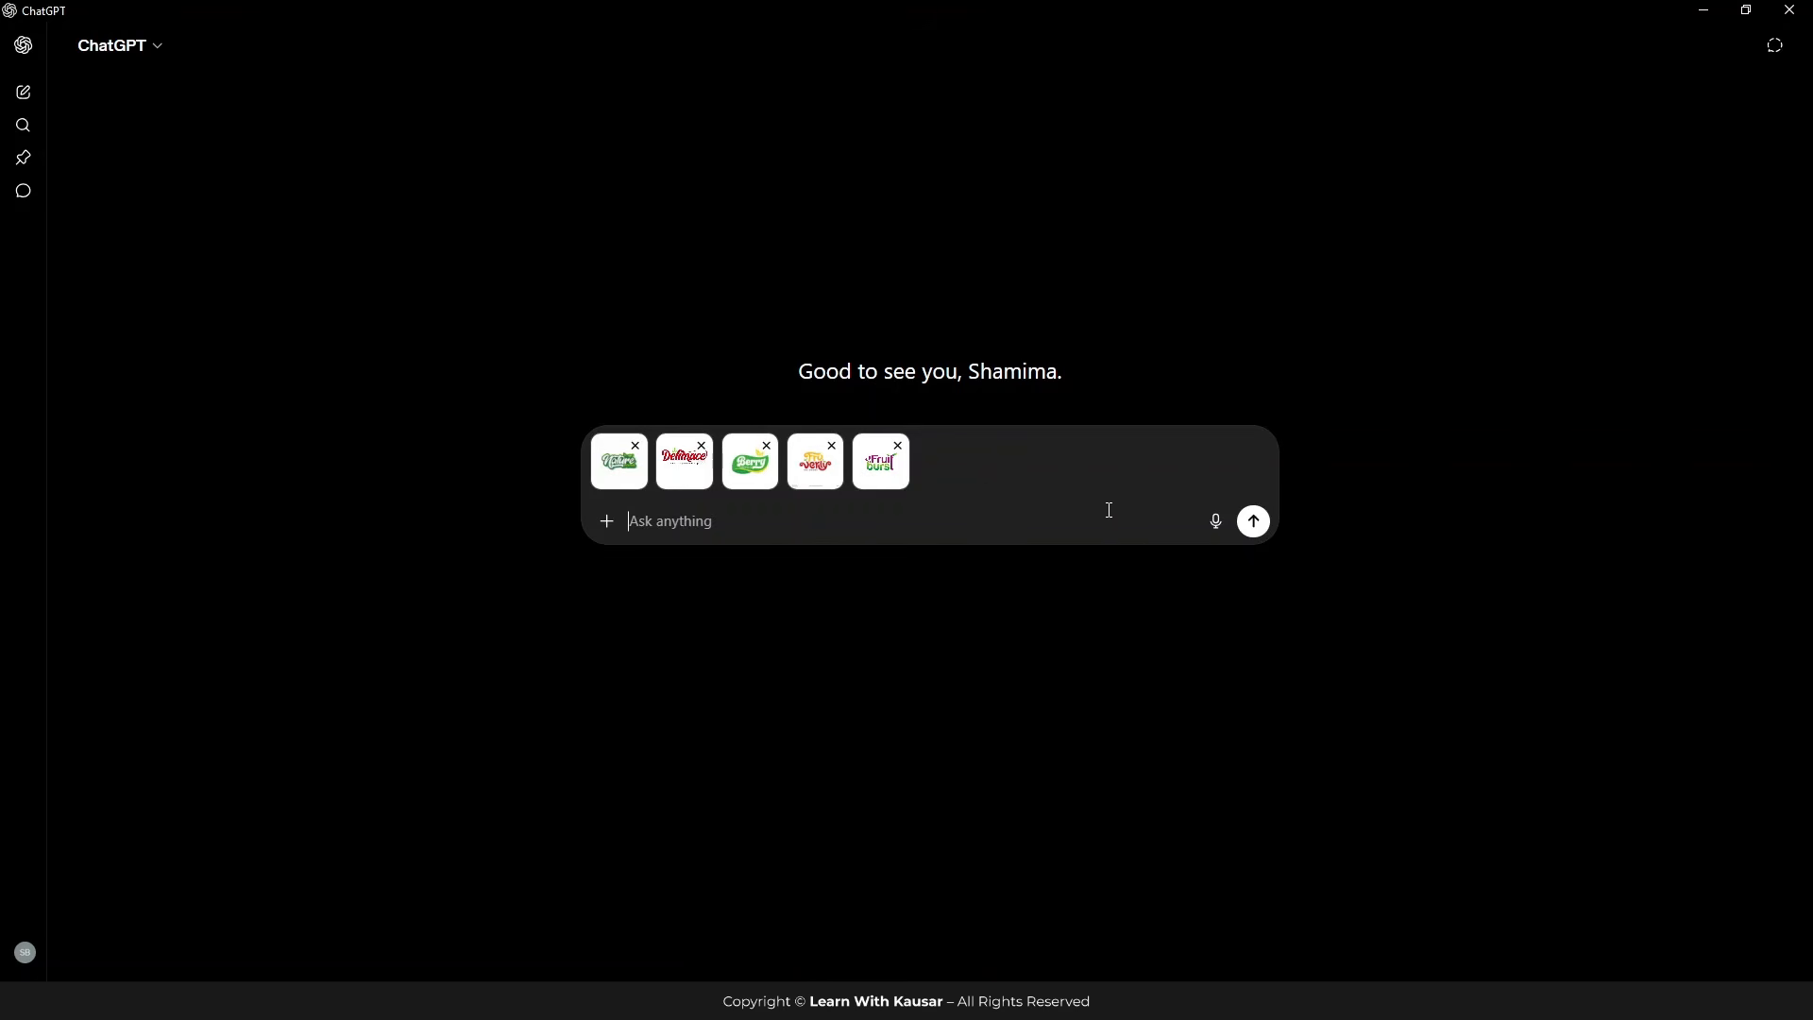
# Step: Dictate and send a Bengali request for one detailed, separately copyable prompt per uploaded logo, with changeable names, solid colours and no gradients, glow or lighting
pyautogui.click(1215, 520)
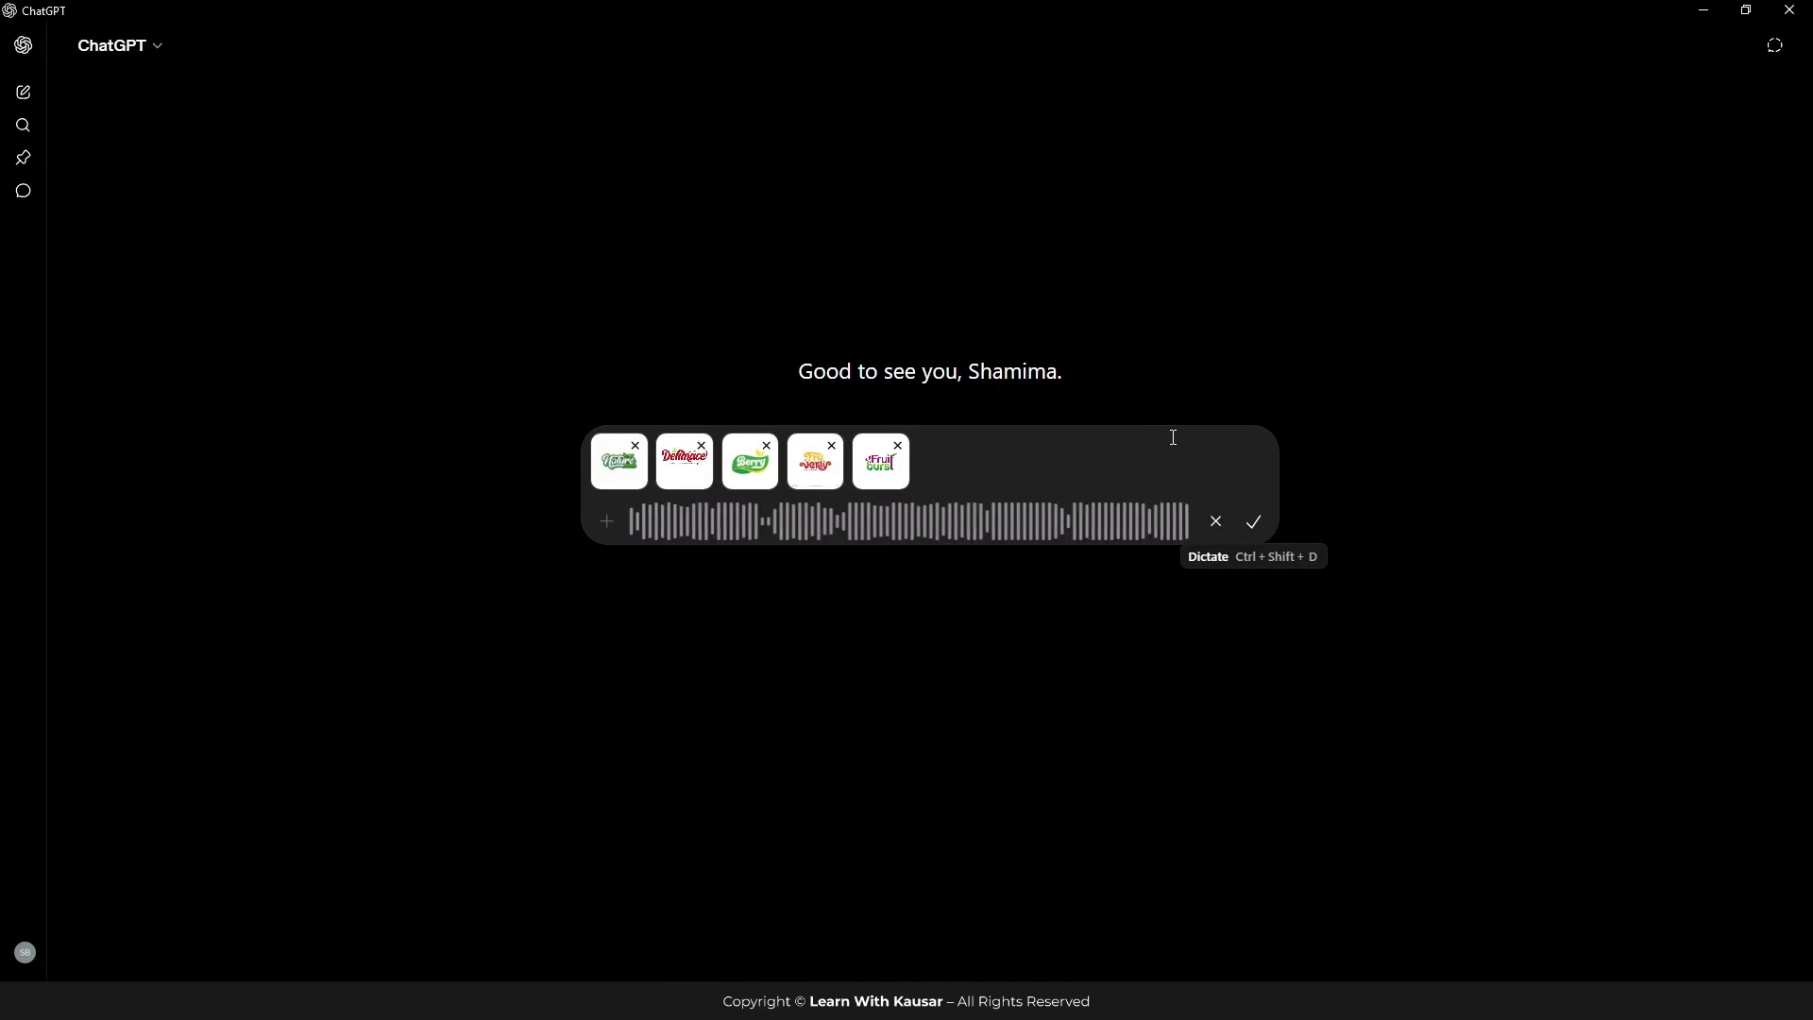
pyautogui.click(1253, 521)
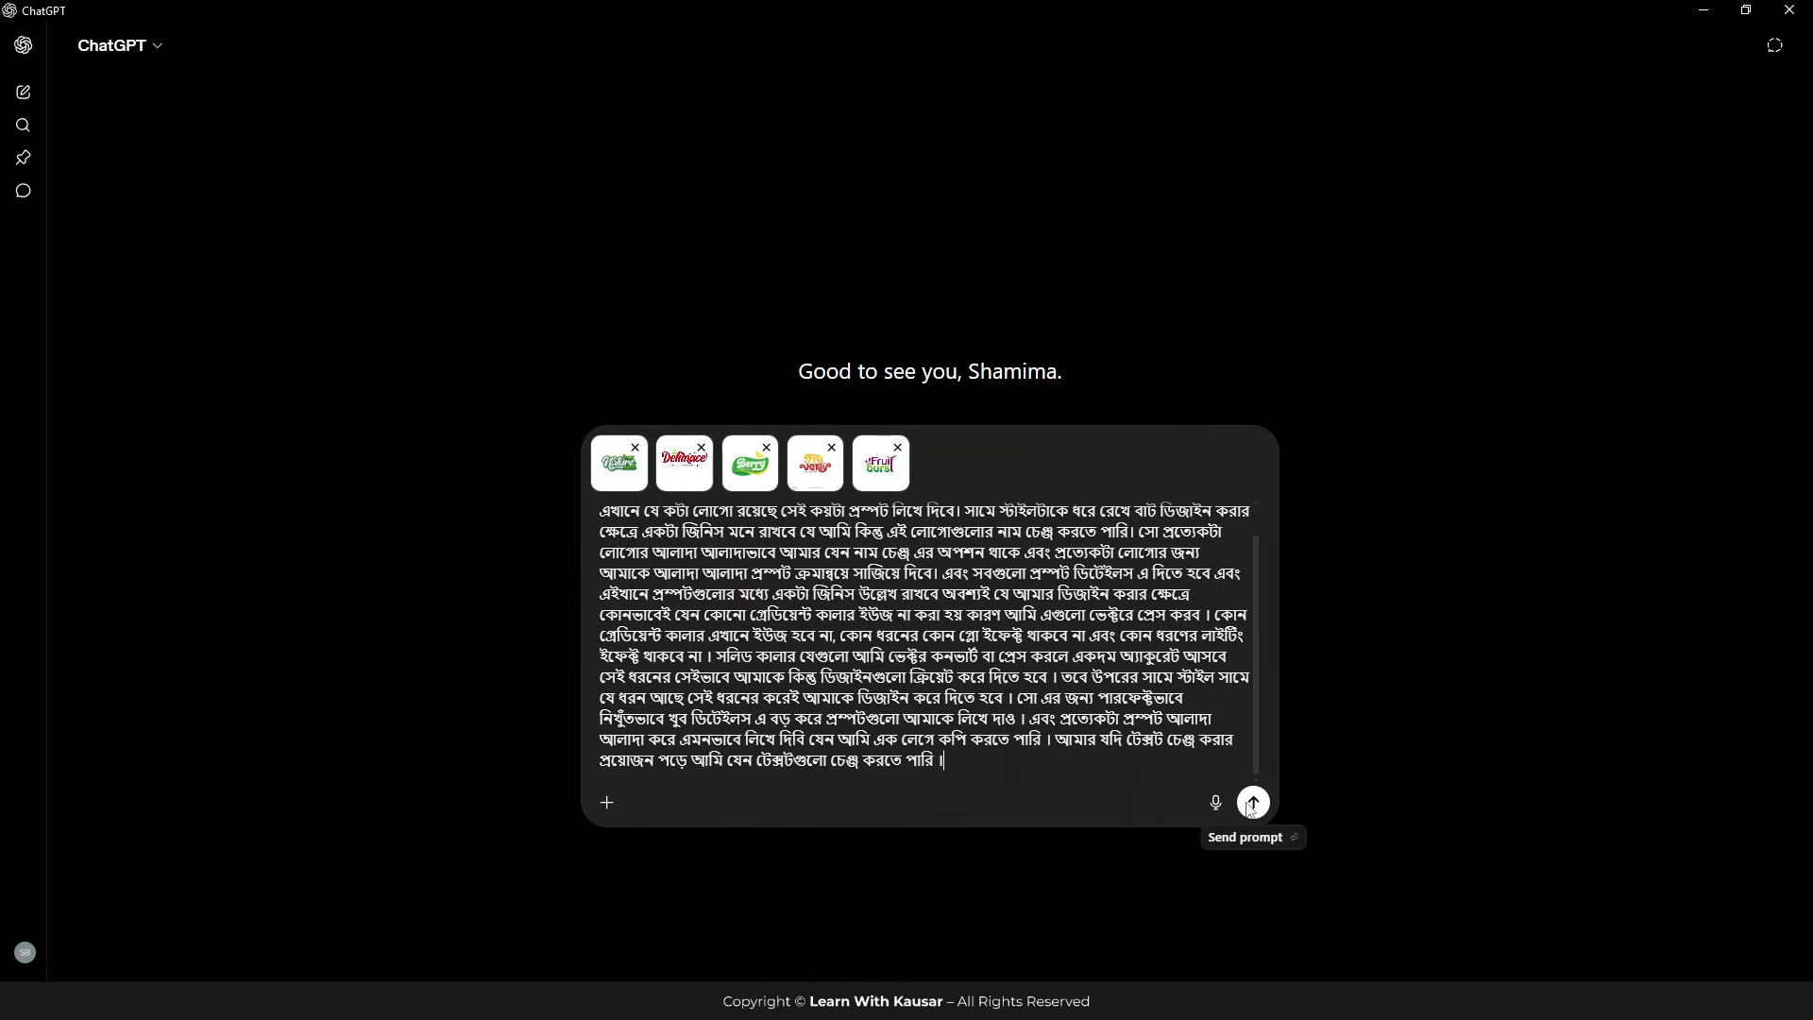
pyautogui.click(1250, 801)
pyautogui.scroll(3, 1222, 666)
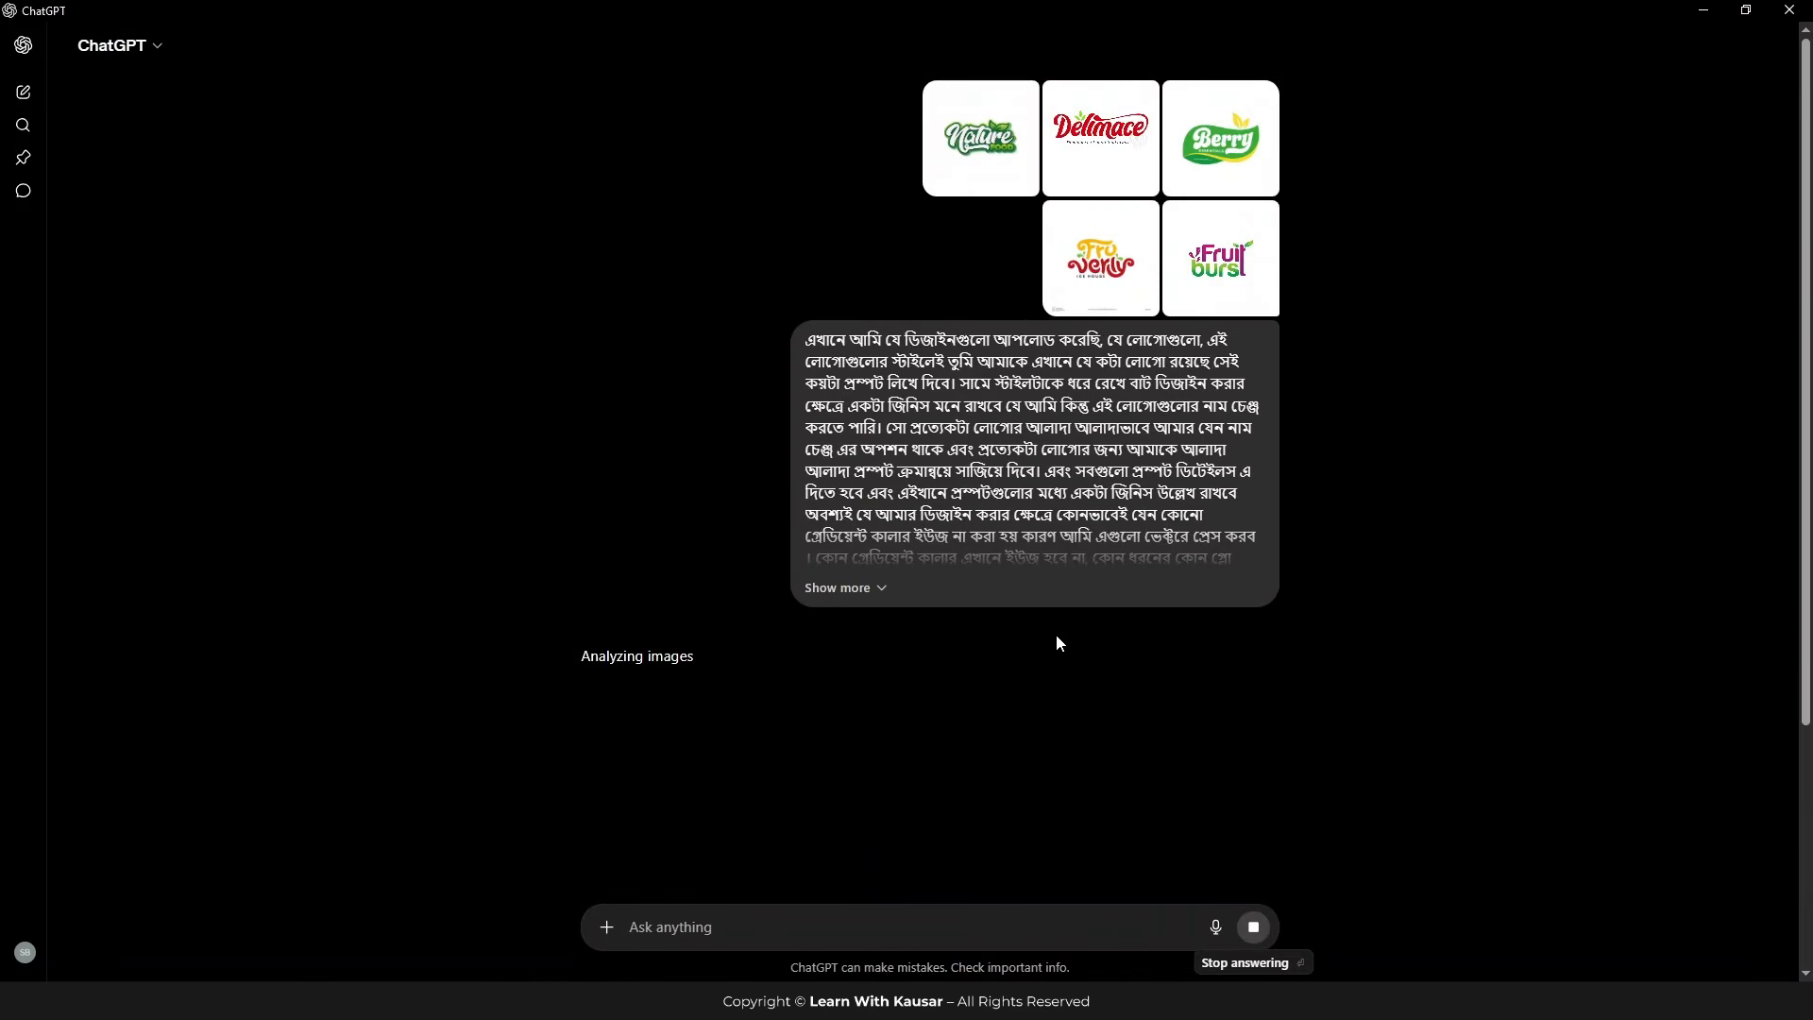
pyautogui.click(871, 591)
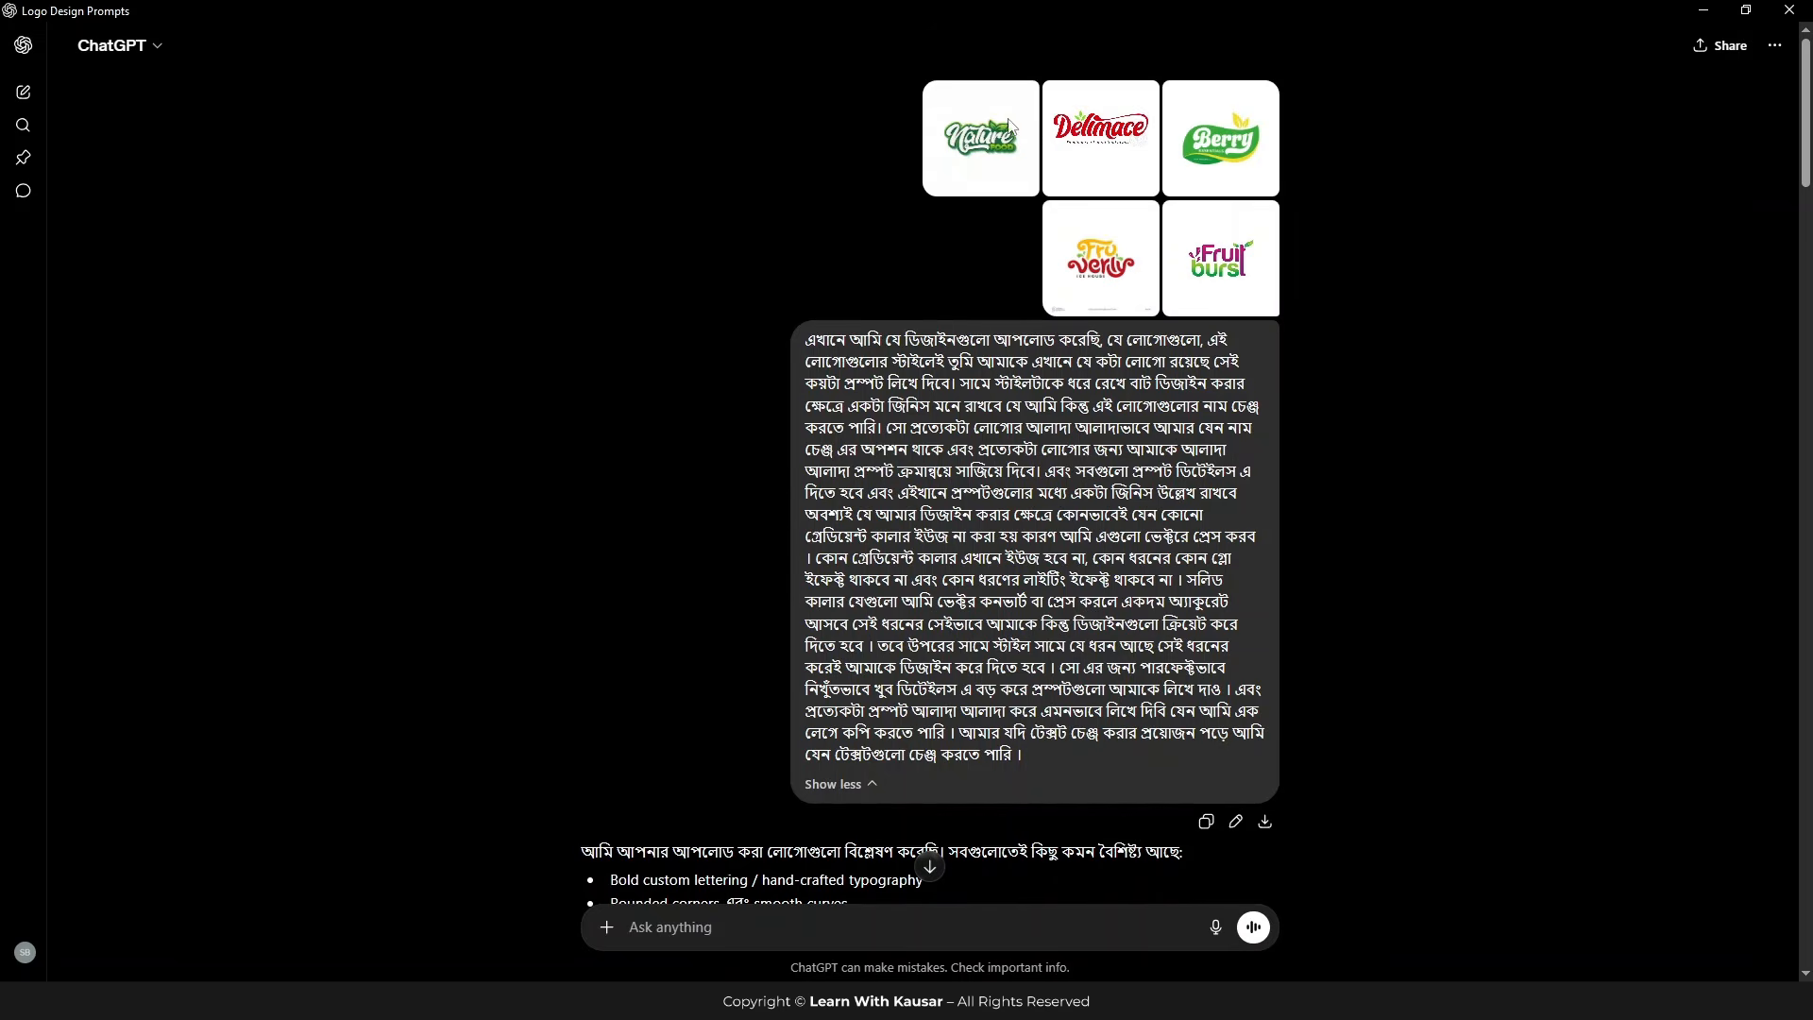
# Step: Read through the generated logo prompts and copy the text of Prompt 05, the Fruit Burst style logo
pyautogui.scroll(-4, 1040, 559)
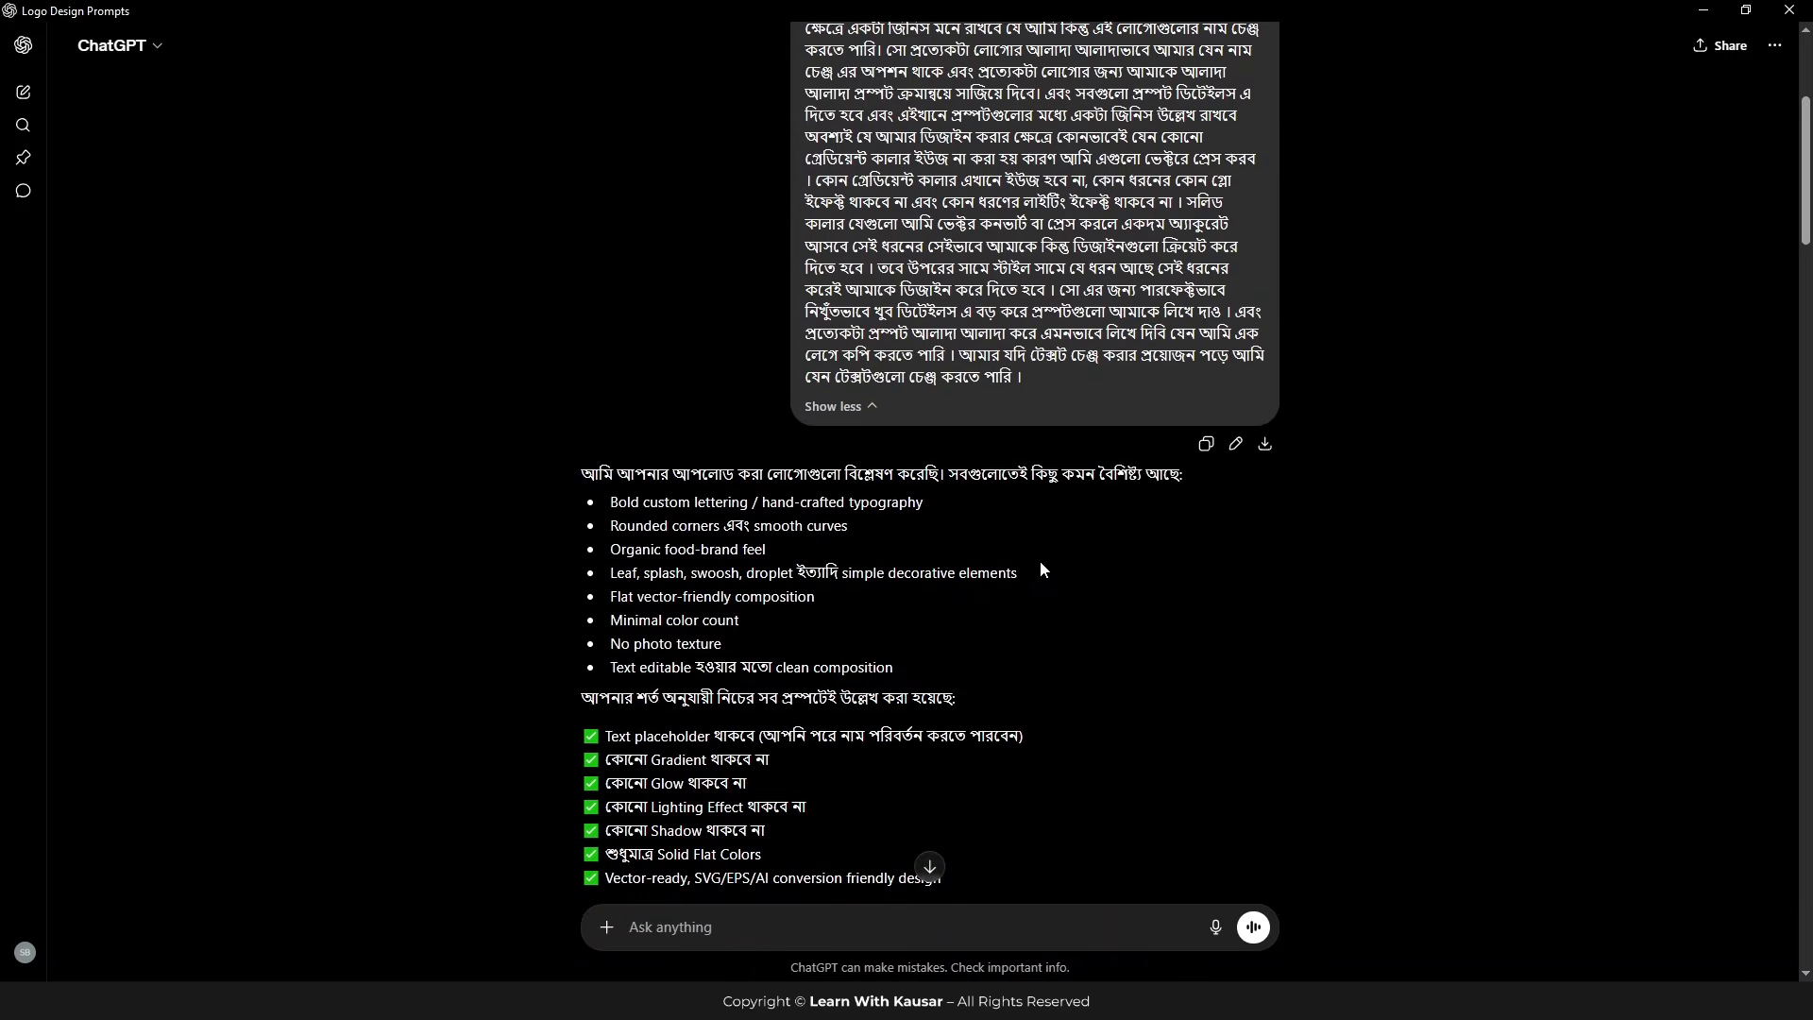
pyautogui.scroll(-9, 1007, 516)
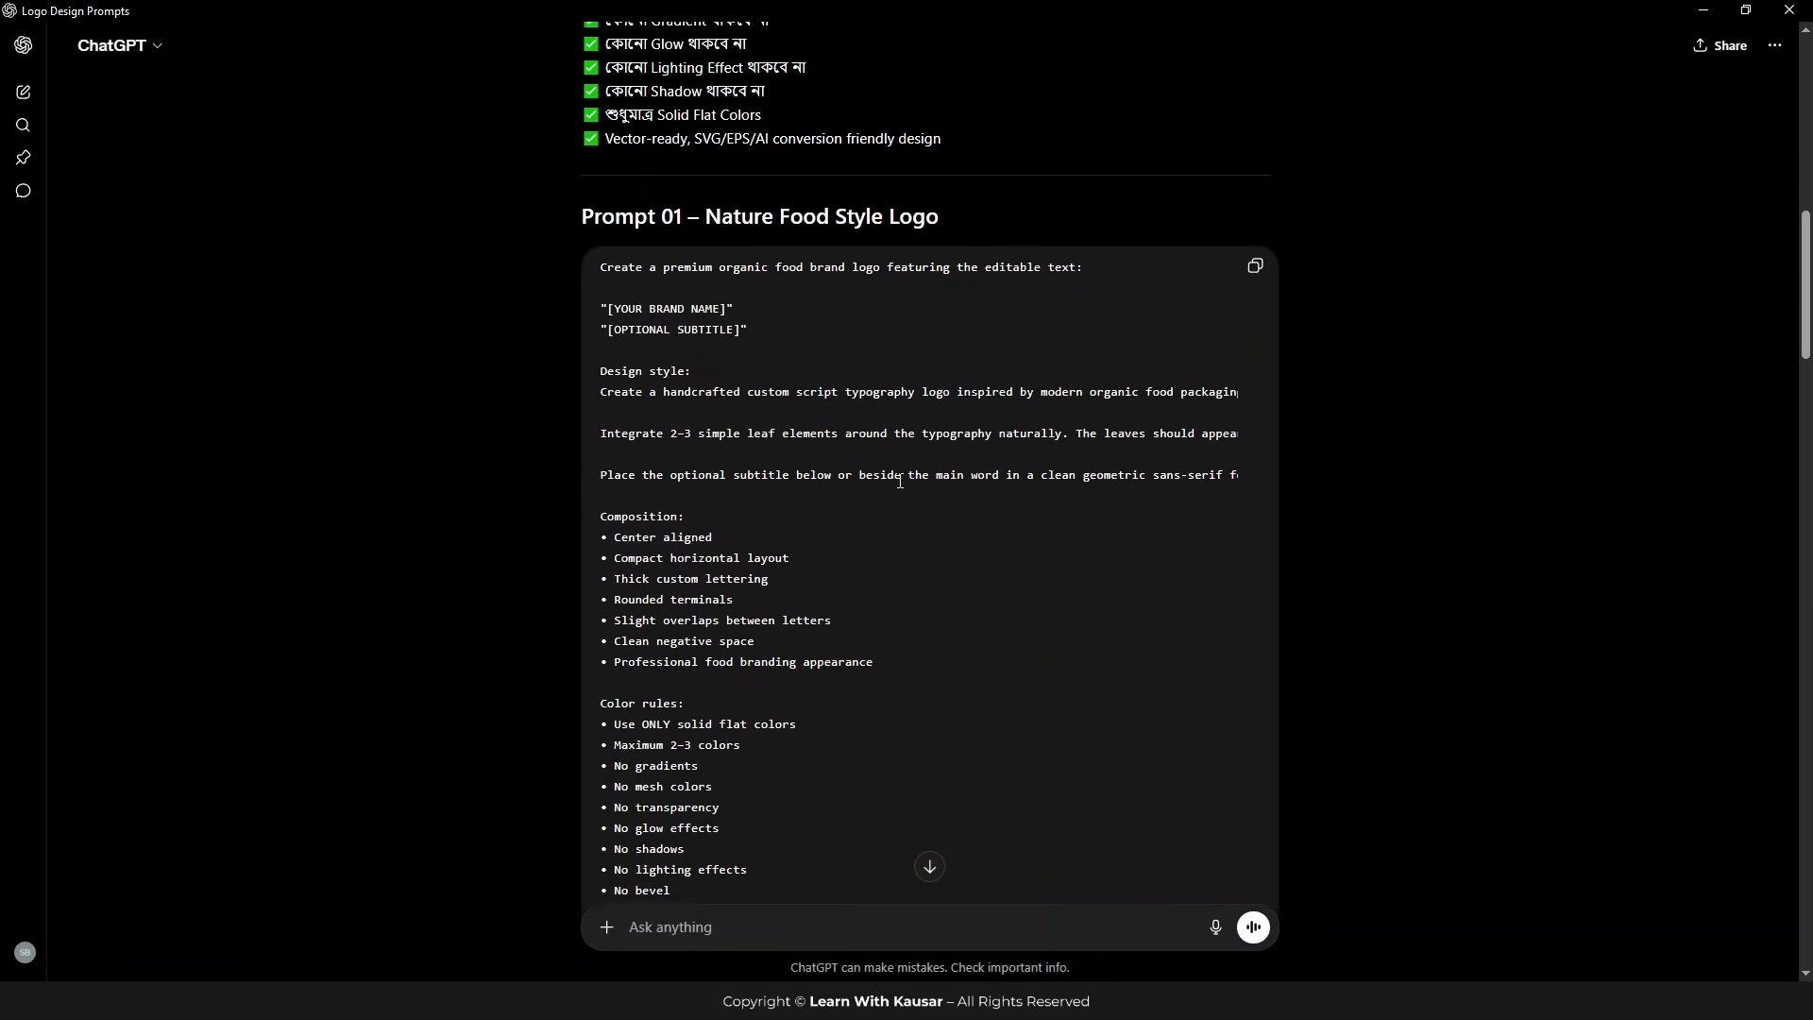
pyautogui.scroll(-15, 991, 464)
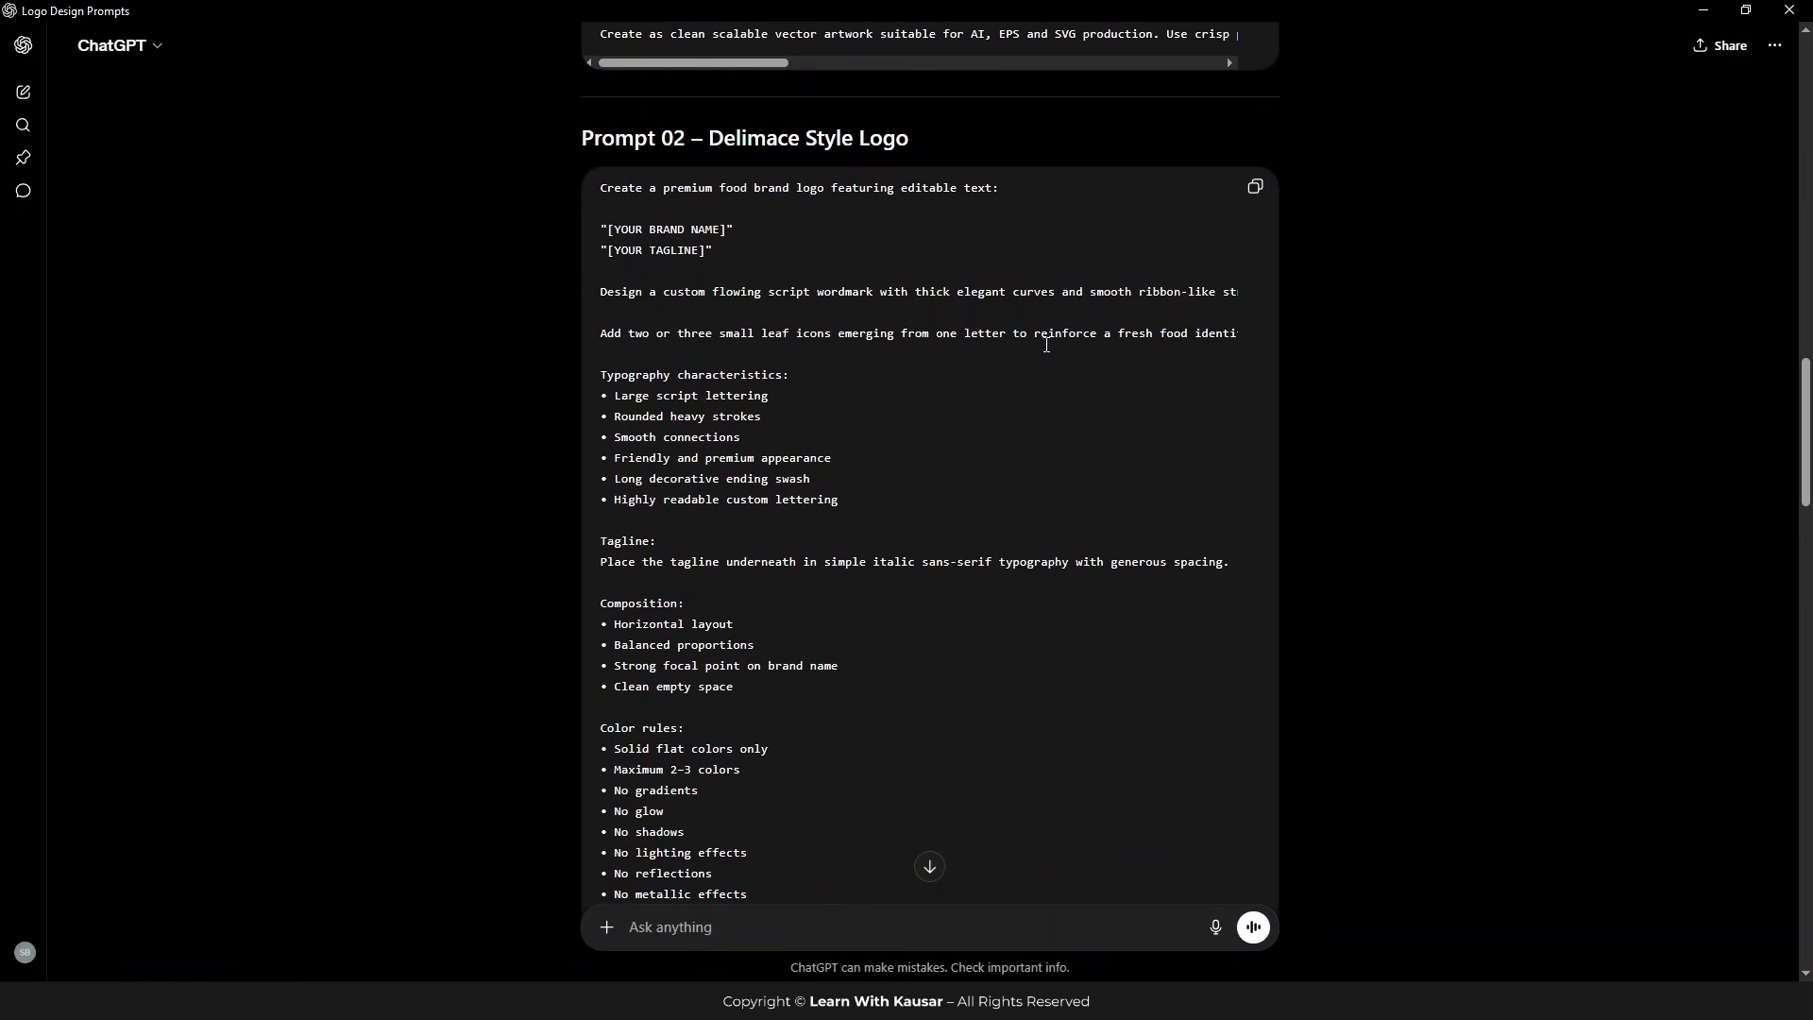
pyautogui.scroll(-20, 991, 465)
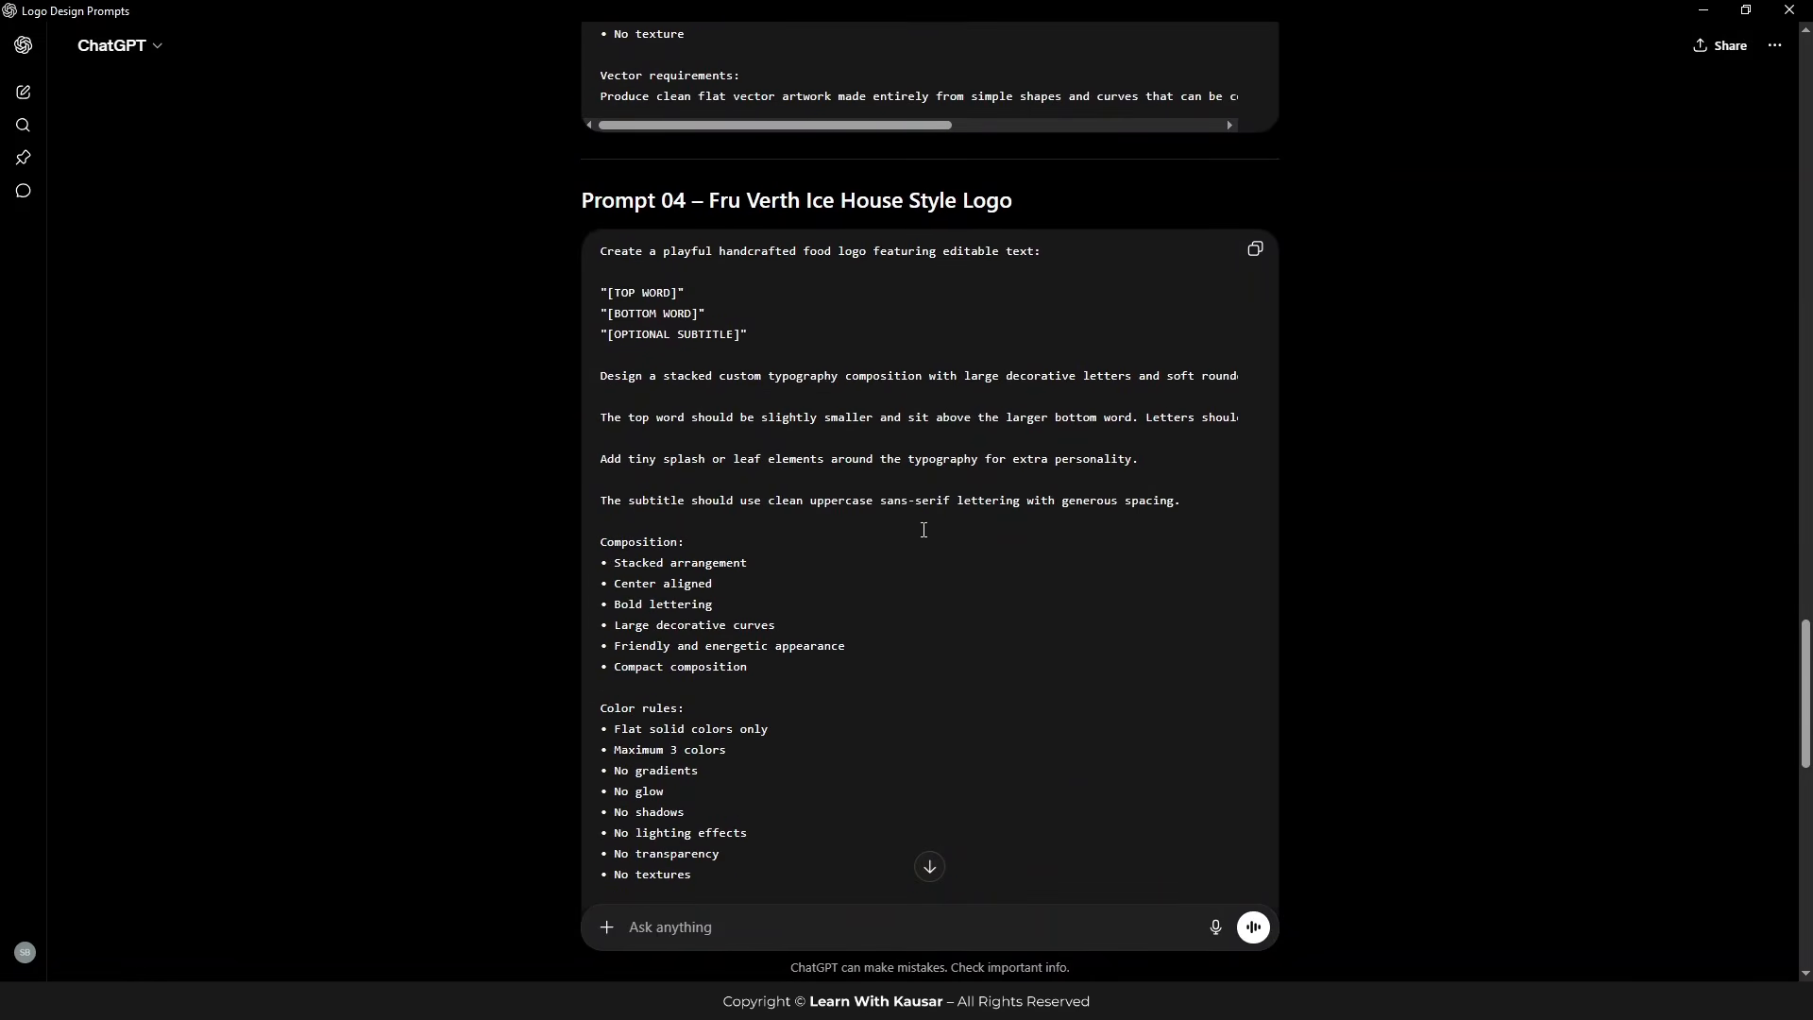
pyautogui.scroll(1, 779, 315)
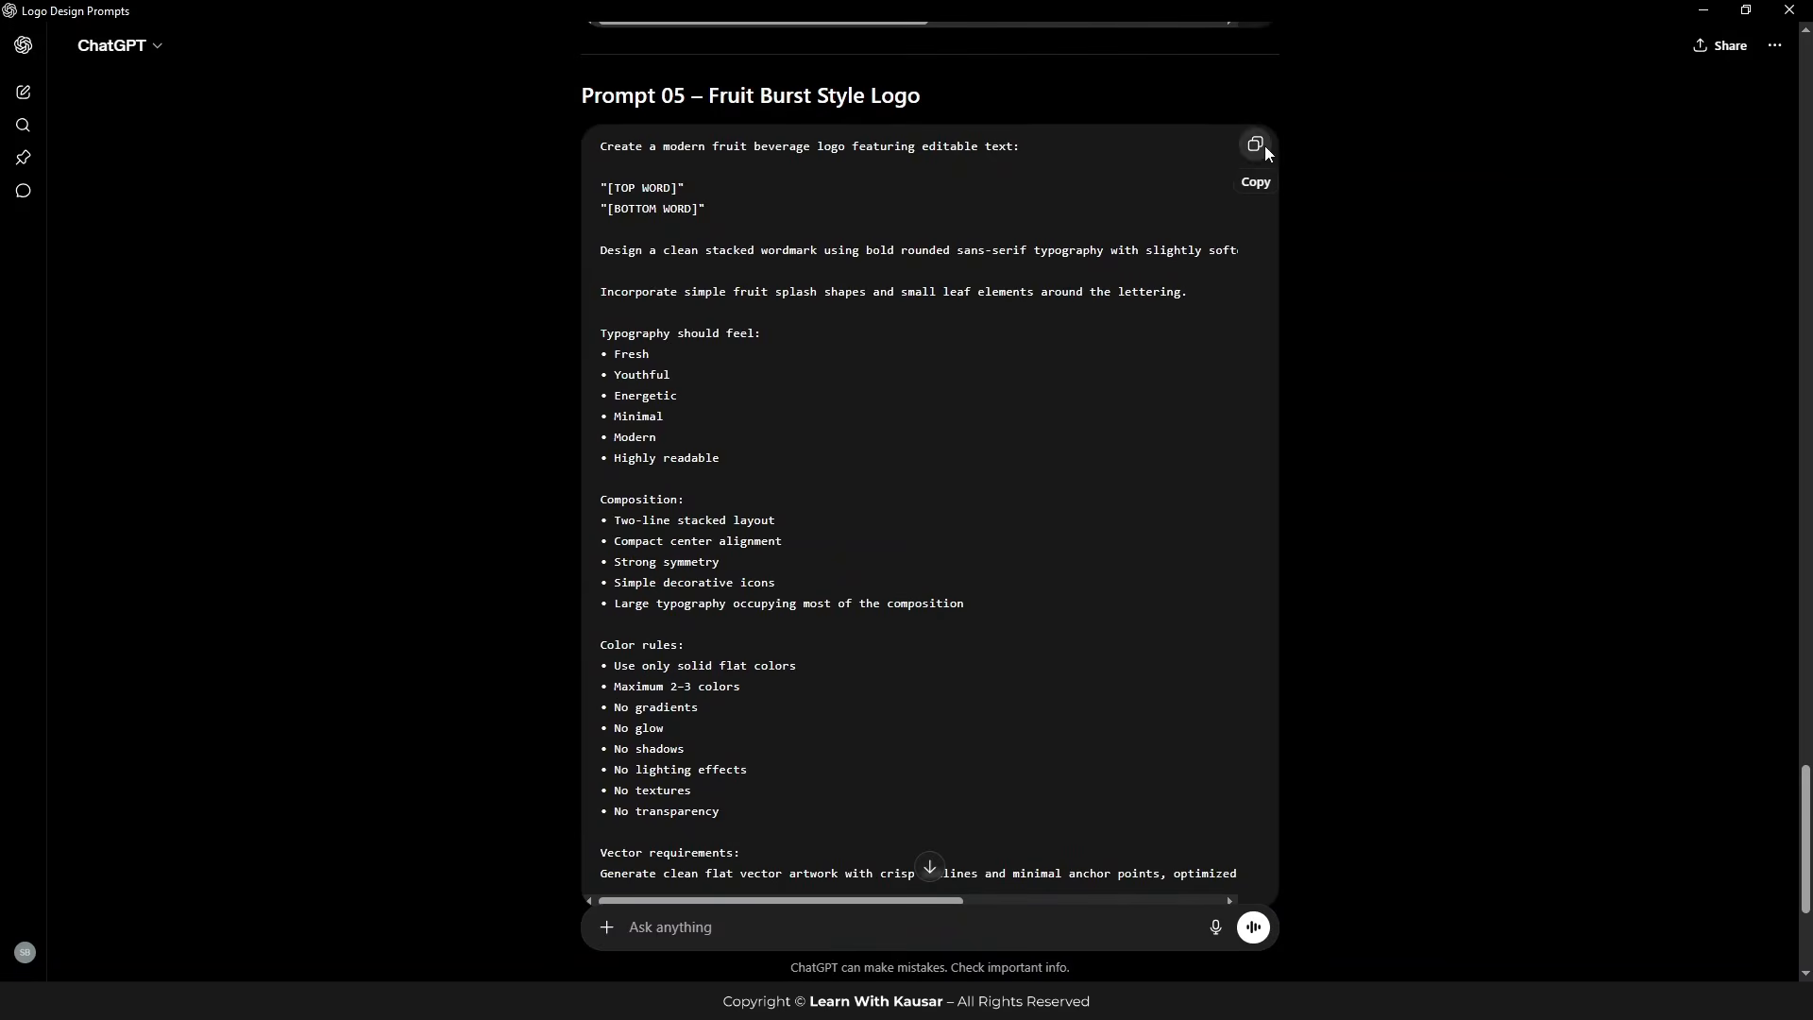
pyautogui.click(1255, 150)
pyautogui.scroll(-1, 794, 445)
pyautogui.scroll(4, 793, 445)
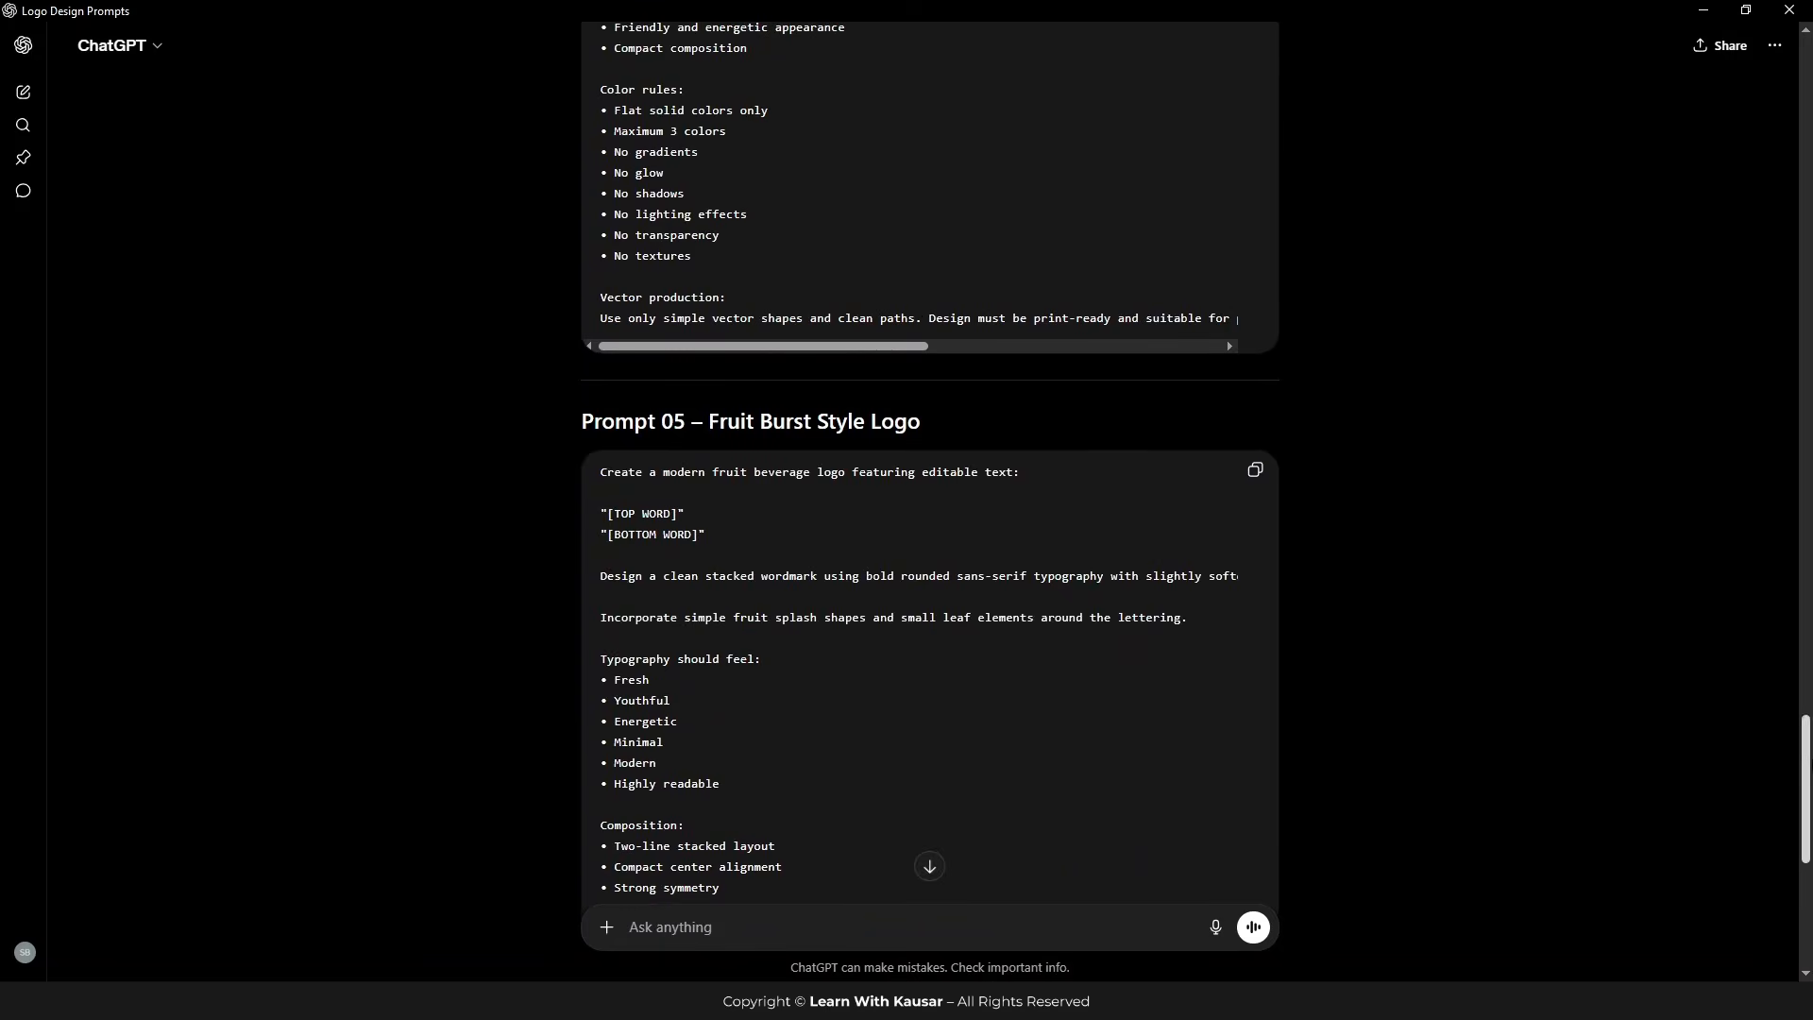
# Step: Examine Prompt 01's brand name and subtitle placeholders and its composition and colour rules, and copy that Nature Food prompt
pyautogui.moveTo(1805, 764); pyautogui.dragTo(1780, 151)
pyautogui.scroll(1, 1782, 158)
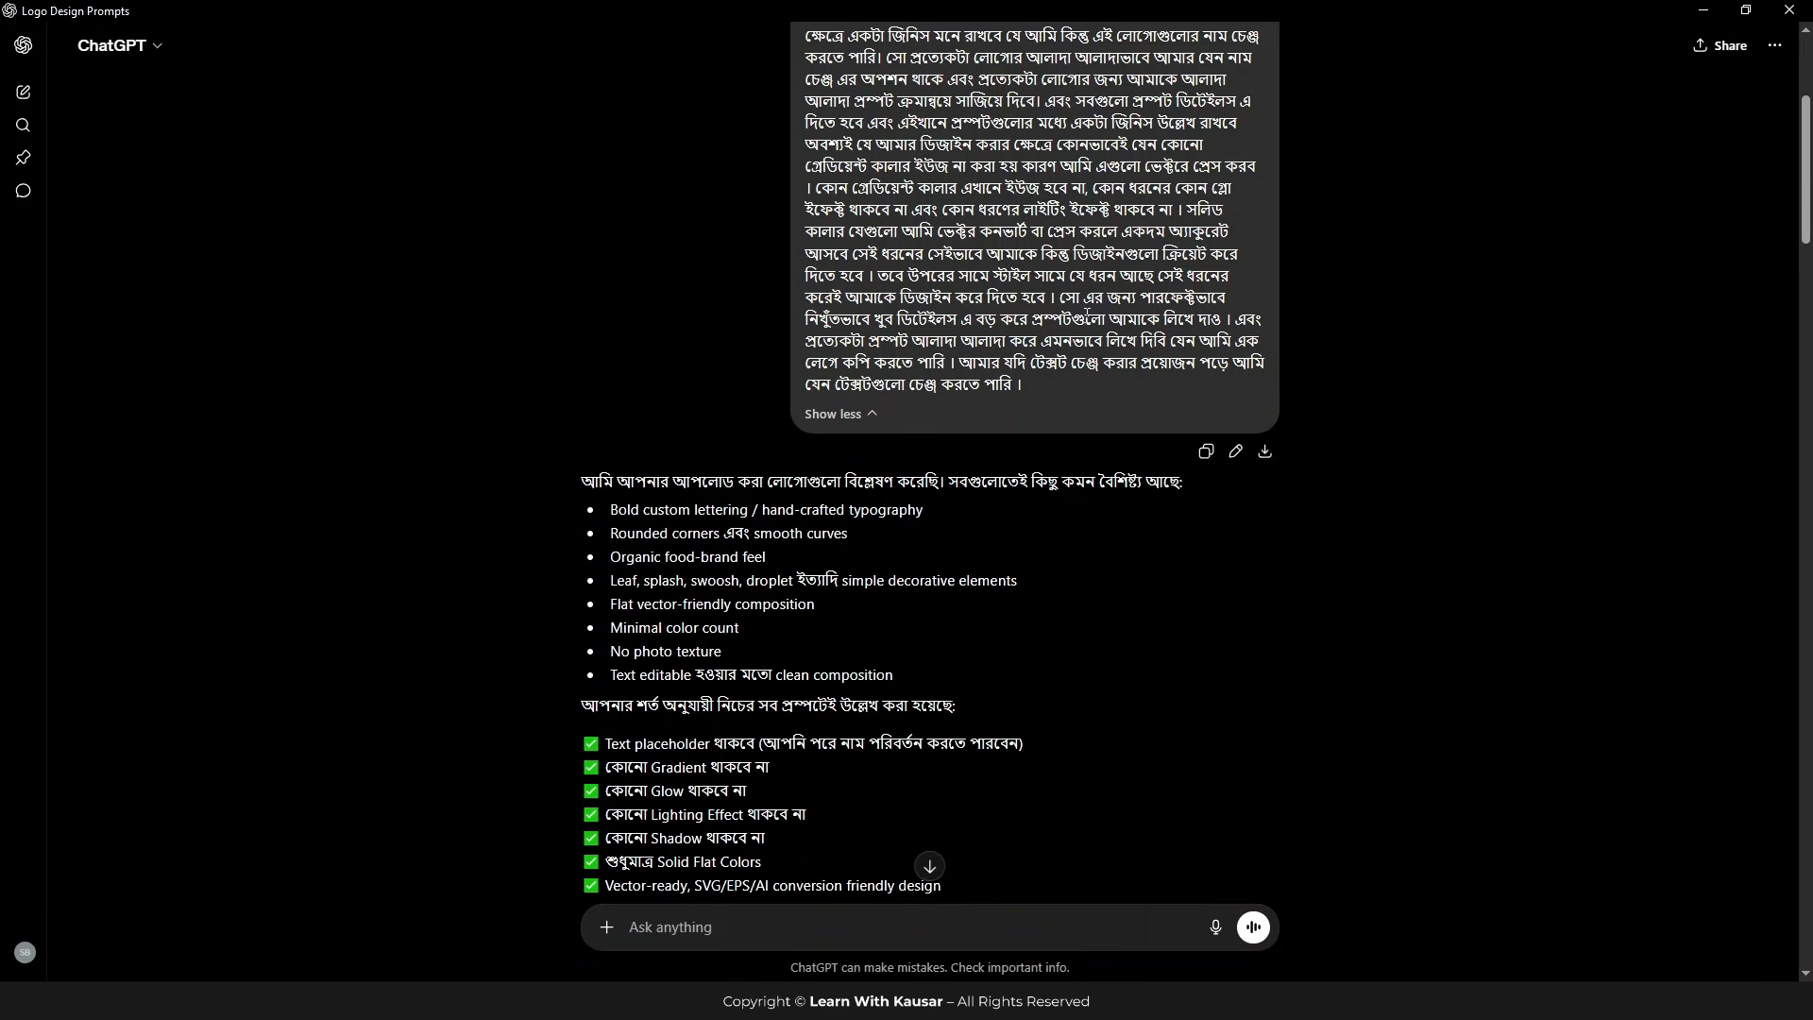
pyautogui.scroll(-1, 974, 308)
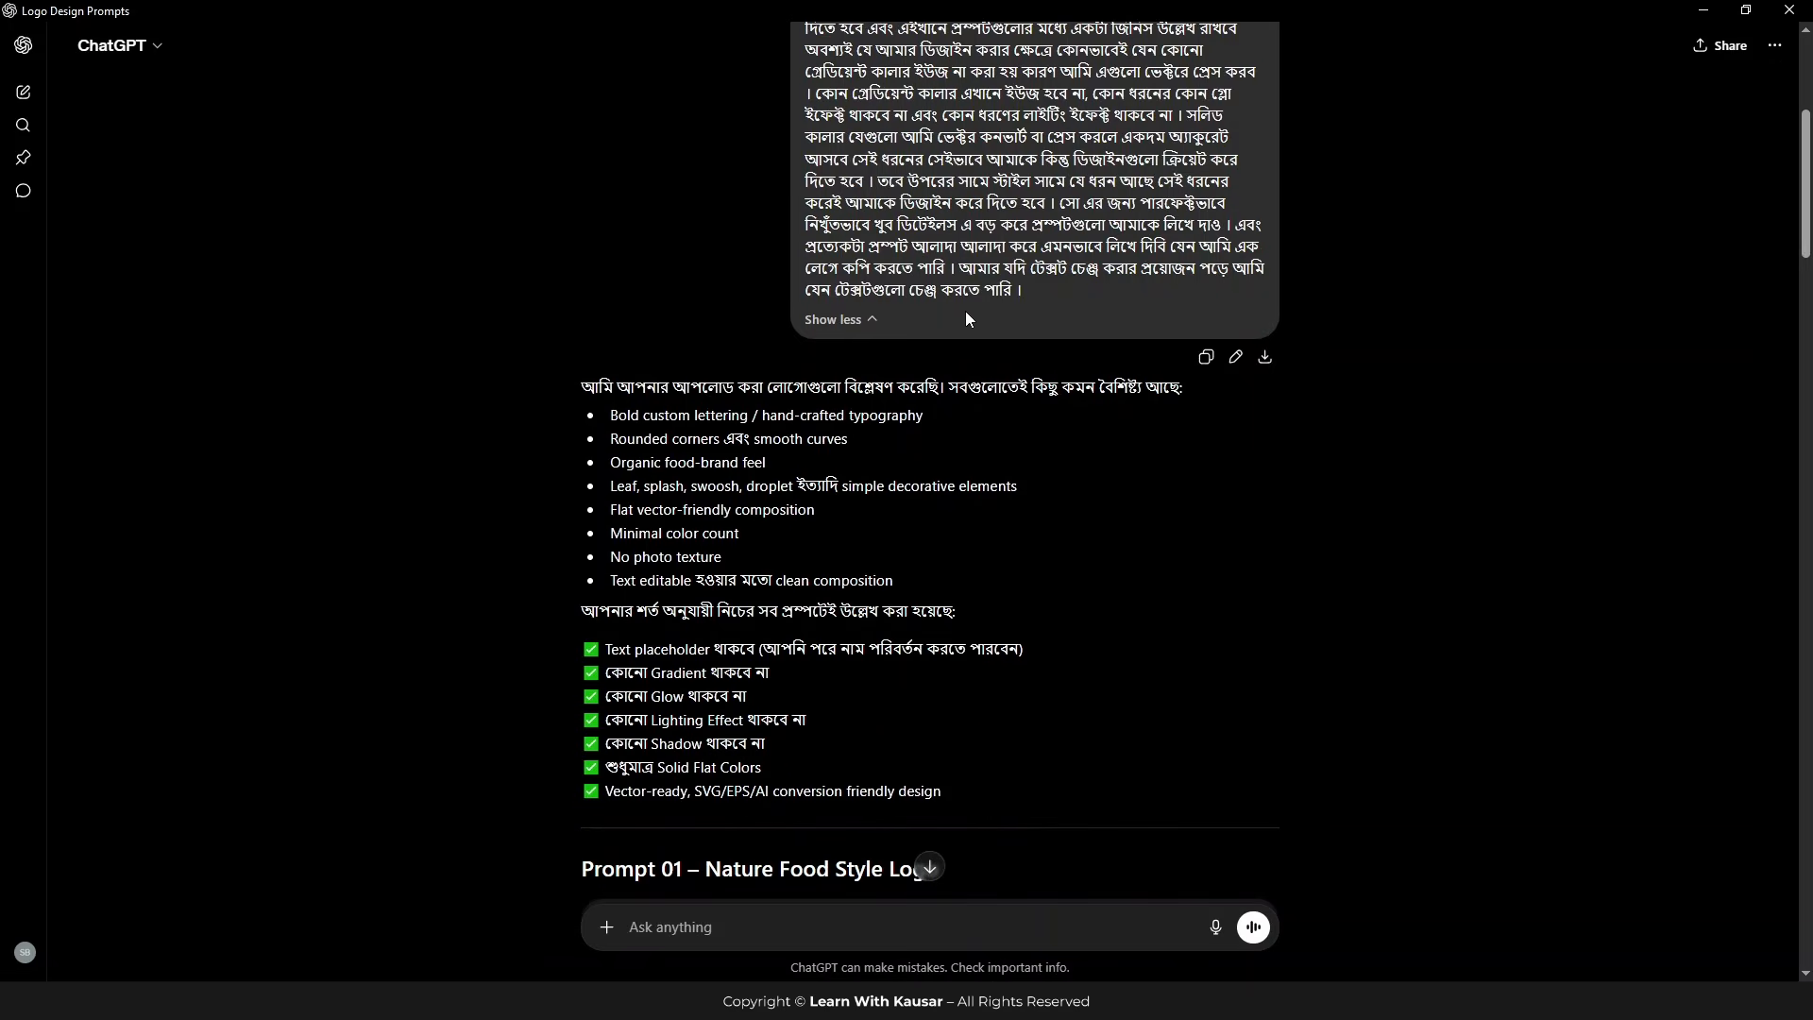
pyautogui.scroll(-8, 986, 280)
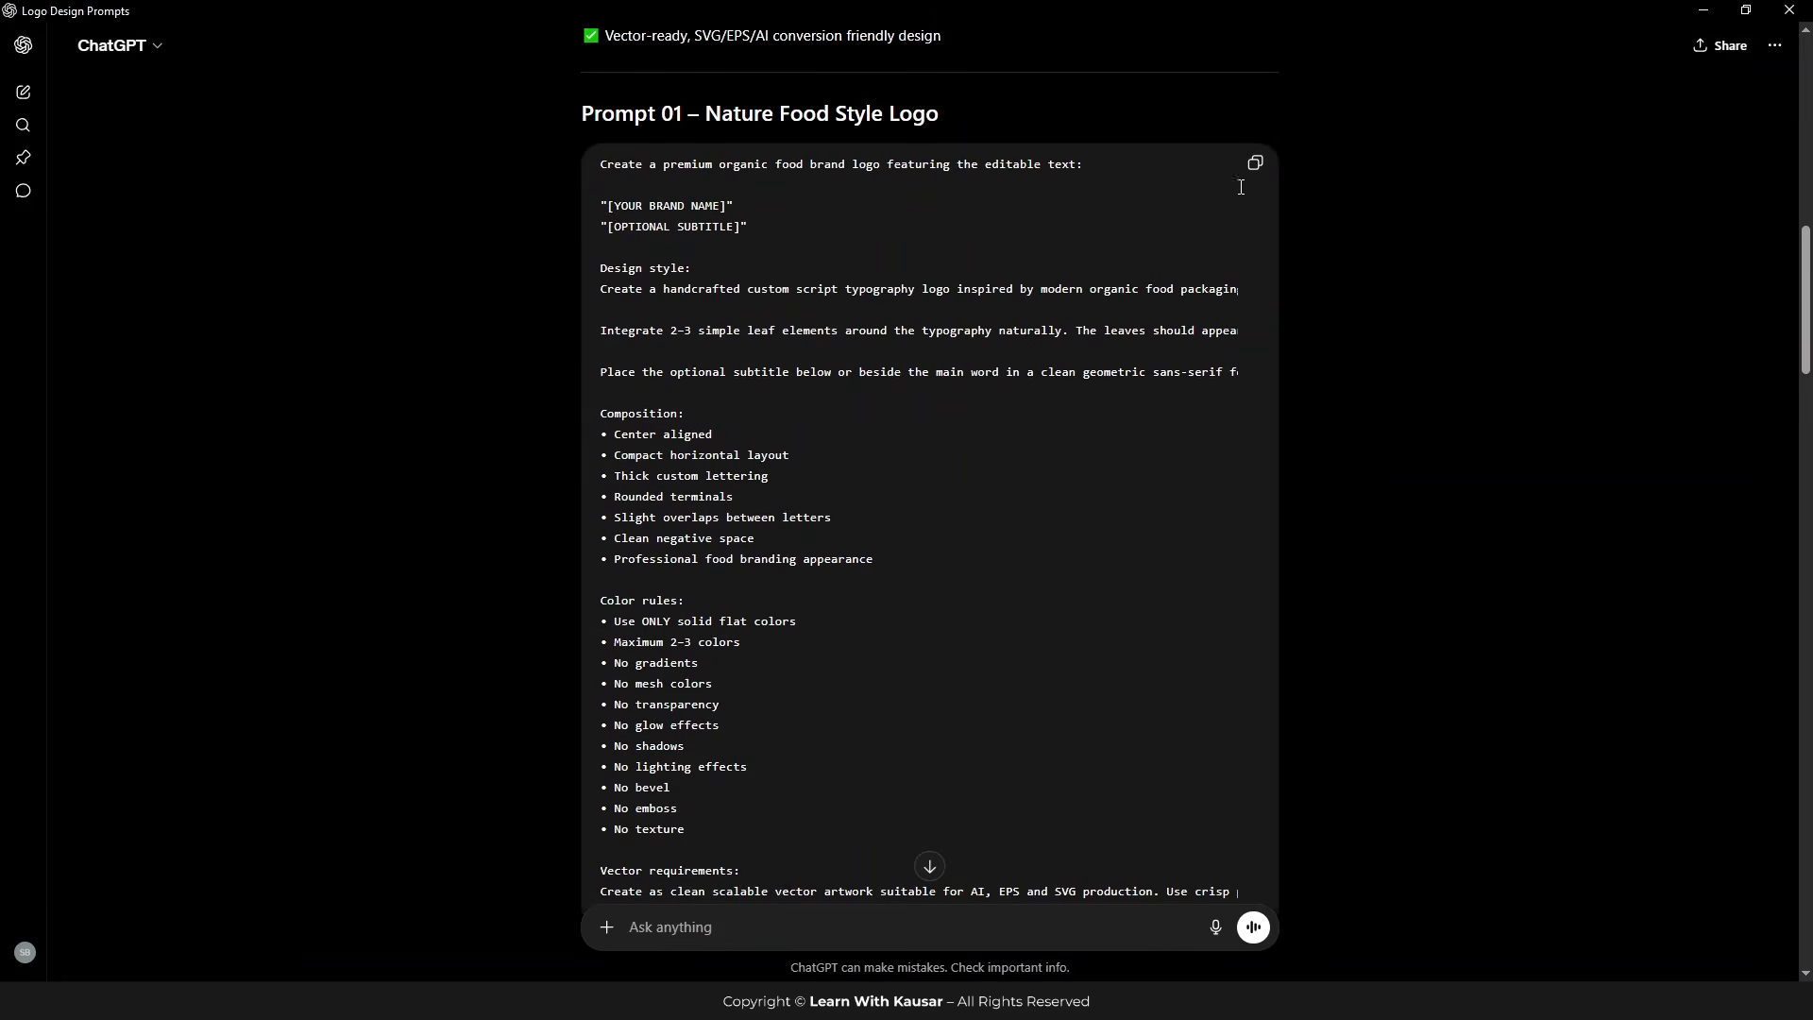
pyautogui.scroll(-4, 709, 735)
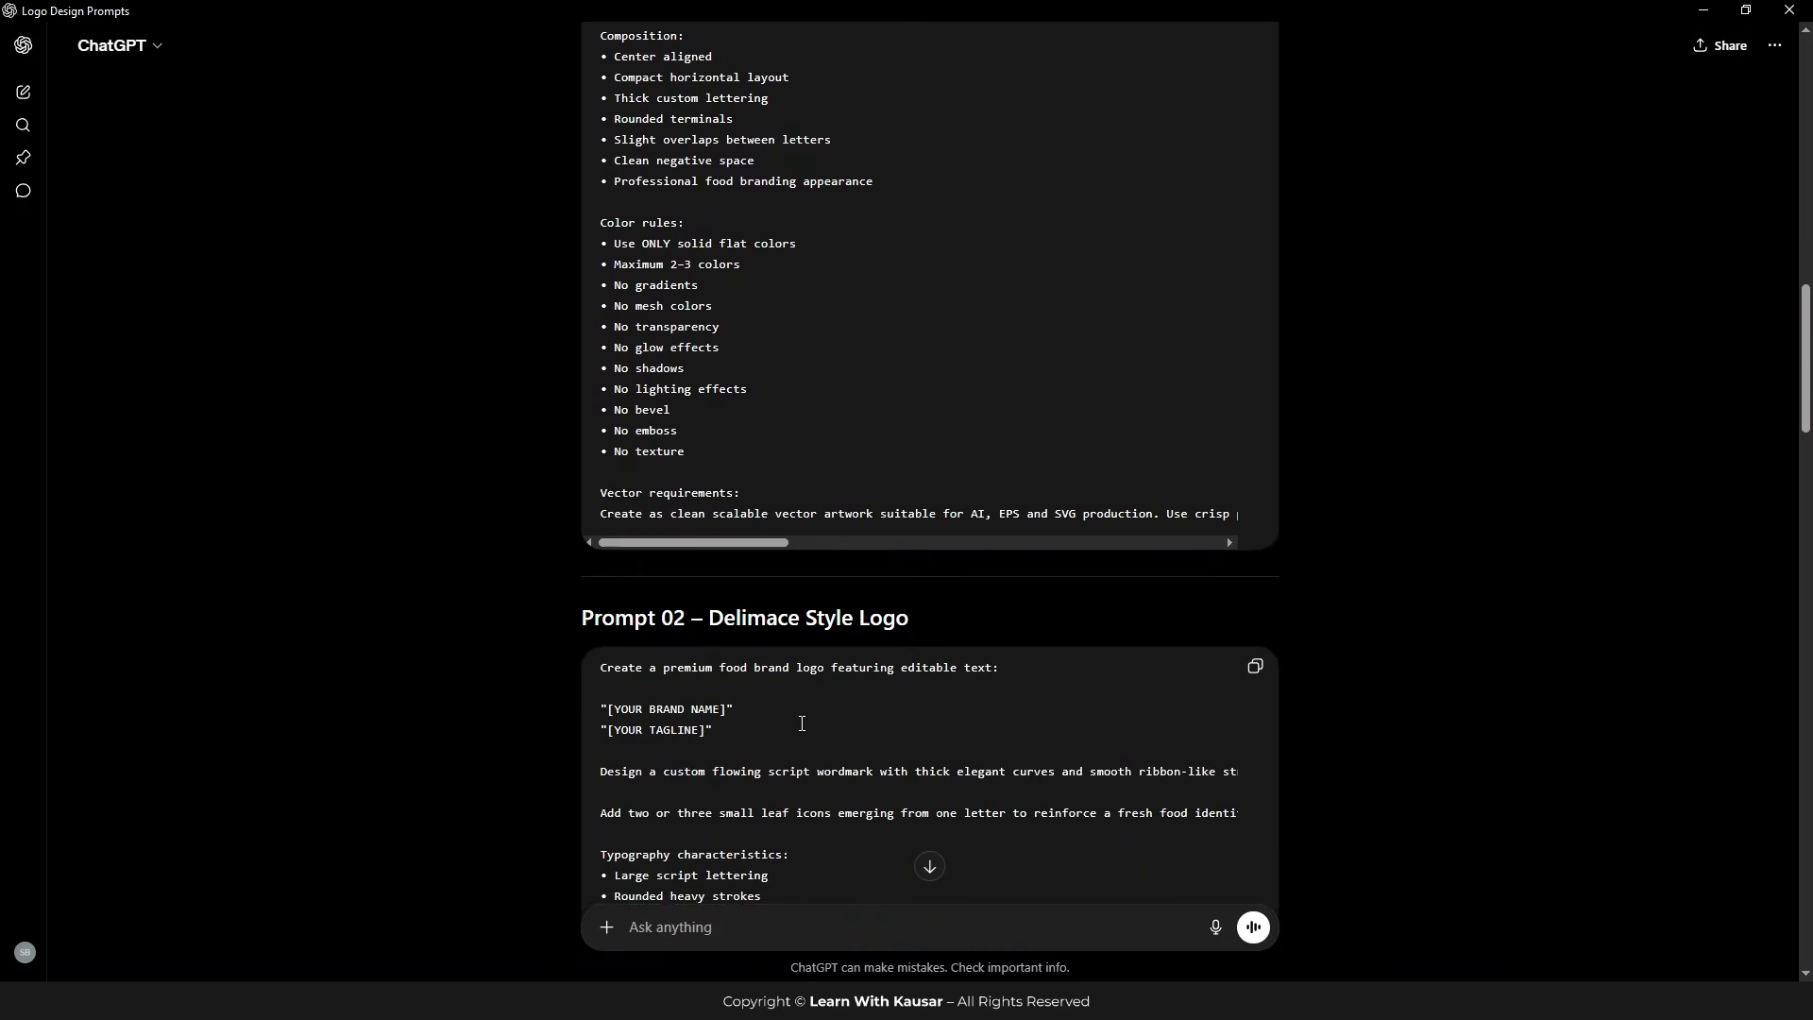
pyautogui.scroll(3, 810, 701)
pyautogui.scroll(1, 793, 581)
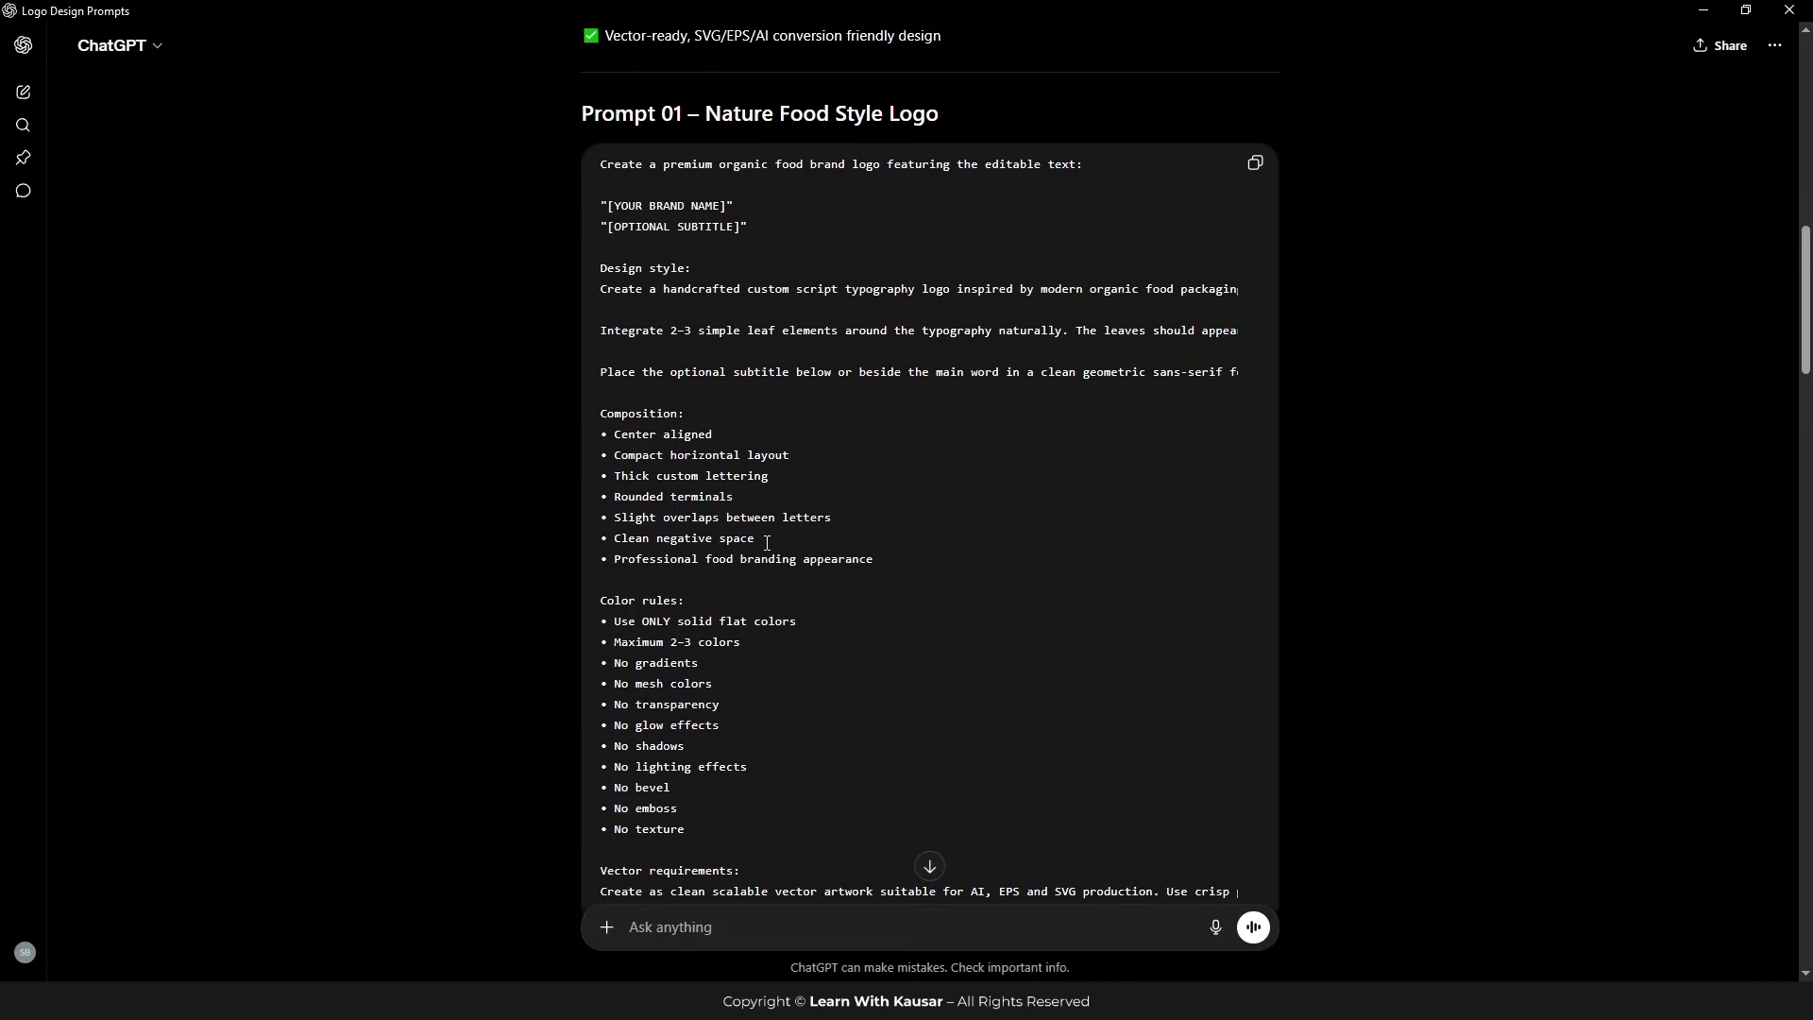
pyautogui.scroll(1, 639, 340)
pyautogui.moveTo(613, 297); pyautogui.dragTo(733, 322)
pyautogui.click(651, 331)
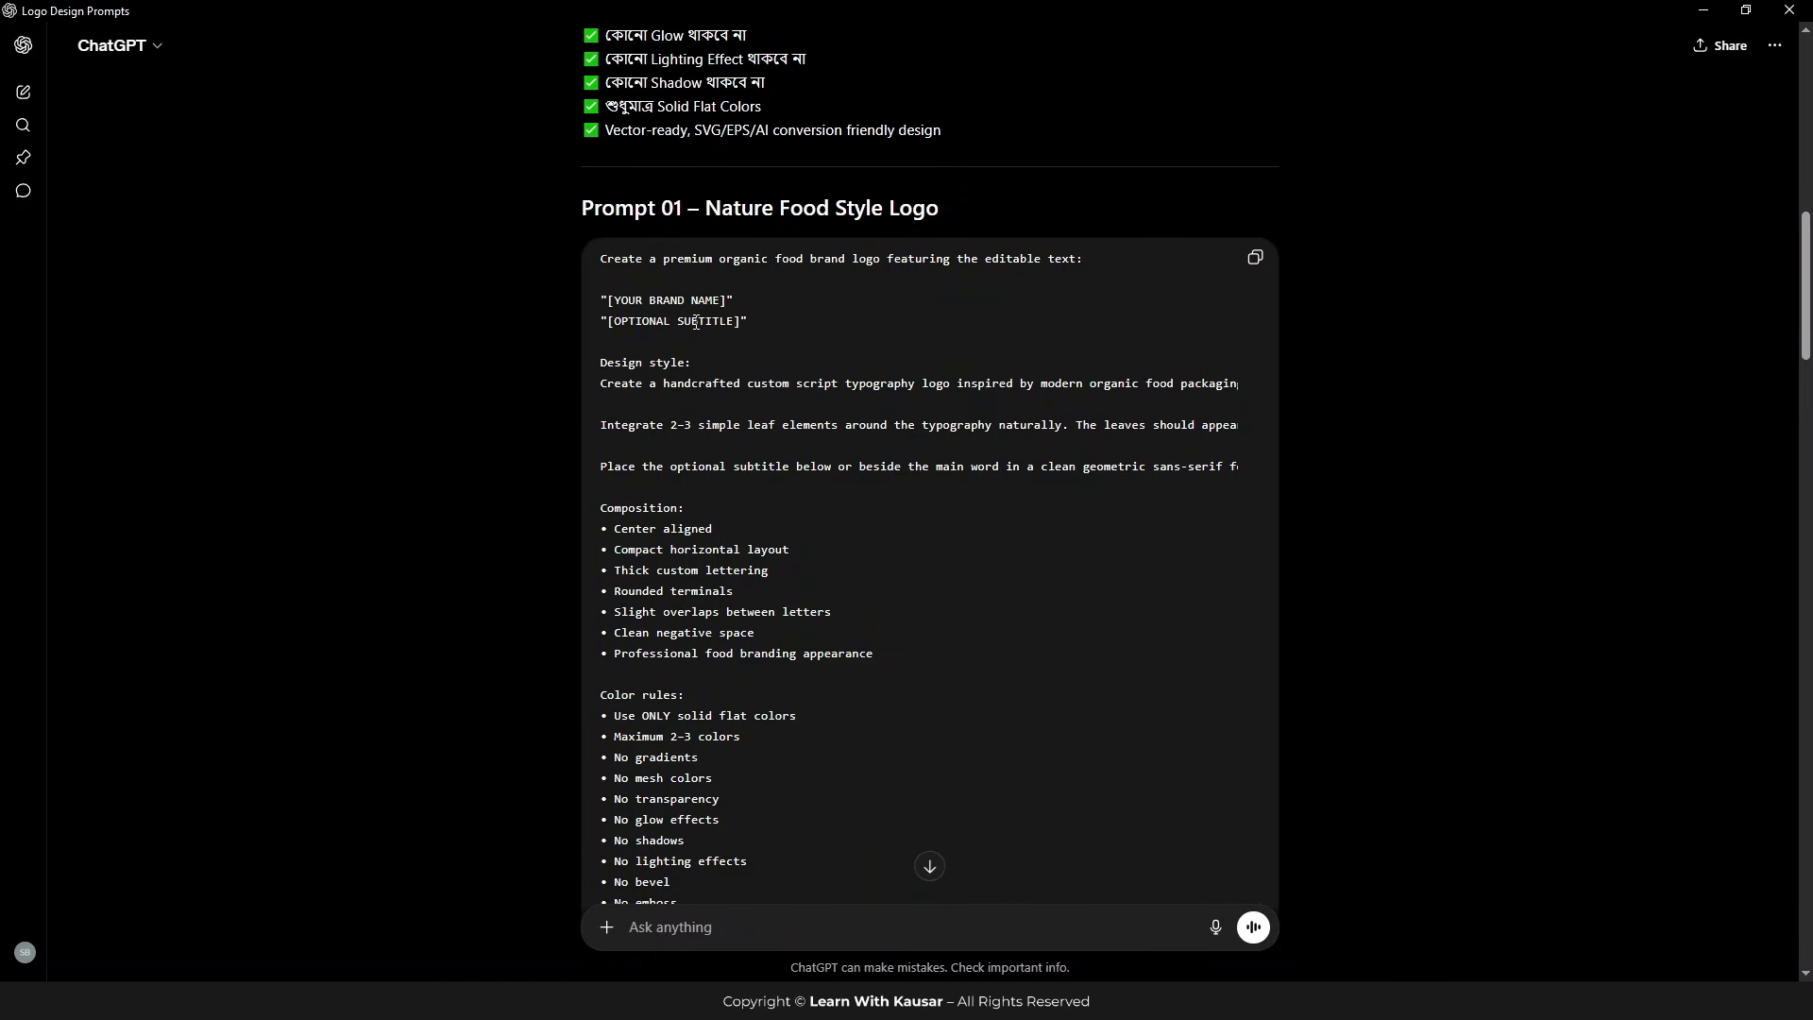
pyautogui.scroll(-6, 947, 516)
pyautogui.scroll(6, 761, 635)
pyautogui.scroll(1, 696, 337)
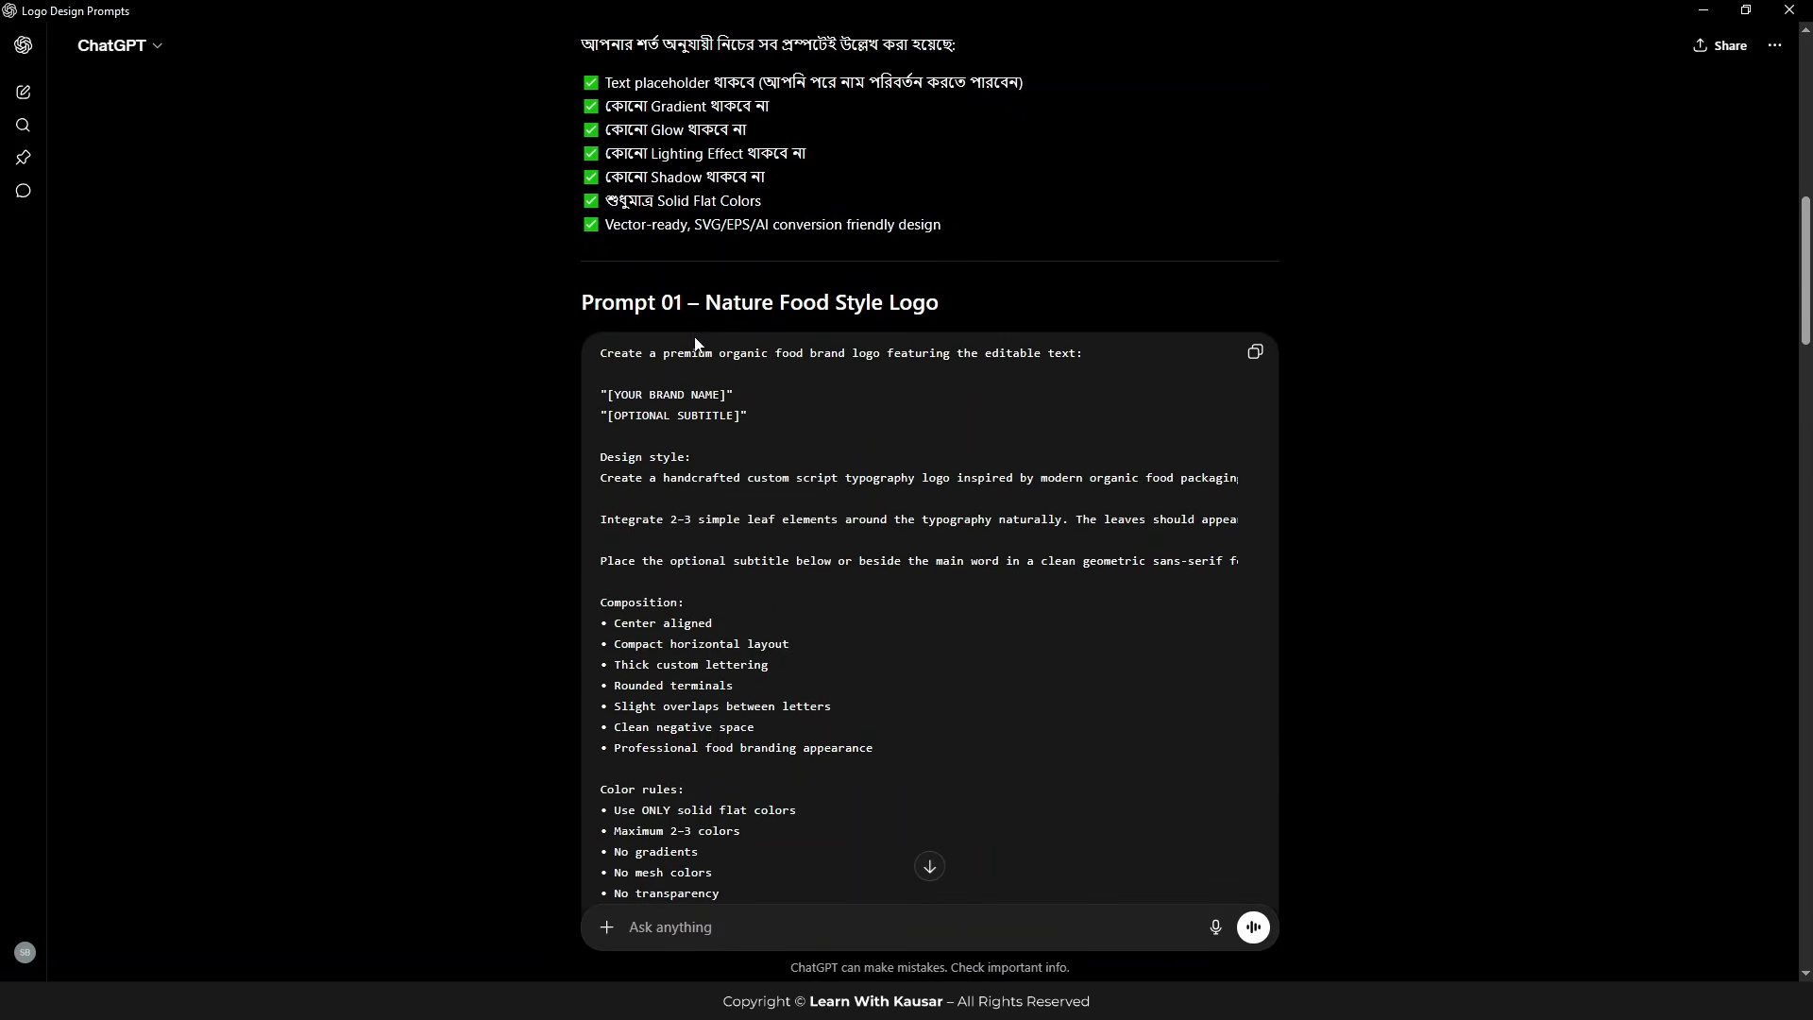
pyautogui.scroll(1, 718, 394)
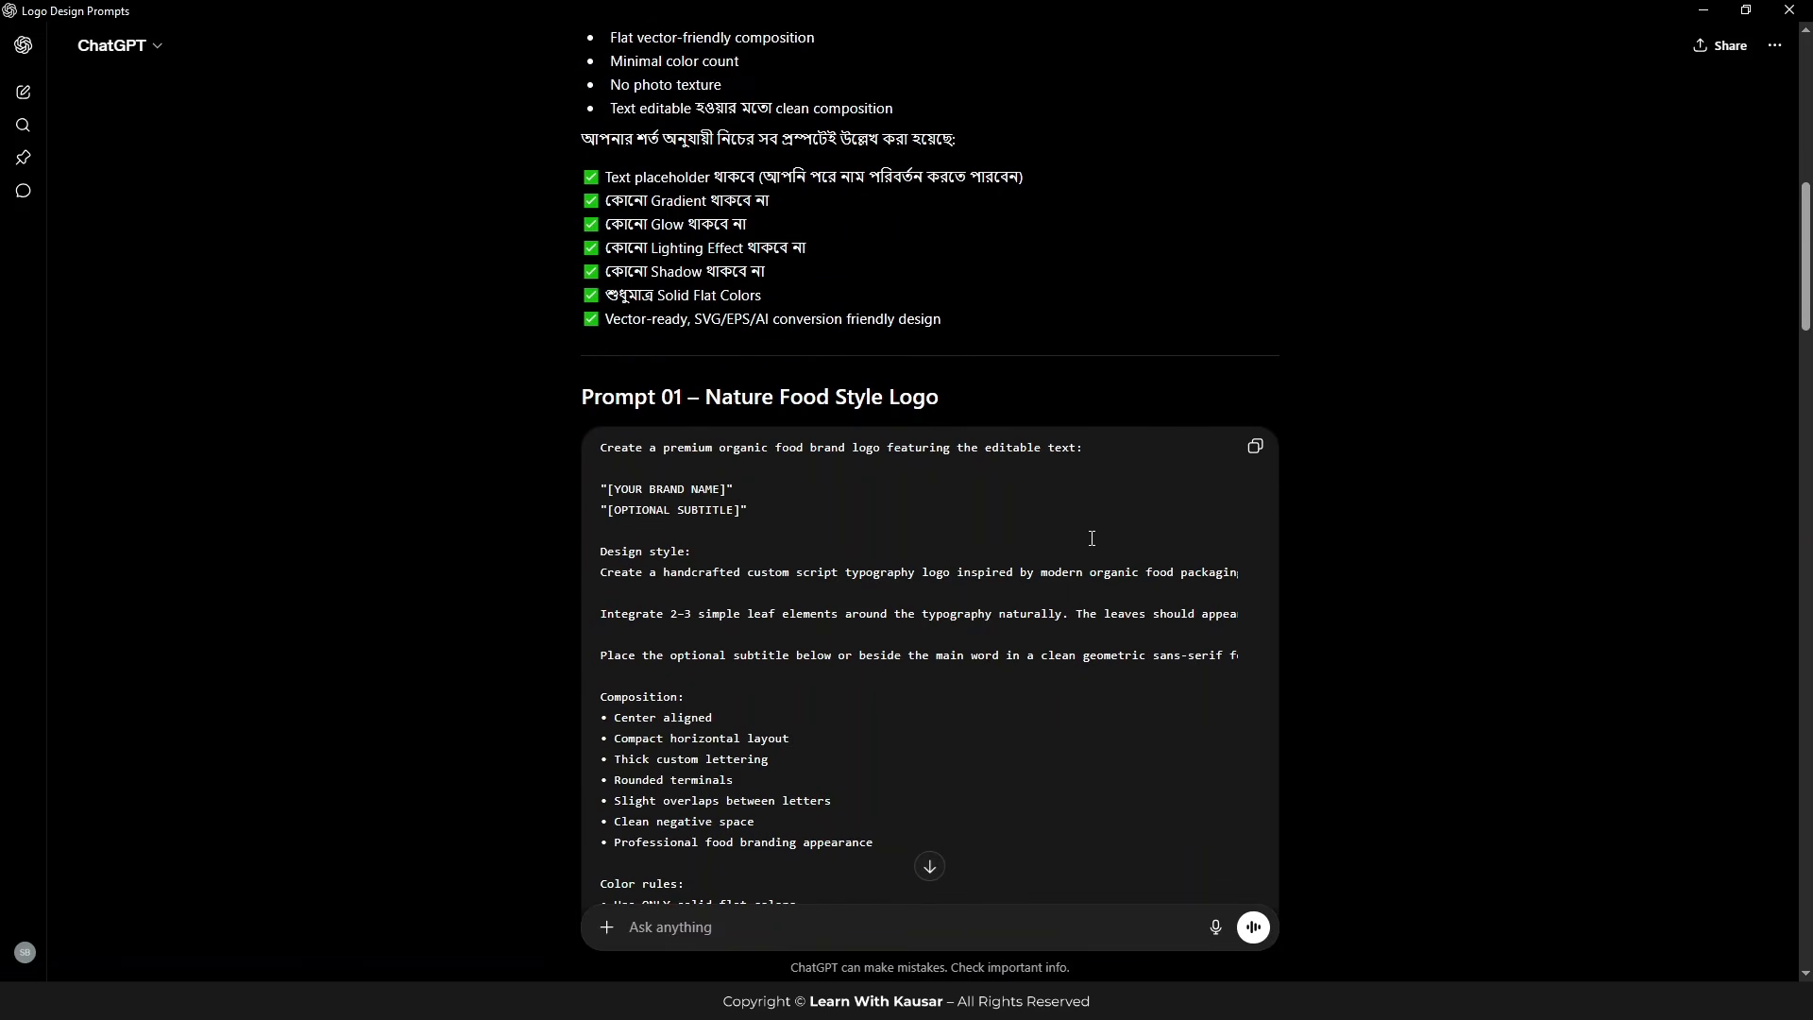
pyautogui.click(1256, 447)
# Step: Check the editable subtitle placeholder in Prompt 01 and look over the remaining prompts through Fruit Burst
pyautogui.scroll(-3, 872, 552)
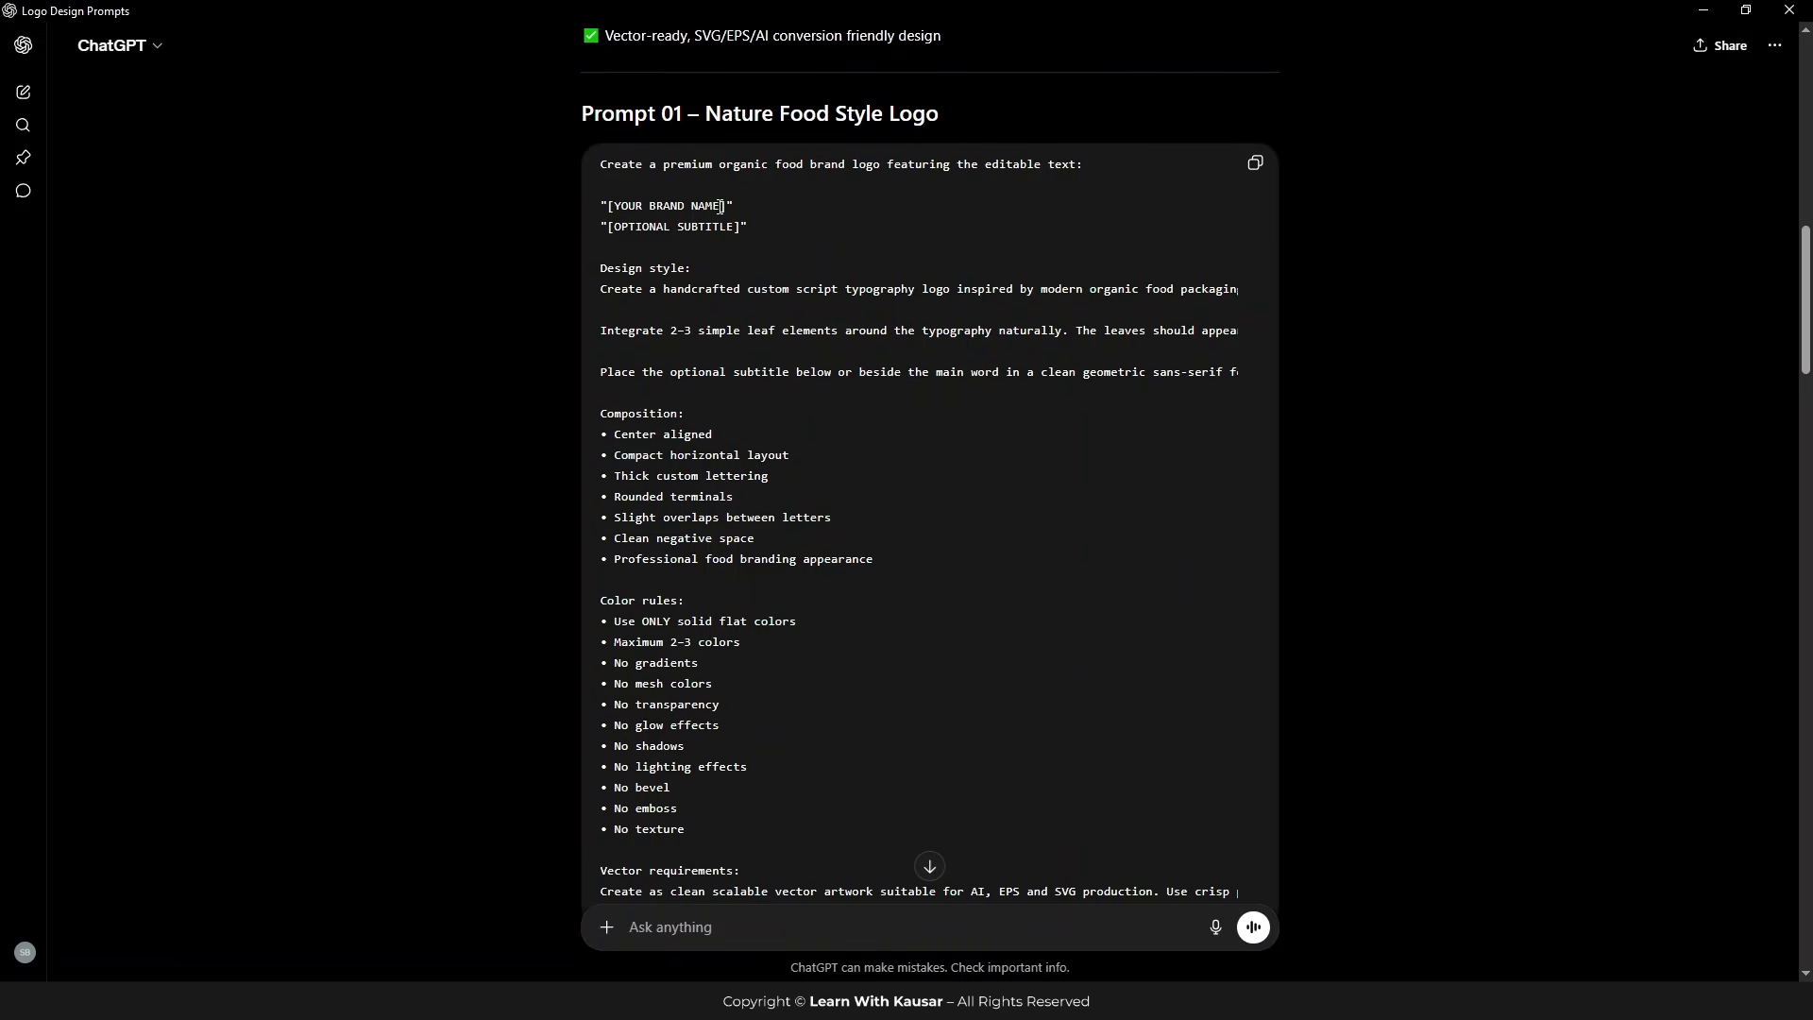
pyautogui.moveTo(712, 224); pyautogui.dragTo(617, 228)
pyautogui.click(1182, 250)
pyautogui.click(720, 931)
pyautogui.scroll(-20, 1147, 612)
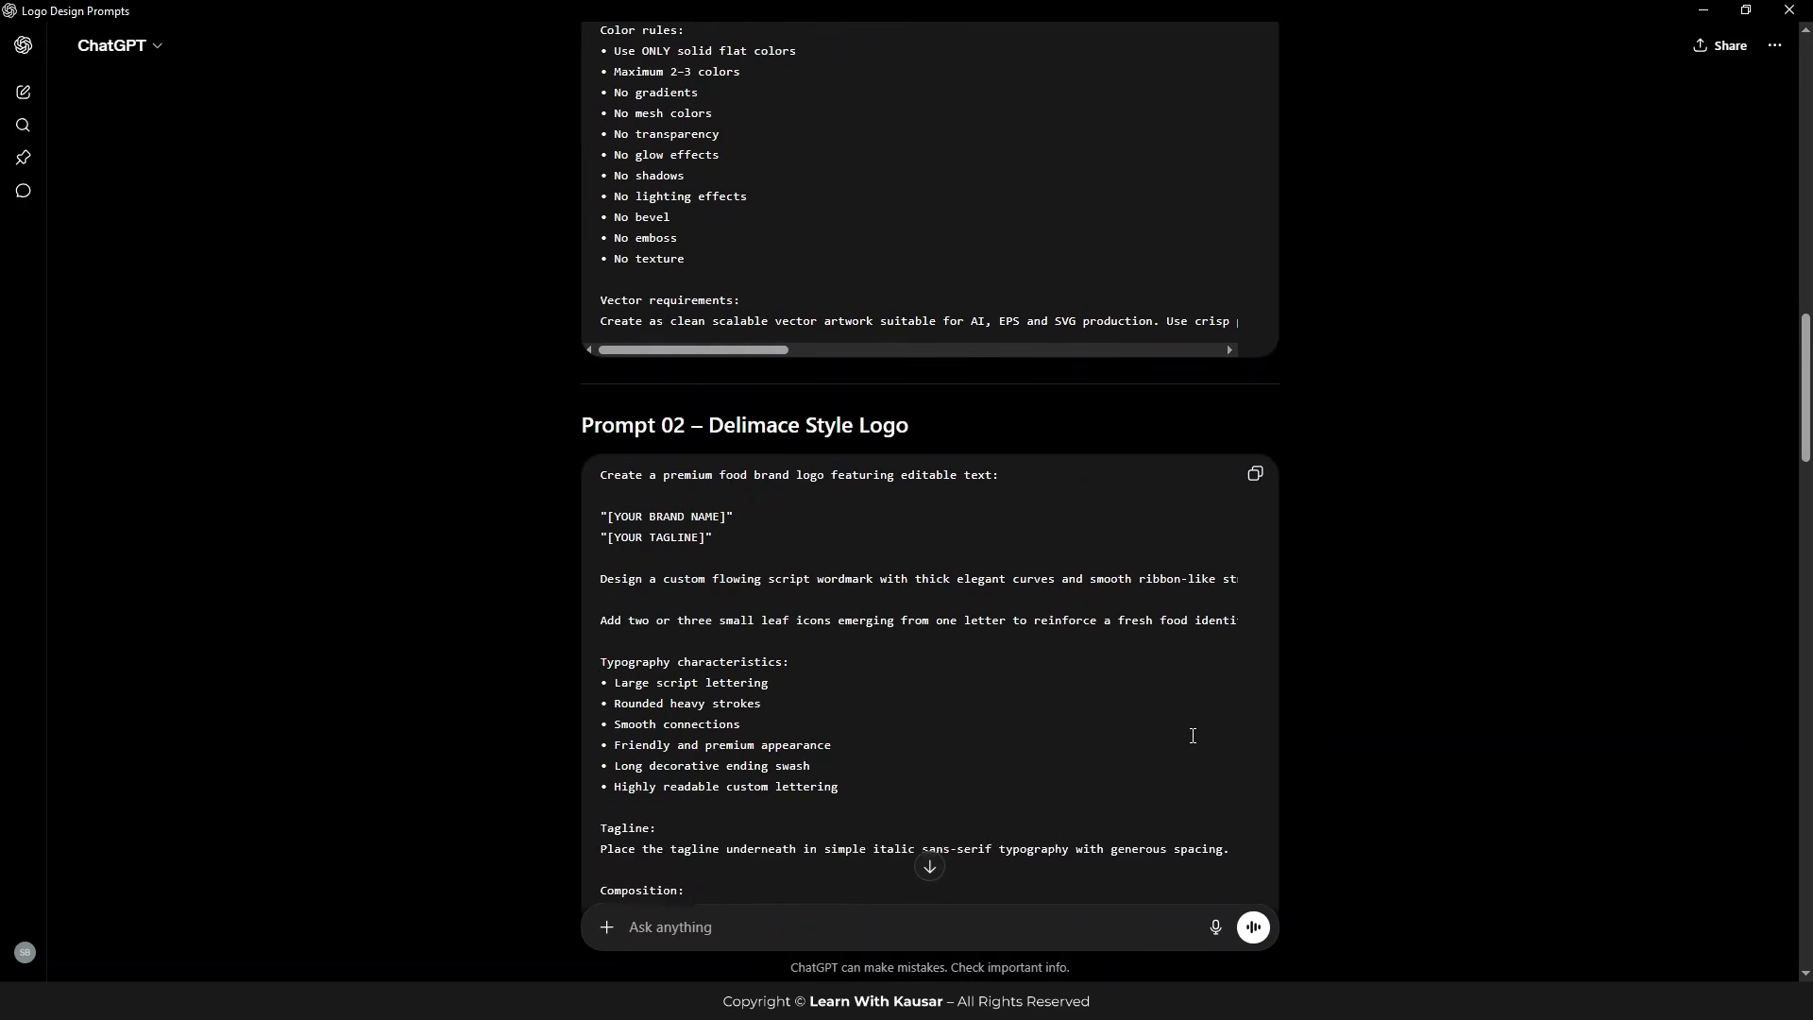
pyautogui.scroll(-6, 1204, 733)
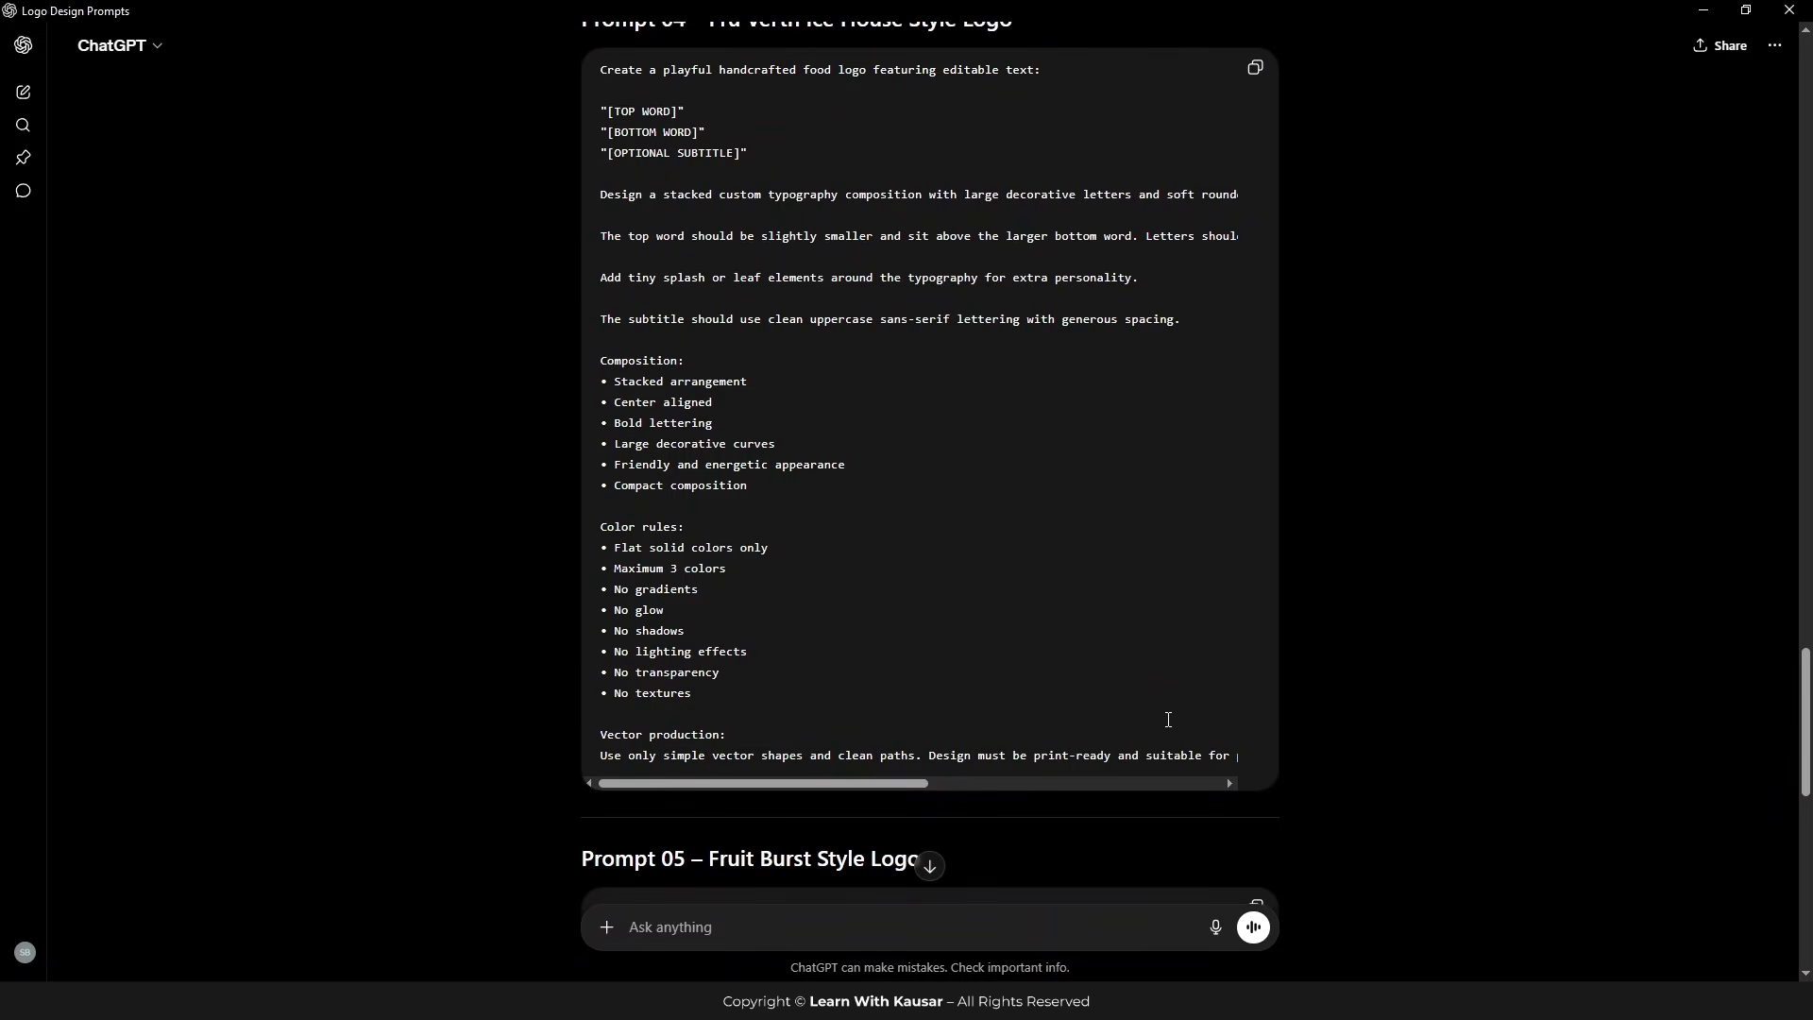
pyautogui.scroll(-5, 1169, 721)
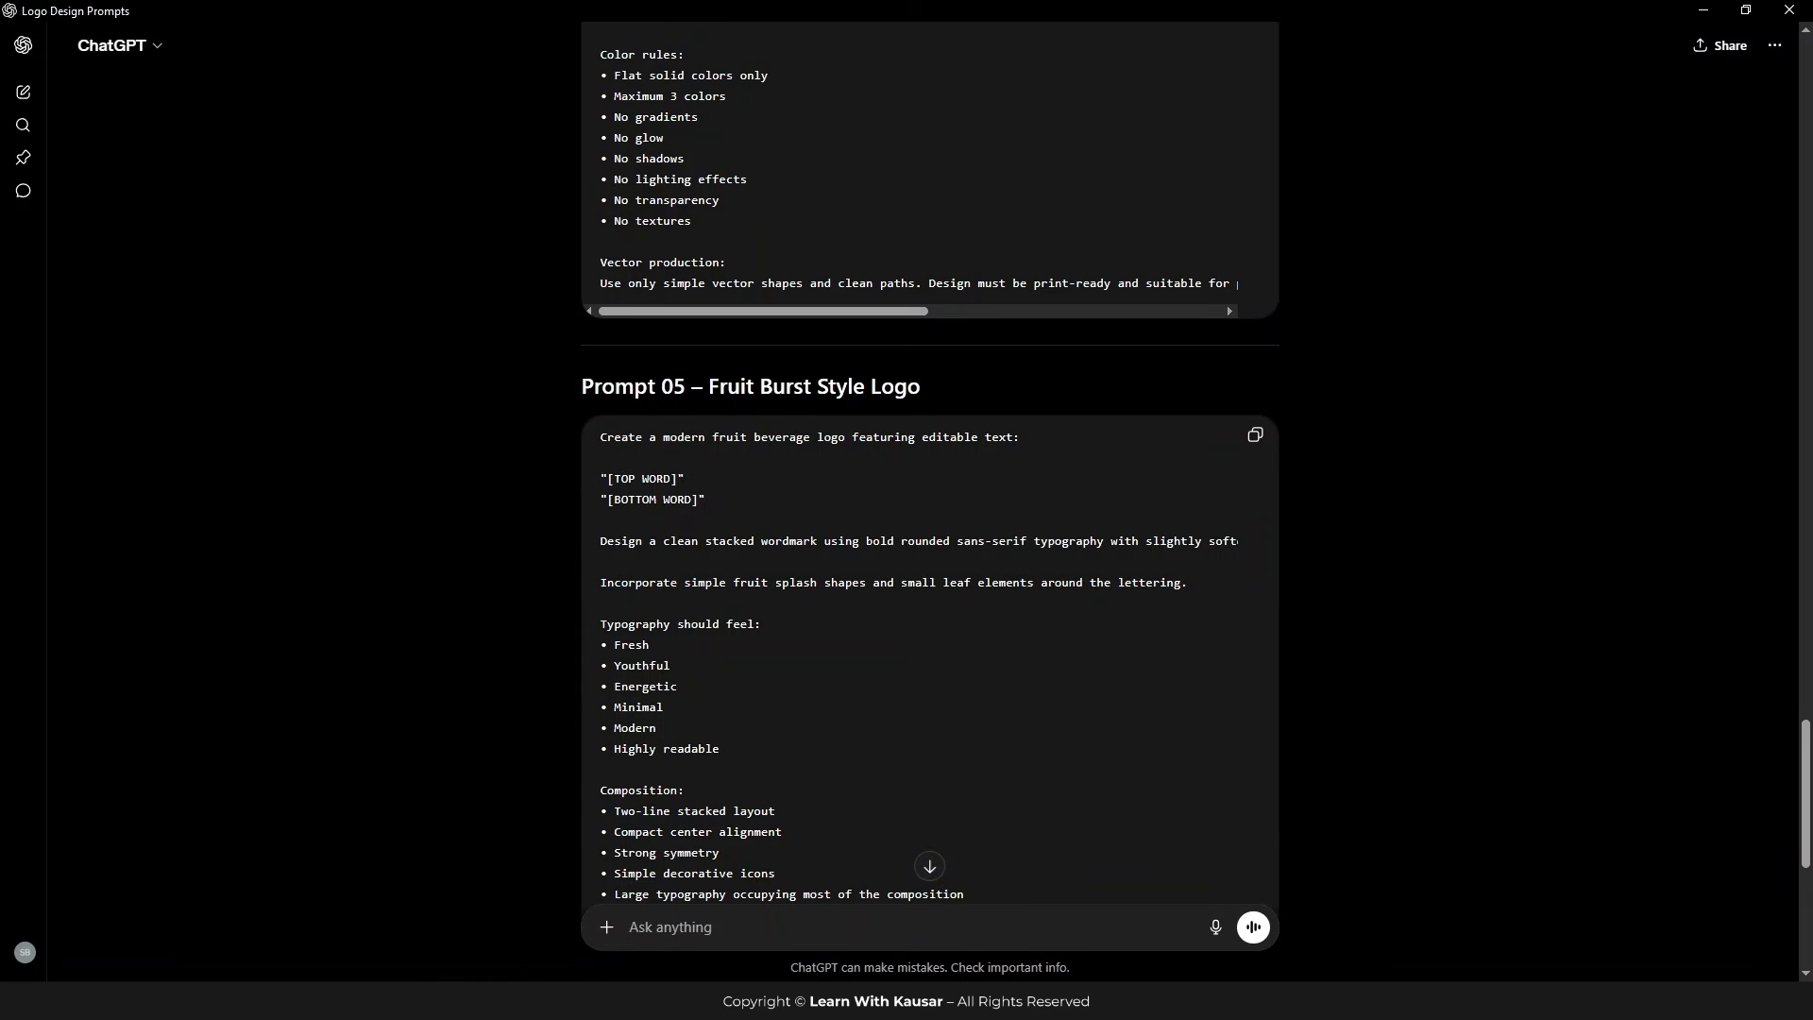
pyautogui.click(568, 1001)
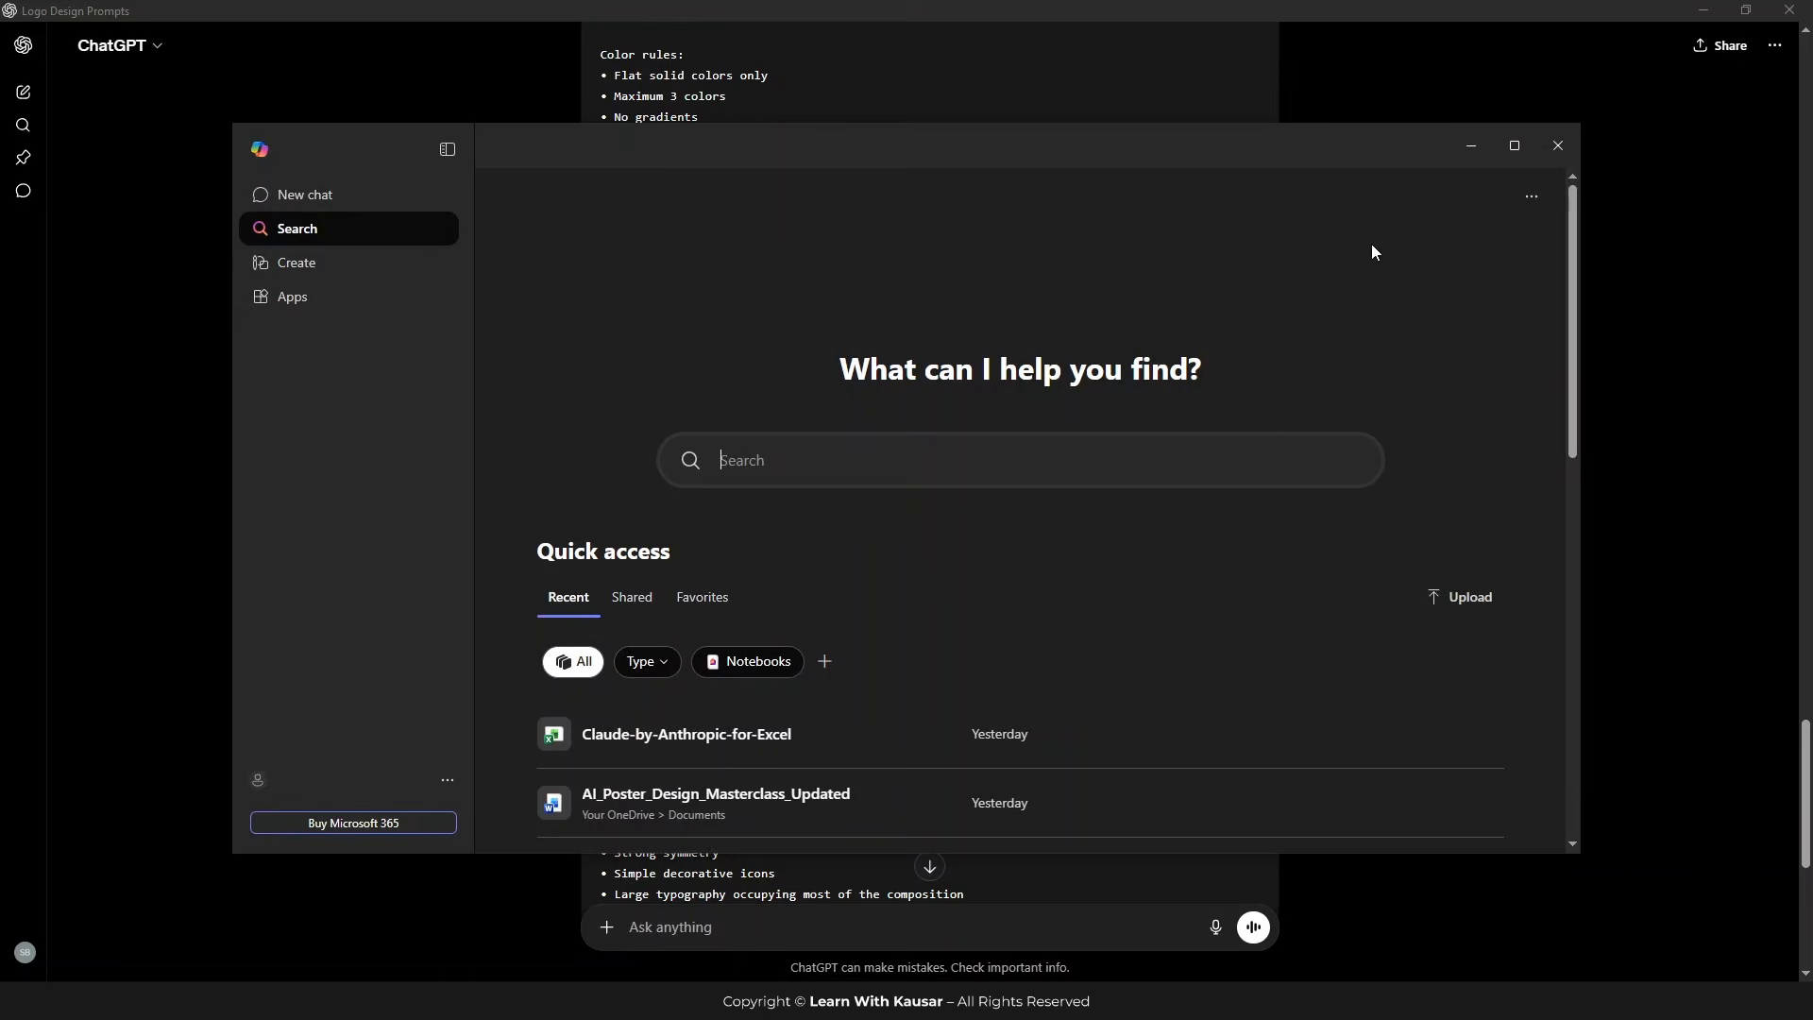
pyautogui.click(1471, 146)
pyautogui.press('super+s')
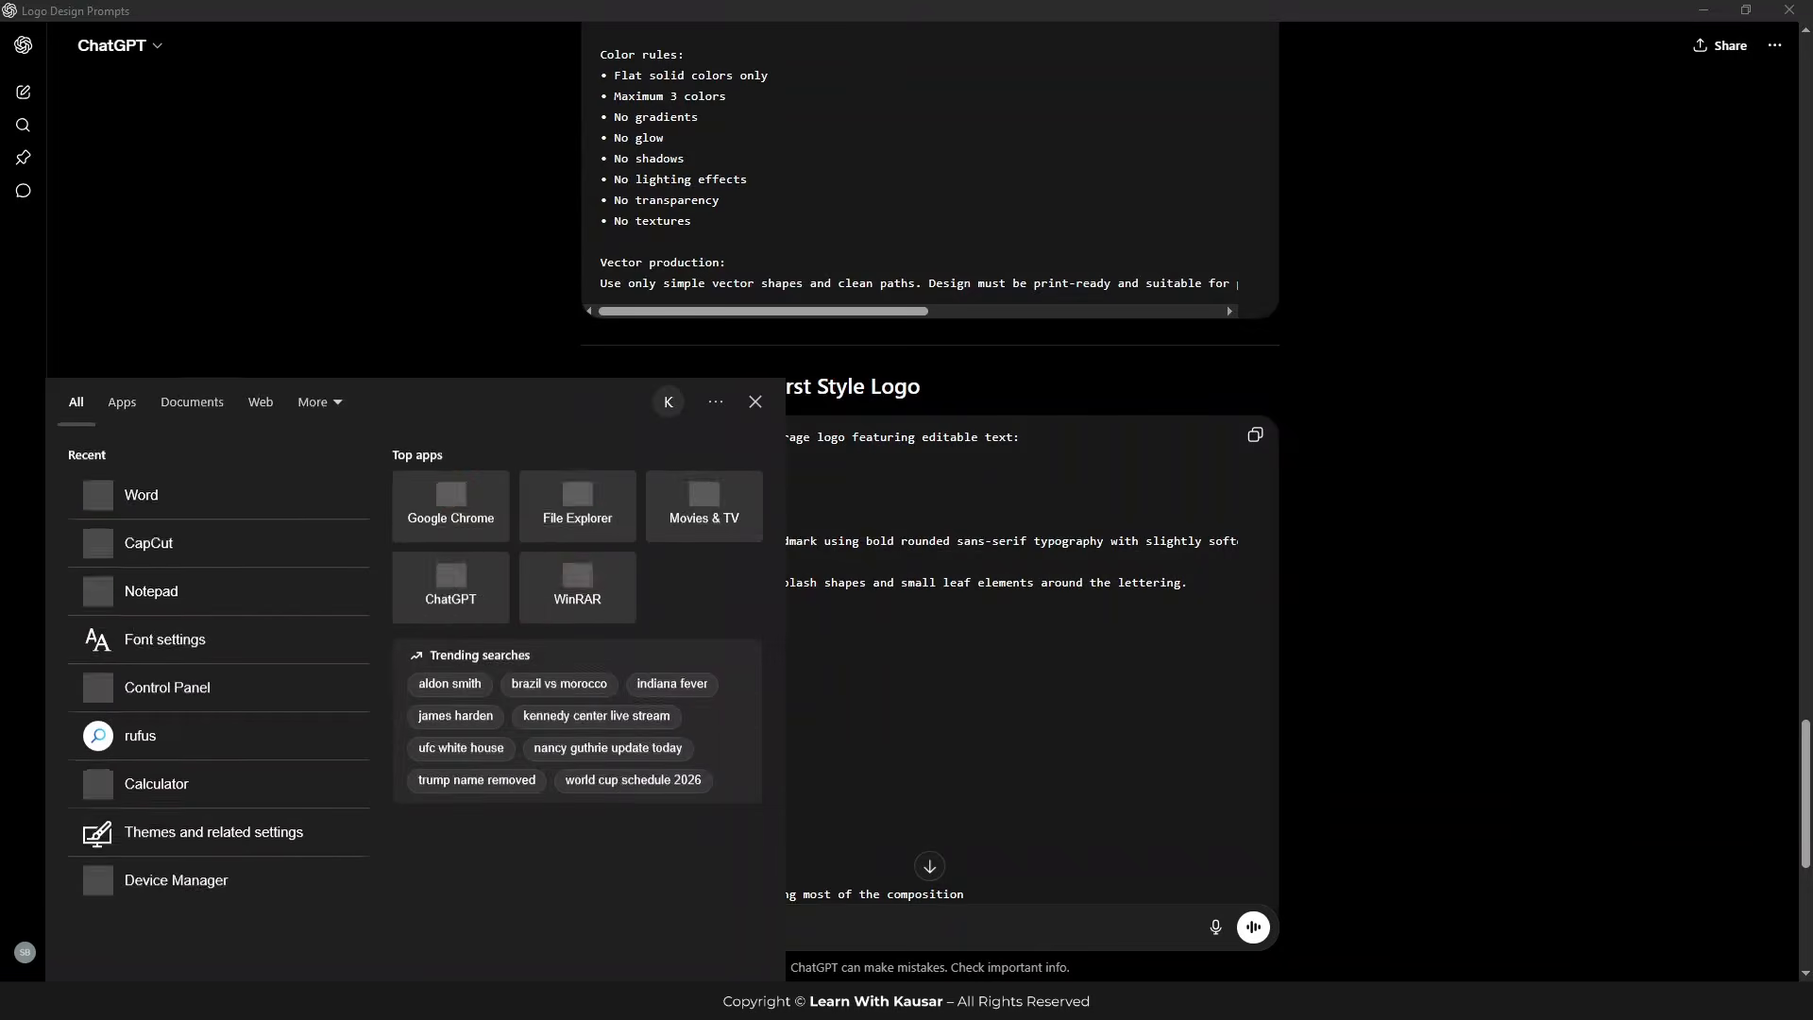
pyautogui.write('copi')
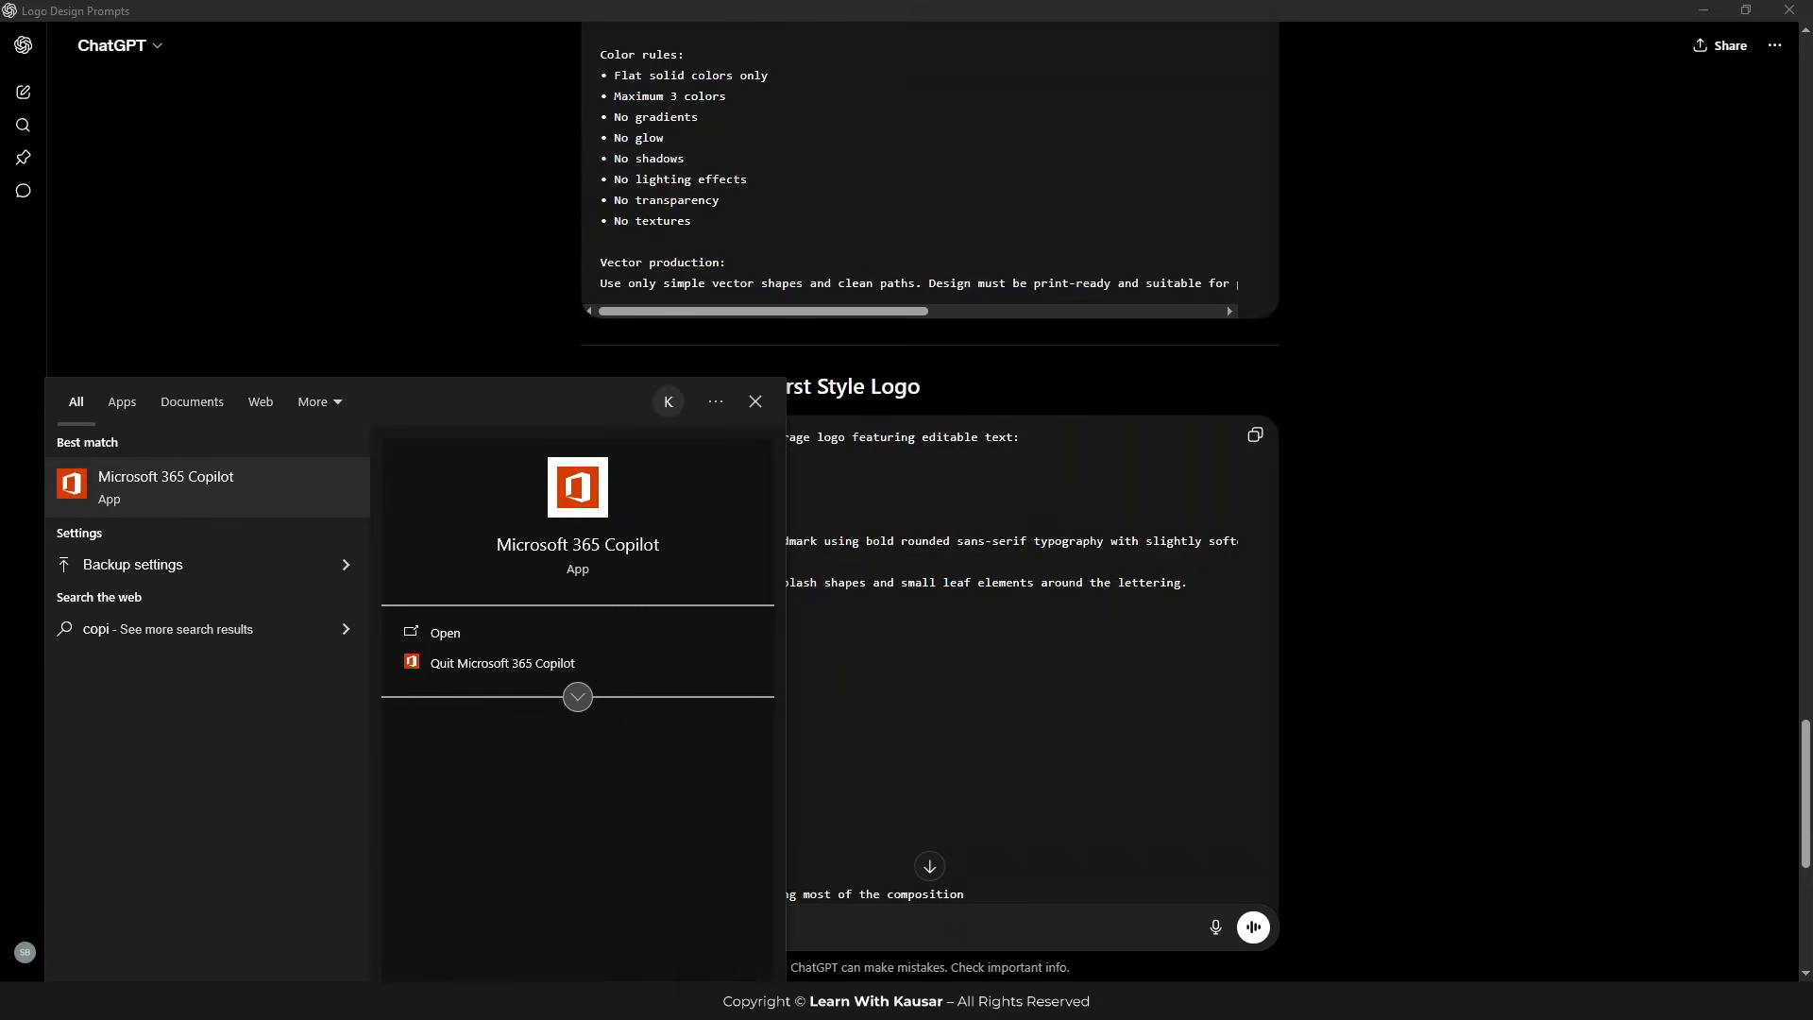
pyautogui.write('l')
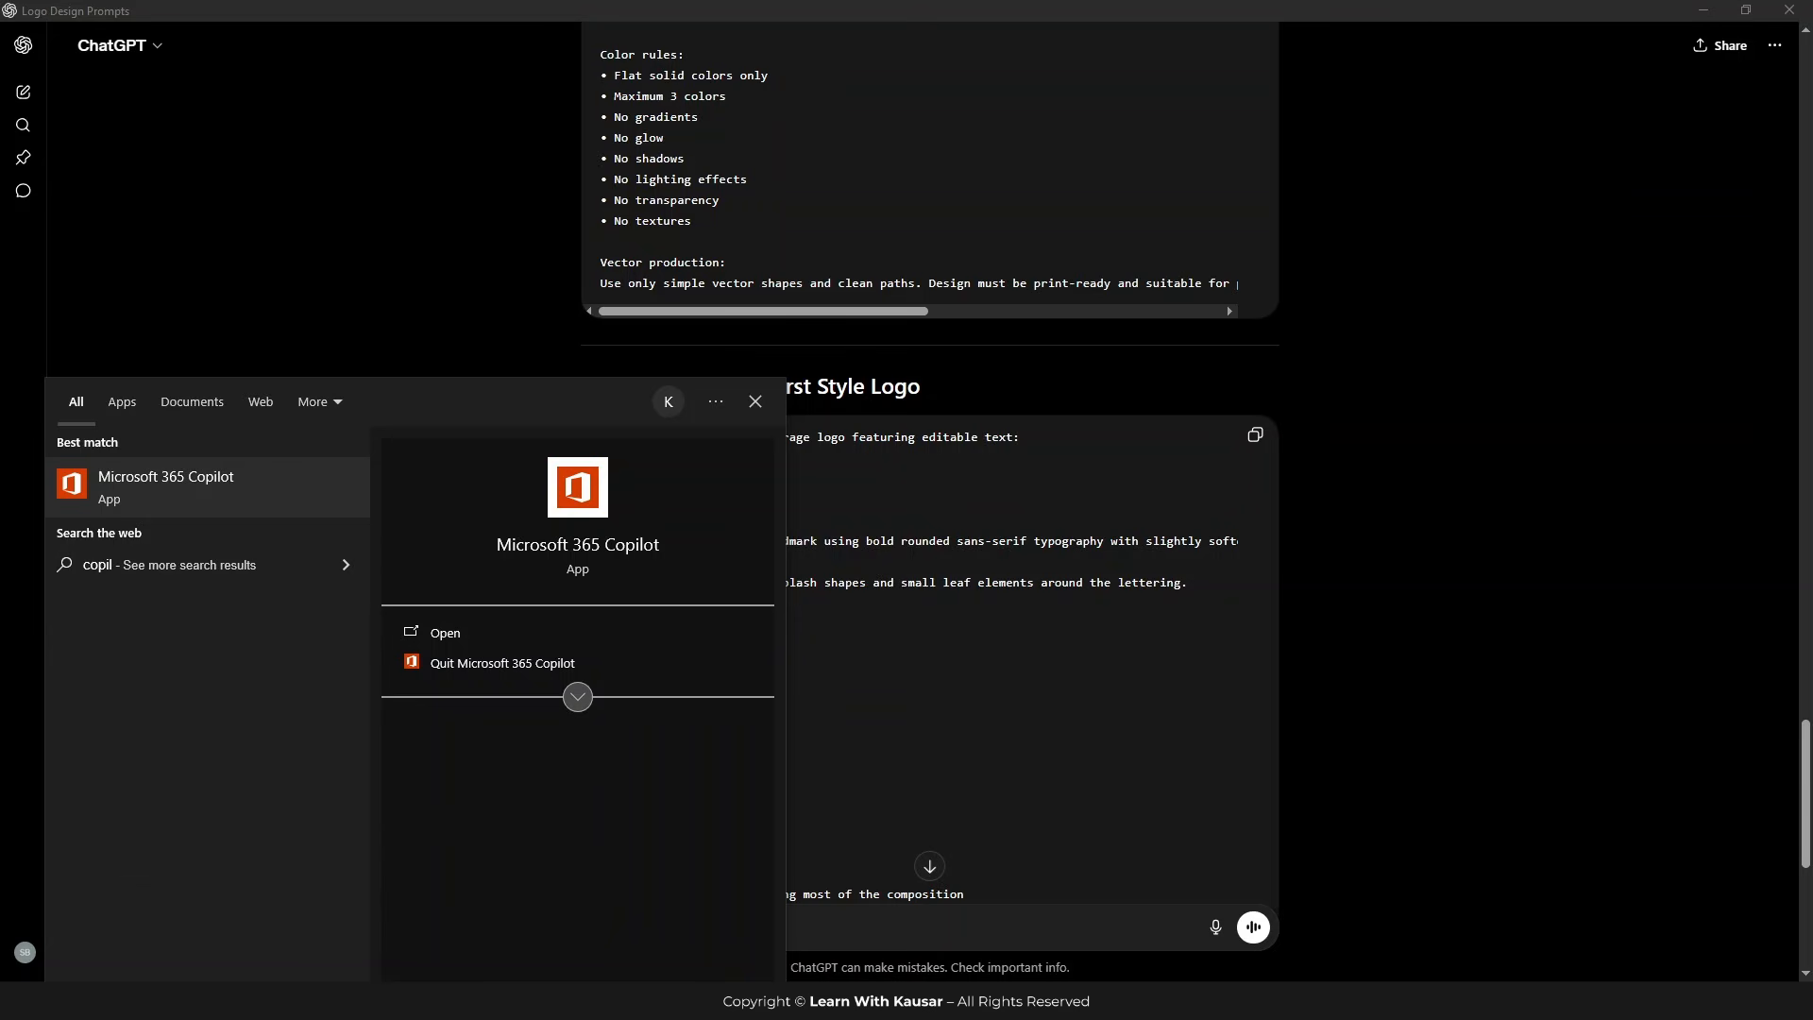
pyautogui.write('io')
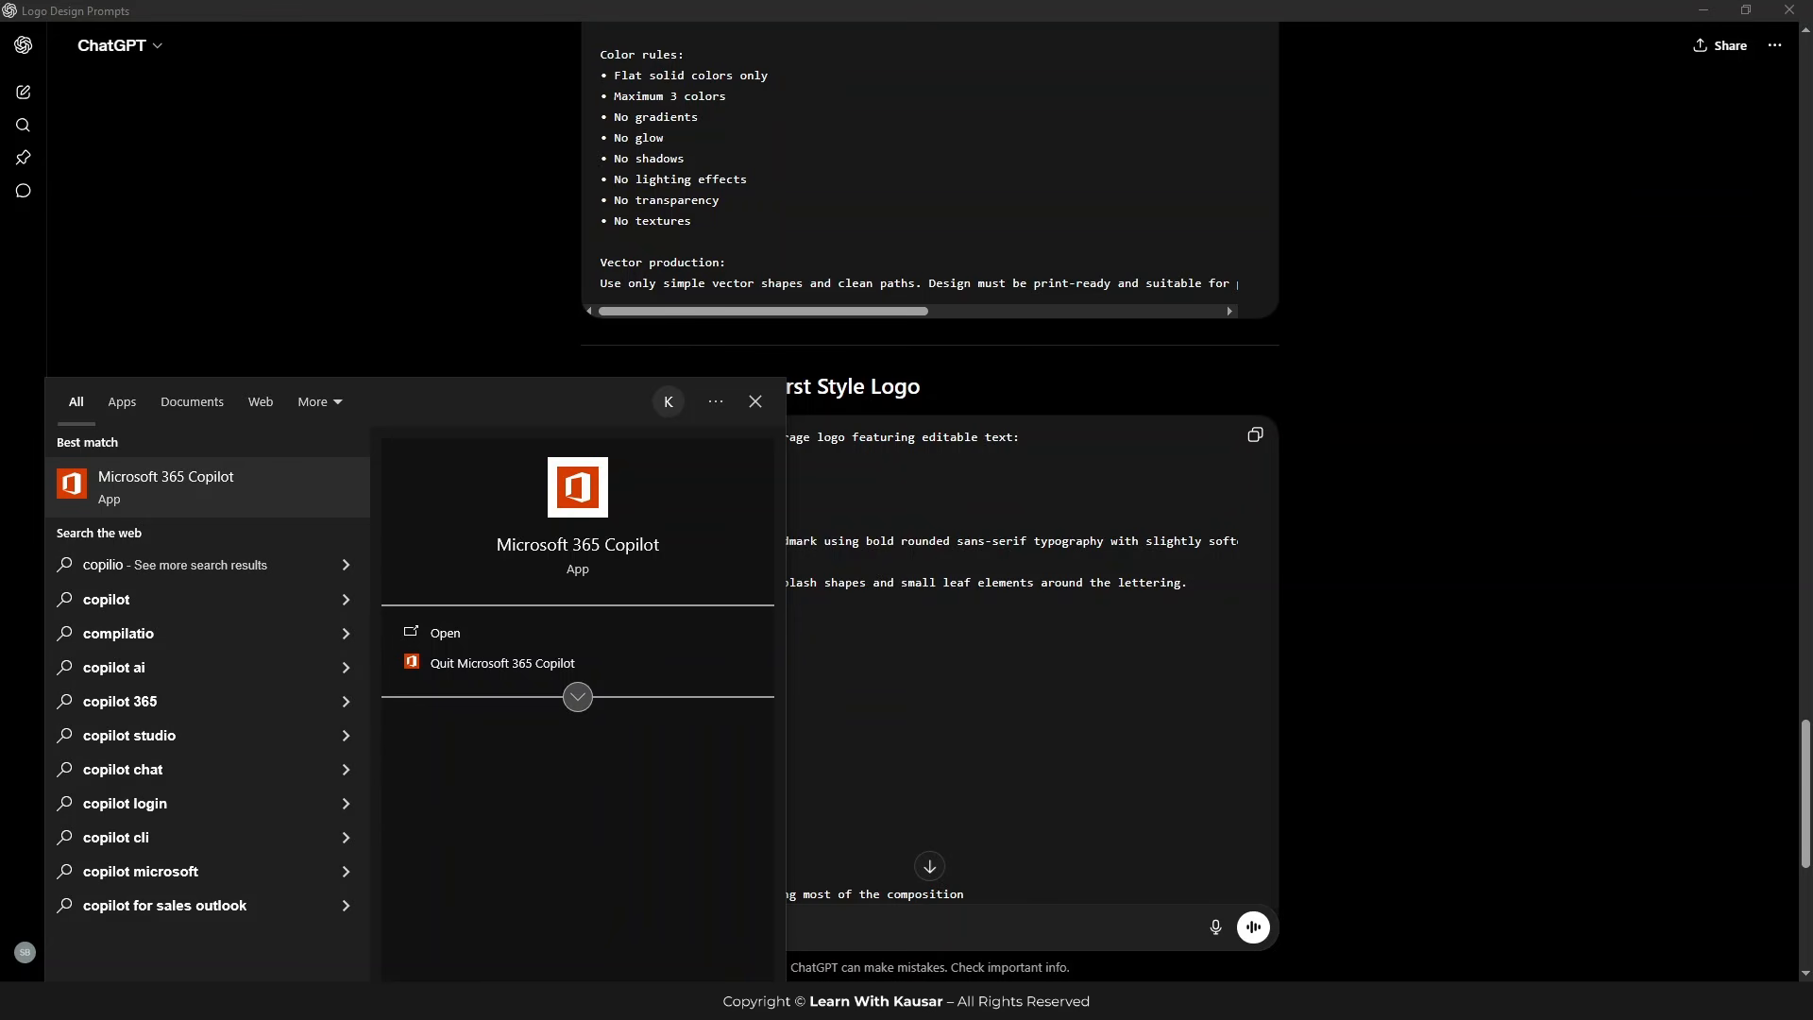
pyautogui.click(353, 1001)
# Step: Switch to Chrome, open the ChatGPT website from the AI Explore bookmarks and log in with a Google account
pyautogui.click(746, 999)
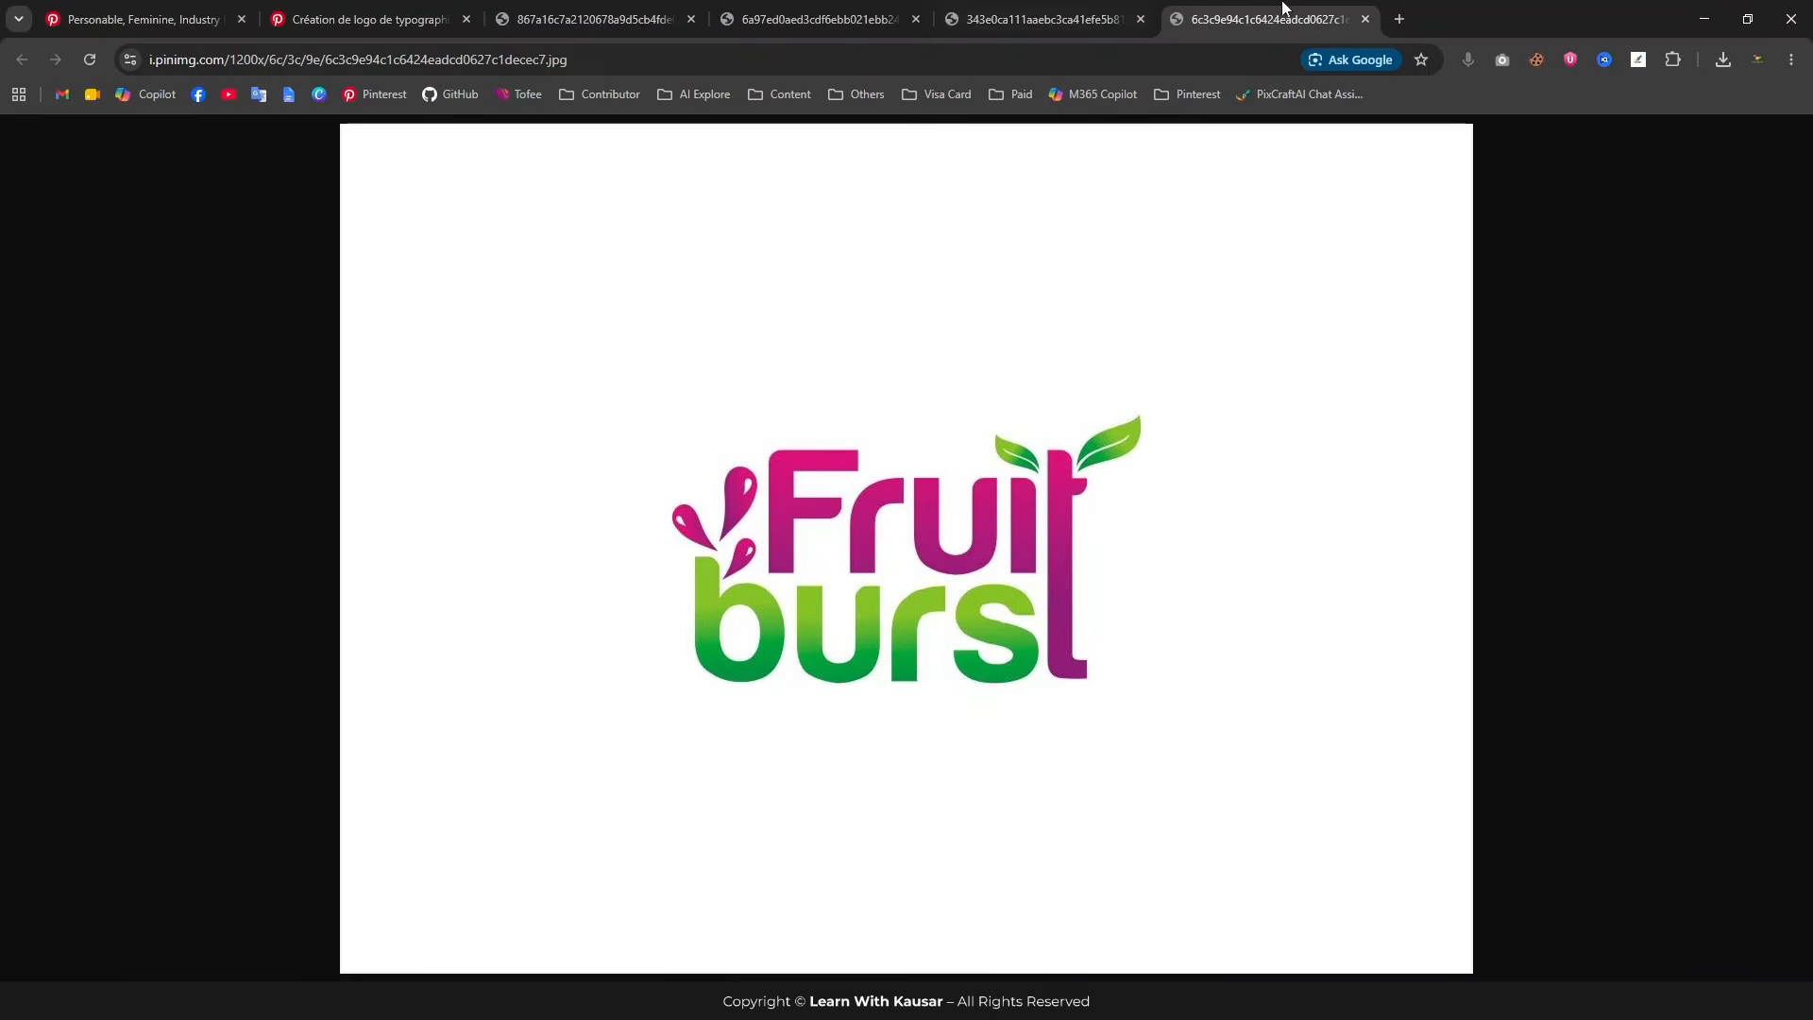
pyautogui.click(690, 93)
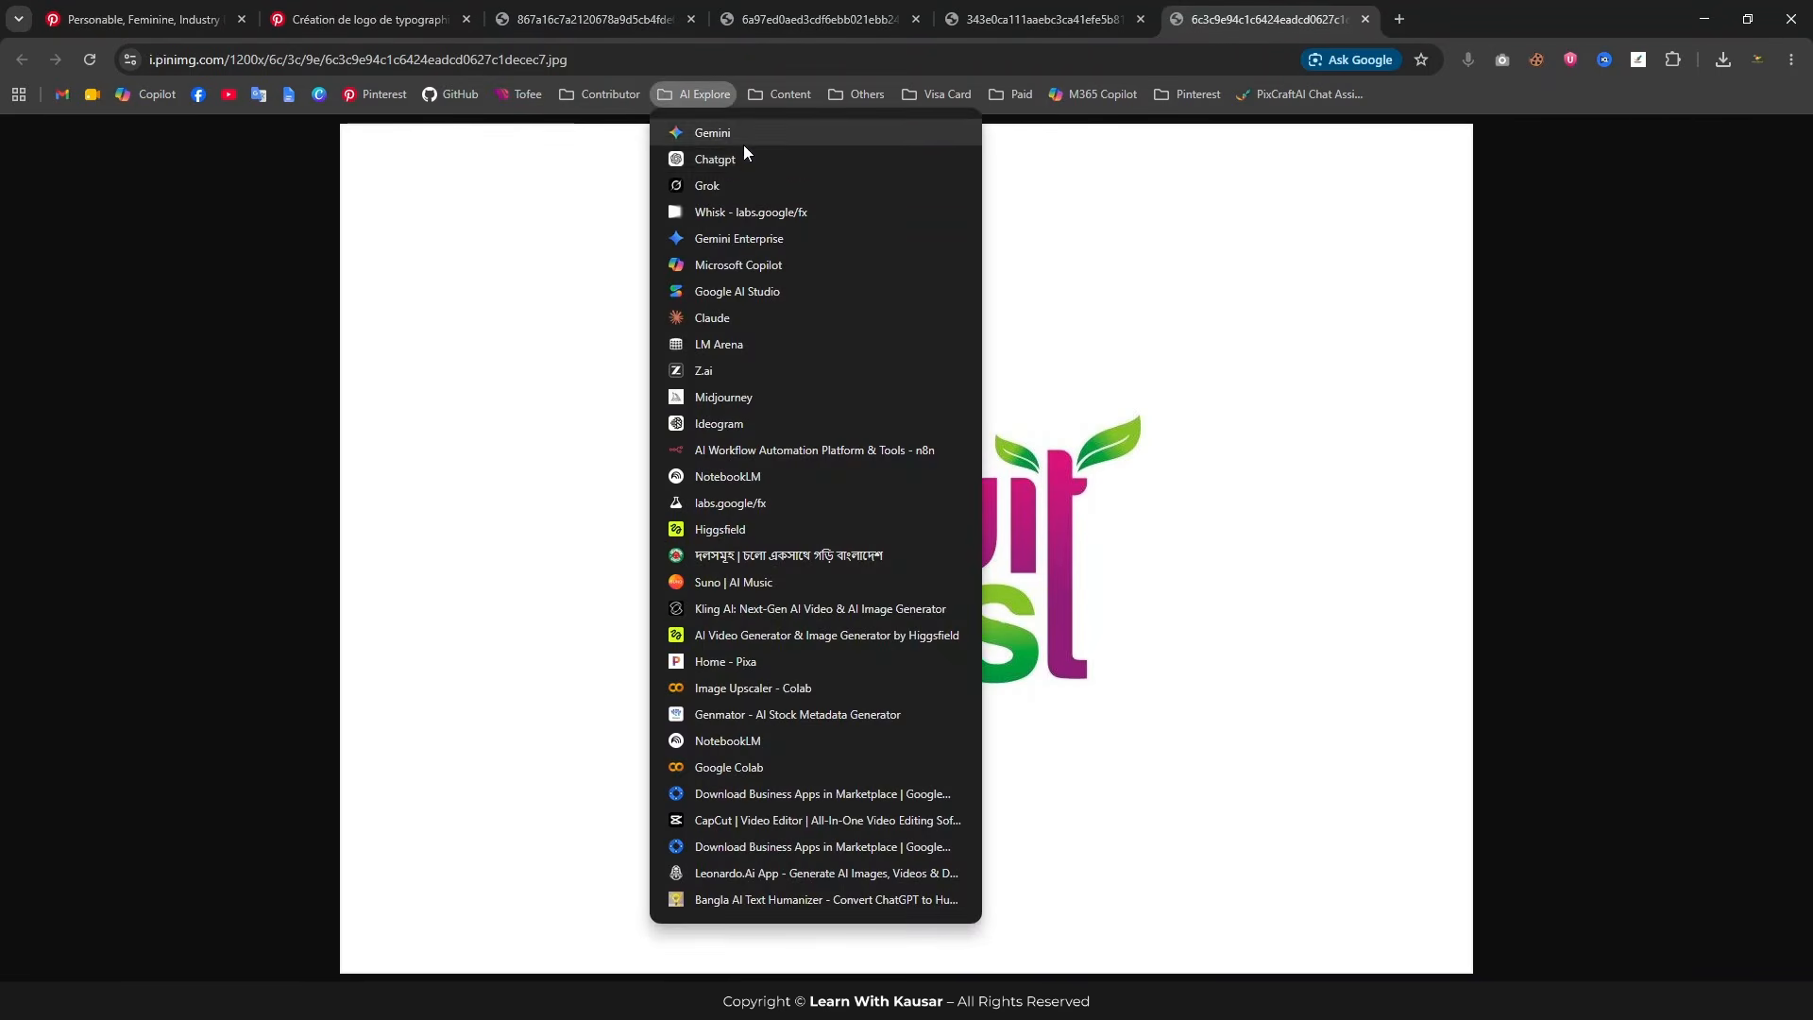
pyautogui.click(732, 160)
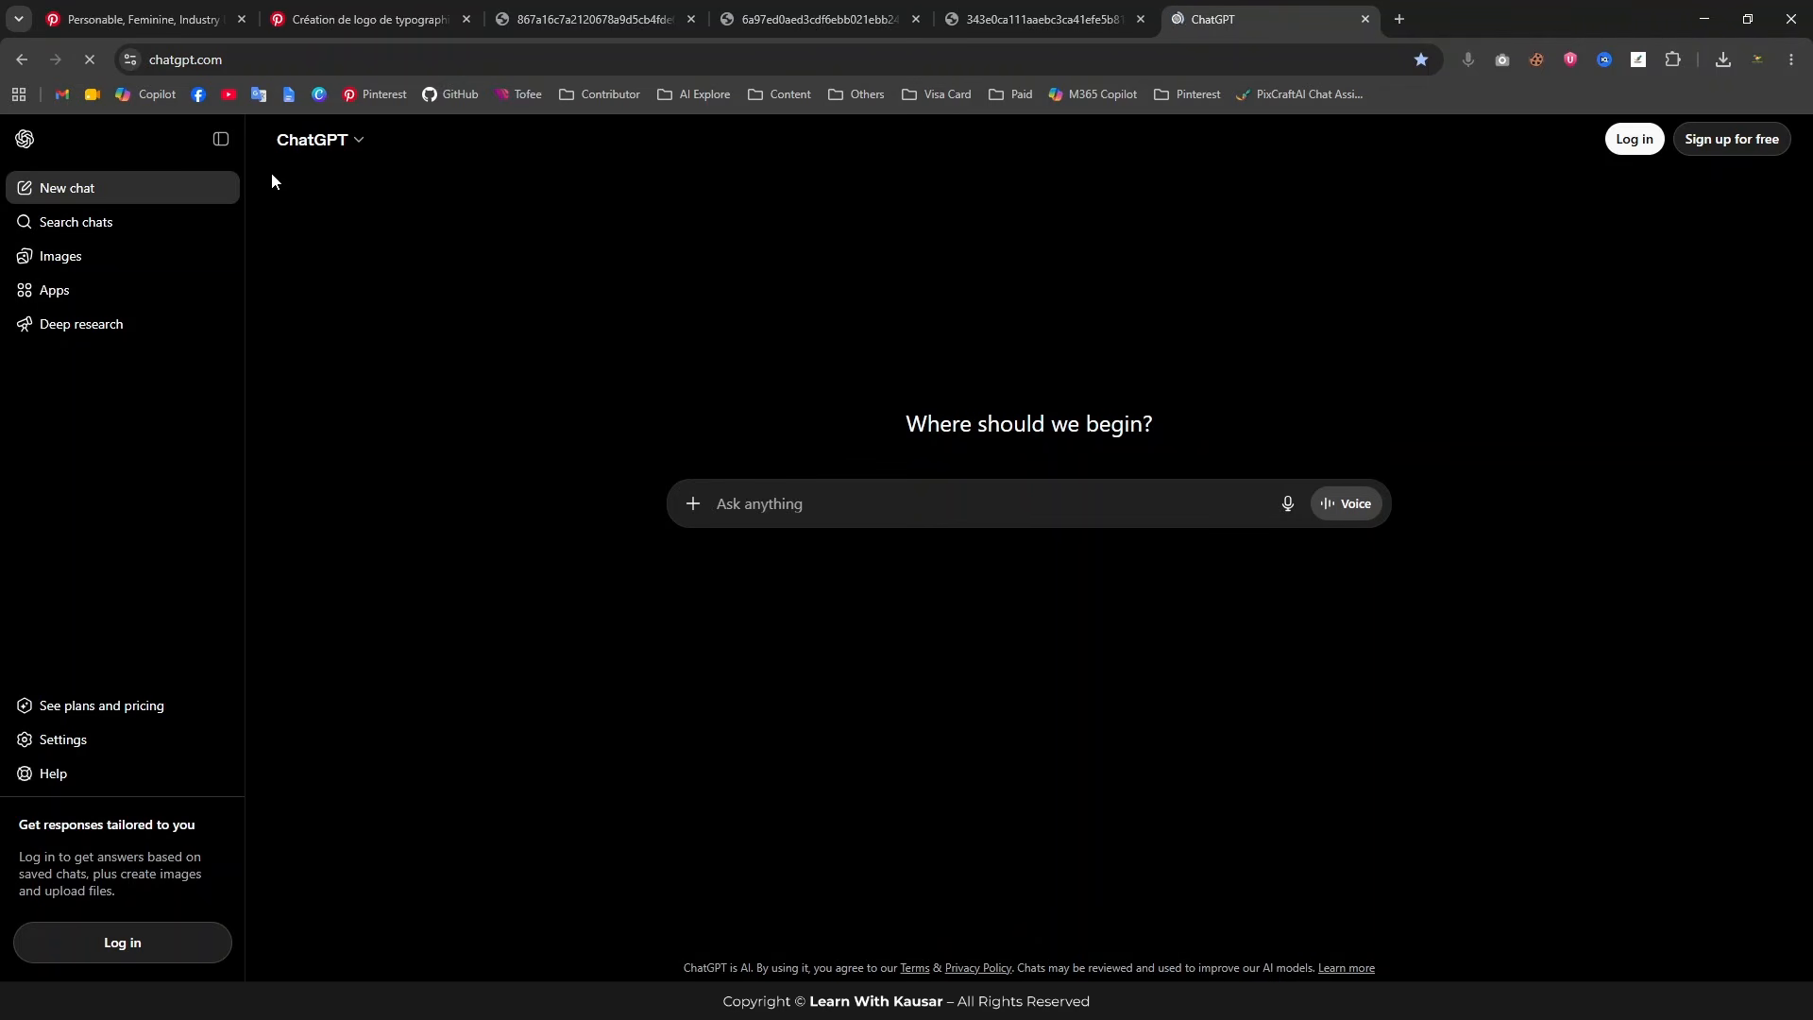
pyautogui.click(222, 138)
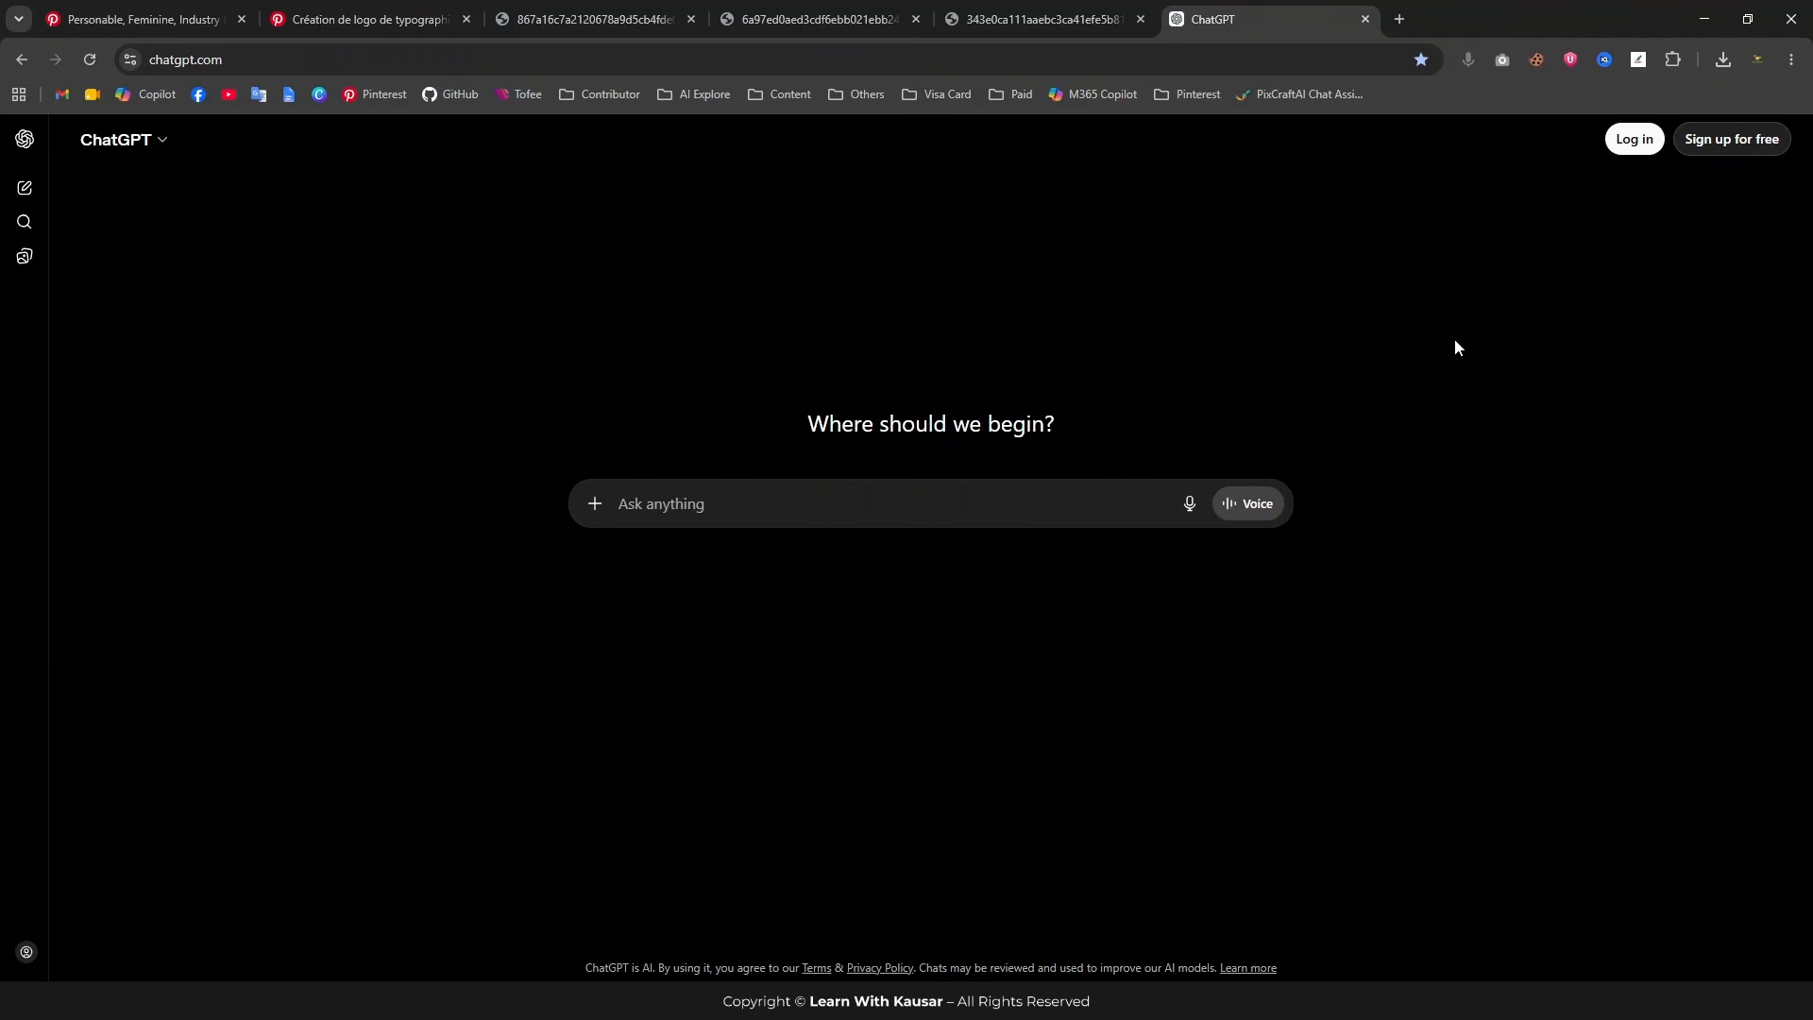
pyautogui.click(1634, 144)
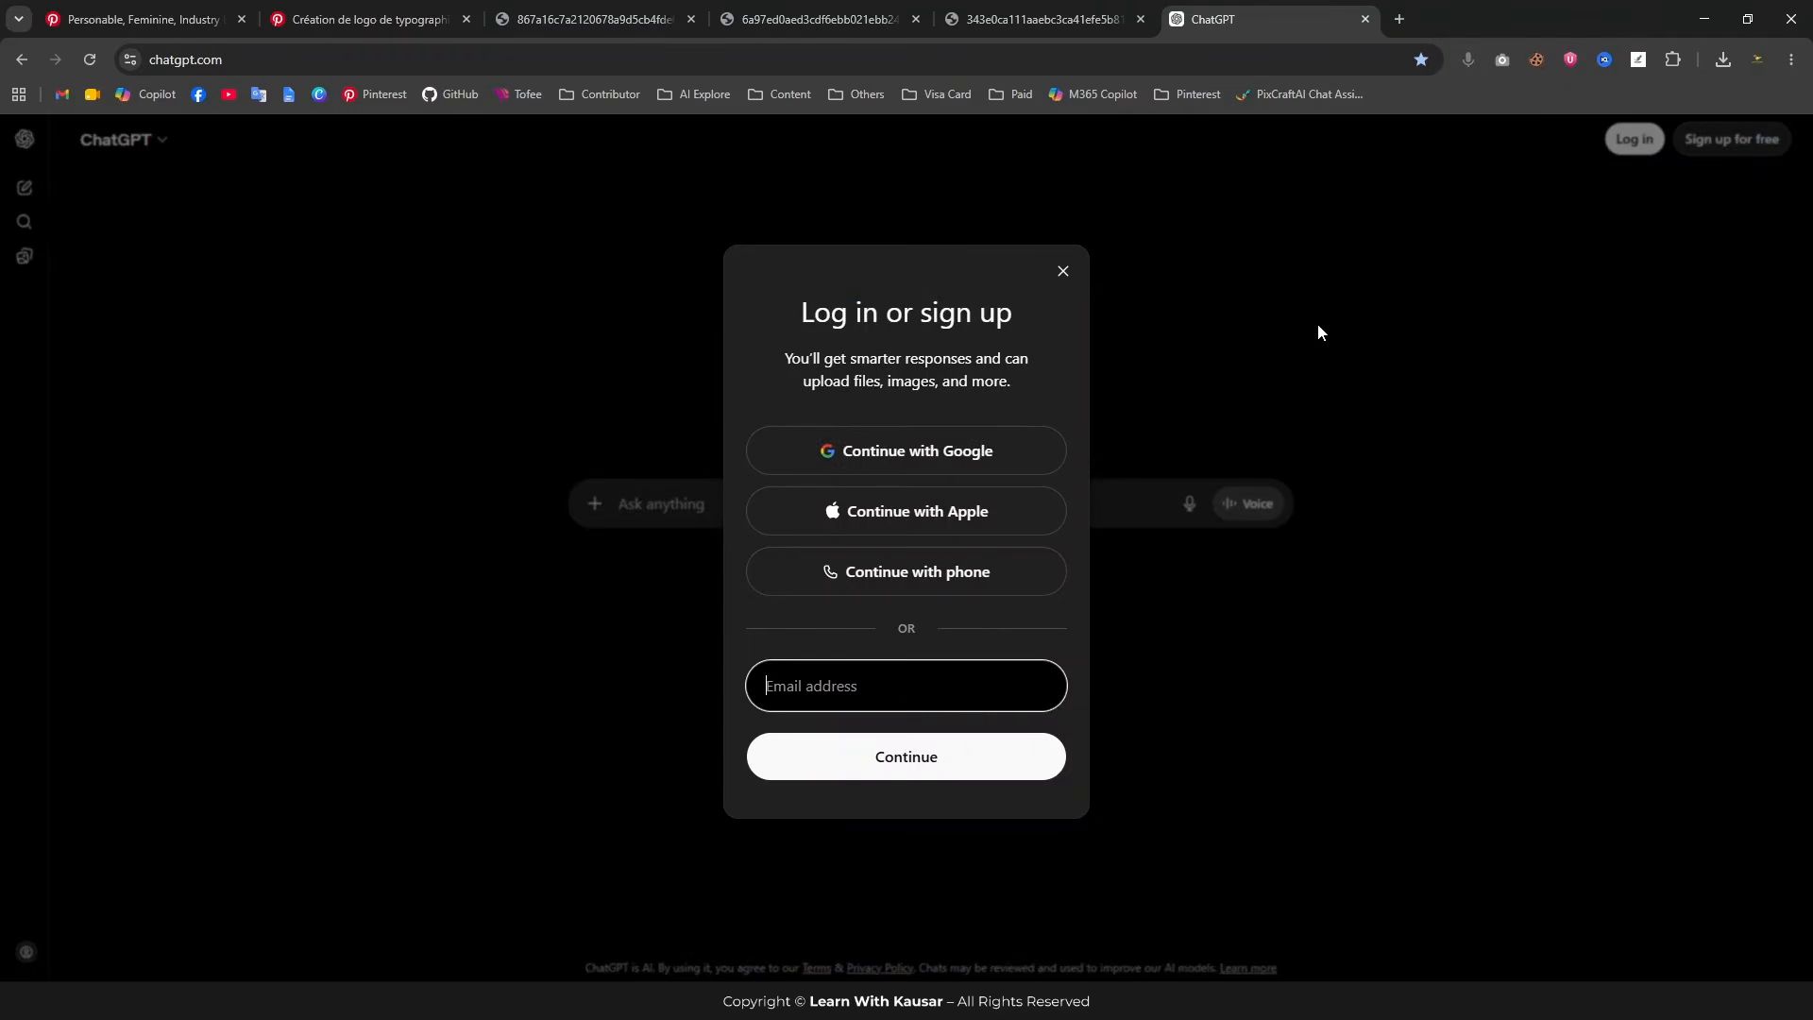
pyautogui.click(890, 447)
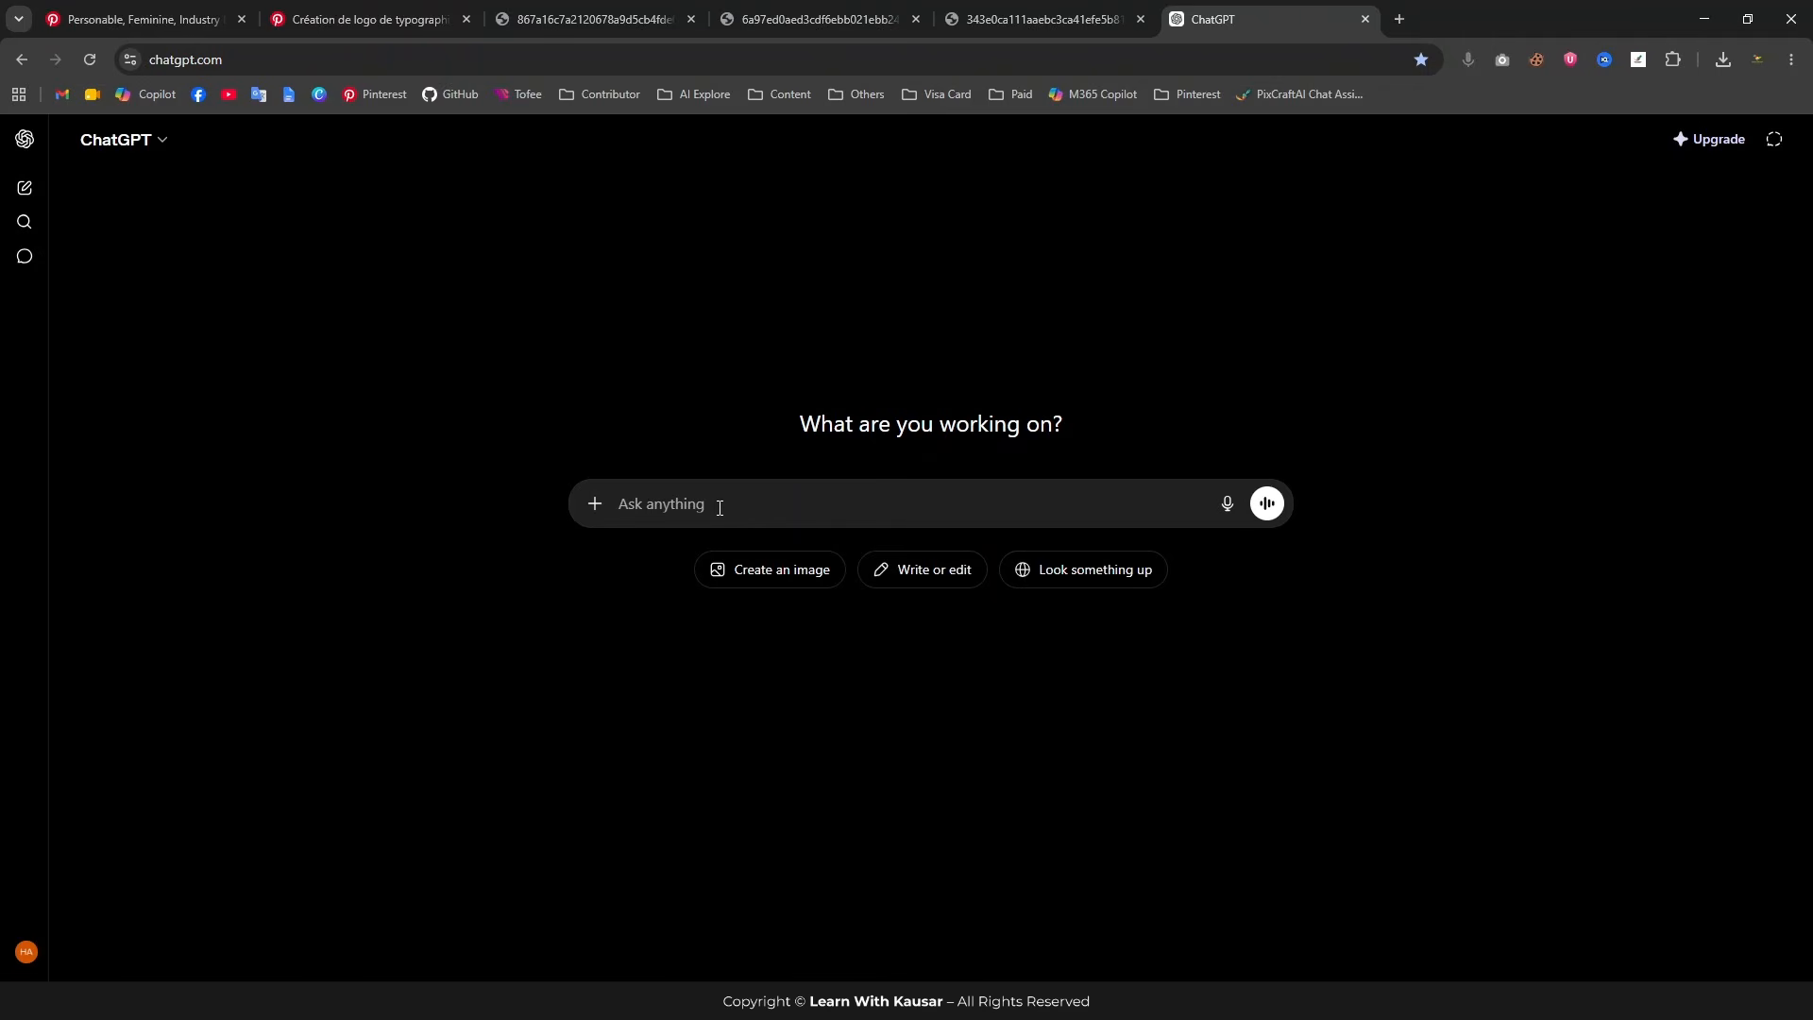
# Step: Ask for unique fictional brand names suitable for Adobe Stock logos and review the suggested names
pyautogui.hotkey('alt', 'l')
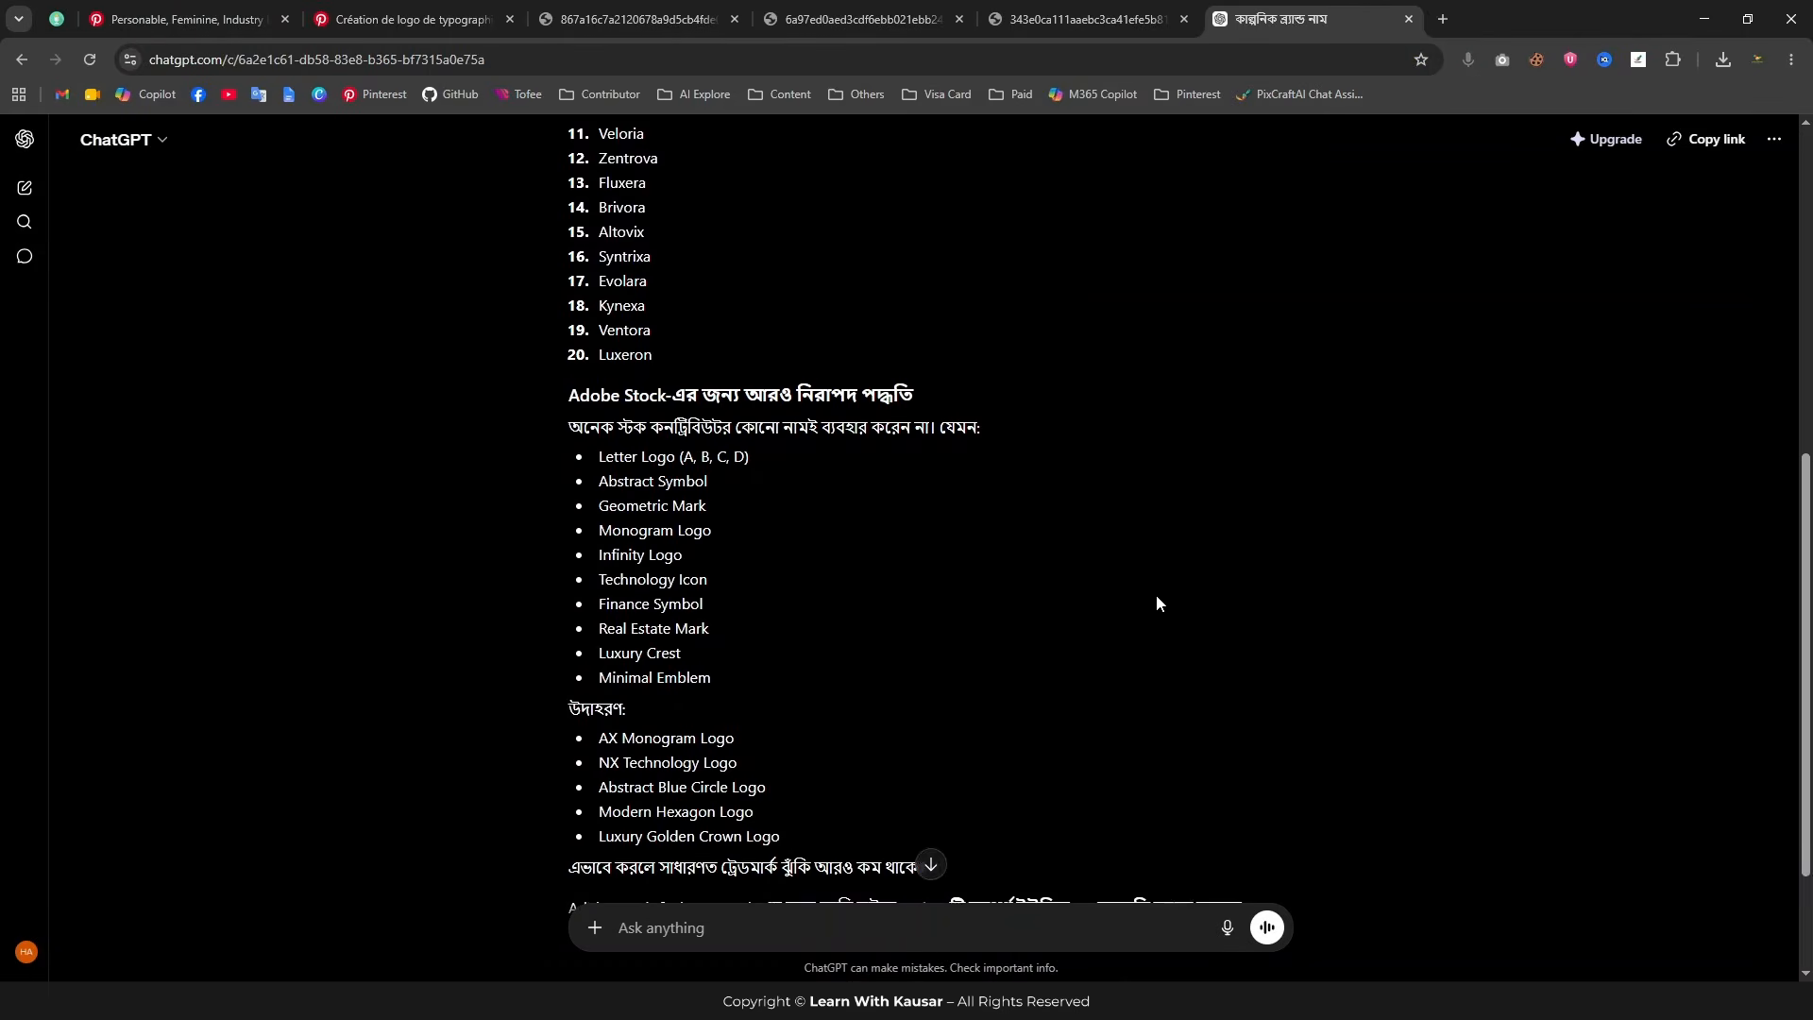
pyautogui.scroll(6, 1038, 584)
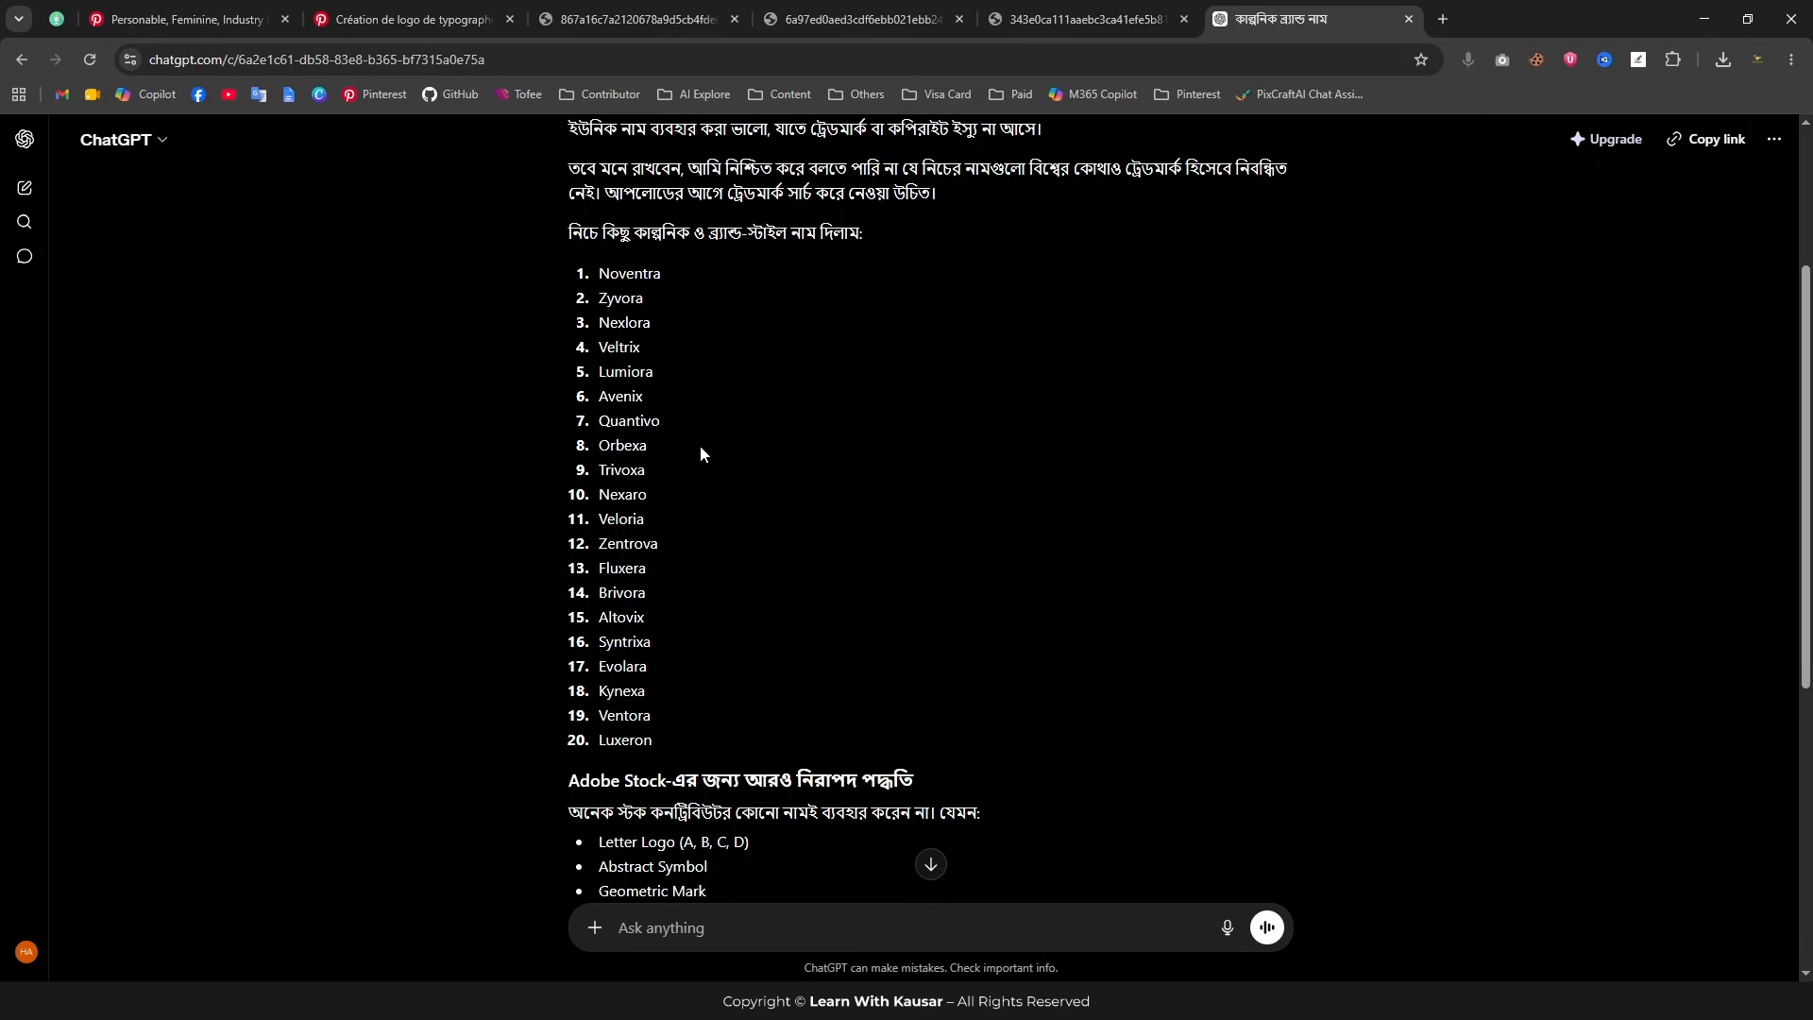
# Step: Copy the name Noventra from the list of fictional brand names
pyautogui.moveTo(665, 270); pyautogui.dragTo(597, 273)
pyautogui.rightClick(637, 277)
pyautogui.click(664, 303)
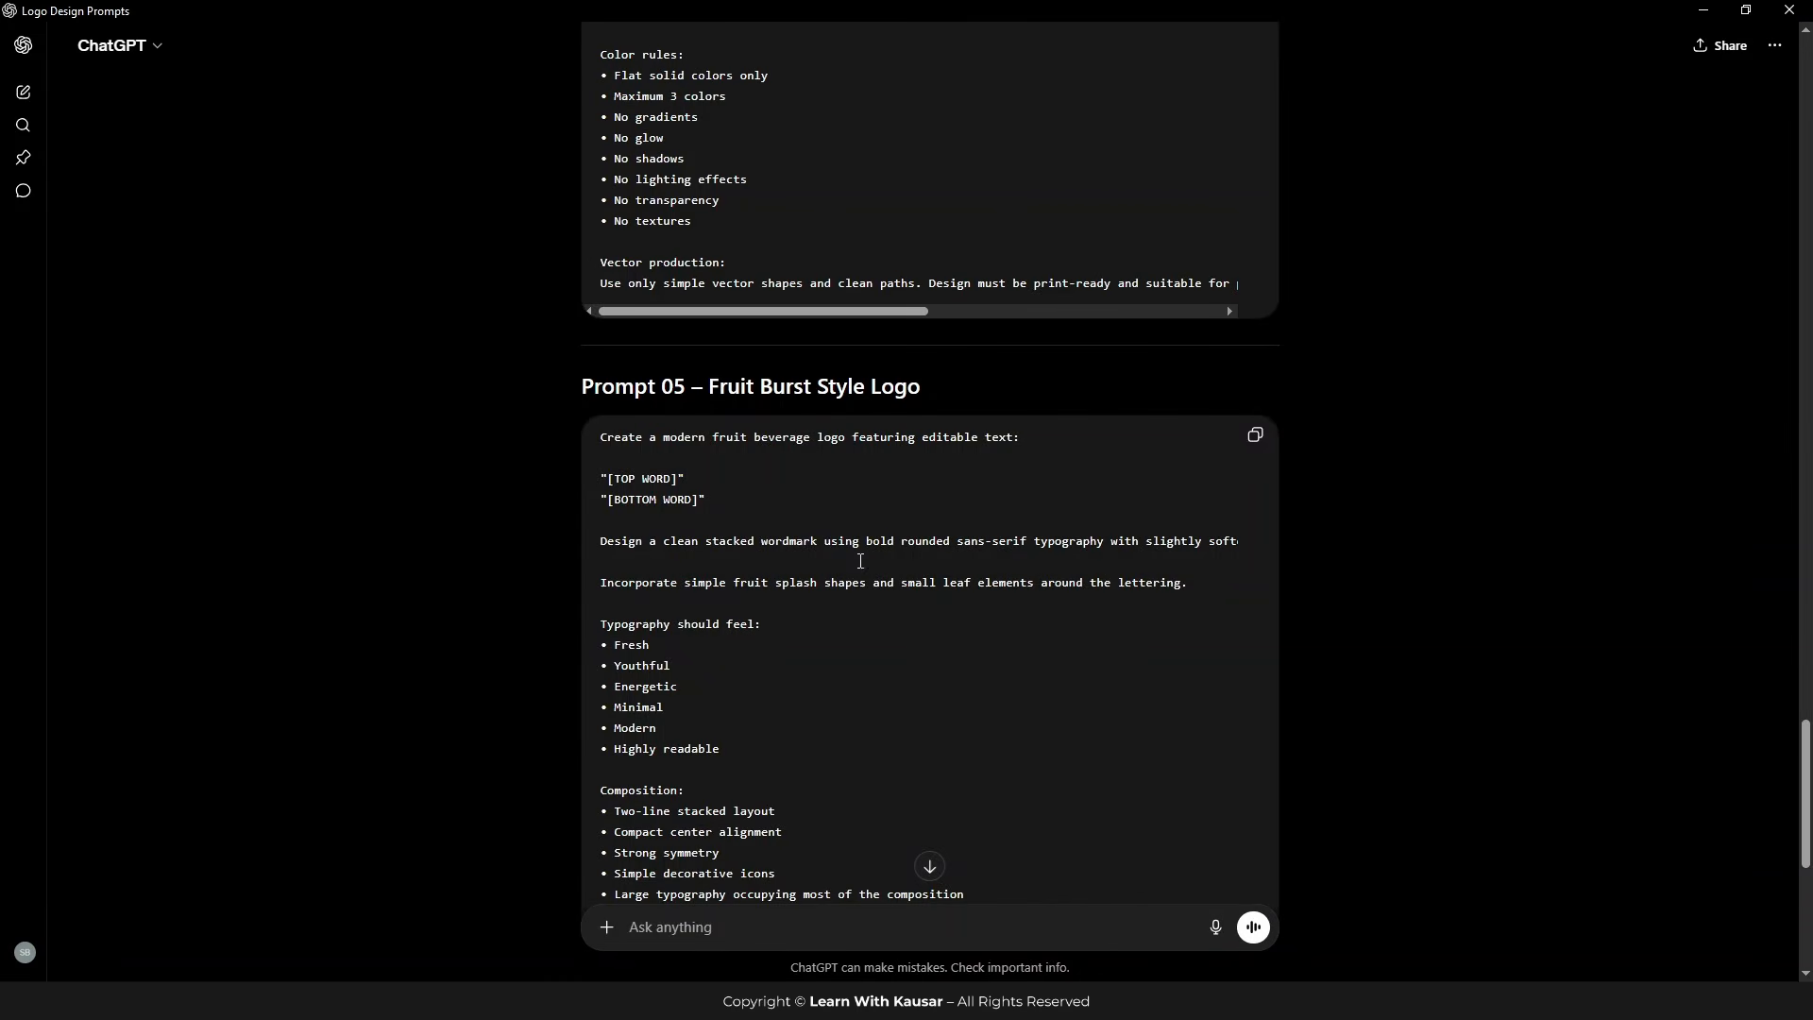
# Step: Switch to the ChatGPT desktop app, copy the Prompt 01 Nature Food Style Logo text and paste it into a new message
pyautogui.scroll(20, 831, 724)
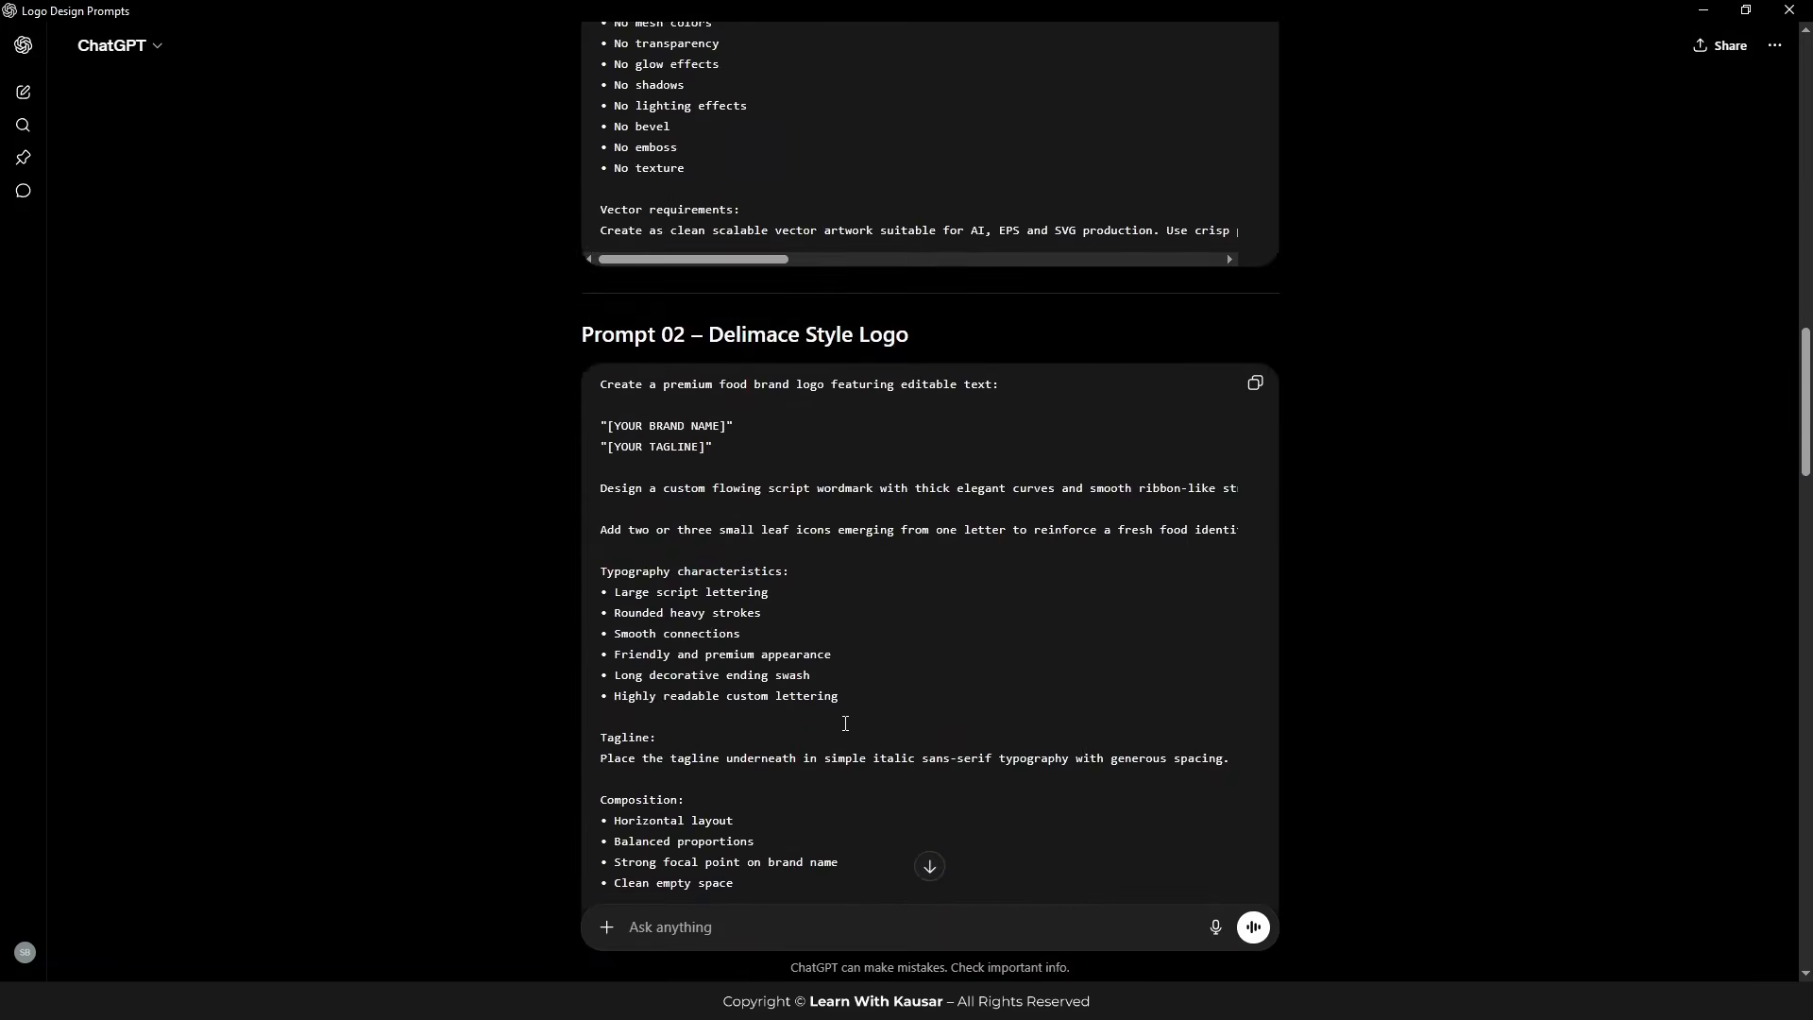
pyautogui.scroll(15, 845, 724)
pyautogui.scroll(-10, 926, 756)
pyautogui.scroll(5, 990, 630)
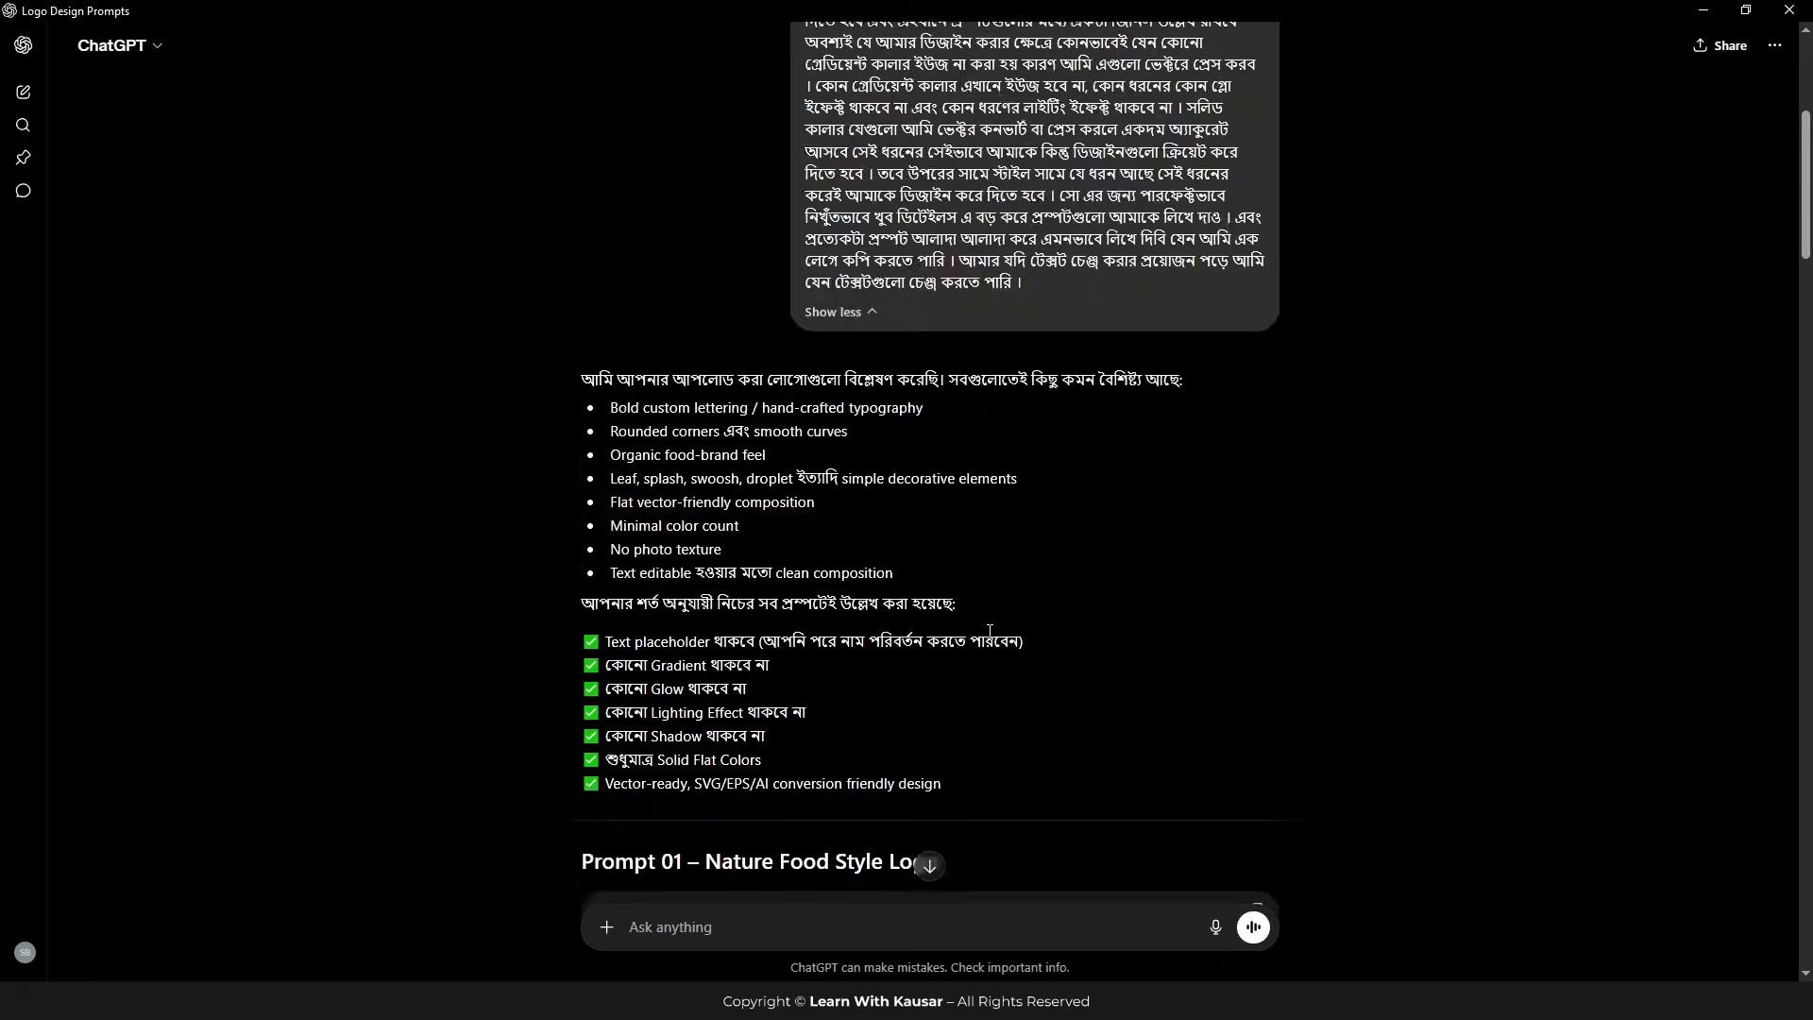
pyautogui.scroll(5, 990, 630)
pyautogui.scroll(-4, 861, 449)
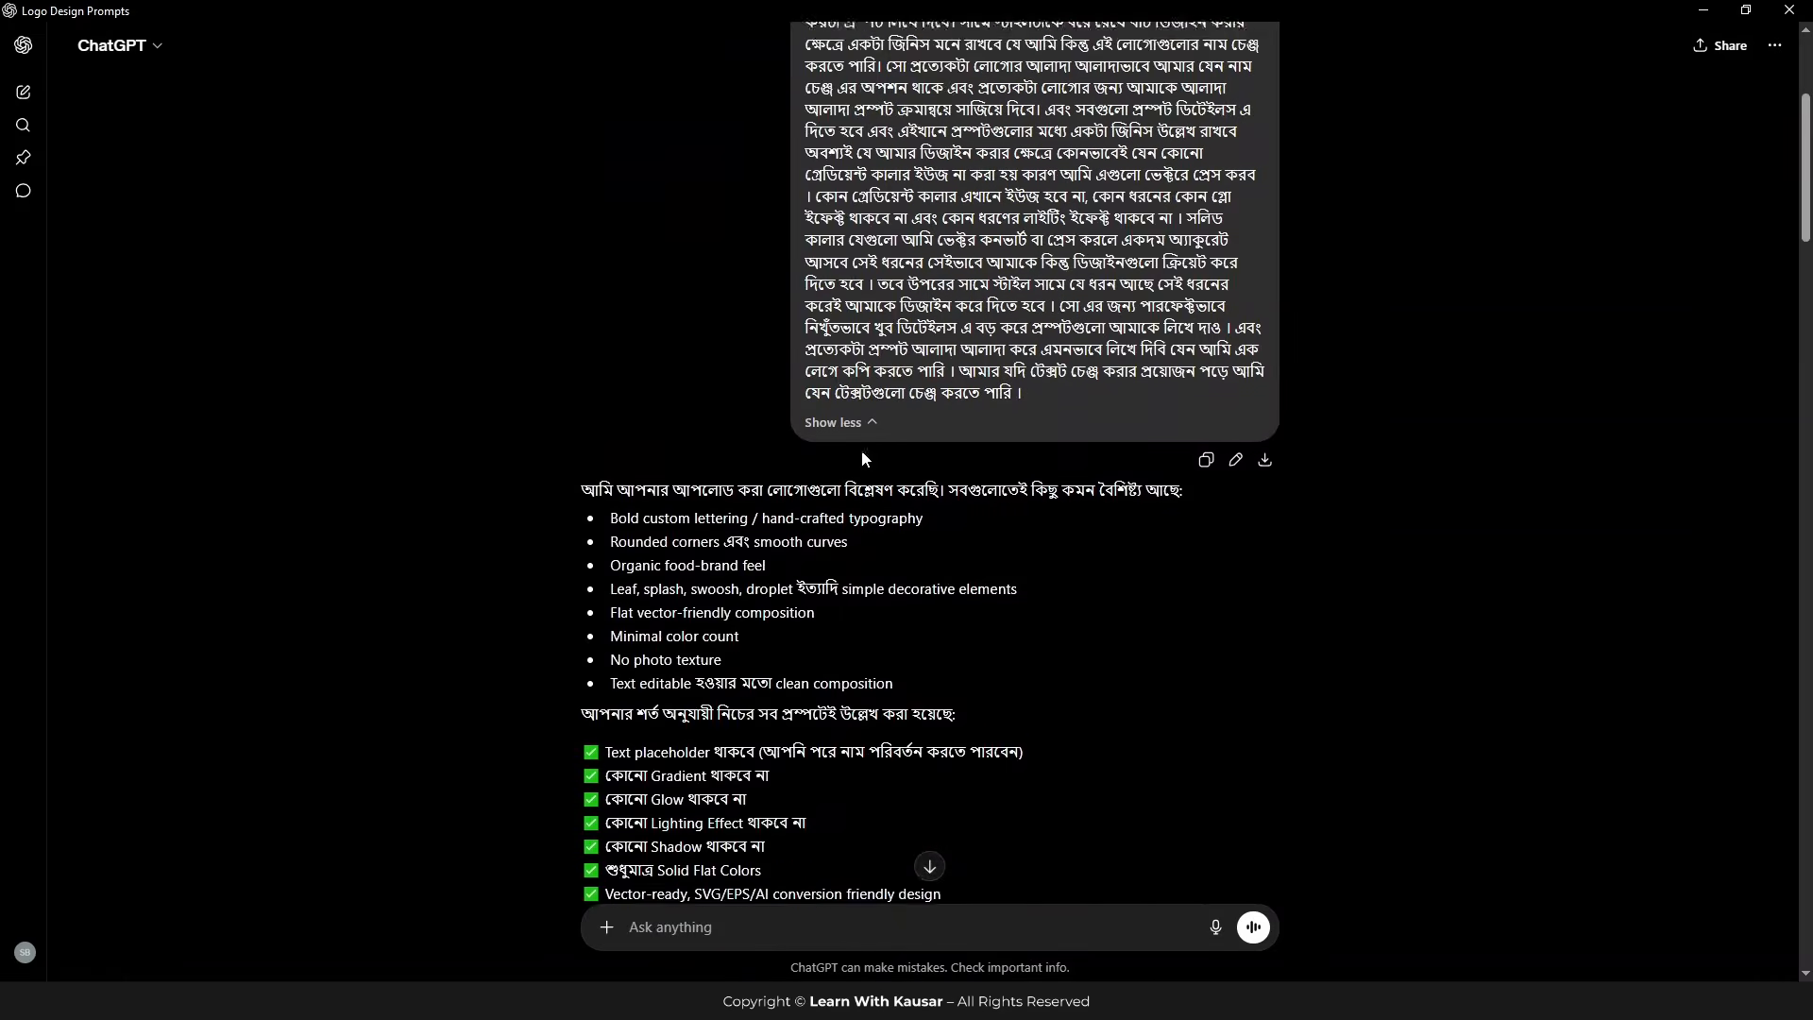
pyautogui.scroll(-5, 861, 450)
pyautogui.scroll(2, 812, 473)
pyautogui.scroll(-2, 780, 489)
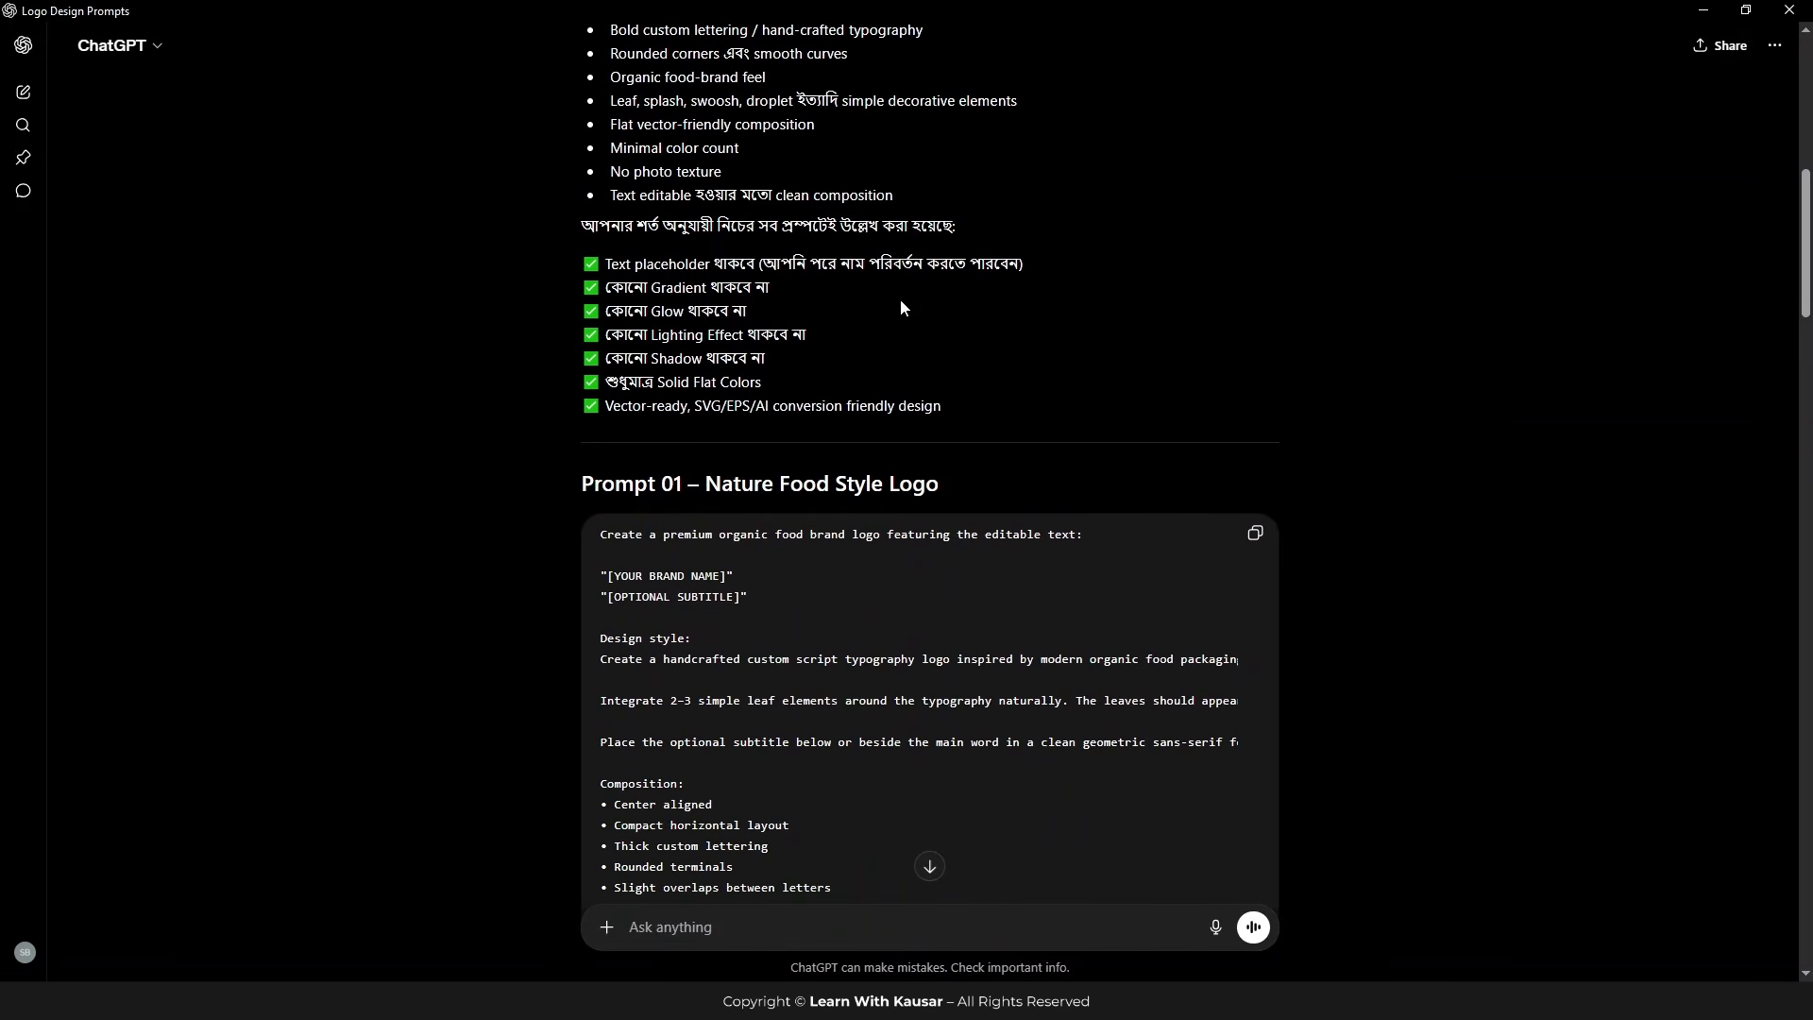
pyautogui.scroll(-3, 901, 304)
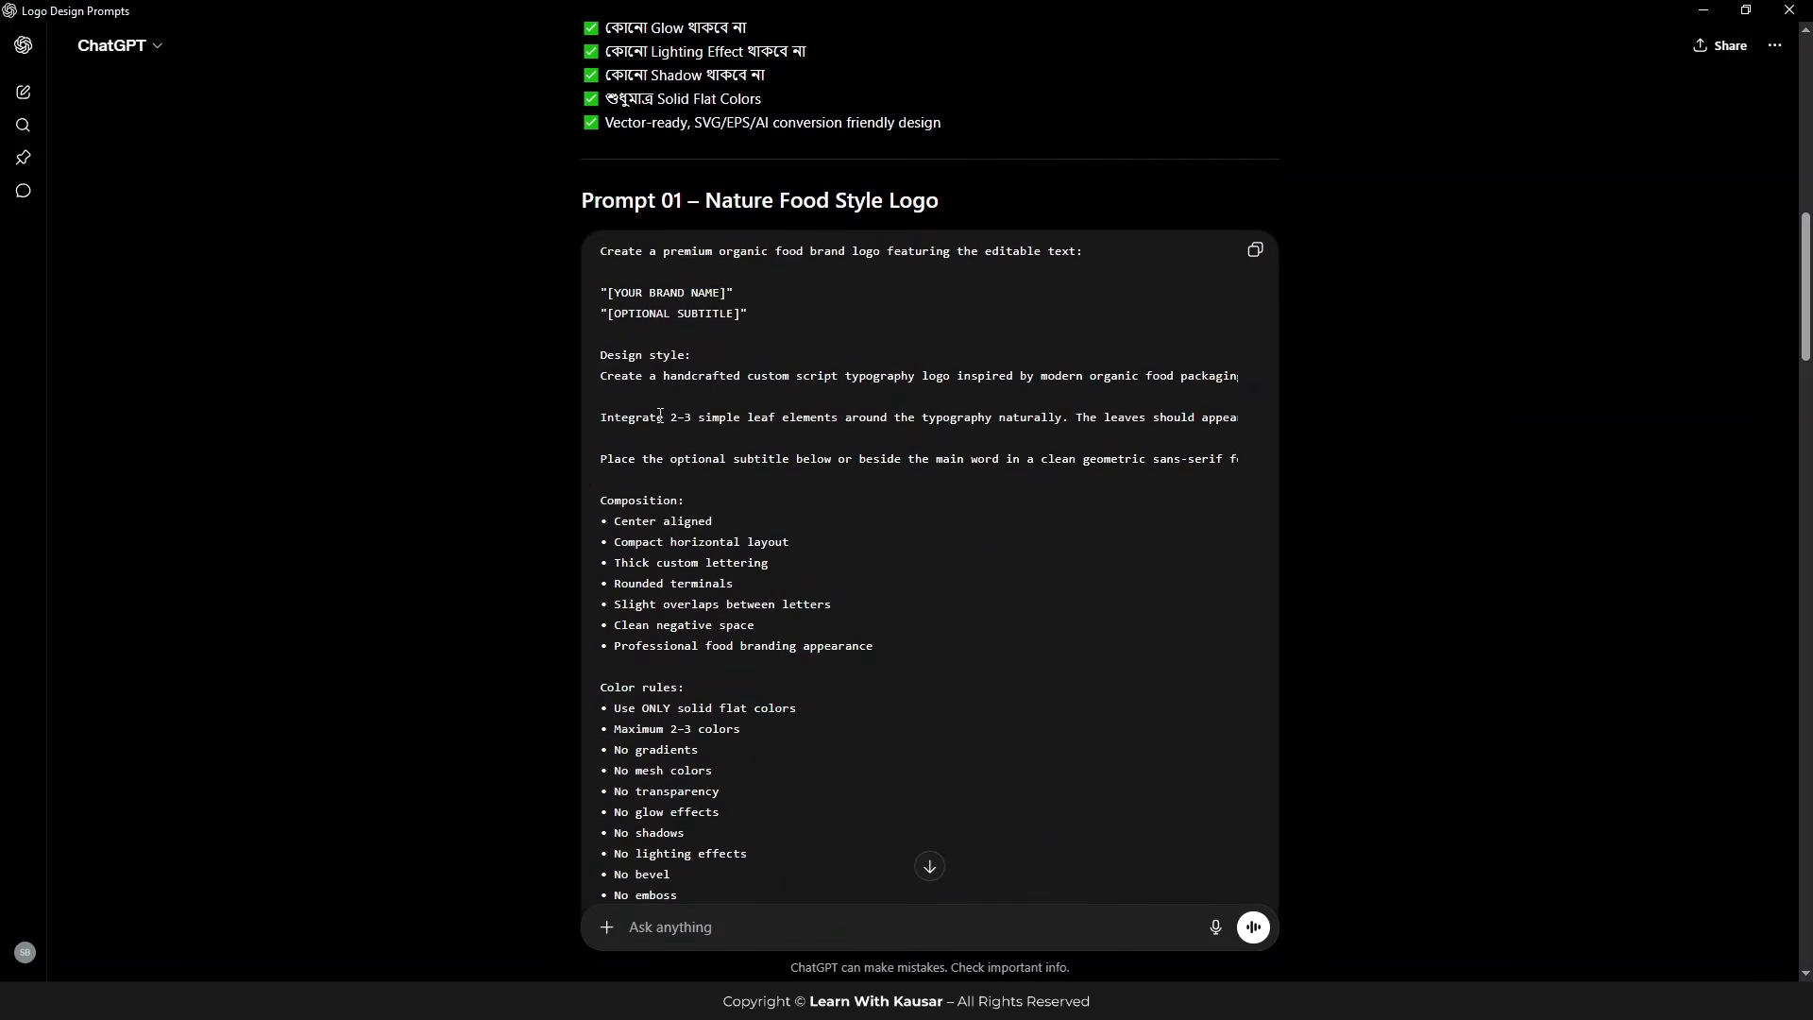
pyautogui.click(1254, 250)
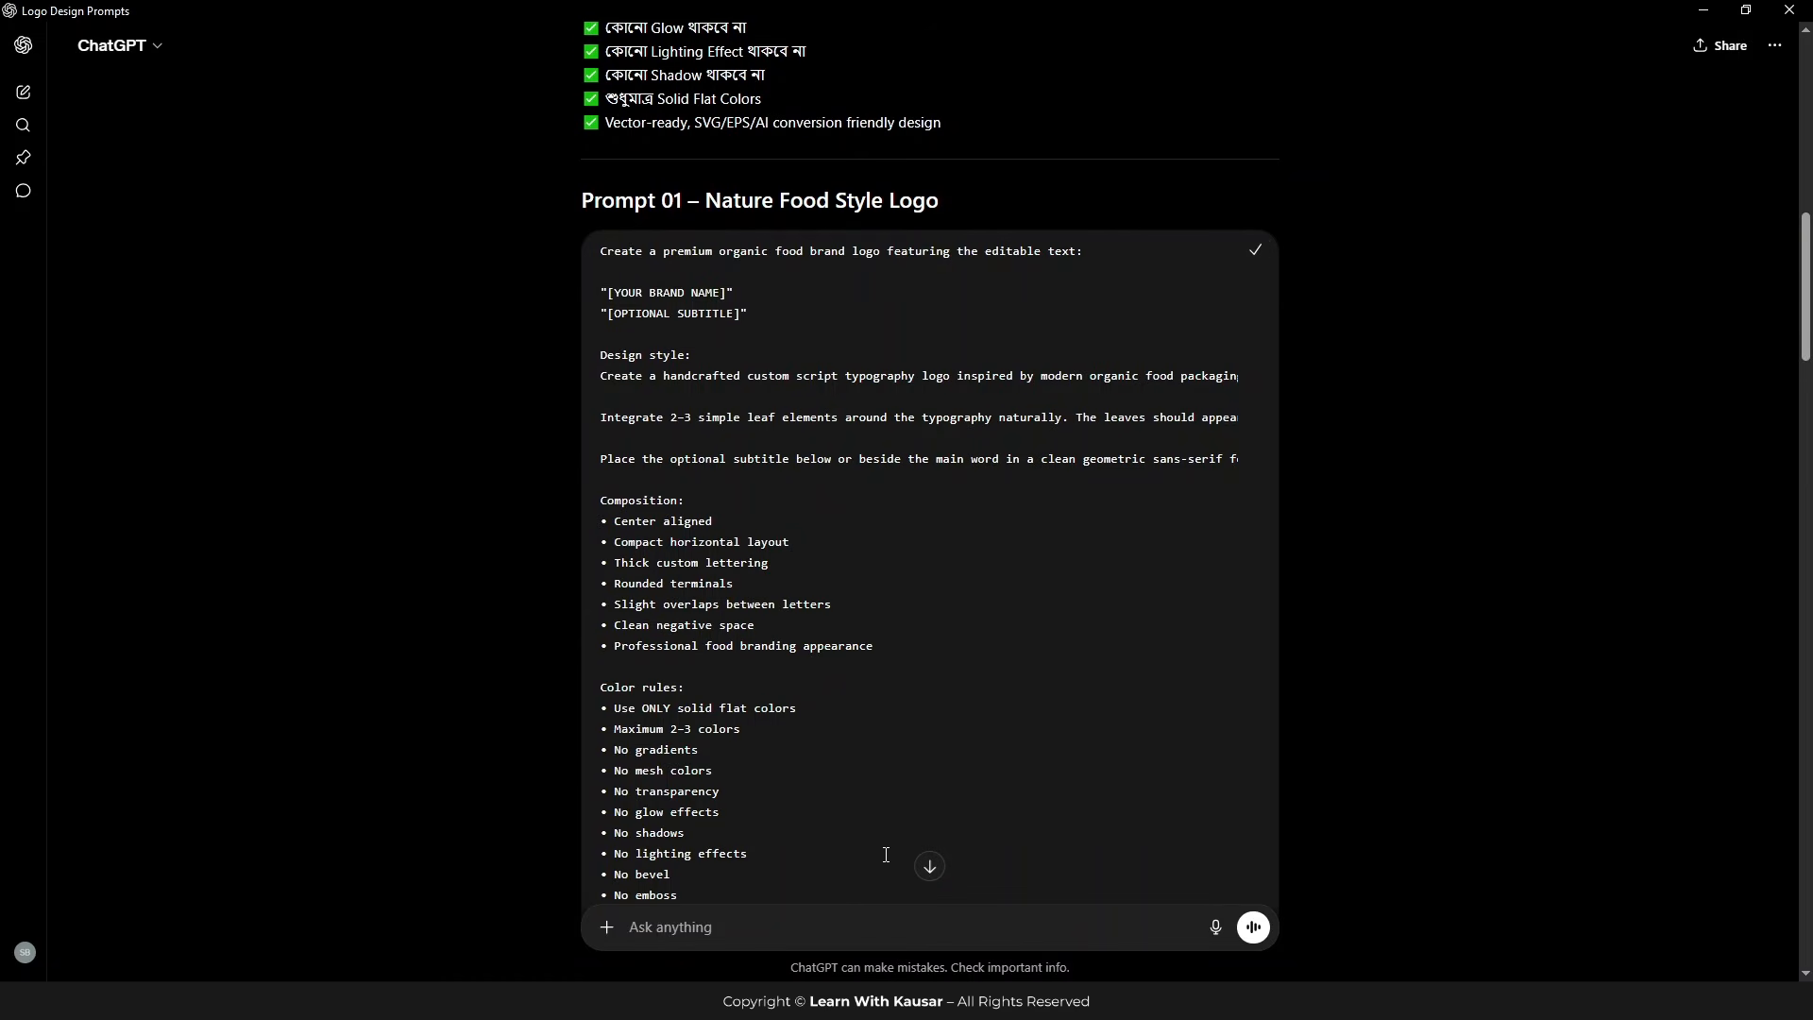
pyautogui.click(829, 916)
pyautogui.hotkey('ctrl', 'v')
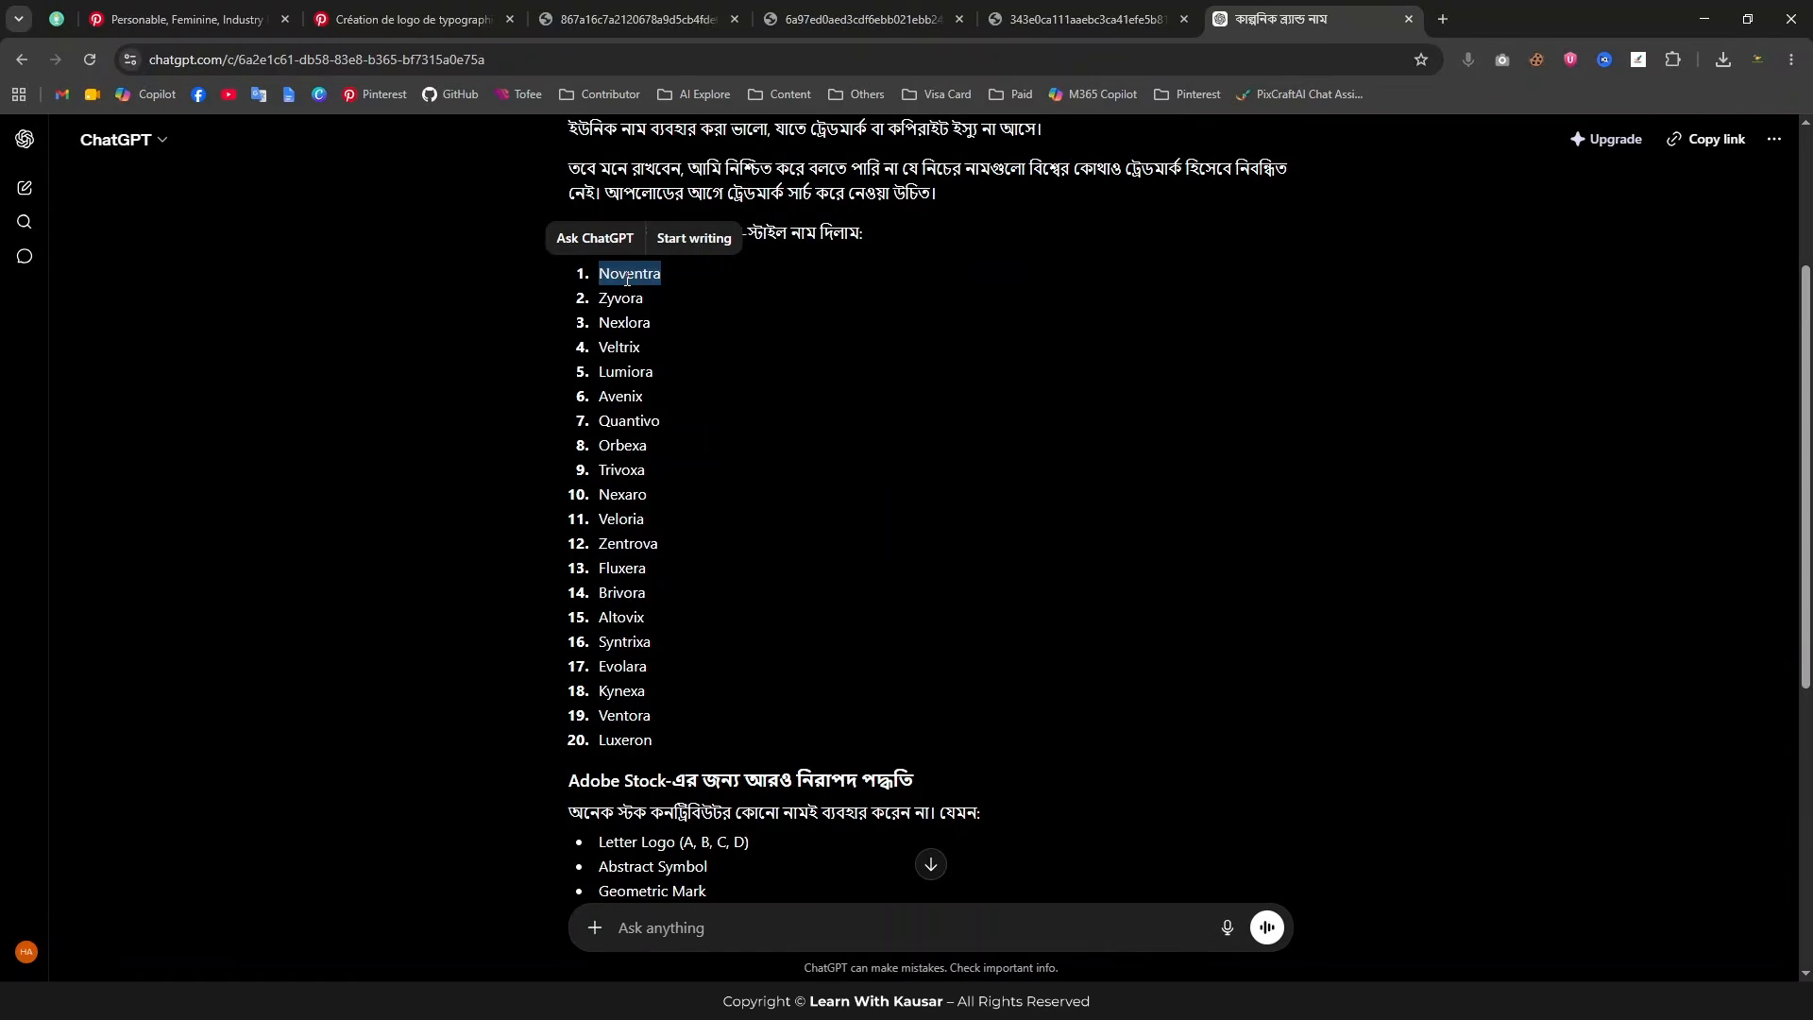
# Step: Return to Chrome, copy the name Noventra again and ask ChatGPT to write subtitles for it
pyautogui.rightClick(628, 277)
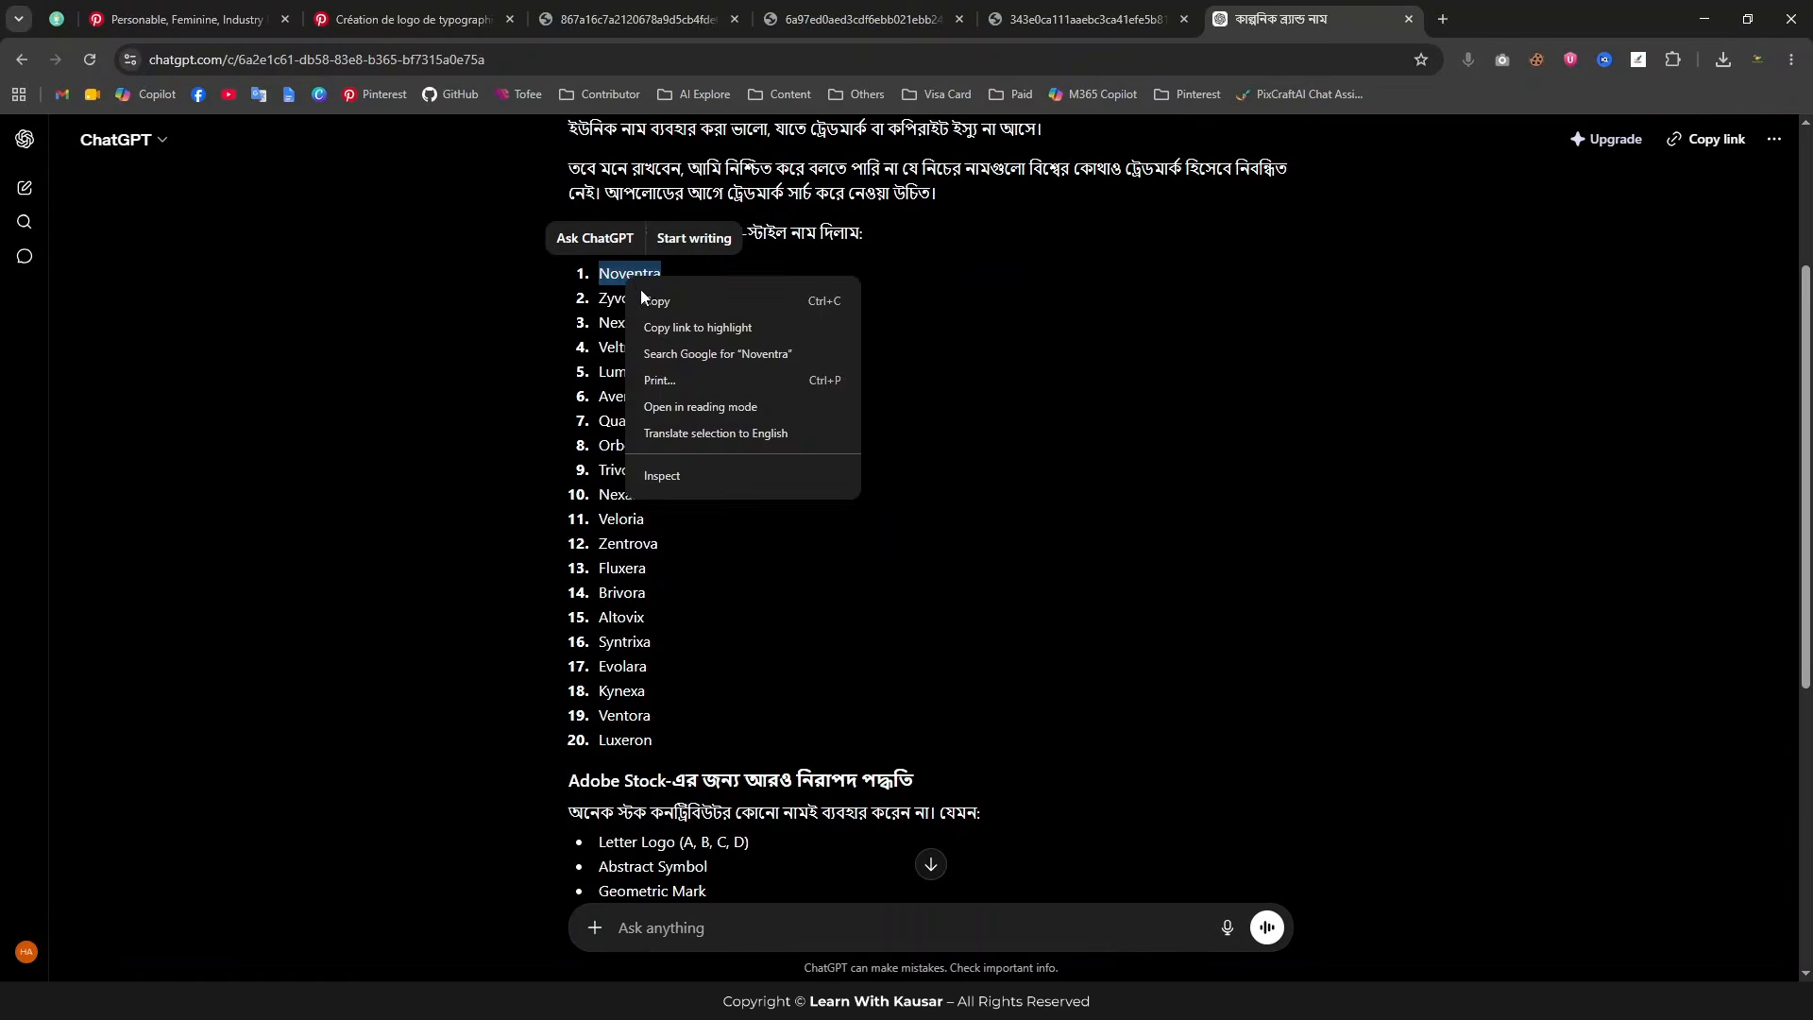
pyautogui.click(672, 304)
pyautogui.click(767, 943)
pyautogui.hotkey('ctrl', 'v')
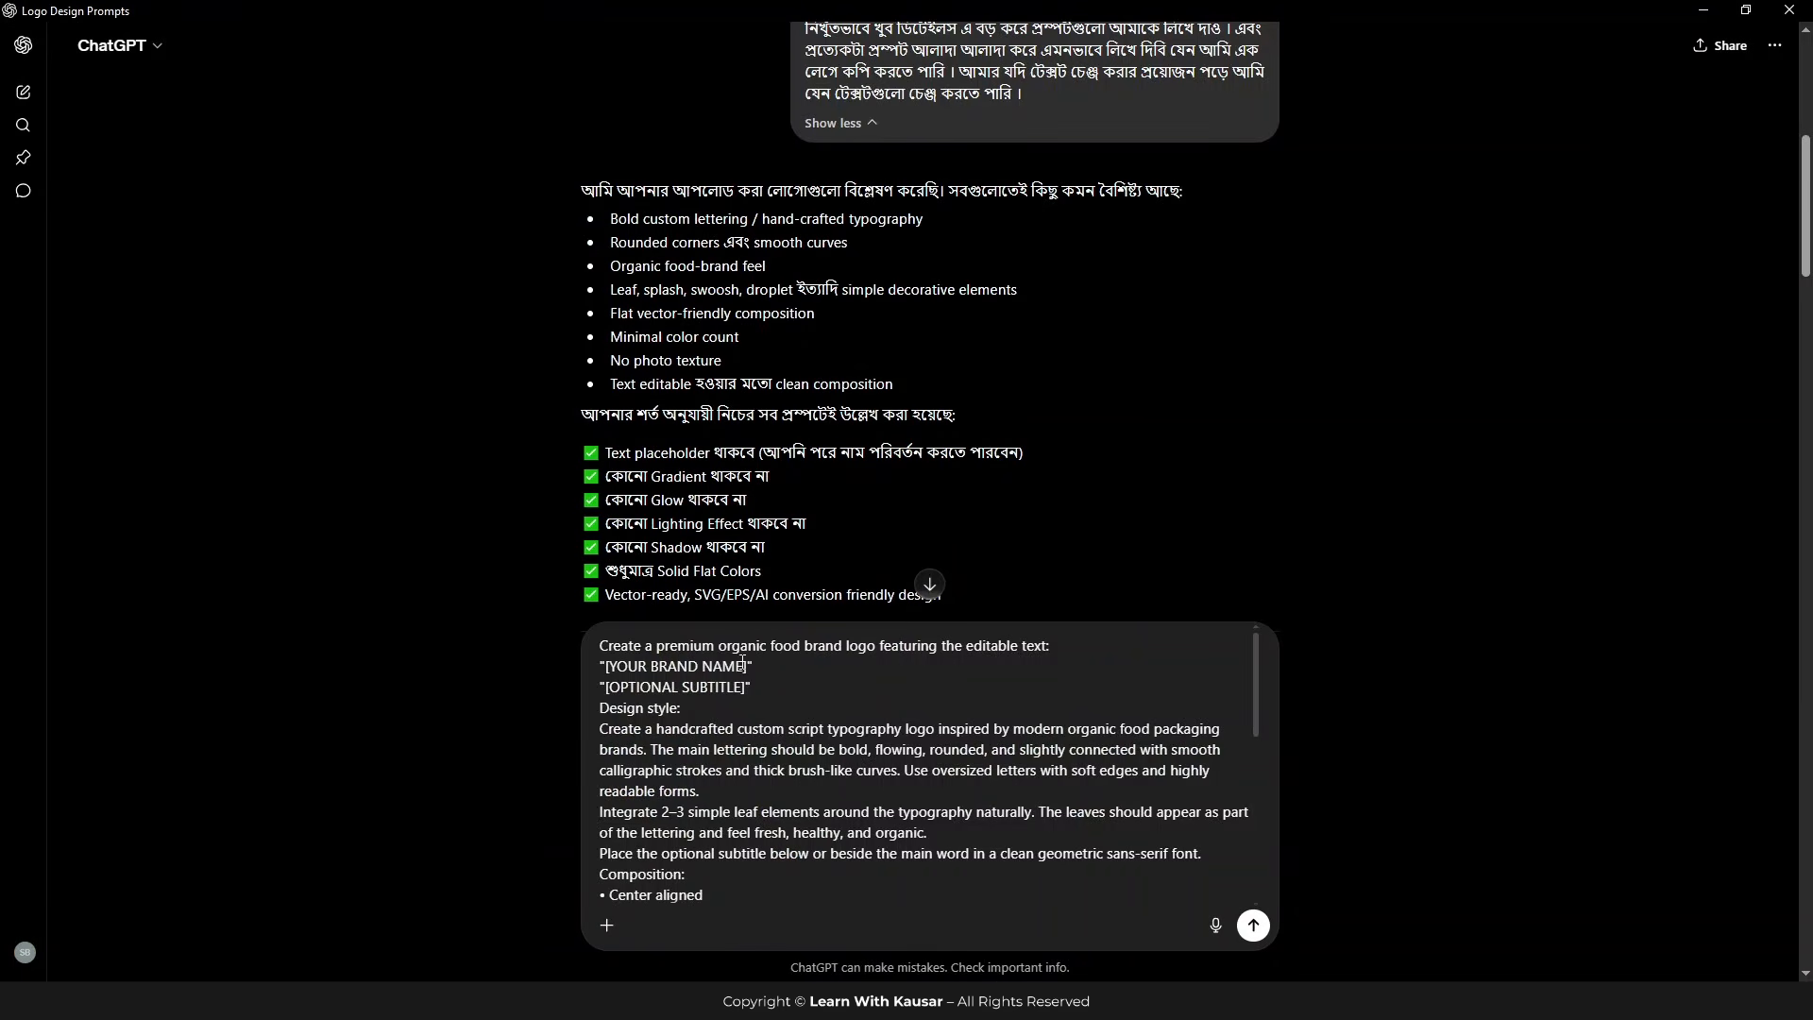
# Step: In the ChatGPT desktop app, replace the YOUR BRAND NAME placeholder in the pasted prompt with Noventra
pyautogui.moveTo(743, 666); pyautogui.dragTo(611, 670)
pyautogui.hotkey('ctrl', 'v')
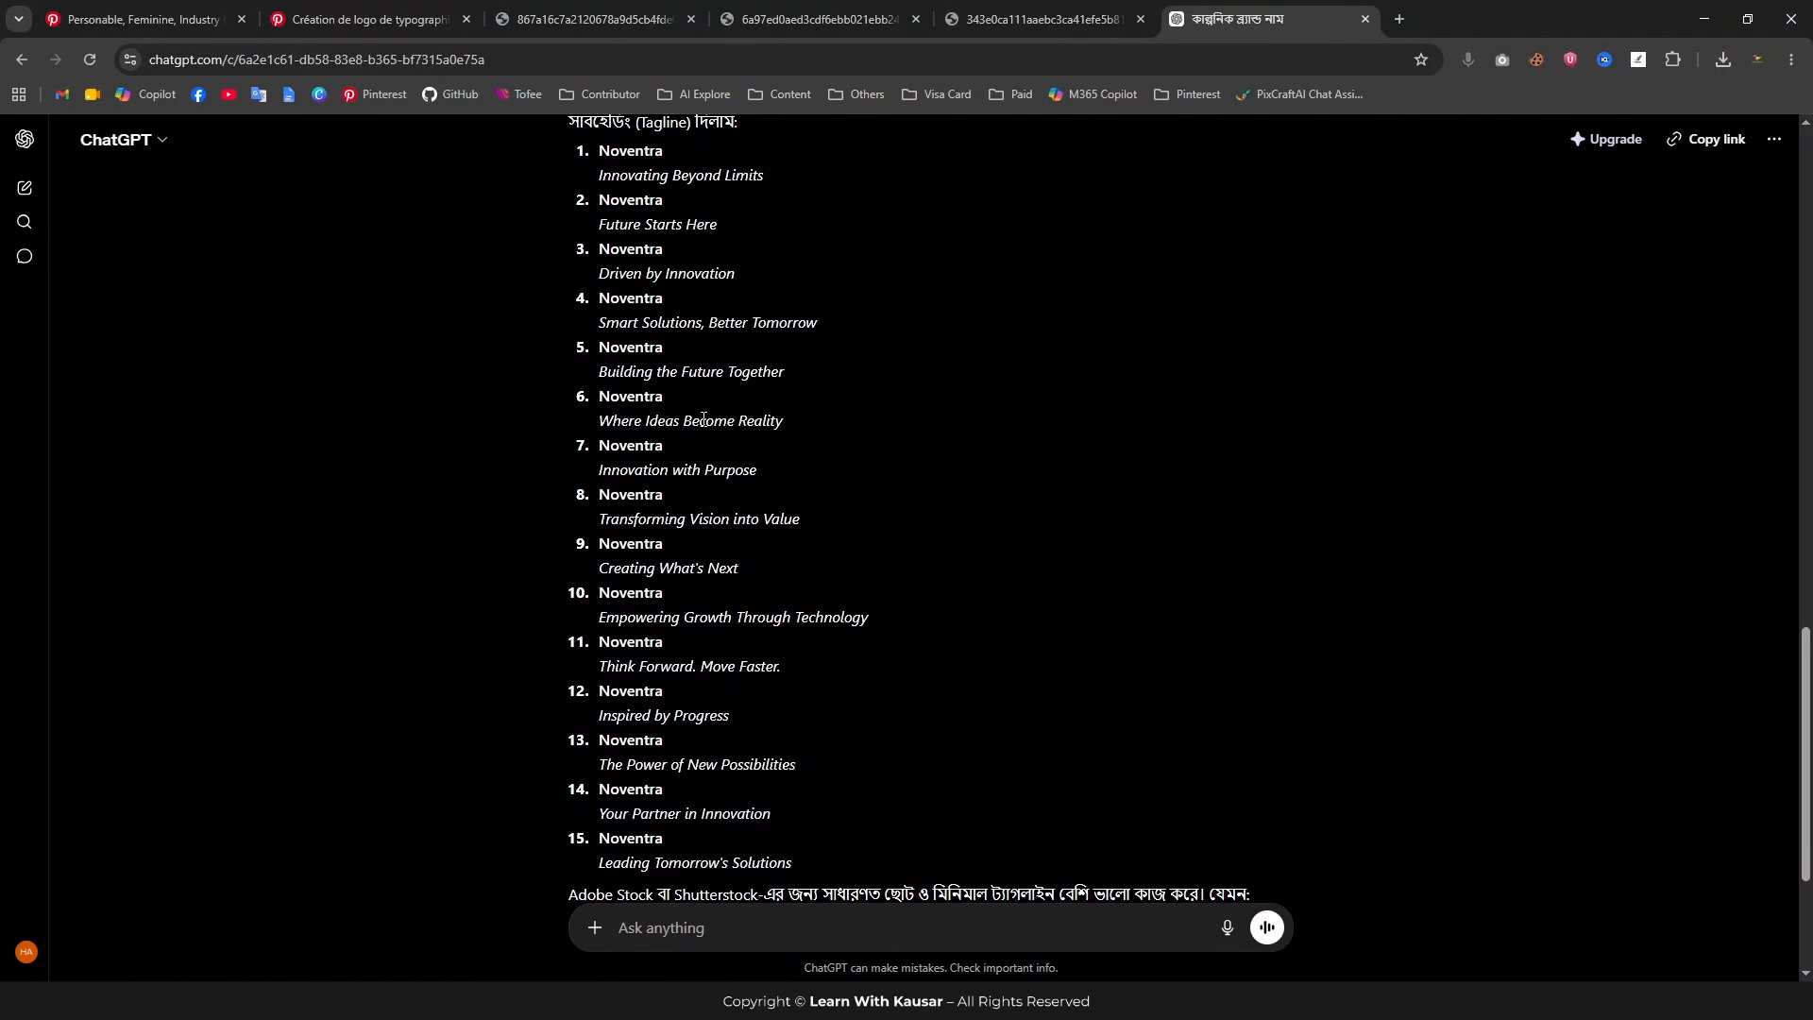
# Step: Copy "Beyond Limits" from the first tagline suggested in Chrome and replace the prompt's OPTIONAL SUBTITLE placeholder with it
pyautogui.scroll(2, 704, 419)
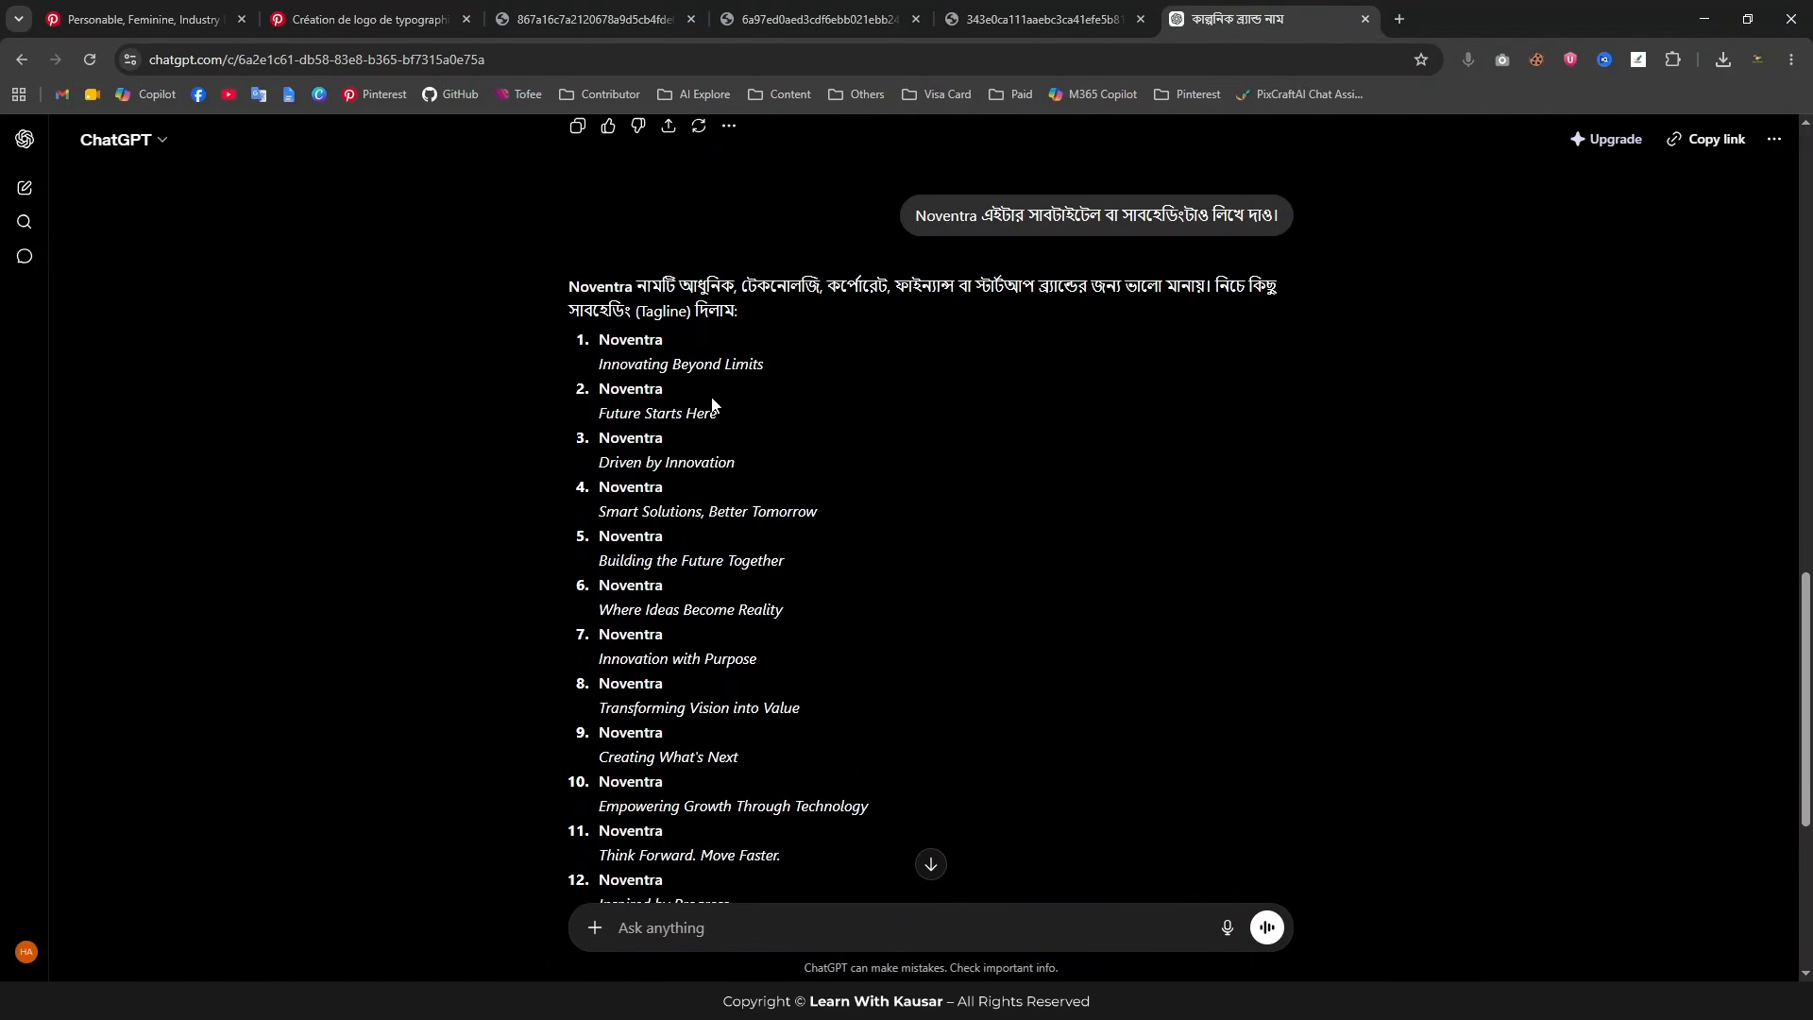
pyautogui.moveTo(676, 364); pyautogui.dragTo(780, 362)
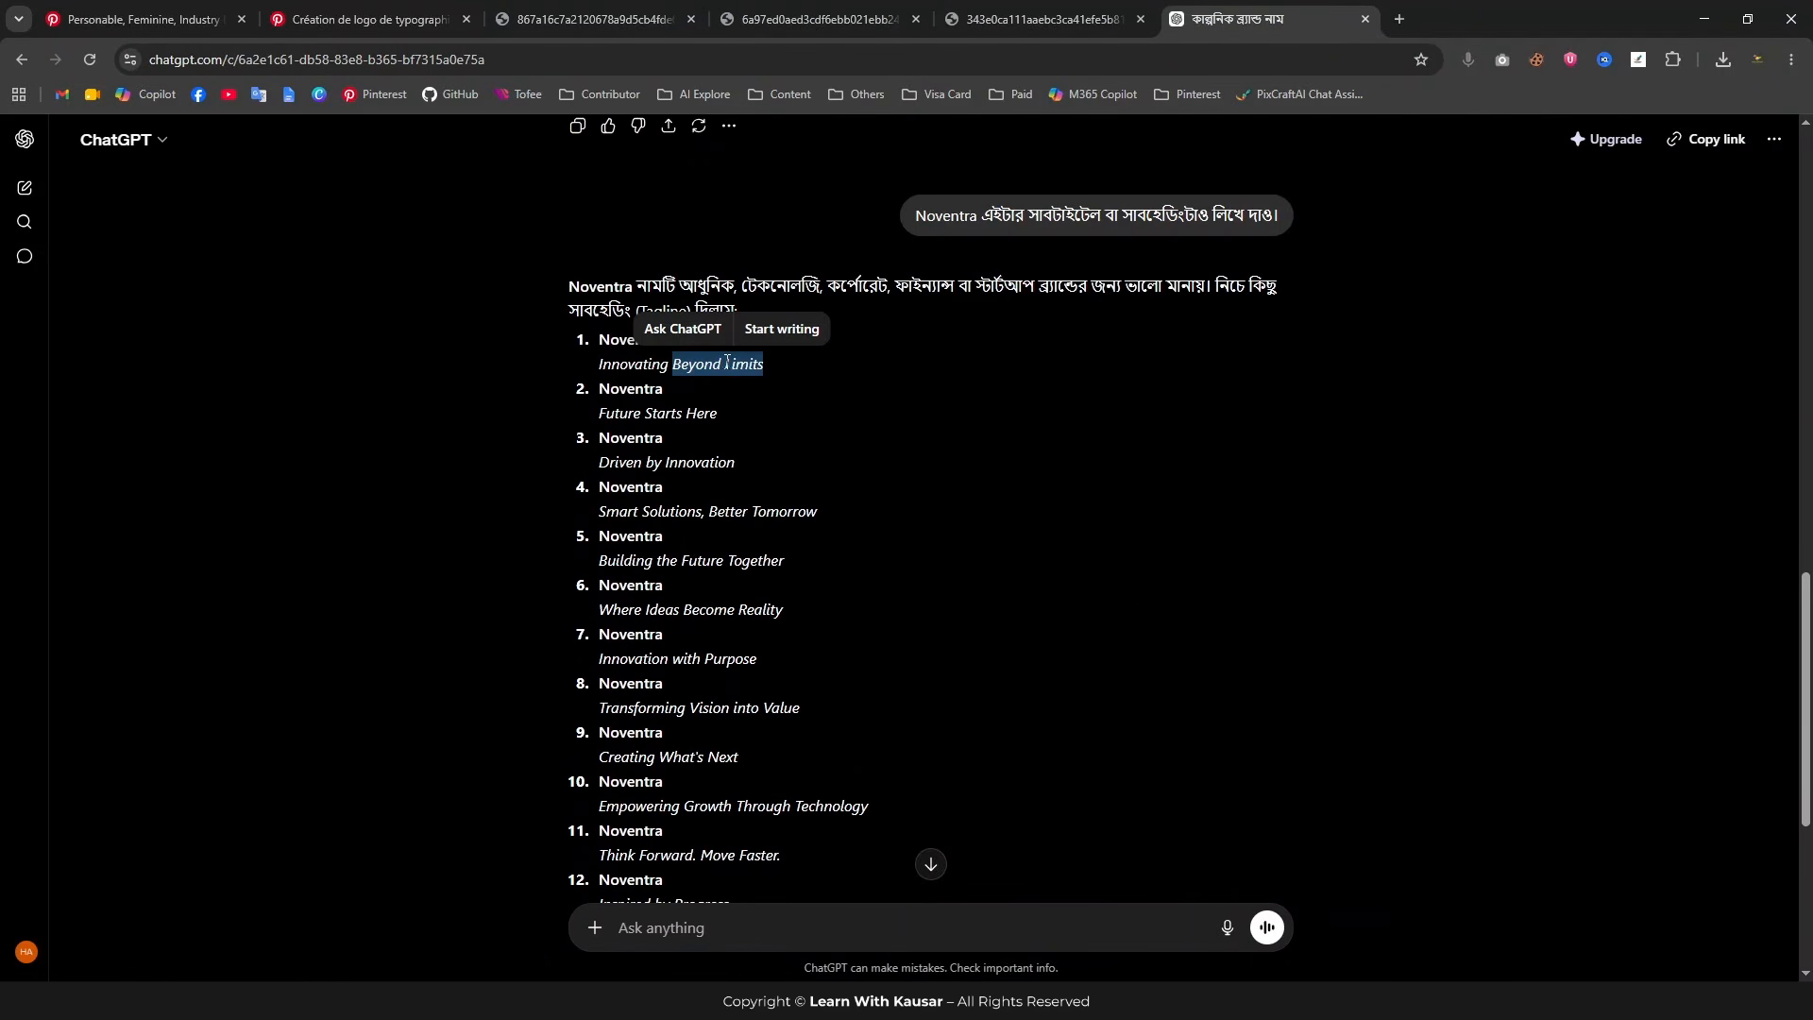
pyautogui.rightClick(723, 363)
pyautogui.click(765, 385)
pyautogui.click(925, 1001)
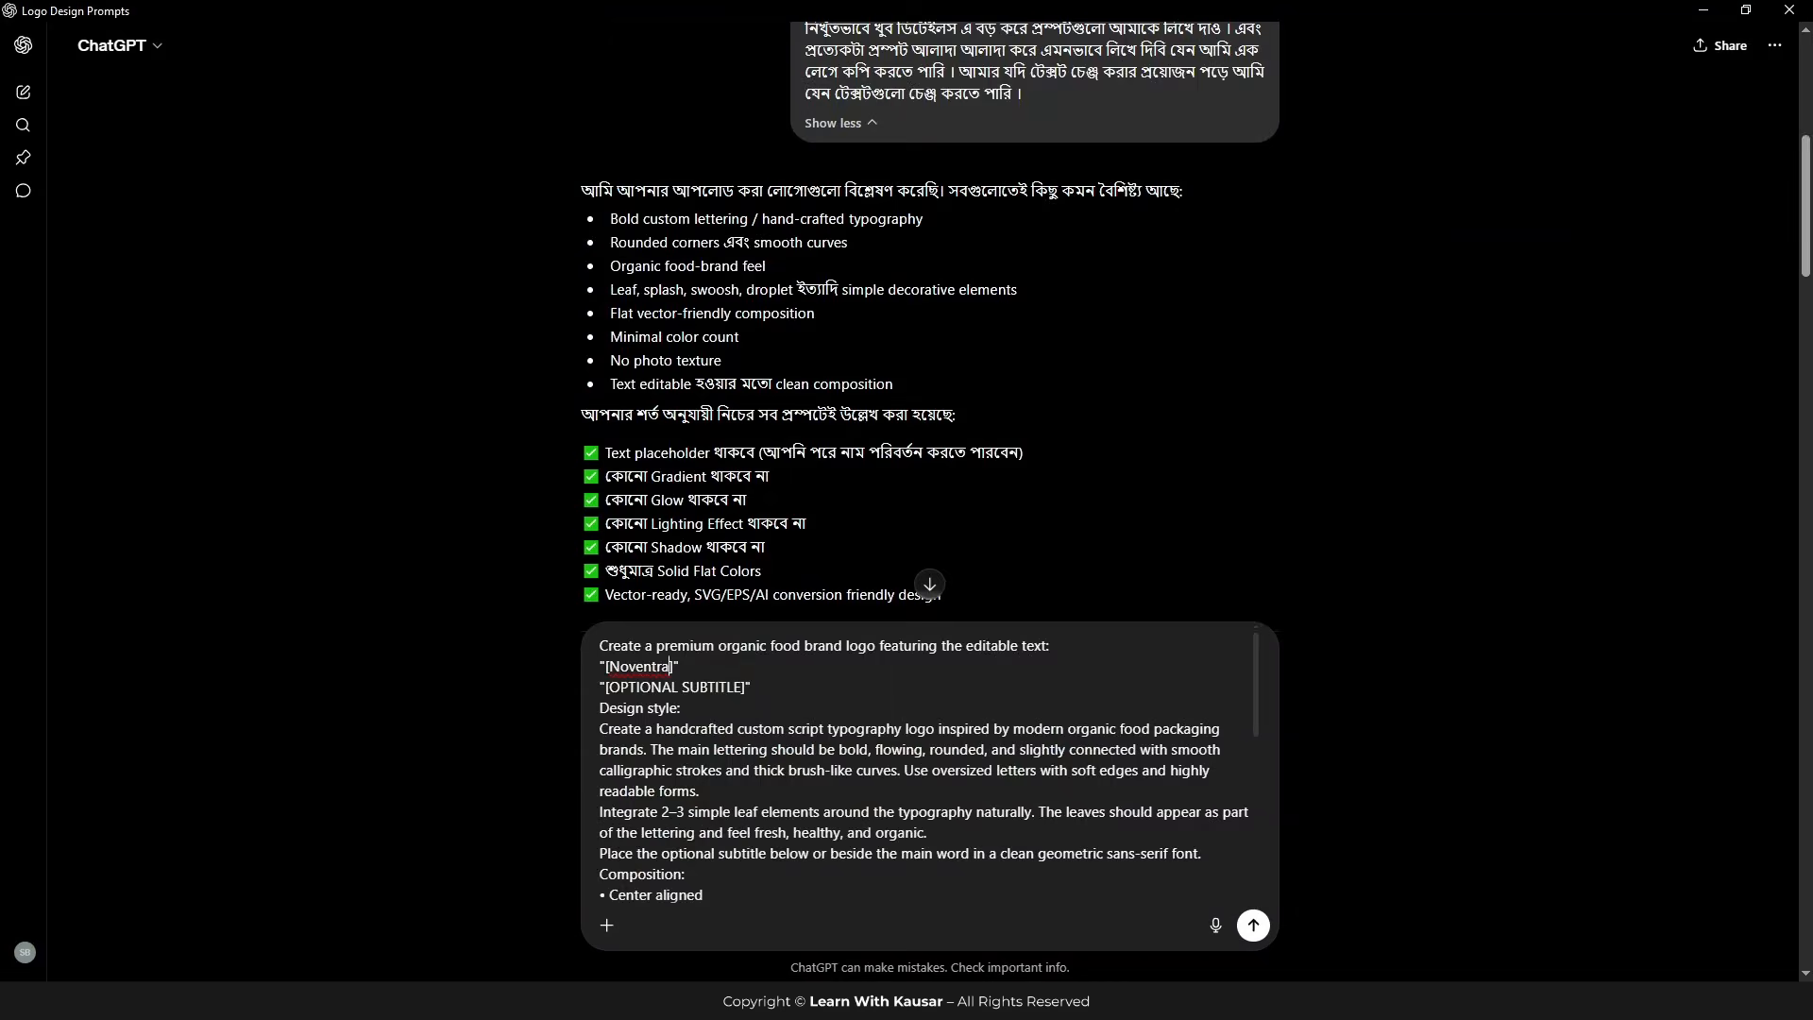
pyautogui.moveTo(742, 692); pyautogui.dragTo(612, 697)
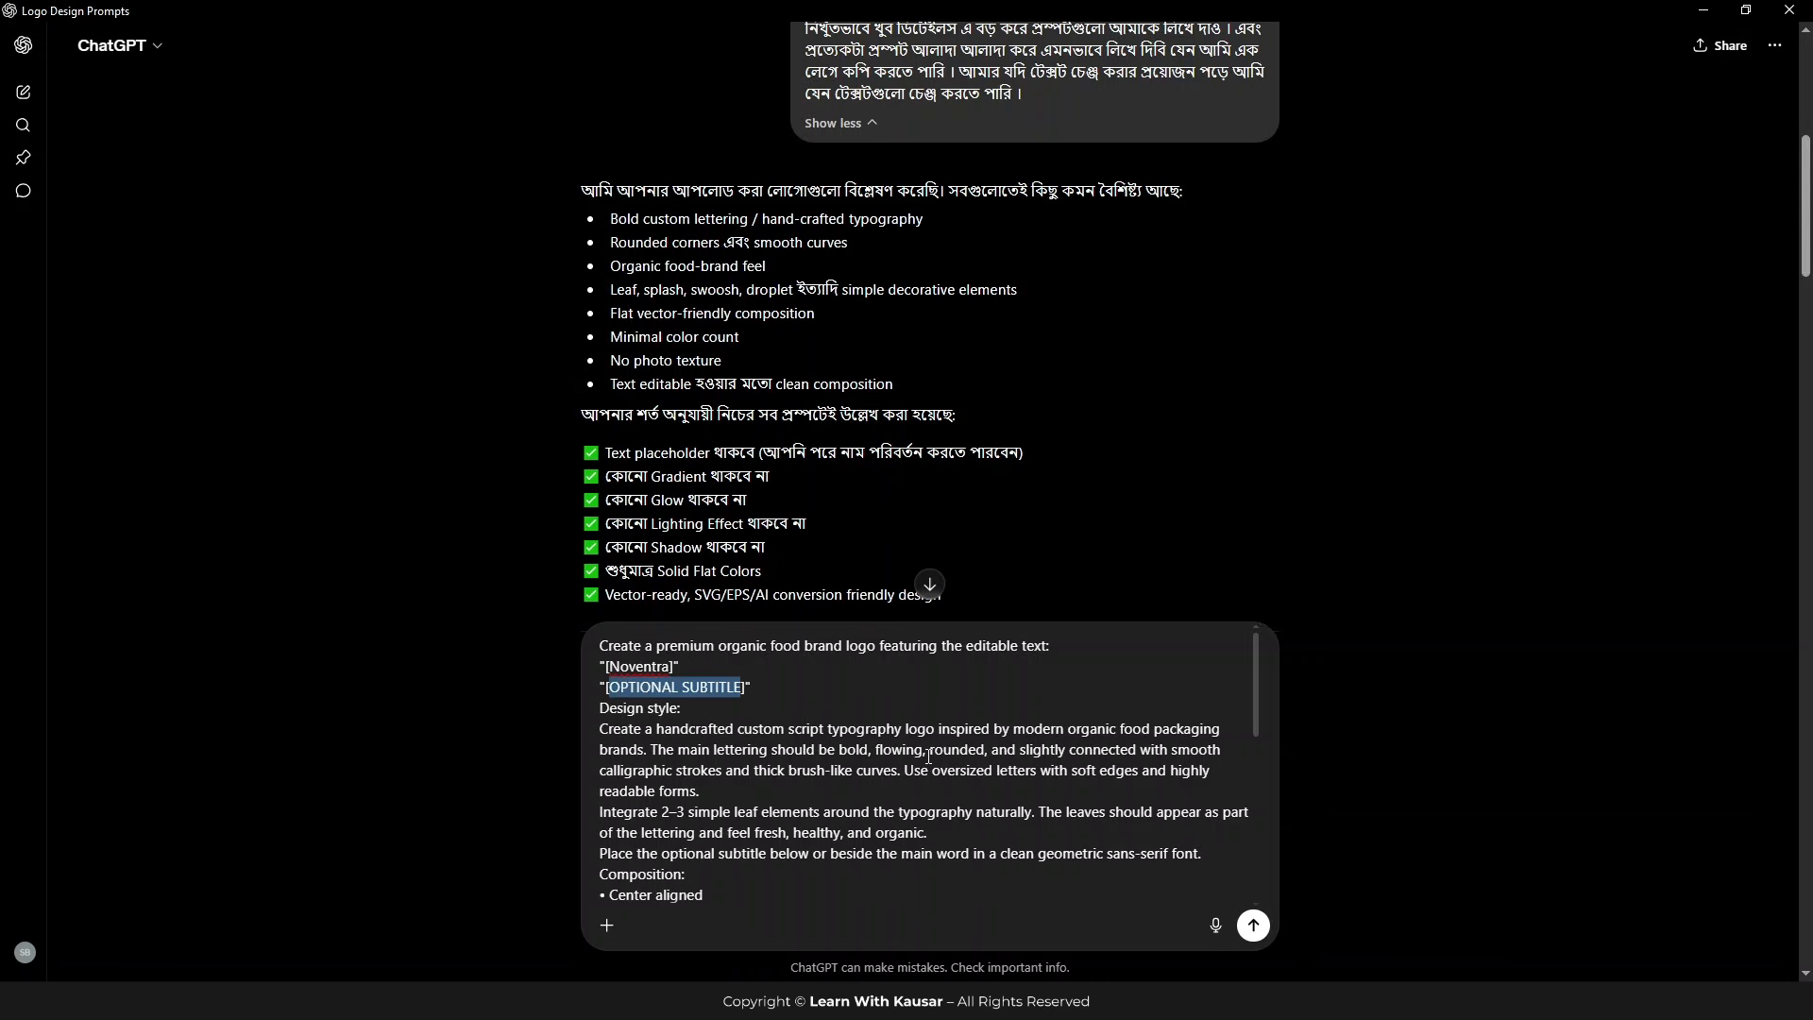
pyautogui.hotkey('ctrl', 'v')
# Step: Submit the edited Noventra prompt as a Create image request with the Square 1:1 aspect ratio and look over the sent prompt
pyautogui.scroll(-10, 746, 770)
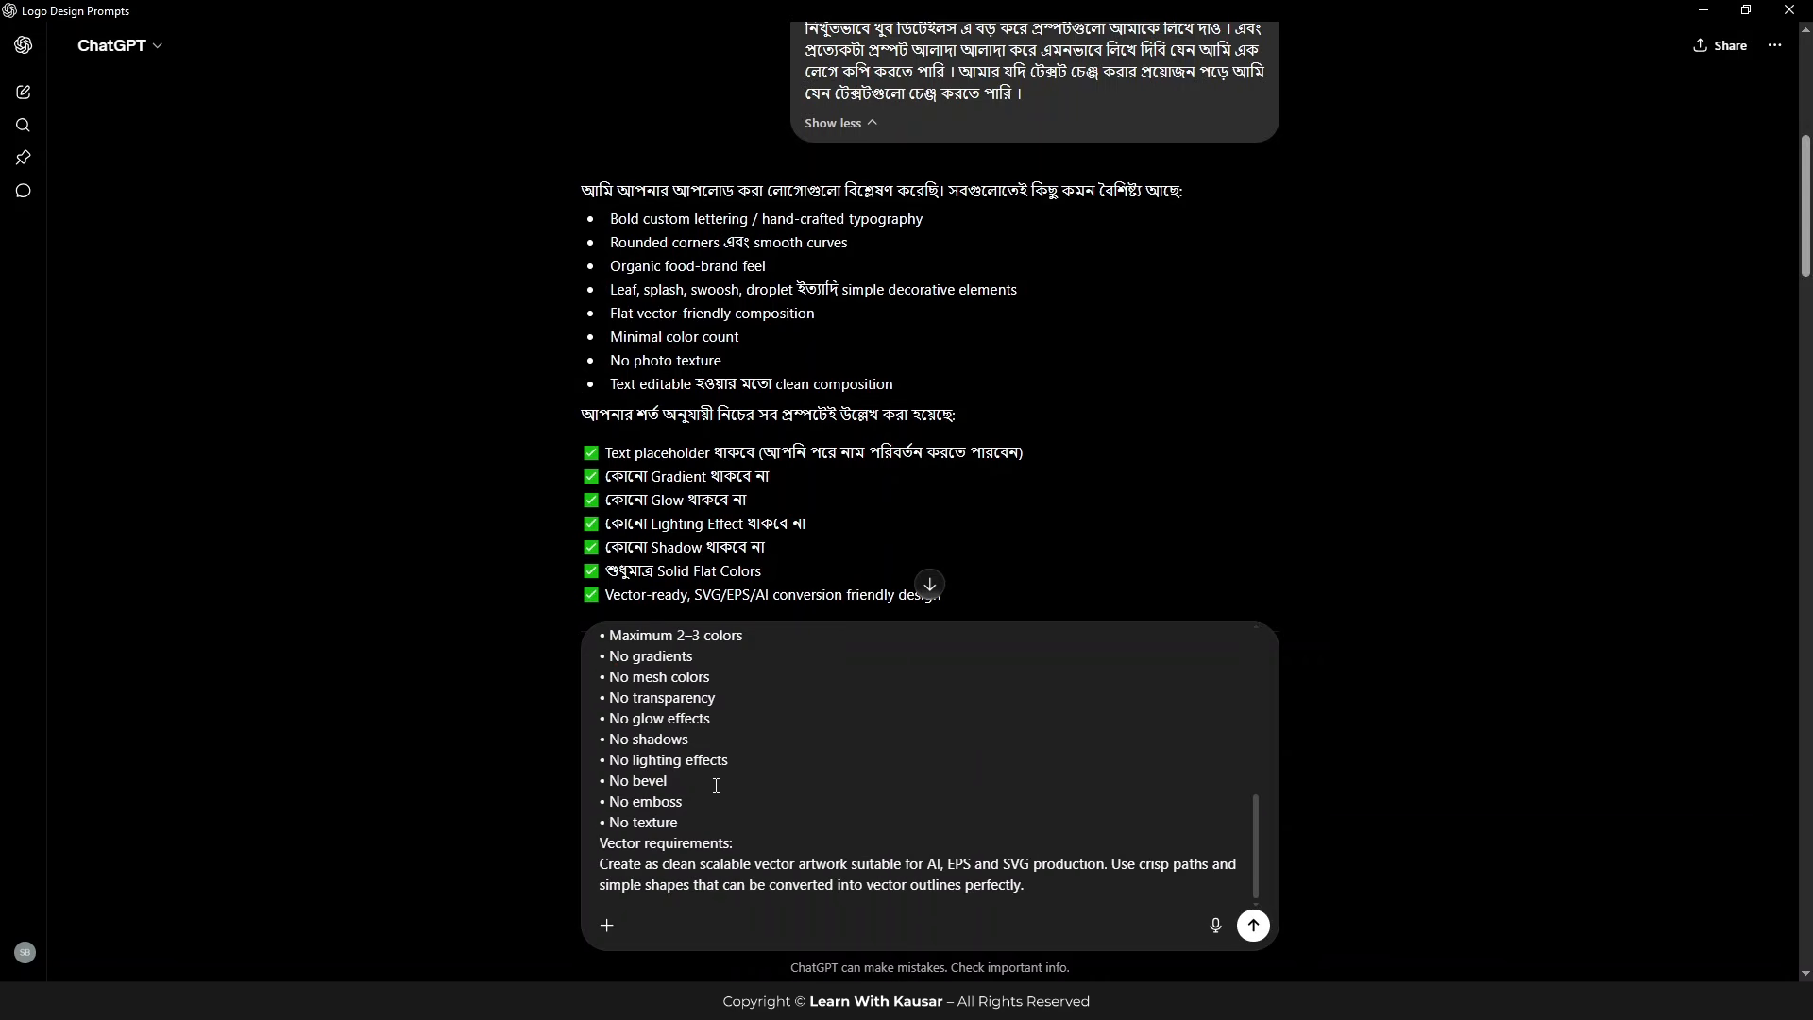
pyautogui.scroll(-20, 914, 852)
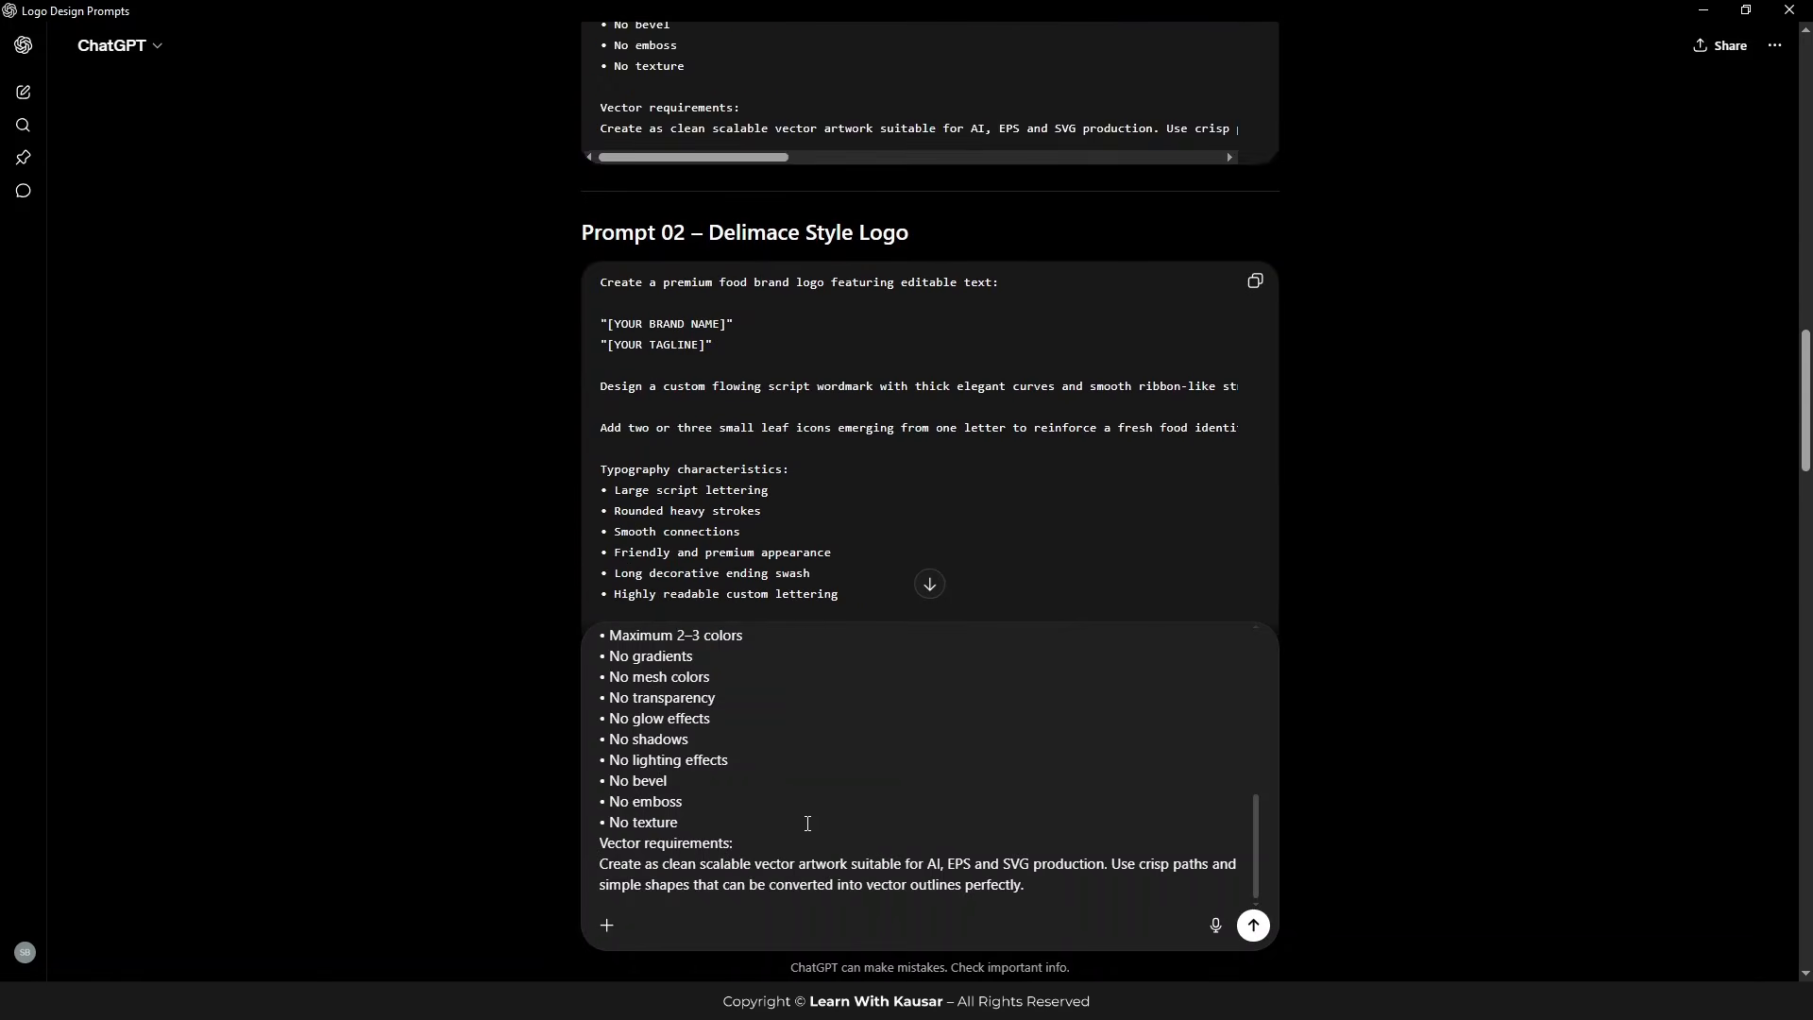
pyautogui.click(606, 925)
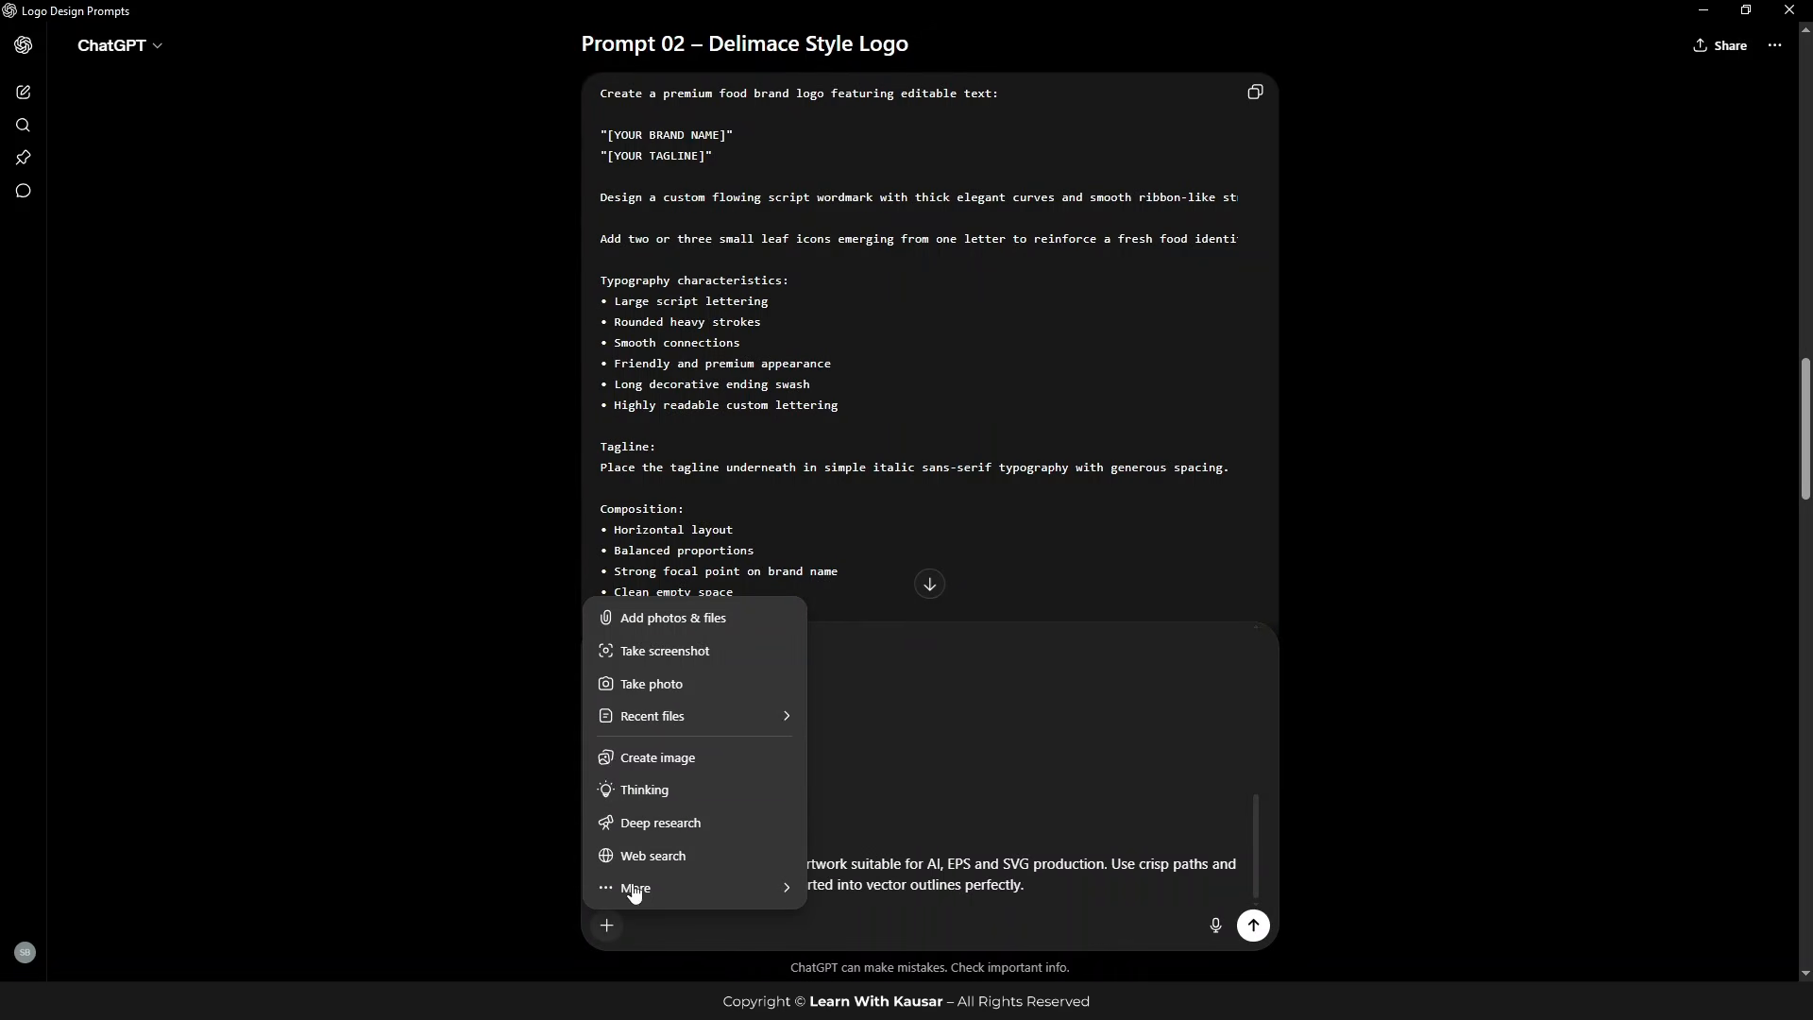
pyautogui.click(676, 761)
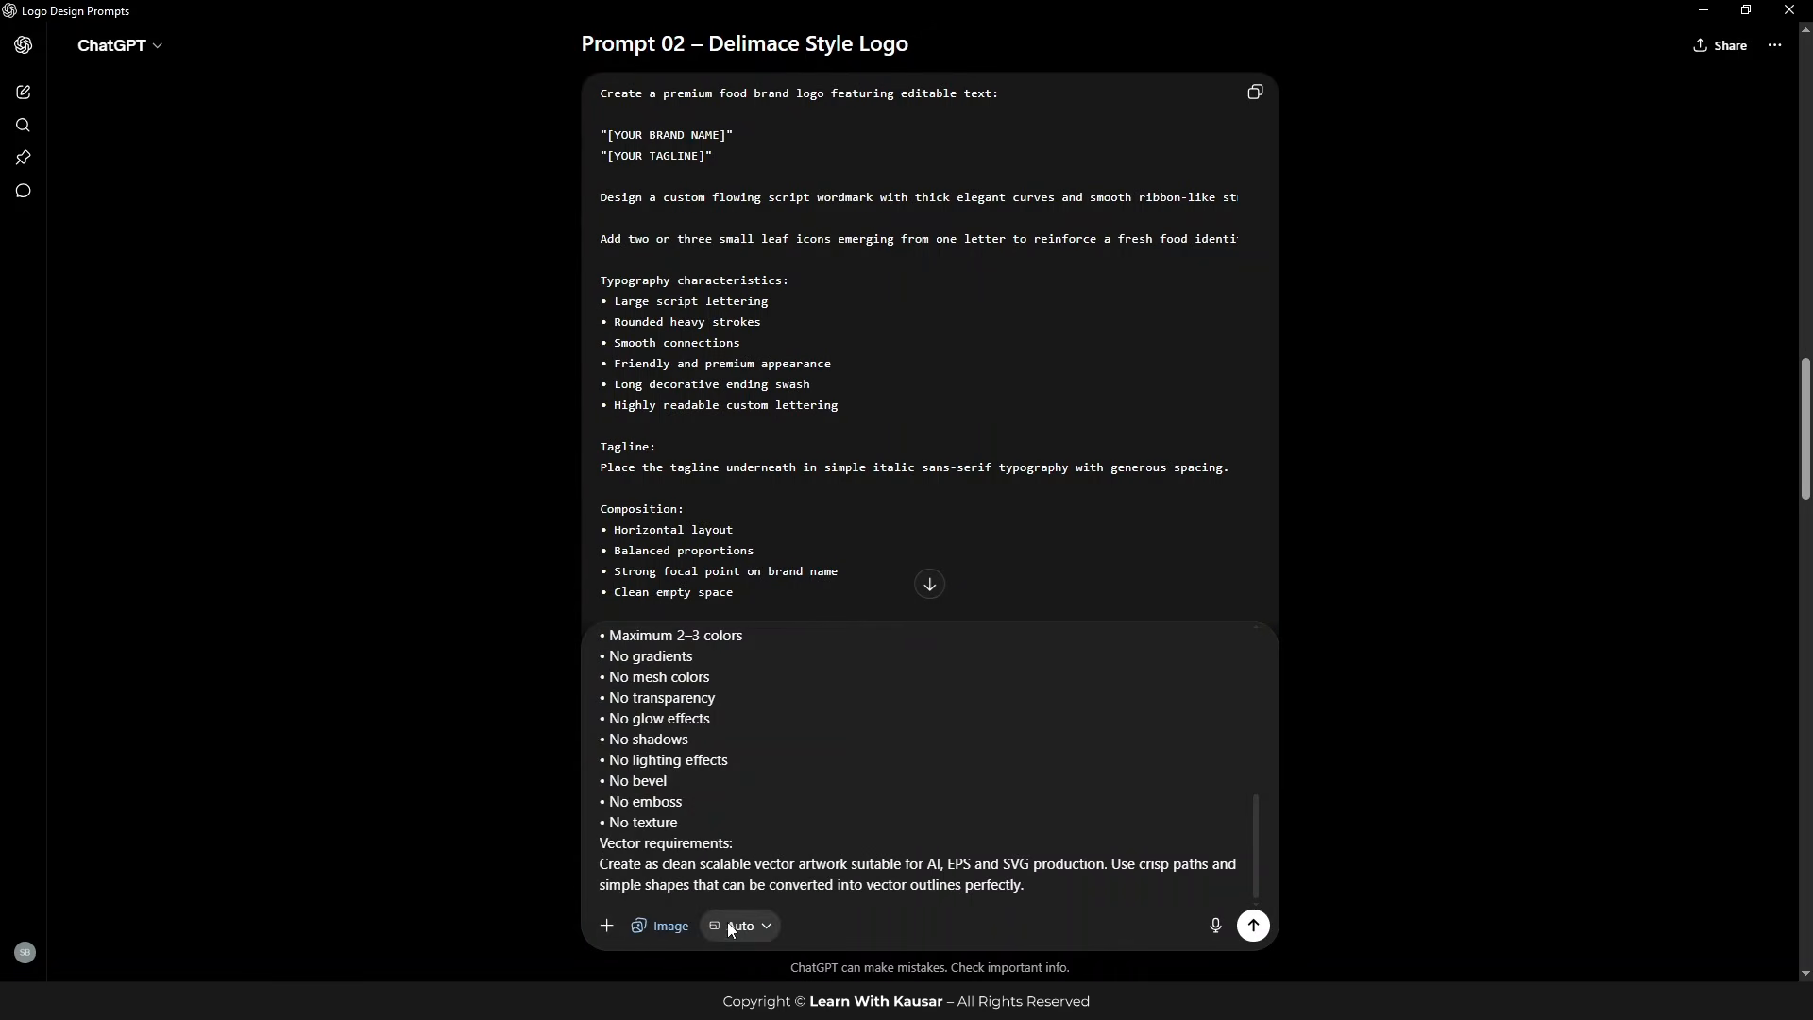
pyautogui.click(766, 928)
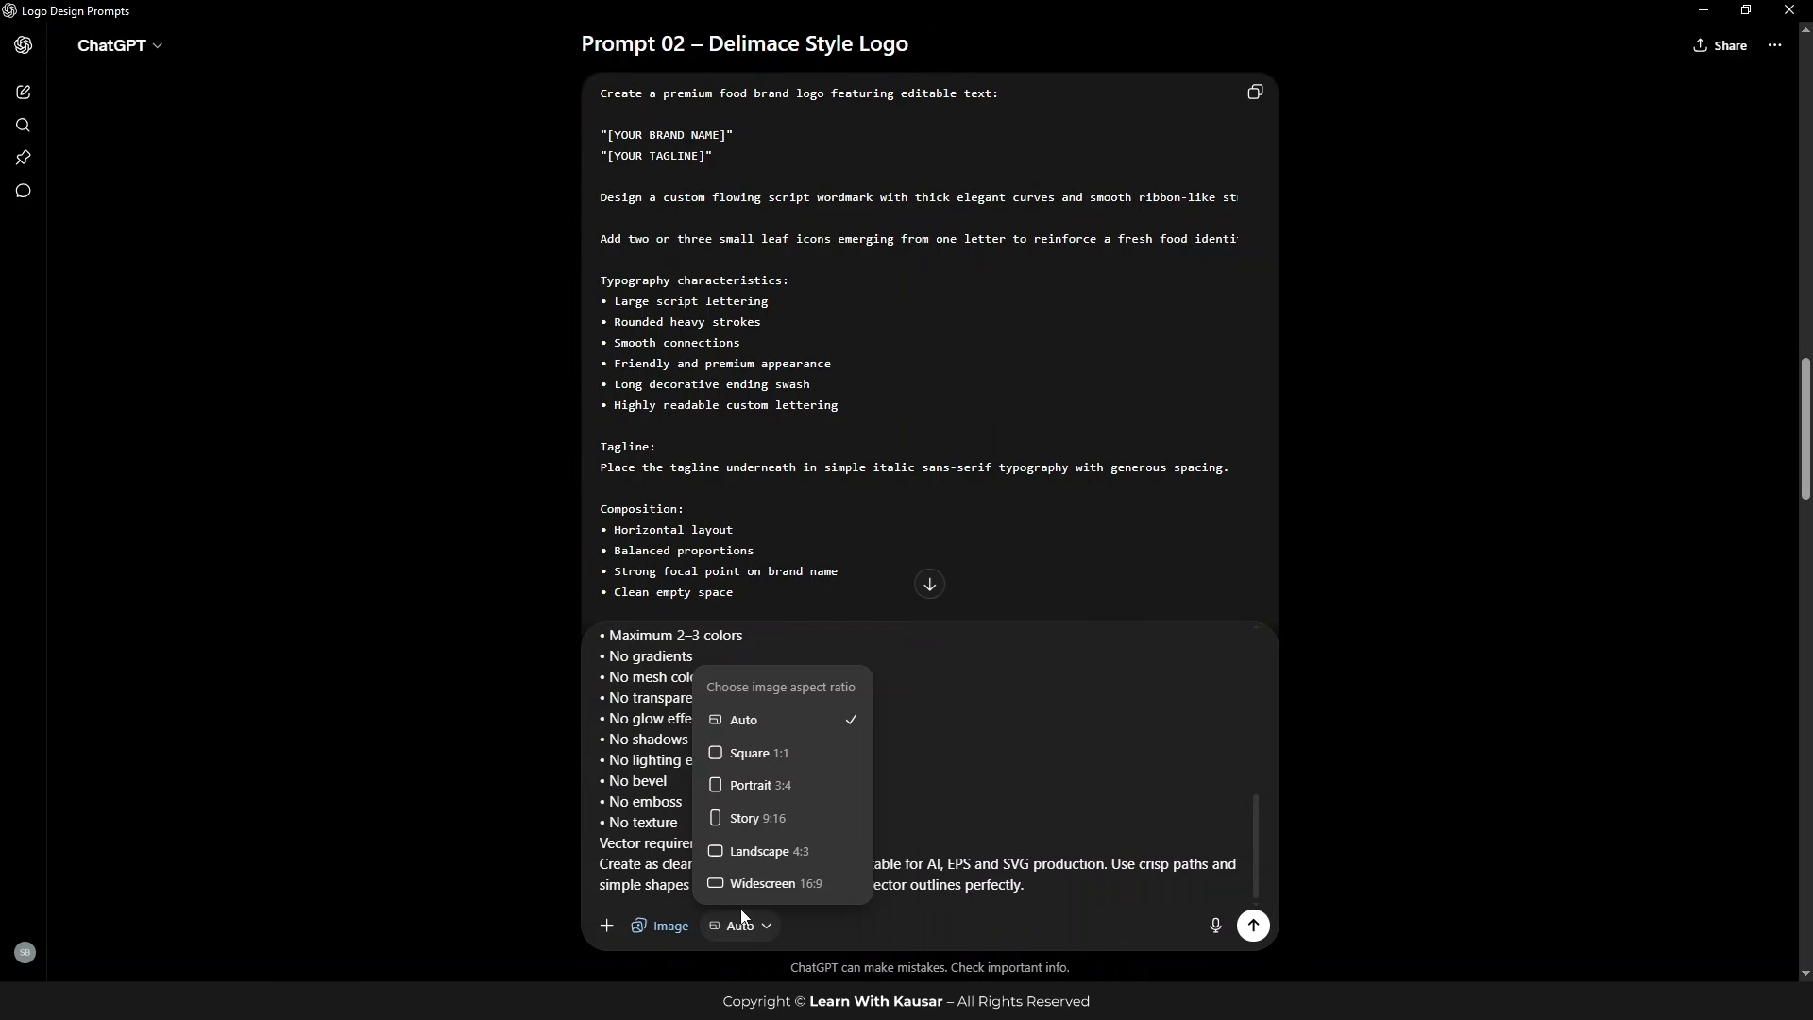
pyautogui.click(753, 763)
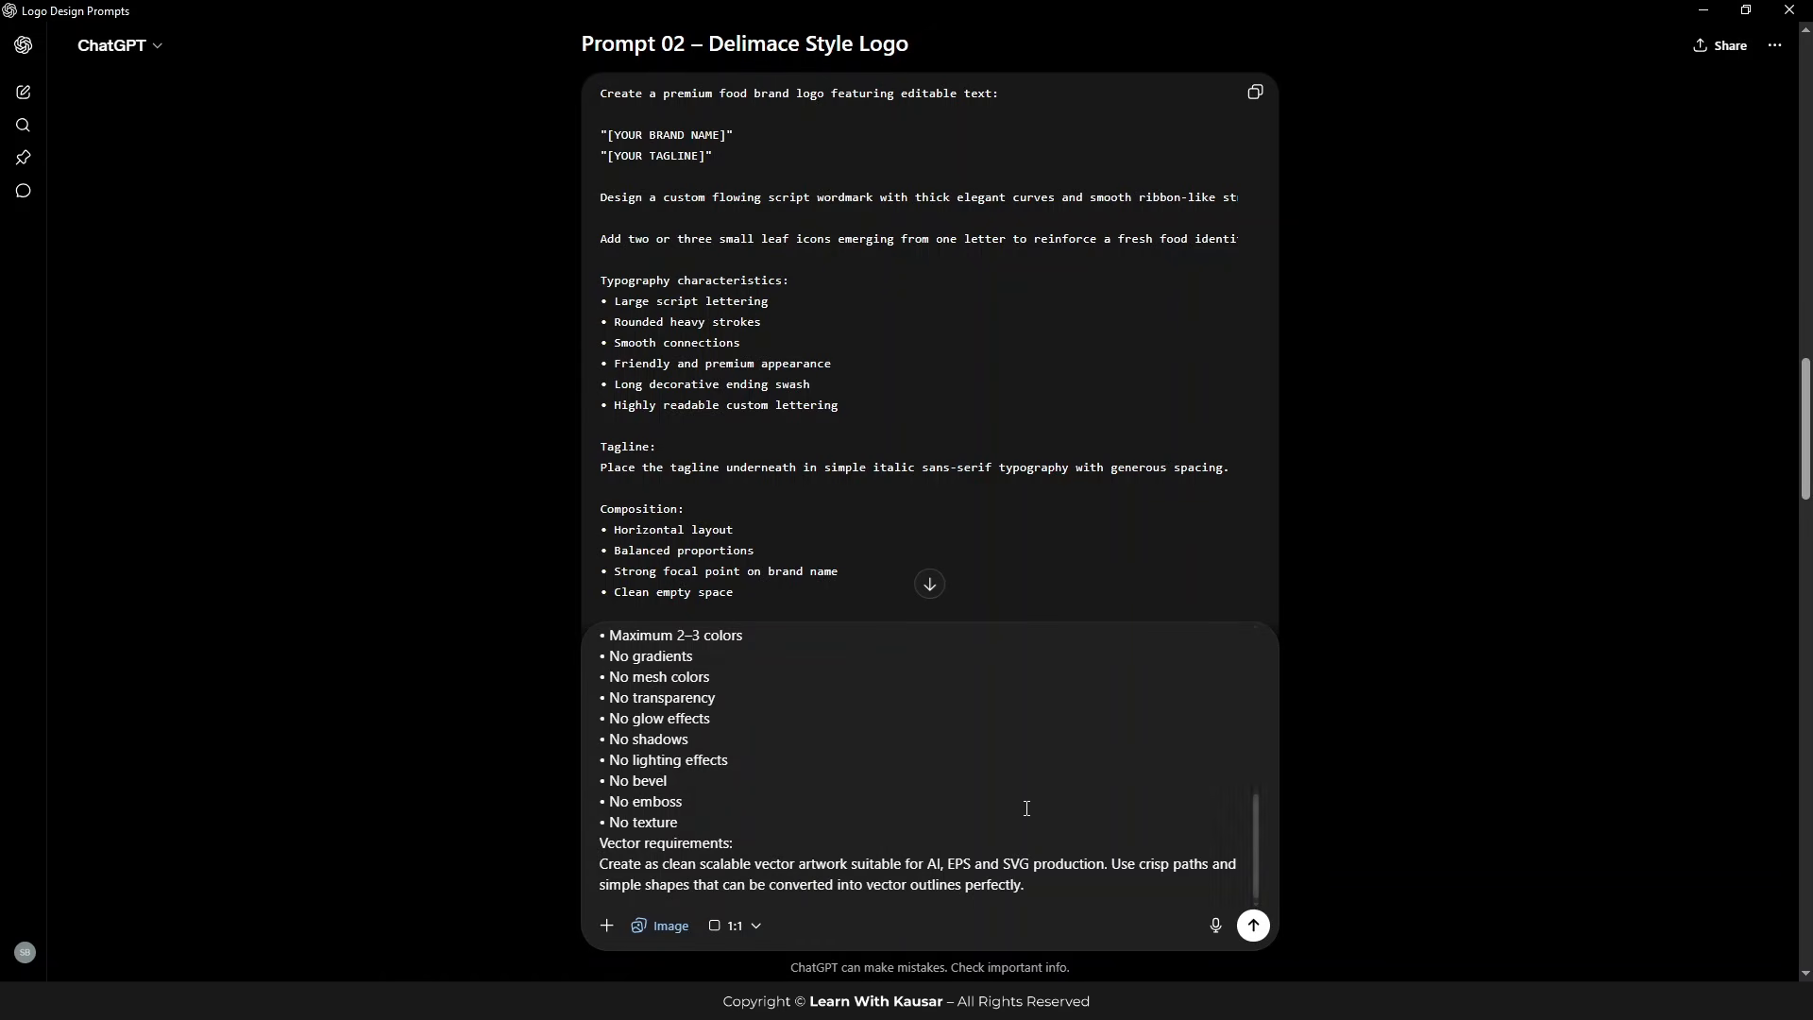
pyautogui.click(1254, 927)
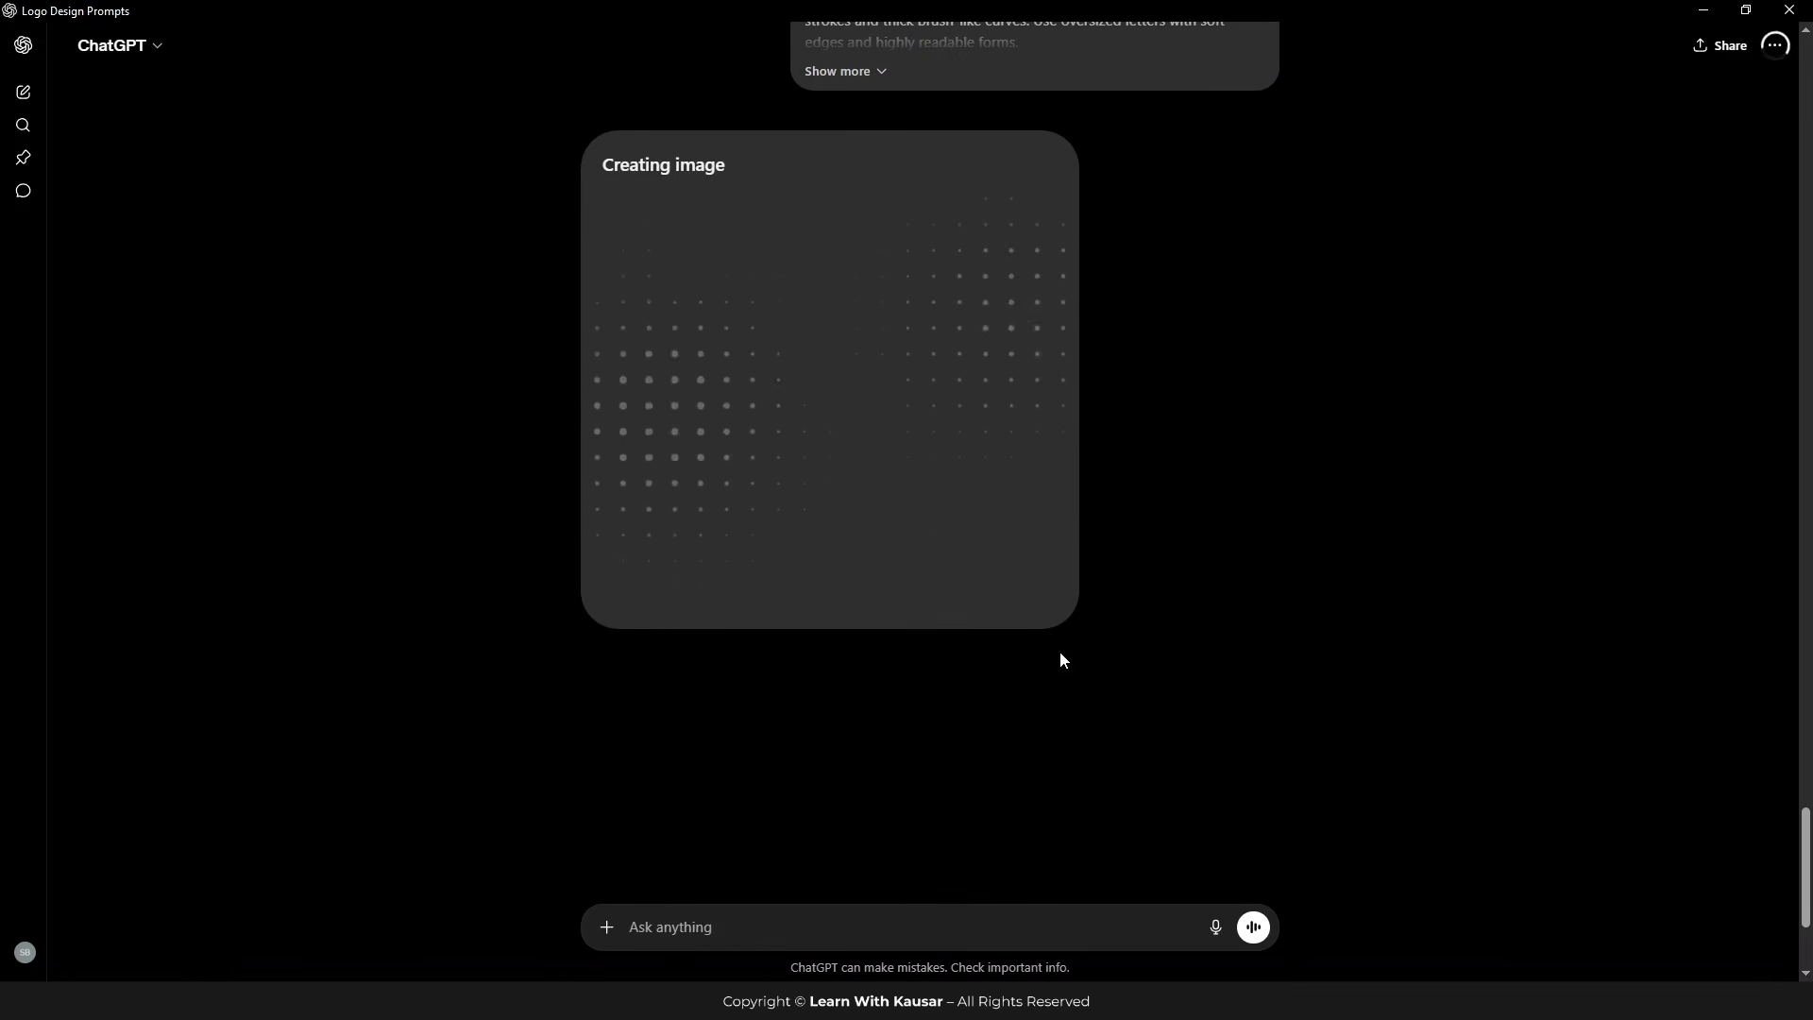
pyautogui.scroll(9, 639, 613)
pyautogui.scroll(-5, 639, 613)
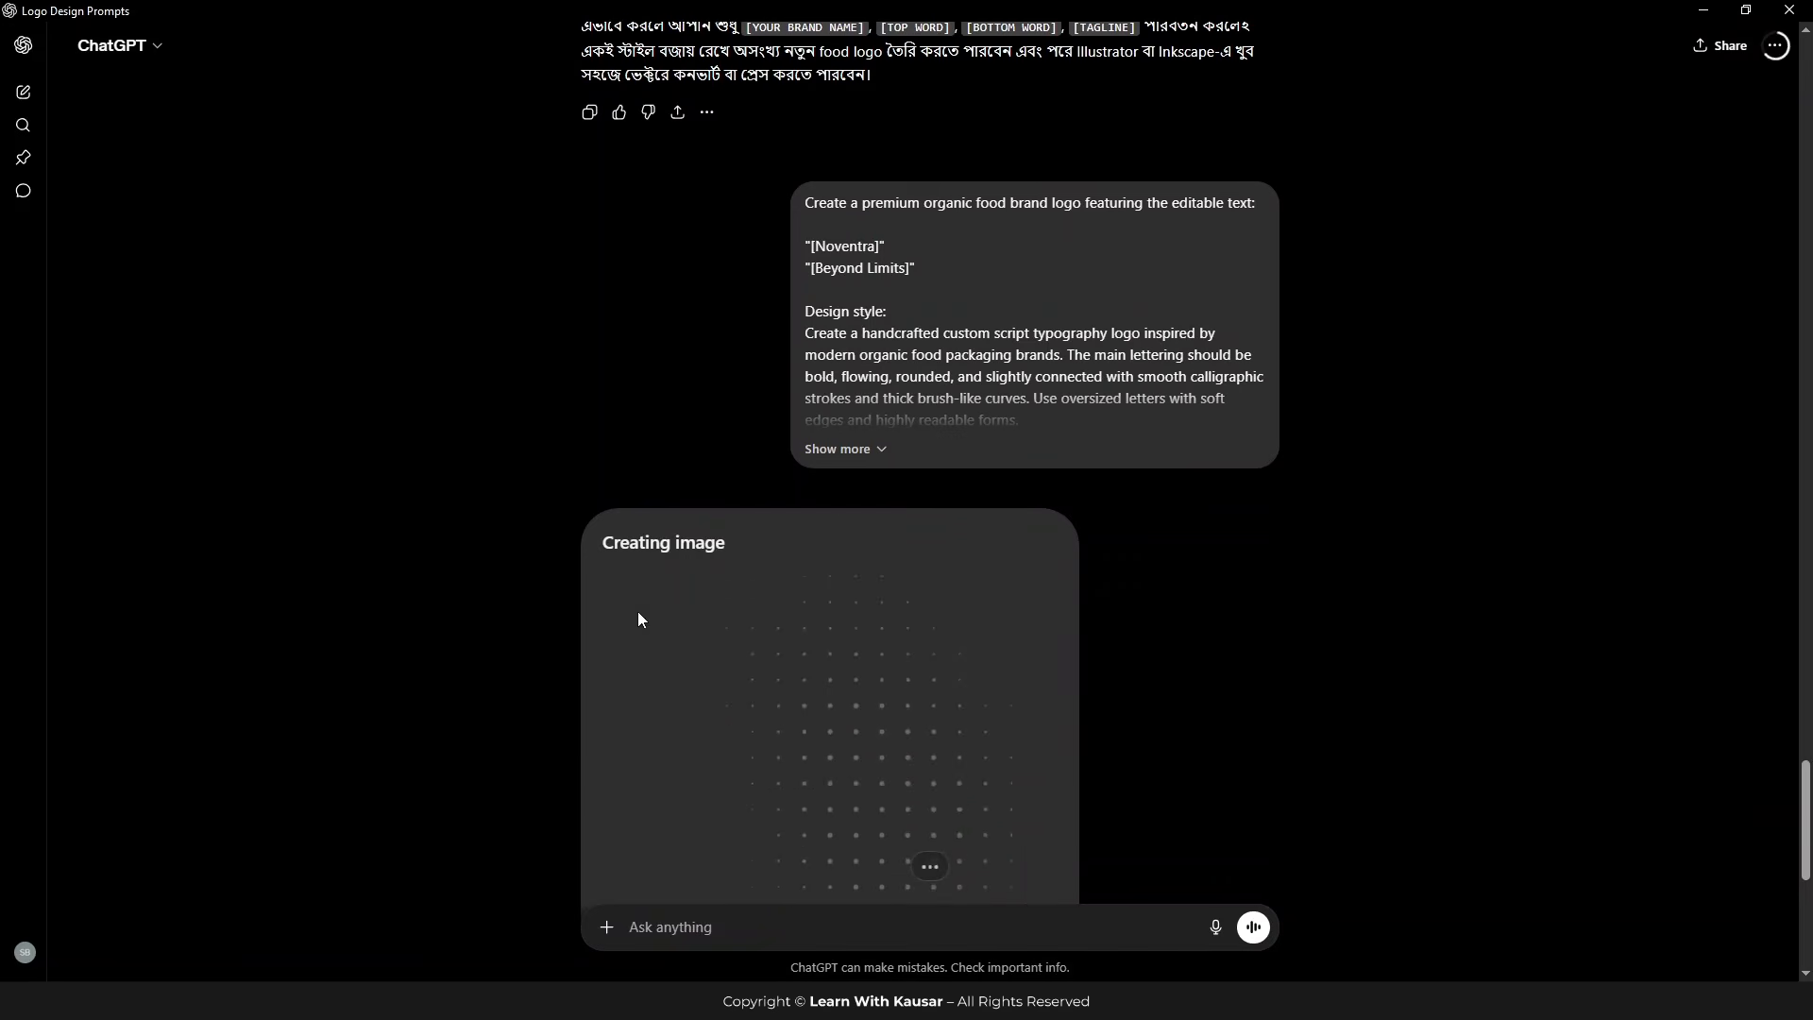
pyautogui.scroll(-5, 1136, 541)
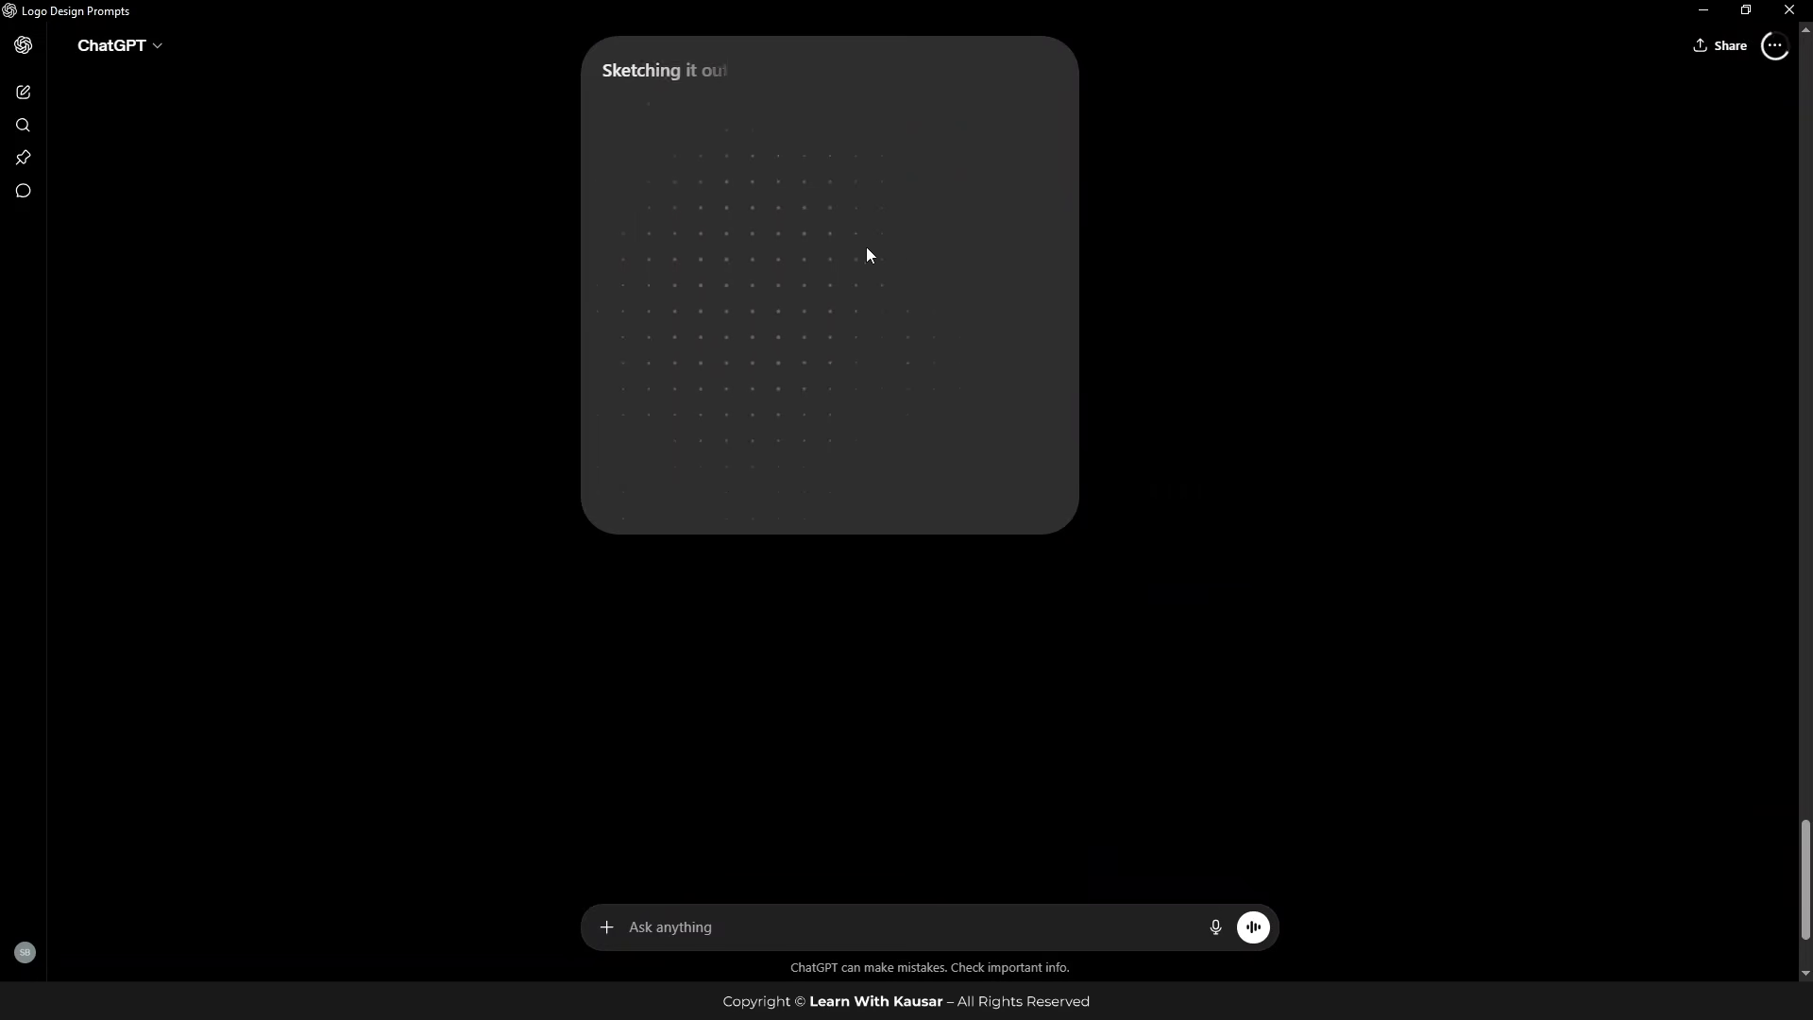
pyautogui.scroll(2, 1109, 355)
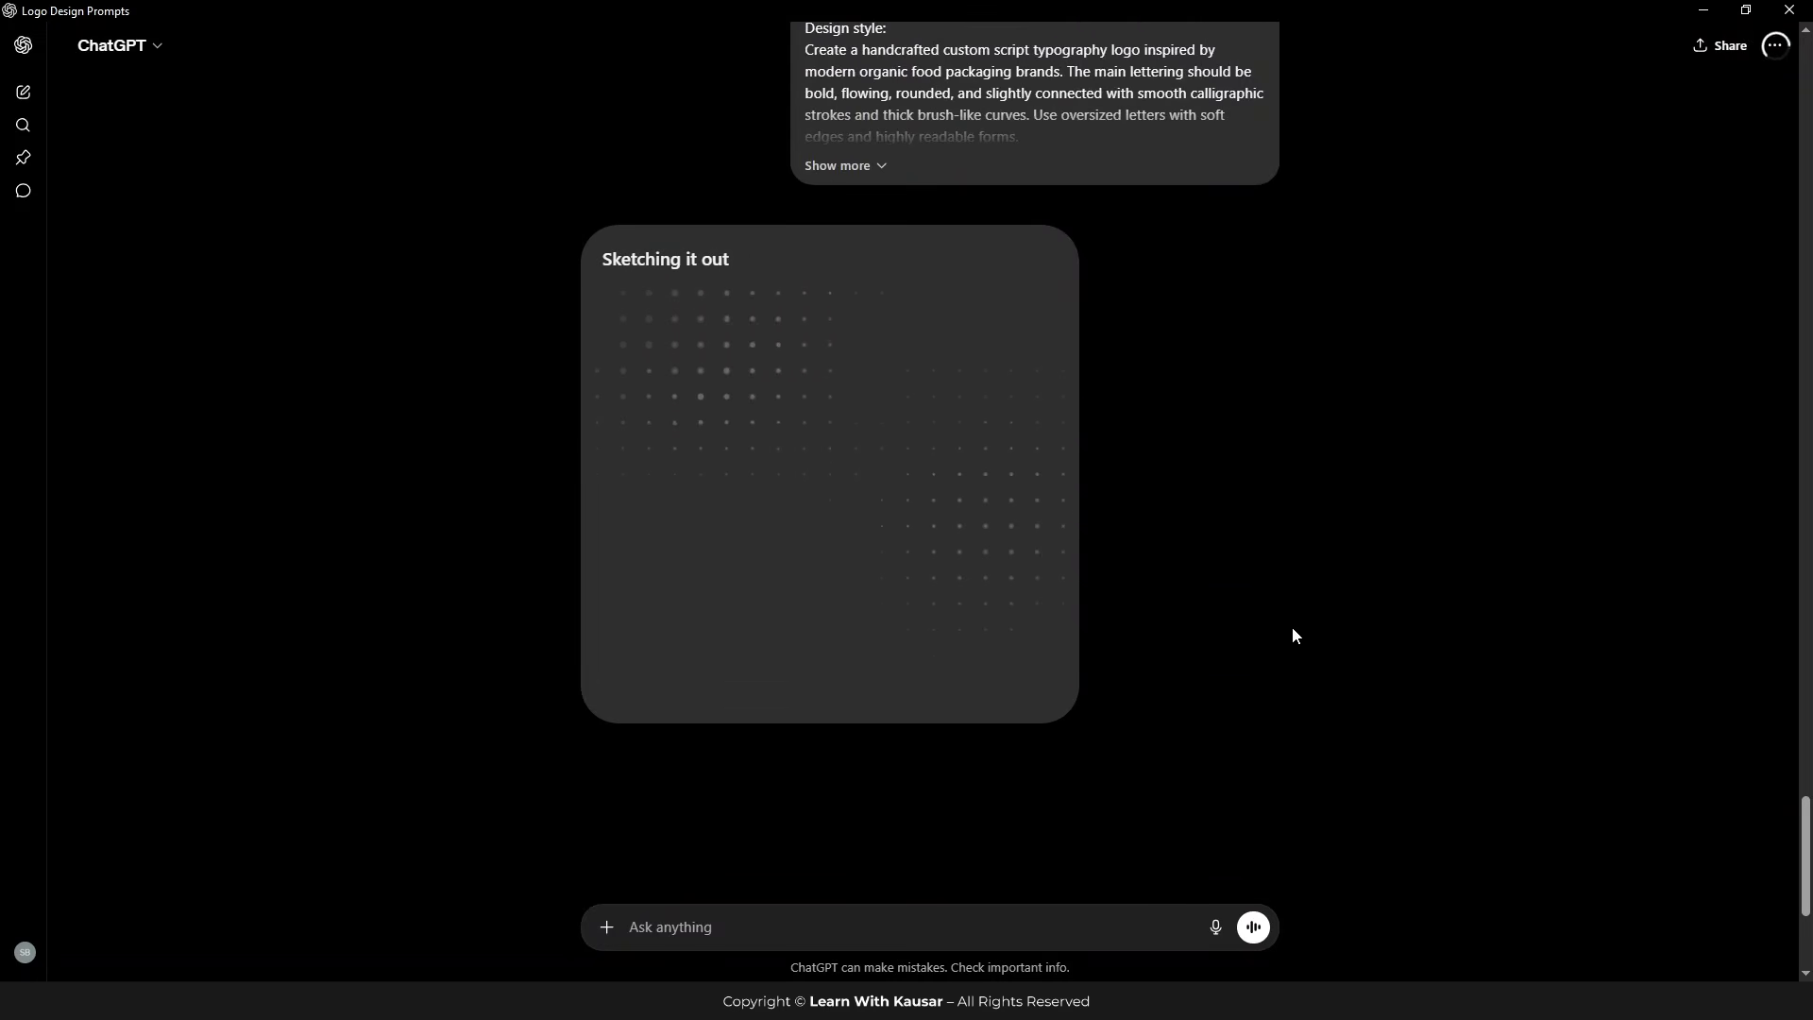
# Step: Switch to Chrome and ask for logo names of one, two or three words, each with a one- to three-word subtitle
pyautogui.click(1032, 1001)
pyautogui.click(1082, 1001)
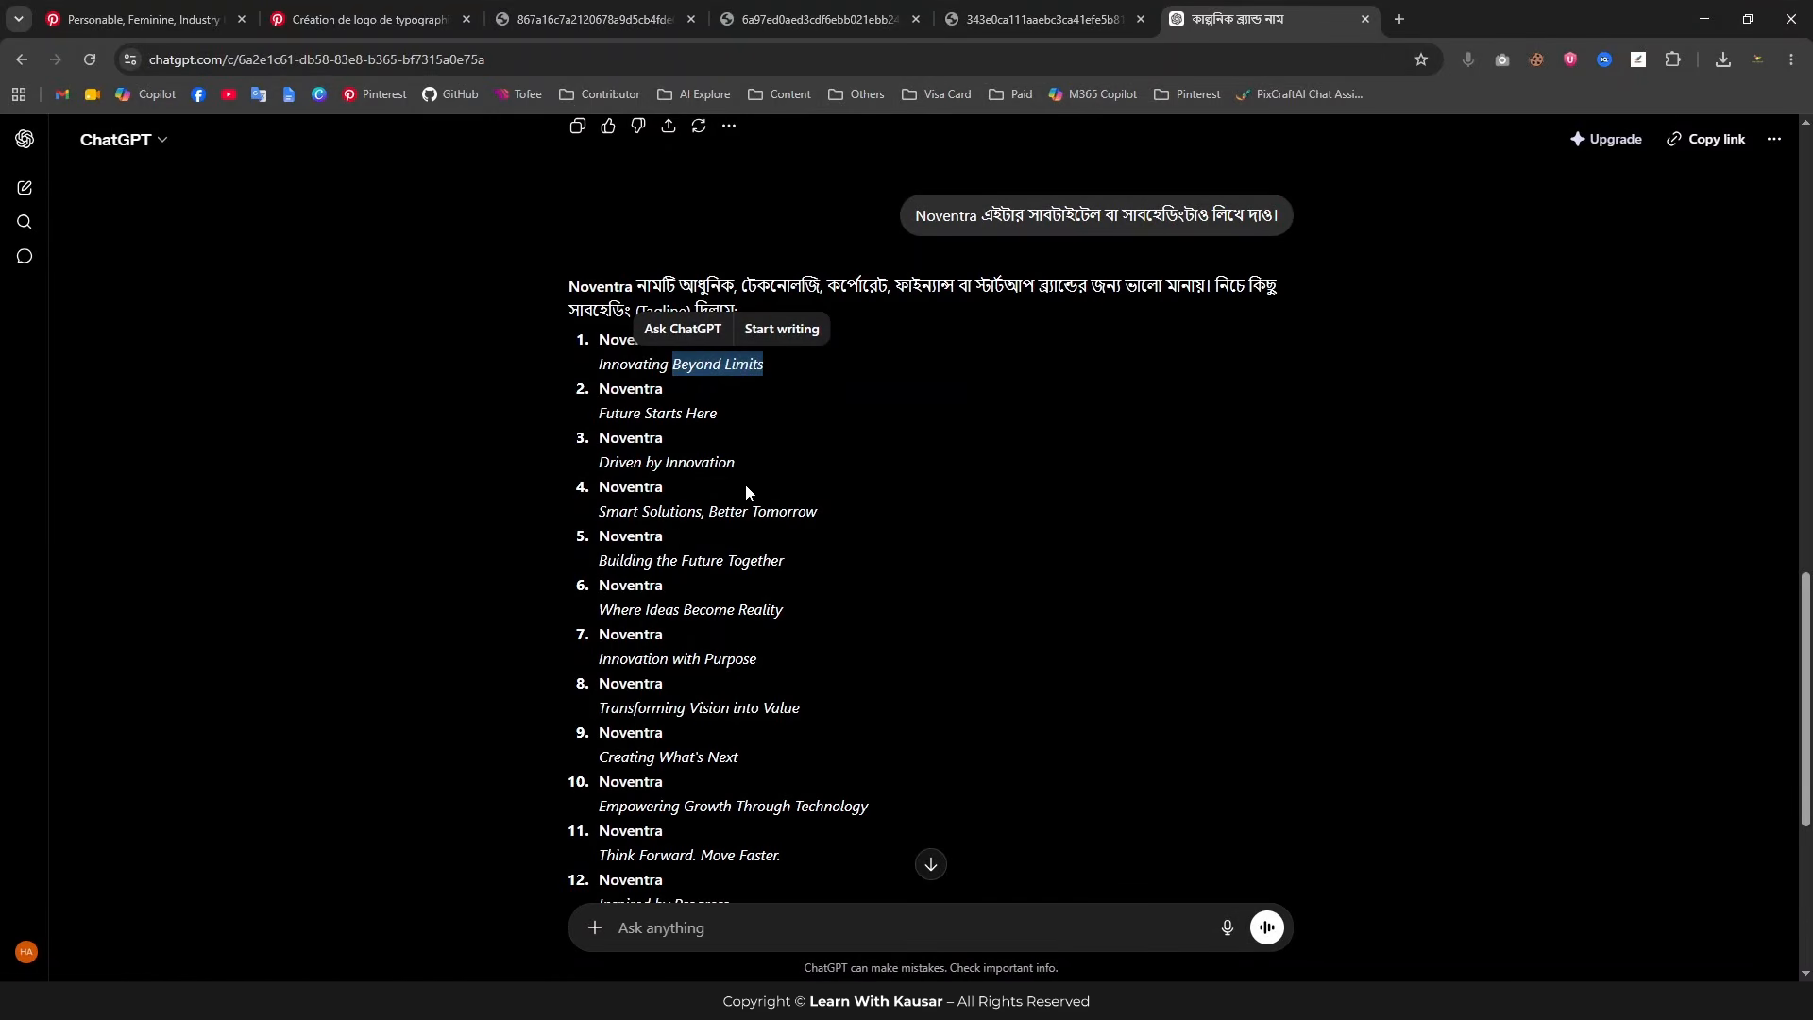
pyautogui.click(729, 406)
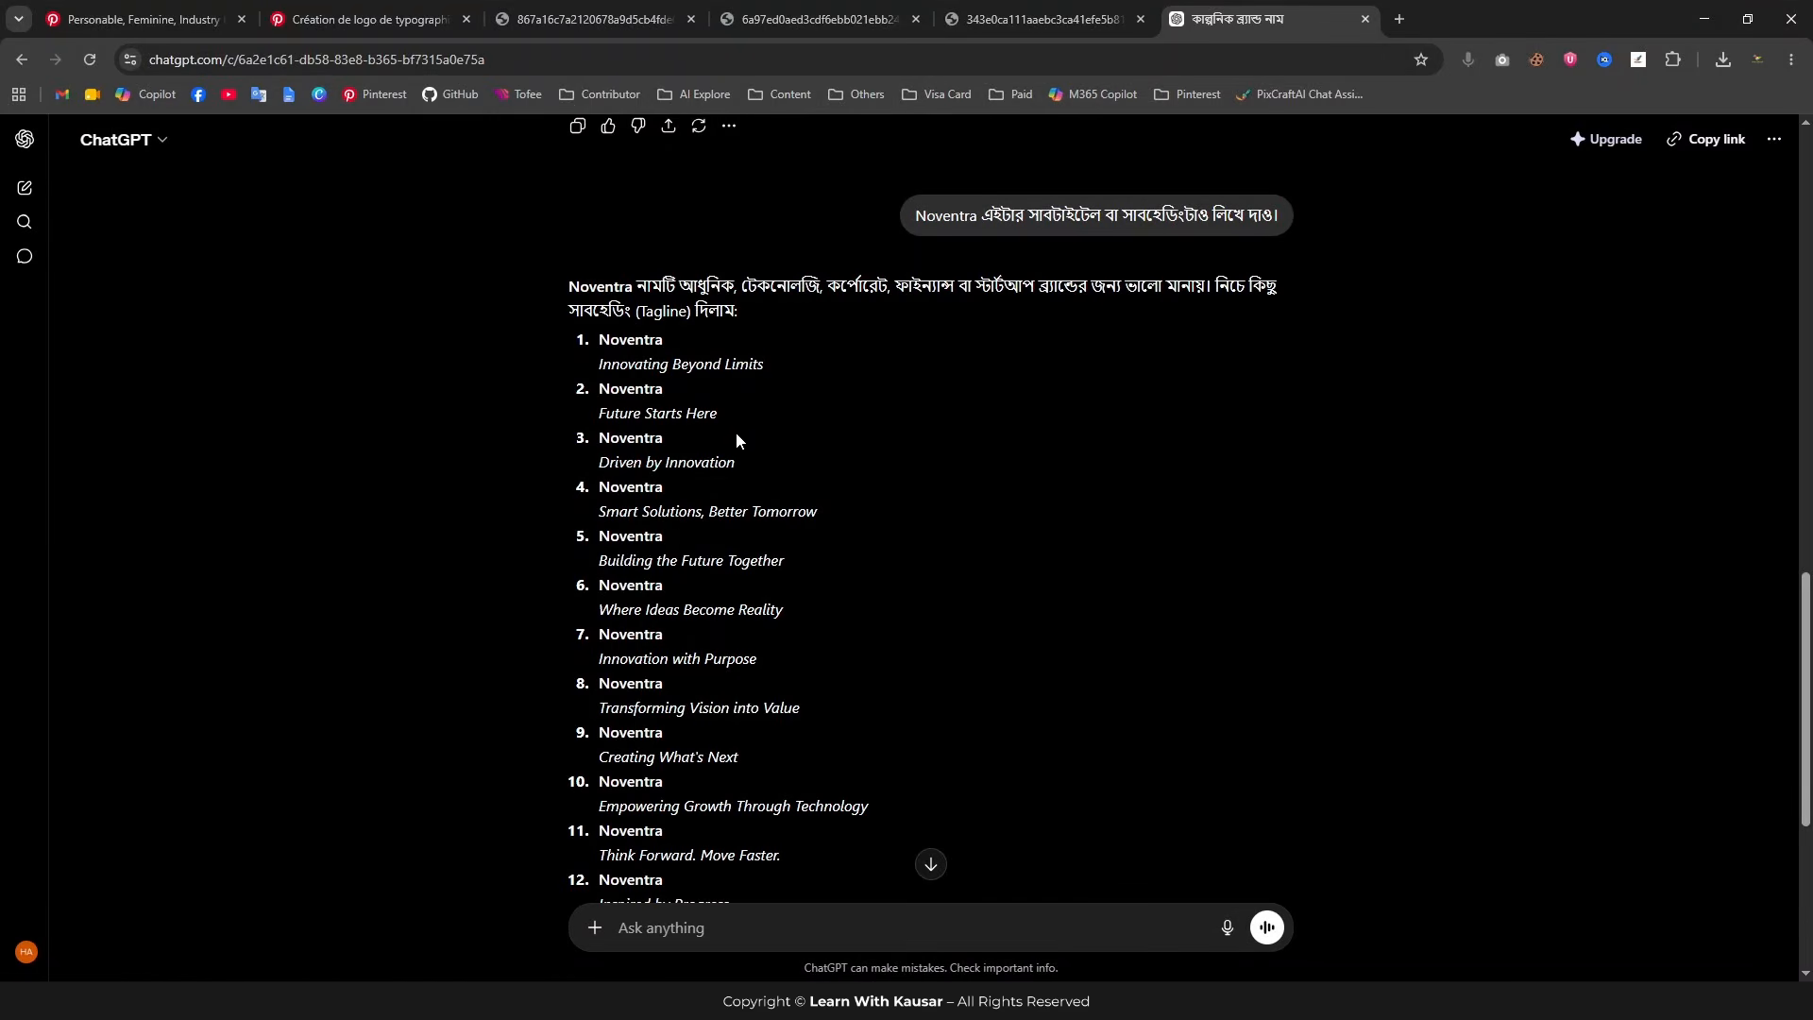
pyautogui.click(1227, 928)
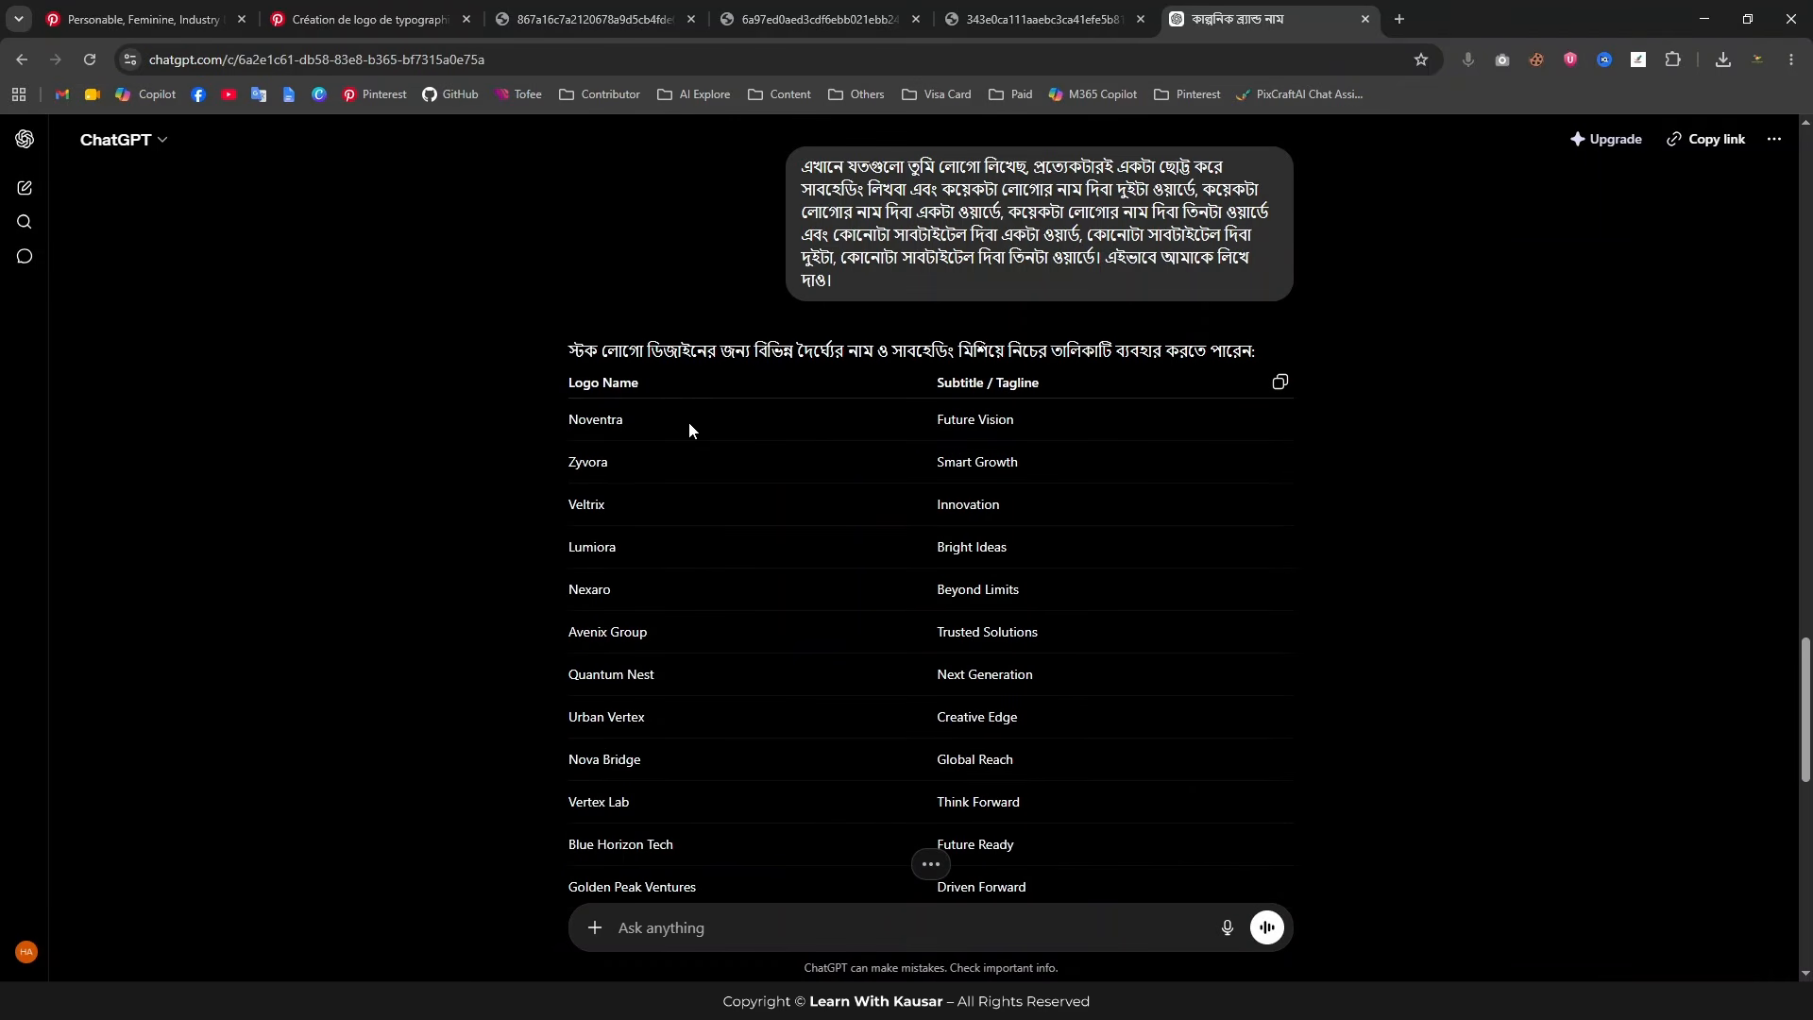
# Step: Review the table of logo names and subtitles, comparing the one-word names with the two-word names such as Quantum Nest
pyautogui.moveTo(933, 420); pyautogui.dragTo(1283, 422)
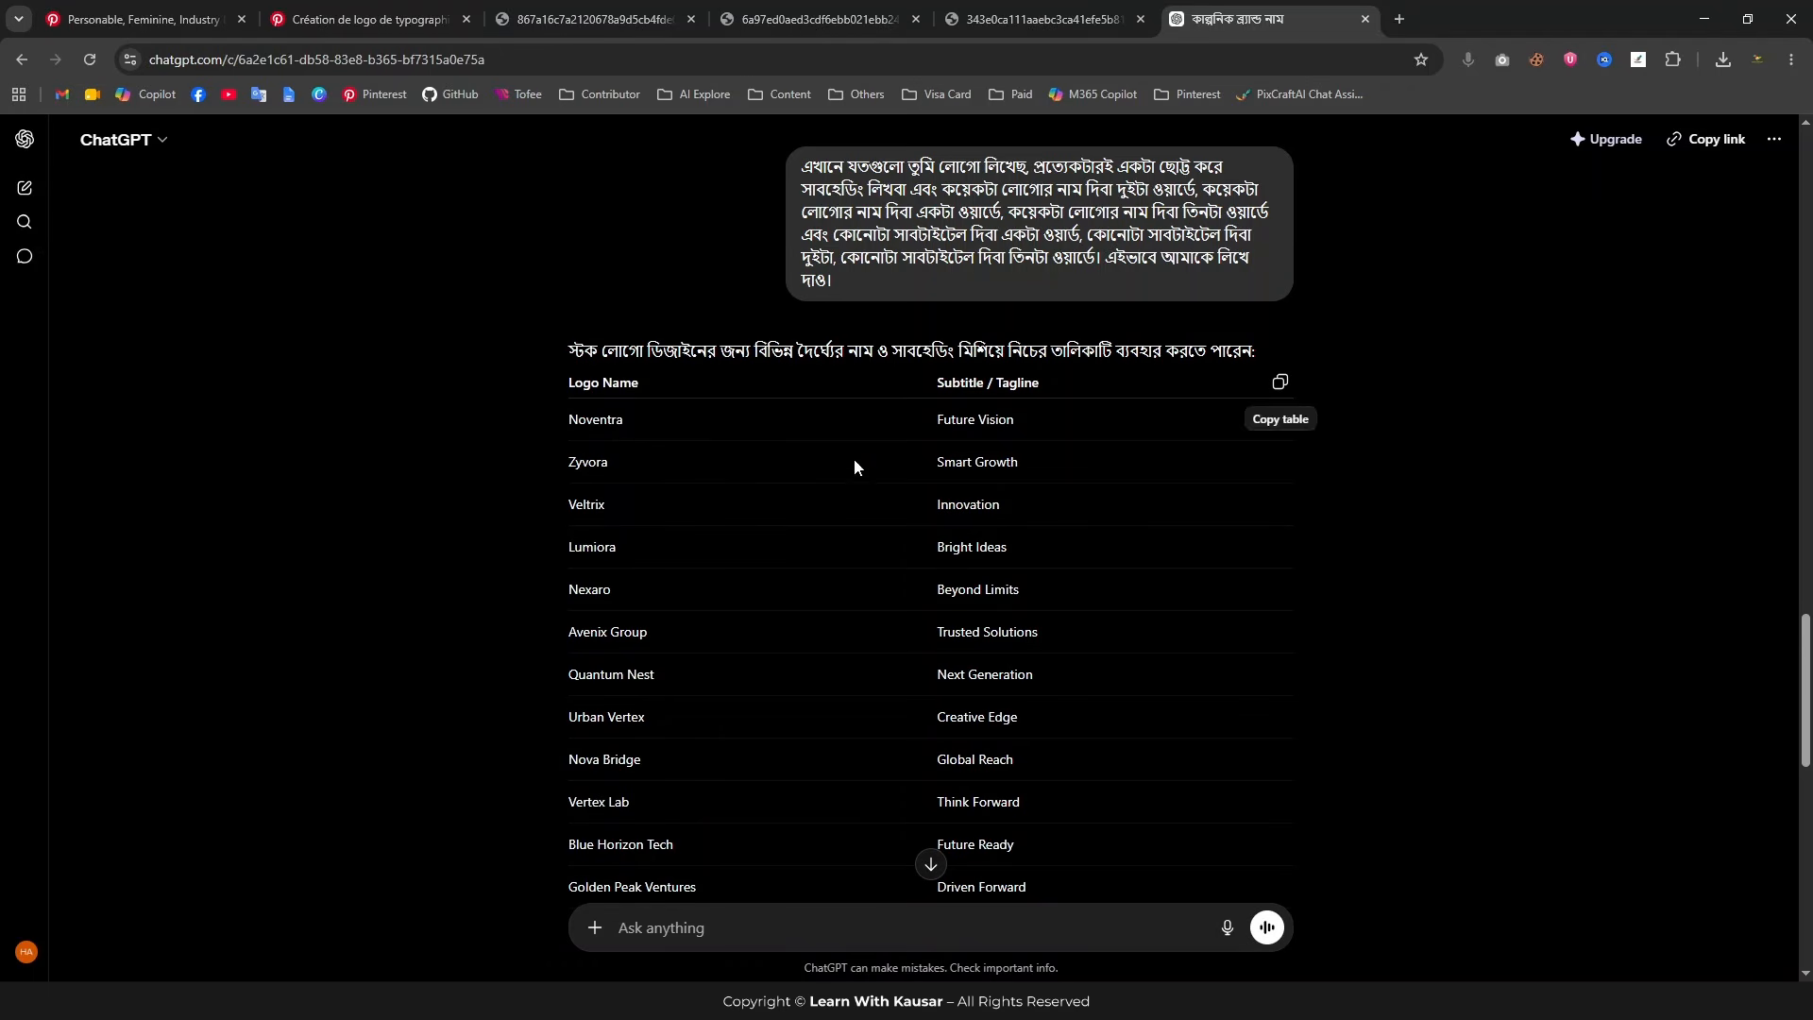
pyautogui.moveTo(567, 376); pyautogui.dragTo(594, 416)
pyautogui.click(582, 592)
pyautogui.scroll(-2, 676, 711)
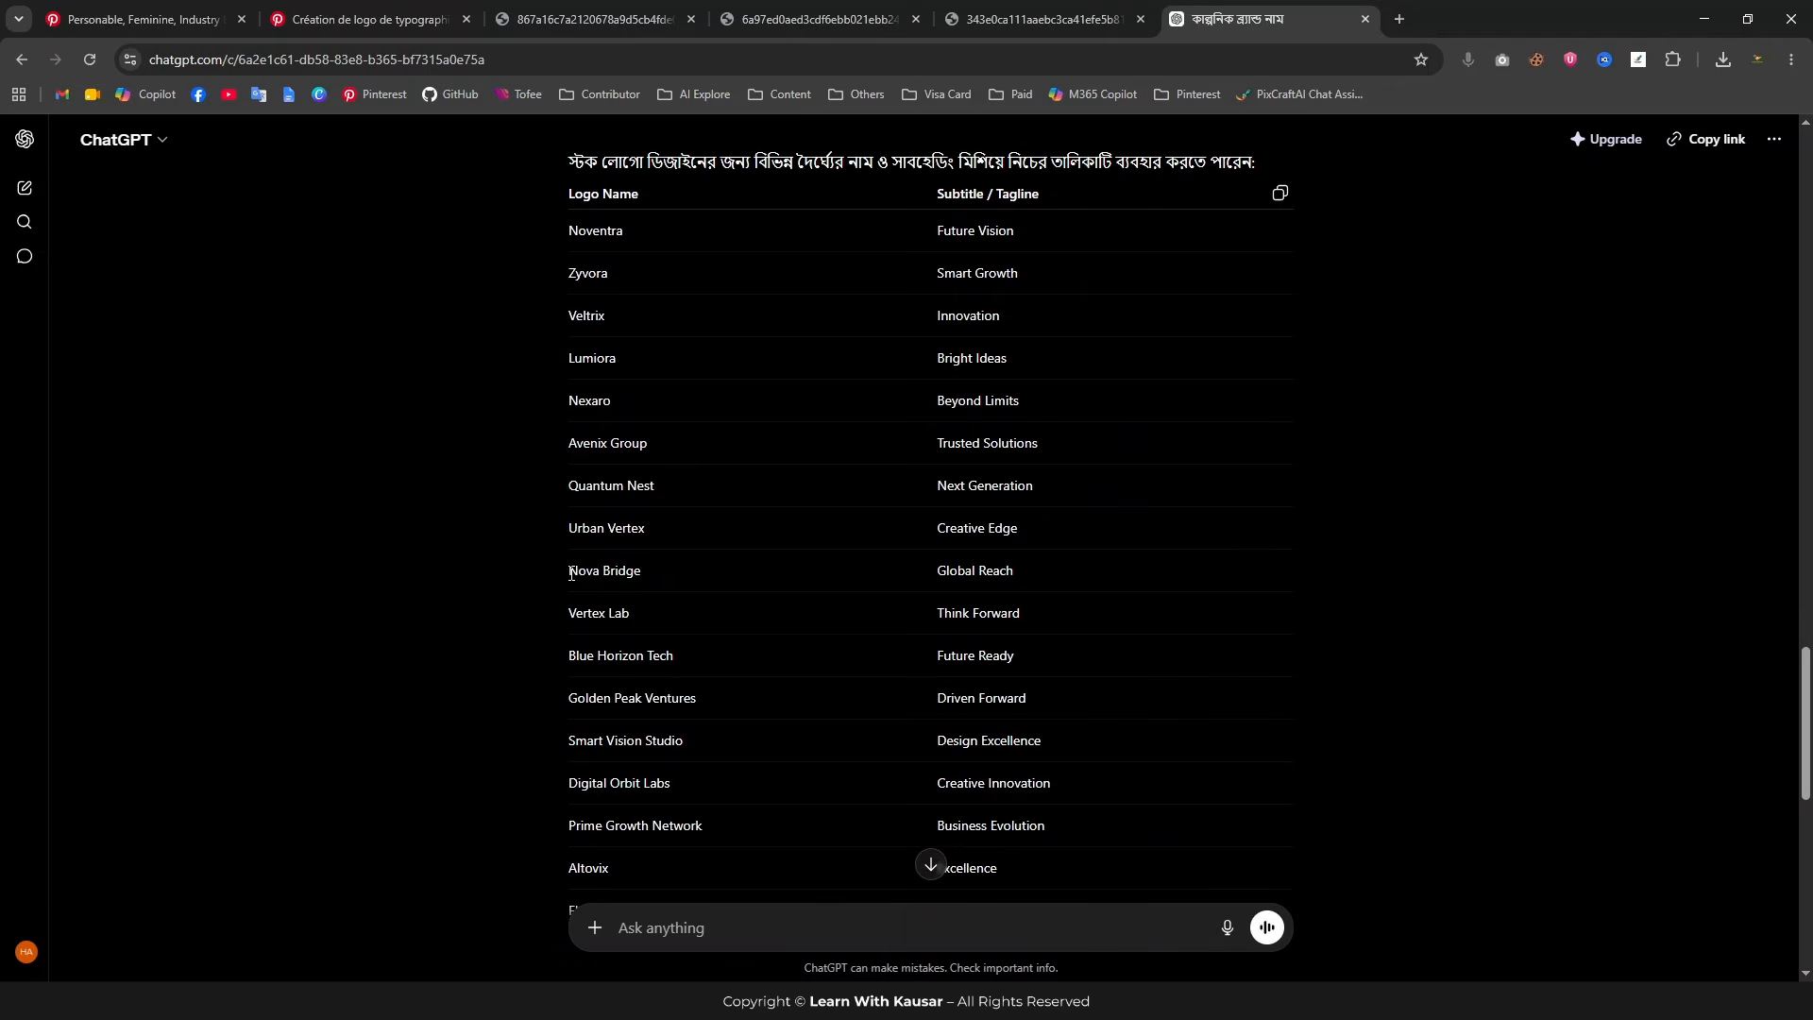
pyautogui.moveTo(688, 491); pyautogui.dragTo(491, 484)
pyautogui.click(615, 495)
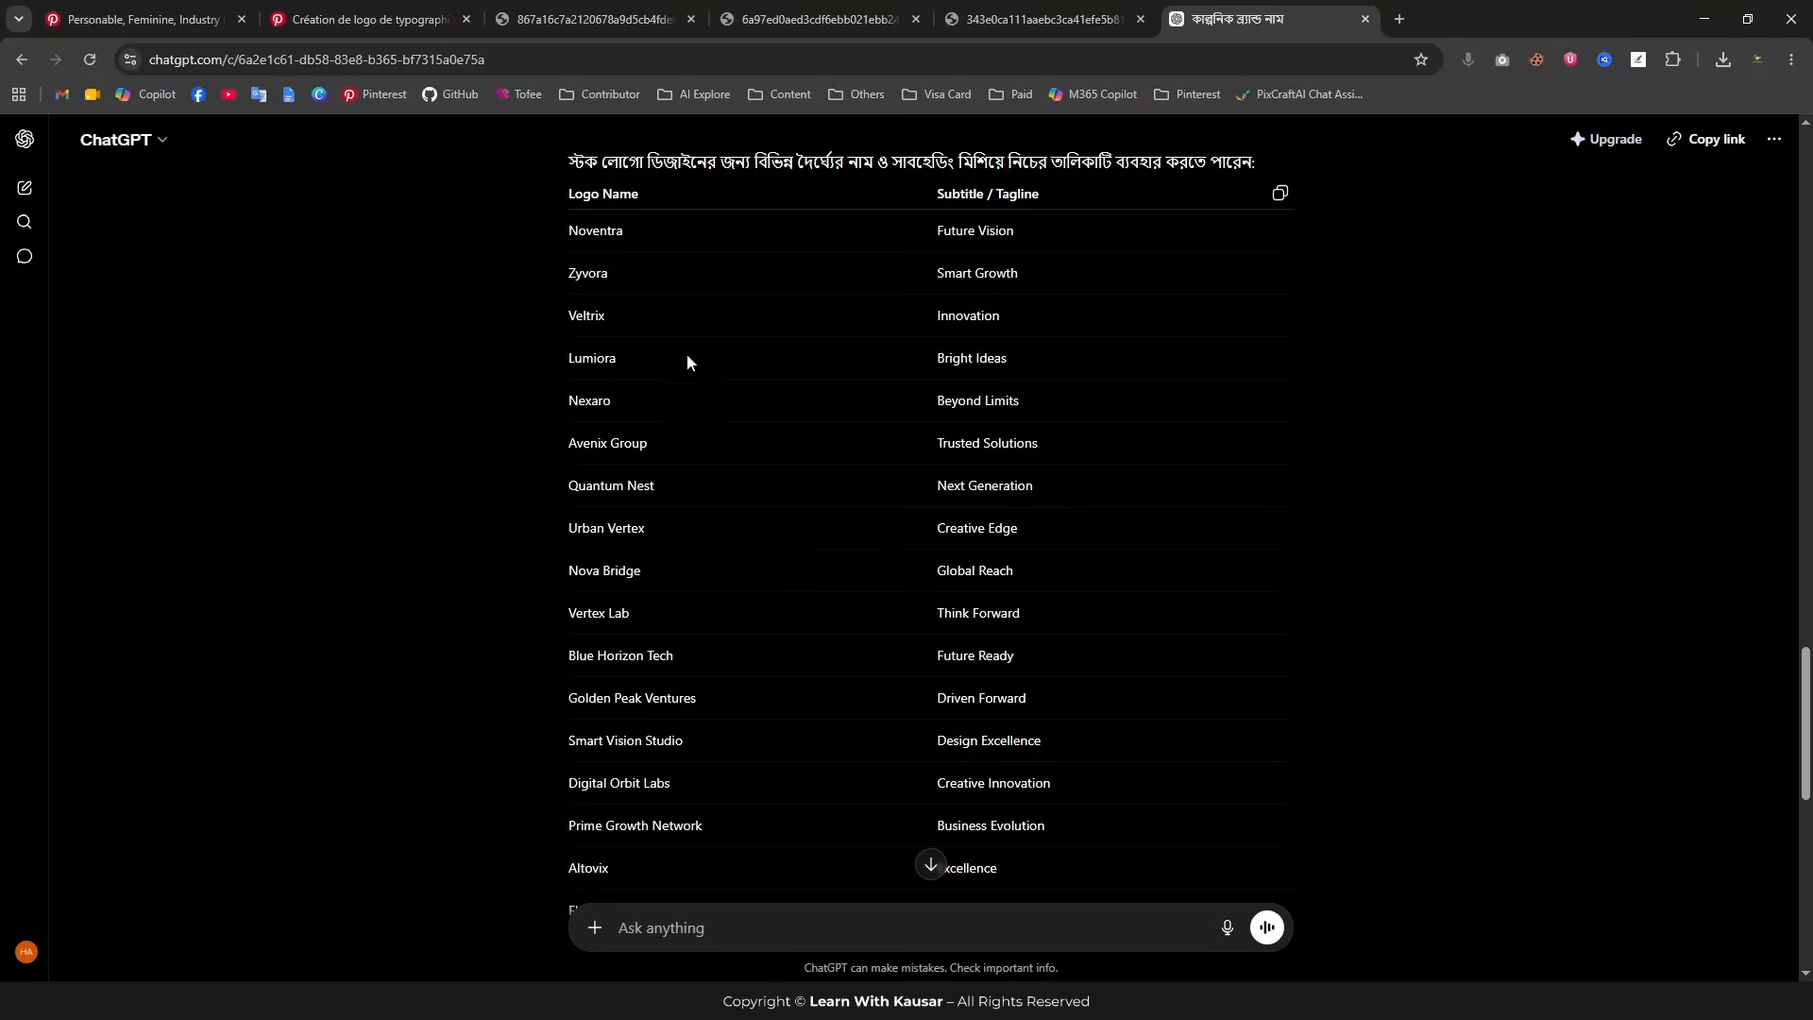
# Step: View the Berry Essentials and Fru Verly reference logos, and open the generated Noventra logo full size in the ChatGPT desktop app
pyautogui.click(814, 19)
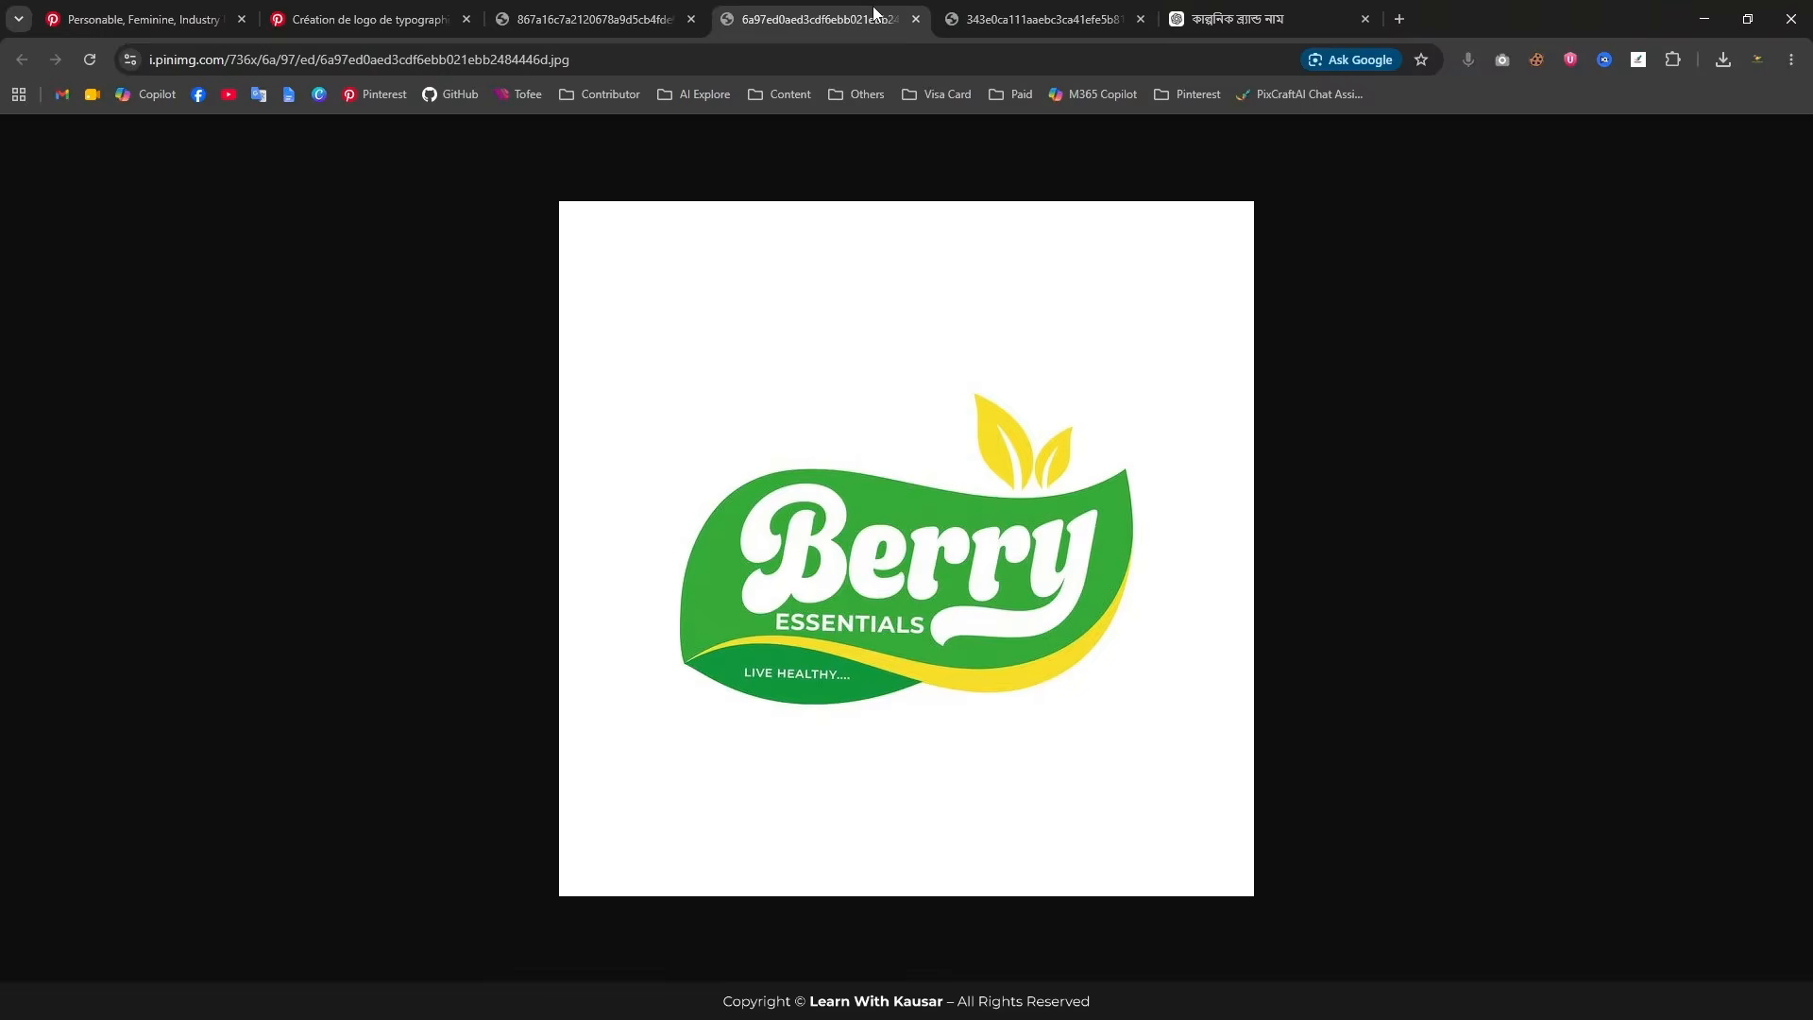
pyautogui.click(1039, 19)
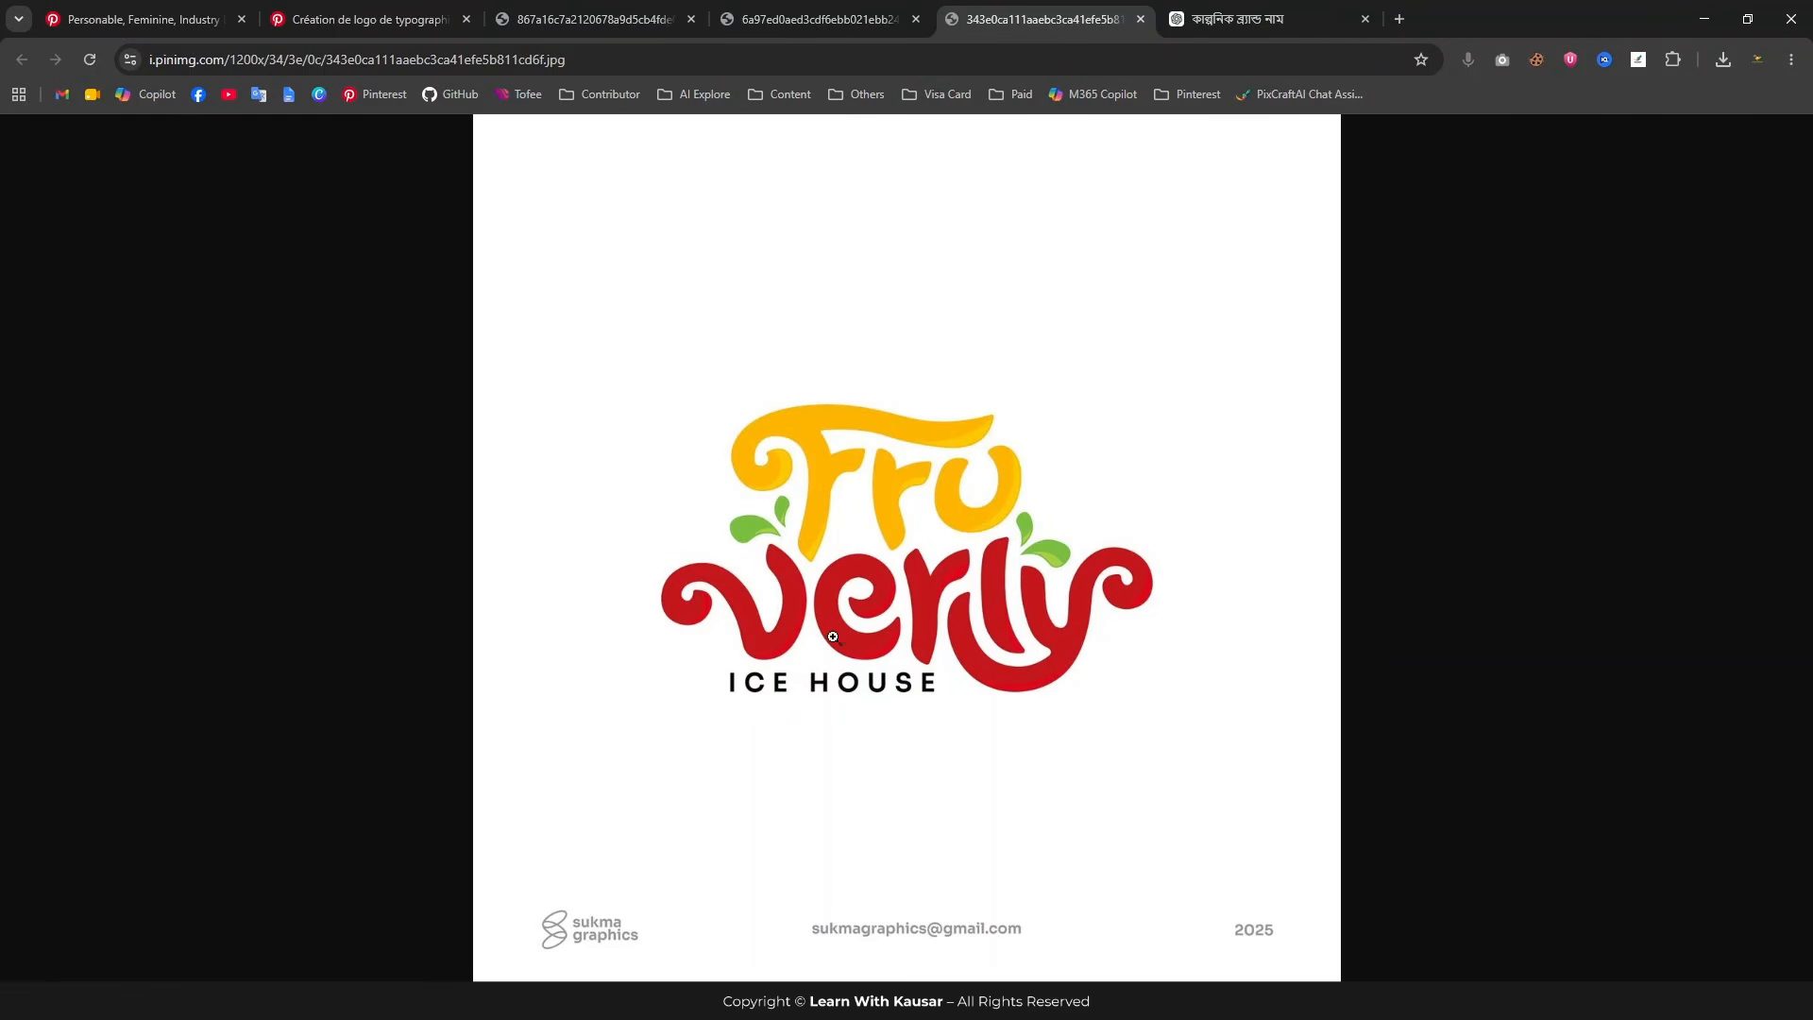
pyautogui.hotkey('alt', 'Tab')
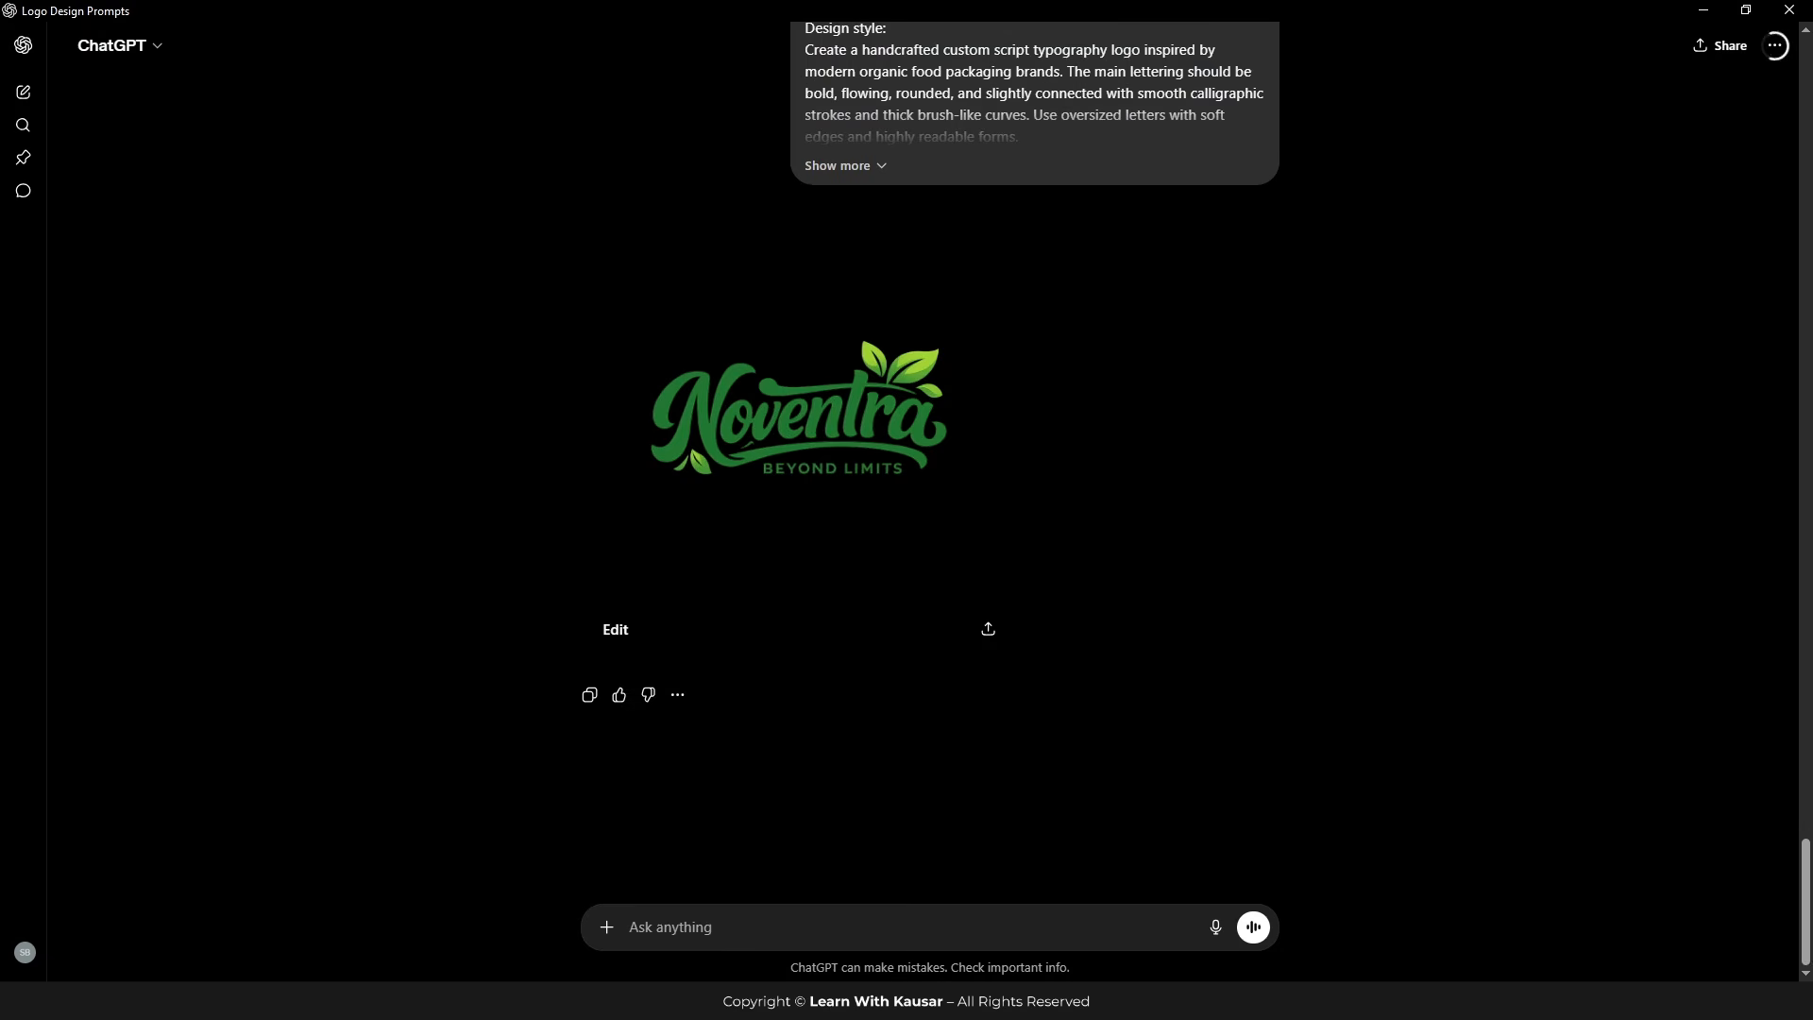
pyautogui.click(823, 416)
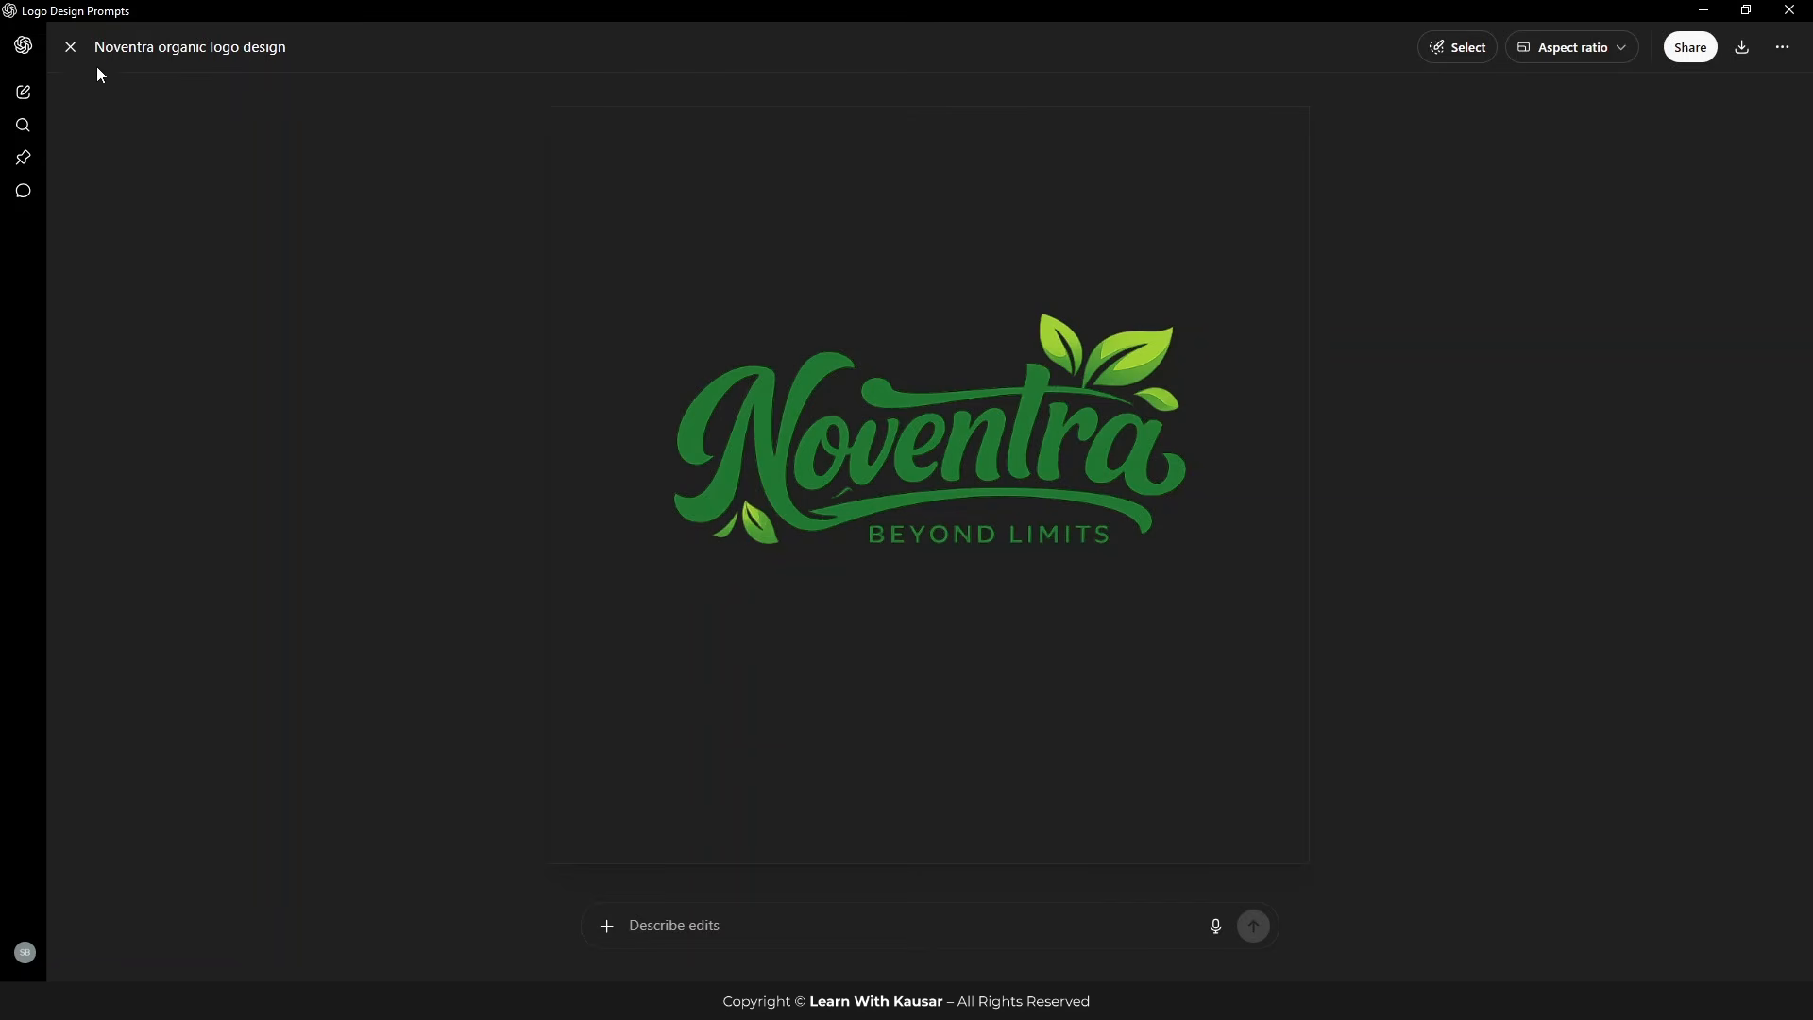
# Step: Close the Noventra image view, copy the Prompt 02 Delimace style logo prompt and paste it into the message box
pyautogui.click(70, 48)
pyautogui.scroll(5, 1037, 451)
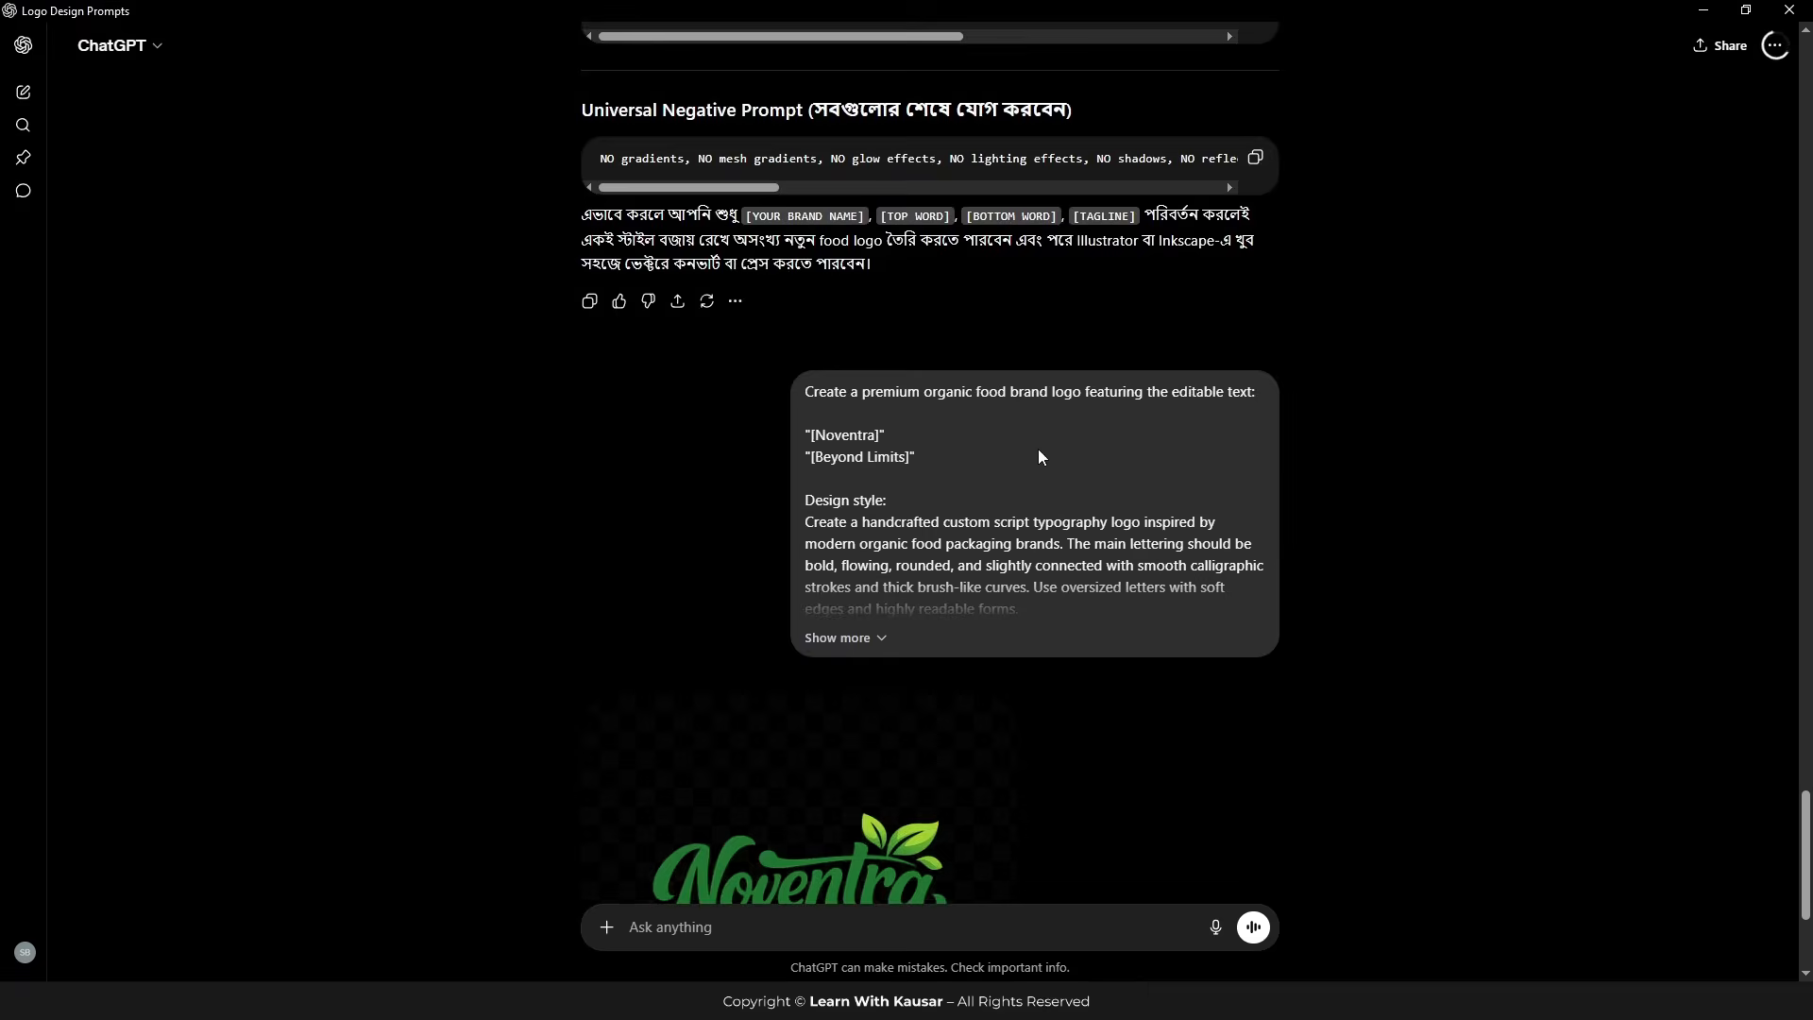
pyautogui.scroll(15, 1038, 457)
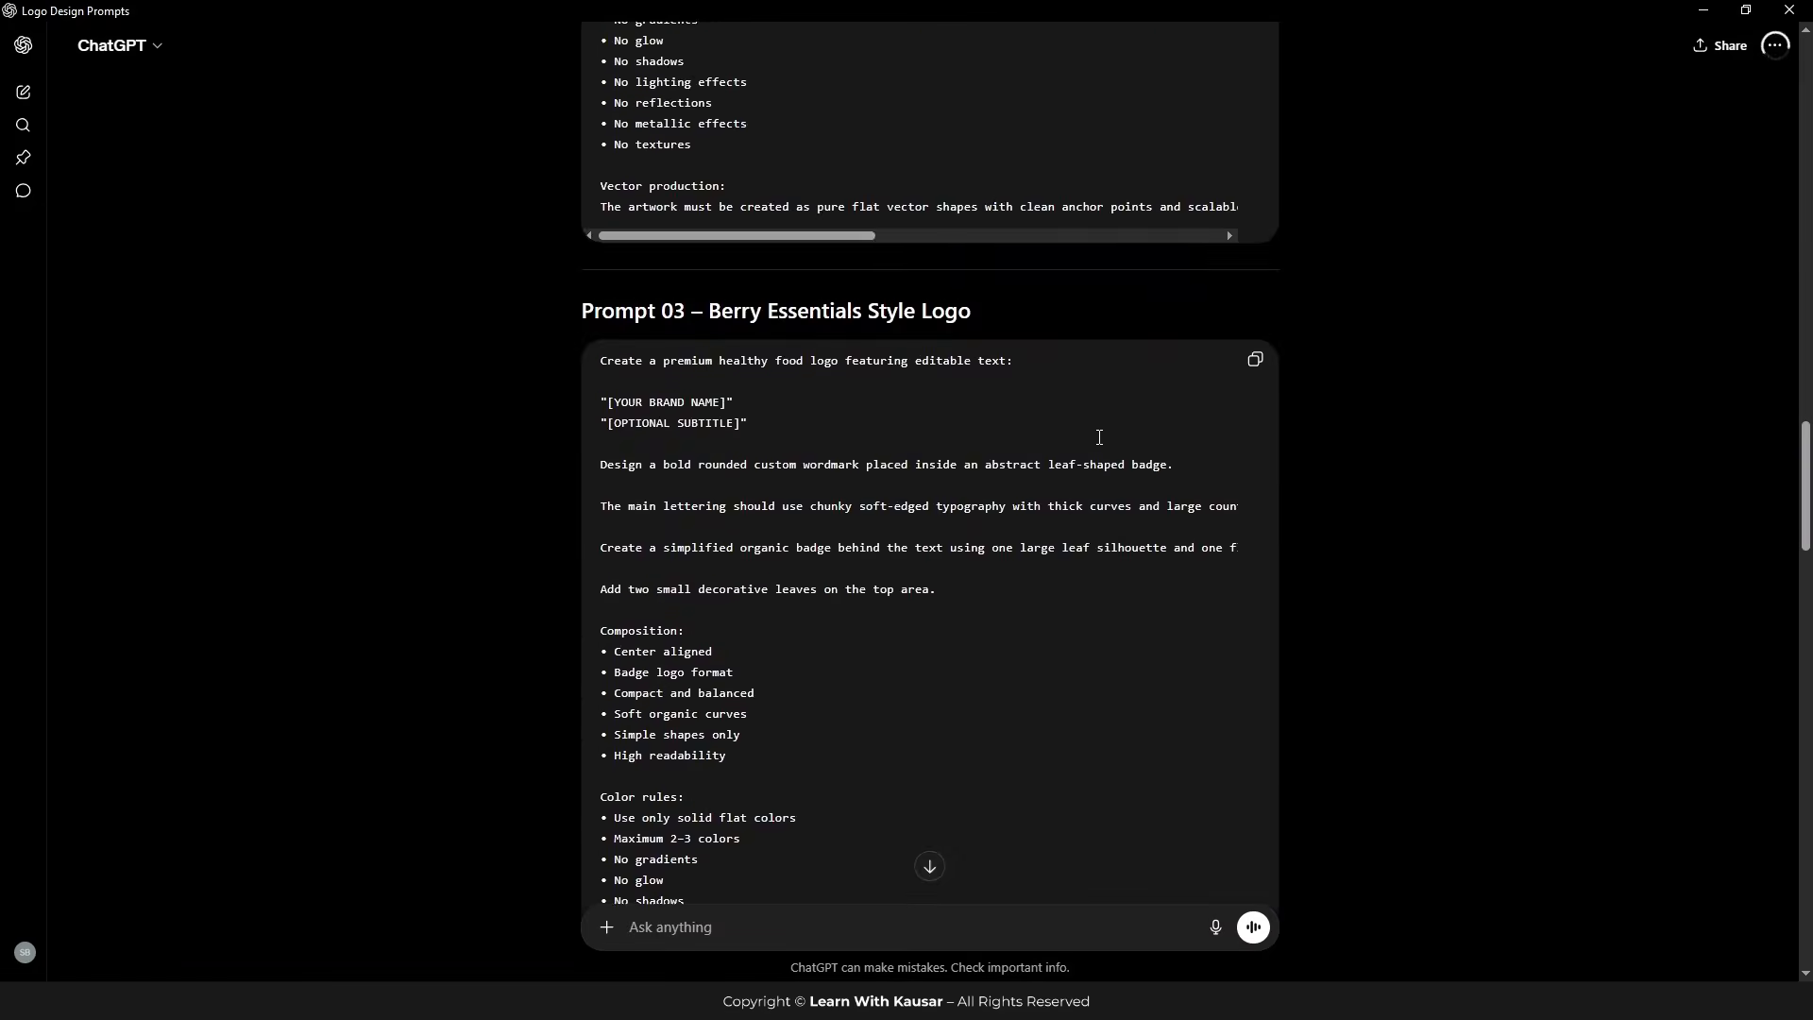
pyautogui.scroll(12, 1039, 446)
pyautogui.scroll(-6, 1048, 453)
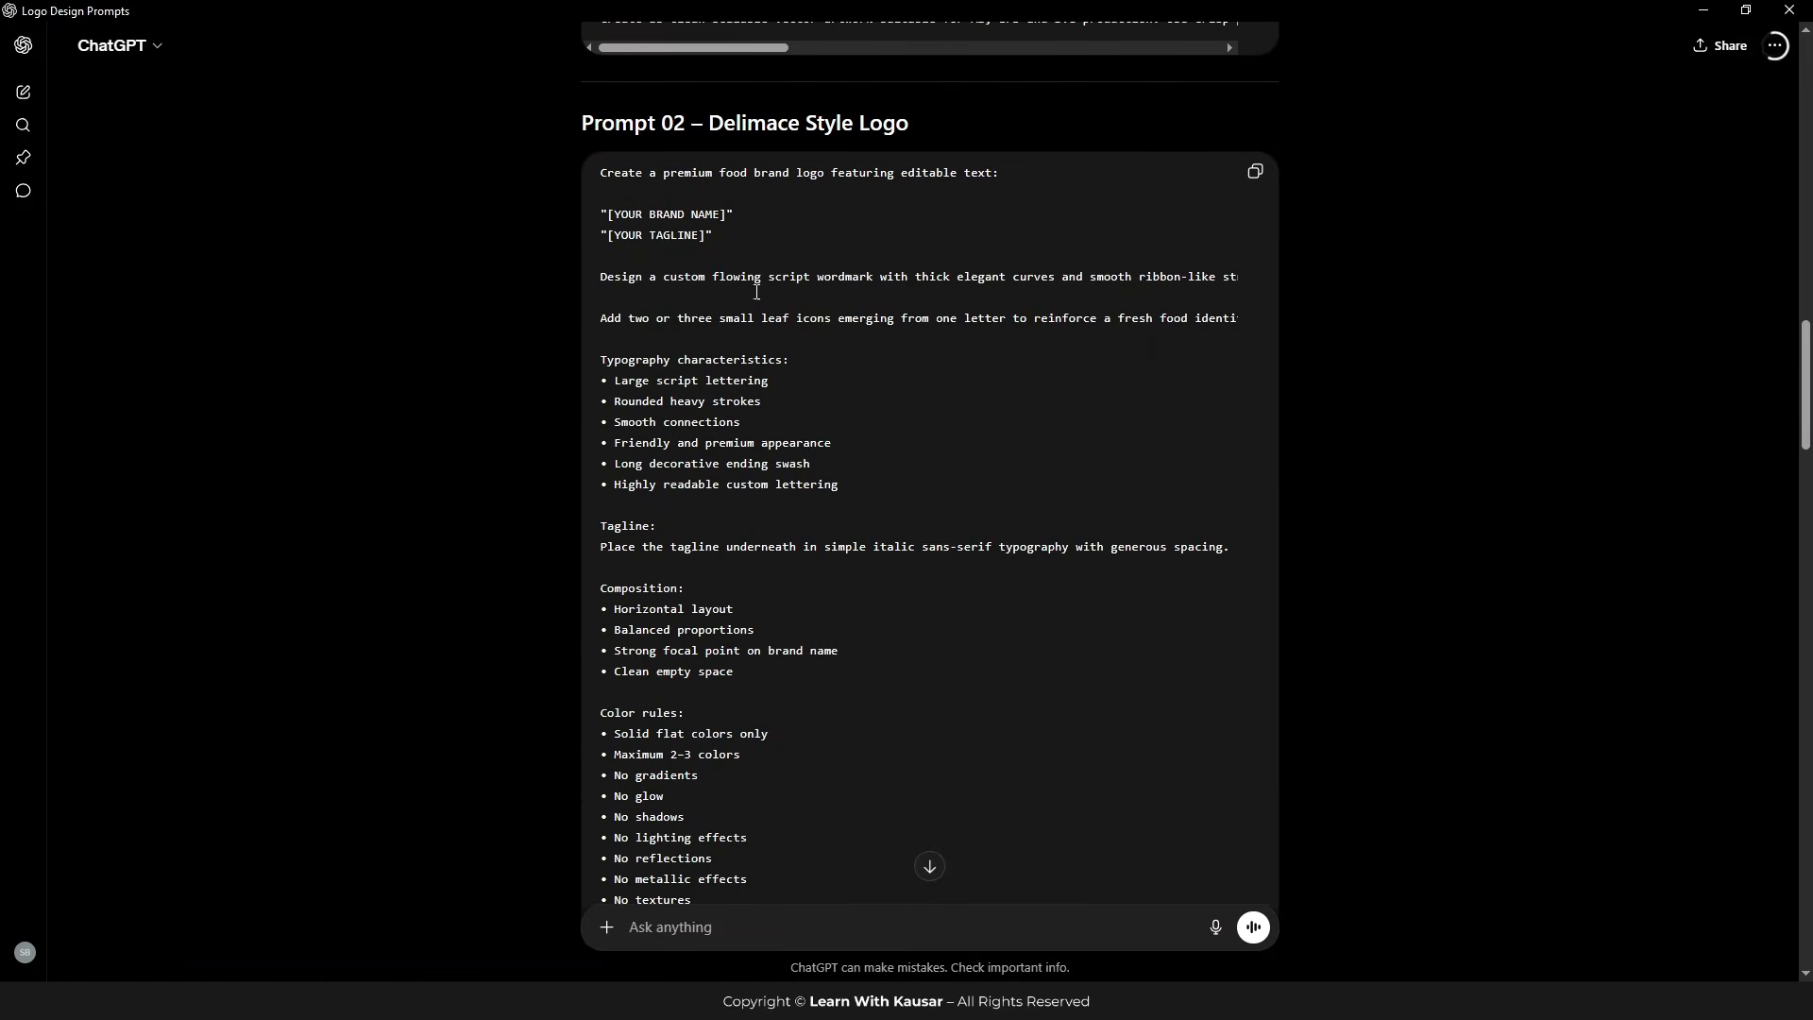
pyautogui.click(1255, 171)
pyautogui.click(747, 920)
pyautogui.hotkey('ctrl', 'v')
pyautogui.scroll(4, 670, 692)
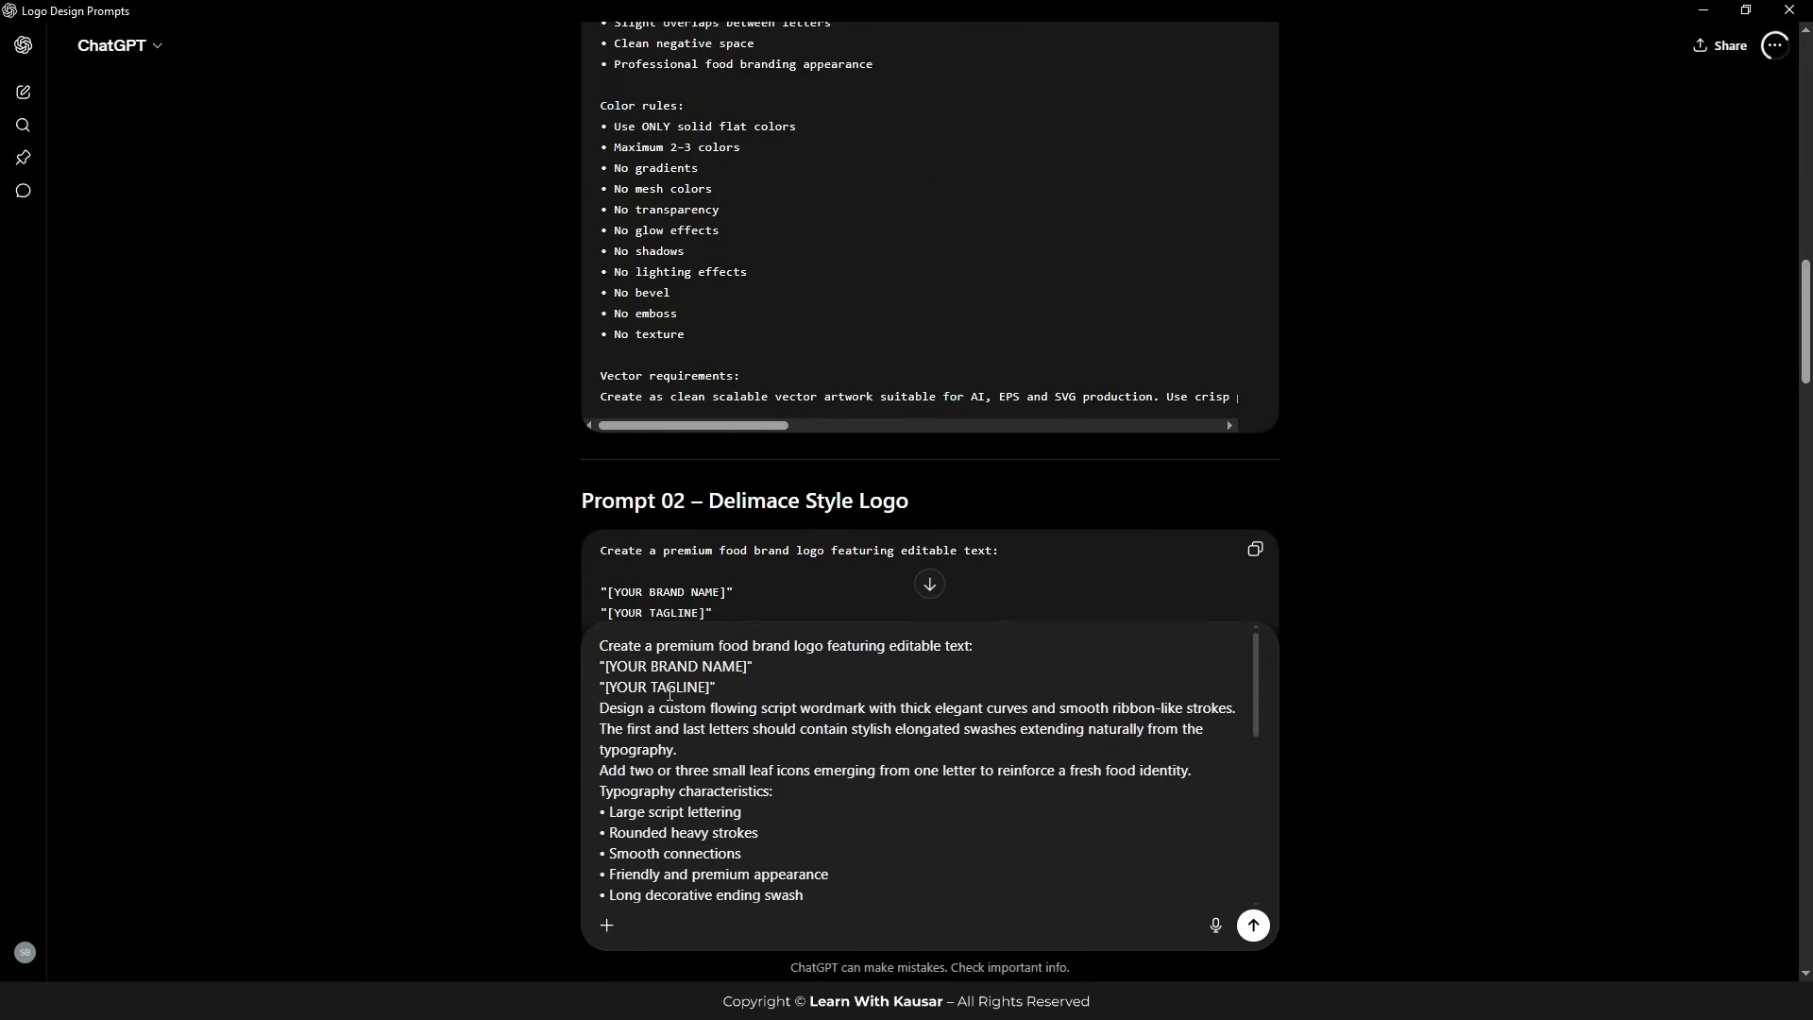
pyautogui.scroll(-1, 671, 692)
pyautogui.scroll(1, 670, 692)
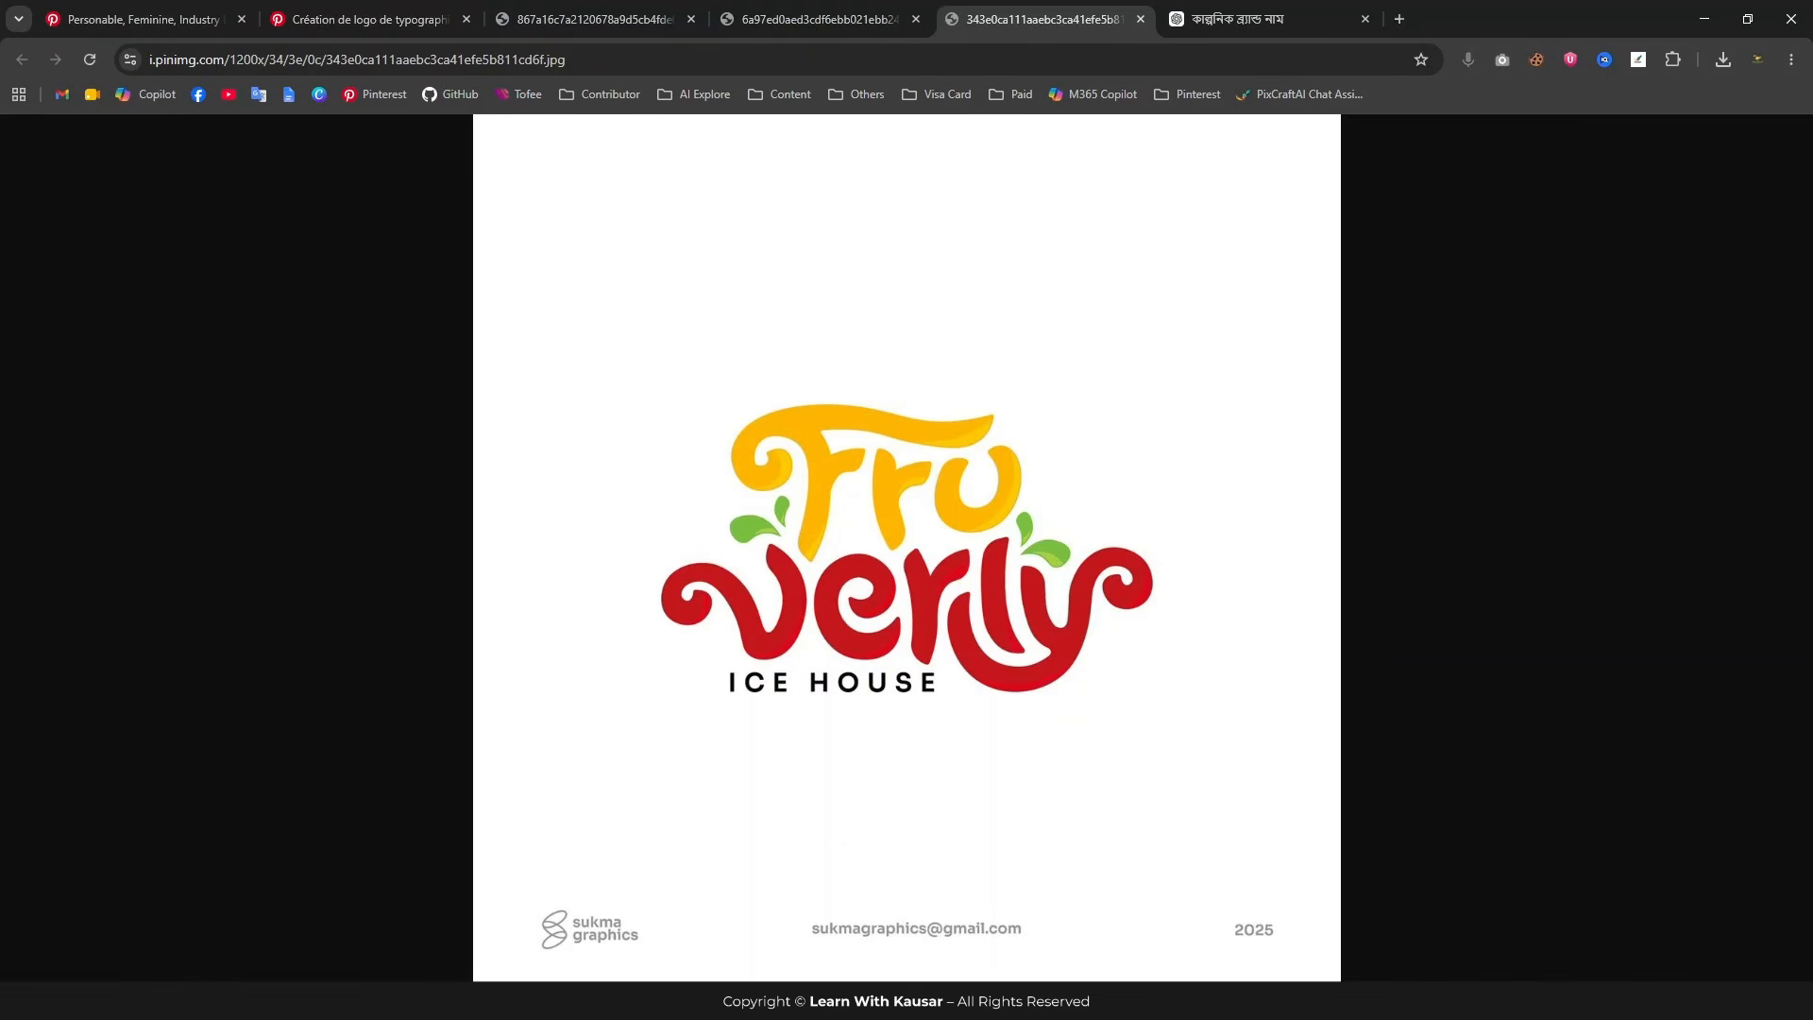
# Step: Check the Delimace reference logo in Chrome, copy the name Zyvora and replace the brand name placeholder with it in the ChatGPT desktop app
pyautogui.hotkey('ctrl', 'Tab')
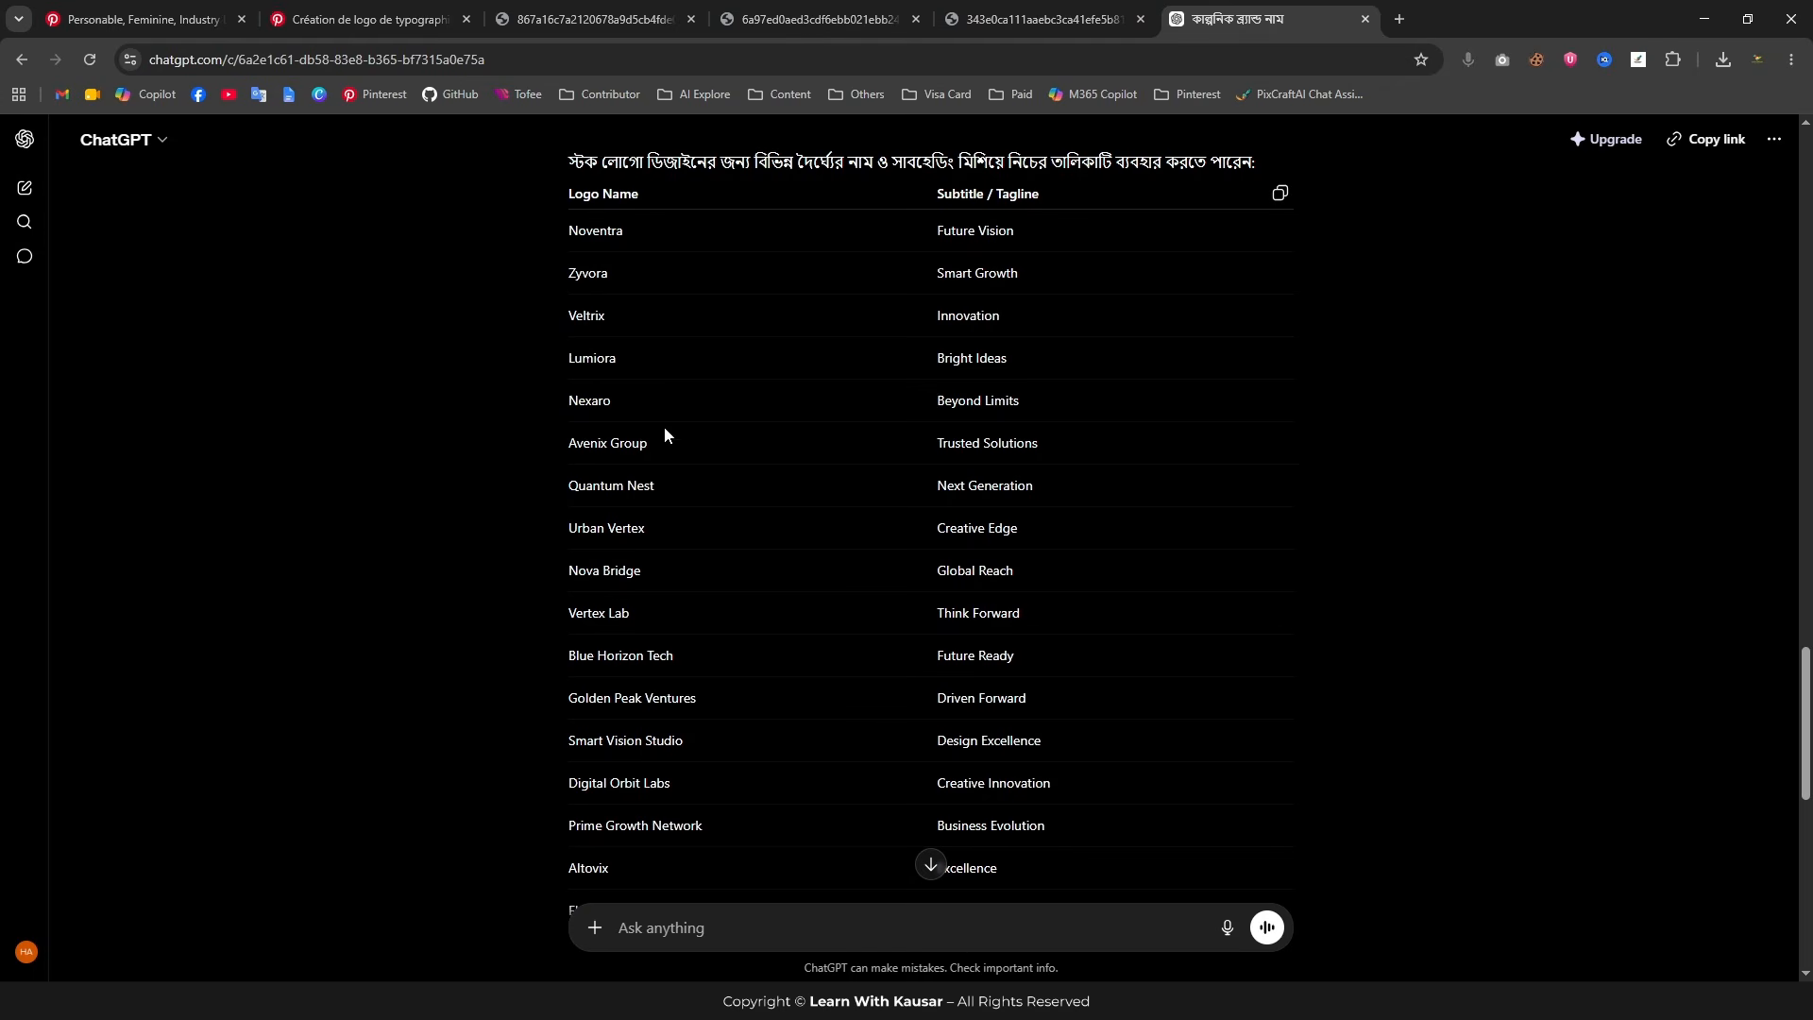
pyautogui.click(549, 9)
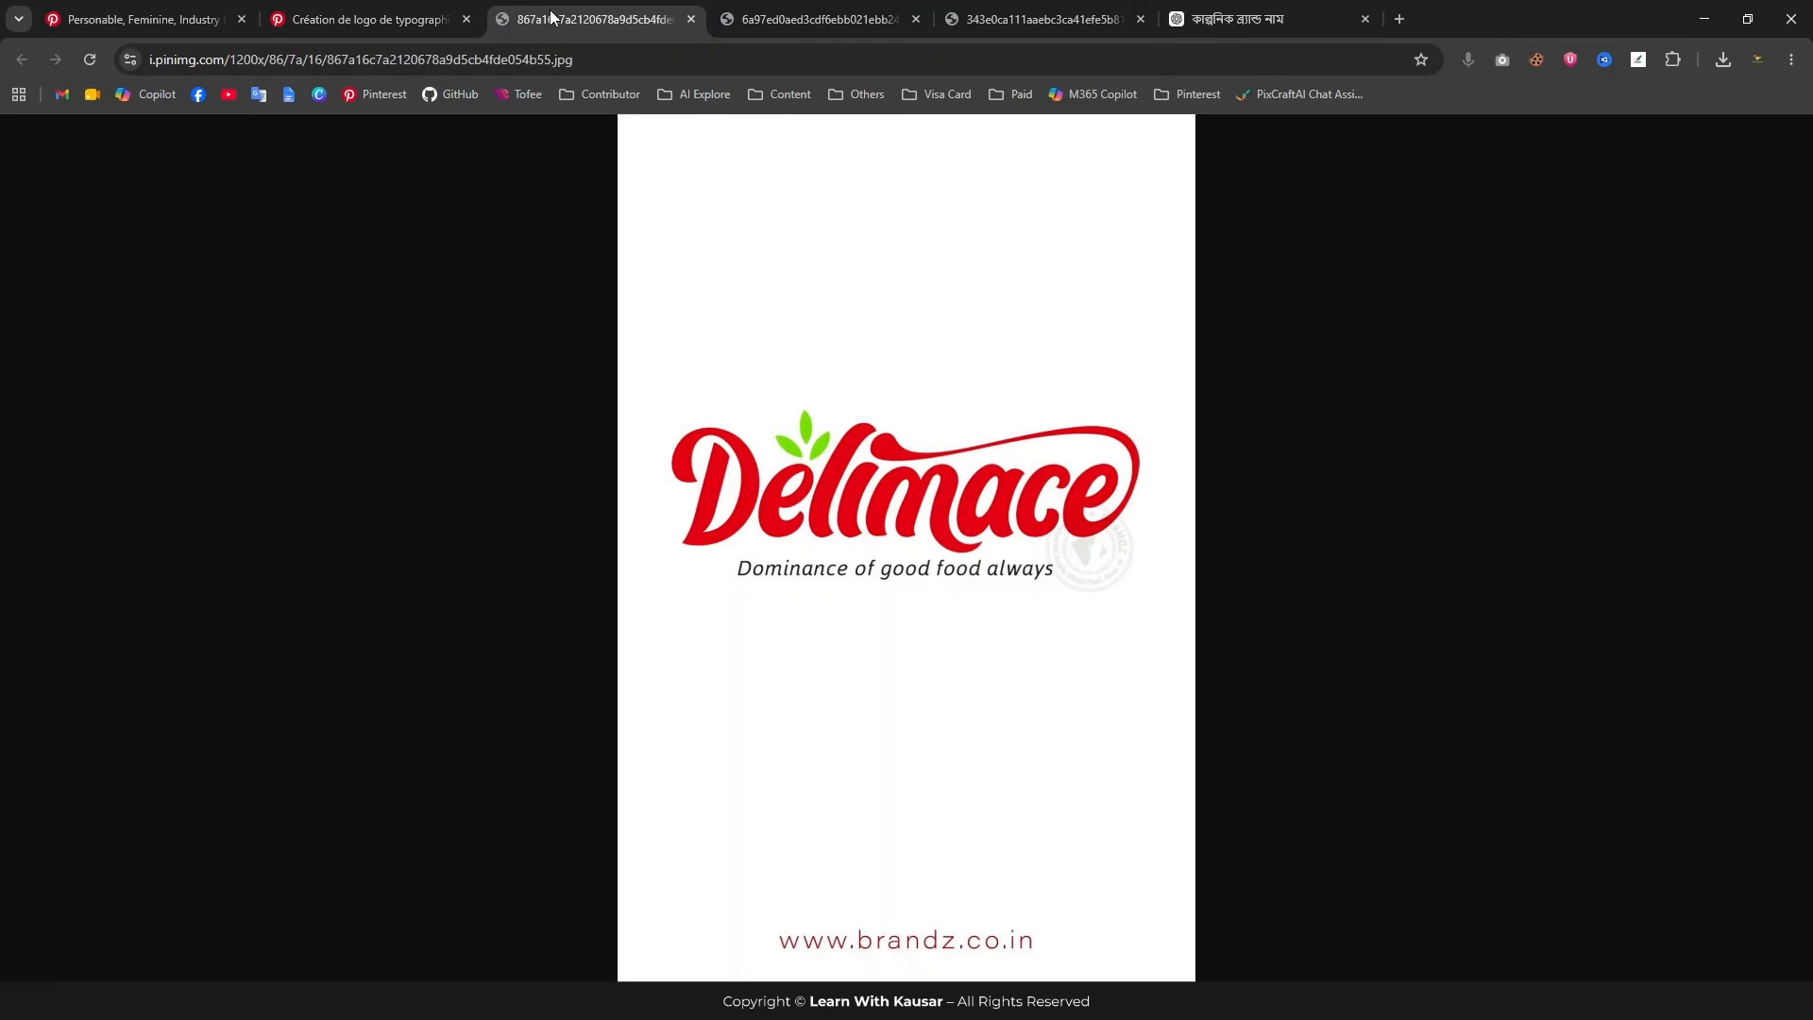
pyautogui.click(1233, 19)
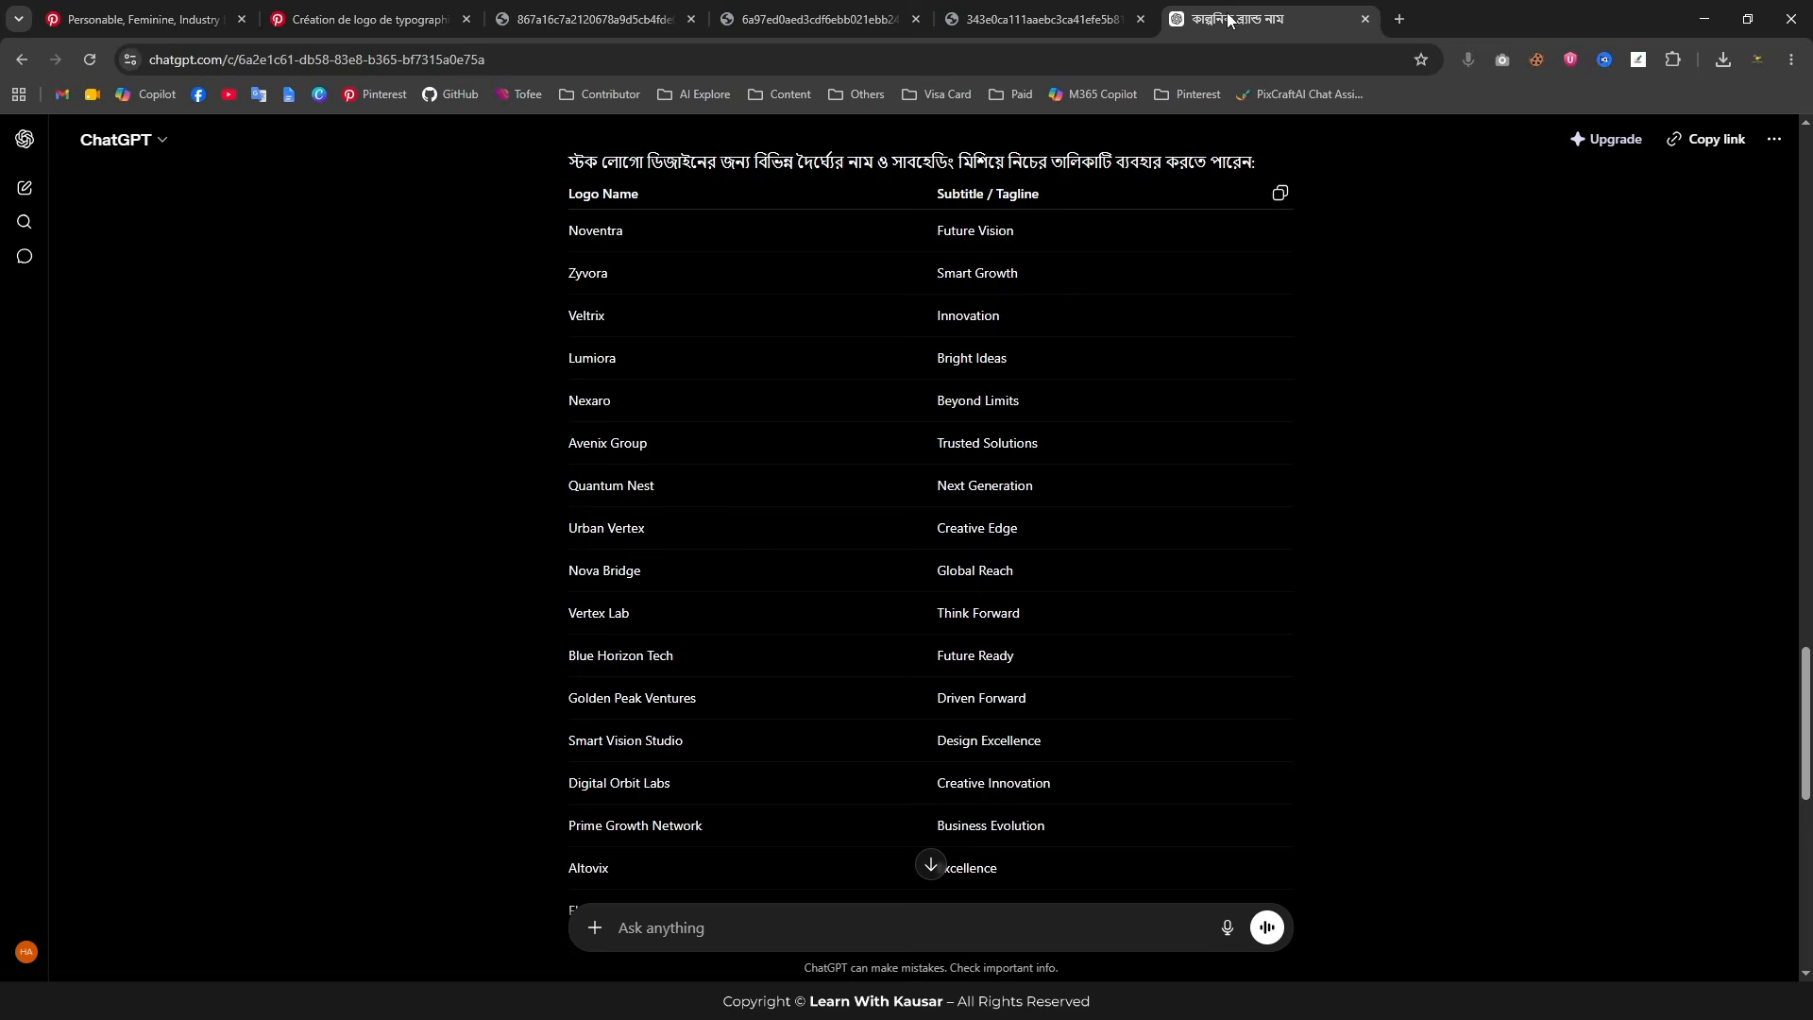
pyautogui.scroll(2, 694, 575)
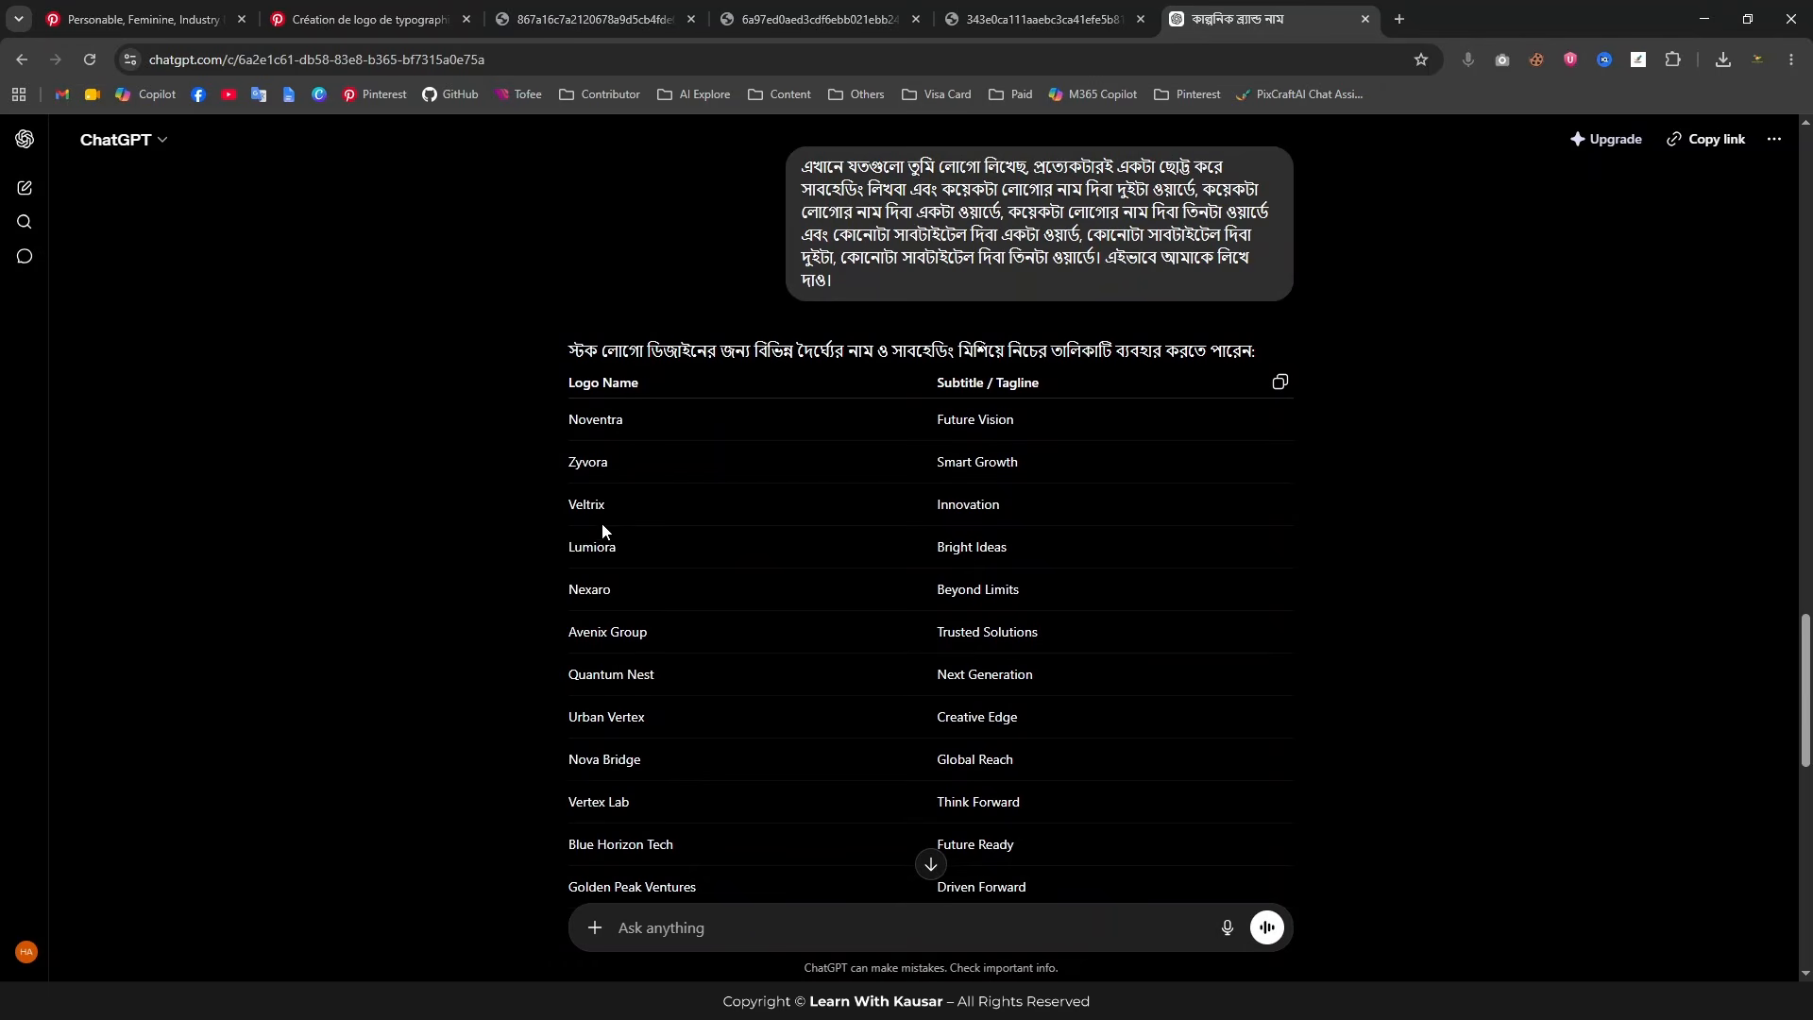
pyautogui.moveTo(614, 462); pyautogui.dragTo(566, 464)
pyautogui.click(598, 462)
pyautogui.doubleClick(586, 462)
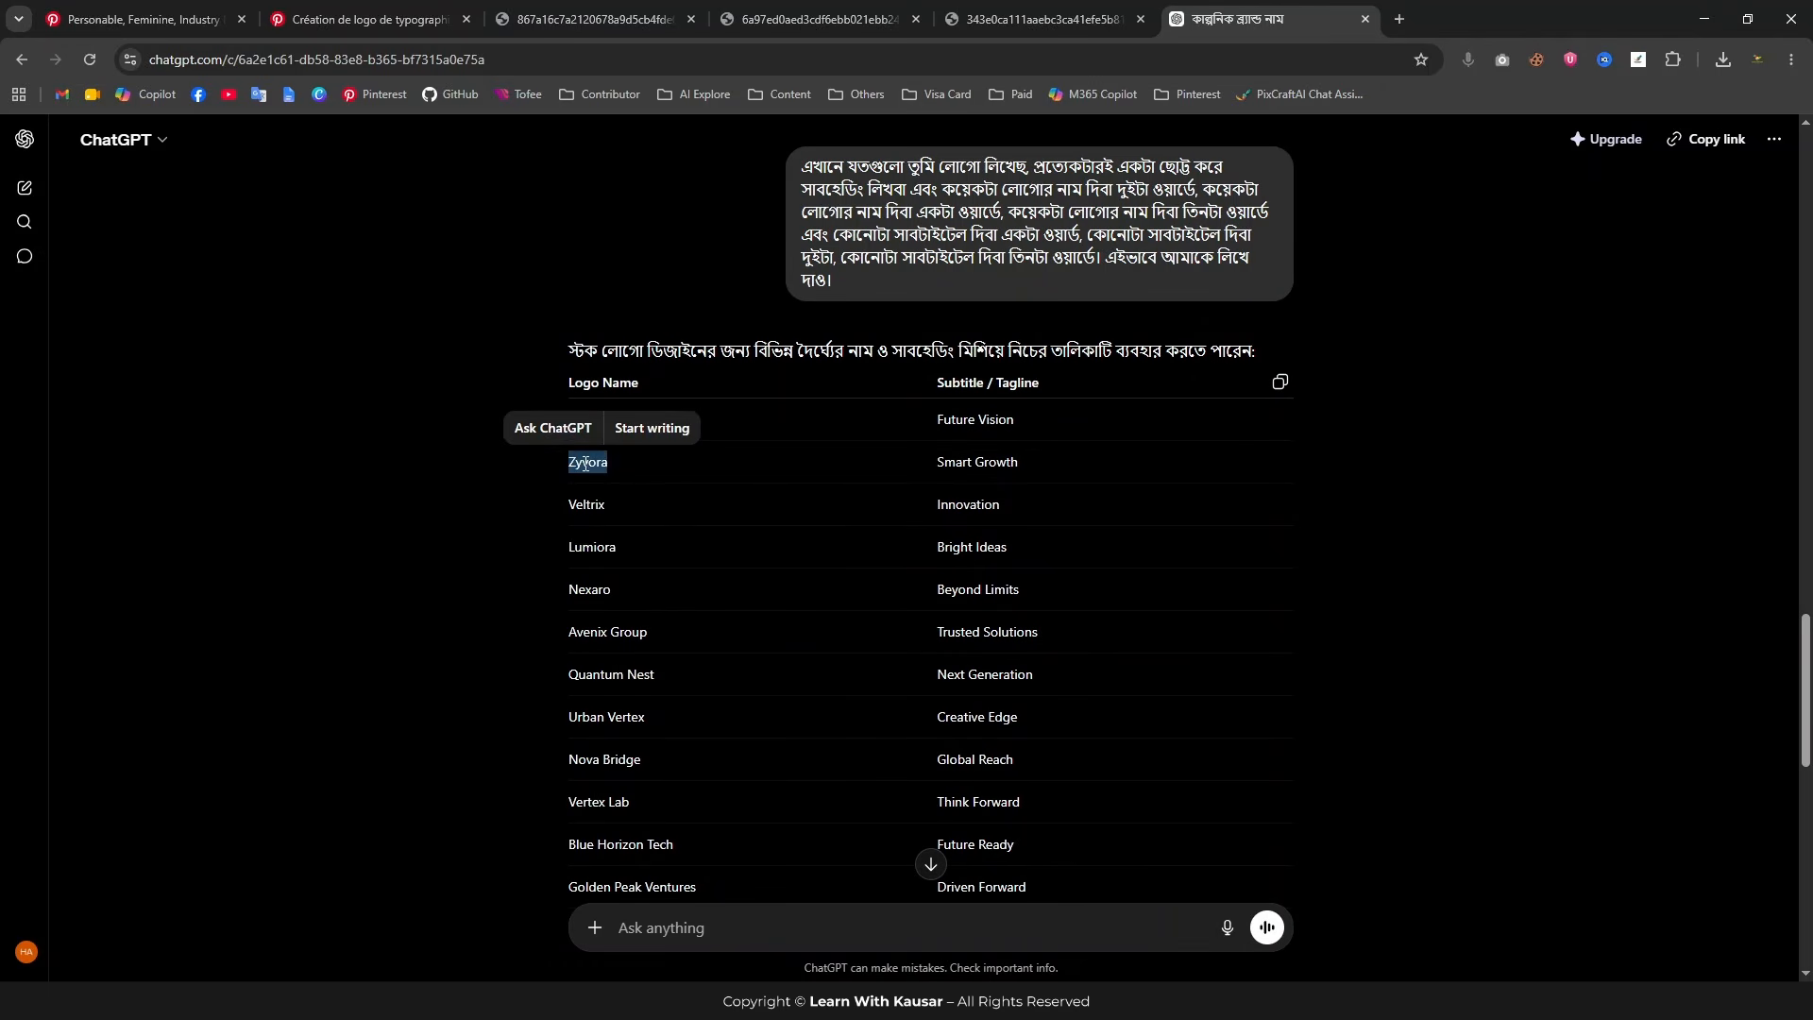
pyautogui.rightClick(584, 462)
pyautogui.click(628, 487)
pyautogui.click(950, 1001)
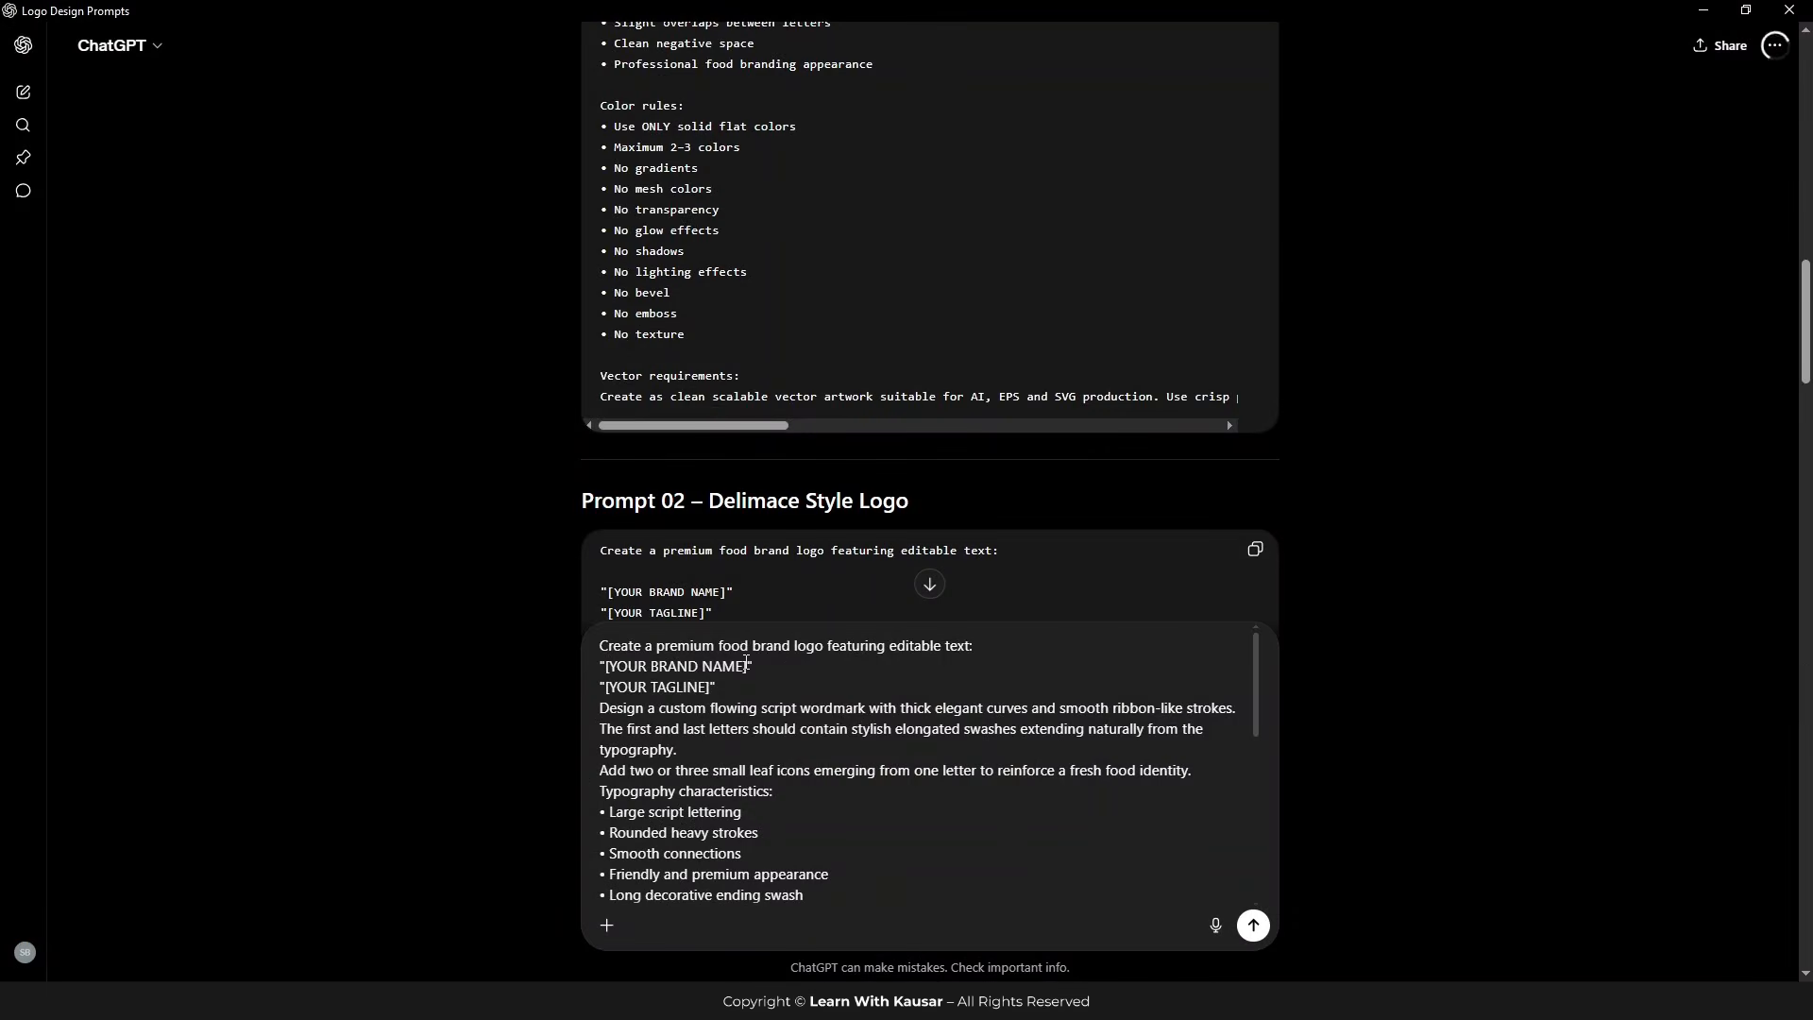
pyautogui.moveTo(745, 666); pyautogui.dragTo(609, 666)
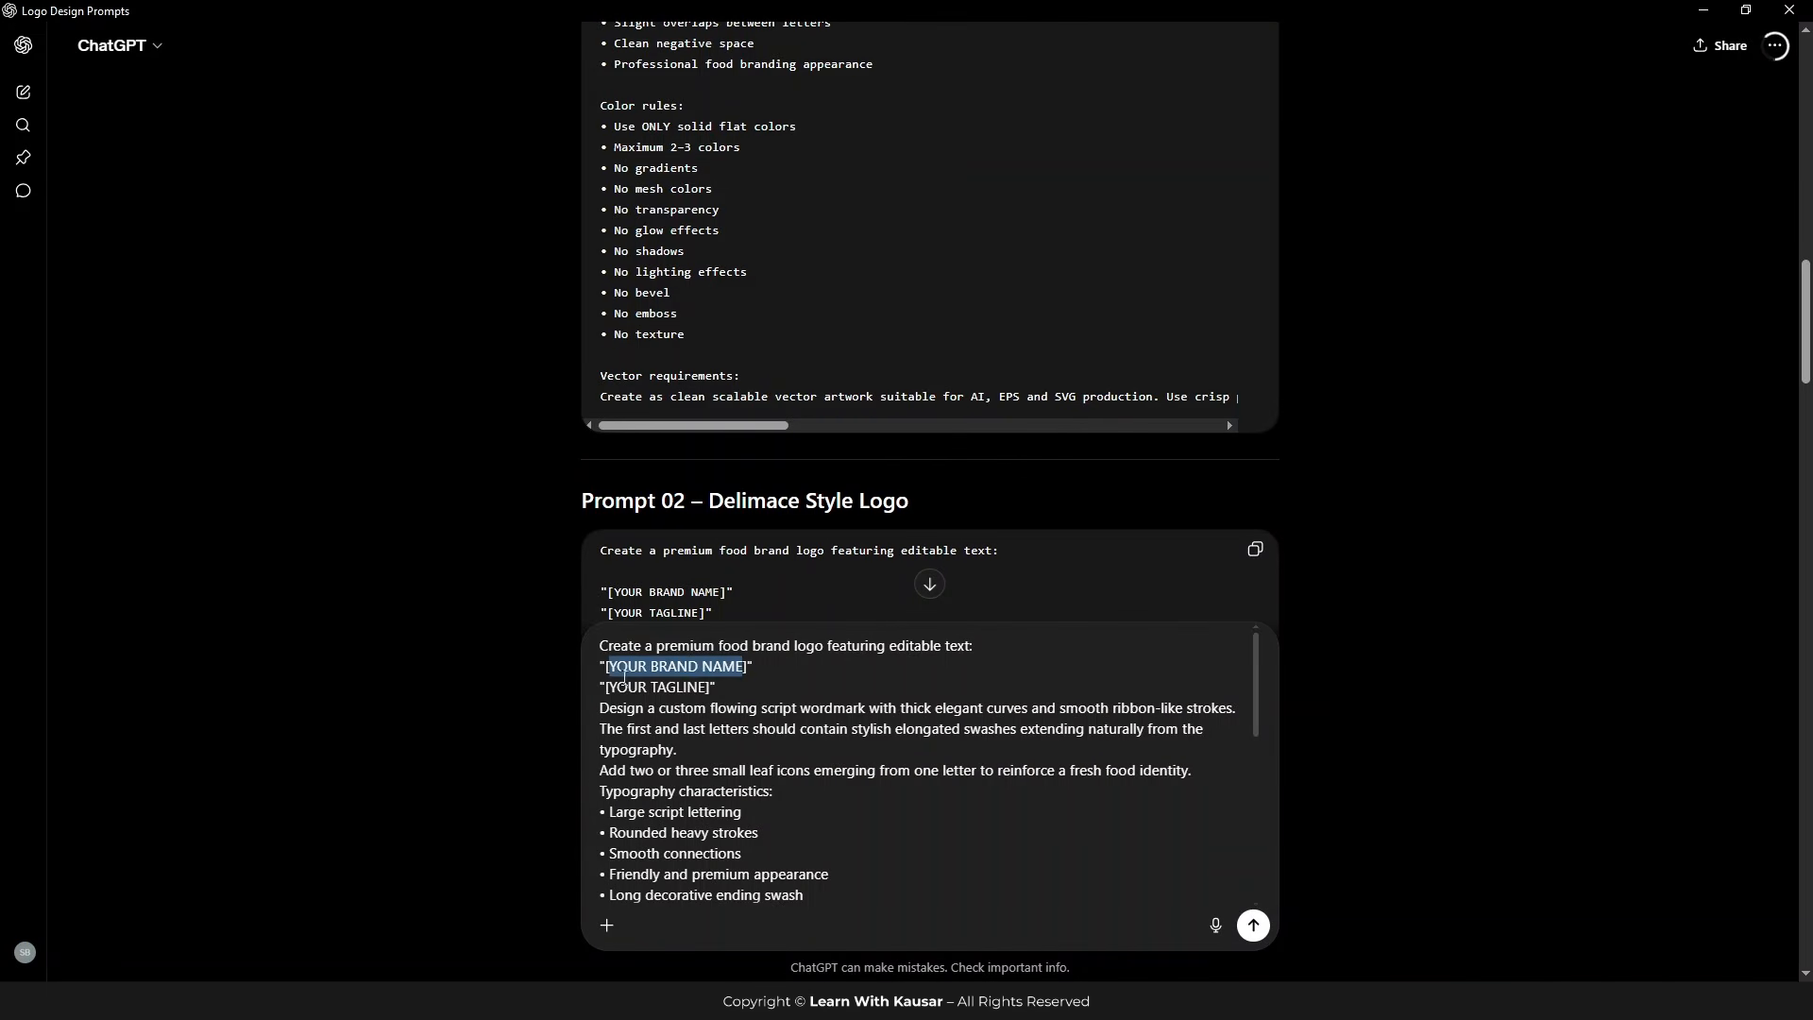
pyautogui.hotkey('ctrl', 'v')
# Step: Copy the subtitle Smart Growth from the name table in Chrome and replace the tagline placeholder in the desktop app's prompt with it
pyautogui.hotkey('alt', 'Tab')
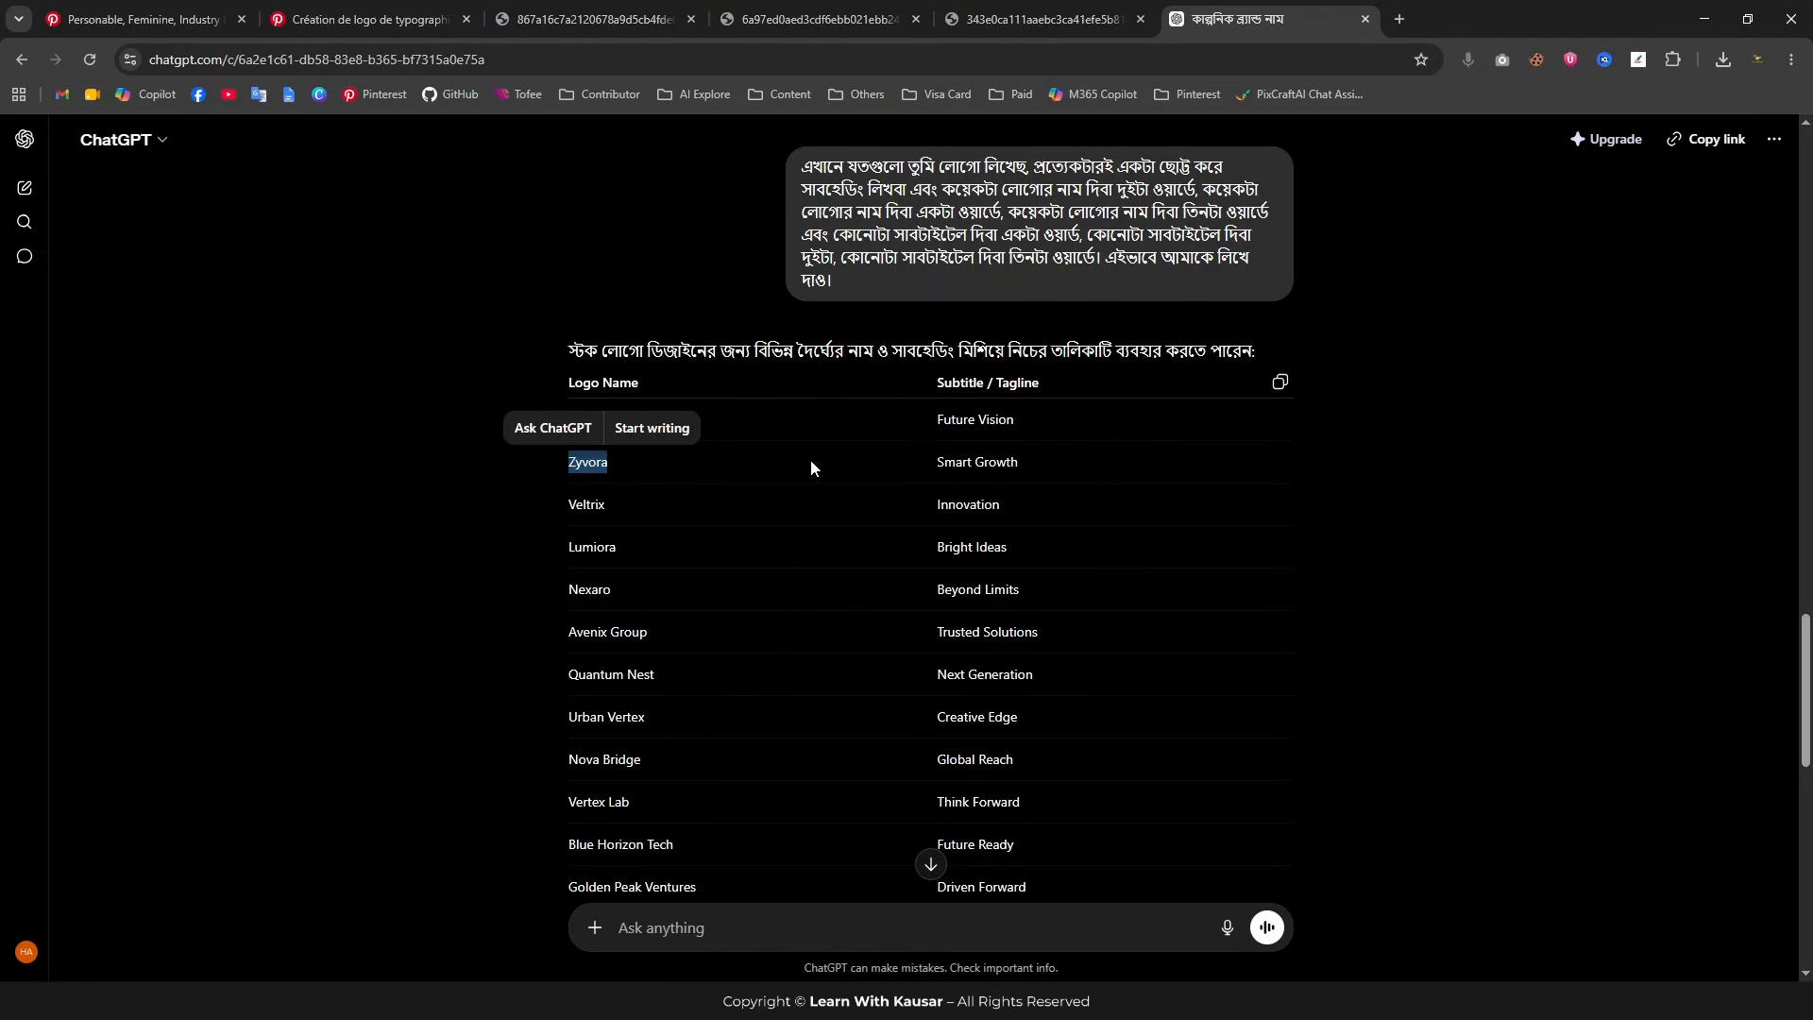
pyautogui.click(1017, 460)
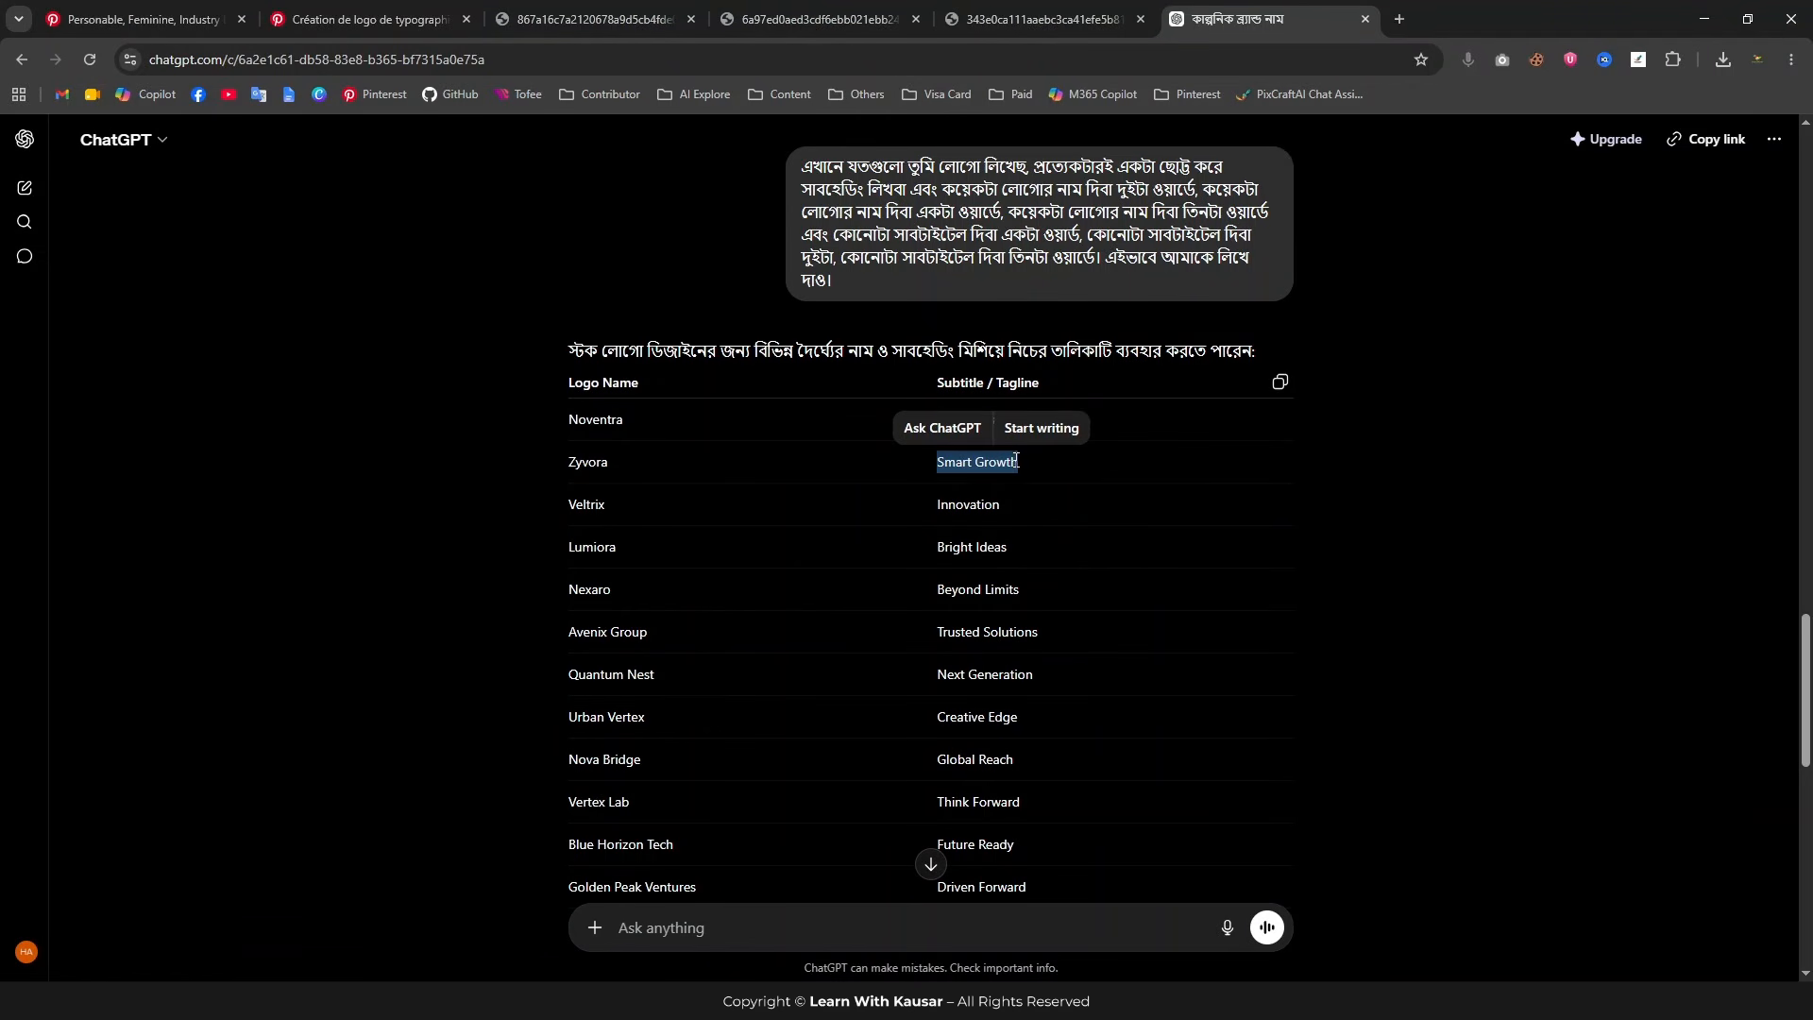
pyautogui.click(1028, 1001)
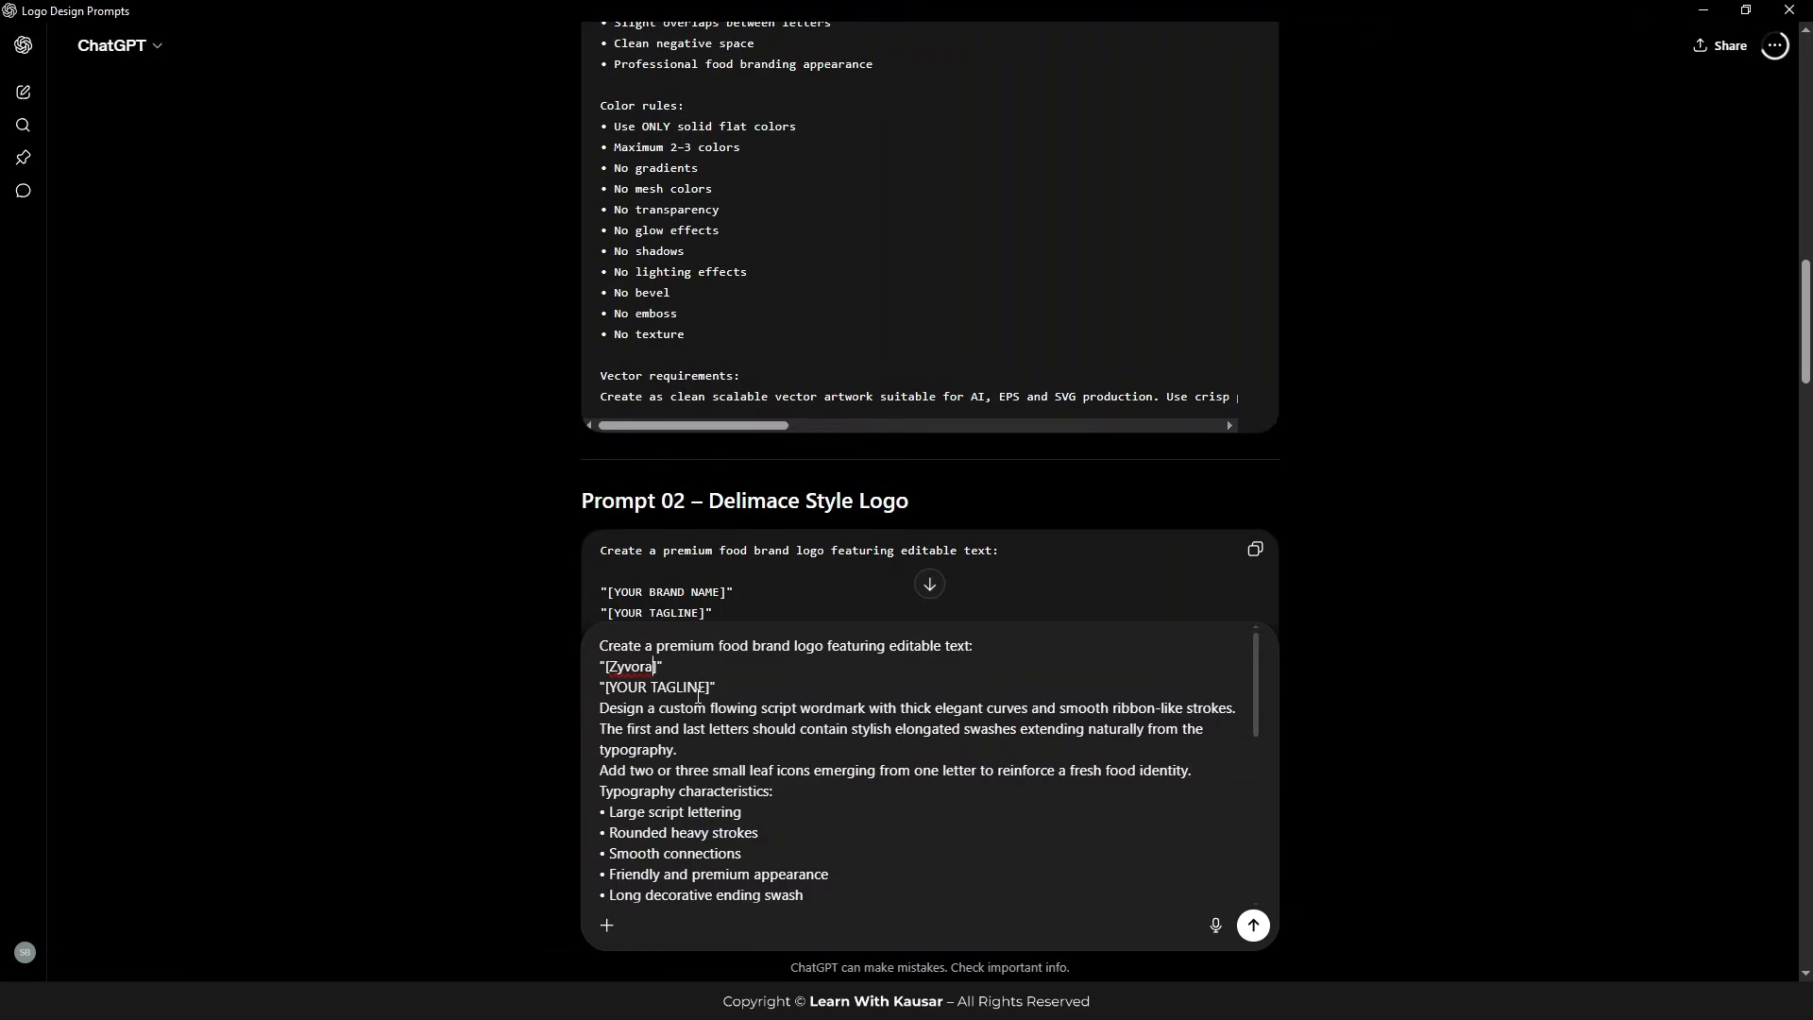
pyautogui.moveTo(708, 687); pyautogui.dragTo(612, 692)
pyautogui.hotkey('ctrl', 'v')
# Step: Submit the Zyvora prompt as a Create image request with the 1:1 aspect ratio
pyautogui.scroll(-3, 823, 676)
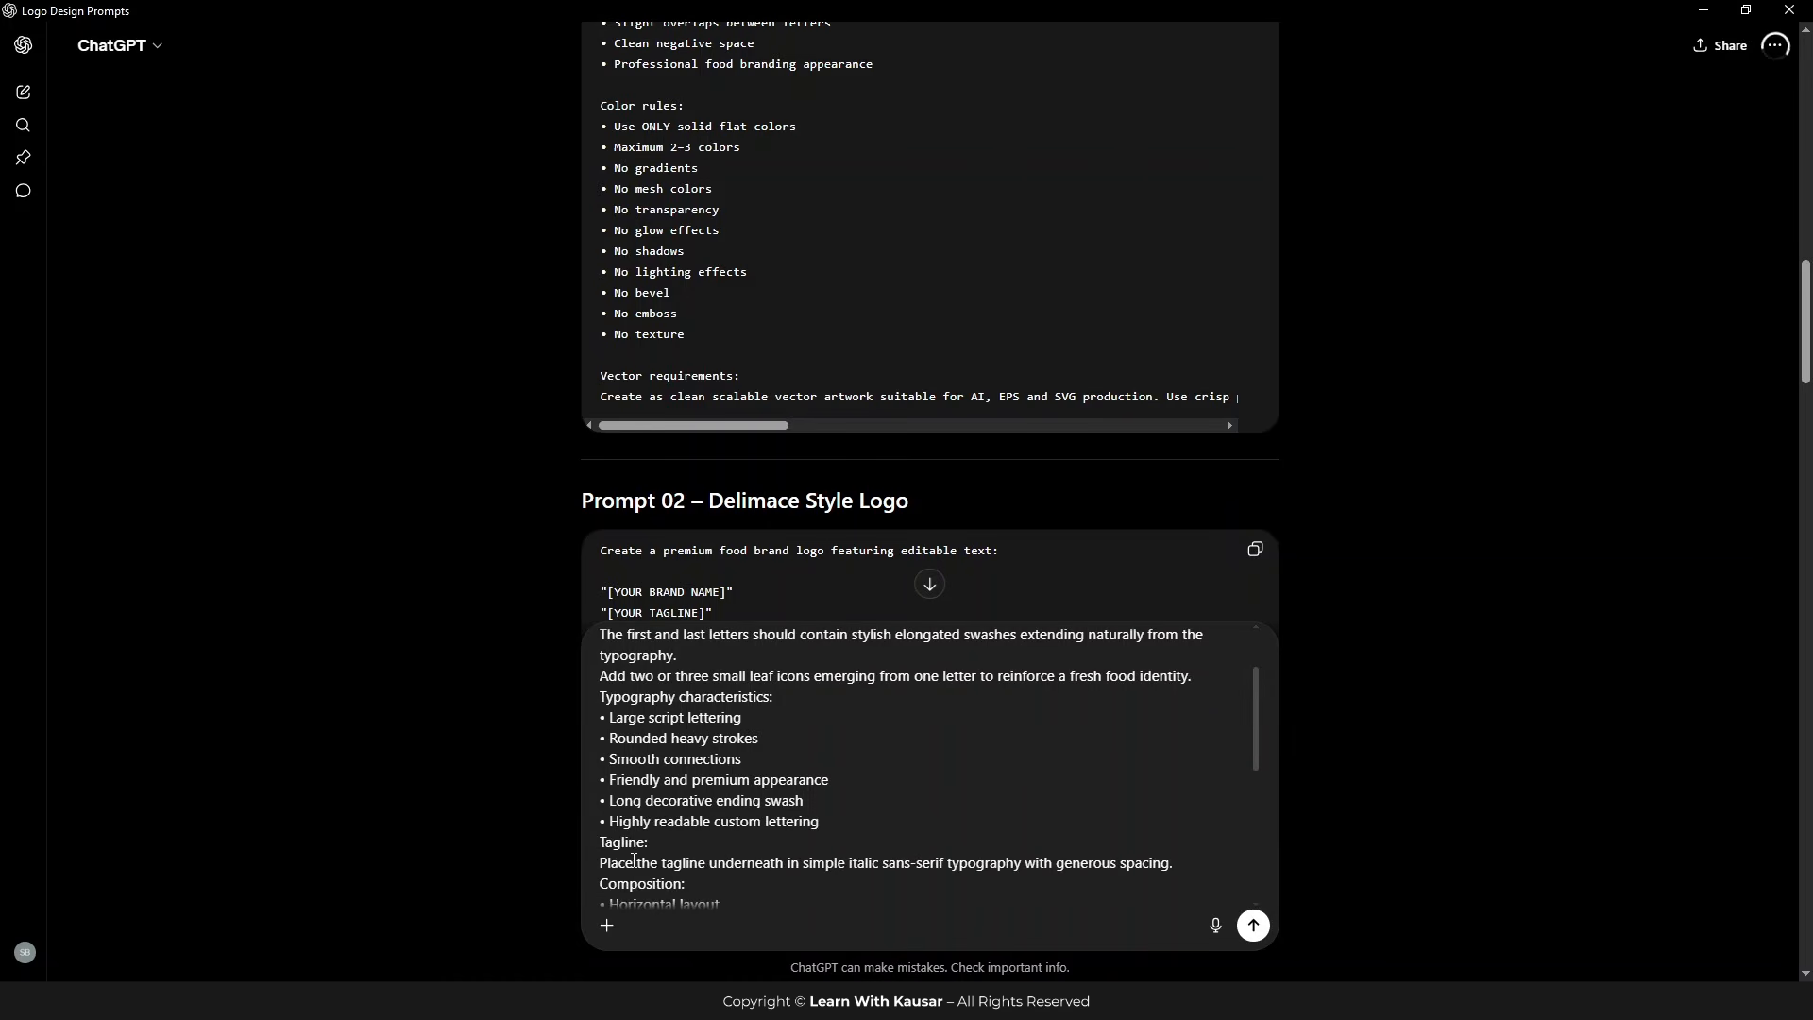
pyautogui.click(606, 925)
pyautogui.click(658, 757)
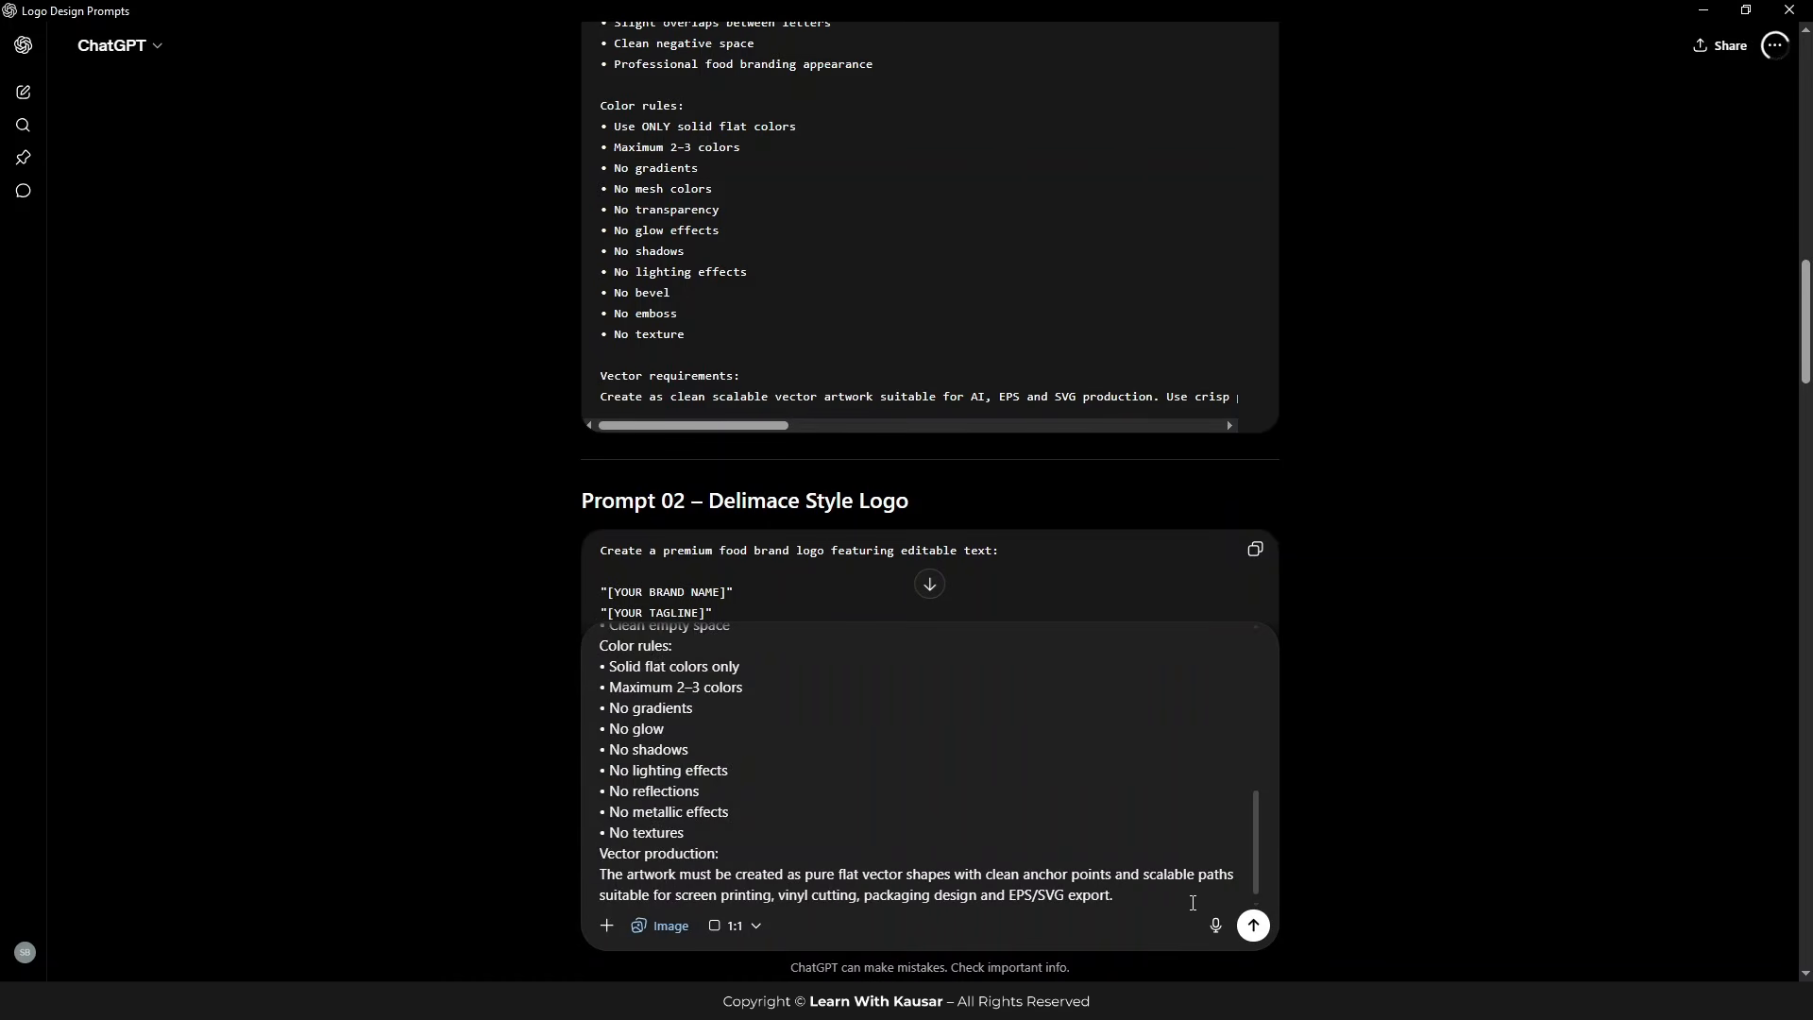
pyautogui.click(1254, 926)
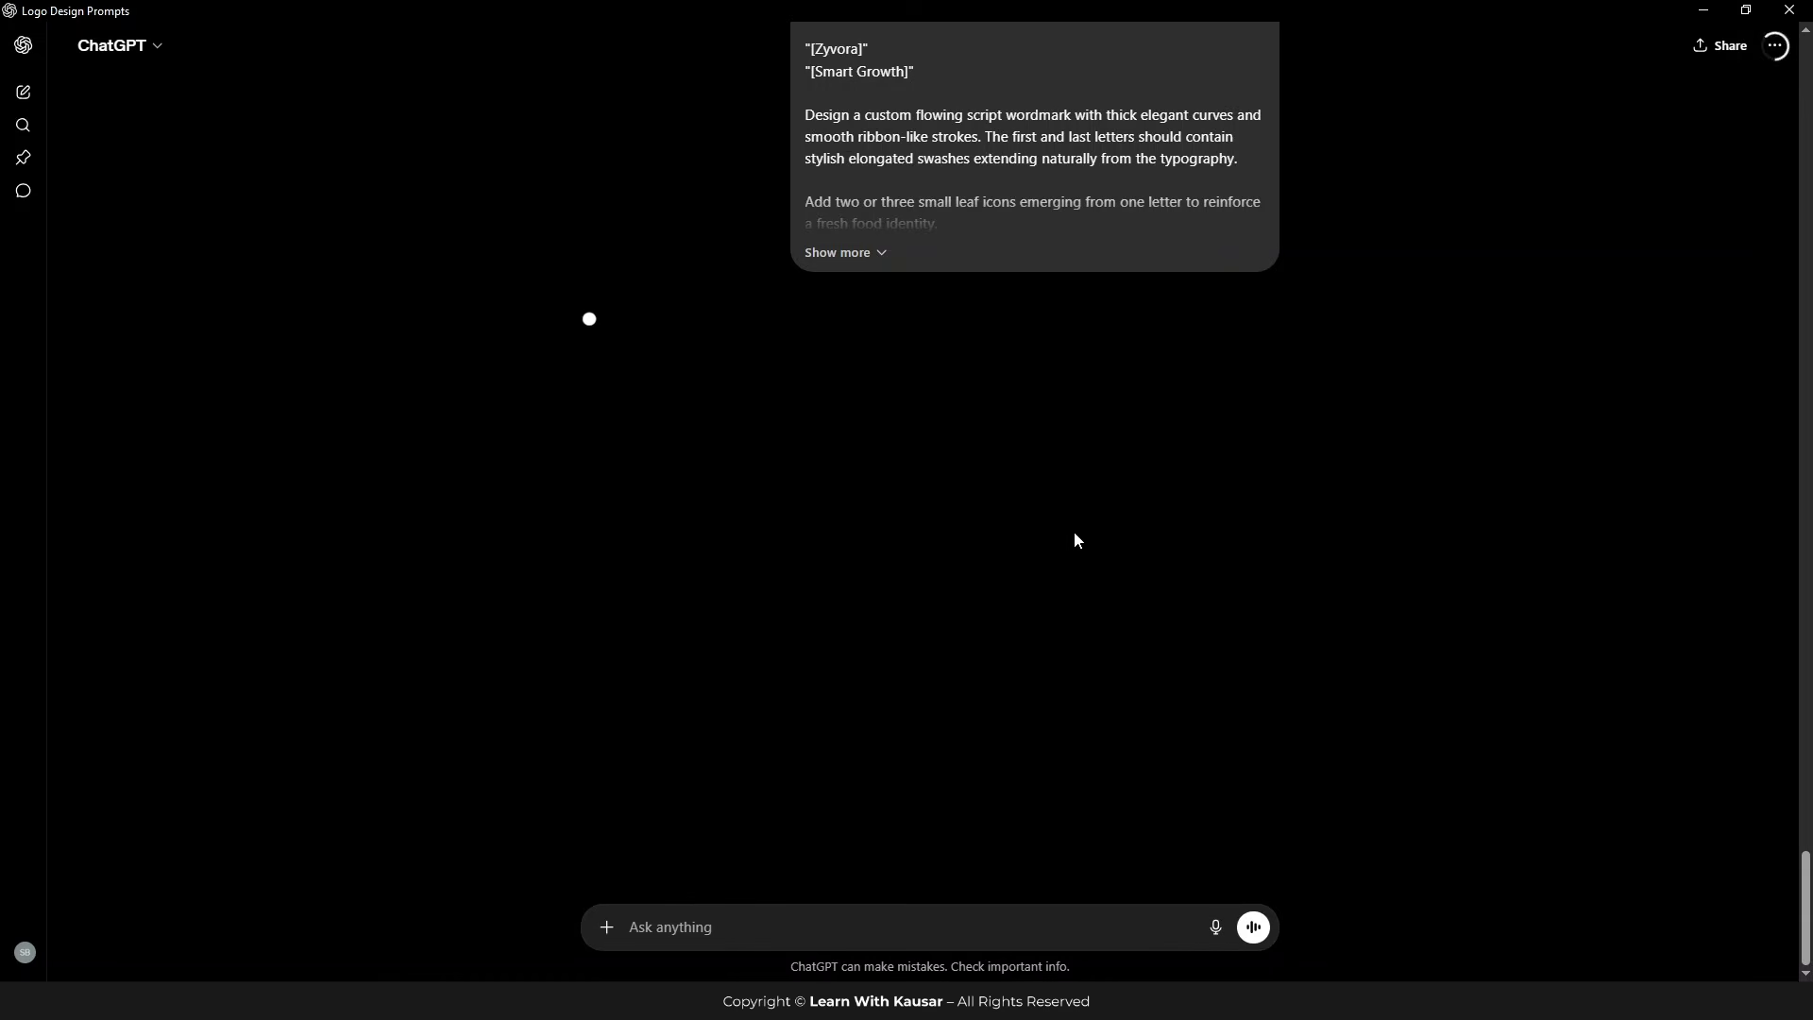
# Step: Copy the Prompt 03 Berry Essentials style logo prompt and paste it into the message box
pyautogui.scroll(15, 1073, 540)
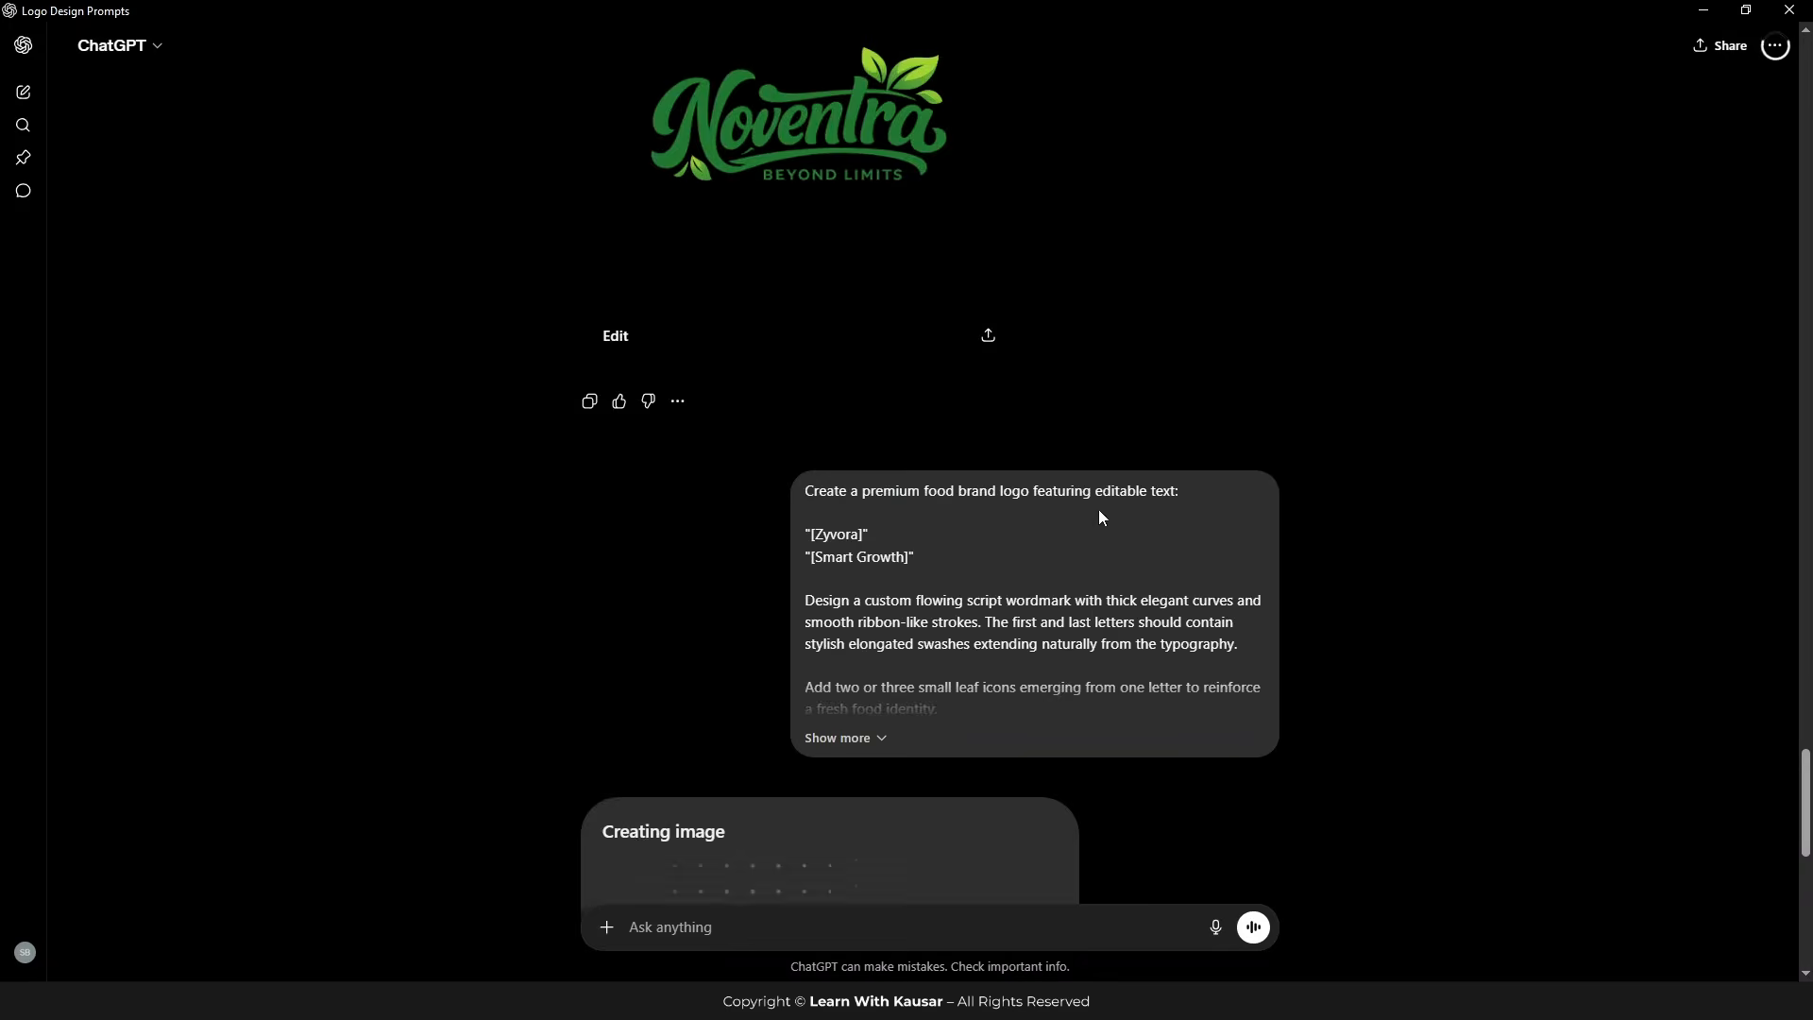
pyautogui.scroll(10, 1115, 506)
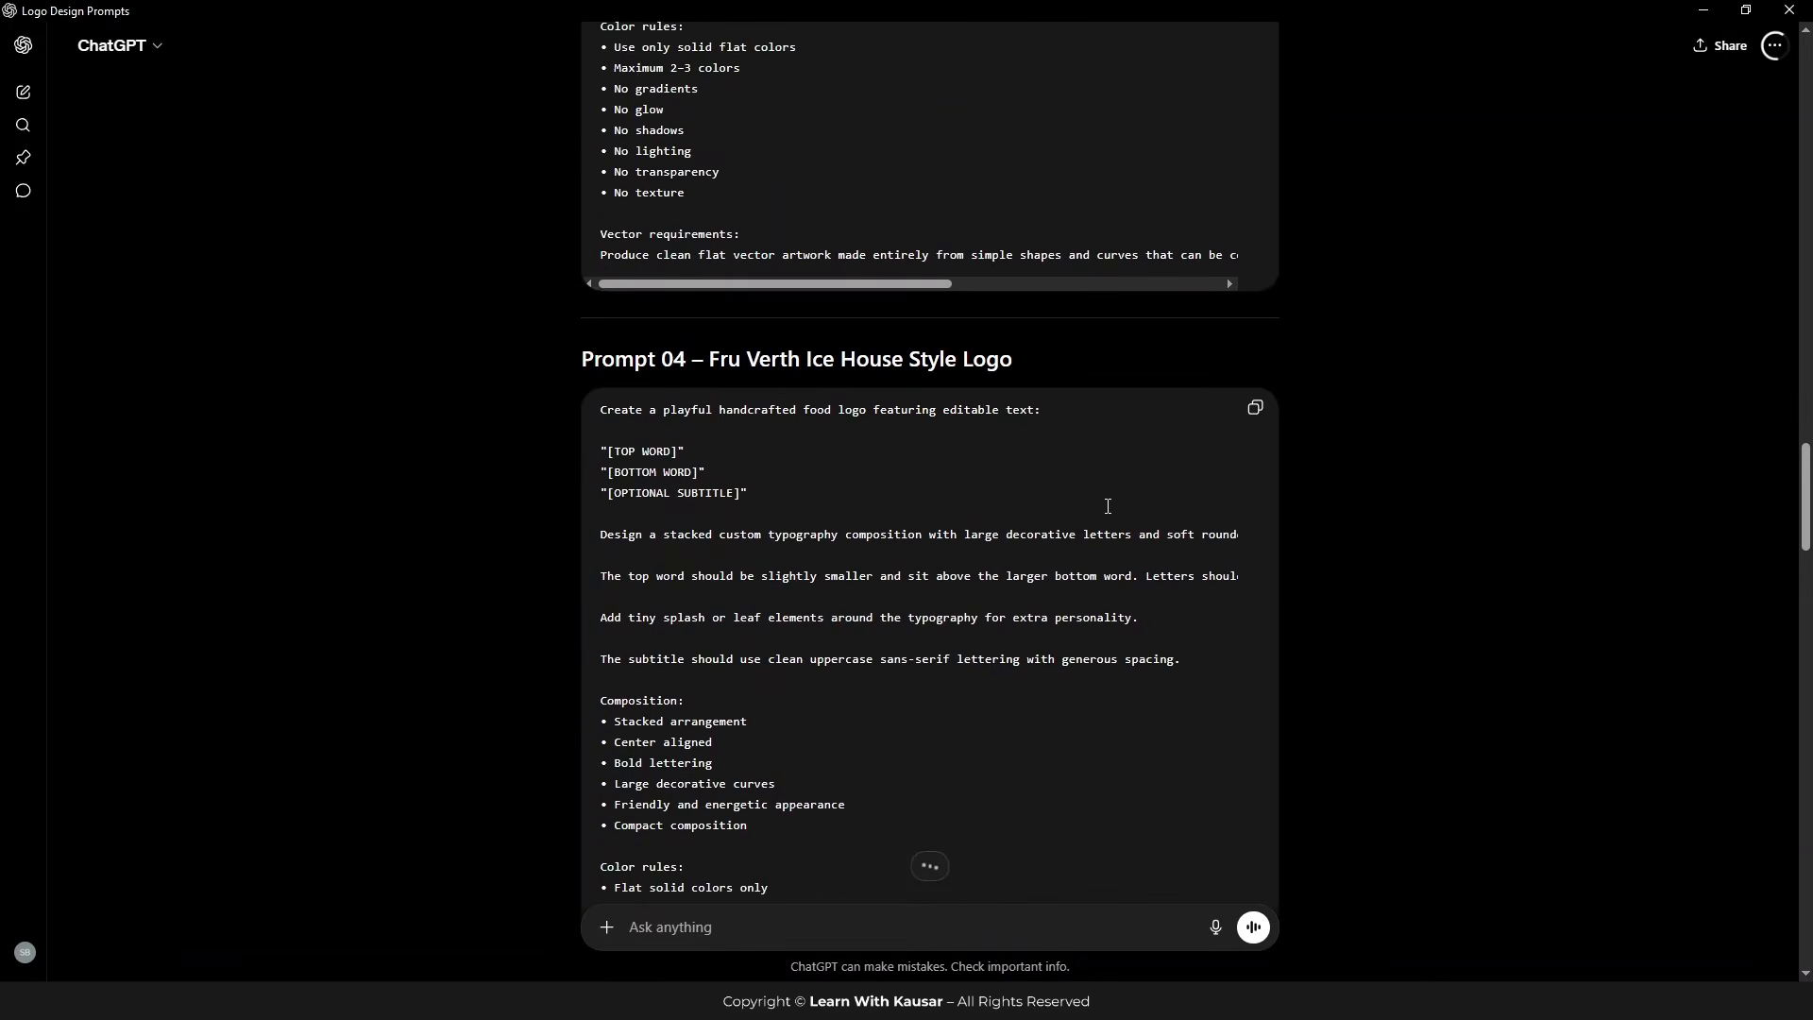
pyautogui.click(1256, 346)
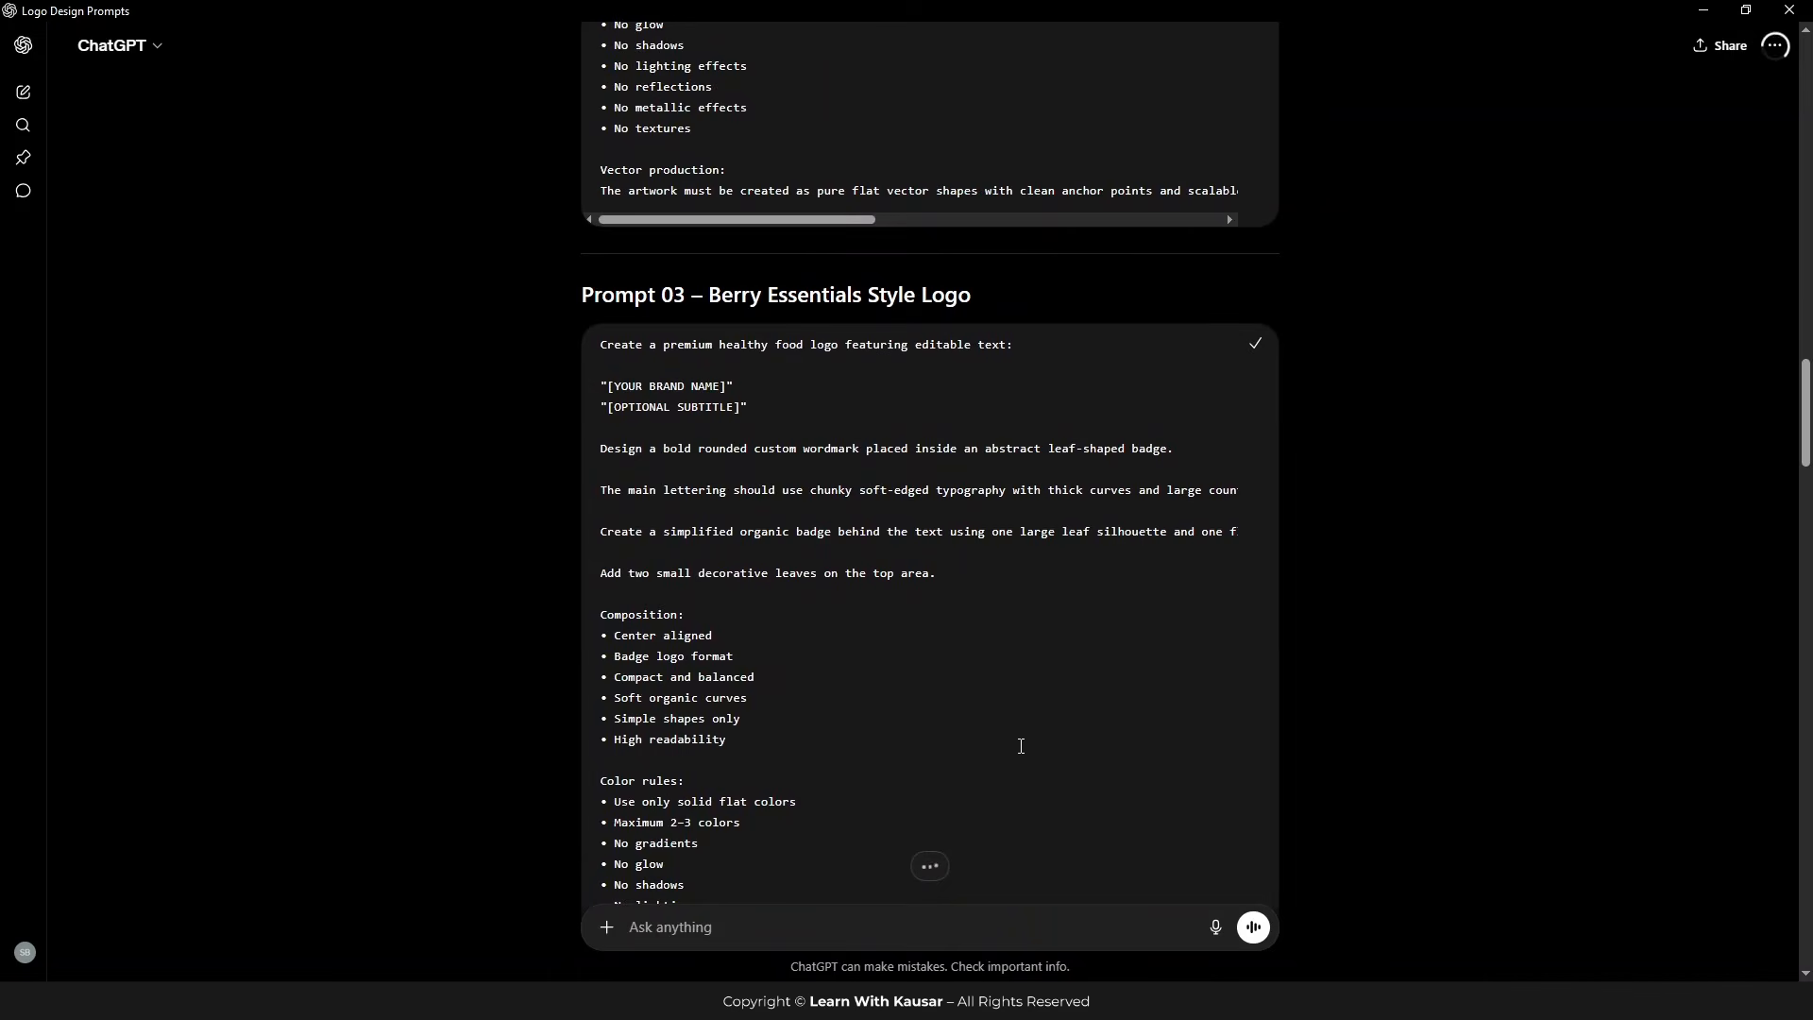
pyautogui.scroll(3, 905, 827)
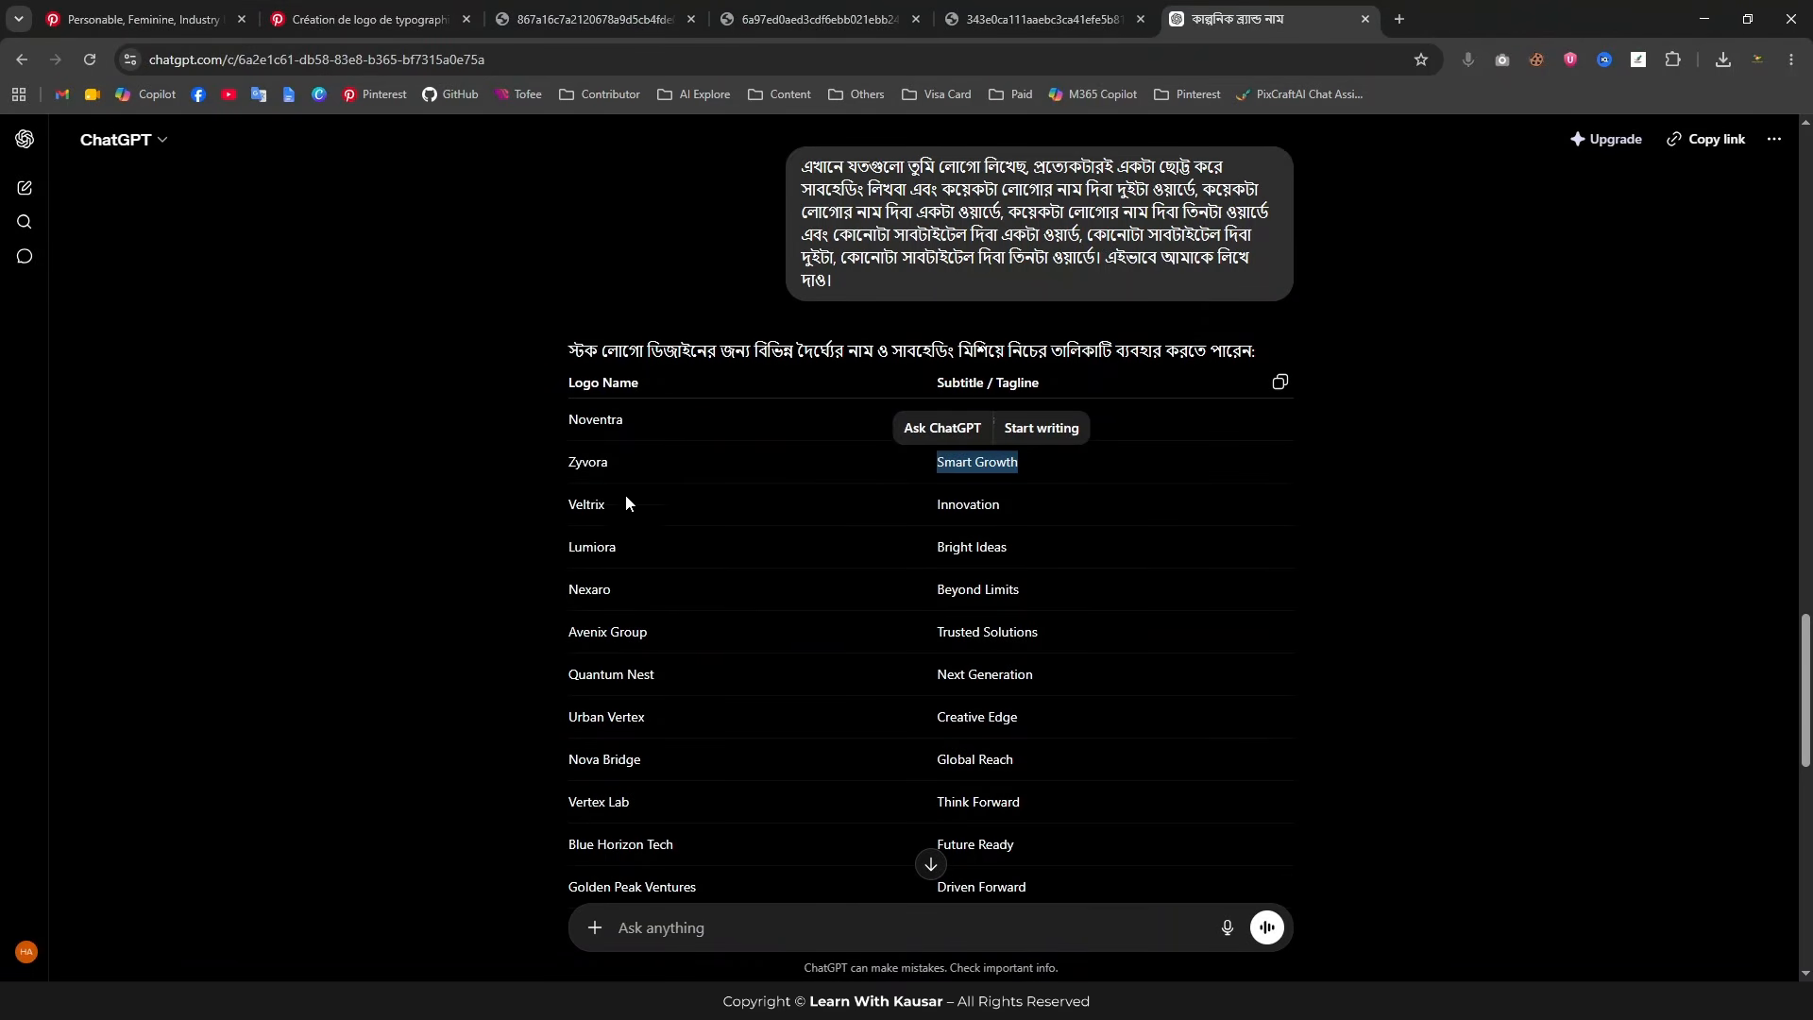
# Step: Check the Berry Essentials reference logo in Chrome, copy the name Veltrix and replace the brand name placeholder with it in the desktop app
pyautogui.doubleClick(625, 503)
pyautogui.click(636, 506)
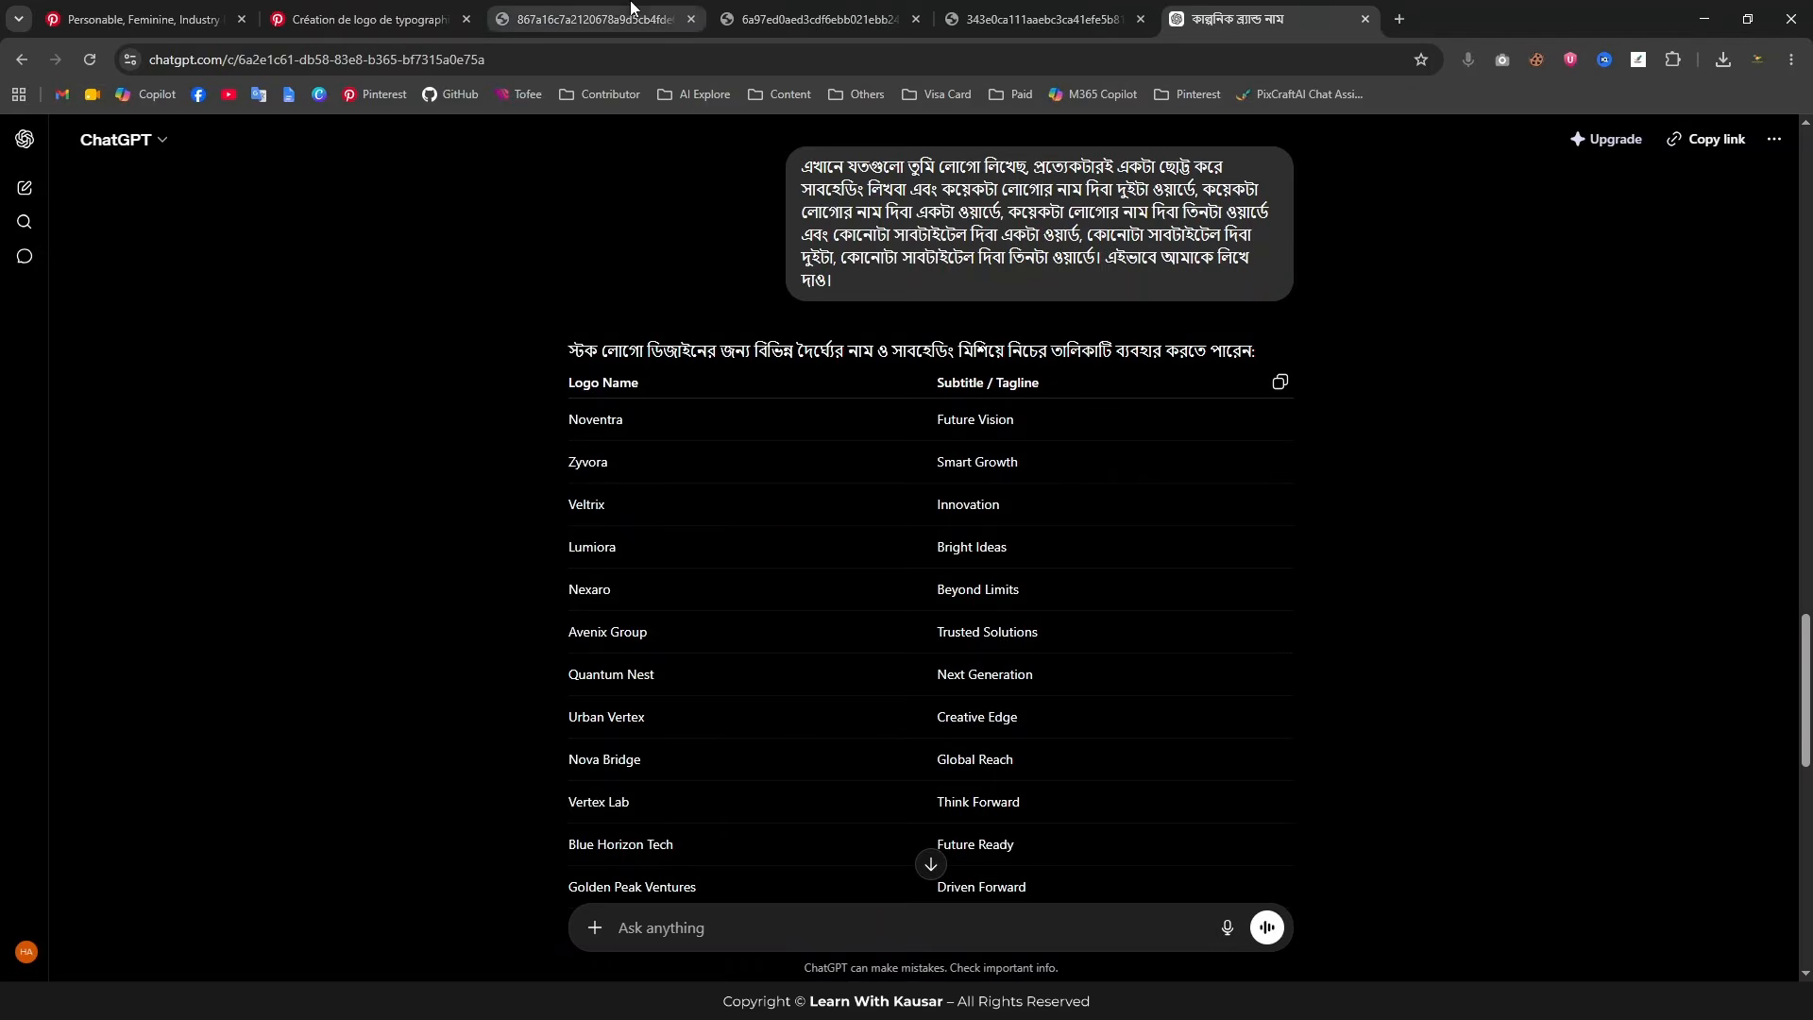
pyautogui.click(821, 19)
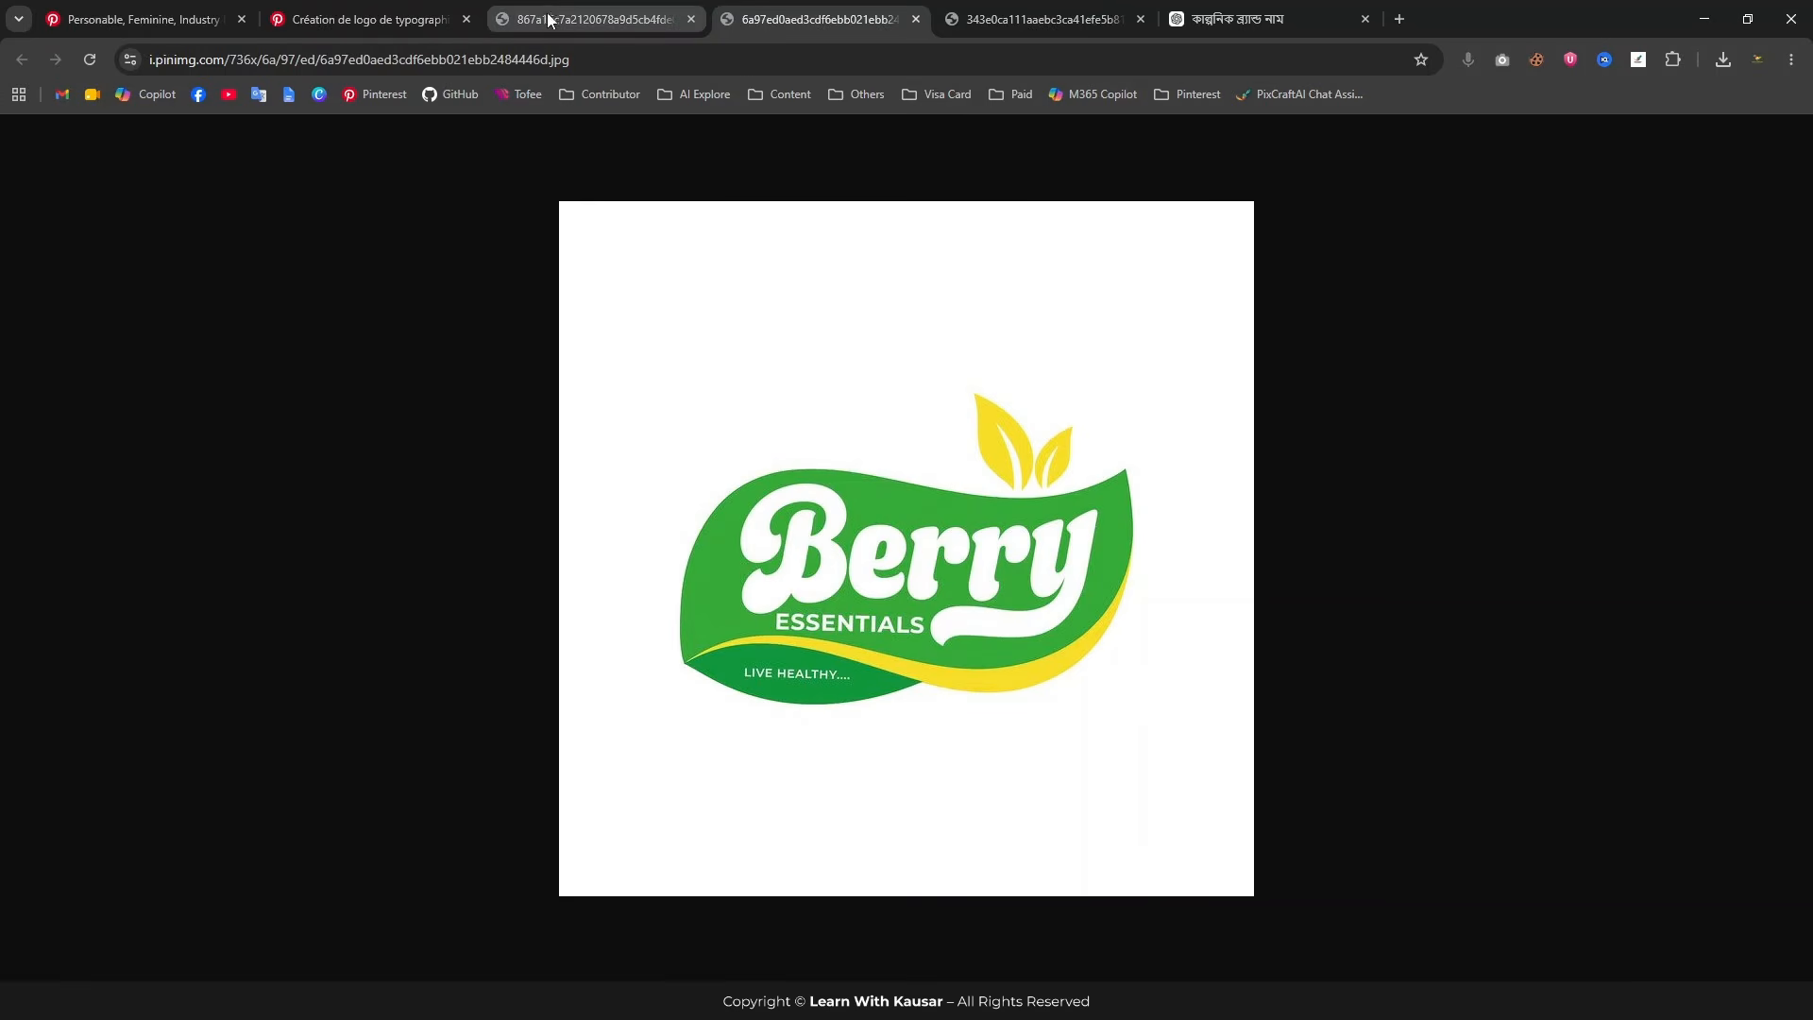
pyautogui.click(575, 26)
pyautogui.click(821, 19)
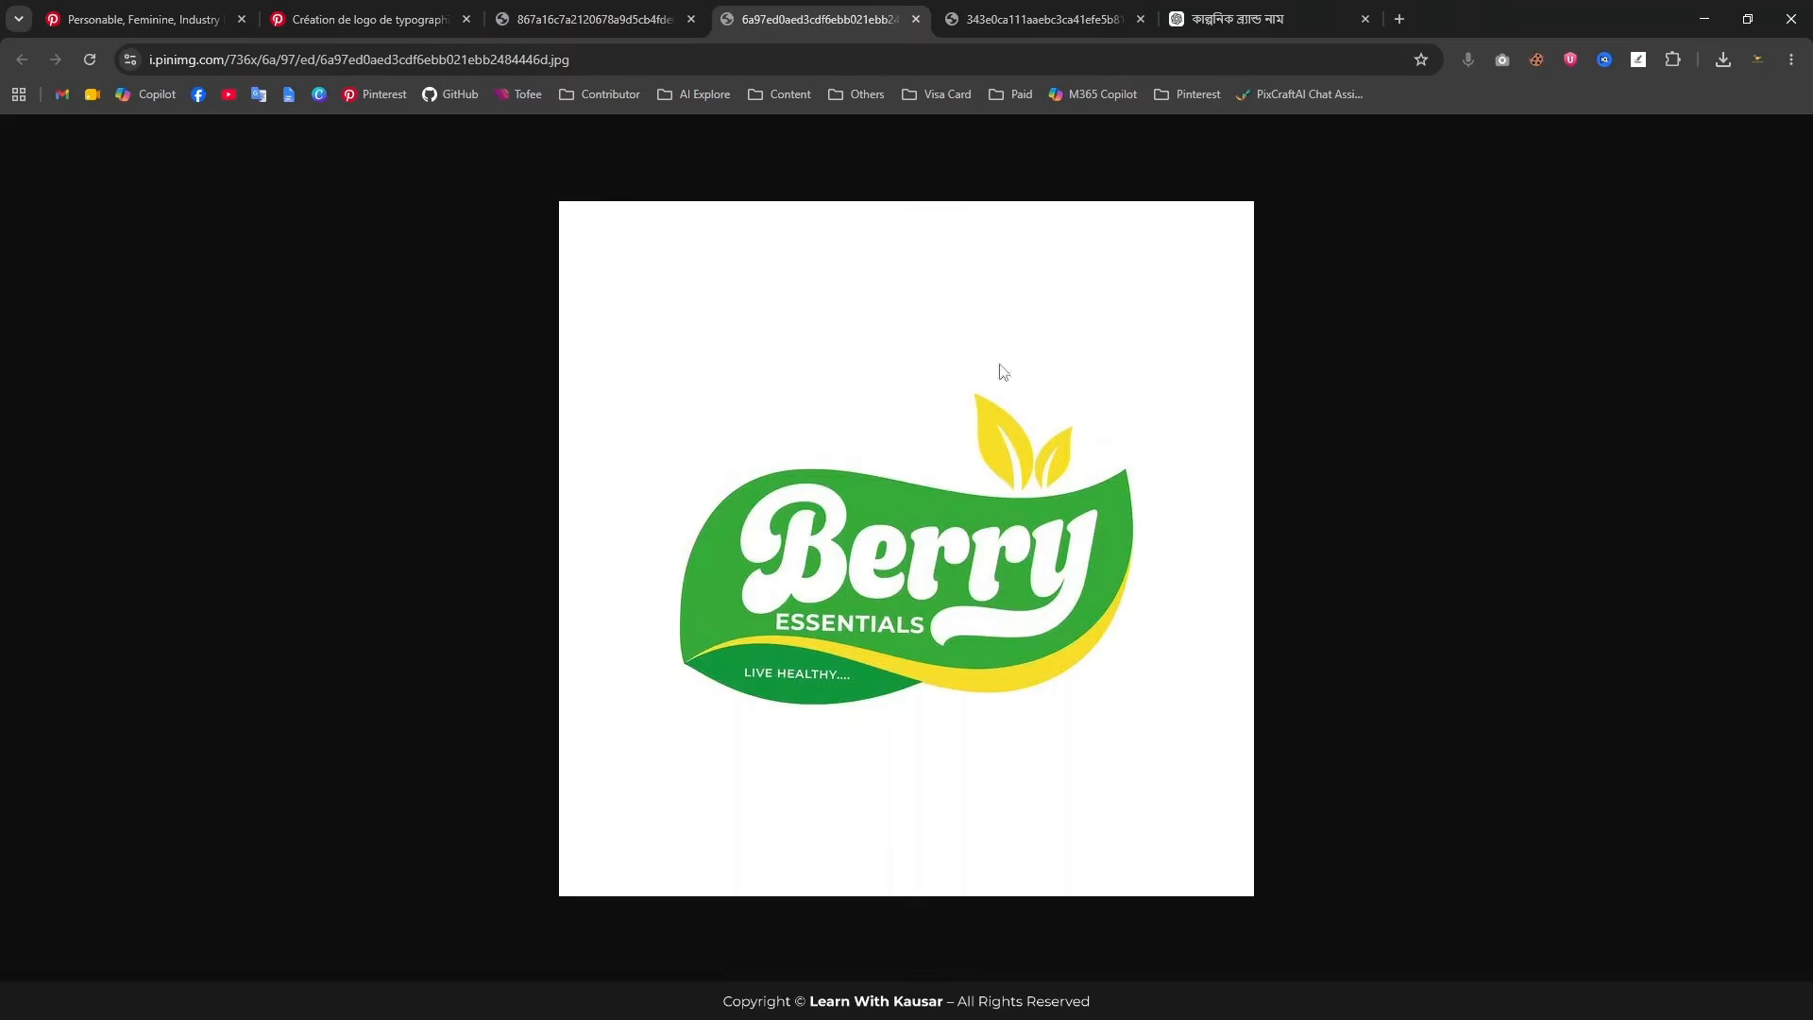
pyautogui.click(1237, 20)
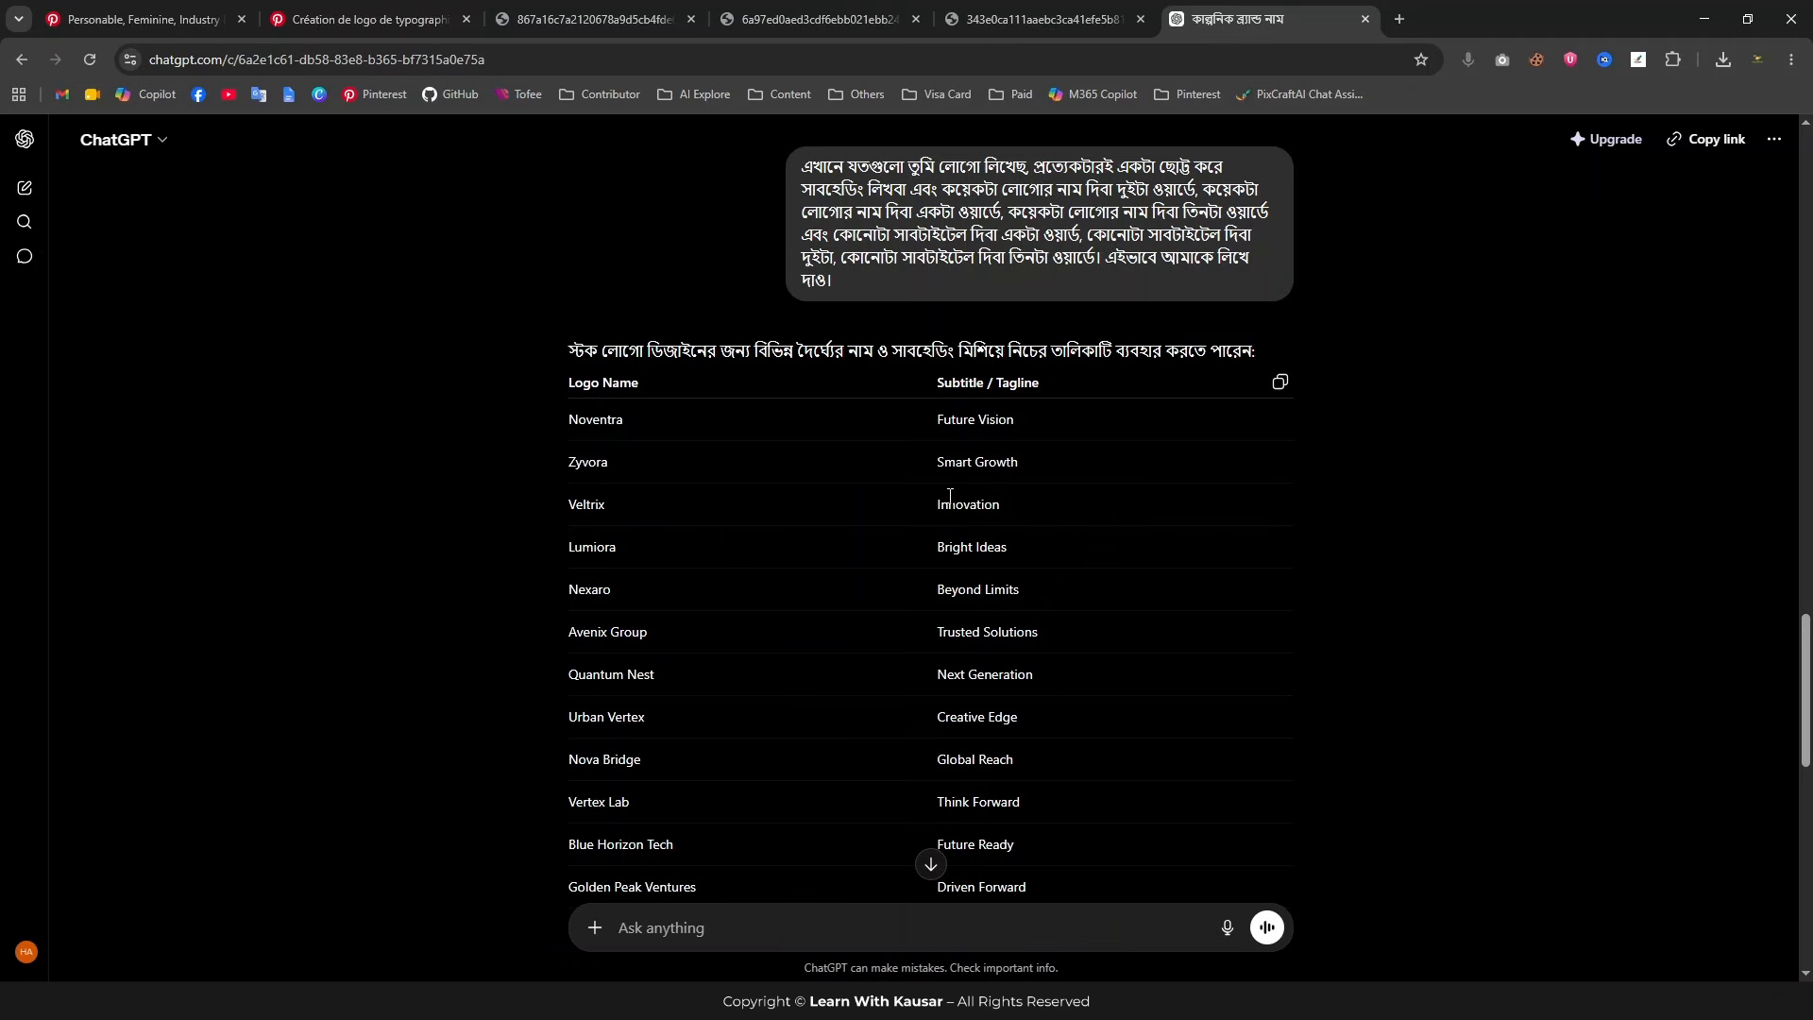
pyautogui.doubleClick(598, 501)
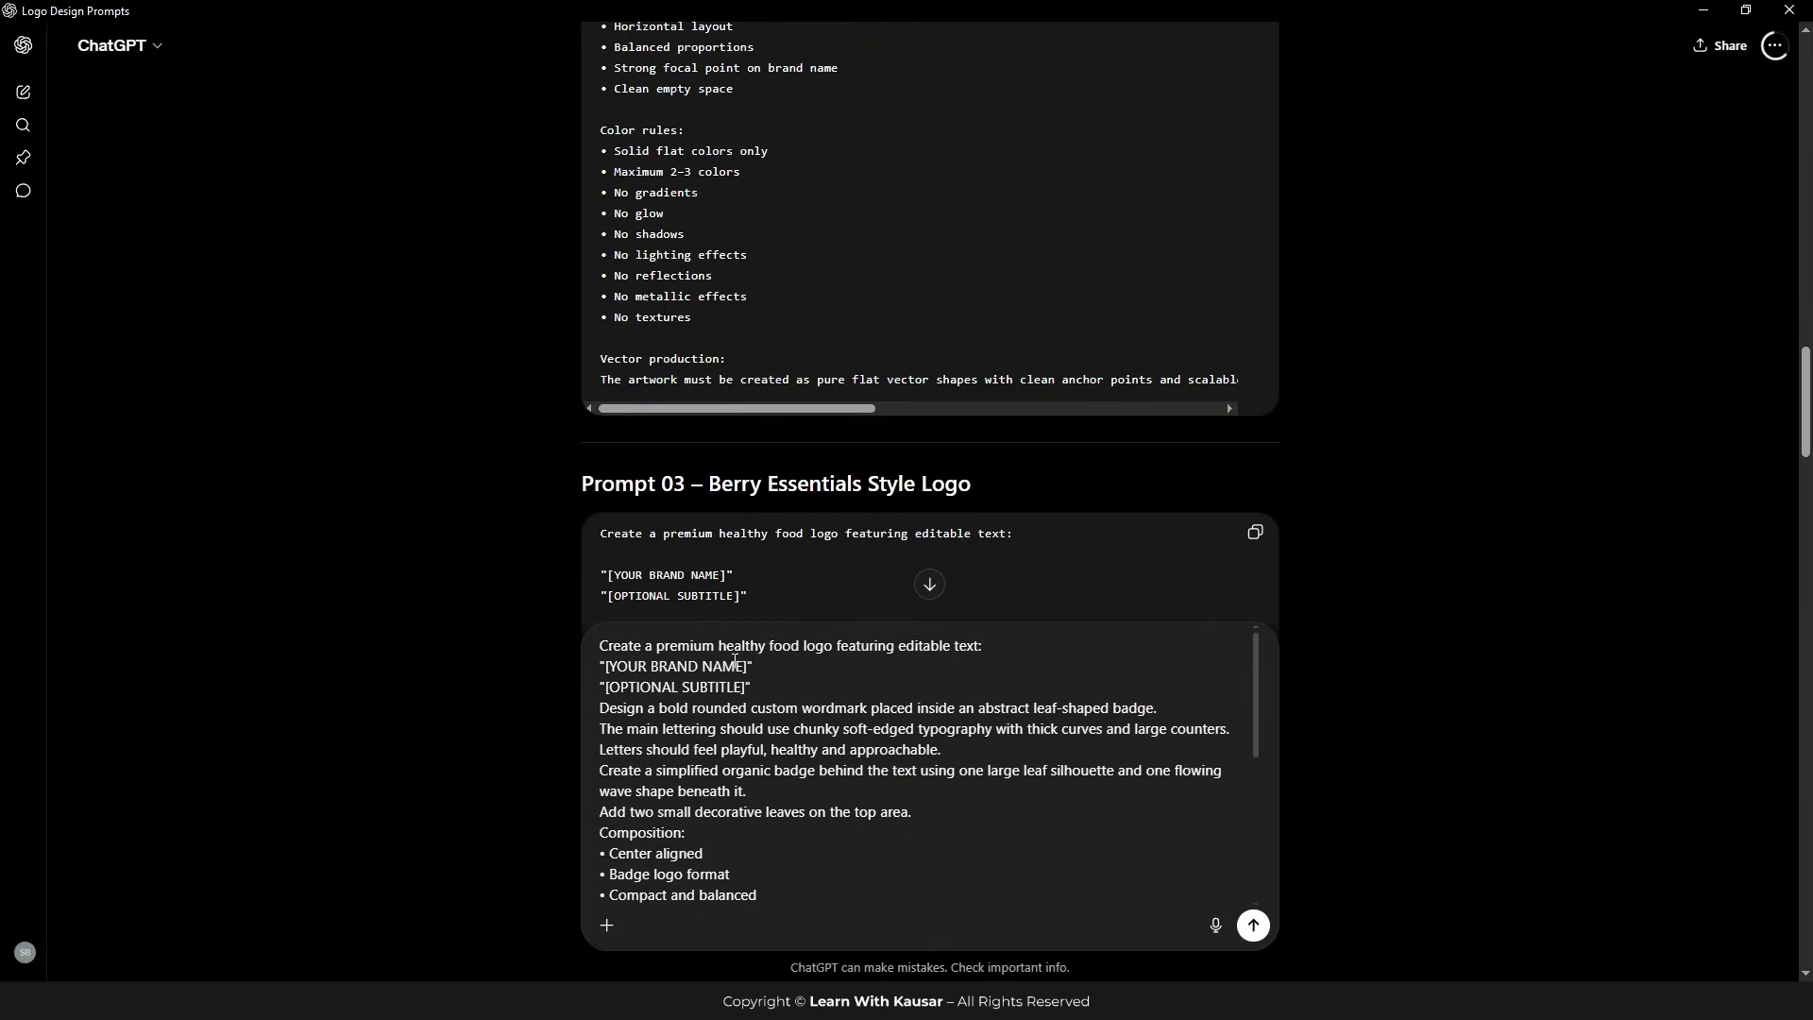
pyautogui.moveTo(746, 667); pyautogui.dragTo(610, 673)
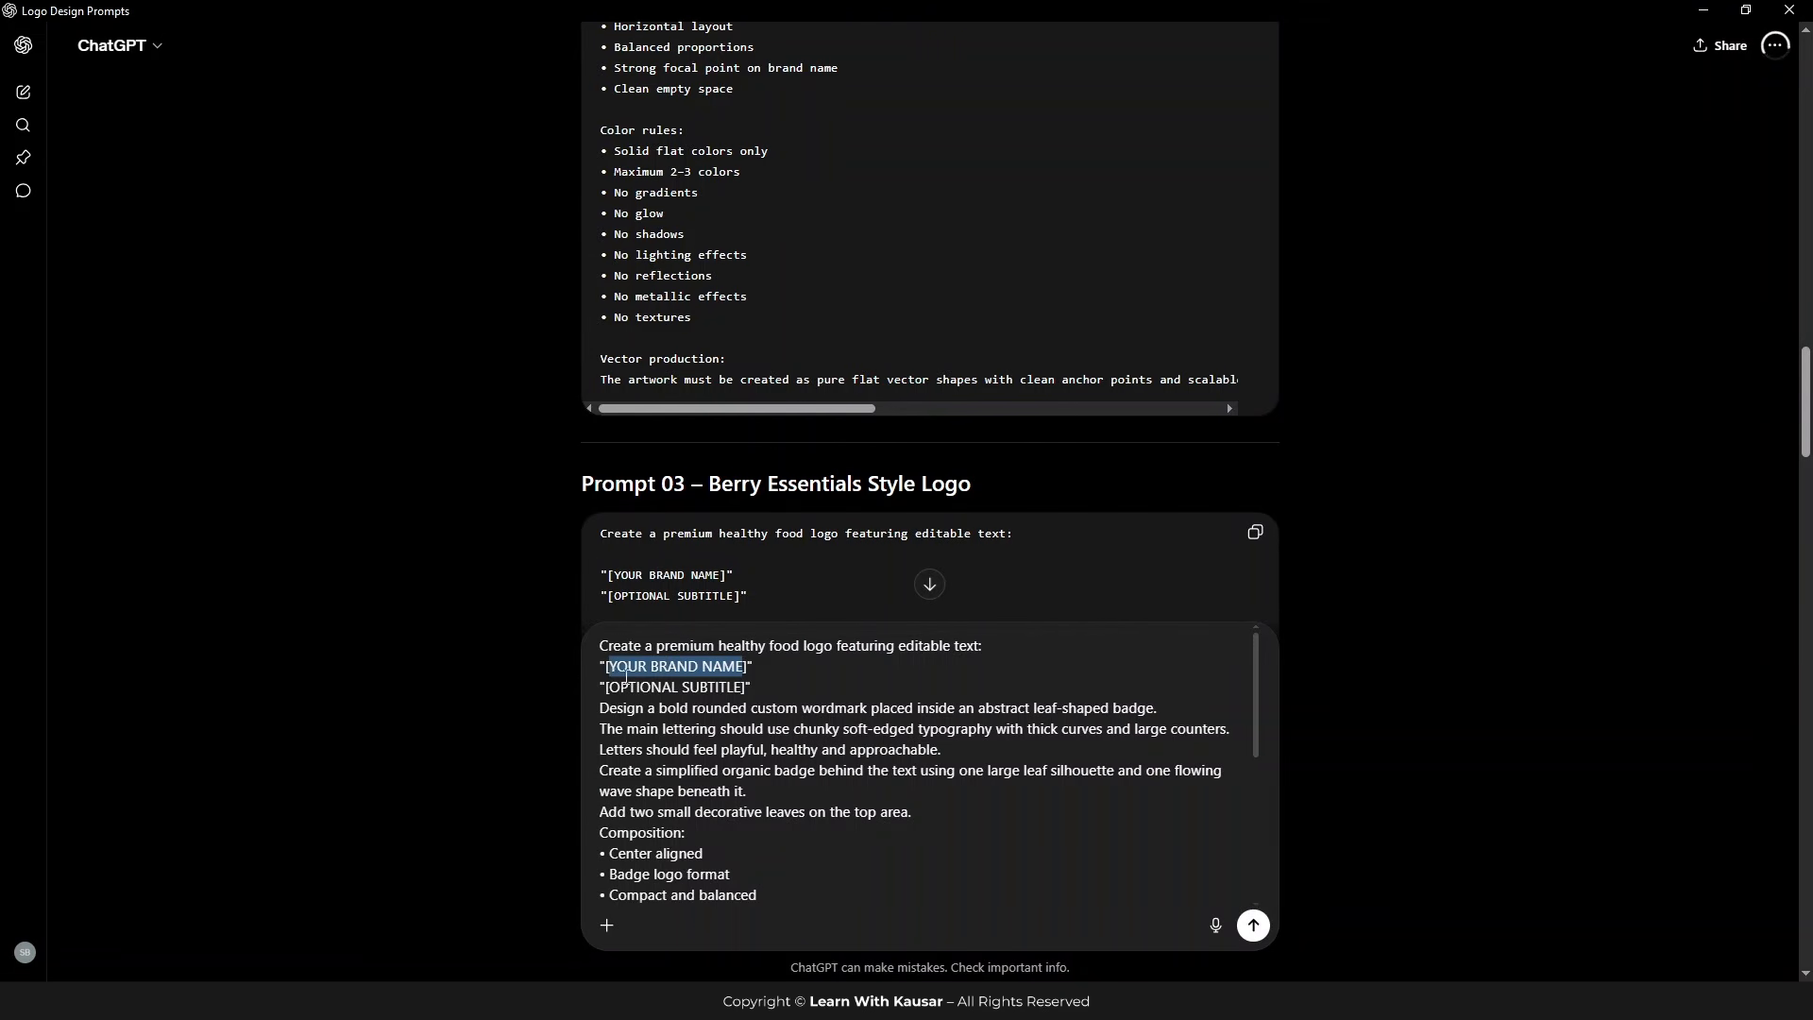
pyautogui.hotkey('ctrl', 'v')
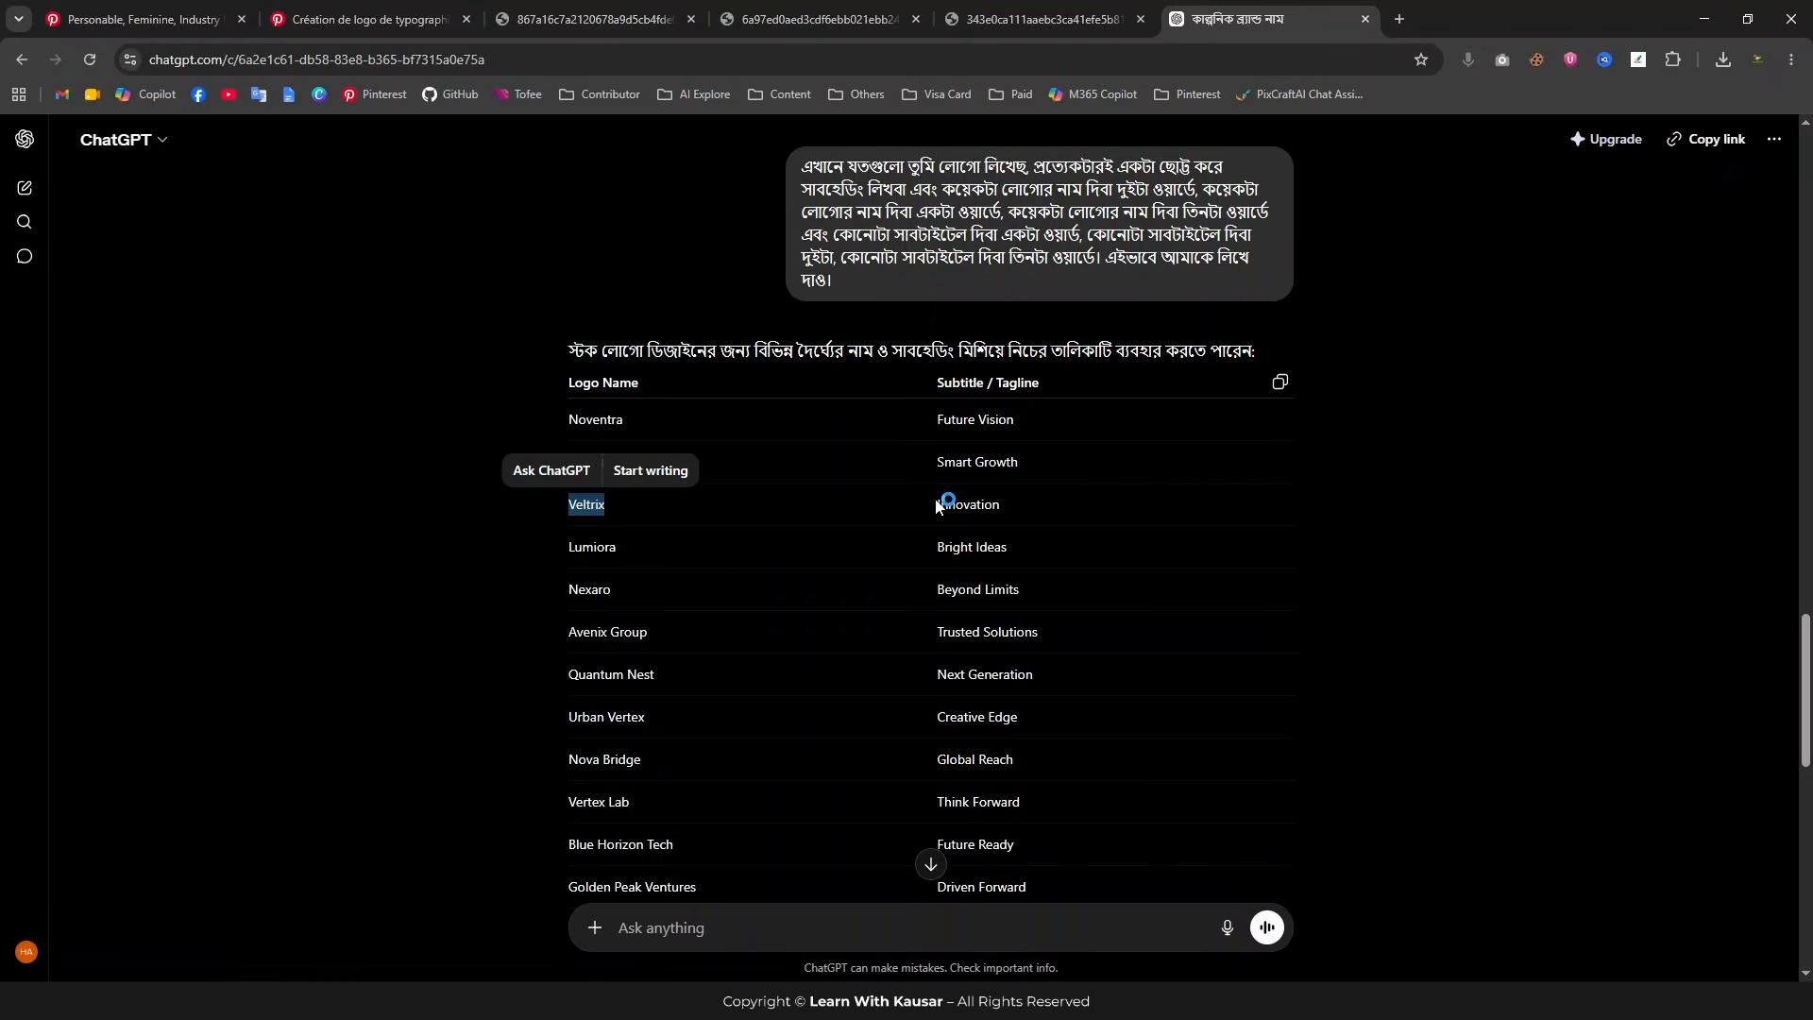
# Step: Copy the subtitle Innovation from the Veltrix row in Chrome and replace the optional subtitle placeholder in the desktop app's prompt with it
pyautogui.doubleClick(968, 504)
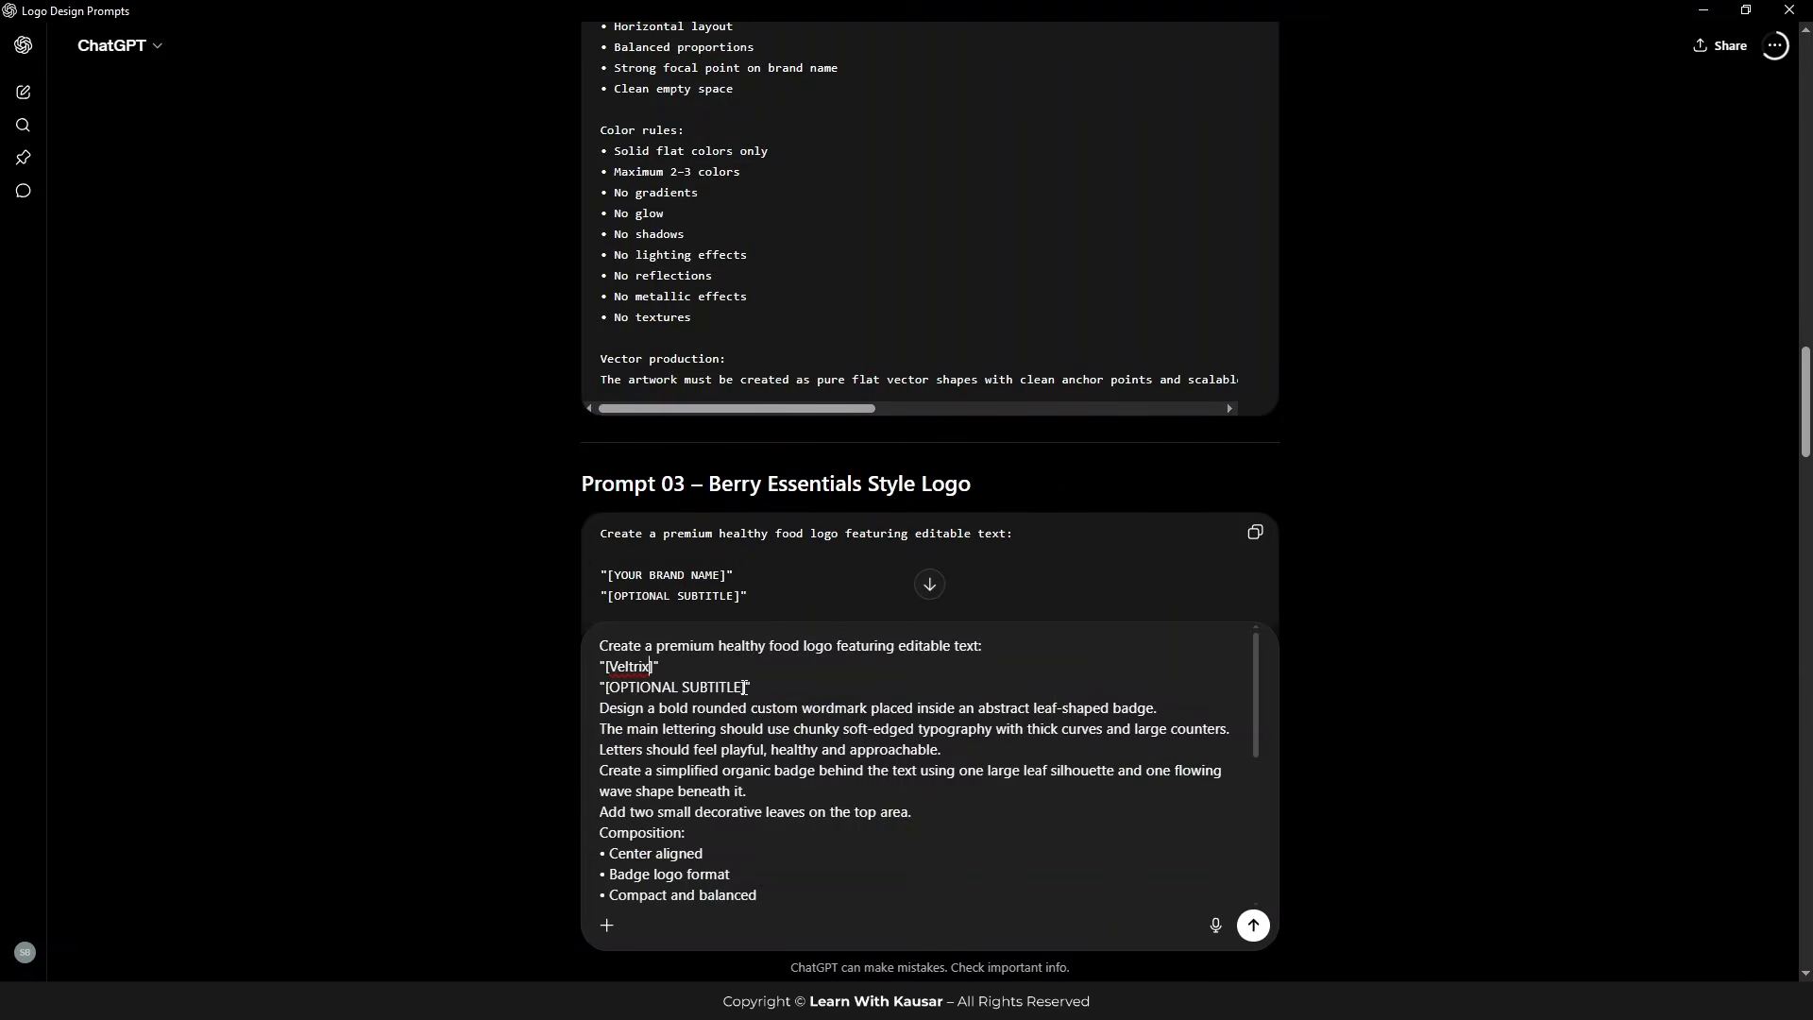
pyautogui.moveTo(744, 688); pyautogui.dragTo(609, 688)
pyautogui.hotkey('ctrl', 'v')
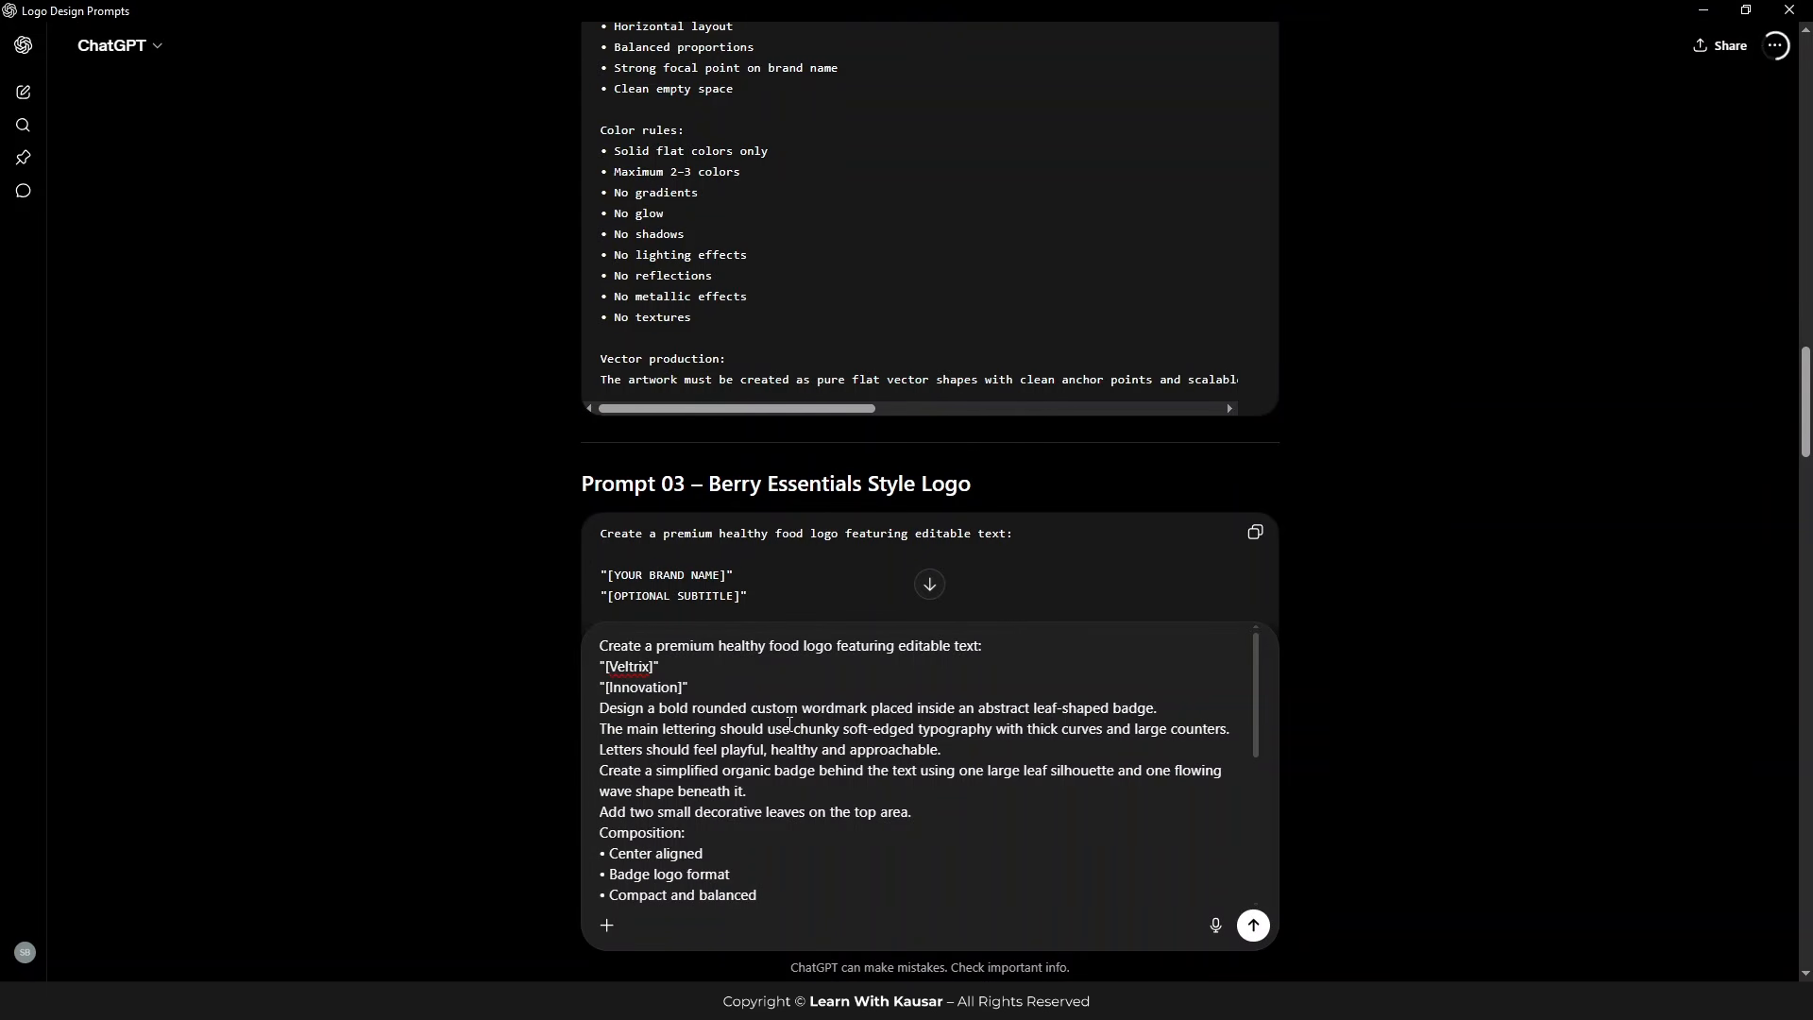
# Step: Submit the Veltrix prompt as a Create image request and go to the image being generated
pyautogui.scroll(-15, 1100, 763)
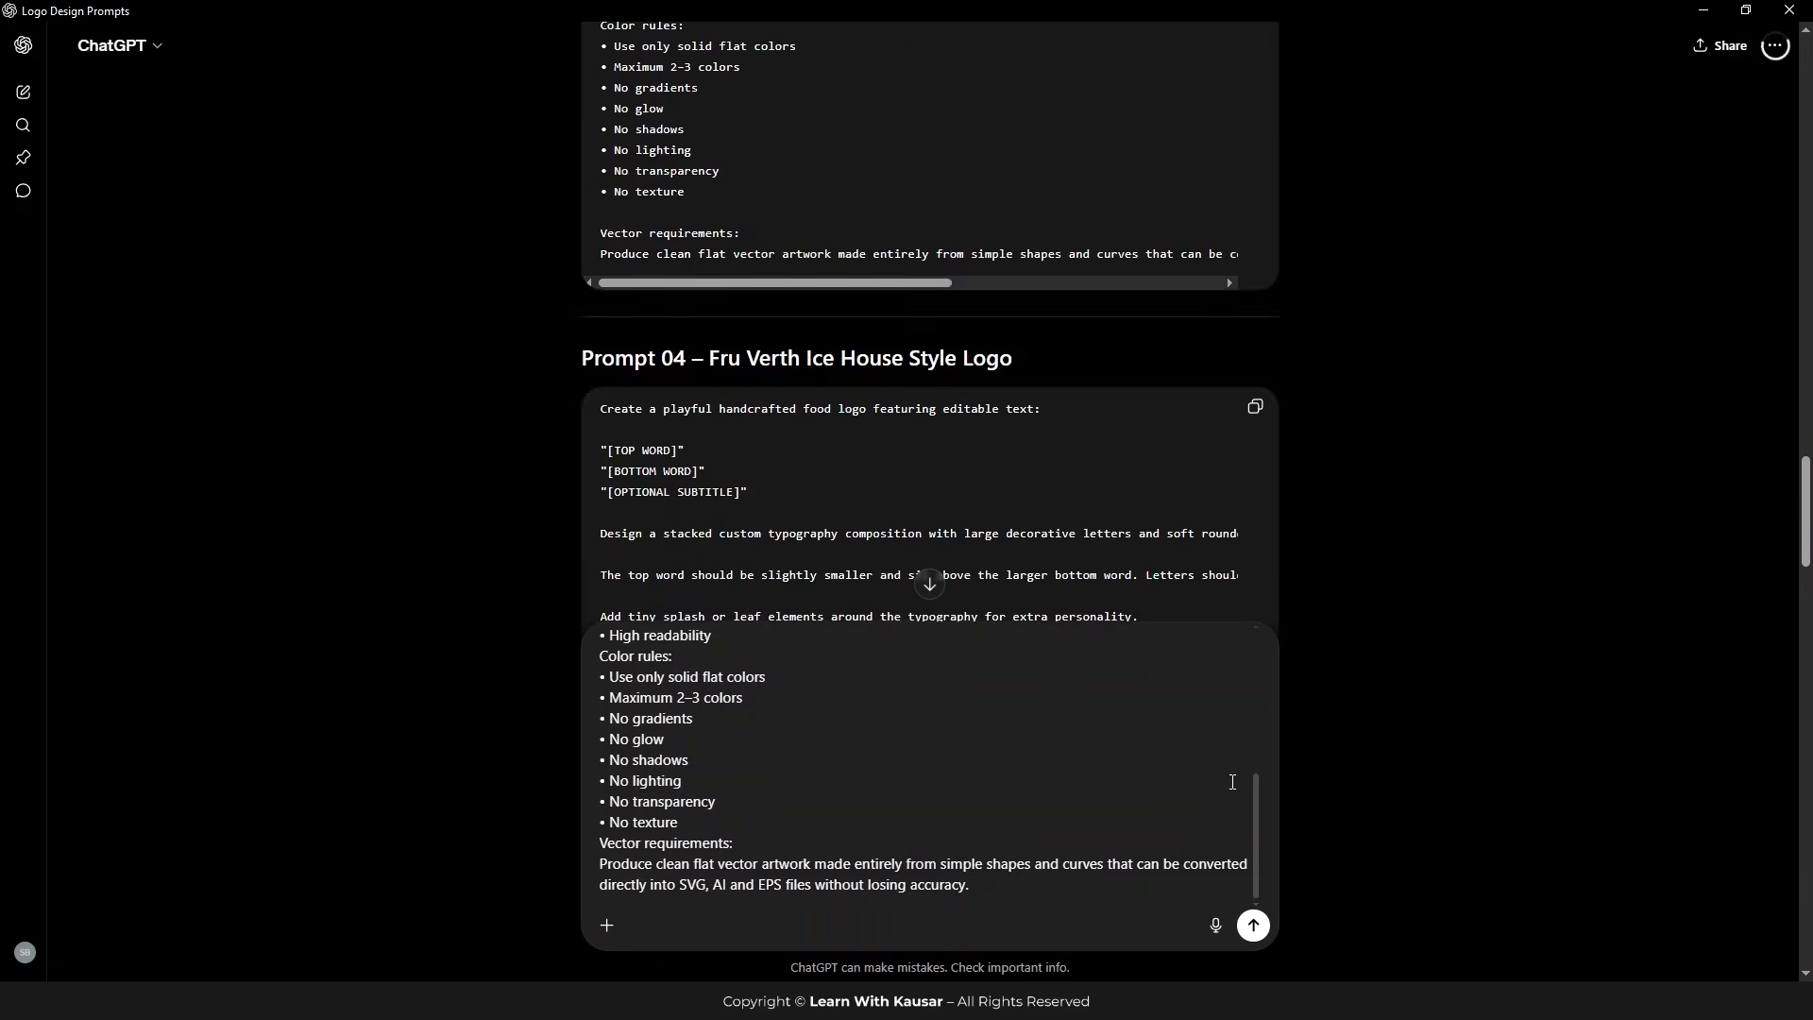
pyautogui.click(607, 925)
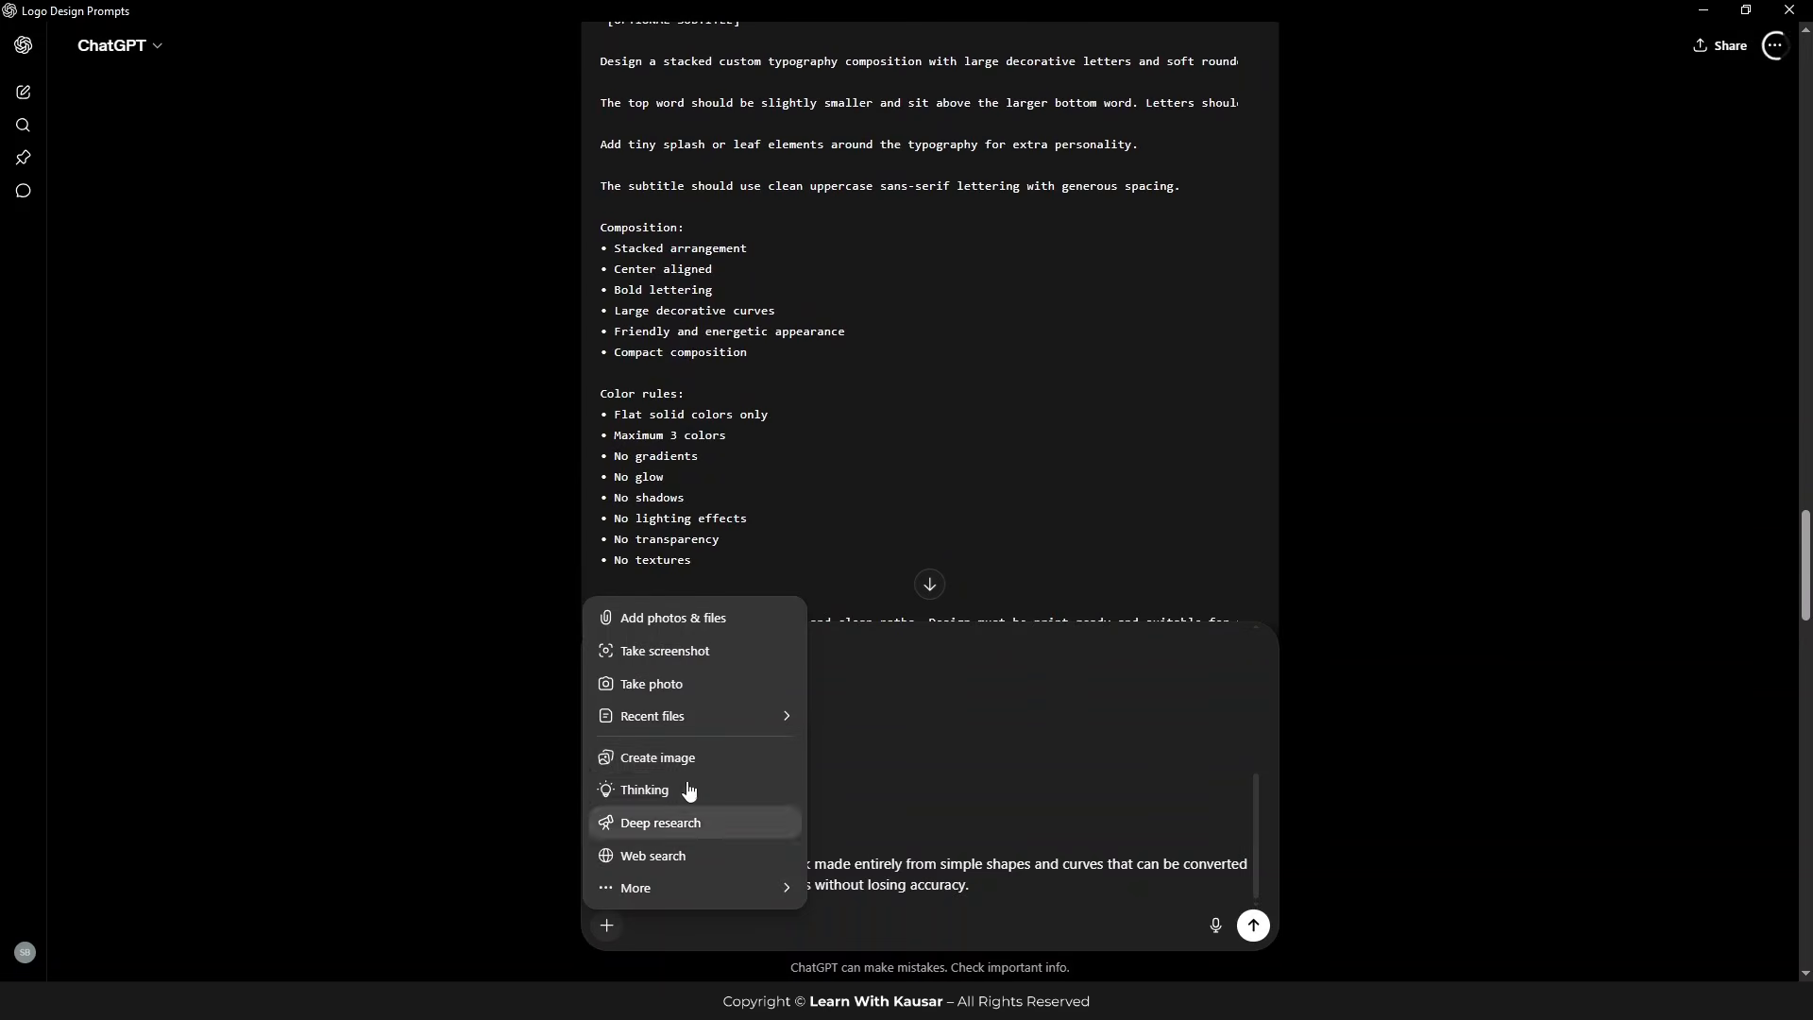
pyautogui.click(710, 759)
pyautogui.click(1253, 925)
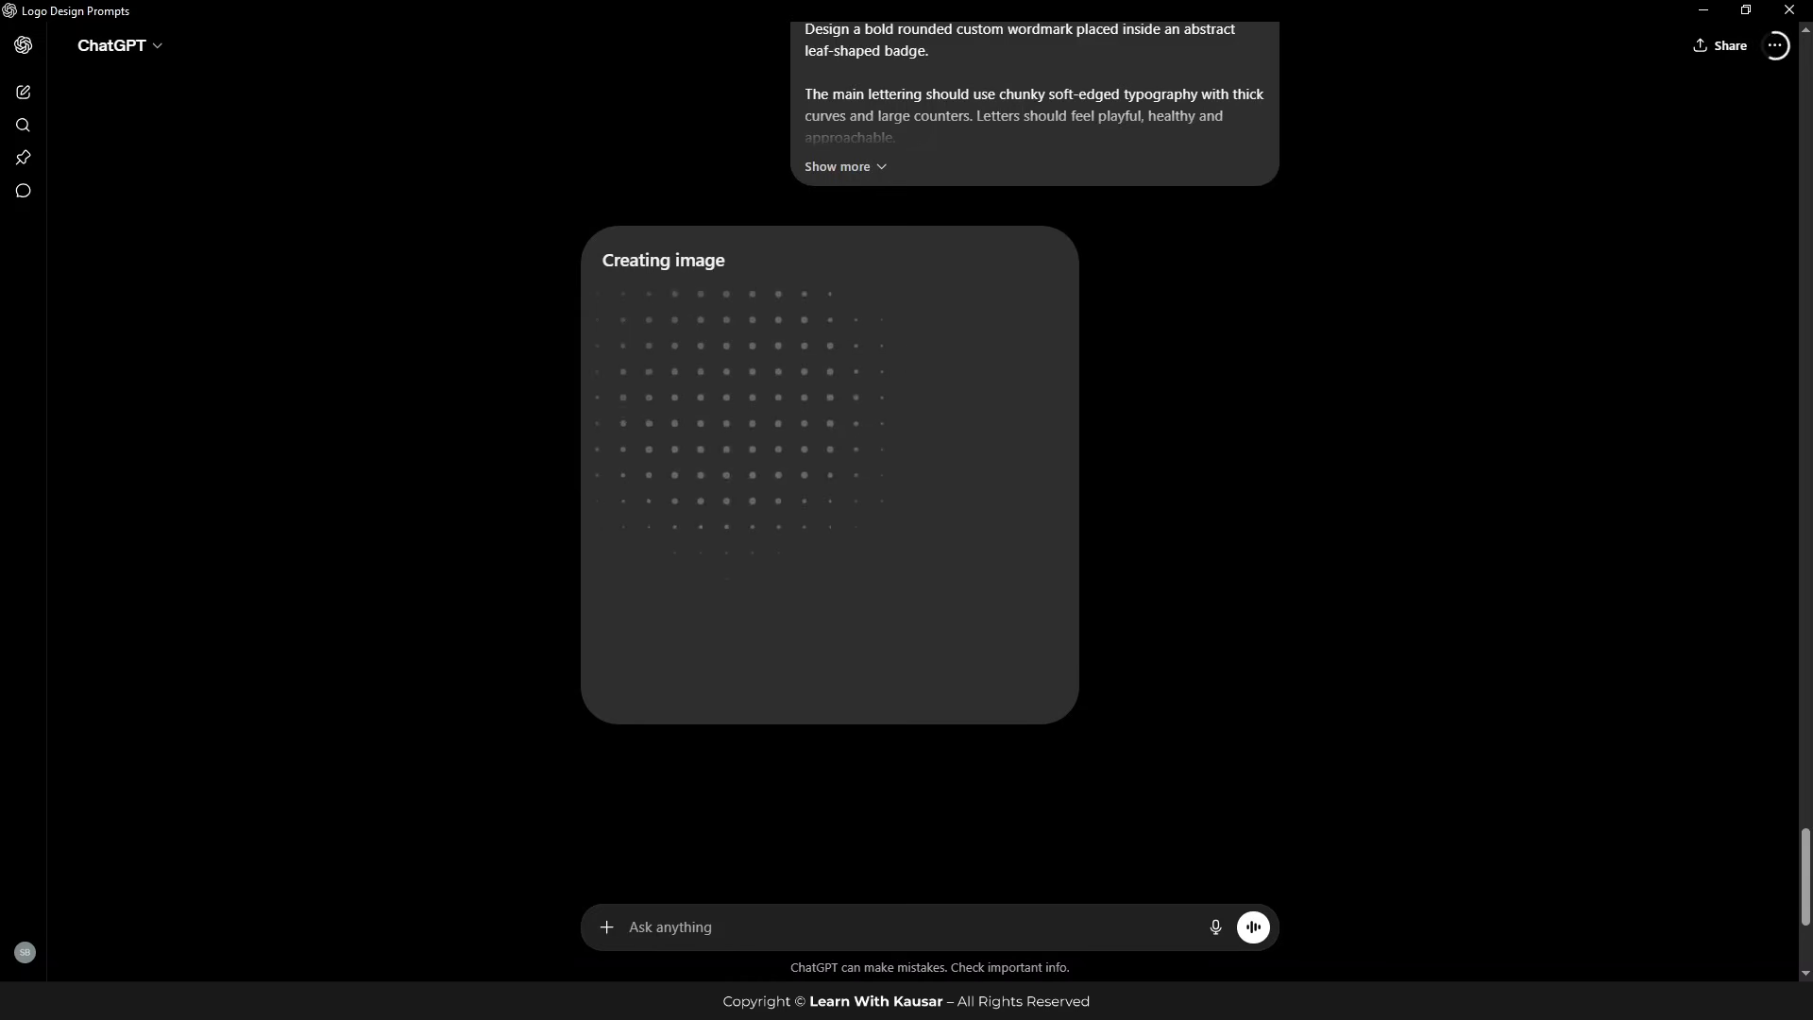
pyautogui.moveTo(1807, 867)
pyautogui.mouseDown()
pyautogui.moveTo(1809, 905)
pyautogui.moveTo(1812, 879)
pyautogui.mouseUp()
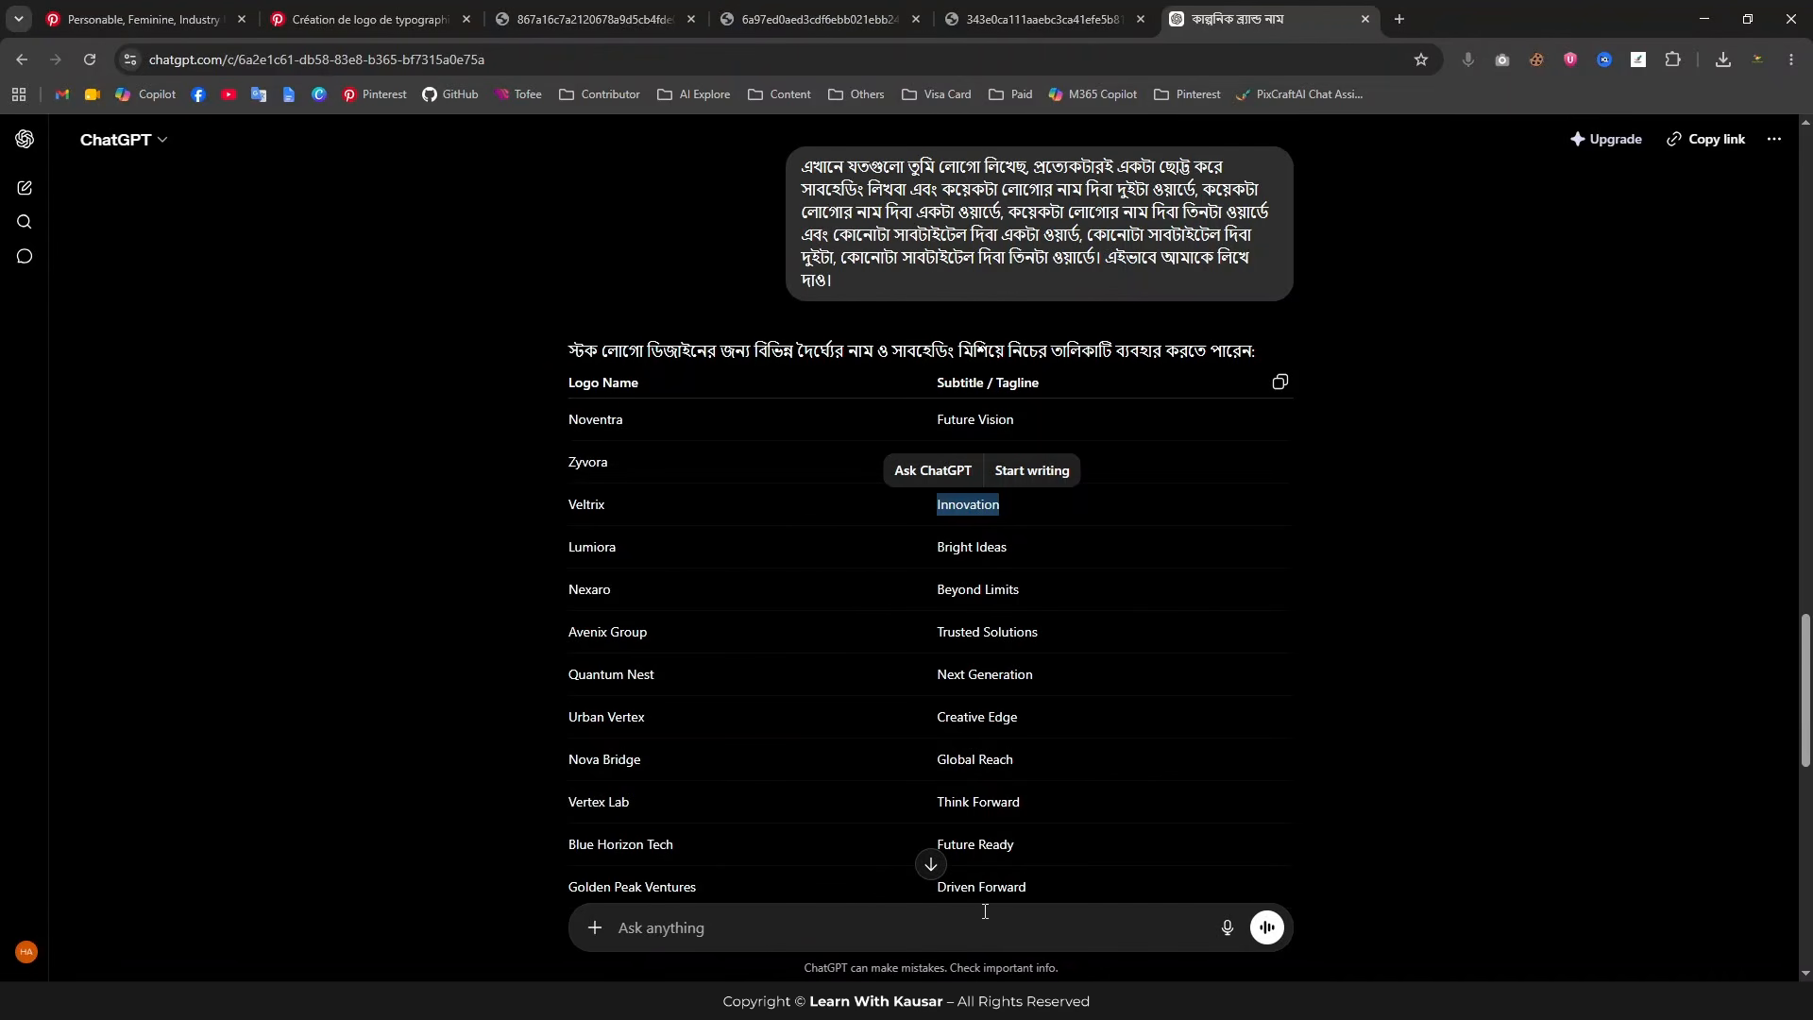
# Step: Check the Berry and Fru Verly reference logos in Chrome, and paste the Prompt 05 Fruit Burst style logo prompt into the desktop app's message box
pyautogui.click(824, 15)
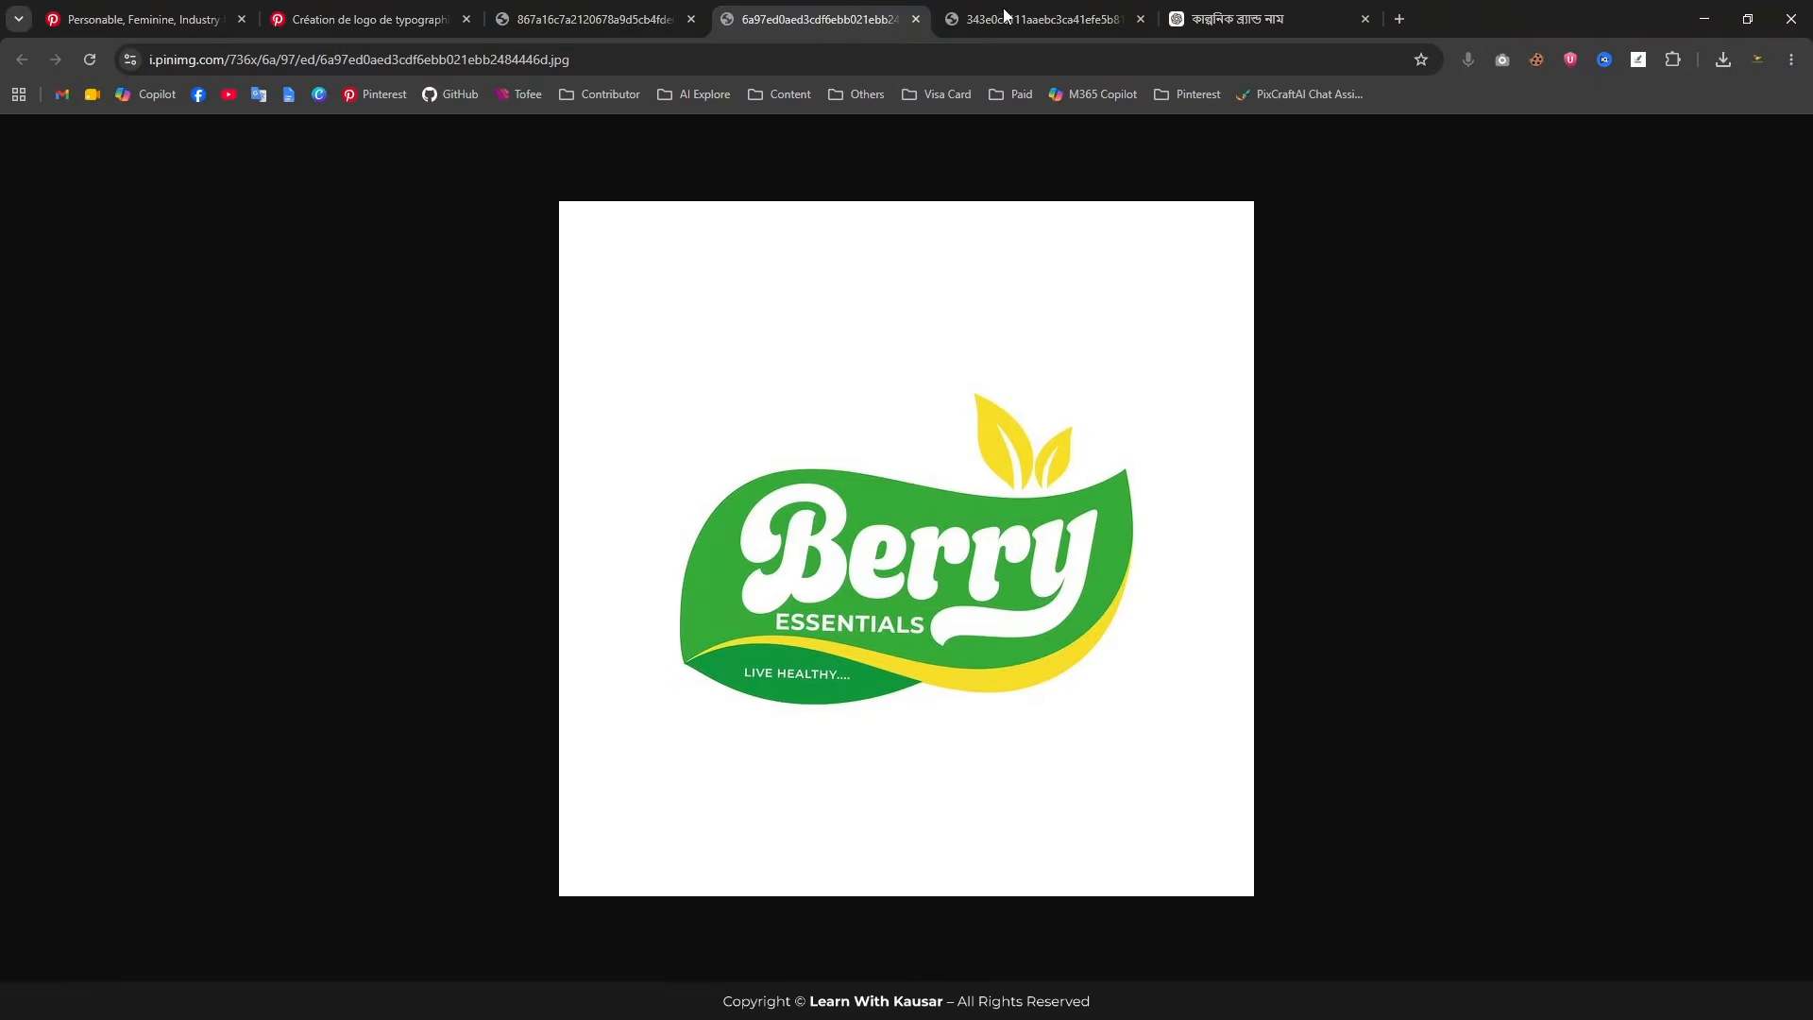
pyautogui.click(1029, 13)
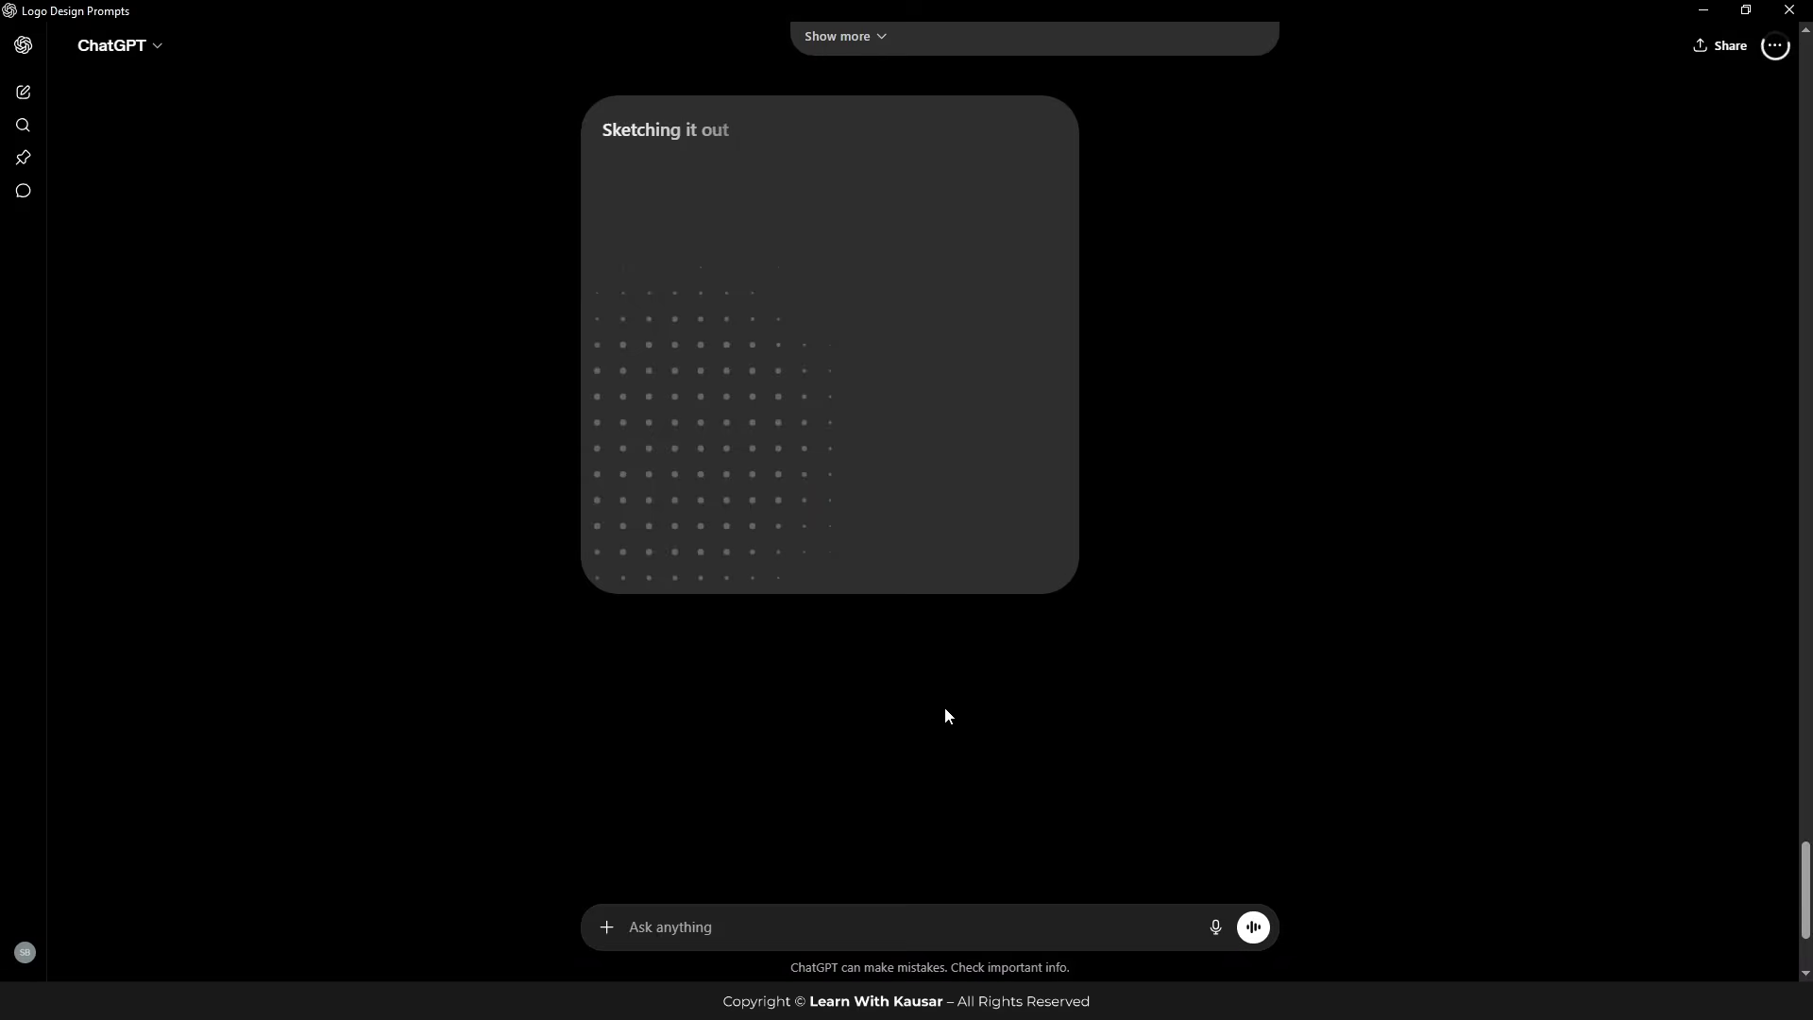
pyautogui.scroll(15, 963, 604)
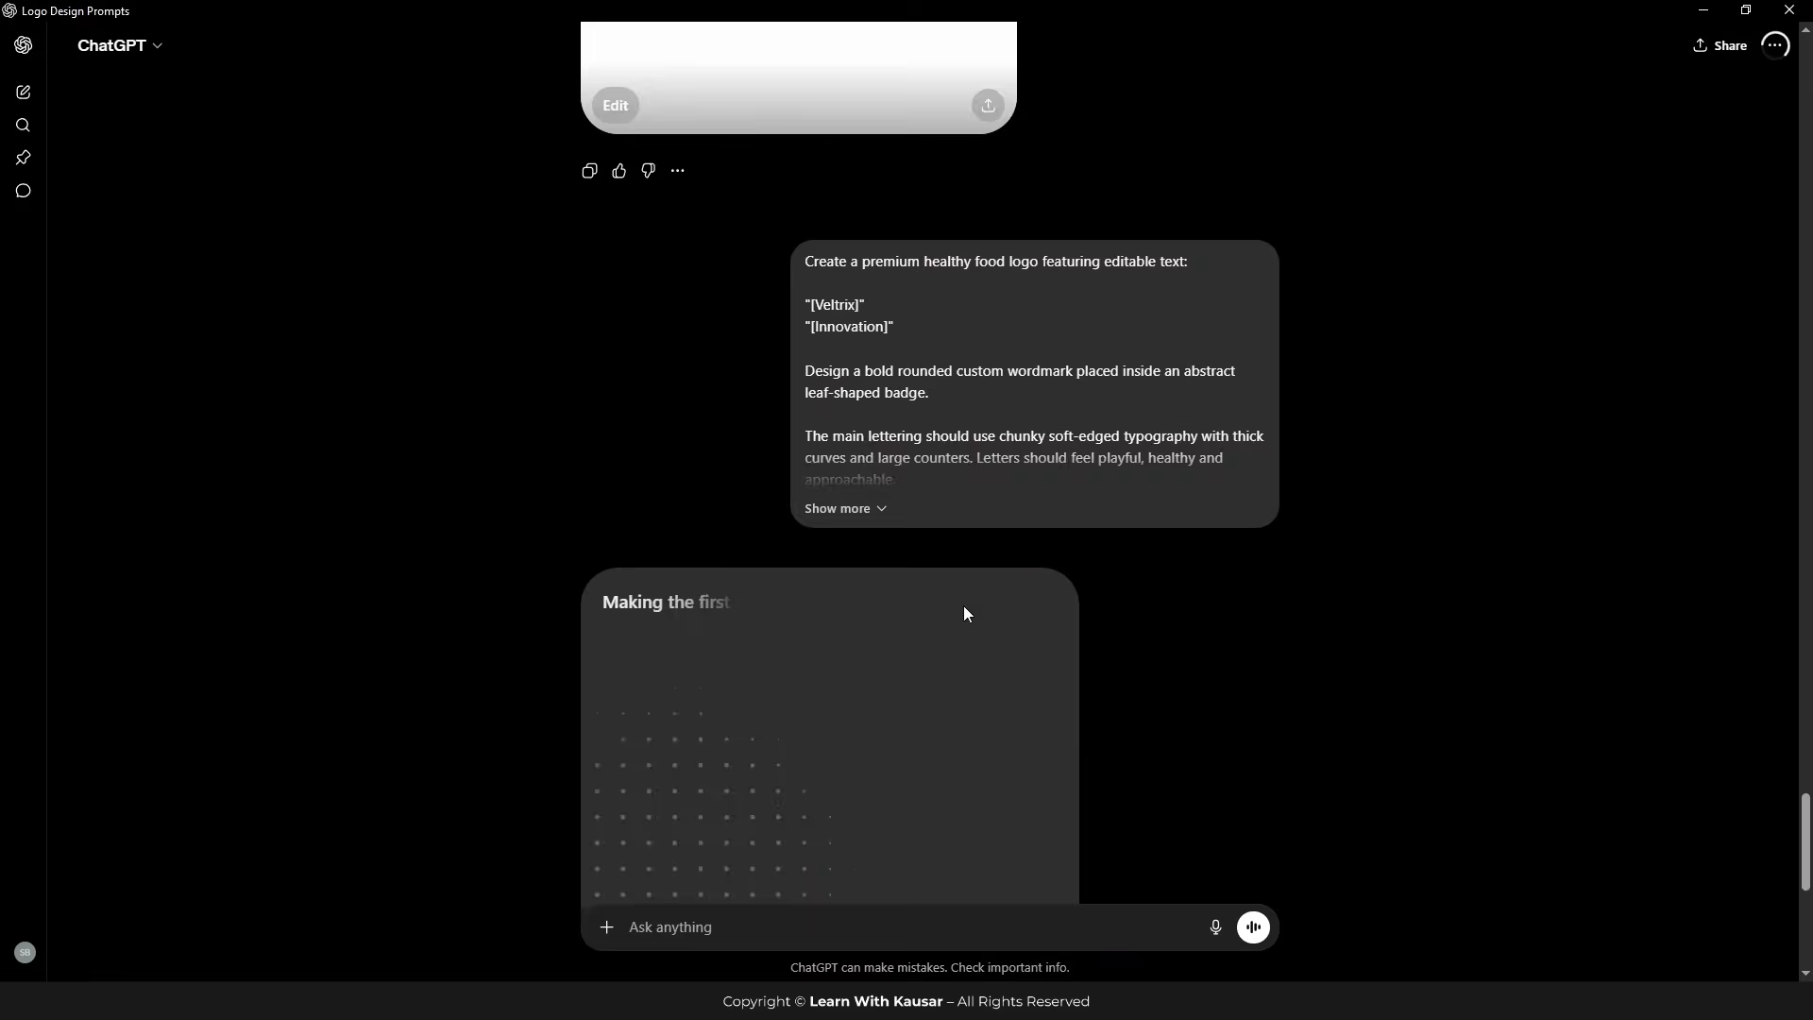
pyautogui.scroll(10, 982, 595)
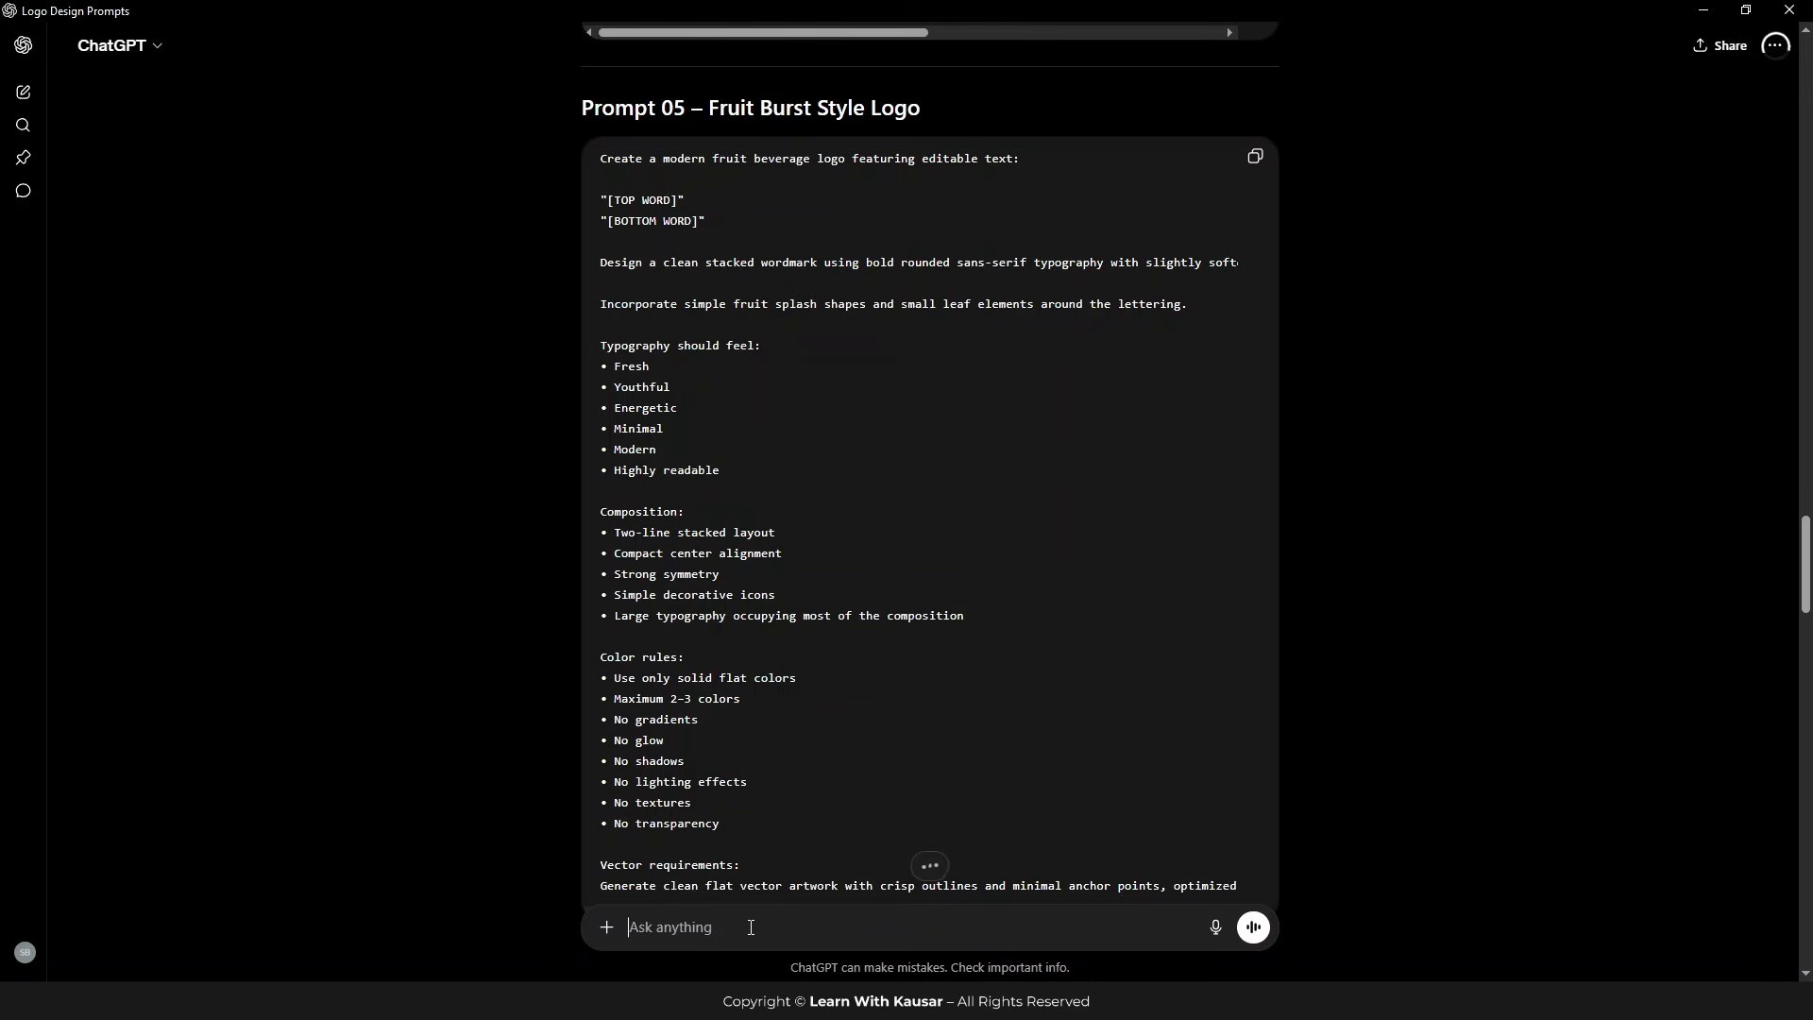
pyautogui.hotkey('ctrl', 'v')
# Step: Copy the Universal Negative Prompt and append it after a blank line at the end of the Fruit Burst prompt
pyautogui.scroll(-7, 888, 482)
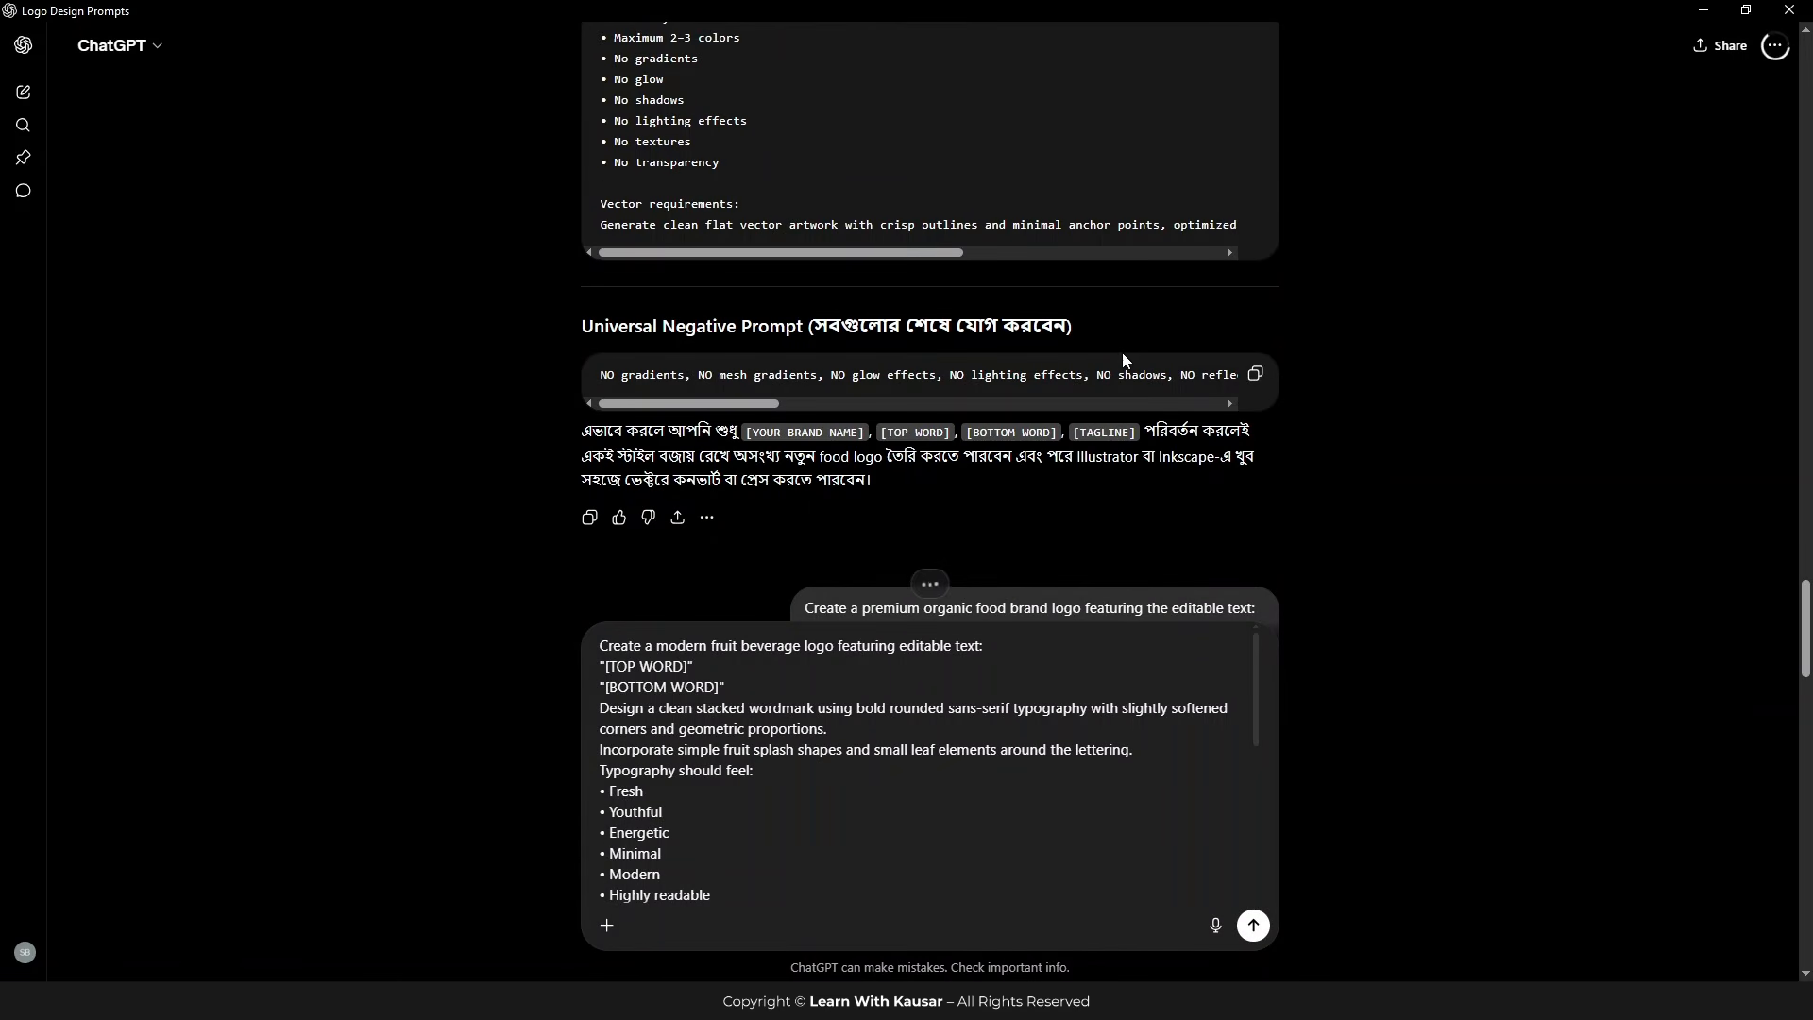
pyautogui.click(1255, 374)
pyautogui.scroll(-5, 771, 836)
pyautogui.scroll(-3, 771, 835)
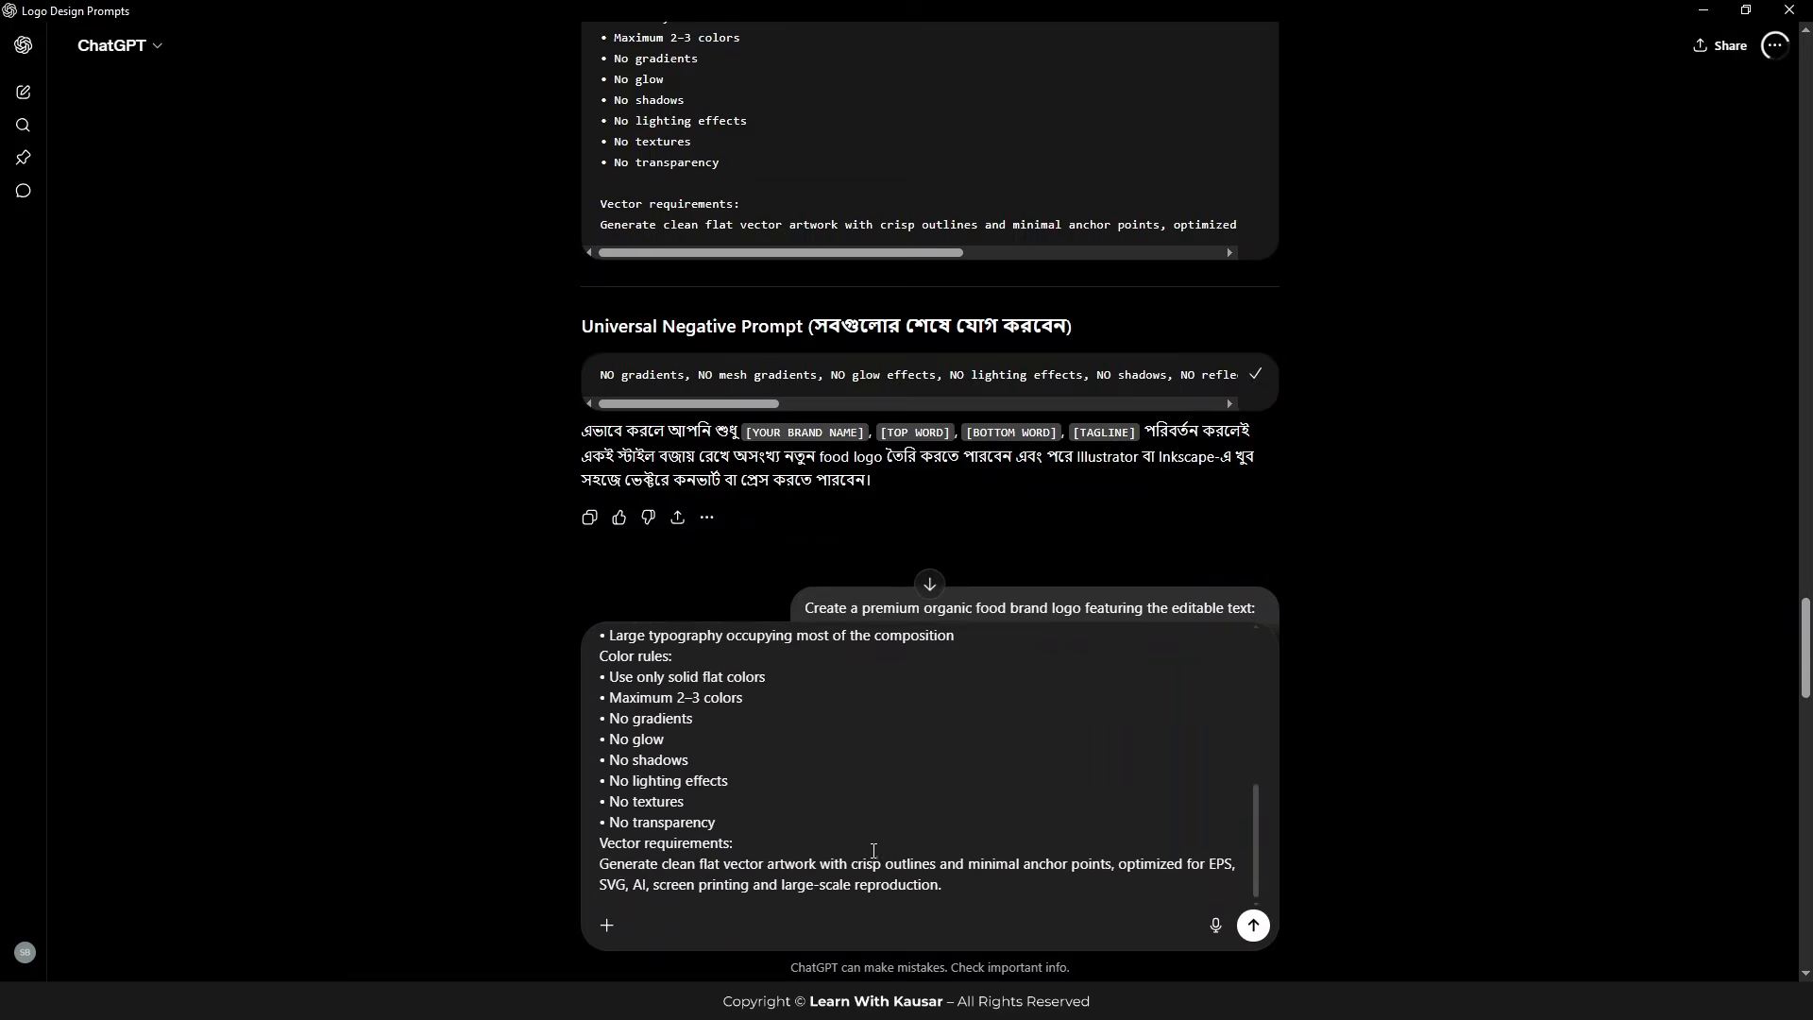
pyautogui.click(887, 905)
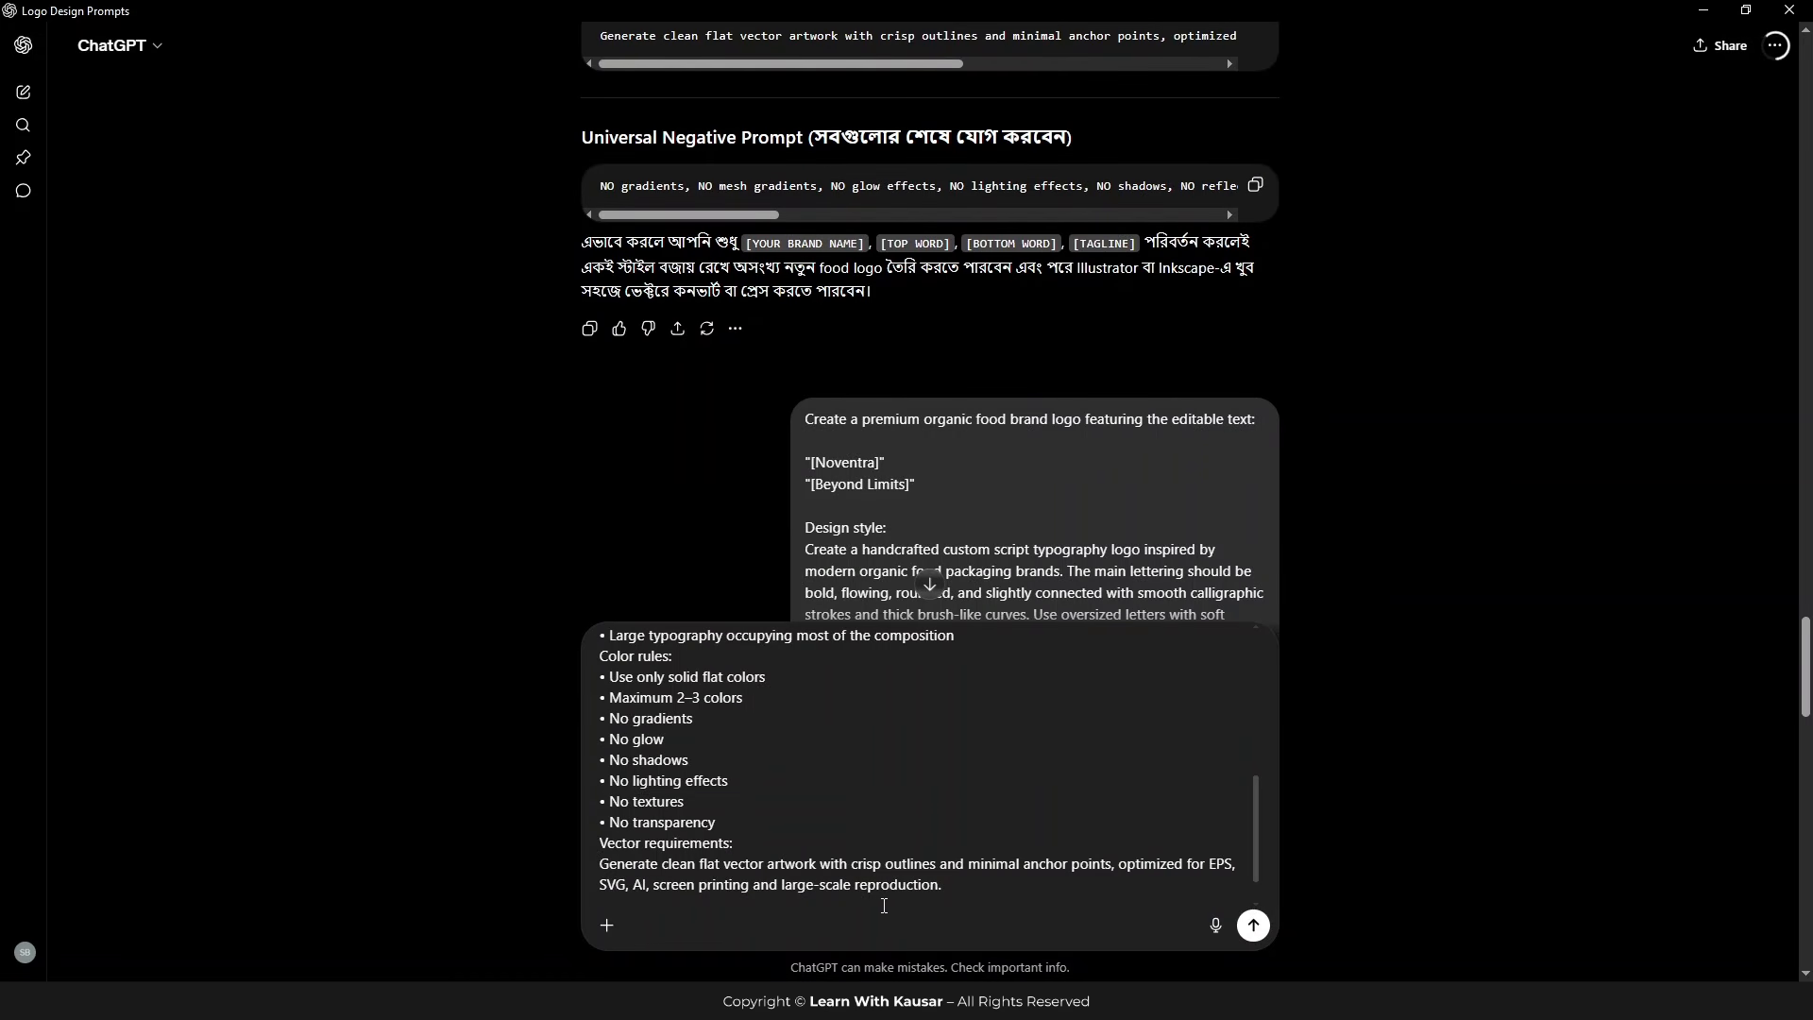
pyautogui.hotkey('shift', 'Return')
pyautogui.hotkey('shift', 'Return')
pyautogui.hotkey('ctrl', 'v')
# Step: Copy the logo name Urban Vertex from the name list in Chrome and return to the desktop app
pyautogui.scroll(15, 1004, 845)
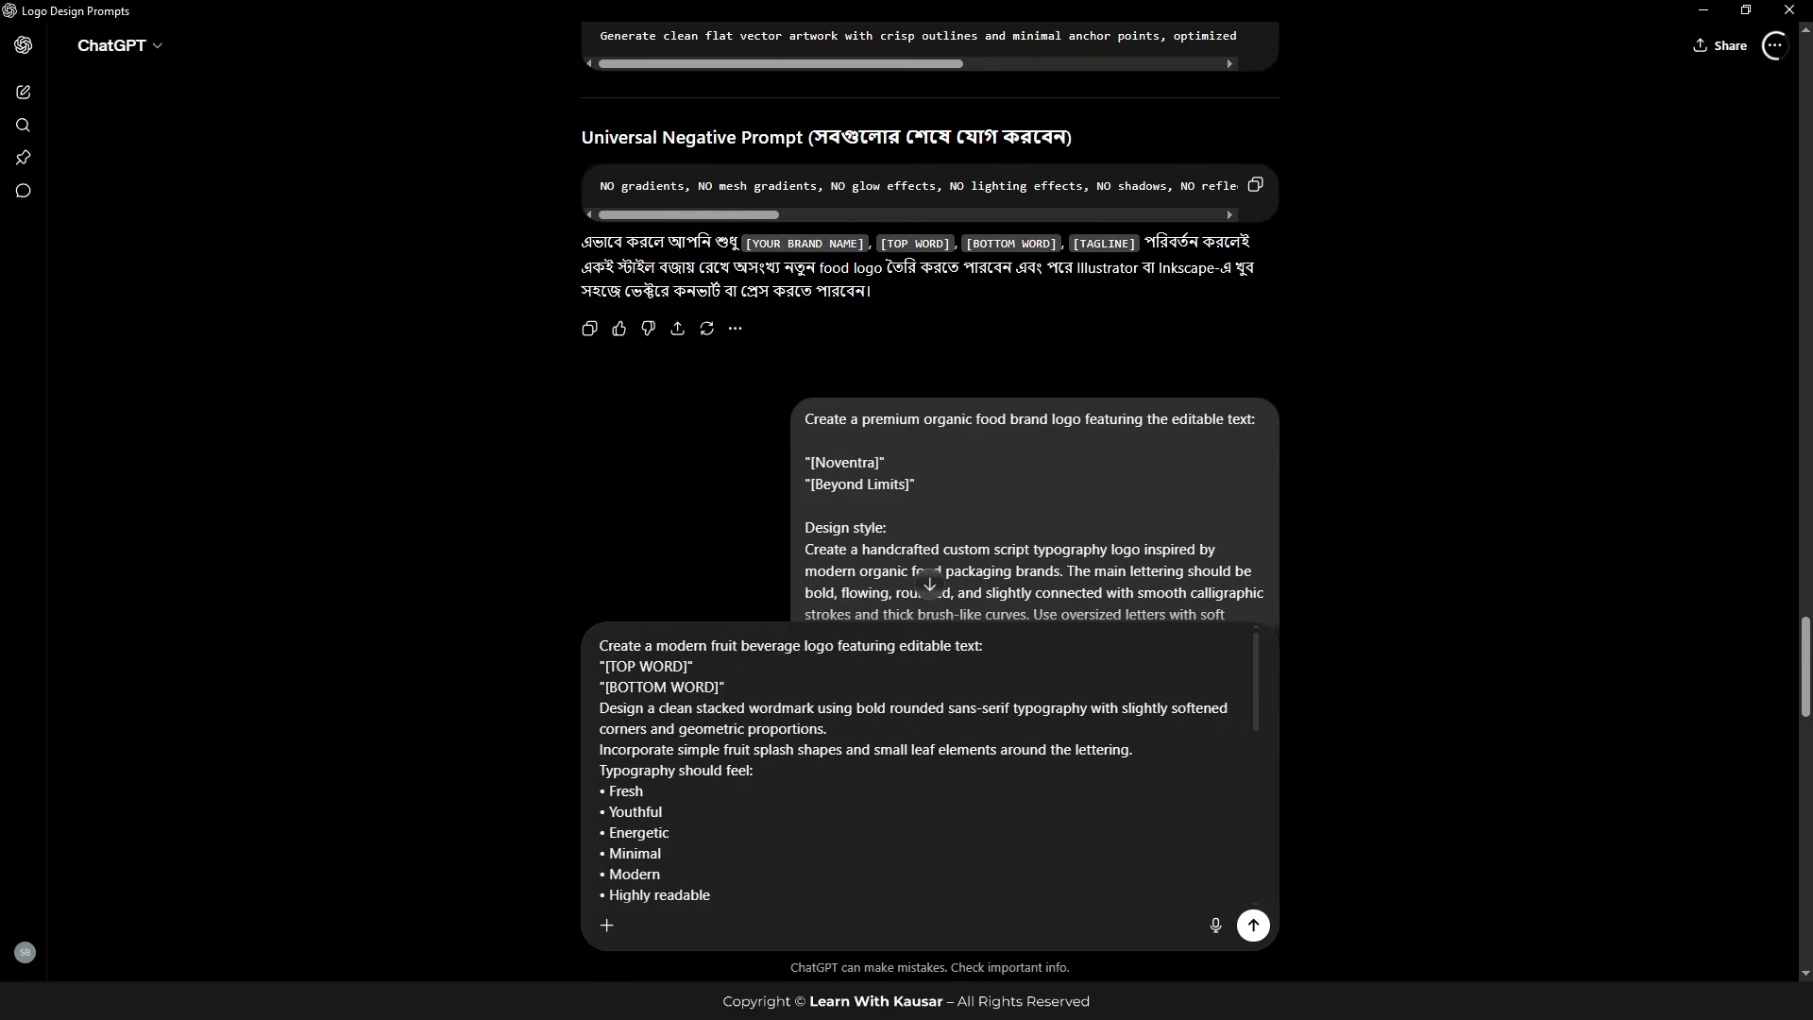
pyautogui.hotkey('alt', 'Tab')
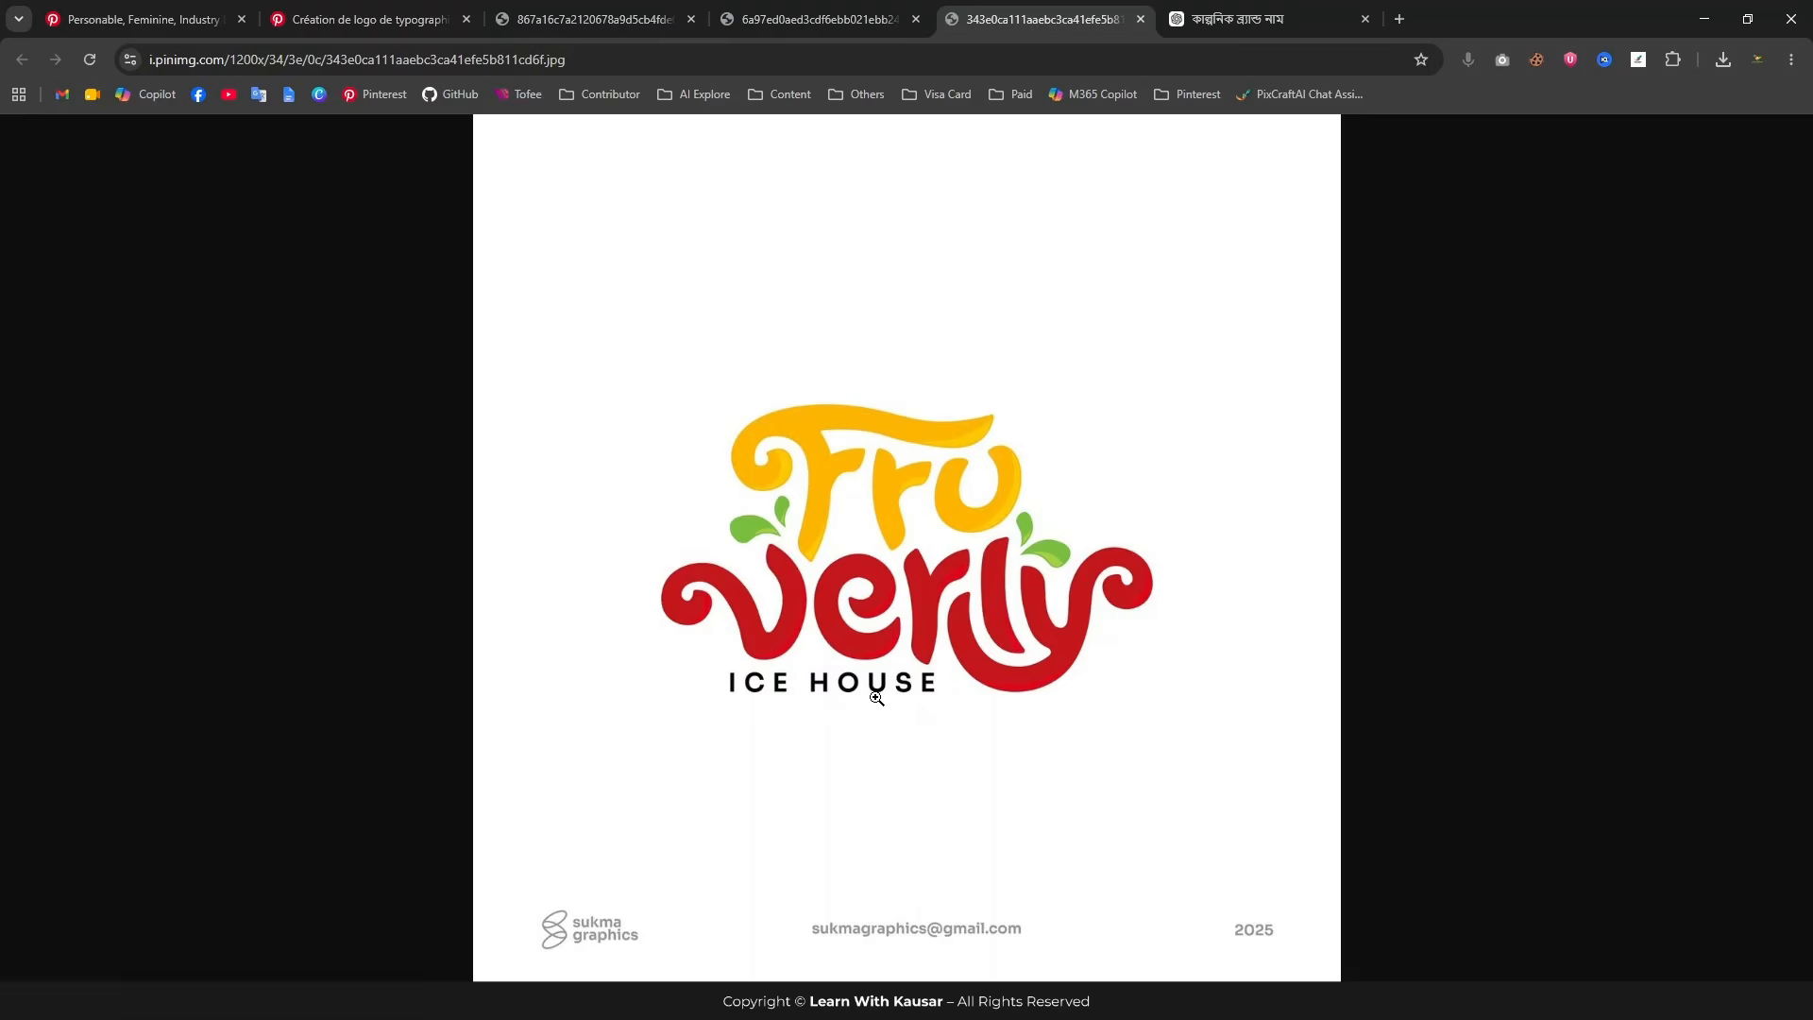
pyautogui.click(1271, 25)
pyautogui.scroll(-1, 886, 601)
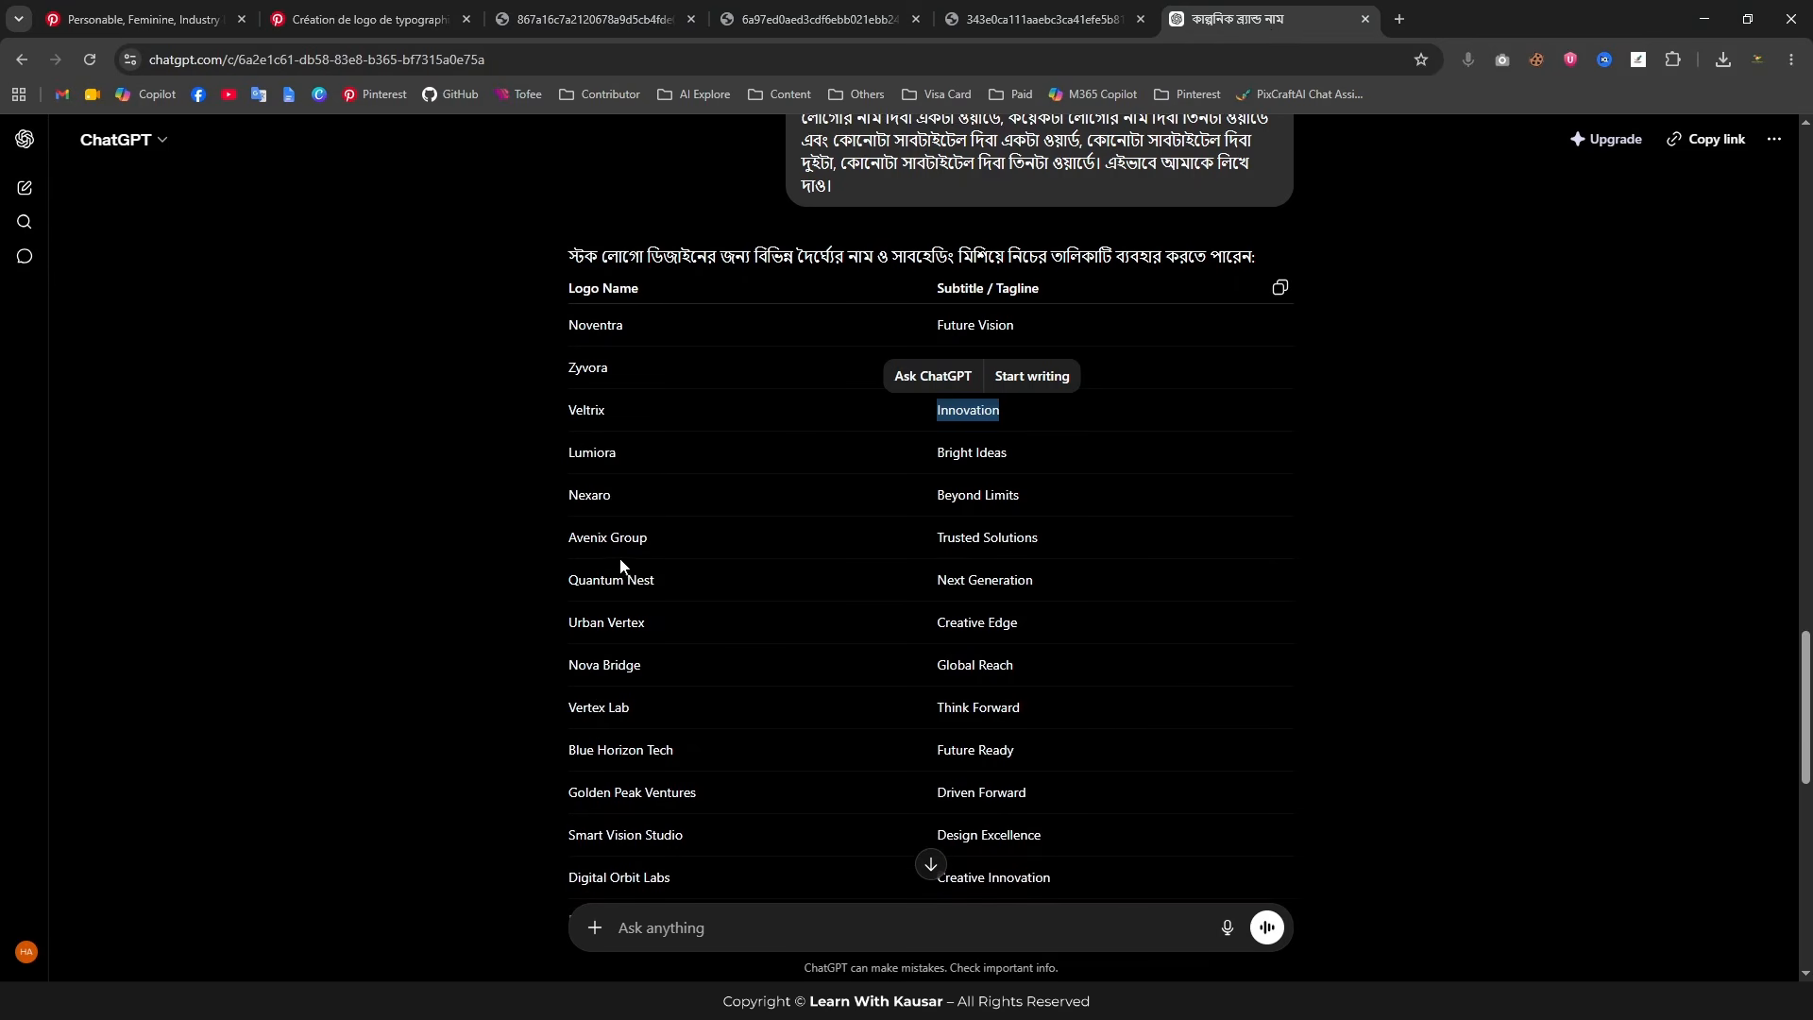
pyautogui.click(665, 547)
pyautogui.moveTo(554, 623)
pyautogui.mouseDown()
pyautogui.moveTo(651, 624)
pyautogui.moveTo(570, 623)
pyautogui.mouseUp()
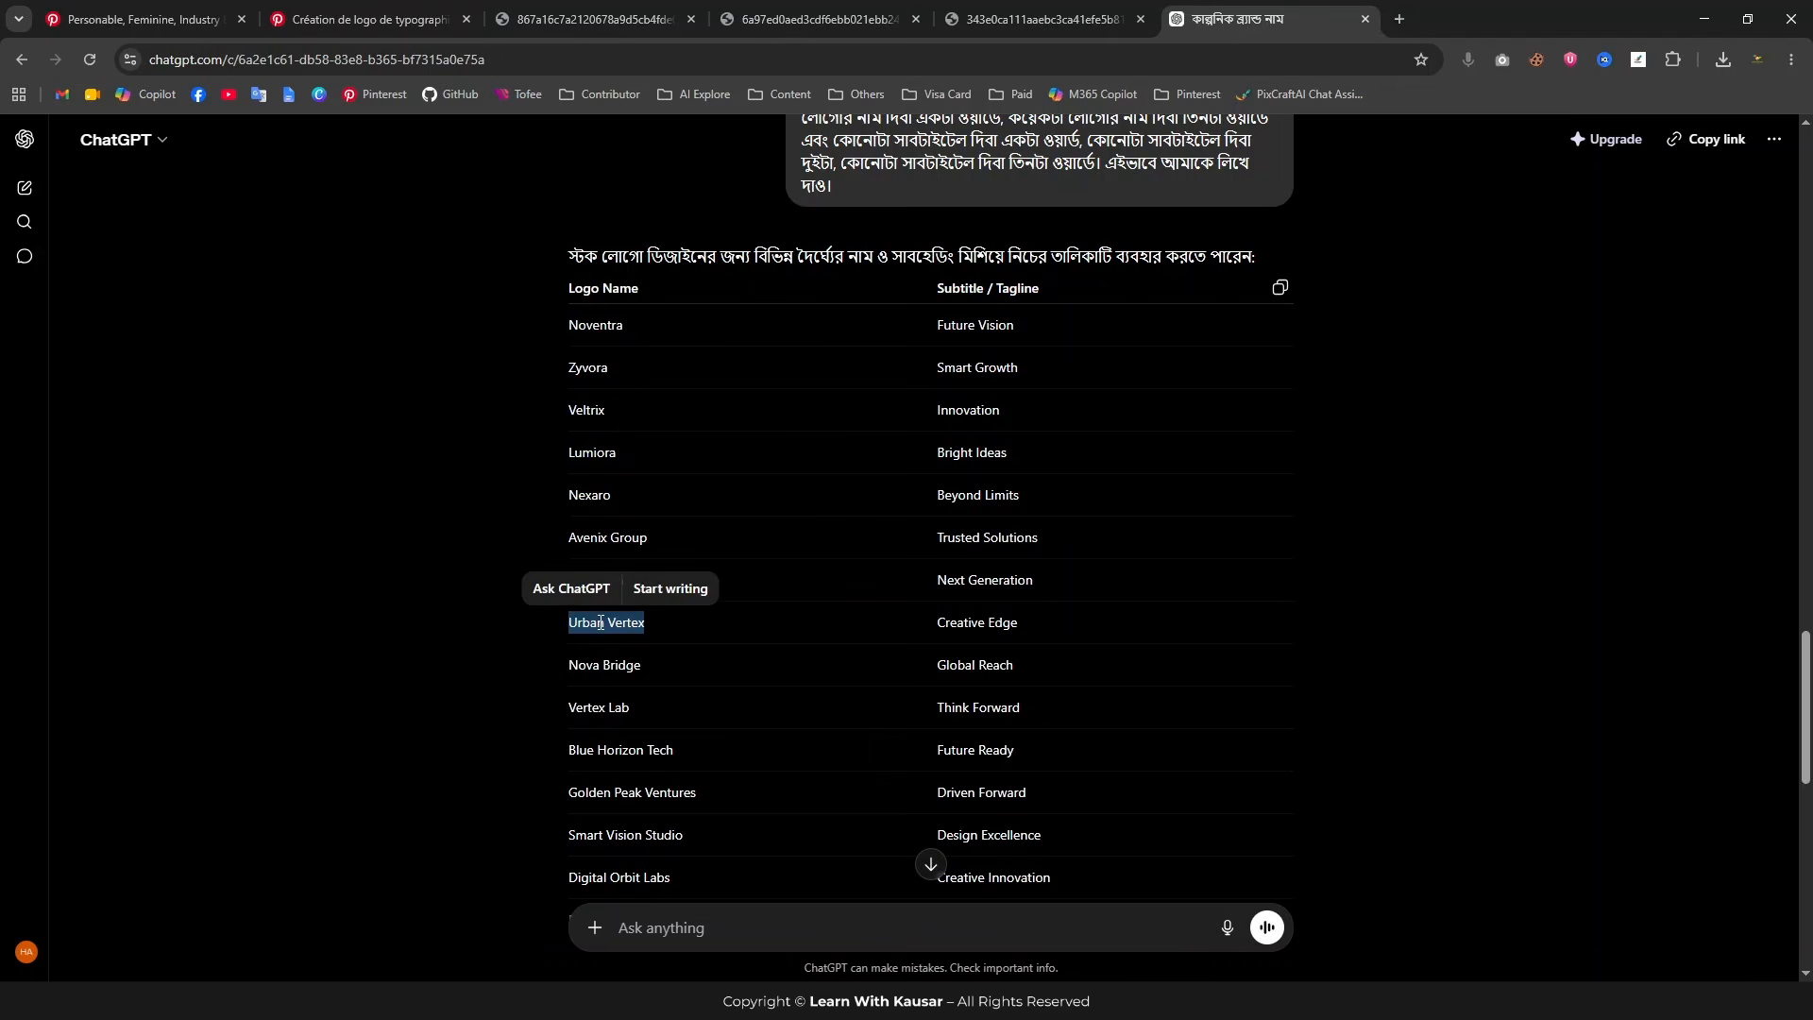
pyautogui.rightClick(595, 619)
pyautogui.click(836, 646)
pyautogui.hotkey('alt', 'Tab')
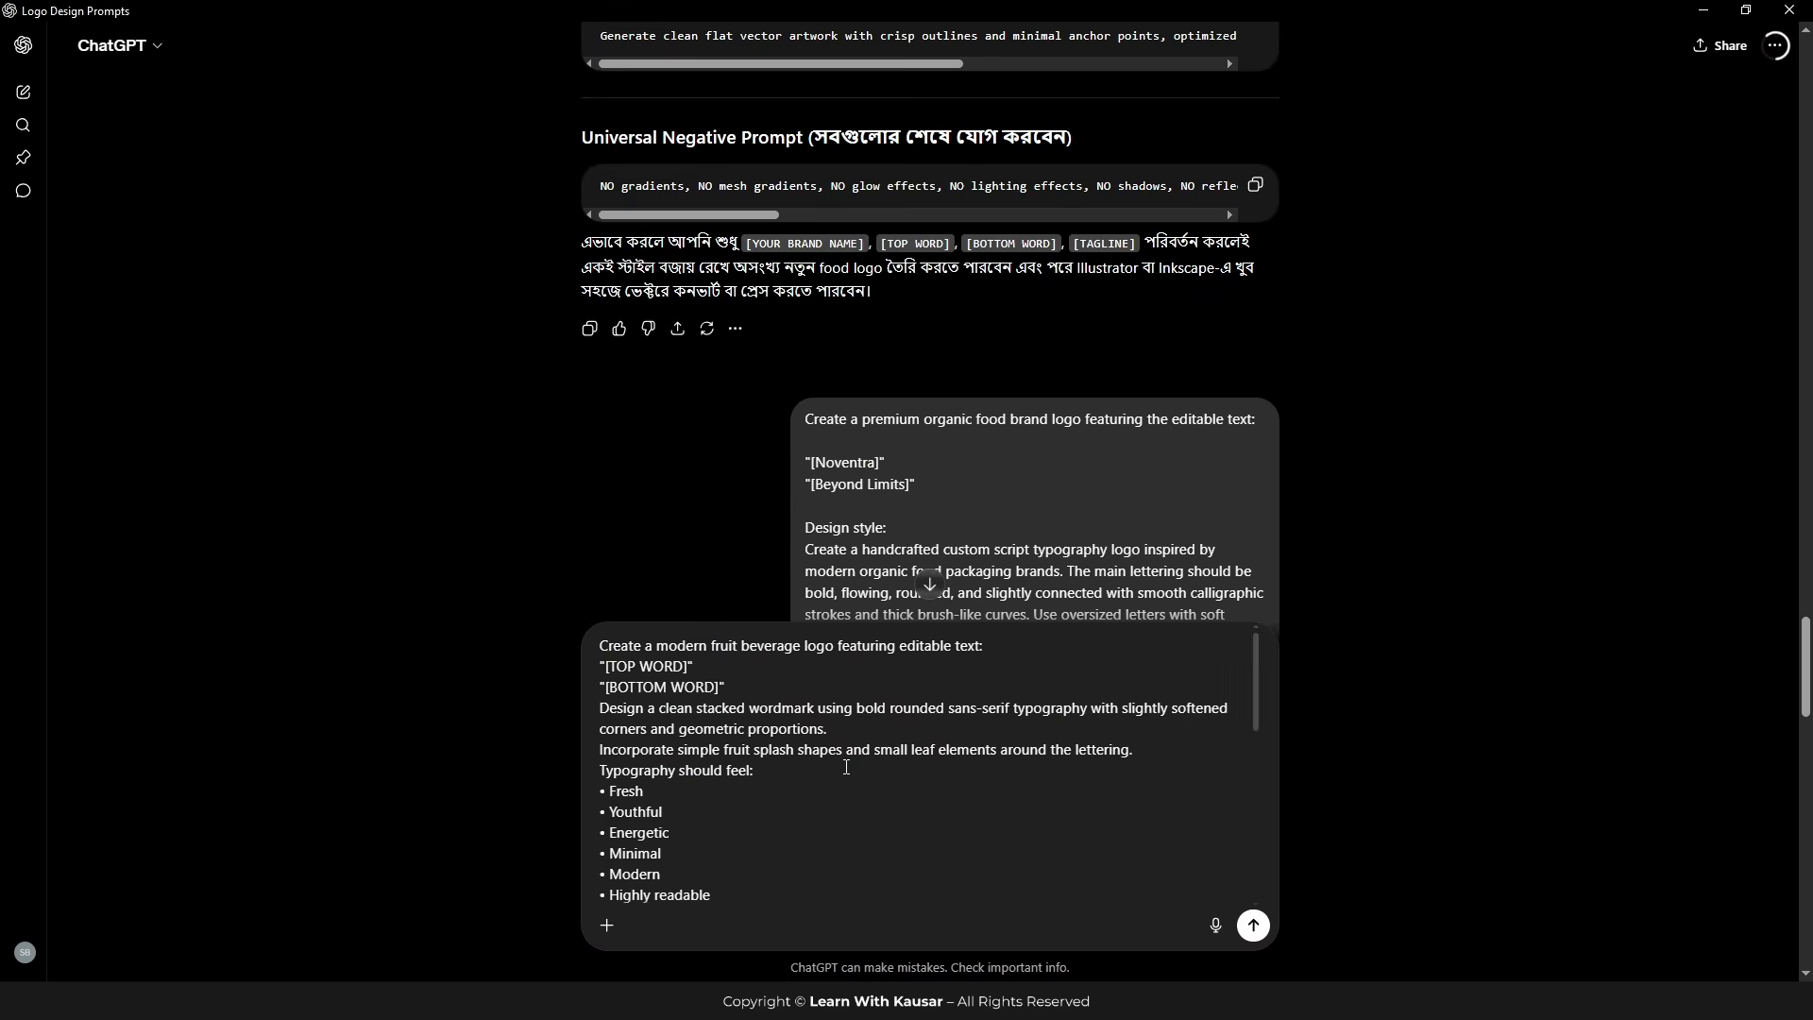
# Step: Replace the top word placeholder with Urban and the bottom word placeholder with Vertex in the Fruit Burst prompt
pyautogui.scroll(5, 690, 778)
pyautogui.moveTo(684, 667); pyautogui.dragTo(612, 667)
pyautogui.click(635, 682)
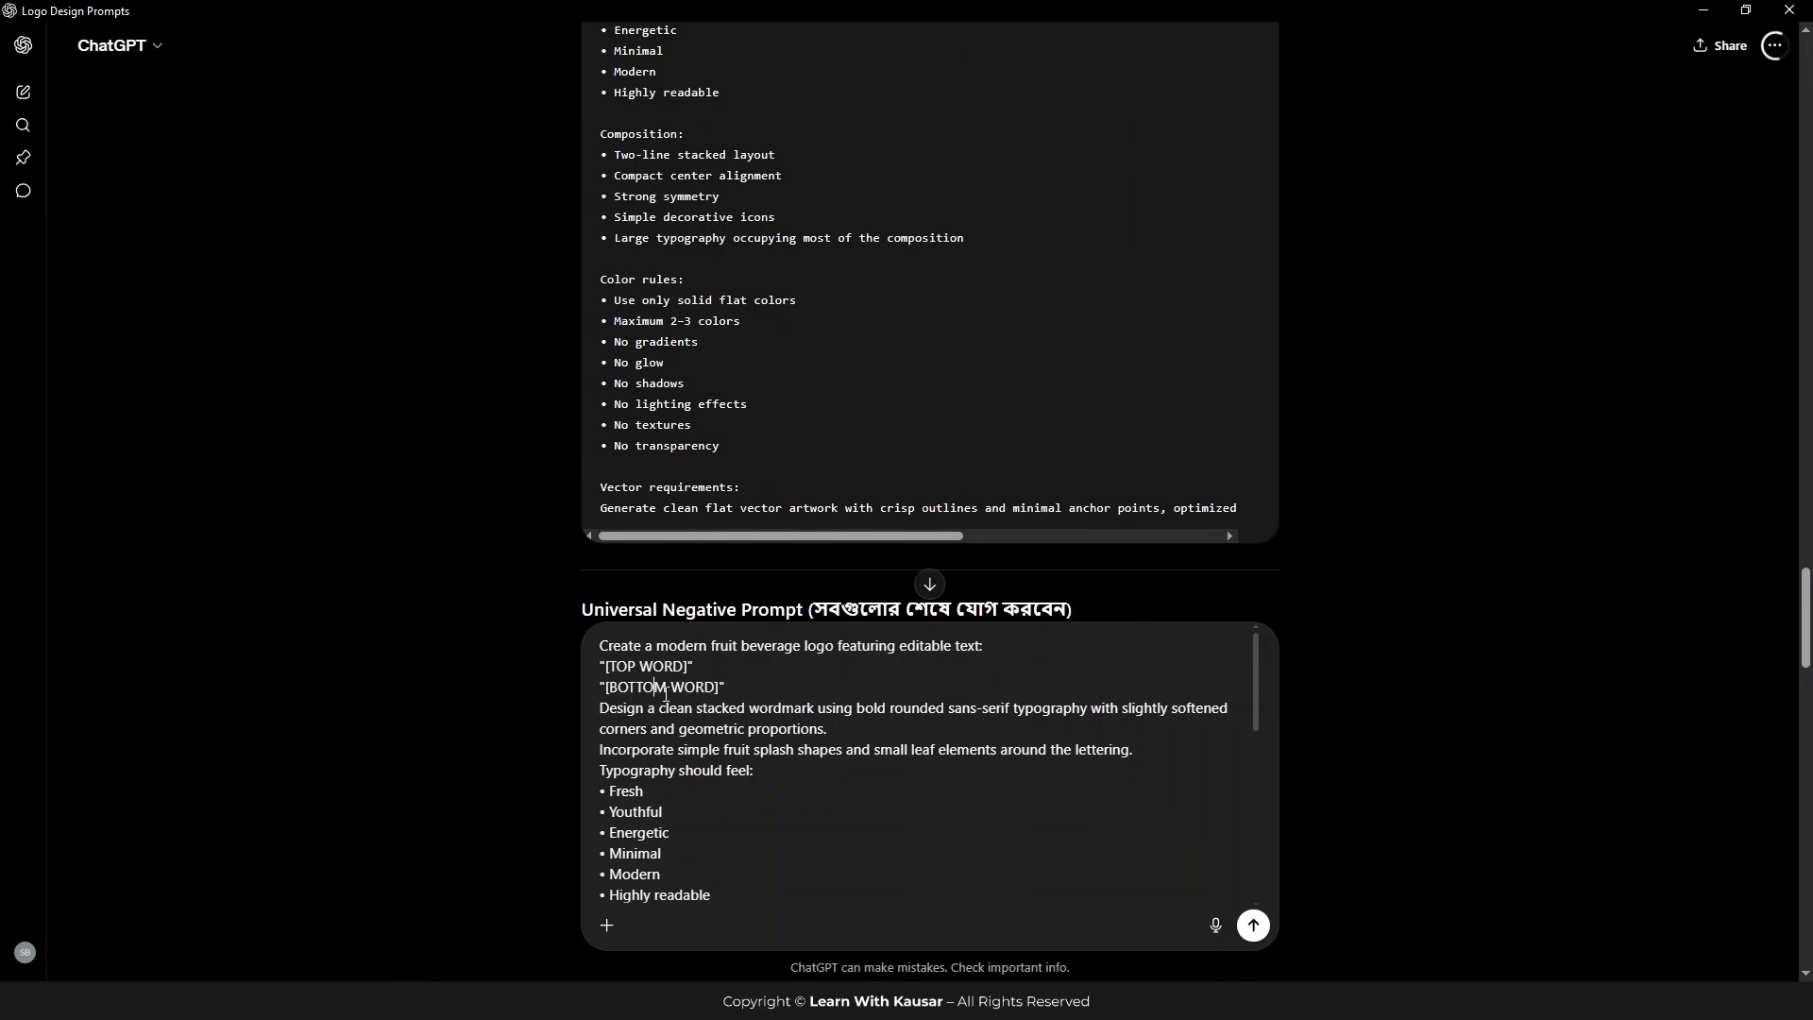
pyautogui.moveTo(684, 667); pyautogui.dragTo(614, 689)
pyautogui.hotkey('ctrl', 'v')
pyautogui.press('BackSpace')
pyautogui.press('BackSpace')
pyautogui.hotkey('ctrl', 'v')
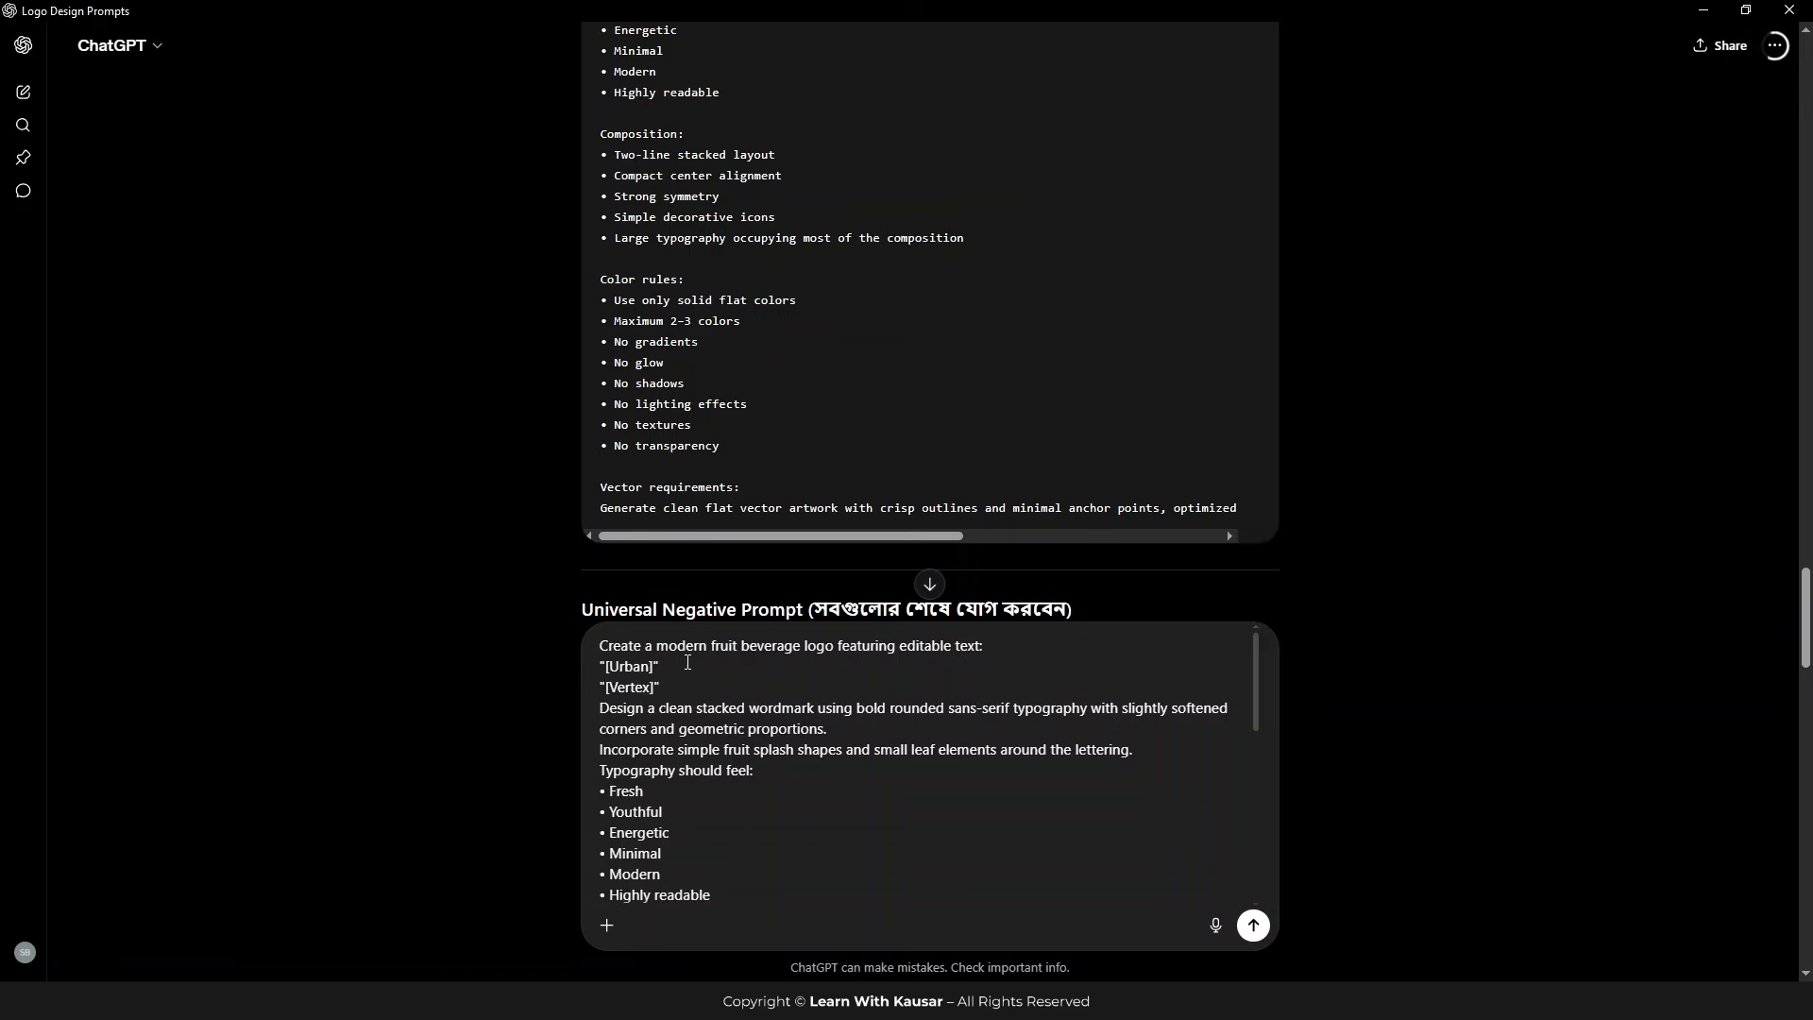
# Step: Check the completed Urban Vertex prompt and submit it as a Create image request
pyautogui.scroll(-5, 706, 708)
pyautogui.scroll(-3, 746, 783)
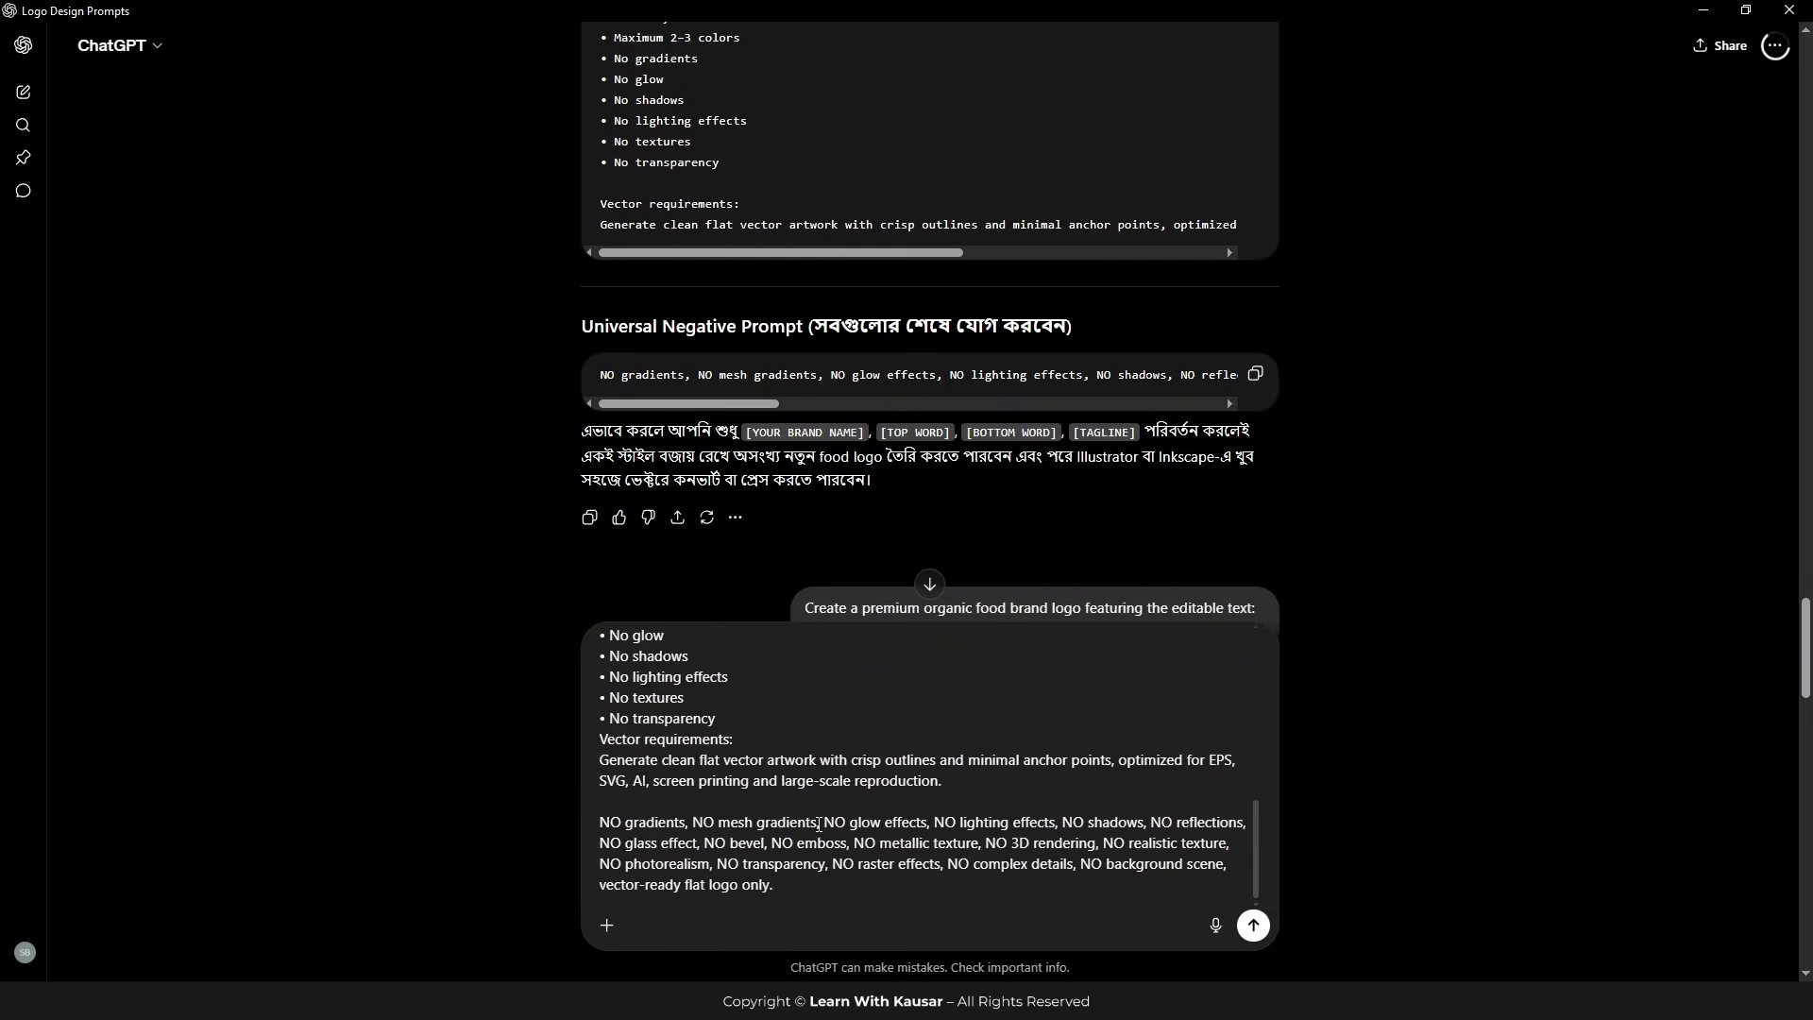
pyautogui.scroll(10, 840, 812)
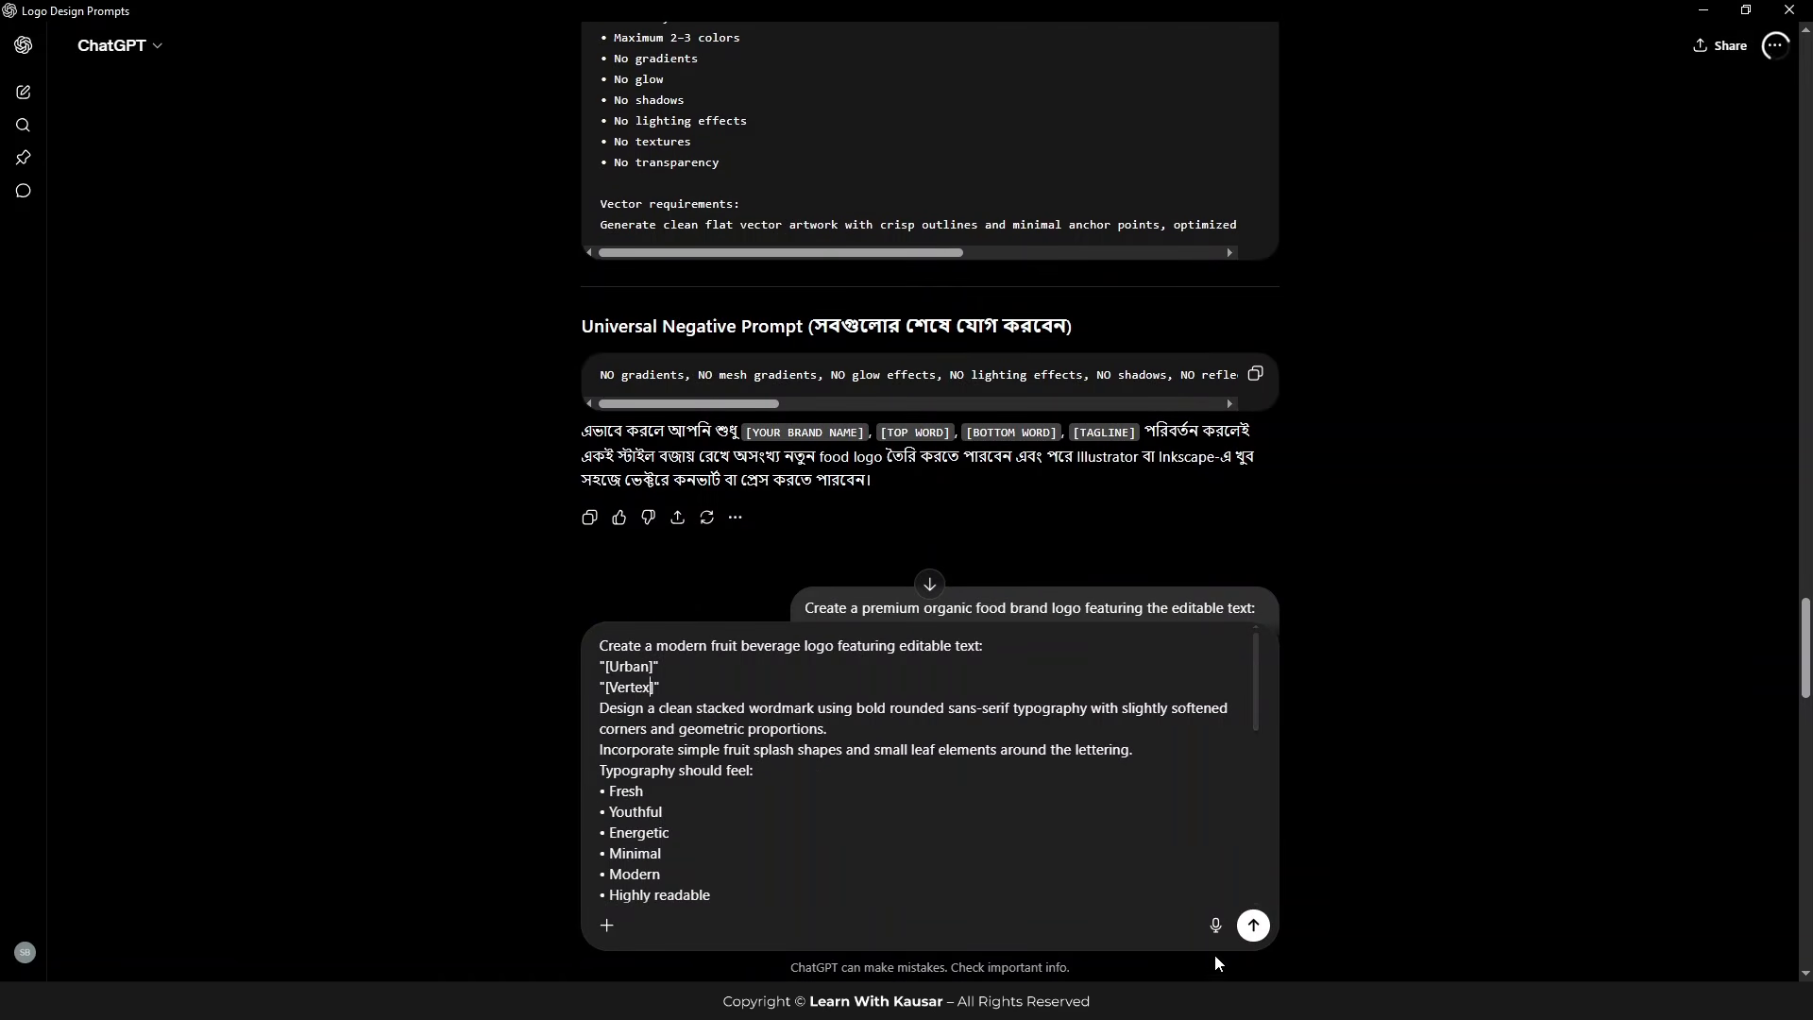
pyautogui.click(606, 925)
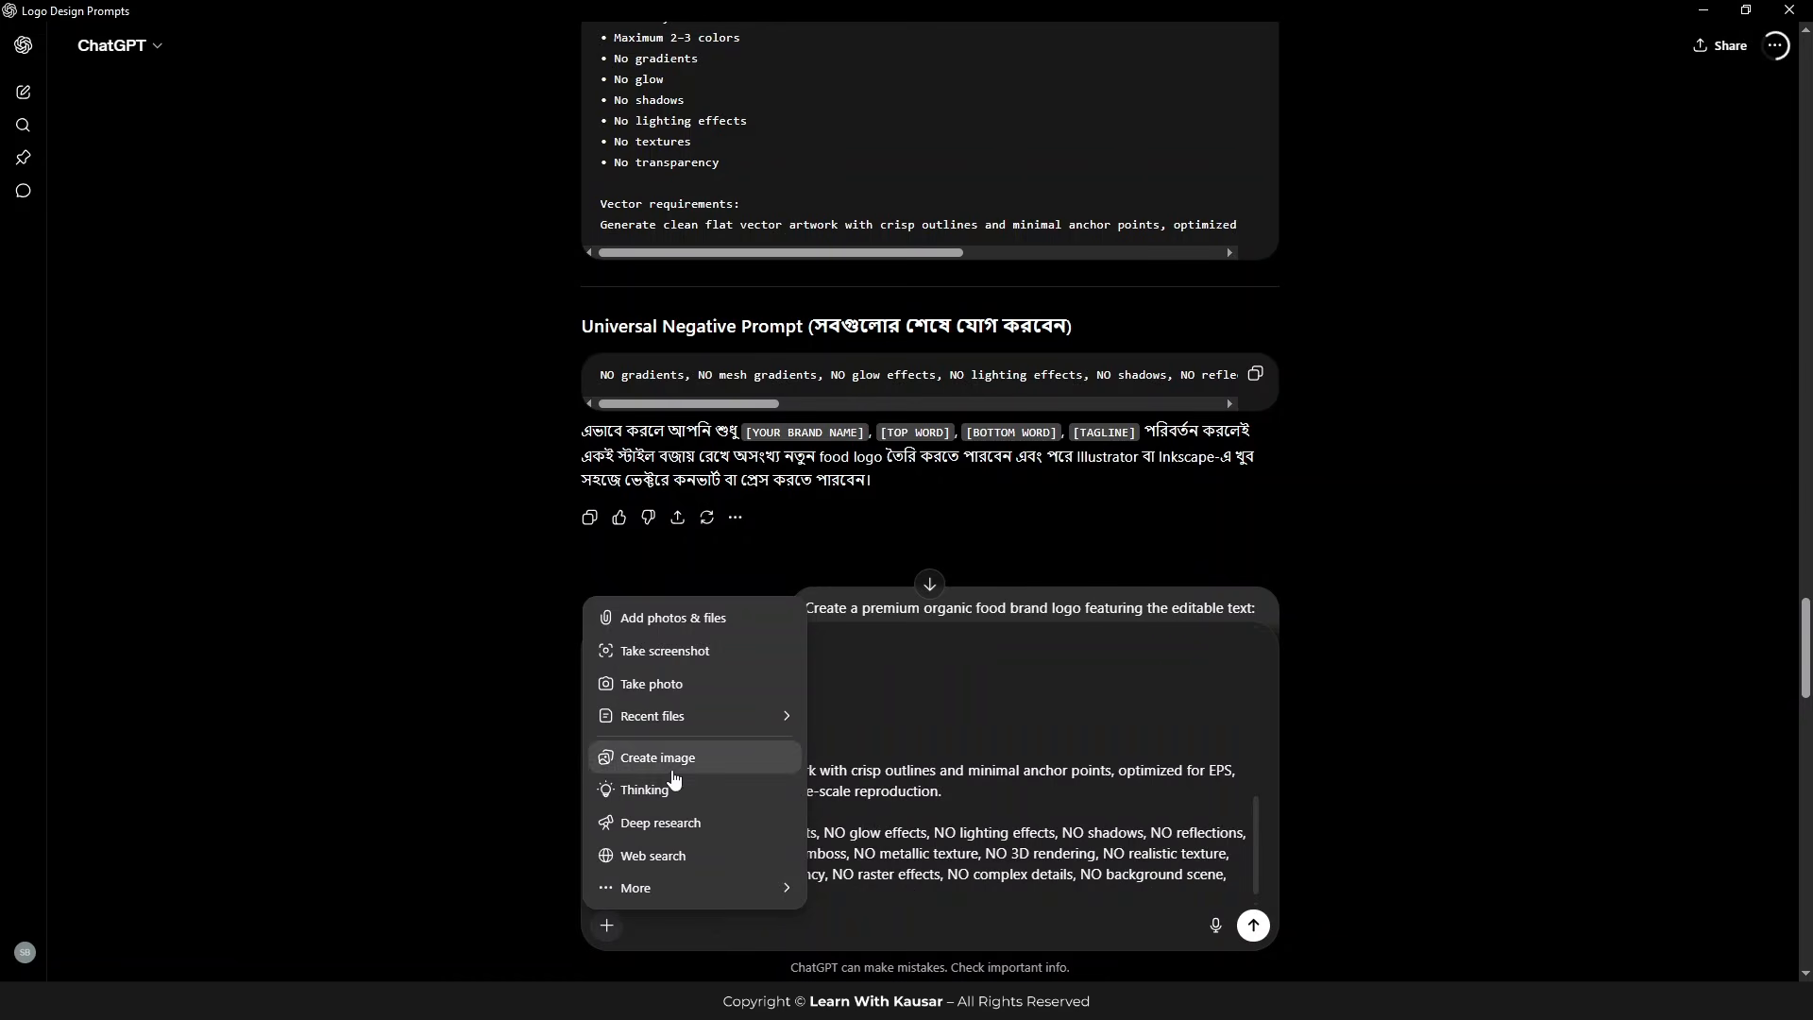
pyautogui.click(660, 753)
pyautogui.scroll(-10, 964, 663)
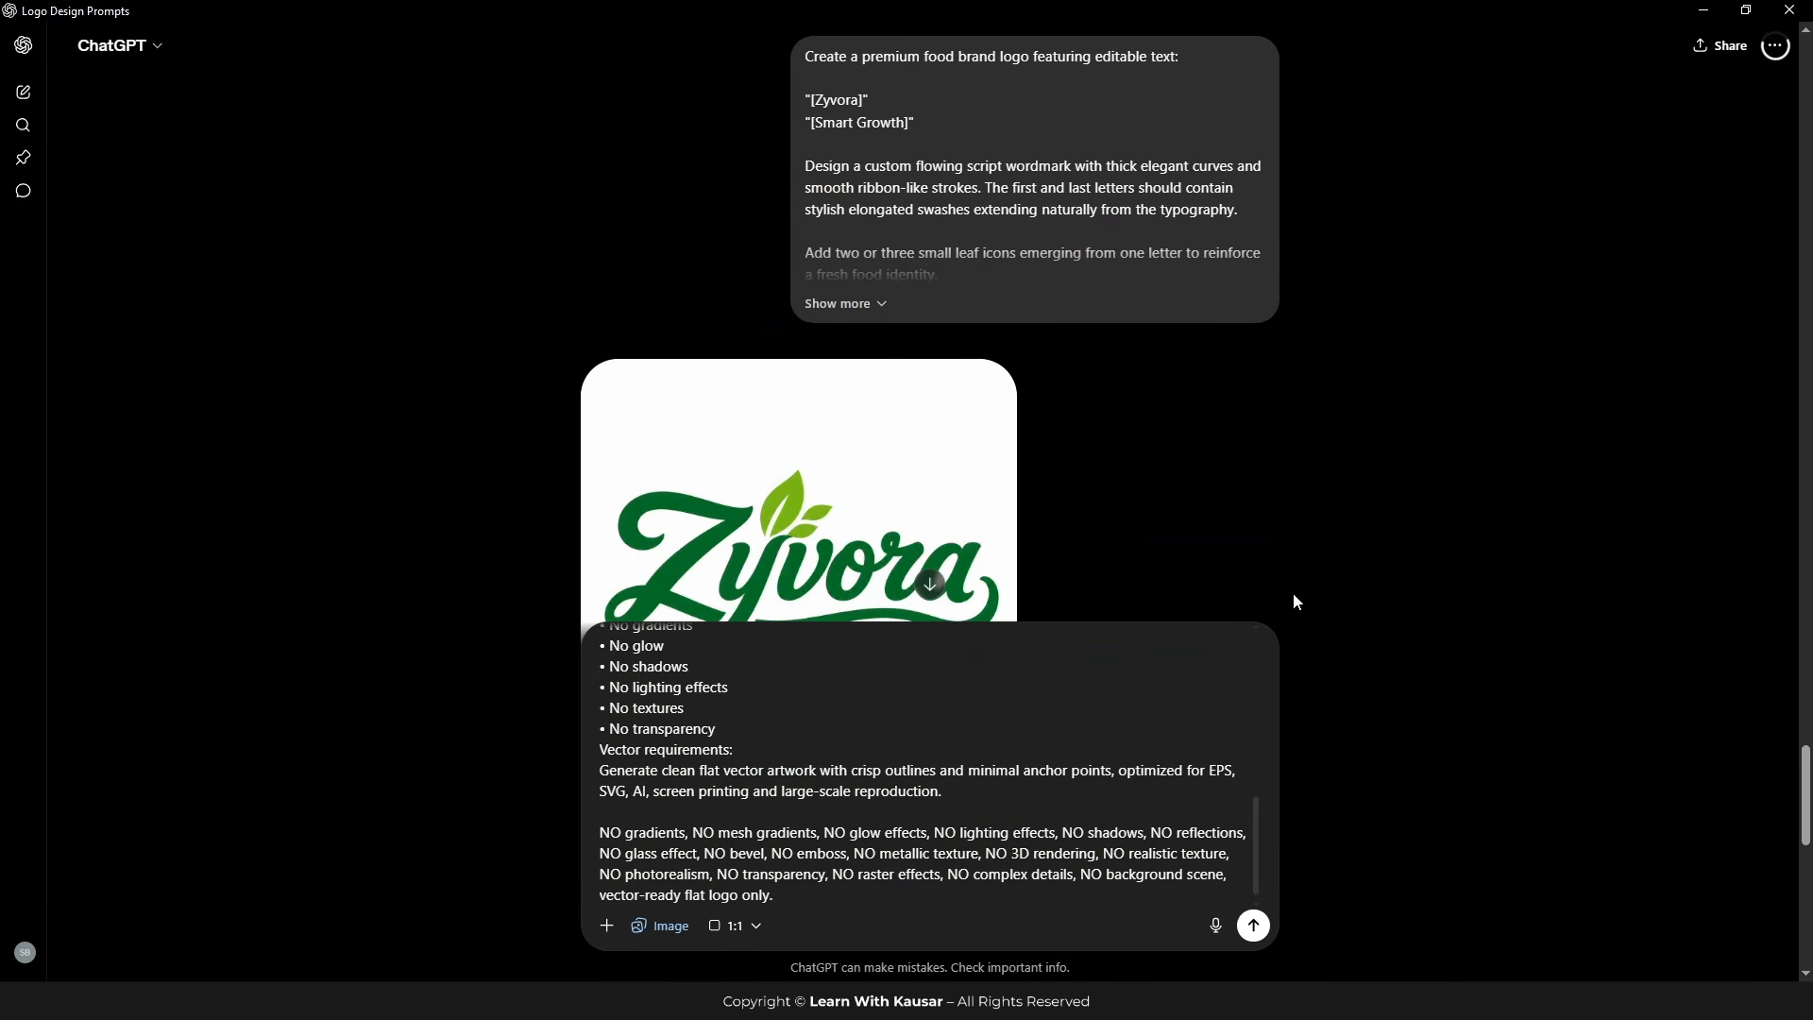
pyautogui.click(1252, 927)
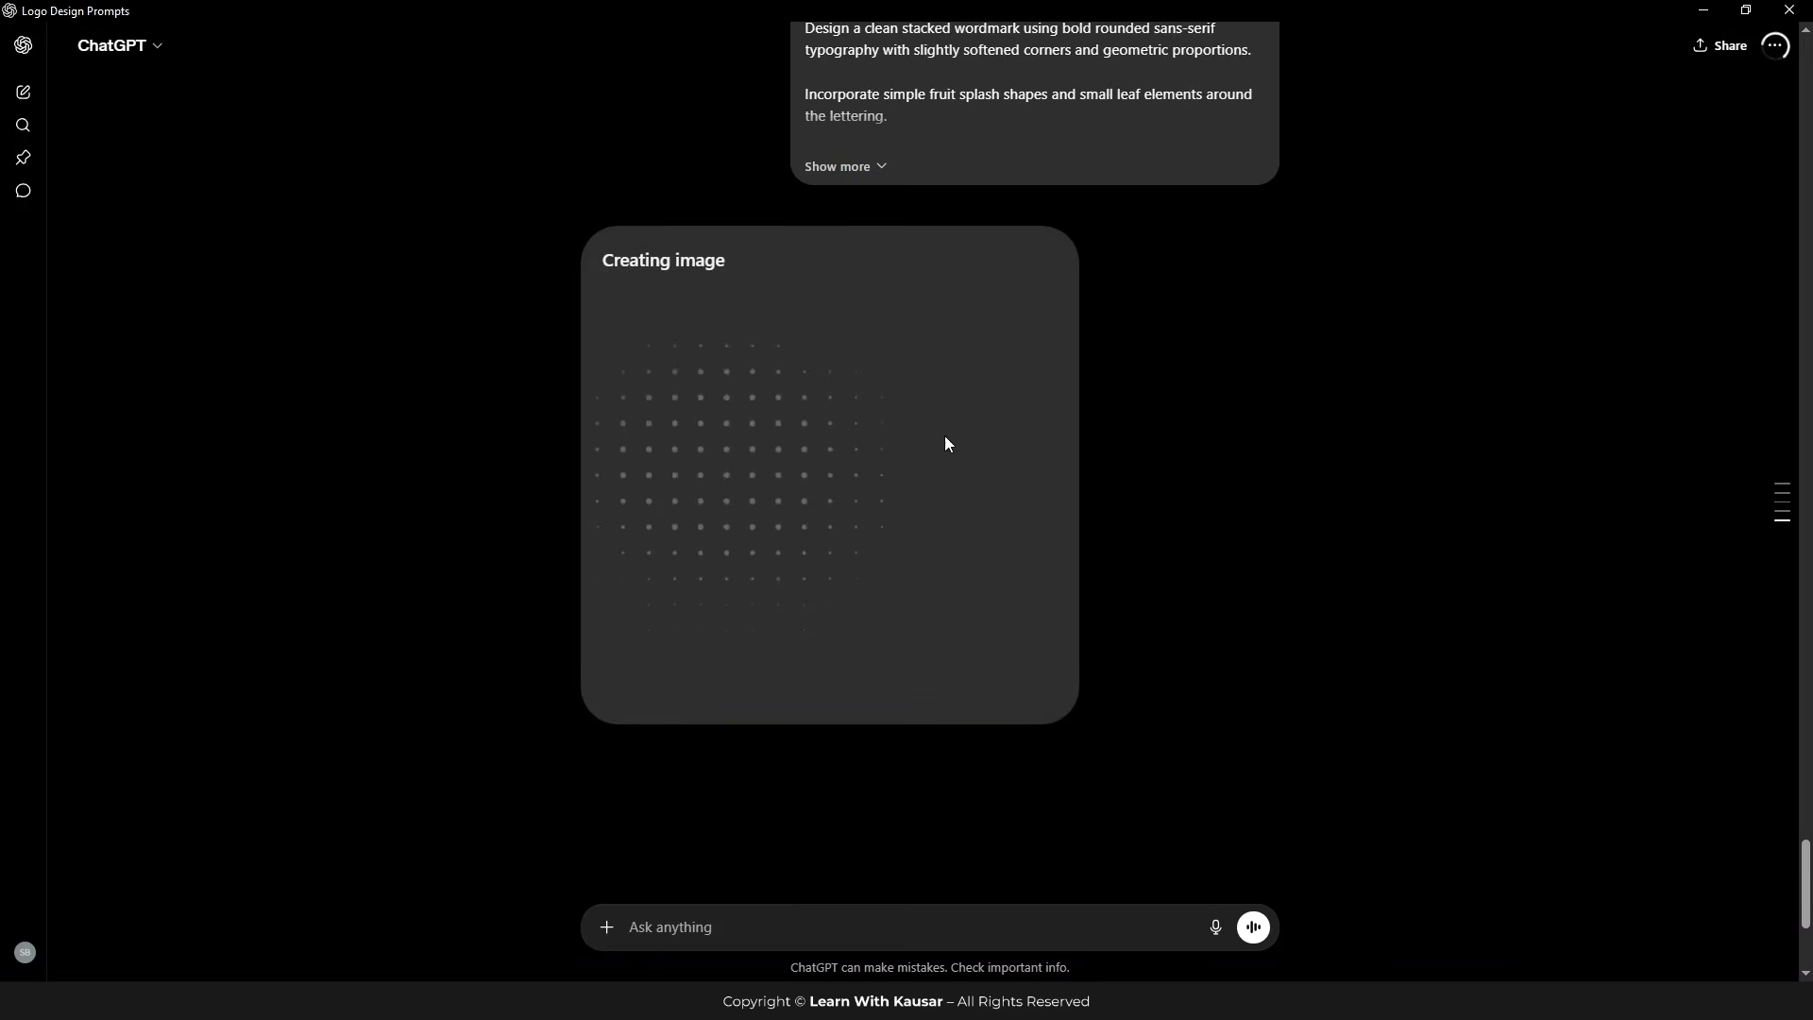
# Step: Review the generated Veltrix and Zyvora logos in the conversation
pyautogui.scroll(8, 947, 441)
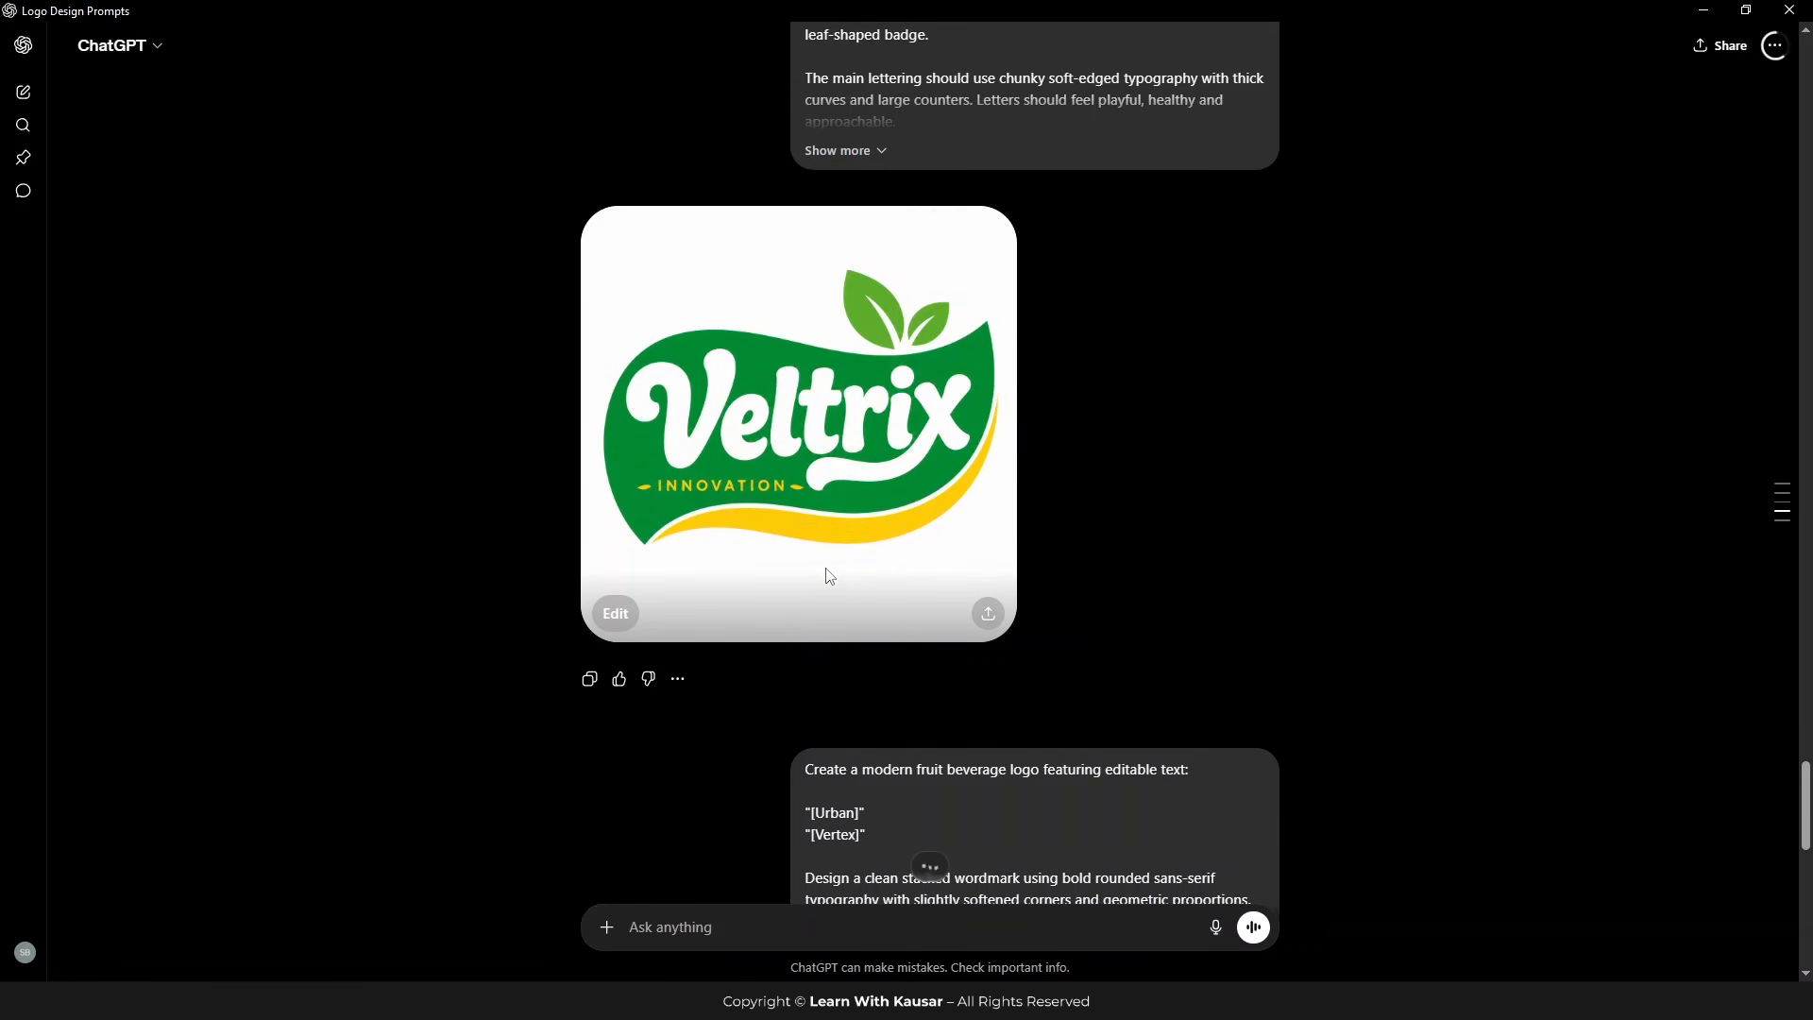
pyautogui.scroll(5, 1020, 515)
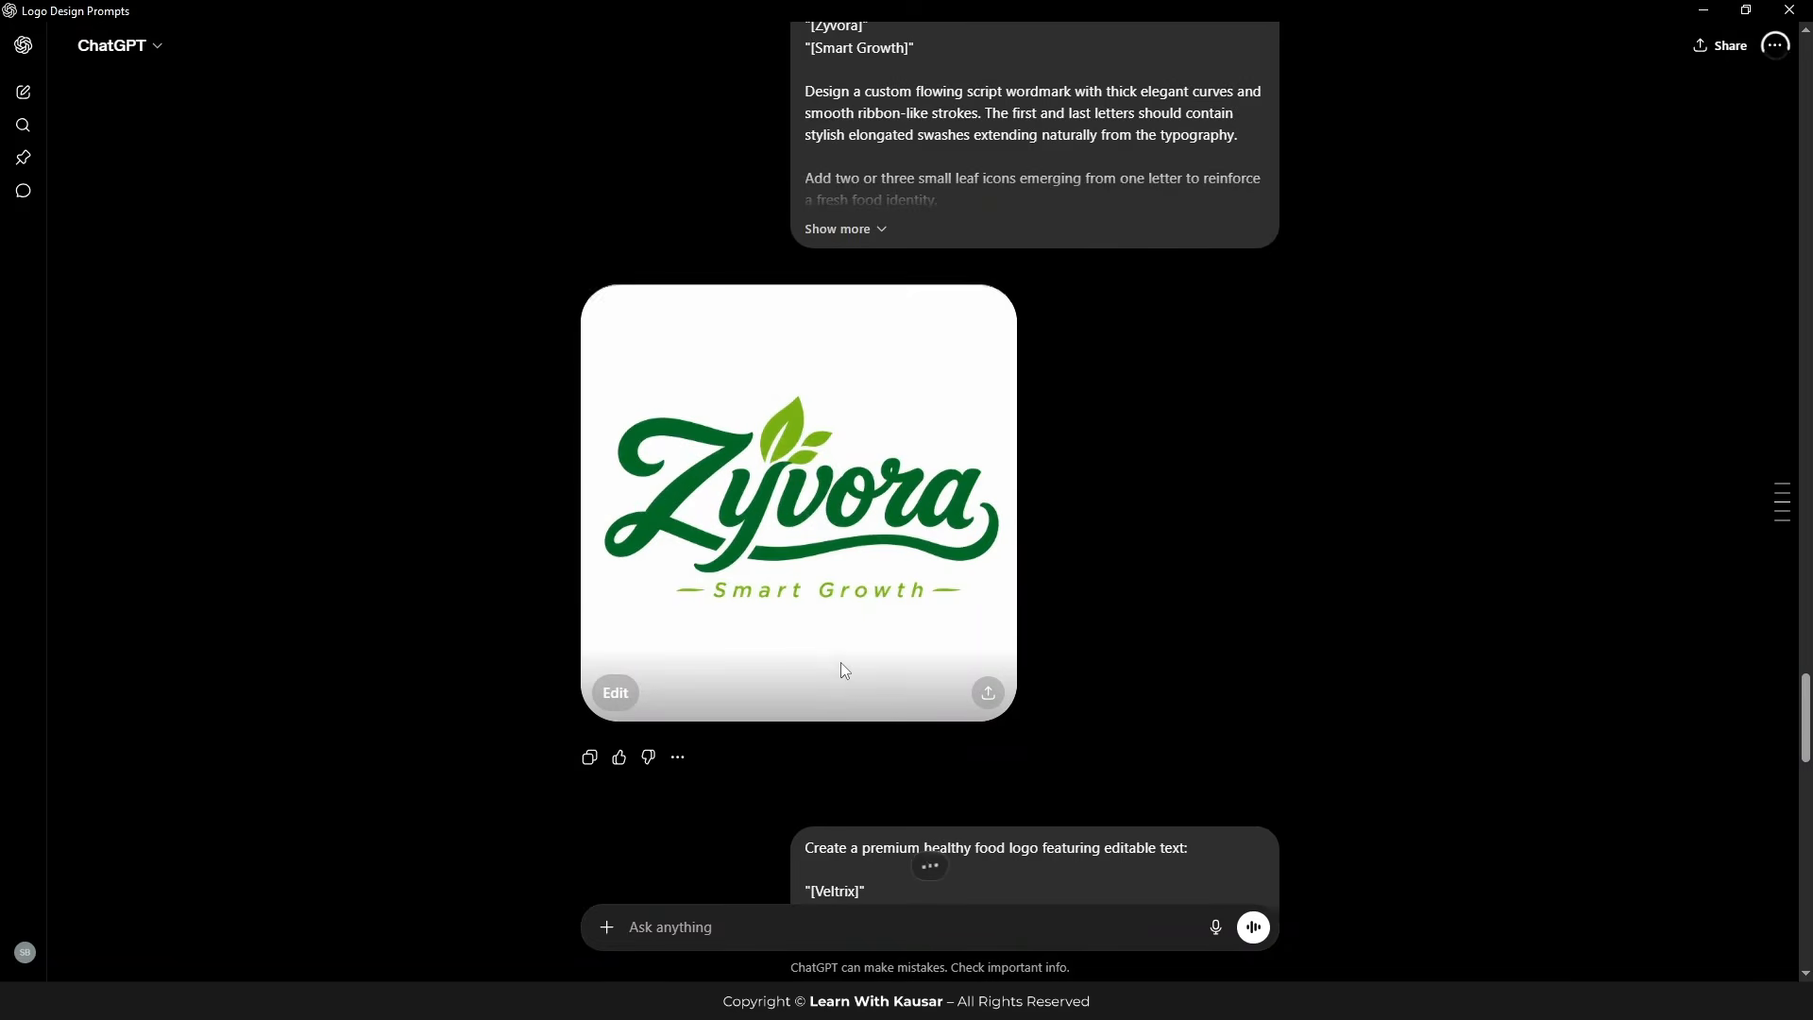
pyautogui.scroll(10, 867, 603)
pyautogui.scroll(-10, 889, 469)
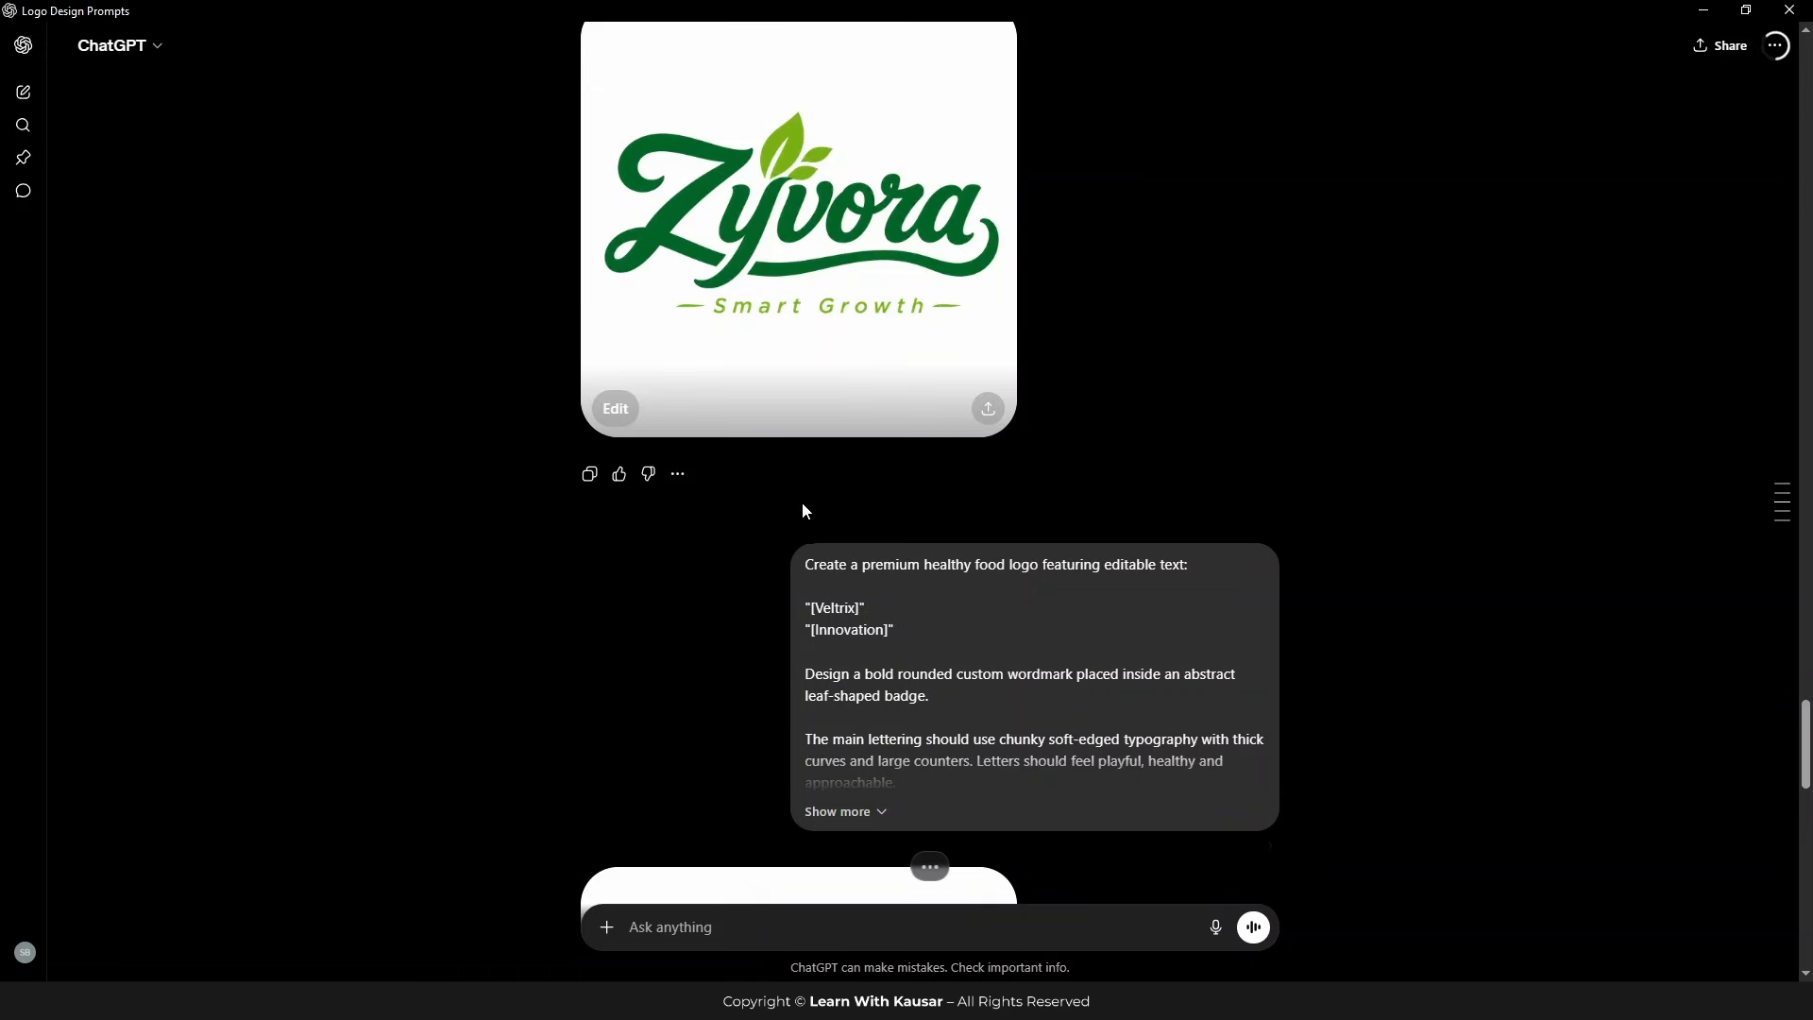
pyautogui.scroll(-15, 802, 510)
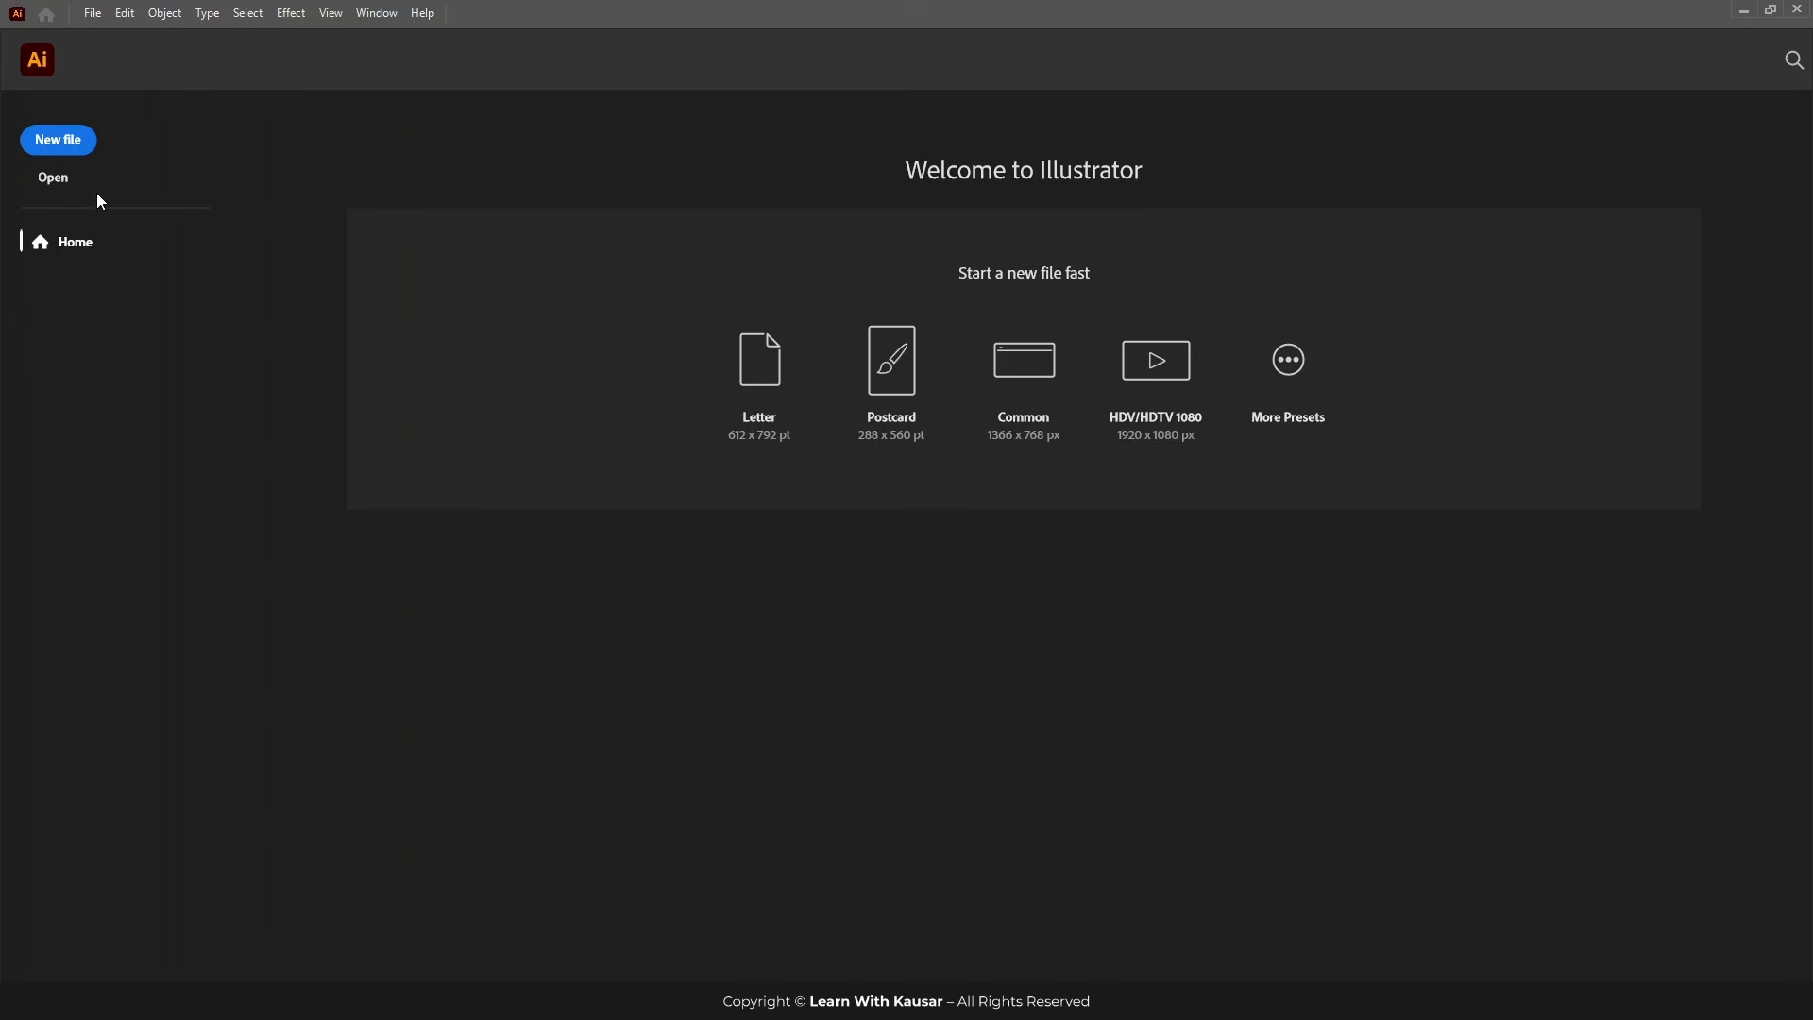
pyautogui.click(60, 142)
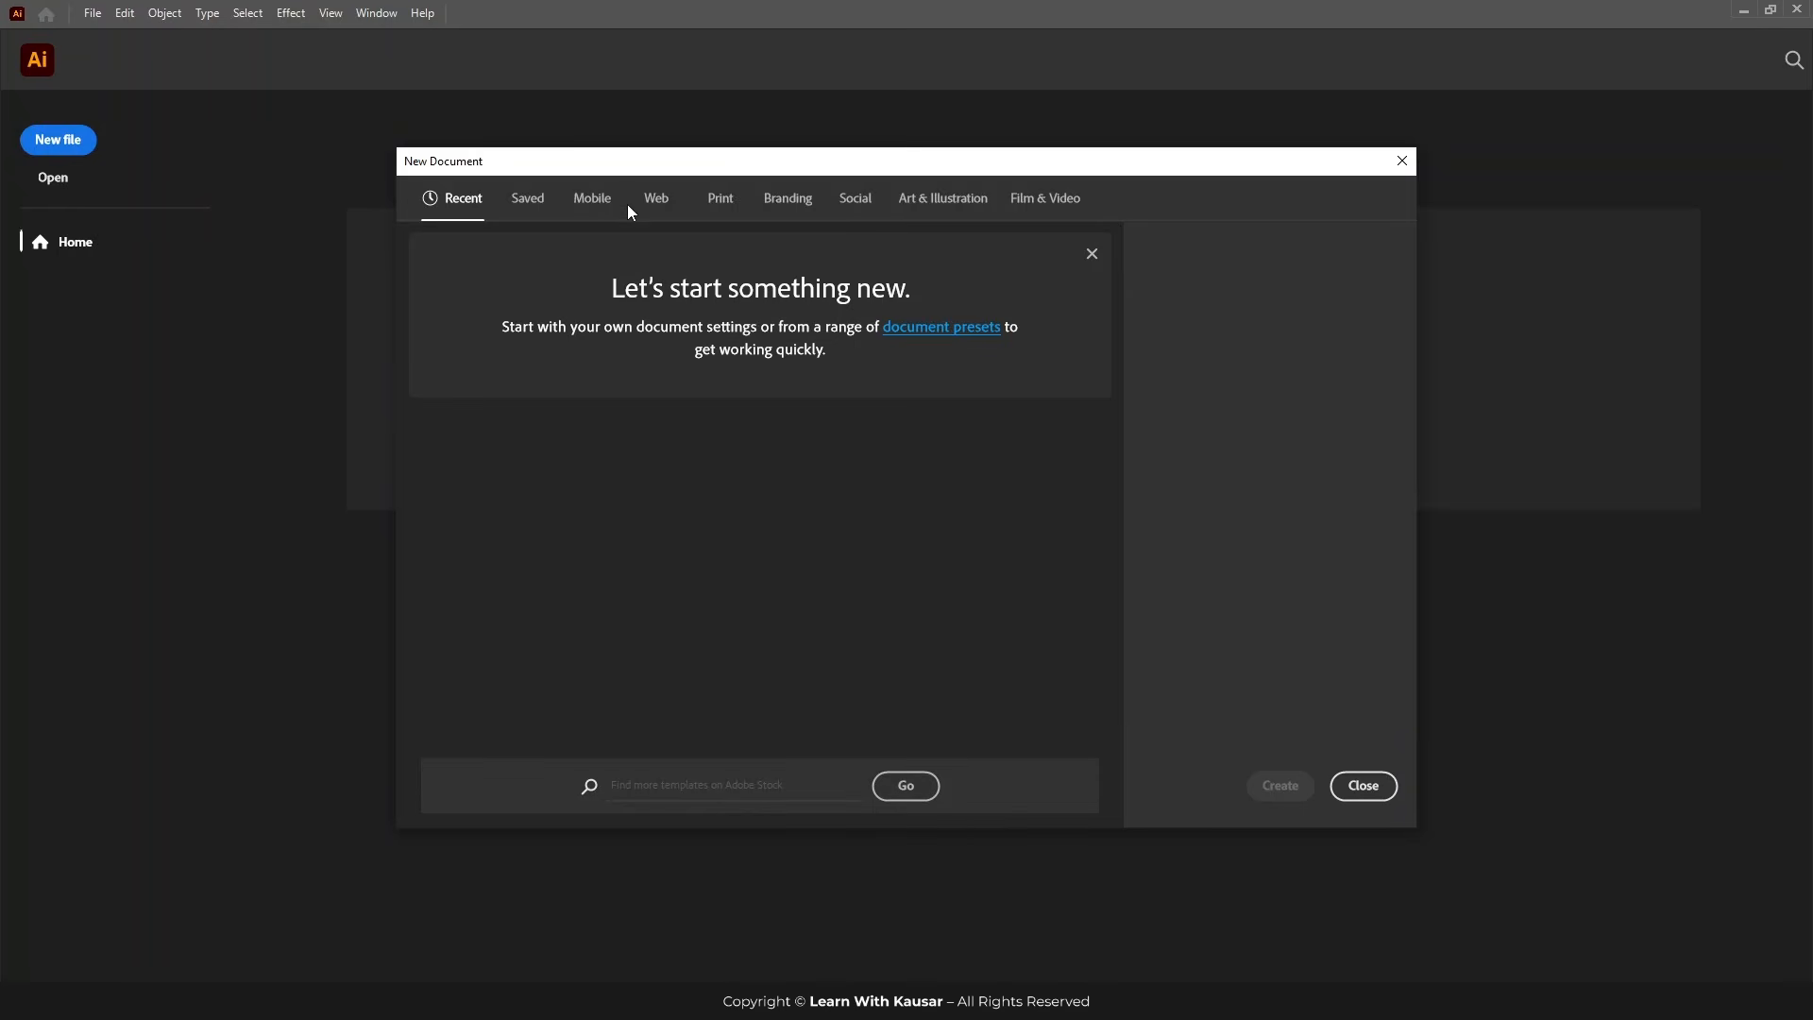
pyautogui.click(531, 205)
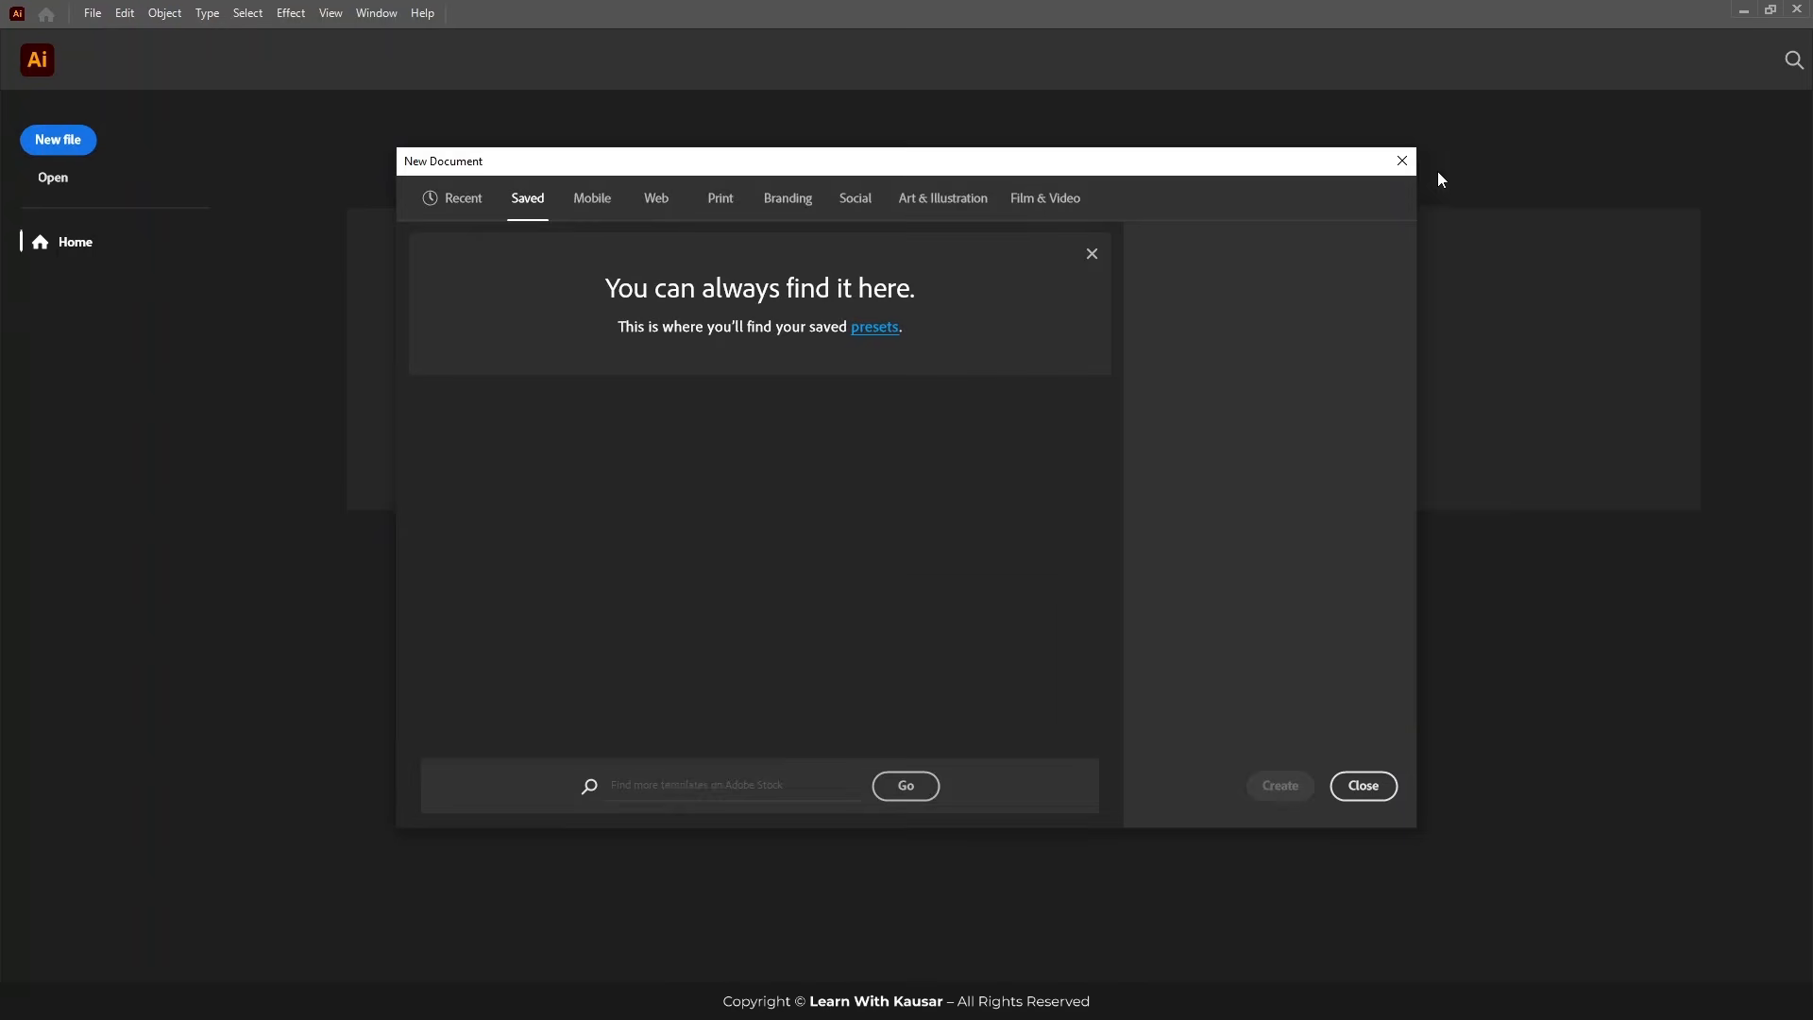
pyautogui.click(1402, 161)
# Step: Start a new Illustrator document from the blank document presets and set its width to 3000 px
pyautogui.click(51, 137)
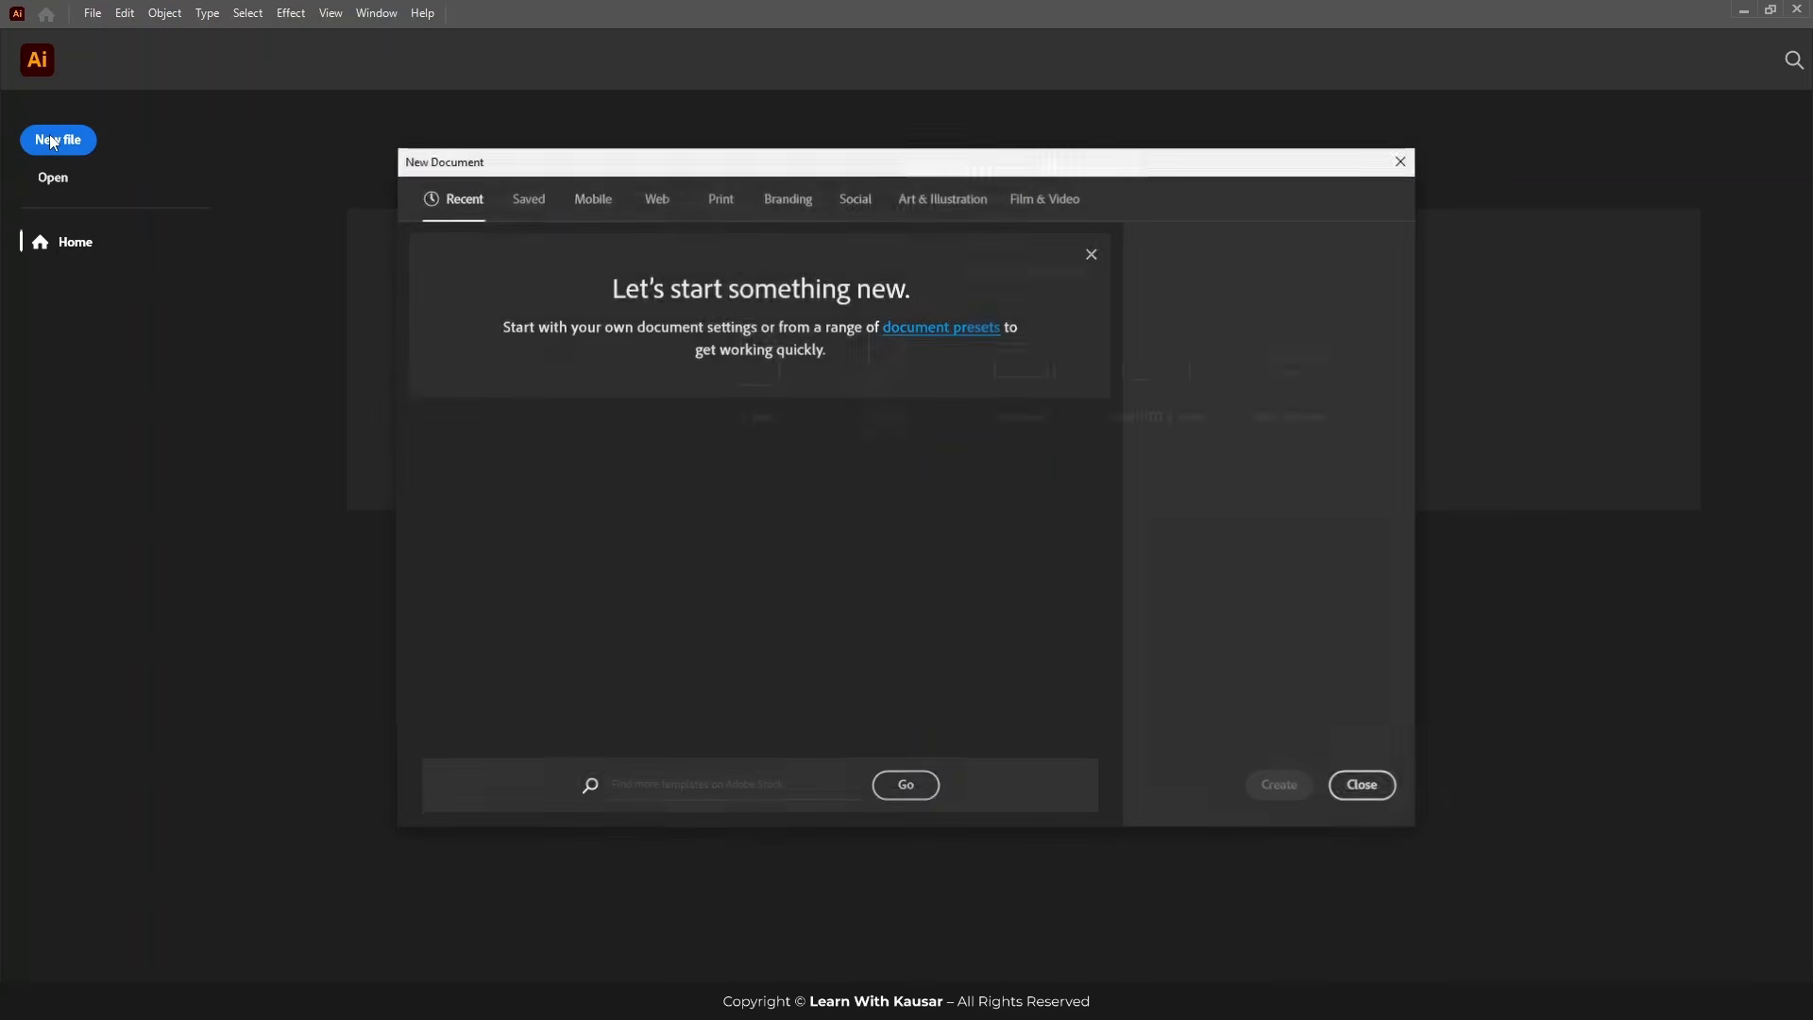
pyautogui.click(947, 331)
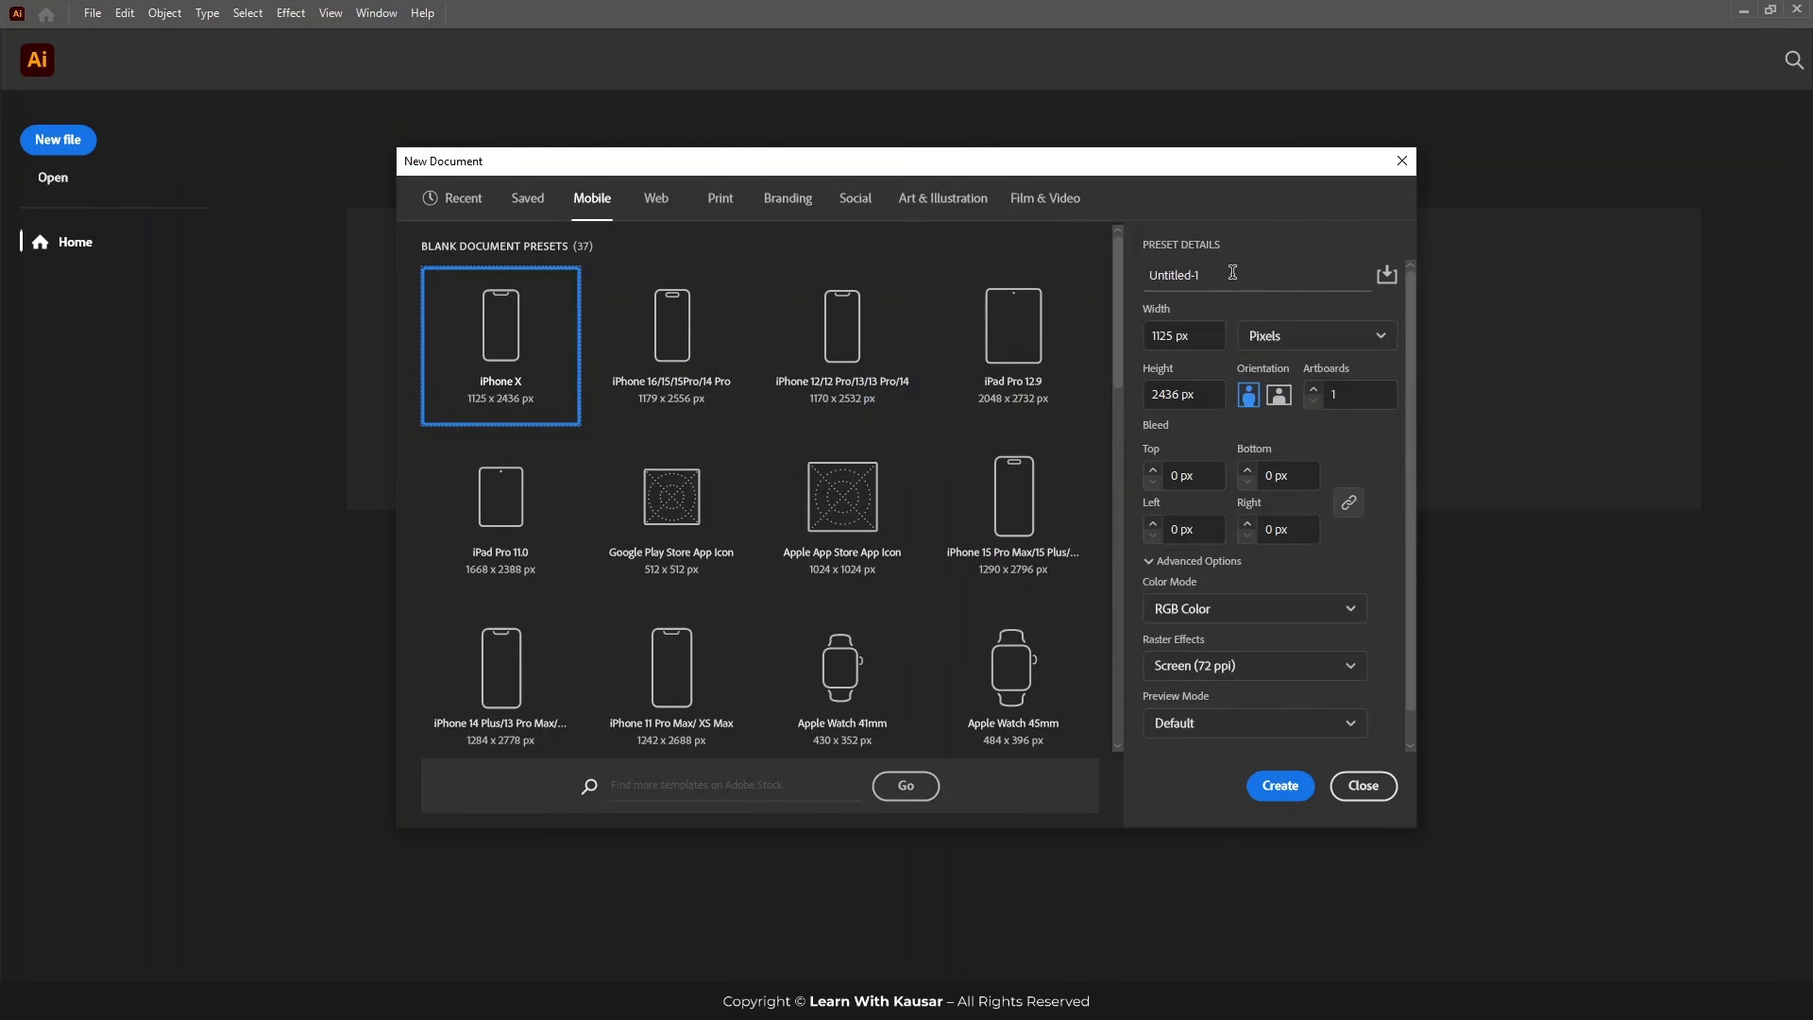
pyautogui.click(1296, 340)
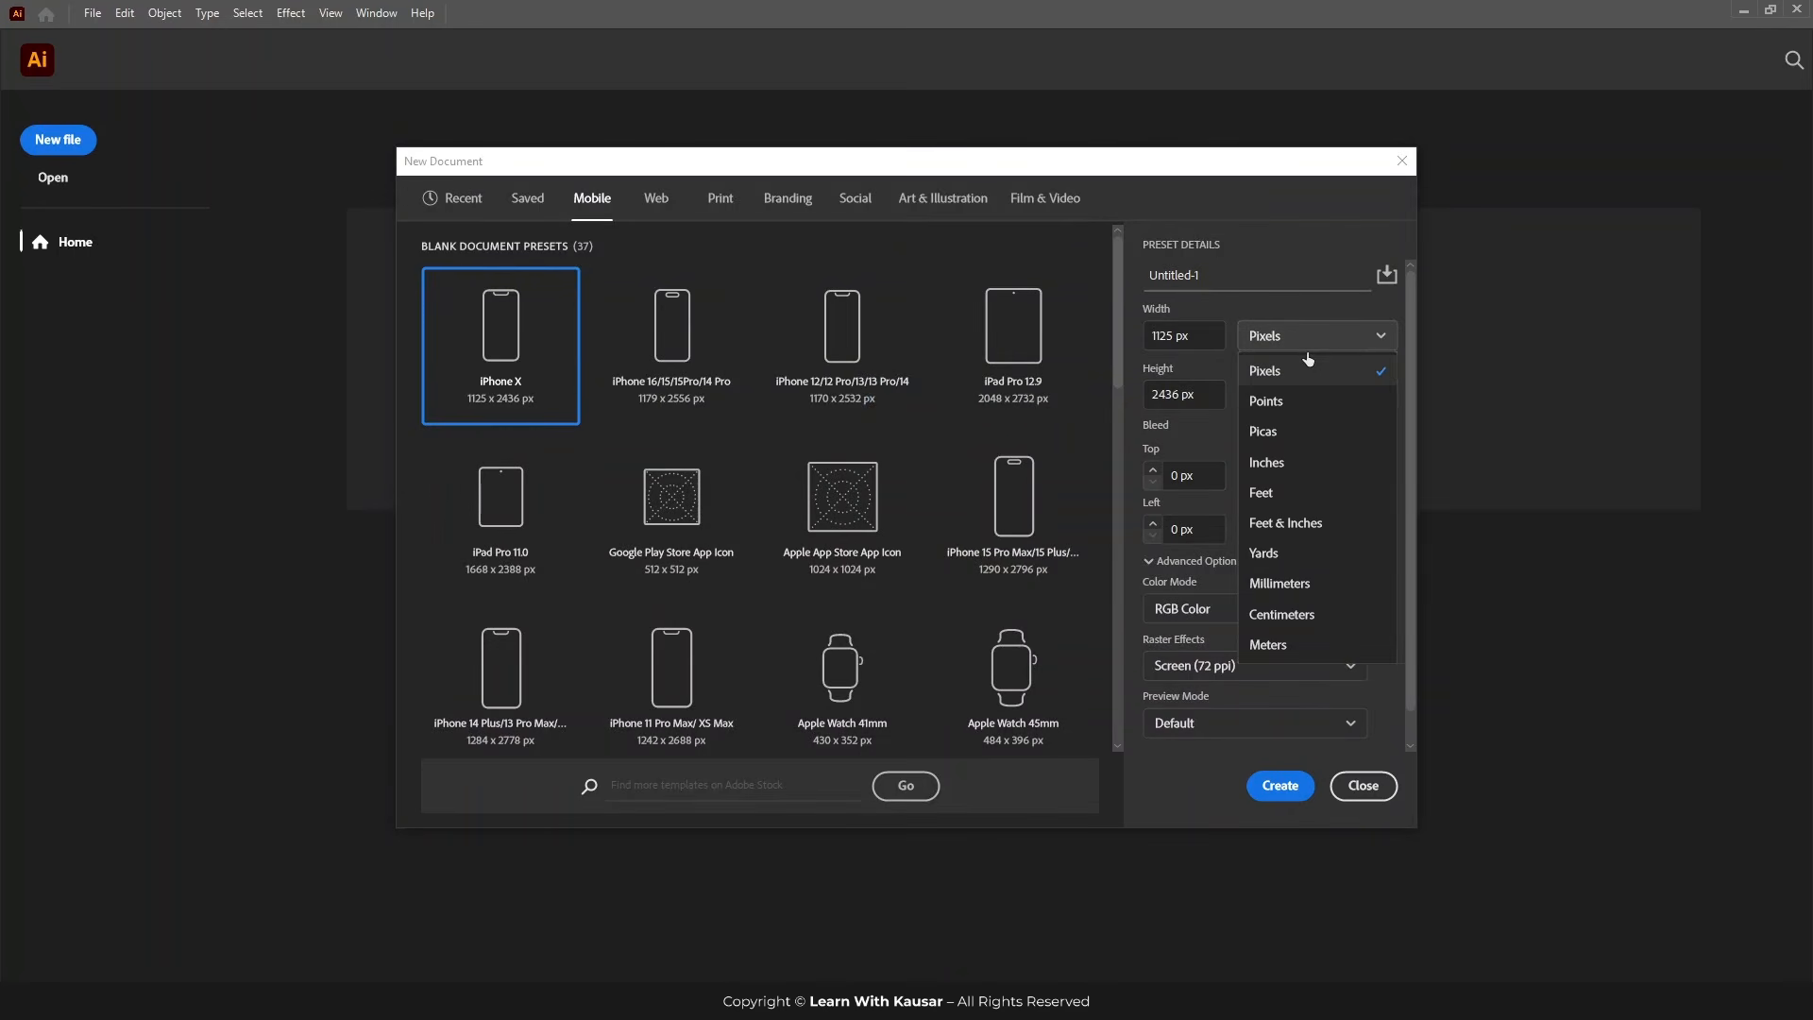
pyautogui.click(1295, 336)
pyautogui.click(1212, 335)
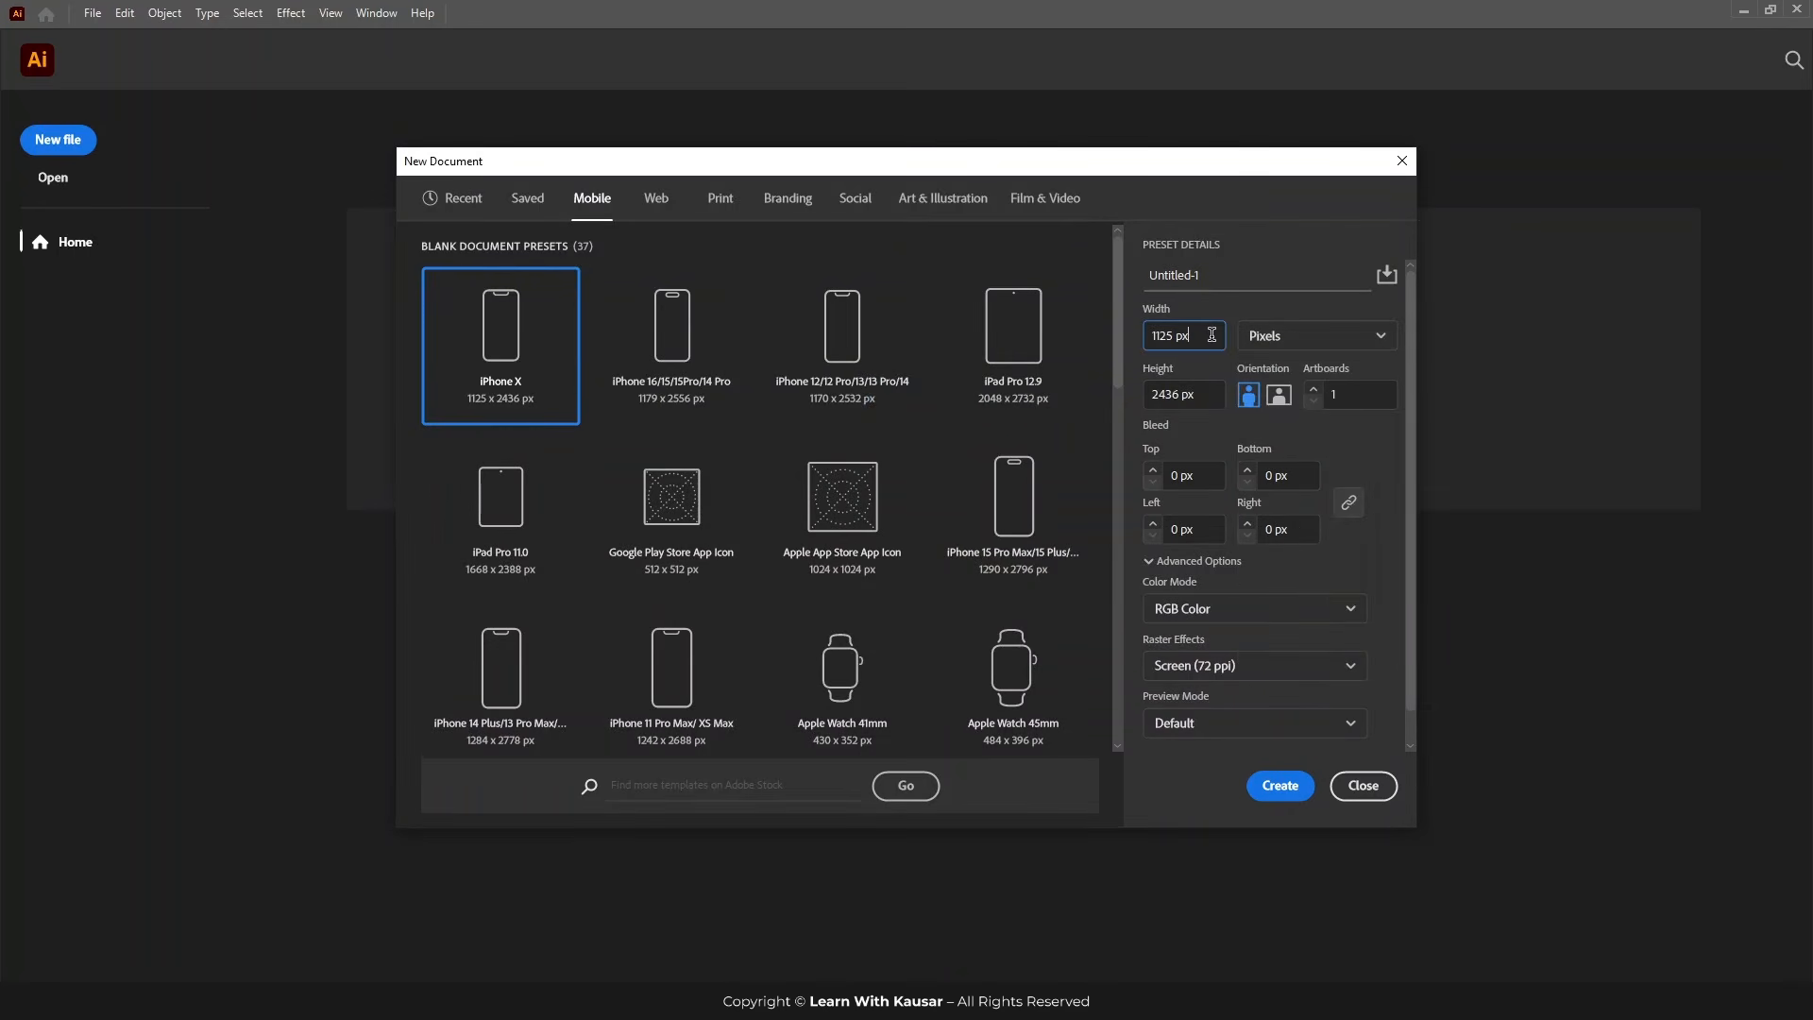
pyautogui.hotkey('ctrl', 'a')
pyautogui.write('2')
pyautogui.click(1207, 394)
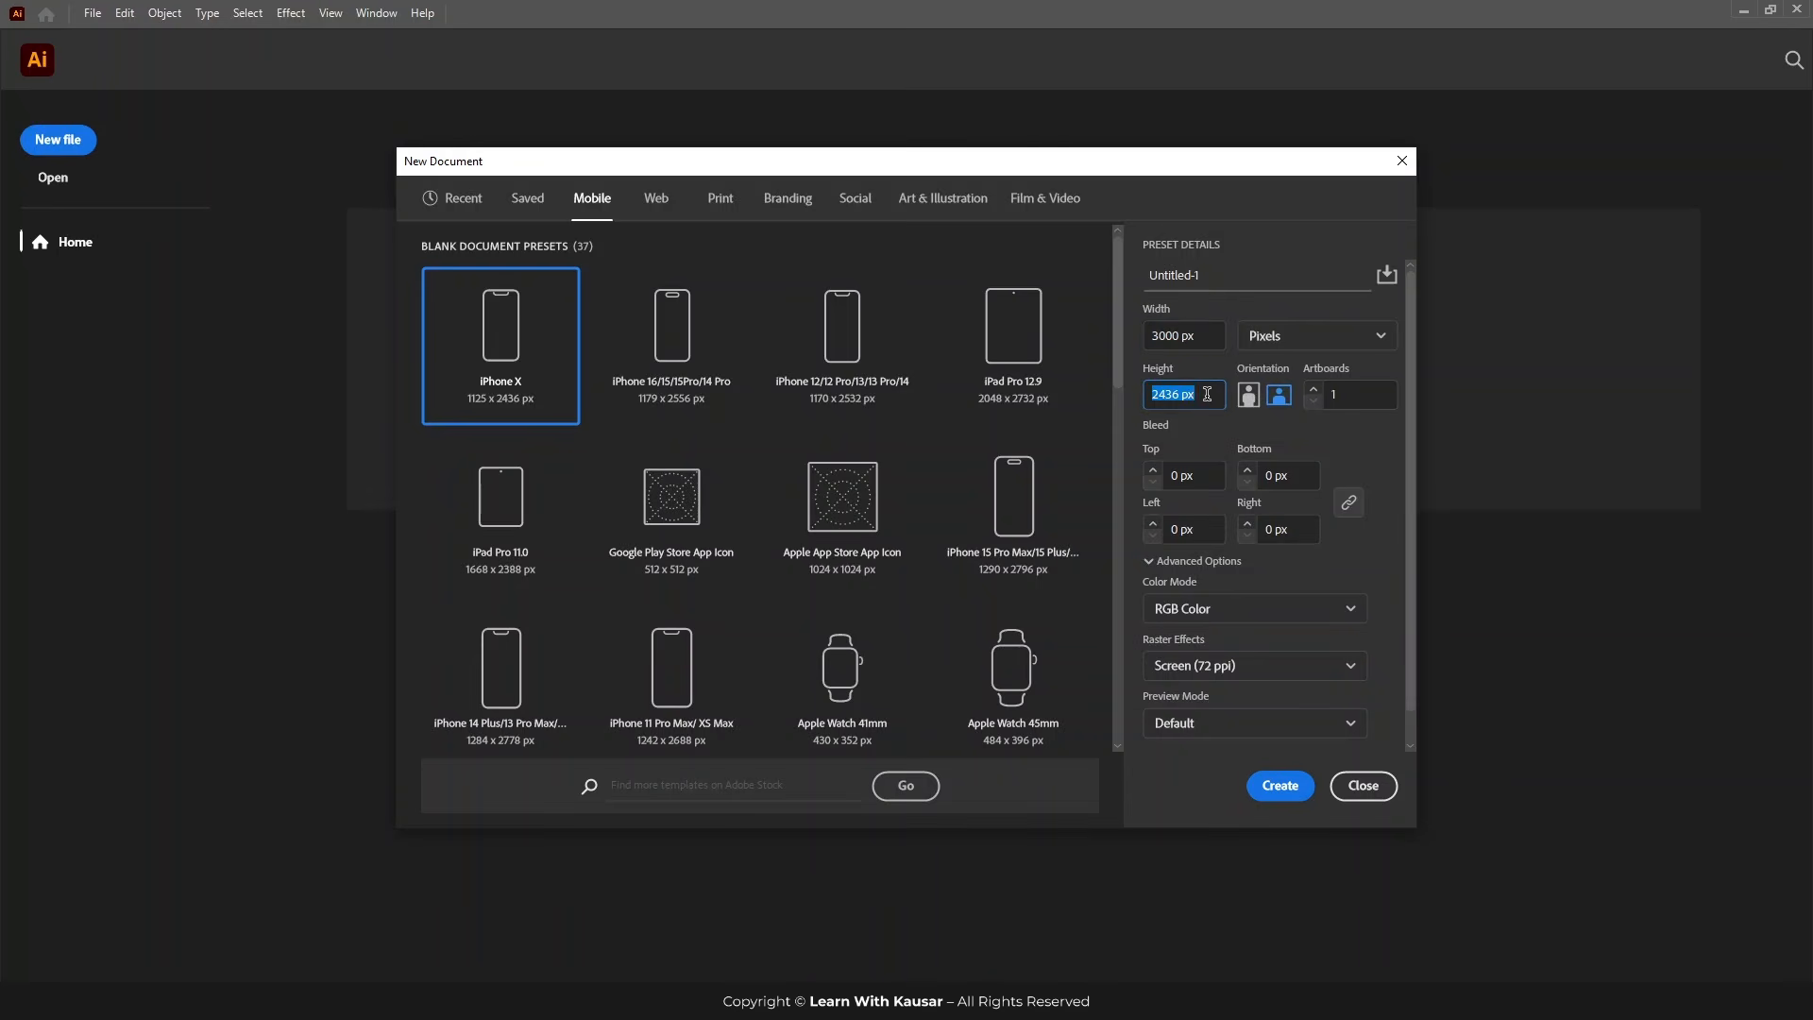
# Step: Set both the width and height of the new document to 4000 px
pyautogui.click(1210, 341)
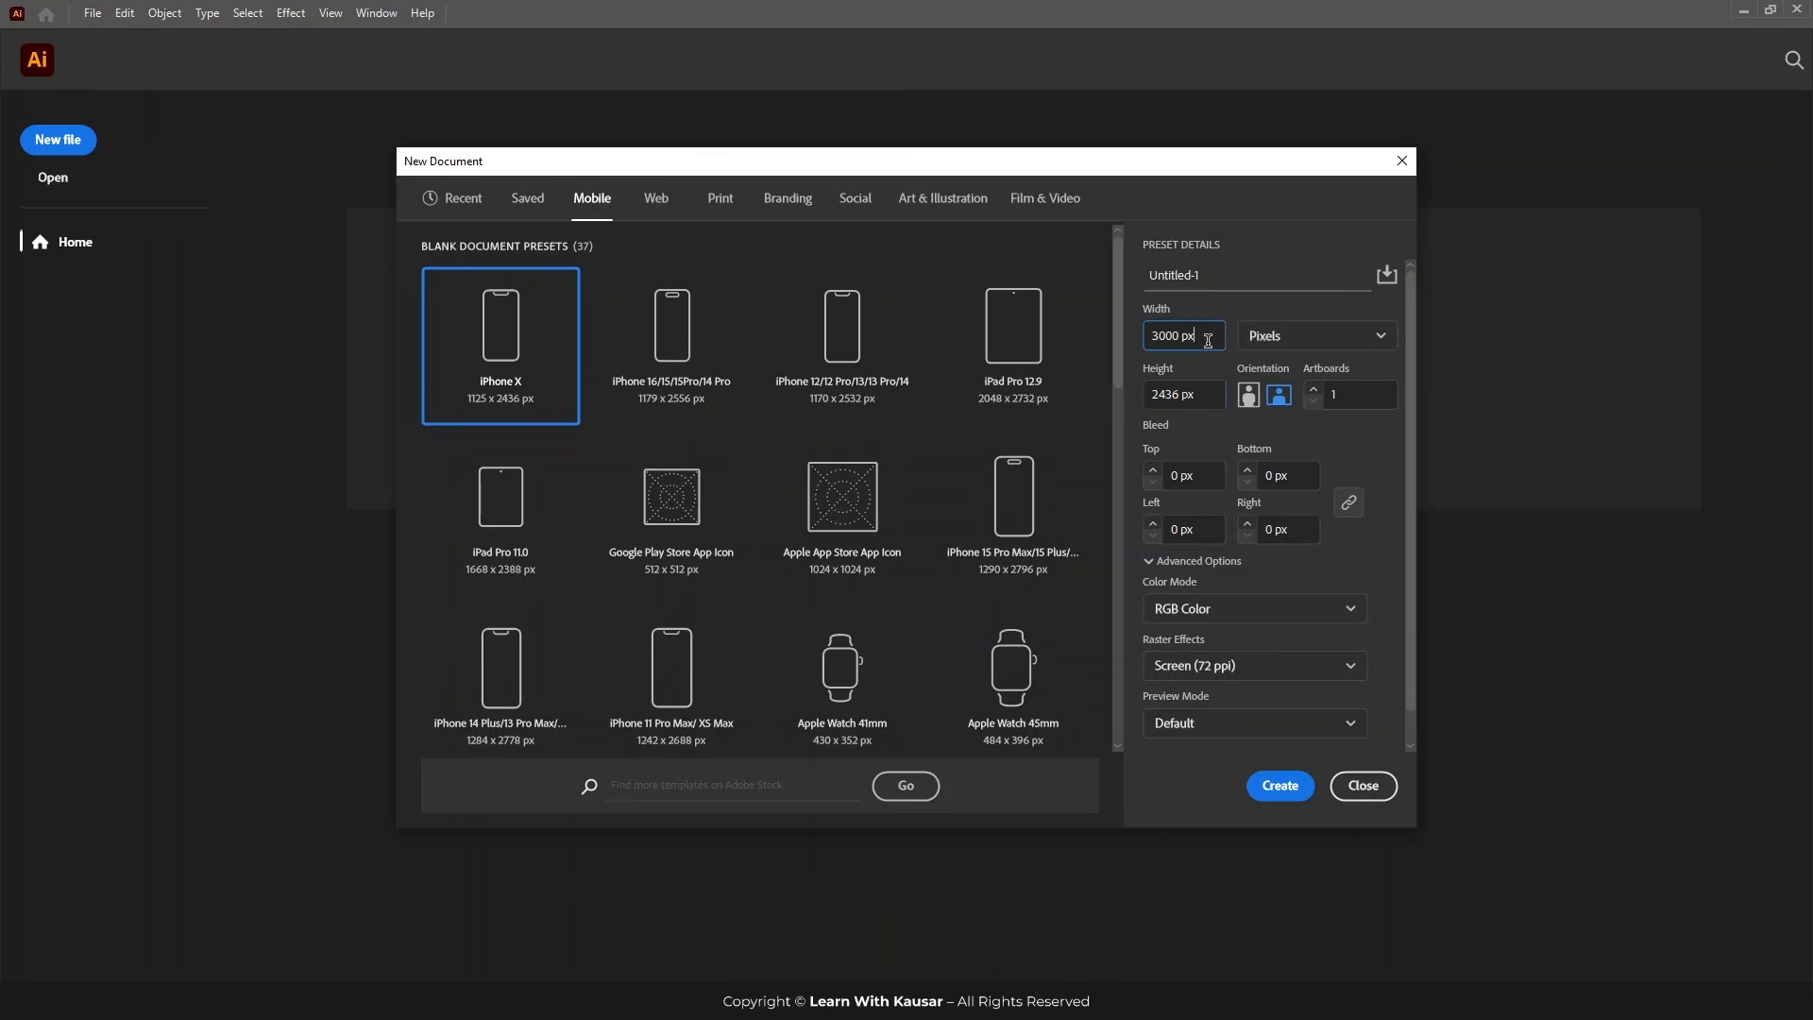
pyautogui.hotkey('ctrl', 'a')
pyautogui.write('400')
pyautogui.click(1161, 393)
pyautogui.hotkey('ctrl', 'a')
pyautogui.write('4')
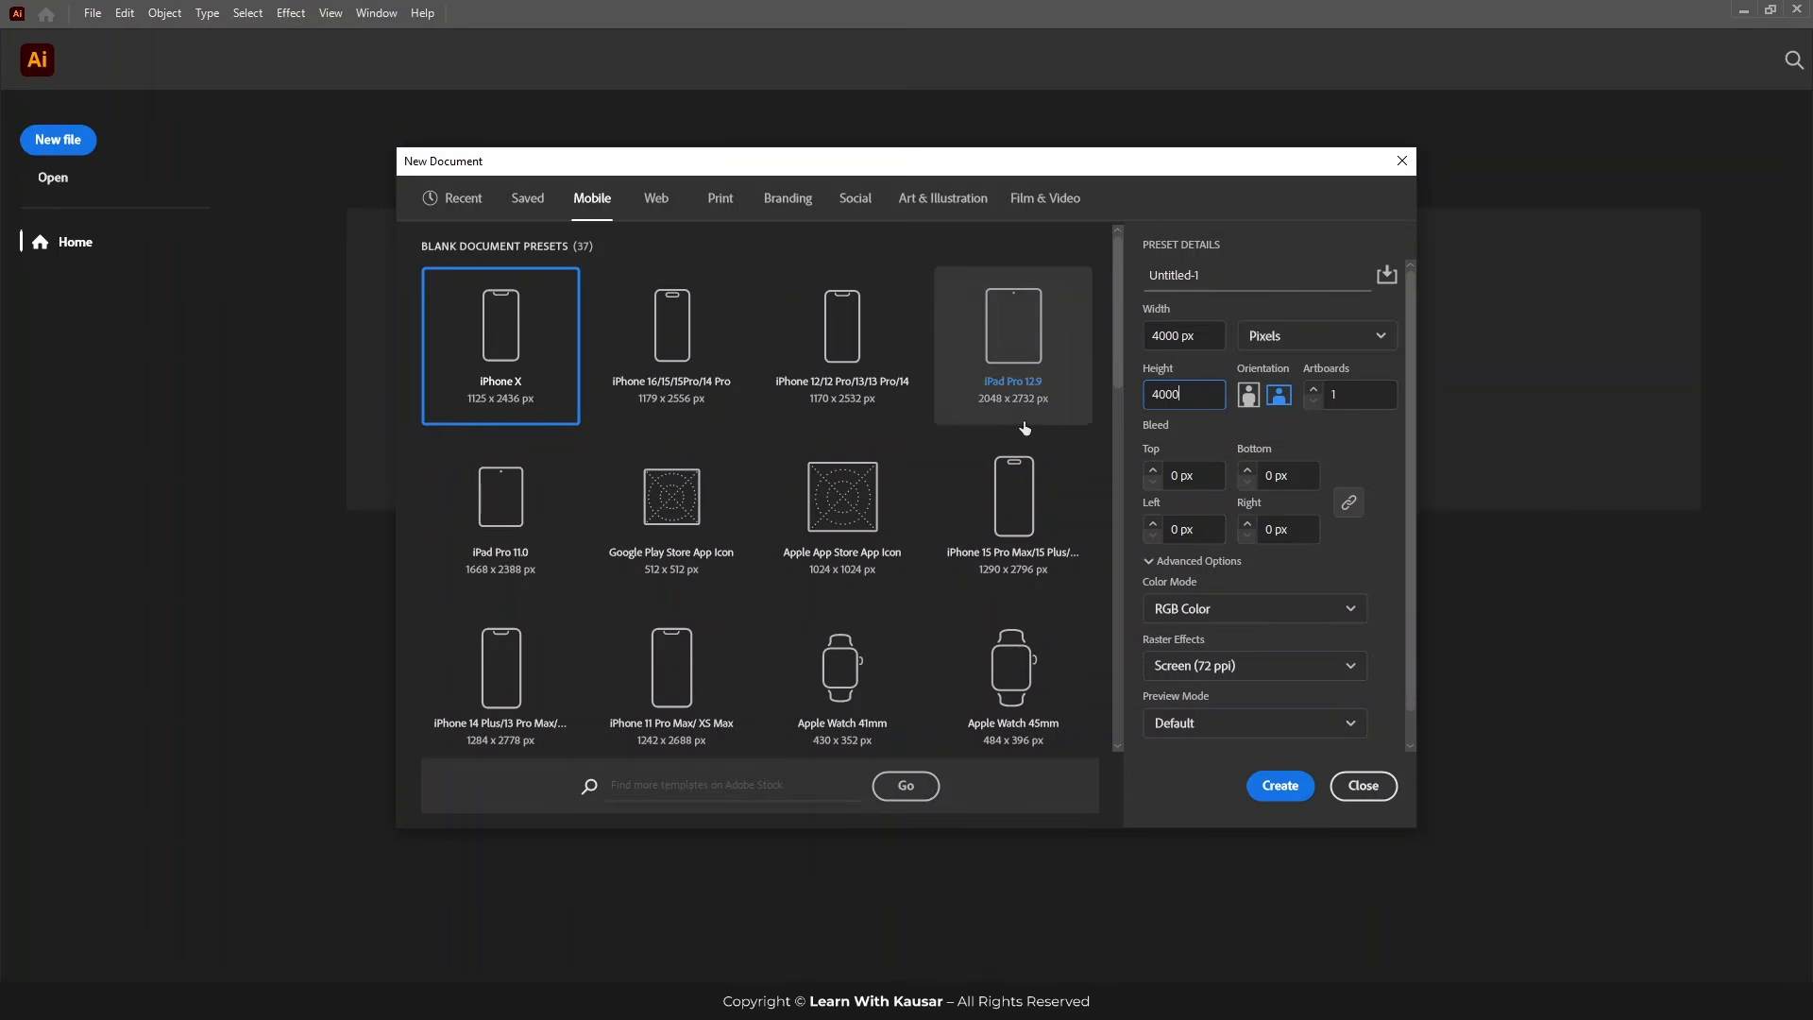
# Step: Set the new document's width and height to 3000 px each
pyautogui.hotkey('shift', 'Tab')
pyautogui.hotkey('ctrl', 'a')
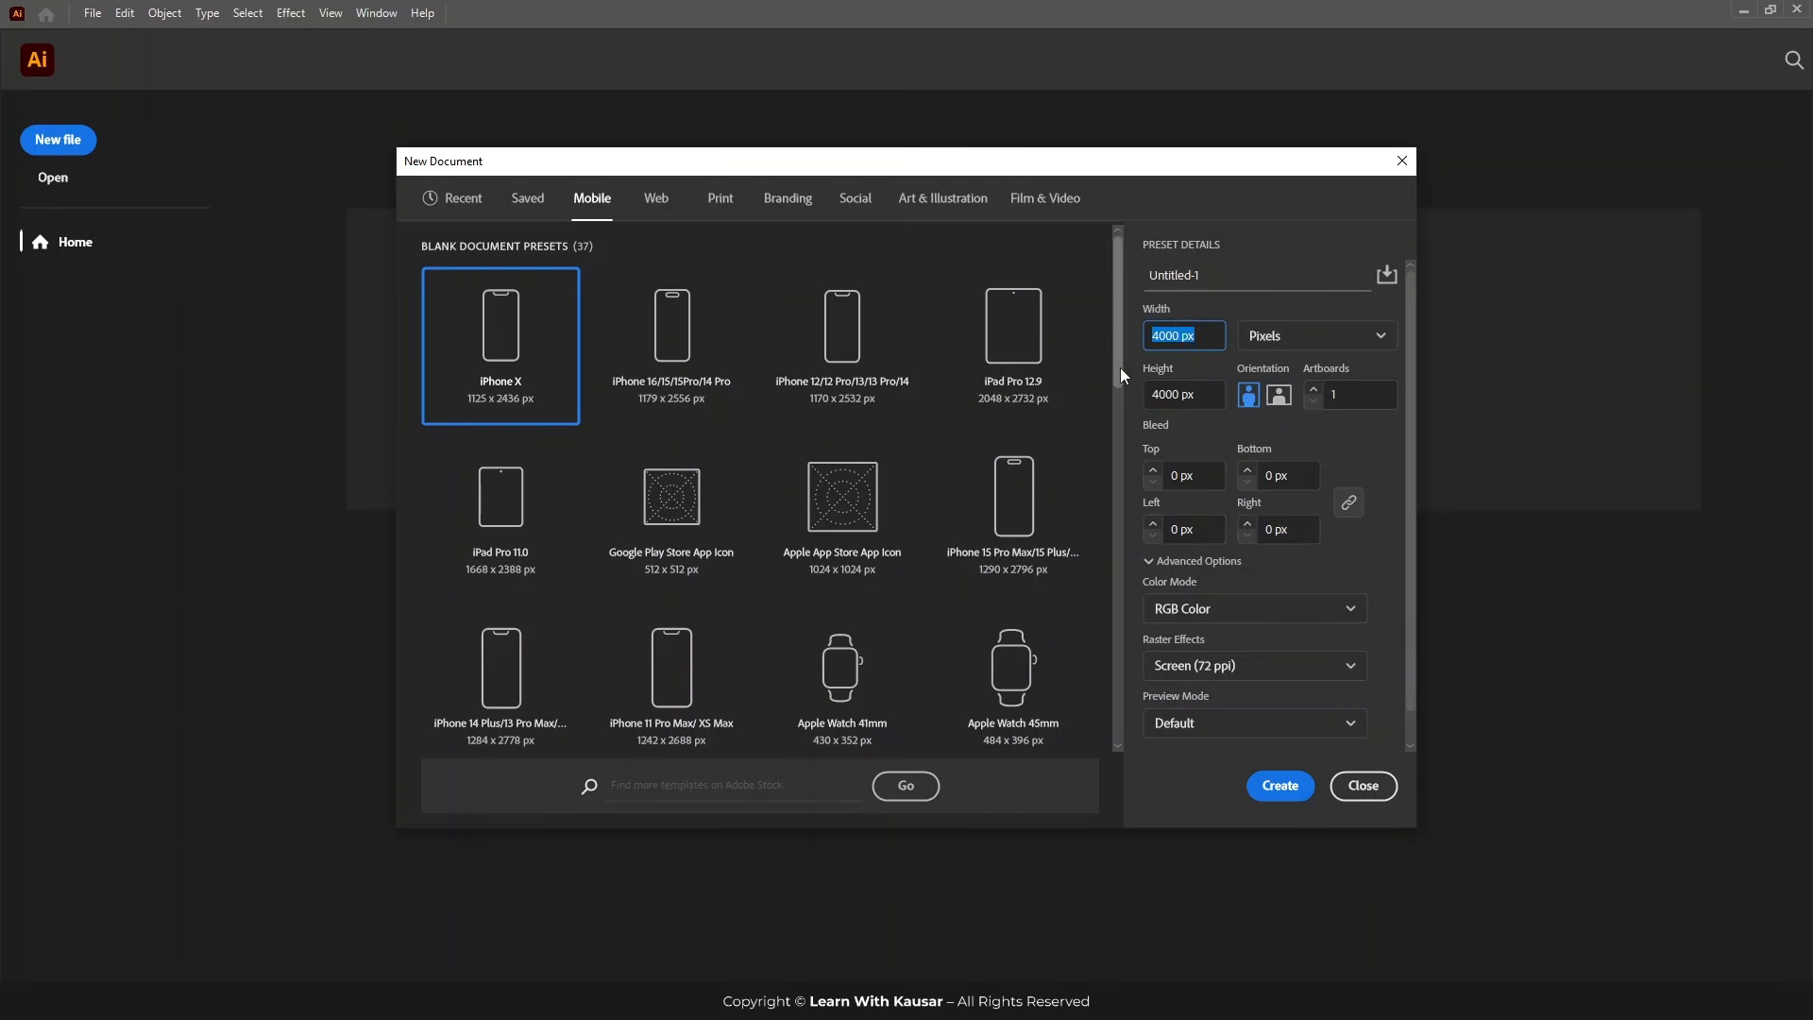
pyautogui.write('3000')
pyautogui.press('Tab')
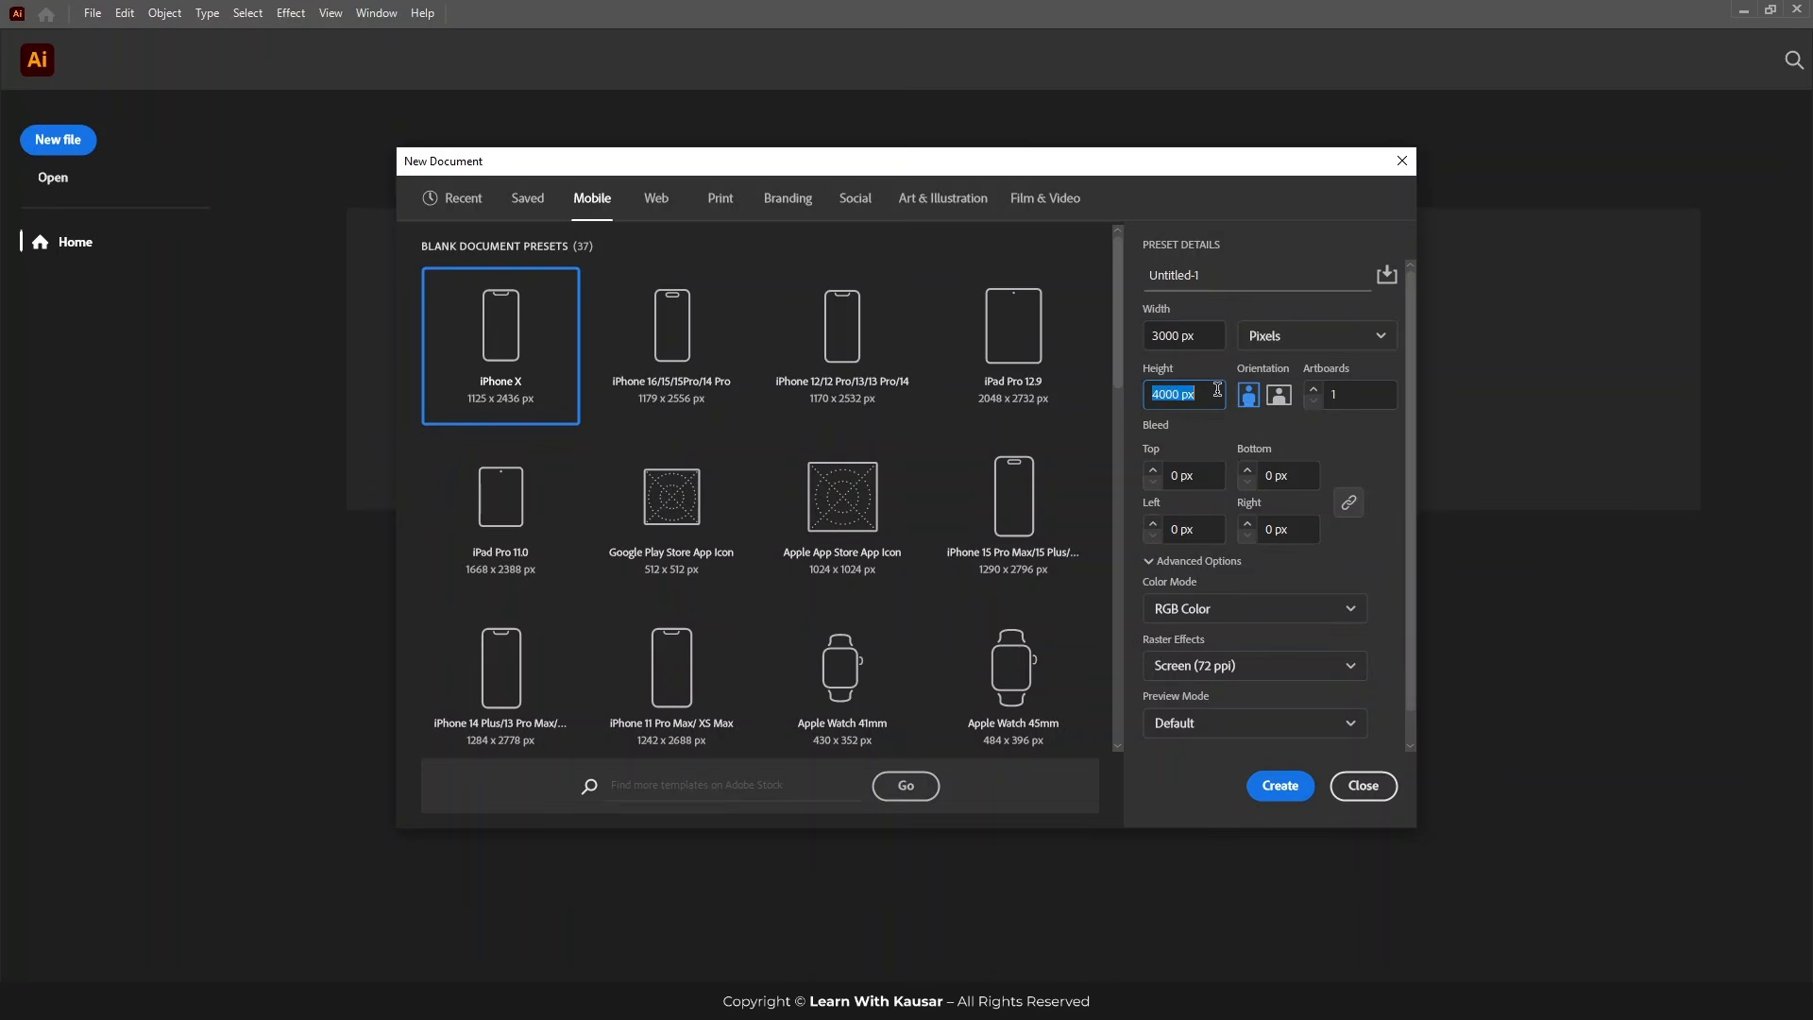
pyautogui.write('3000')
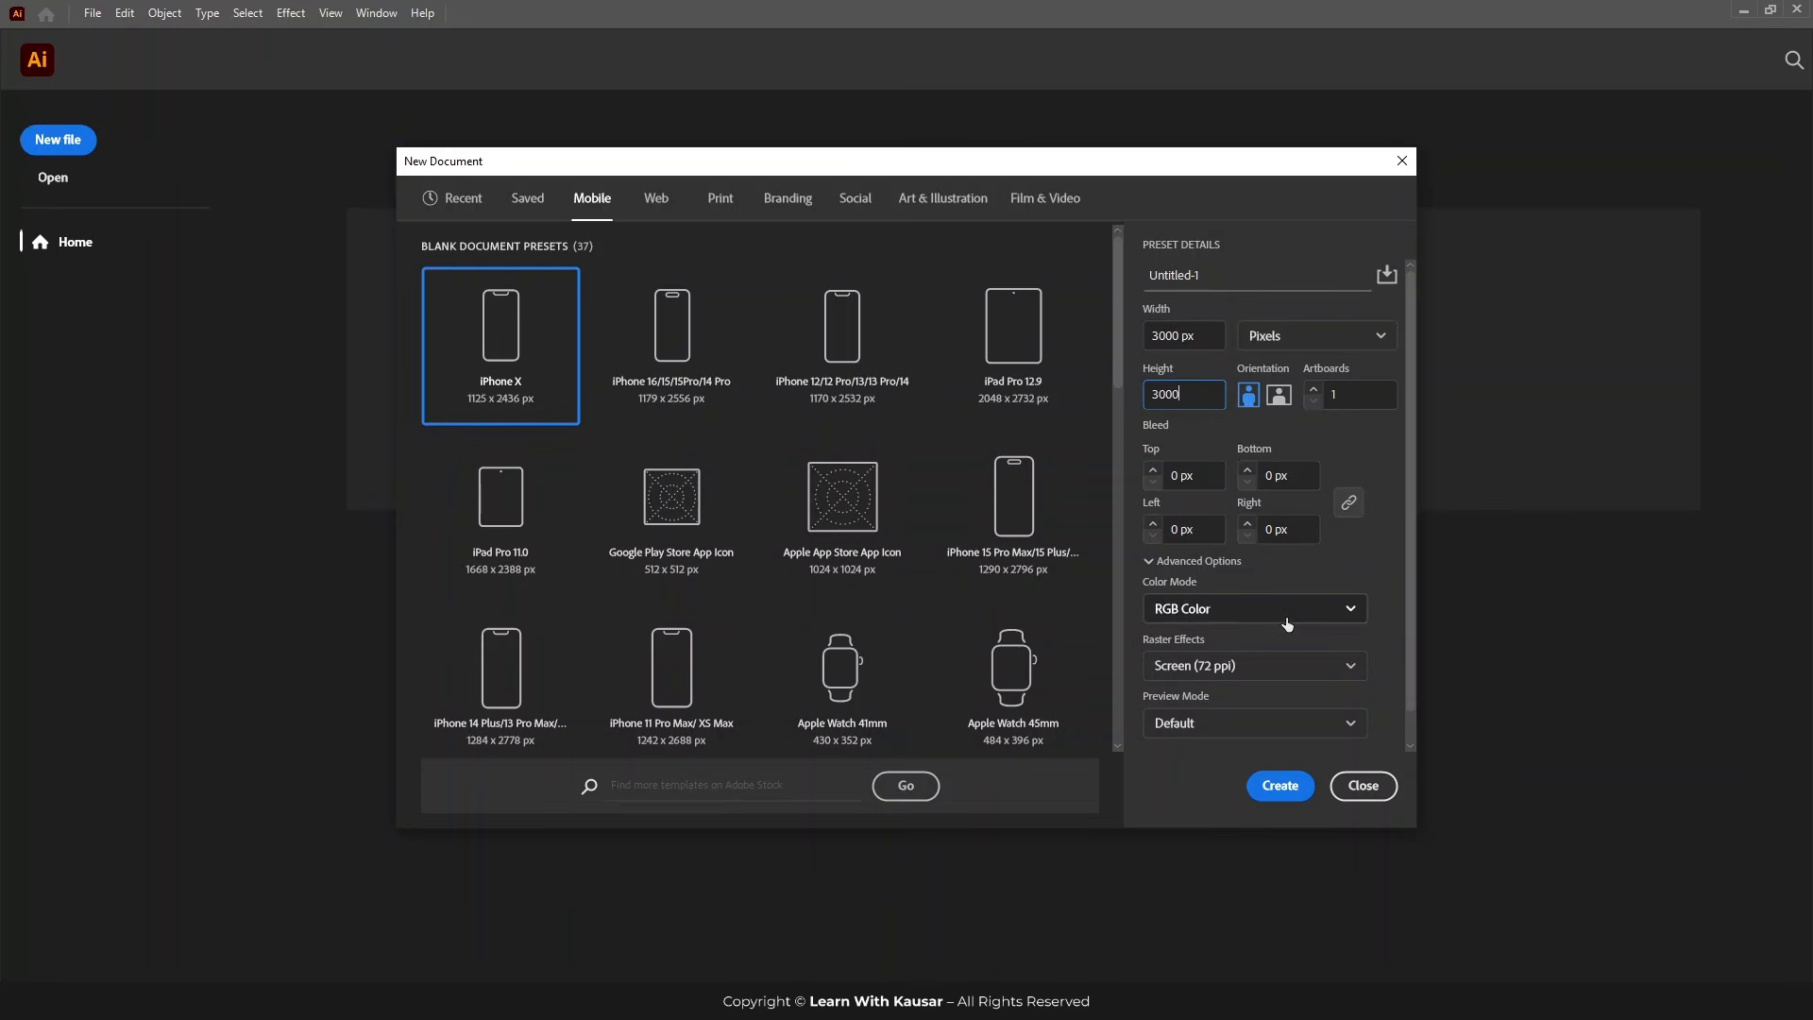
# Step: Keep the RGB Color mode, set the raster effects to High (300 ppi) and create the document
pyautogui.click(1214, 611)
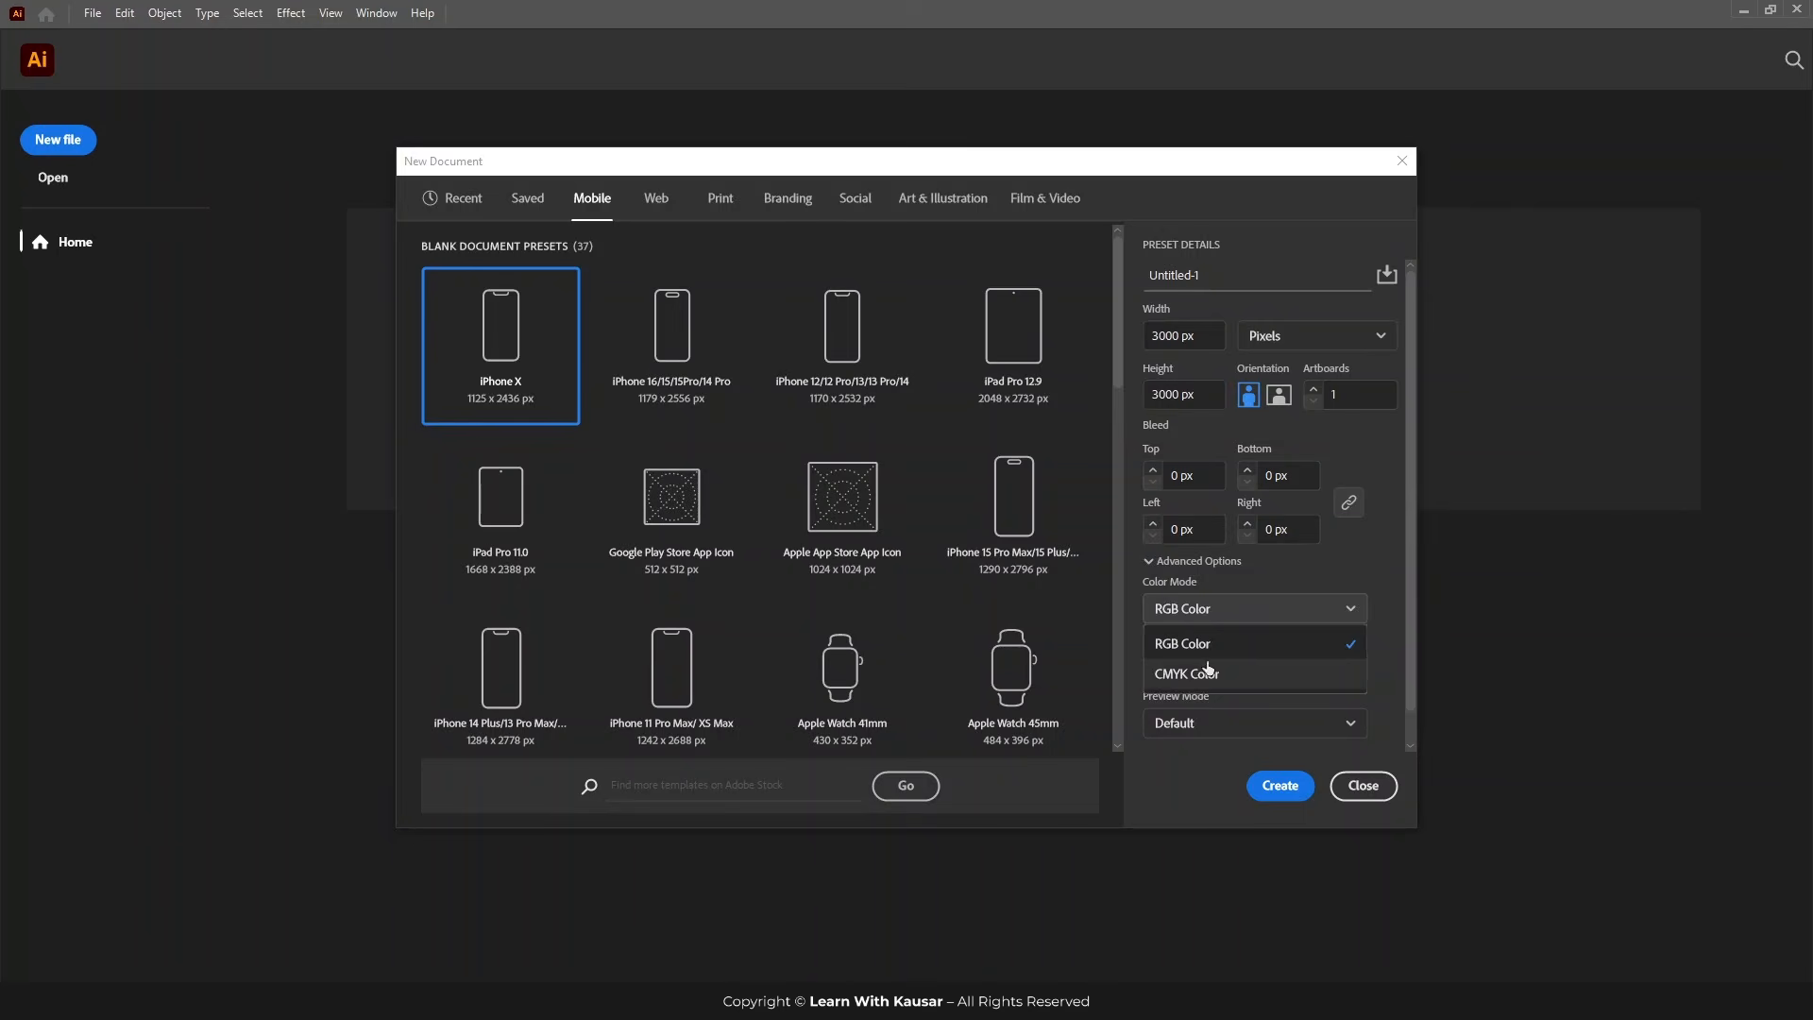
pyautogui.click(1195, 643)
pyautogui.click(1228, 666)
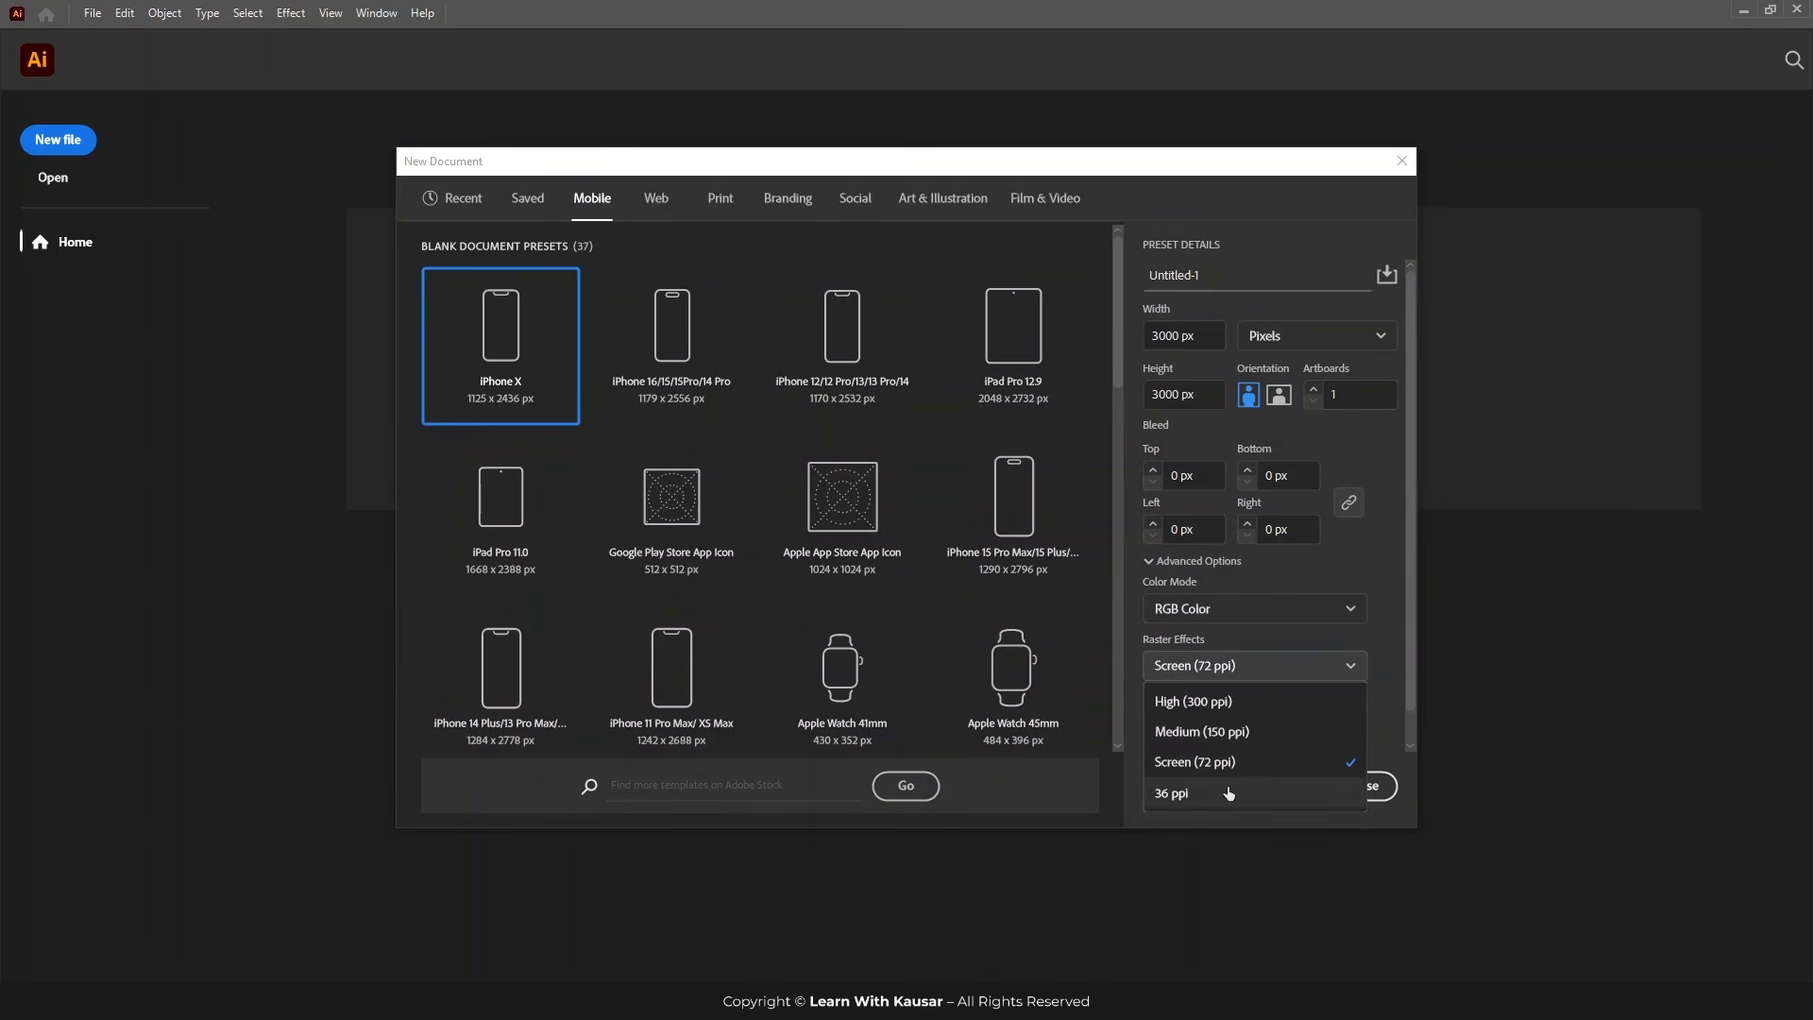
pyautogui.click(1206, 701)
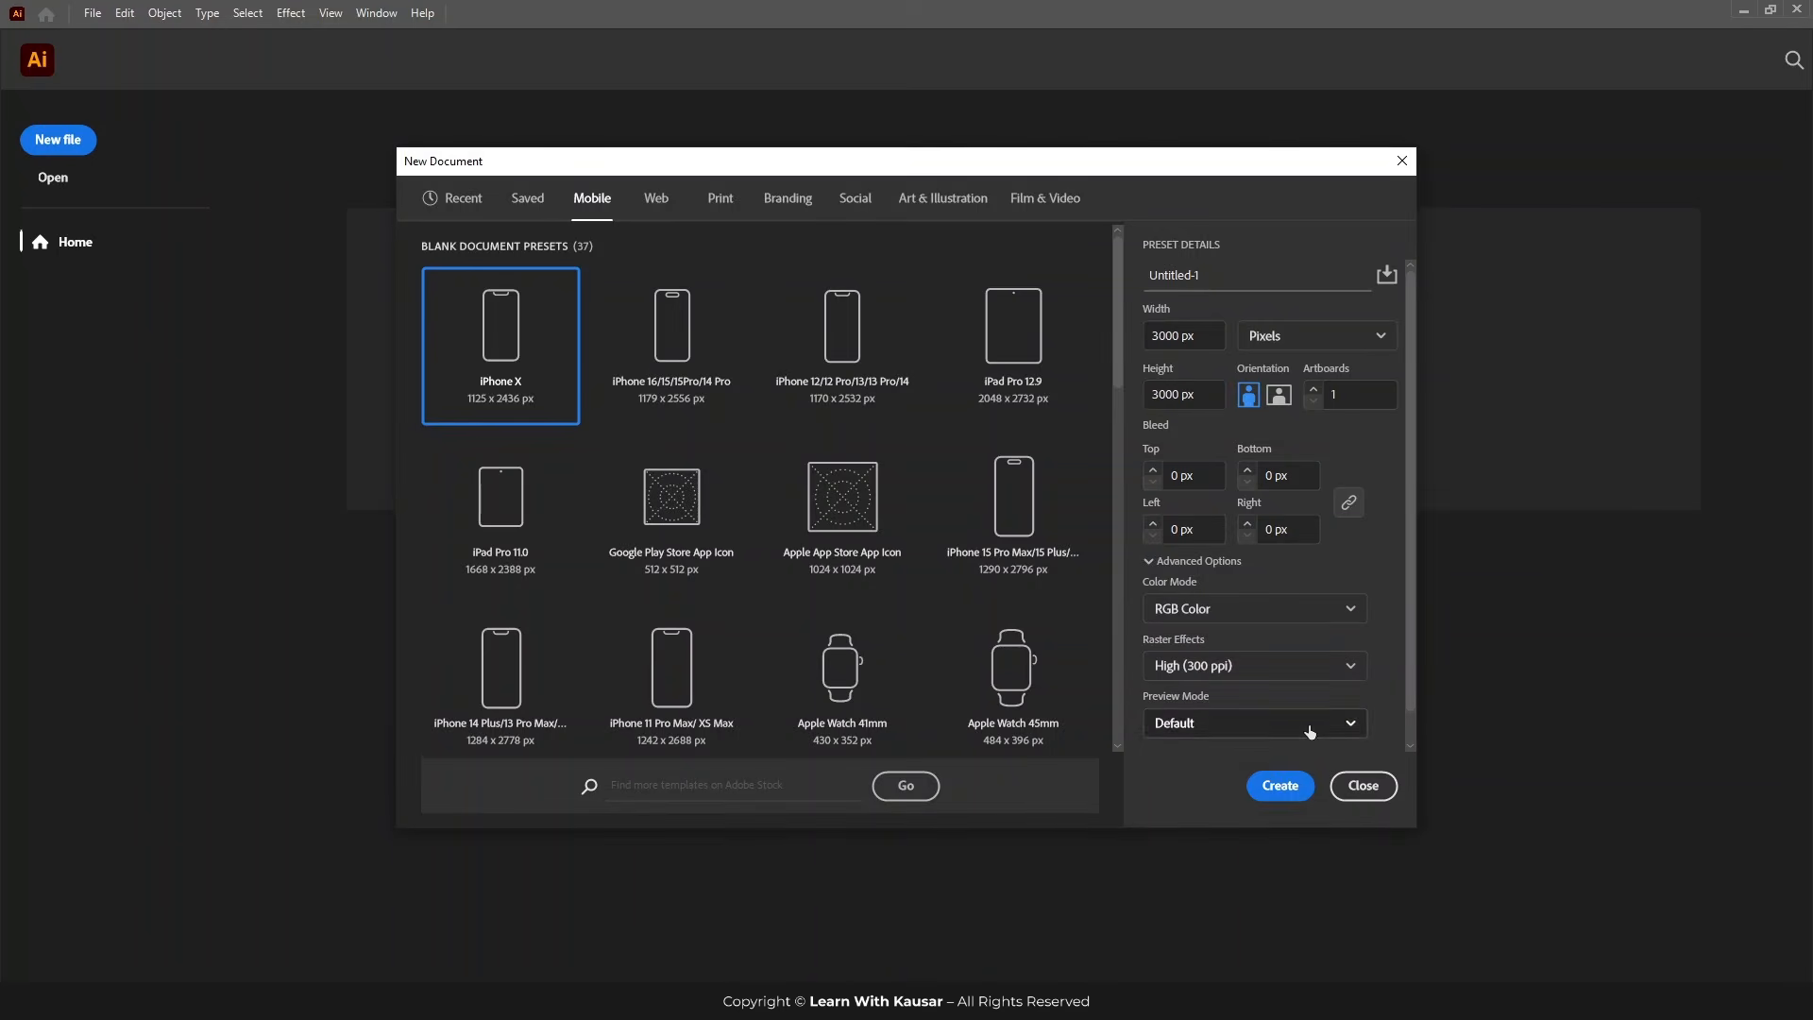
pyautogui.click(1281, 786)
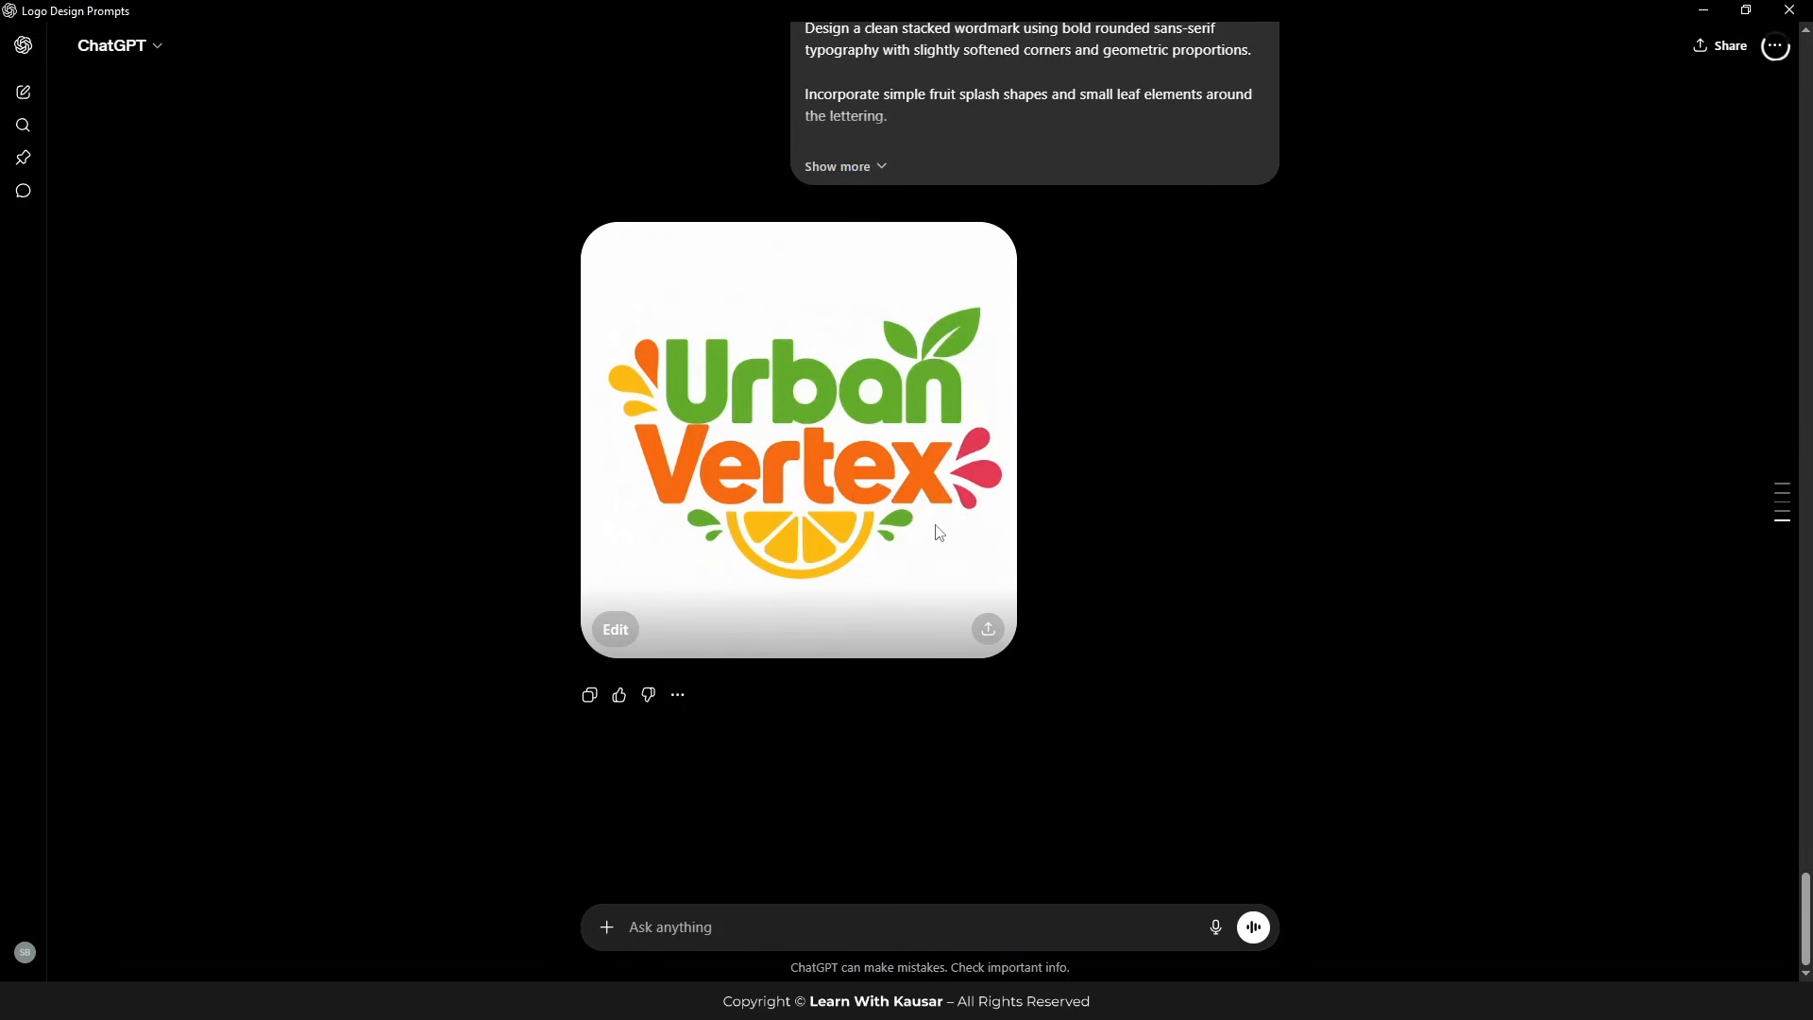
# Step: Copy the Urban Vertex logo image from the ChatGPT conversation and paste it into the new Illustrator document
pyautogui.rightClick(755, 355)
pyautogui.click(1219, 355)
pyautogui.rightClick(790, 367)
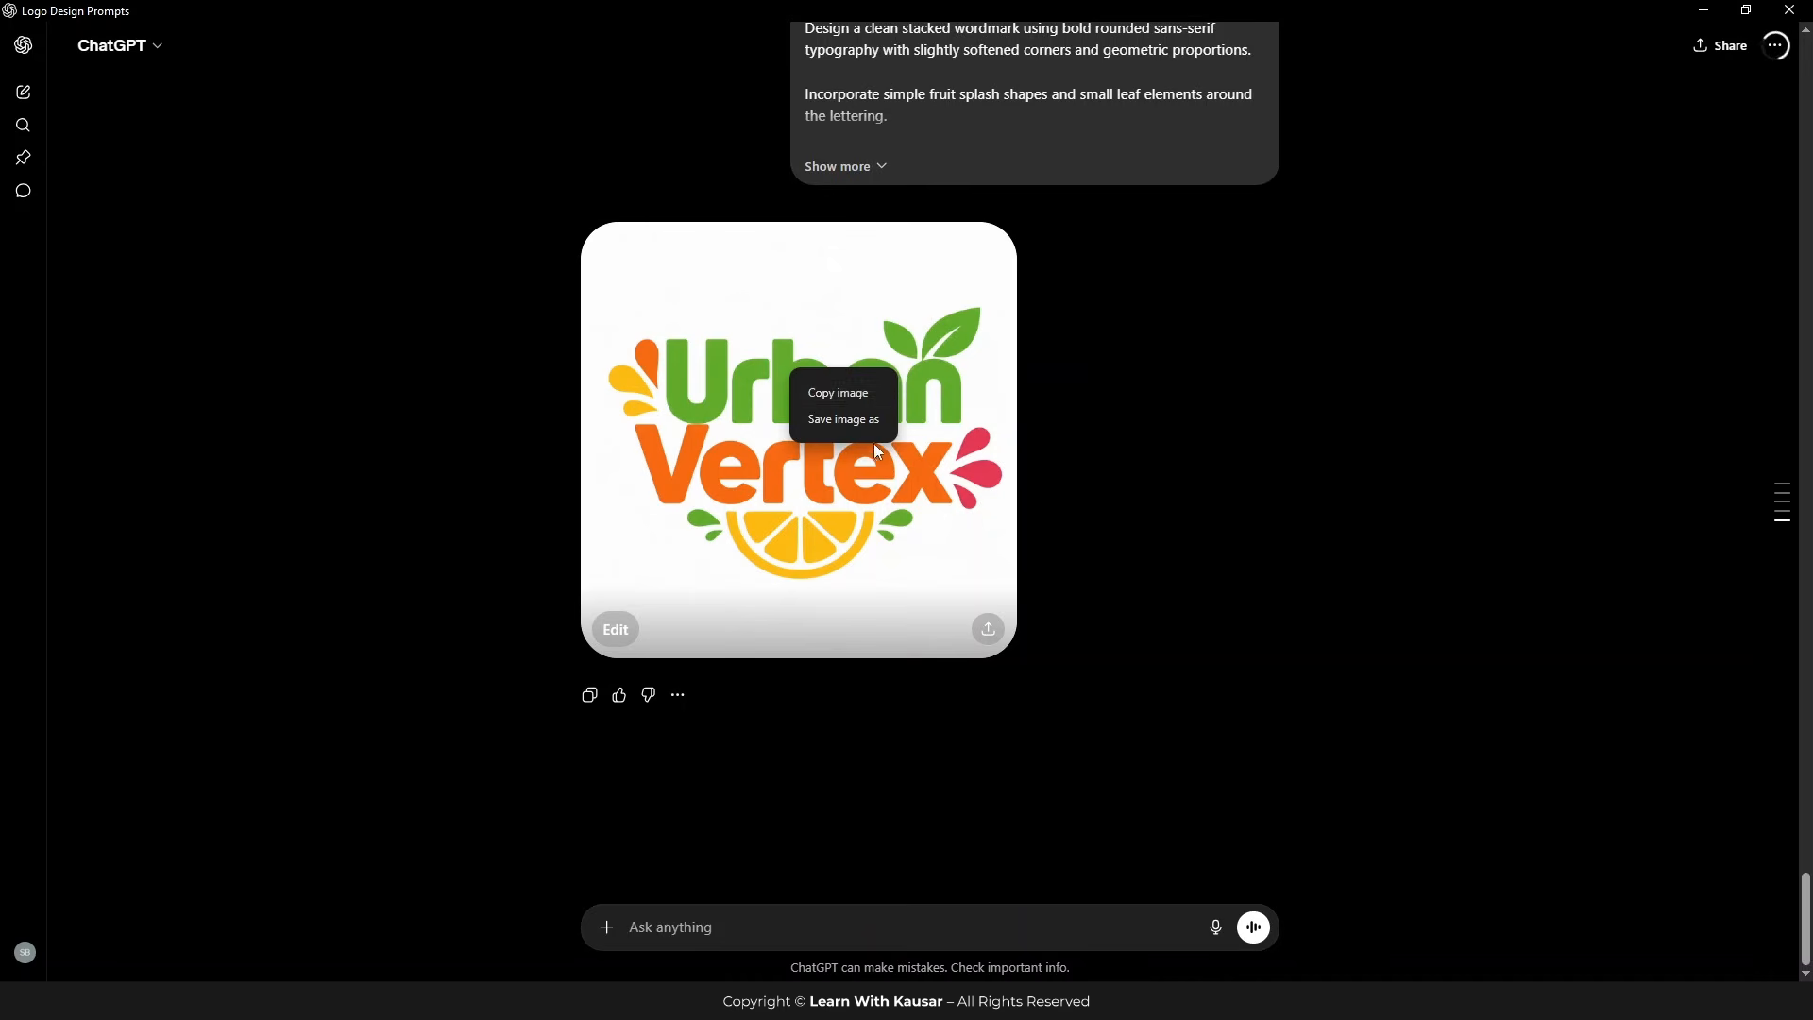
pyautogui.click(846, 394)
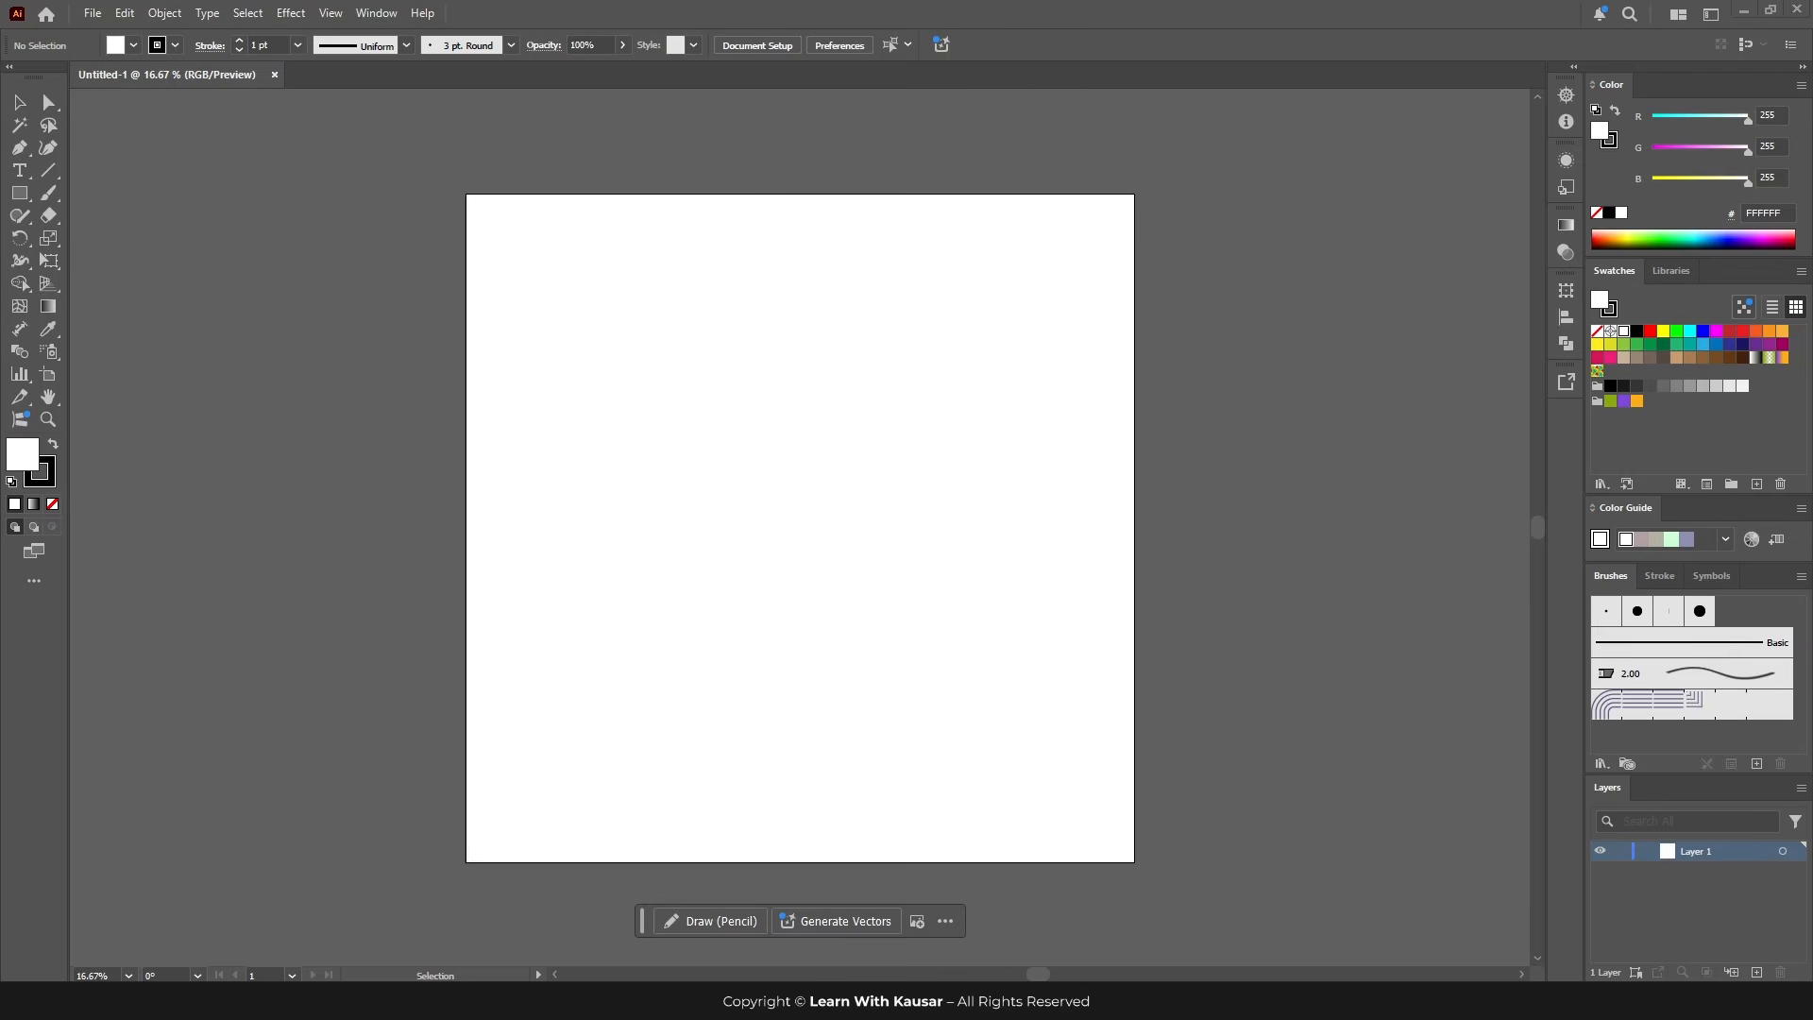
pyautogui.hotkey('ctrl', 'v')
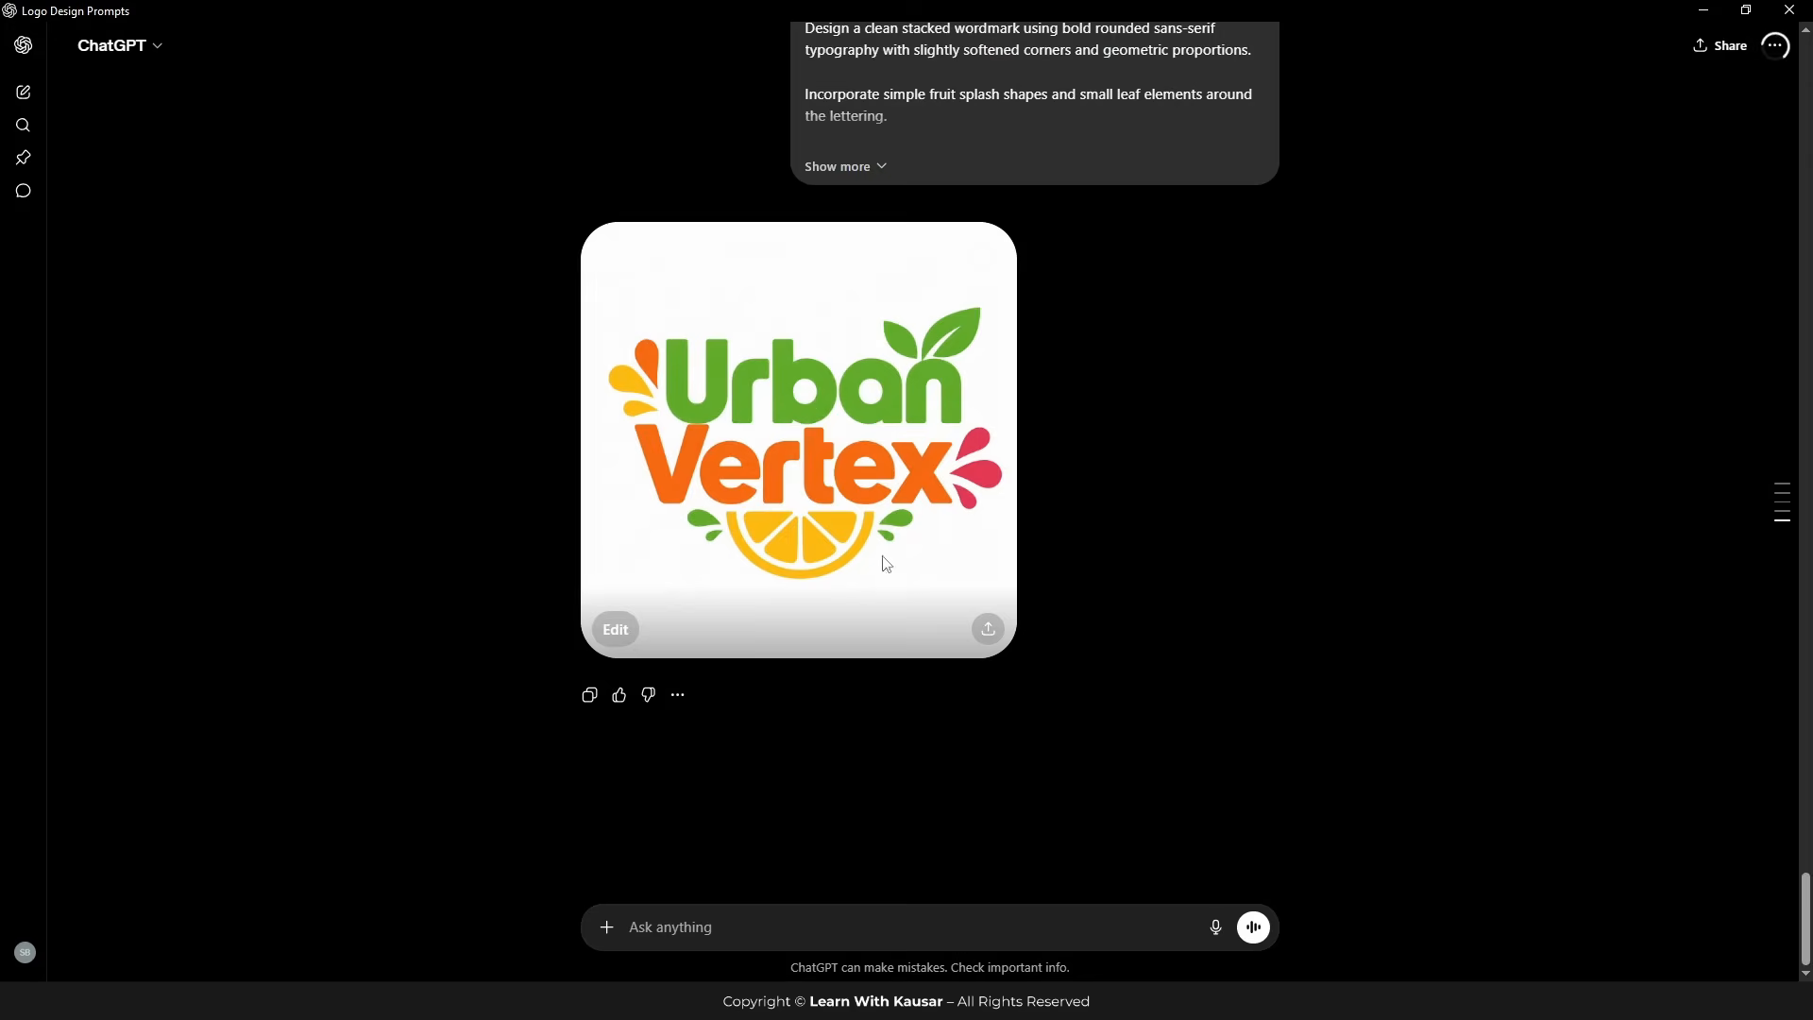
# Step: Copy the Veltrix logo image from the ChatGPT conversation and paste it into the Illustrator document
pyautogui.scroll(10, 850, 425)
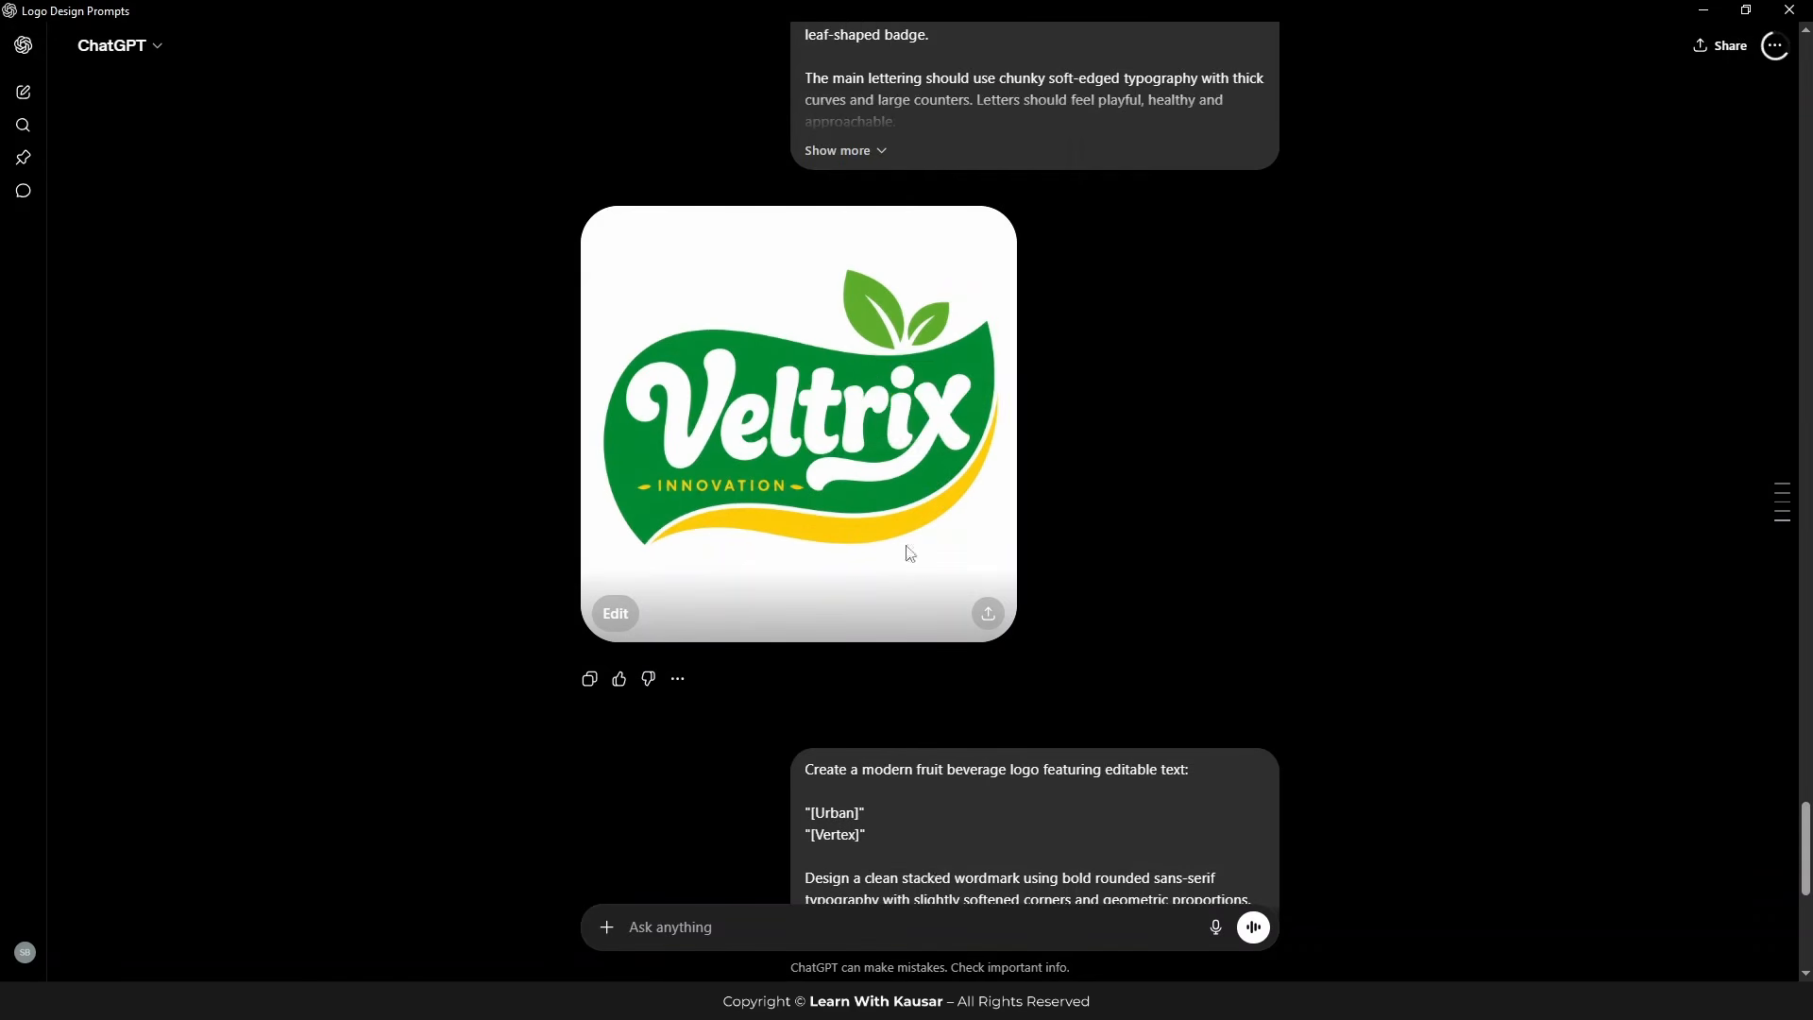
pyautogui.rightClick(871, 361)
pyautogui.click(902, 386)
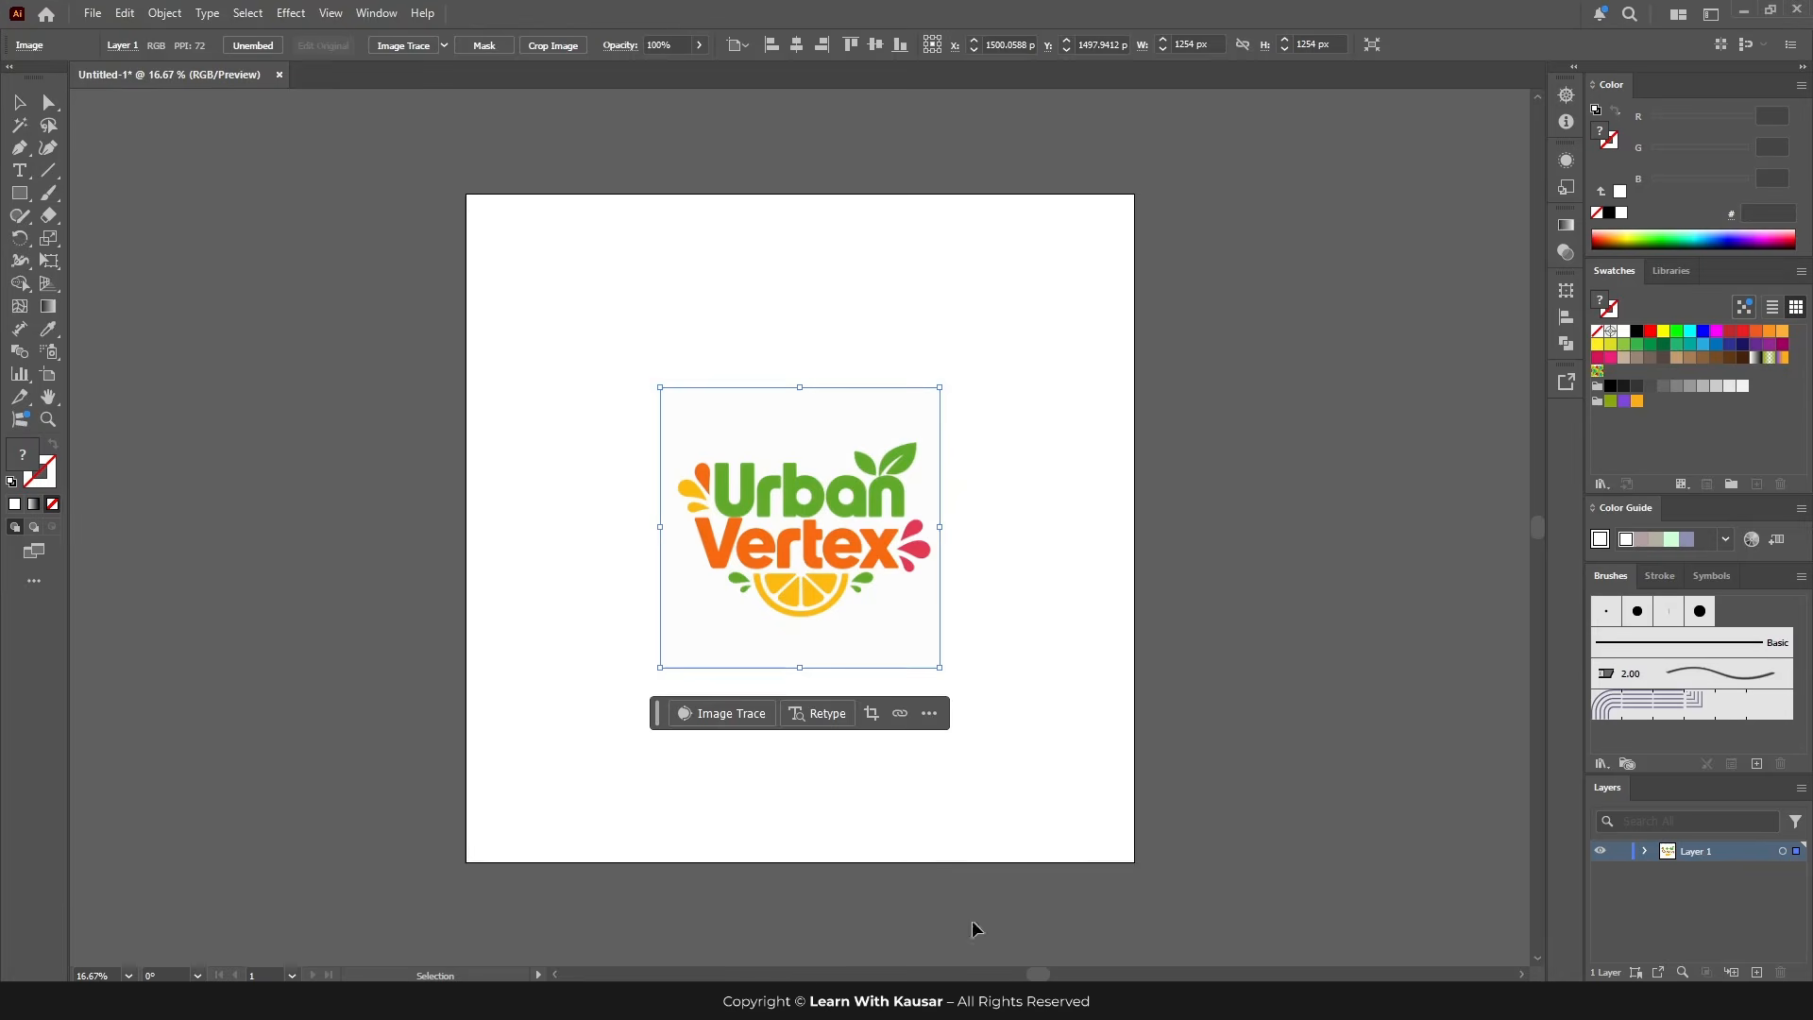
pyautogui.click(1001, 593)
pyautogui.hotkey('ctrl', 'v')
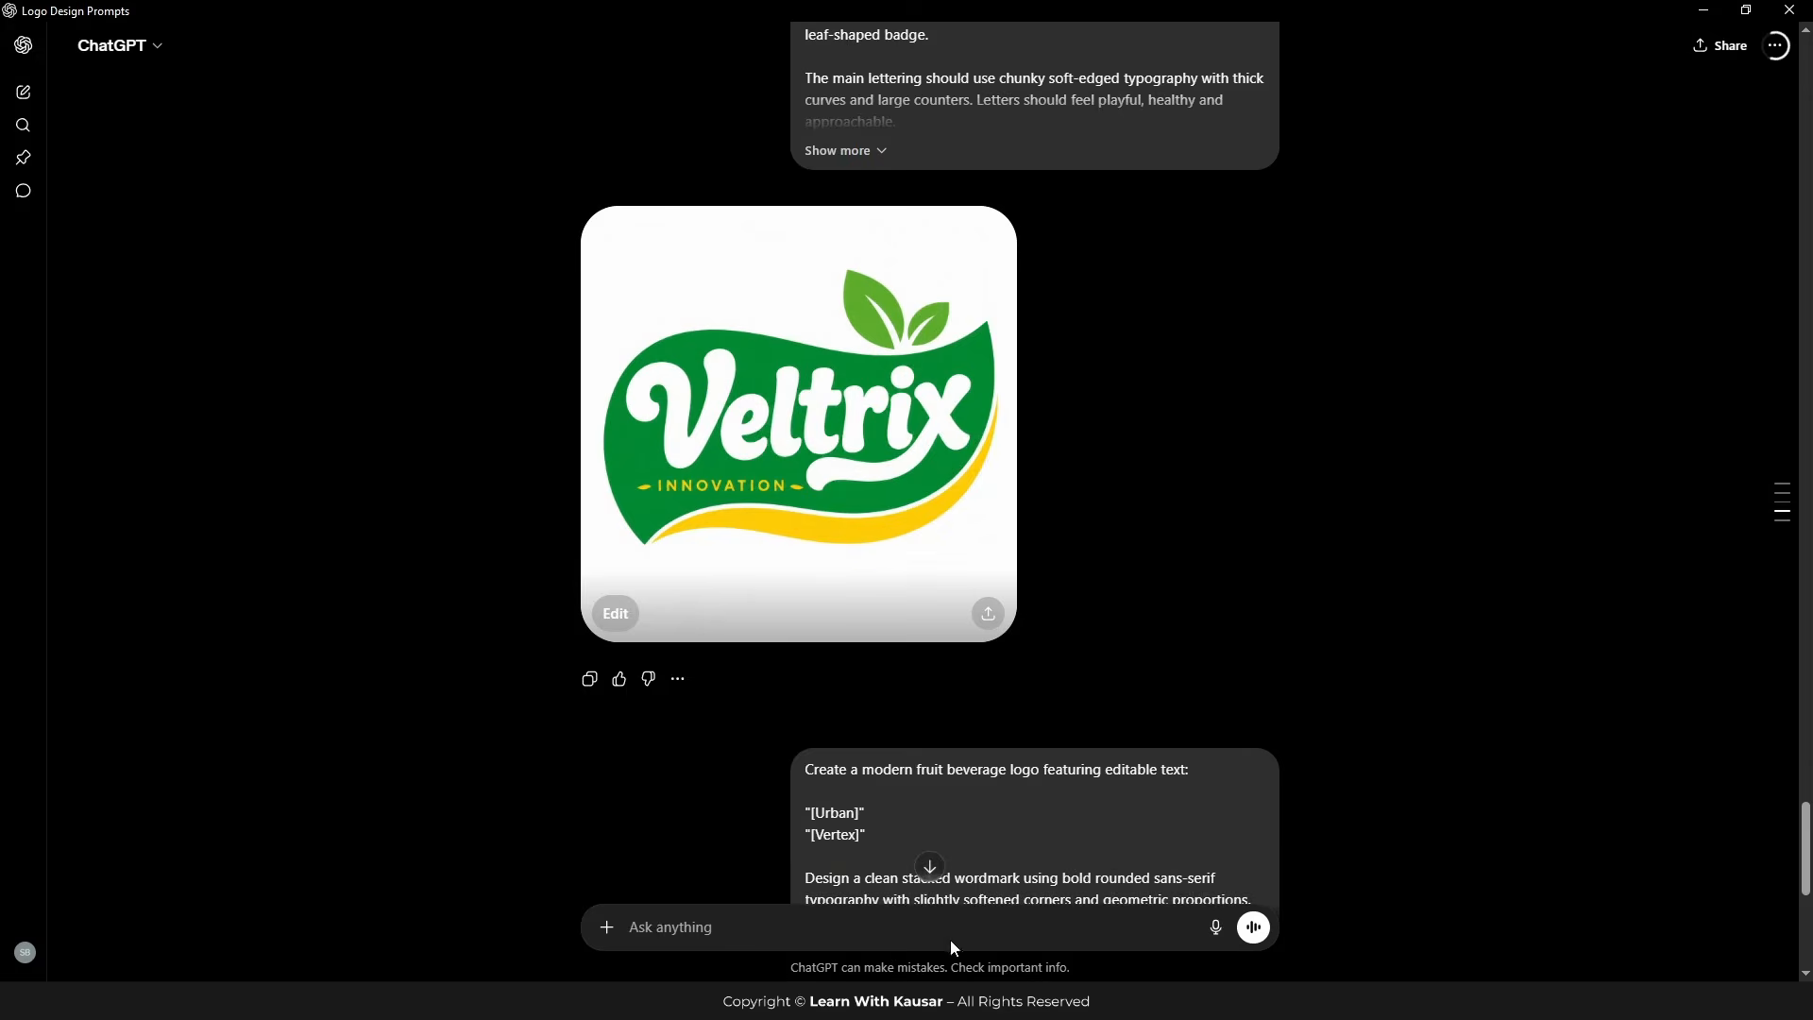
# Step: Copy the Zyvora logo image from the ChatGPT conversation and paste it into the Illustrator document
pyautogui.scroll(10, 846, 468)
pyautogui.rightClick(845, 468)
pyautogui.click(868, 457)
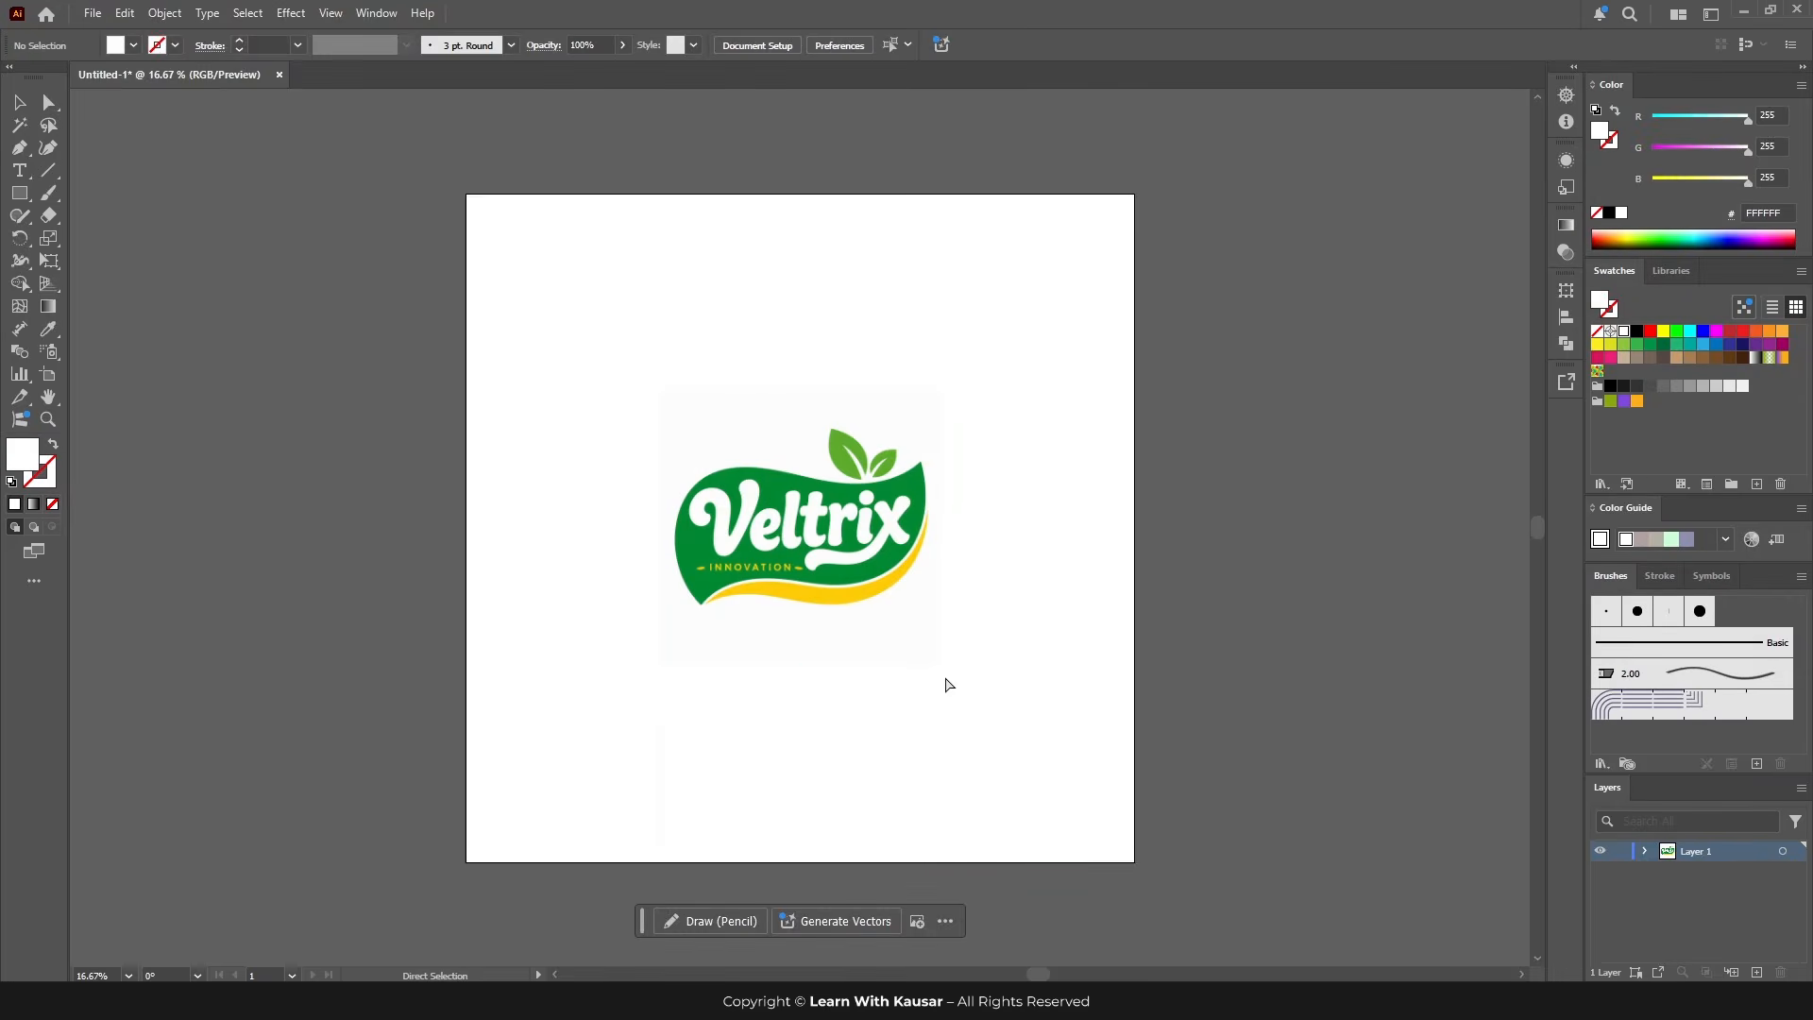
pyautogui.hotkey('ctrl', 'v')
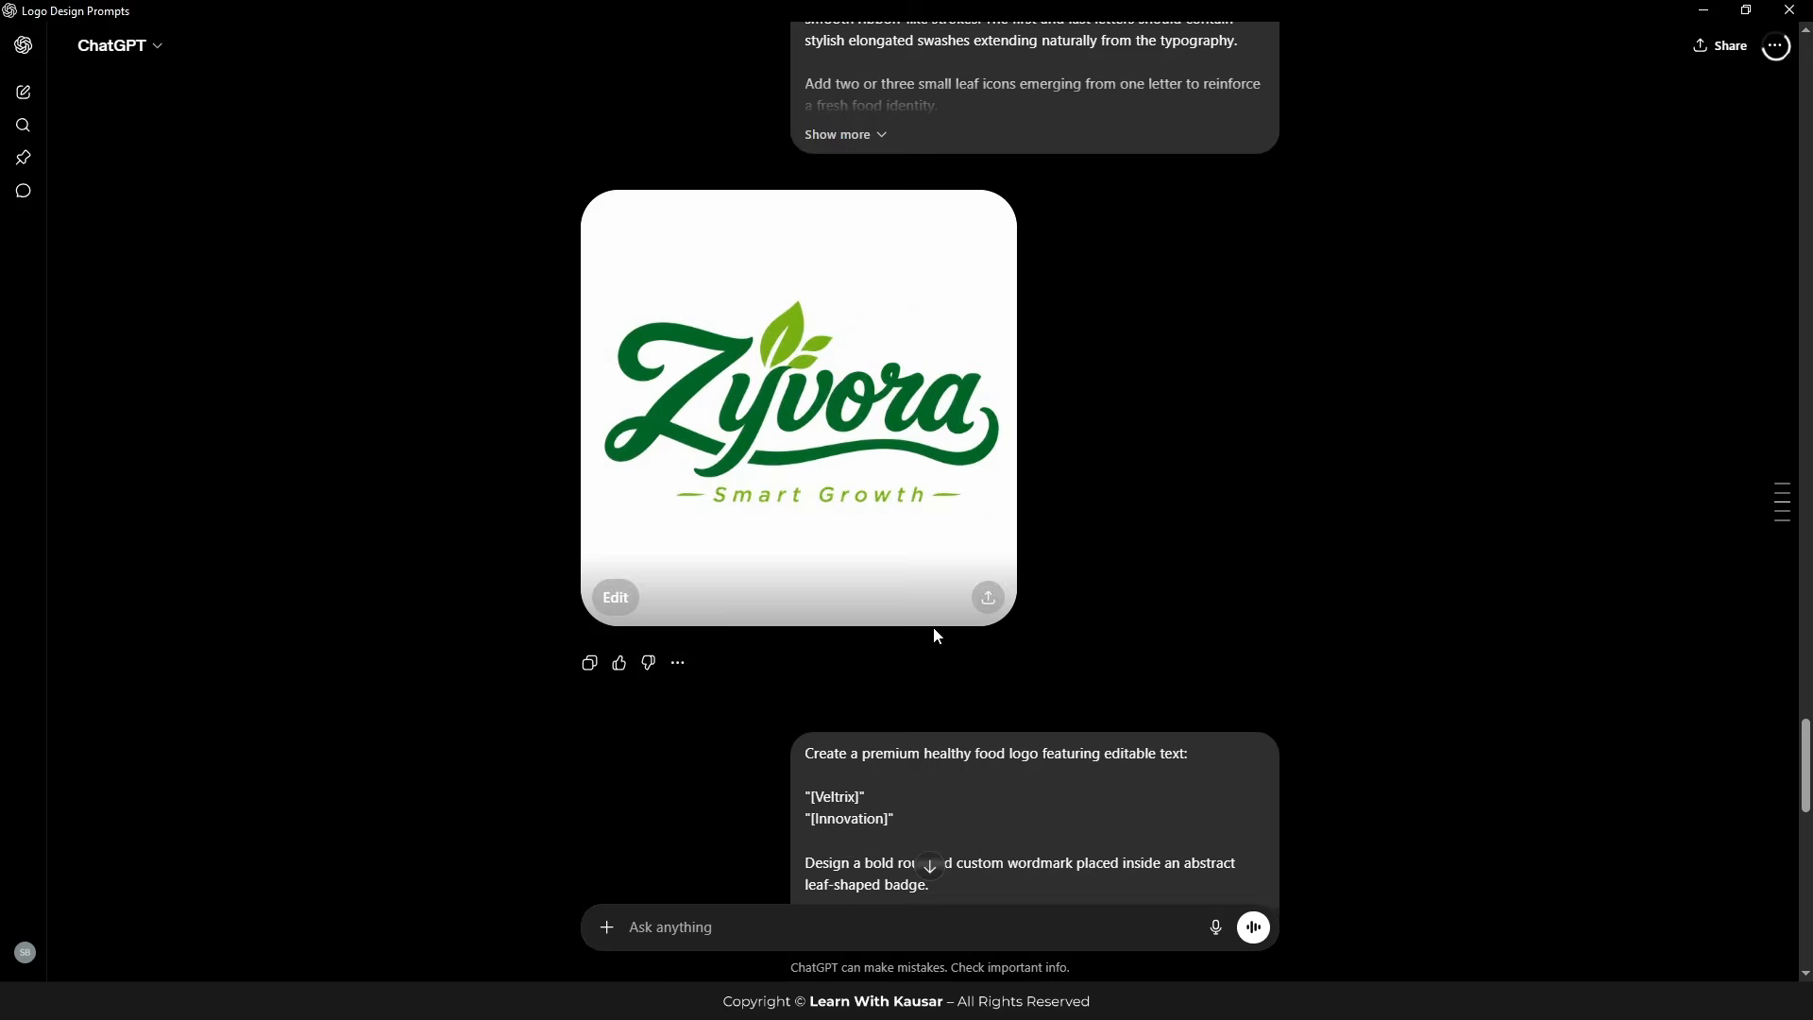
# Step: Copy the Noventra logo image from the ChatGPT conversation and paste it into the Illustrator document
pyautogui.scroll(8, 933, 625)
pyautogui.scroll(3, 933, 633)
pyautogui.rightClick(937, 661)
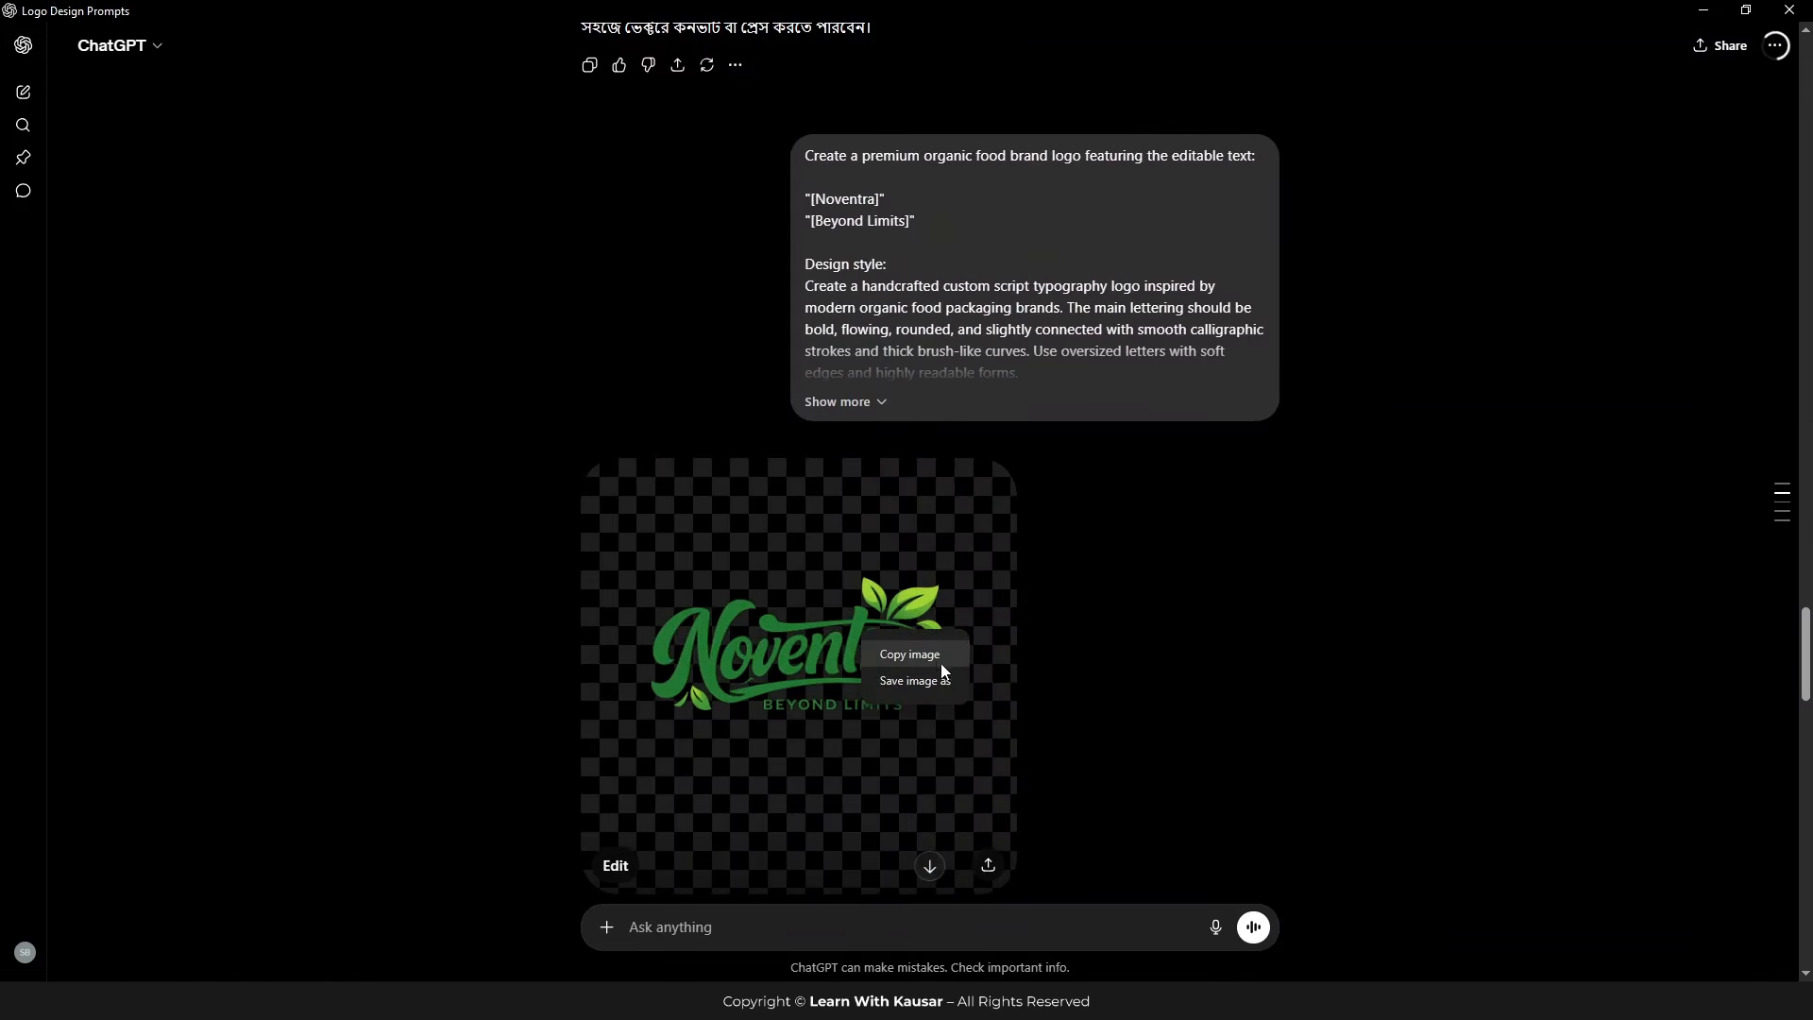
pyautogui.click(909, 654)
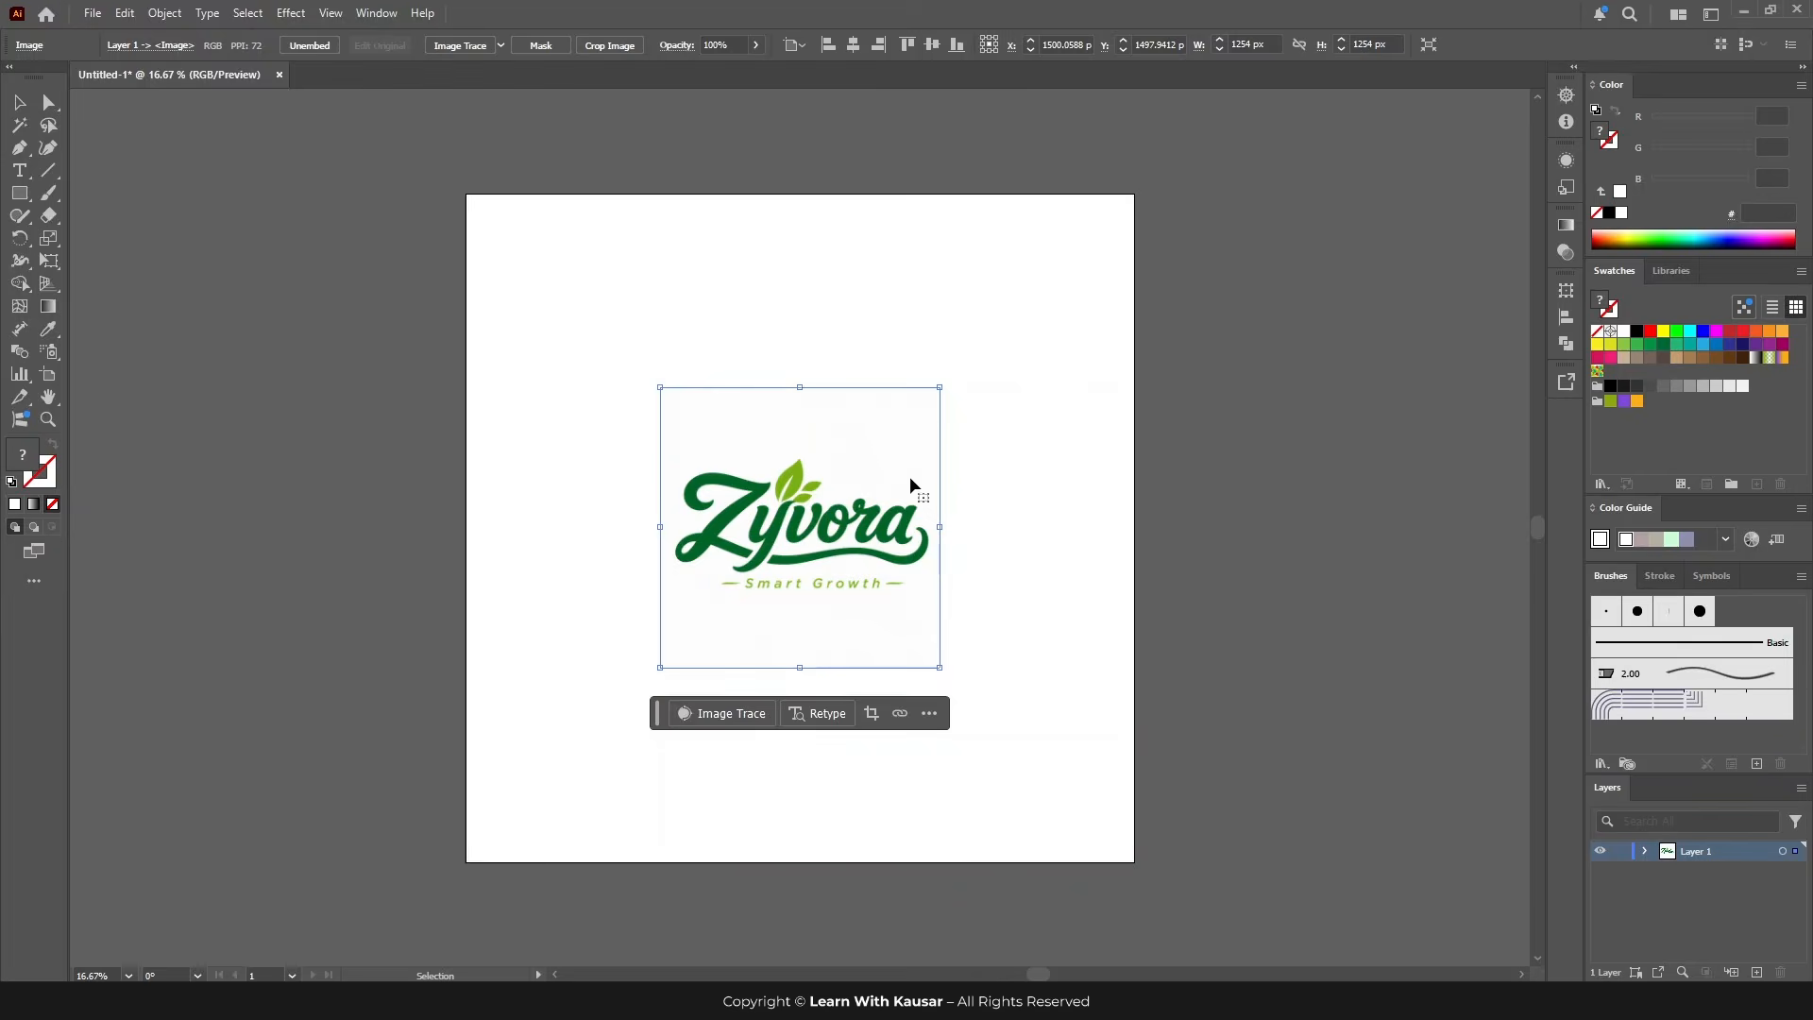
pyautogui.hotkey('ctrl', 'v')
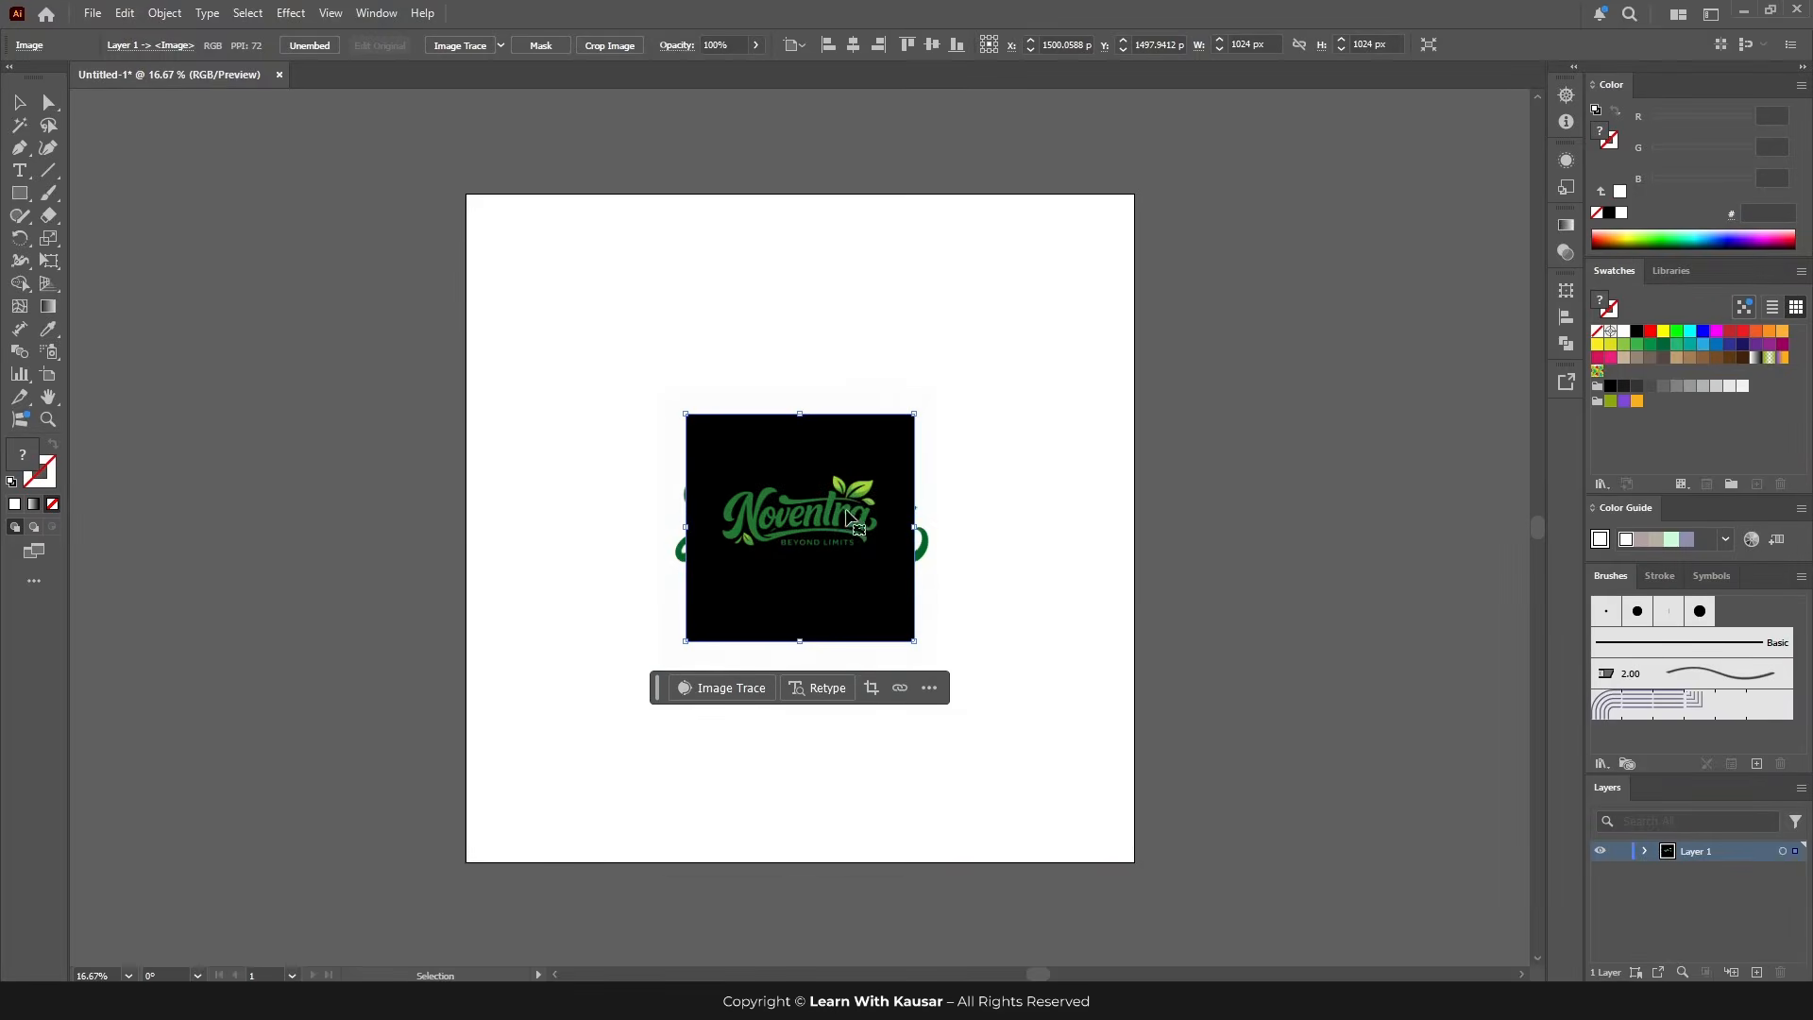
# Step: Move the pasted logo images off the artboard to its left, and place only the Noventra image back at the artboard's horizontal centre
pyautogui.moveTo(850, 518); pyautogui.dragTo(587, 483)
pyautogui.click(580, 484)
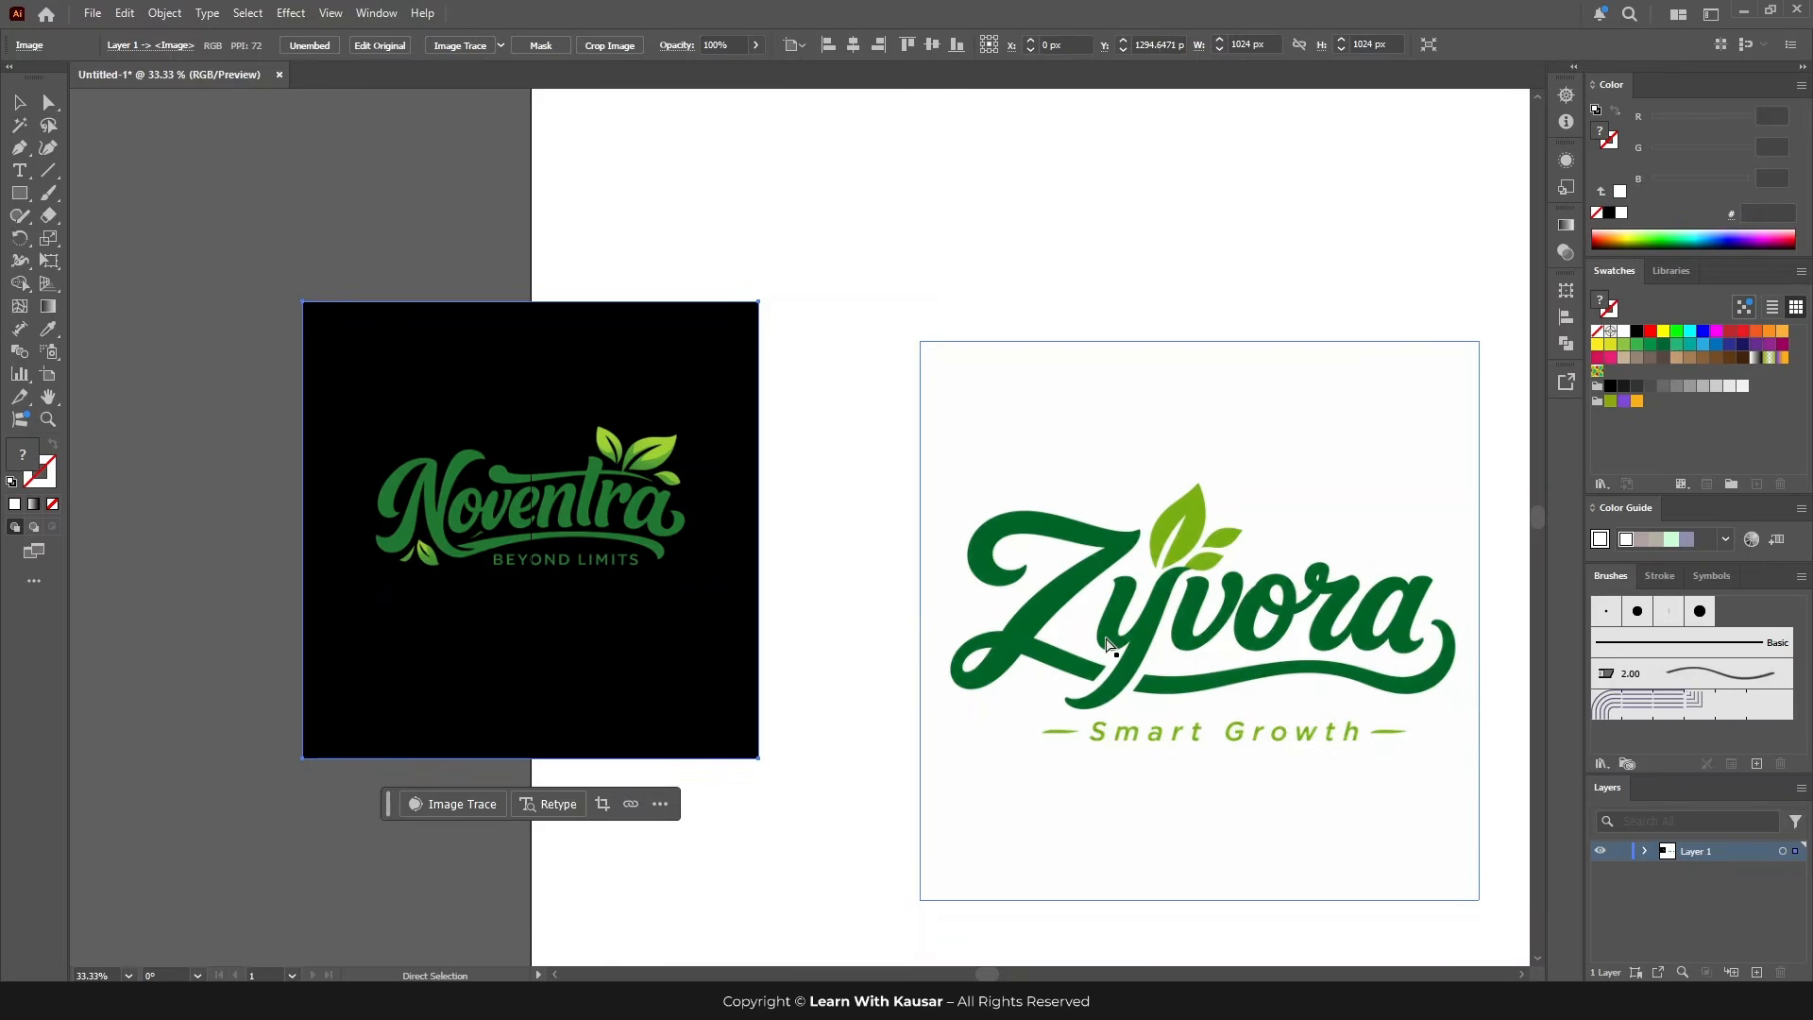
pyautogui.hotkey('ctrl', '-')
pyautogui.moveTo(825, 470); pyautogui.dragTo(1088, 538)
pyautogui.moveTo(867, 225); pyautogui.dragTo(1275, 636)
pyautogui.moveTo(1219, 565); pyautogui.dragTo(671, 522)
pyautogui.click(912, 632)
pyautogui.moveTo(546, 540); pyautogui.dragTo(618, 514)
pyautogui.click(809, 602)
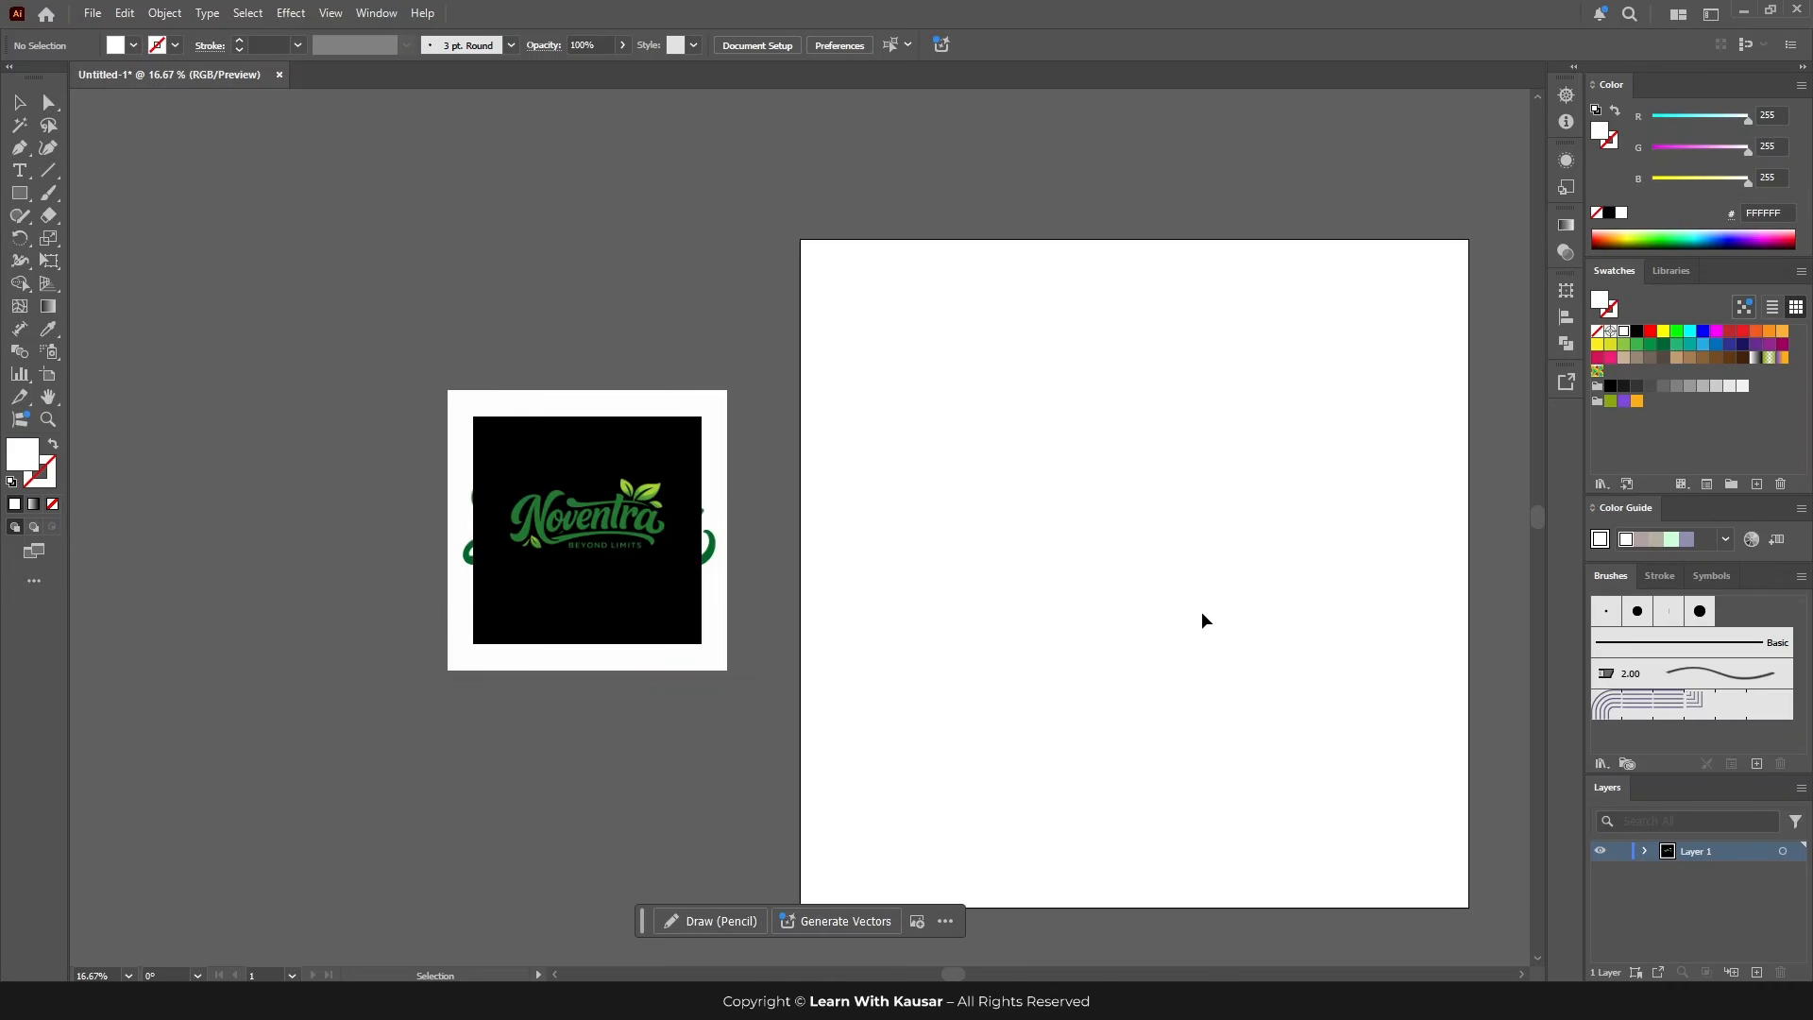
pyautogui.moveTo(1121, 573); pyautogui.dragTo(802, 466)
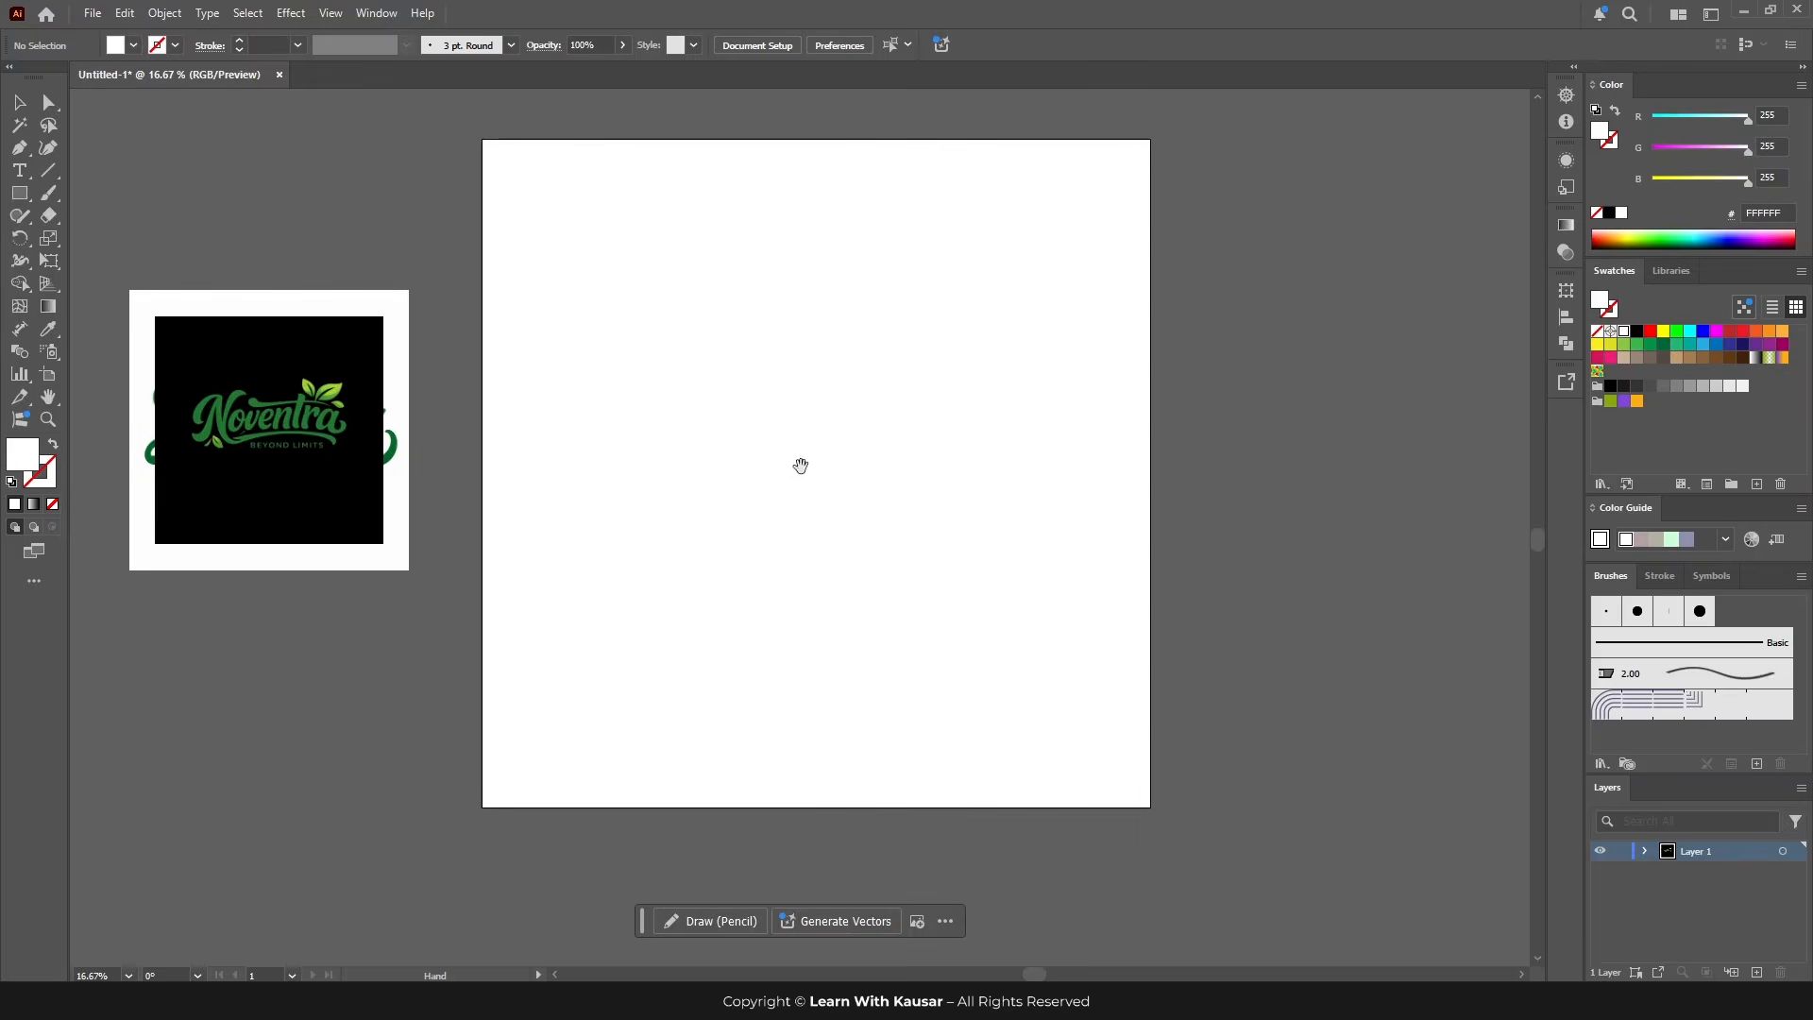
pyautogui.moveTo(231, 436); pyautogui.dragTo(774, 437)
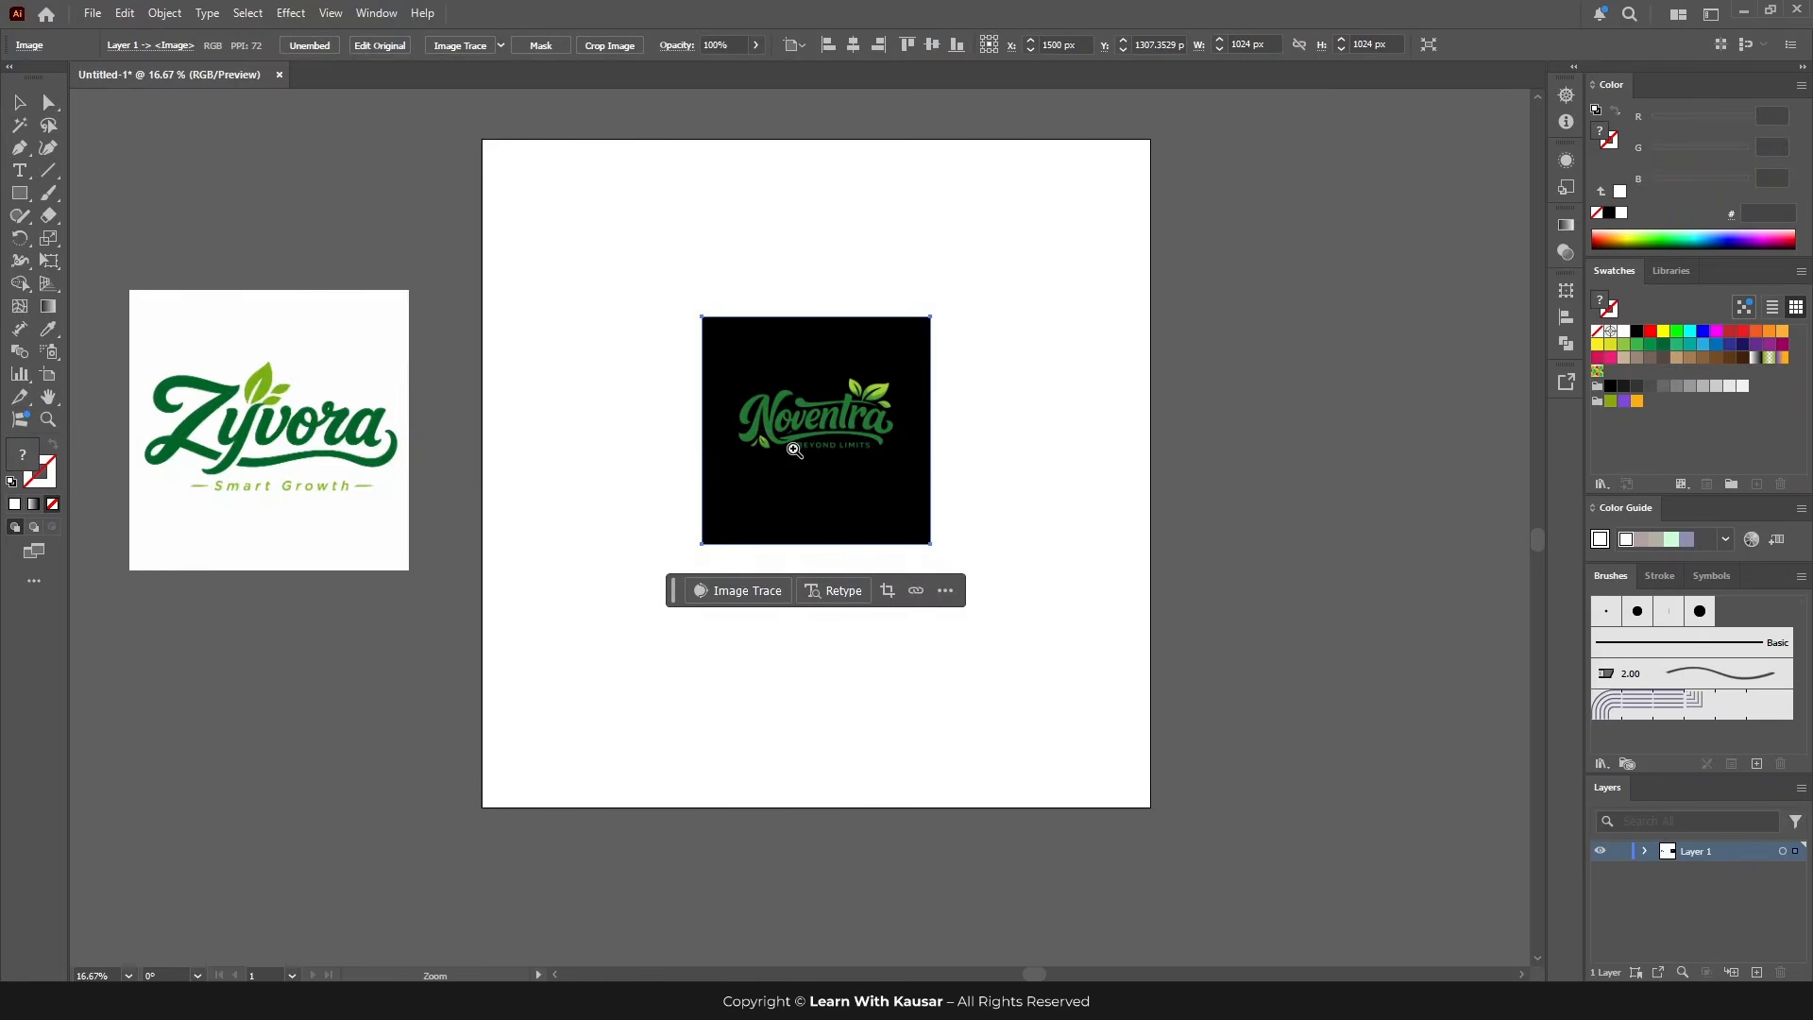
# Step: Trace the Noventra image with the Low Fidelity Photo preset and expand the tracing
pyautogui.hotkey('ctrl', '=')
pyautogui.click(501, 45)
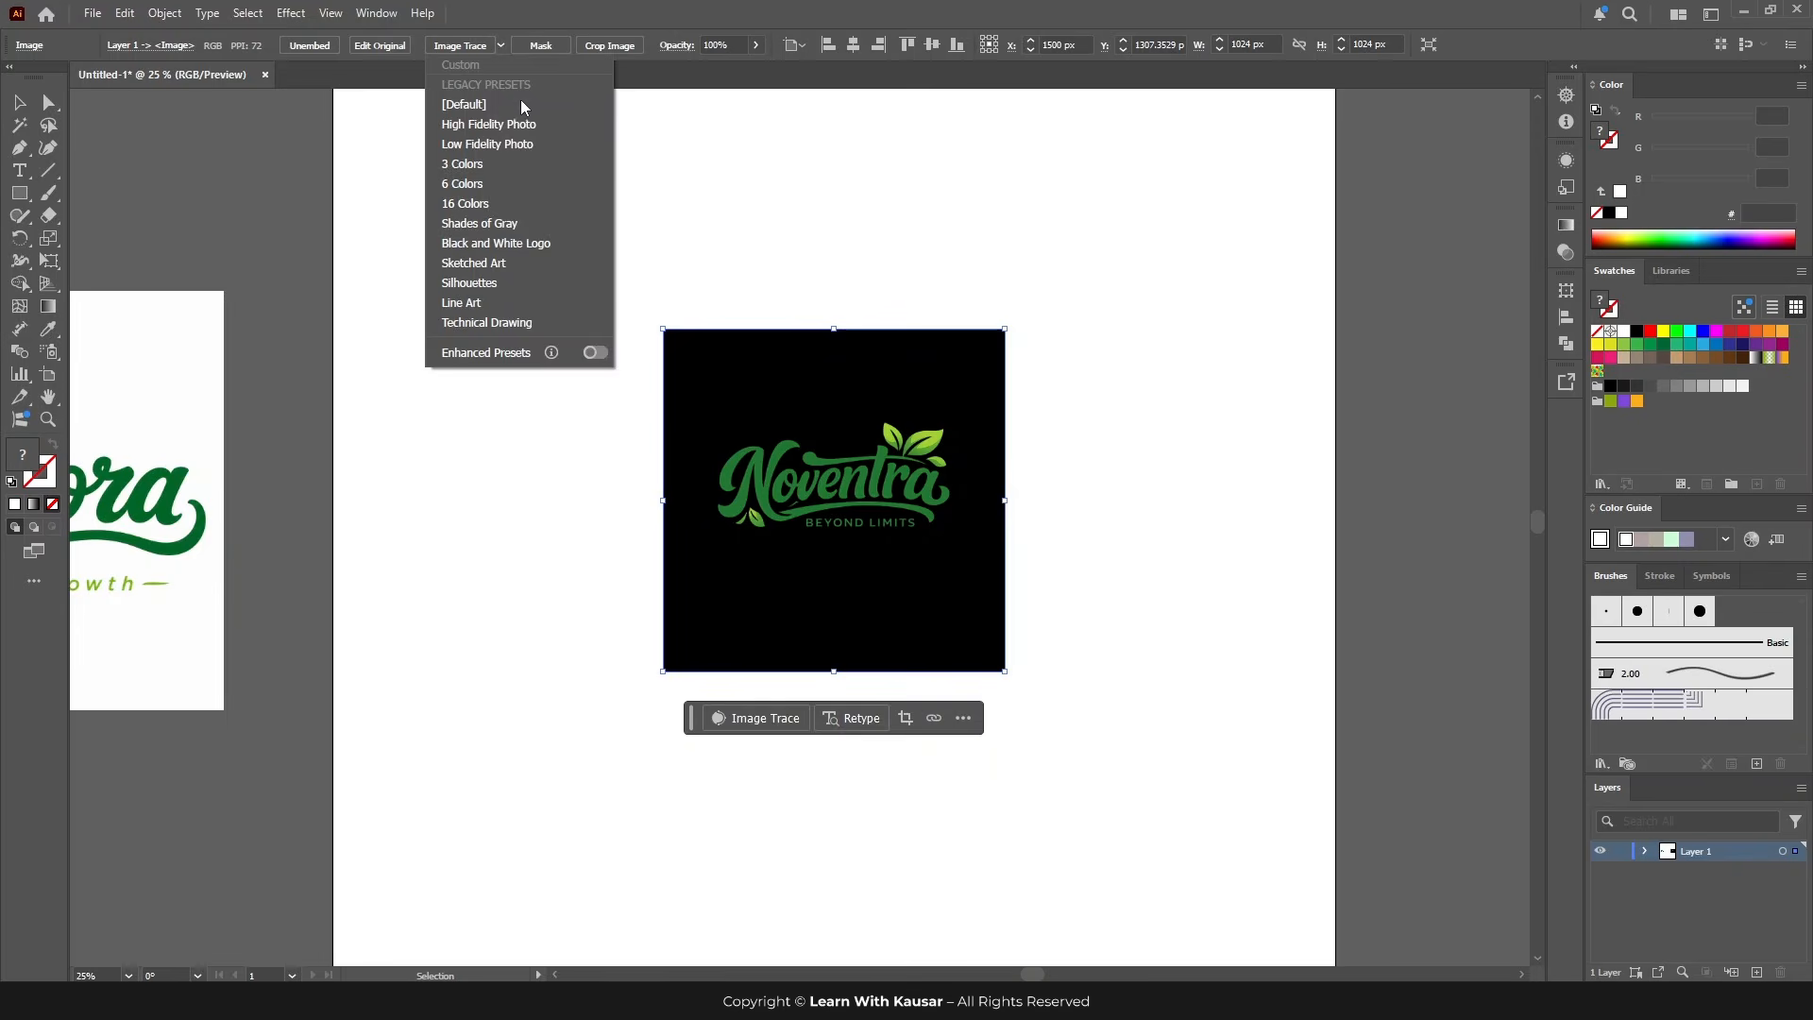
pyautogui.click(509, 147)
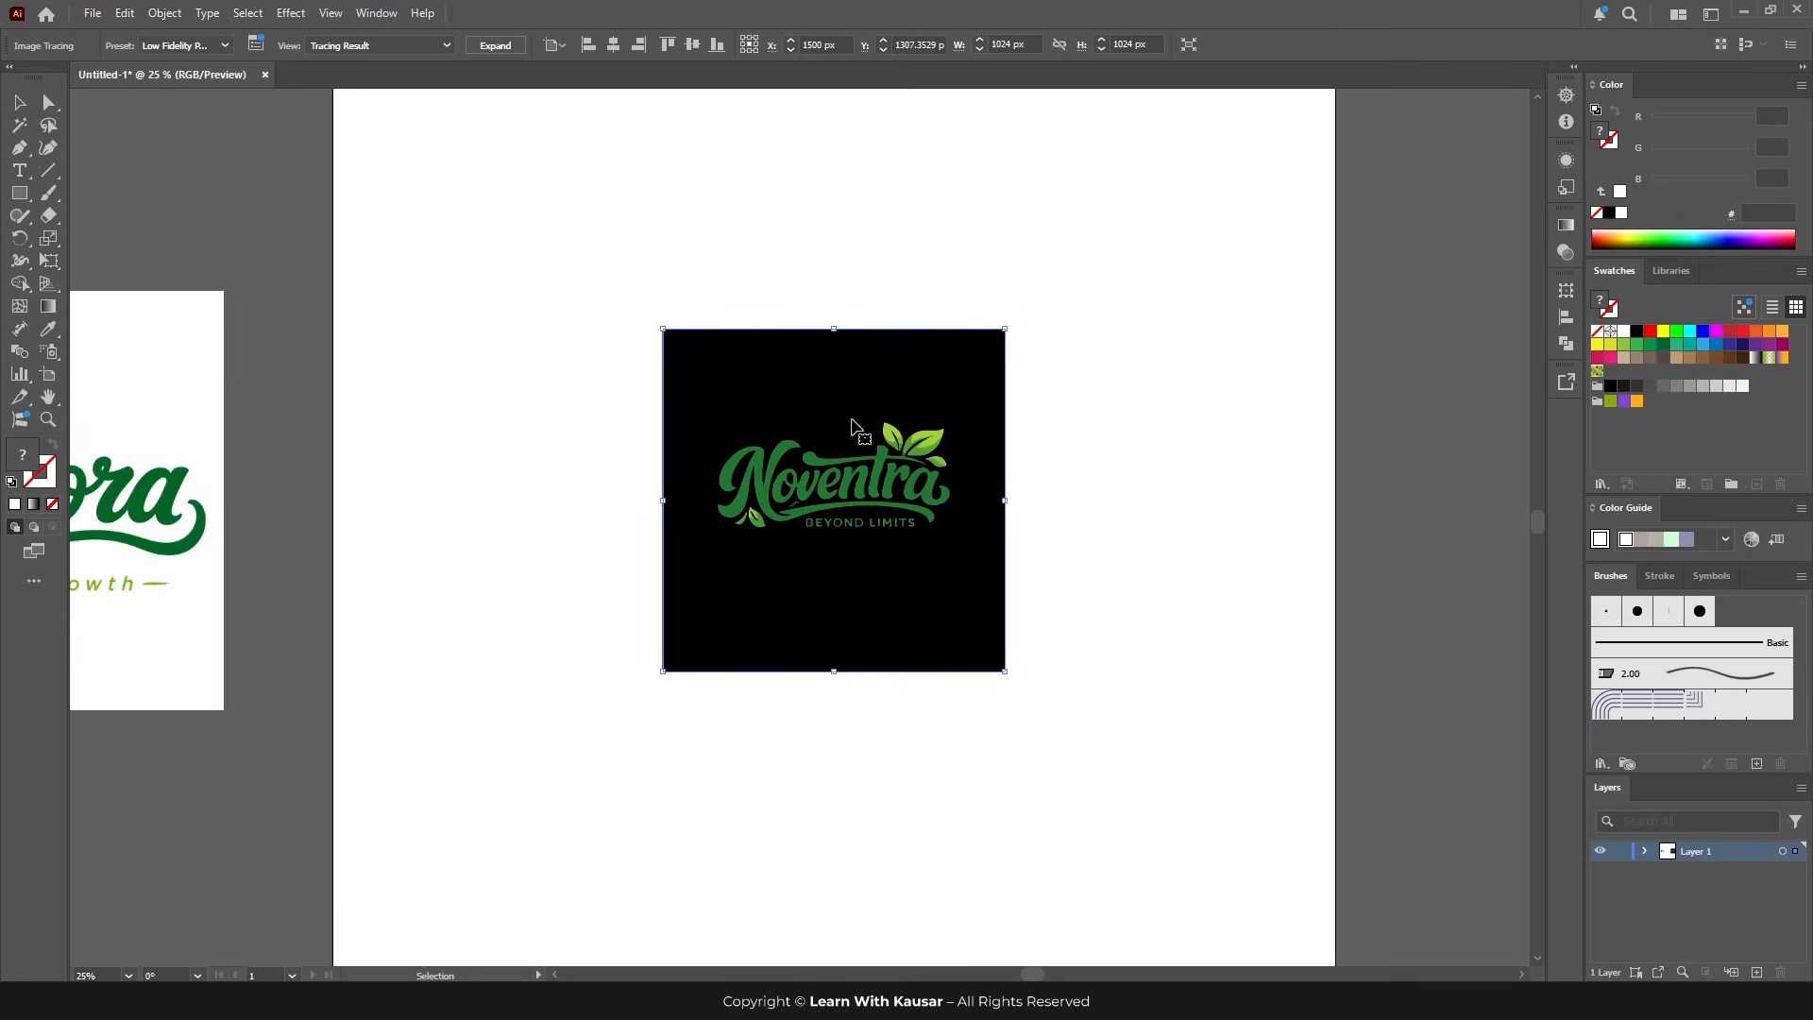
pyautogui.click(489, 47)
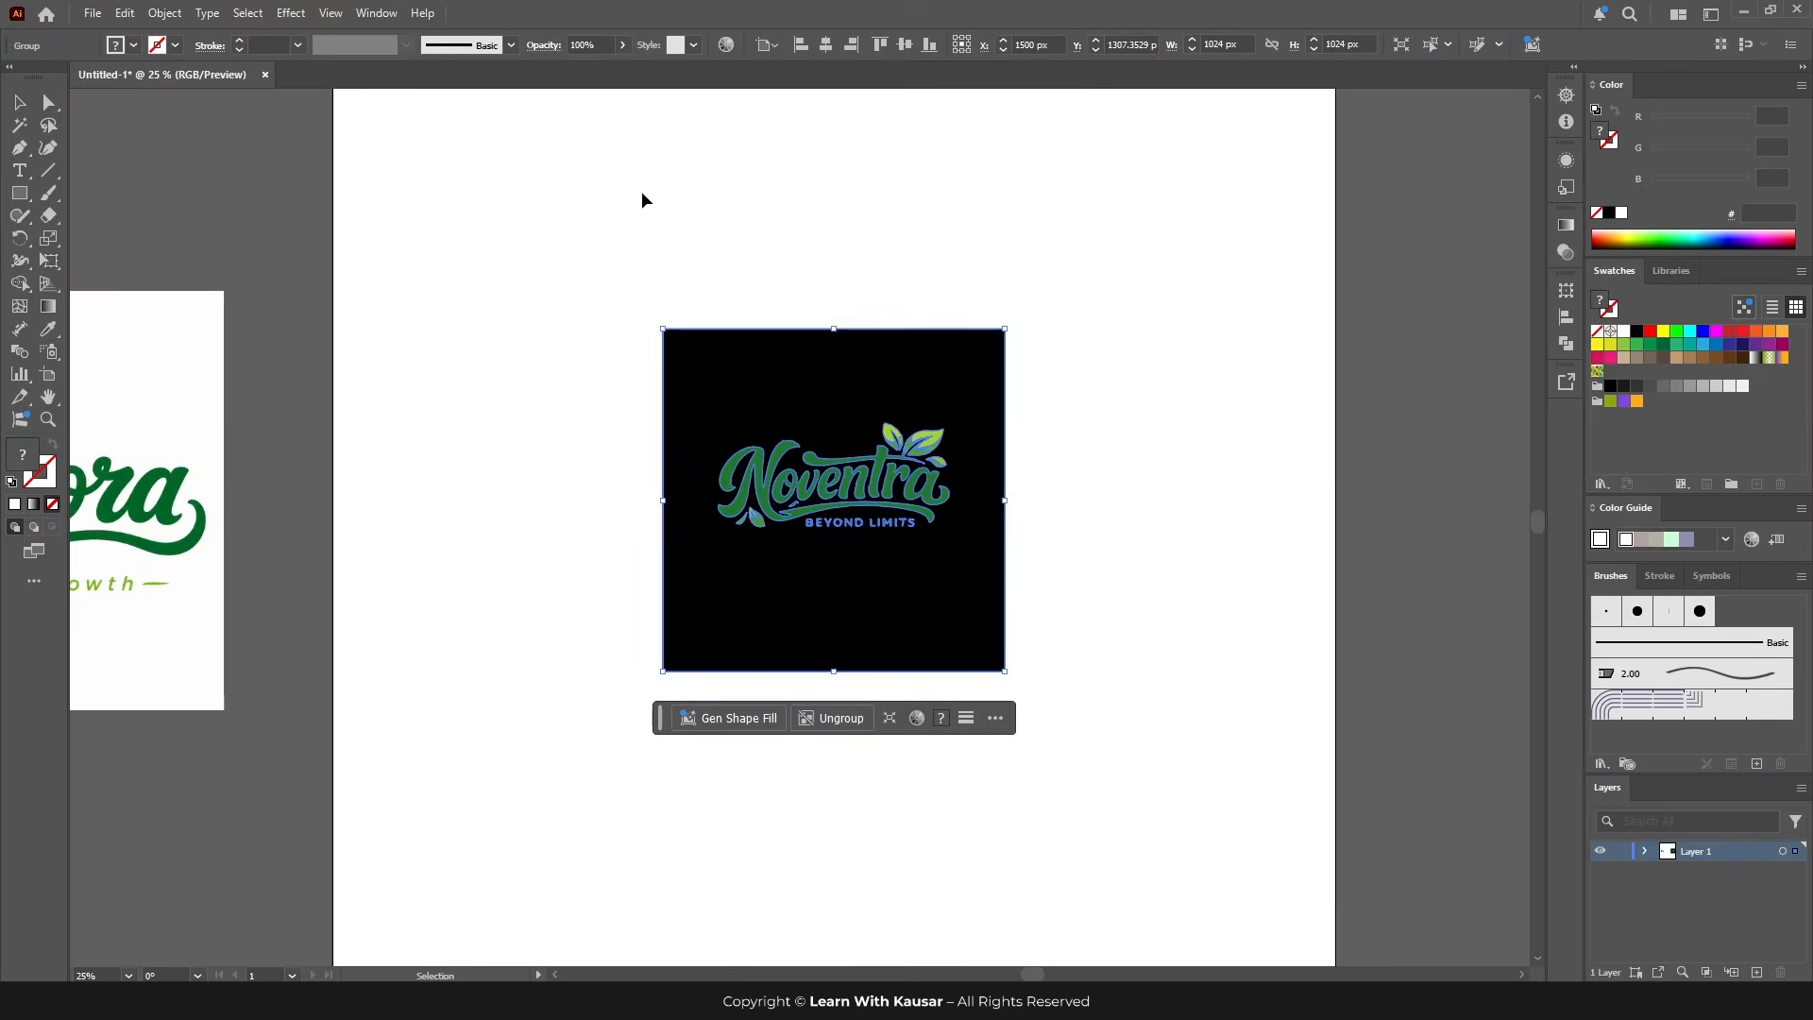
# Step: Enlarge the expanded Noventra artwork from its centre to about 1912 px square and split its shapes with the Divide pathfinder
pyautogui.moveTo(834, 329); pyautogui.dragTo(834, 180)
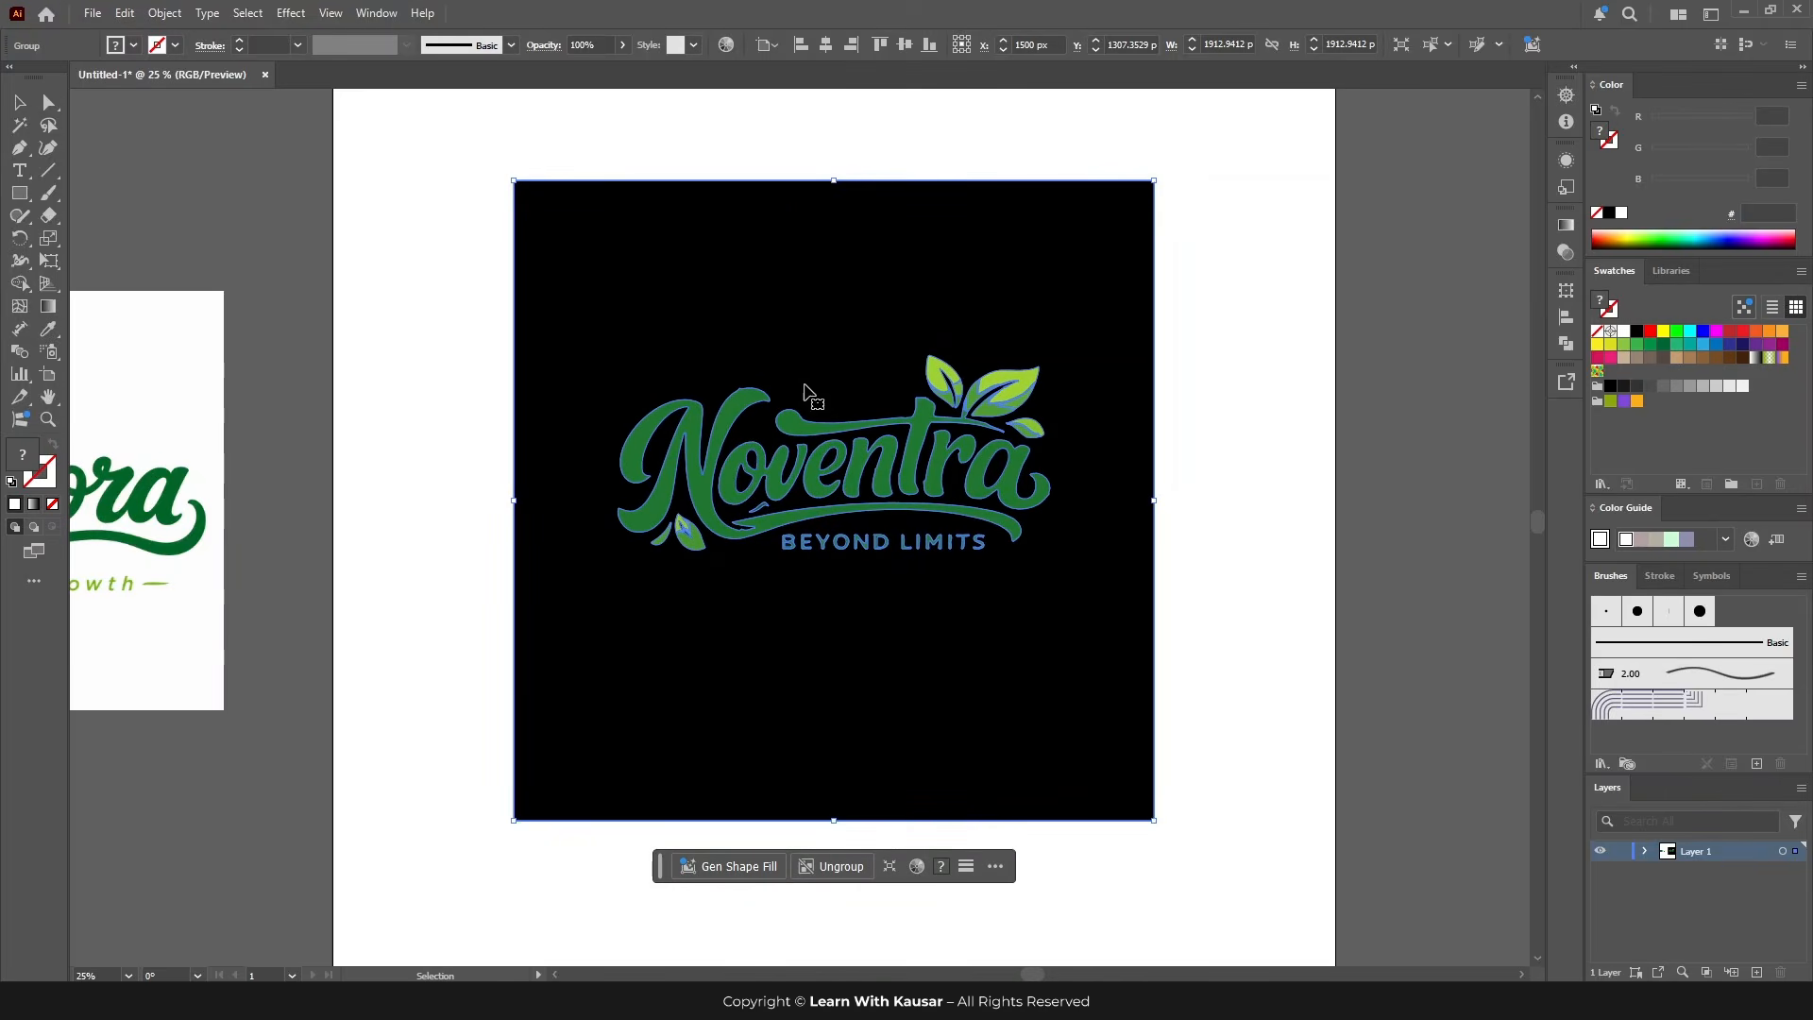
pyautogui.click(1568, 351)
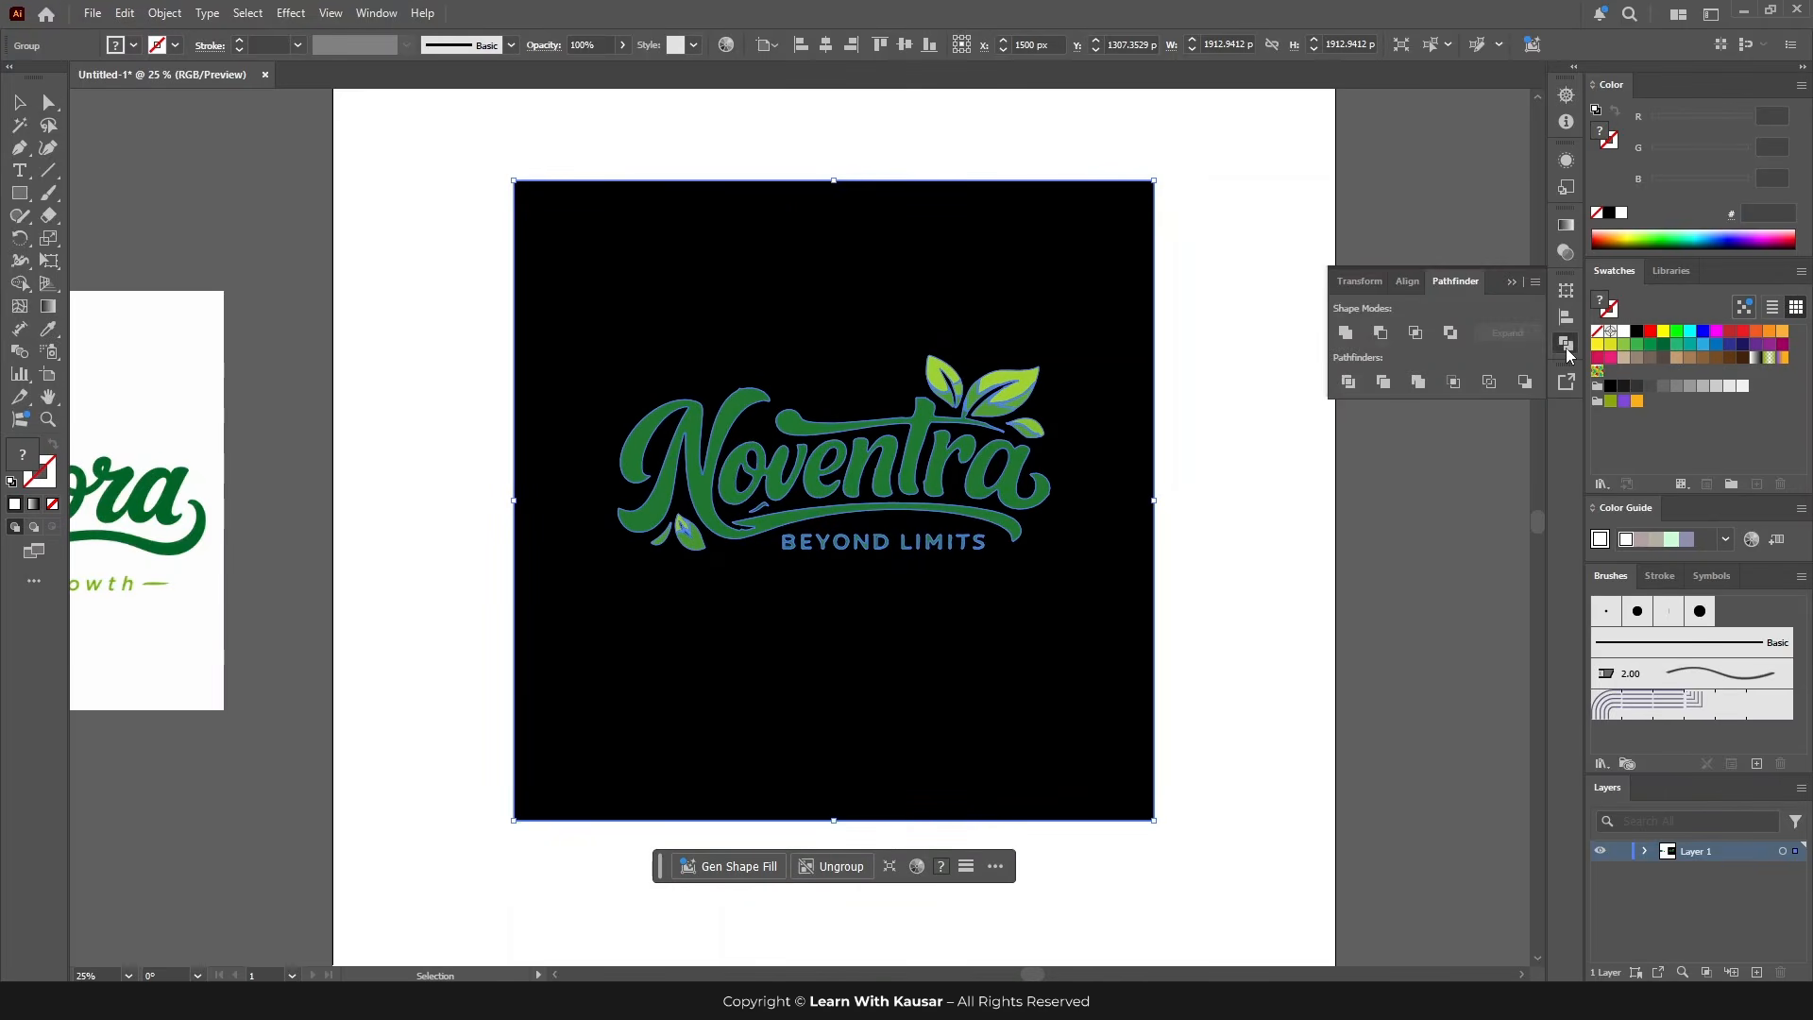
pyautogui.click(1349, 381)
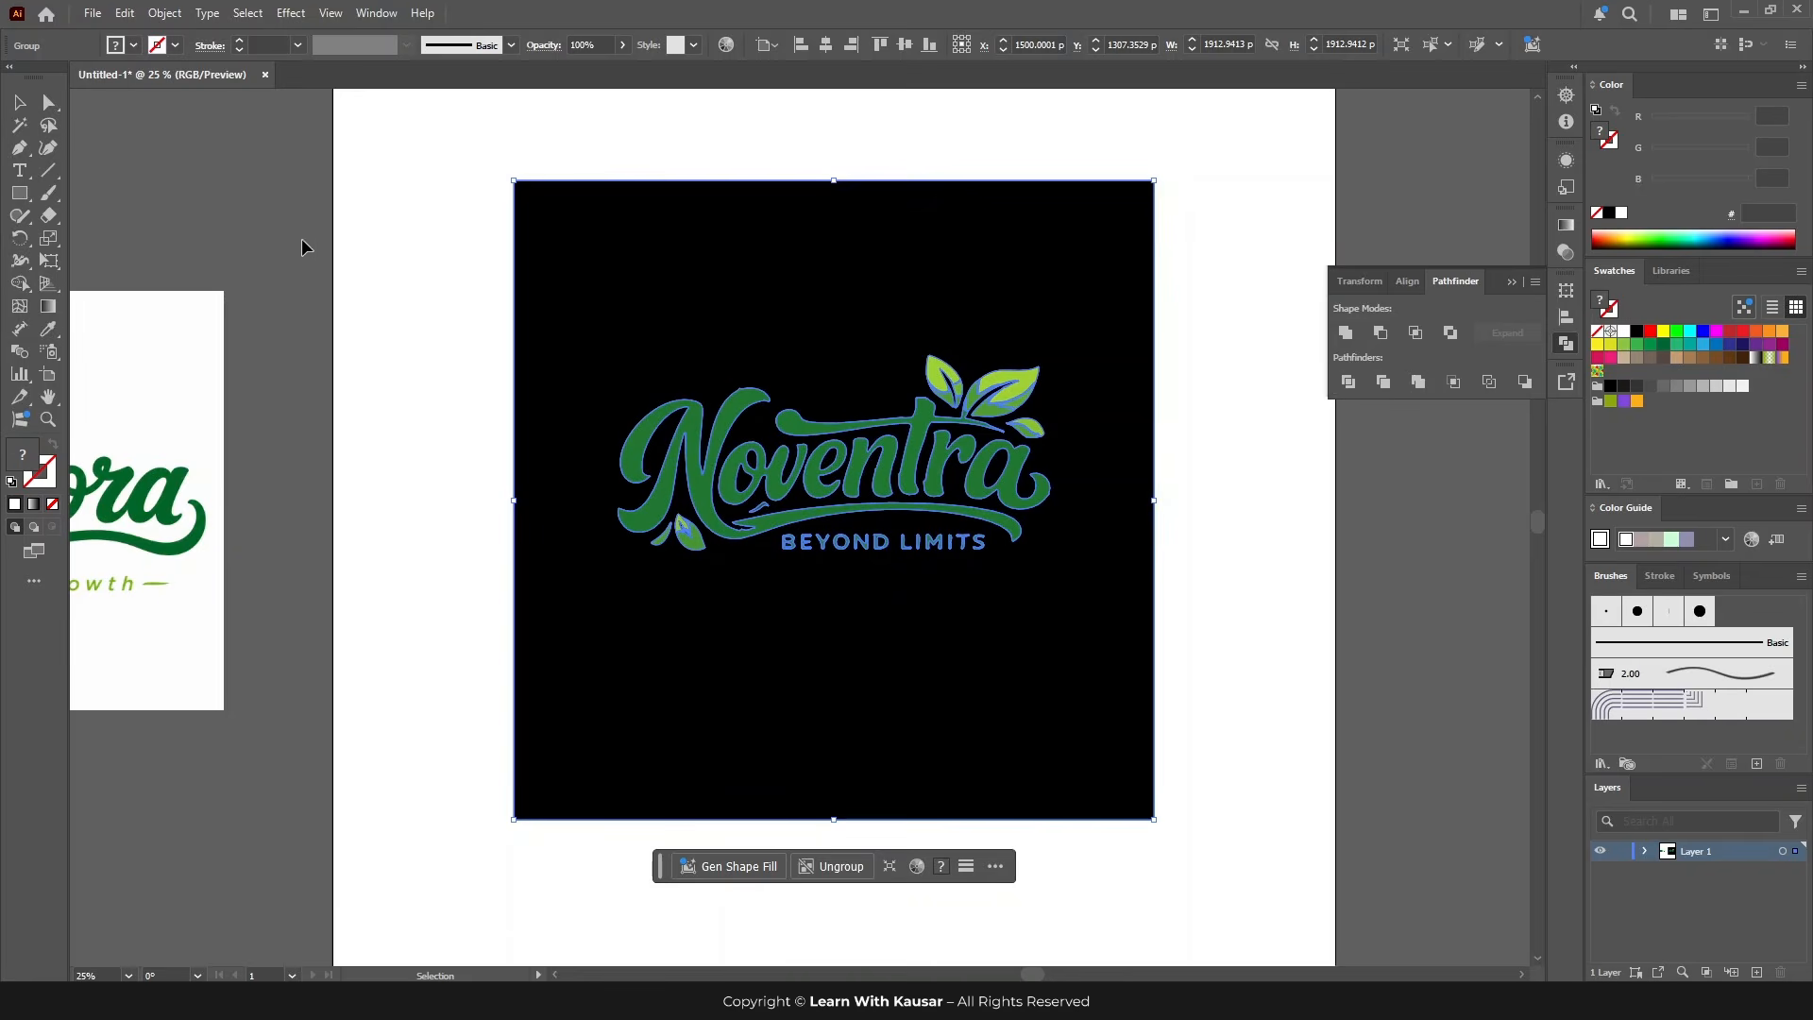
# Step: Select the black background of the Noventra artwork with the Magic Wand and delete it
pyautogui.click(91, 156)
pyautogui.click(20, 125)
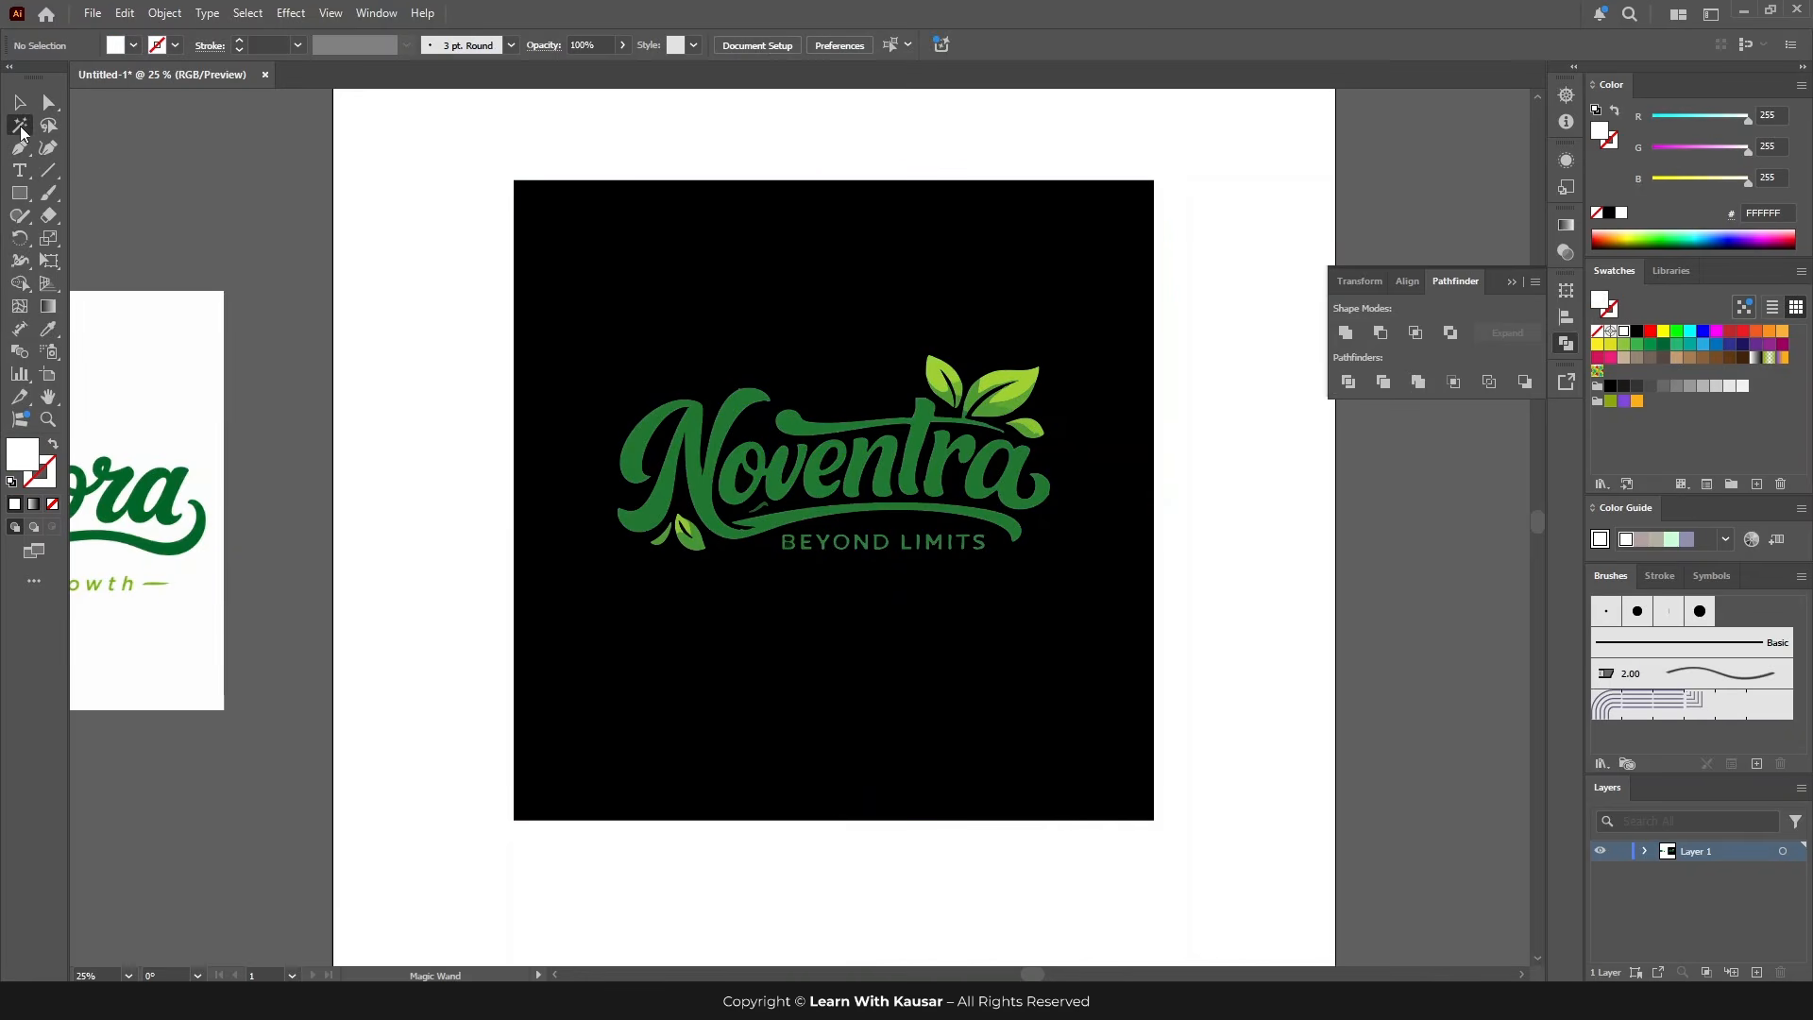
pyautogui.click(651, 238)
pyautogui.press('Delete')
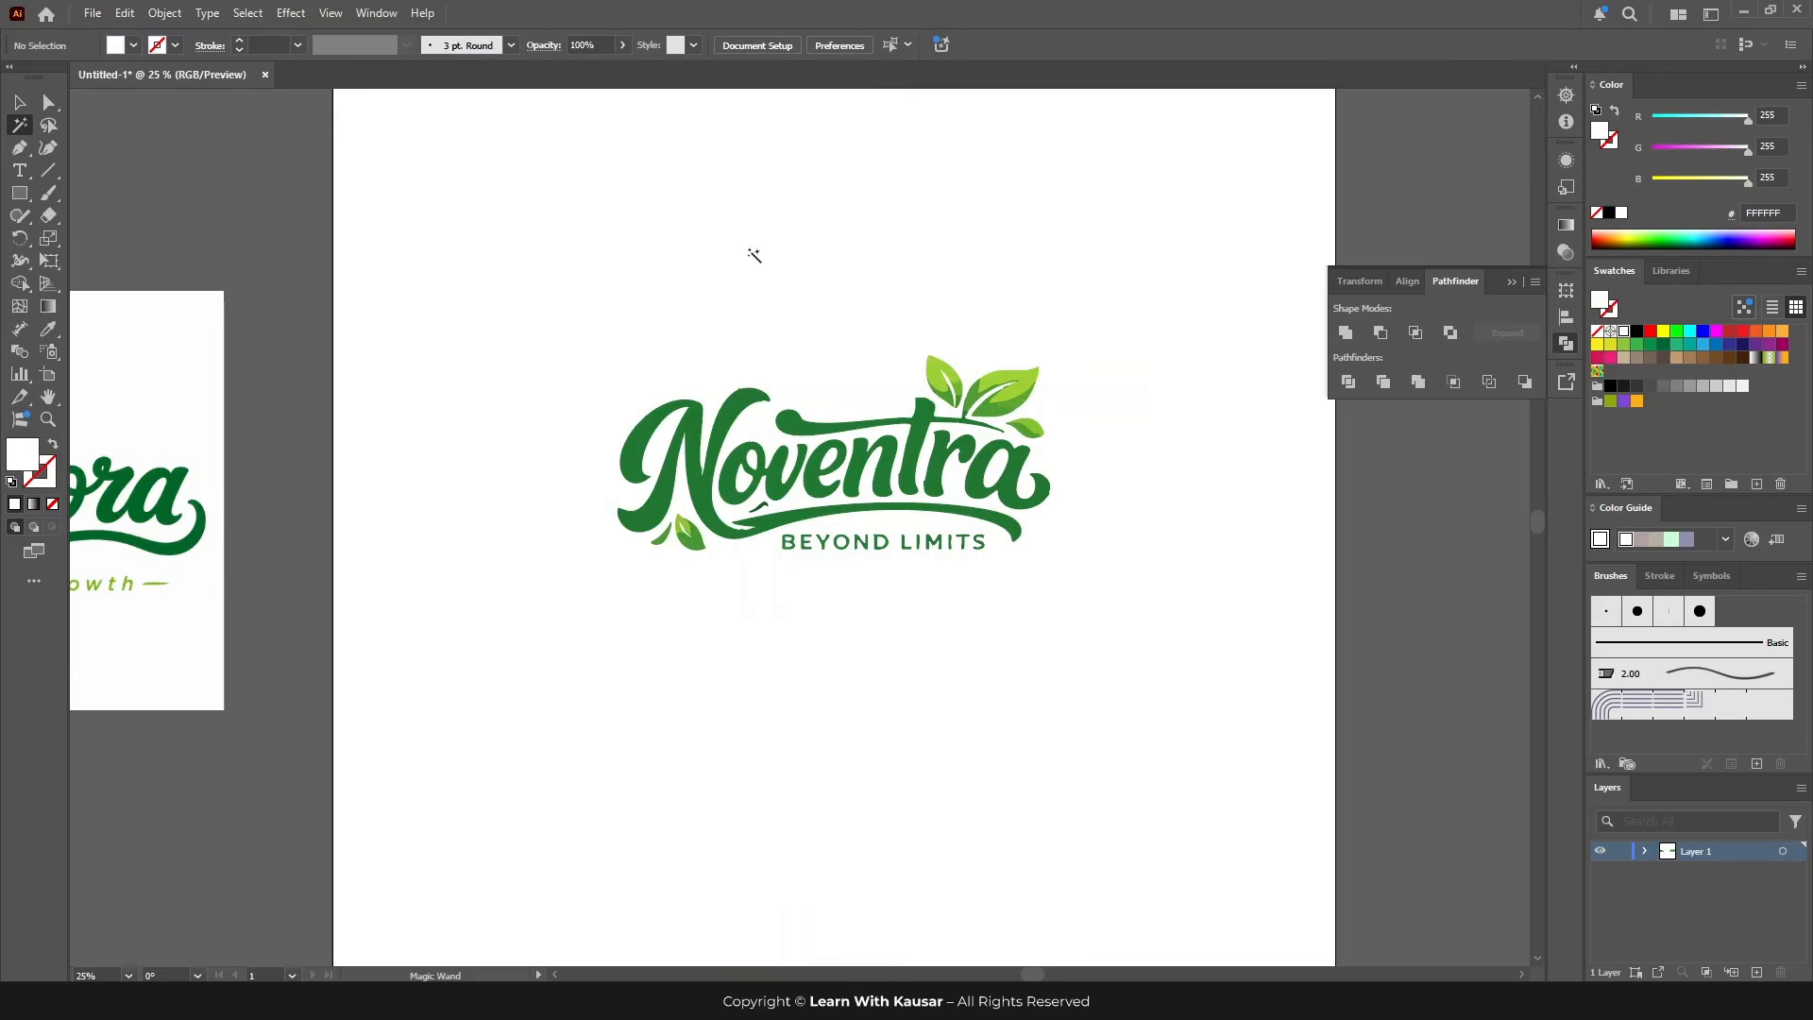
# Step: Examine the traced Noventra logo's lettering edges, leaves and tagline up close, and check its anchor points
pyautogui.scroll(2, 874, 444)
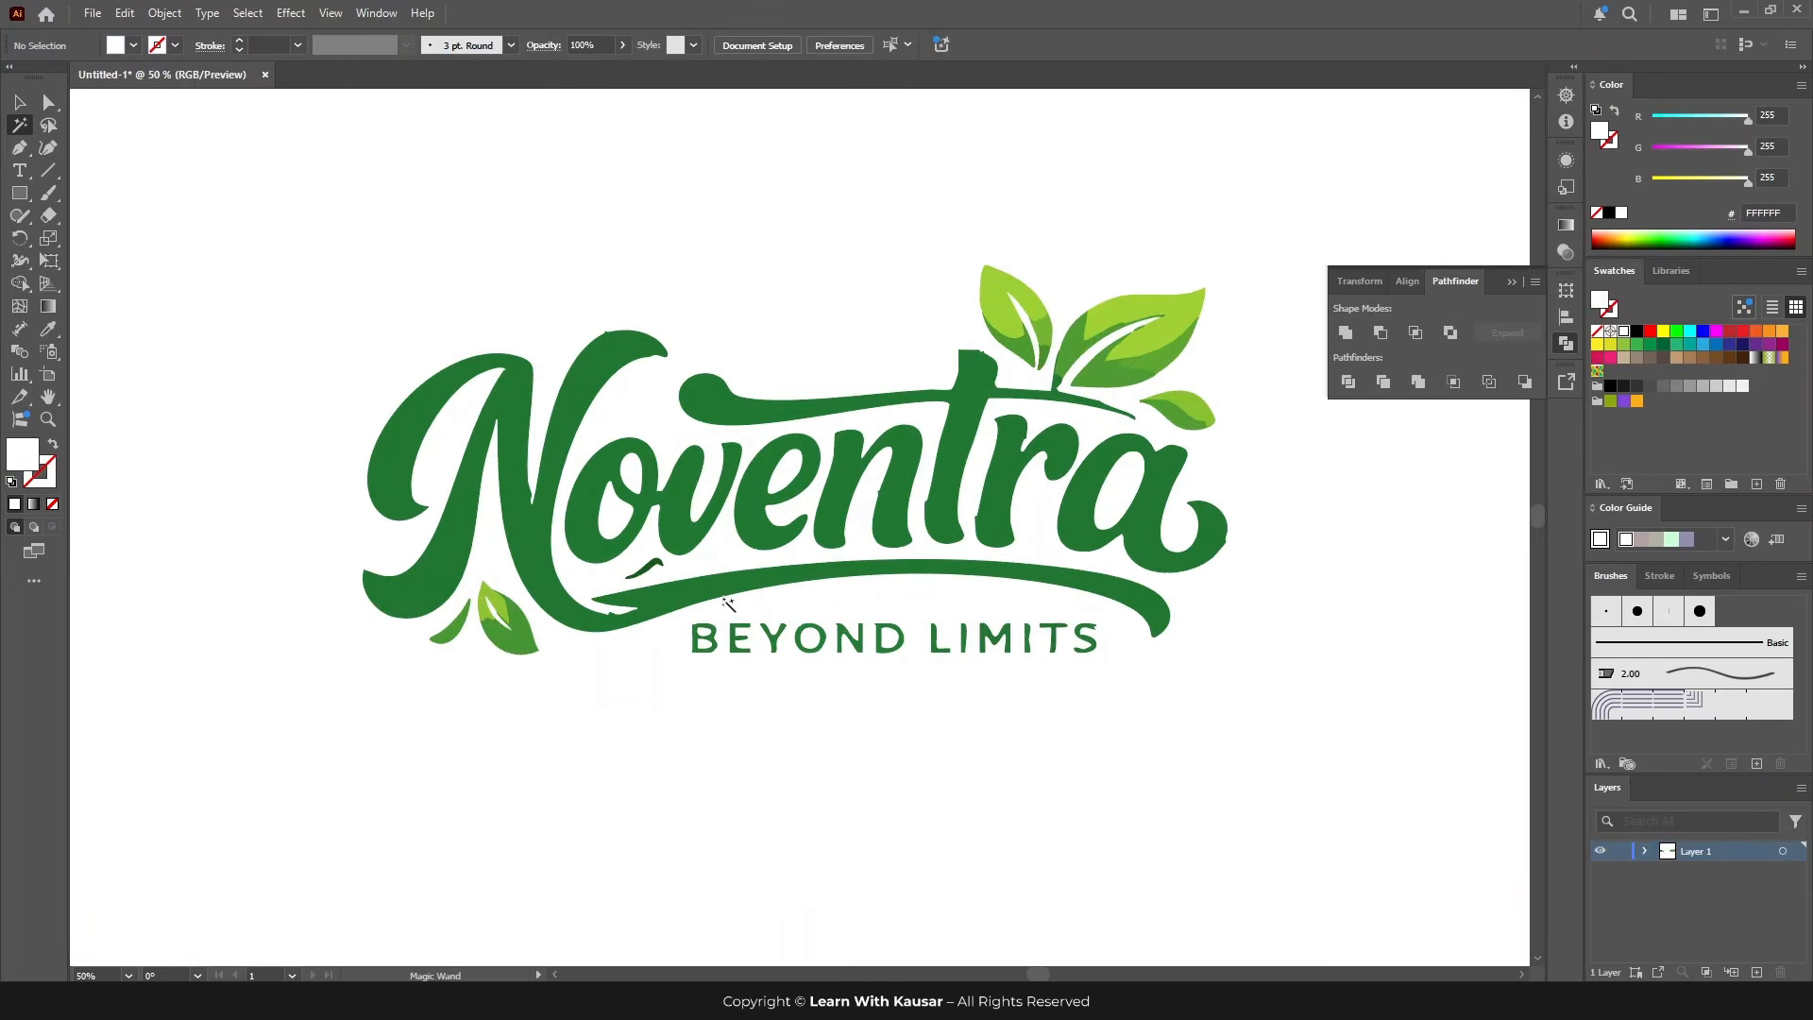
pyautogui.scroll(1, 847, 651)
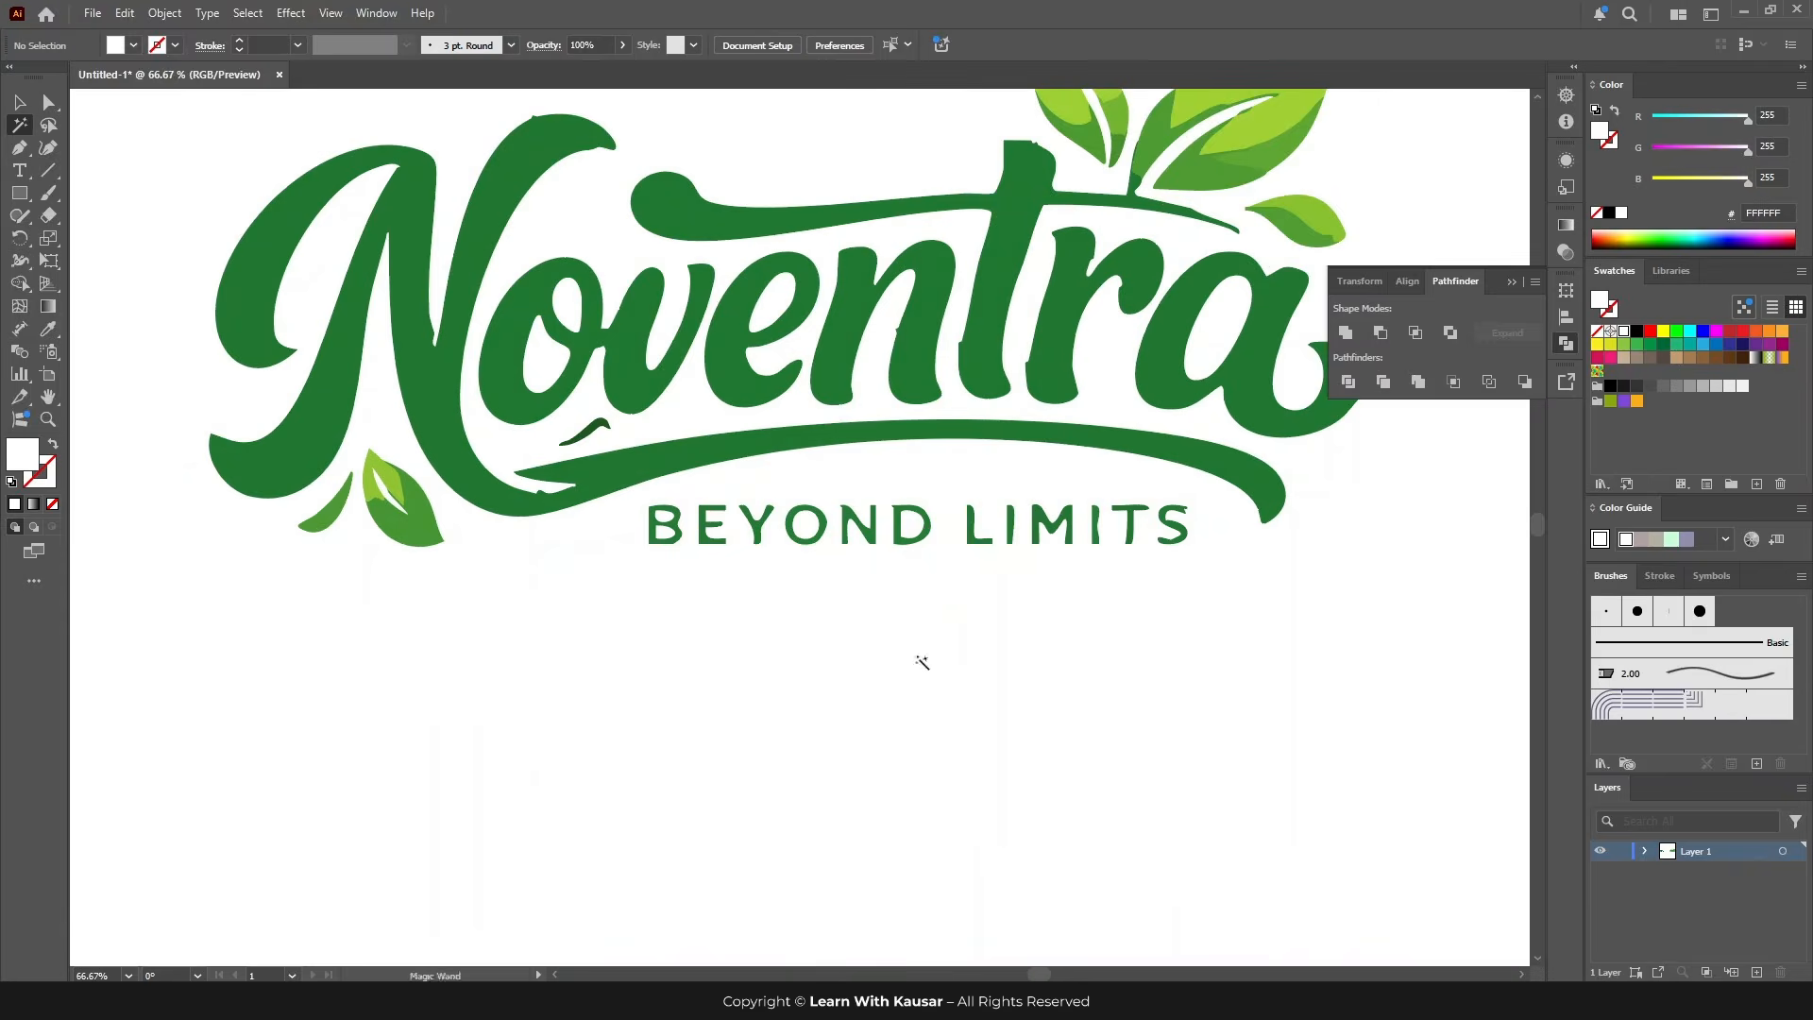
pyautogui.scroll(2, 1039, 698)
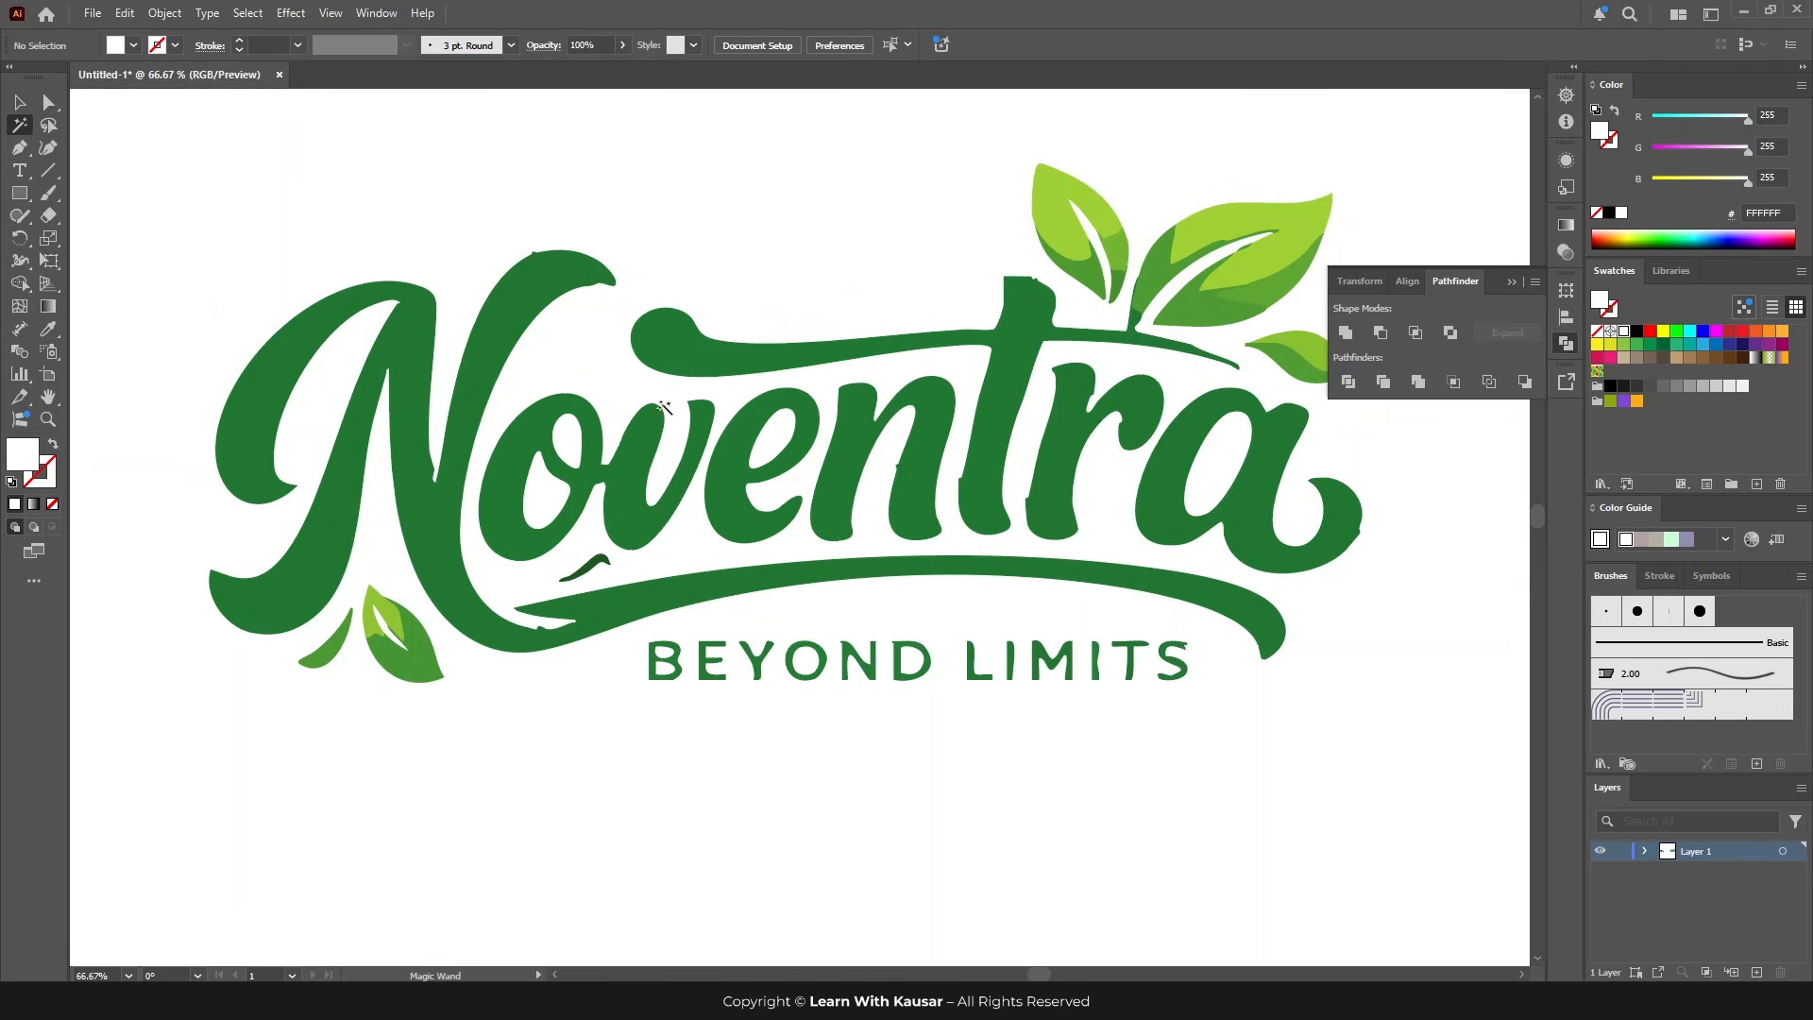
pyautogui.hotkey('ctrl', '-')
pyautogui.hotkey('ctrl', '-')
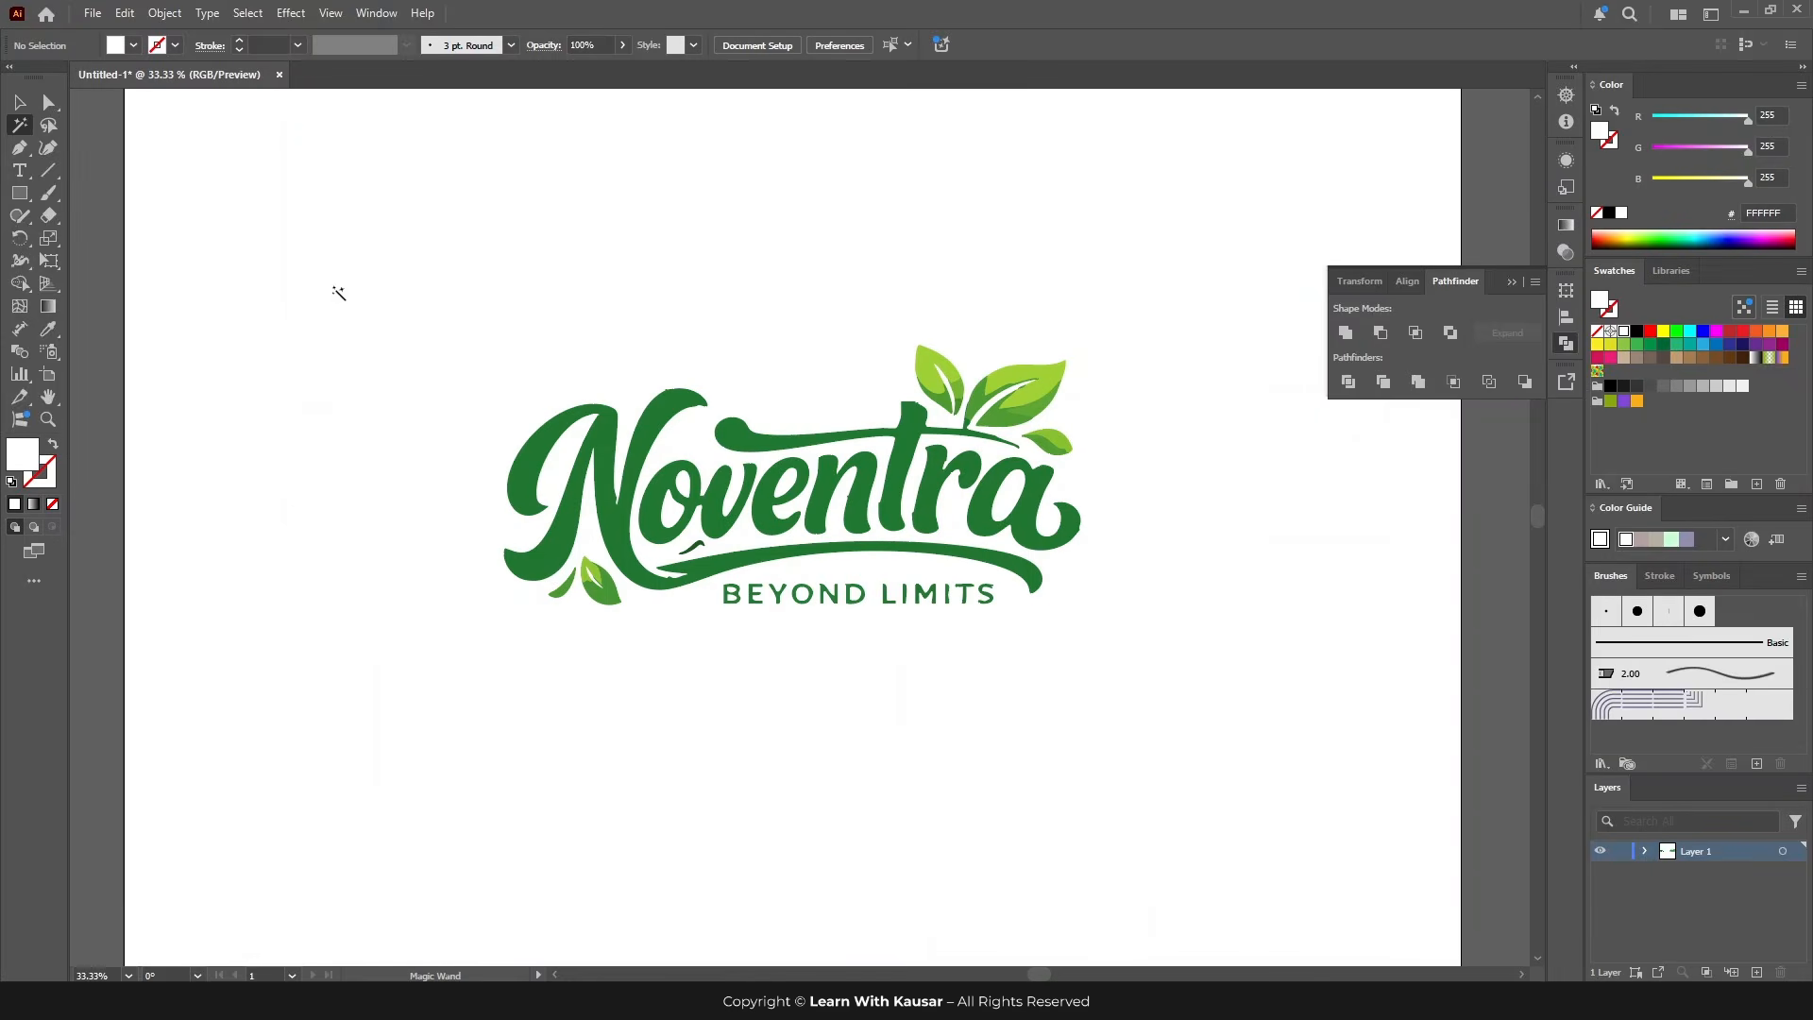
pyautogui.hotkey('ctrl', 'a')
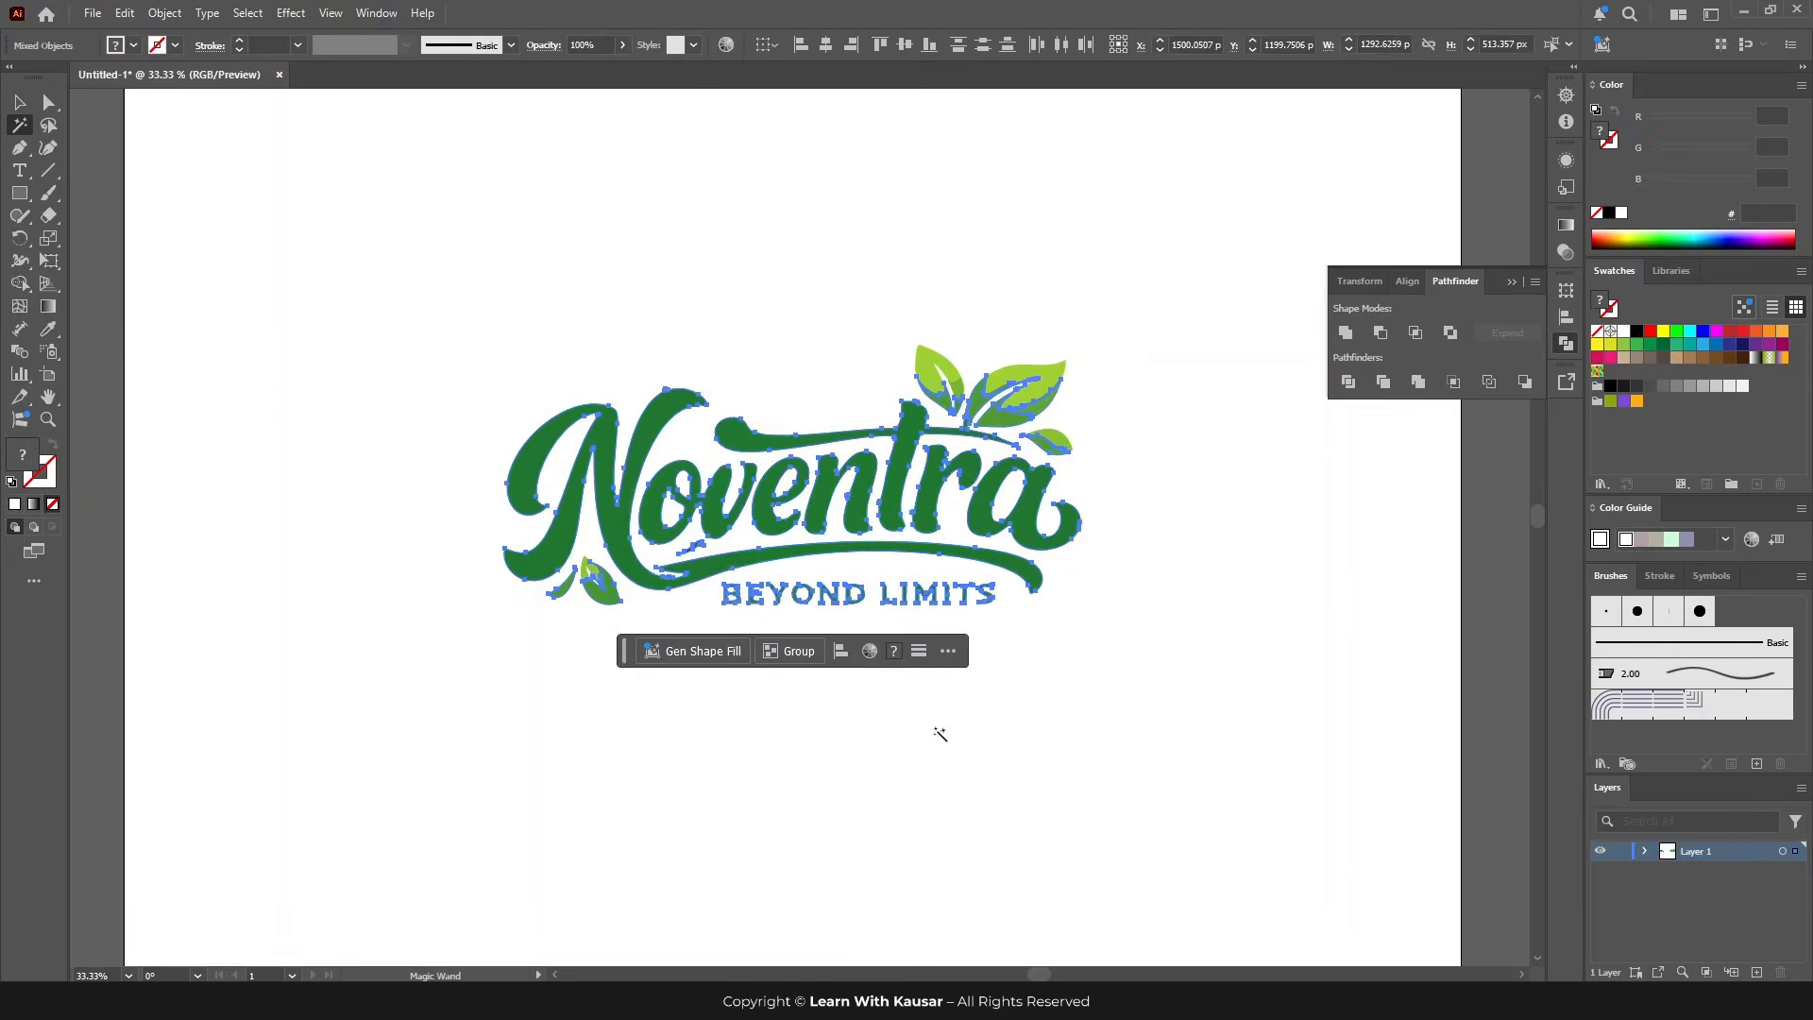
pyautogui.click(1216, 875)
pyautogui.click(20, 106)
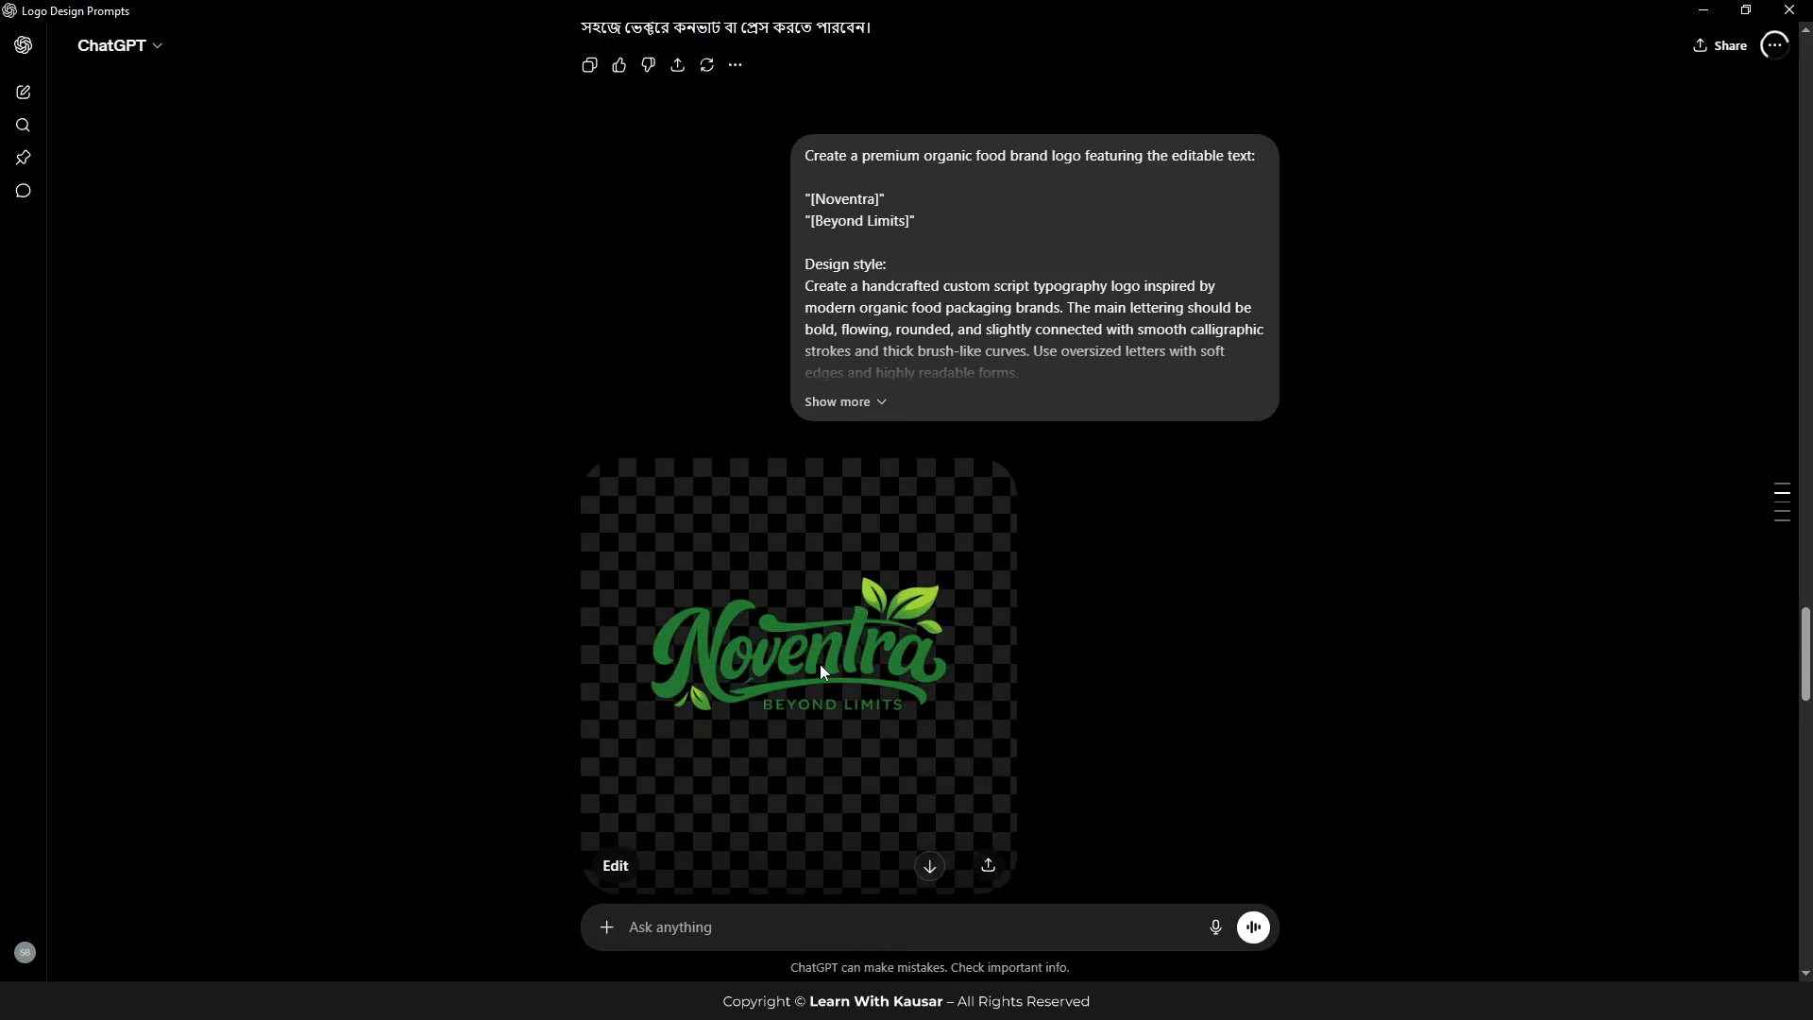
# Step: Save the transparent Noventra logo image from ChatGPT to the Desktop as a PNG
pyautogui.click(873, 672)
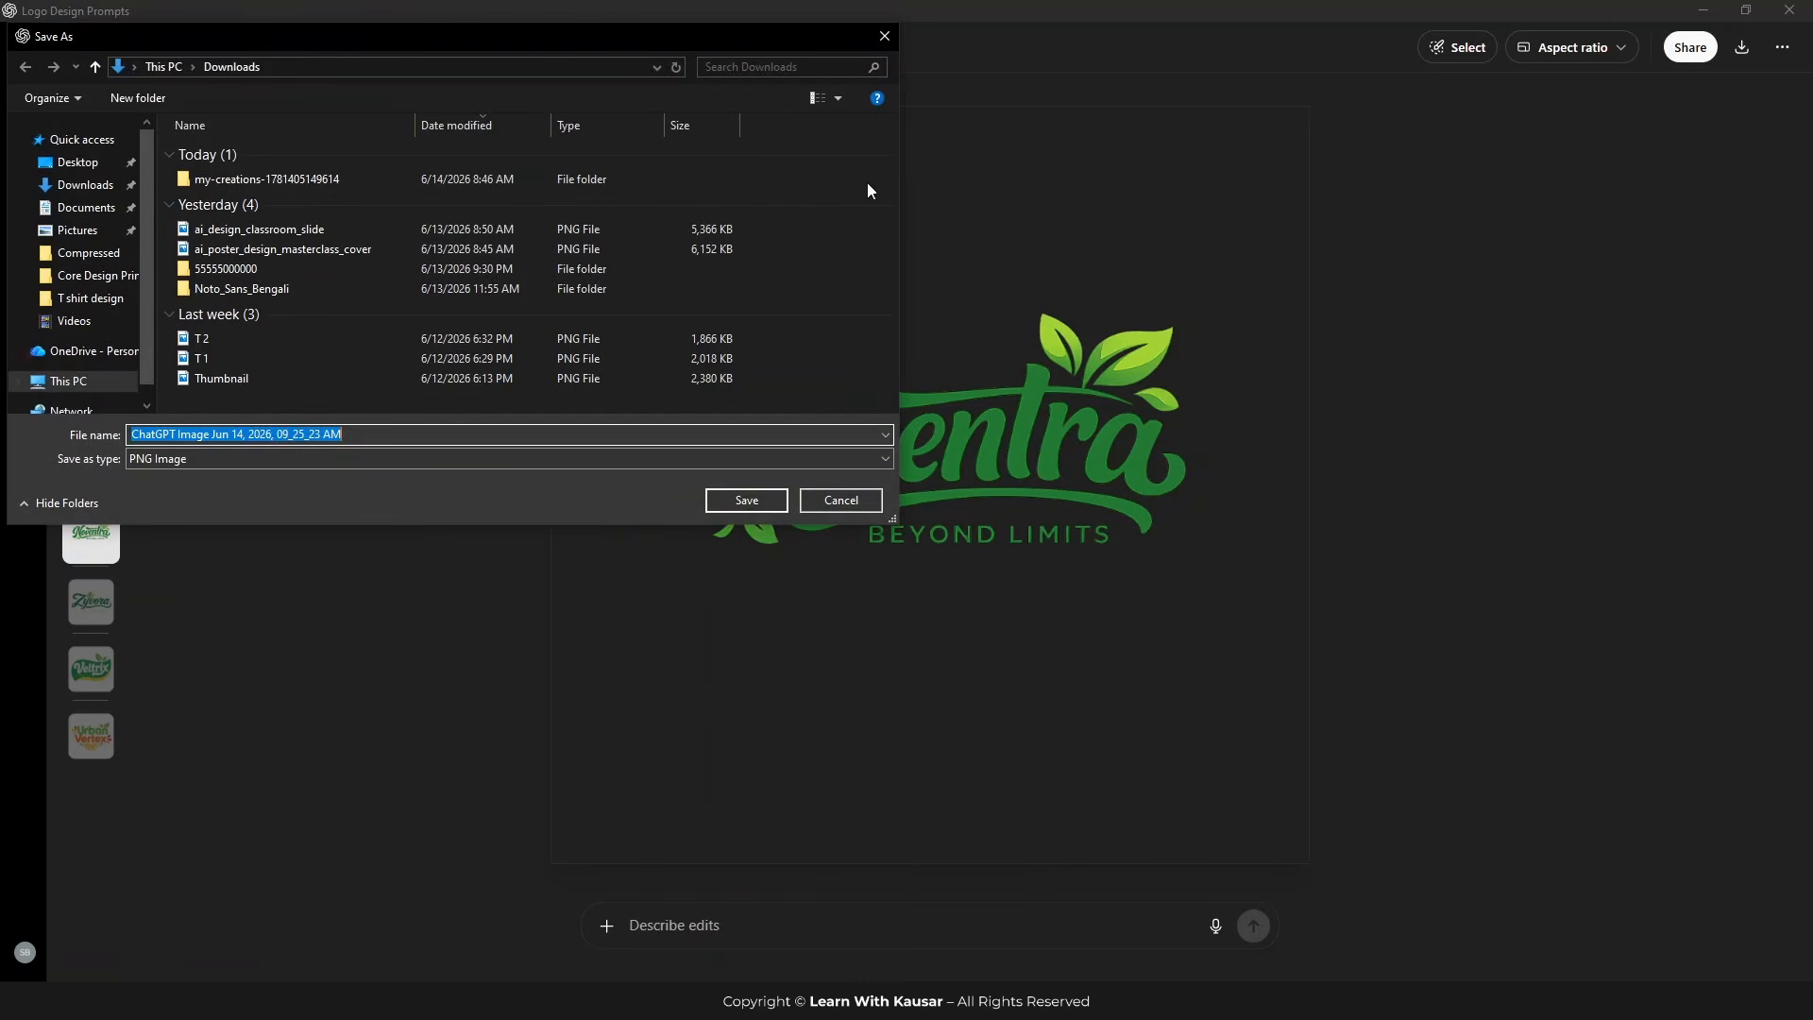
pyautogui.click(76, 161)
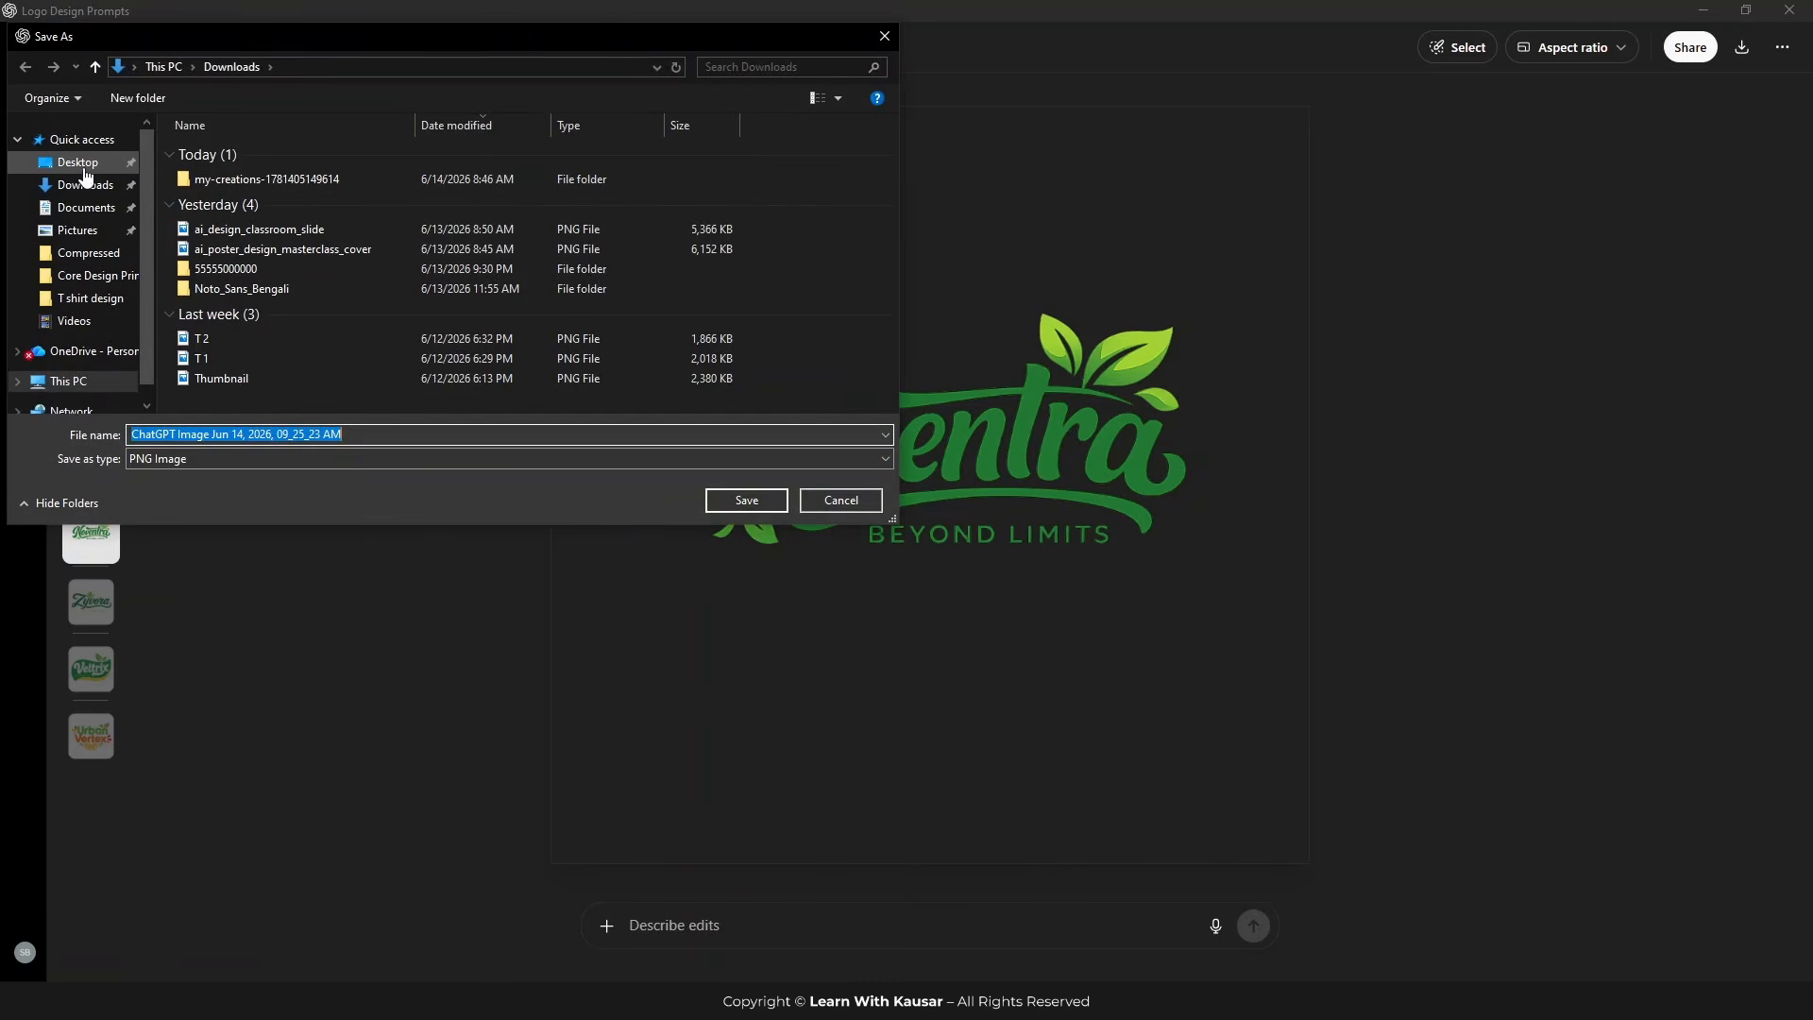
pyautogui.click(735, 502)
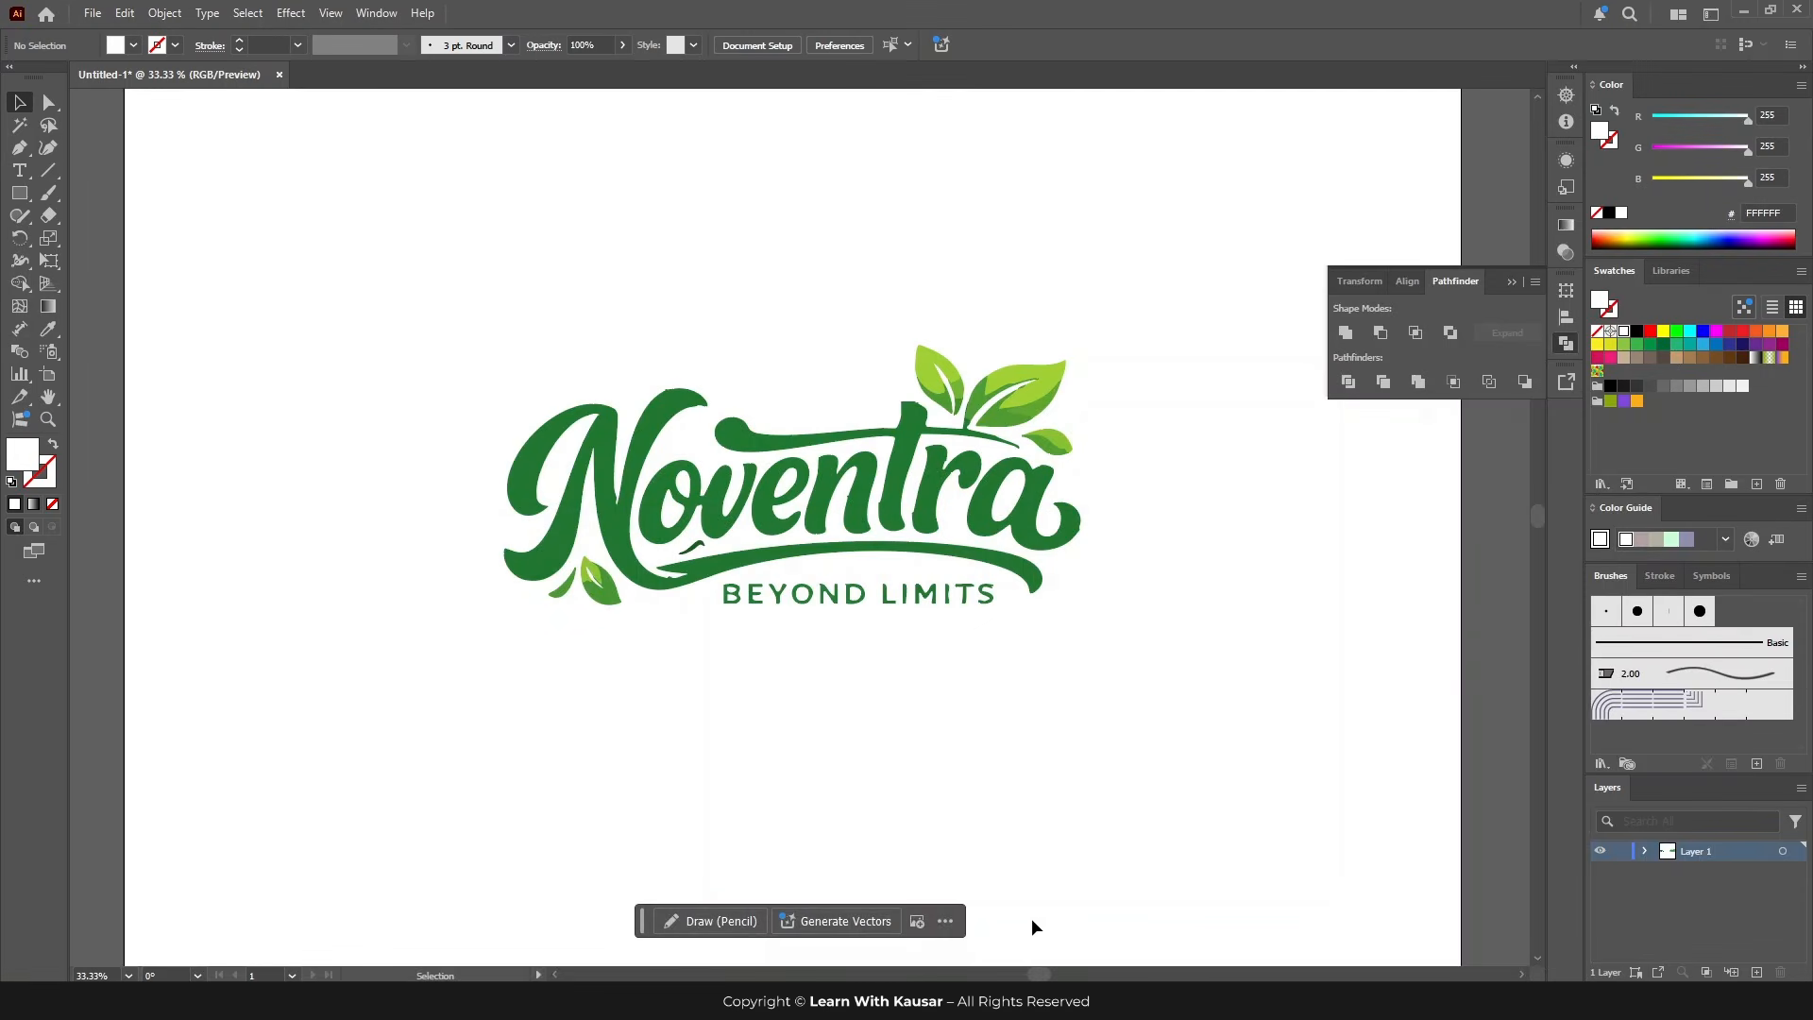
# Step: Place the saved transparent Noventra image in the Illustrator document and delete the previously traced Noventra artwork
pyautogui.click(1743, 11)
pyautogui.moveTo(35, 610); pyautogui.dragTo(749, 572)
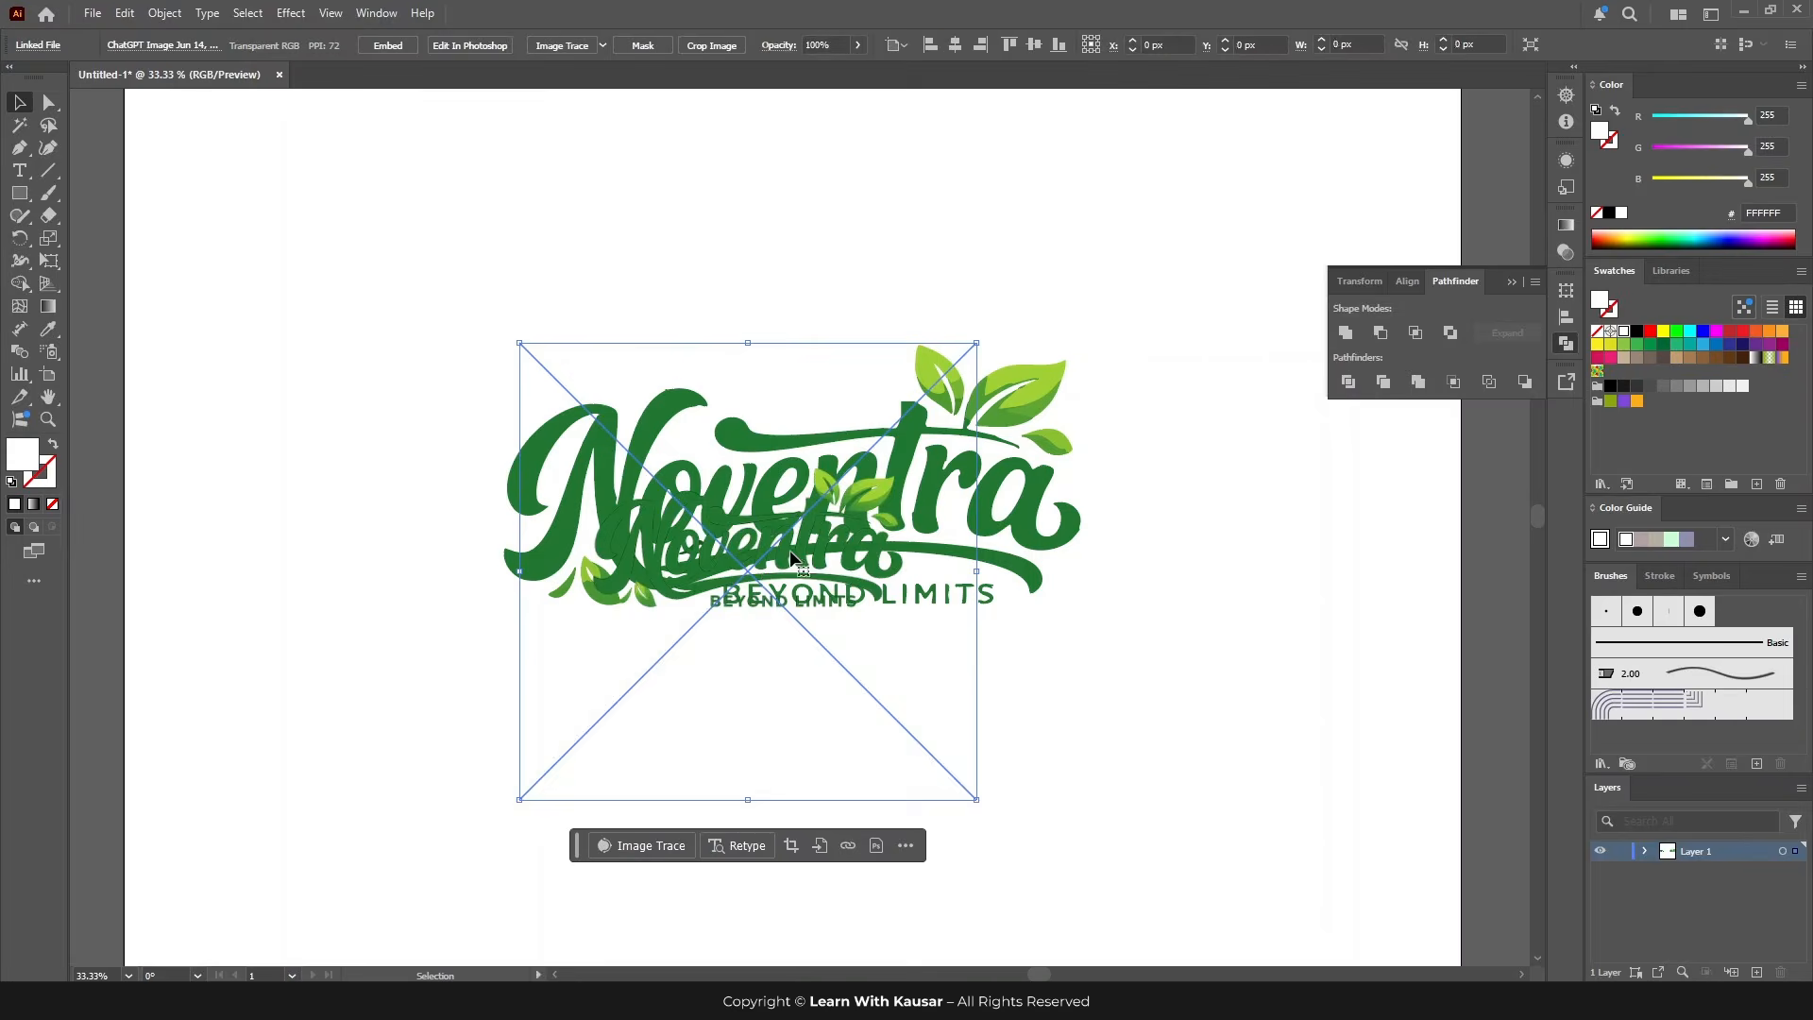
pyautogui.moveTo(755, 509)
pyautogui.mouseDown()
pyautogui.moveTo(607, 759)
pyautogui.moveTo(912, 443)
pyautogui.moveTo(919, 412)
pyautogui.mouseUp()
pyautogui.click(825, 461)
pyautogui.press('Delete')
# Step: Trace the Noventra image with the Low Fidelity Photo preset and enlarge it from its centre to about 1513 px square
pyautogui.click(603, 45)
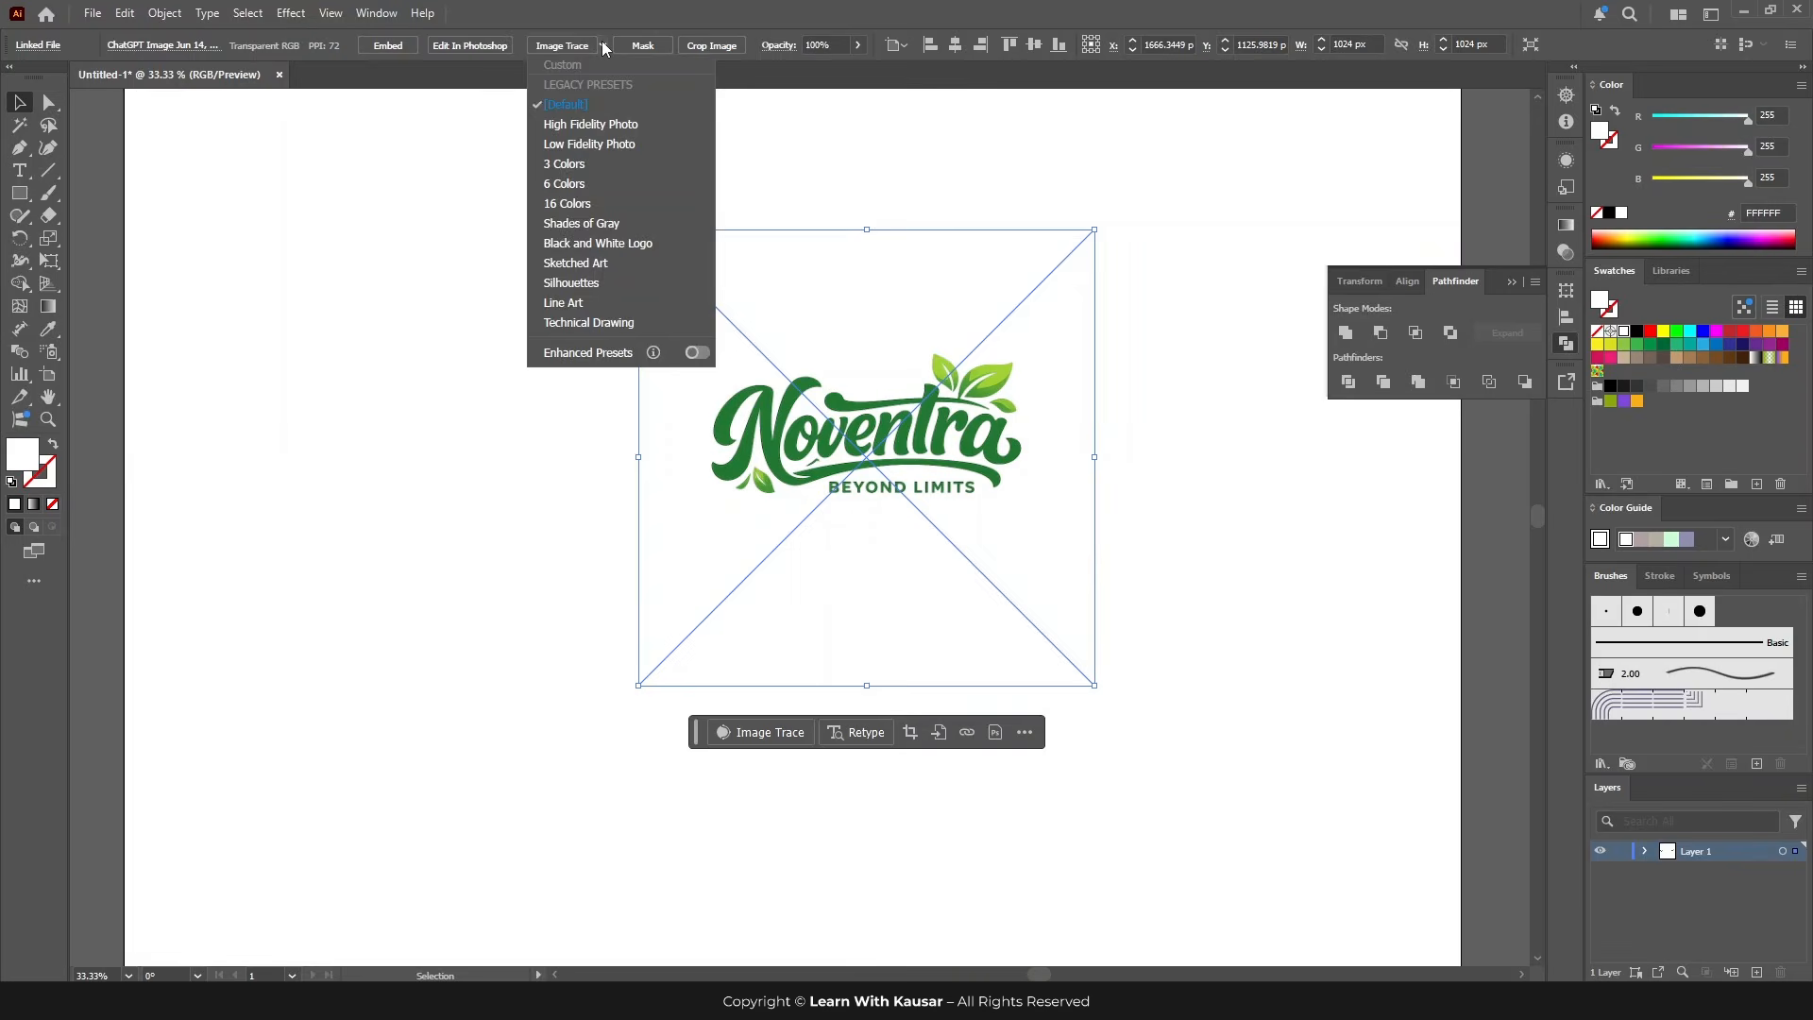
pyautogui.click(619, 151)
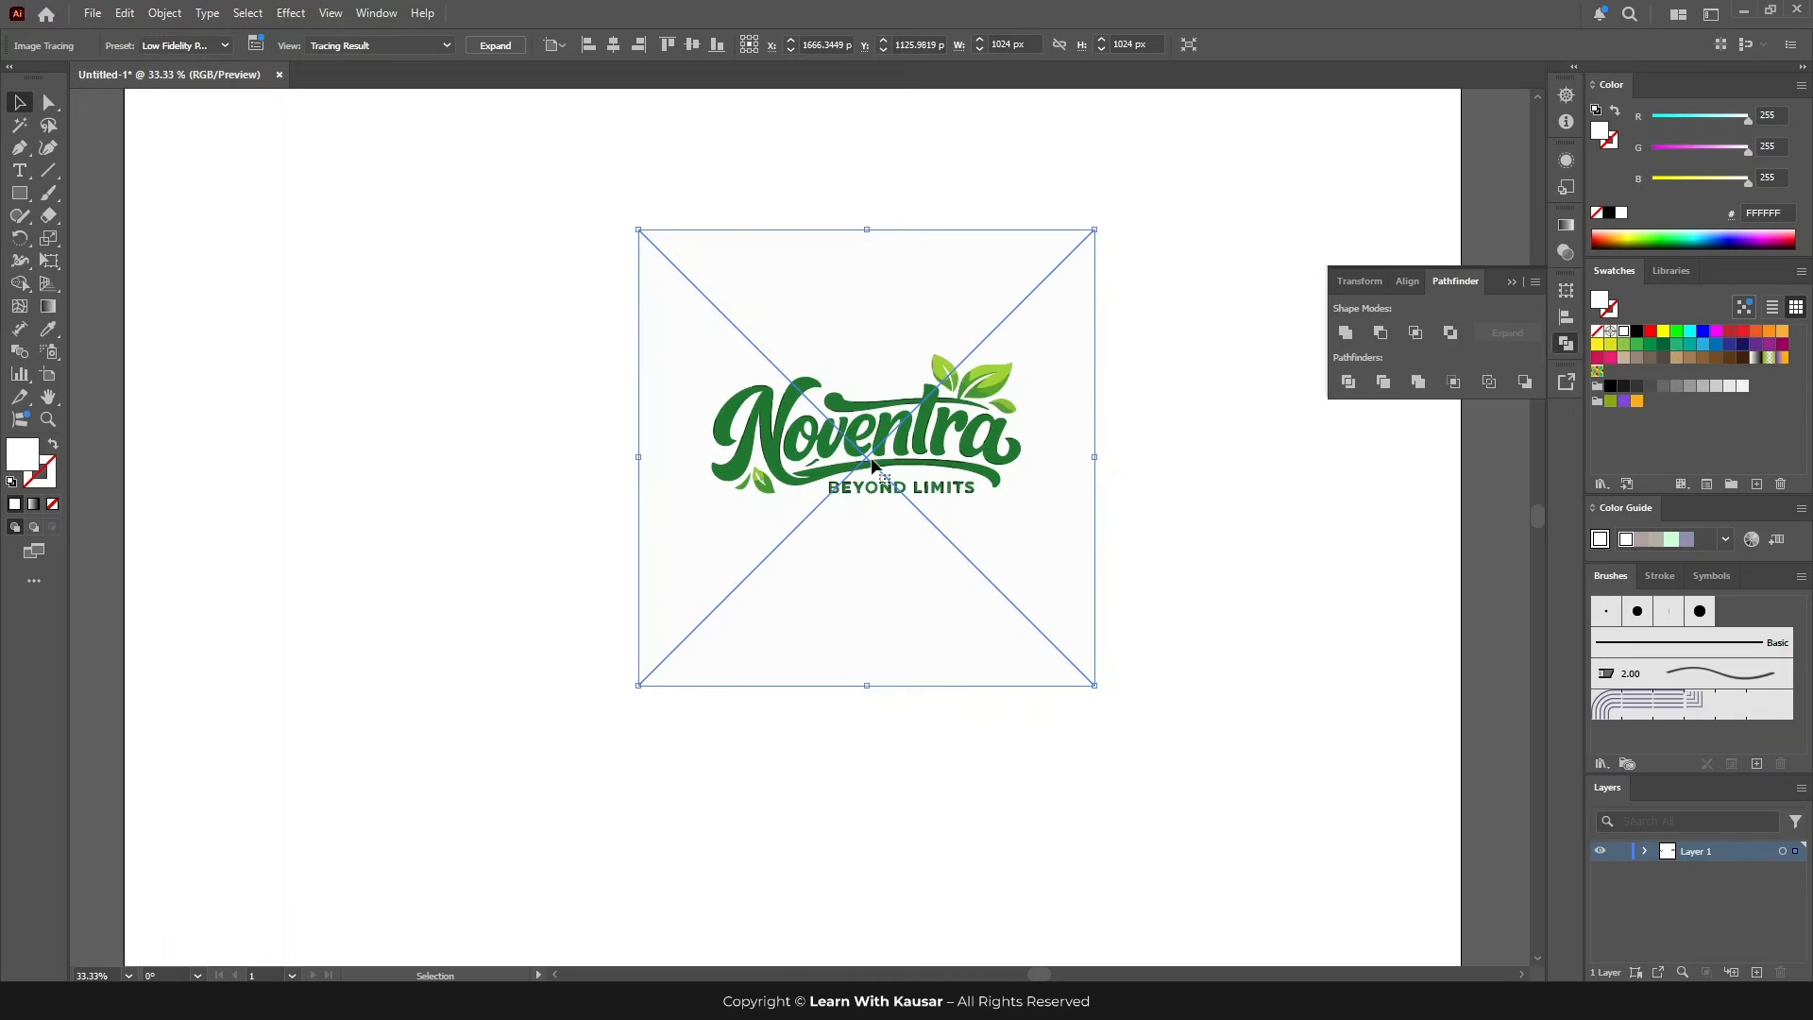
pyautogui.moveTo(842, 497); pyautogui.dragTo(662, 508)
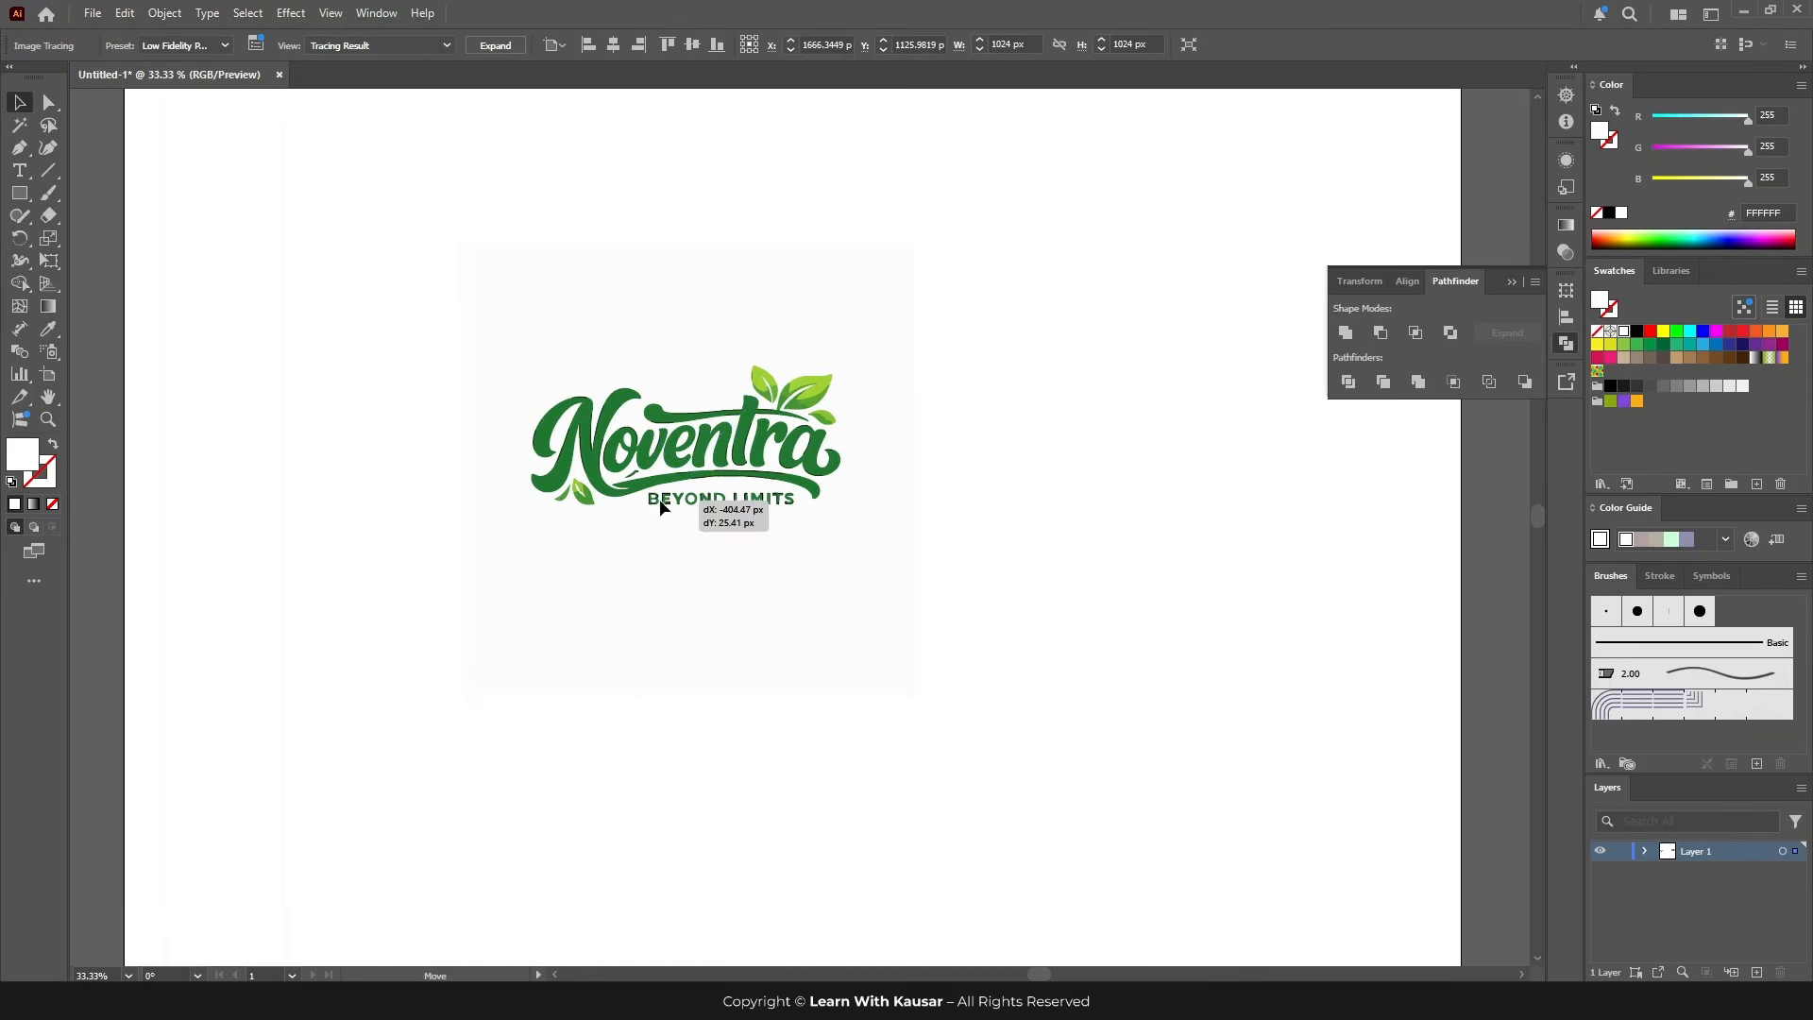
pyautogui.moveTo(687, 239); pyautogui.dragTo(694, 131)
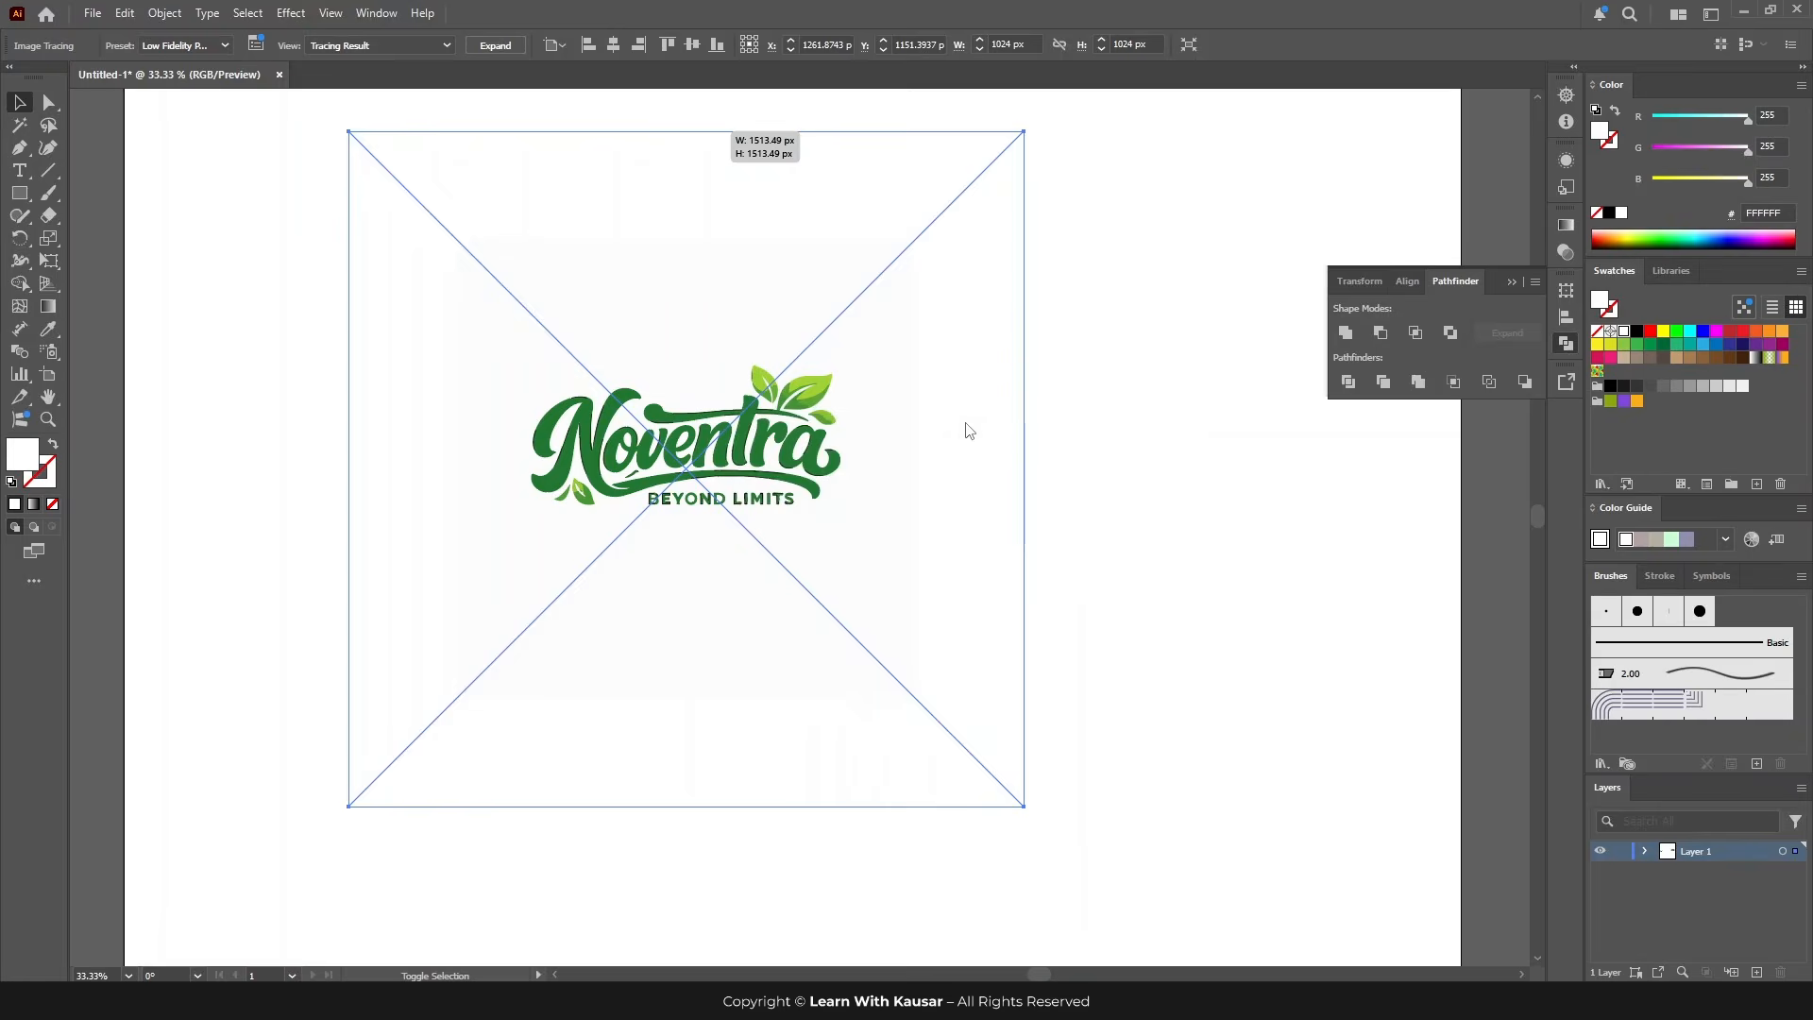
# Step: Expand the Noventra tracing, enlarge it to about 2268 px square and reposition it on the artboard
pyautogui.click(498, 47)
pyautogui.moveTo(1024, 469); pyautogui.dragTo(1194, 520)
pyautogui.moveTo(789, 364); pyautogui.dragTo(883, 485)
pyautogui.click(1343, 560)
# Step: Examine the expanded Noventra lettering up close for dark slivers along its edges and check the overall logo
pyautogui.click(694, 548)
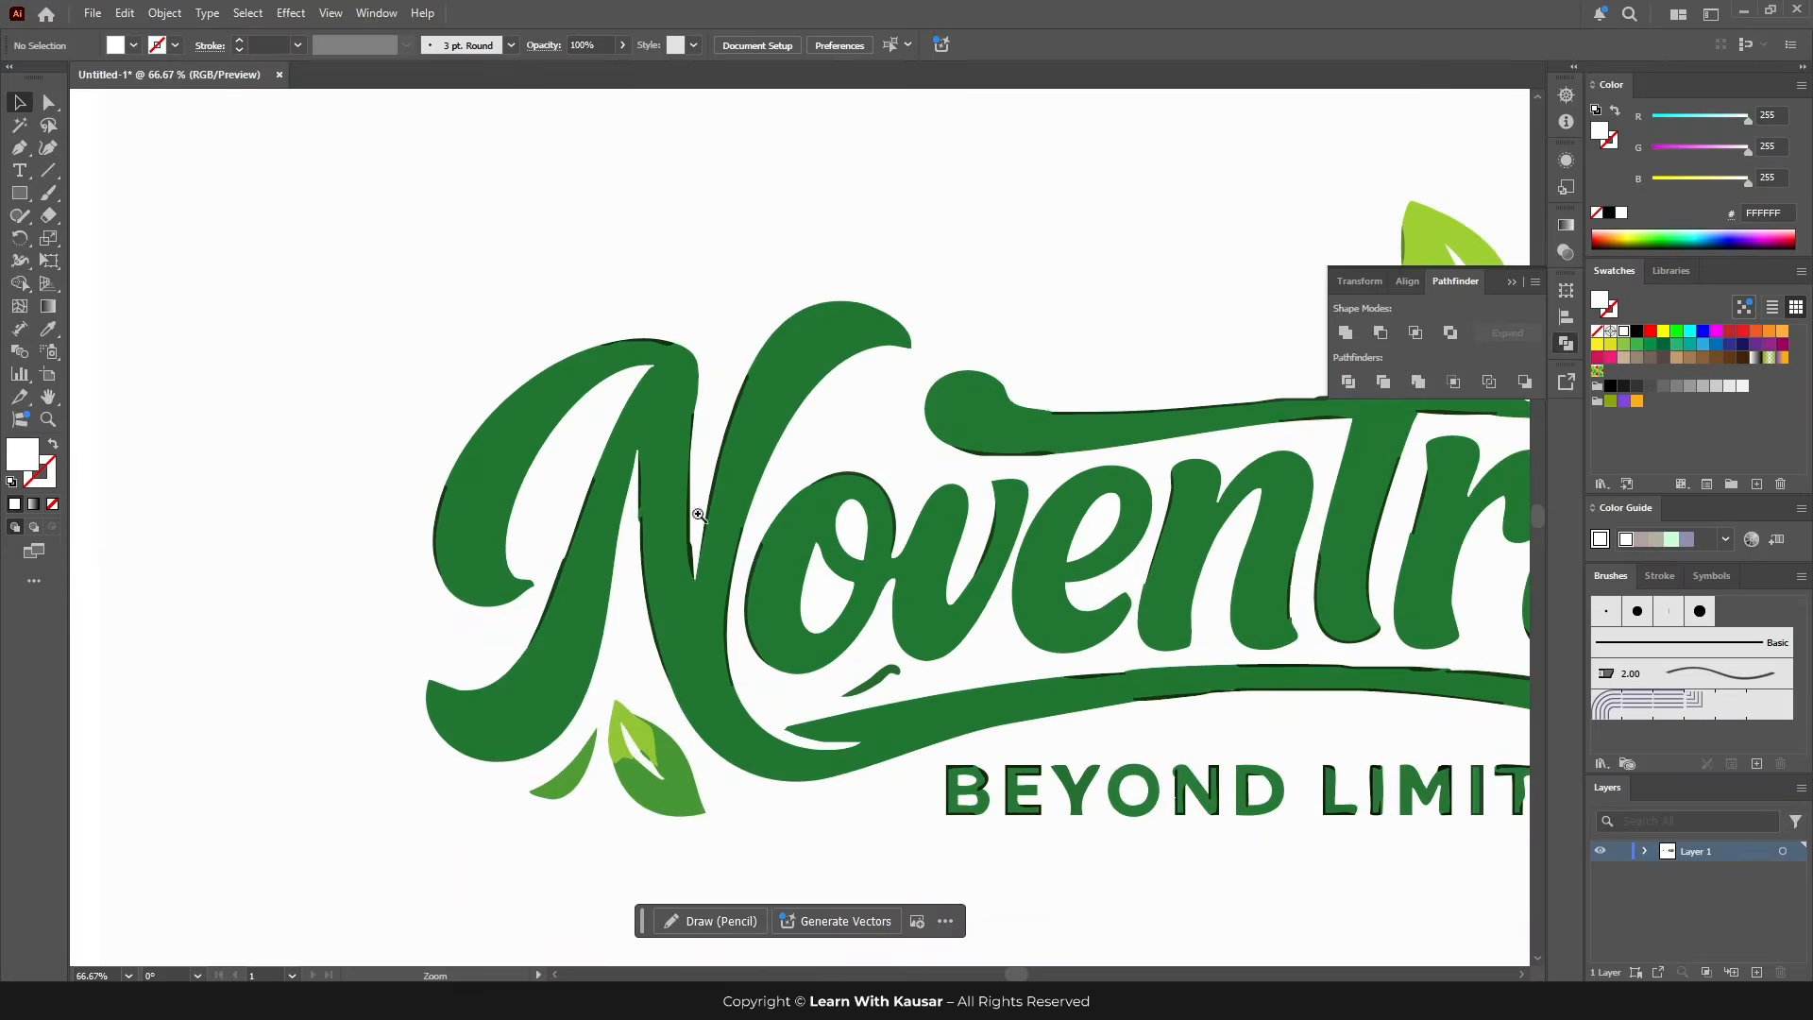
pyautogui.click(696, 518)
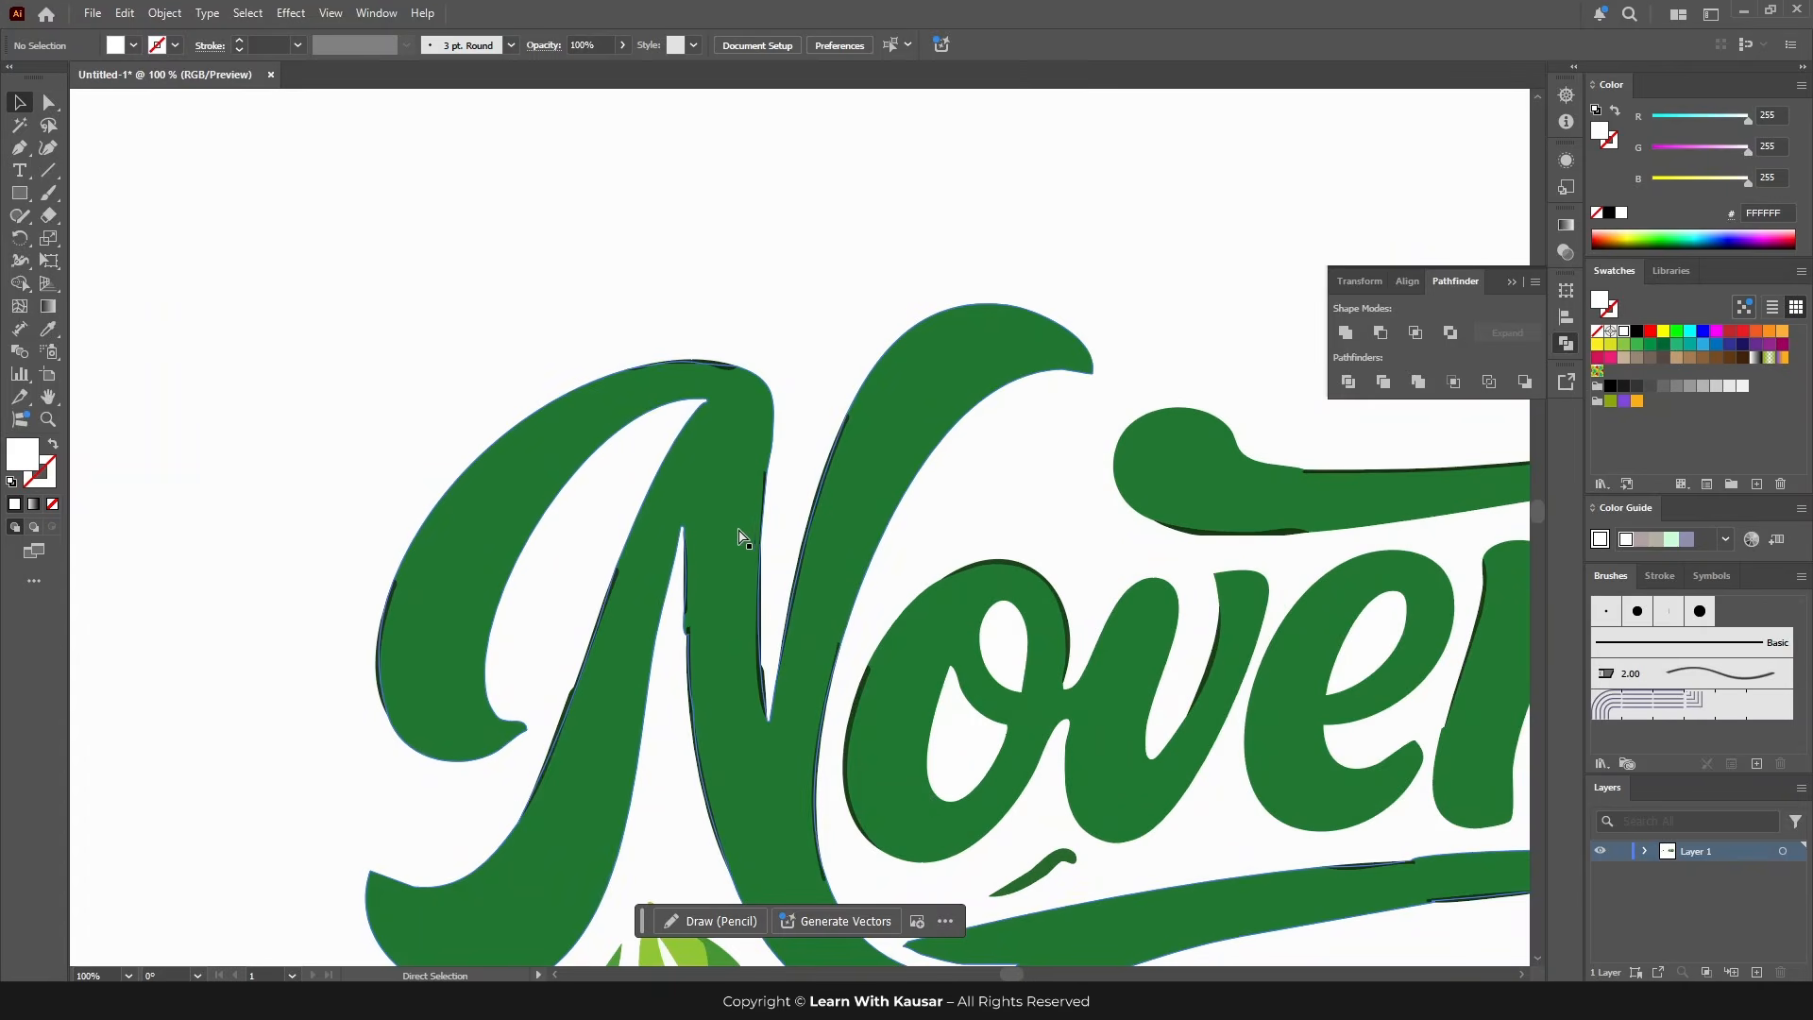
pyautogui.hotkey('ctrl', '-')
pyautogui.hotkey('ctrl', '-')
pyautogui.hotkey('ctrl', '-')
pyautogui.hotkey('ctrl', '-')
pyautogui.hscroll(8, 829, 544)
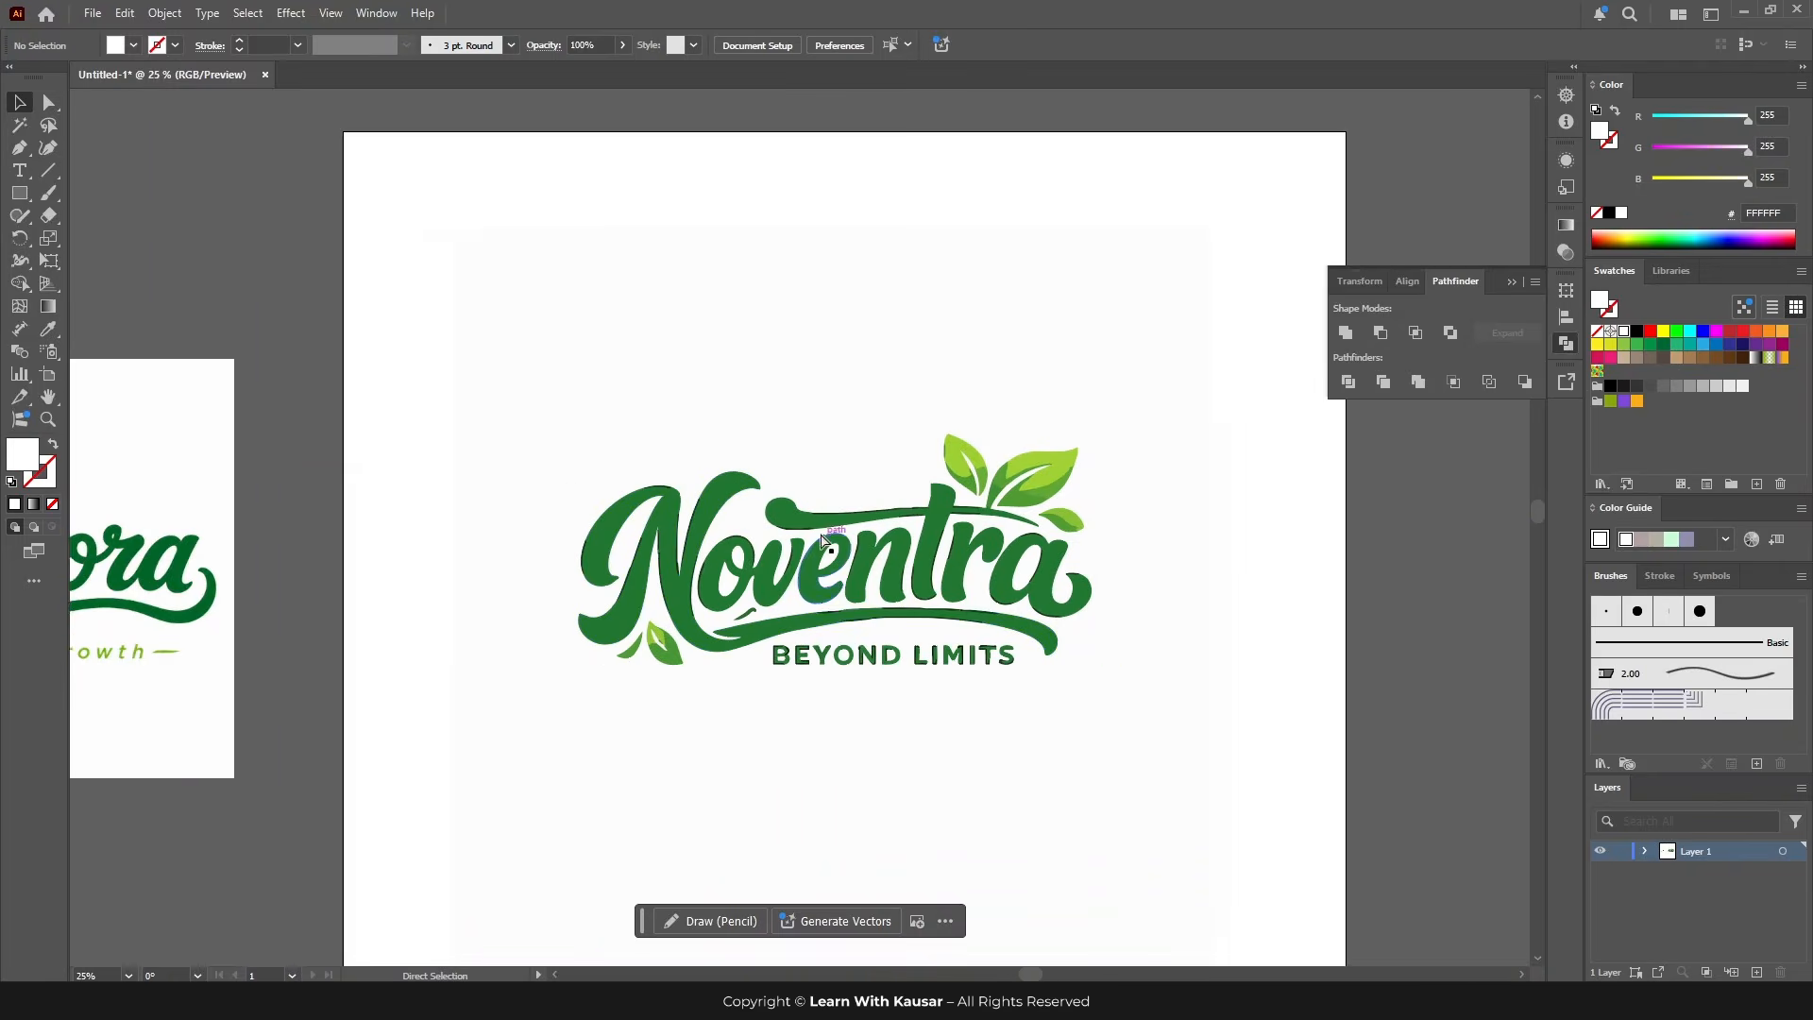
pyautogui.keyDown('ctrl'); pyautogui.click(778, 567); pyautogui.keyUp('ctrl')
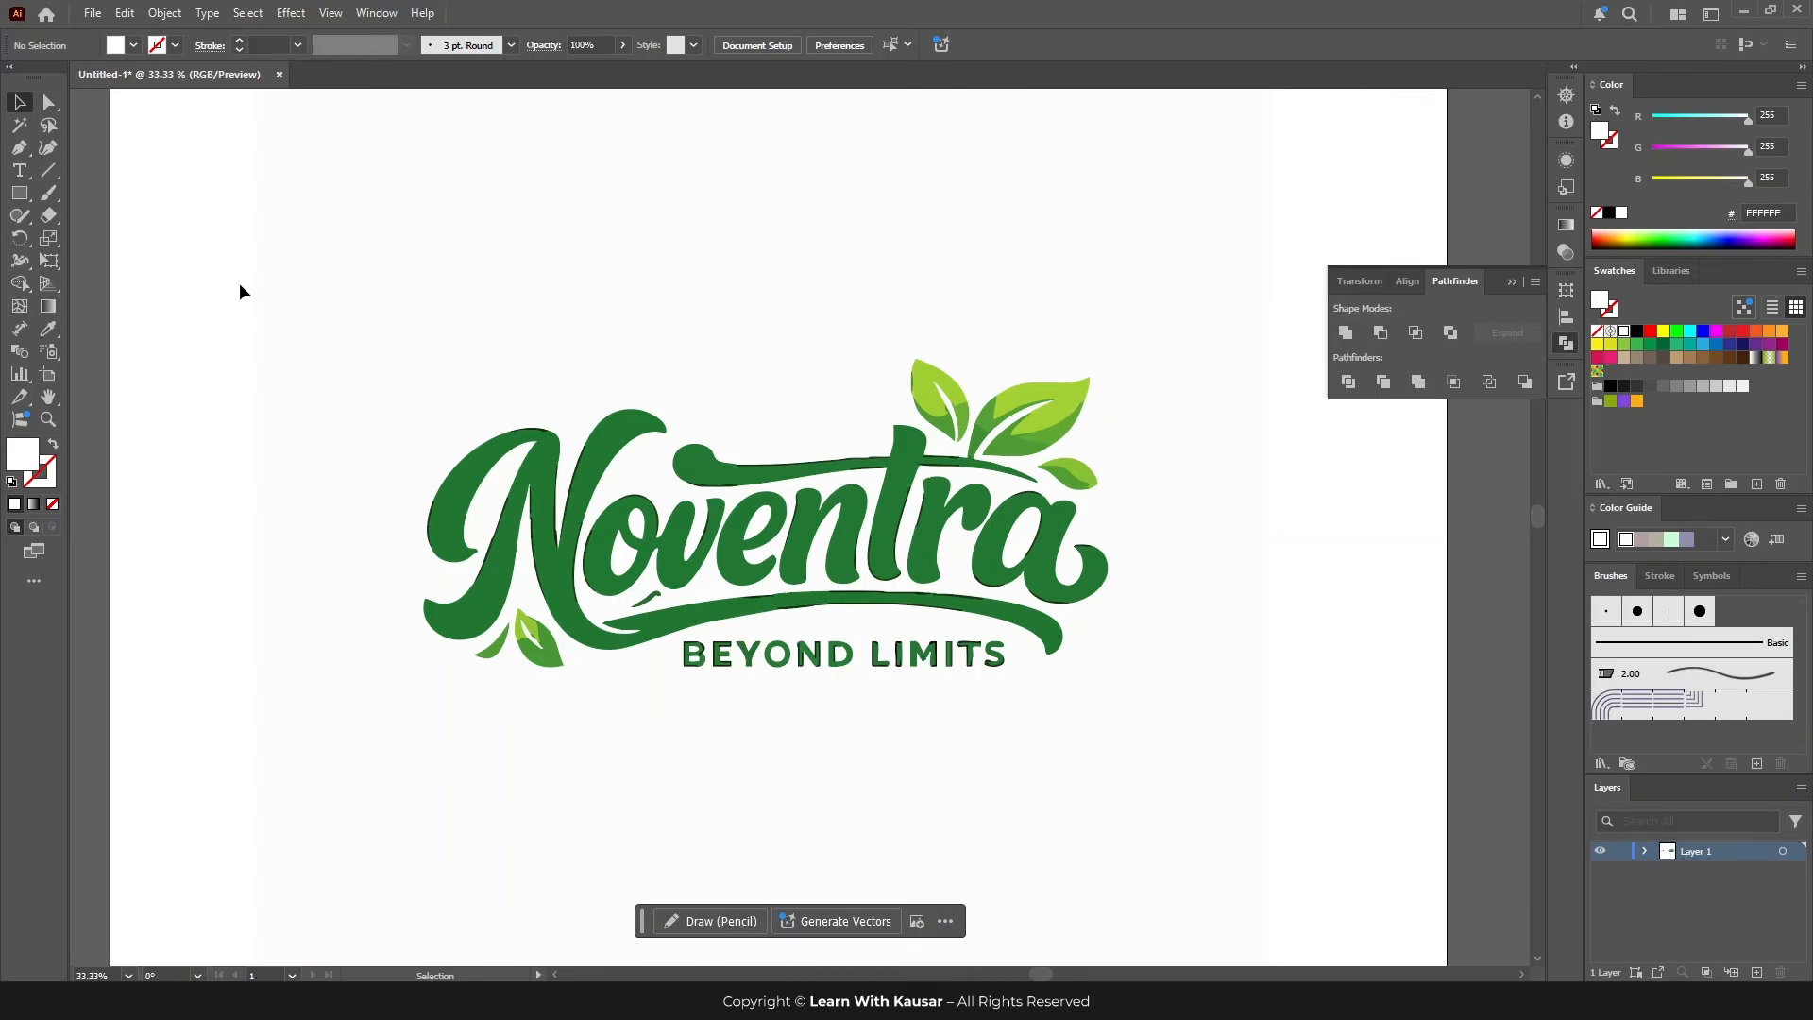
# Step: Shift the Noventra artwork slightly upward, select its leaf shapes with the Magic Wand and unite them
pyautogui.moveTo(342, 279)
pyautogui.mouseDown()
pyautogui.moveTo(458, 308)
pyautogui.moveTo(316, 222)
pyautogui.mouseUp()
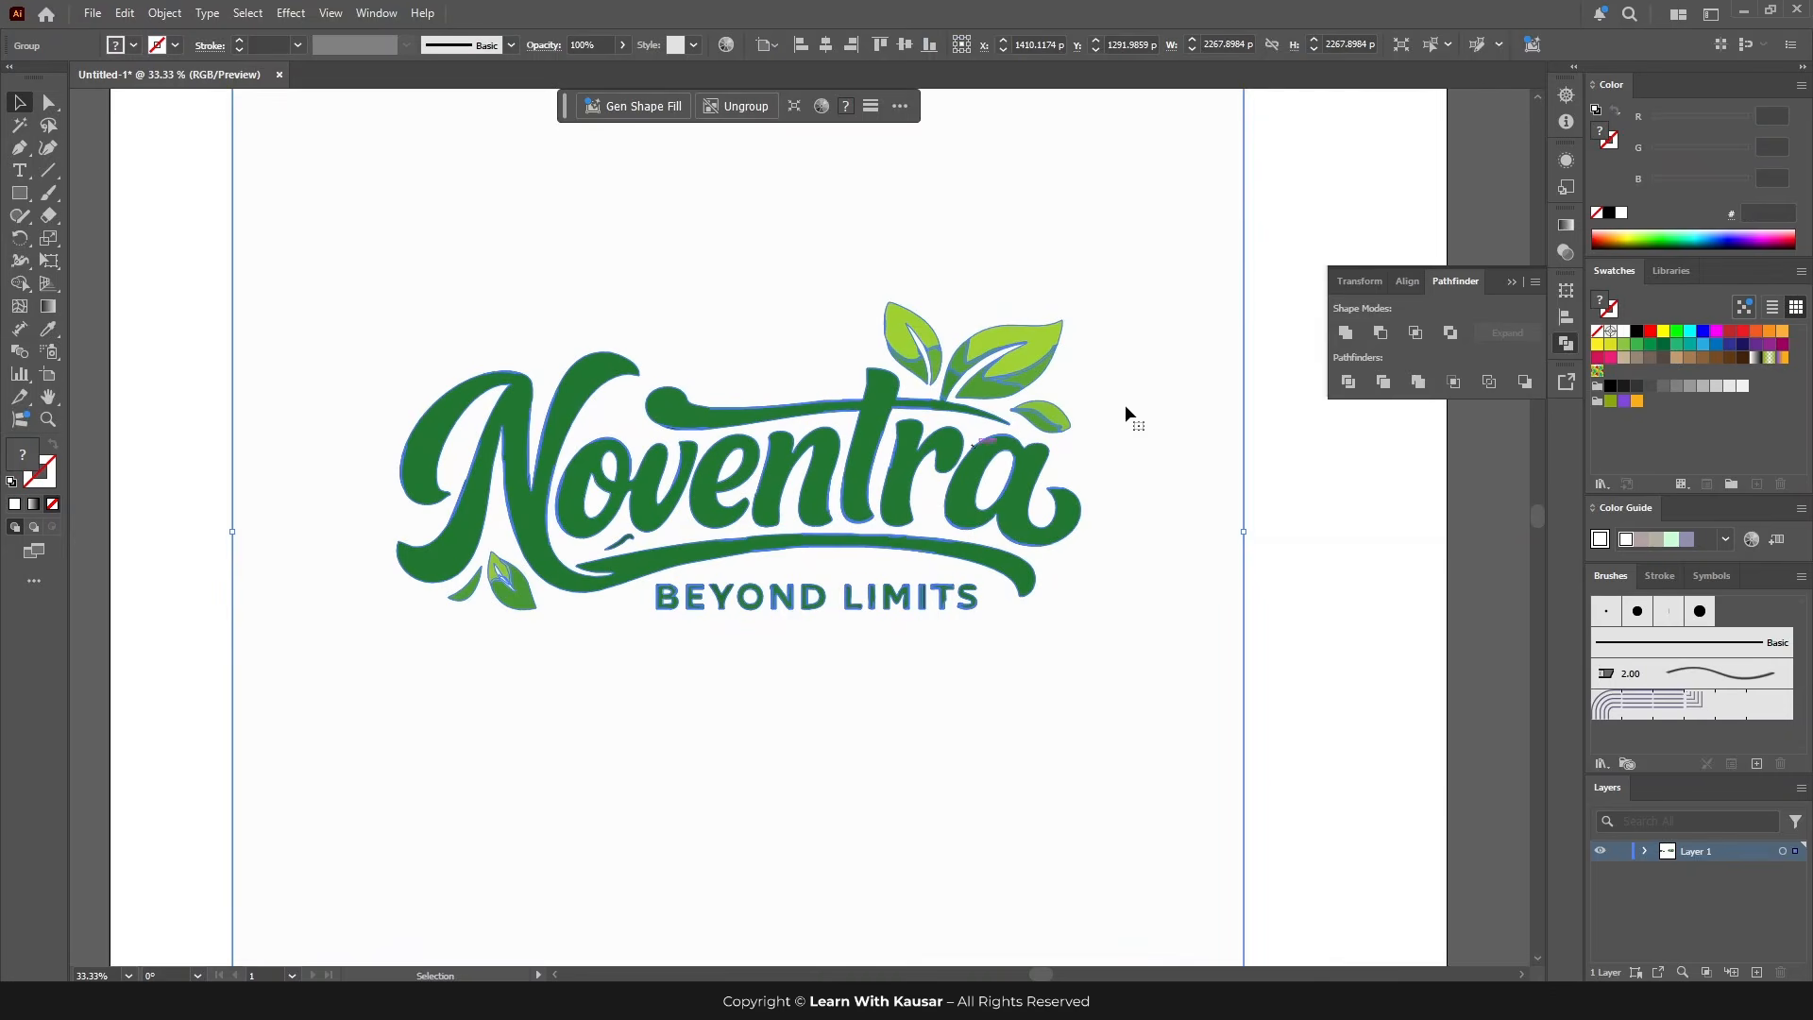
pyautogui.click(78, 168)
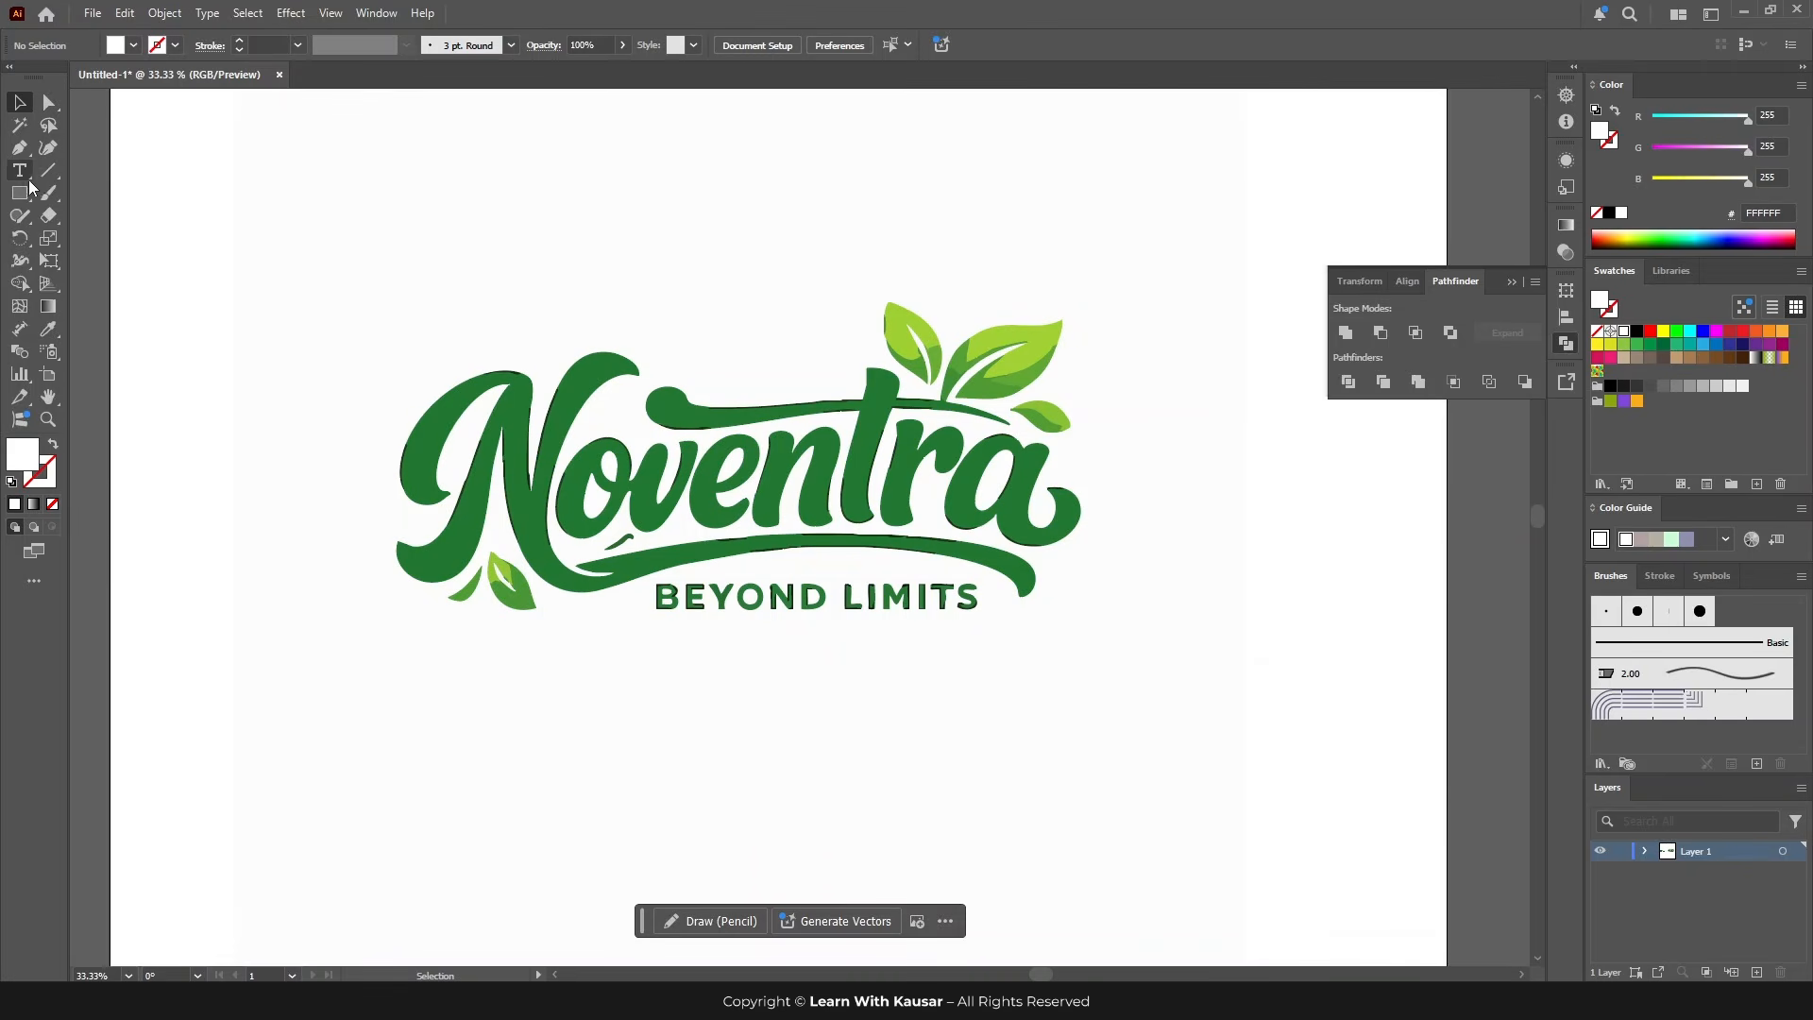
pyautogui.click(19, 125)
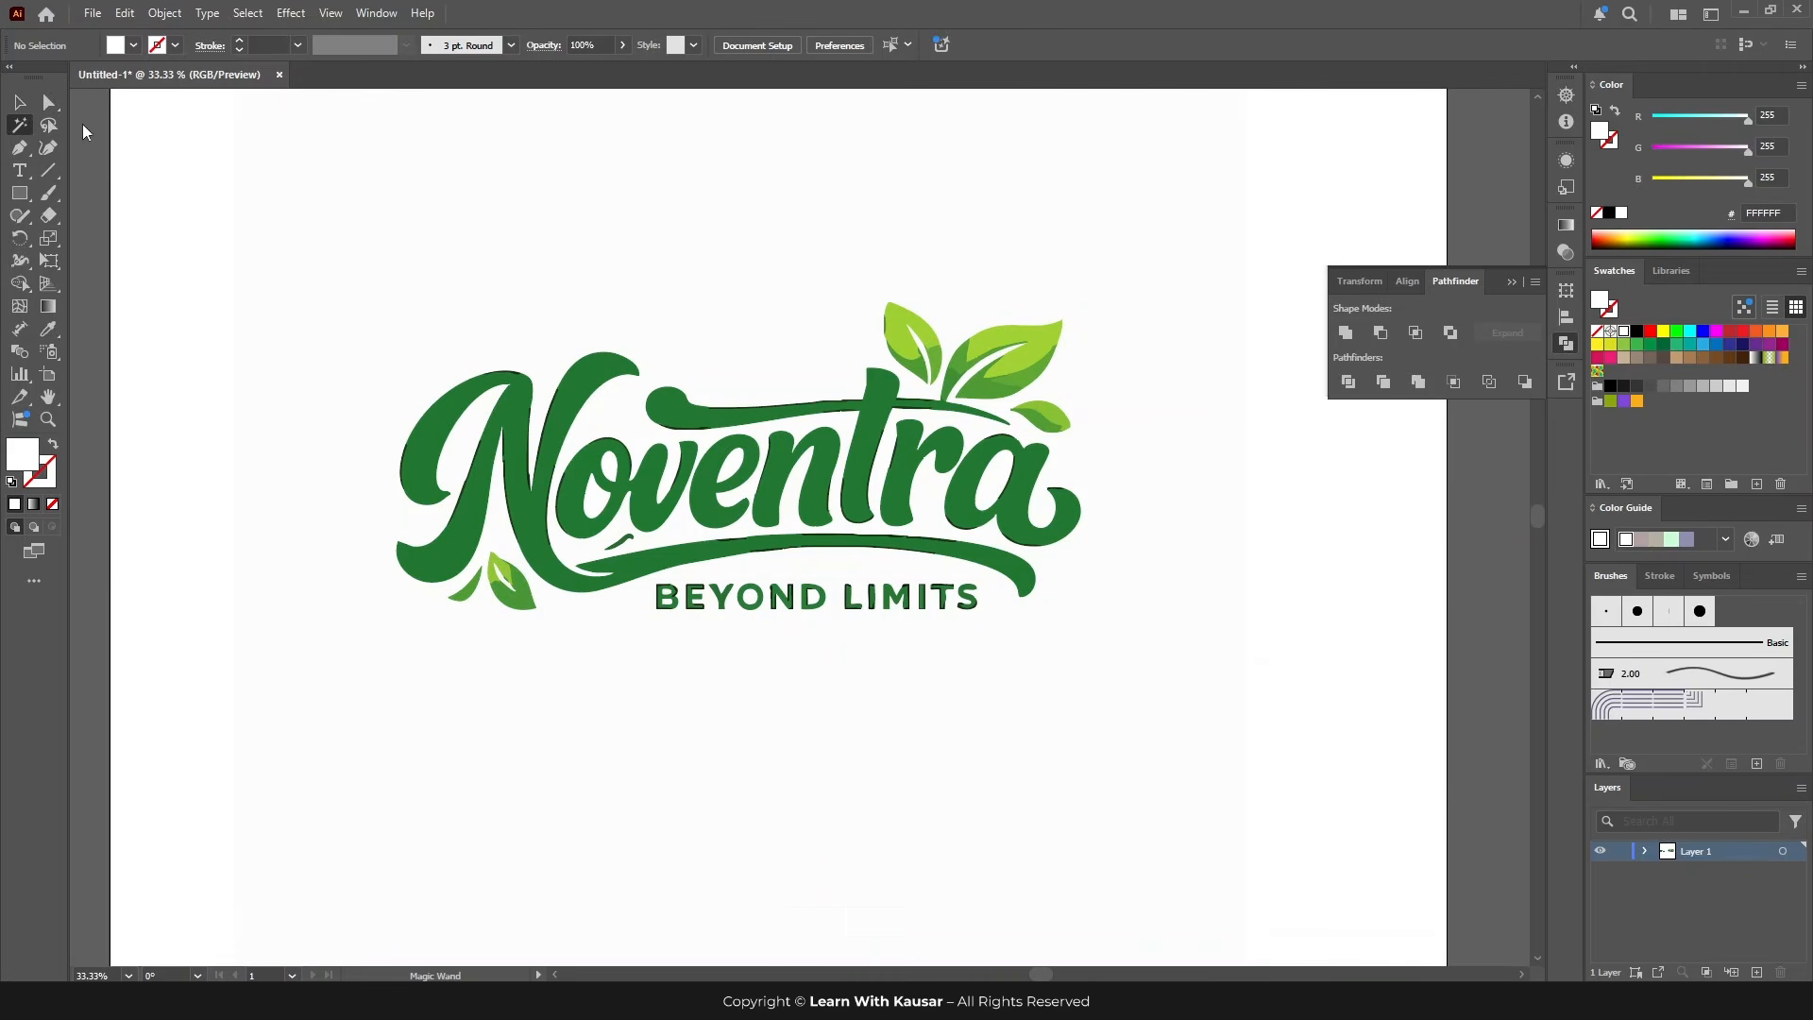
pyautogui.click(900, 316)
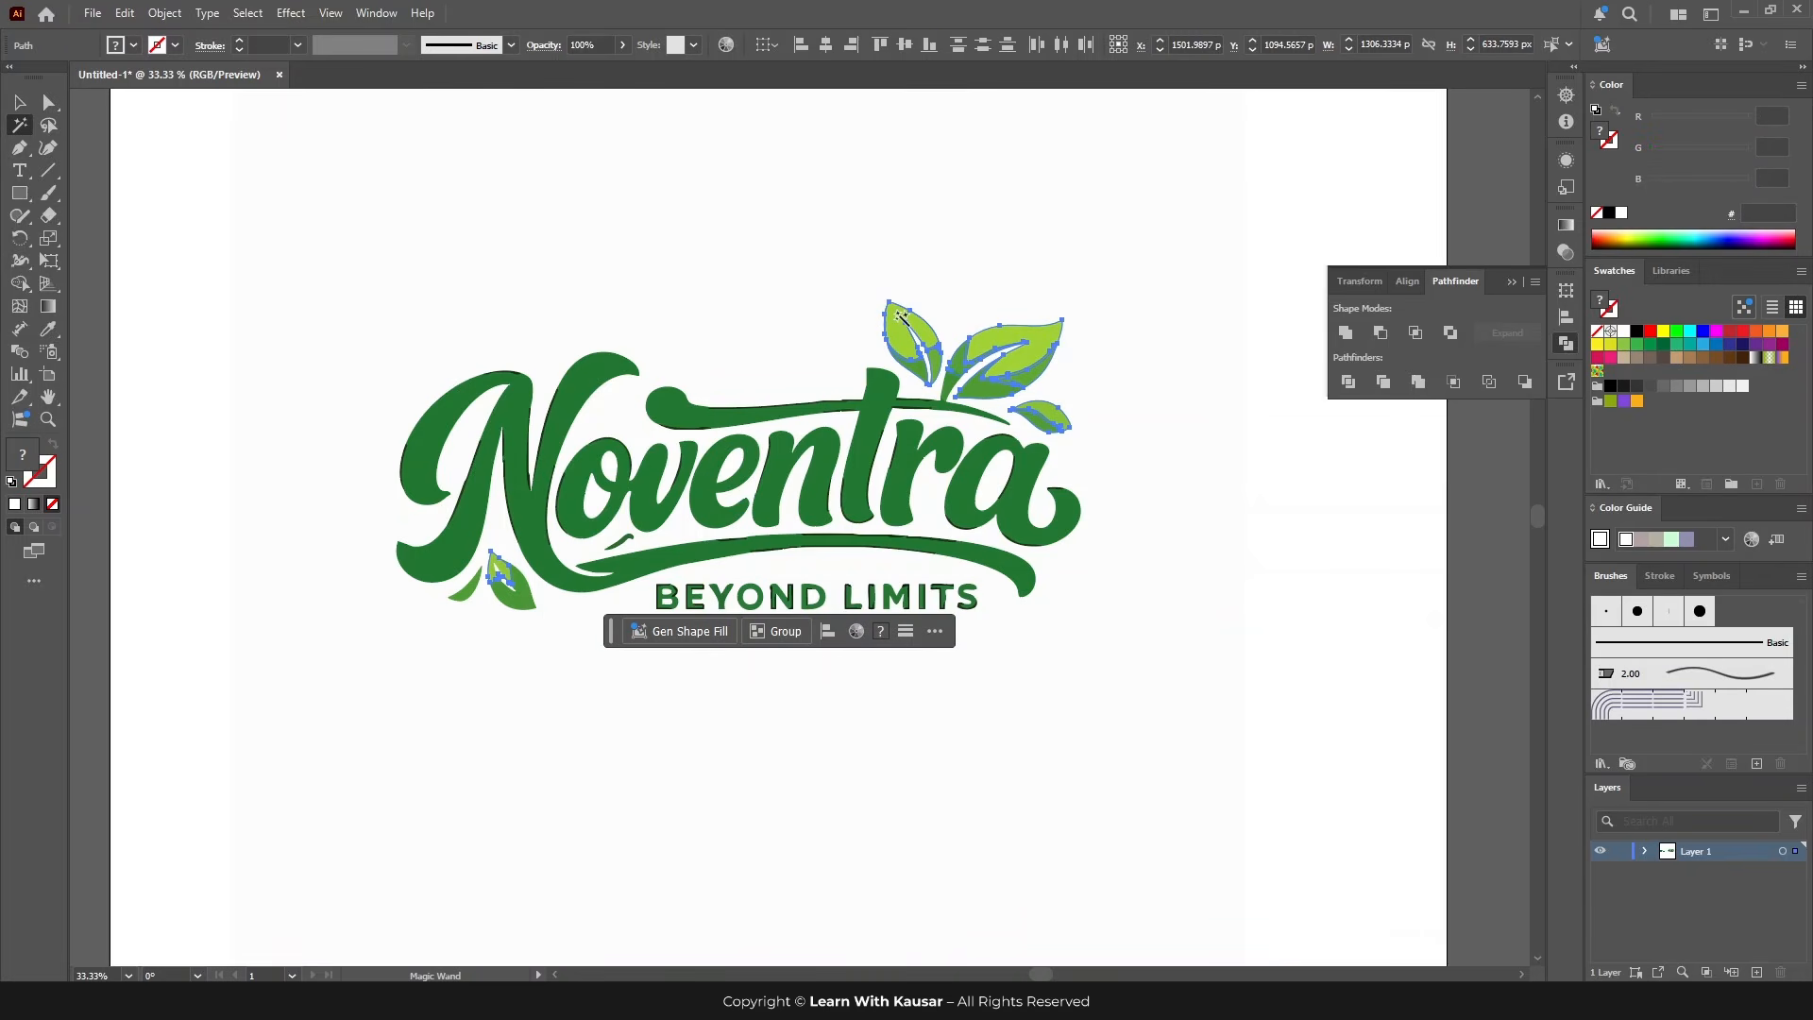
pyautogui.click(1346, 332)
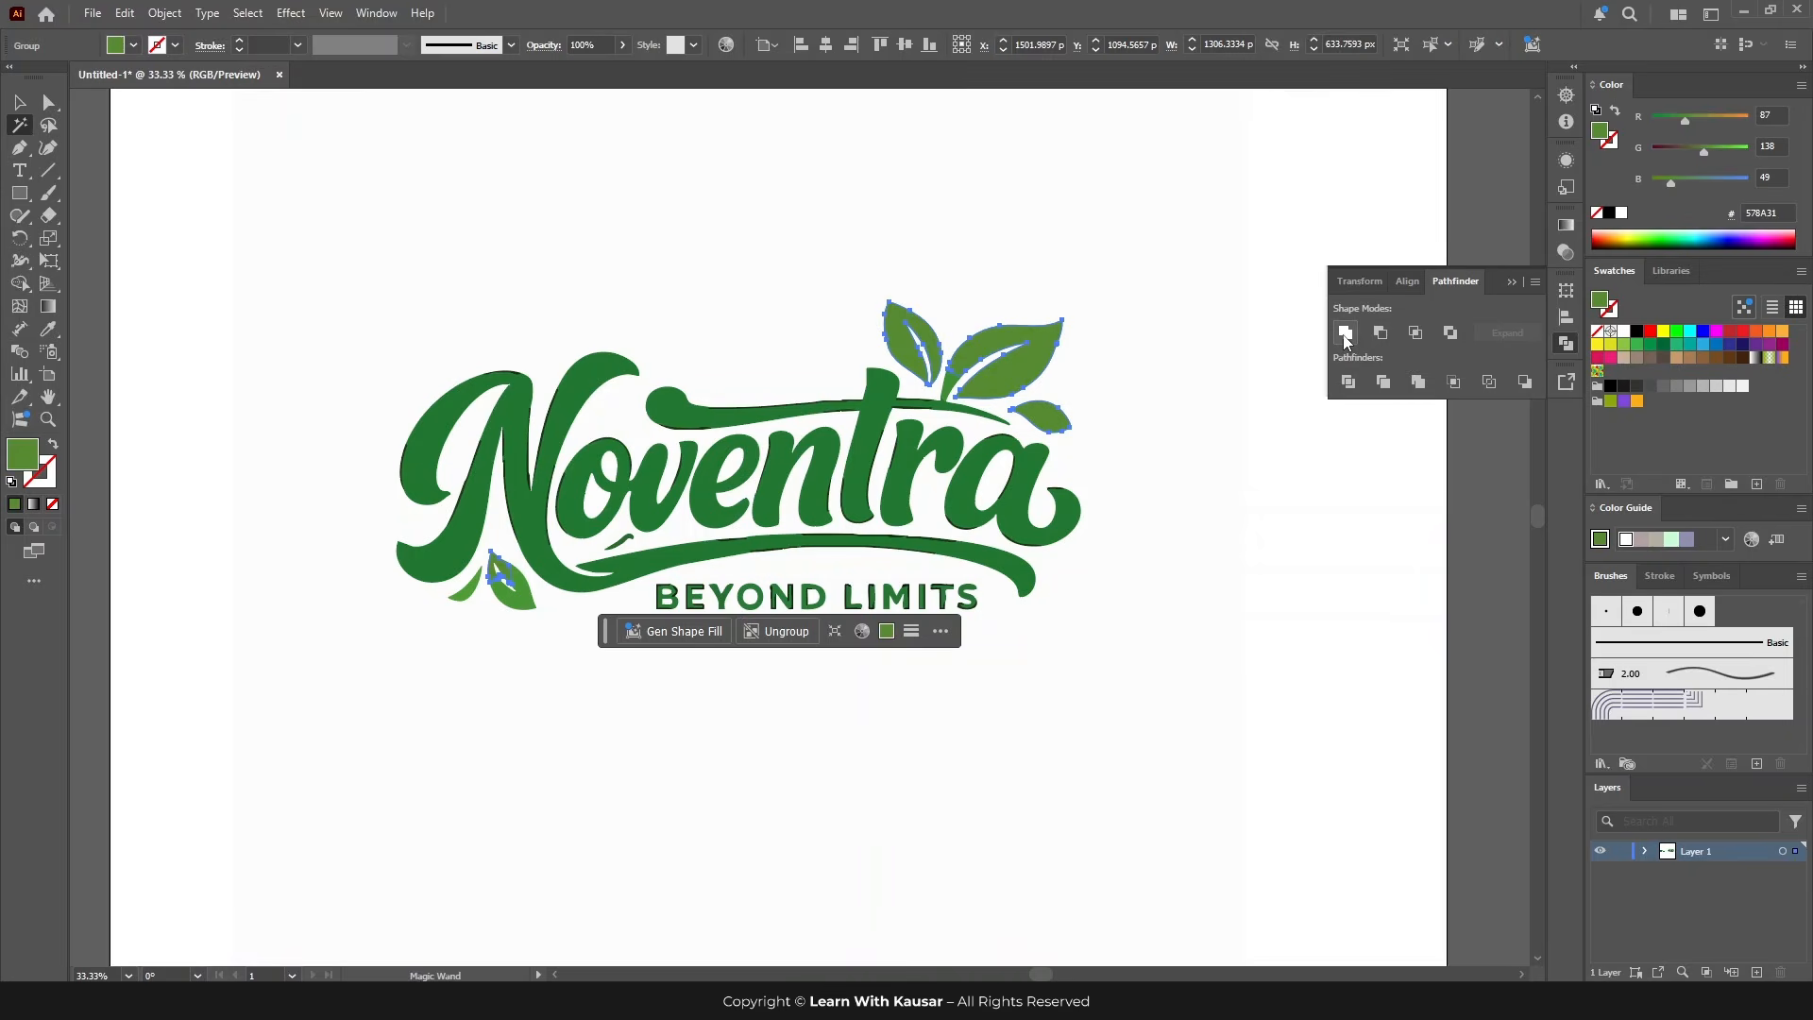
# Step: Select the green lettering, swash and leaf shapes of the Noventra logo with the Magic Wand and unite them
pyautogui.click(1123, 299)
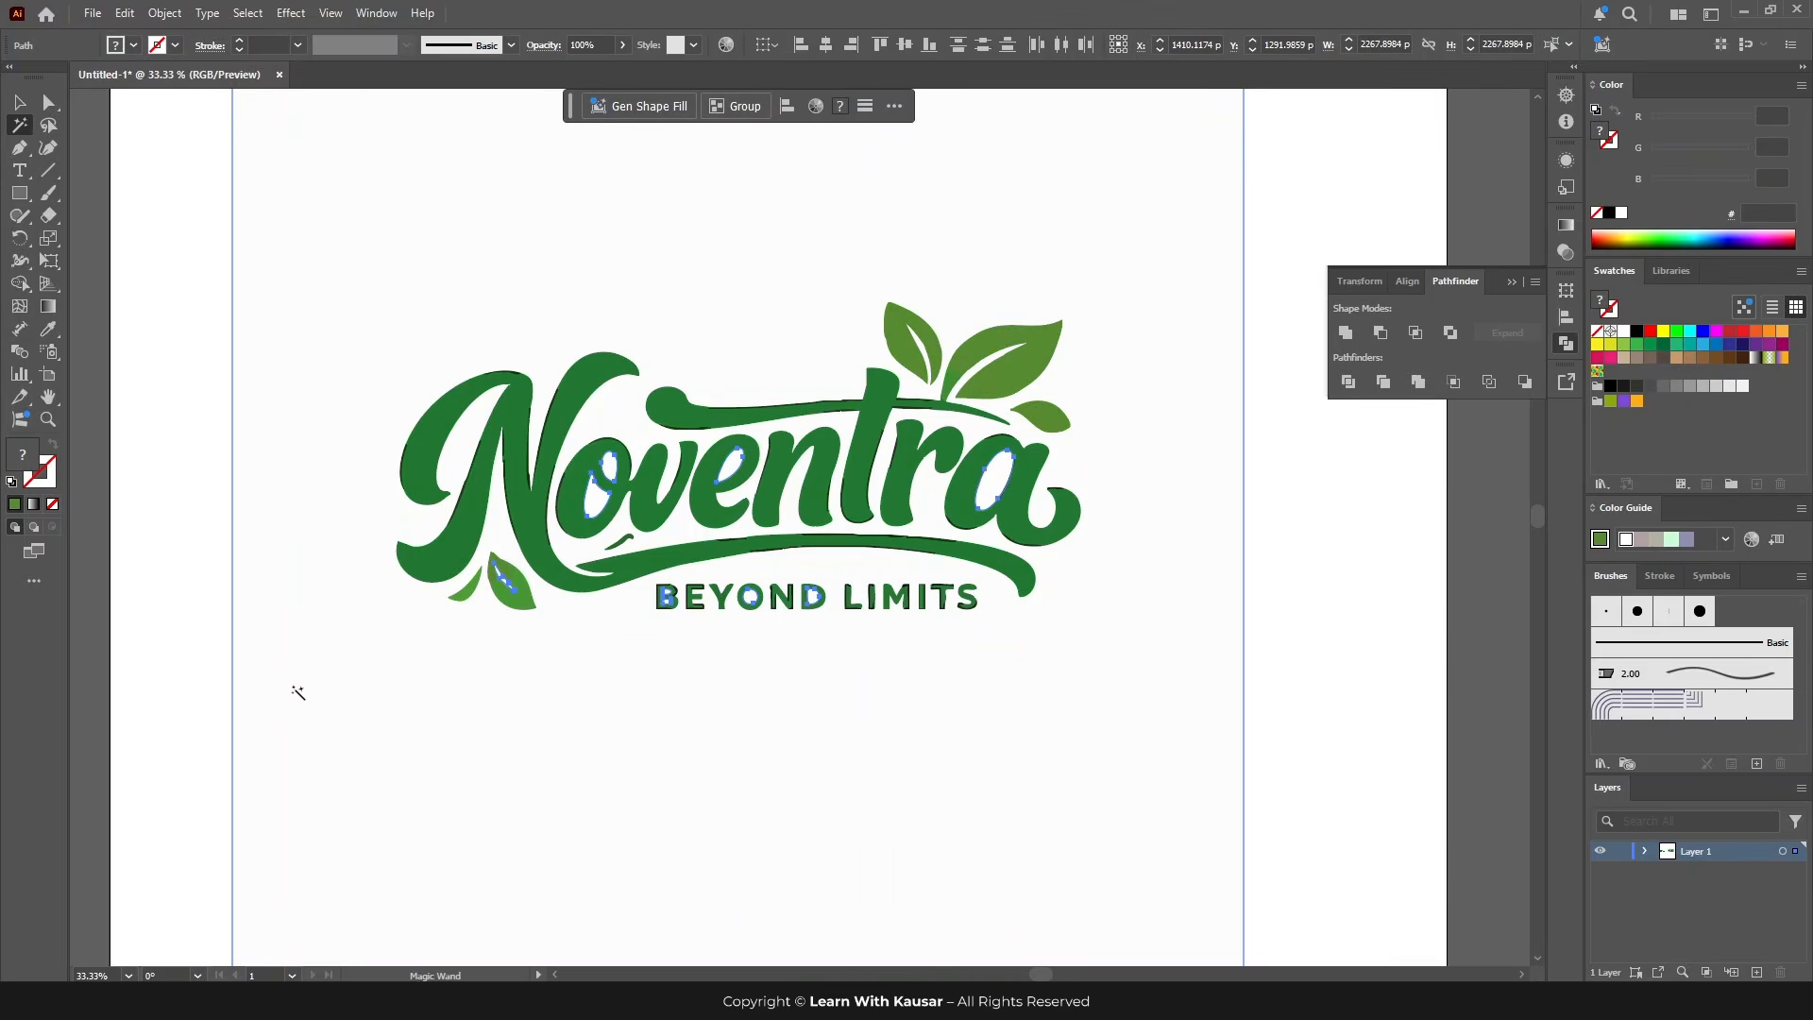
pyautogui.click(492, 416)
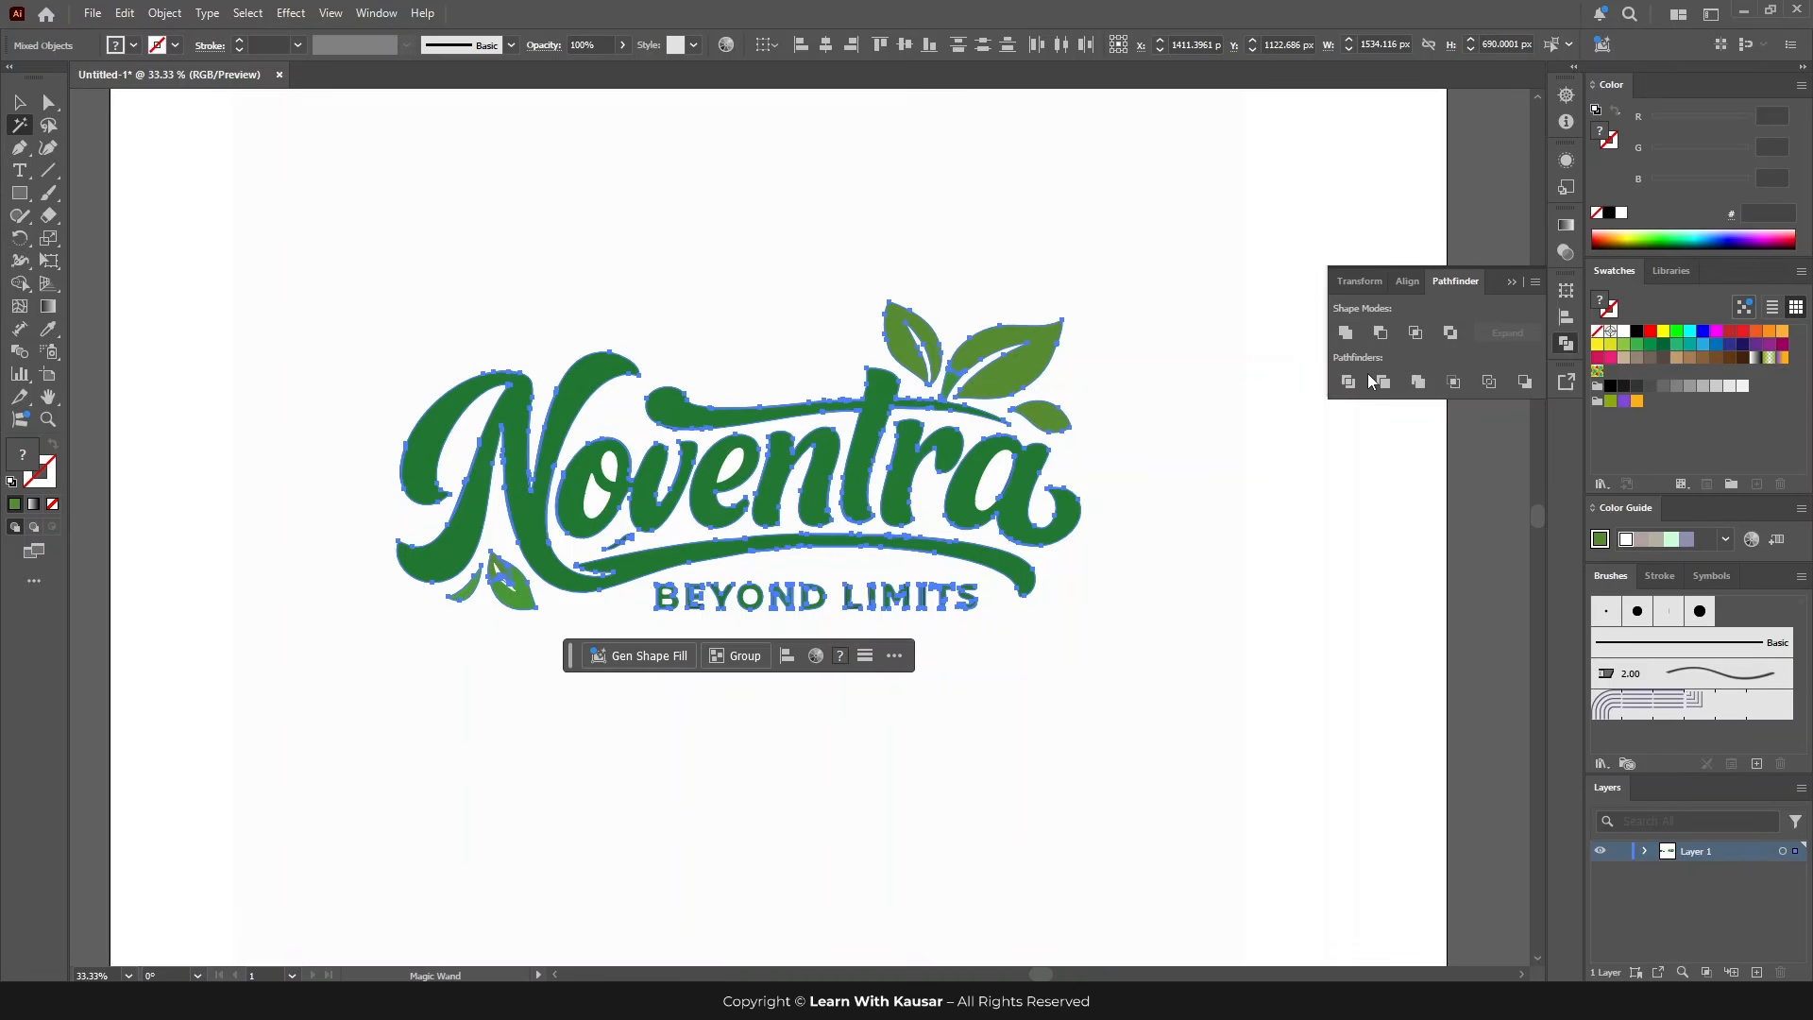
pyautogui.click(1346, 332)
# Step: Select the background and letter counters of the Noventra artwork with the Magic Wand and fill them with white
pyautogui.click(518, 722)
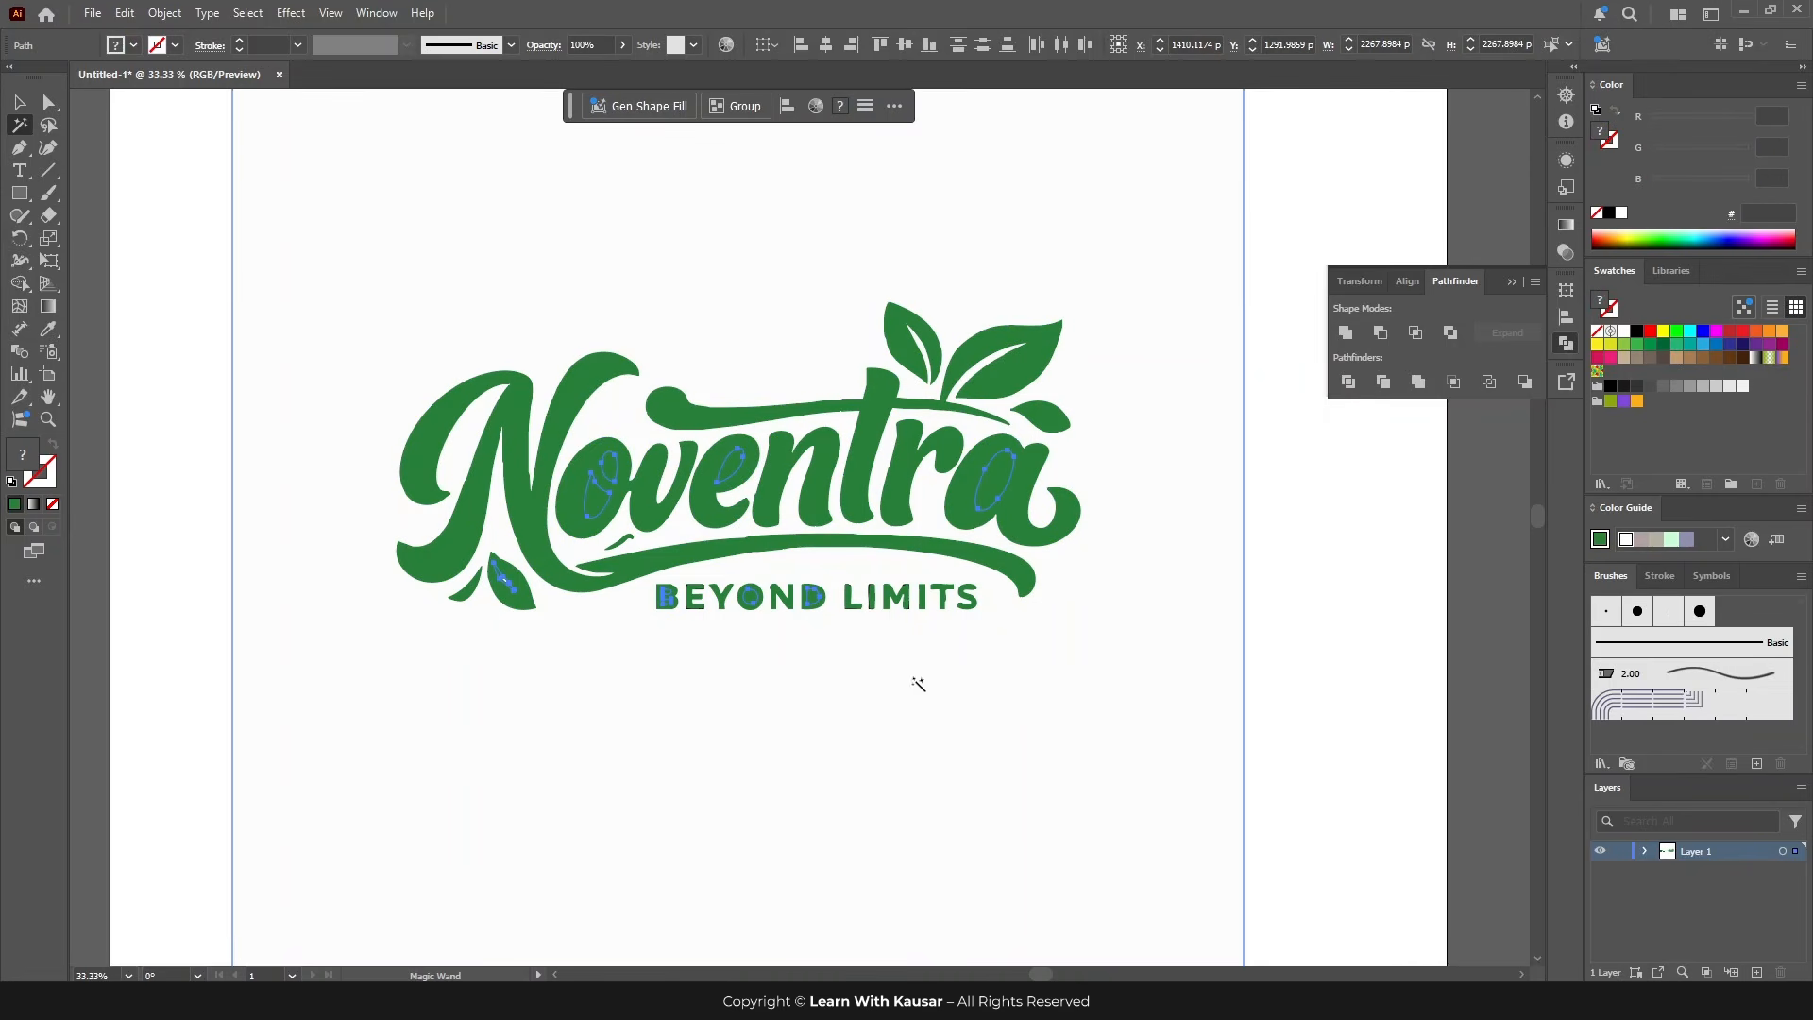
pyautogui.keyDown('ctrl'); pyautogui.click(594, 507); pyautogui.keyUp('ctrl')
pyautogui.keyDown('ctrl'); pyautogui.click(648, 461); pyautogui.keyUp('ctrl')
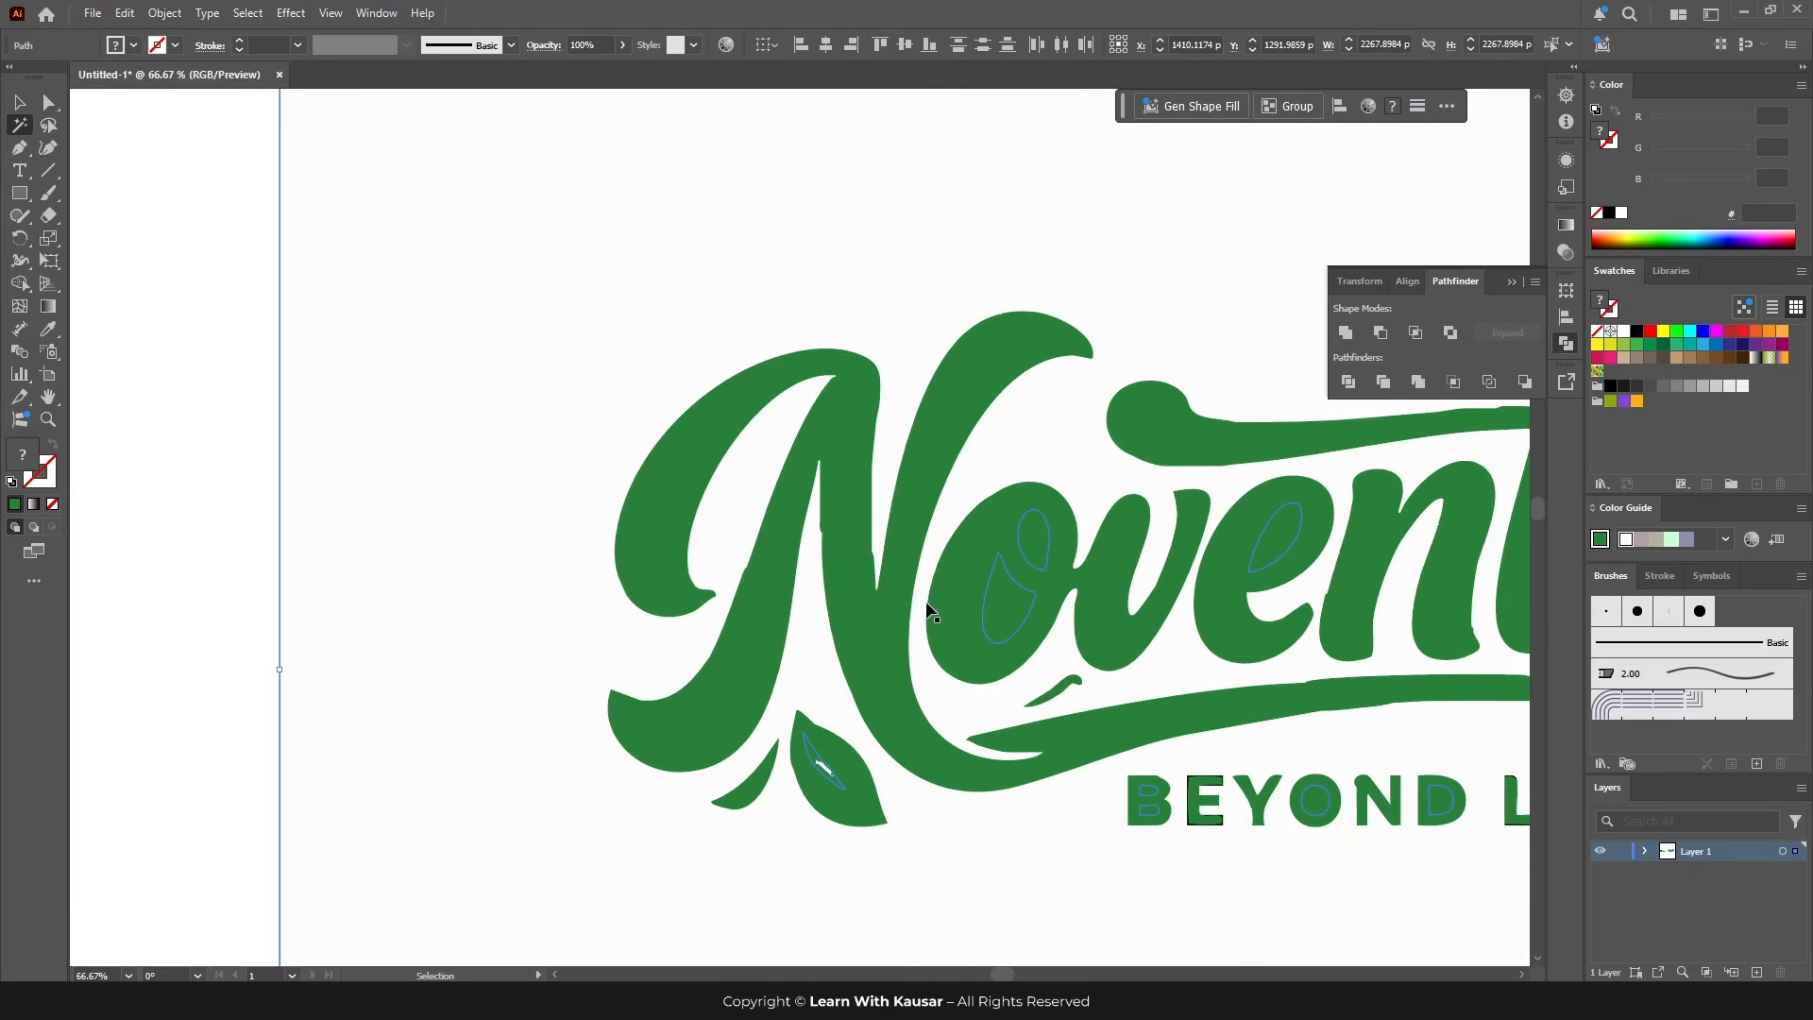
pyautogui.hscroll(20, 874, 612)
pyautogui.hscroll(1, 973, 719)
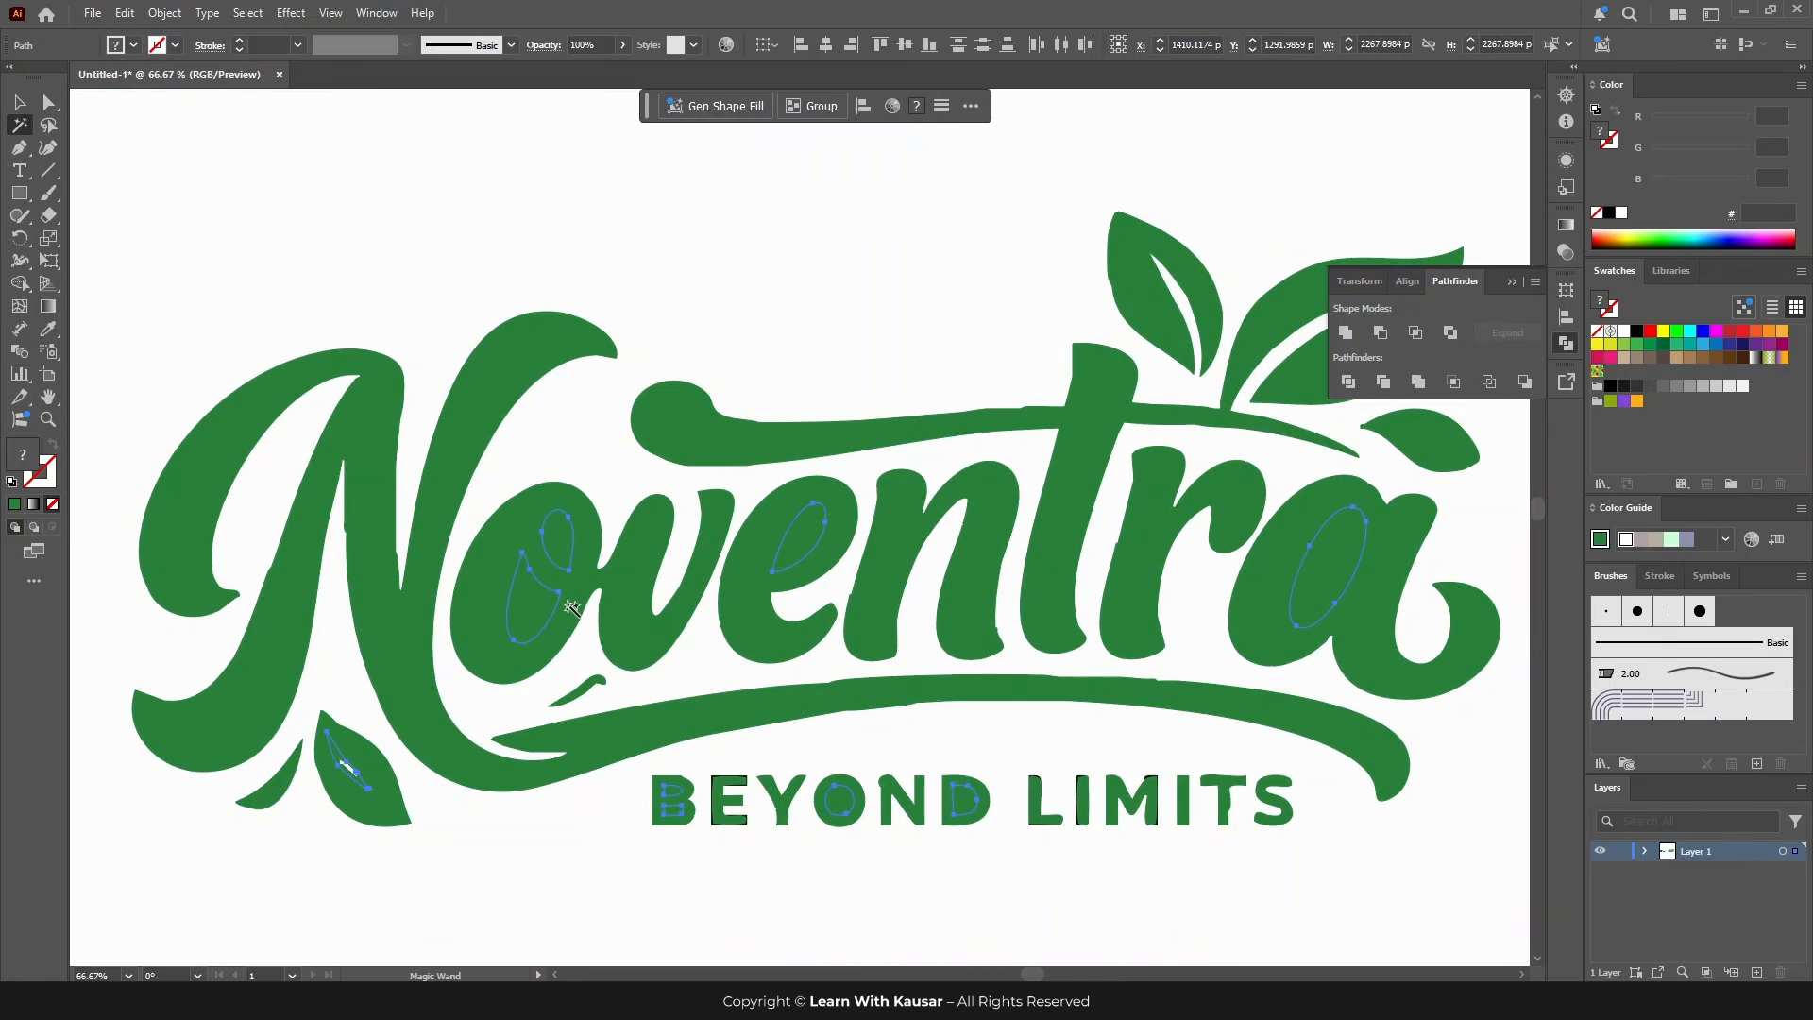
pyautogui.click(1624, 334)
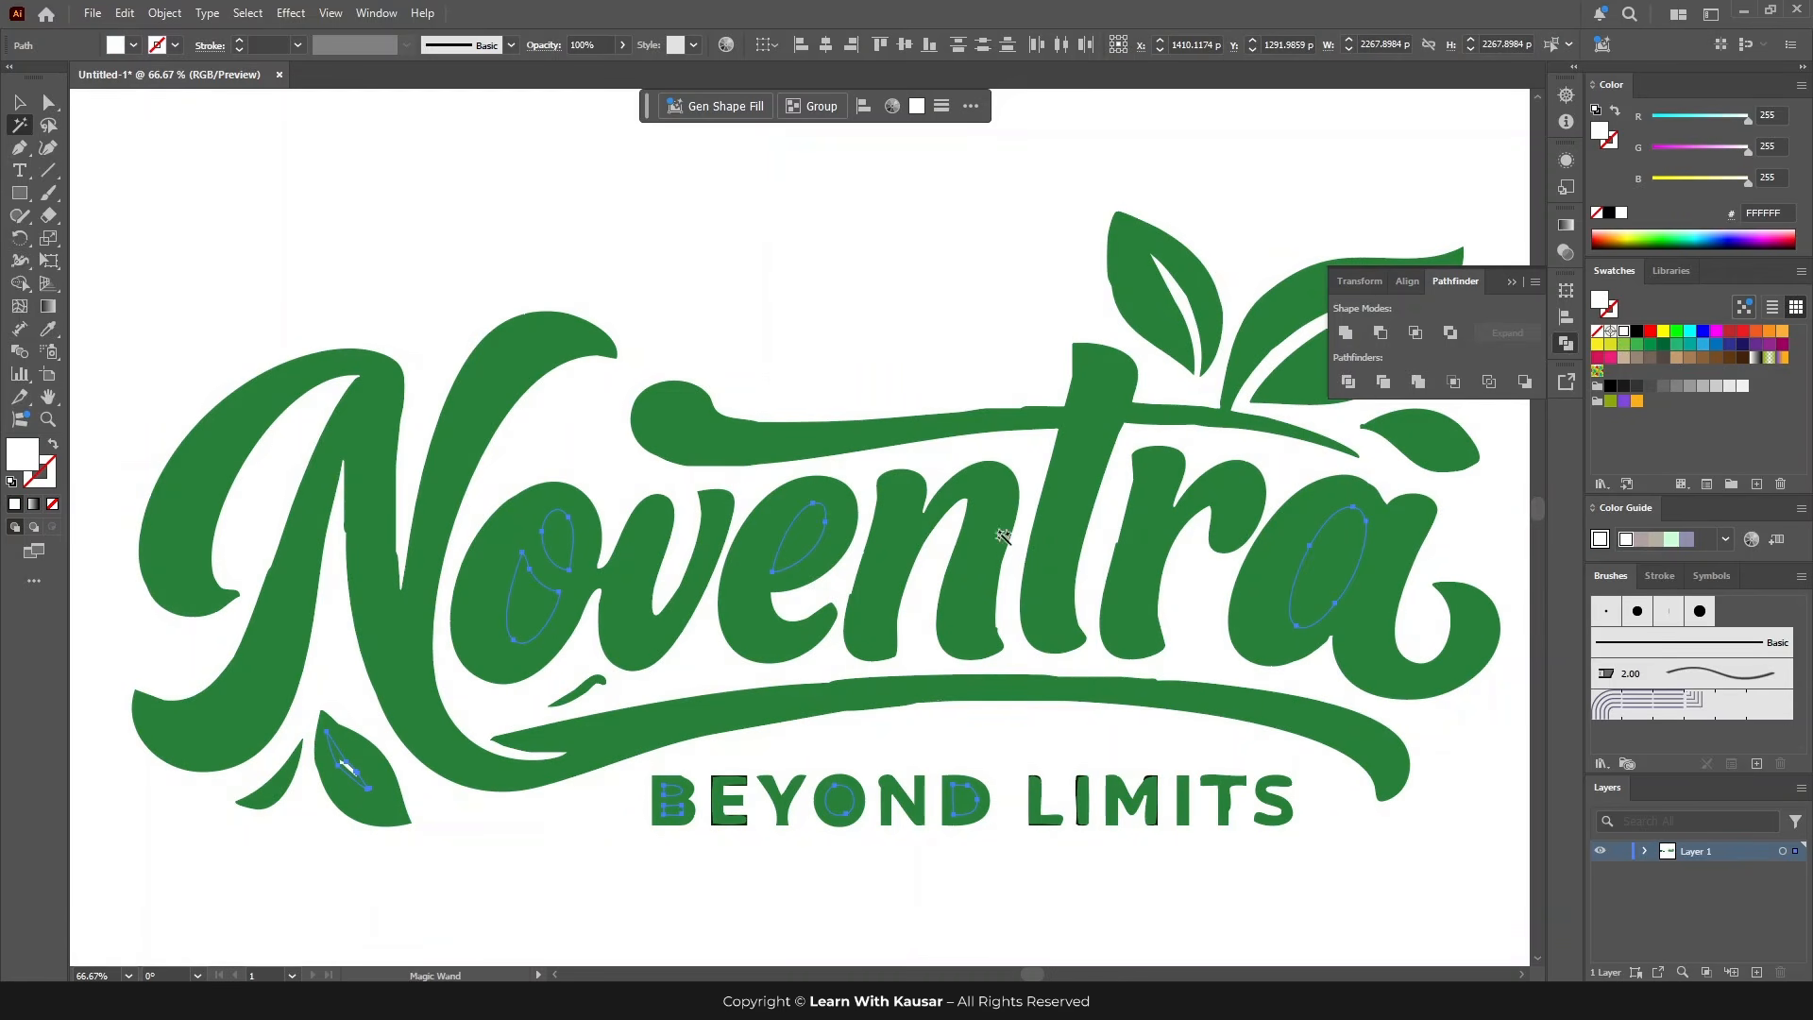
# Step: Select the whole Noventra artwork group and delete it from the artboard
pyautogui.hotkey('ctrl', '-')
pyautogui.hotkey('ctrl', '-')
pyautogui.hotkey('ctrl', '-')
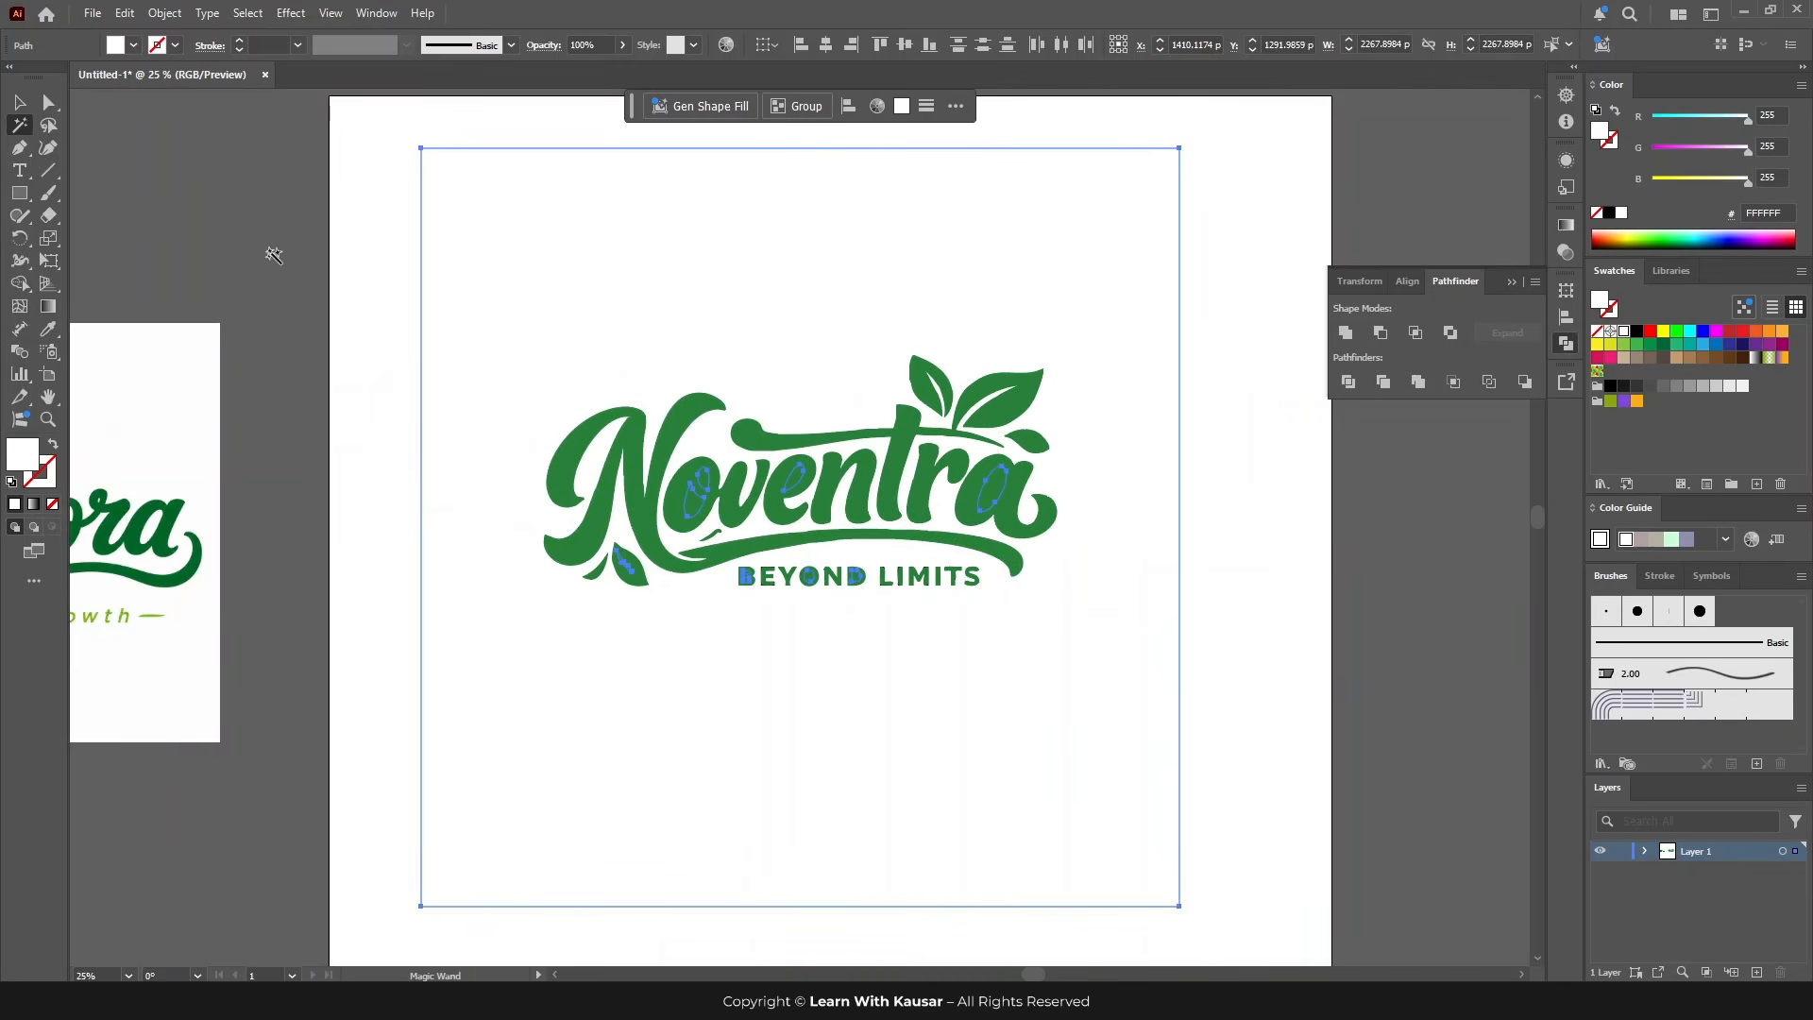
pyautogui.click(19, 101)
pyautogui.click(619, 352)
pyautogui.click(986, 579)
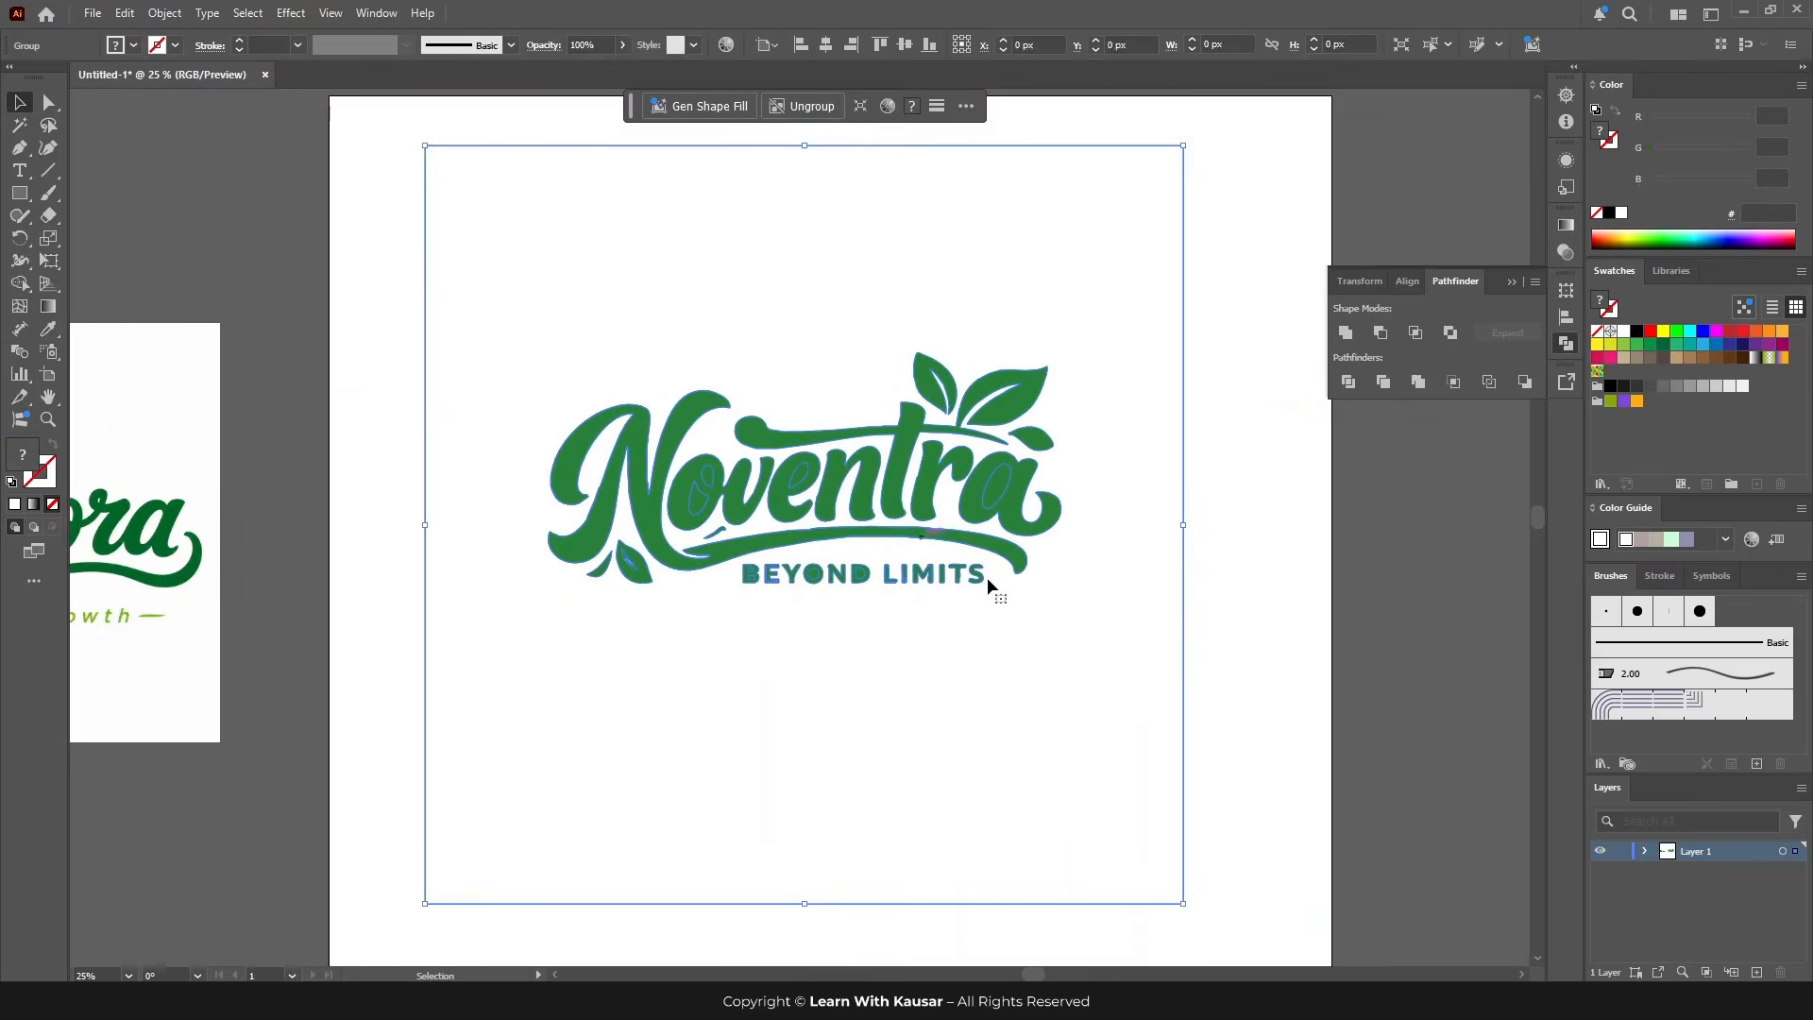
pyautogui.press('Delete')
# Step: Move the Zyvora logo image from beside the artboard onto the middle of the artboard
pyautogui.hotkey('ctrl', '-')
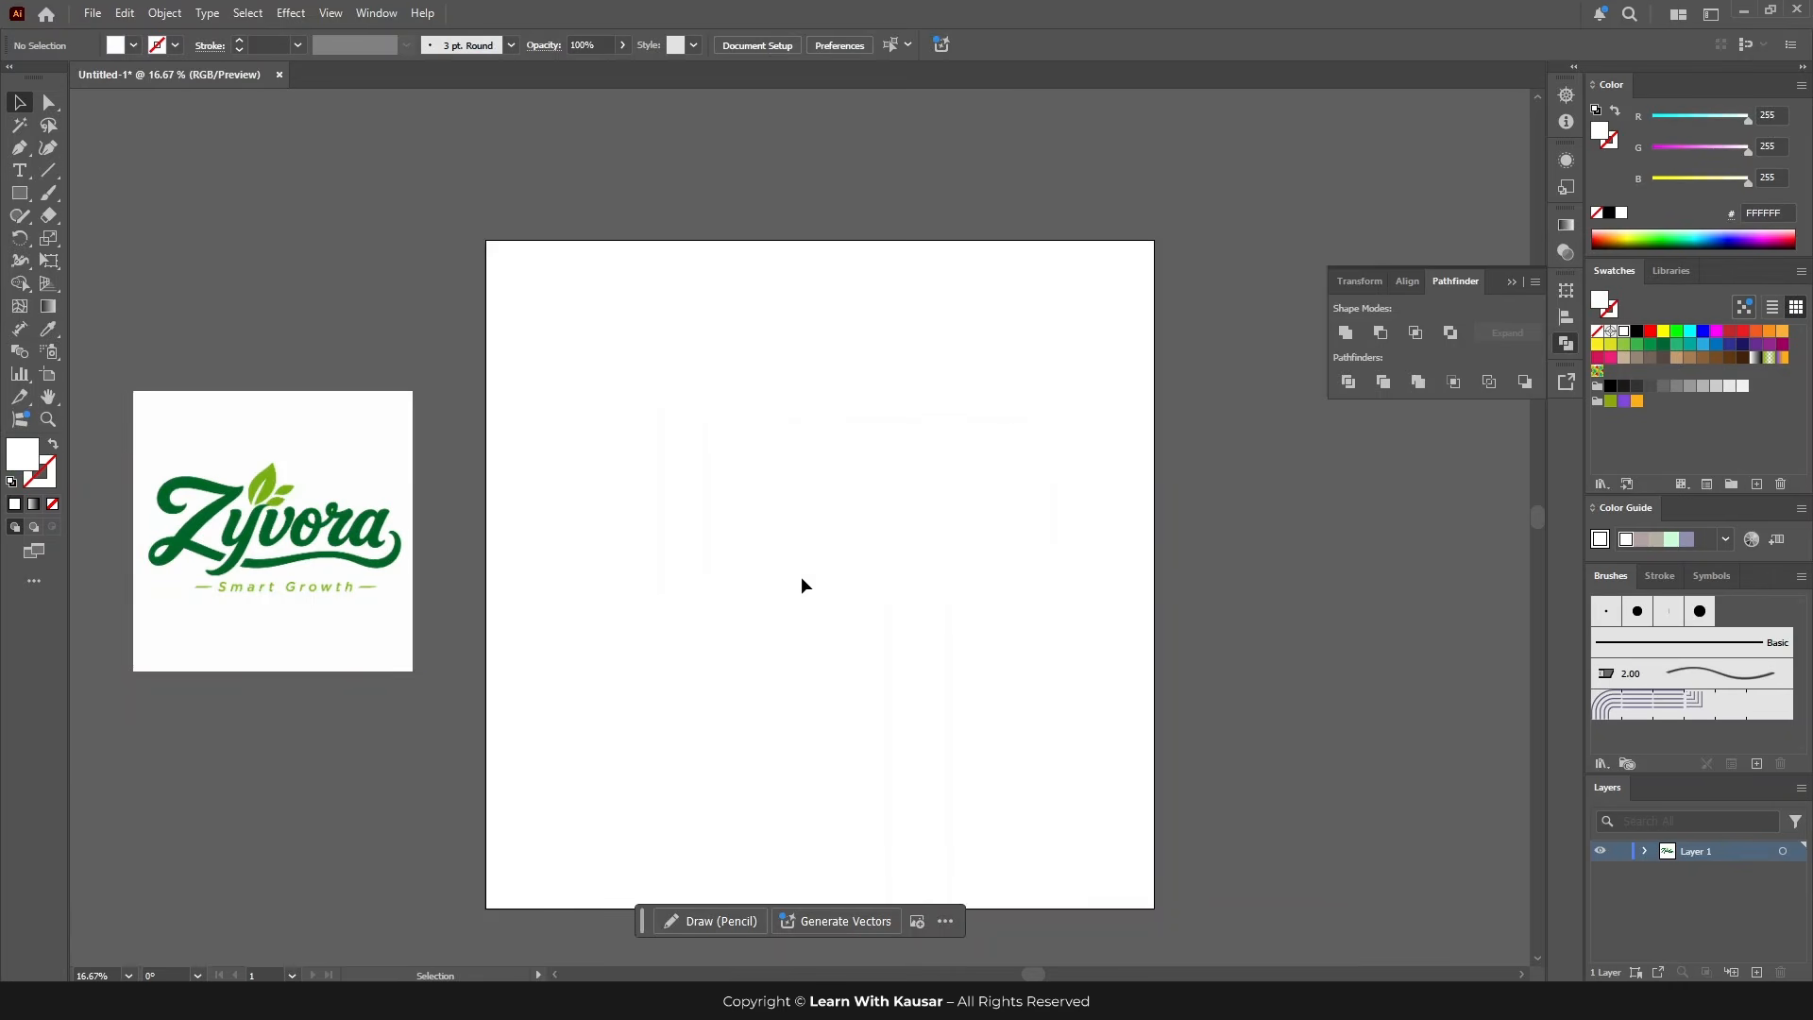
pyautogui.moveTo(269, 543); pyautogui.dragTo(831, 543)
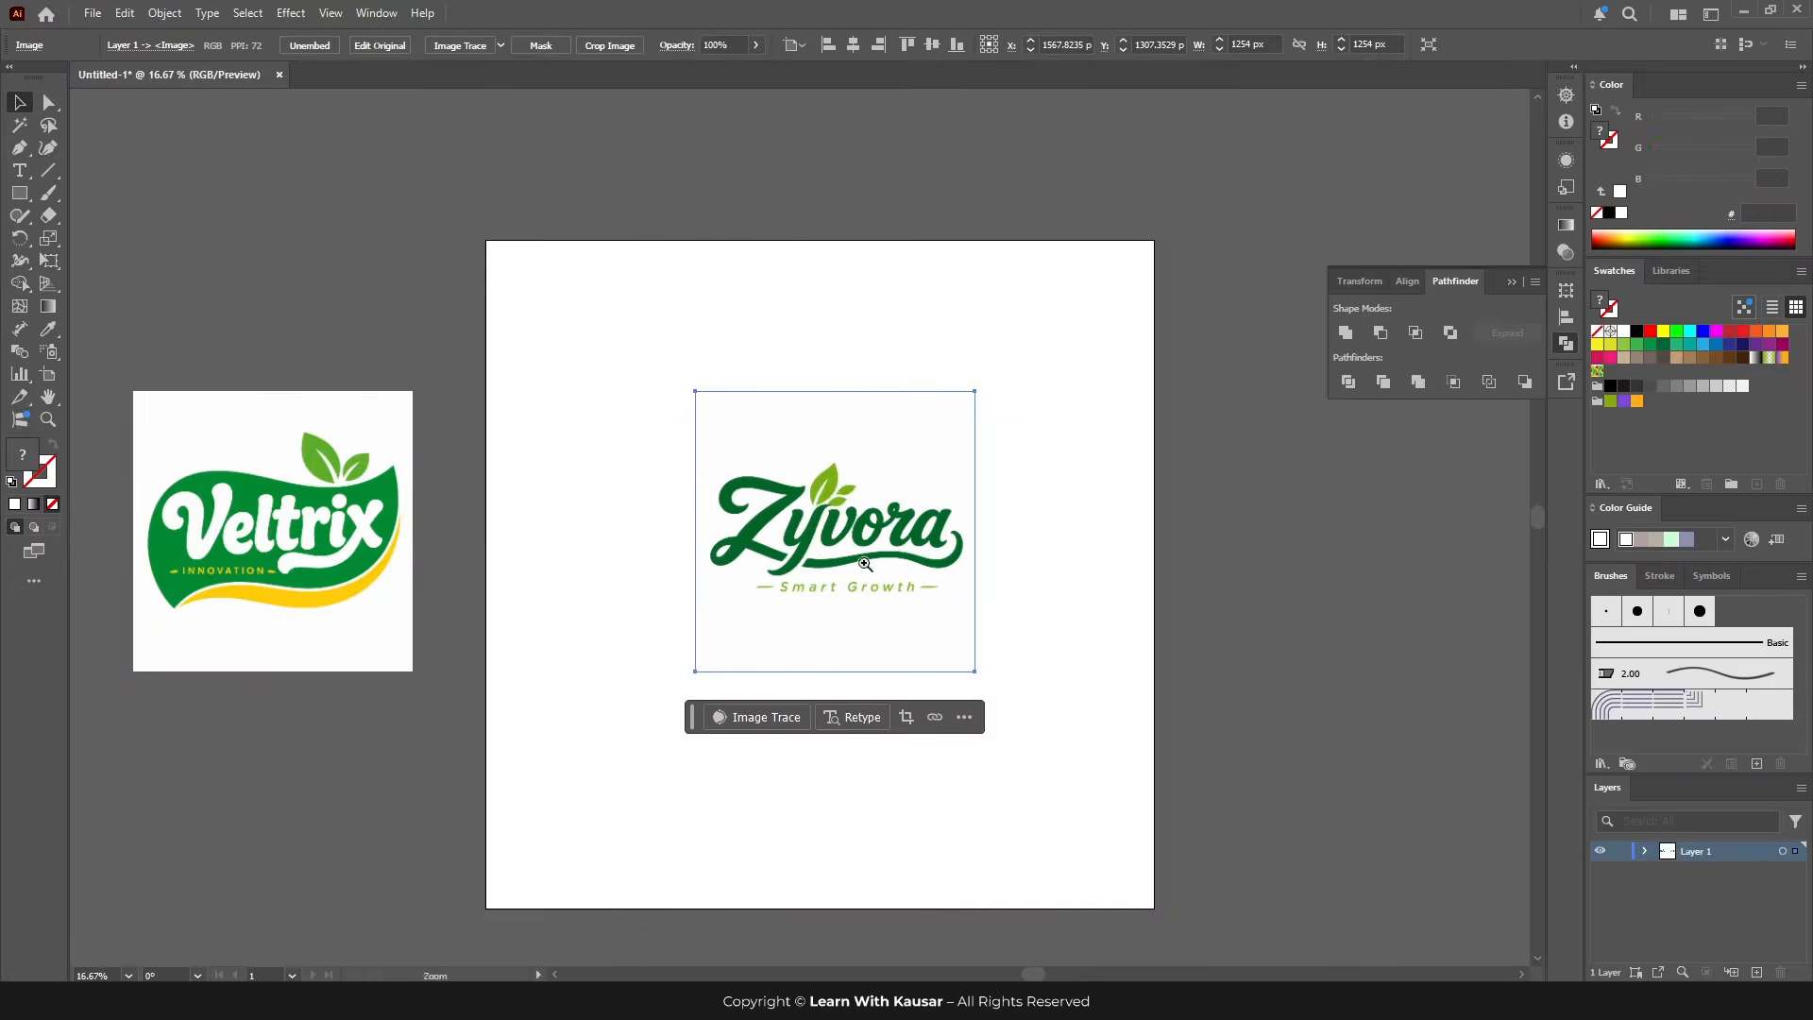
pyautogui.click(864, 564)
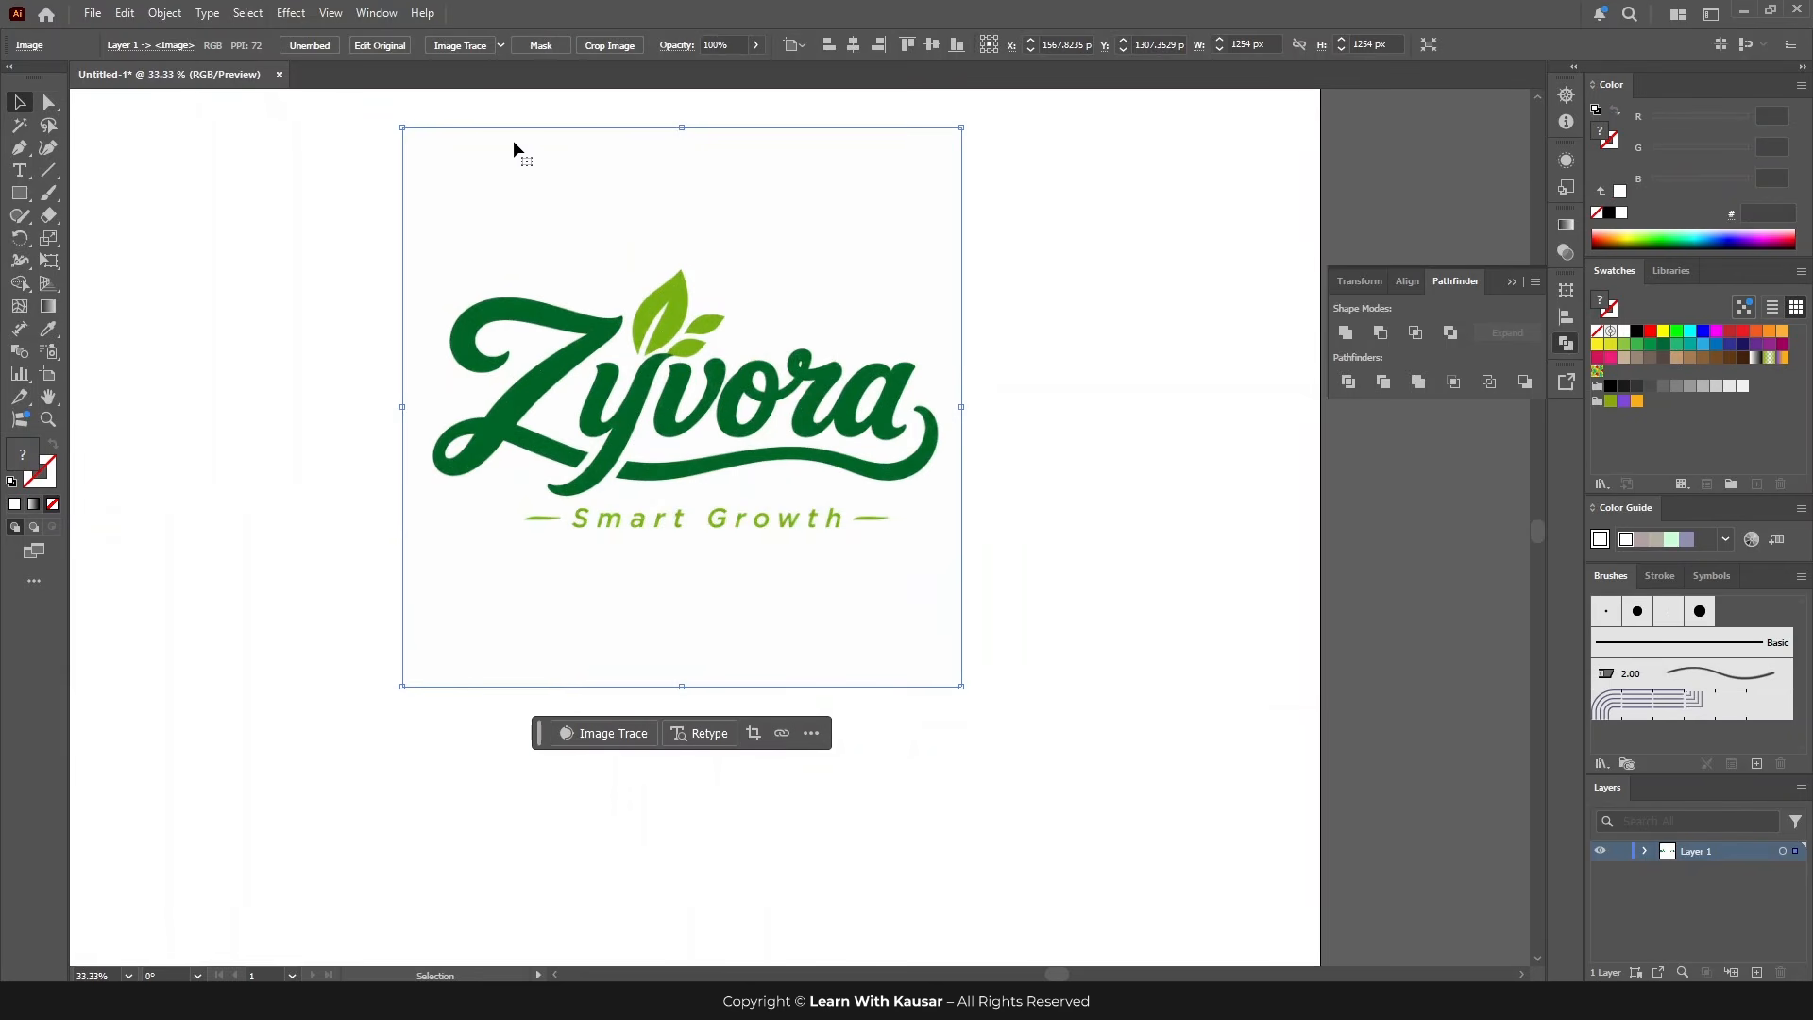
# Step: Trace the Zyvora image with the Low Fidelity Photo preset and expand the tracing, dismissing the message notification
pyautogui.click(500, 45)
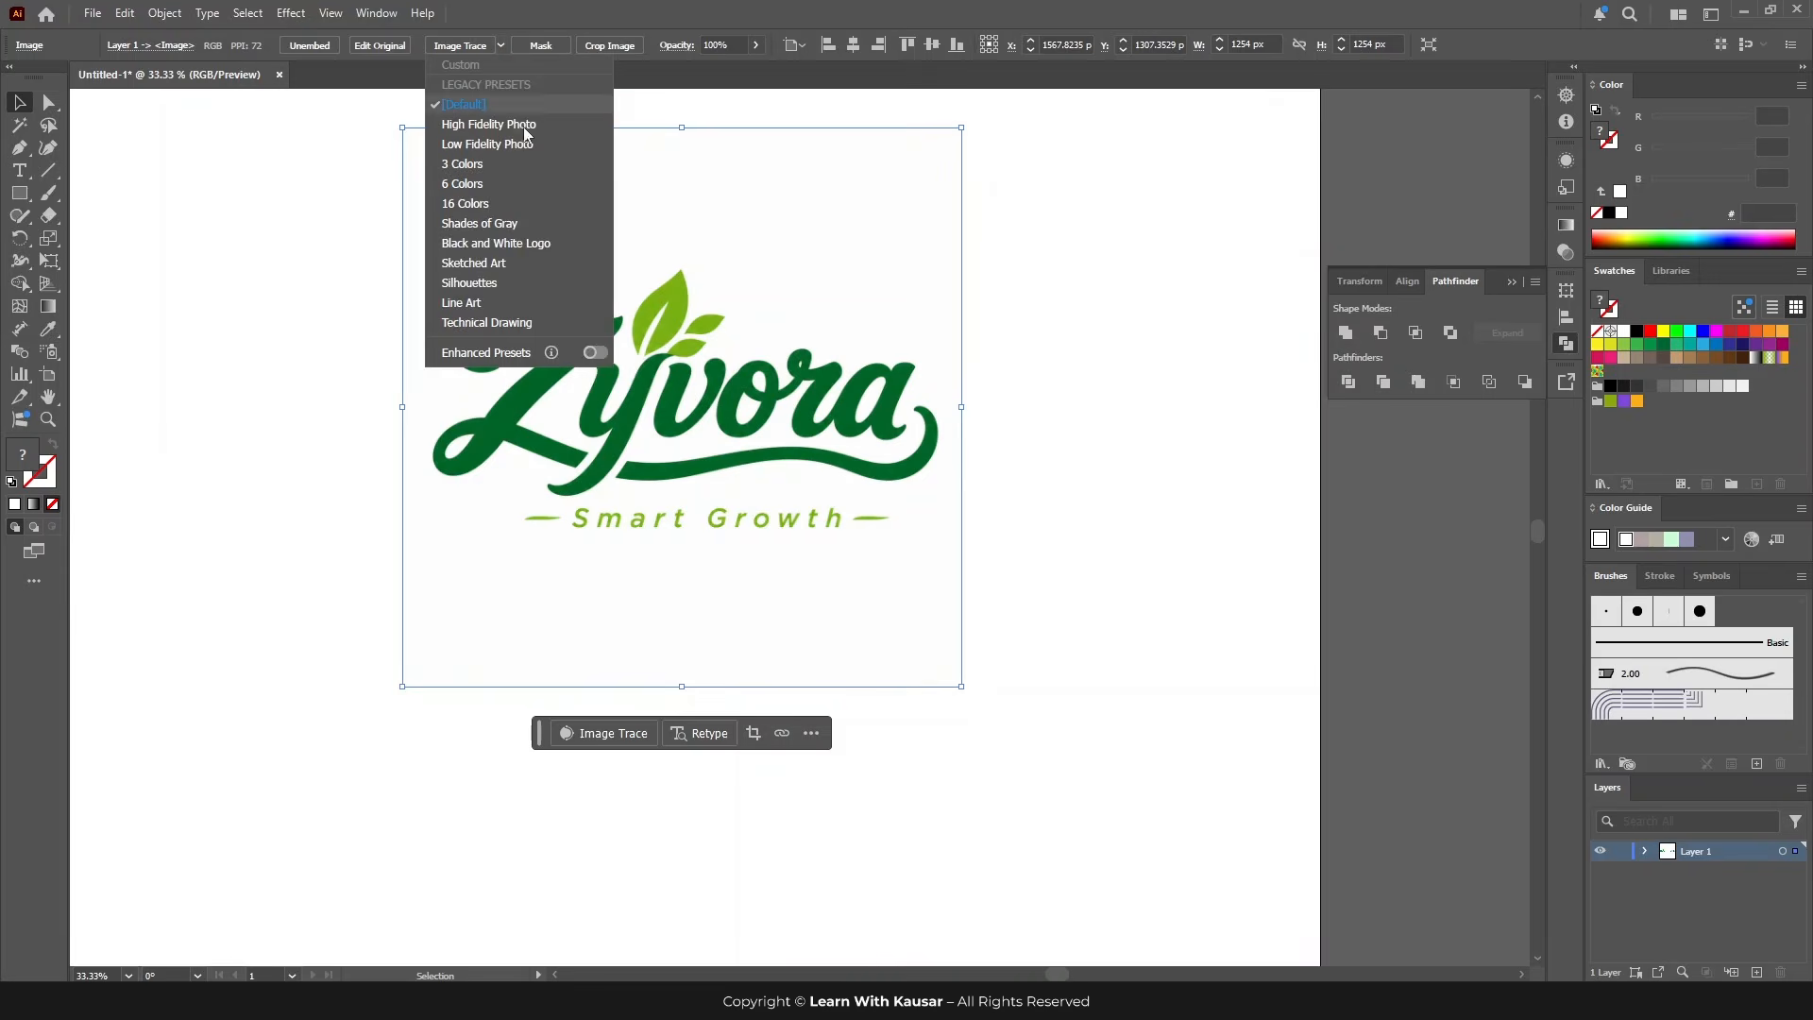
pyautogui.click(514, 138)
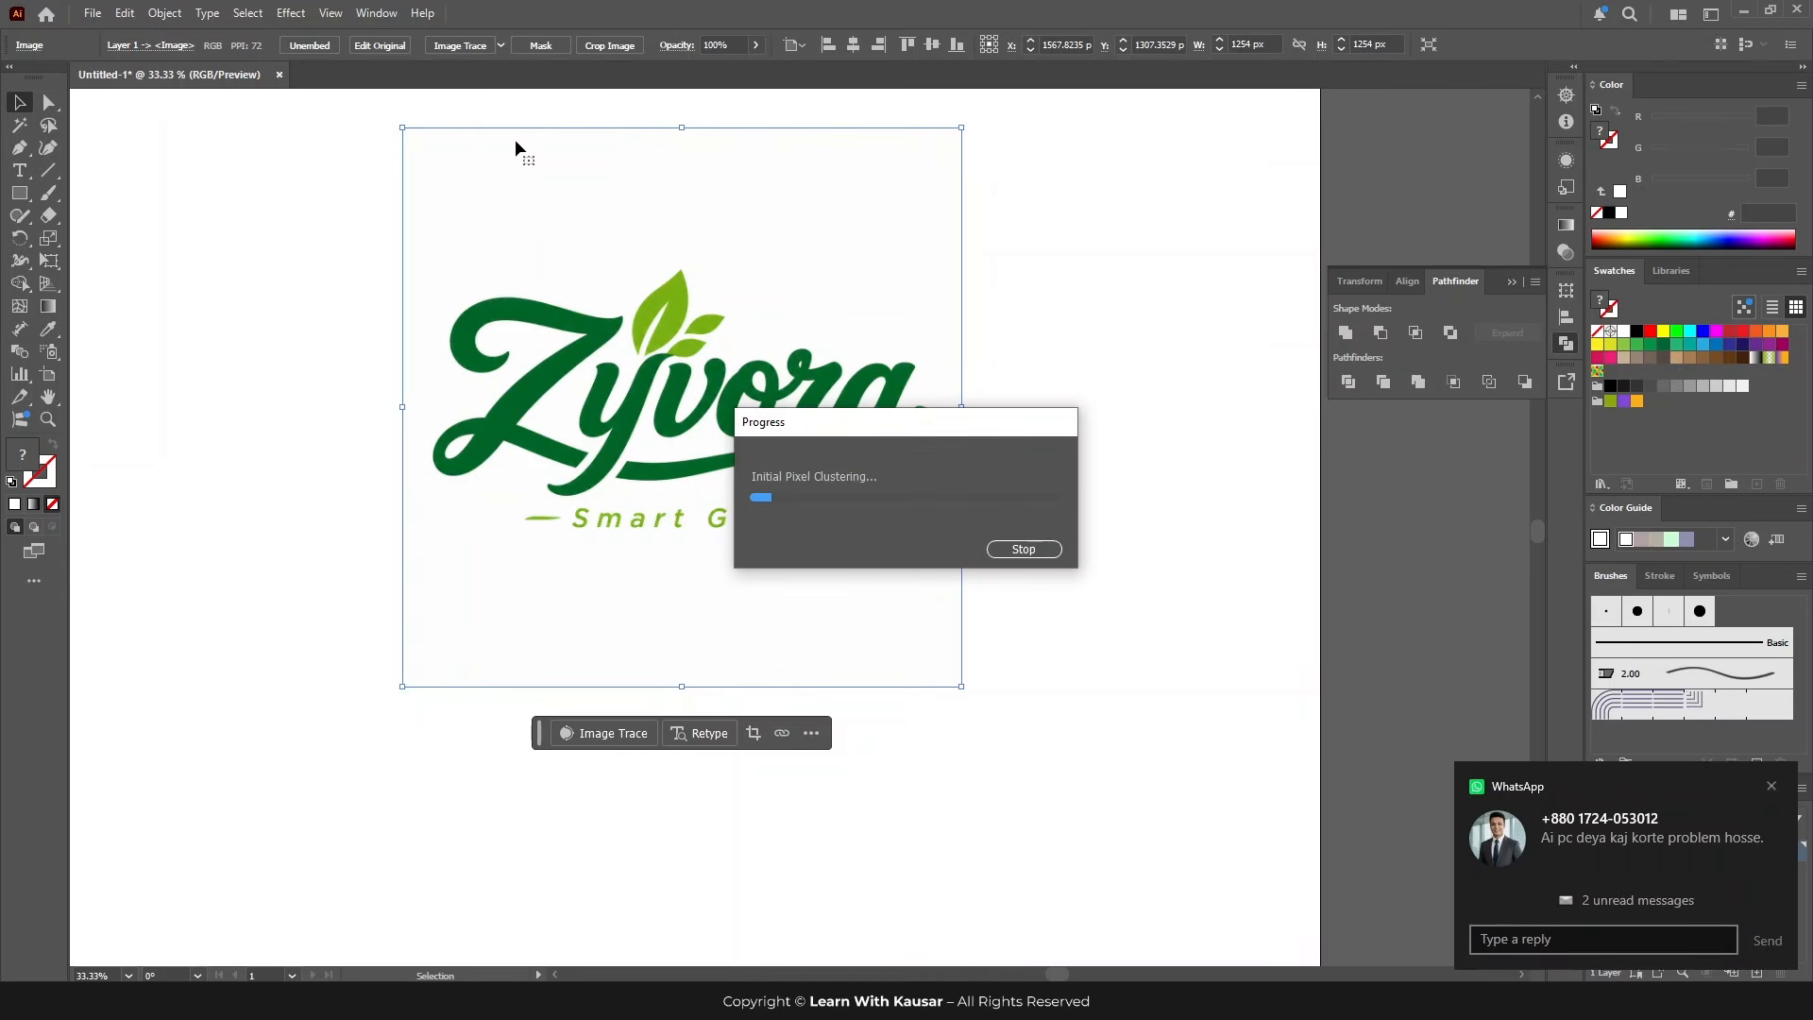
pyautogui.click(1779, 788)
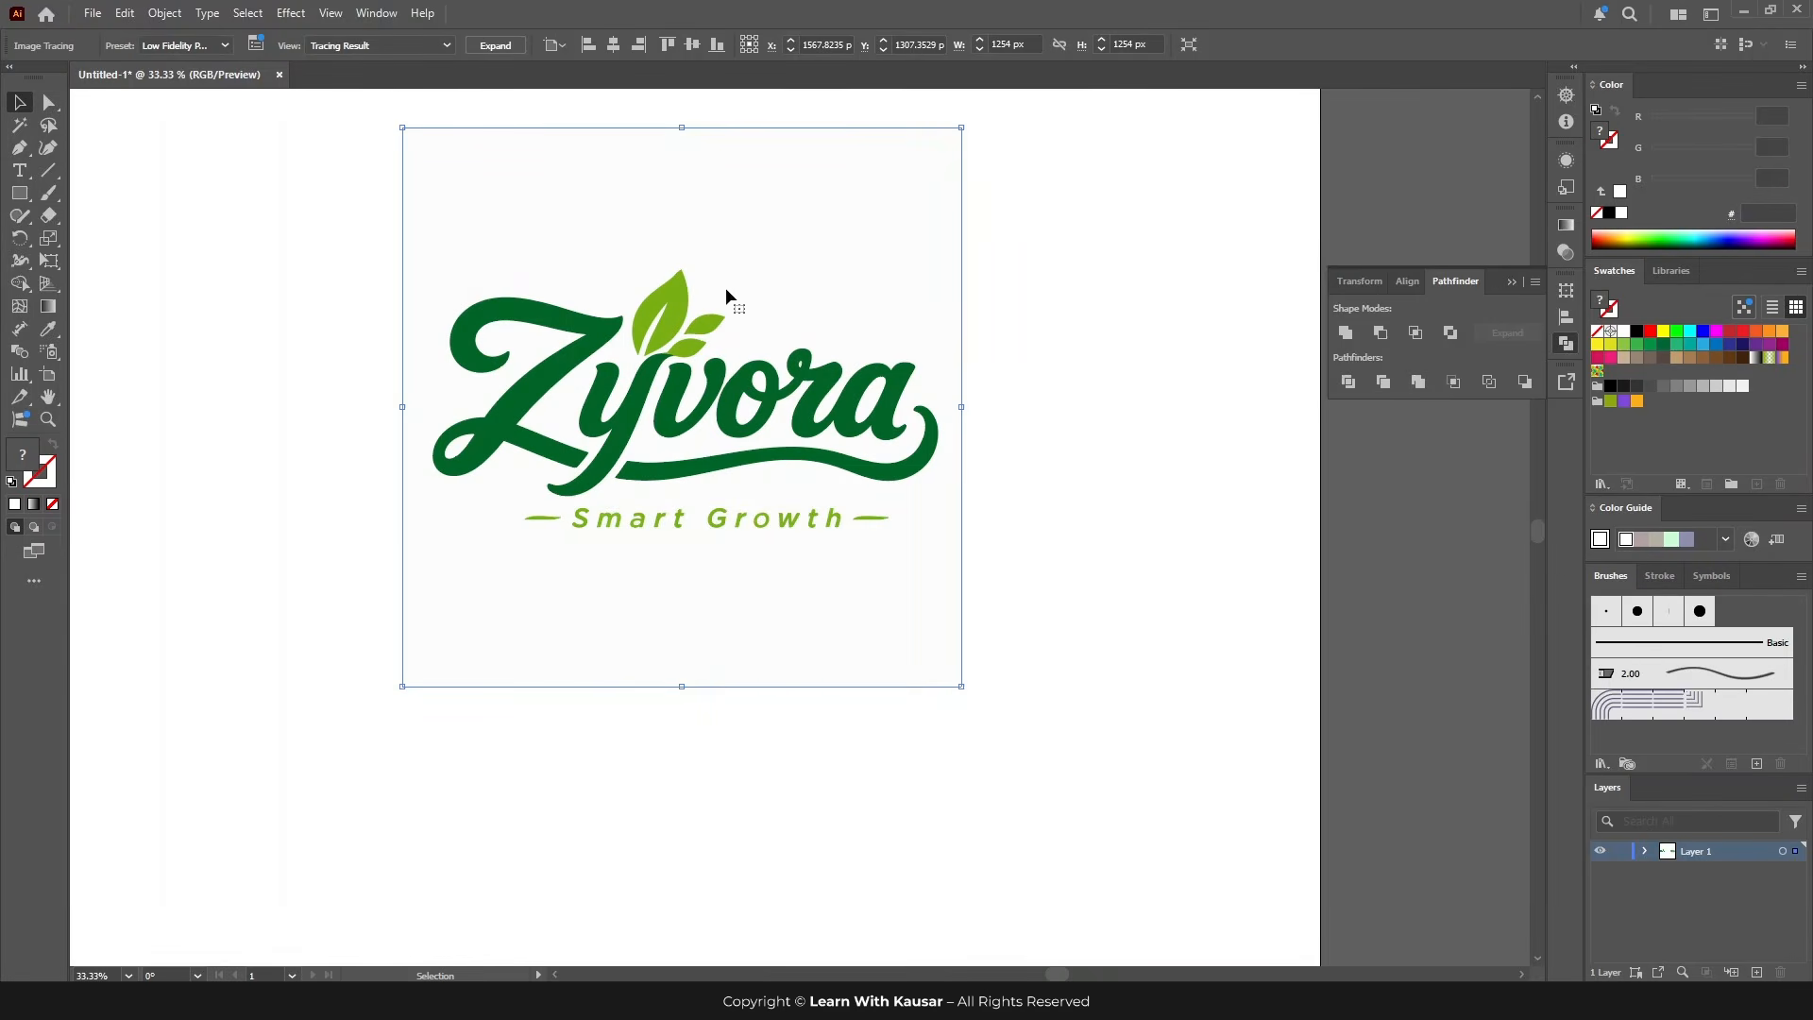
pyautogui.click(494, 46)
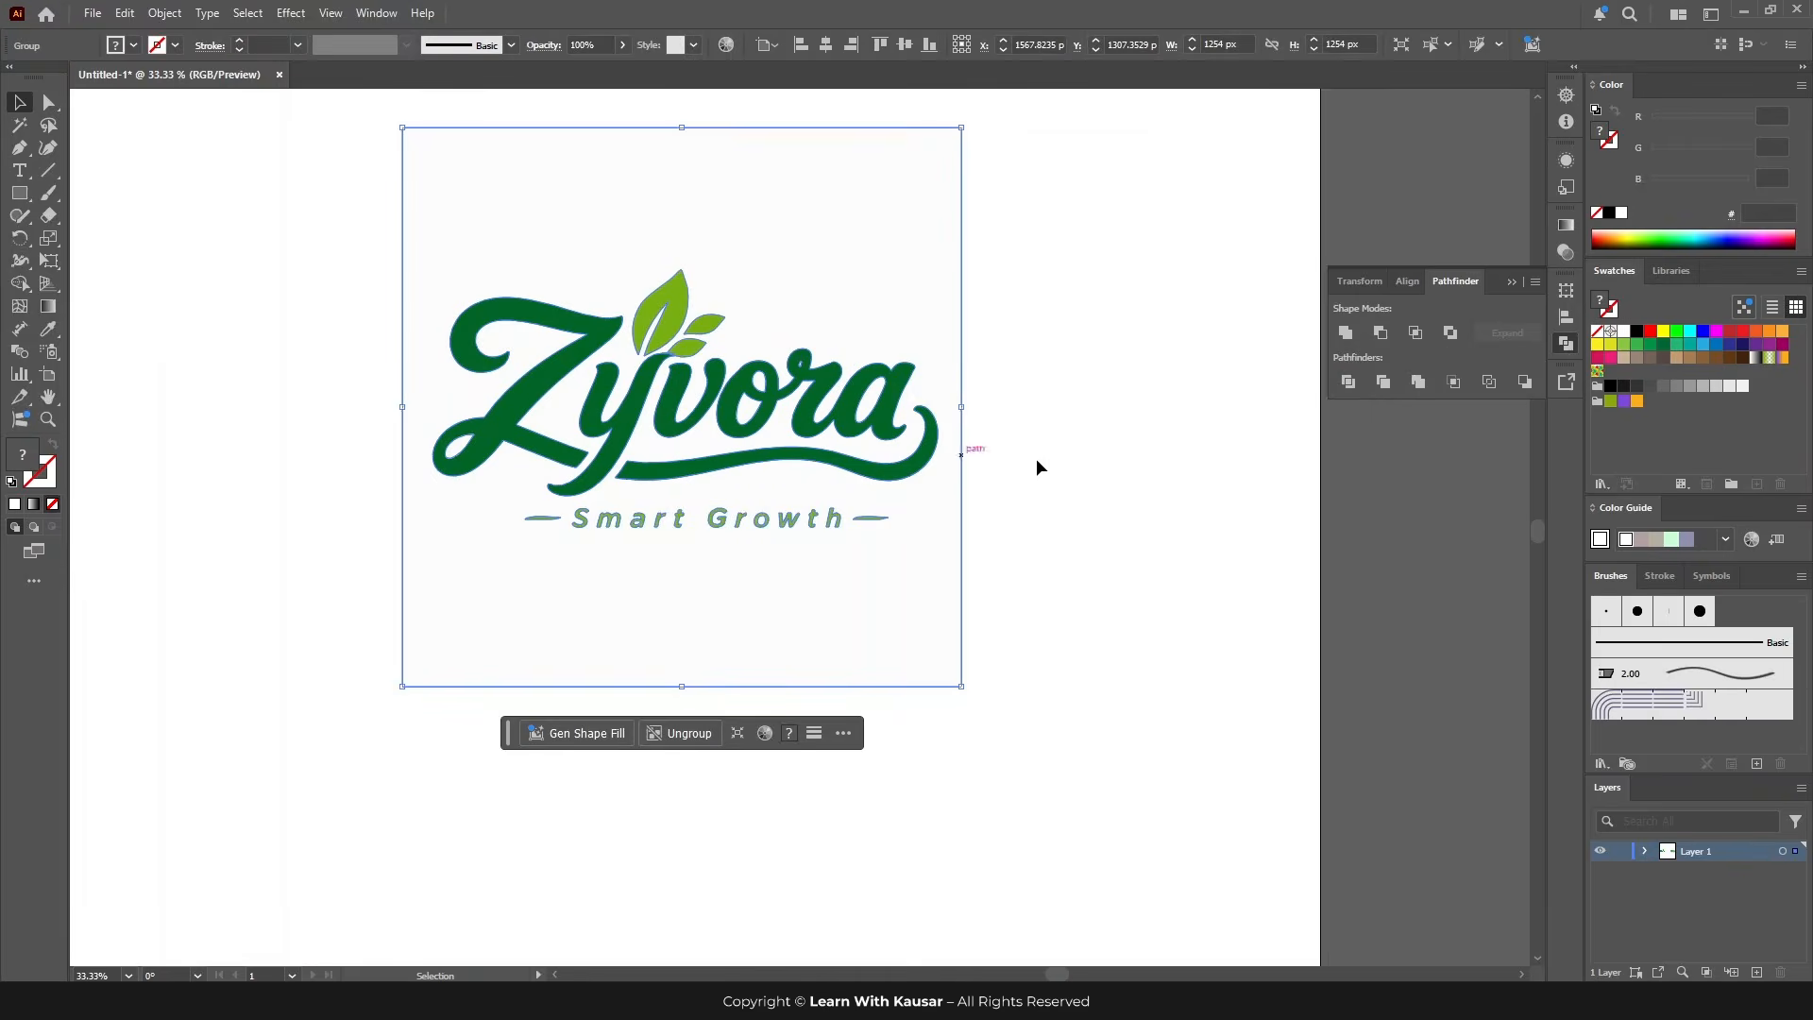
# Step: Examine the edges of the expanded Zyvora lettering, leaves and tagline up close
pyautogui.click(1035, 457)
pyautogui.hotkey('ctrl', '=')
pyautogui.hotkey('ctrl', '=')
pyautogui.scroll(-2, 886, 694)
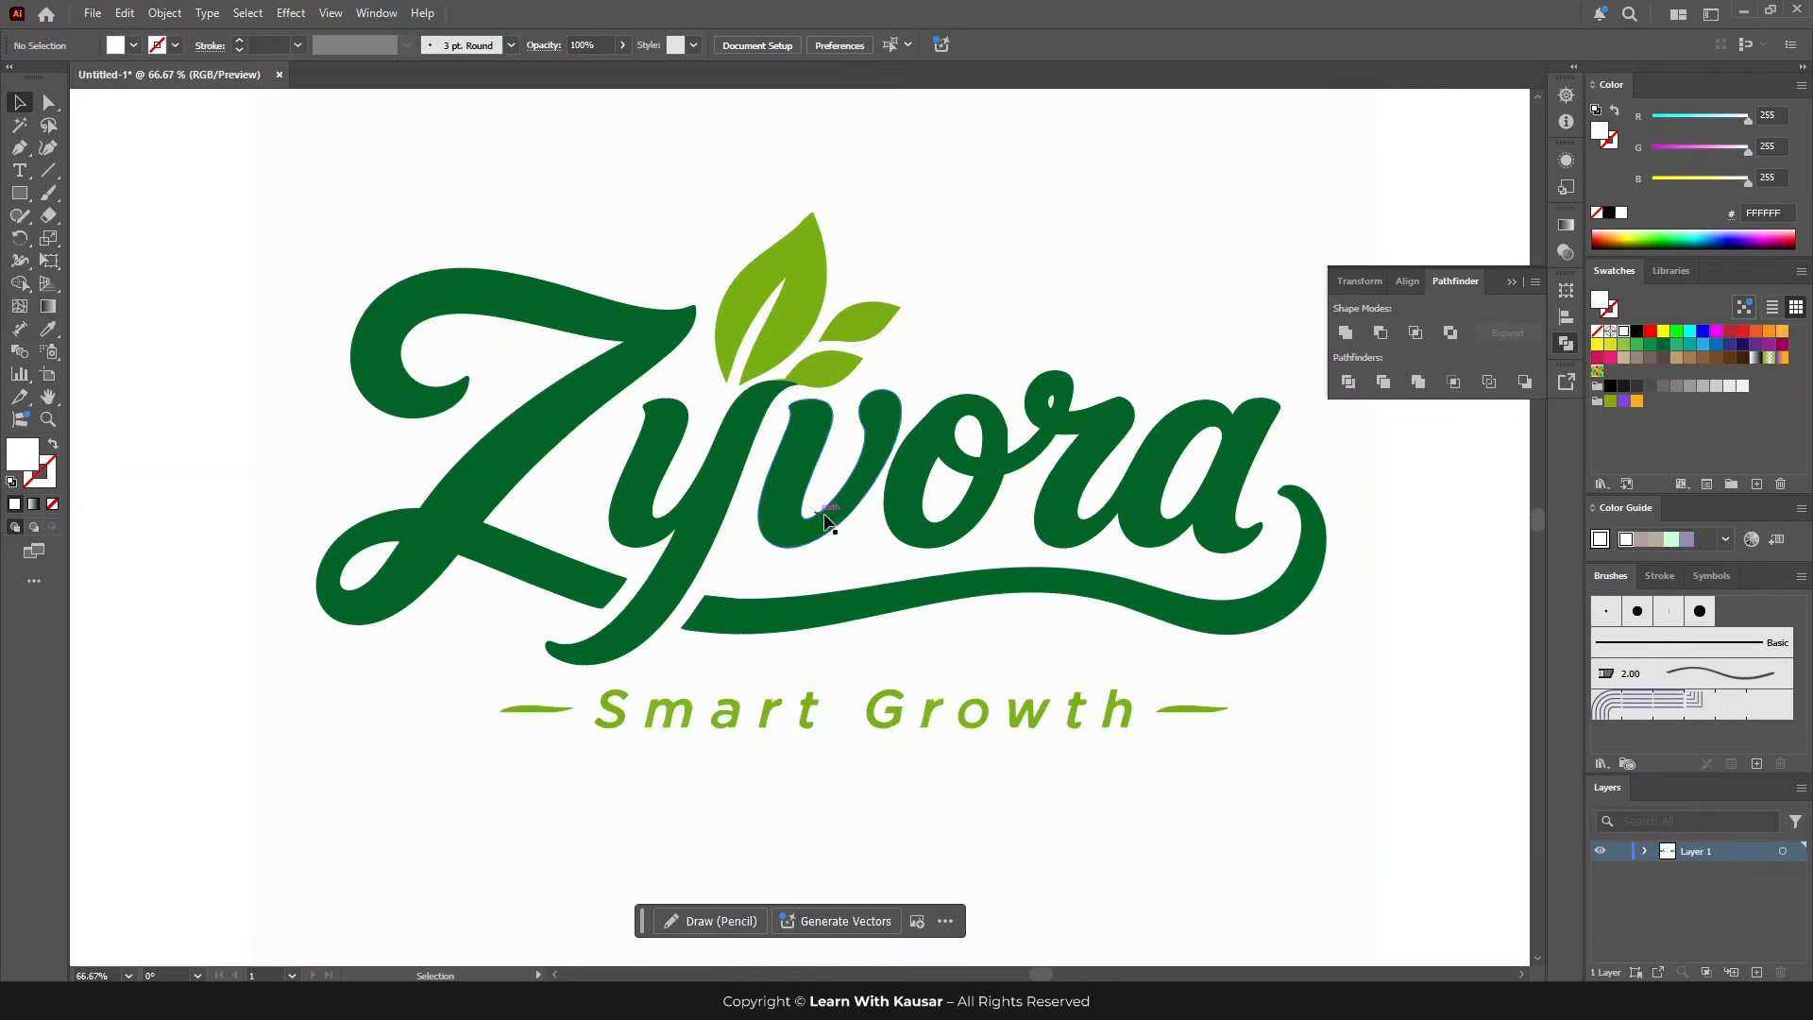
pyautogui.hotkey('ctrl', '-')
pyautogui.hotkey('ctrl', '-')
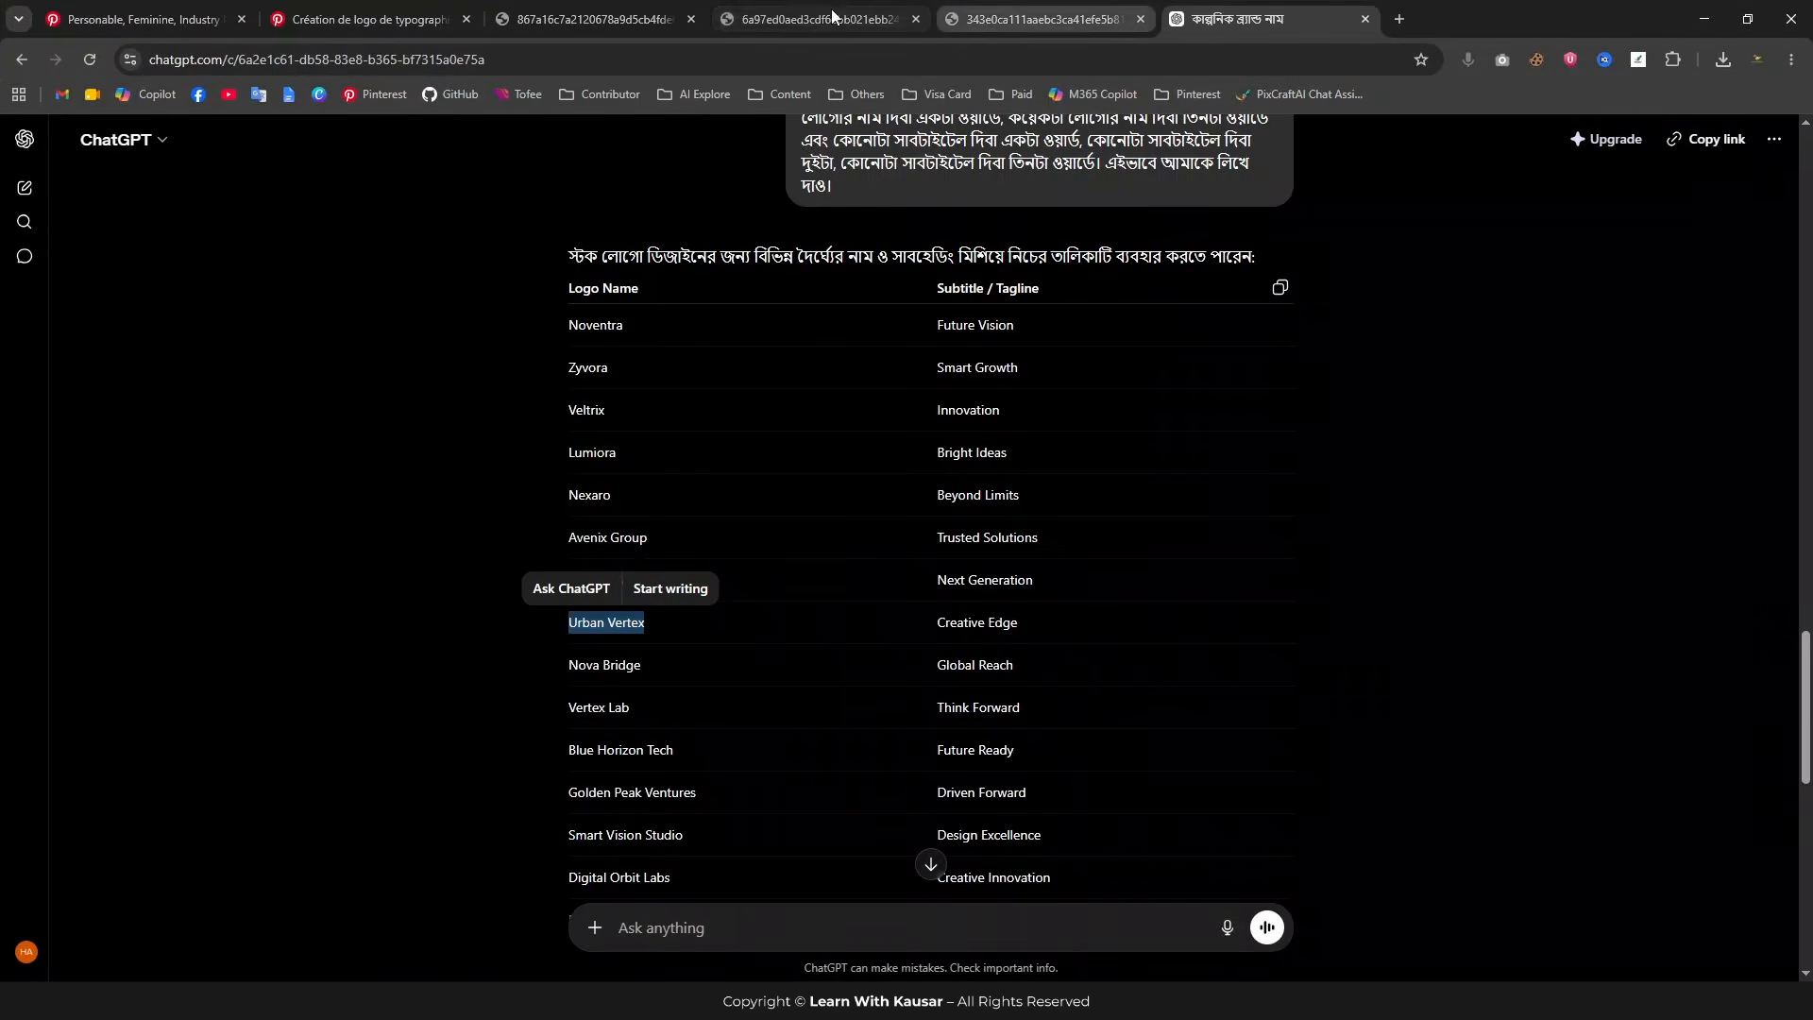
# Step: Switch to the browser and copy the red Delimace reference logo image
pyautogui.click(397, 19)
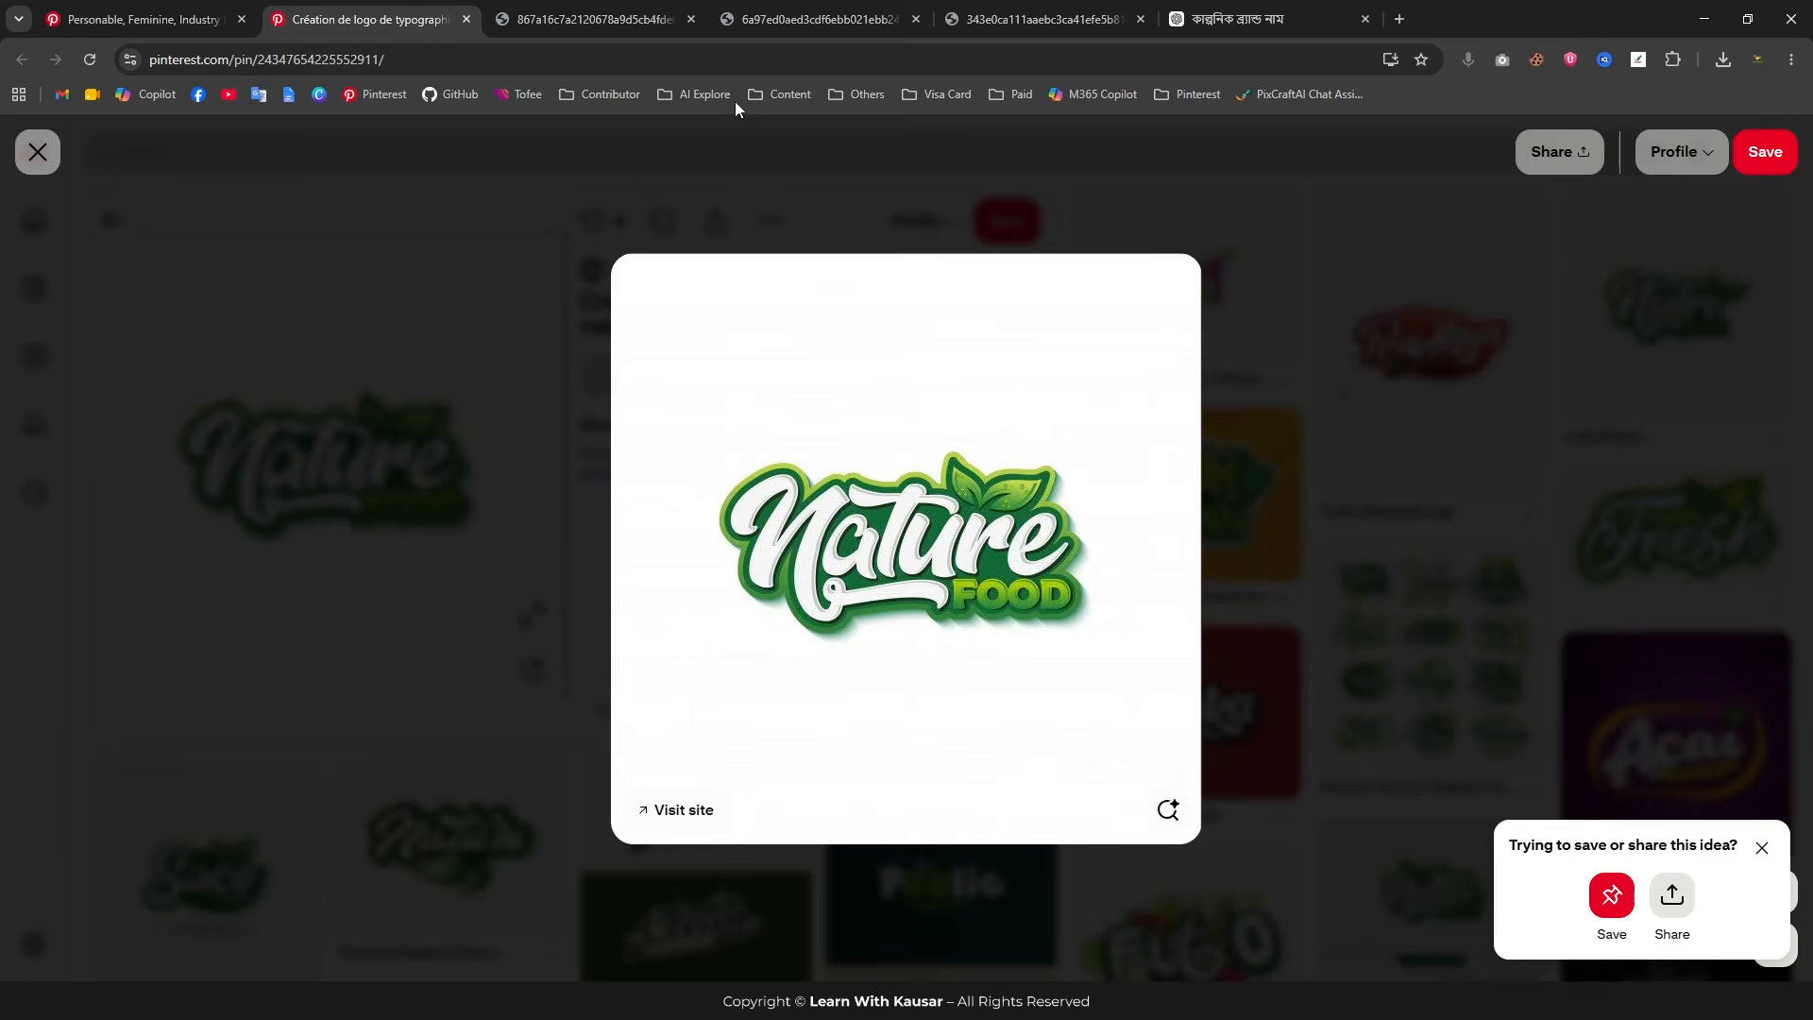
pyautogui.click(615, 8)
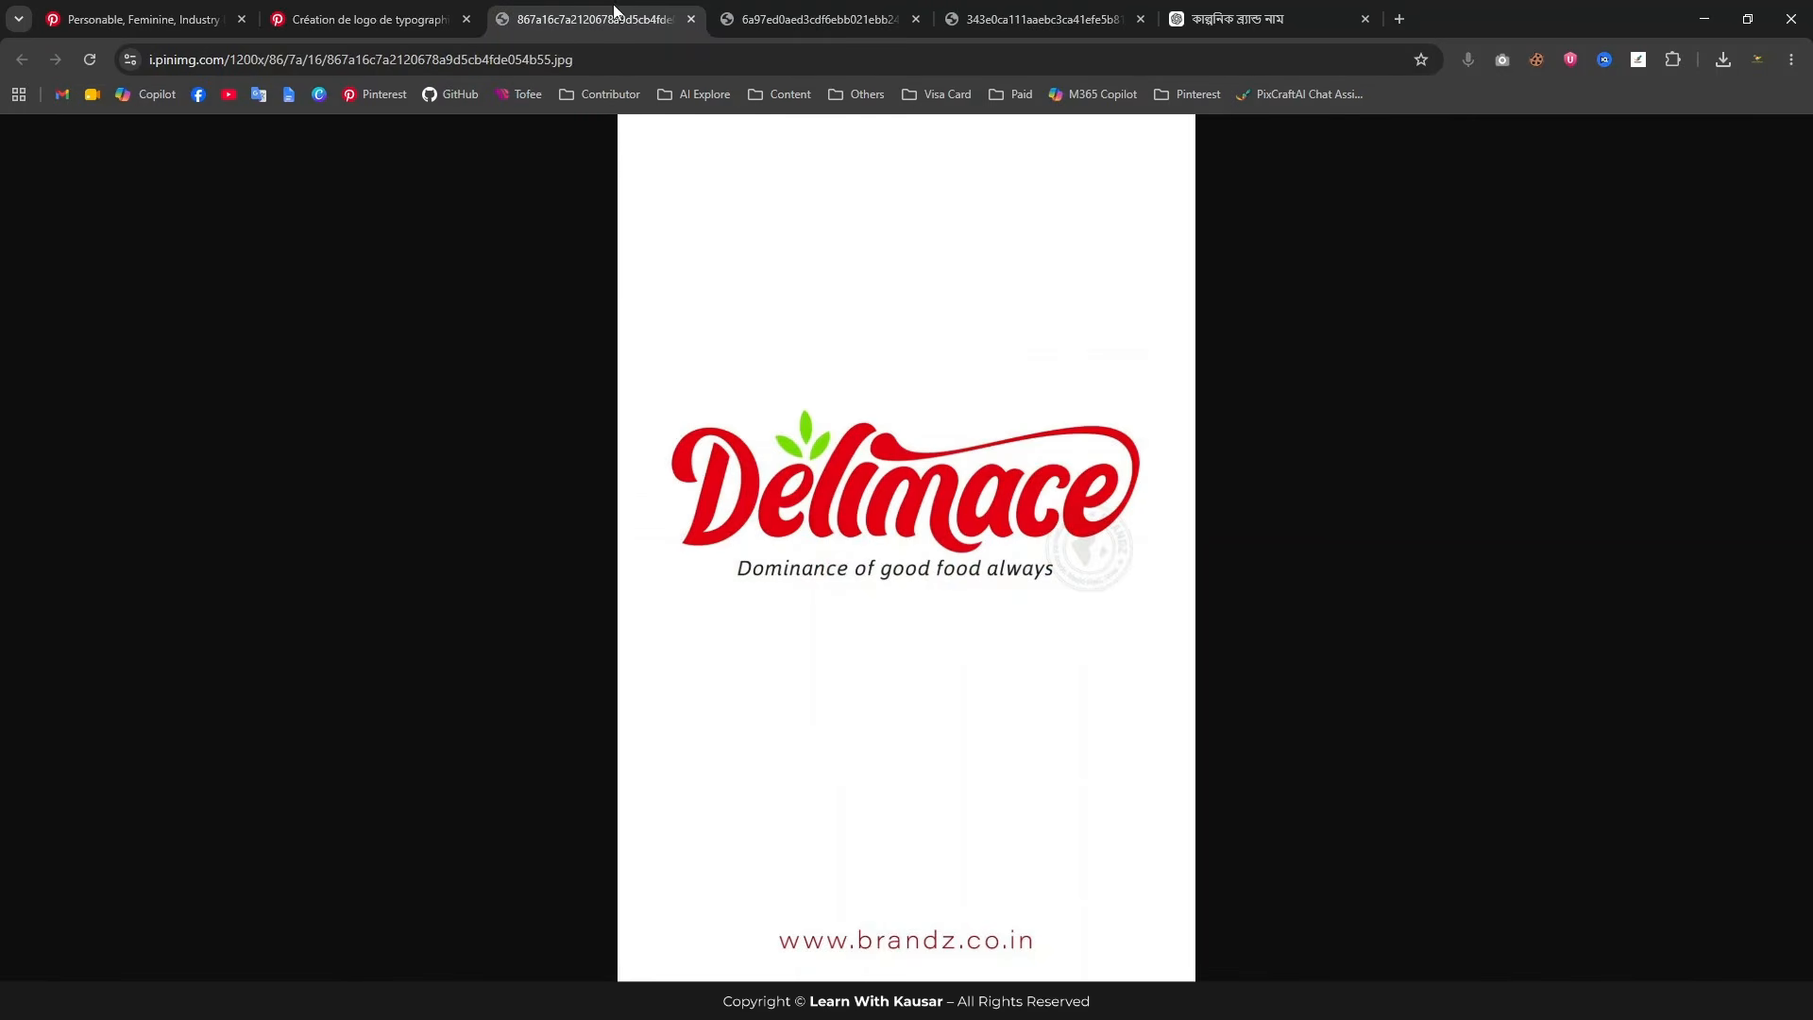
pyautogui.rightClick(854, 340)
pyautogui.click(944, 417)
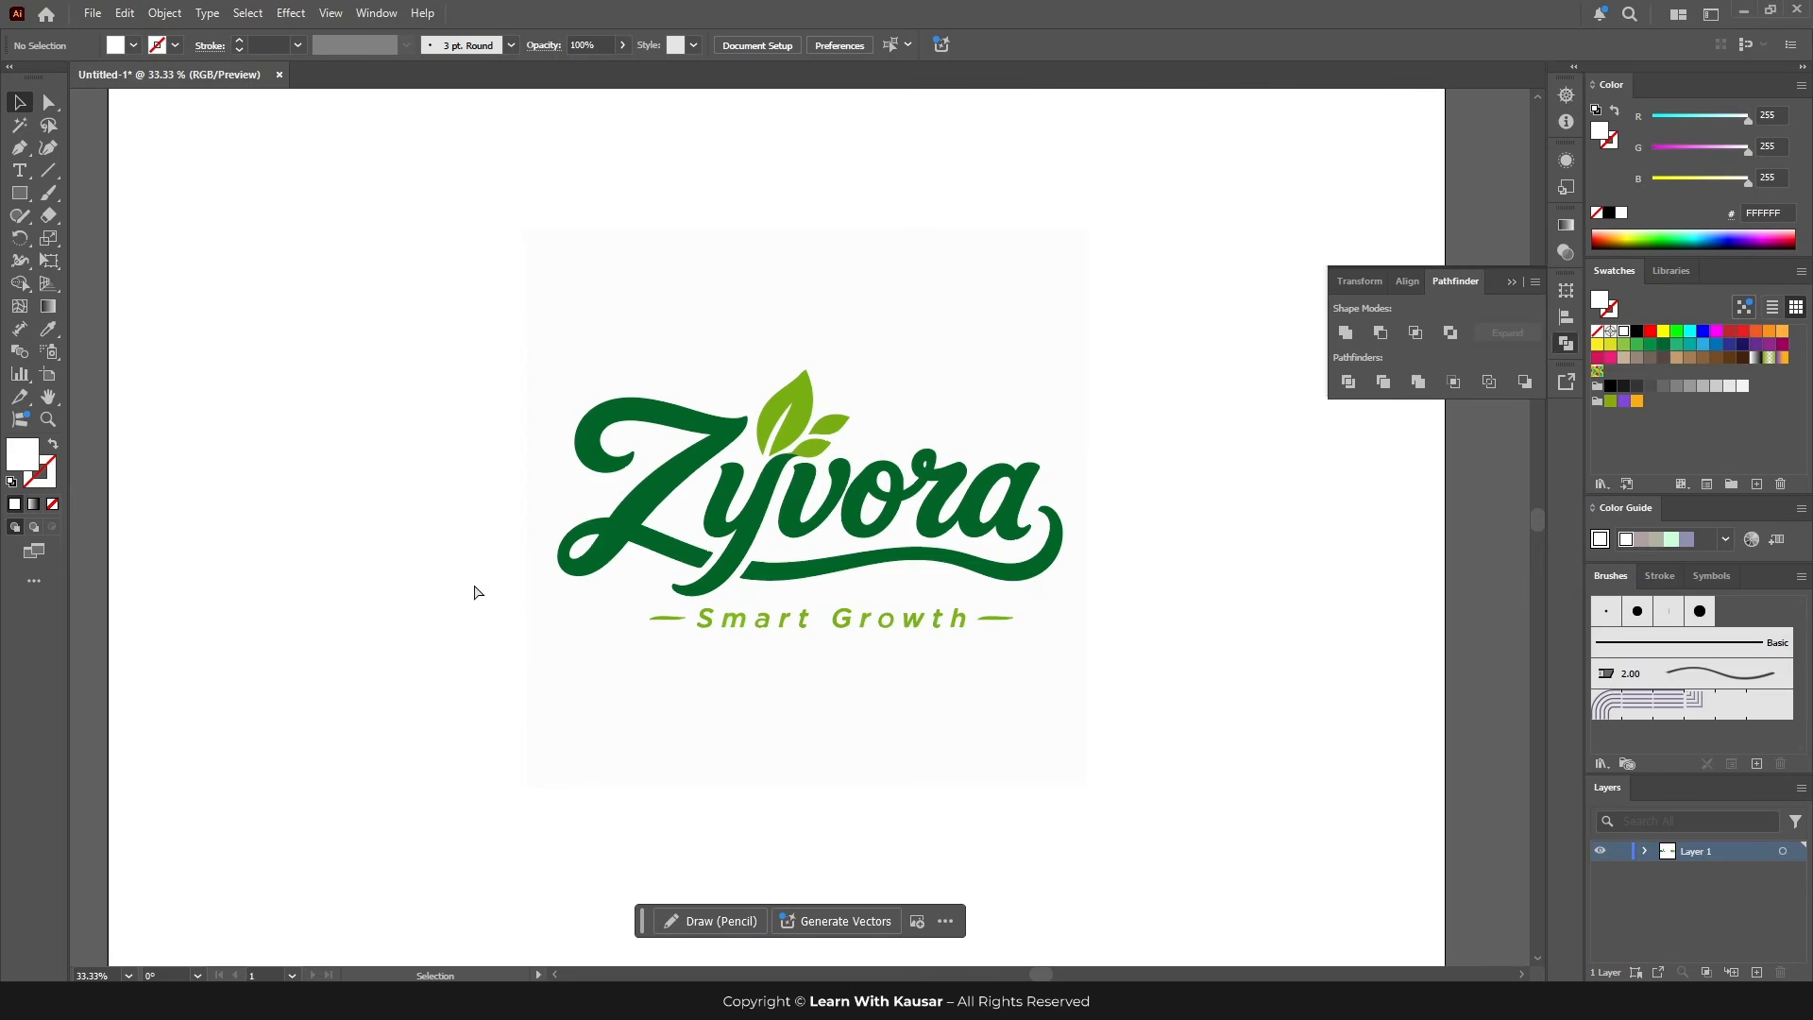
# Step: Paste the Delimace reference image into the Illustrator document and move it to the left of the Zyvora logo, across the artboard edge
pyautogui.hotkey('ctrl', 'v')
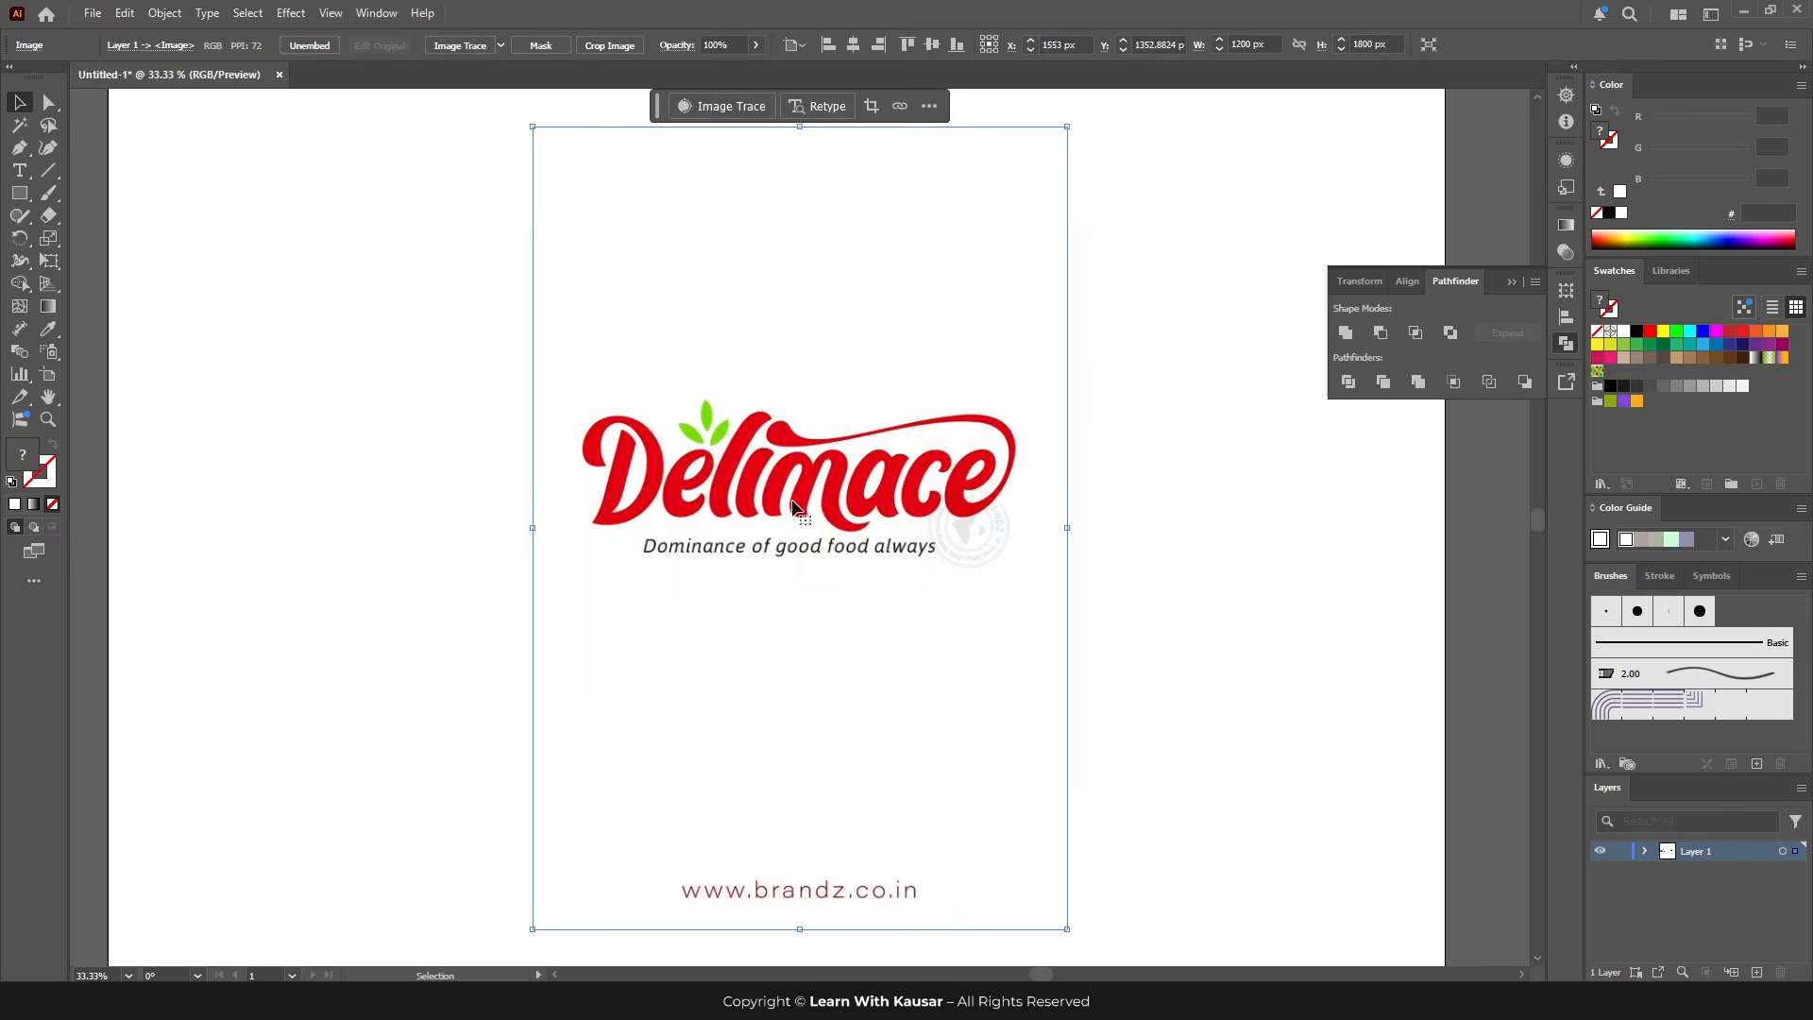
pyautogui.moveTo(802, 512); pyautogui.dragTo(363, 525)
pyautogui.hscroll(-2, 644, 545)
pyautogui.moveTo(627, 564); pyautogui.dragTo(505, 557)
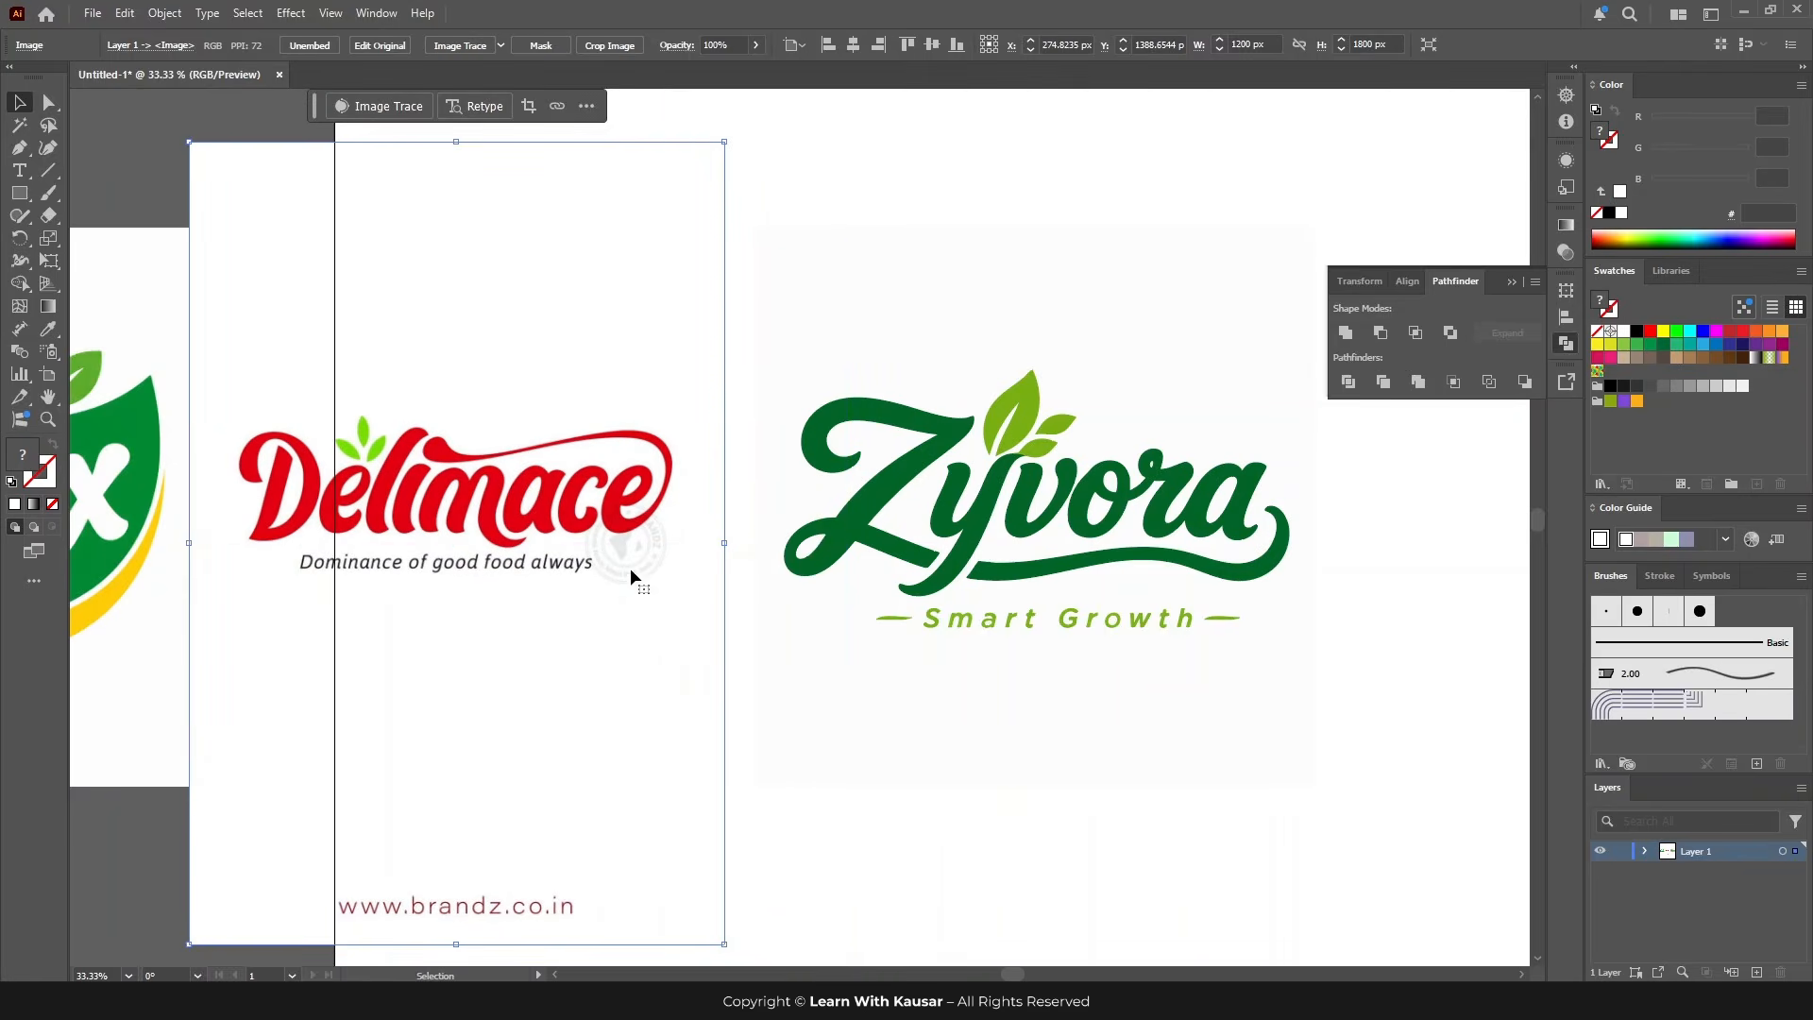
# Step: Move the expanded Zyvora artwork off the artboard onto the empty canvas to its right and deselect it
pyautogui.click(947, 517)
pyautogui.moveTo(1113, 484); pyautogui.dragTo(1181, 486)
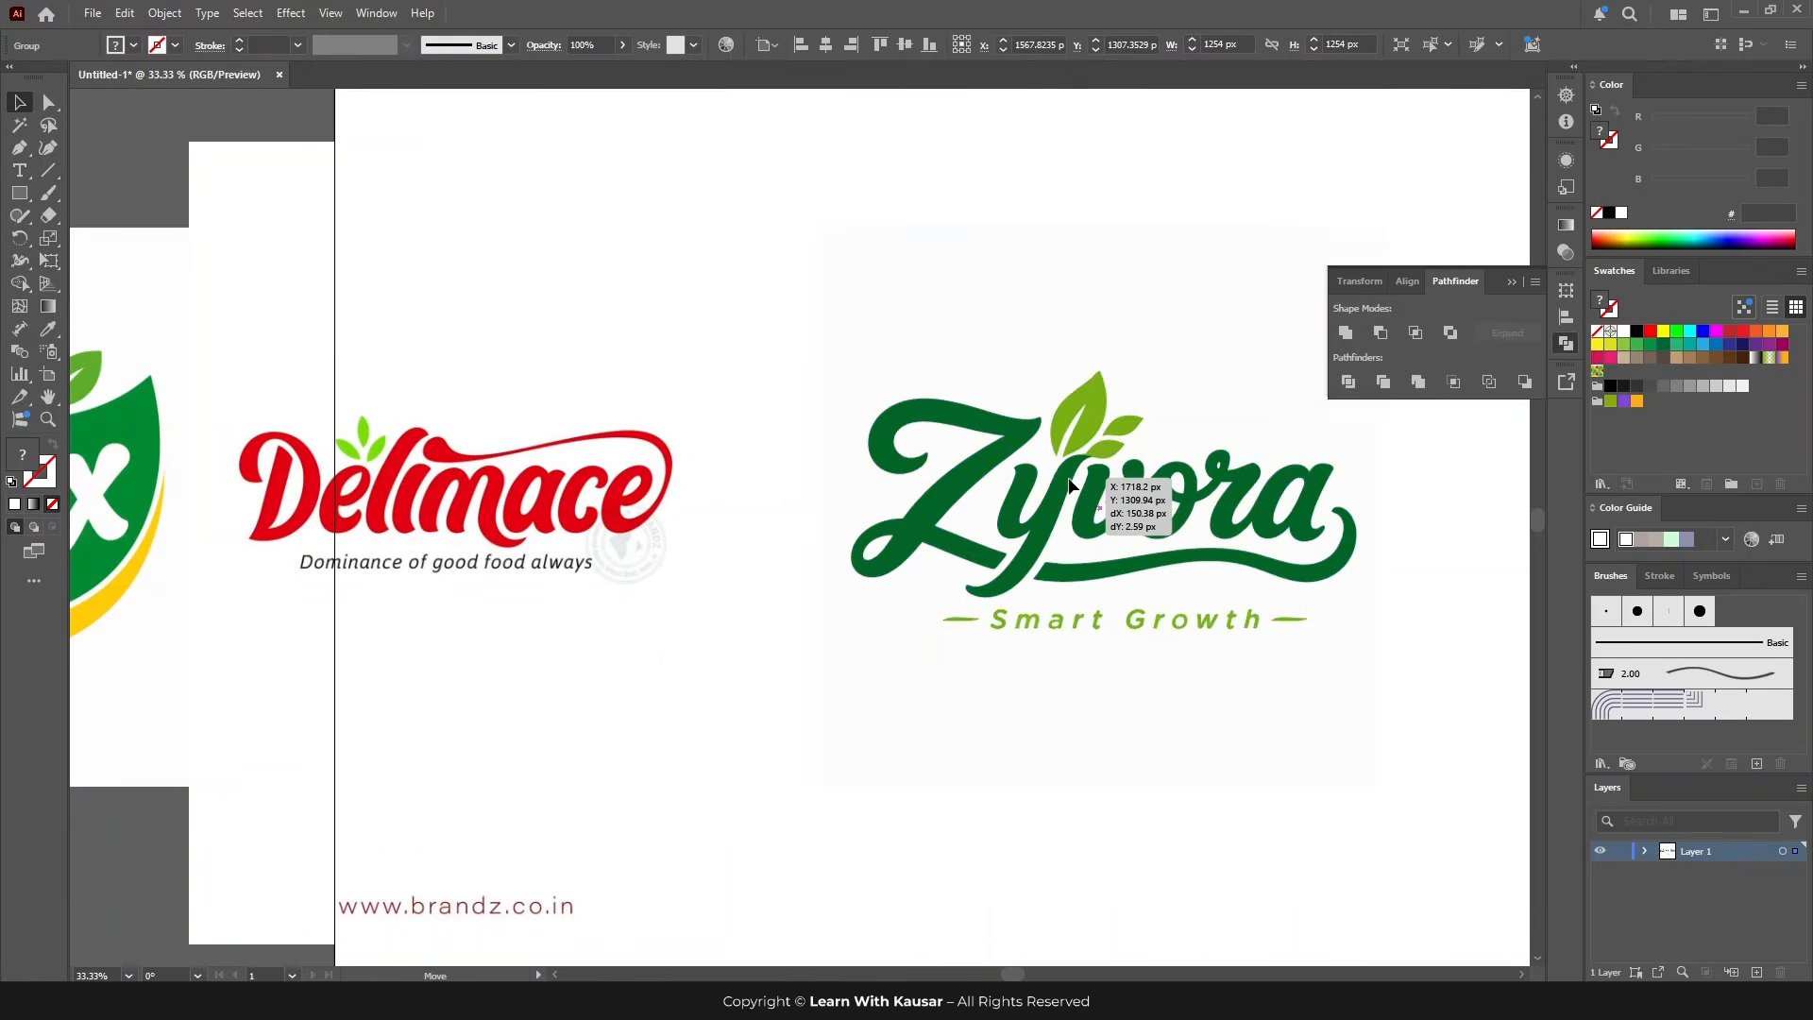
pyautogui.hotkey('ctrl', '-')
pyautogui.hotkey('ctrl', '-')
pyautogui.hotkey('ctrl', '-')
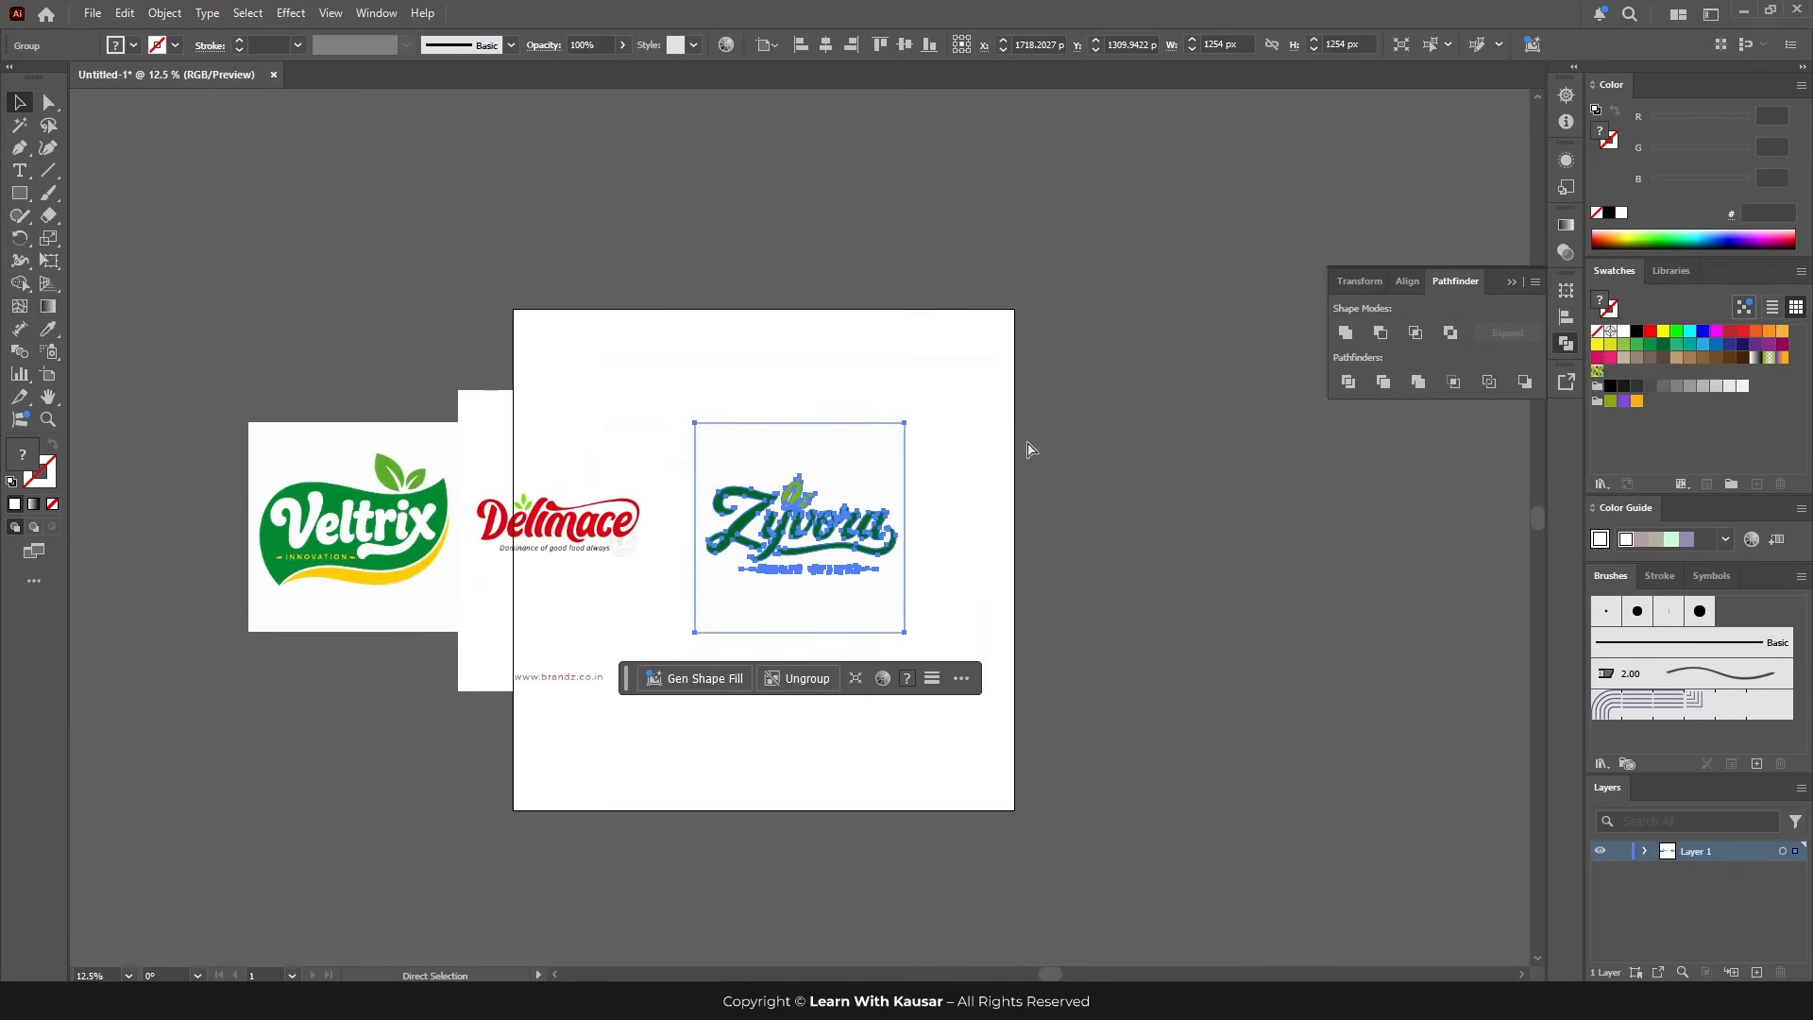
pyautogui.moveTo(799, 481); pyautogui.dragTo(1192, 495)
pyautogui.click(1135, 323)
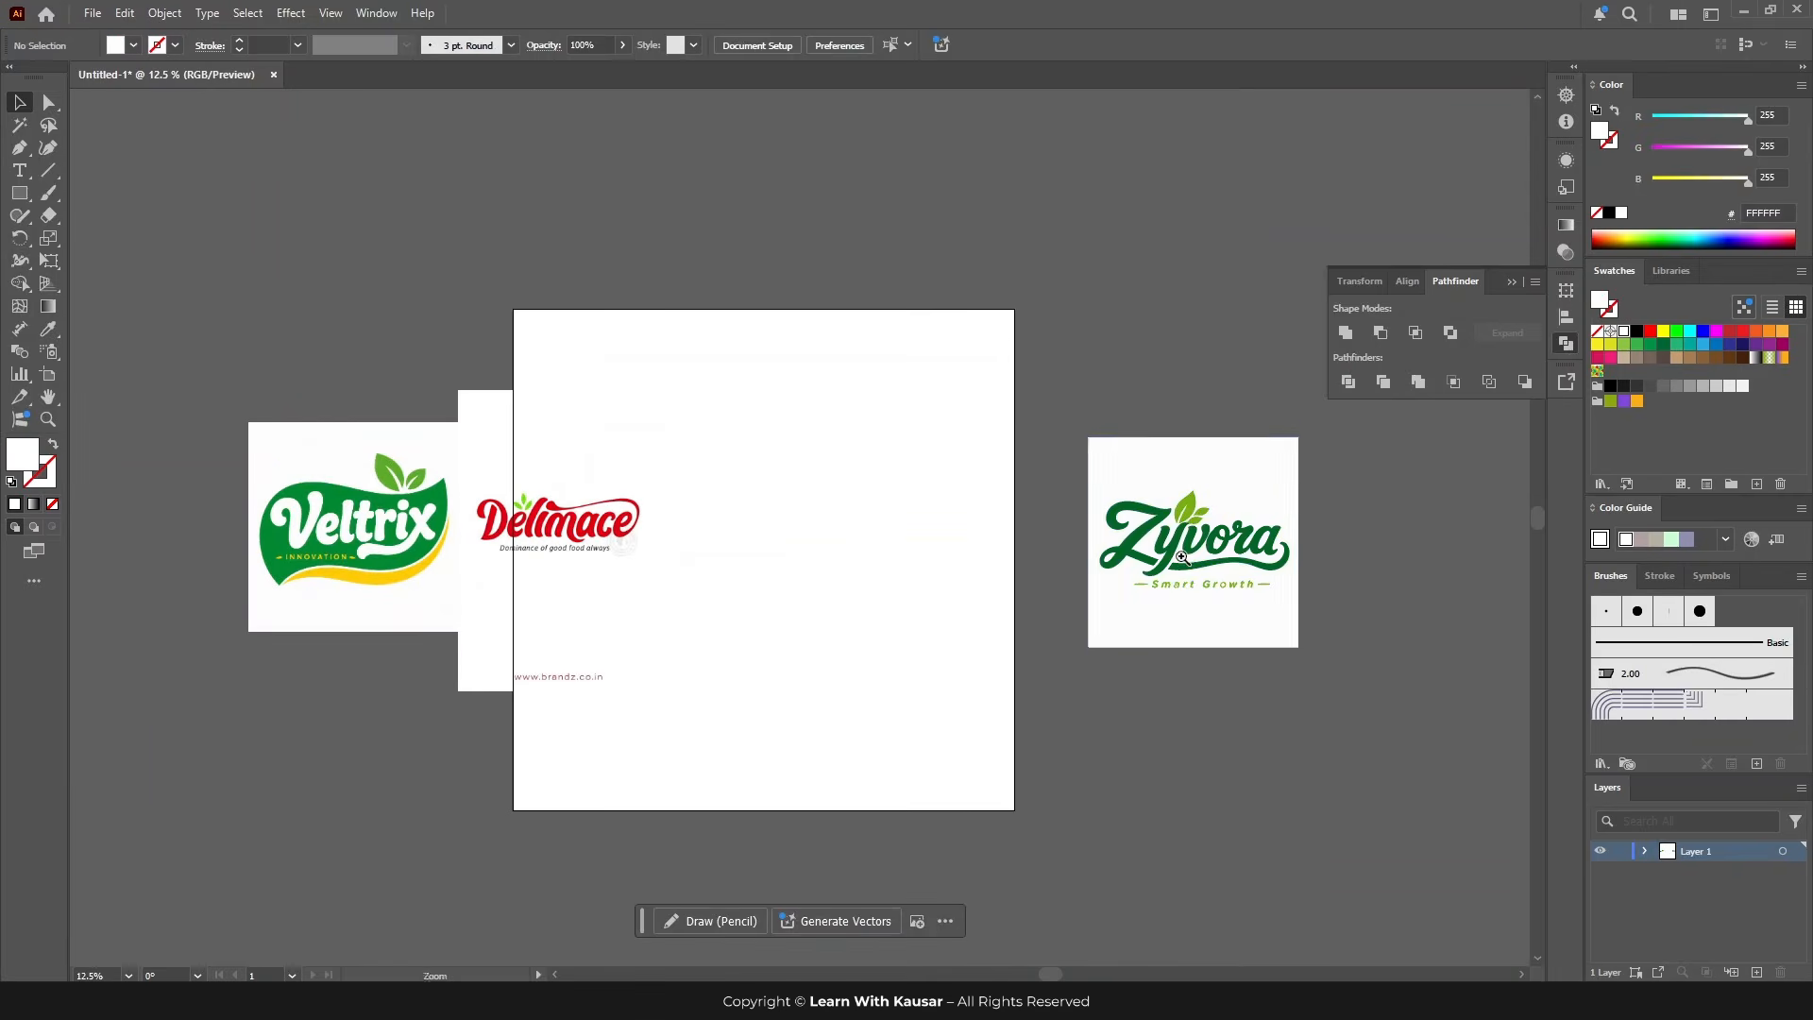
# Step: Select only the near-white background square behind the Zyvora logo with the Direct Selection tool and delete it
pyautogui.scroll(1, 1155, 567)
pyautogui.hscroll(3, 1156, 563)
pyautogui.hscroll(-1, 693, 529)
pyautogui.click(50, 104)
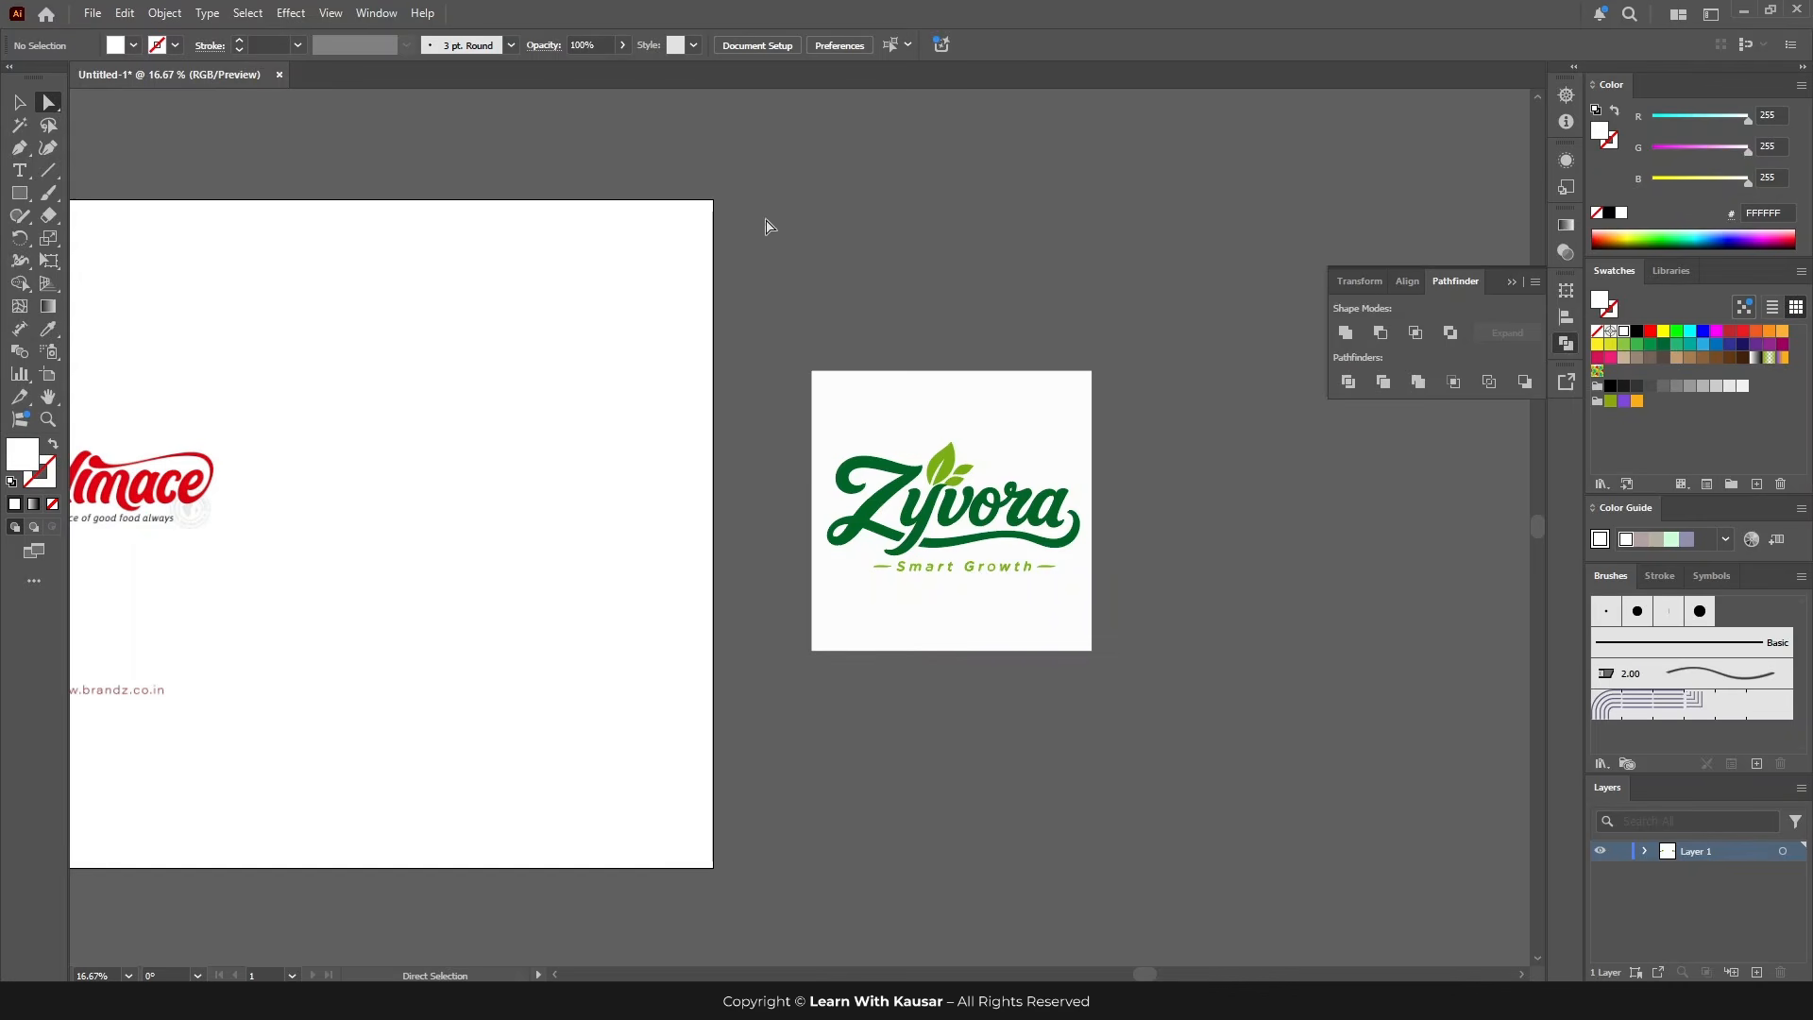
pyautogui.click(878, 413)
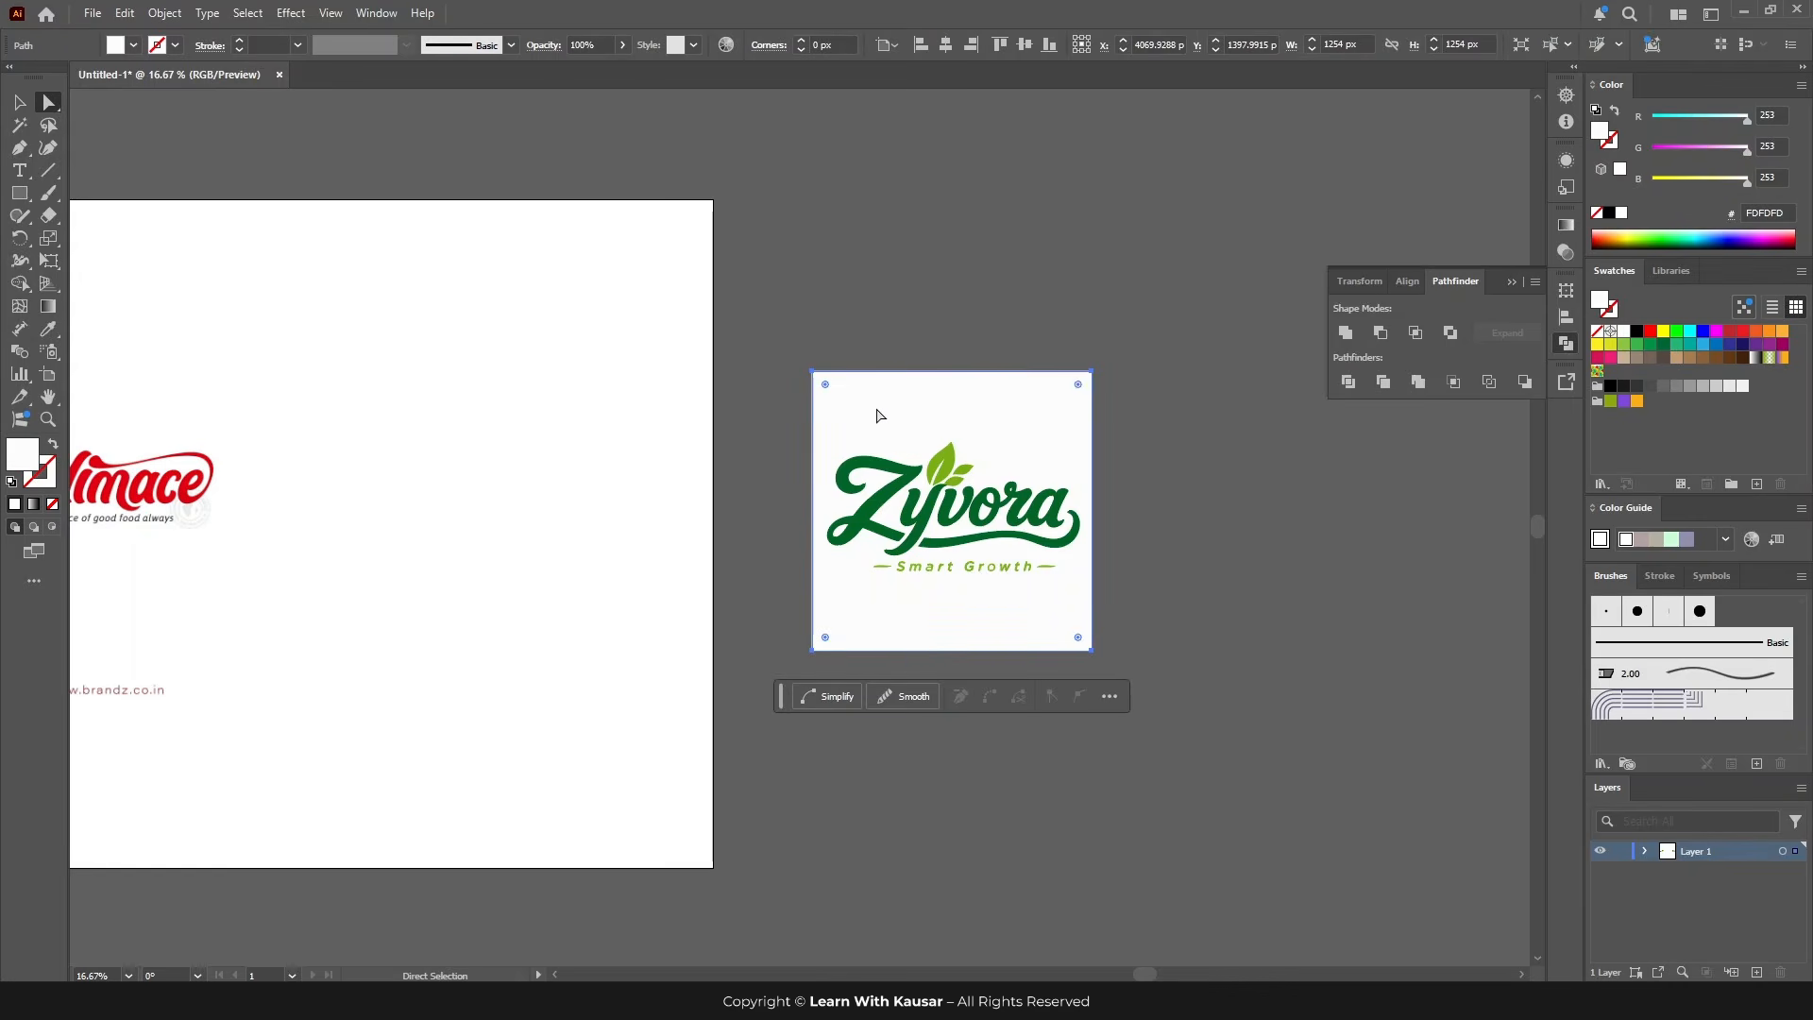
pyautogui.press('Delete')
# Step: Select all leftover near-white shapes inside the Zyvora letters and tagline with the Magic Wand and delete them
pyautogui.keyDown('ctrl'); pyautogui.click(897, 530); pyautogui.keyUp('ctrl')
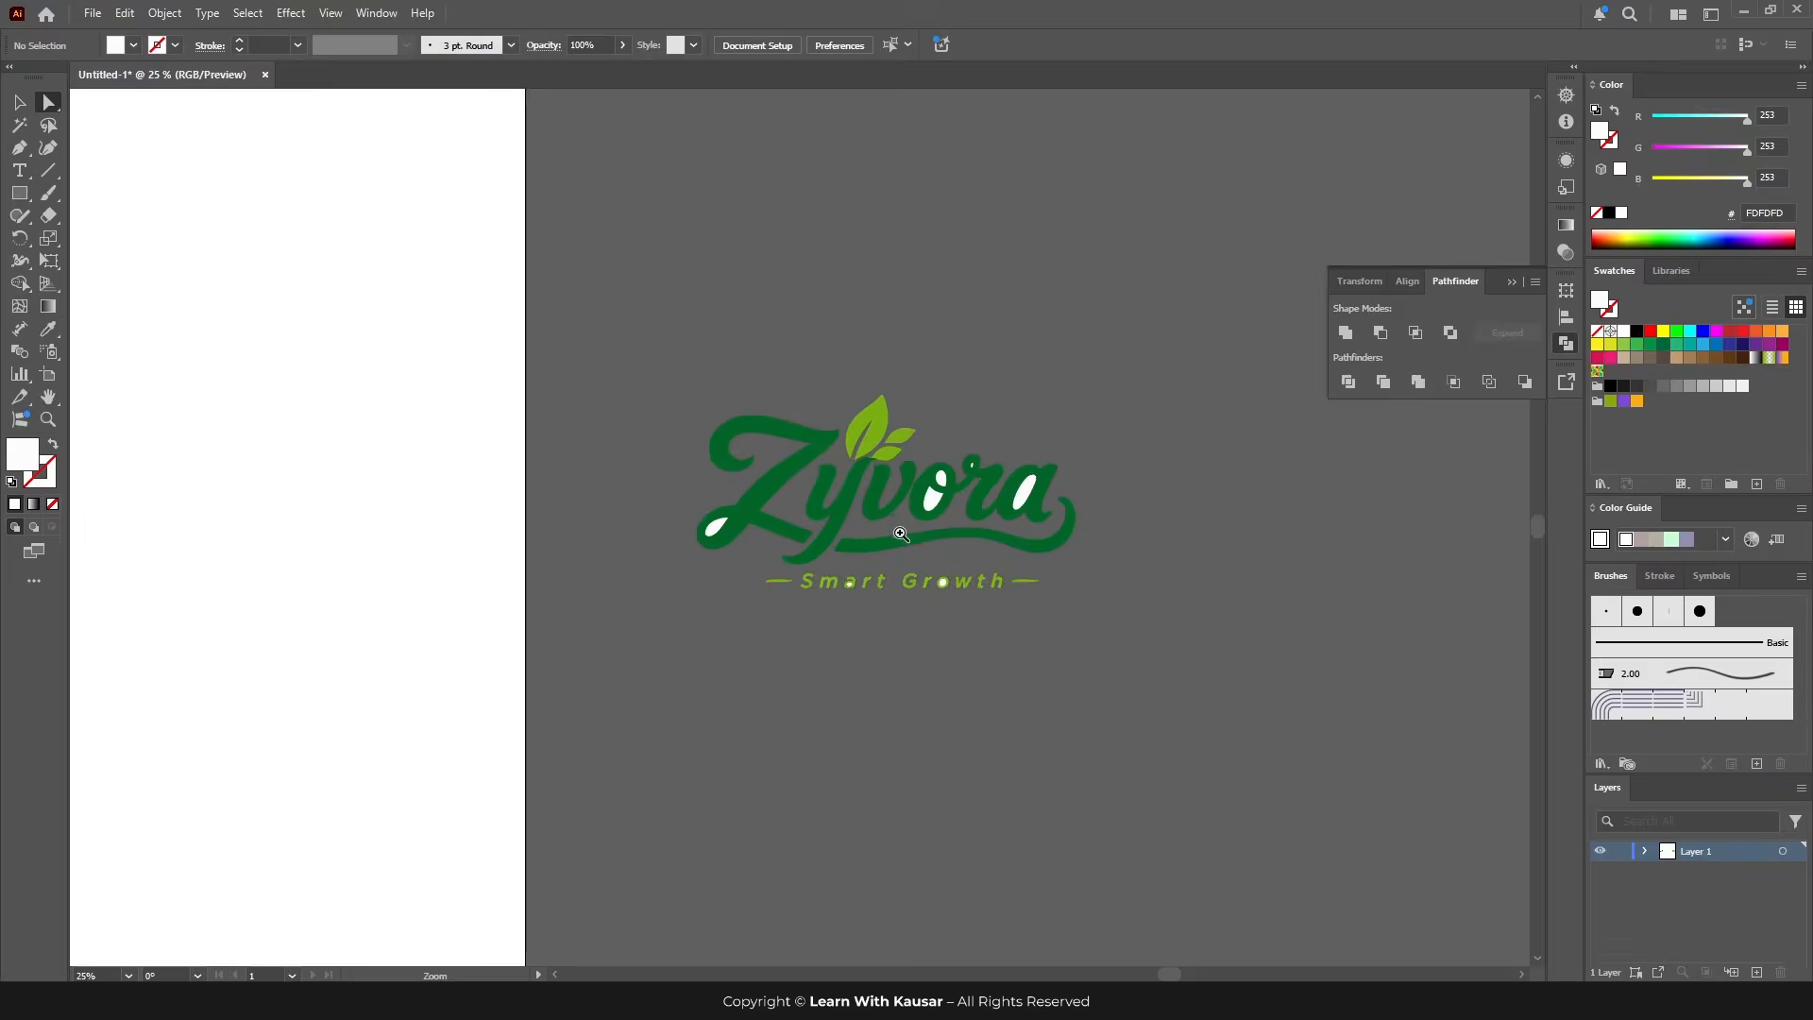
pyautogui.keyDown('ctrl'); pyautogui.click(905, 539); pyautogui.keyUp('ctrl')
pyautogui.click(21, 103)
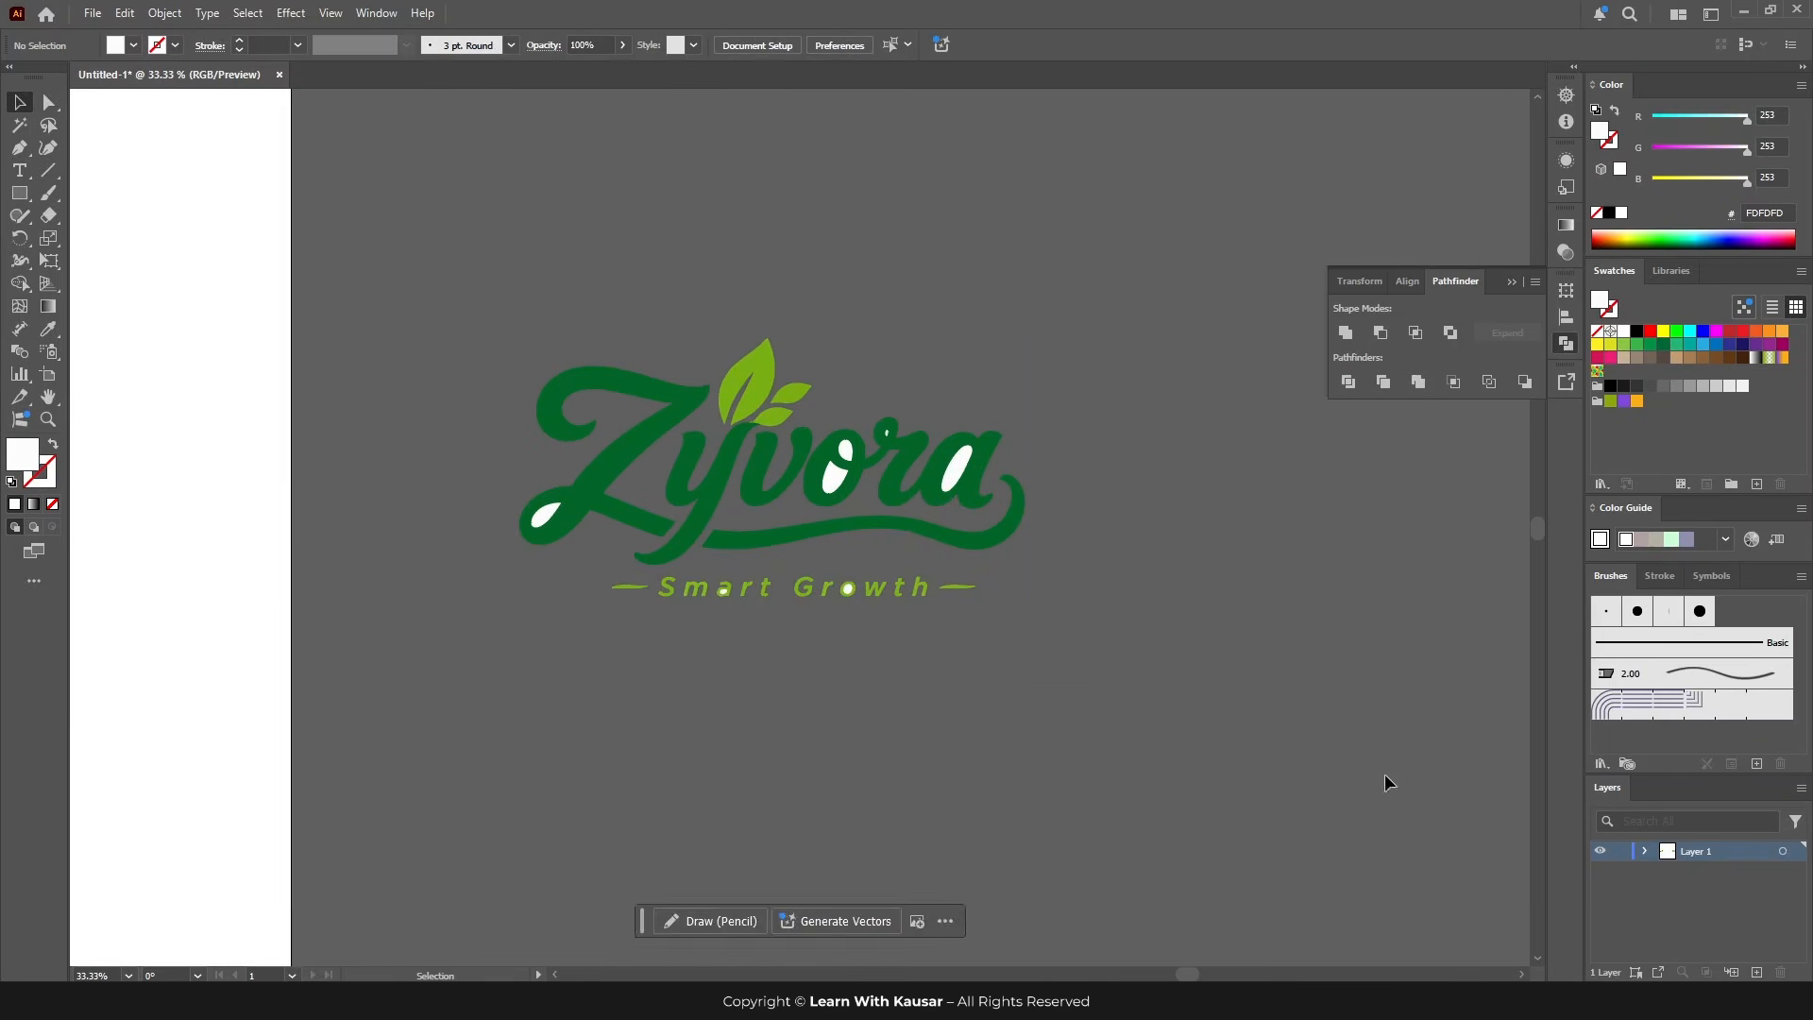
pyautogui.click(875, 556)
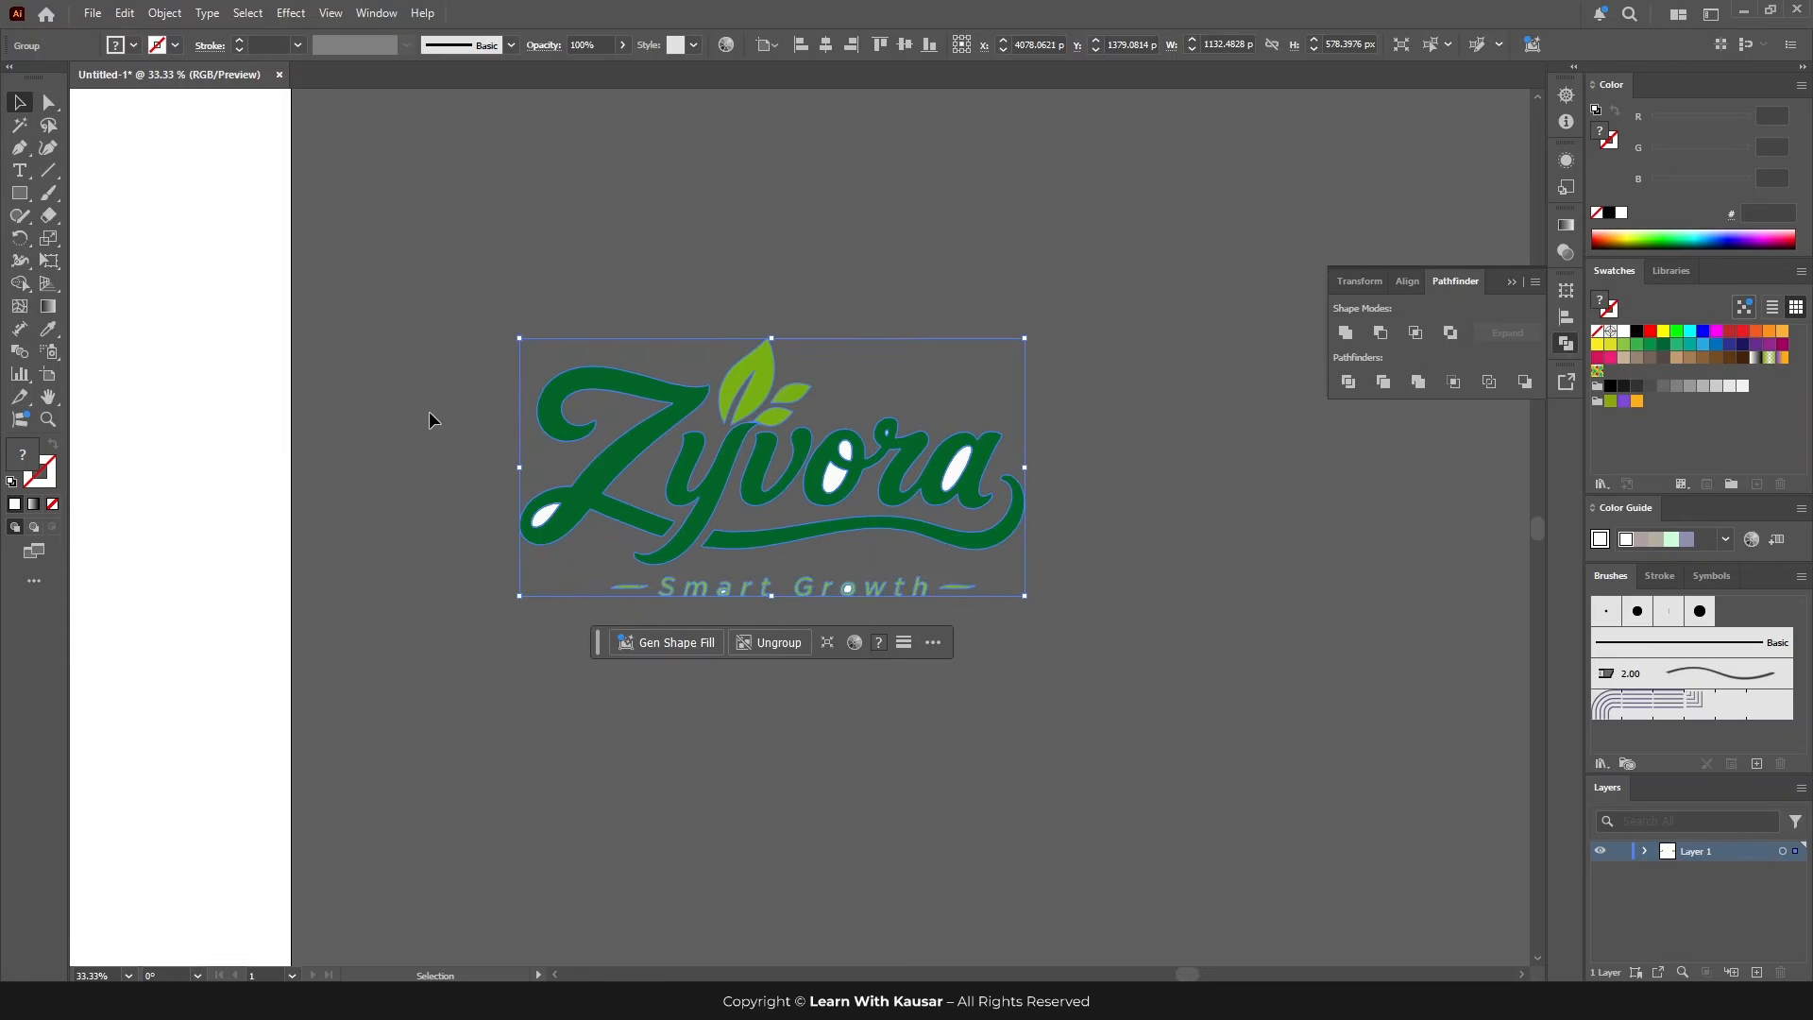
pyautogui.click(105, 129)
pyautogui.click(20, 126)
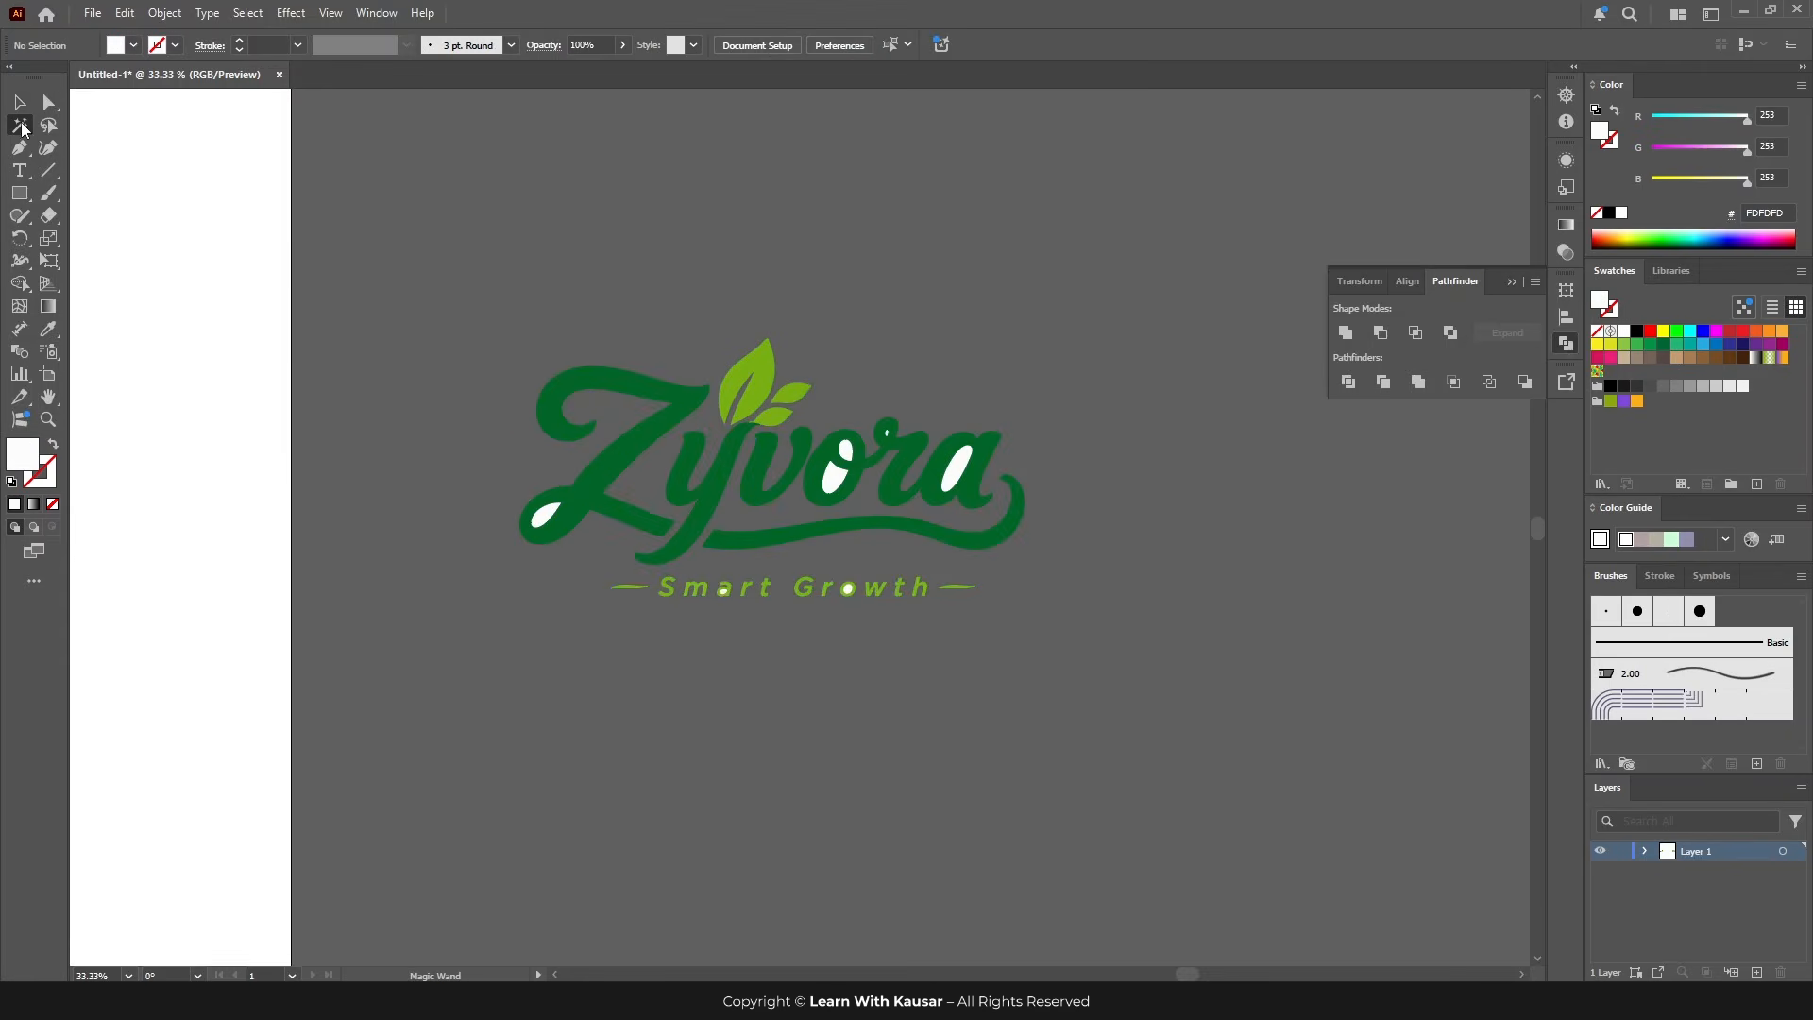
pyautogui.click(545, 516)
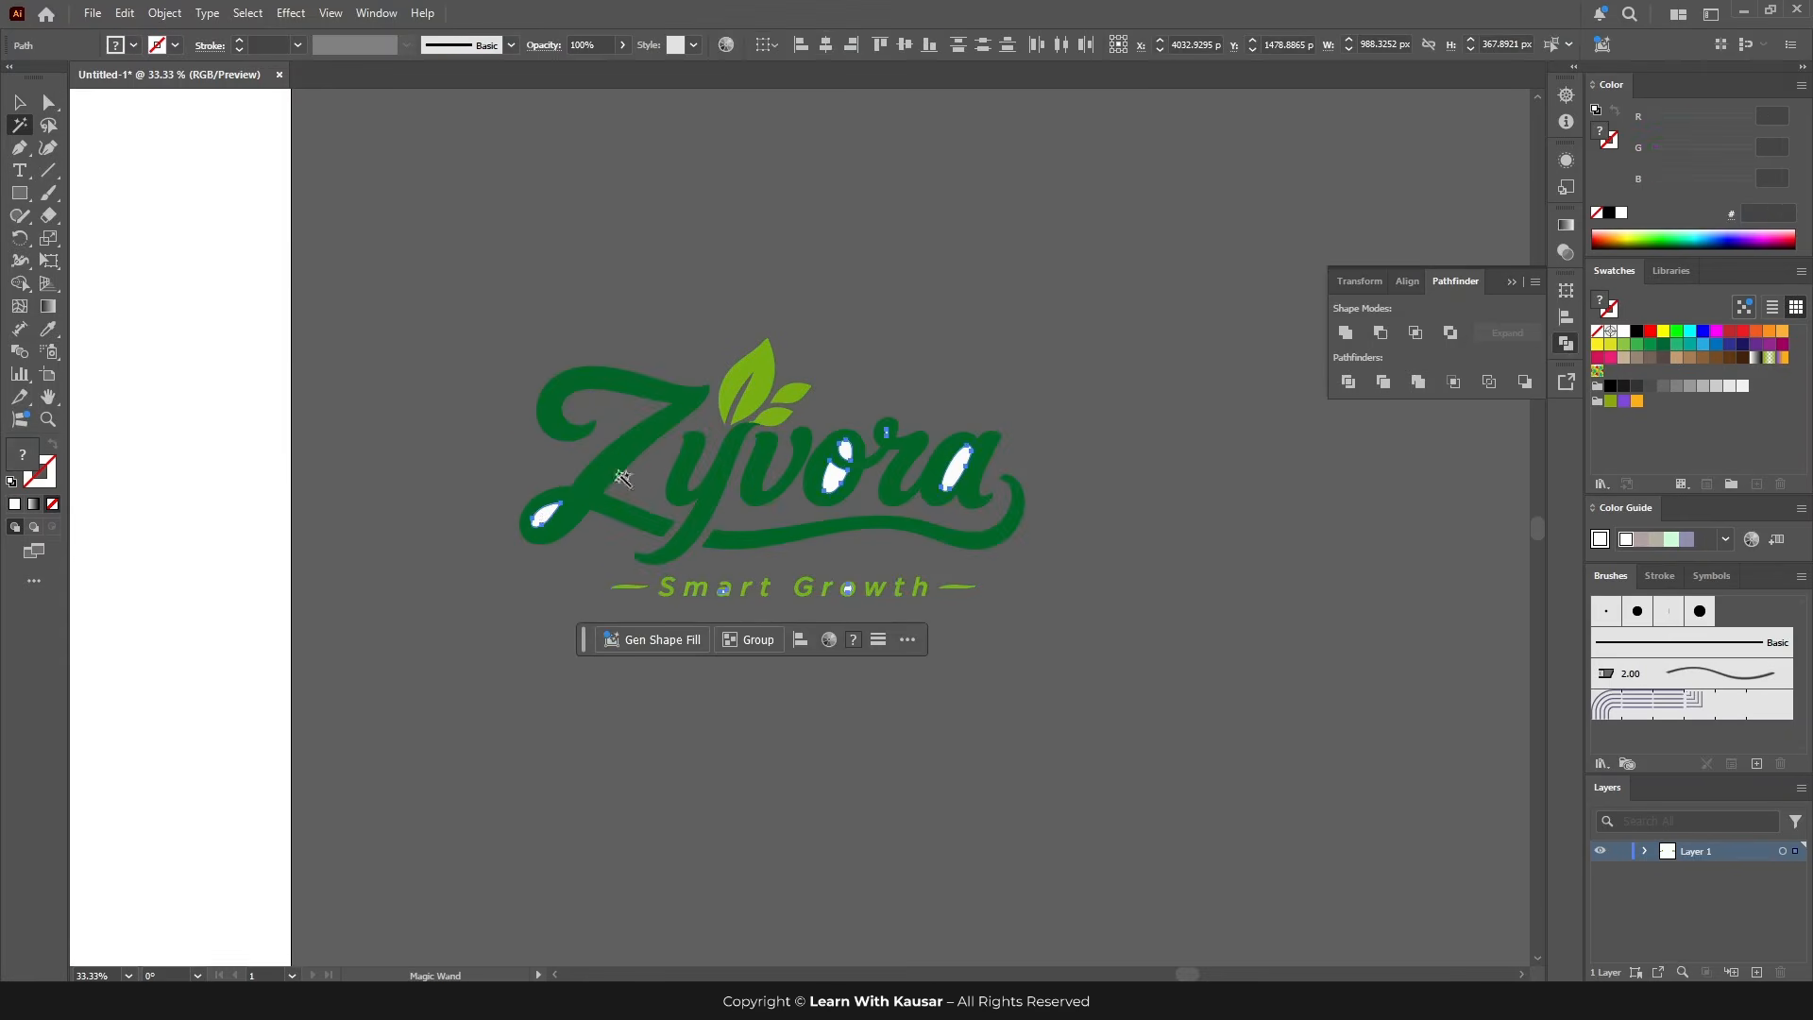
pyautogui.press('Delete')
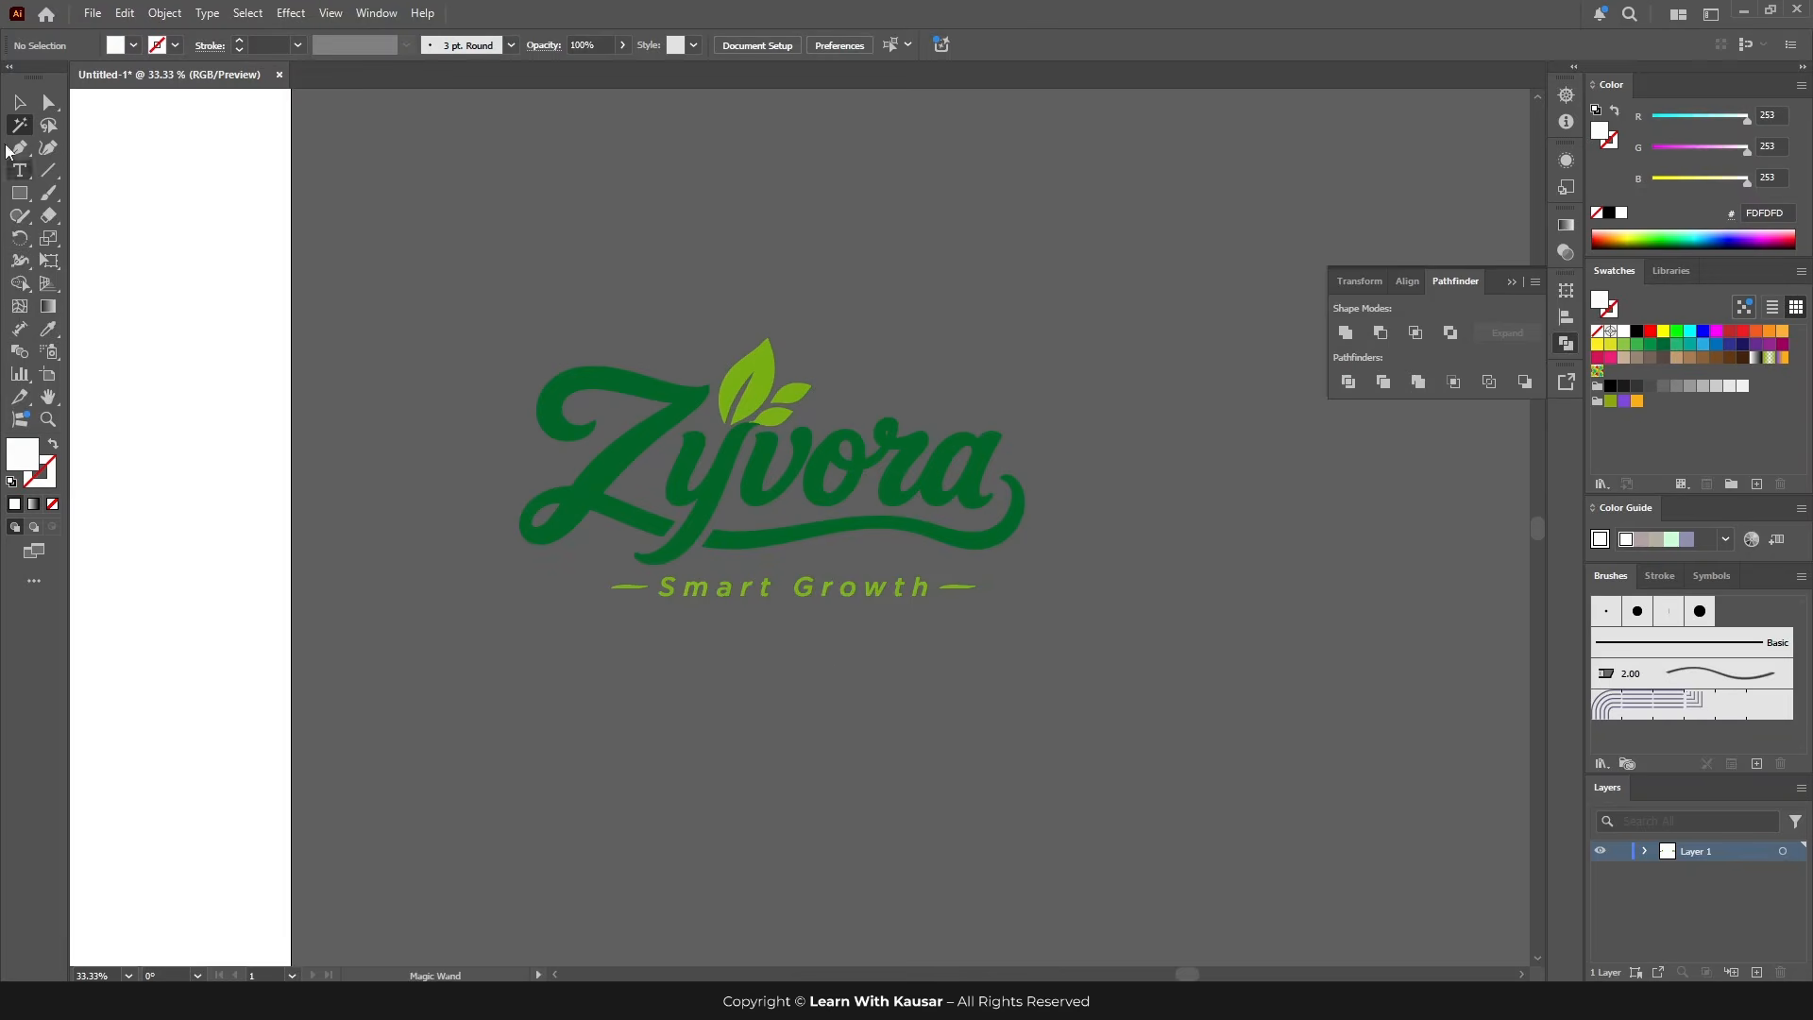
# Step: Check the cleaned Zyvora logo, move it back onto the artboard beside the Delimace reference, and deselect it
pyautogui.click(19, 106)
pyautogui.hscroll(-5, 854, 526)
pyautogui.scroll(1, 869, 503)
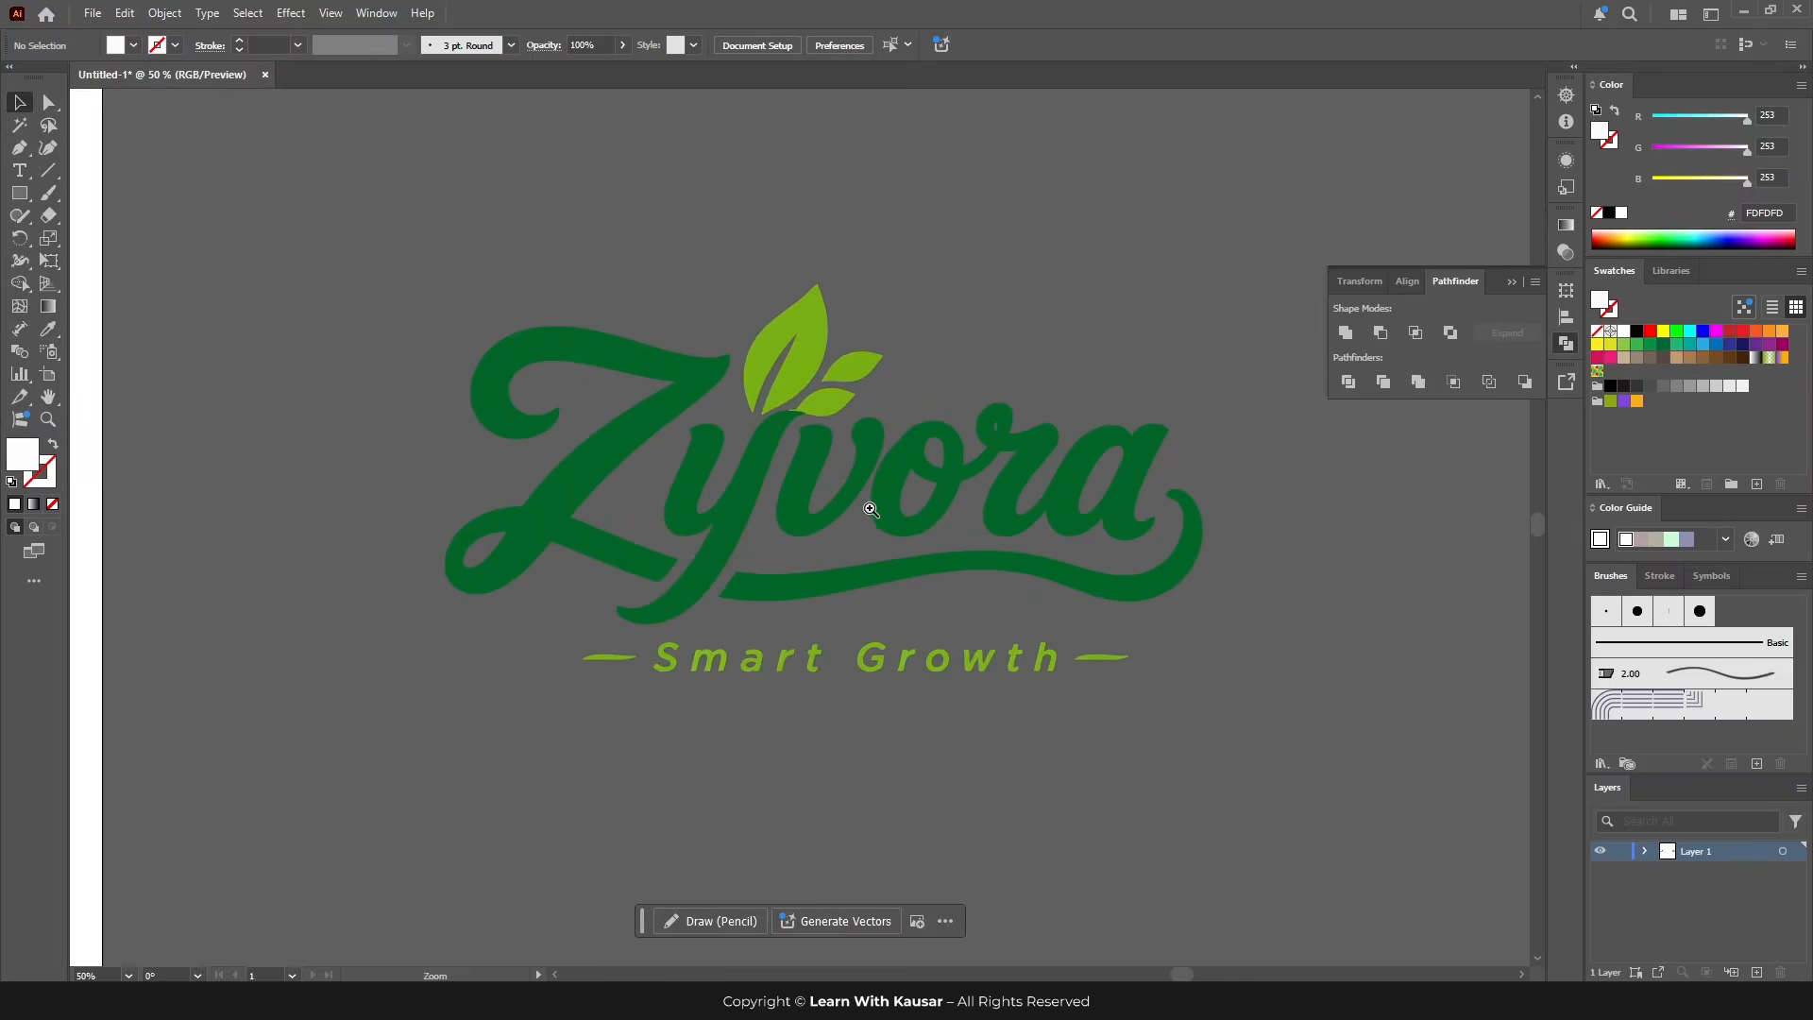
pyautogui.hscroll(-5, 488, 521)
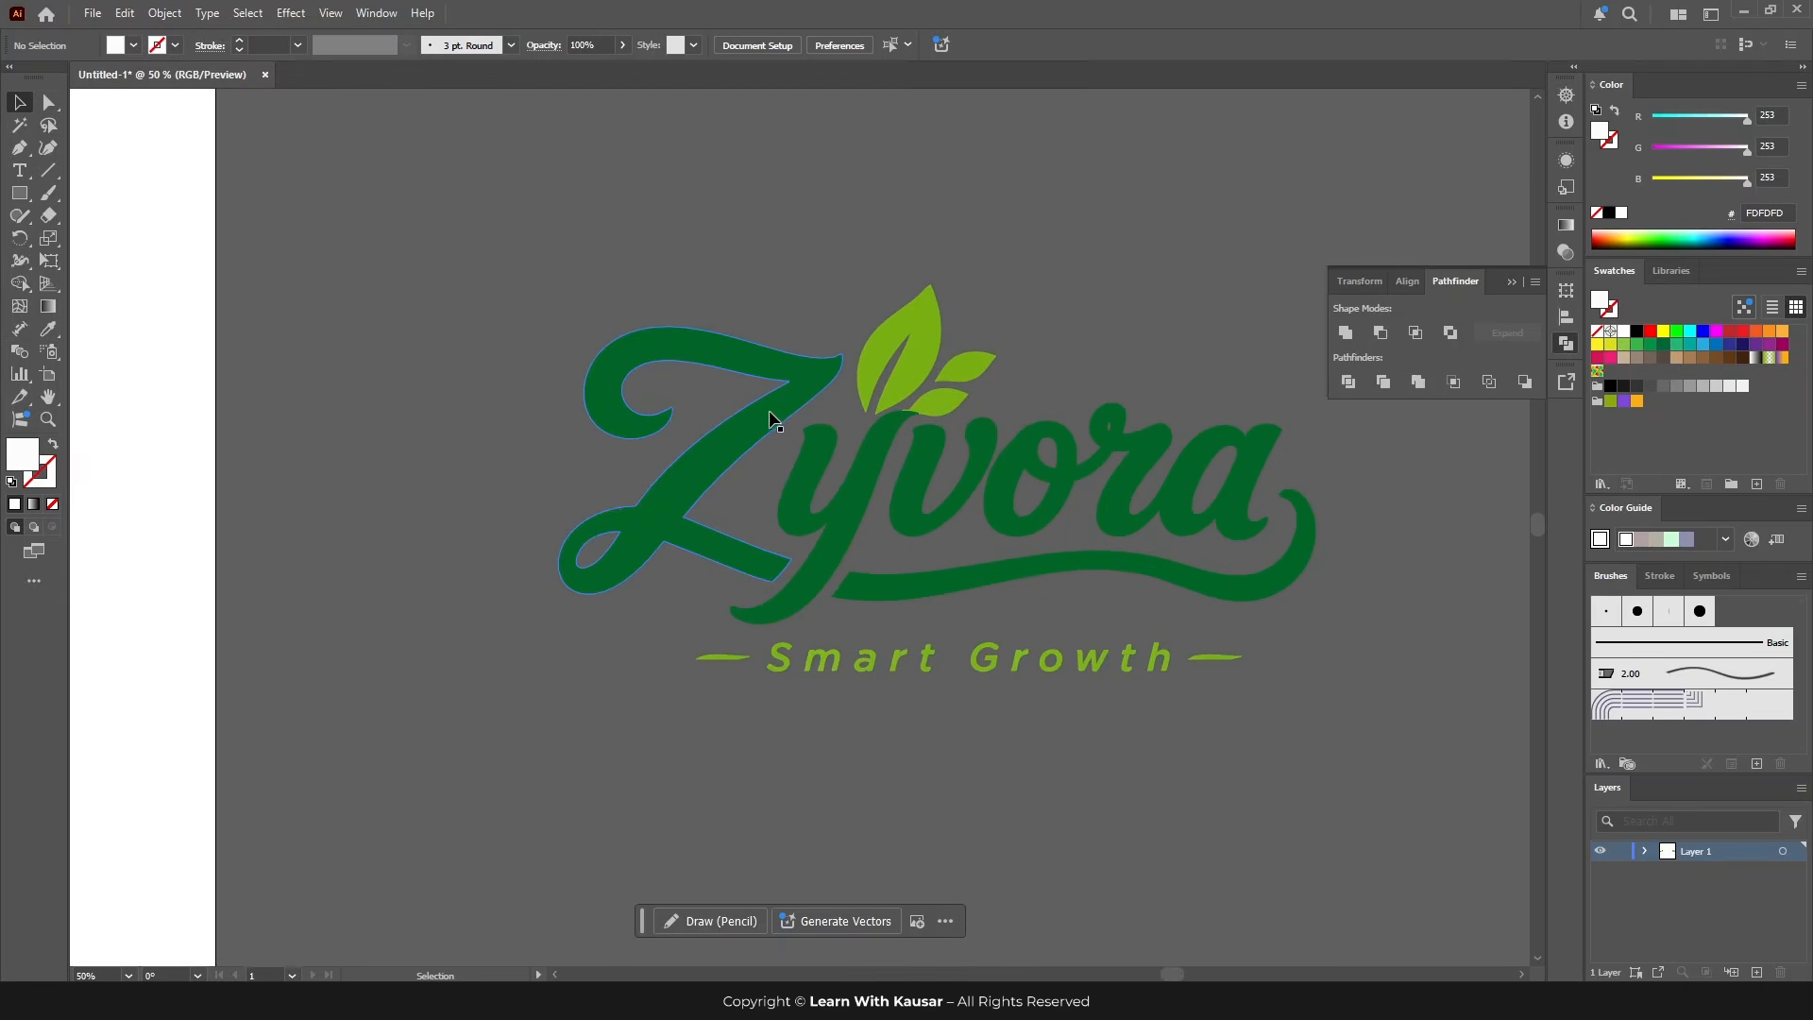
pyautogui.scroll(-2, 802, 552)
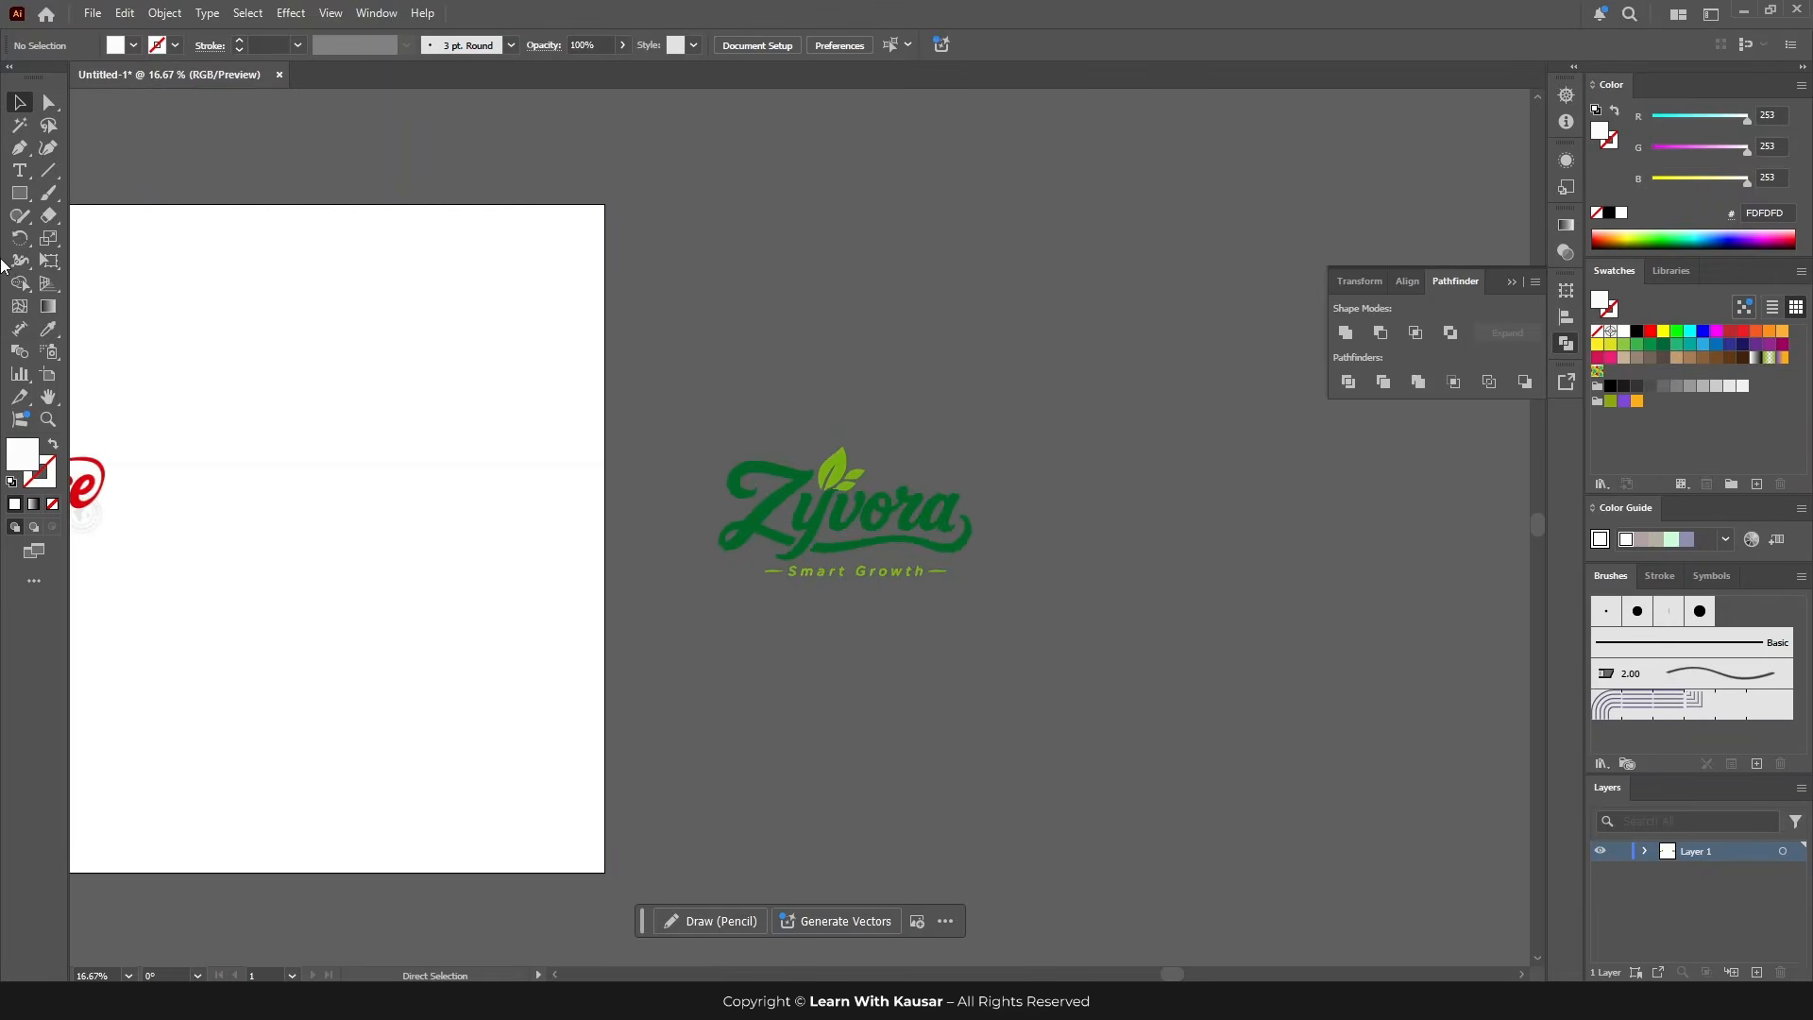
pyautogui.click(898, 526)
pyautogui.moveTo(898, 526); pyautogui.dragTo(388, 476)
pyautogui.hscroll(-6, 342, 581)
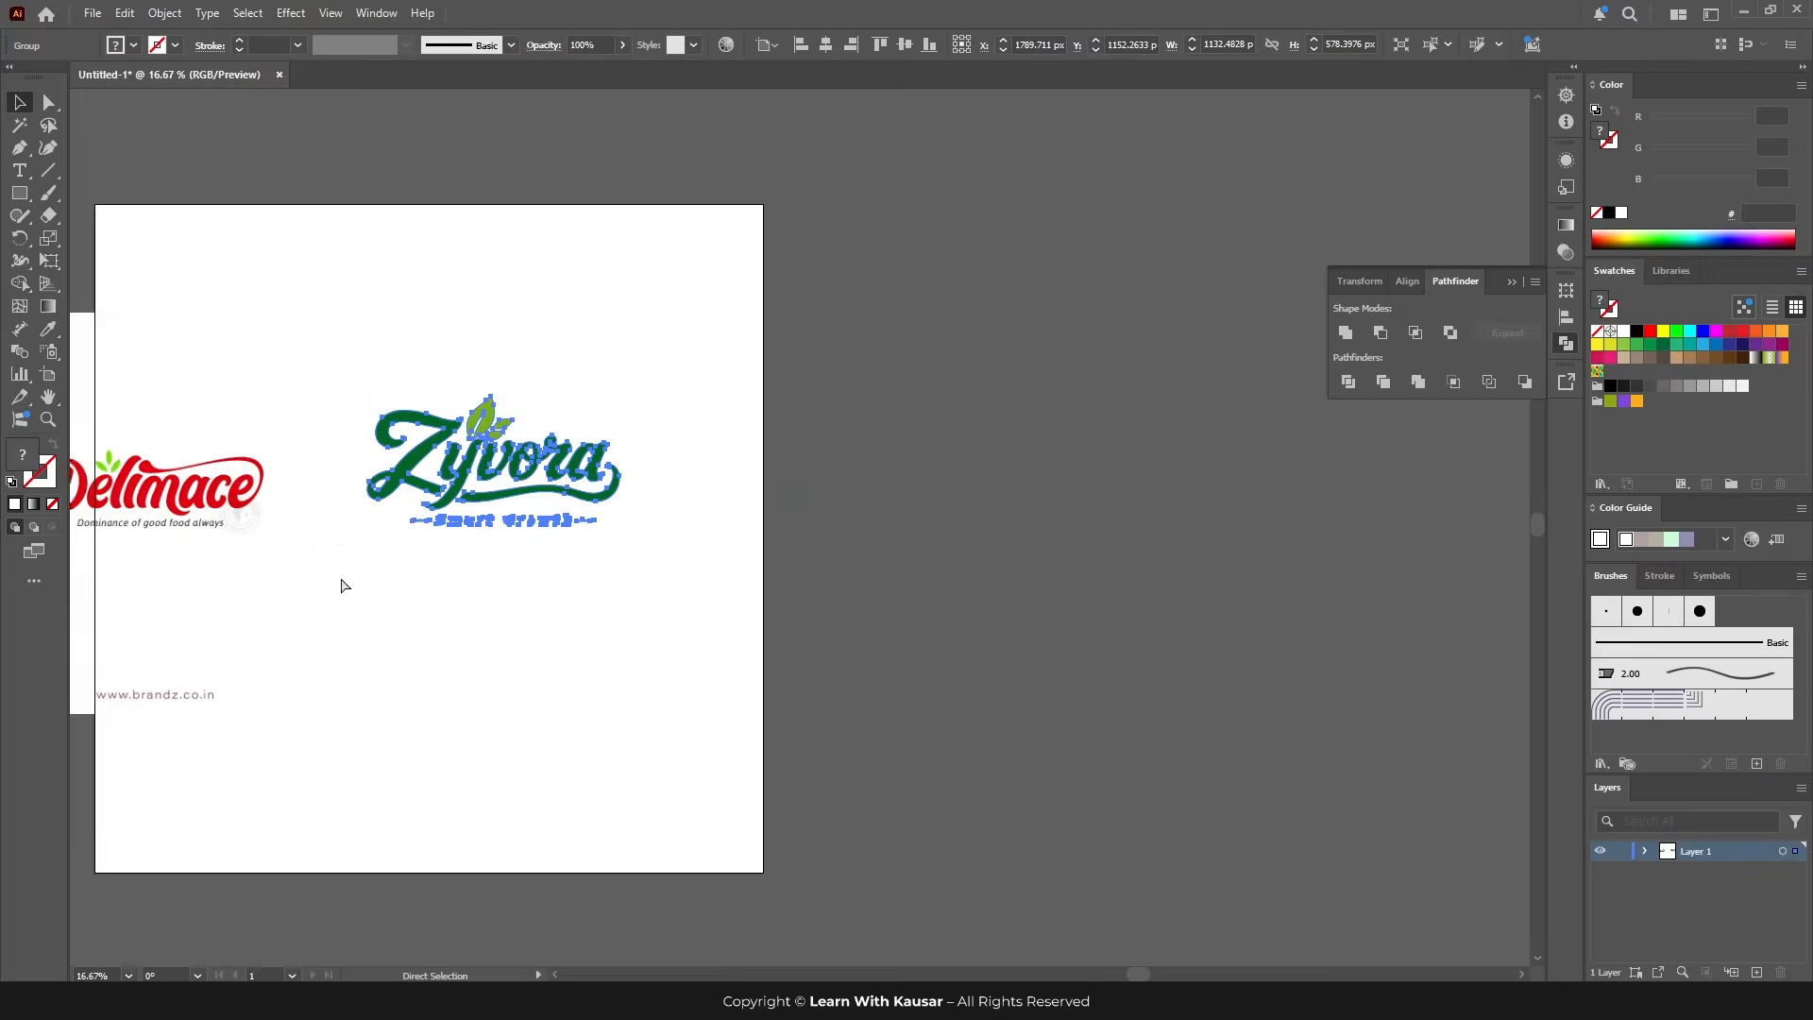
pyautogui.scroll(1, 517, 544)
pyautogui.hscroll(-6, 516, 544)
pyautogui.click(882, 628)
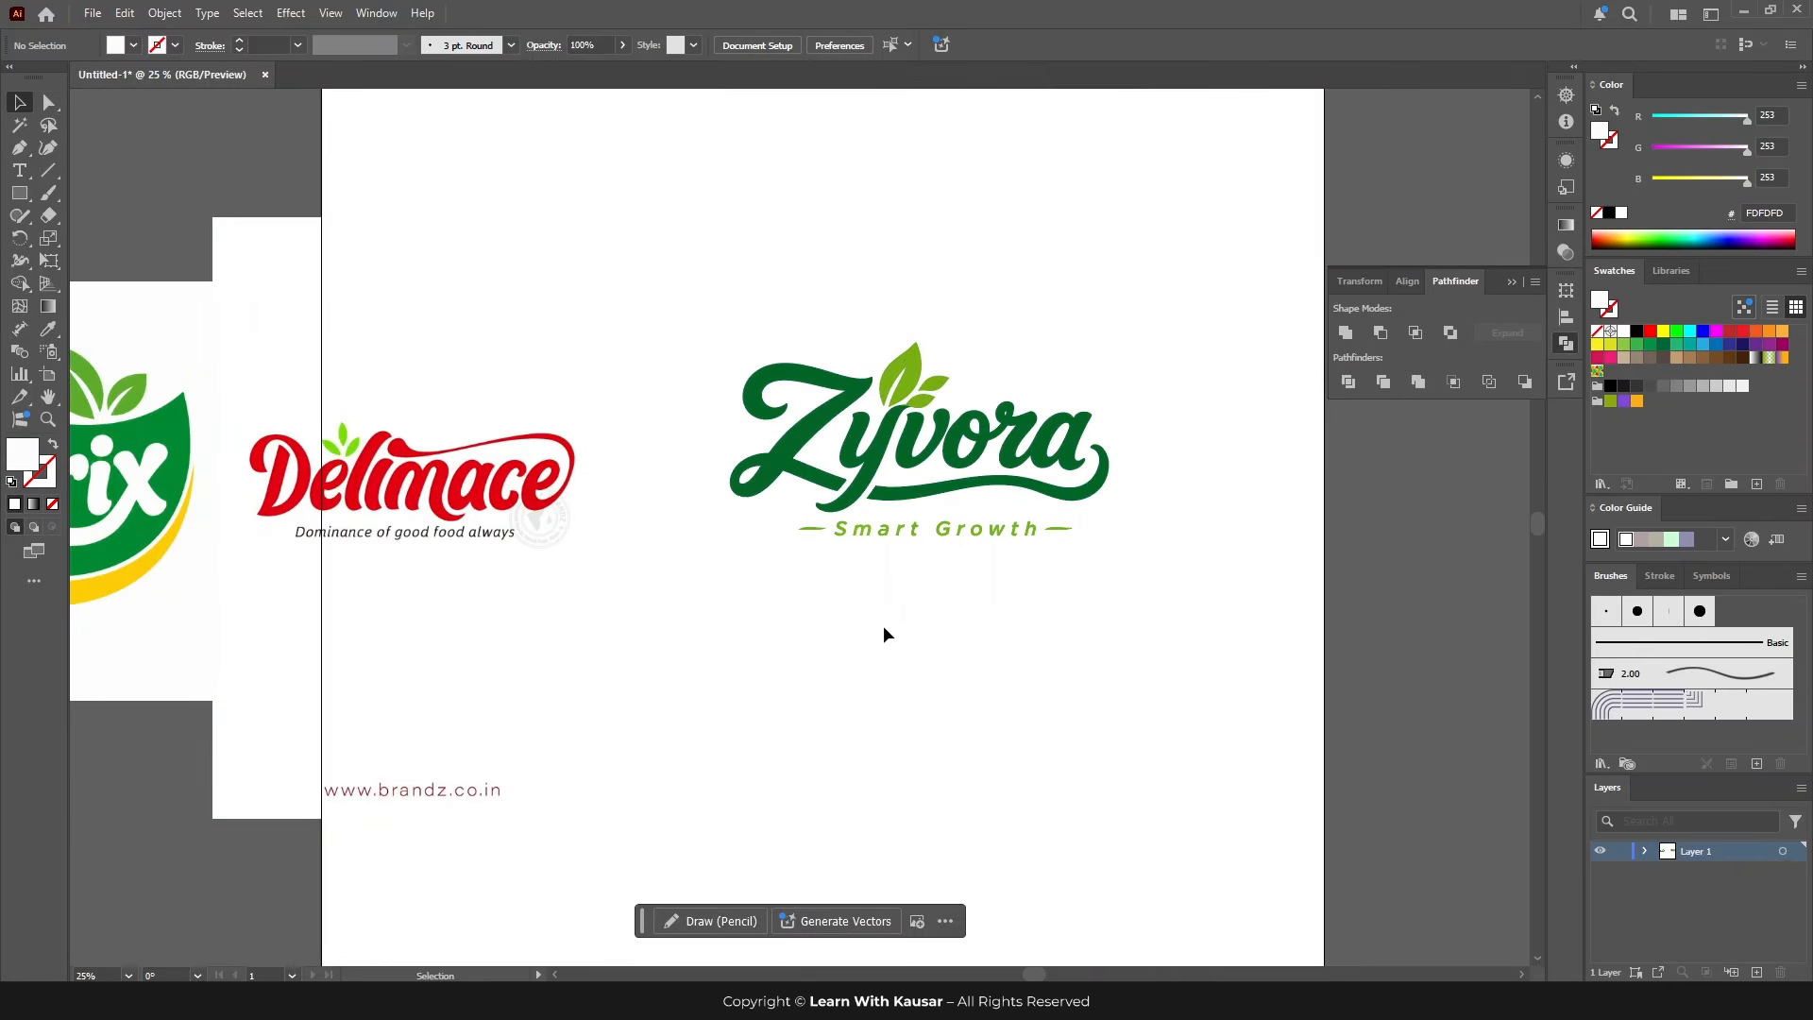
# Step: Select the dark green Zyvora lettering with the Magic Wand and recolour it with the red sampled from the Delimace logo
pyautogui.click(19, 127)
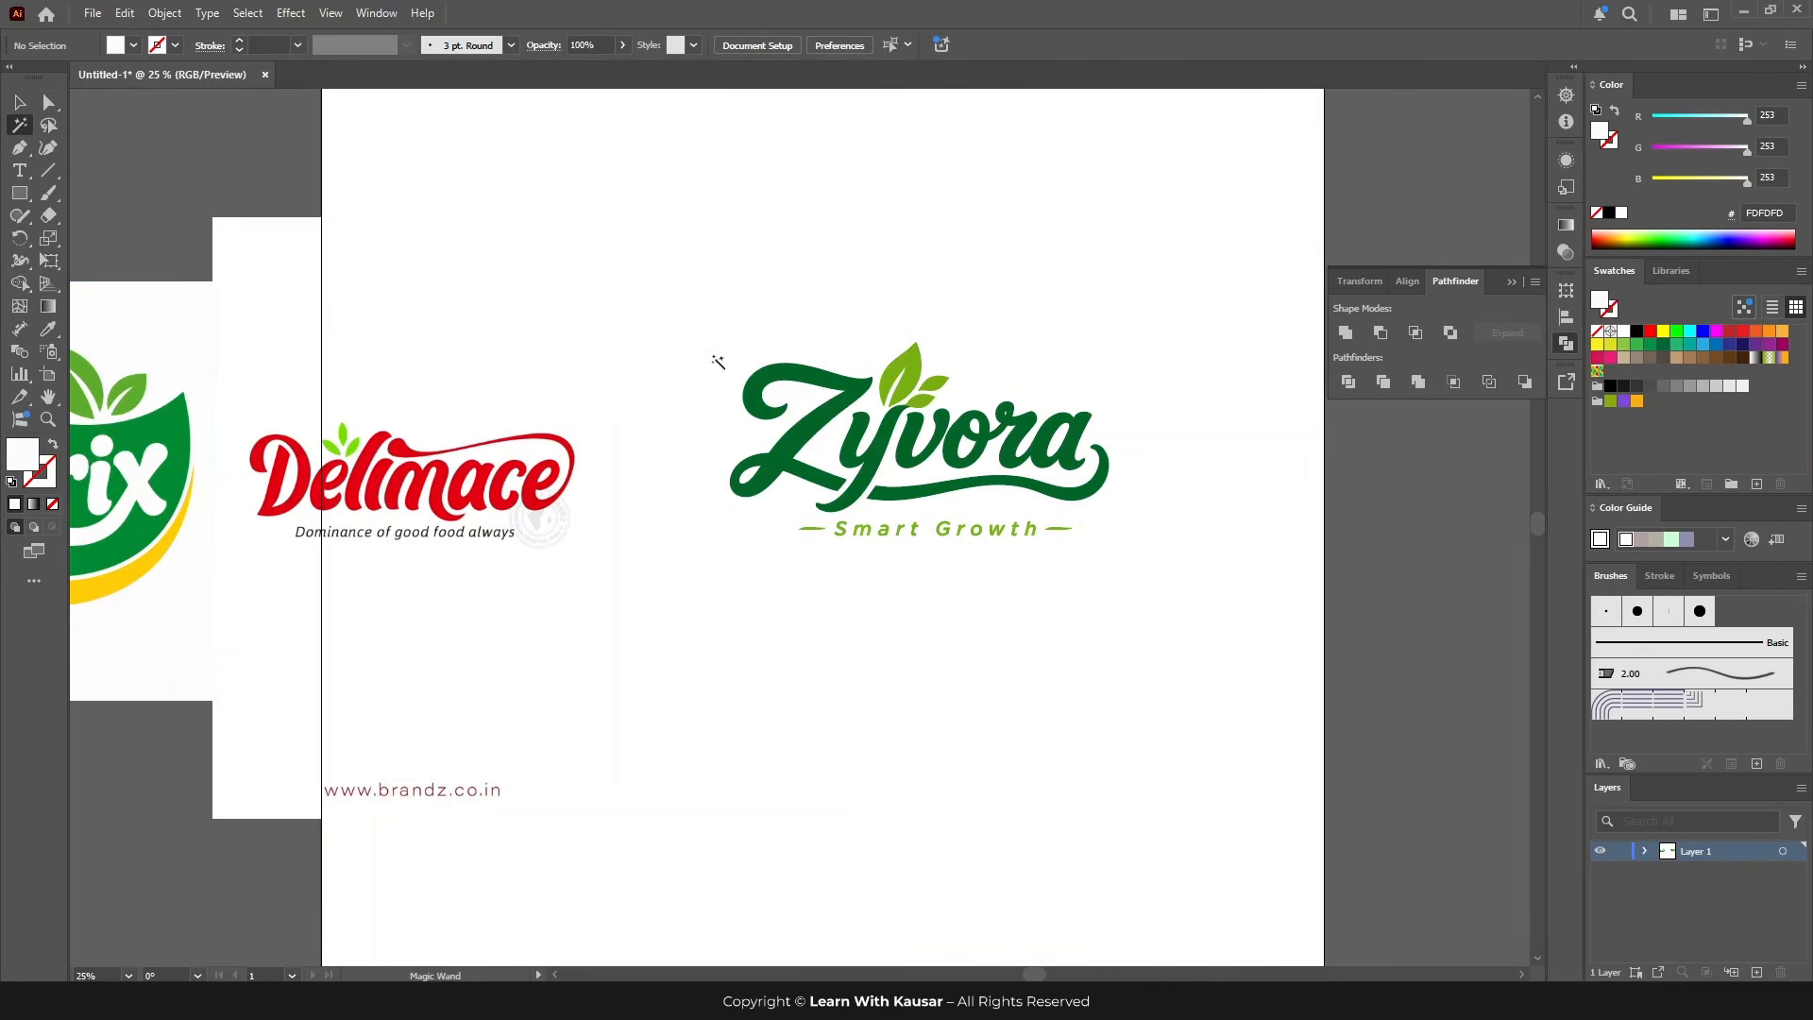
pyautogui.click(798, 376)
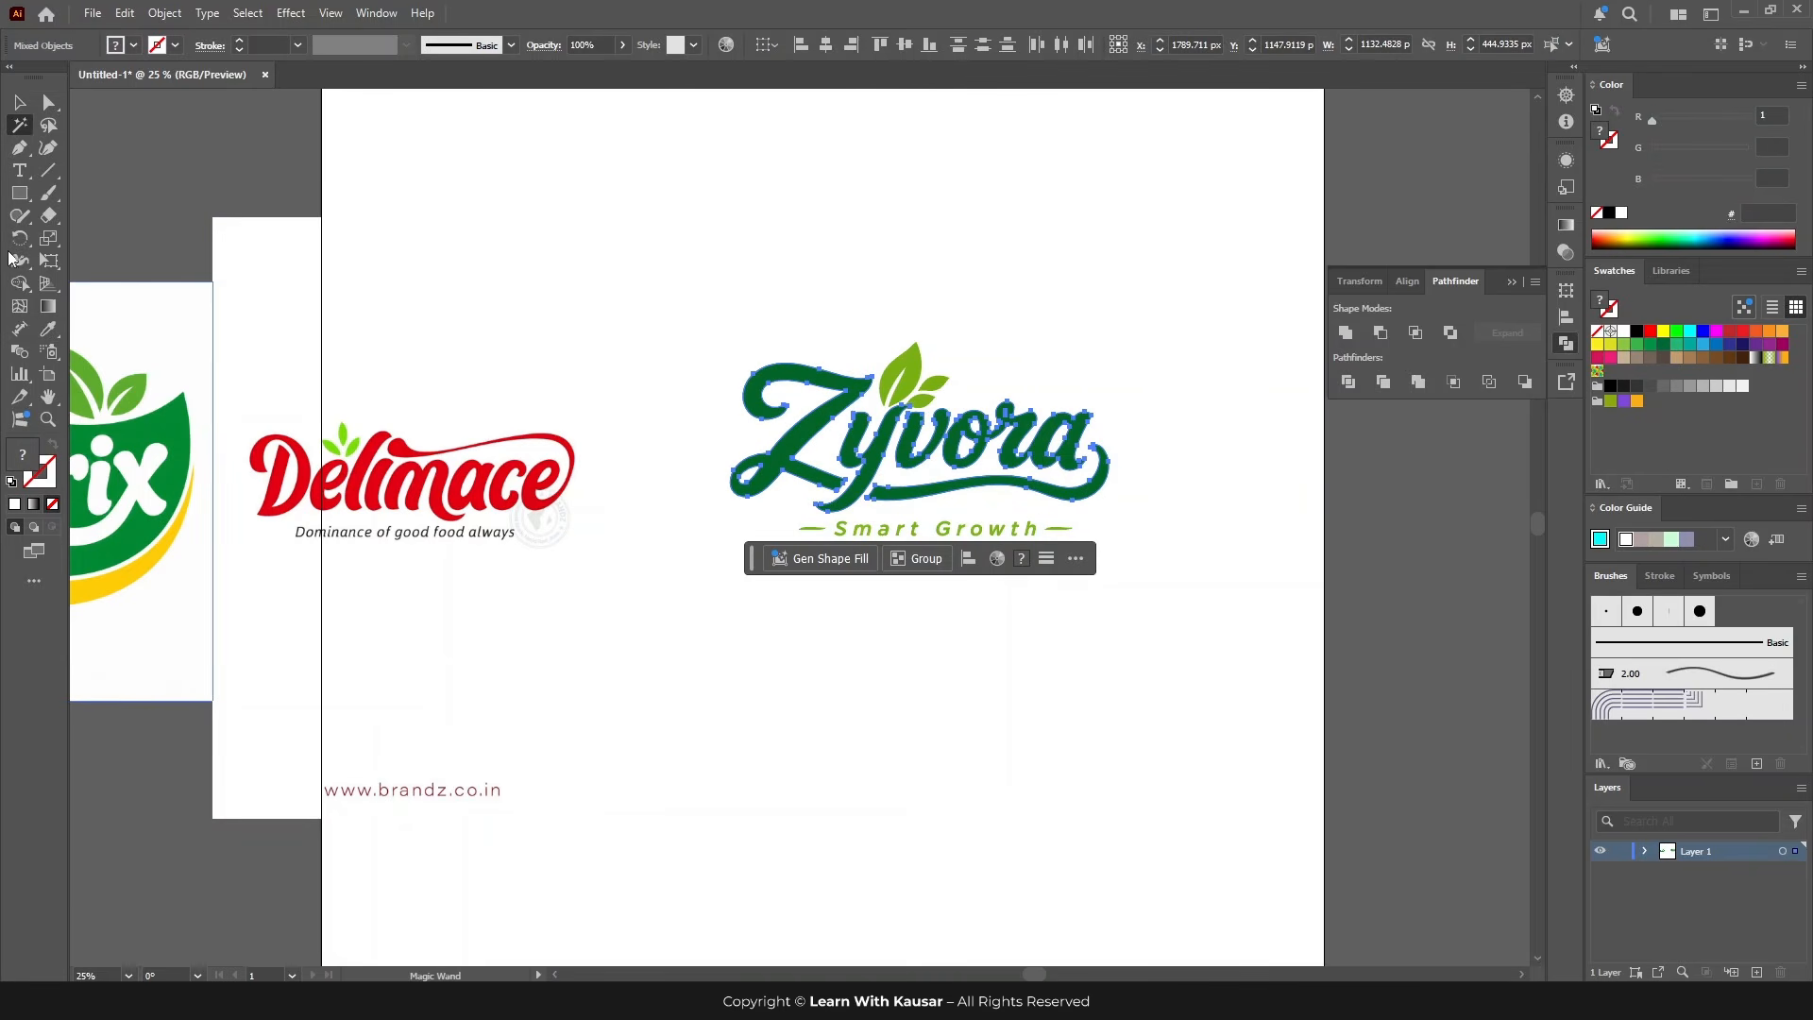
pyautogui.click(48, 328)
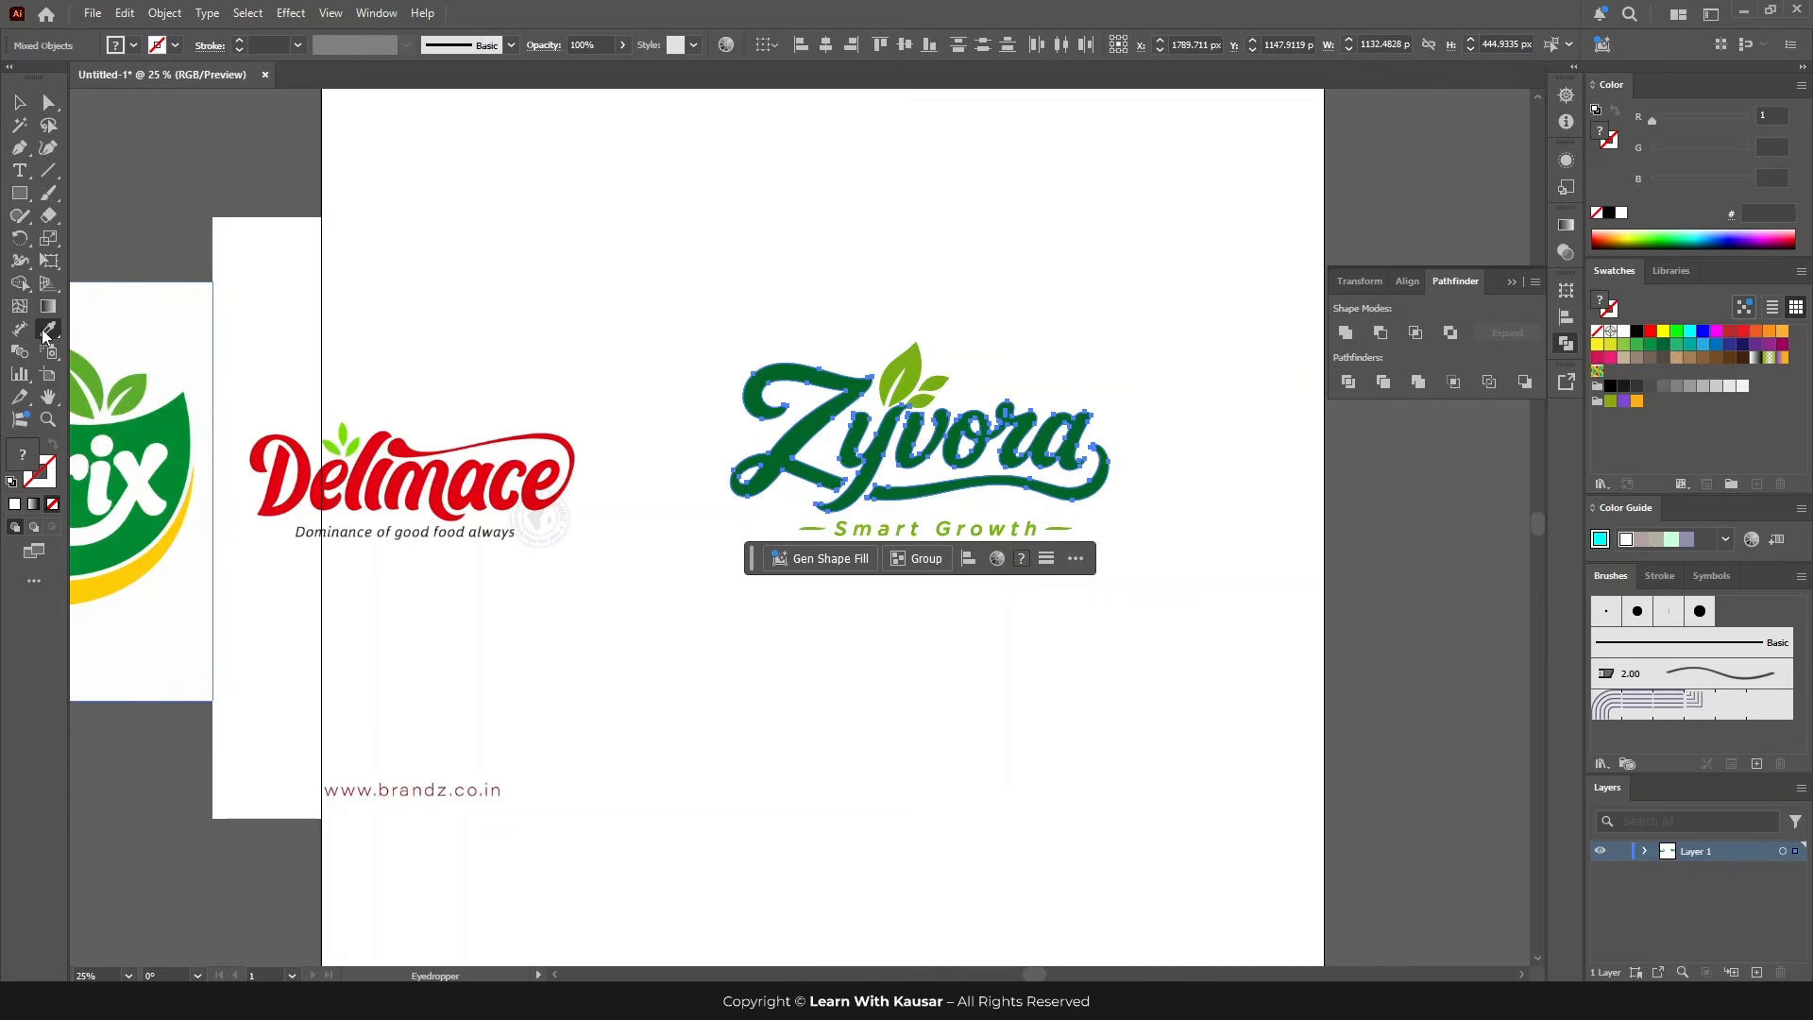
pyautogui.click(374, 454)
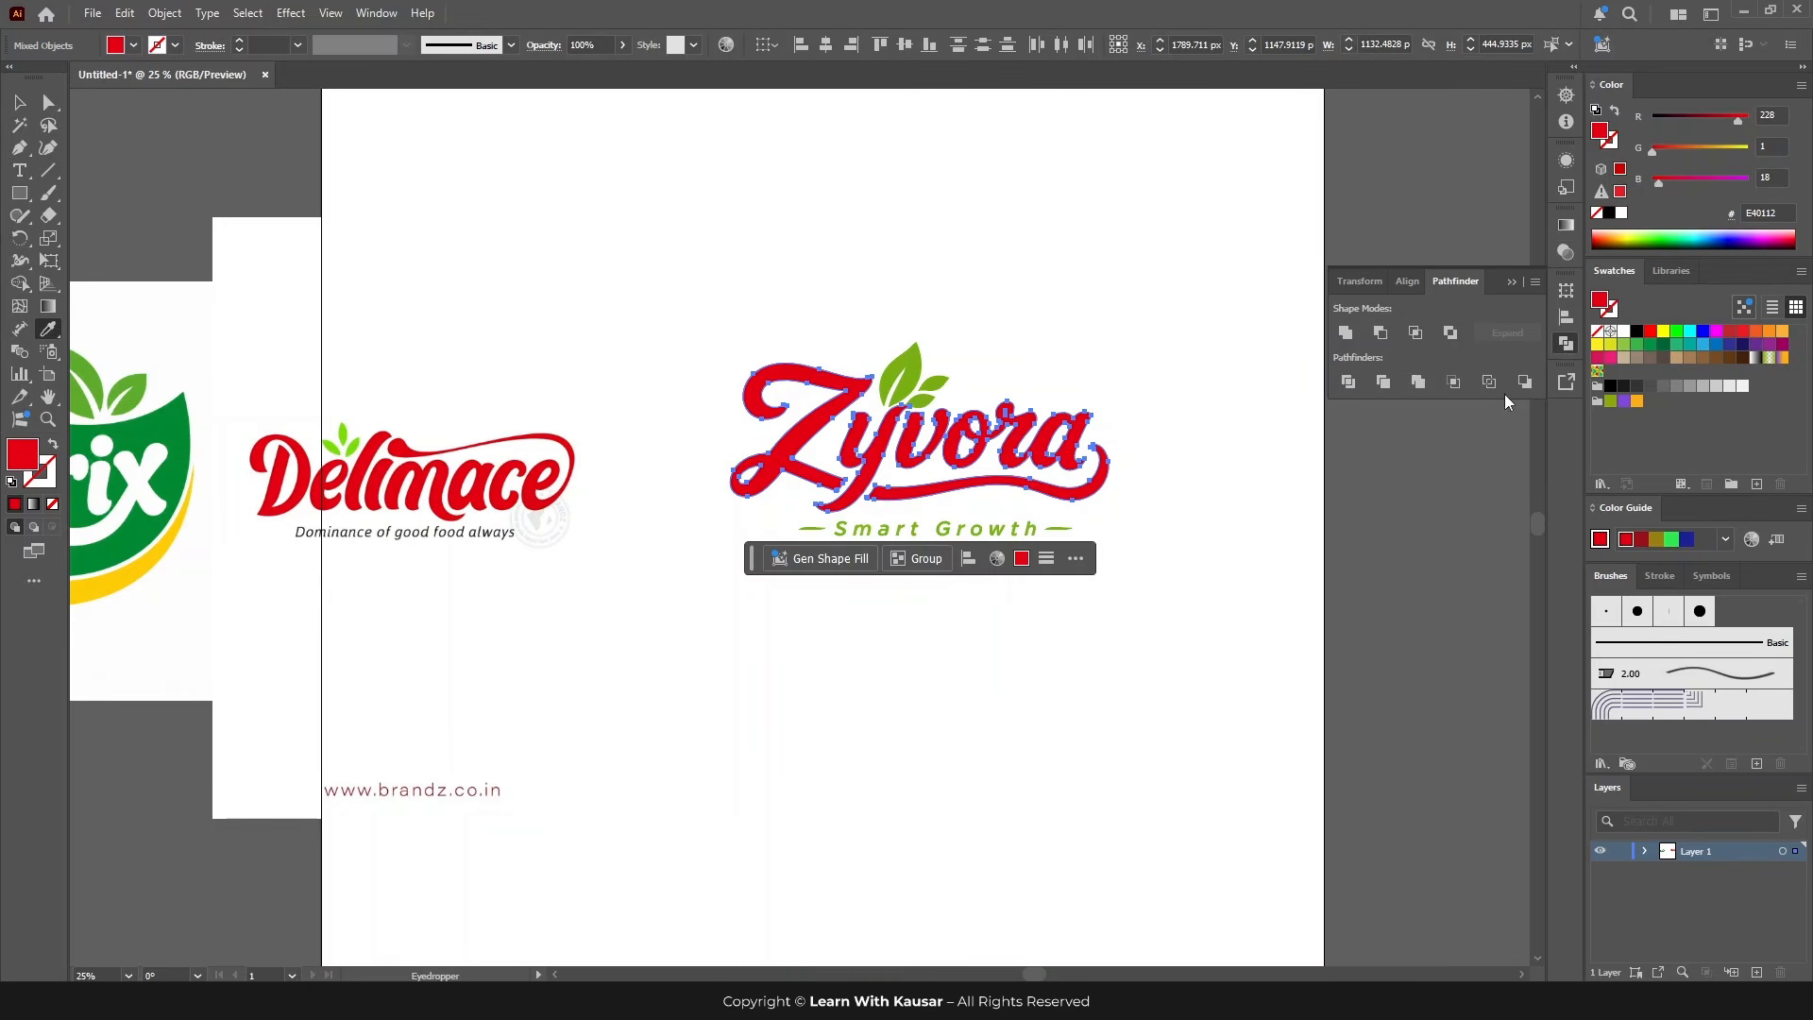
# Step: Apply a linear white-to-black gradient fill to the selected Zyvora lettering
pyautogui.click(1566, 225)
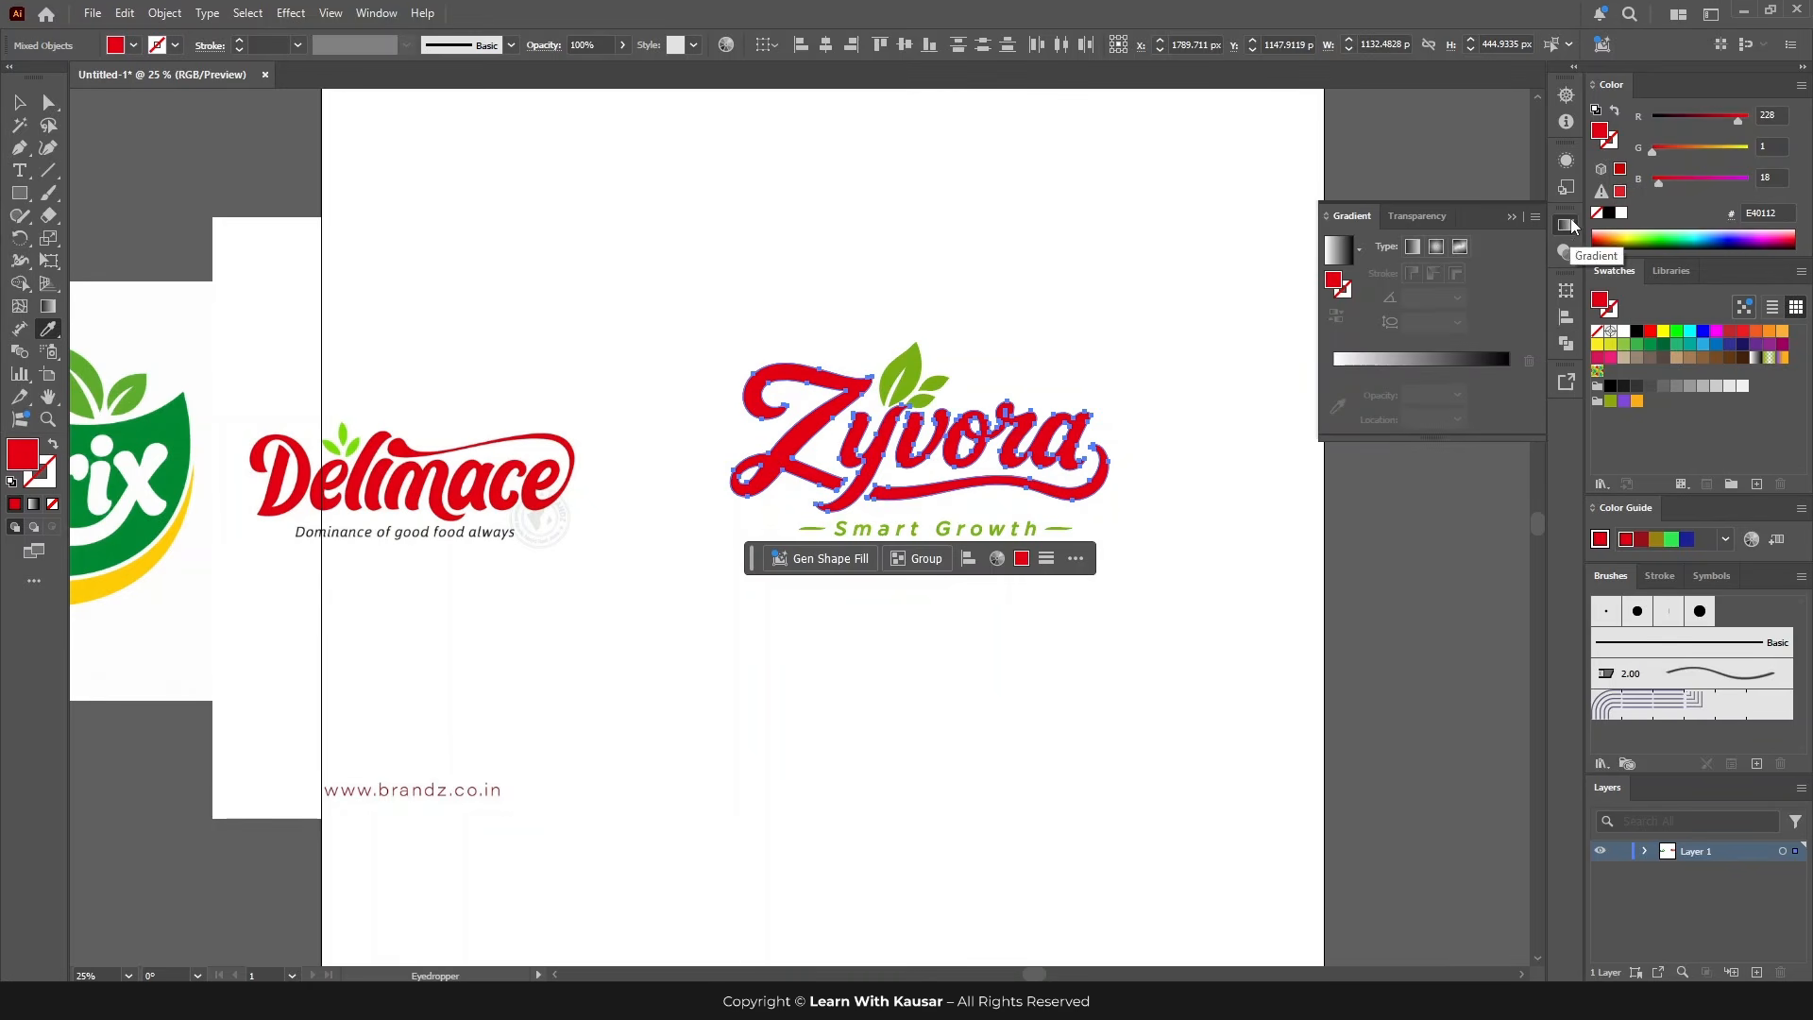
pyautogui.click(1407, 360)
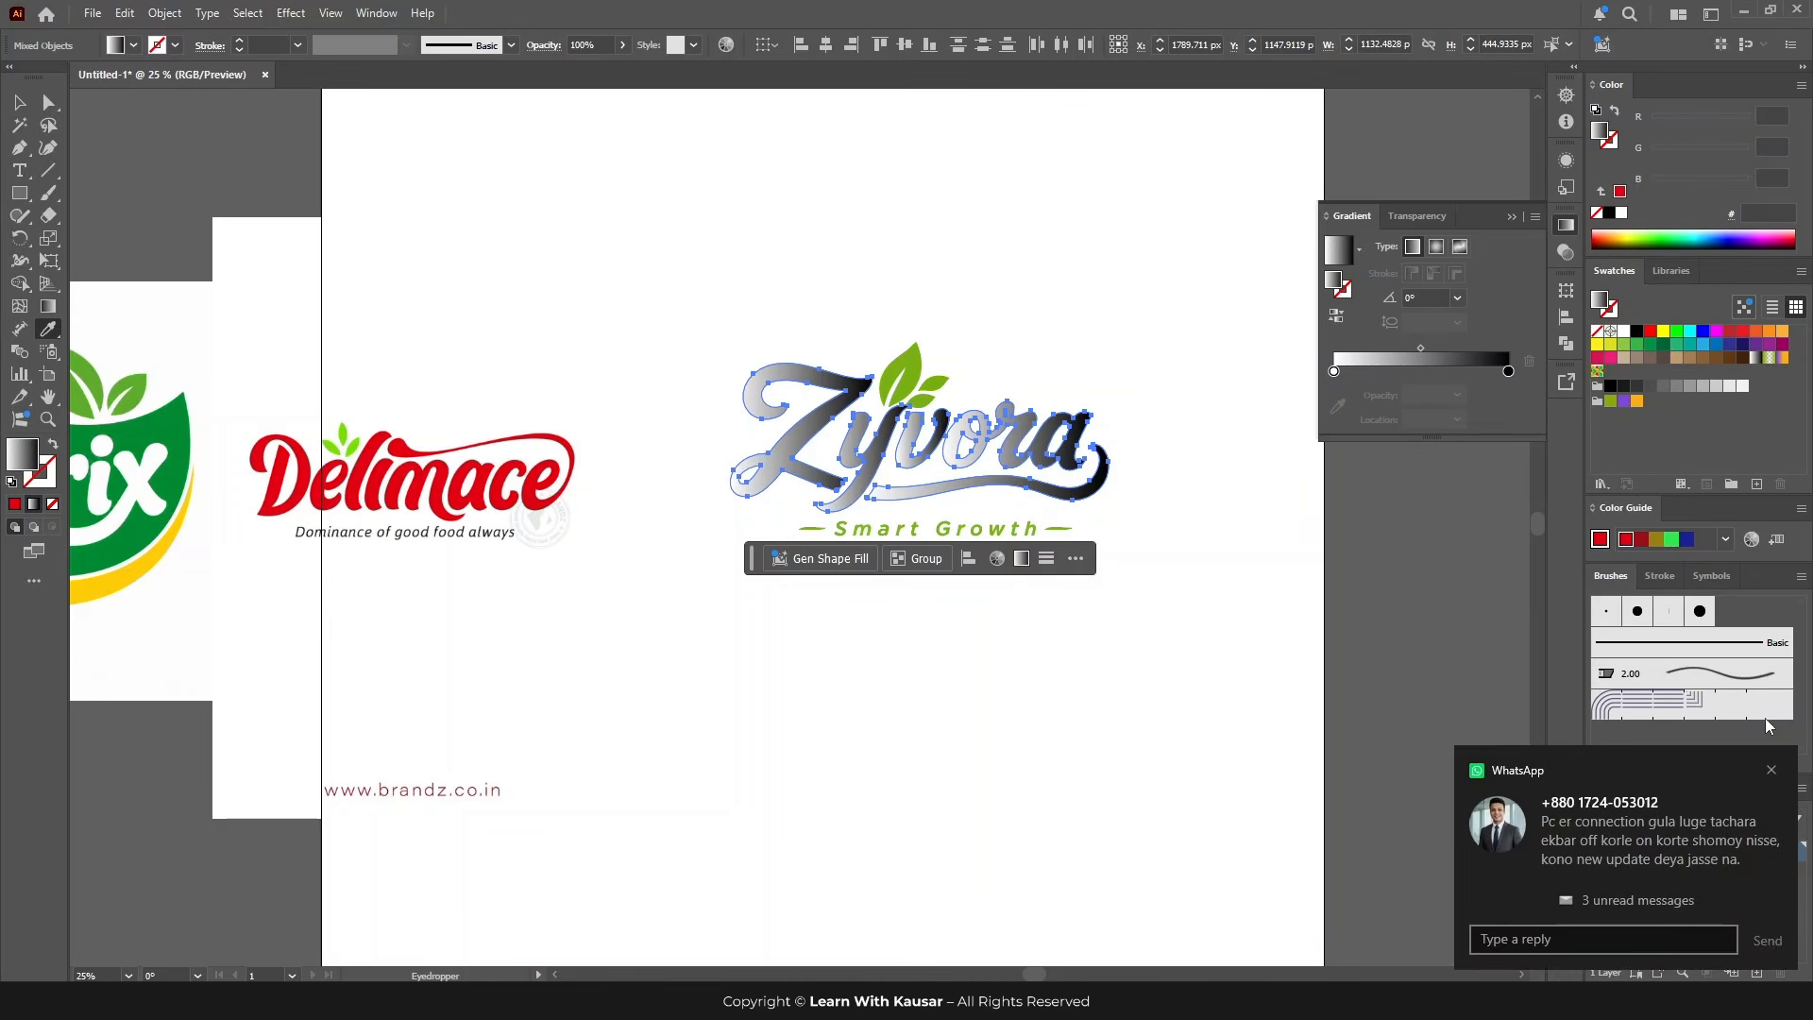
# Step: Set the start stop of the Zyvora lettering's gradient to the red E40210 sampled from the Delimace logo
pyautogui.click(1767, 772)
pyautogui.doubleClick(1334, 372)
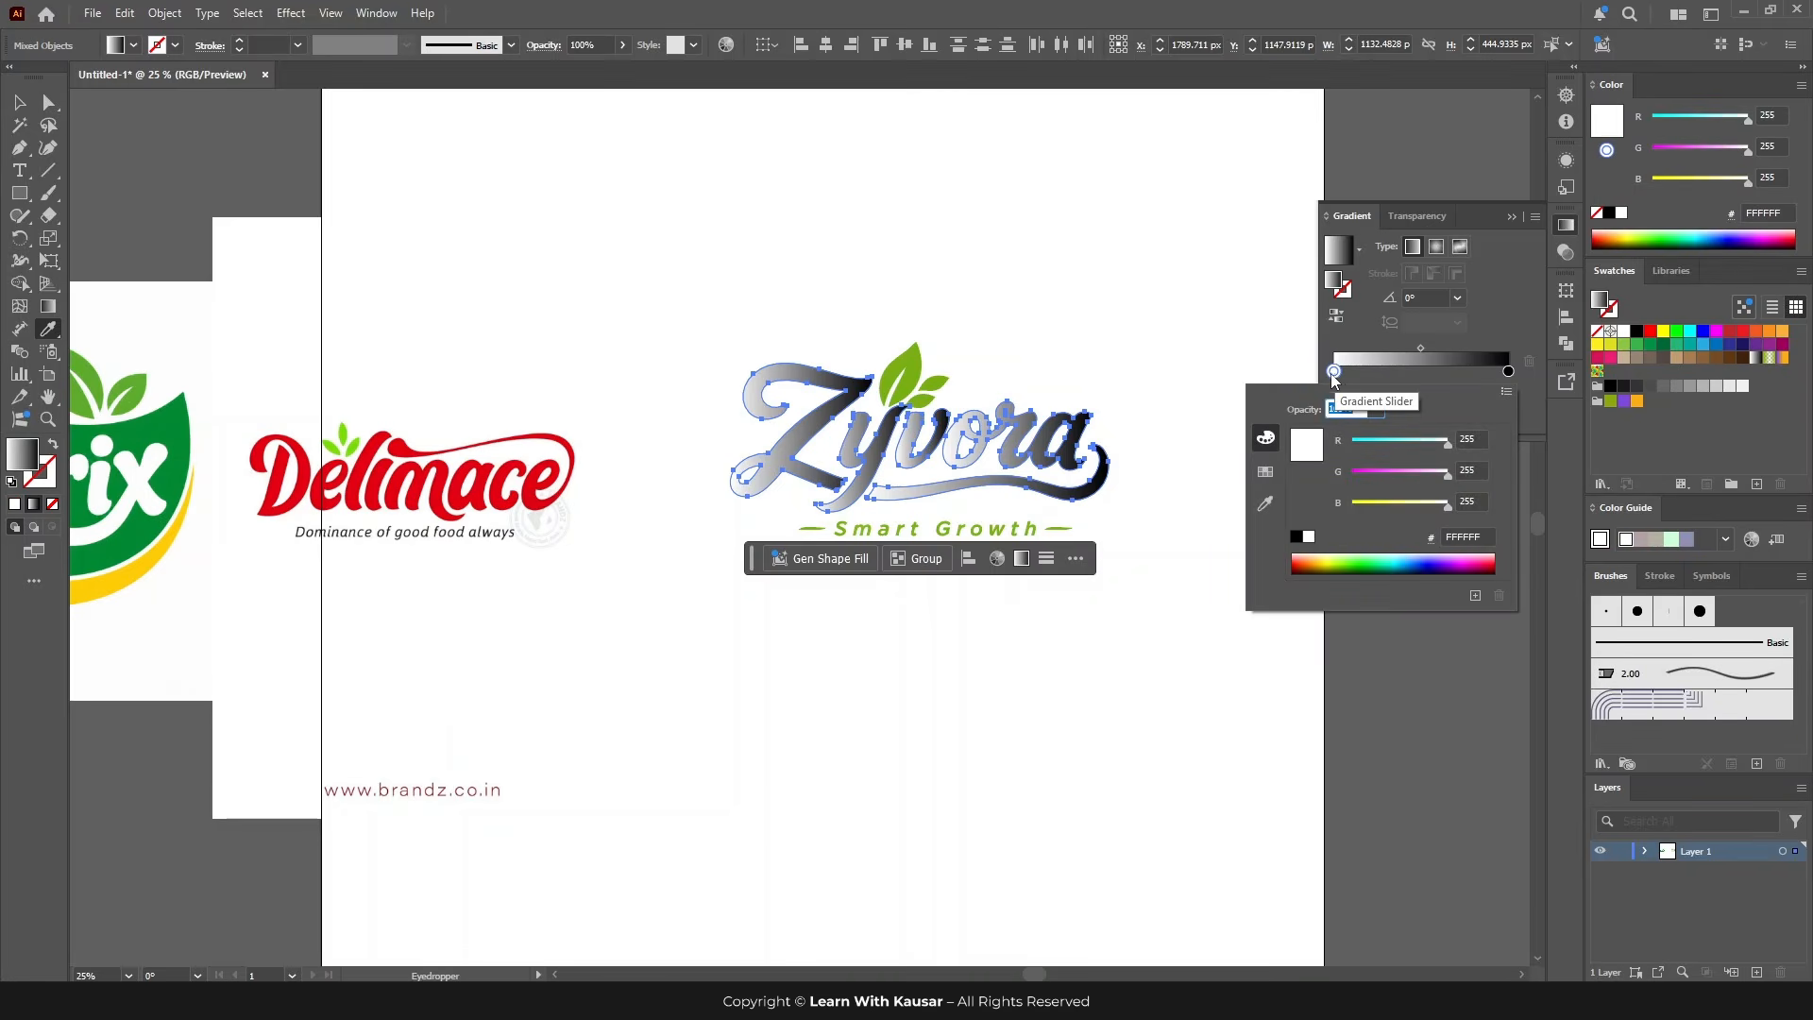
pyautogui.click(1266, 504)
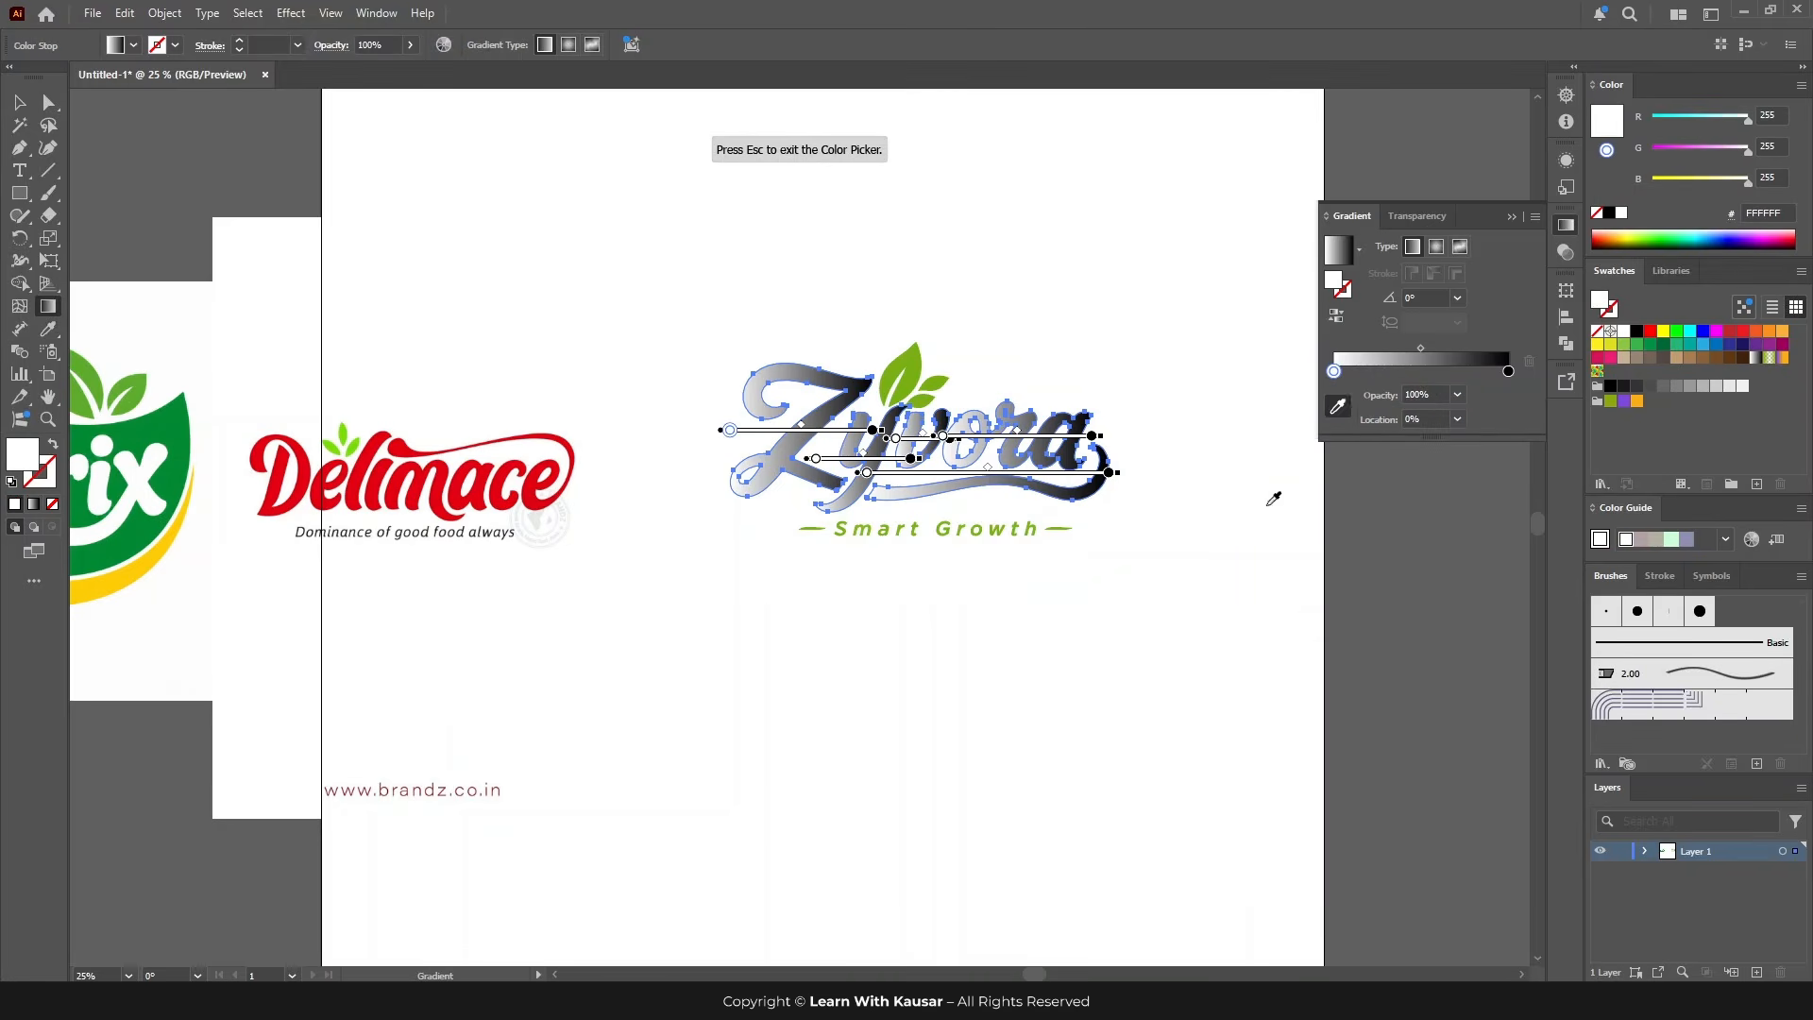
pyautogui.click(1338, 407)
pyautogui.click(515, 463)
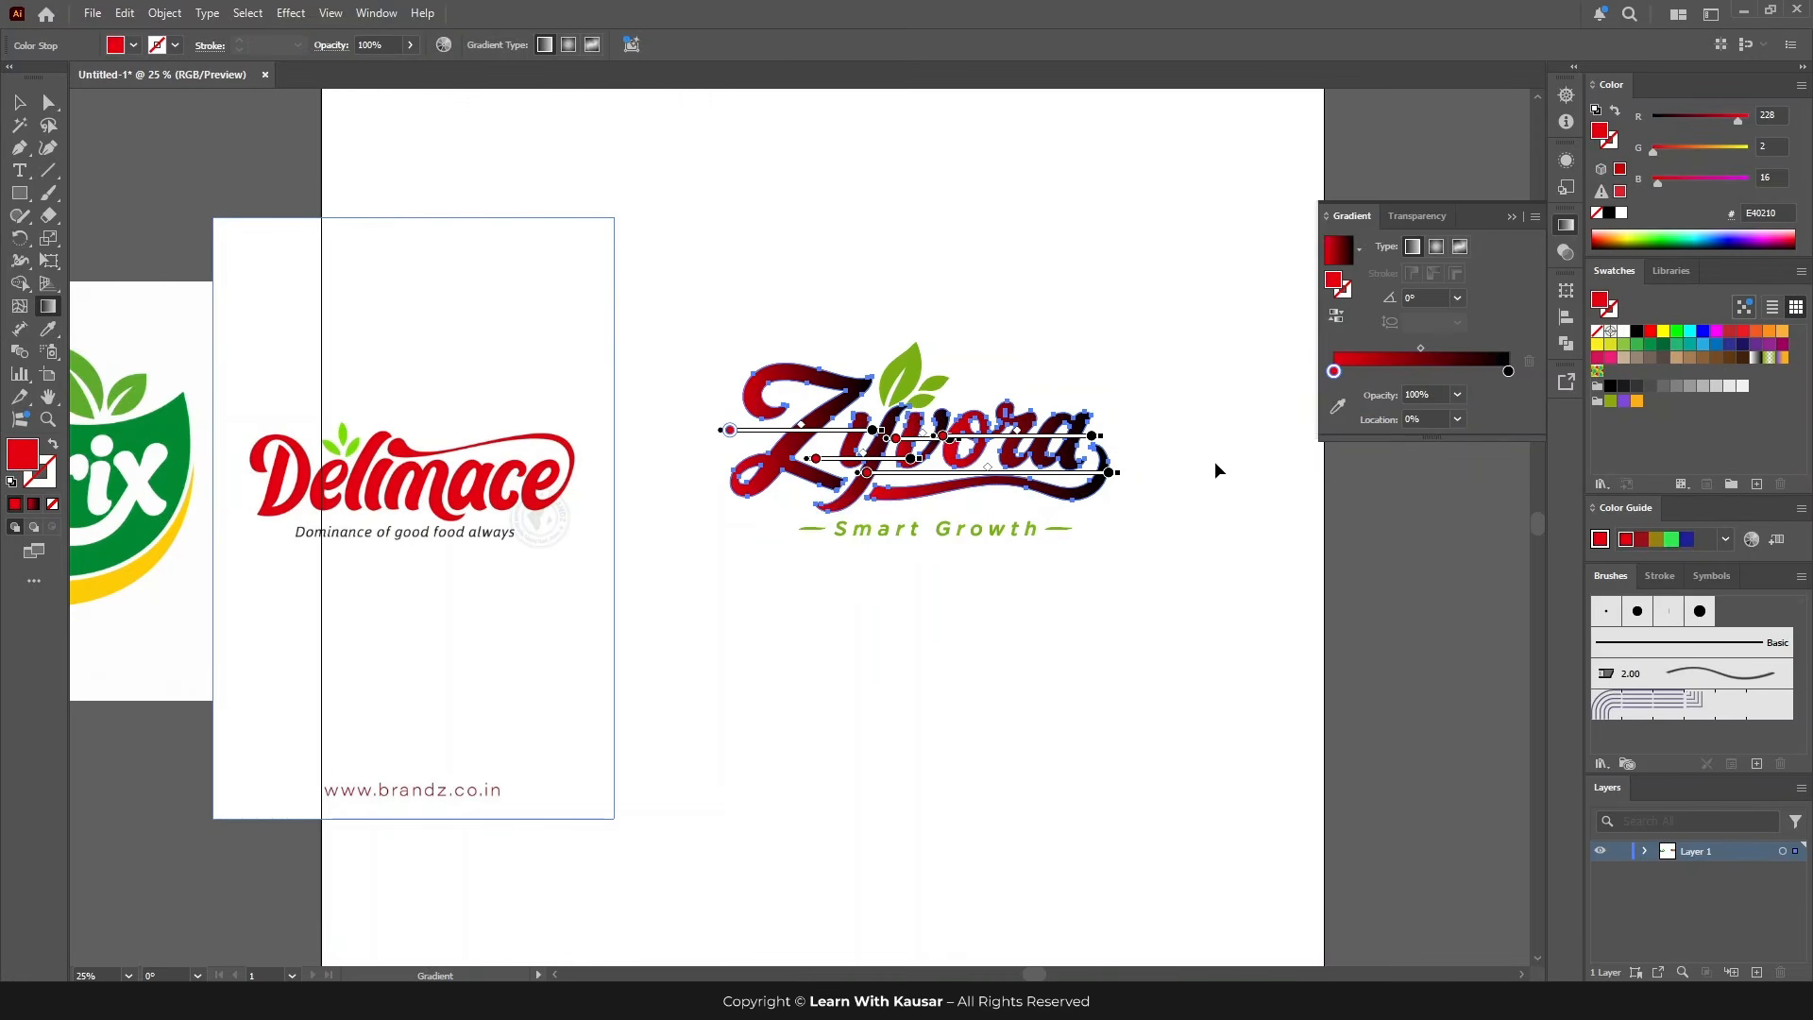
# Step: Change the gradient's black end stop to the dark red swatch C1272D and lower its red value to 168
pyautogui.doubleClick(1508, 373)
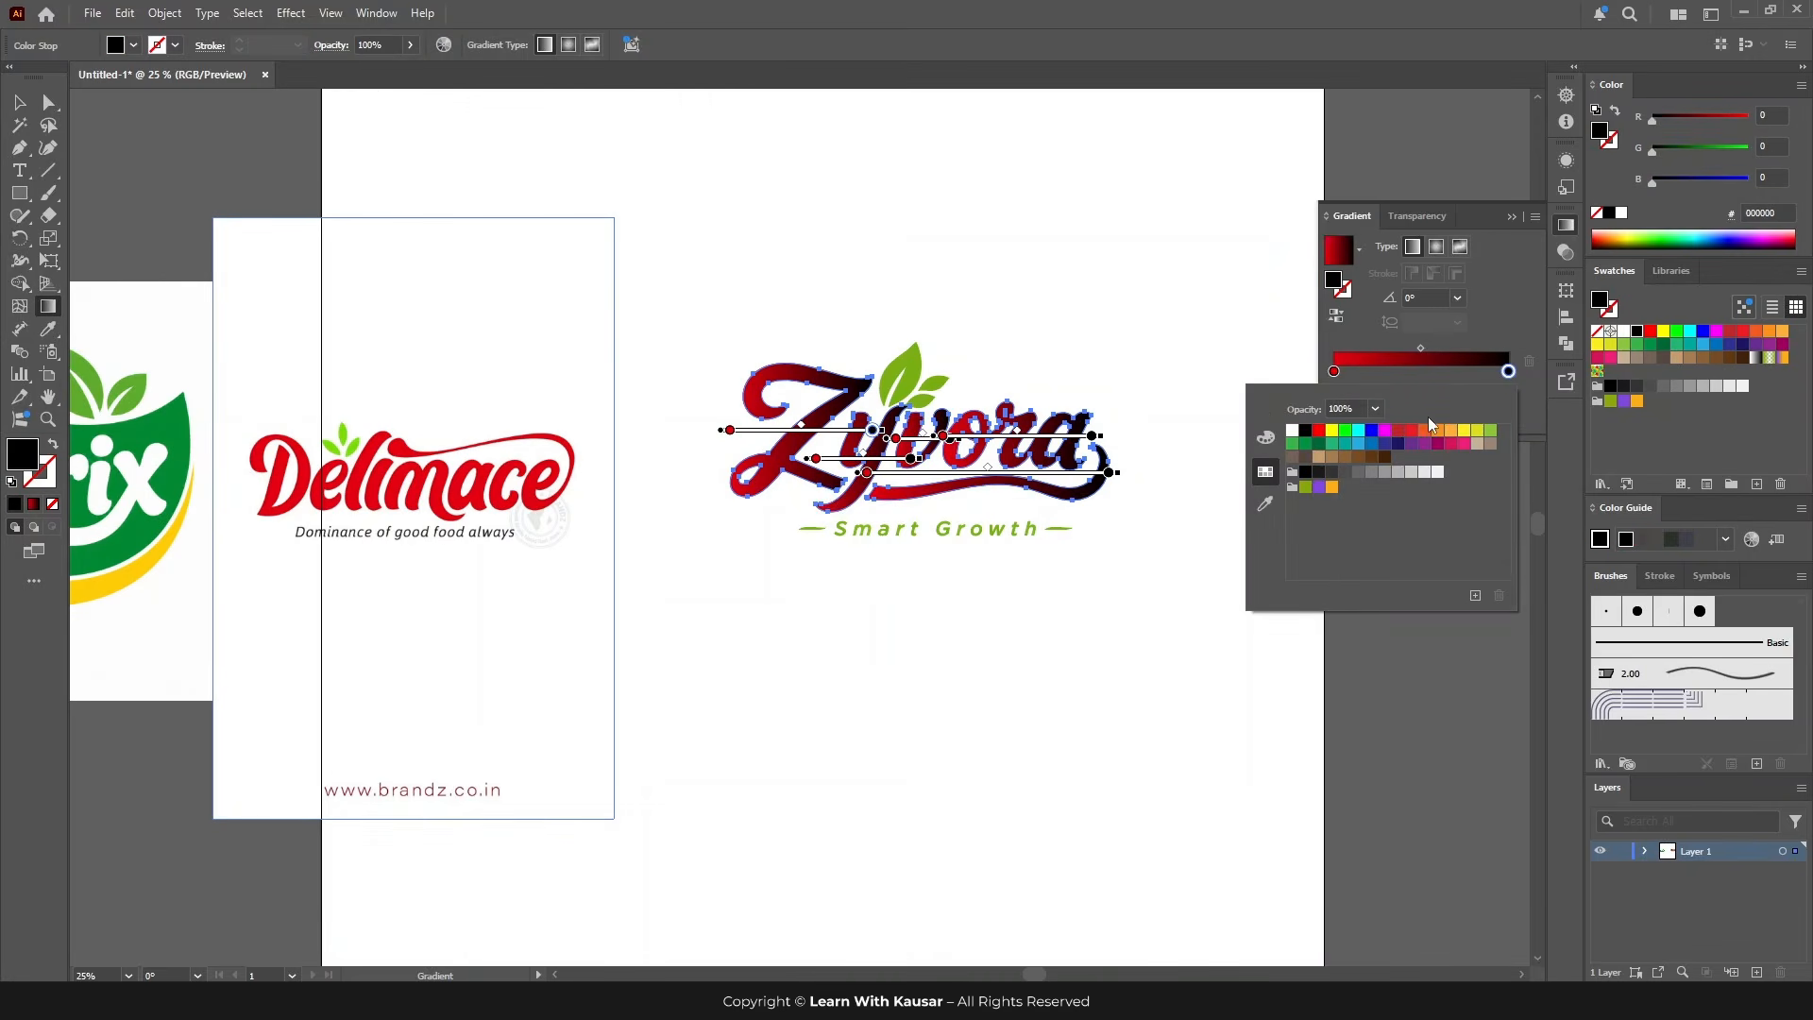
pyautogui.click(1399, 433)
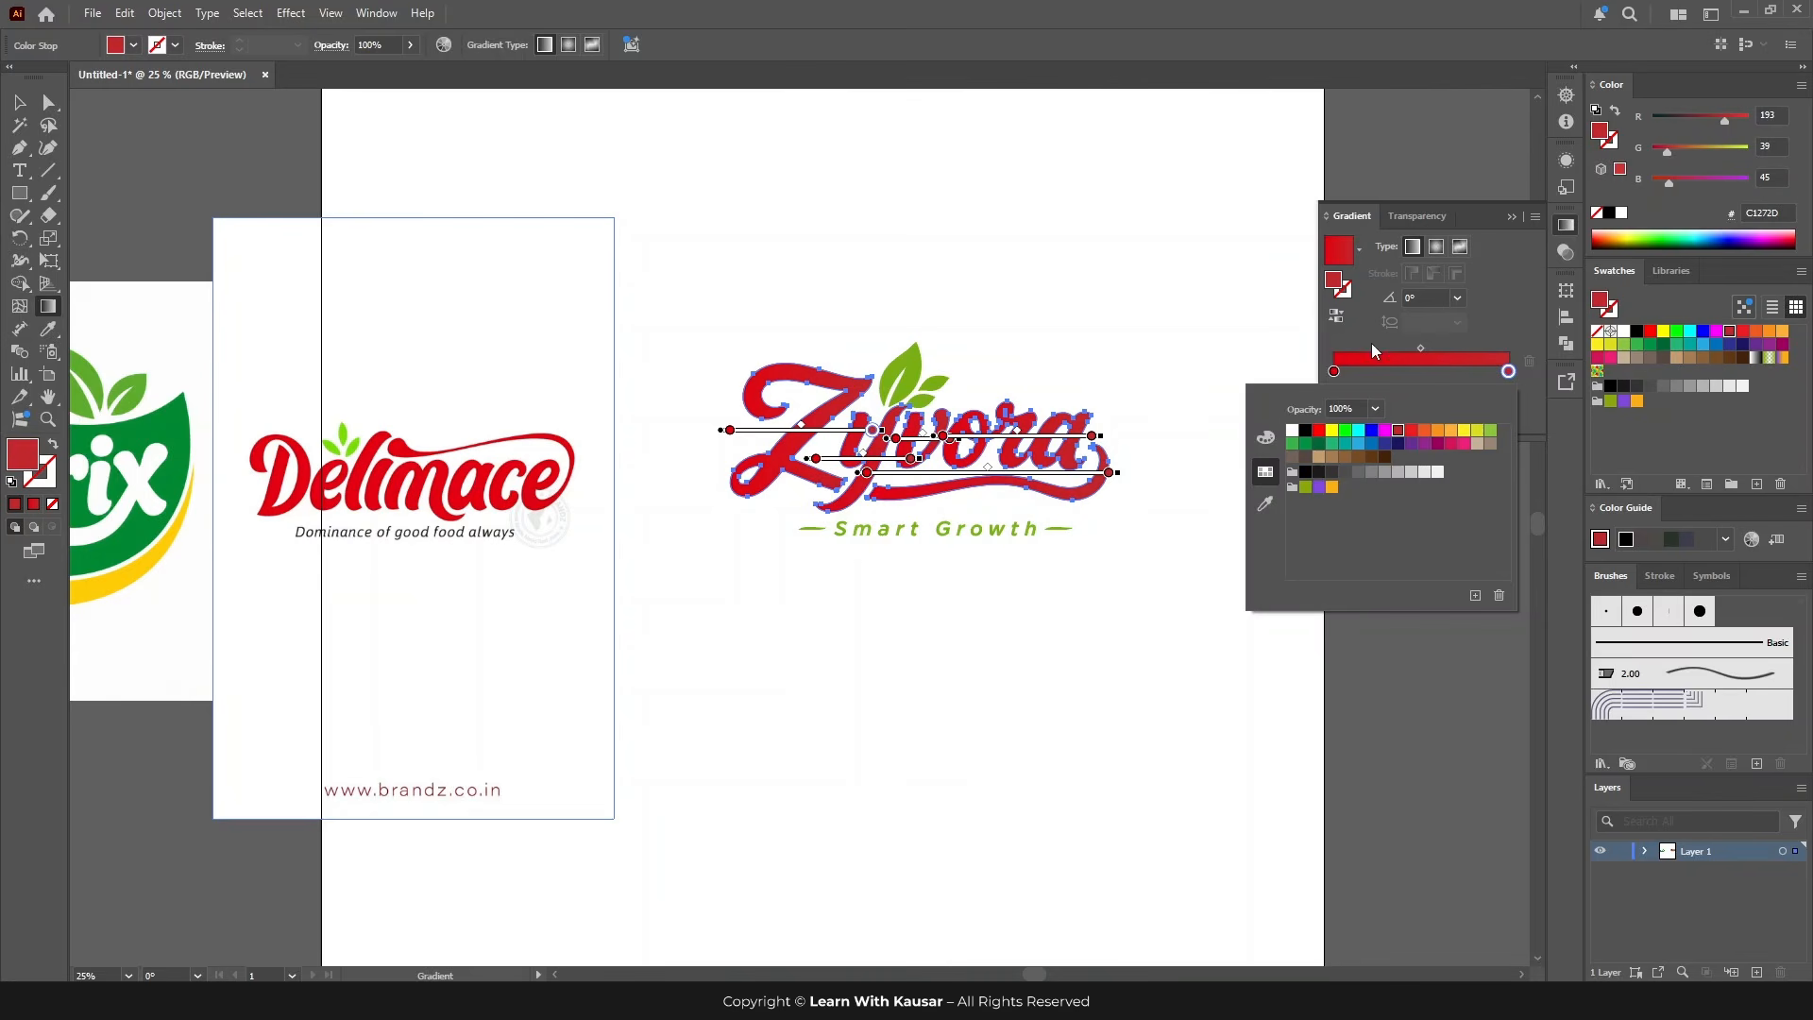
pyautogui.click(1268, 439)
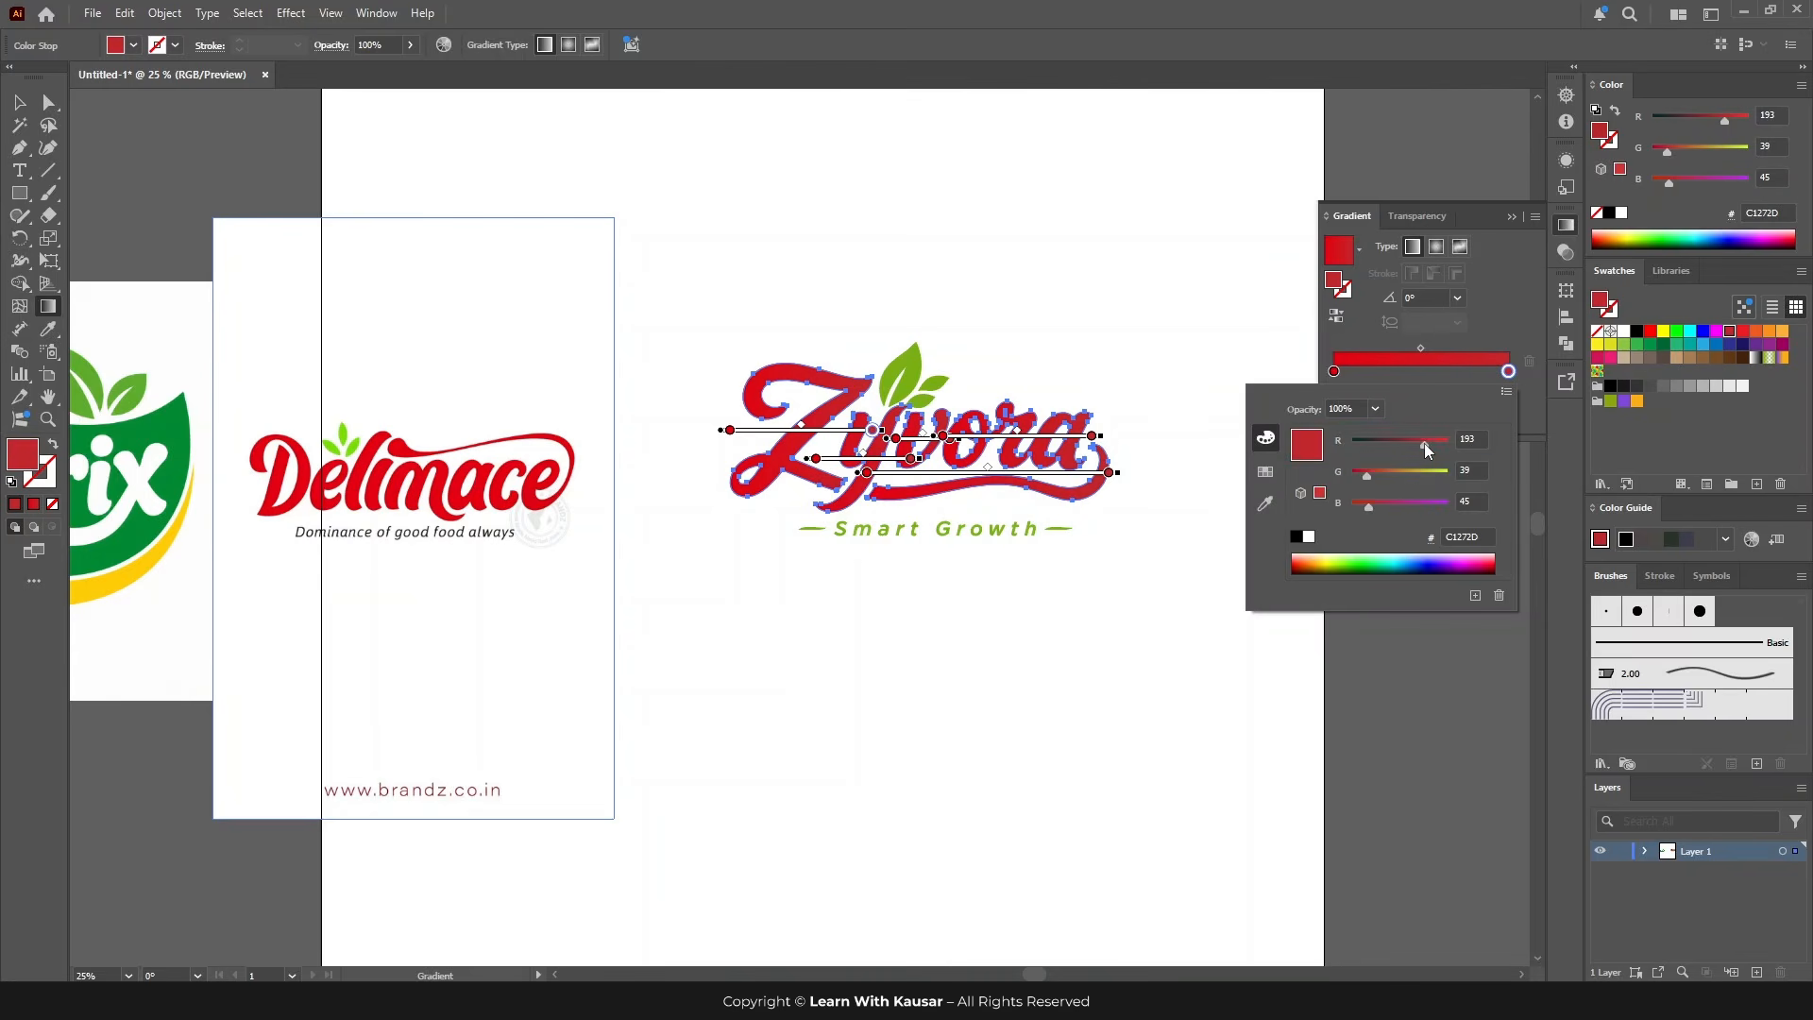
pyautogui.moveTo(1425, 447); pyautogui.dragTo(1416, 448)
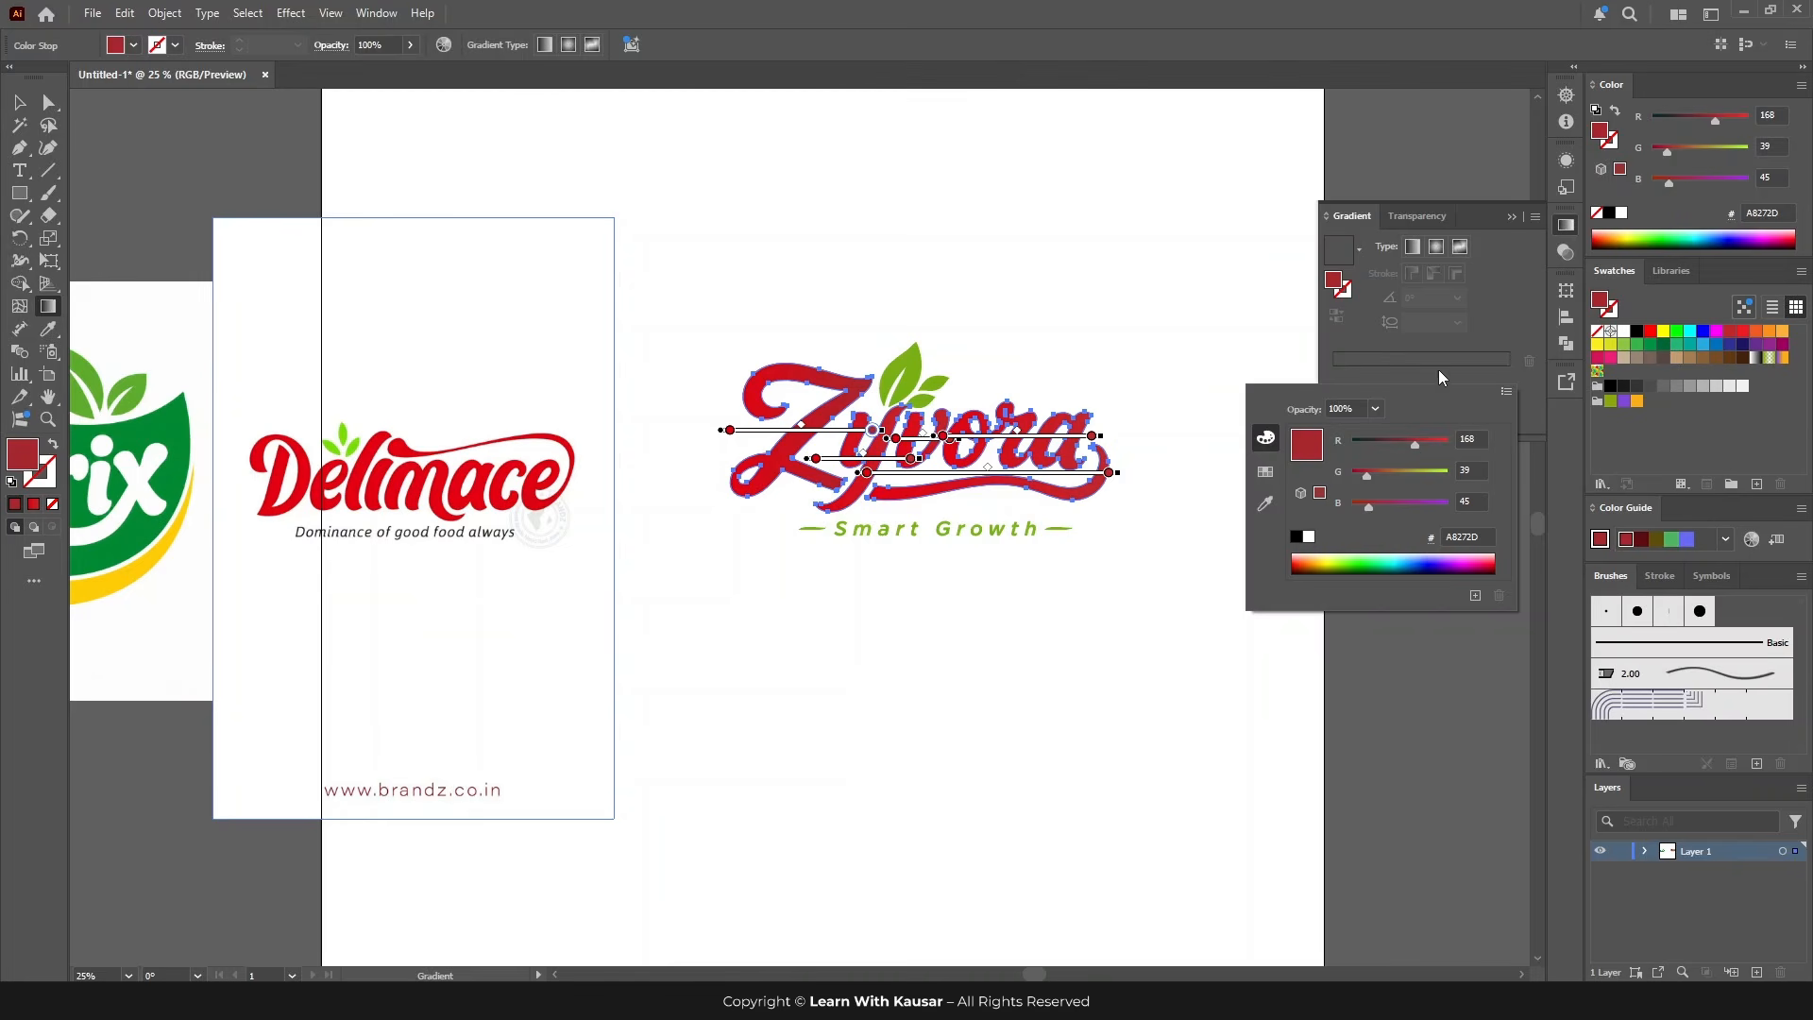
# Step: Redirect the red gradient across the whole Zyvora lettering so it runs downward at about -94°, and deselect it
pyautogui.click(48, 316)
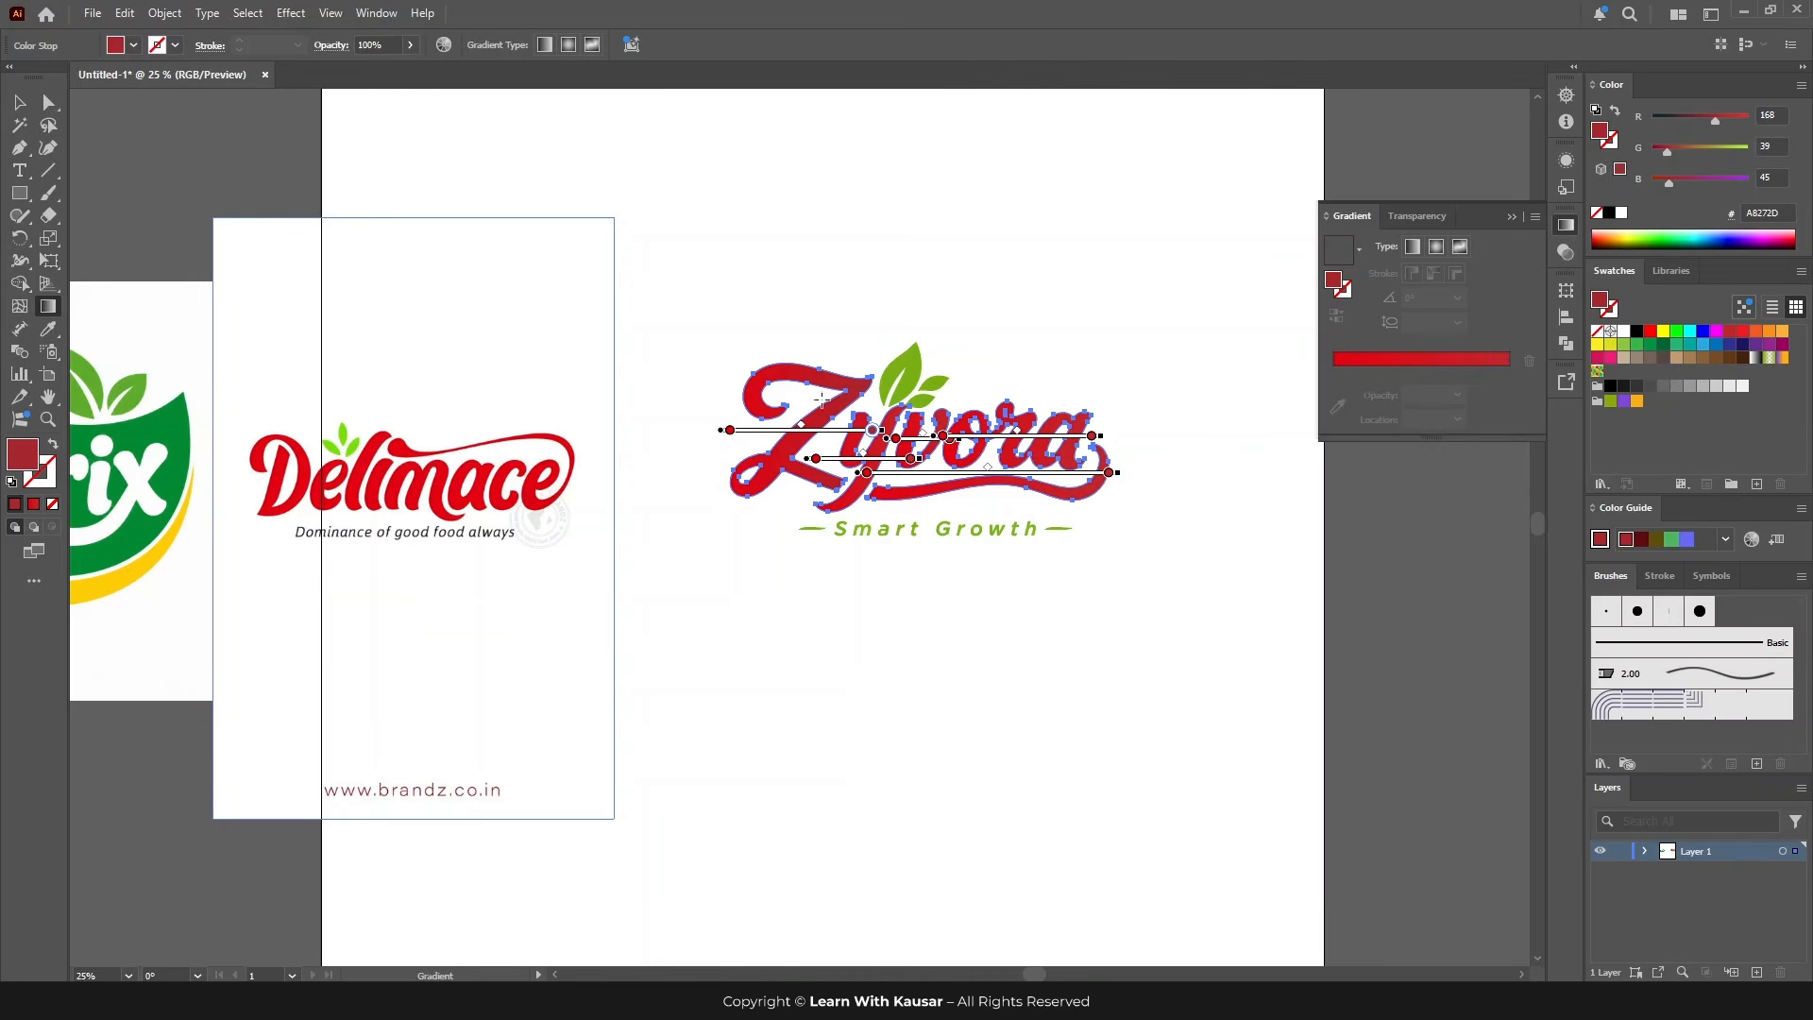
pyautogui.moveTo(911, 359); pyautogui.dragTo(896, 572)
pyautogui.click(19, 101)
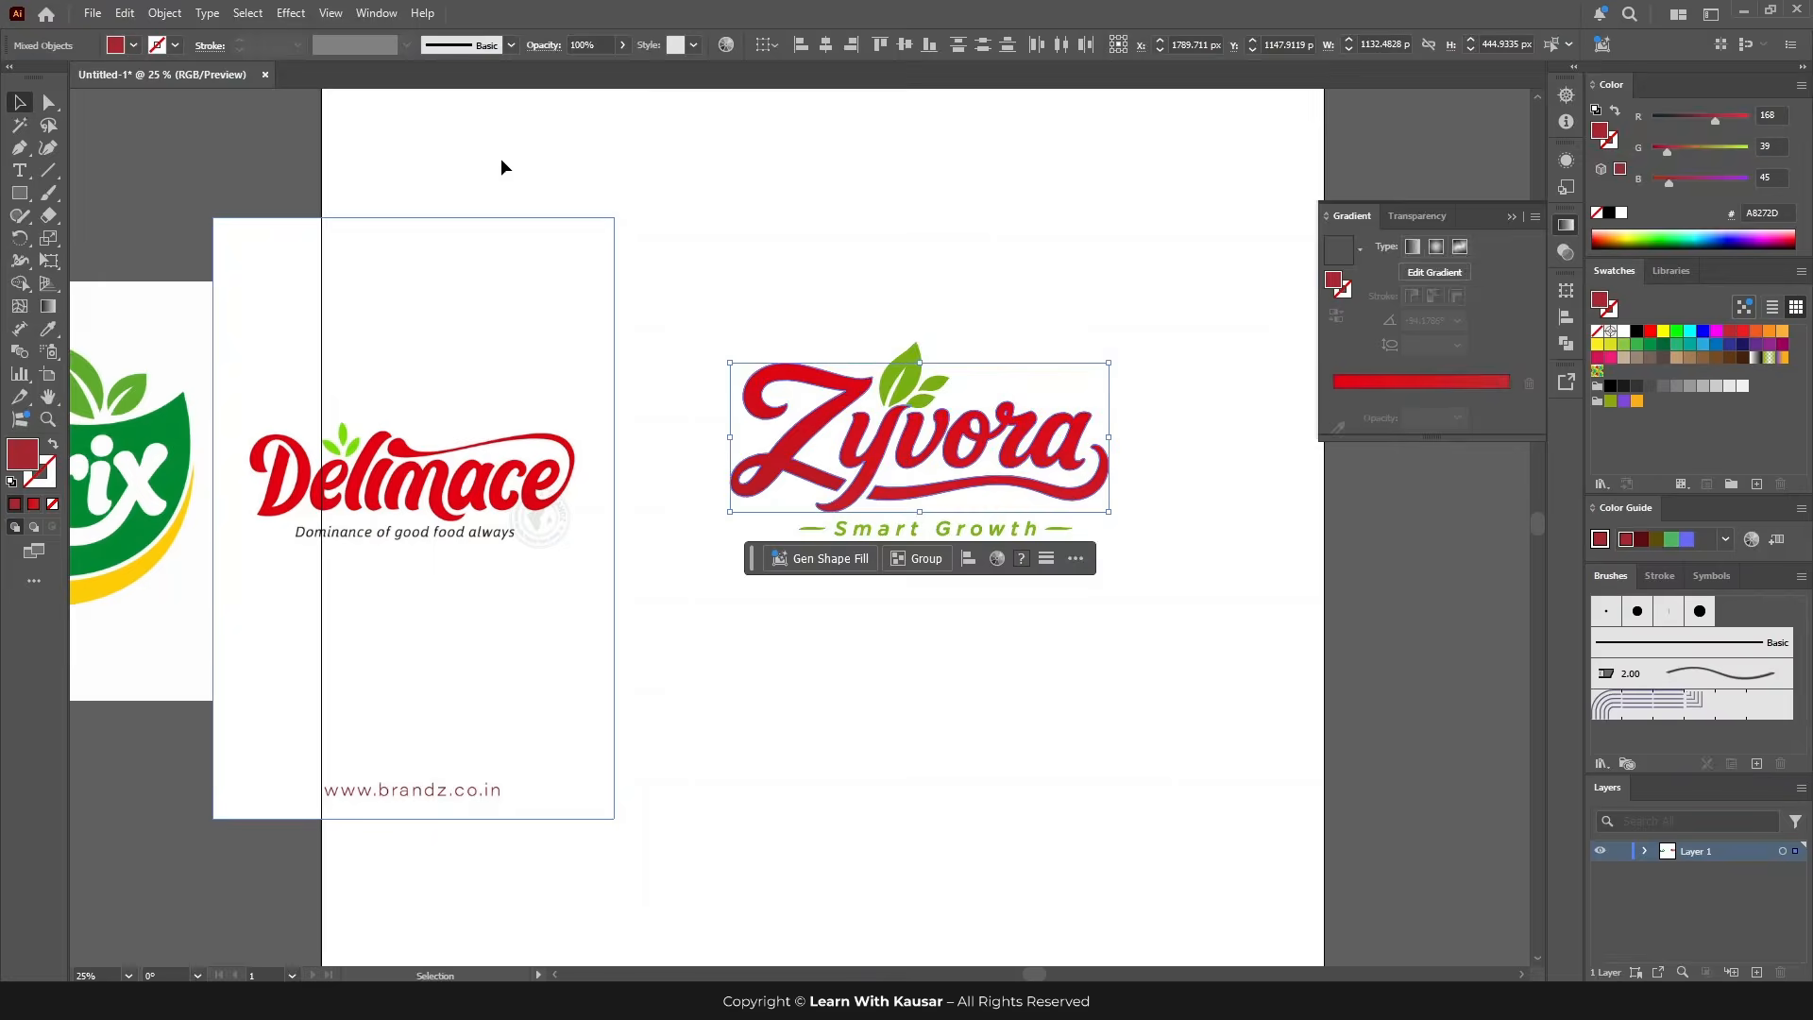
pyautogui.click(984, 614)
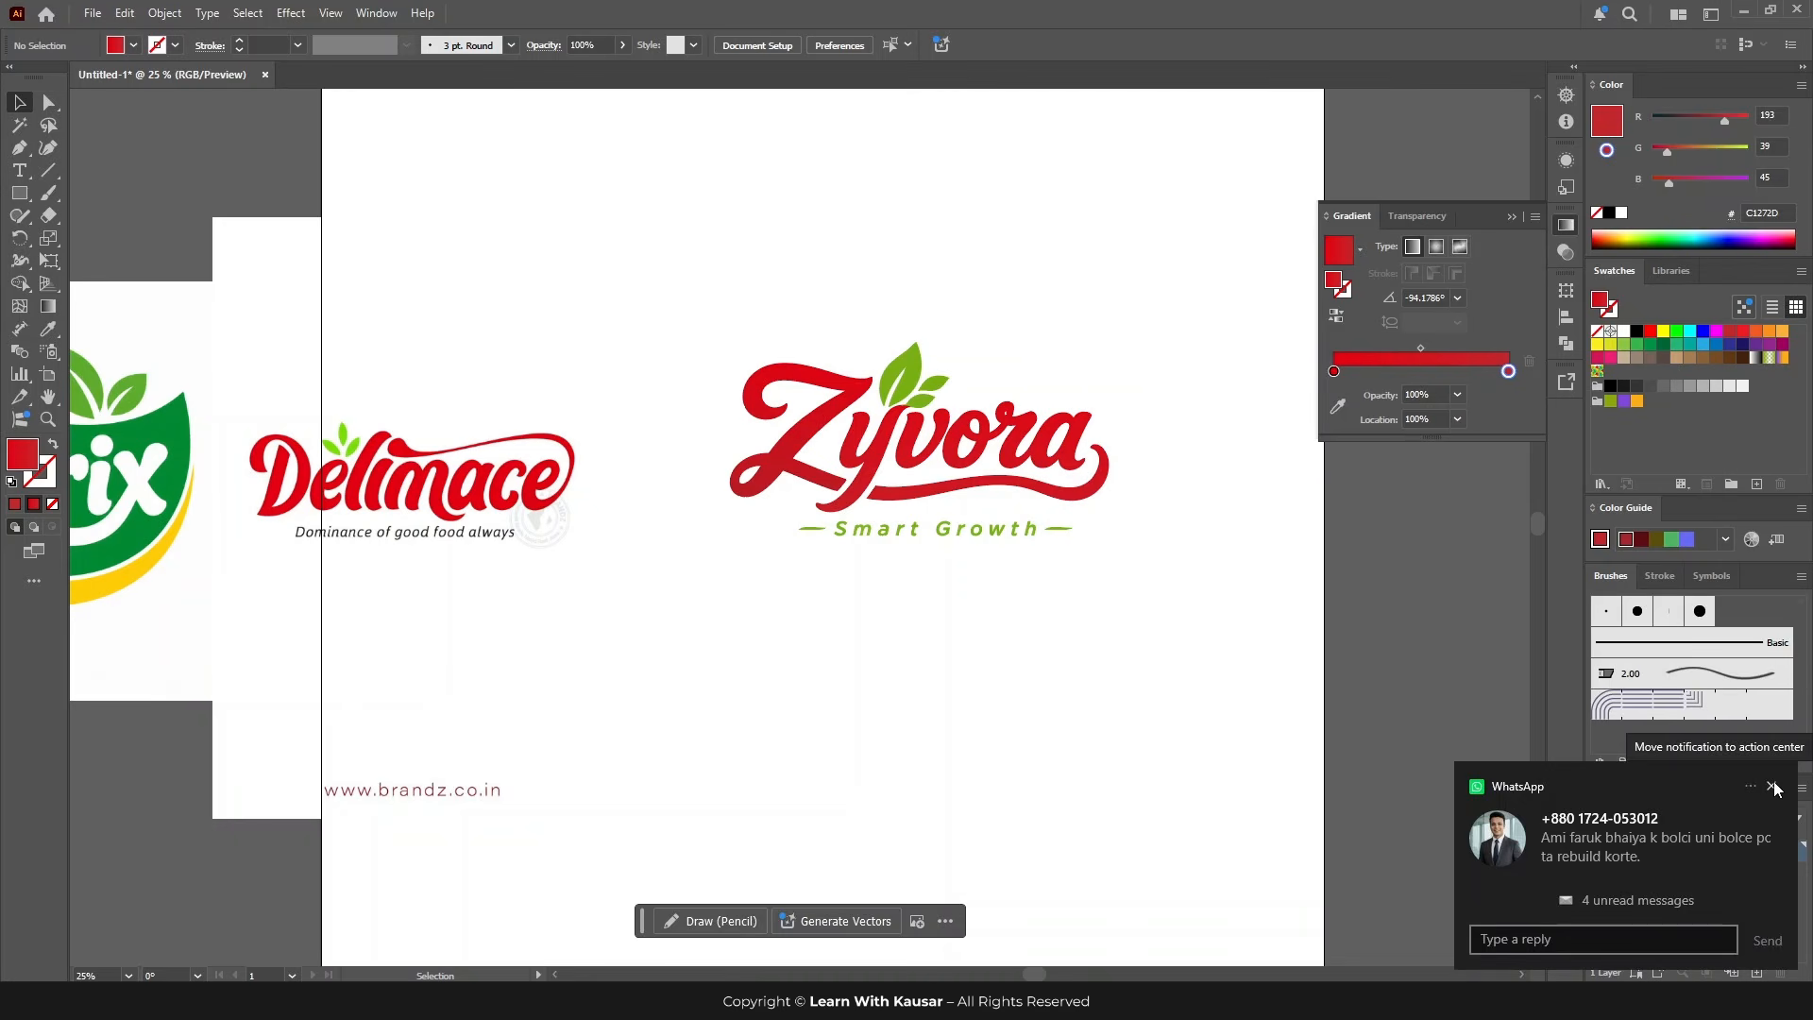
pyautogui.click(1773, 784)
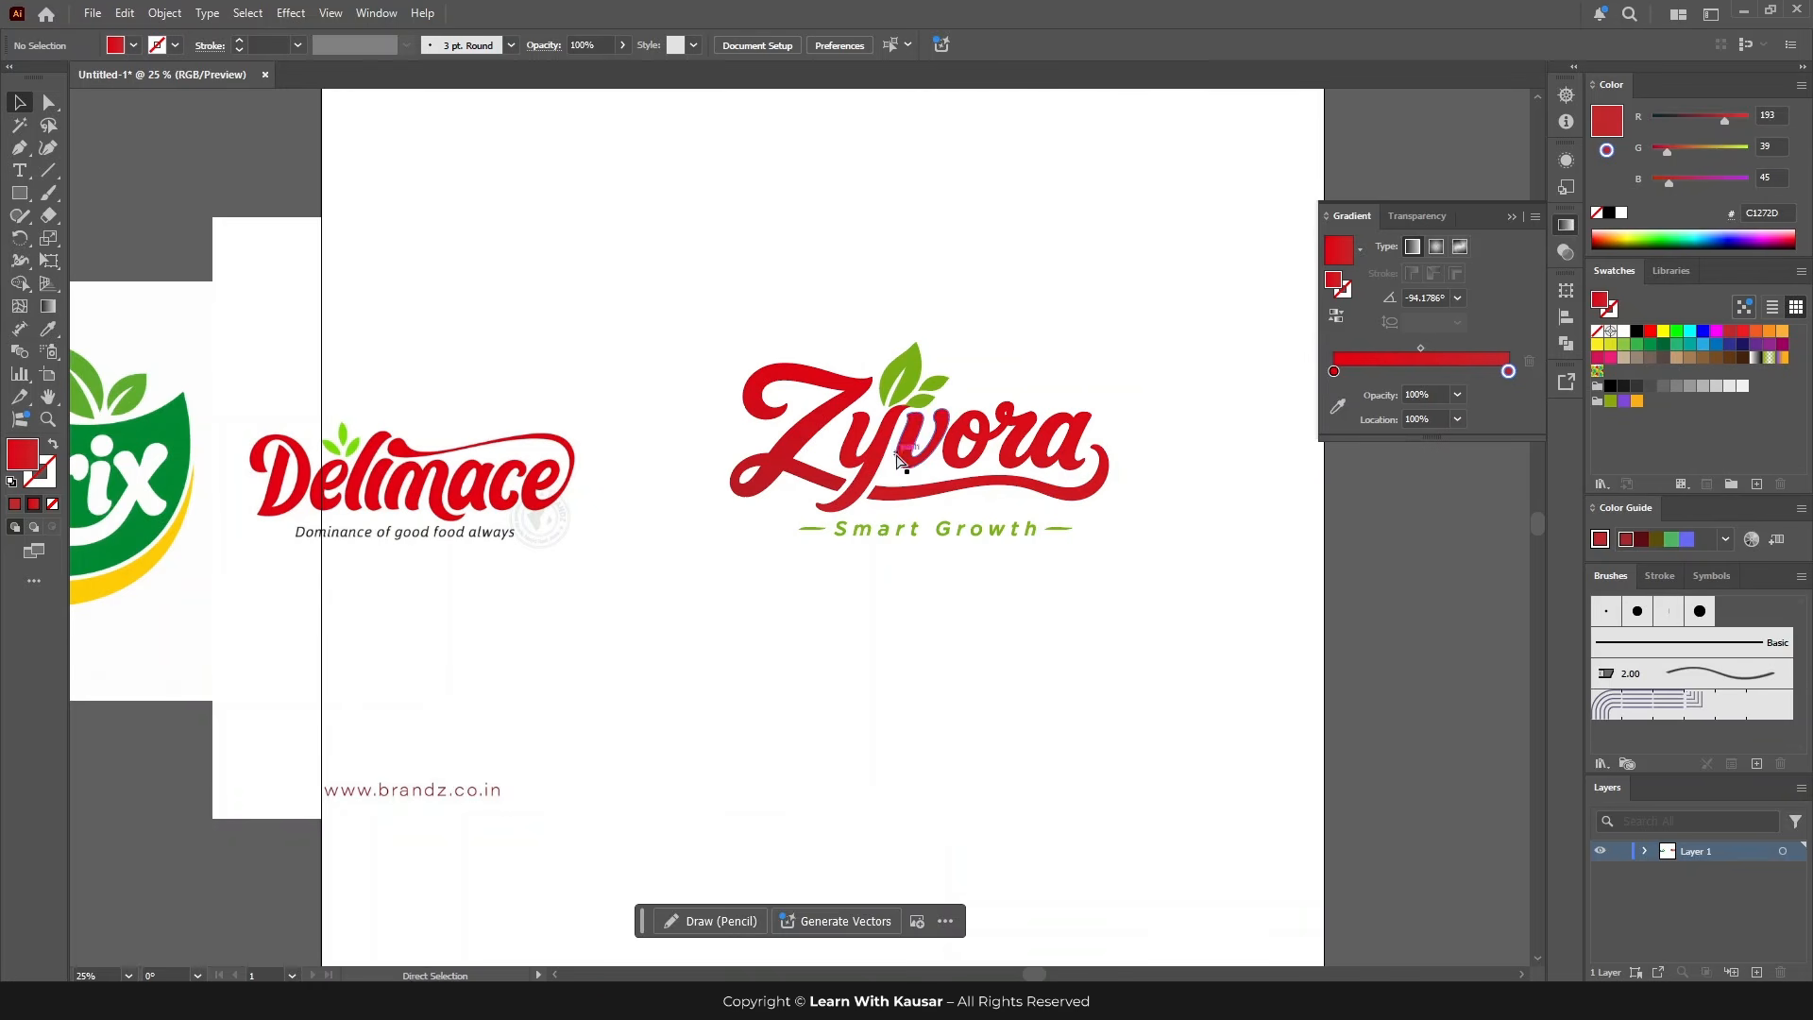
# Step: Select all the Zyvora logo's green leaf and tagline shapes with the Magic Wand and recolour them with the Delimace leaf's green 79DF02
pyautogui.scroll(2, 896, 461)
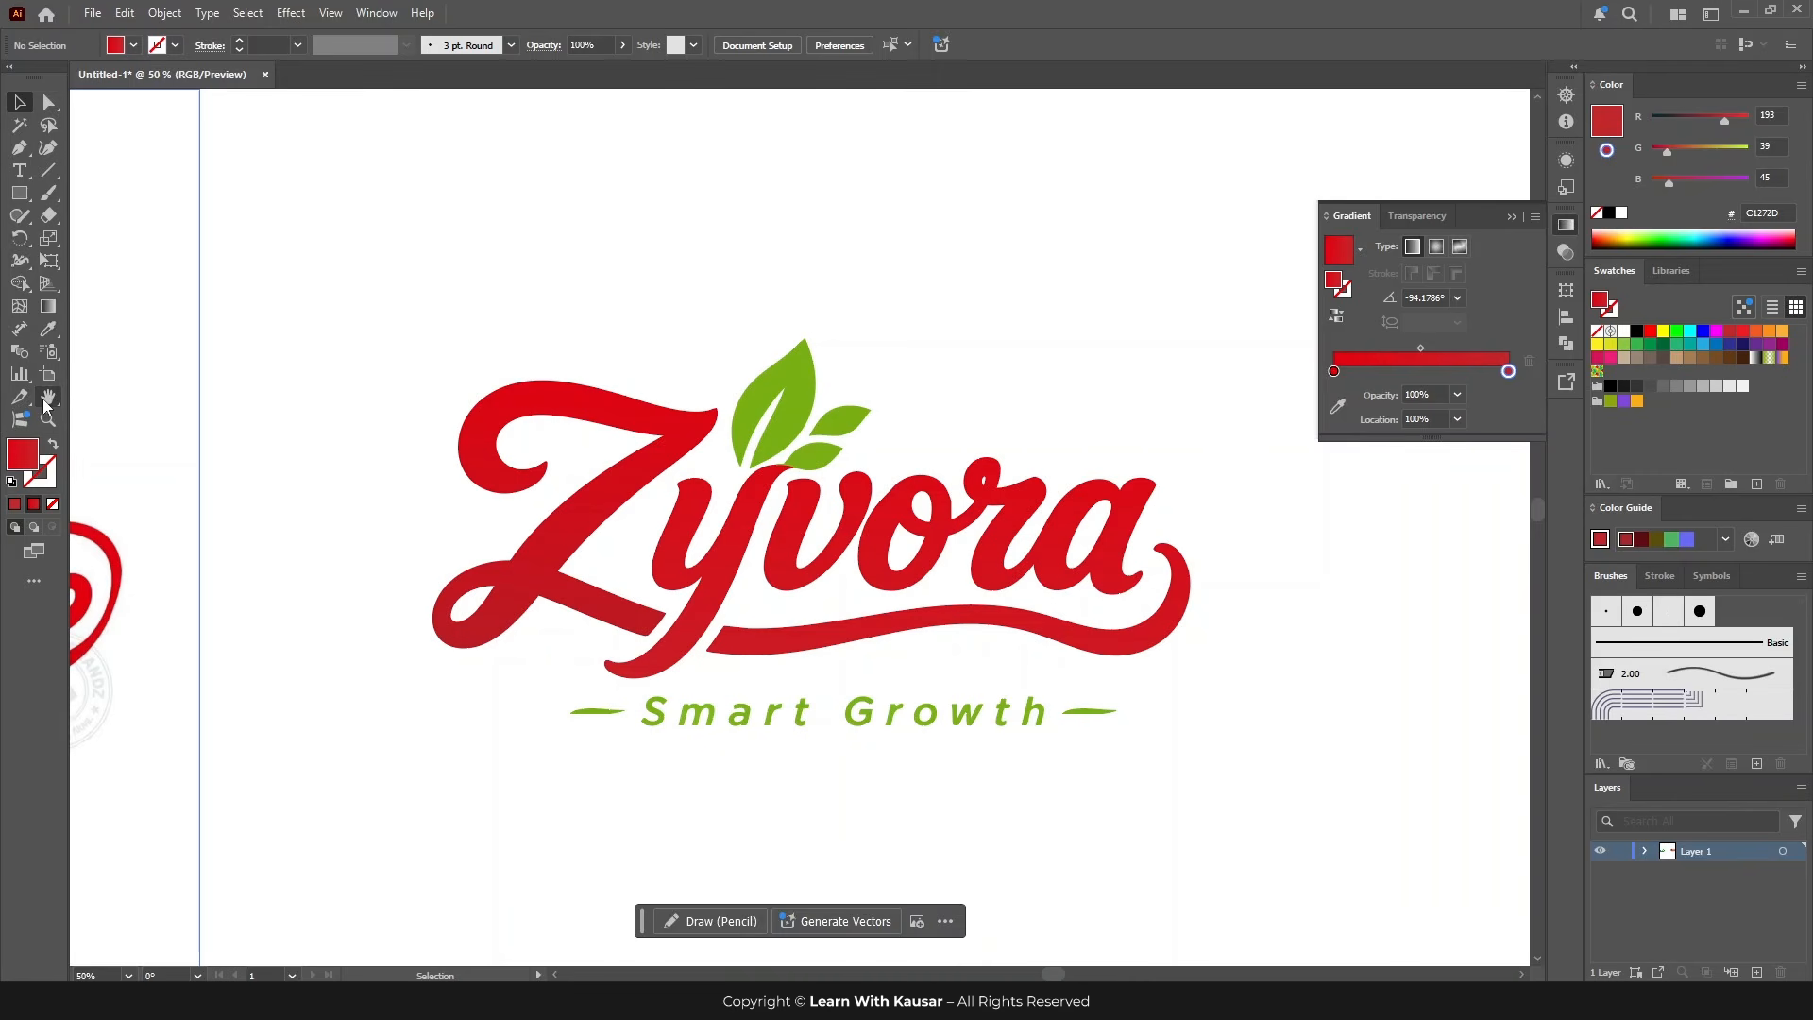
pyautogui.click(19, 125)
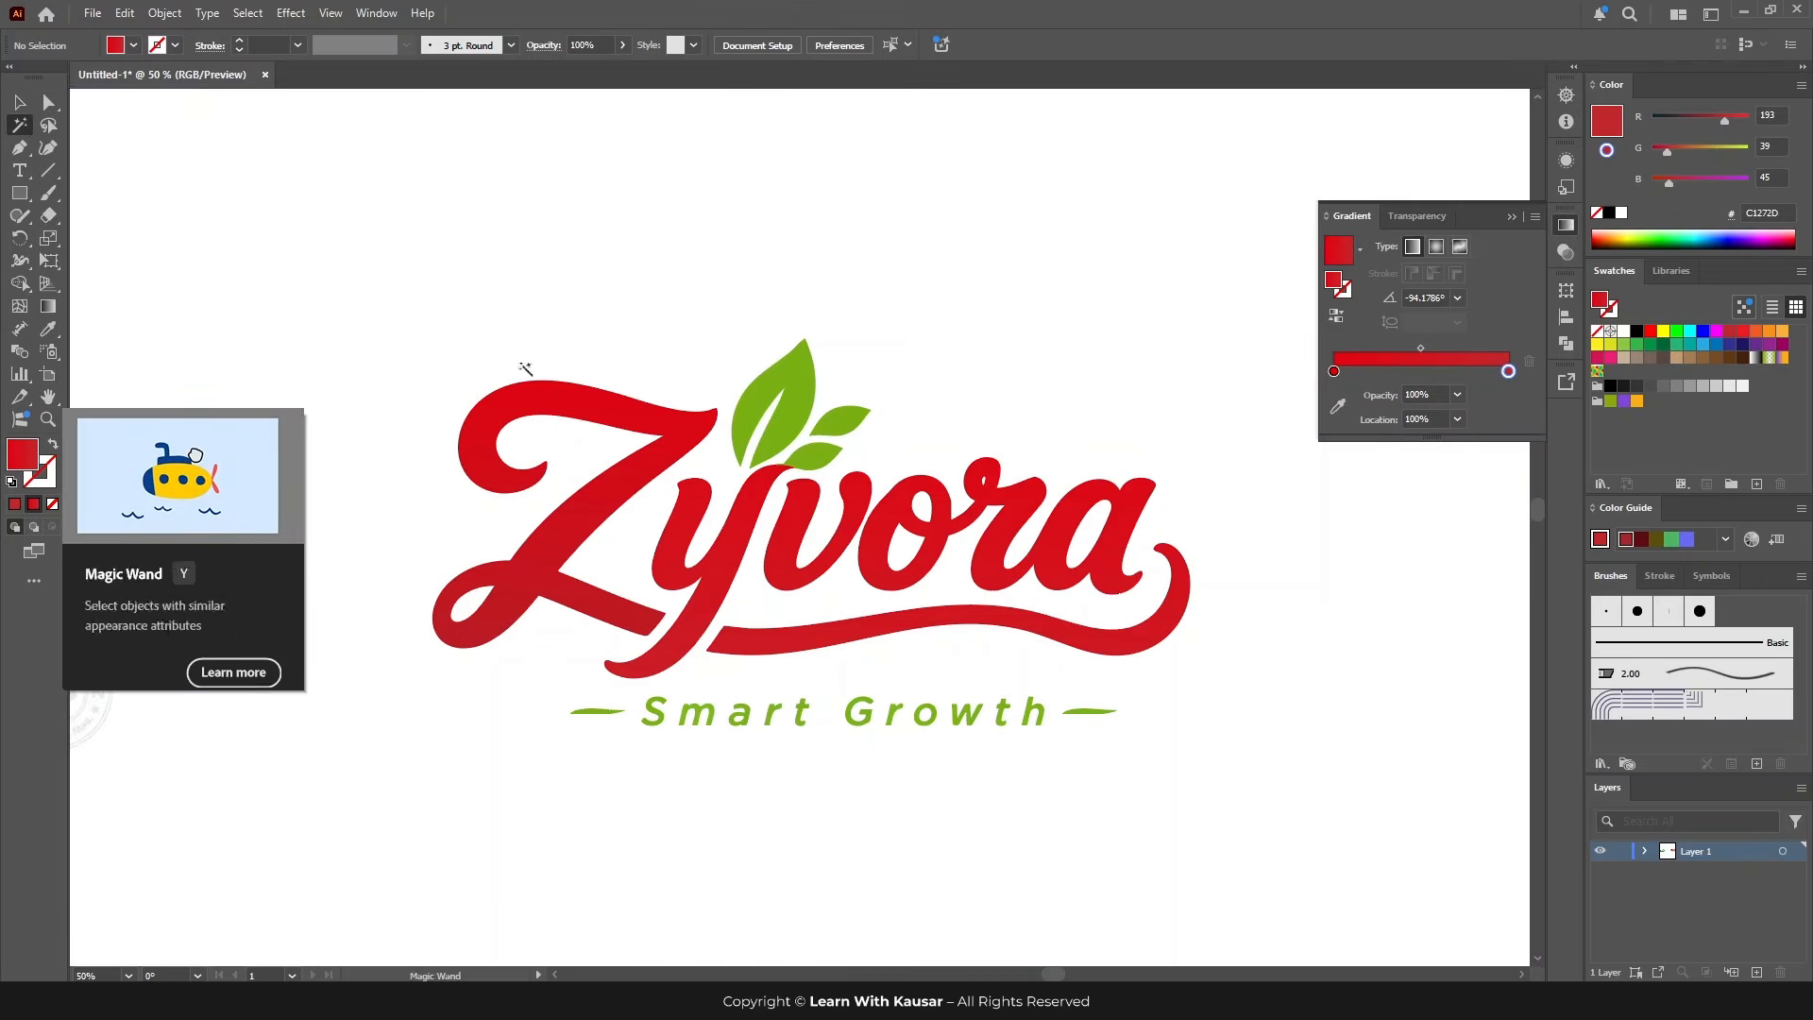
pyautogui.click(777, 370)
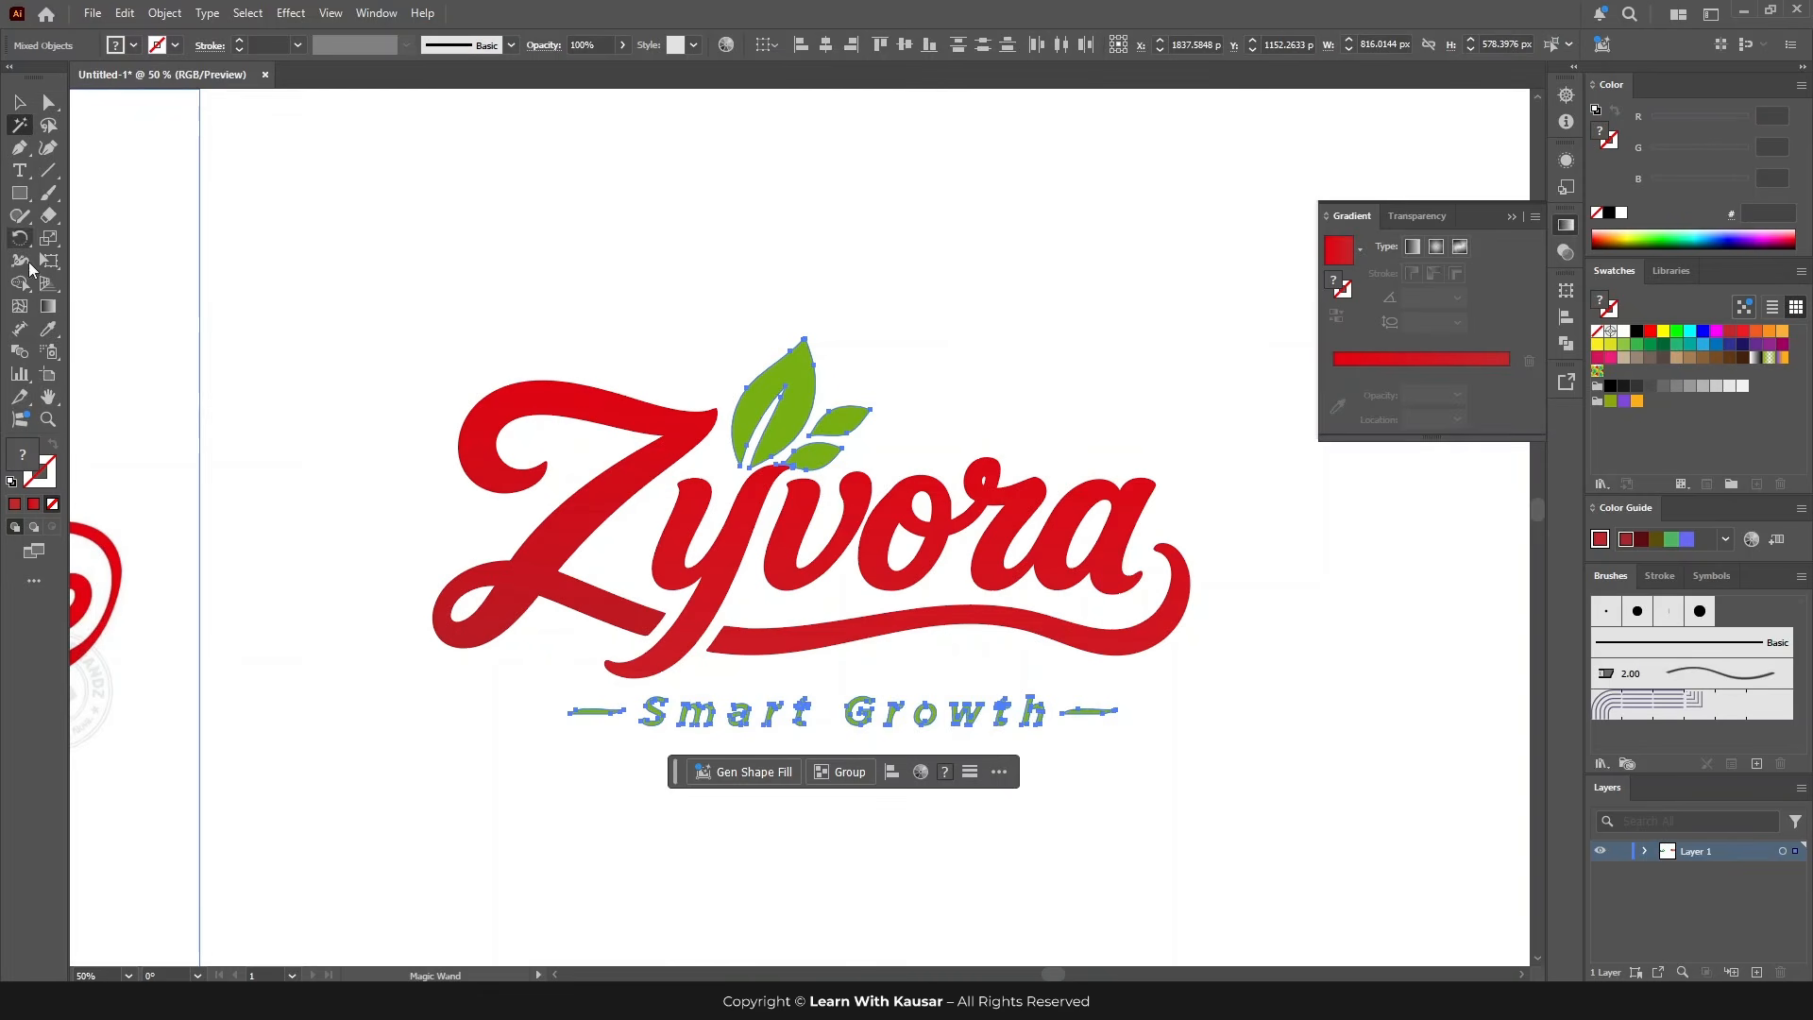
pyautogui.click(53, 330)
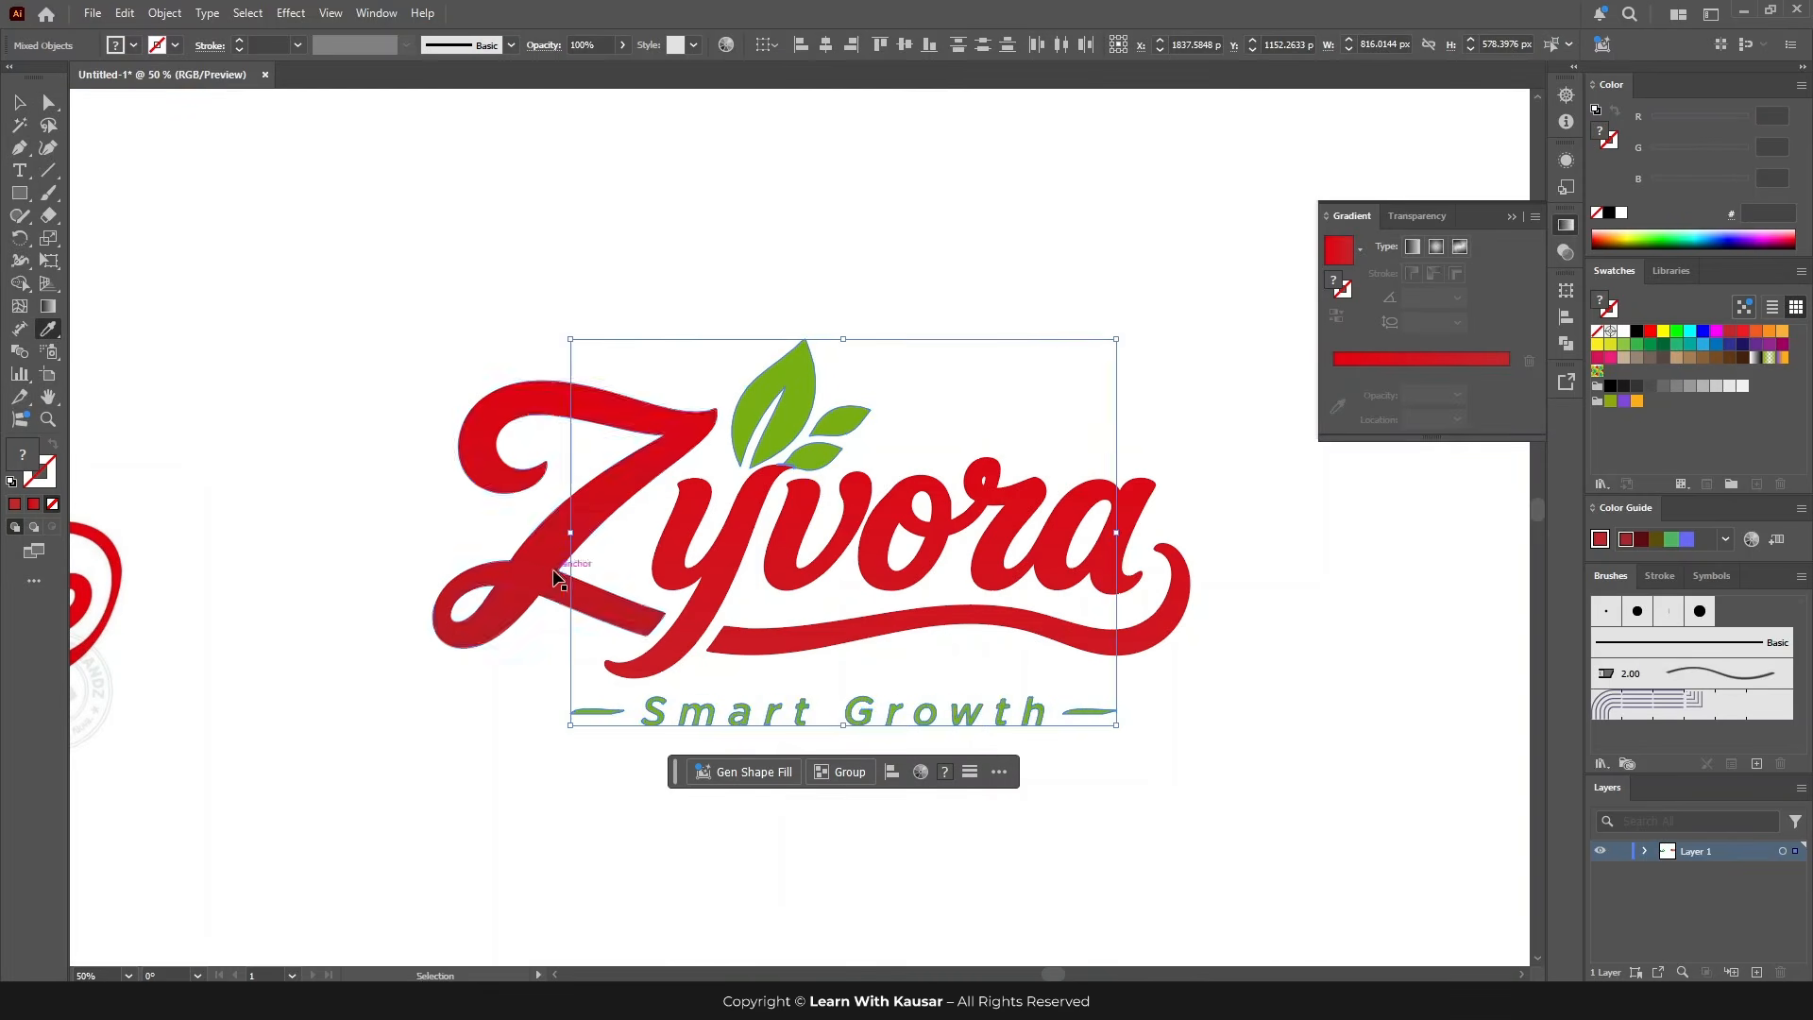
pyautogui.hotkey('ctrl', '-')
pyautogui.hotkey('ctrl', '-')
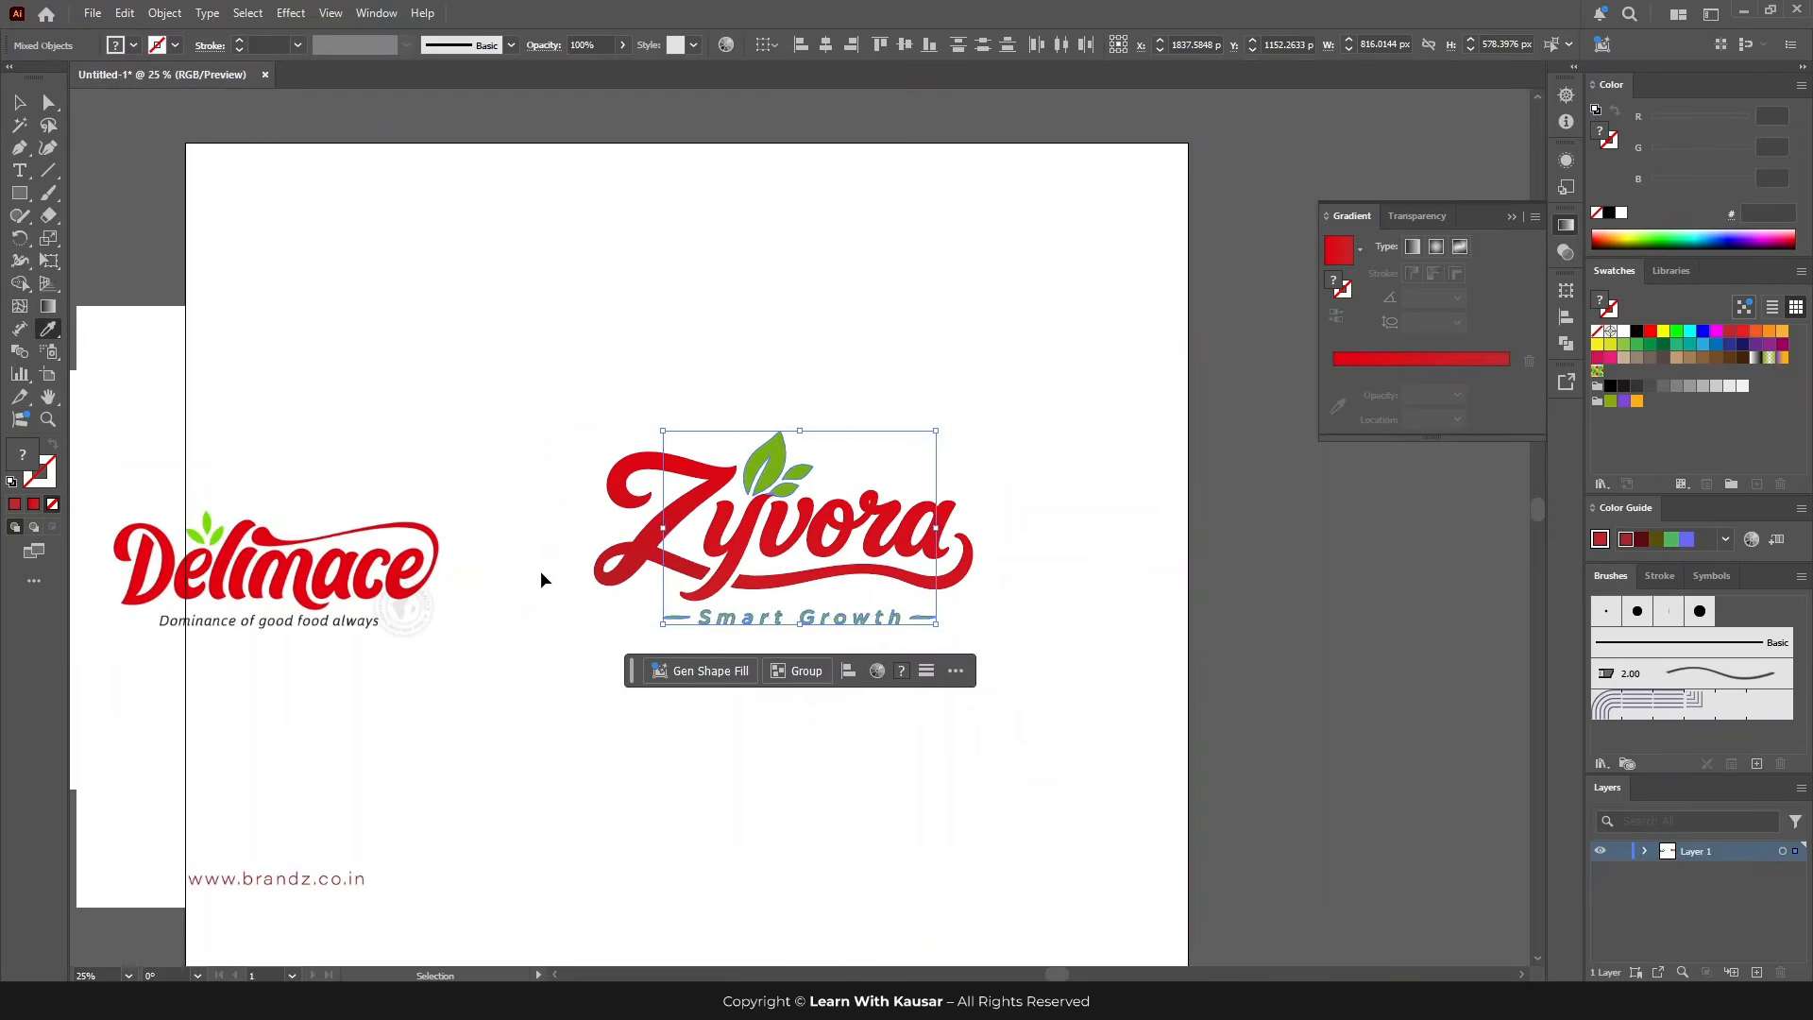
pyautogui.keyDown('ctrl'); pyautogui.click(227, 559); pyautogui.keyUp('ctrl')
pyautogui.keyDown('ctrl'); pyautogui.click(740, 510); pyautogui.keyUp('ctrl')
pyautogui.click(861, 484)
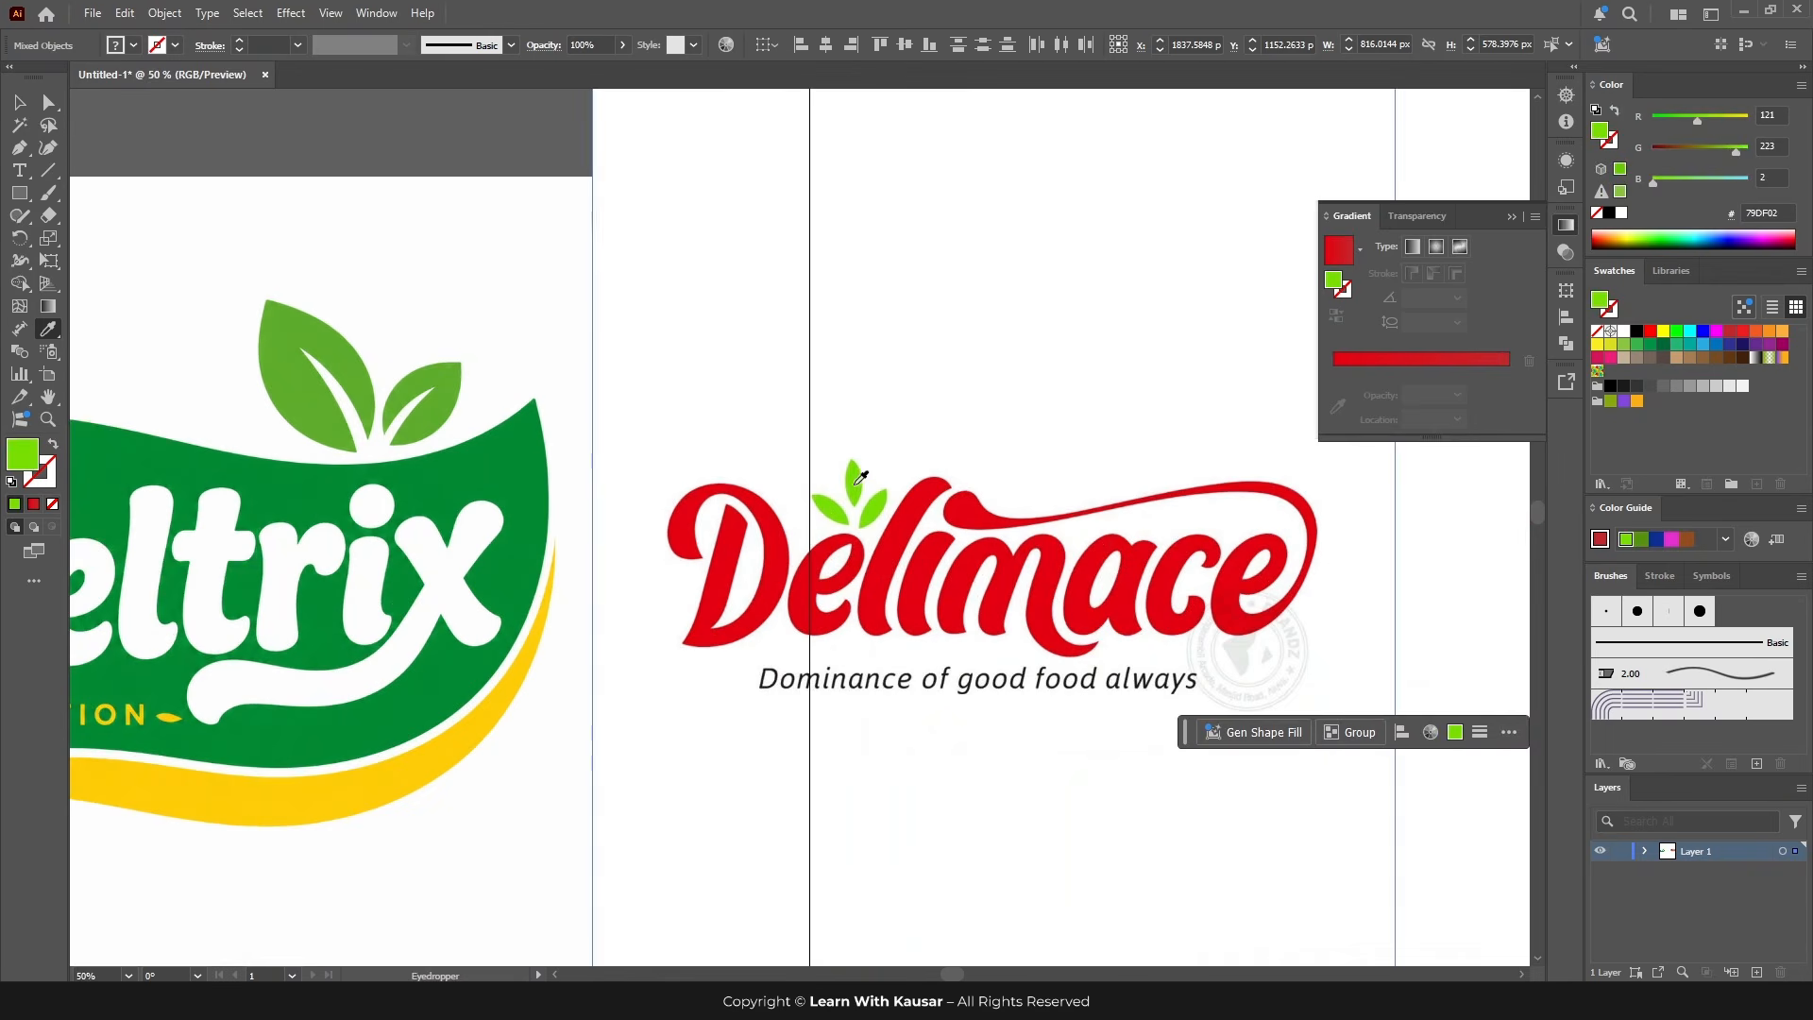
# Step: Move the Delimace reference image away from the artboard to its left side
pyautogui.press('v')
pyautogui.hotkey('ctrl', '-')
pyautogui.hotkey('ctrl', '-')
pyautogui.hotkey('ctrl', '-')
pyautogui.hotkey('ctrl', '-')
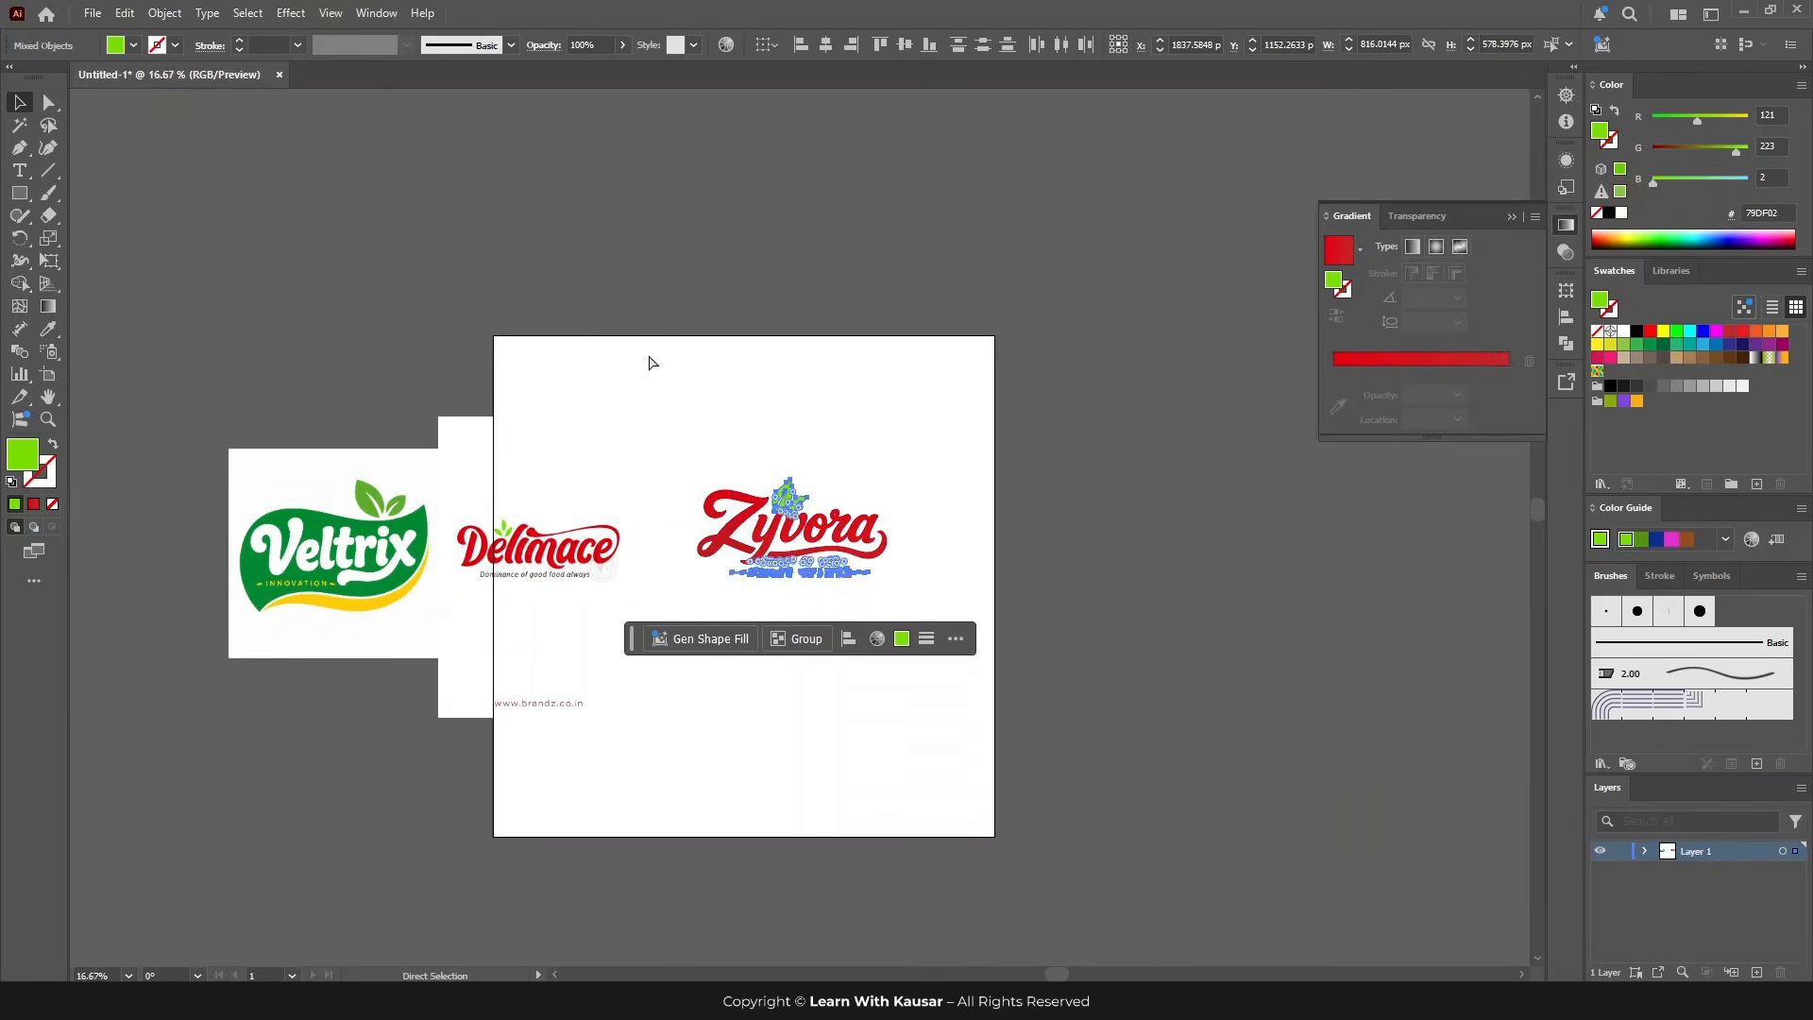
pyautogui.moveTo(576, 545); pyautogui.dragTo(403, 530)
# Step: Group the complete Zyvora logo and centre it horizontally and vertically on the artboard
pyautogui.keyDown('ctrl'); pyautogui.click(804, 600); pyautogui.keyUp('ctrl')
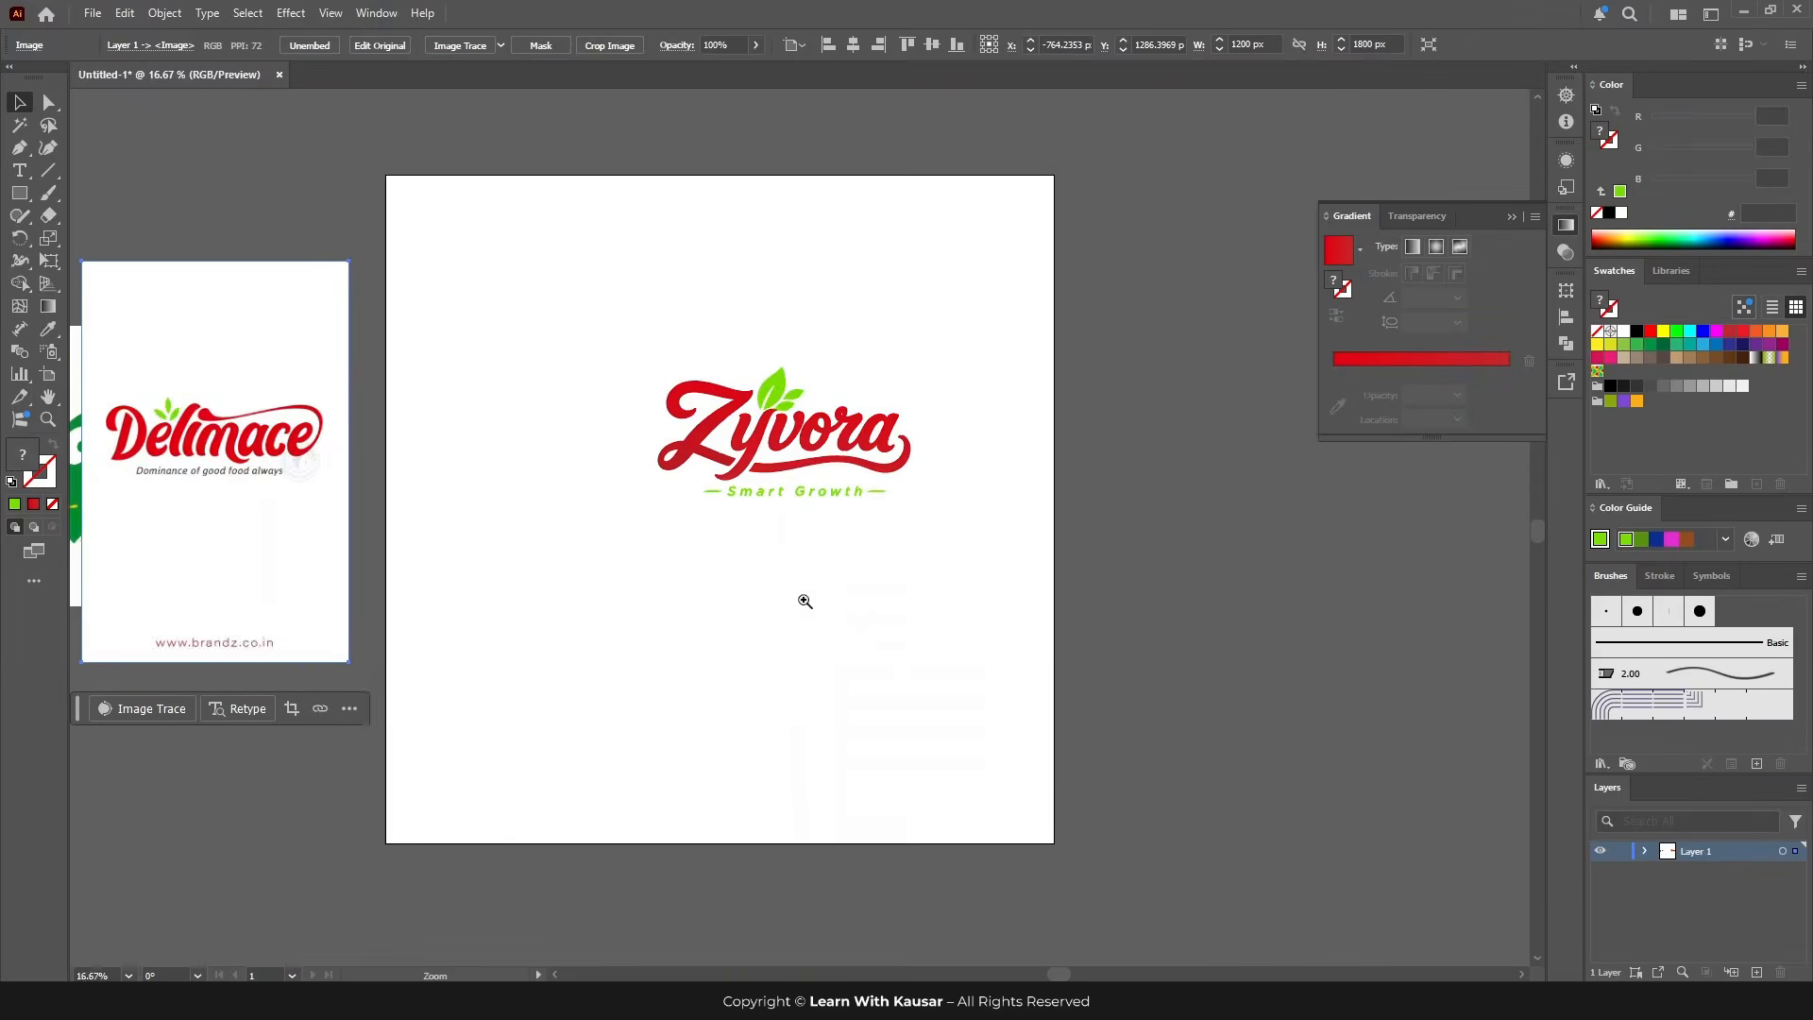
pyautogui.keyDown('ctrl'); pyautogui.click(803, 599); pyautogui.keyUp('ctrl')
pyautogui.moveTo(529, 155); pyautogui.dragTo(1057, 473)
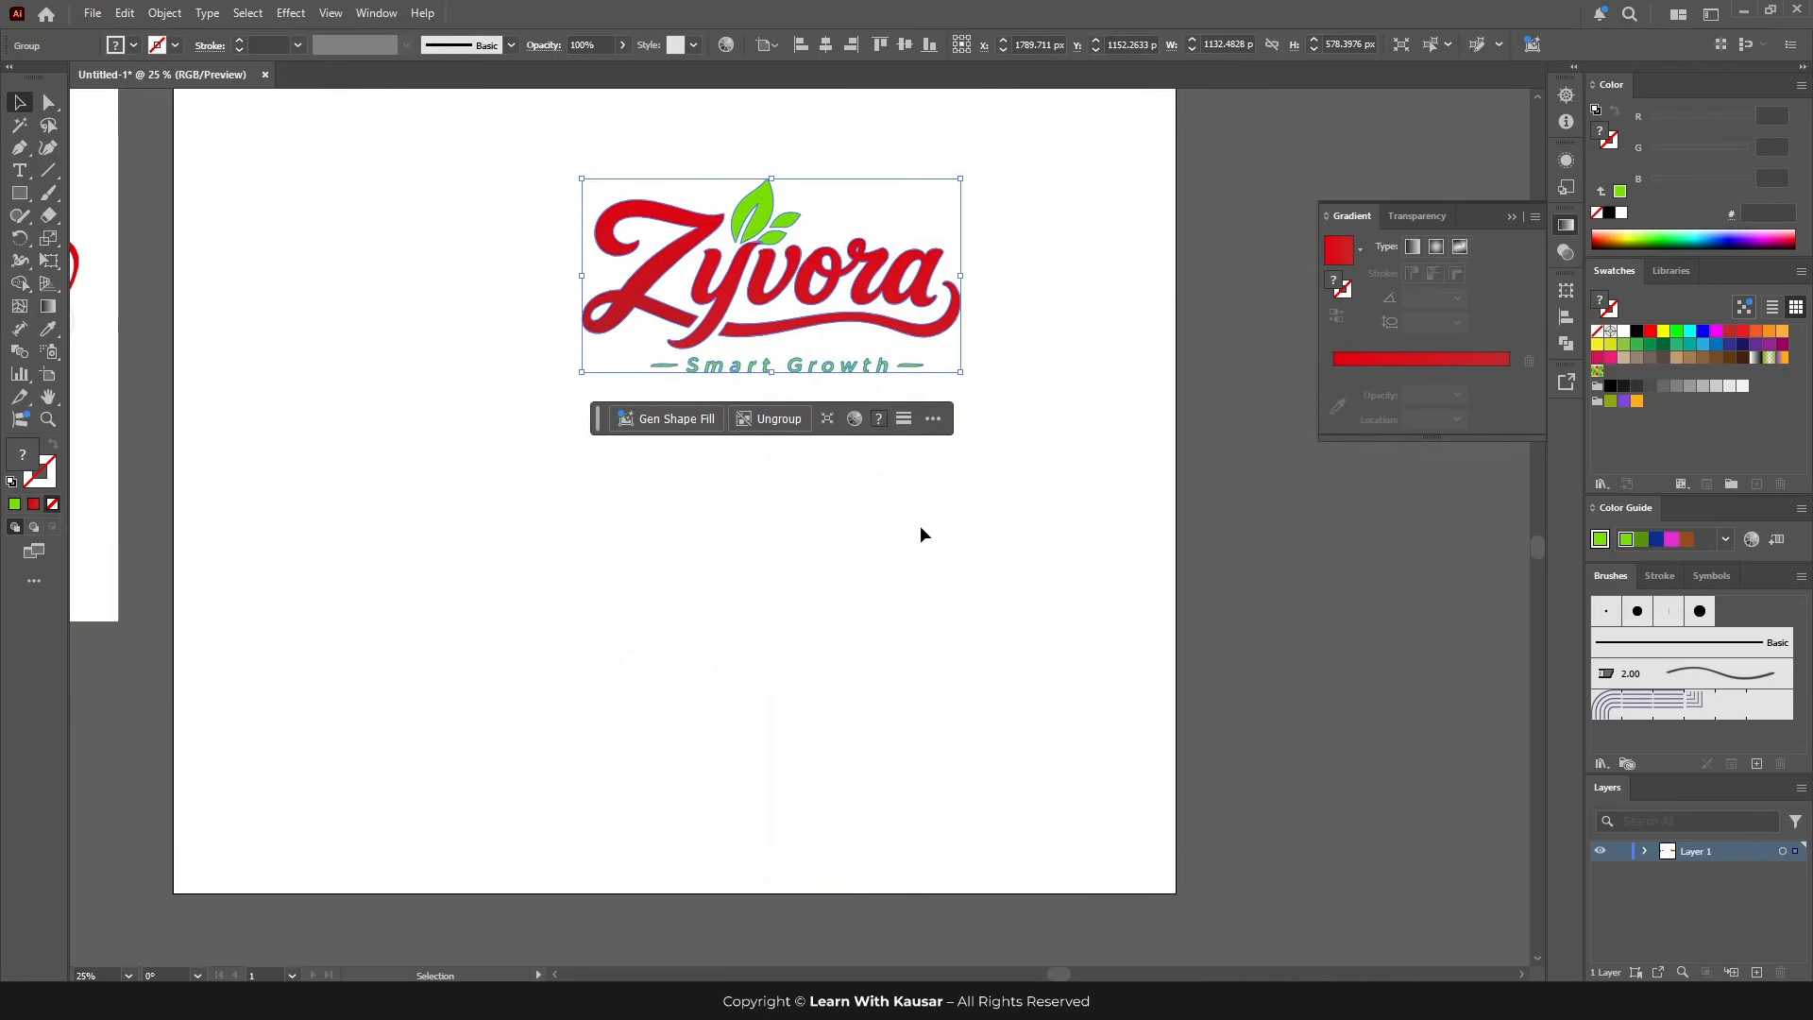
pyautogui.moveTo(1018, 293); pyautogui.dragTo(516, 382)
pyautogui.click(907, 48)
pyautogui.click(803, 45)
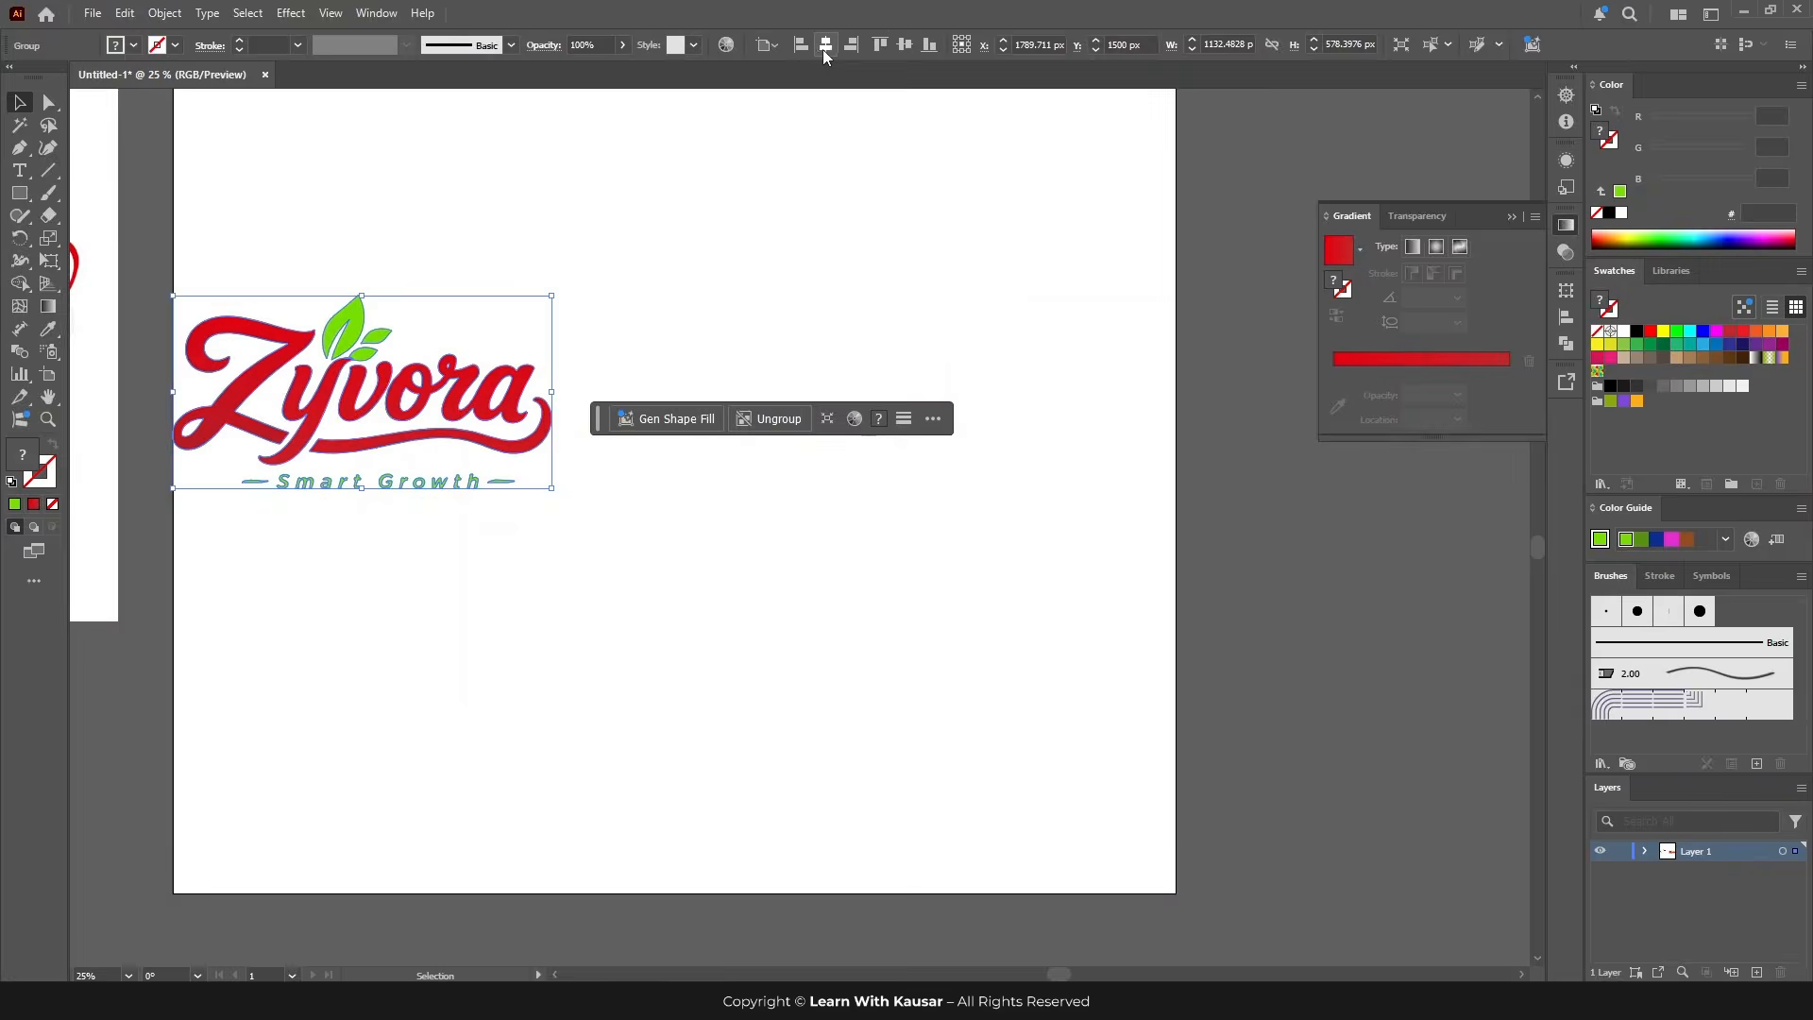
pyautogui.click(825, 47)
pyautogui.click(941, 351)
# Step: Enlarge the Zyvora logo proportionally from its centre to about 1890 px wide
pyautogui.hotkey('ctrl', '-')
pyautogui.hotkey('ctrl', '-')
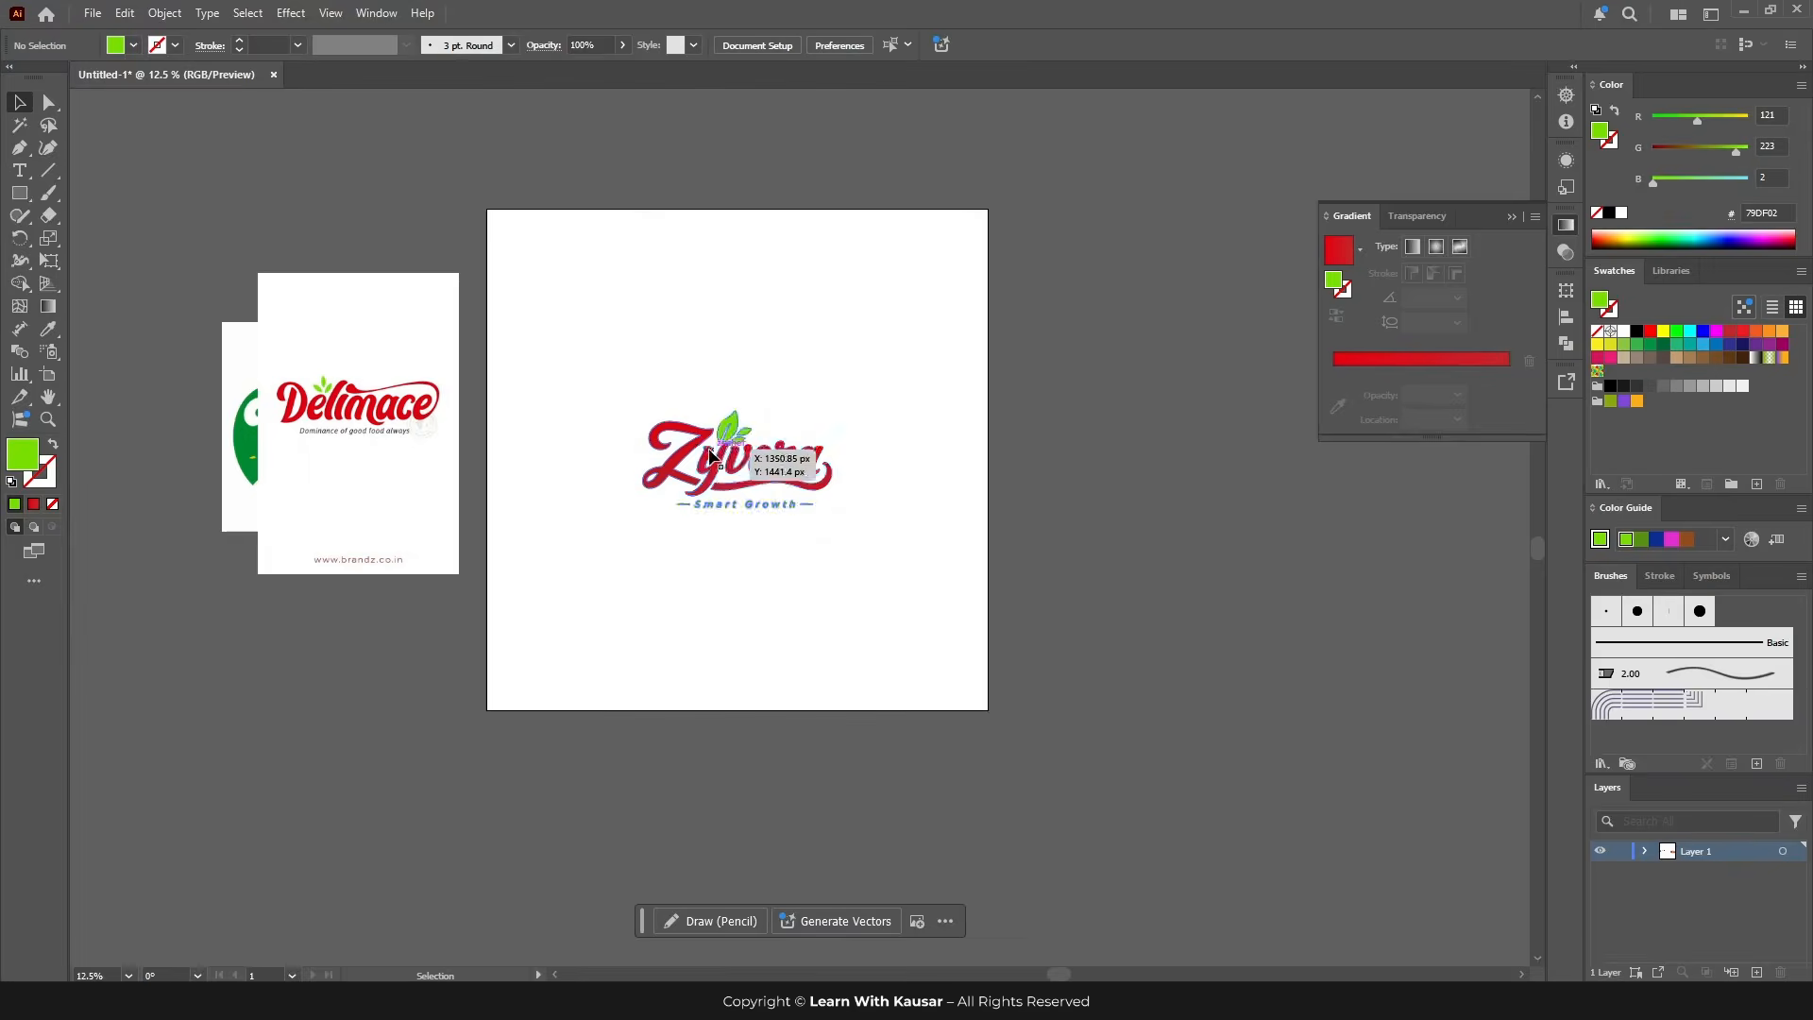
pyautogui.click(735, 425)
pyautogui.moveTo(737, 406); pyautogui.dragTo(738, 381)
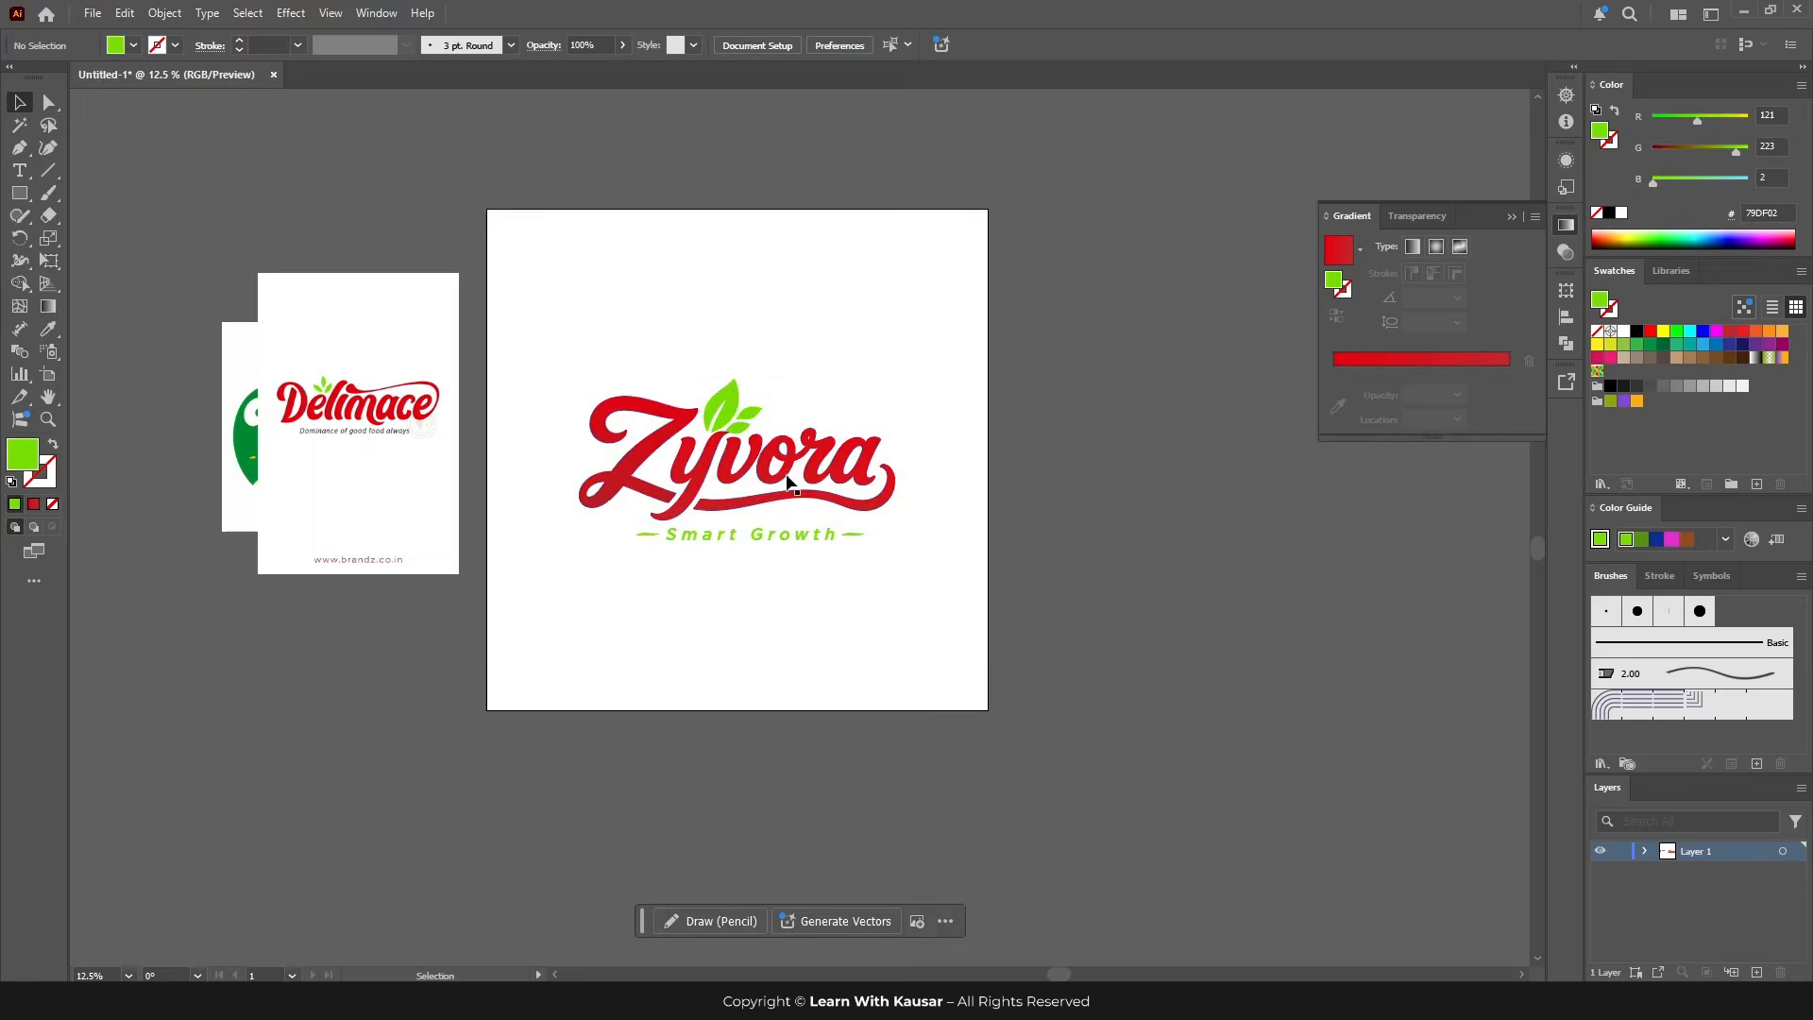
pyautogui.click(907, 203)
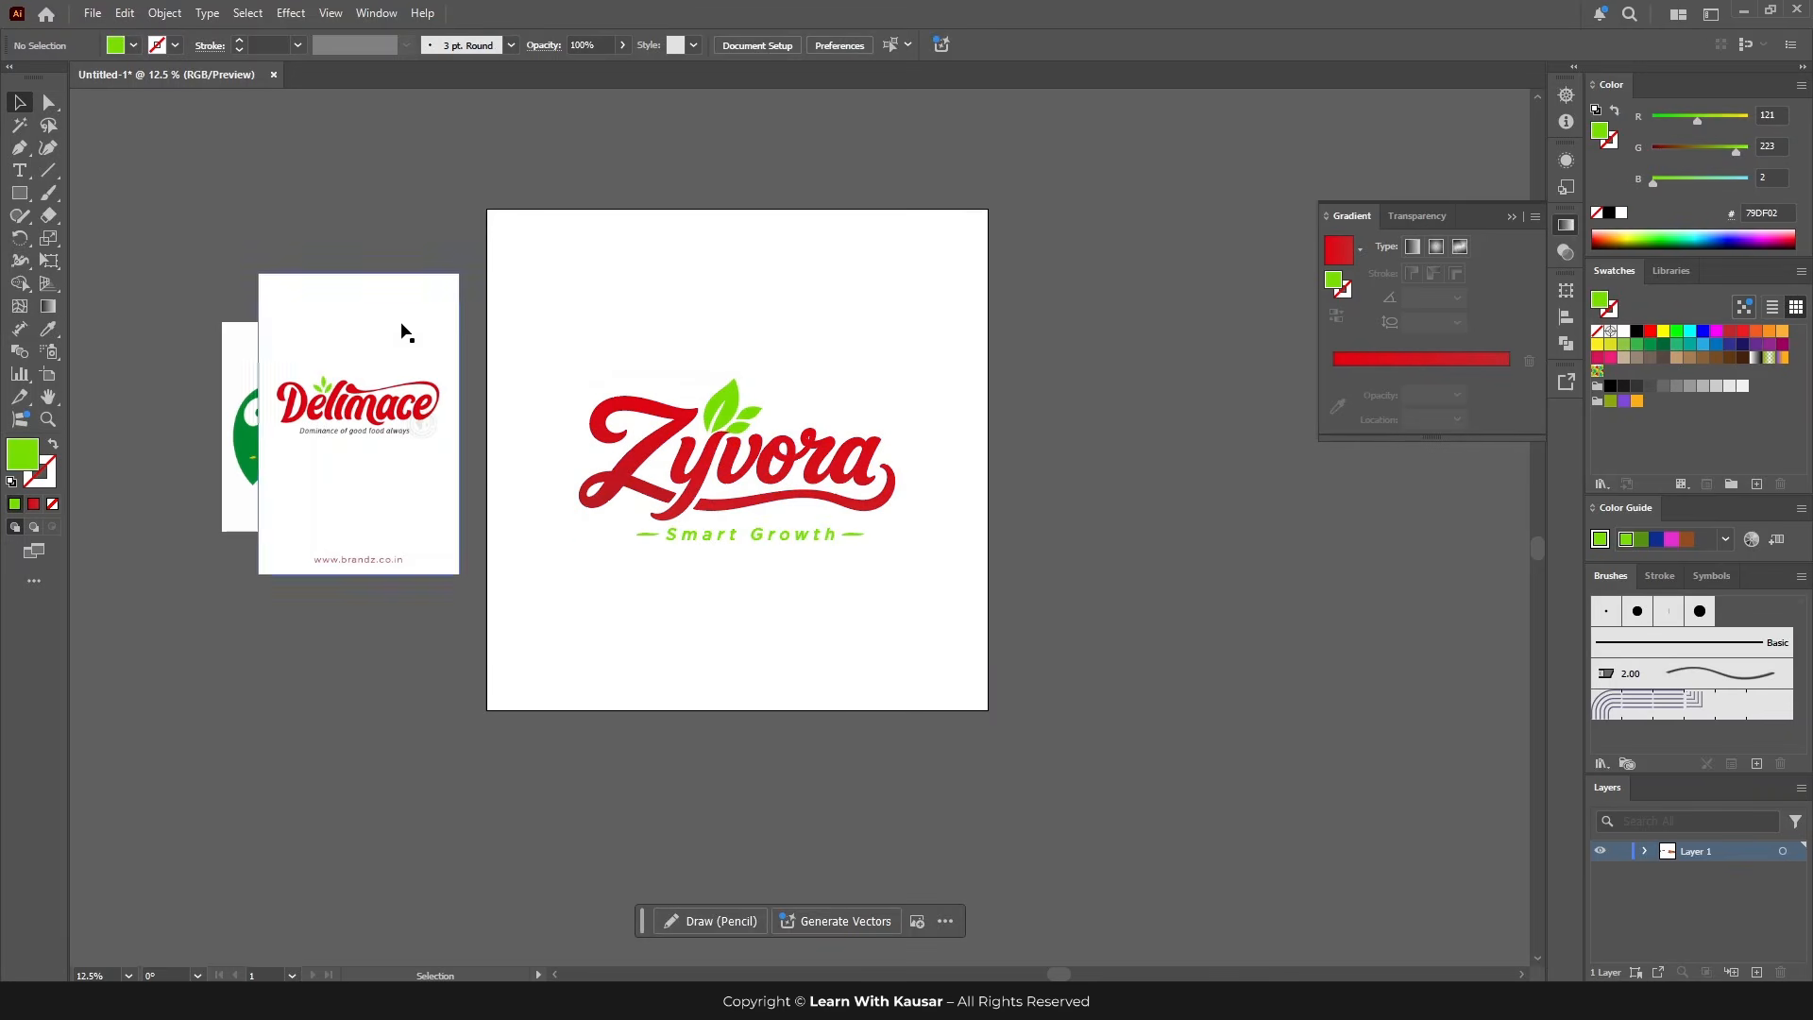
# Step: Move the Zyvora logo off the artboard to below the reference images and delete the Delimace image
pyautogui.hscroll(-3, 401, 332)
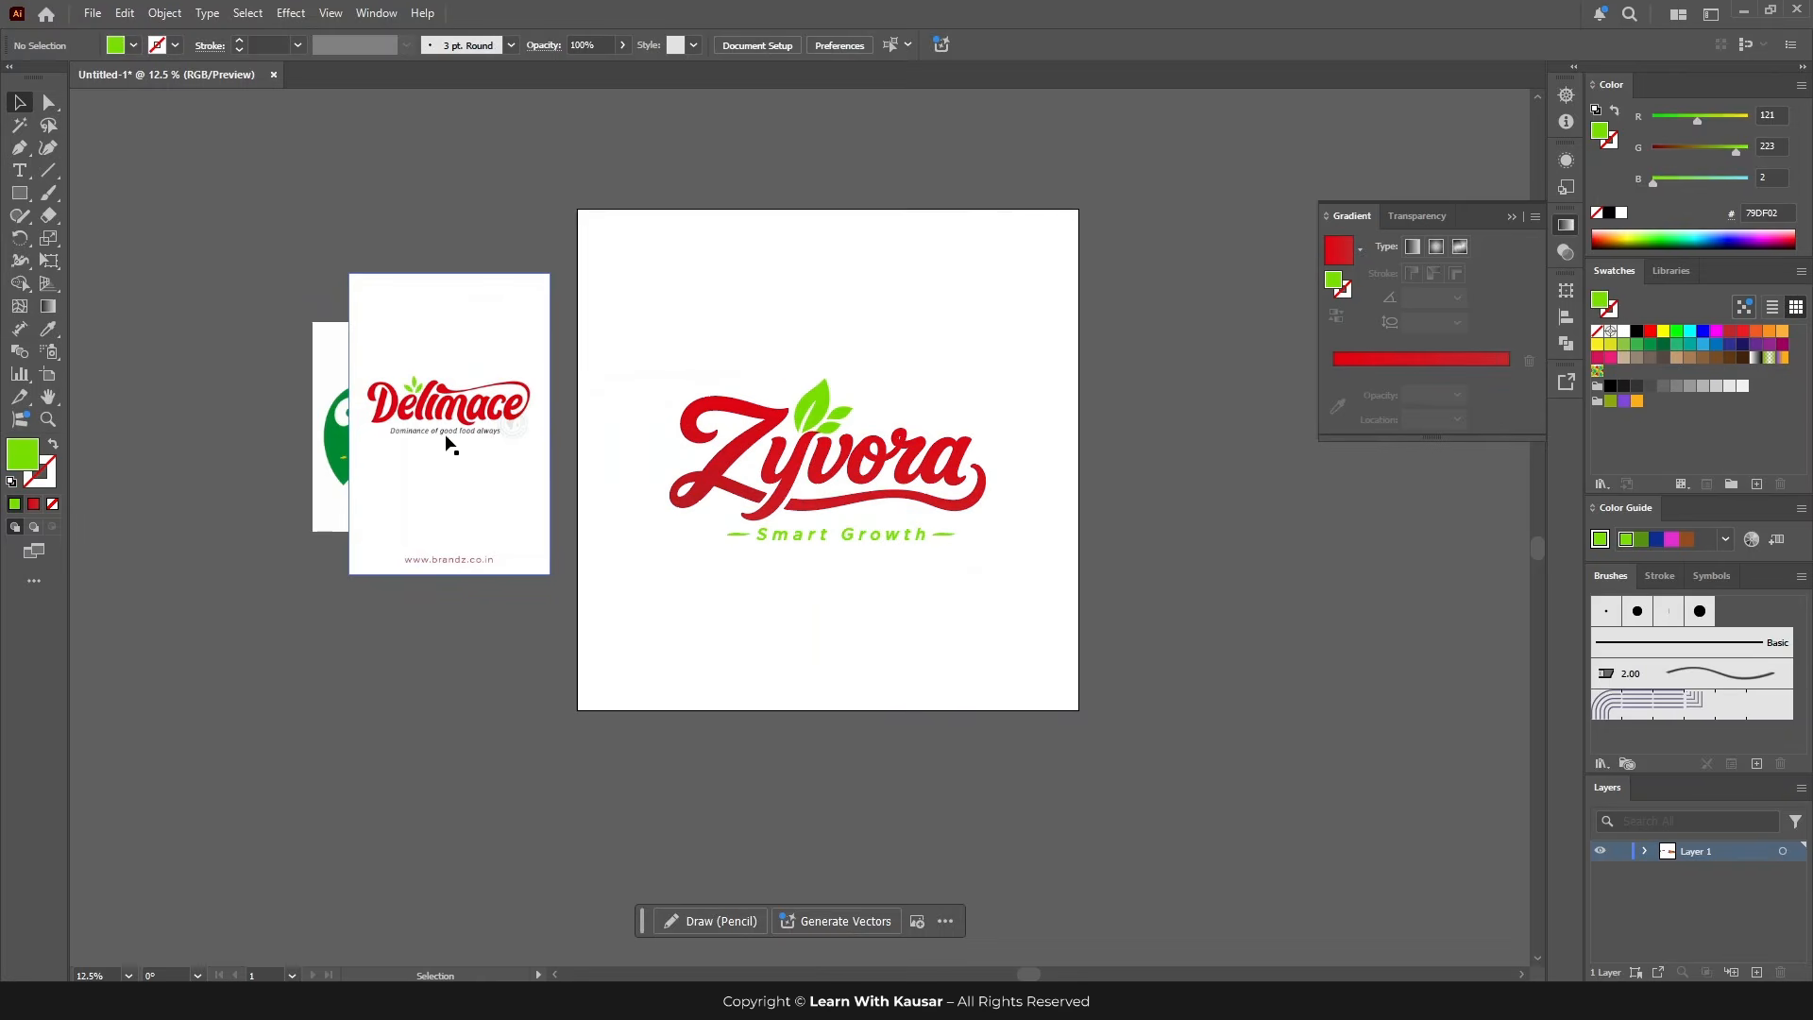
pyautogui.moveTo(883, 444); pyautogui.dragTo(356, 730)
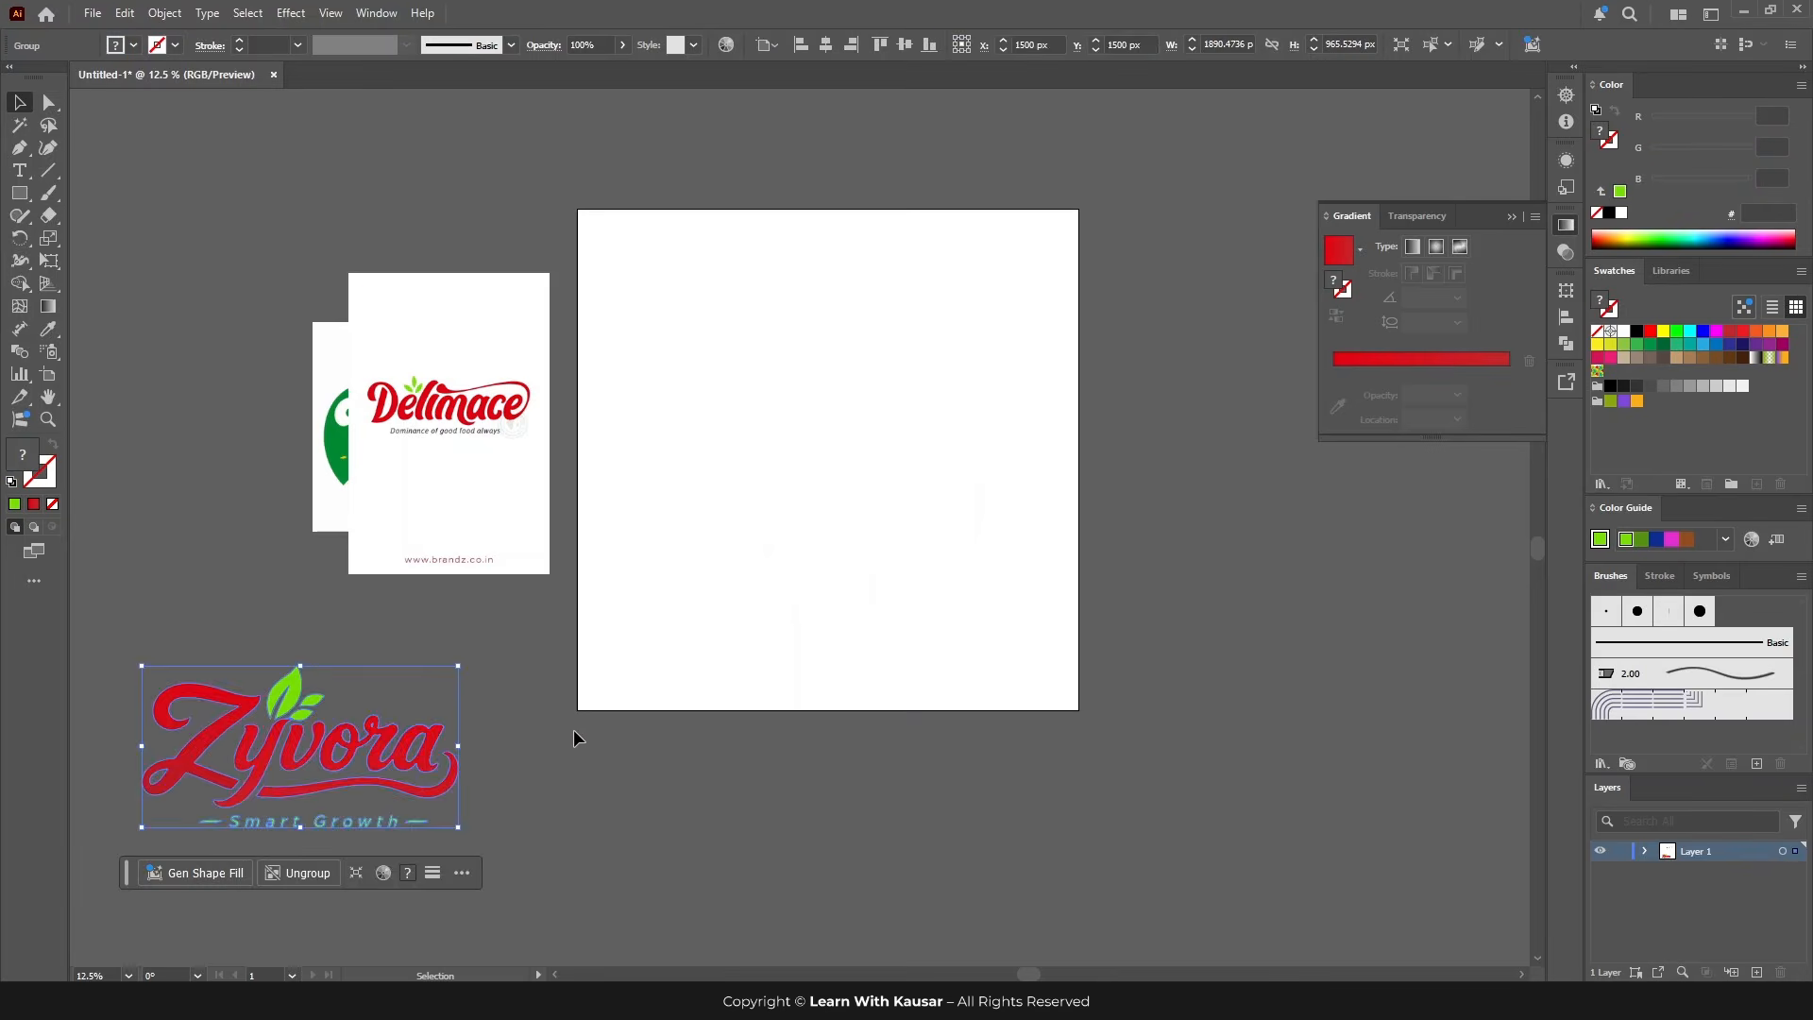
pyautogui.click(574, 737)
pyautogui.click(469, 463)
pyautogui.press('Delete')
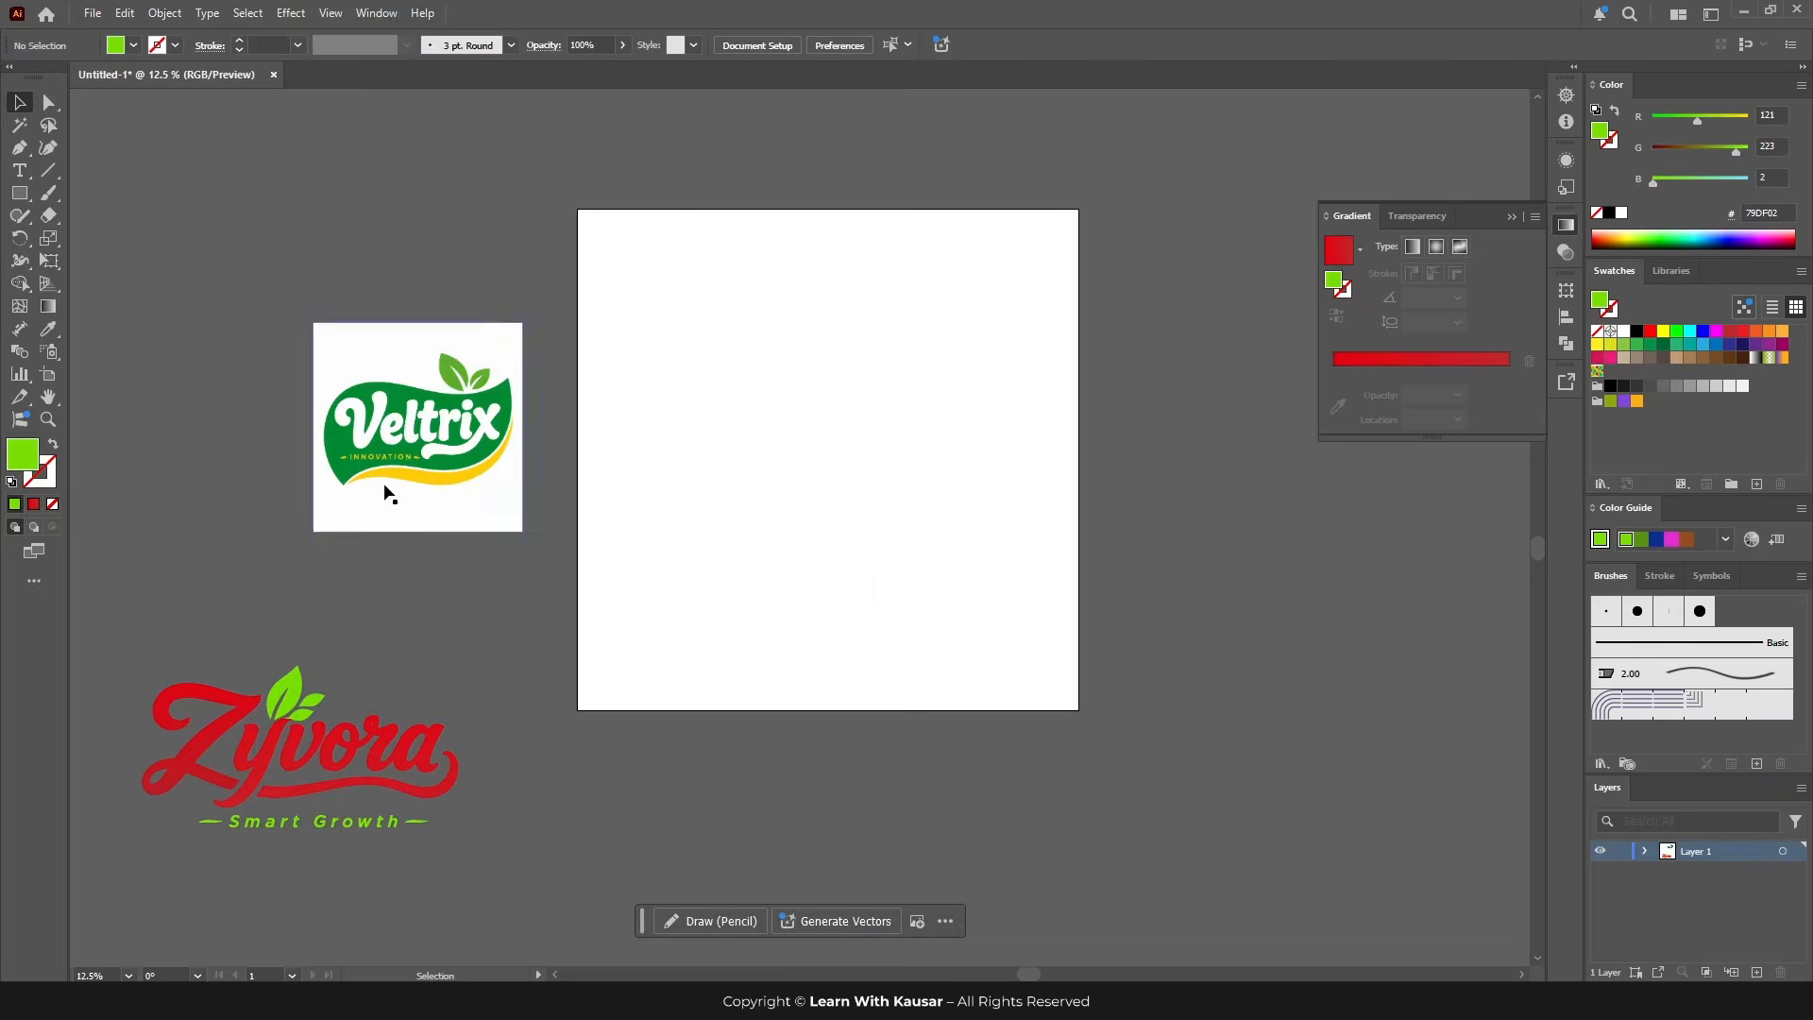
# Step: Move the Veltrix image onto the artboard, trace it with the Low Fidelity Photo preset and expand the tracing
pyautogui.moveTo(389, 491); pyautogui.dragTo(755, 506)
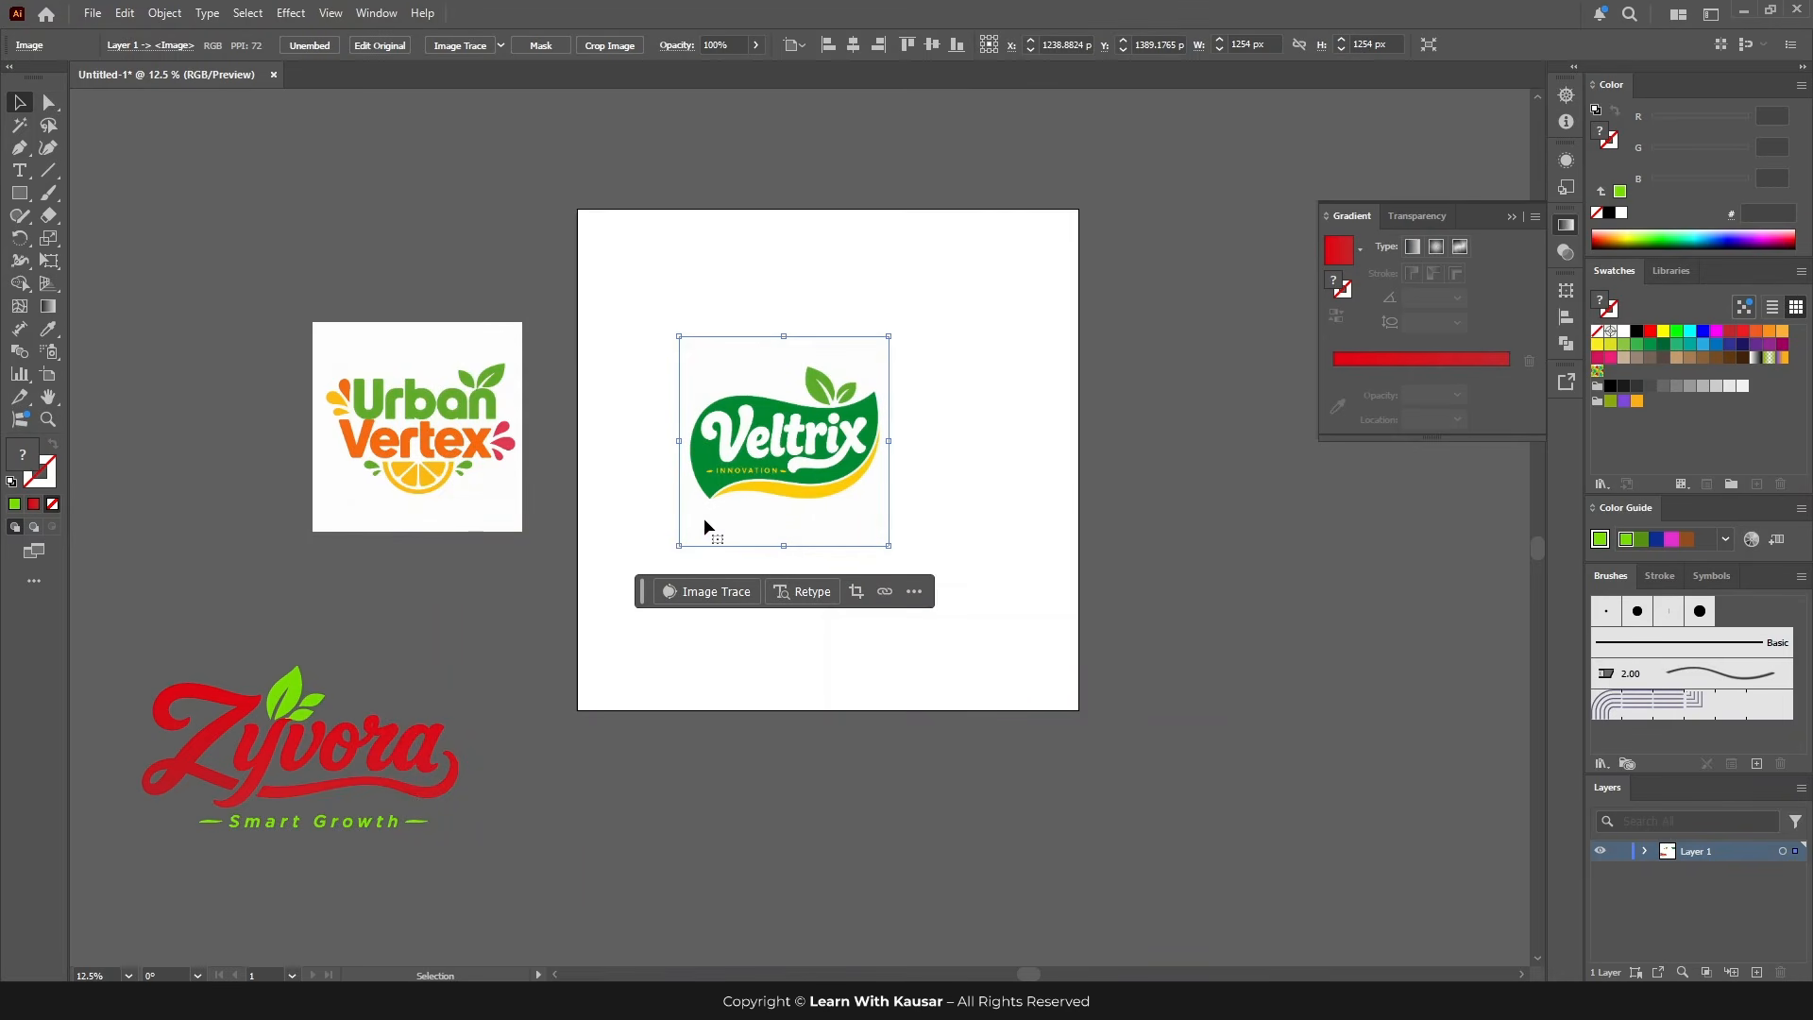
pyautogui.click(501, 46)
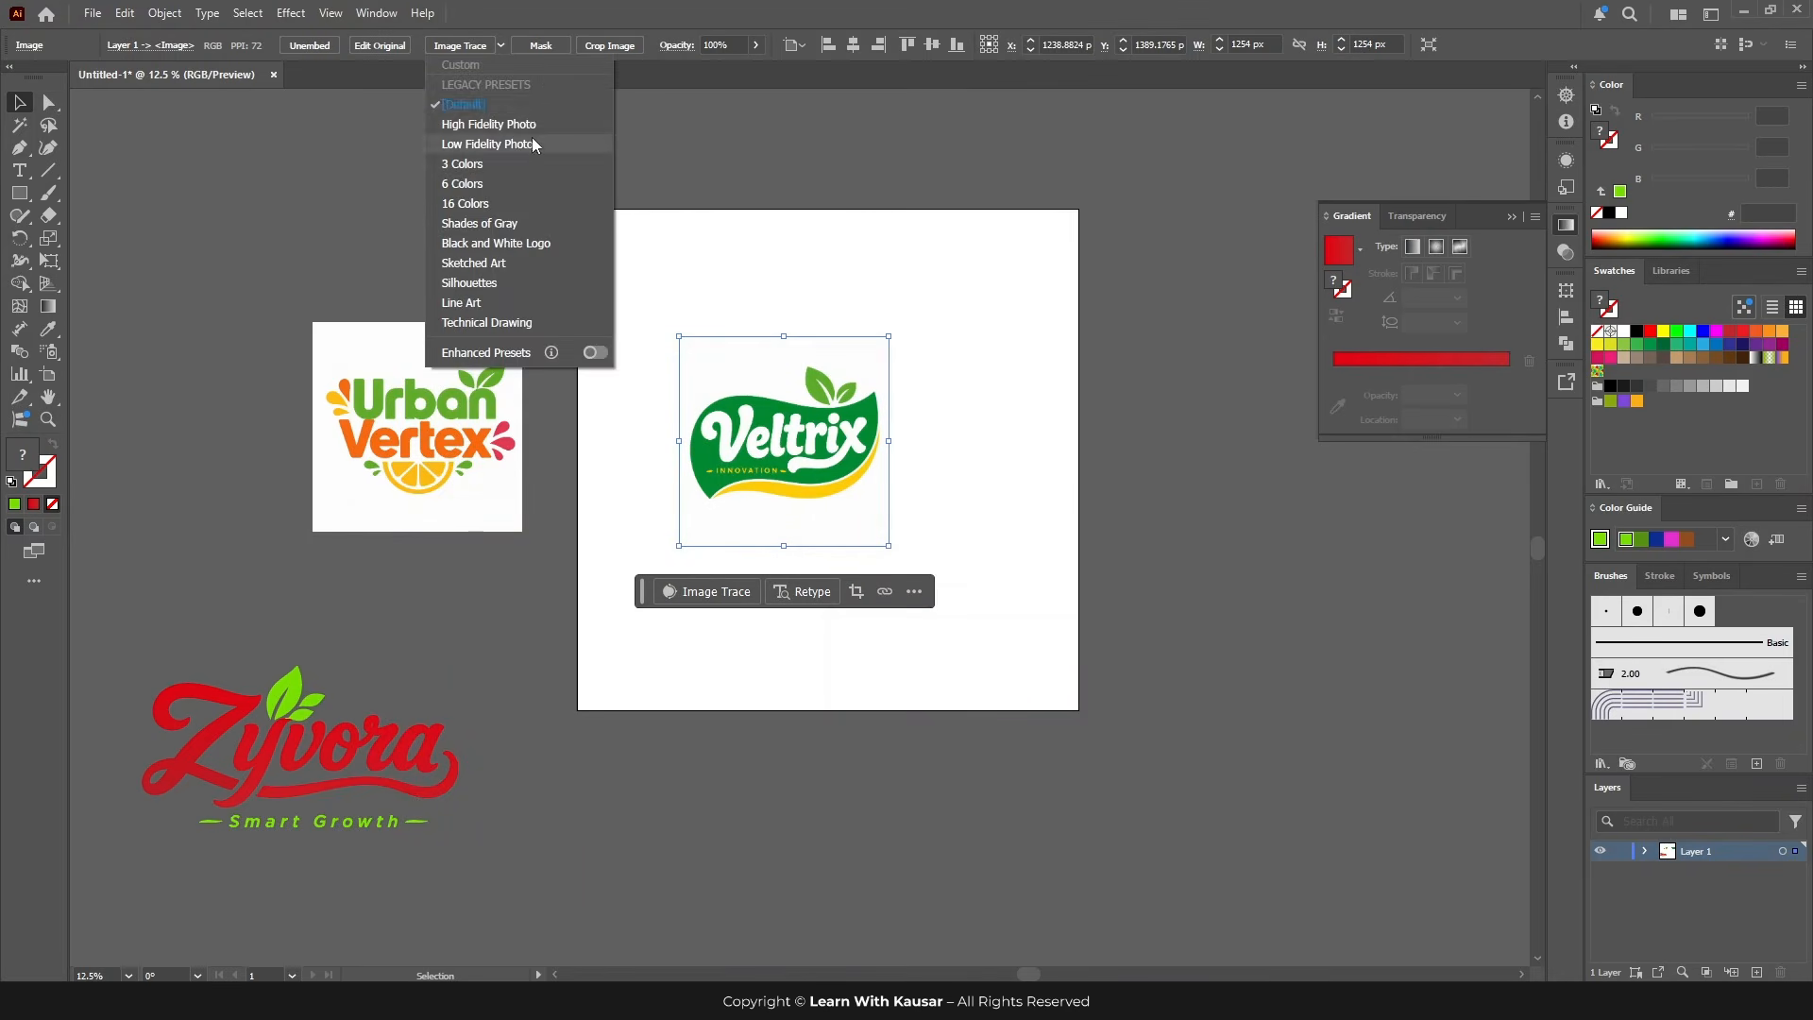
pyautogui.click(531, 141)
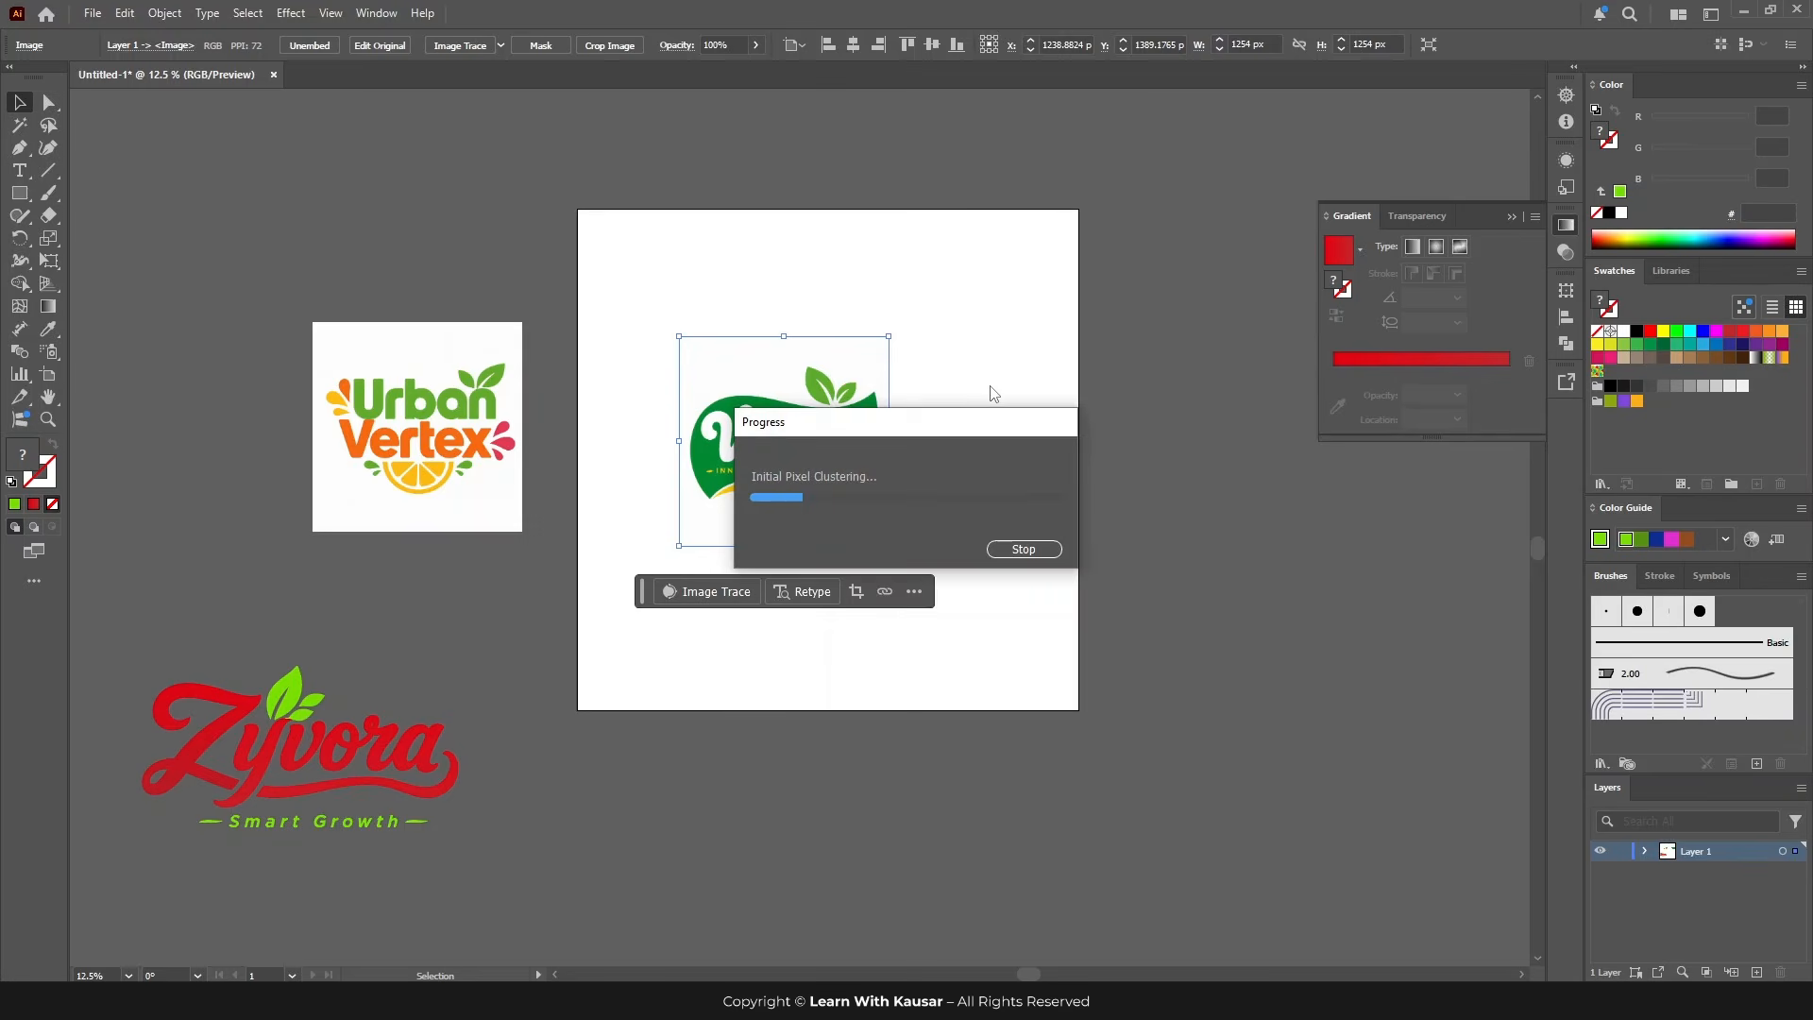
pyautogui.click(495, 45)
# Step: Move the traced Veltrix artwork rightward to the horizontal middle of the artboard and deselect it
pyautogui.scroll(3, 808, 454)
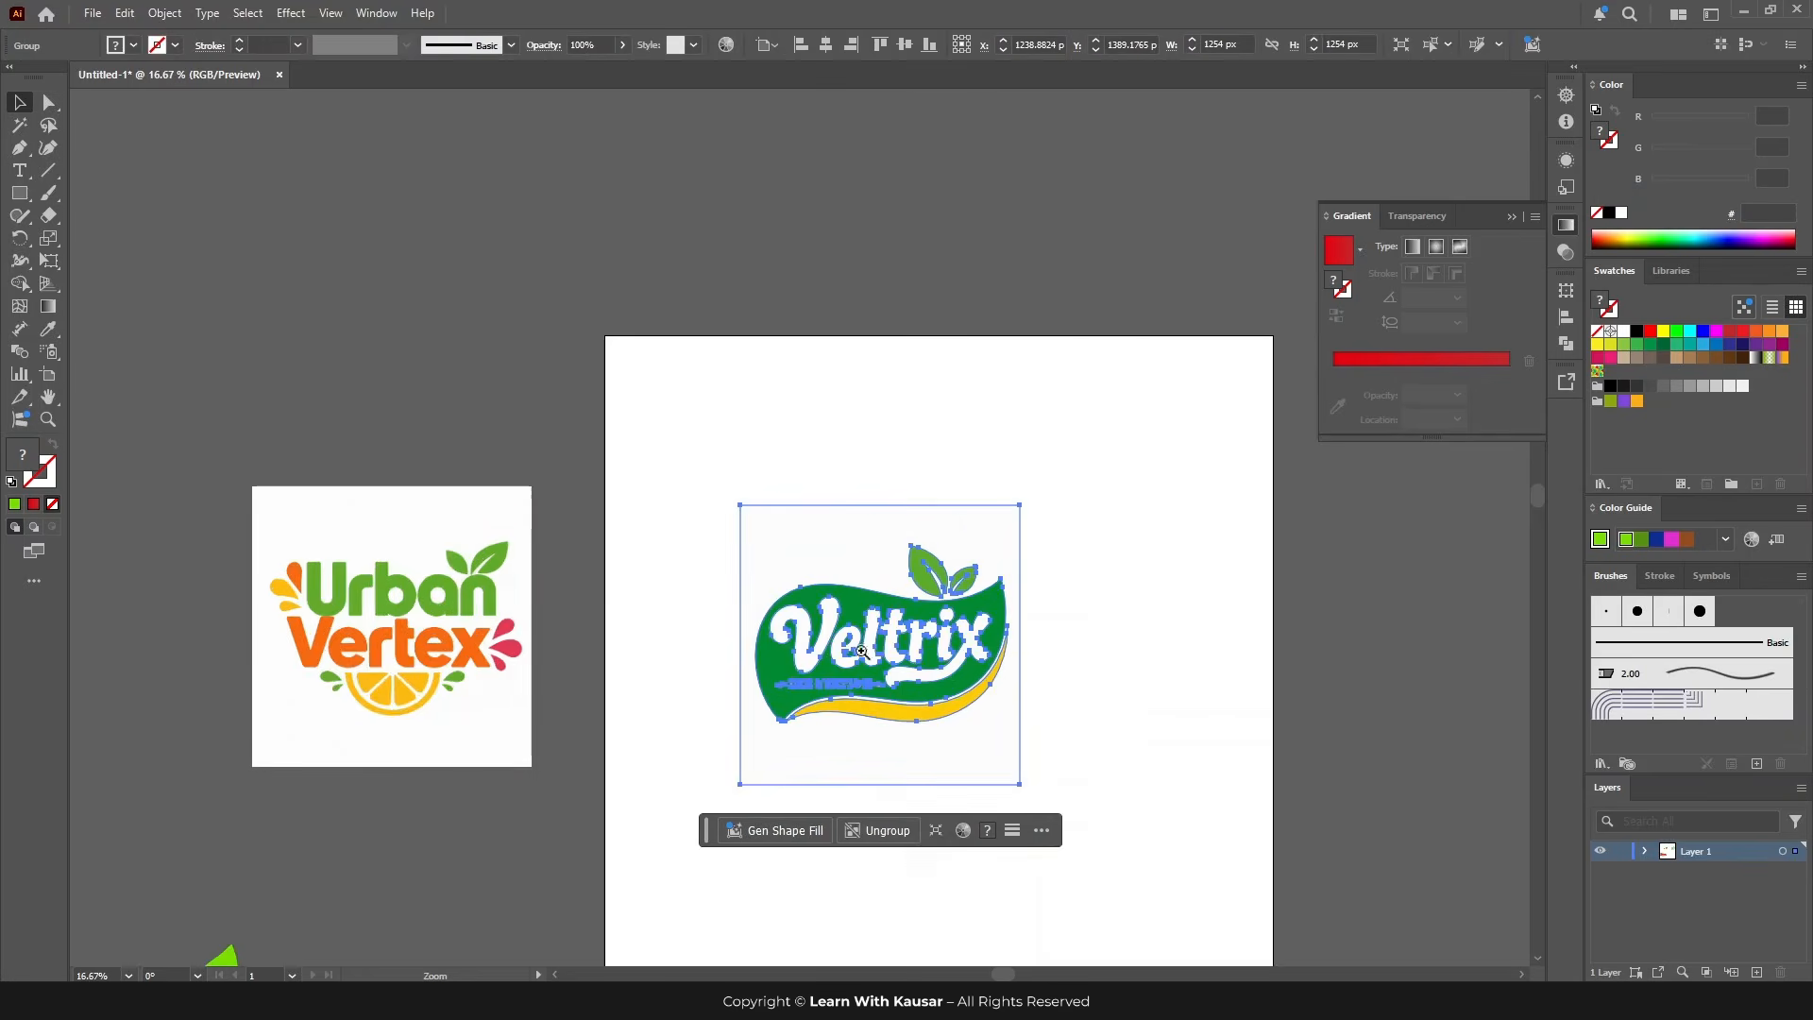
pyautogui.scroll(1, 760, 574)
pyautogui.moveTo(780, 526); pyautogui.dragTo(903, 526)
pyautogui.click(1214, 607)
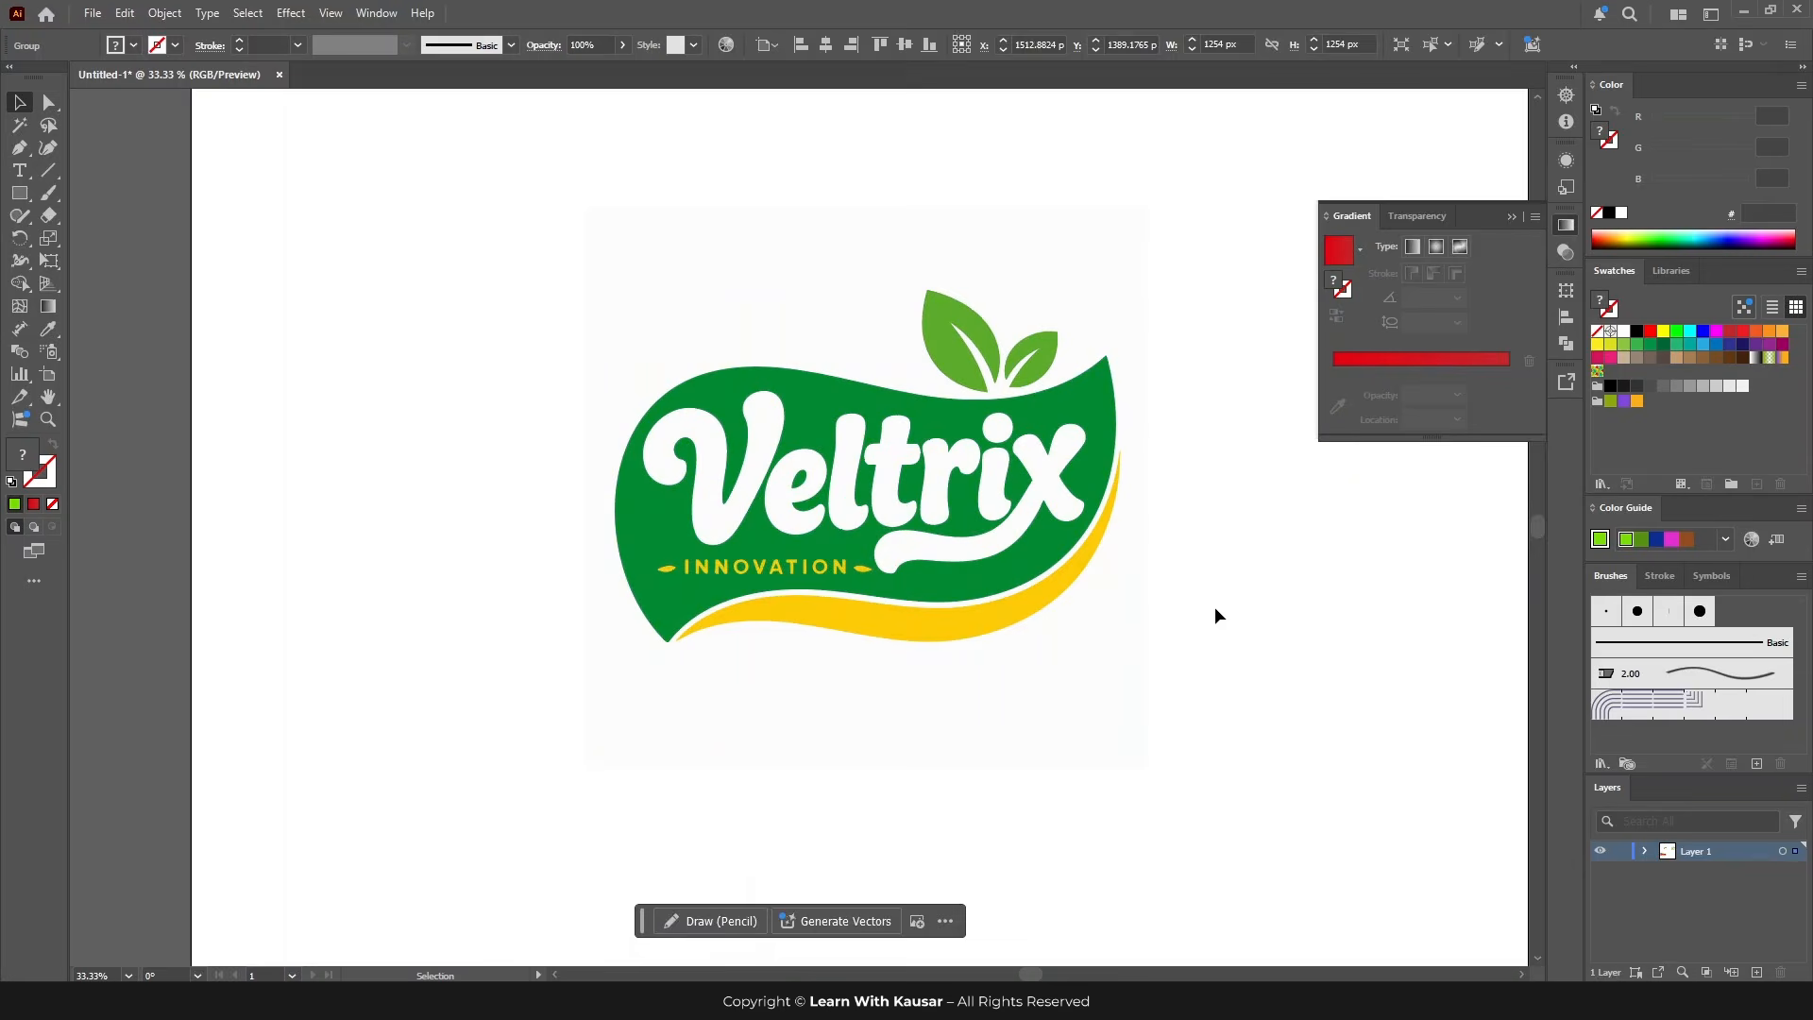
pyautogui.keyDown('ctrl'); pyautogui.click(883, 521); pyautogui.keyUp('ctrl')
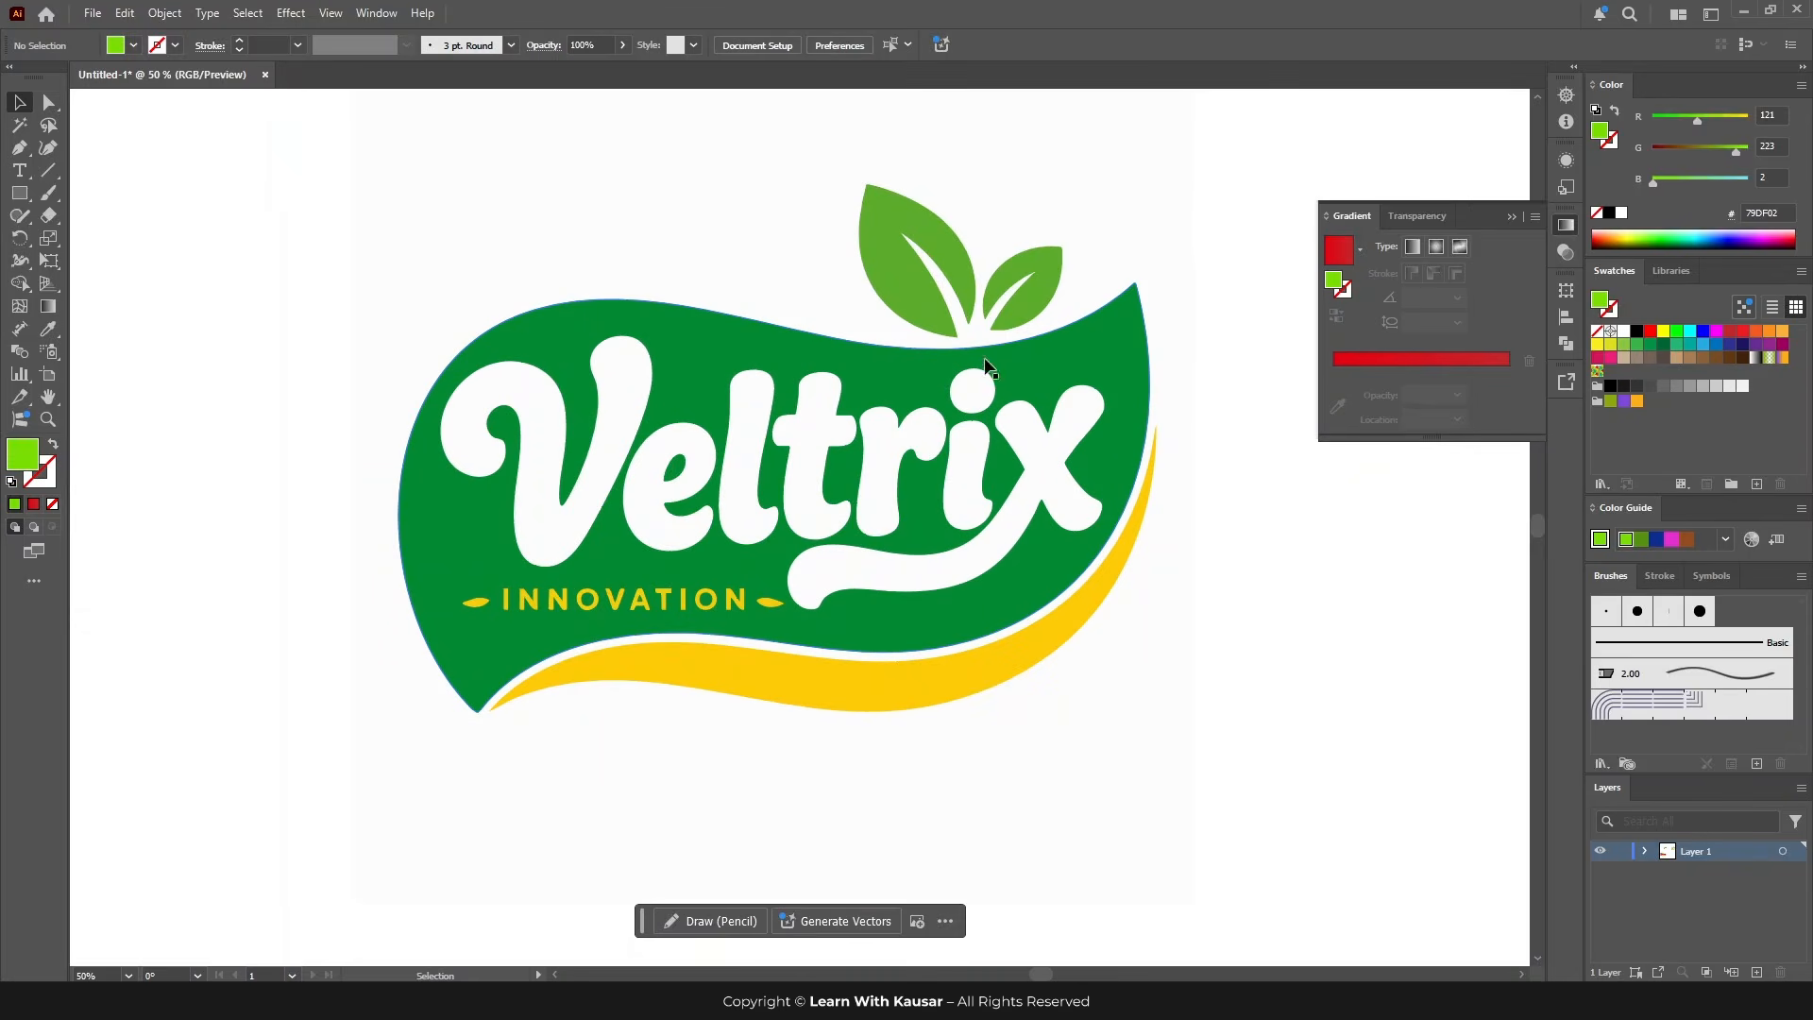
pyautogui.keyDown('ctrl'); pyautogui.click(835, 455); pyautogui.keyUp('ctrl')
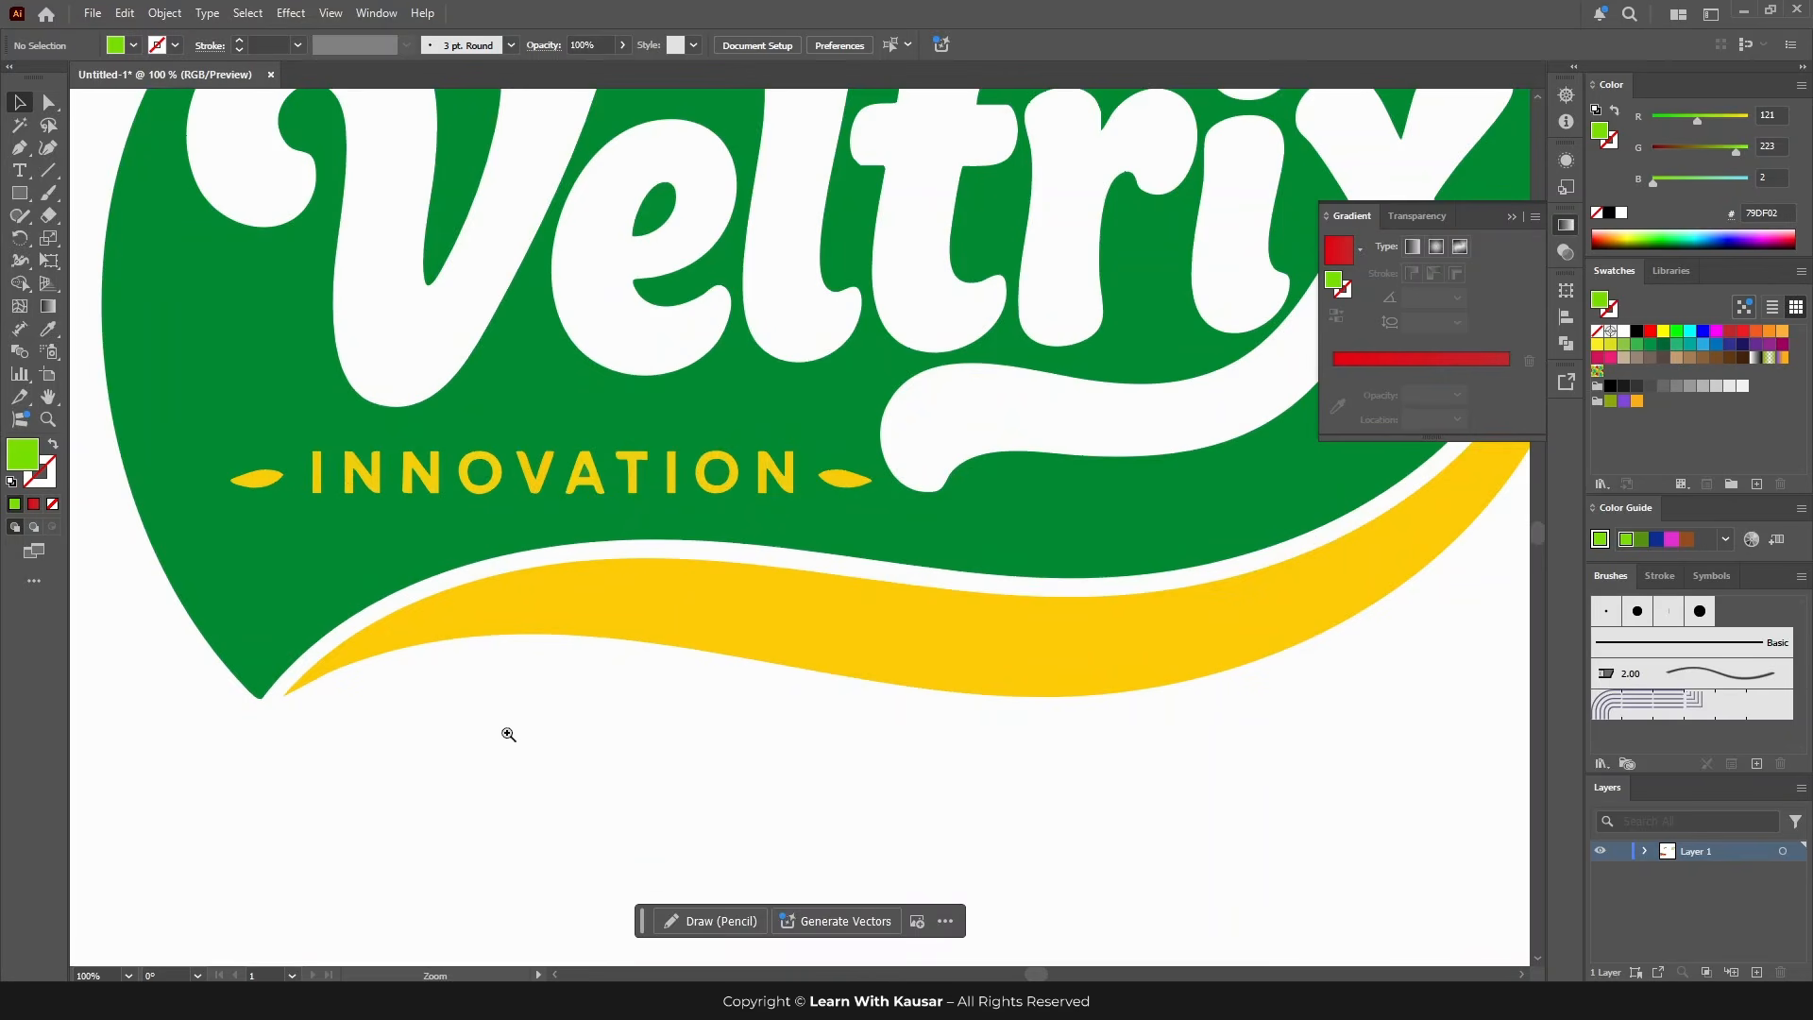
pyautogui.keyDown('ctrl'); pyautogui.click(681, 754); pyautogui.keyUp('ctrl')
pyautogui.click(789, 483)
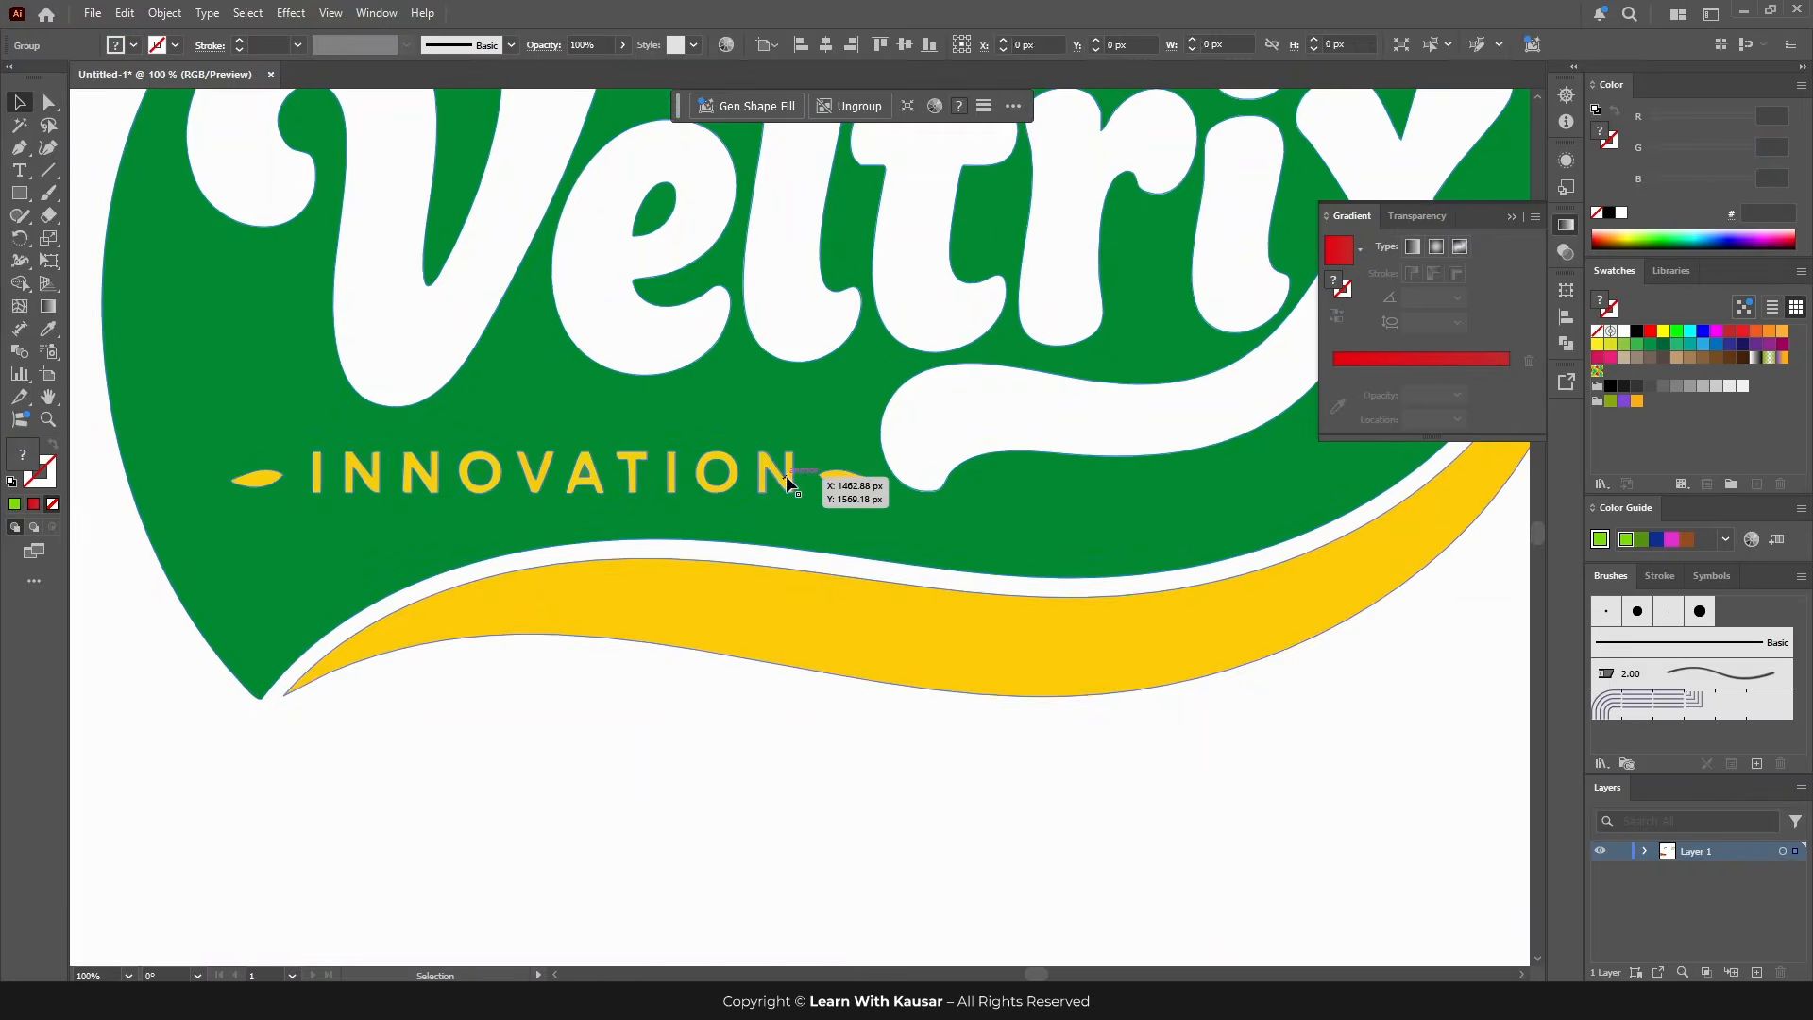
pyautogui.doubleClick(789, 483)
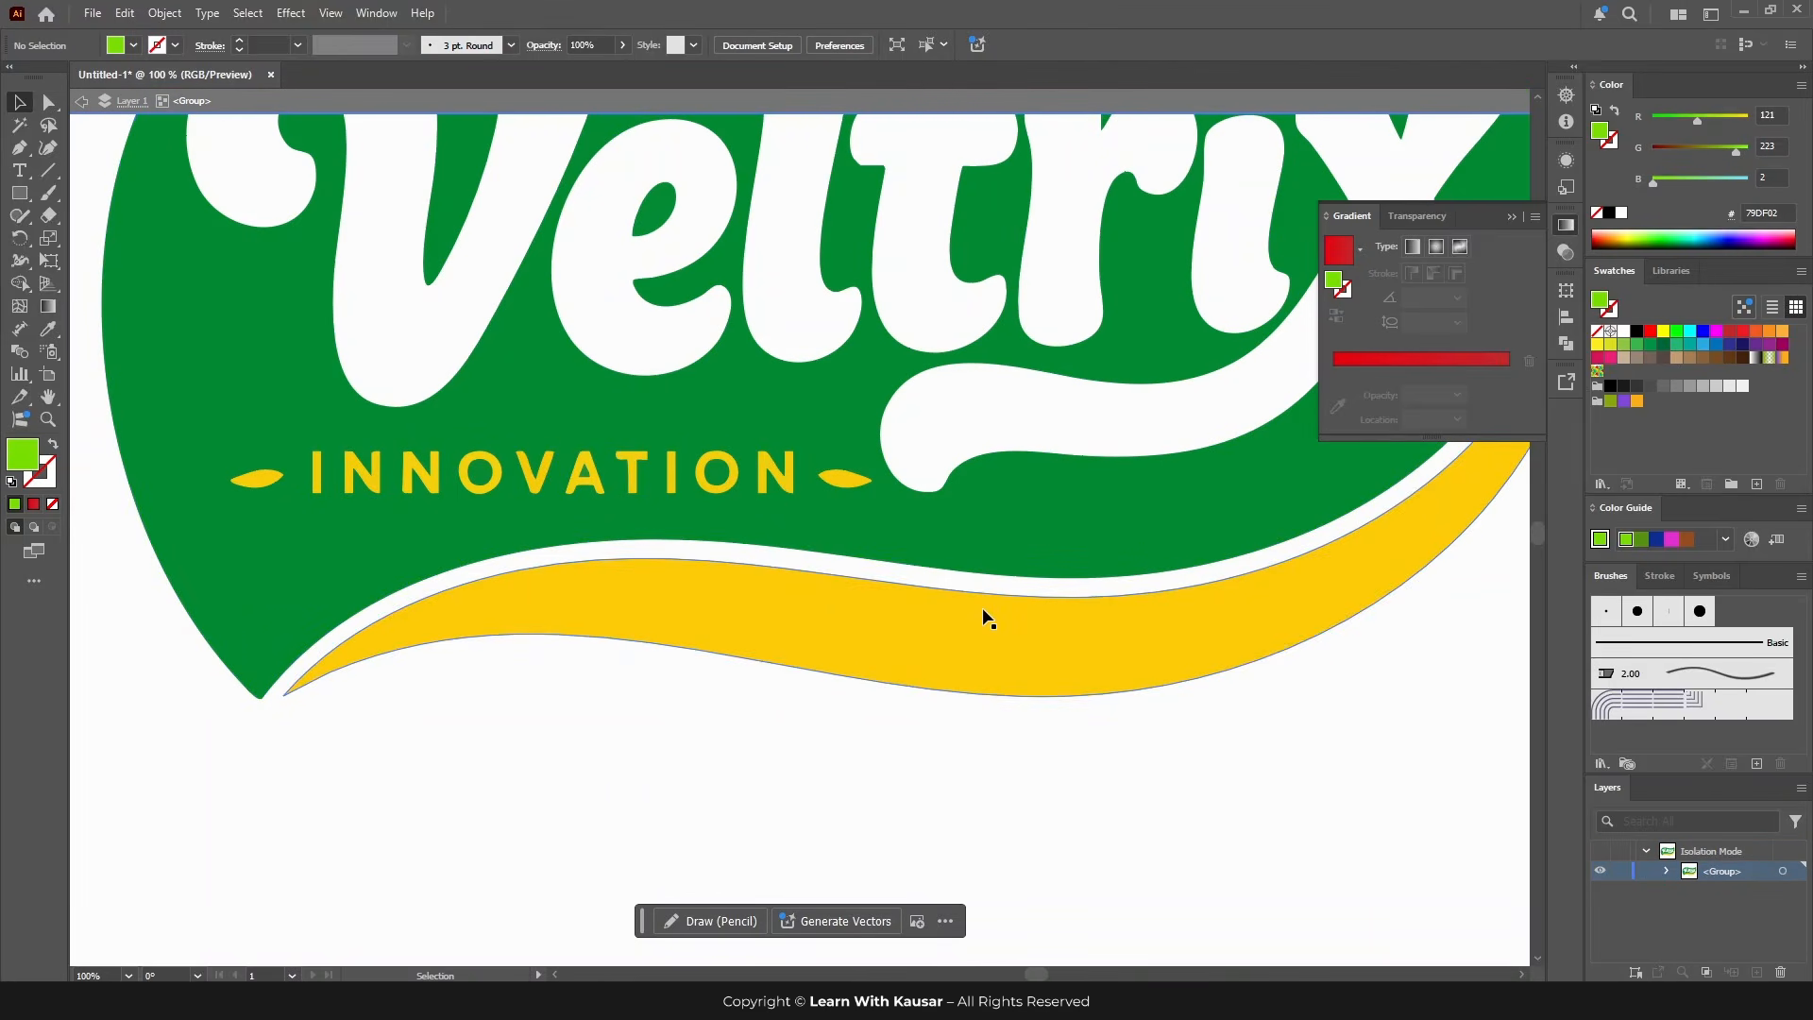
pyautogui.hotkey('ctrl', '-')
pyautogui.hotkey('ctrl', '-')
pyautogui.hotkey('ctrl', '-')
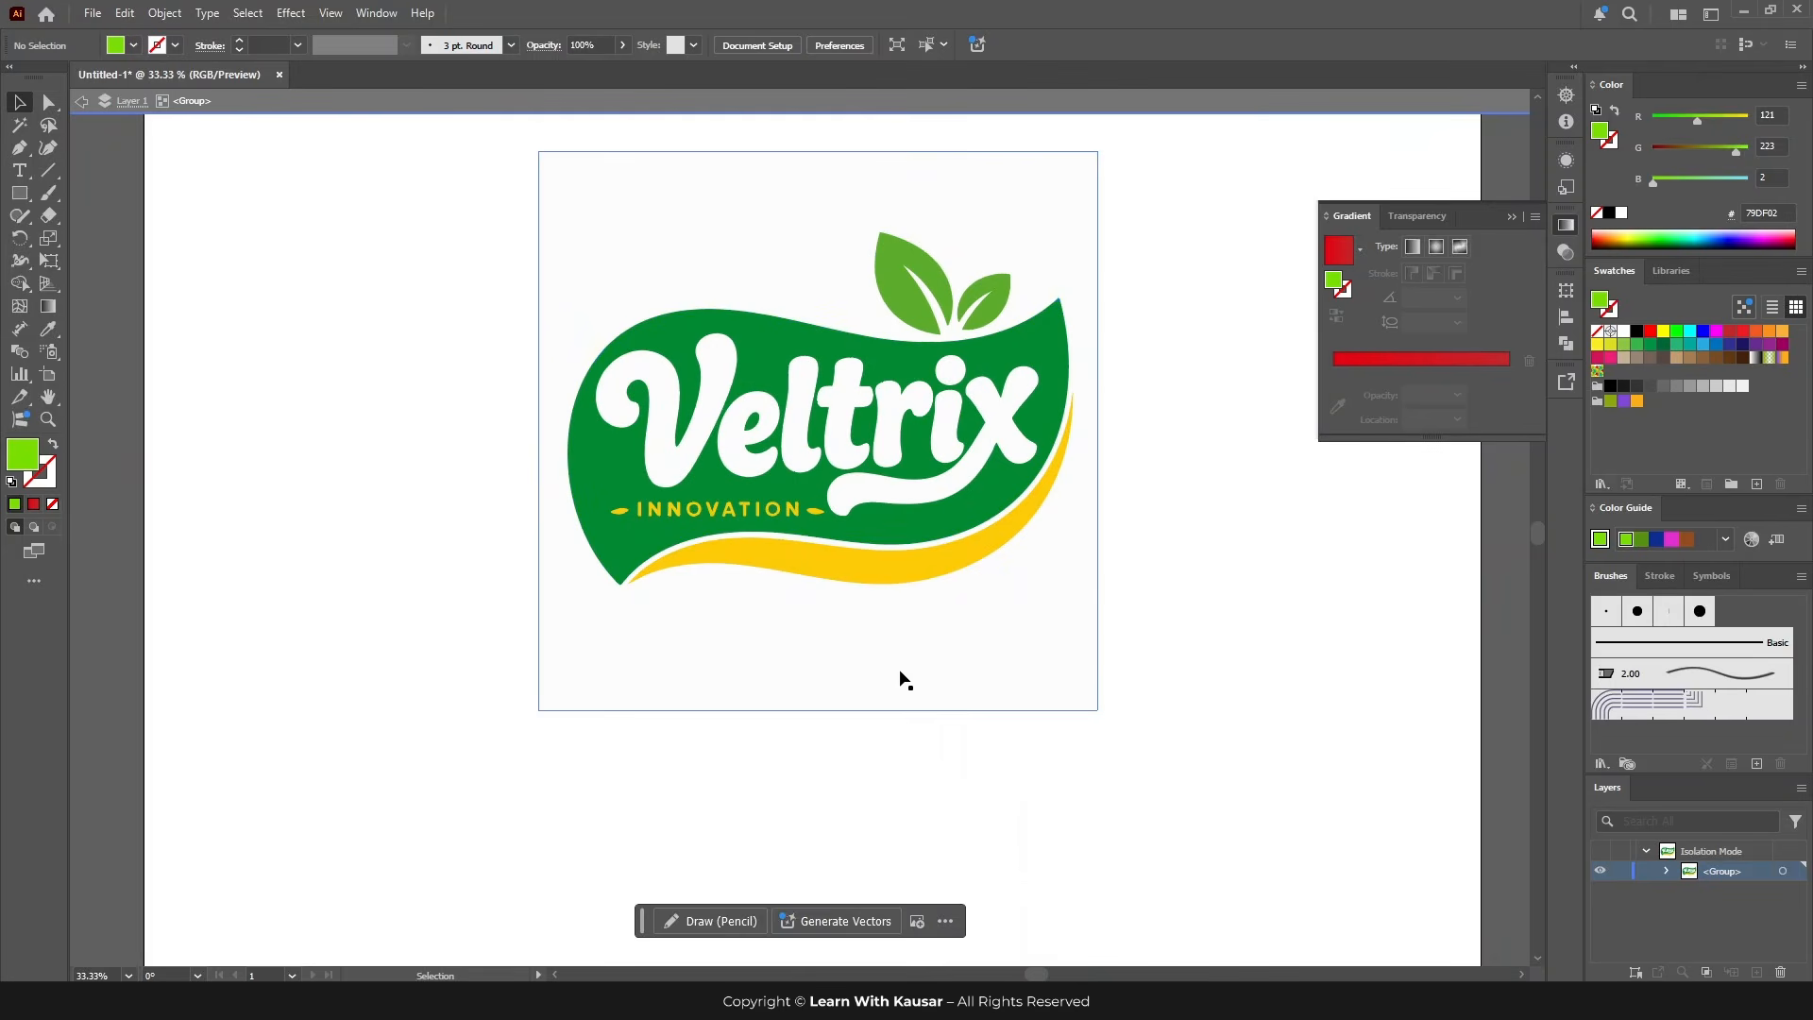
pyautogui.click(903, 676)
pyautogui.click(128, 139)
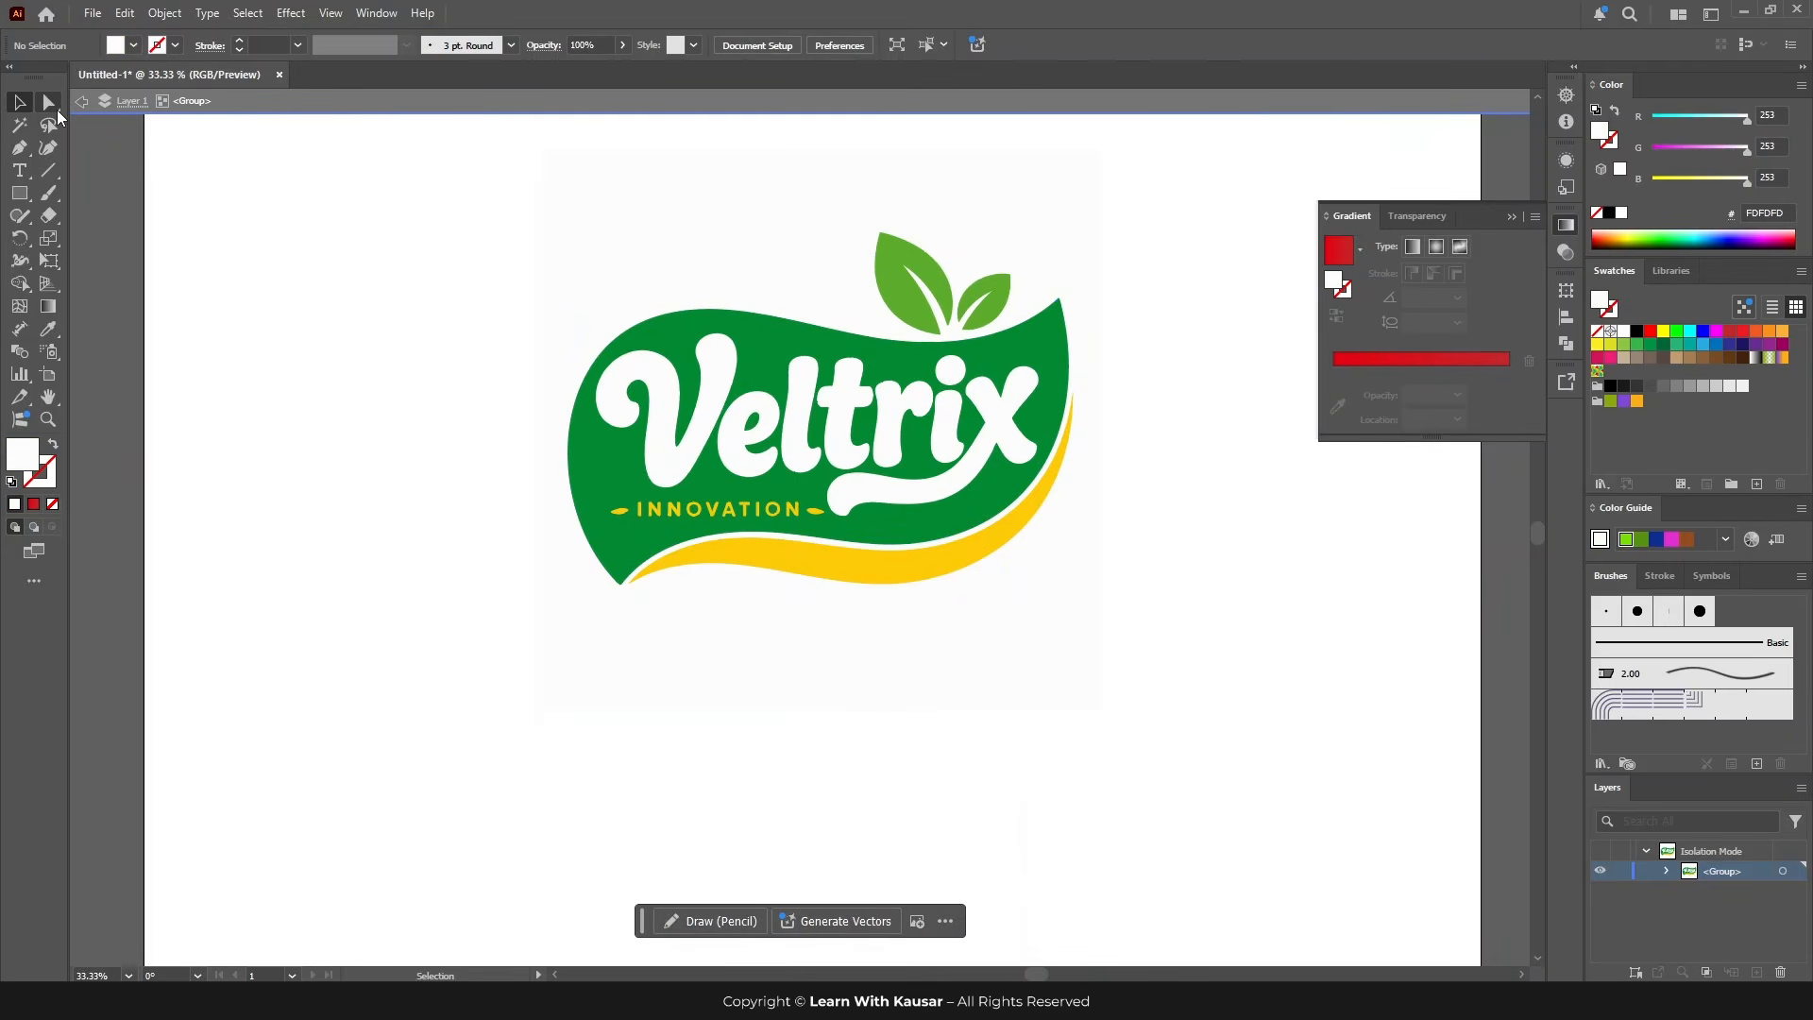
pyautogui.click(735, 442)
pyautogui.click(120, 160)
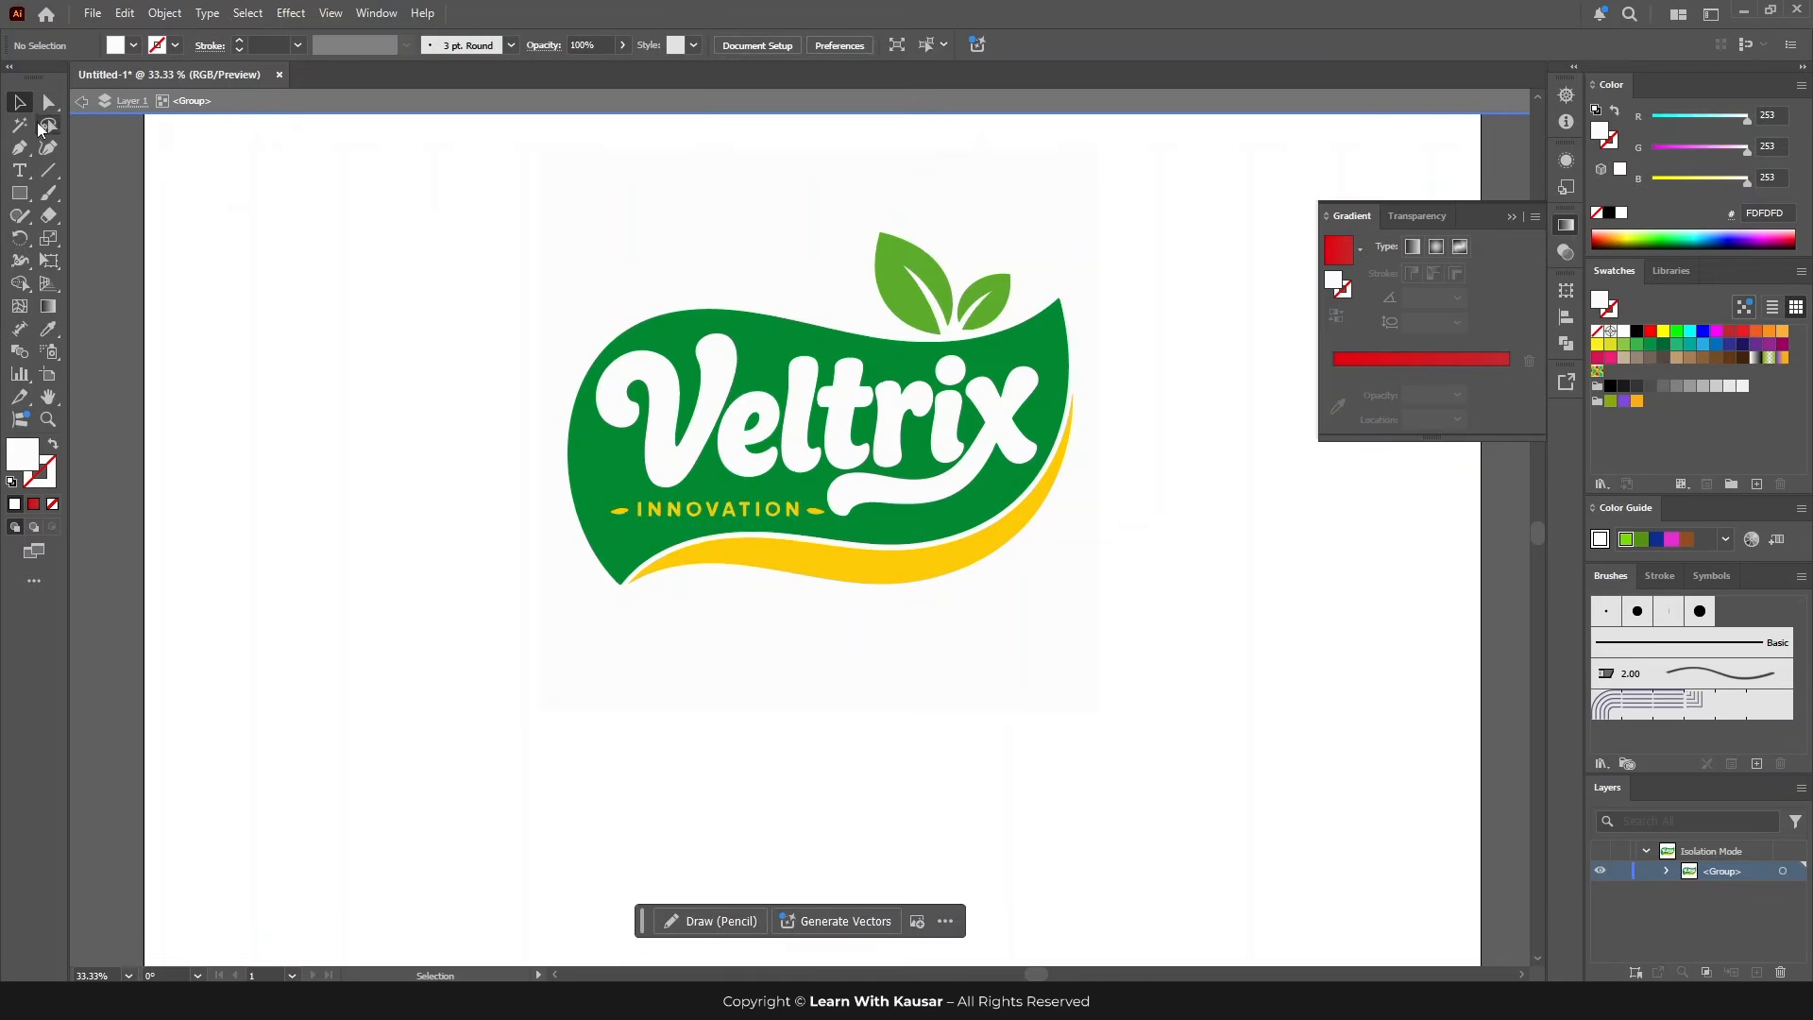
pyautogui.click(684, 361)
pyautogui.click(608, 262)
pyautogui.hotkey('ctrl', 'a')
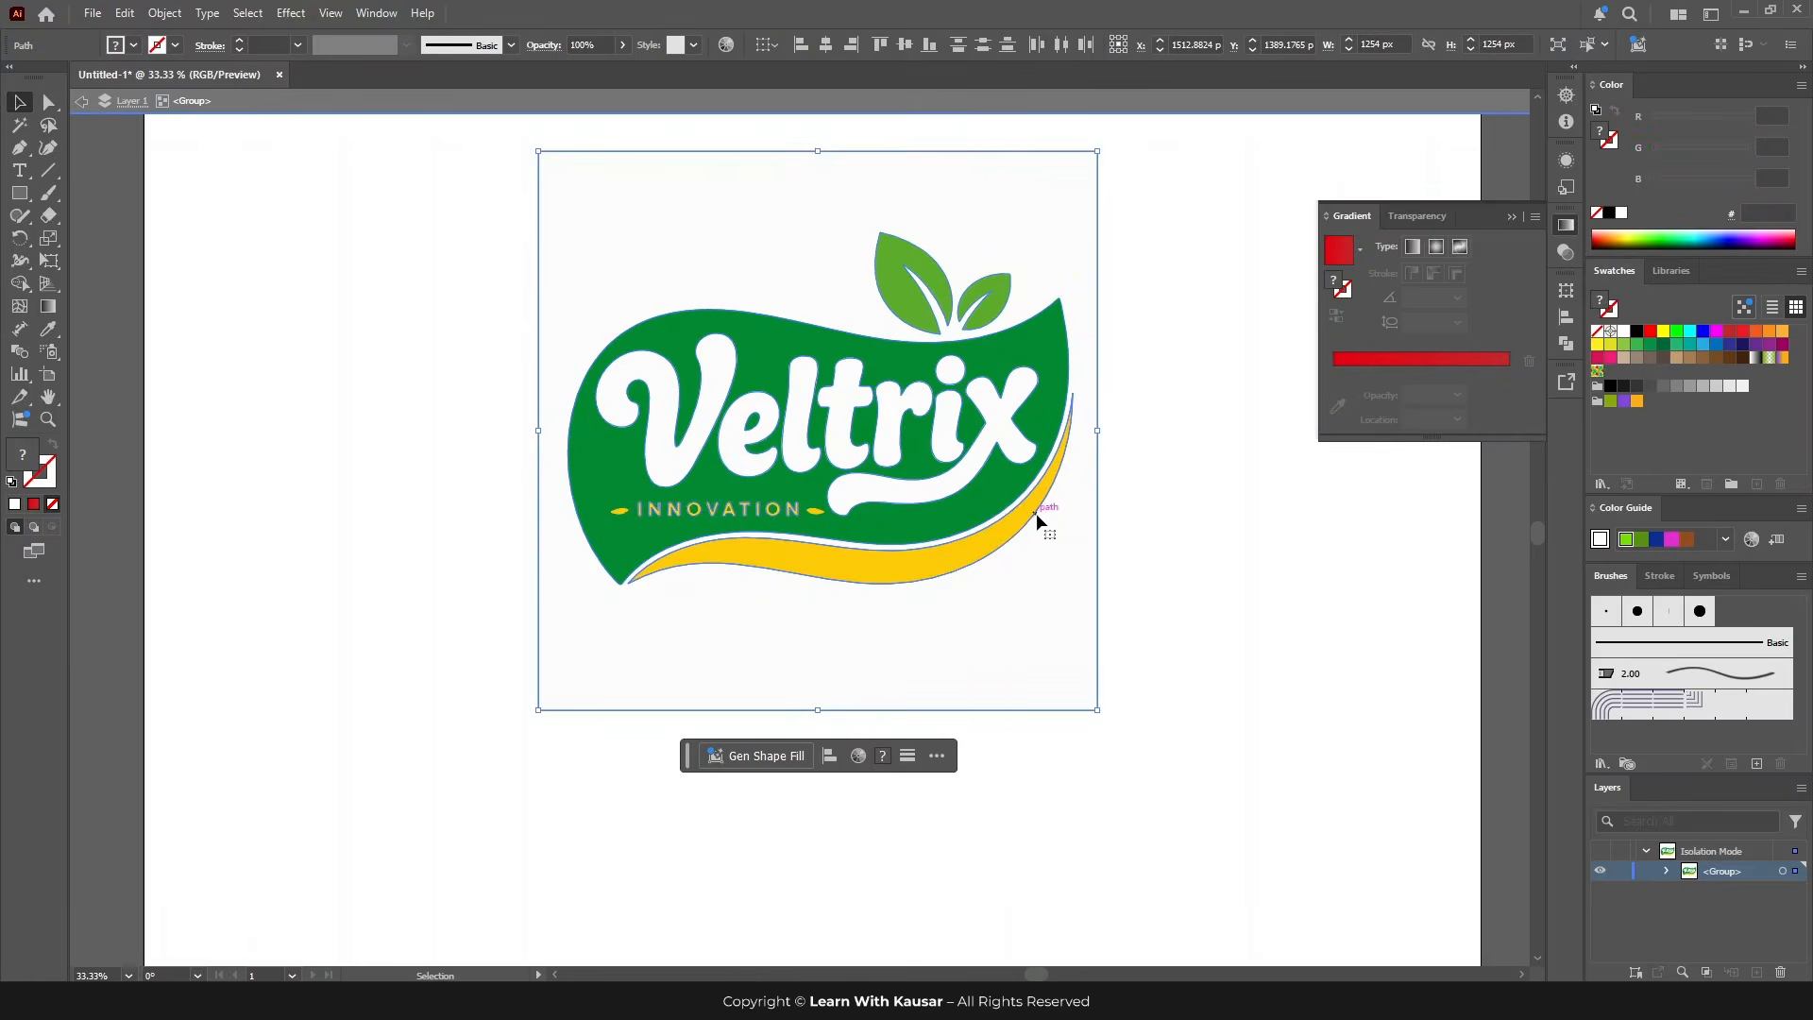
pyautogui.hotkey('ctrl', '-')
pyautogui.moveTo(606, 325); pyautogui.dragTo(1229, 836)
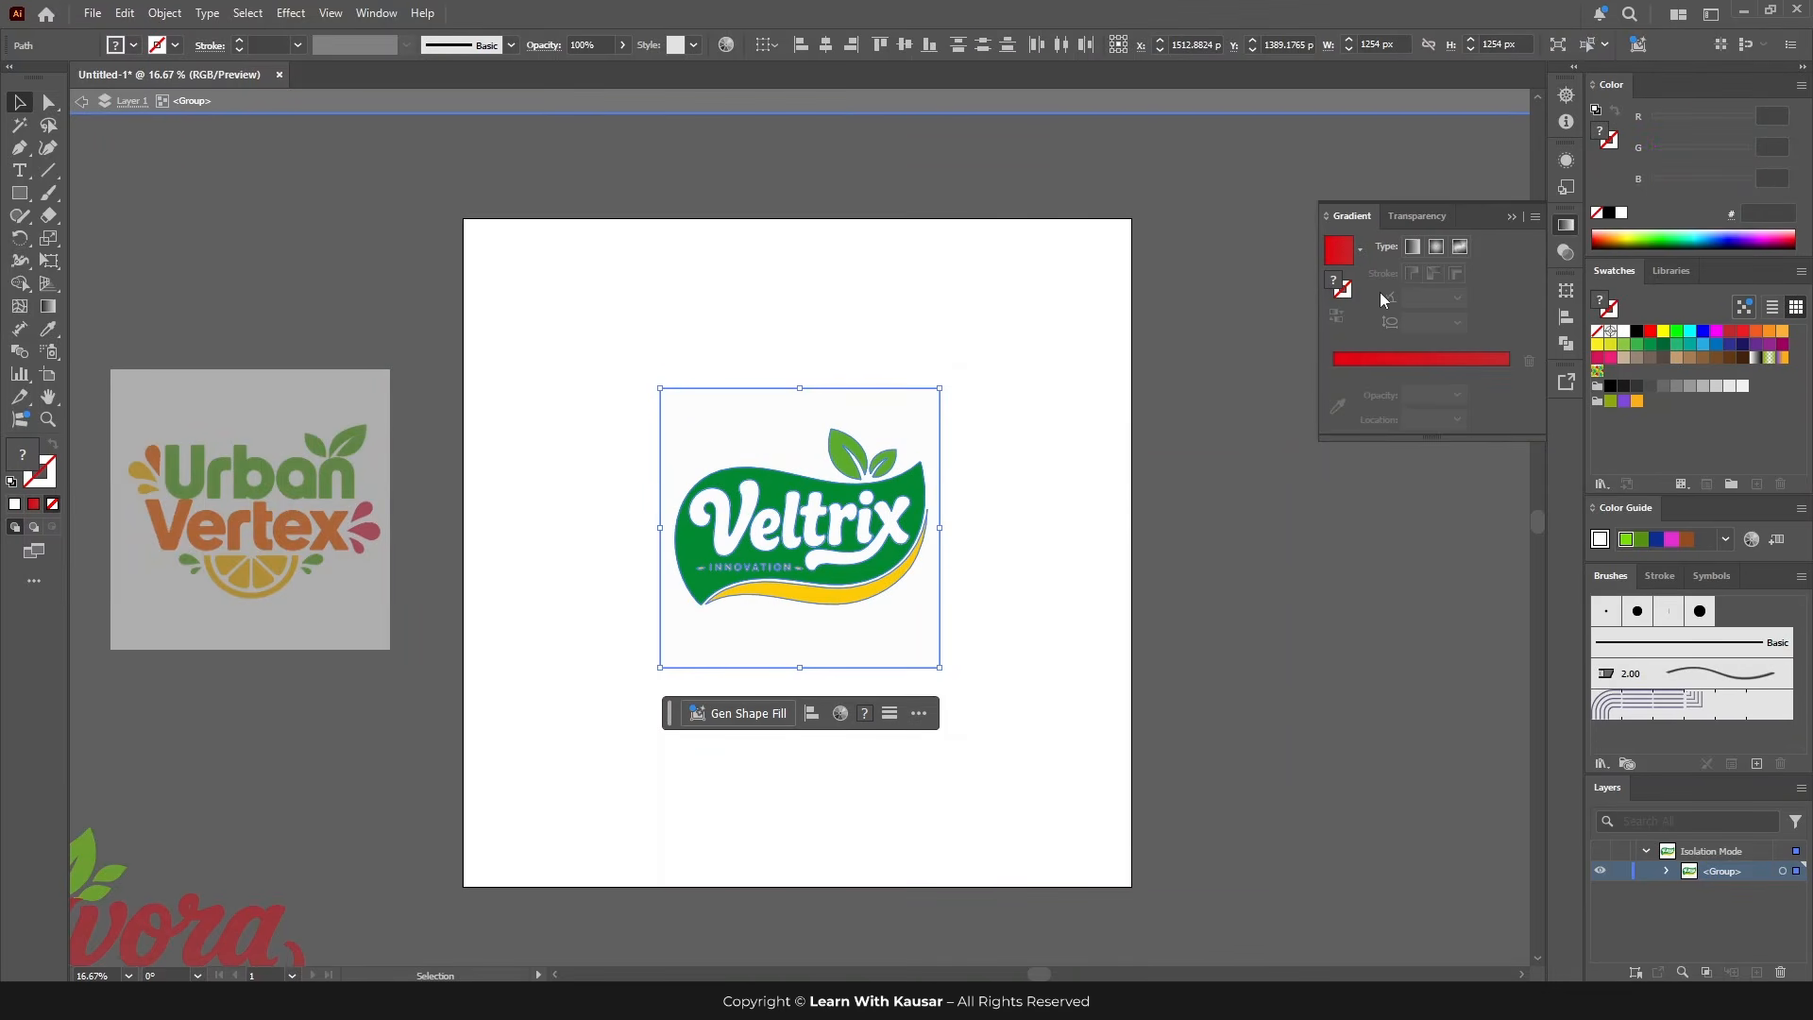
pyautogui.click(82, 100)
# Step: Divide the traced Veltrix artwork with the Pathfinder and move it off the artboard to the right
pyautogui.moveTo(597, 357); pyautogui.dragTo(1120, 734)
pyautogui.click(1566, 343)
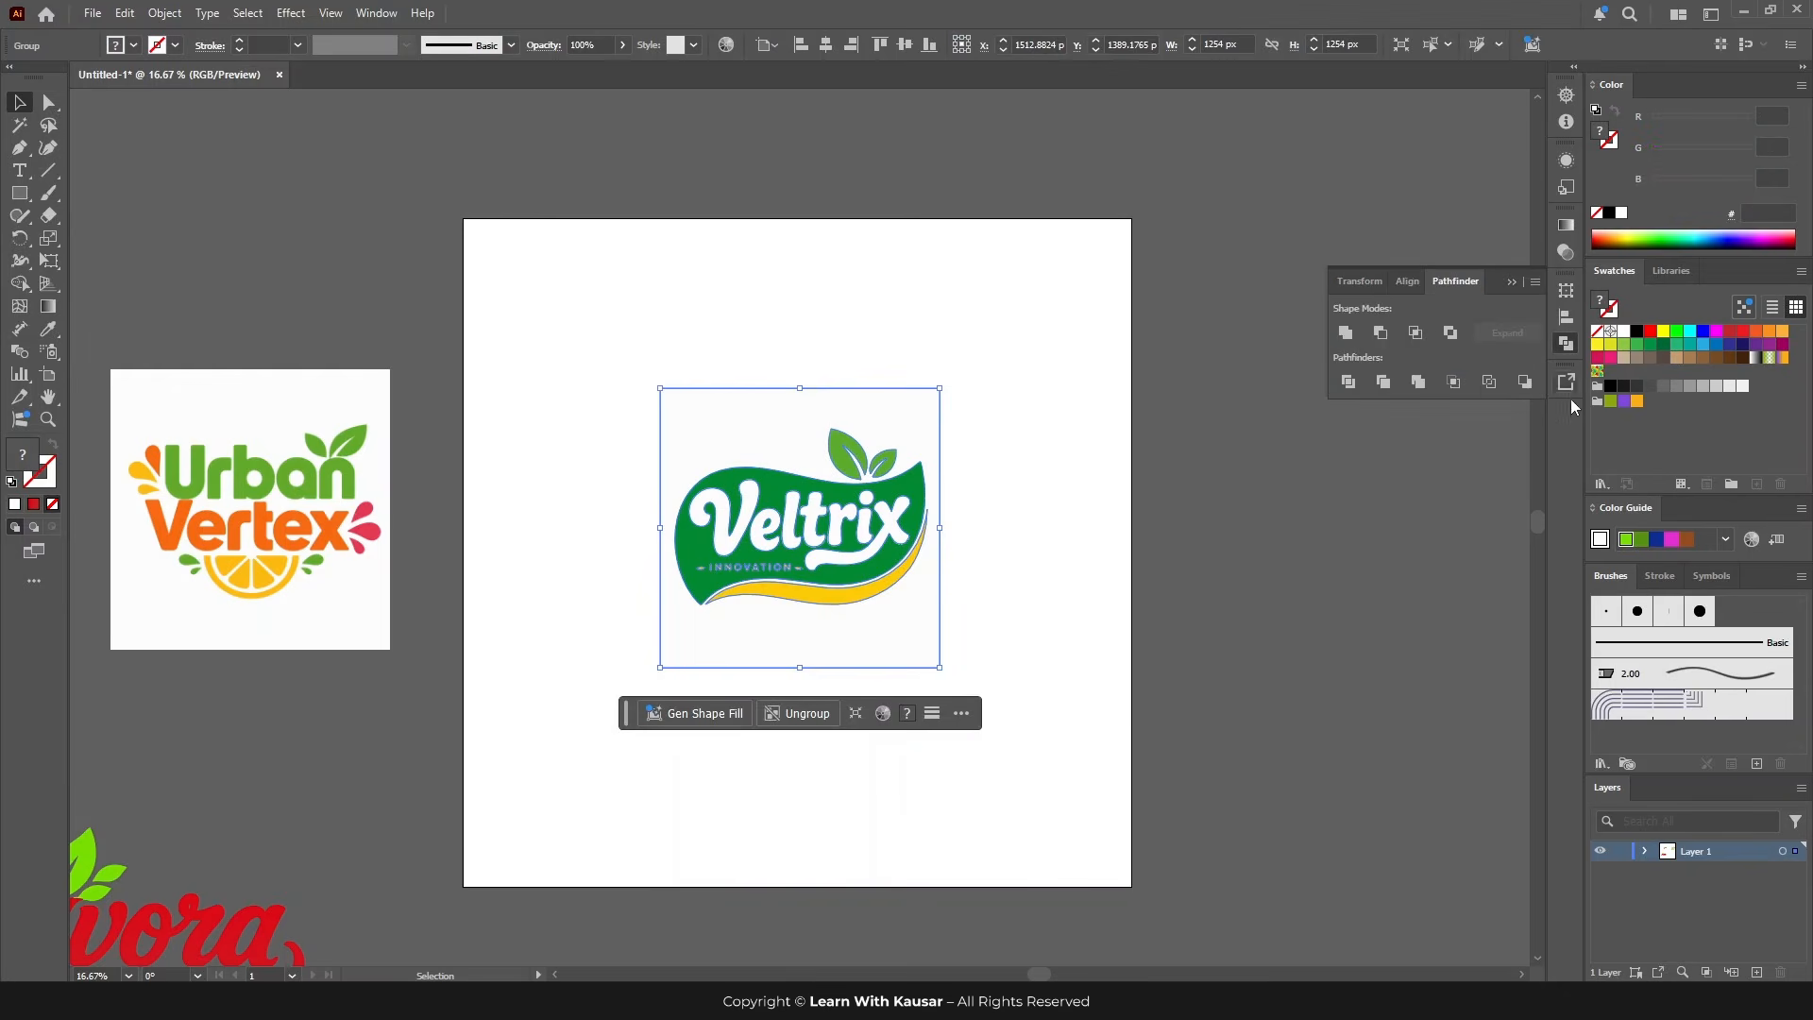
pyautogui.click(1346, 386)
pyautogui.click(1073, 582)
pyautogui.moveTo(856, 530); pyautogui.dragTo(1444, 532)
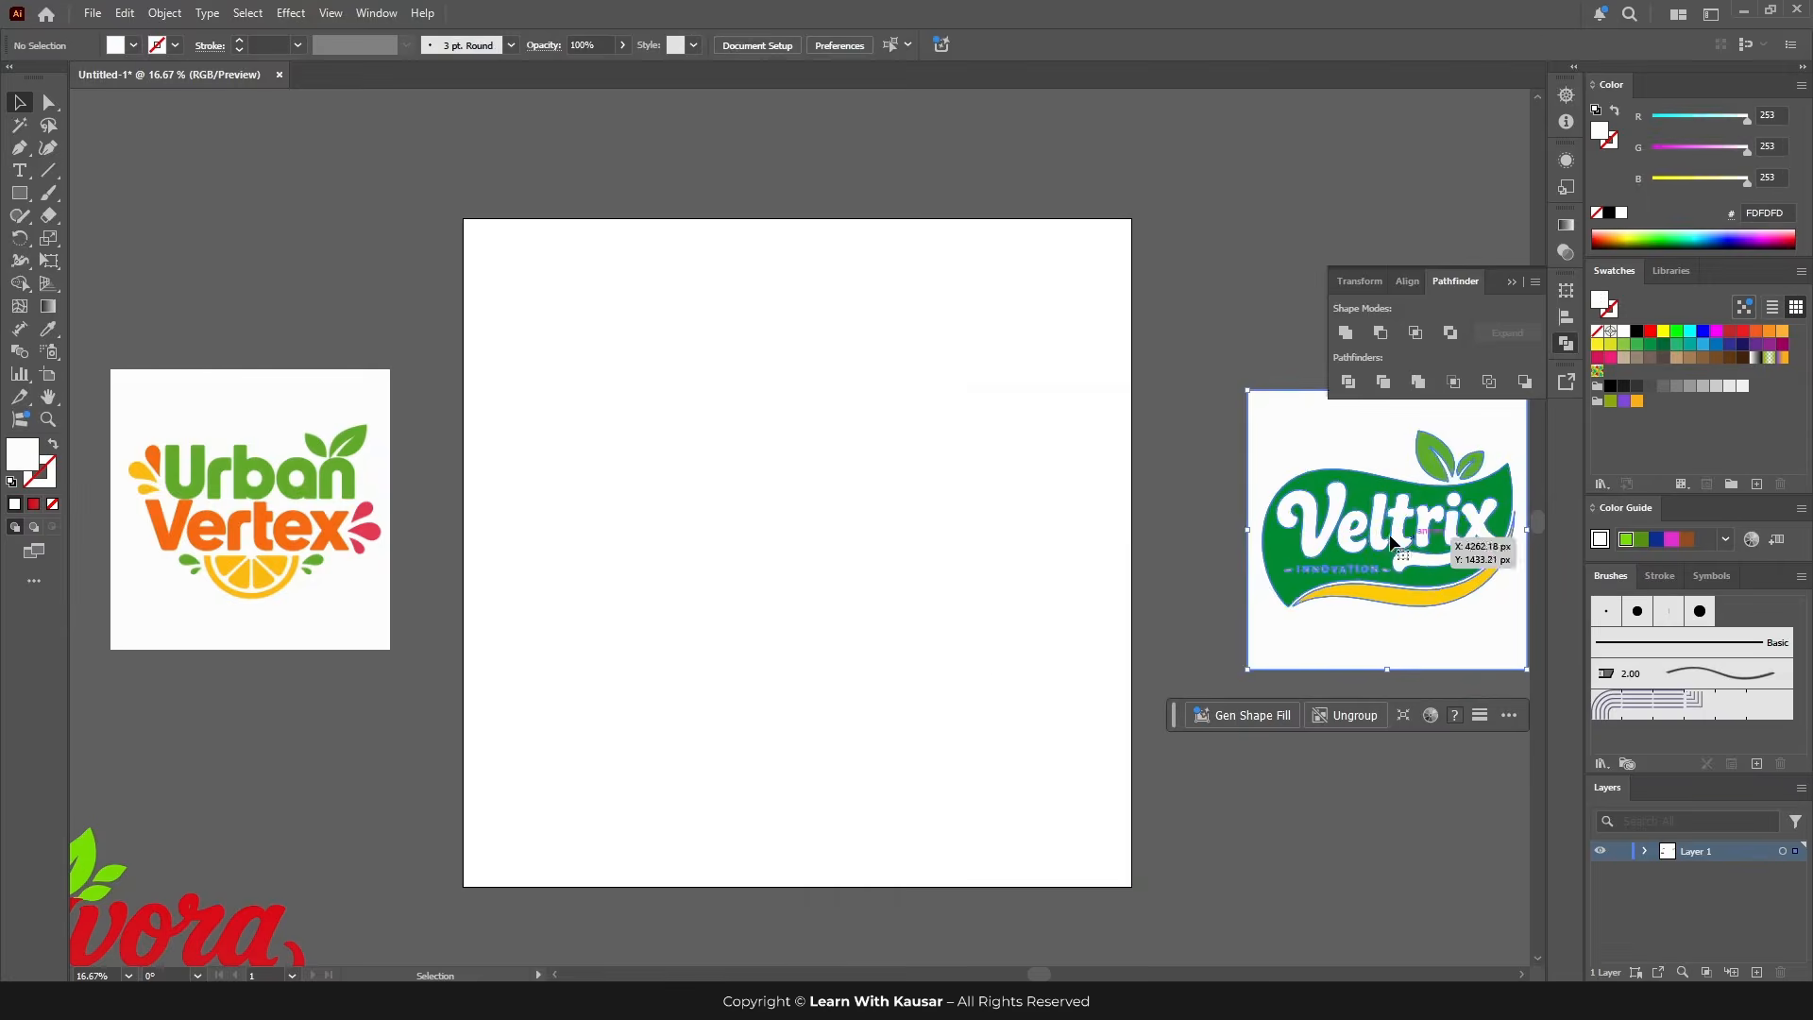
# Step: Delete the white background behind the Veltrix logo, keeping the leaf badge, lettering and swoosh
pyautogui.keyDown('ctrl'); pyautogui.click(1251, 585); pyautogui.keyUp('ctrl')
pyautogui.click(281, 190)
pyautogui.click(49, 104)
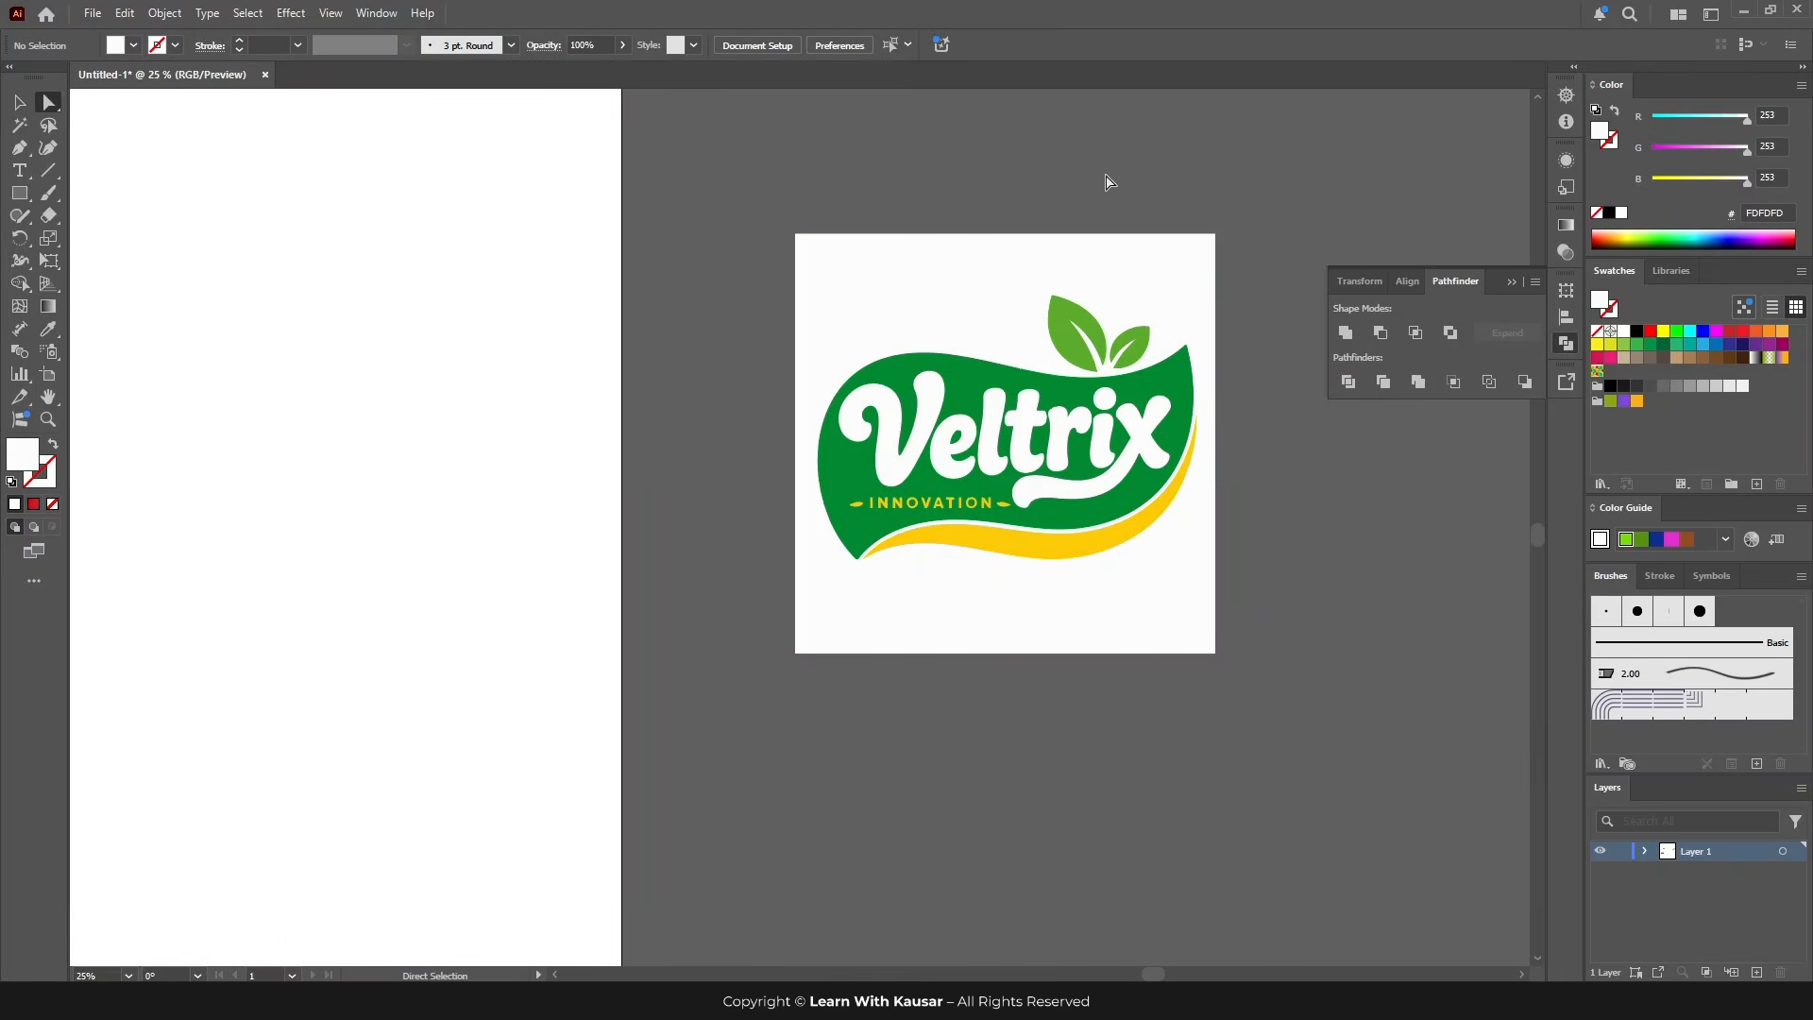
pyautogui.click(818, 303)
pyautogui.press('Delete')
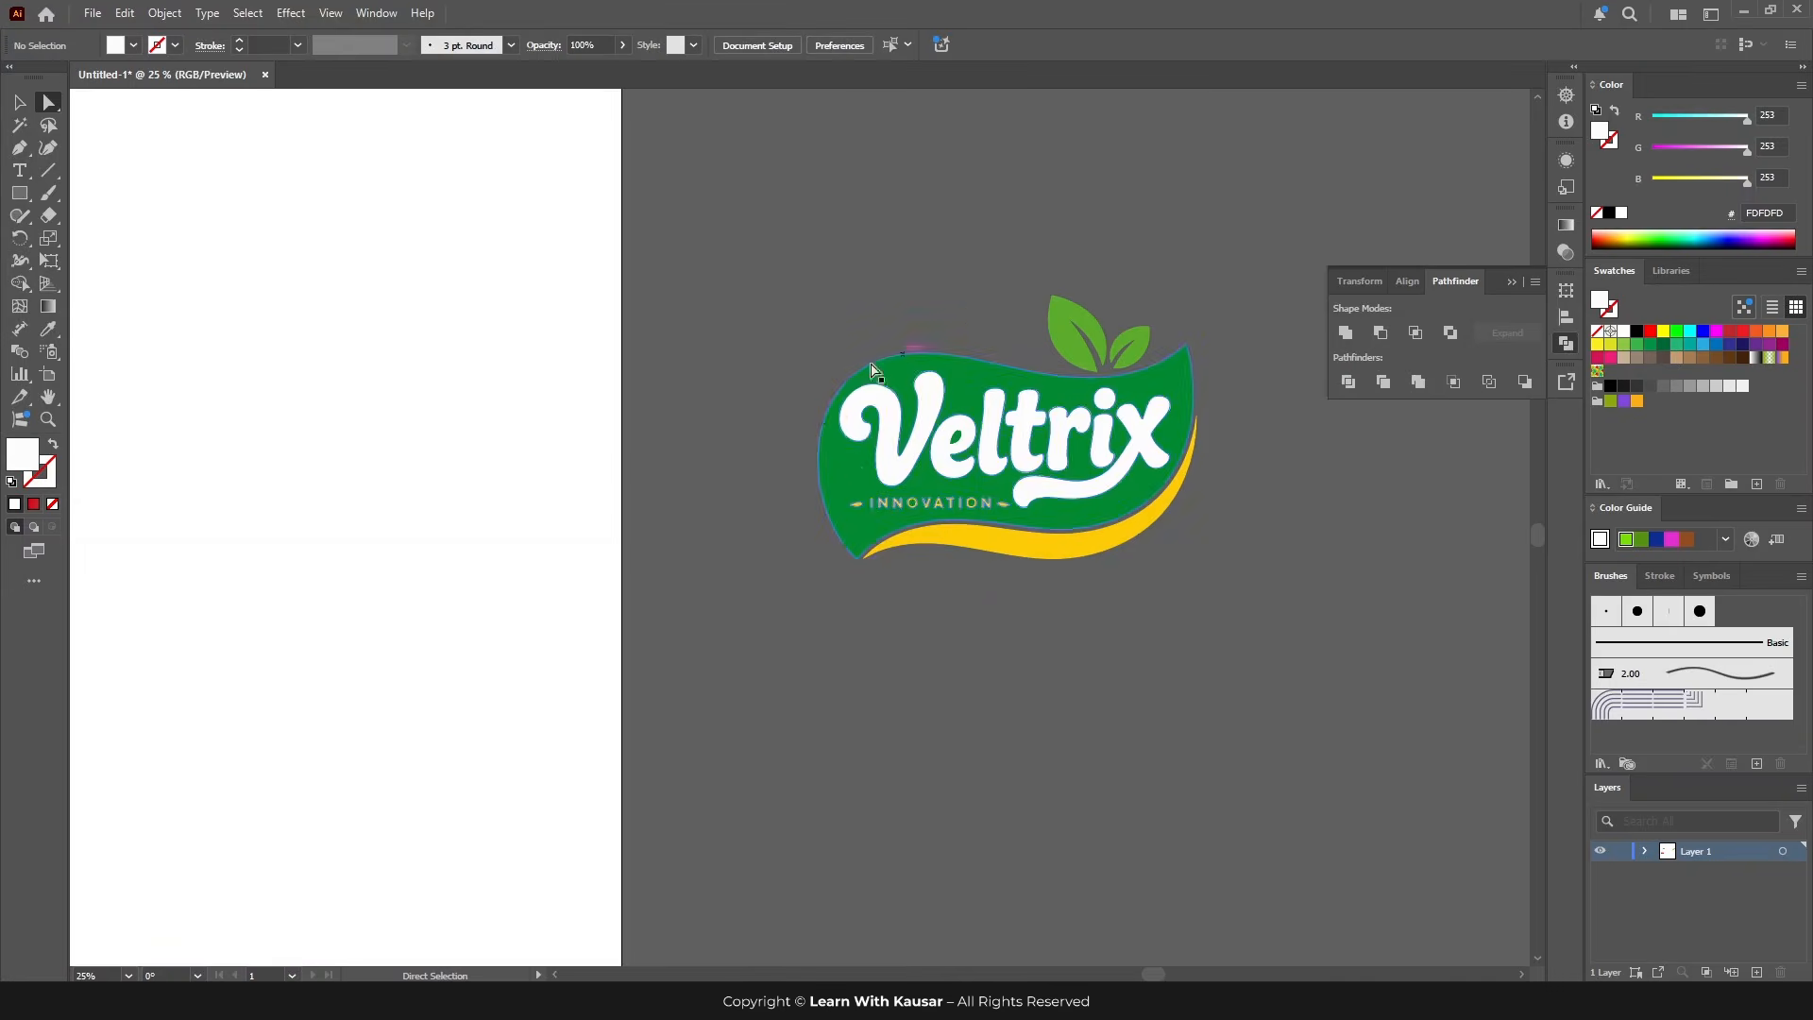
pyautogui.scroll(1, 897, 556)
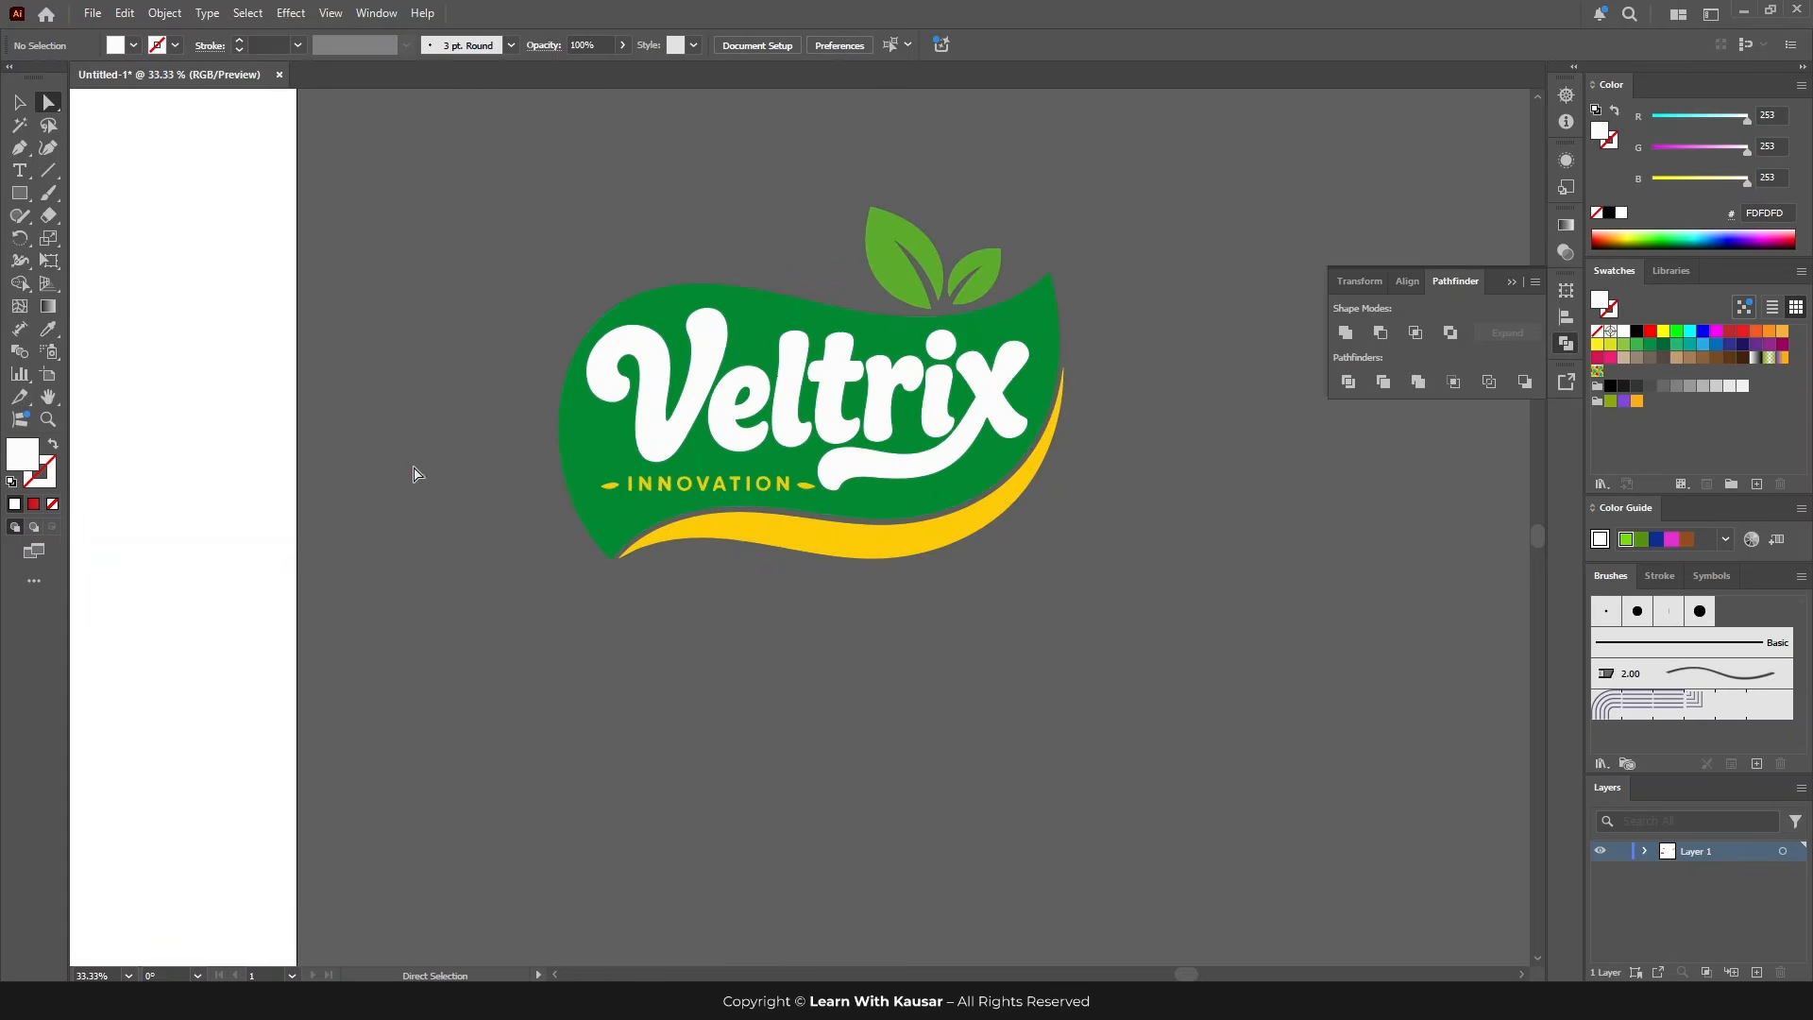
# Step: Switch to the browser and copy the Berry Essentials logo image
pyautogui.hotkey('ctrl', '-')
pyautogui.hotkey('ctrl', '-')
pyautogui.hotkey('ctrl', '-')
pyautogui.hotkey('ctrl', '-')
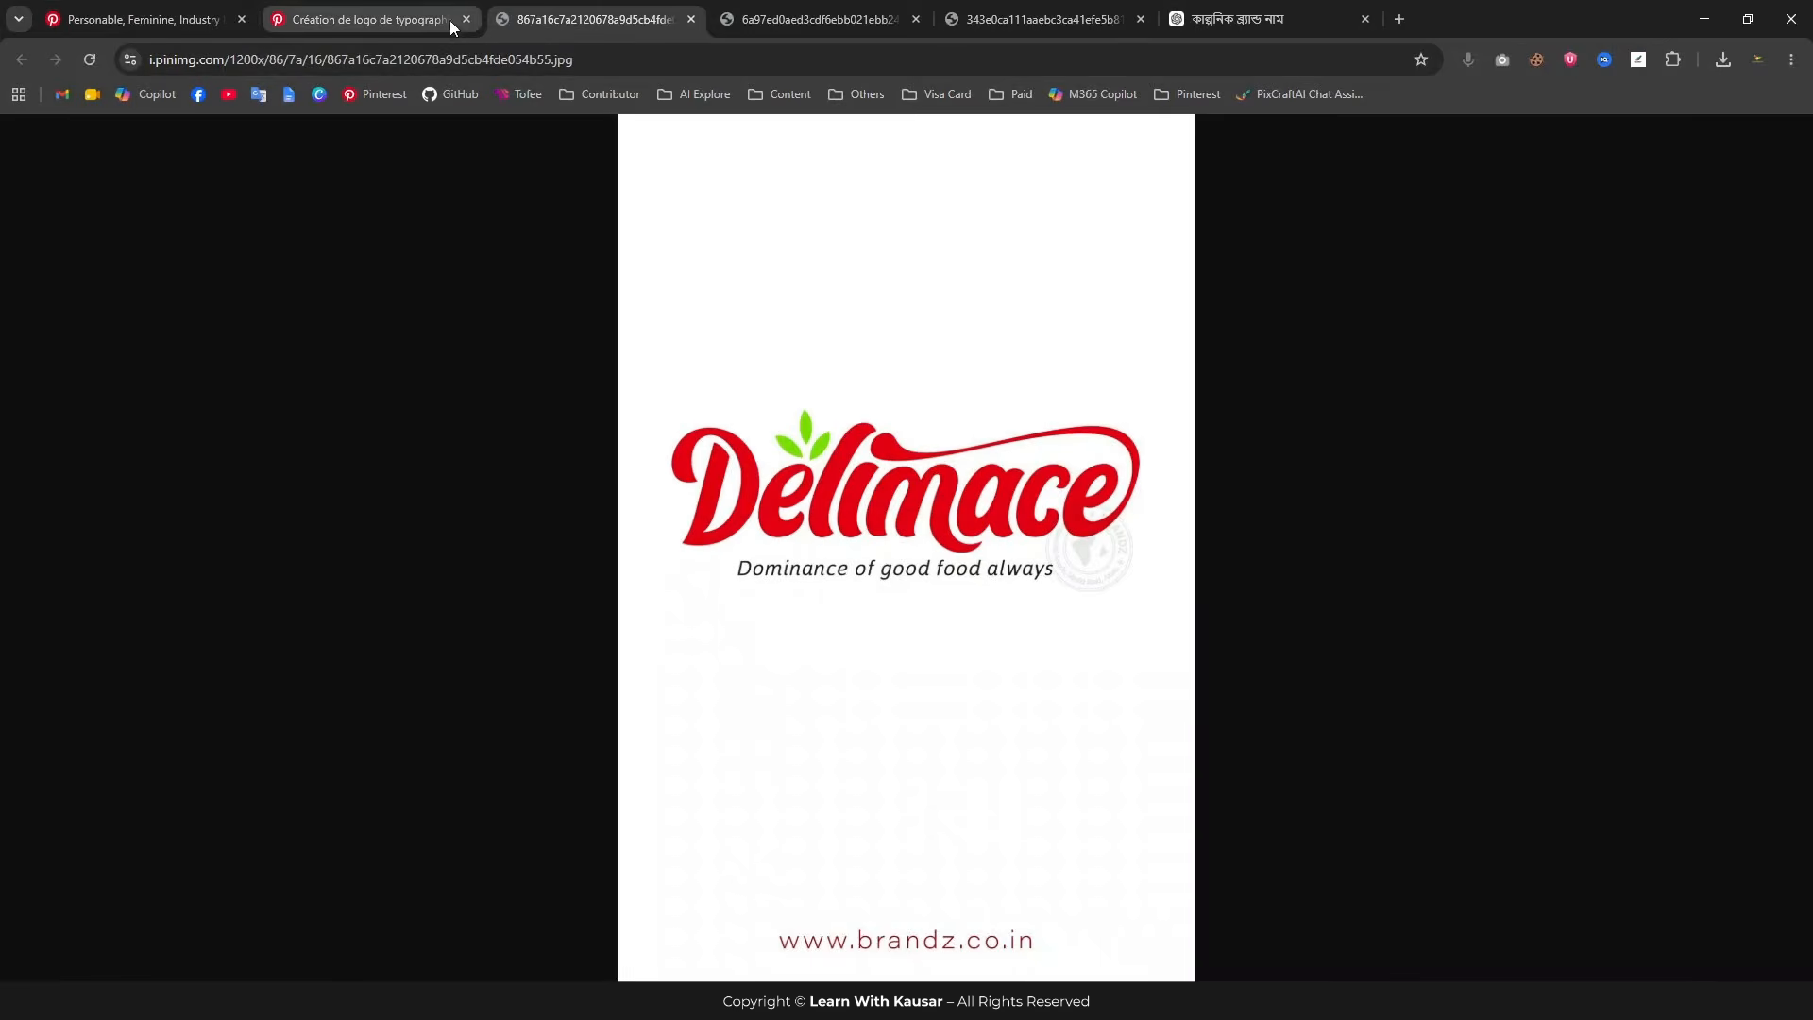
pyautogui.hotkey('ctrl', 'Tab')
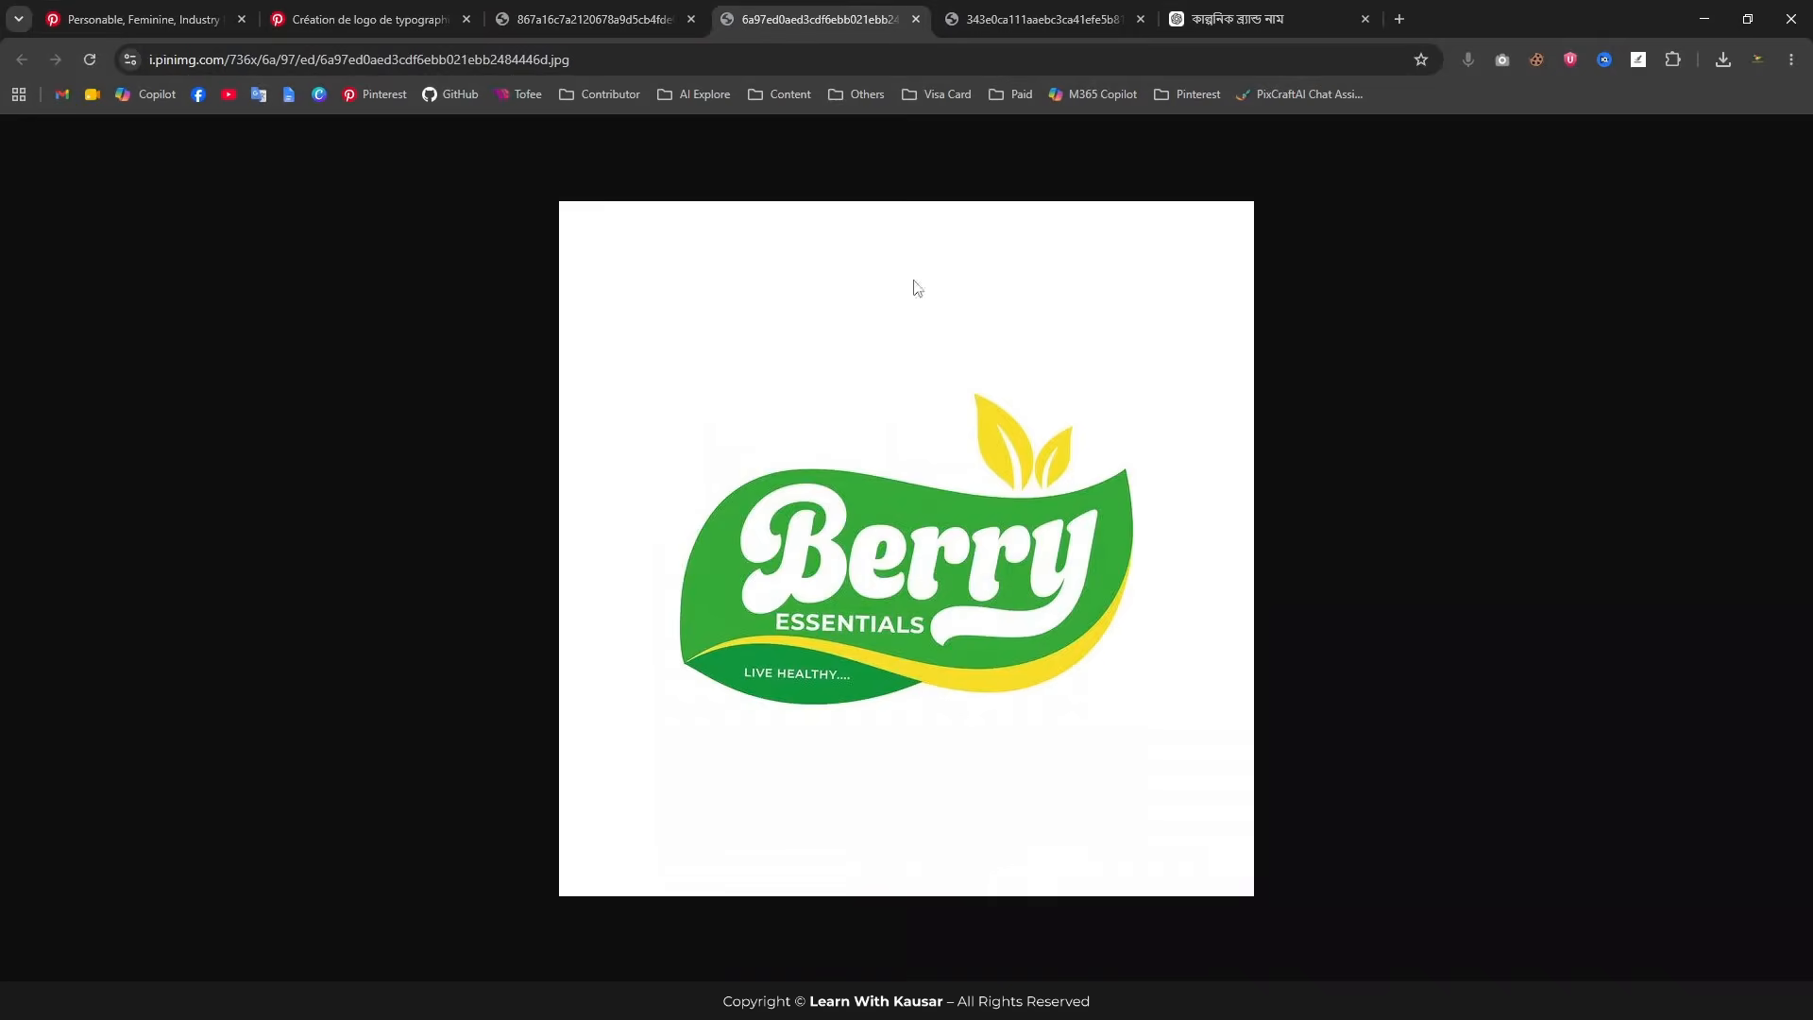
pyautogui.rightClick(854, 355)
pyautogui.click(745, 449)
pyautogui.rightClick(782, 376)
pyautogui.click(892, 451)
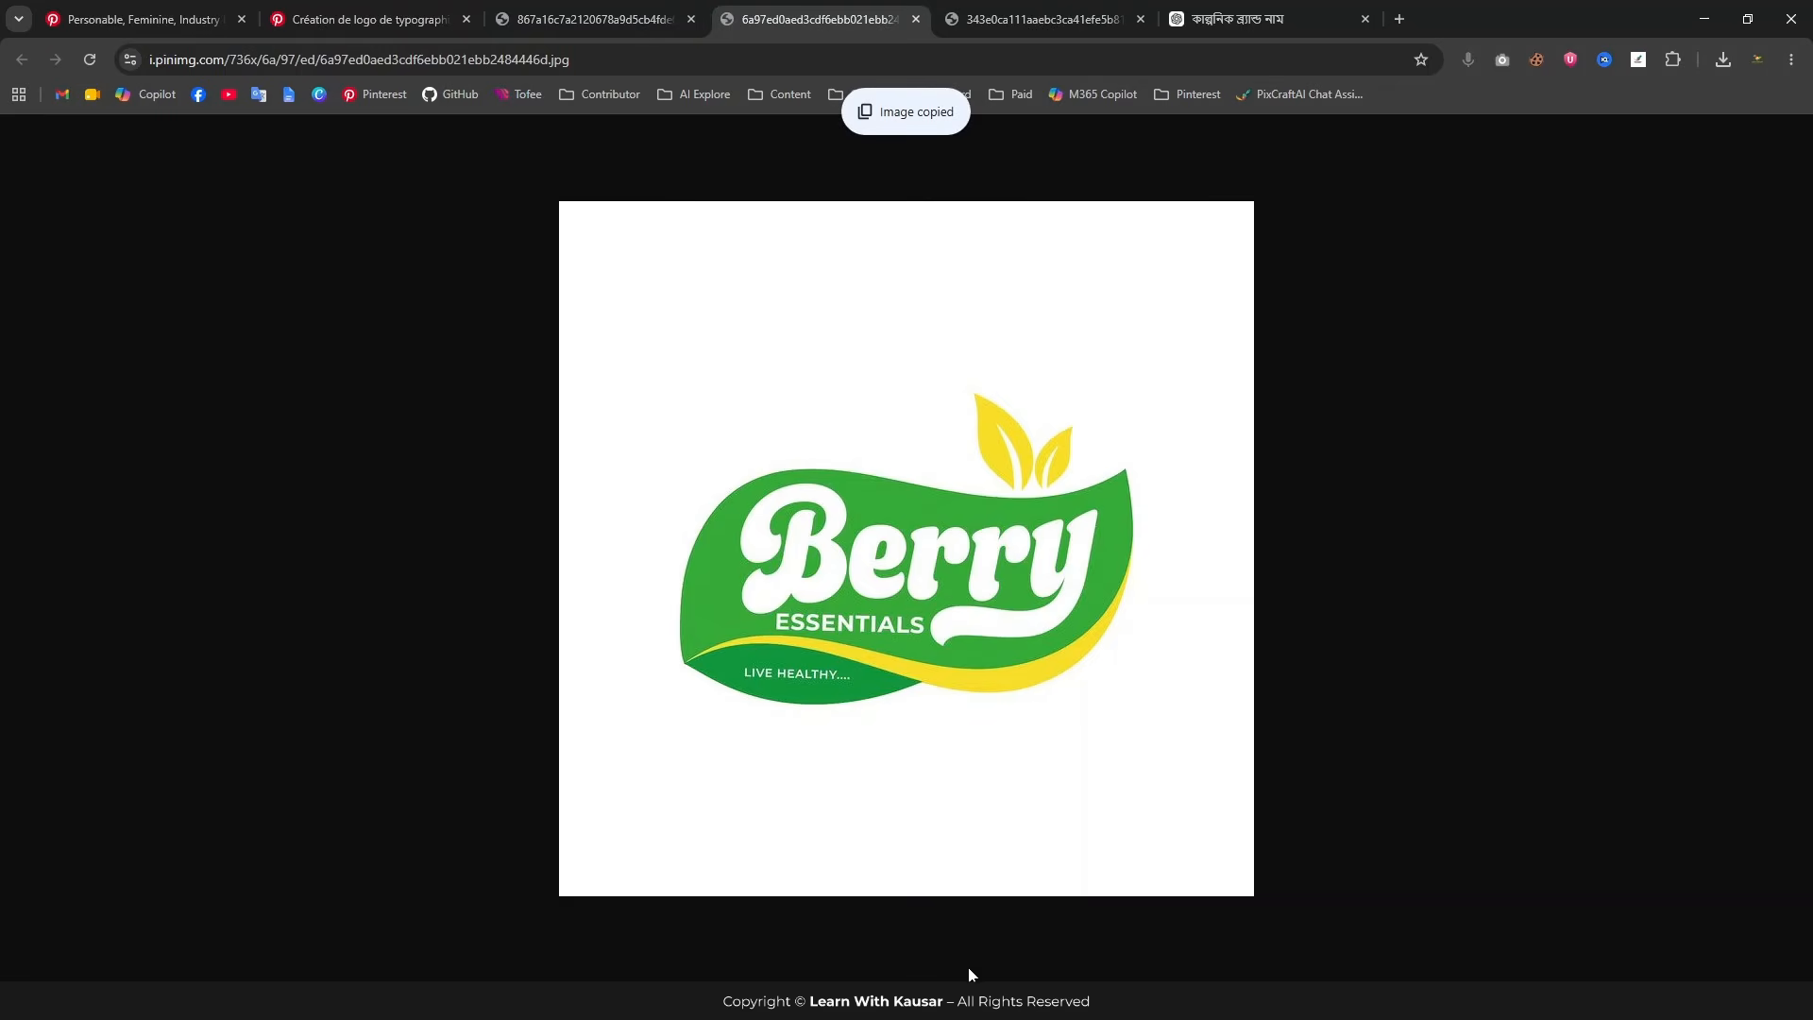
# Step: Return to Illustrator and paste the Berry image, placing it directly below the Veltrix logo as a colour reference
pyautogui.hotkey('alt', 'Tab')
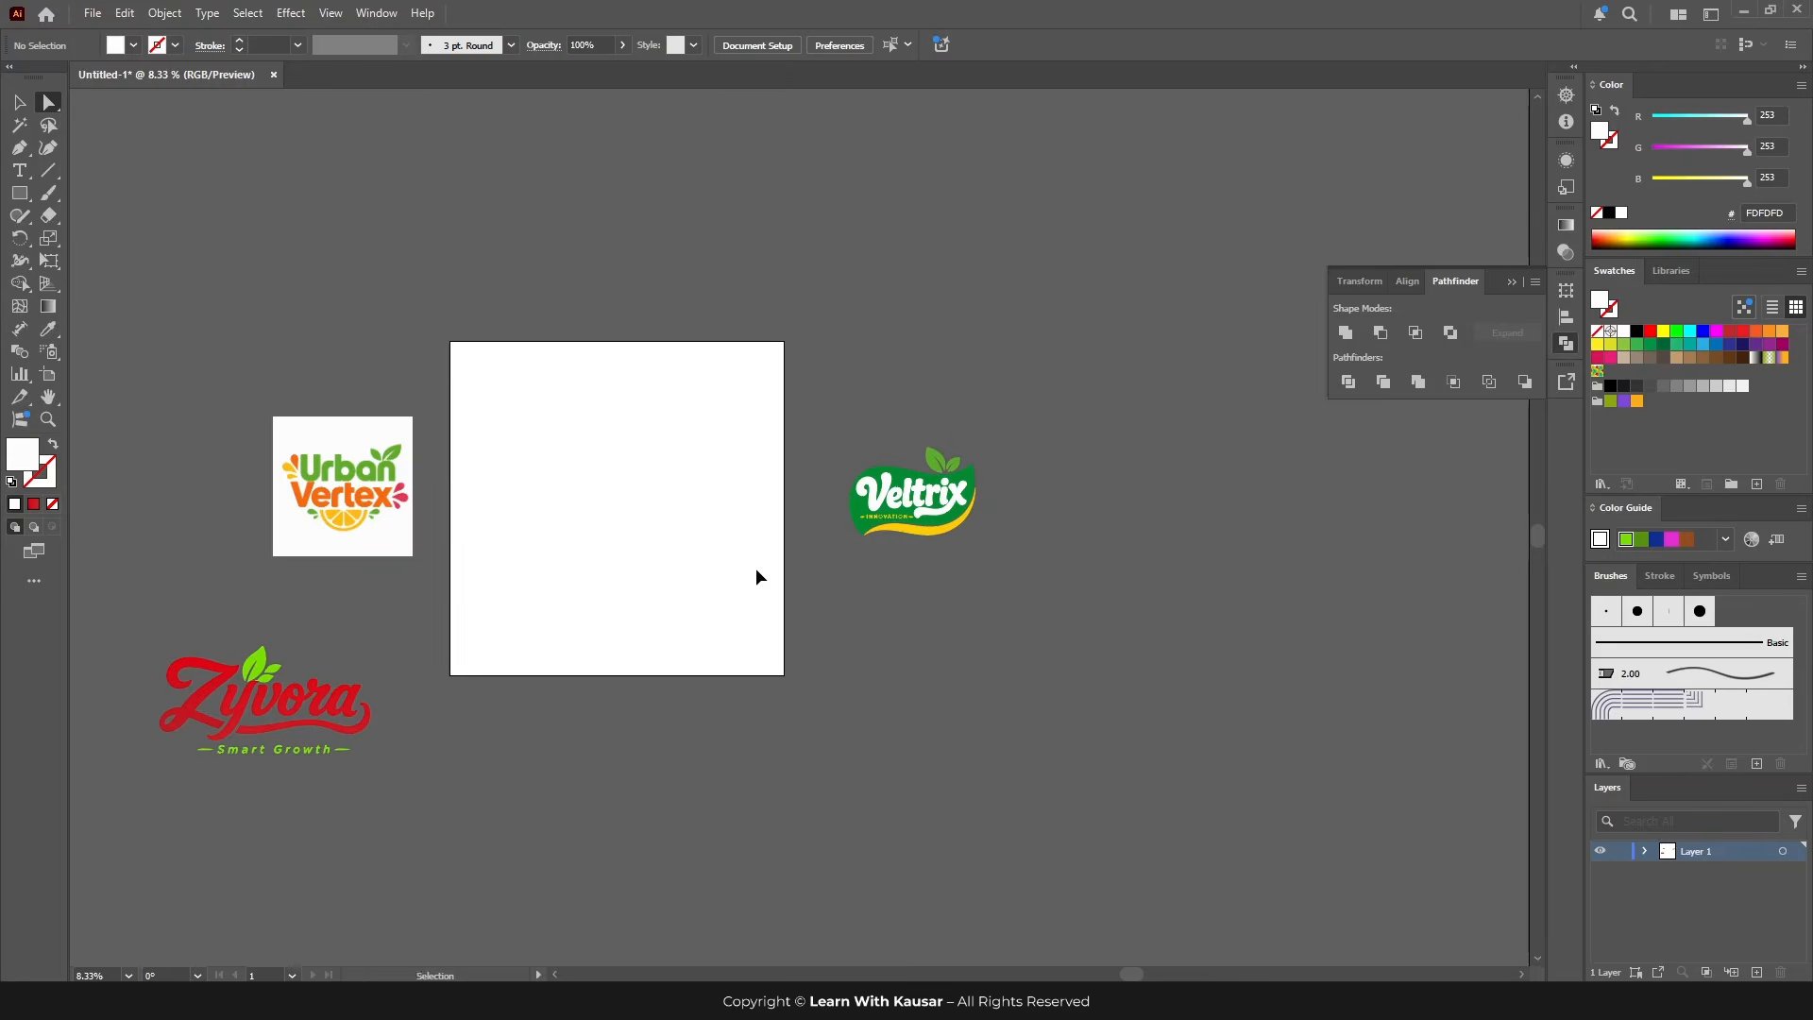
pyautogui.scroll(1, 836, 563)
pyautogui.hotkey('ctrl', 'v')
pyautogui.moveTo(765, 510); pyautogui.dragTo(928, 595)
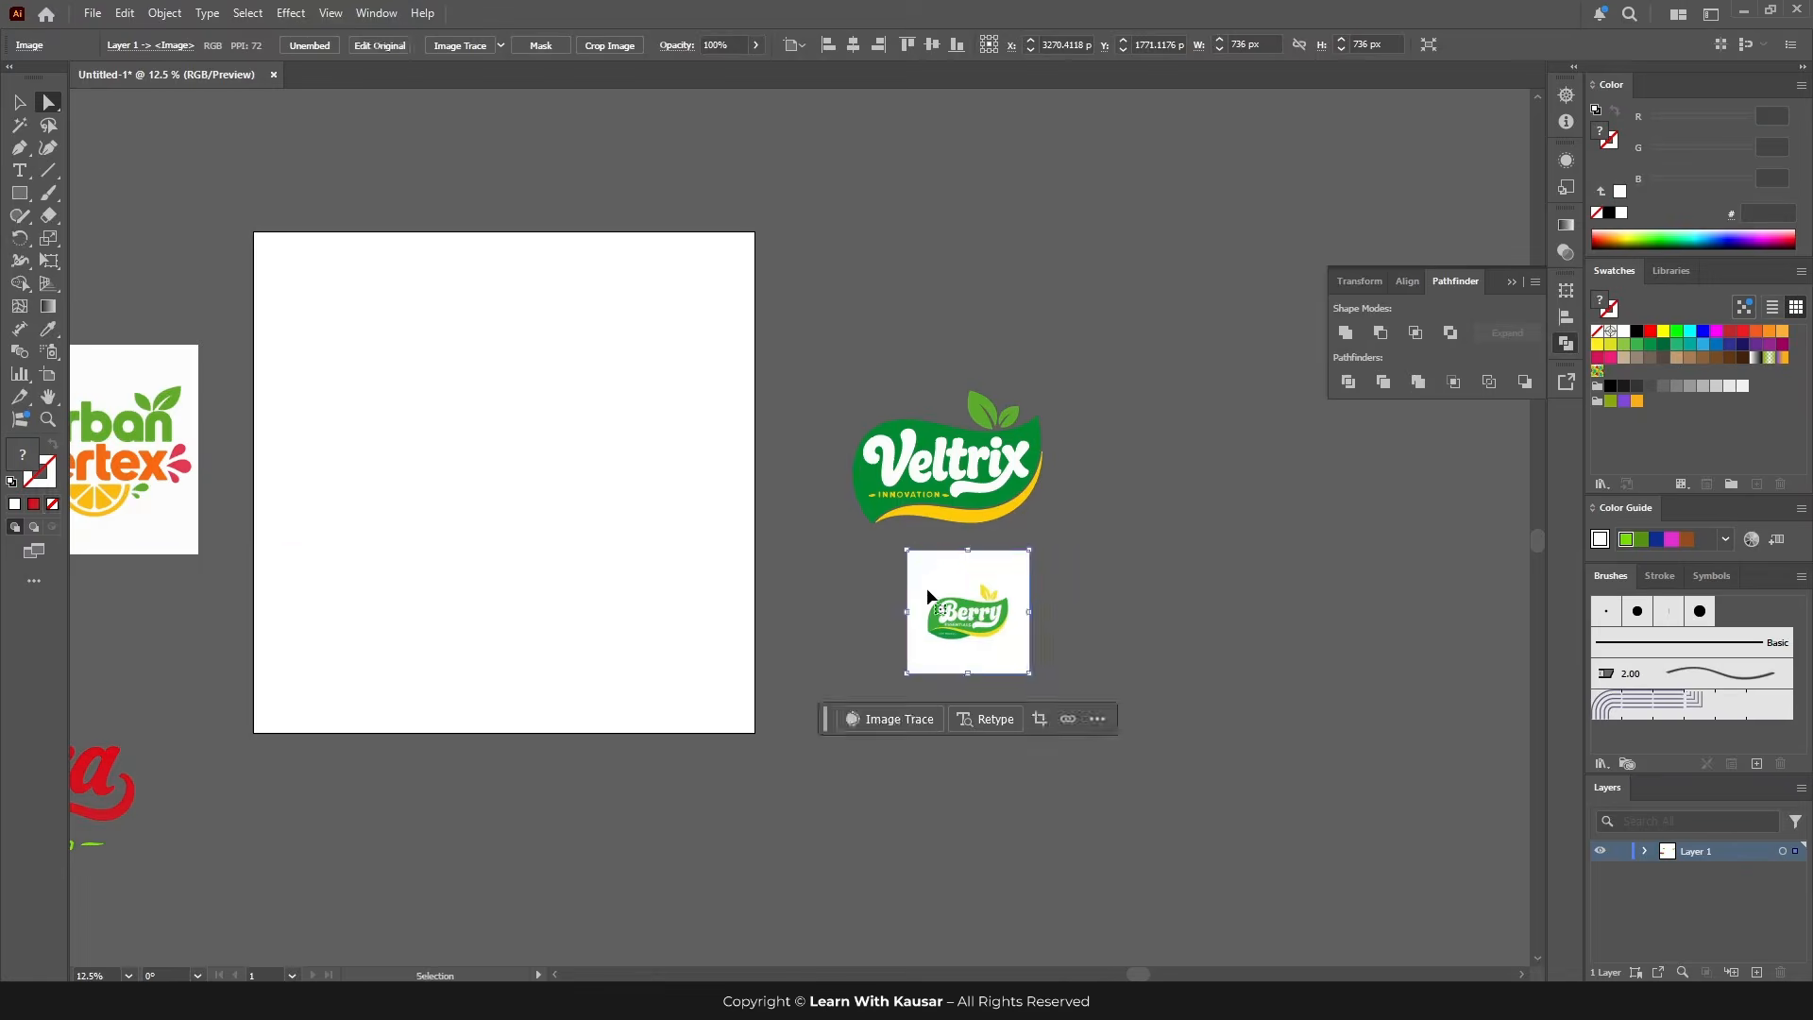
pyautogui.scroll(2, 865, 566)
pyautogui.scroll(1, 680, 534)
pyautogui.moveTo(680, 535); pyautogui.dragTo(483, 577)
pyautogui.scroll(2, 557, 582)
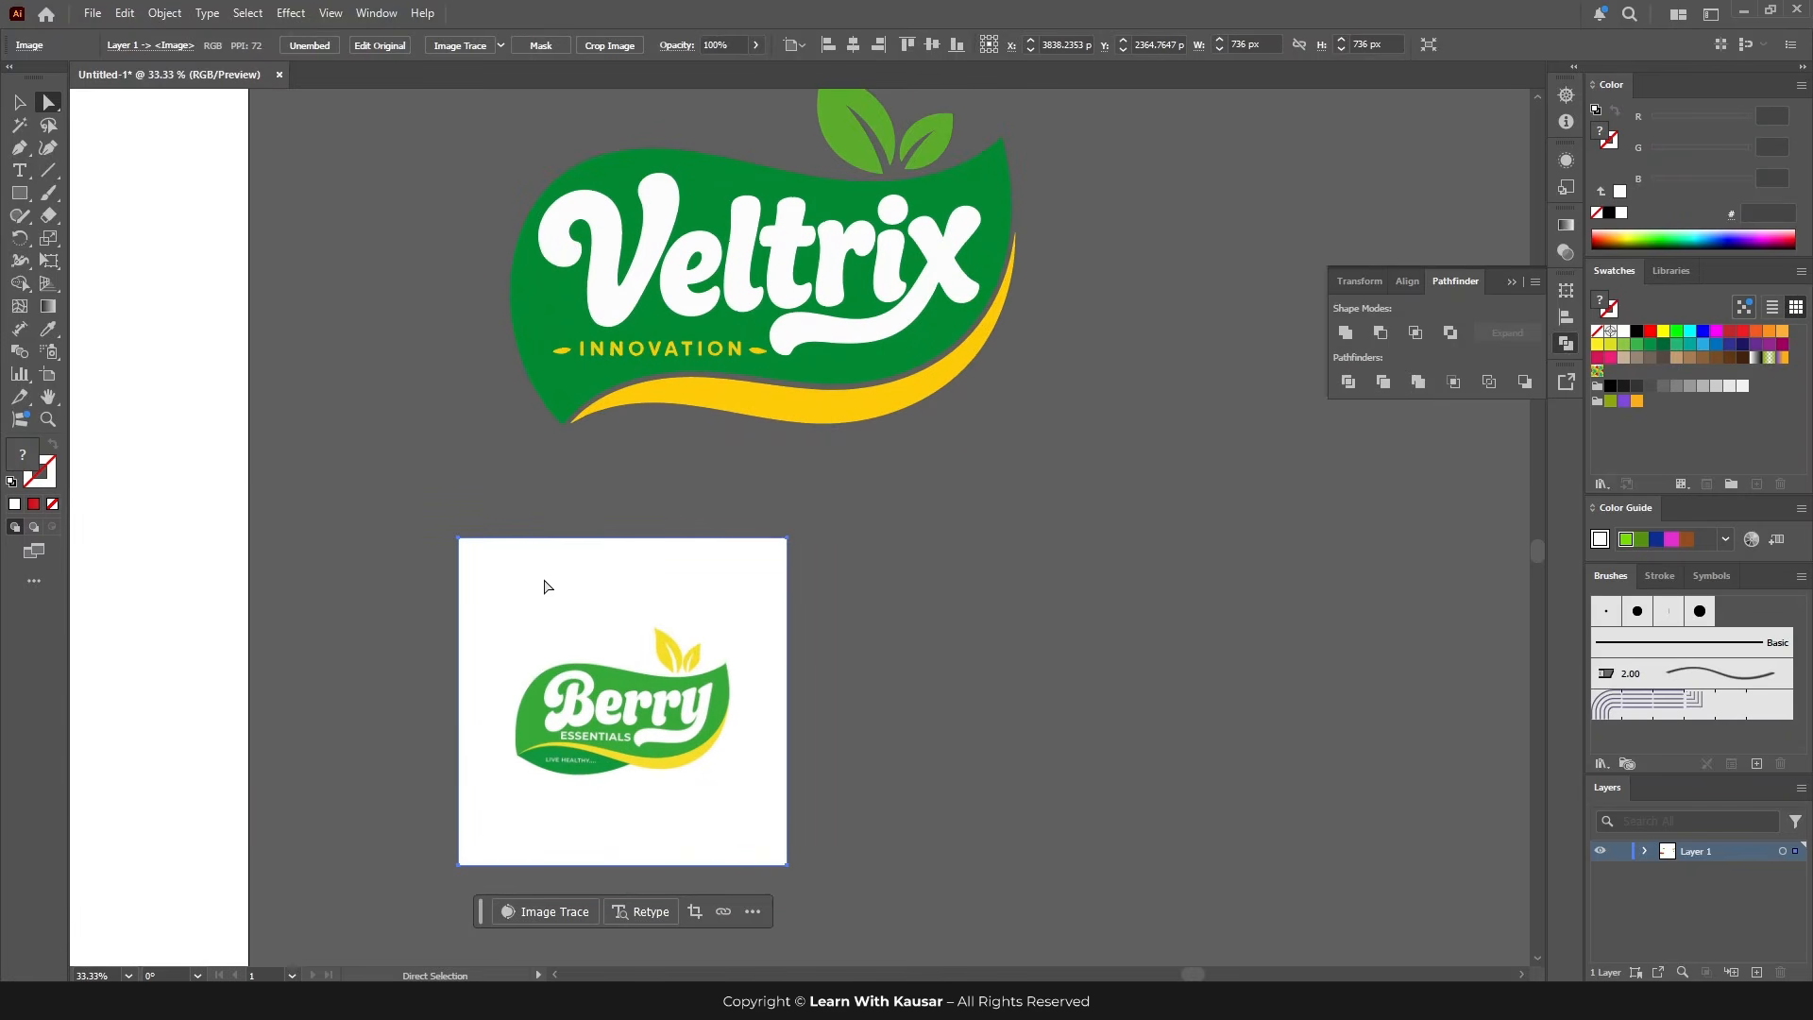
# Step: Select the Veltrix badge's dark green with the Magic Wand and recolour it with the Berry badge's lighter green, #37A938
pyautogui.click(16, 126)
pyautogui.click(607, 174)
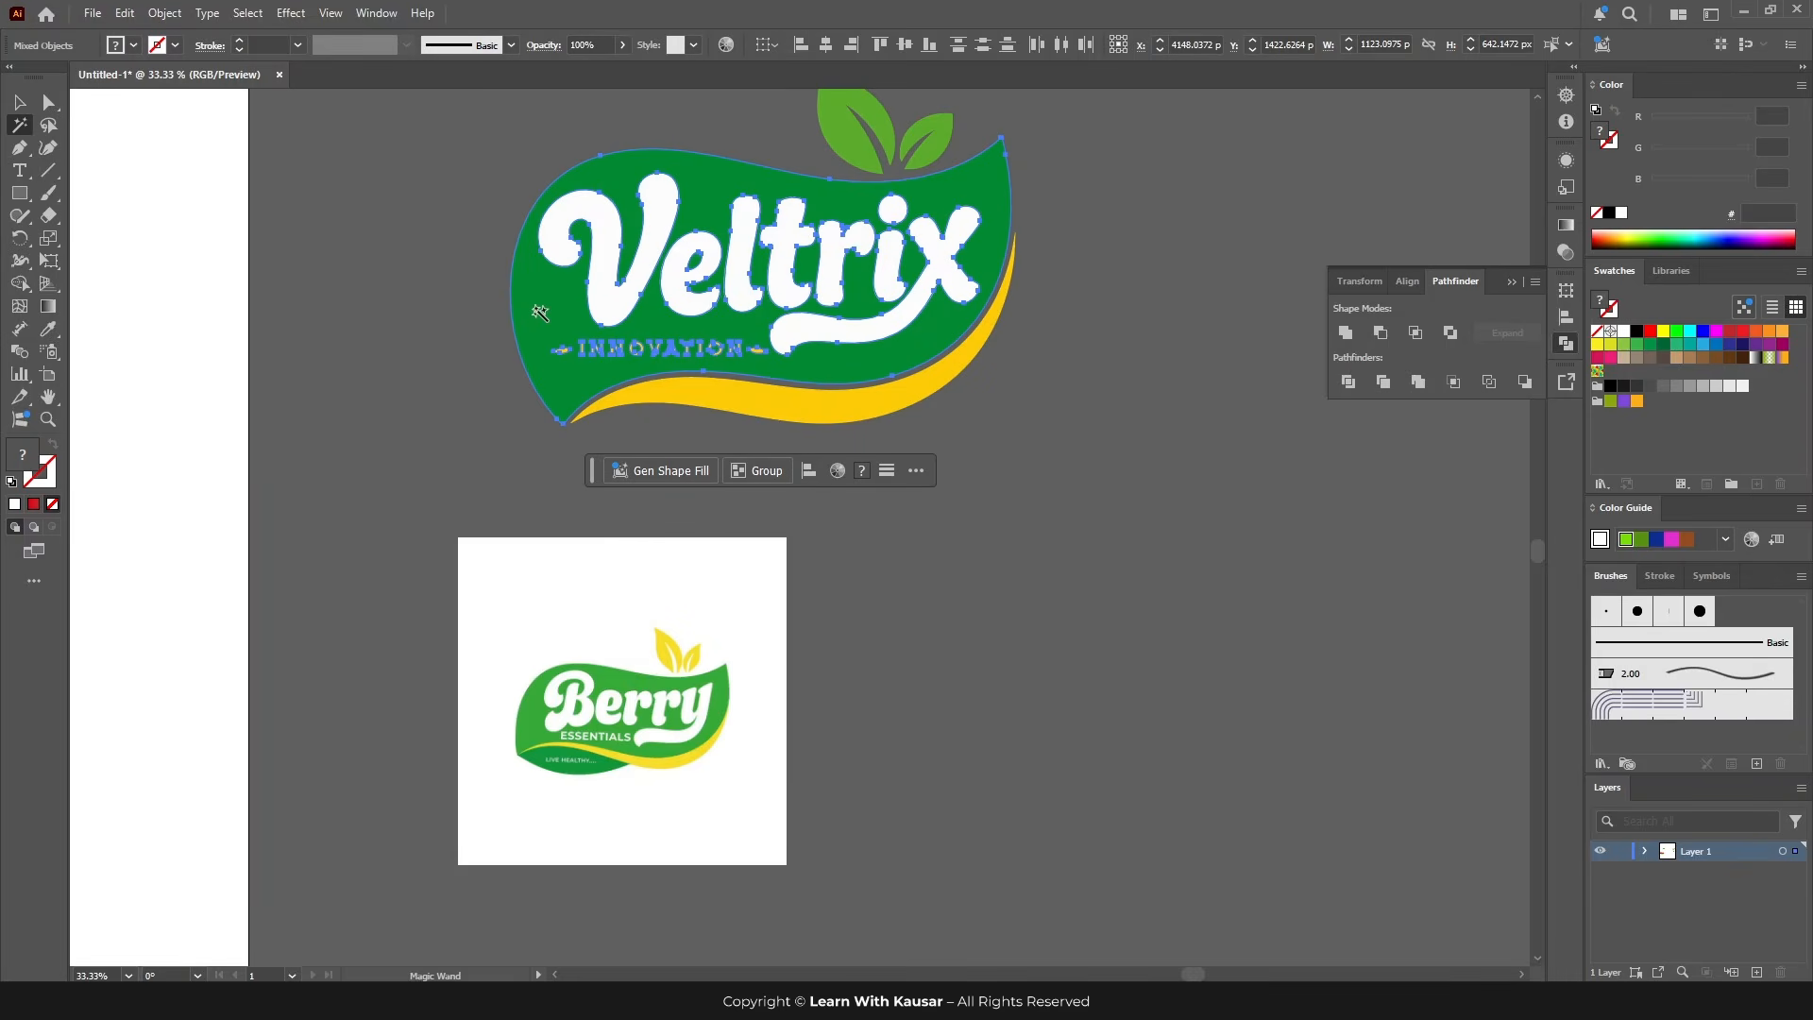
pyautogui.click(48, 329)
pyautogui.click(555, 713)
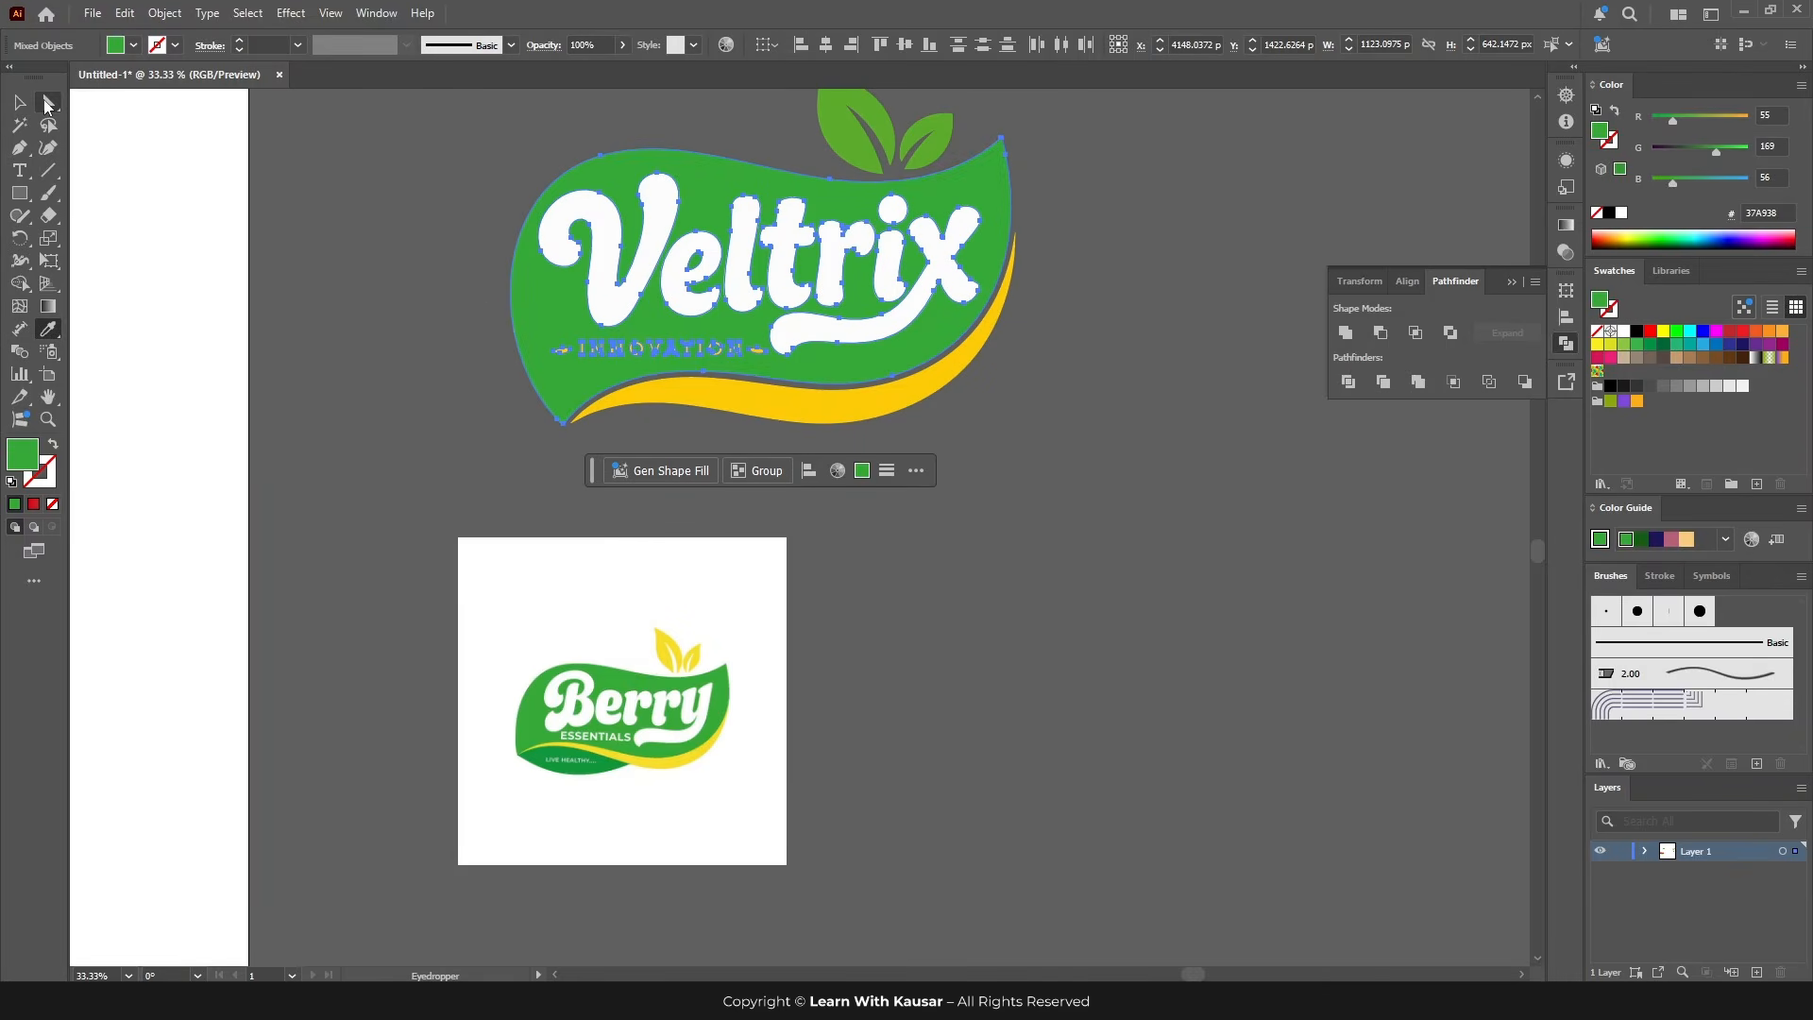
# Step: Try recolouring all yellow parts of the Veltrix logo at once with the Berry logo's dark green, #11963D
pyautogui.click(19, 125)
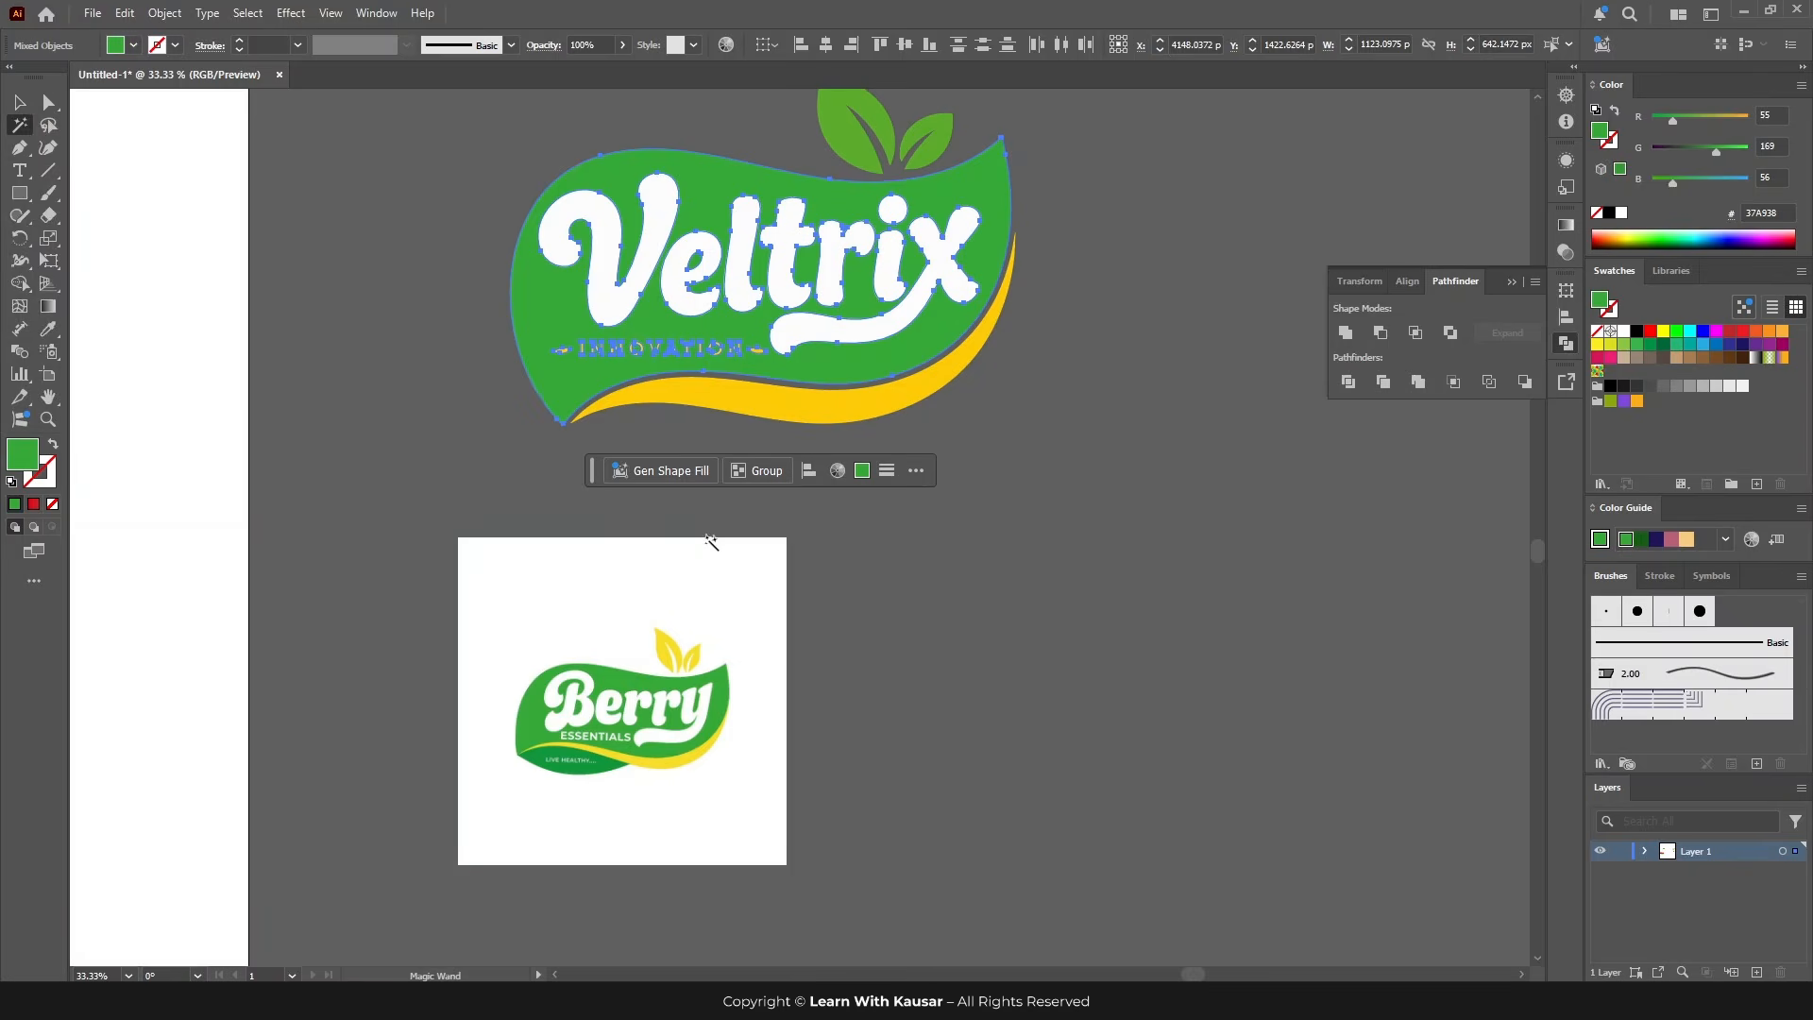
pyautogui.click(687, 390)
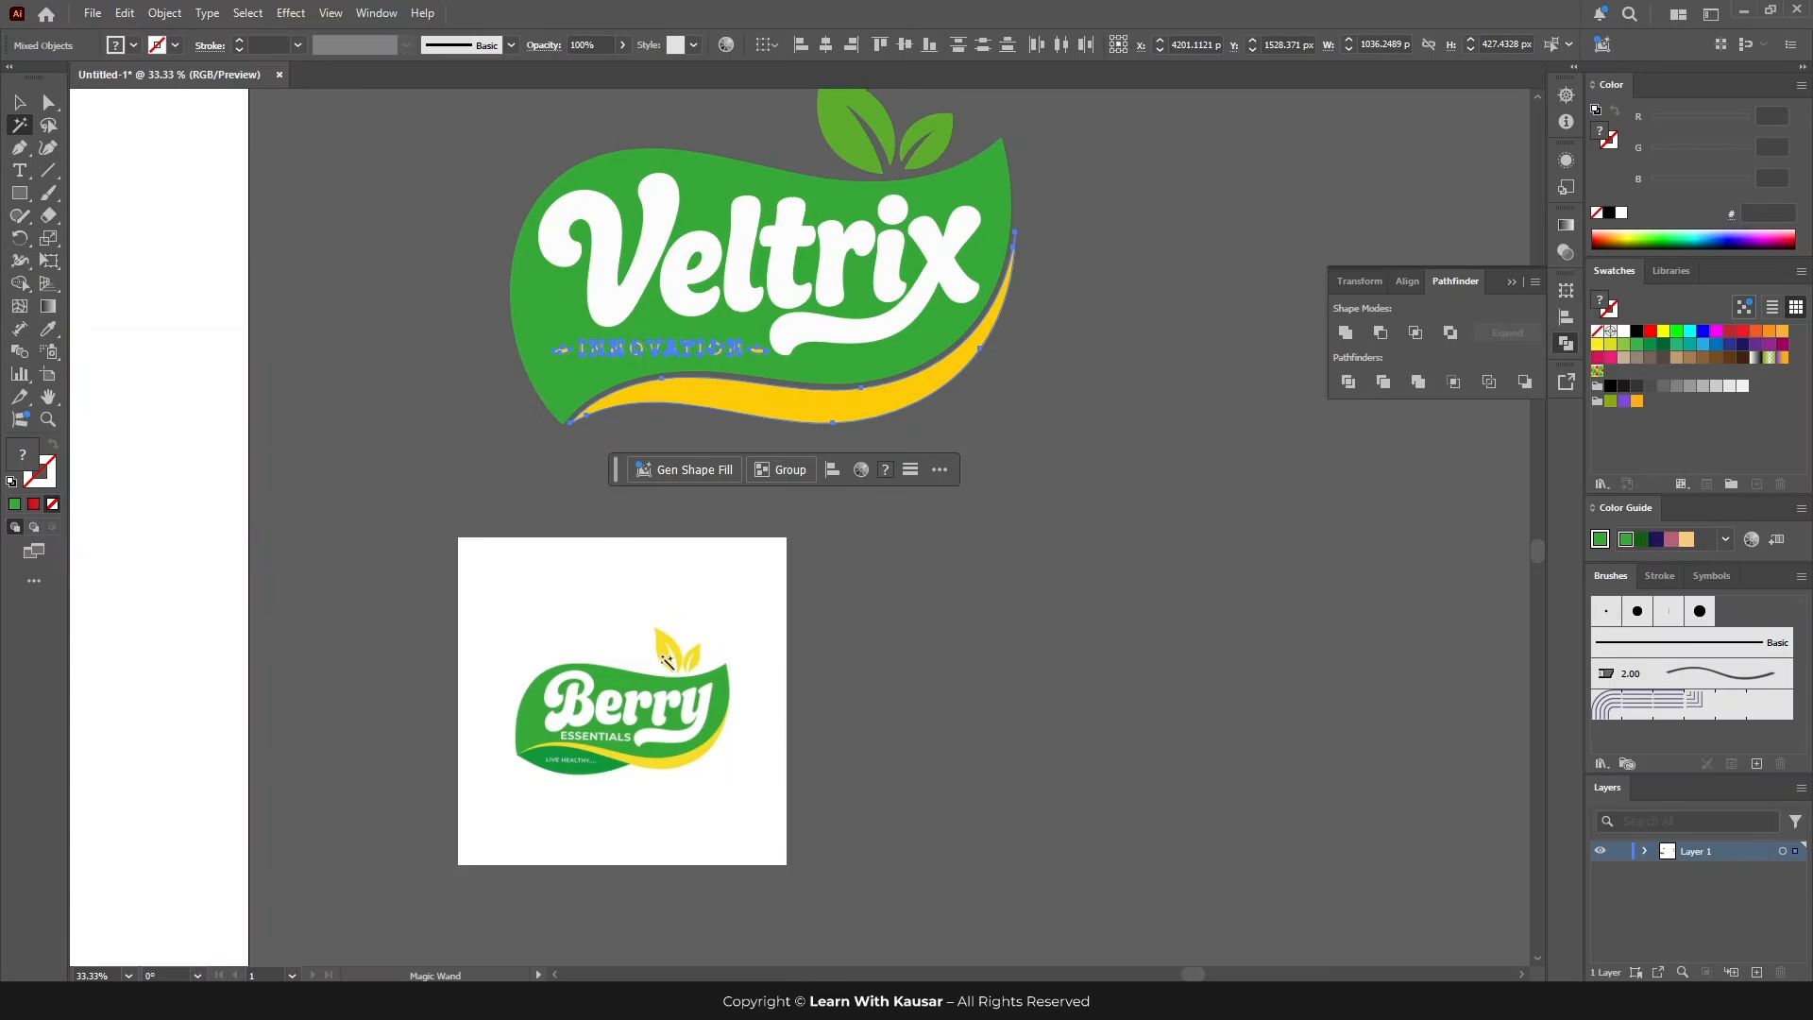
pyautogui.click(49, 331)
pyautogui.click(535, 752)
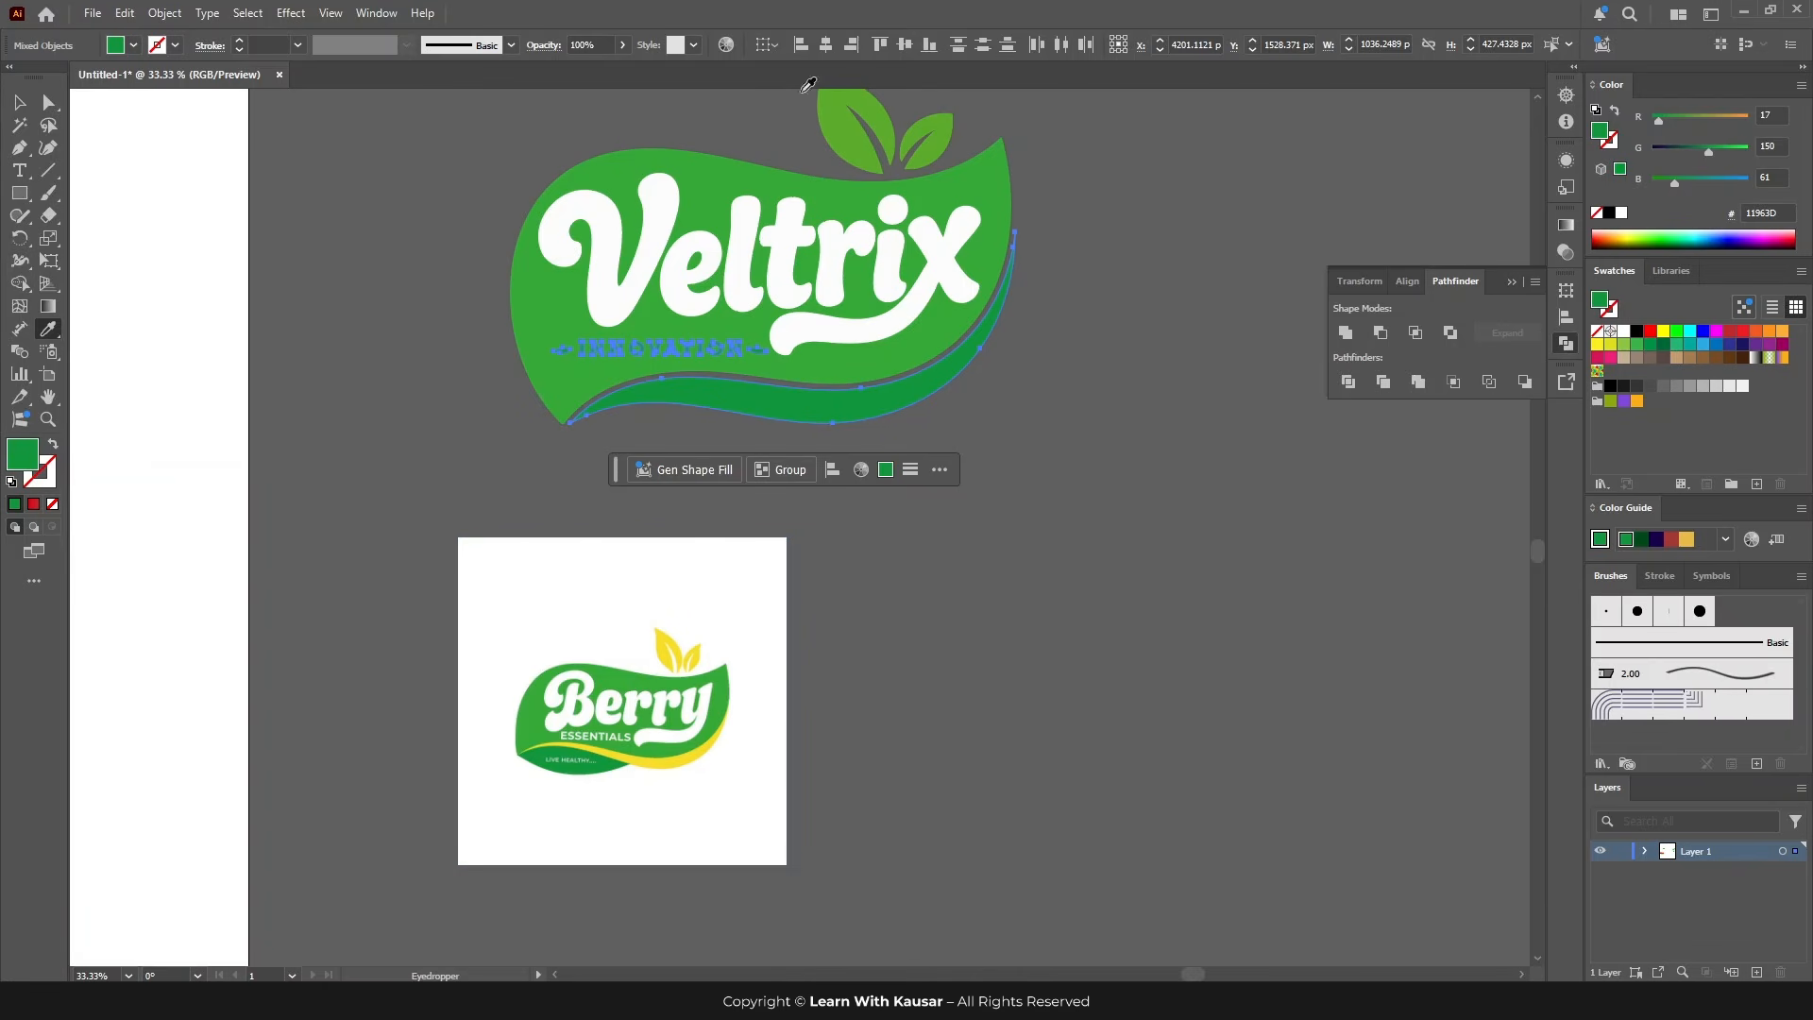
pyautogui.scroll(1, 818, 391)
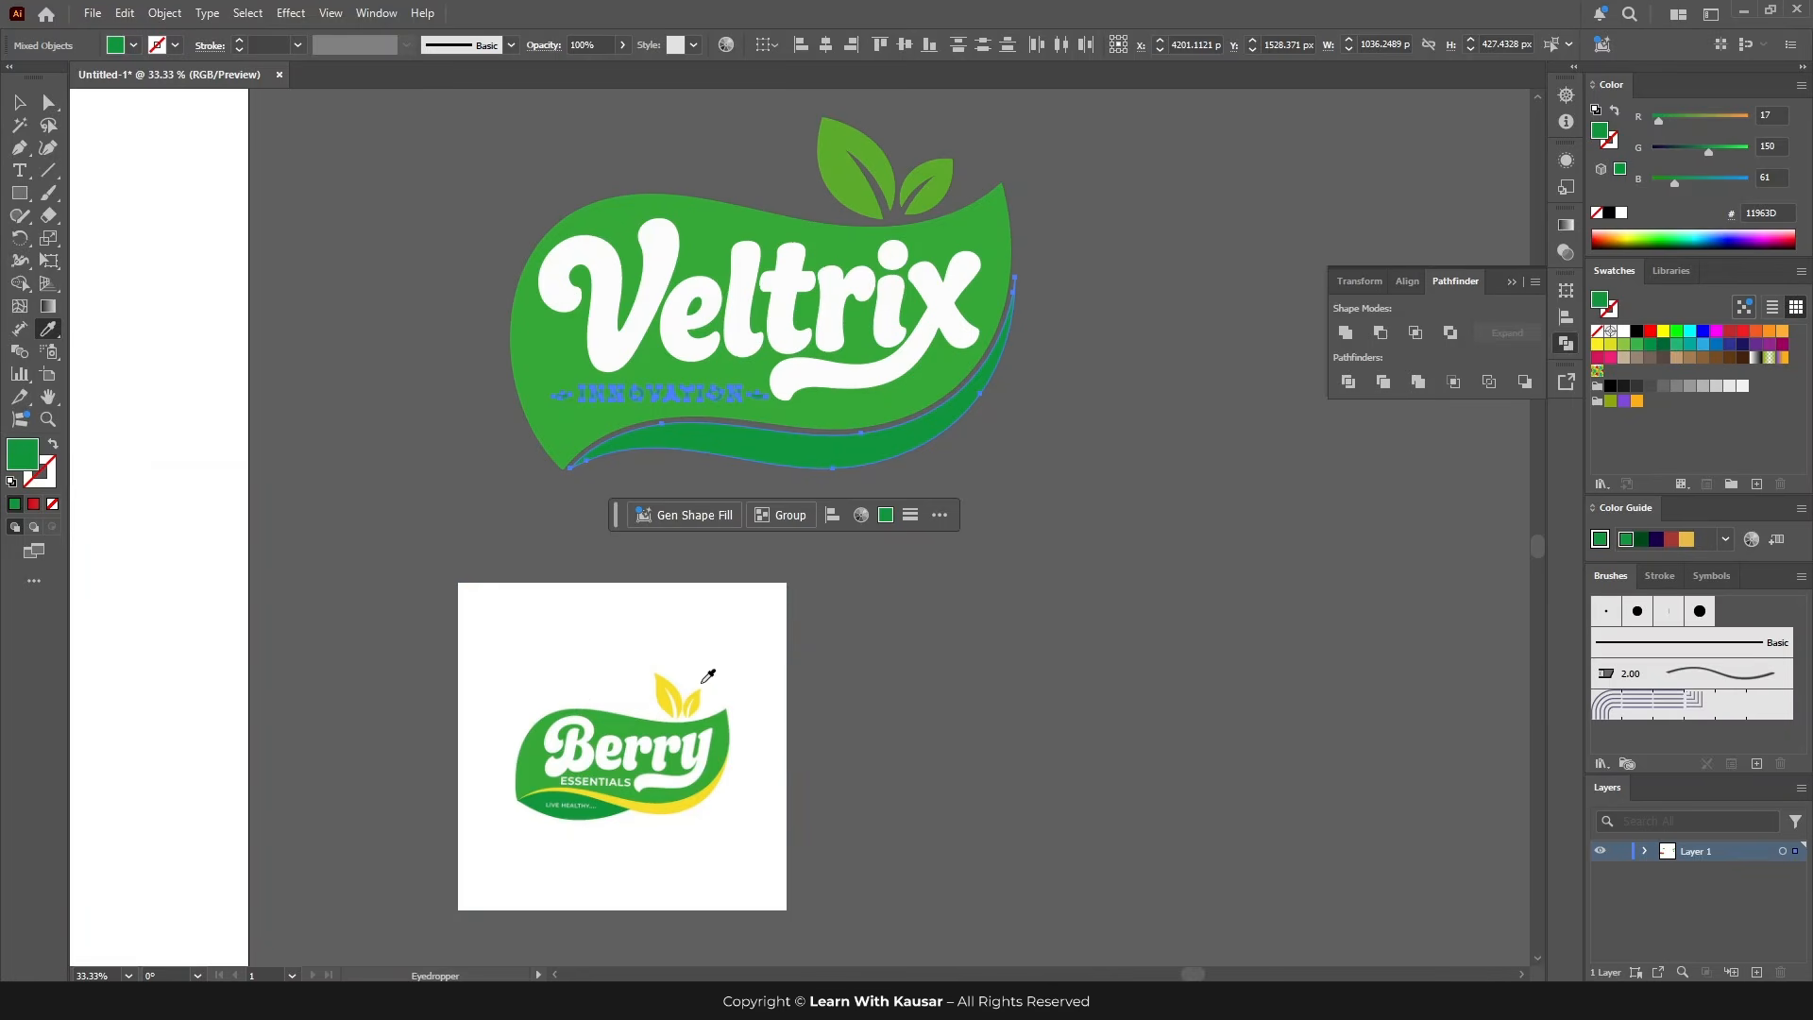
pyautogui.scroll(1, 708, 675)
pyautogui.scroll(-2, 566, 803)
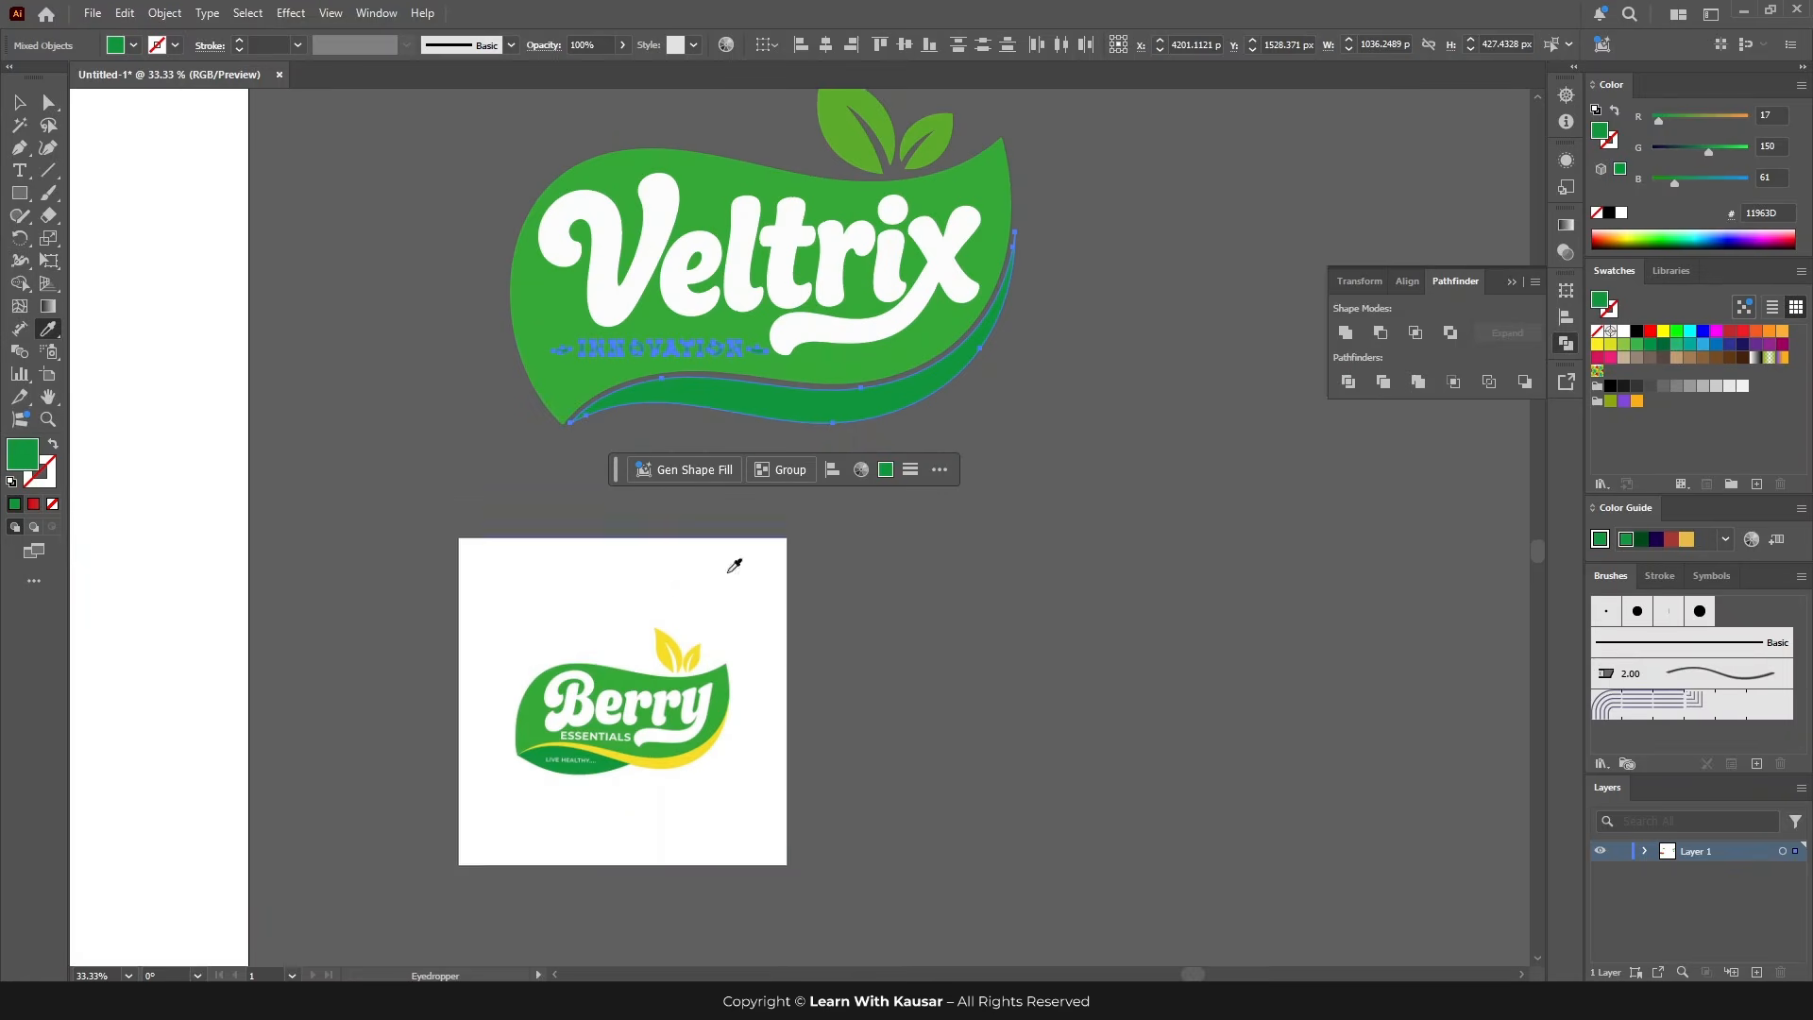
pyautogui.scroll(1, 735, 565)
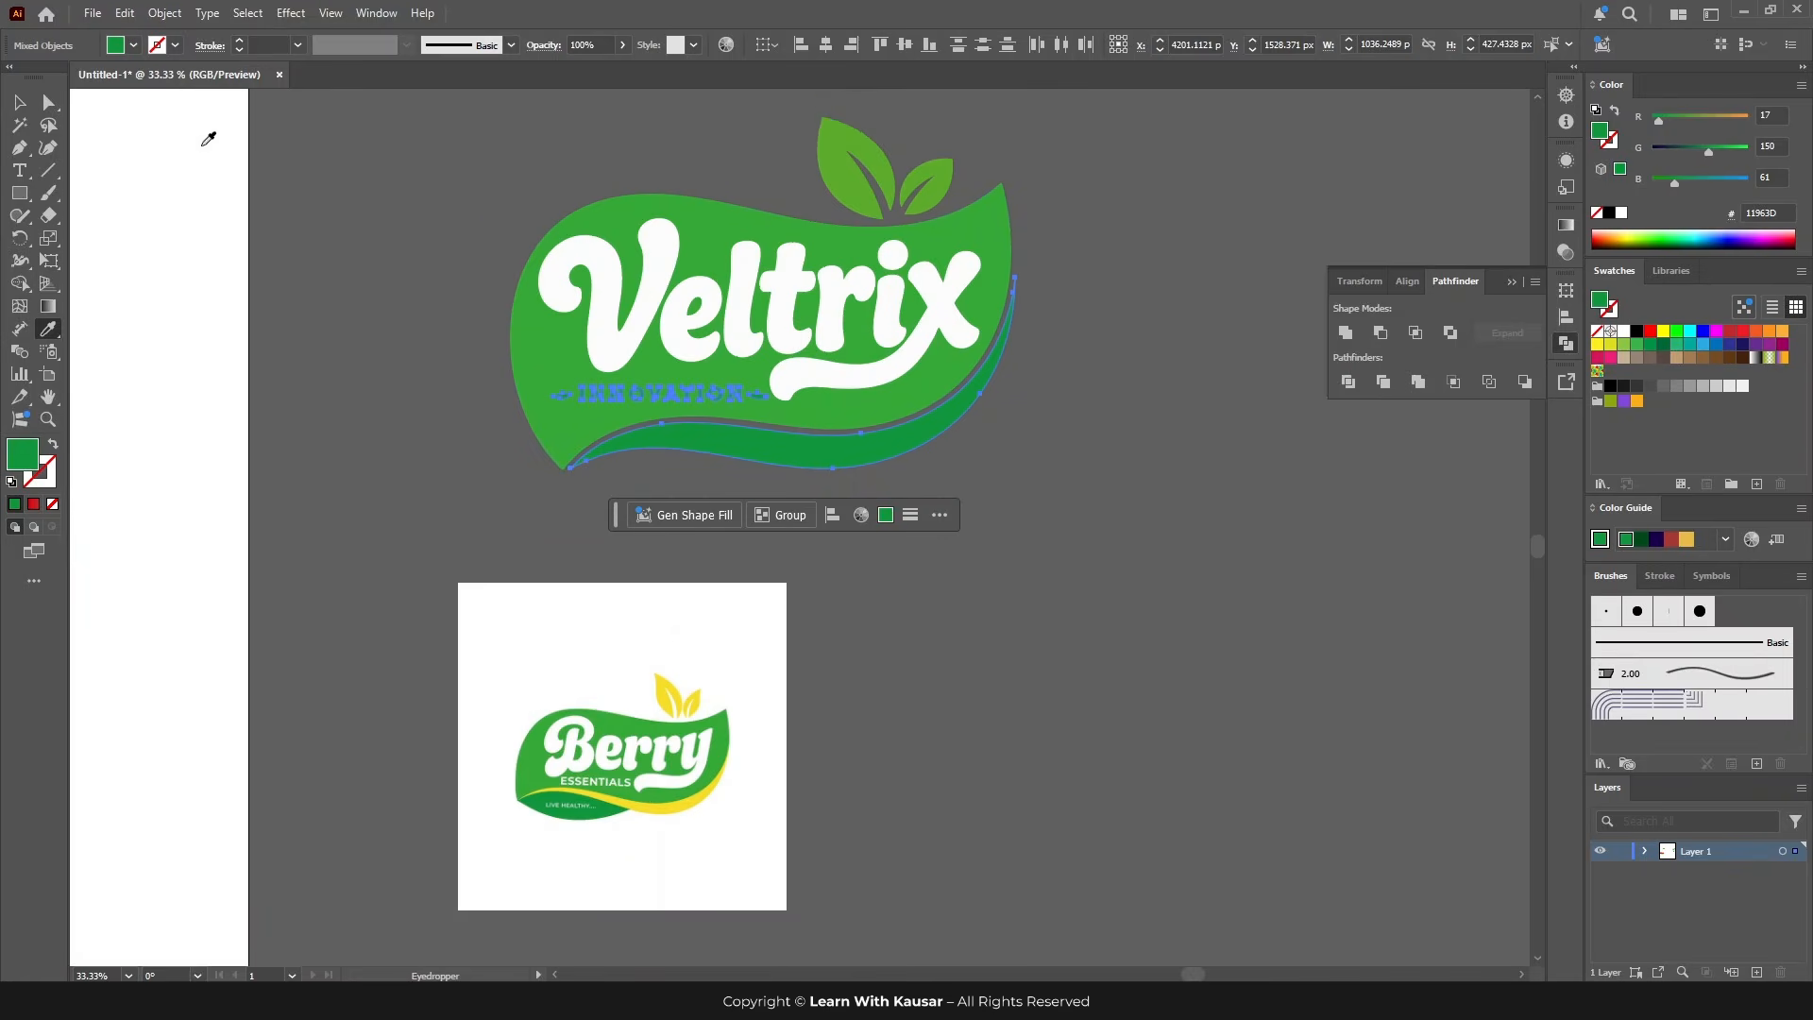
pyautogui.click(47, 104)
pyautogui.click(382, 393)
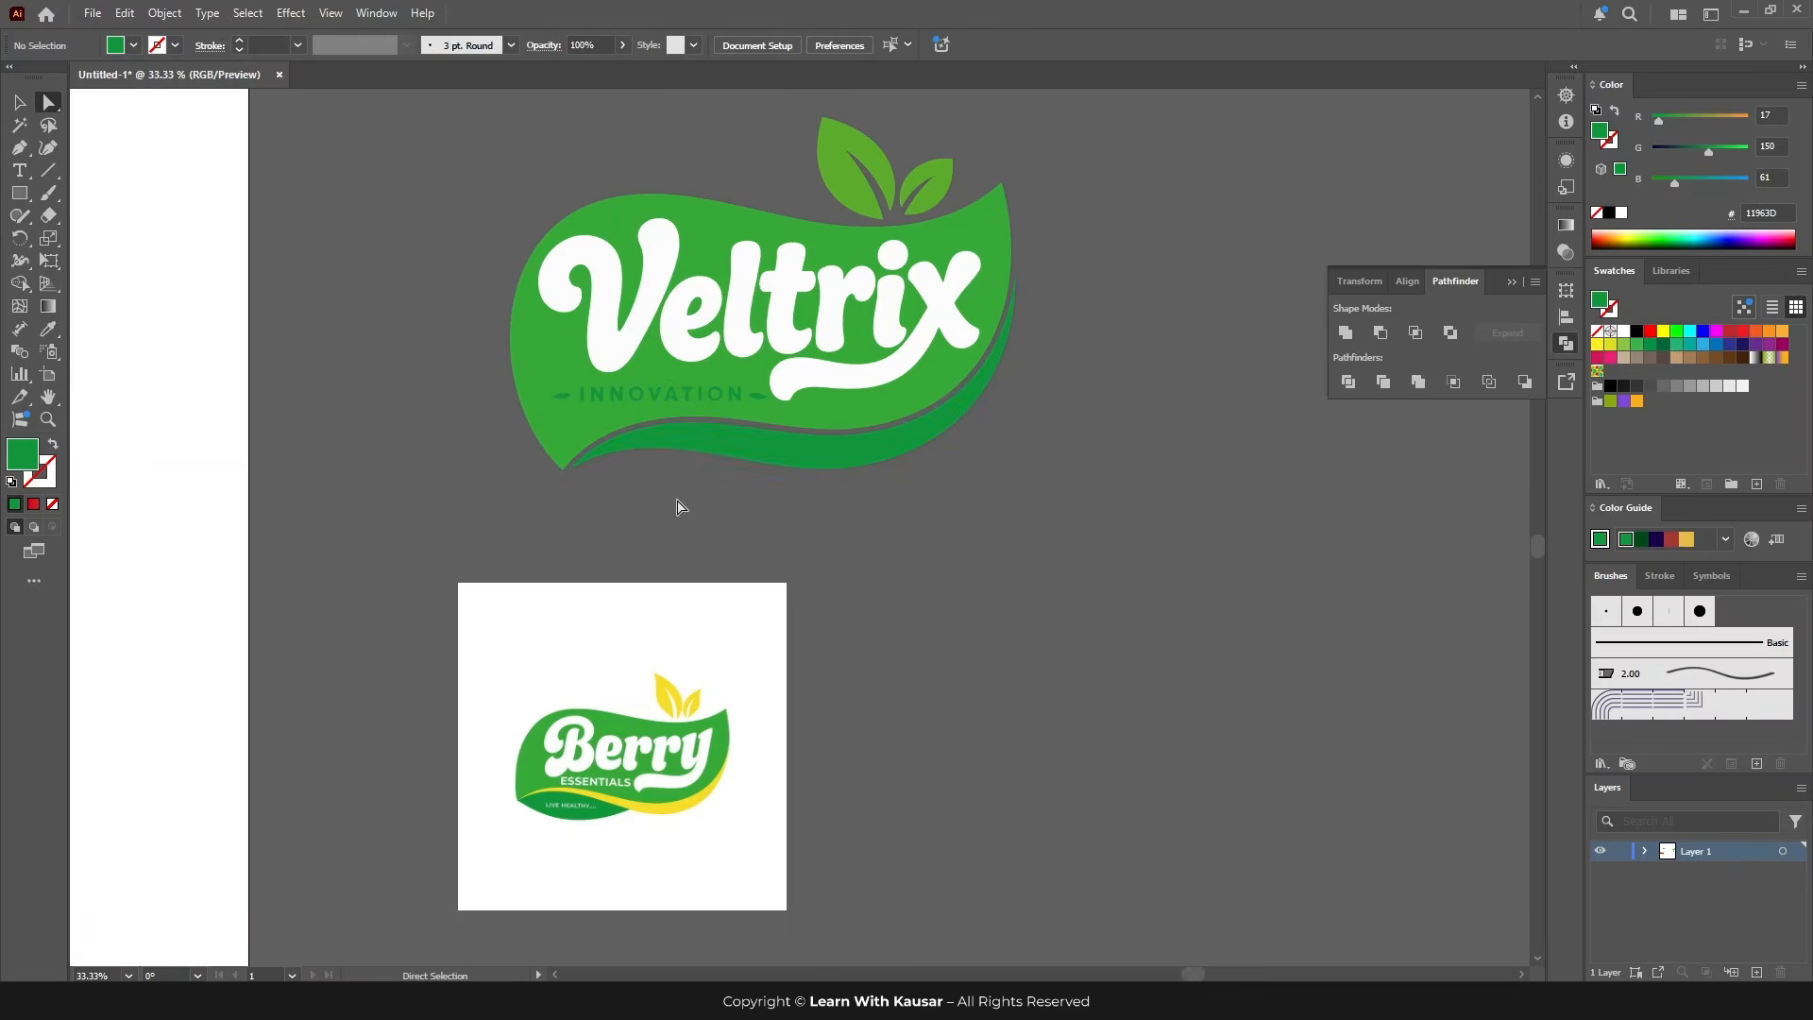
pyautogui.click(697, 418)
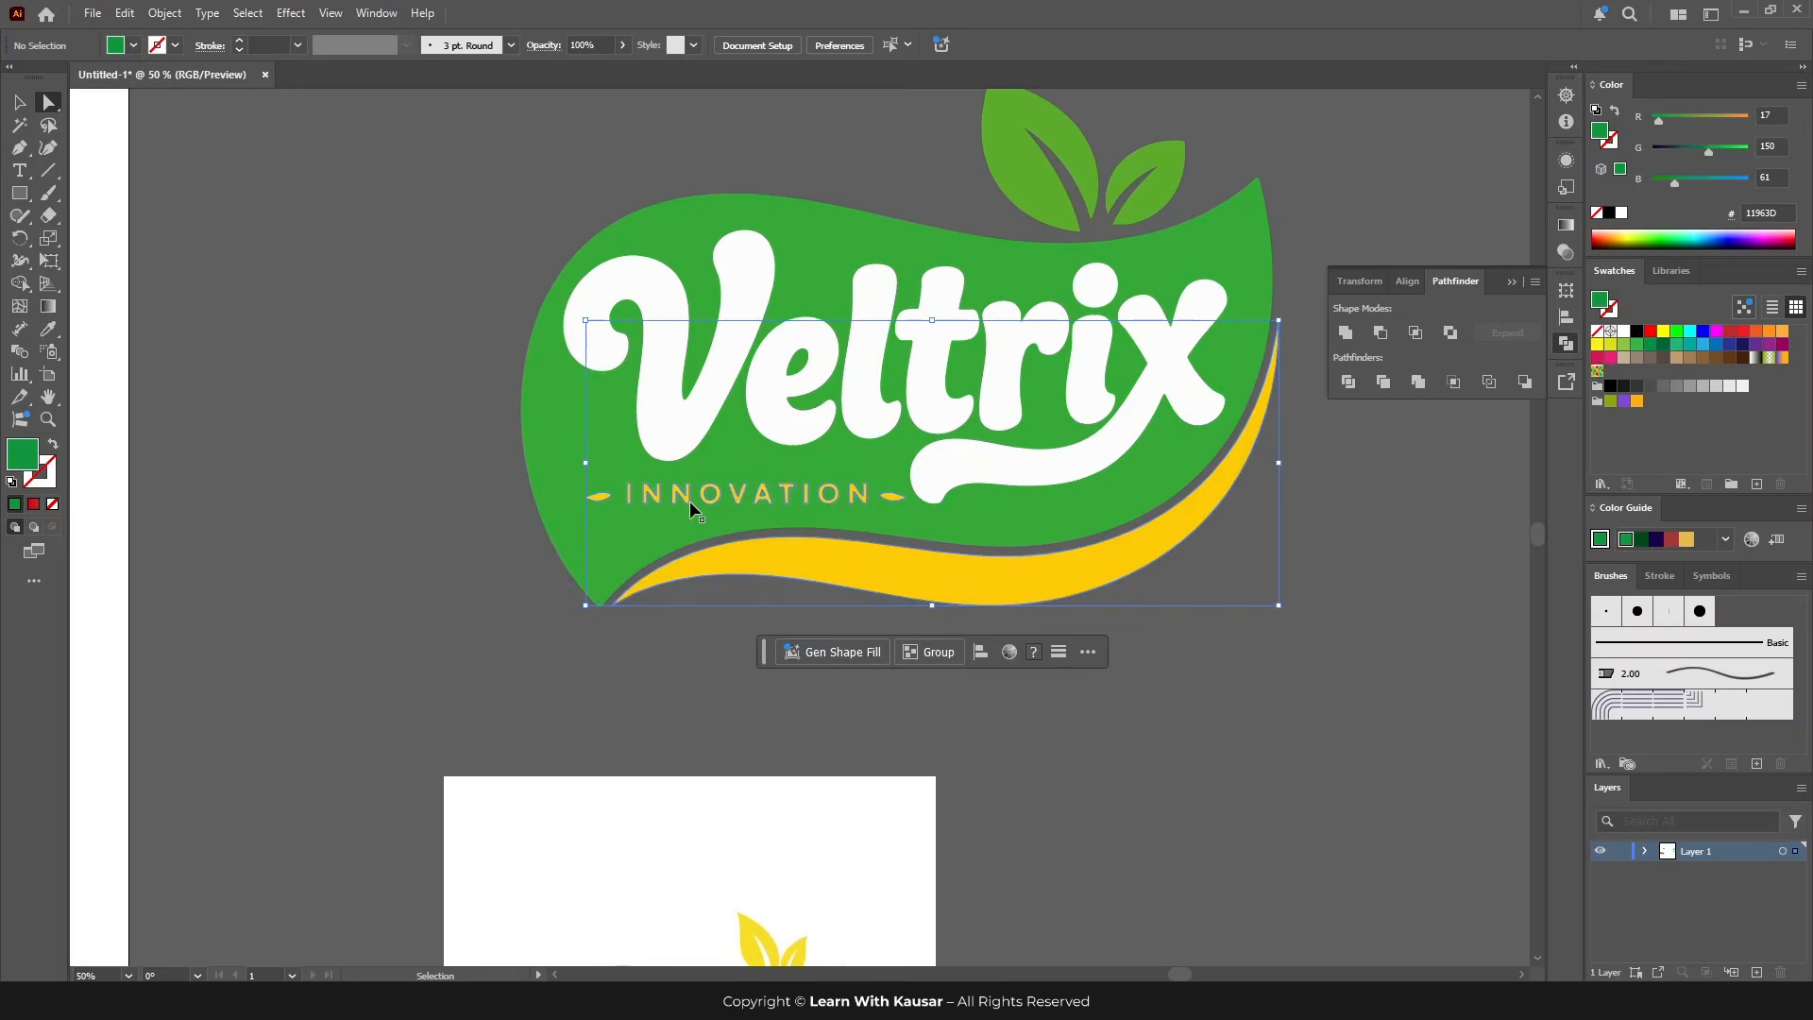
pyautogui.click(735, 624)
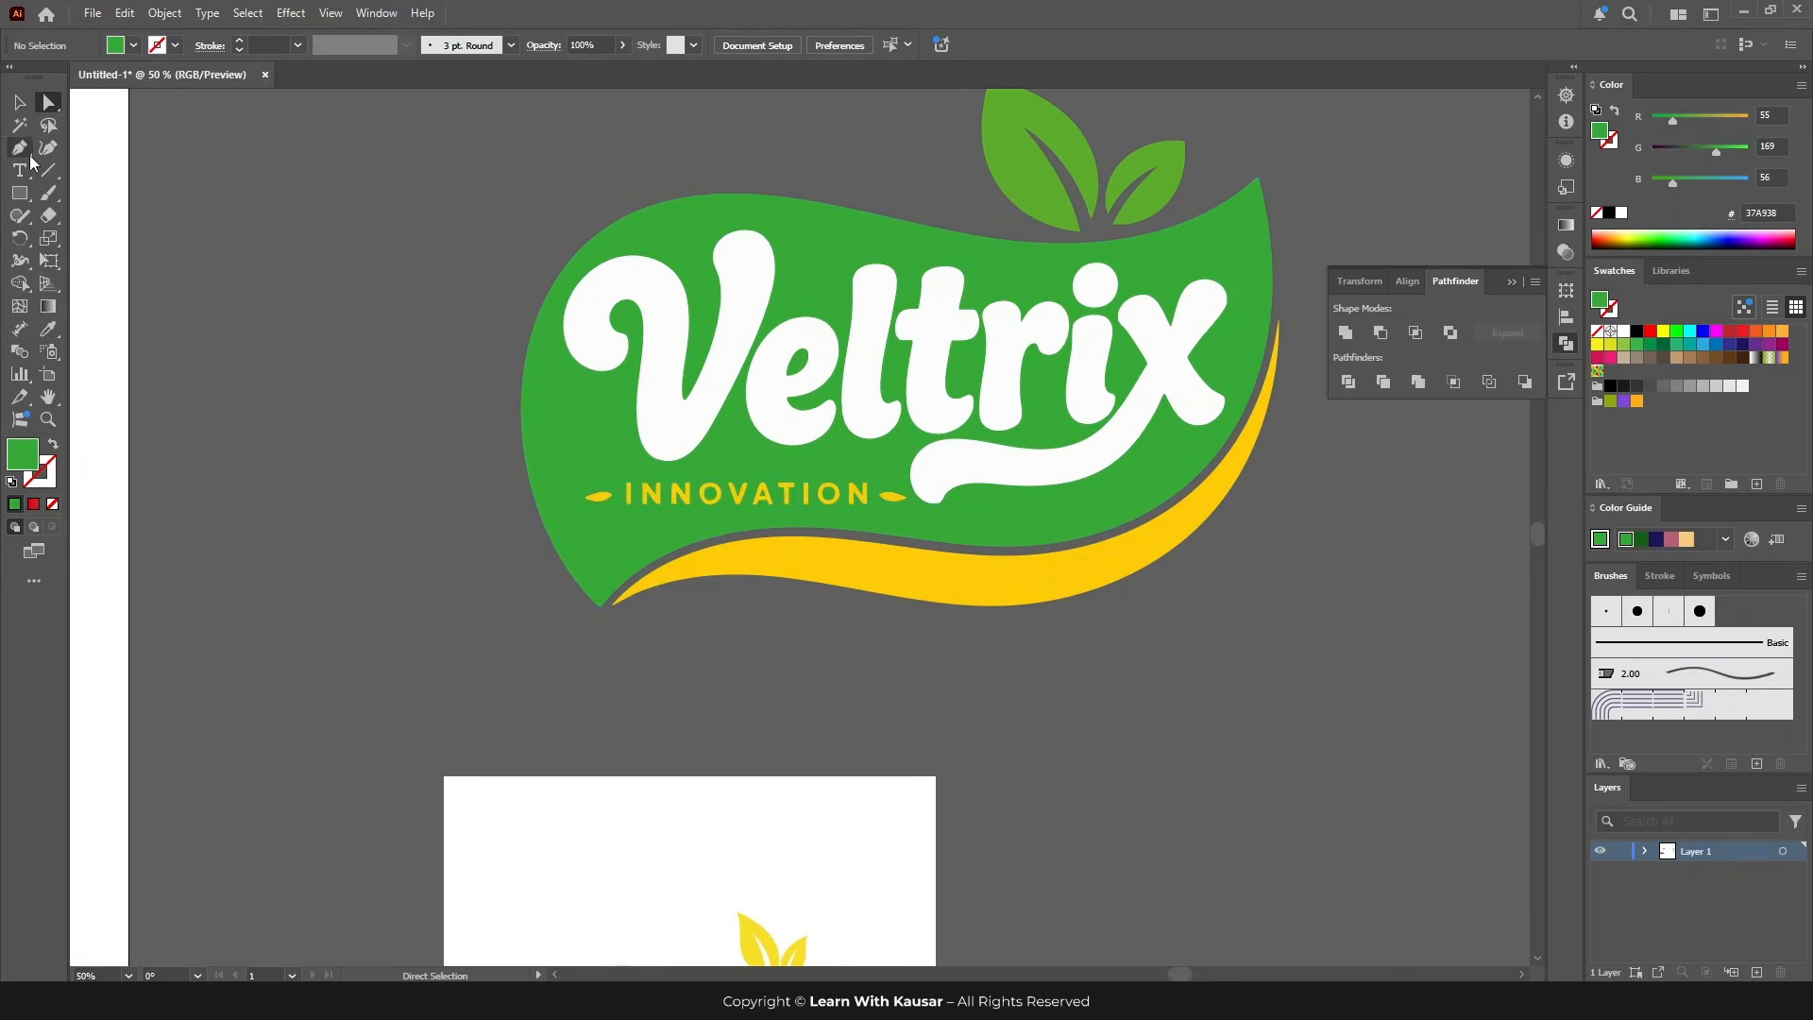
# Step: Recolour only the yellow swoosh under the Veltrix badge with the Berry logo's dark green, #11963D, and deselect it
pyautogui.click(927, 597)
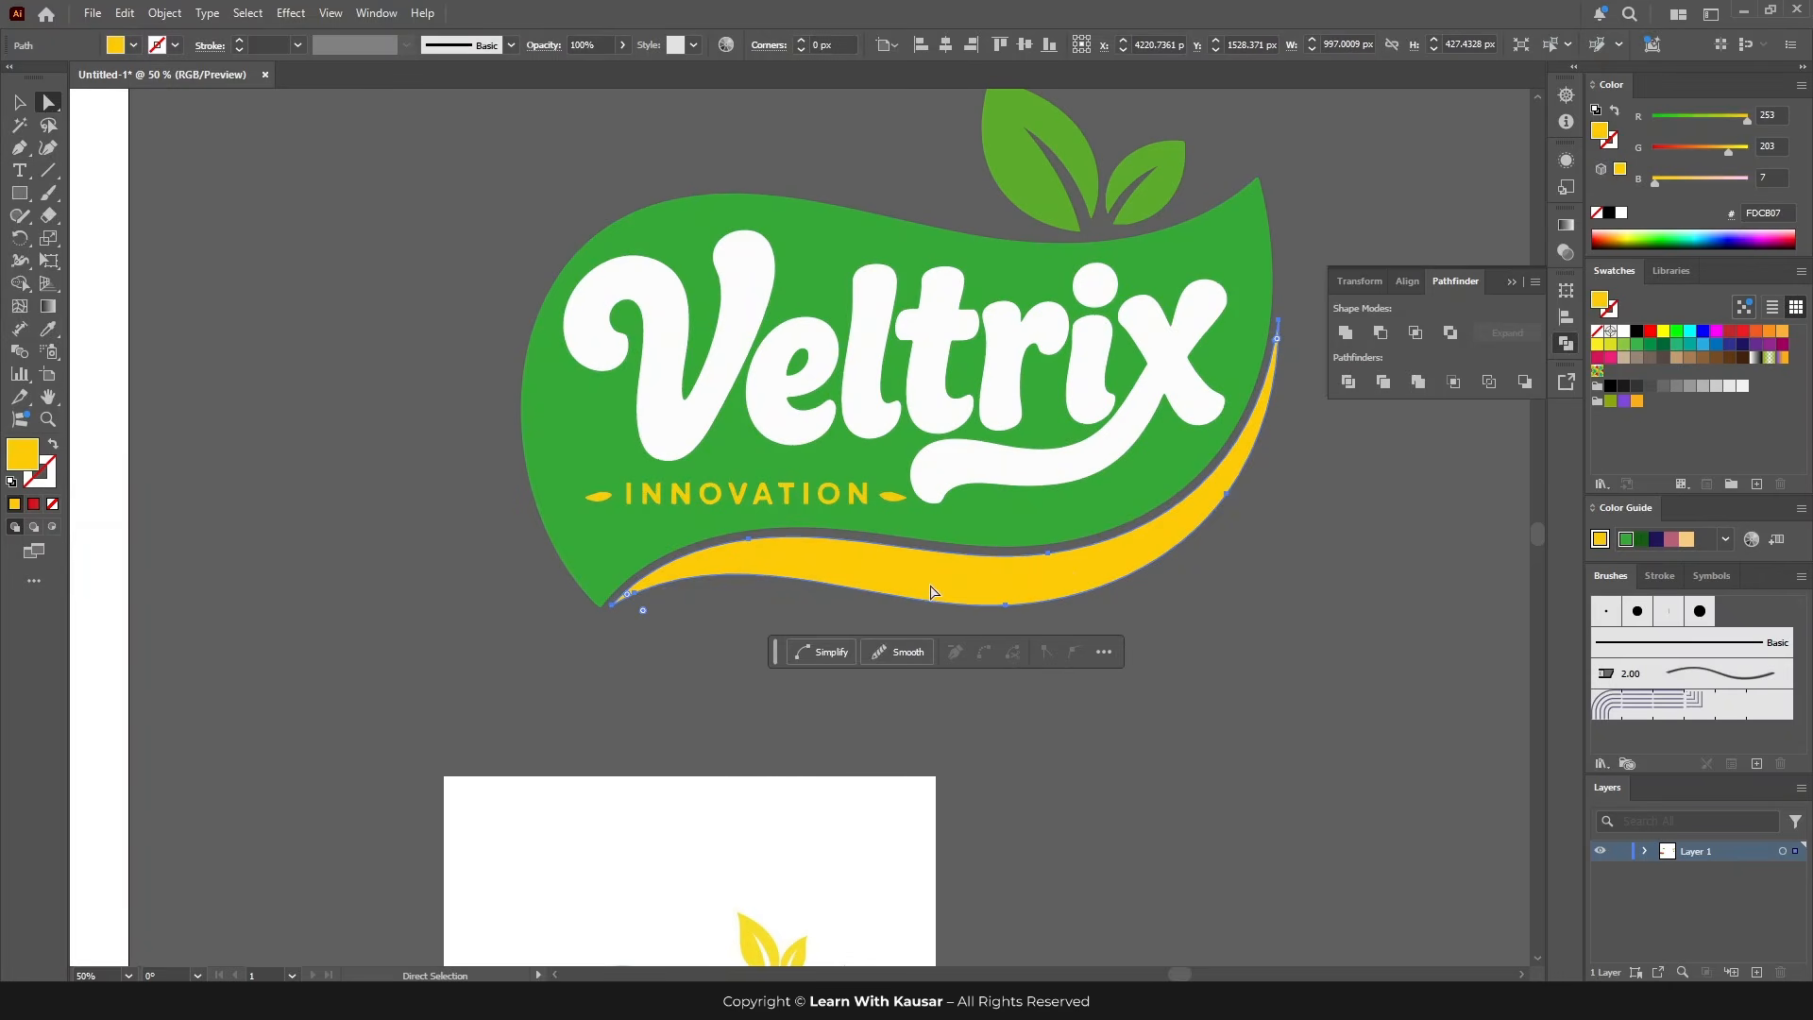
pyautogui.press('i')
pyautogui.scroll(-2, 780, 718)
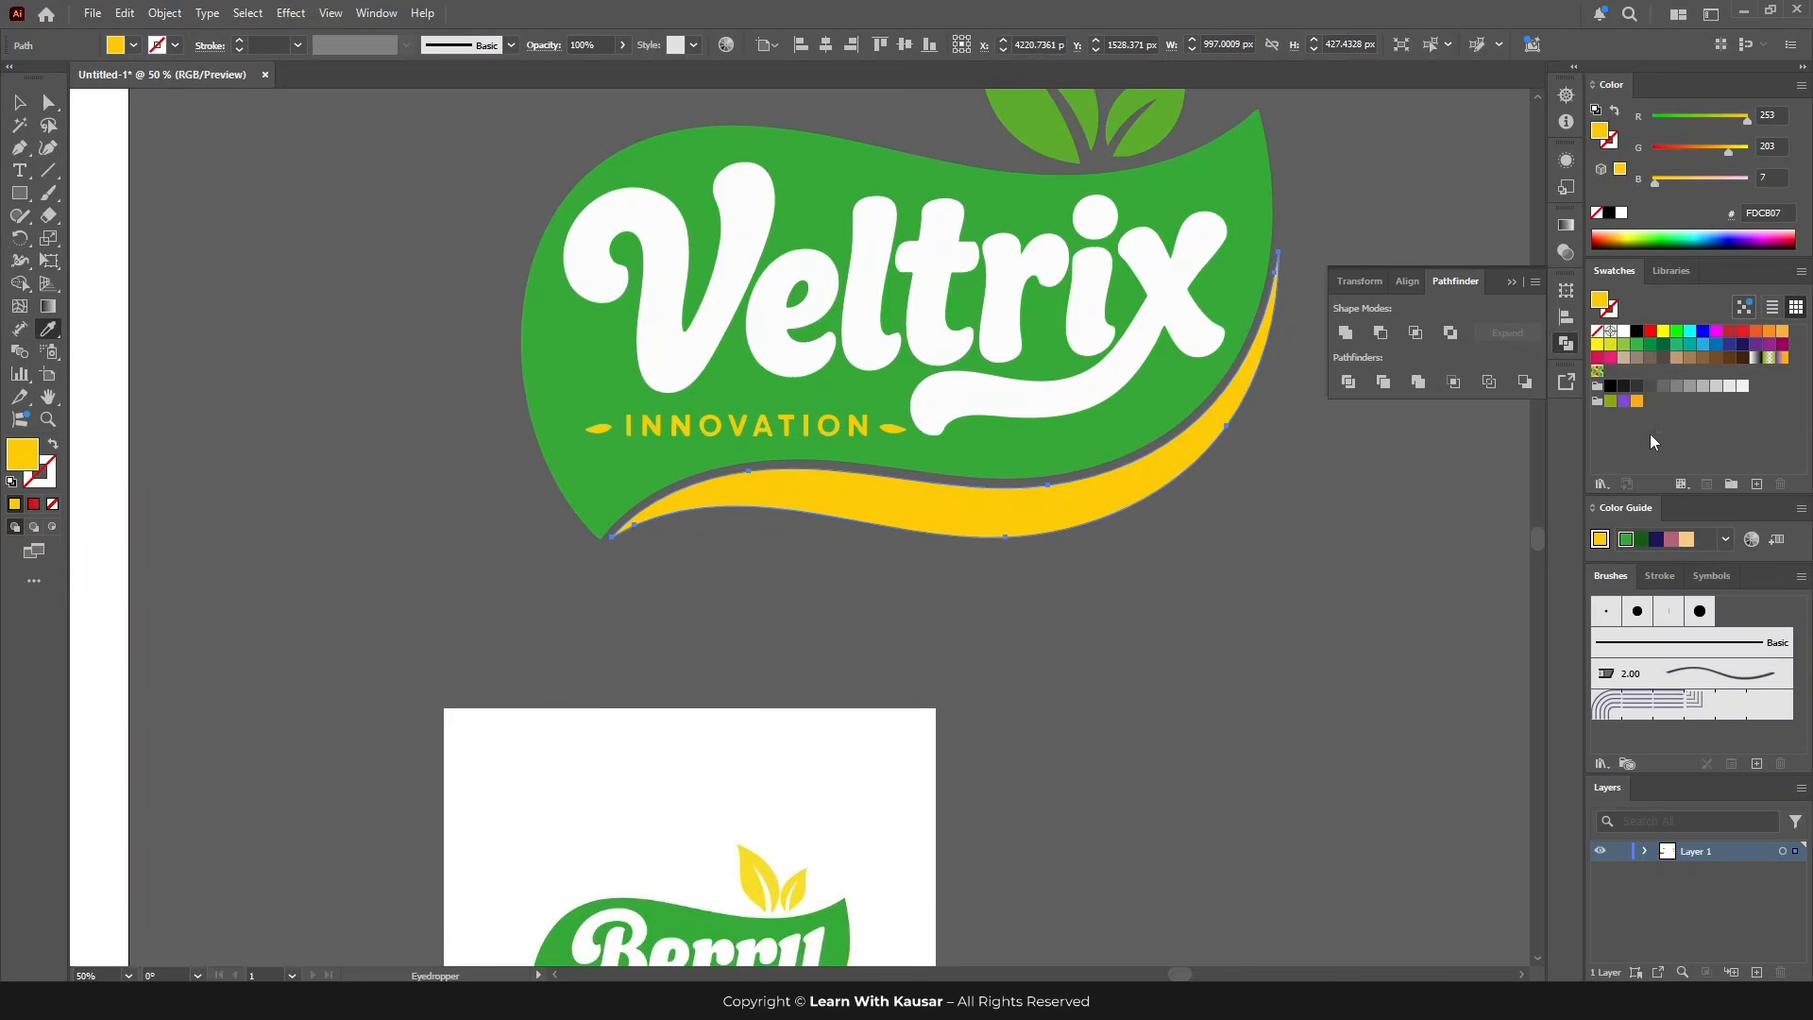
pyautogui.hotkey('ctrl', '-')
pyautogui.scroll(-3, 617, 829)
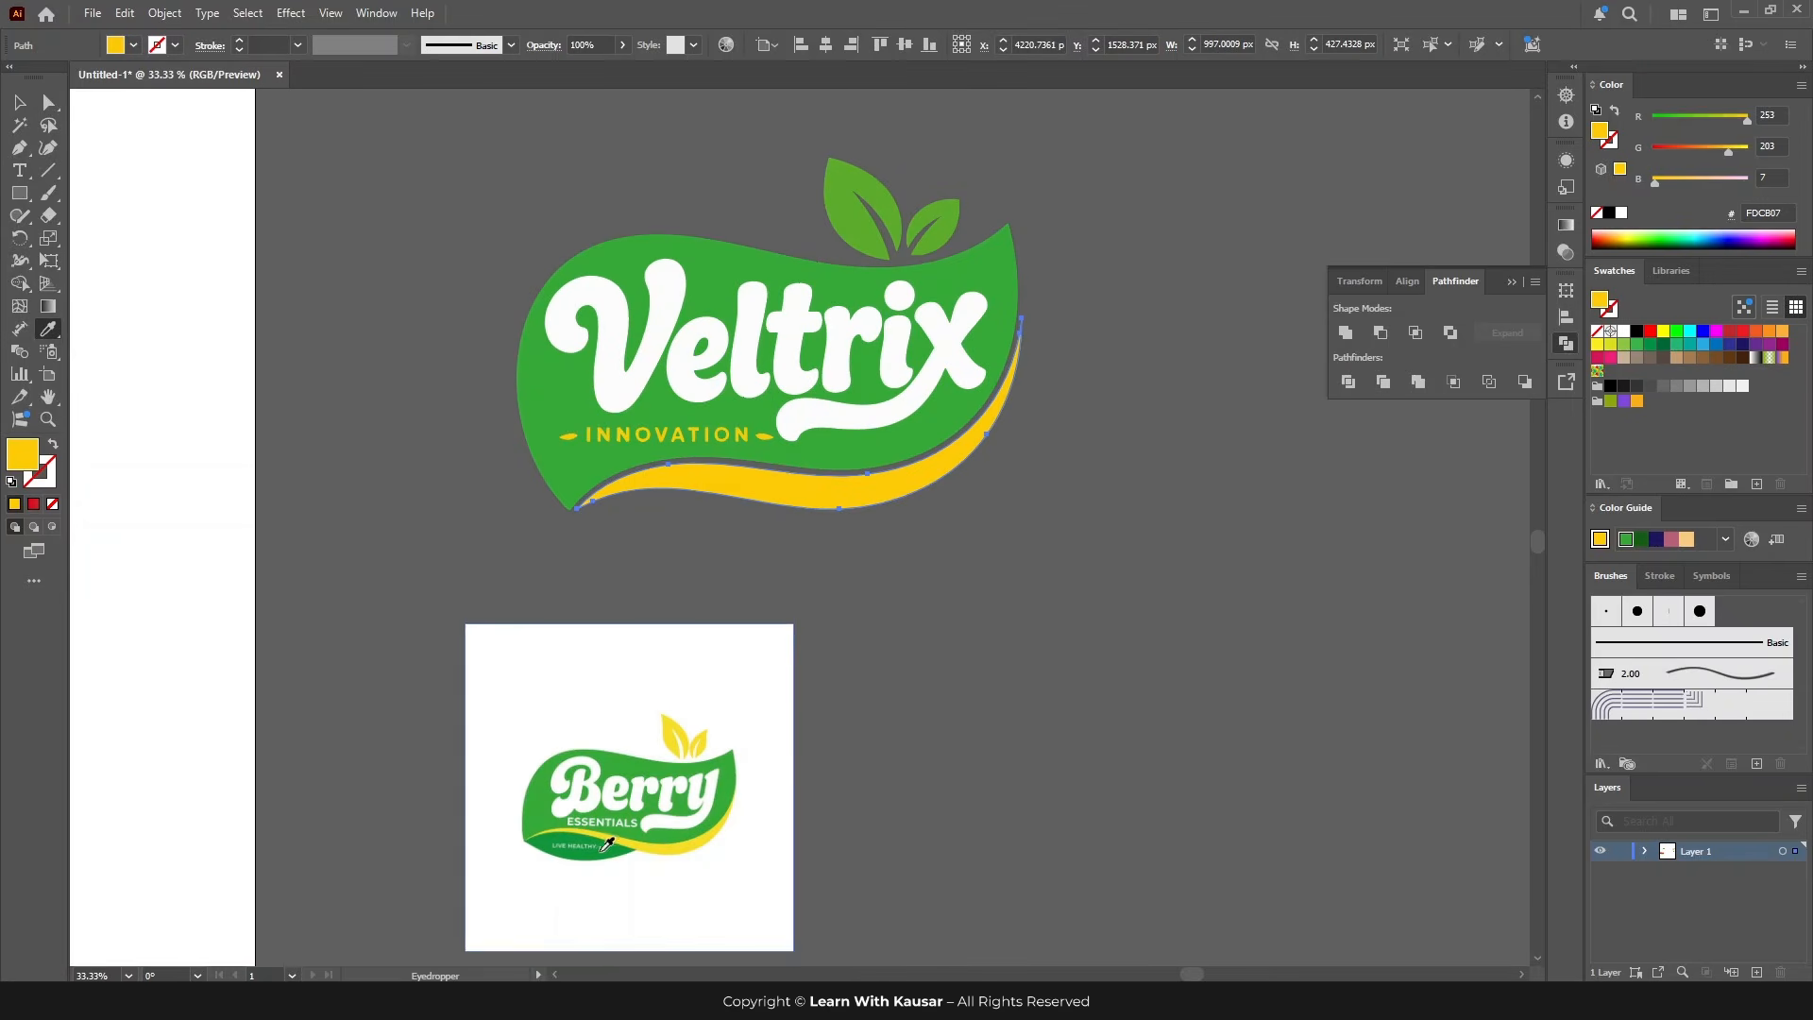
pyautogui.click(602, 848)
pyautogui.press('v')
pyautogui.click(425, 304)
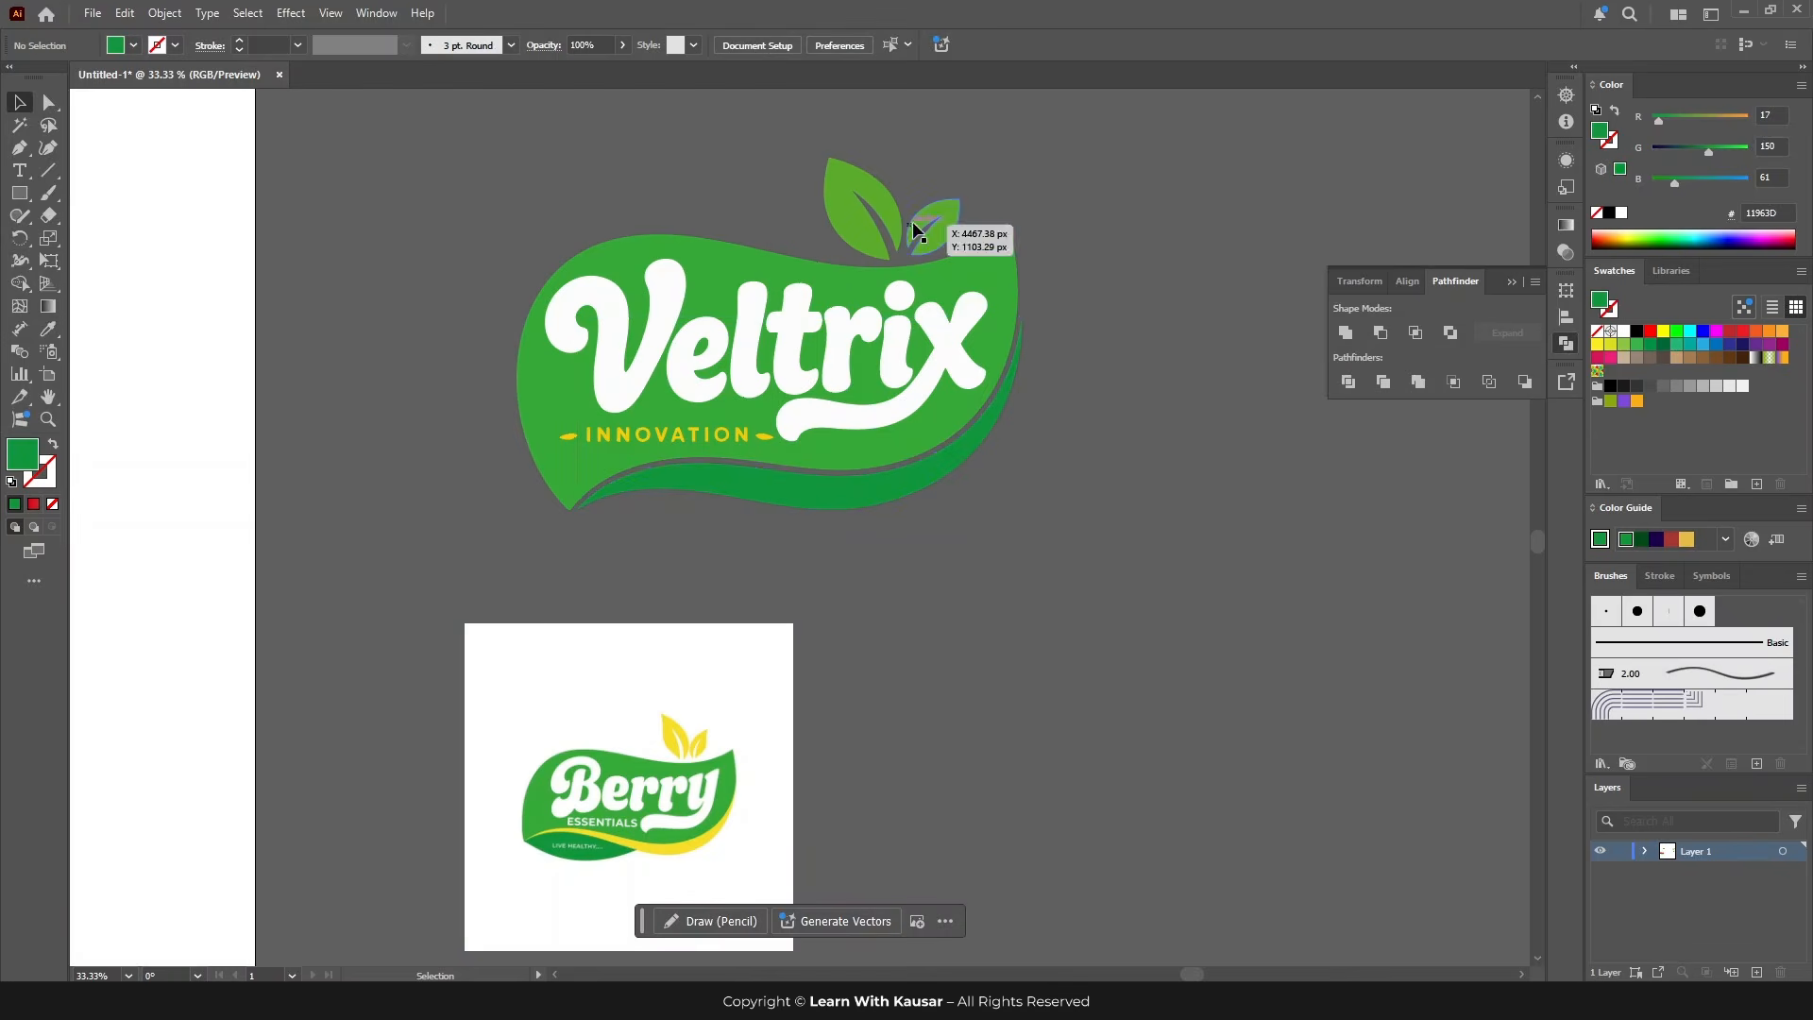
# Step: Select the two green leaves above the Veltrix badge and recolour them with the yellow of the Berry logo's leaves, #F7DF23
pyautogui.click(19, 124)
pyautogui.click(835, 174)
pyautogui.click(773, 159)
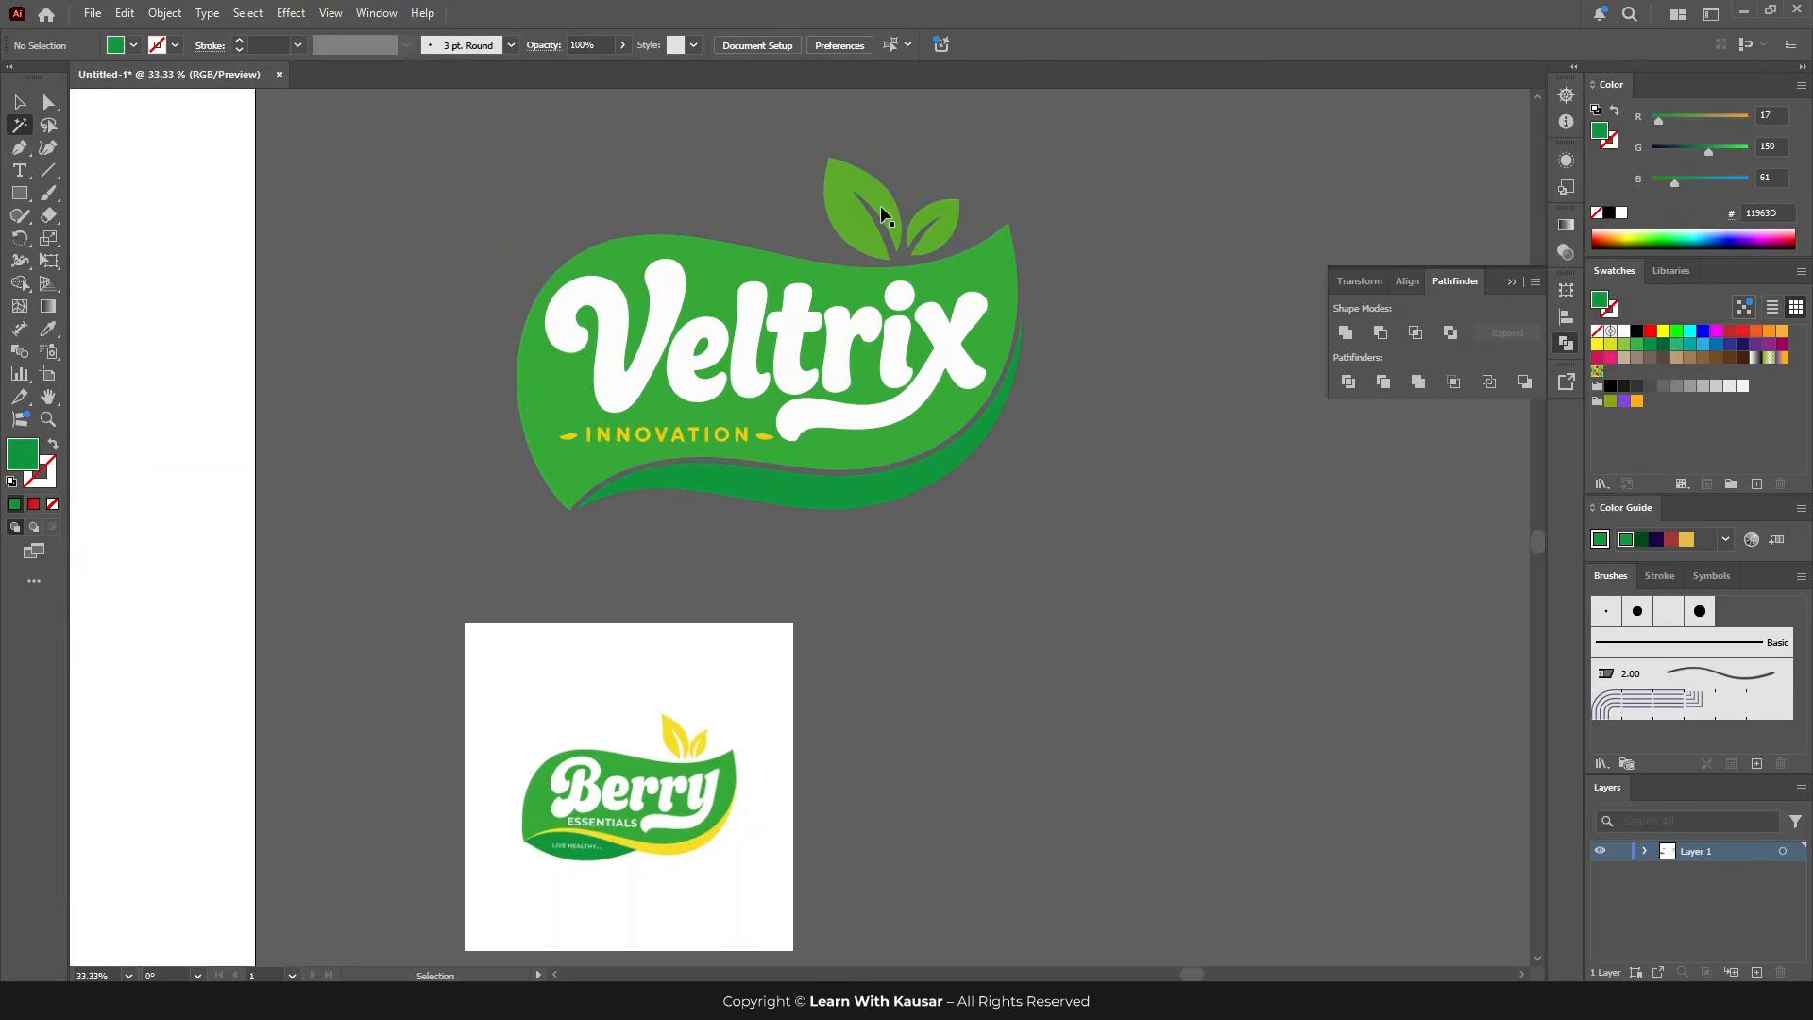
pyautogui.hotkey('ctrl', 'space')
pyautogui.keyDown('ctrl'); pyautogui.click(885, 220); pyautogui.keyUp('ctrl')
pyautogui.click(54, 106)
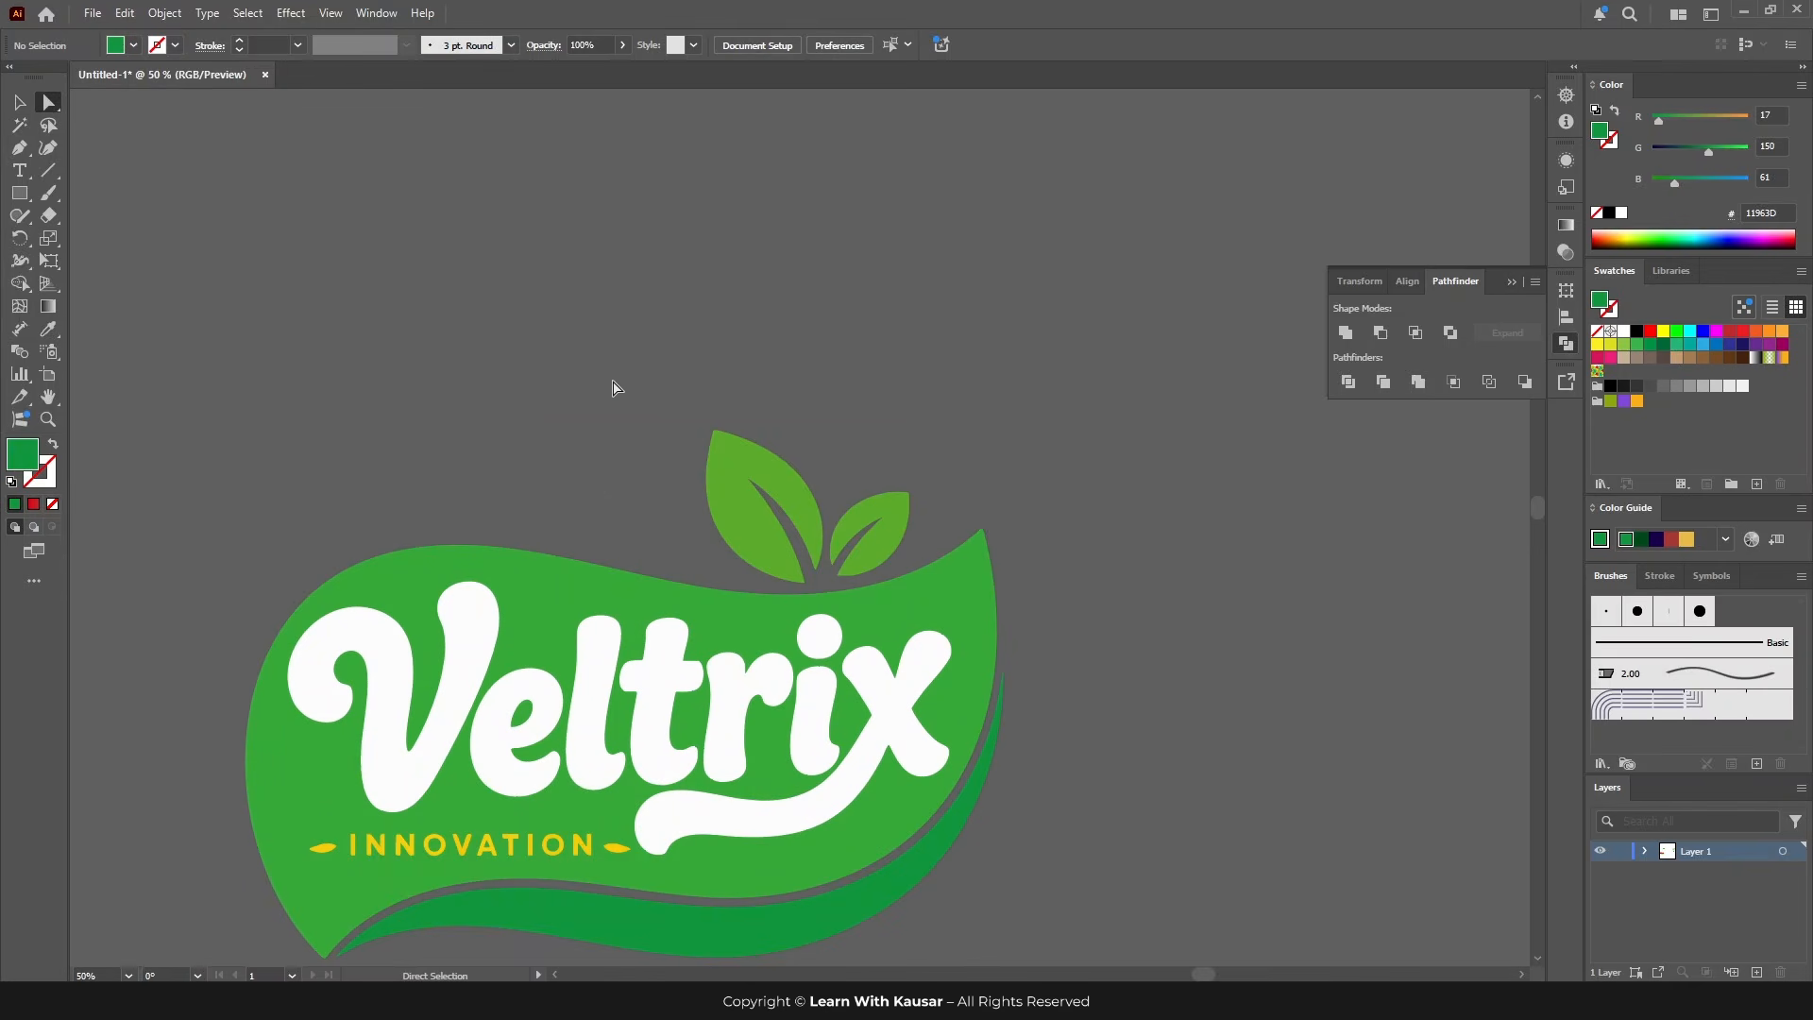
pyautogui.moveTo(912, 583); pyautogui.dragTo(911, 566)
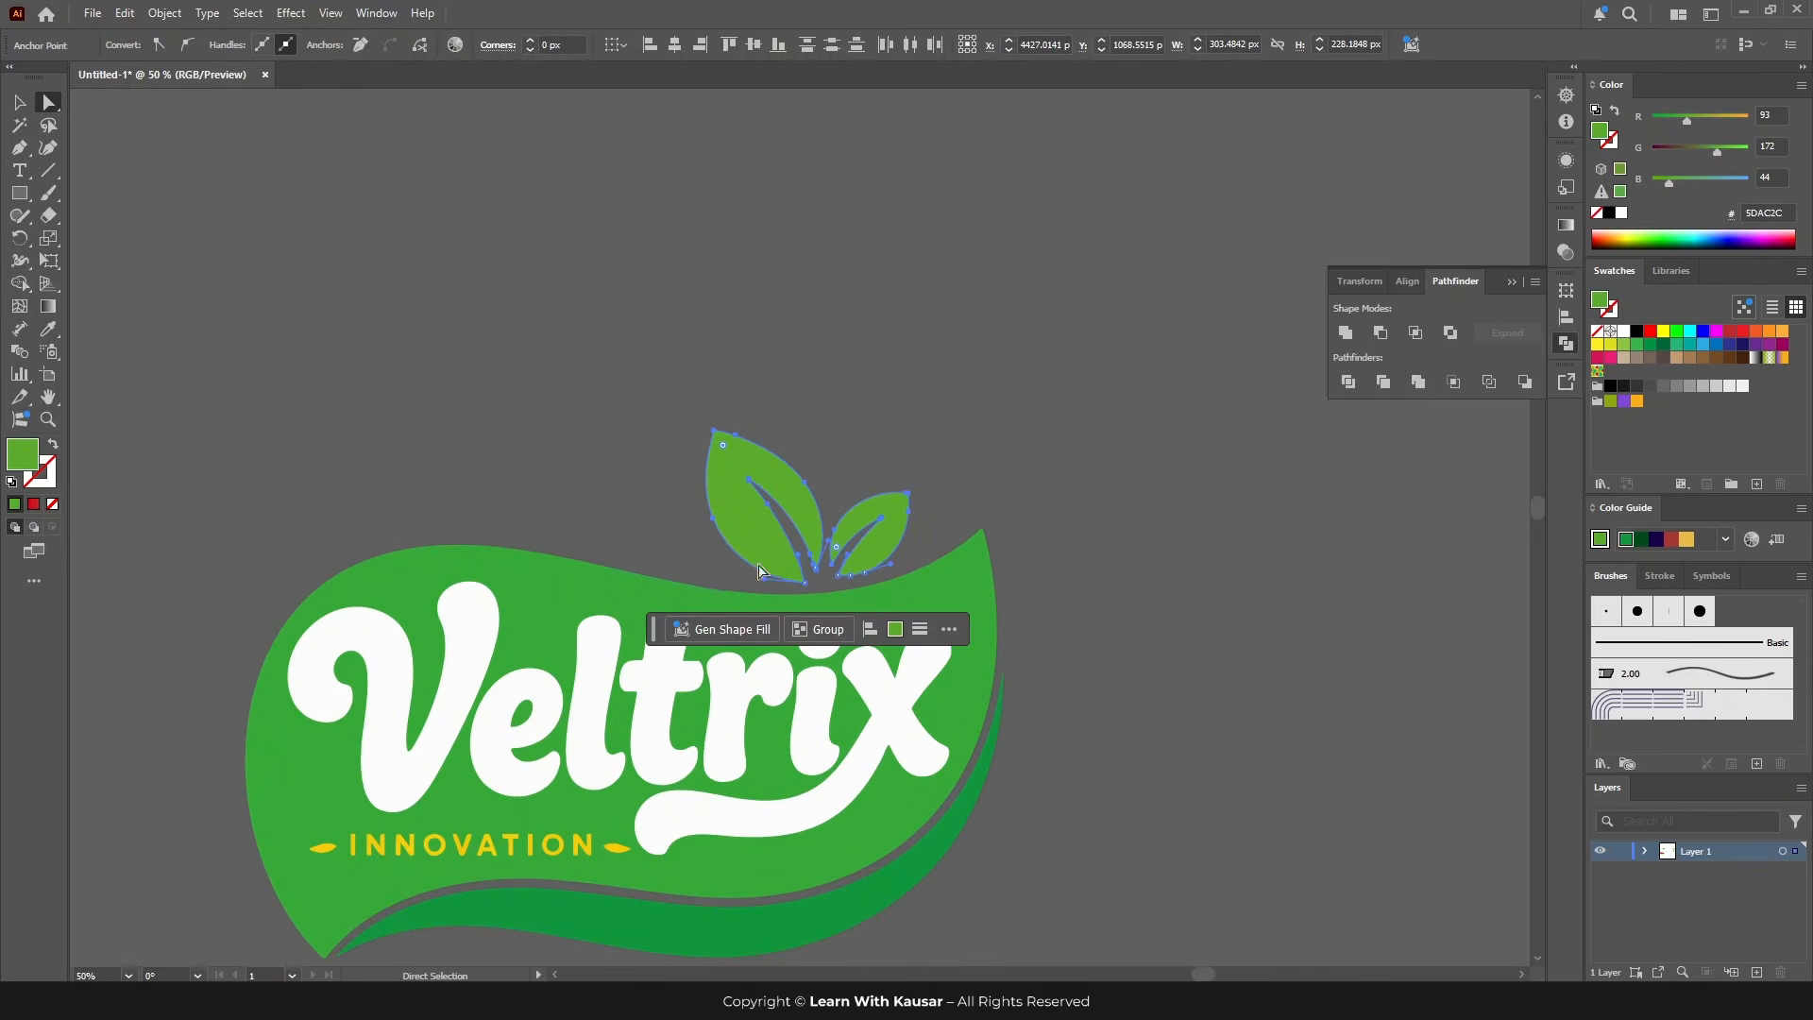
pyautogui.press('i')
pyautogui.scroll(-10, 481, 694)
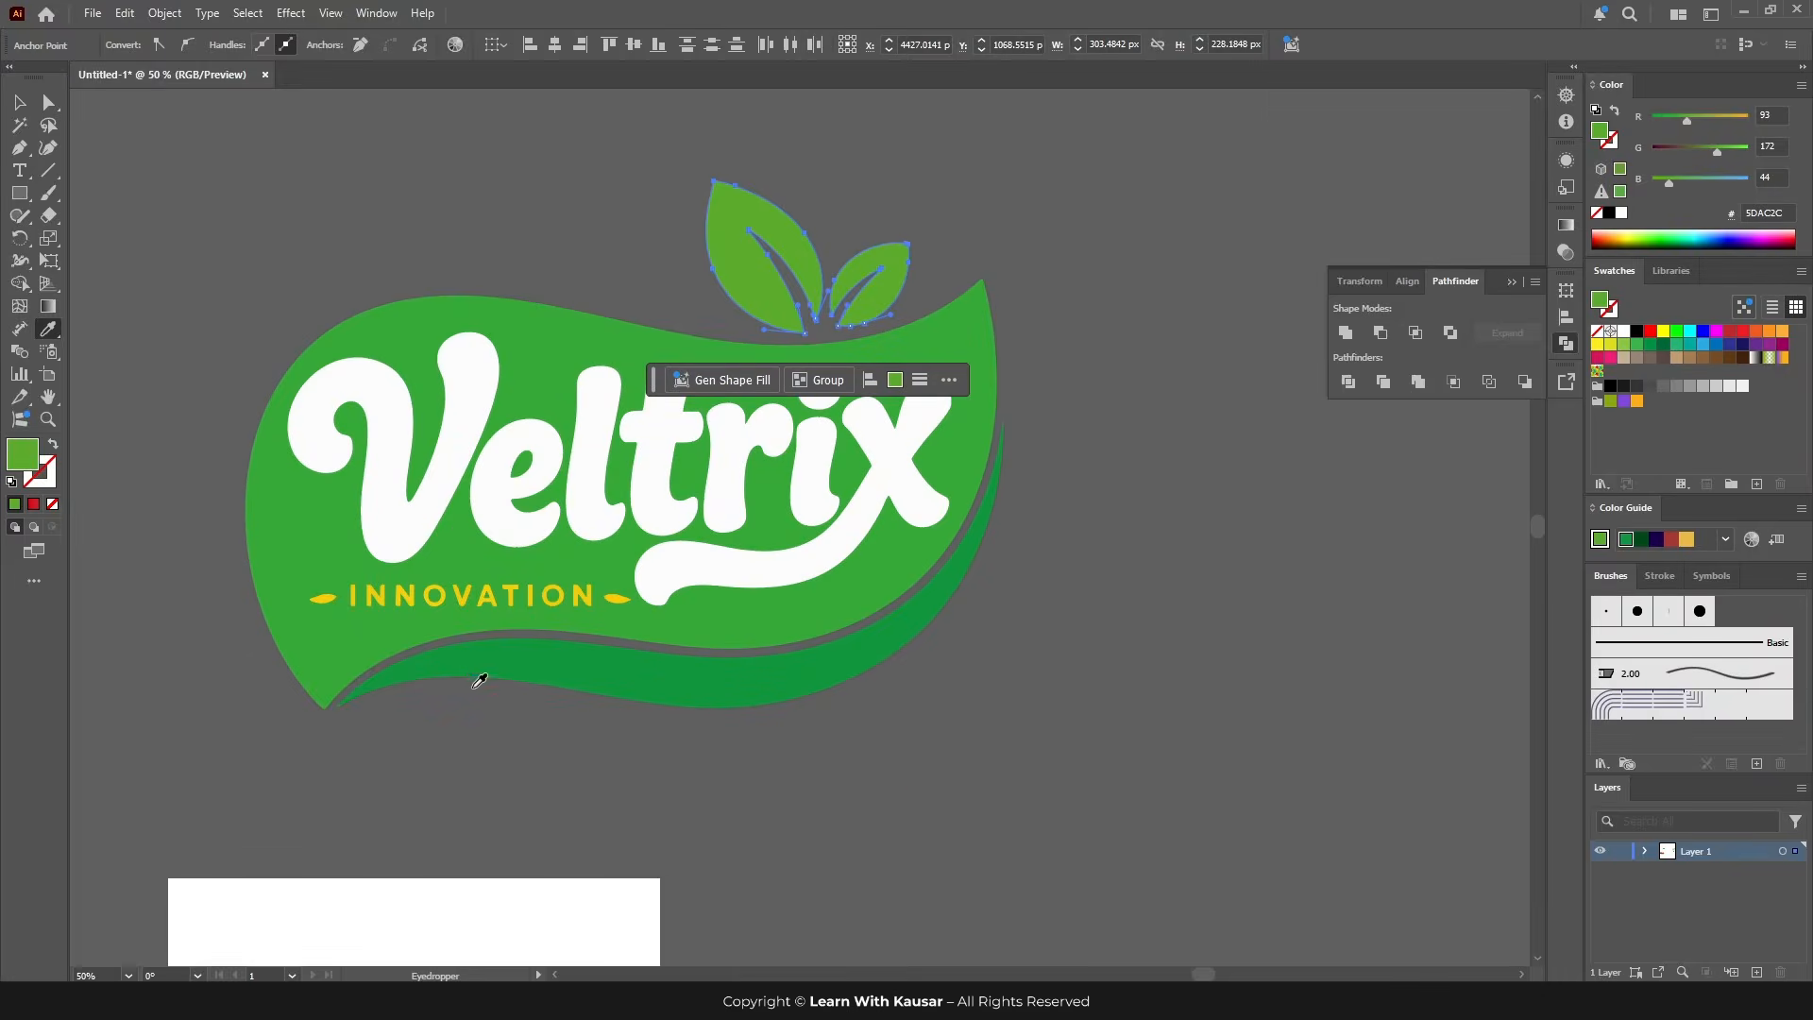
pyautogui.click(477, 829)
pyautogui.scroll(2, 453, 689)
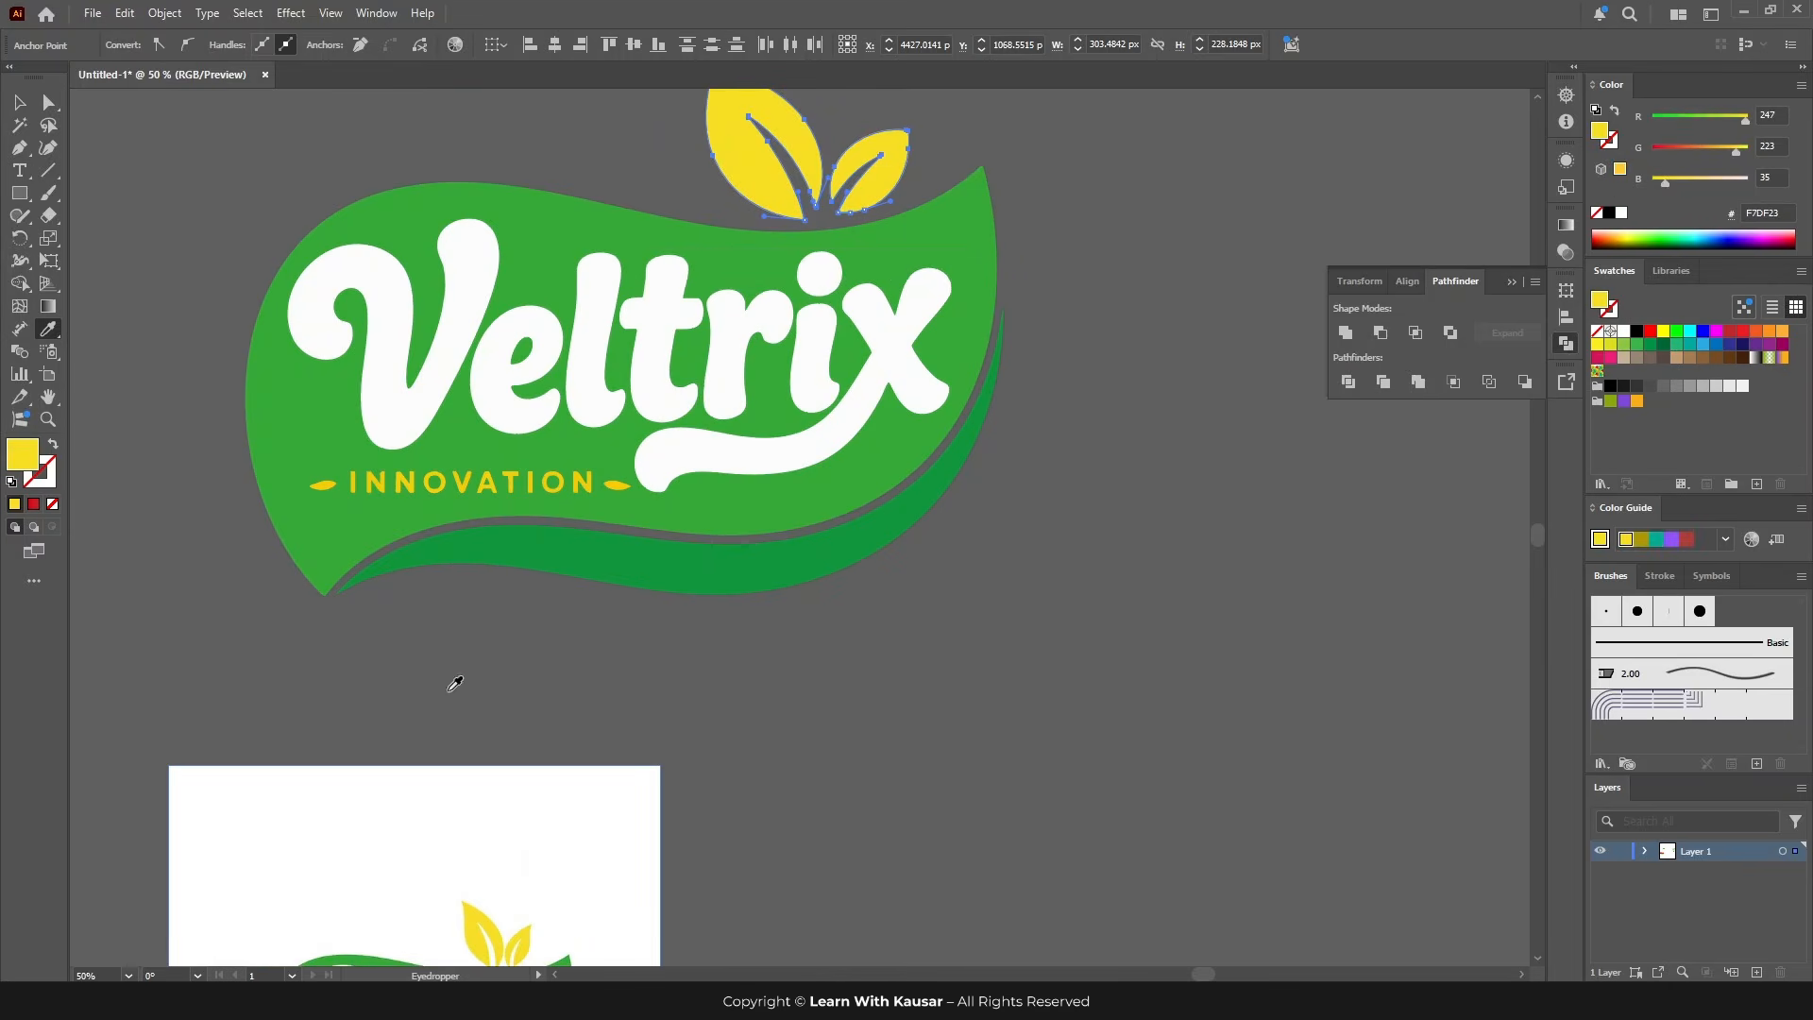
# Step: Select the INNOVATION tagline and its side ornaments with the Magic Wand, recolour them with the leaves' yellow, #F7DF23, and deselect
pyautogui.click(19, 123)
pyautogui.click(721, 148)
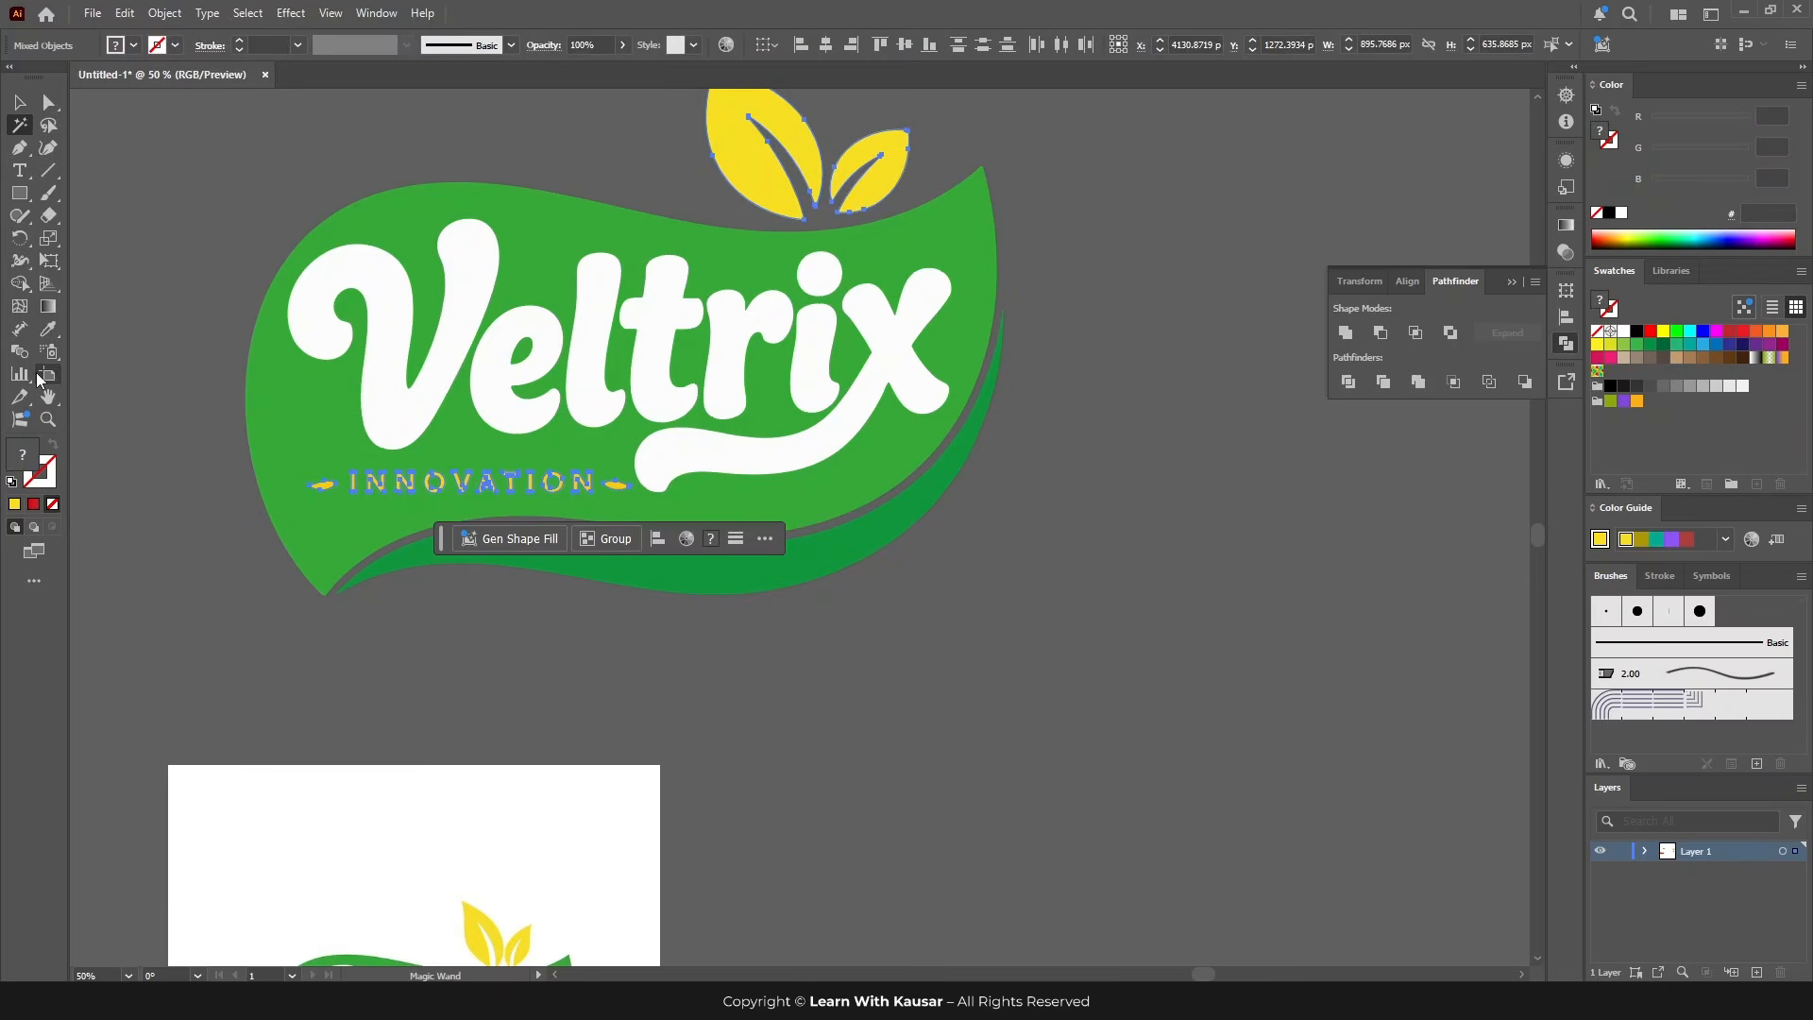
pyautogui.click(746, 135)
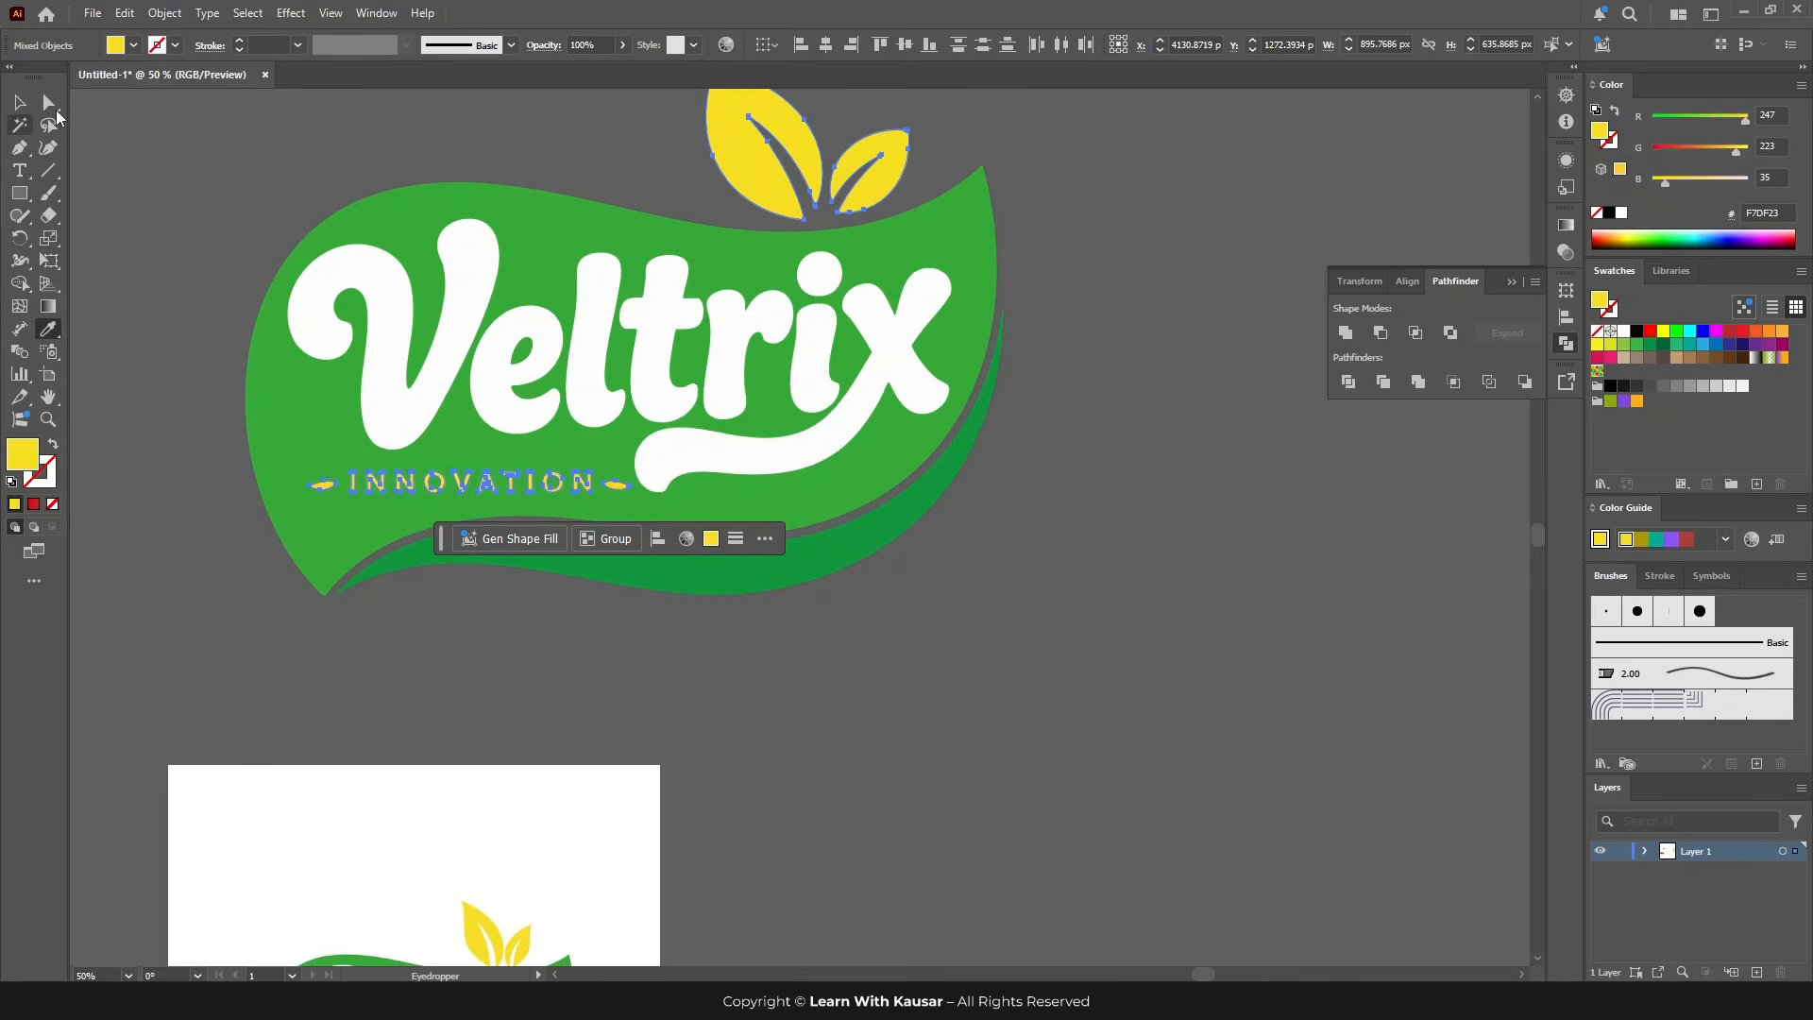
pyautogui.click(20, 103)
pyautogui.click(210, 548)
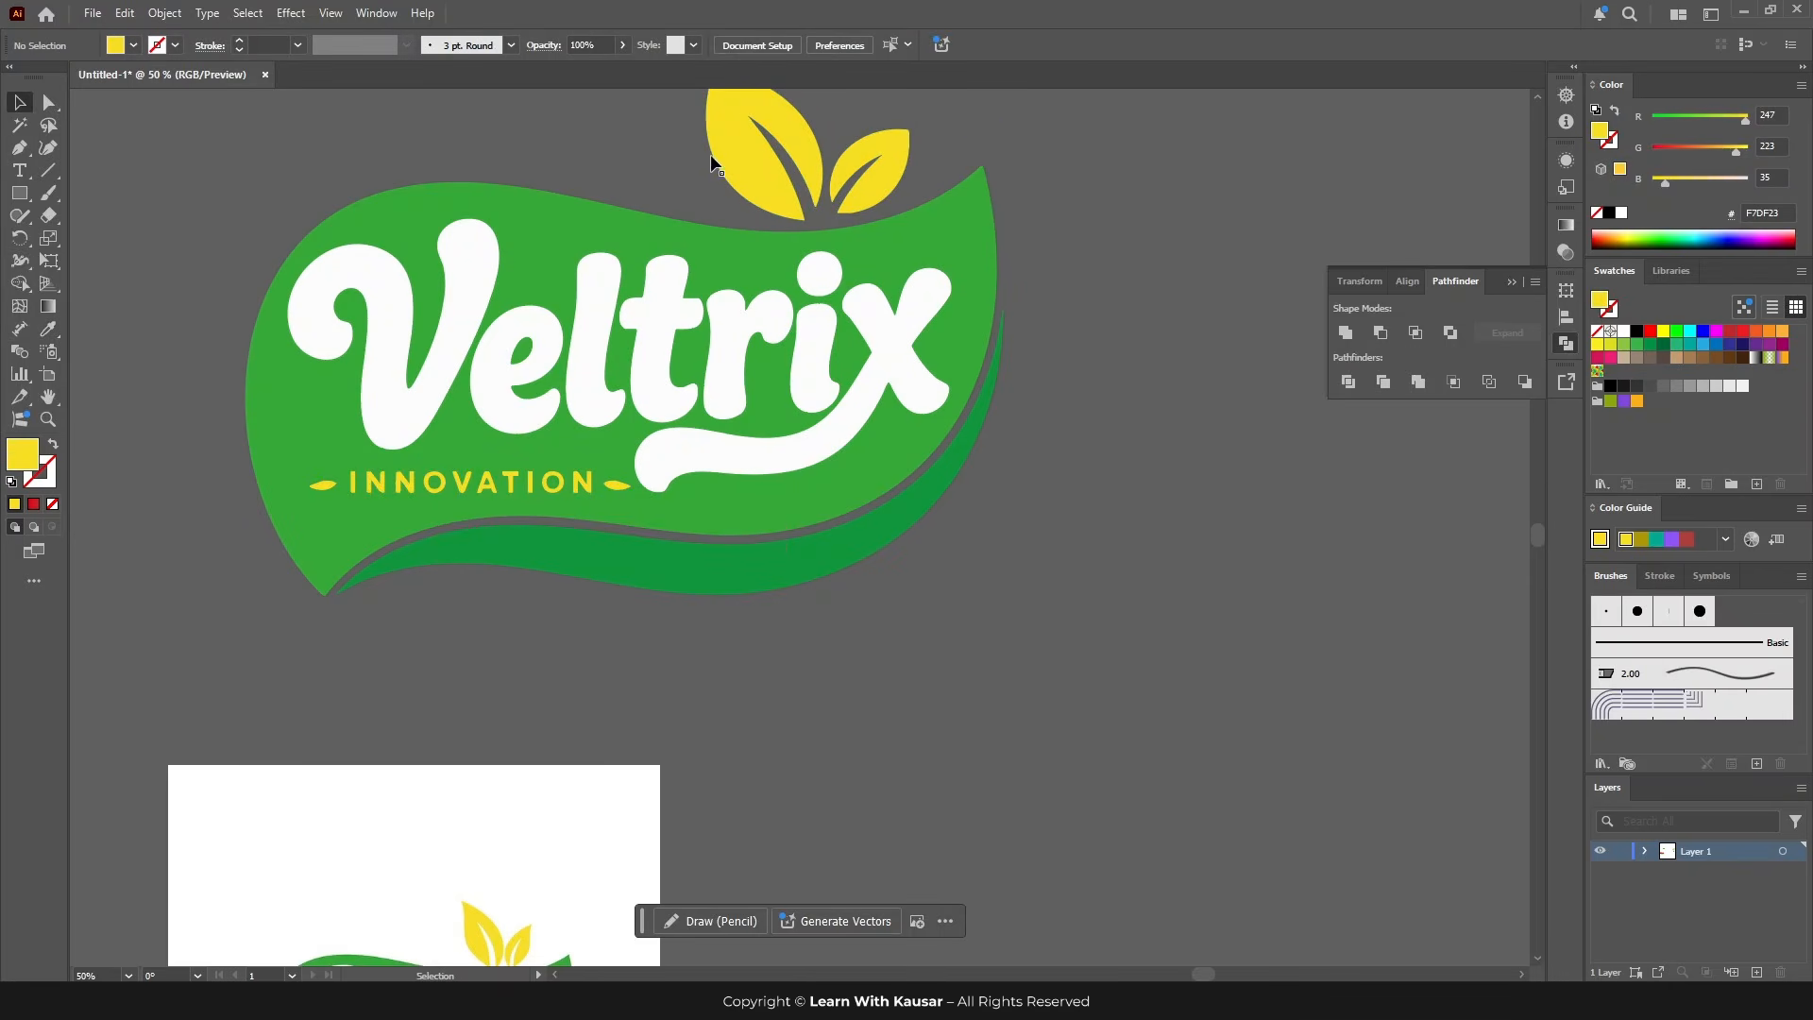
# Step: Move the Veltrix logo onto the artboard and enlarge it proportionally to about 1426 px wide
pyautogui.hotkey('ctrl', '-')
pyautogui.hotkey('ctrl', '-')
pyautogui.hotkey('ctrl', '-')
pyautogui.hscroll(-2, 758, 575)
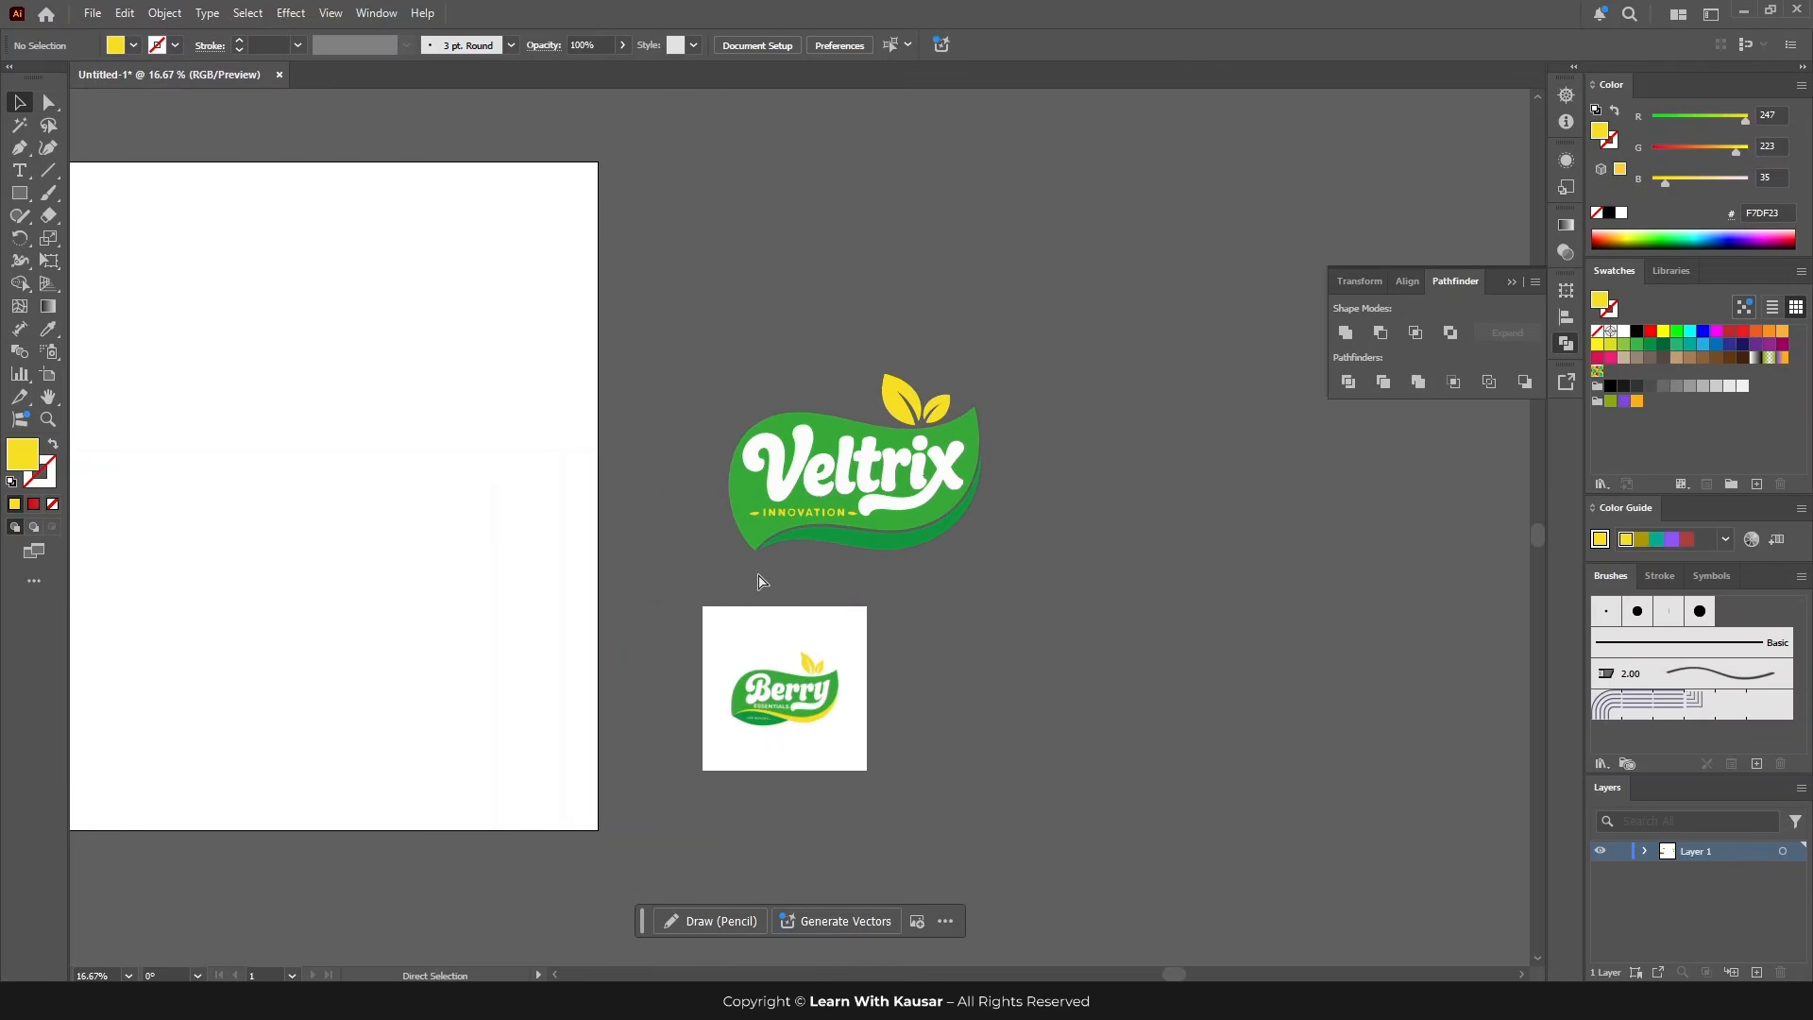
pyautogui.click(858, 415)
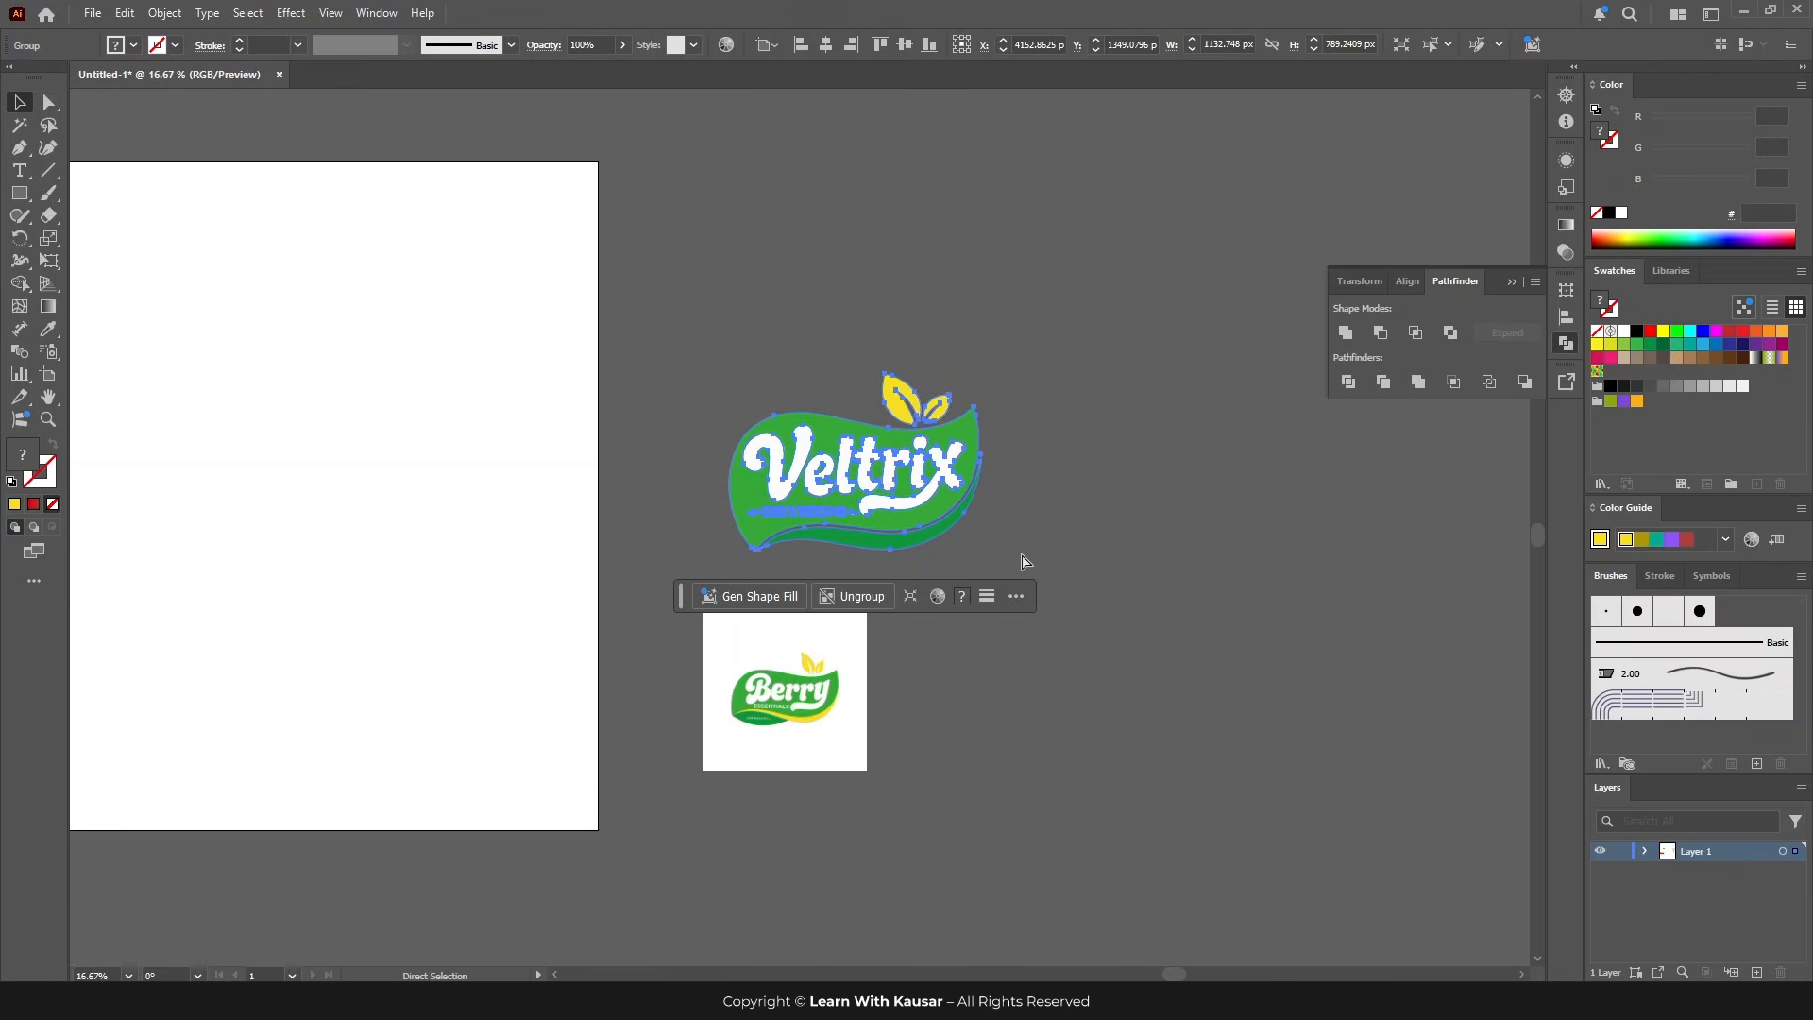
pyautogui.click(1086, 551)
pyautogui.moveTo(878, 489); pyautogui.dragTo(387, 504)
pyautogui.hscroll(-6, 449, 688)
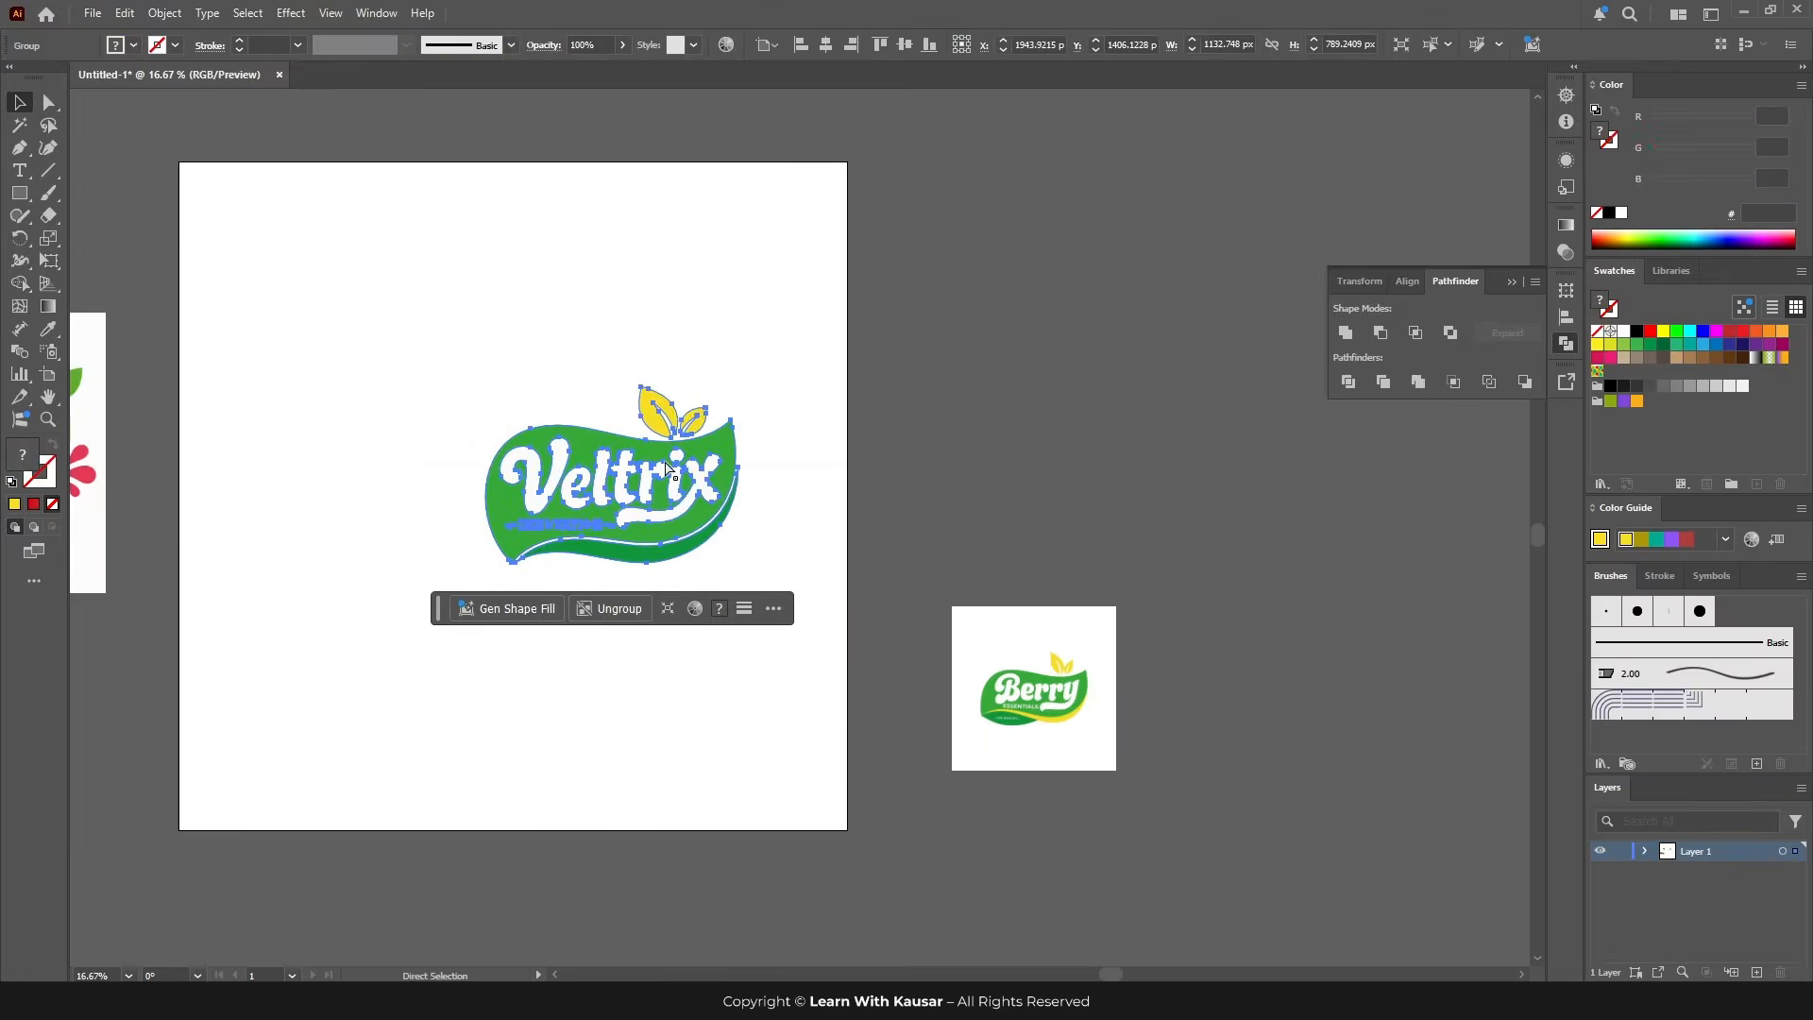
pyautogui.moveTo(665, 462); pyautogui.dragTo(524, 462)
pyautogui.moveTo(473, 388); pyautogui.dragTo(473, 363)
pyautogui.moveTo(457, 486); pyautogui.dragTo(500, 484)
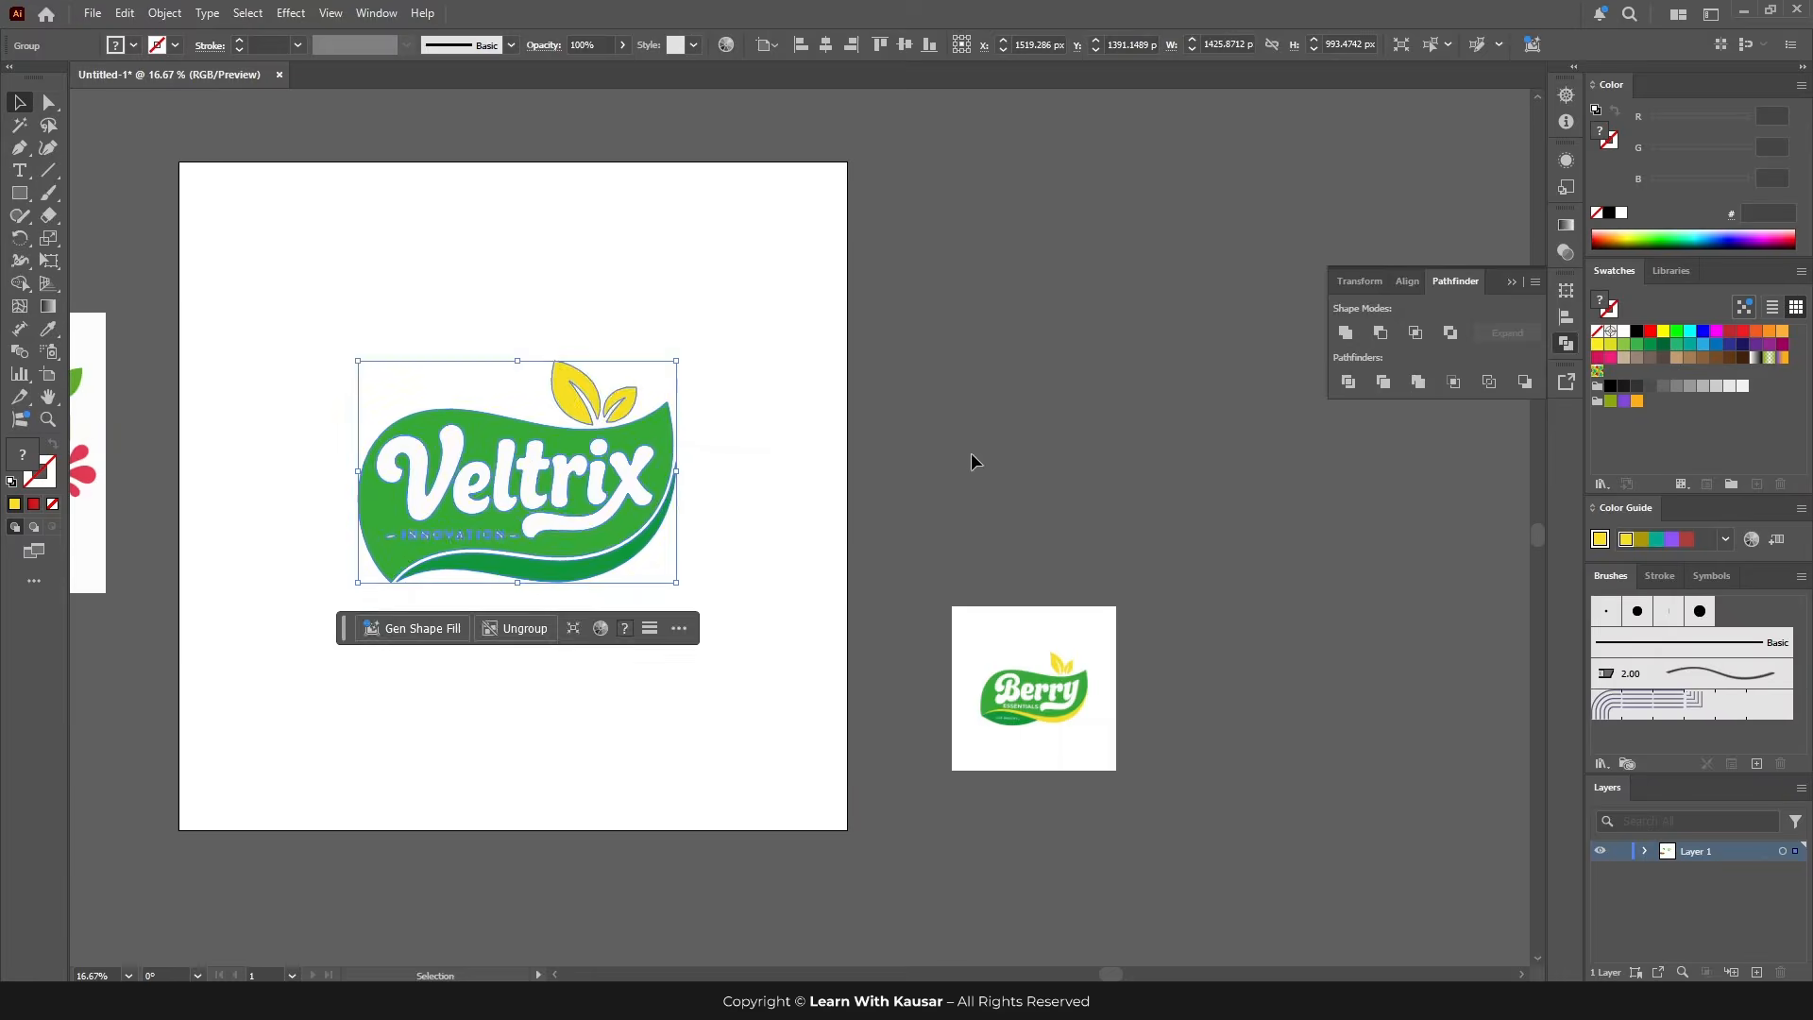
# Step: Move the Veltrix logo off the artboard to its lower left and delete the Berry reference image
pyautogui.click(976, 462)
pyautogui.hscroll(-4, 945, 481)
pyautogui.moveTo(755, 481); pyautogui.dragTo(196, 853)
pyautogui.scroll(1, 607, 870)
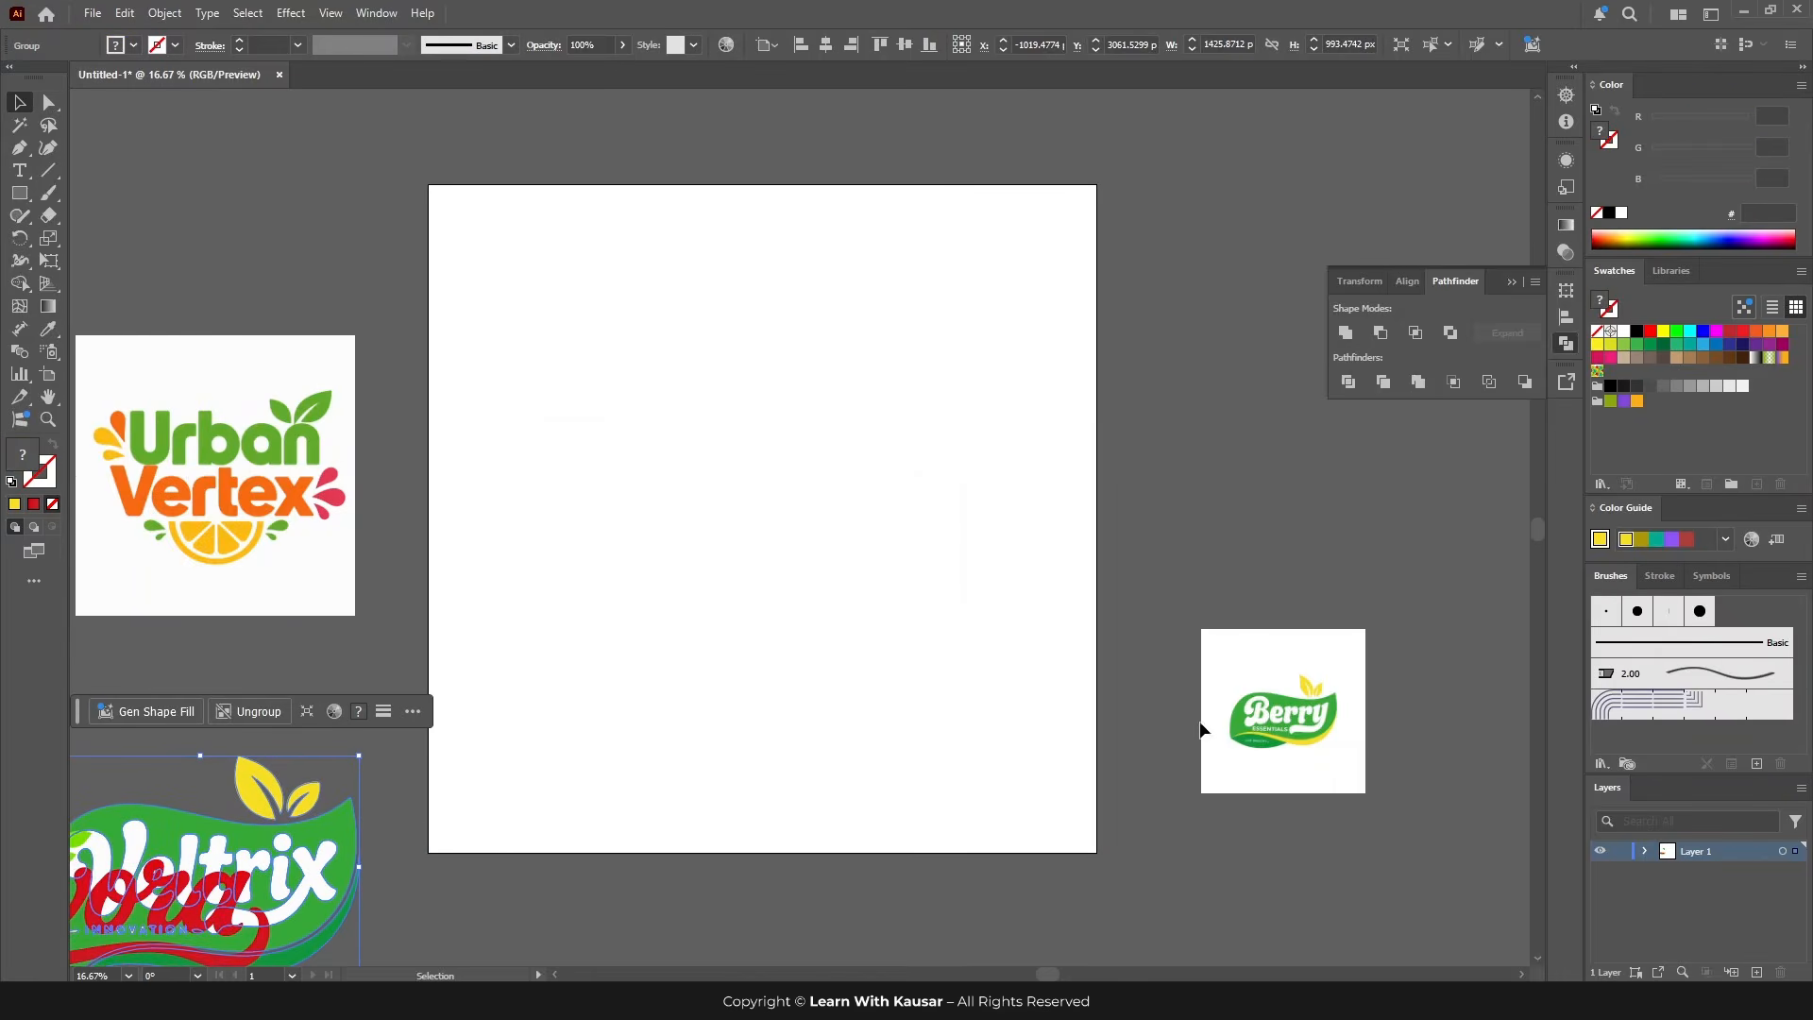
pyautogui.click(1240, 710)
pyautogui.press('Delete')
# Step: Move the Urban Vertex image onto the artboard and convert it to vector shapes with the Low Fidelity Photo trace preset
pyautogui.moveTo(232, 466); pyautogui.dragTo(811, 466)
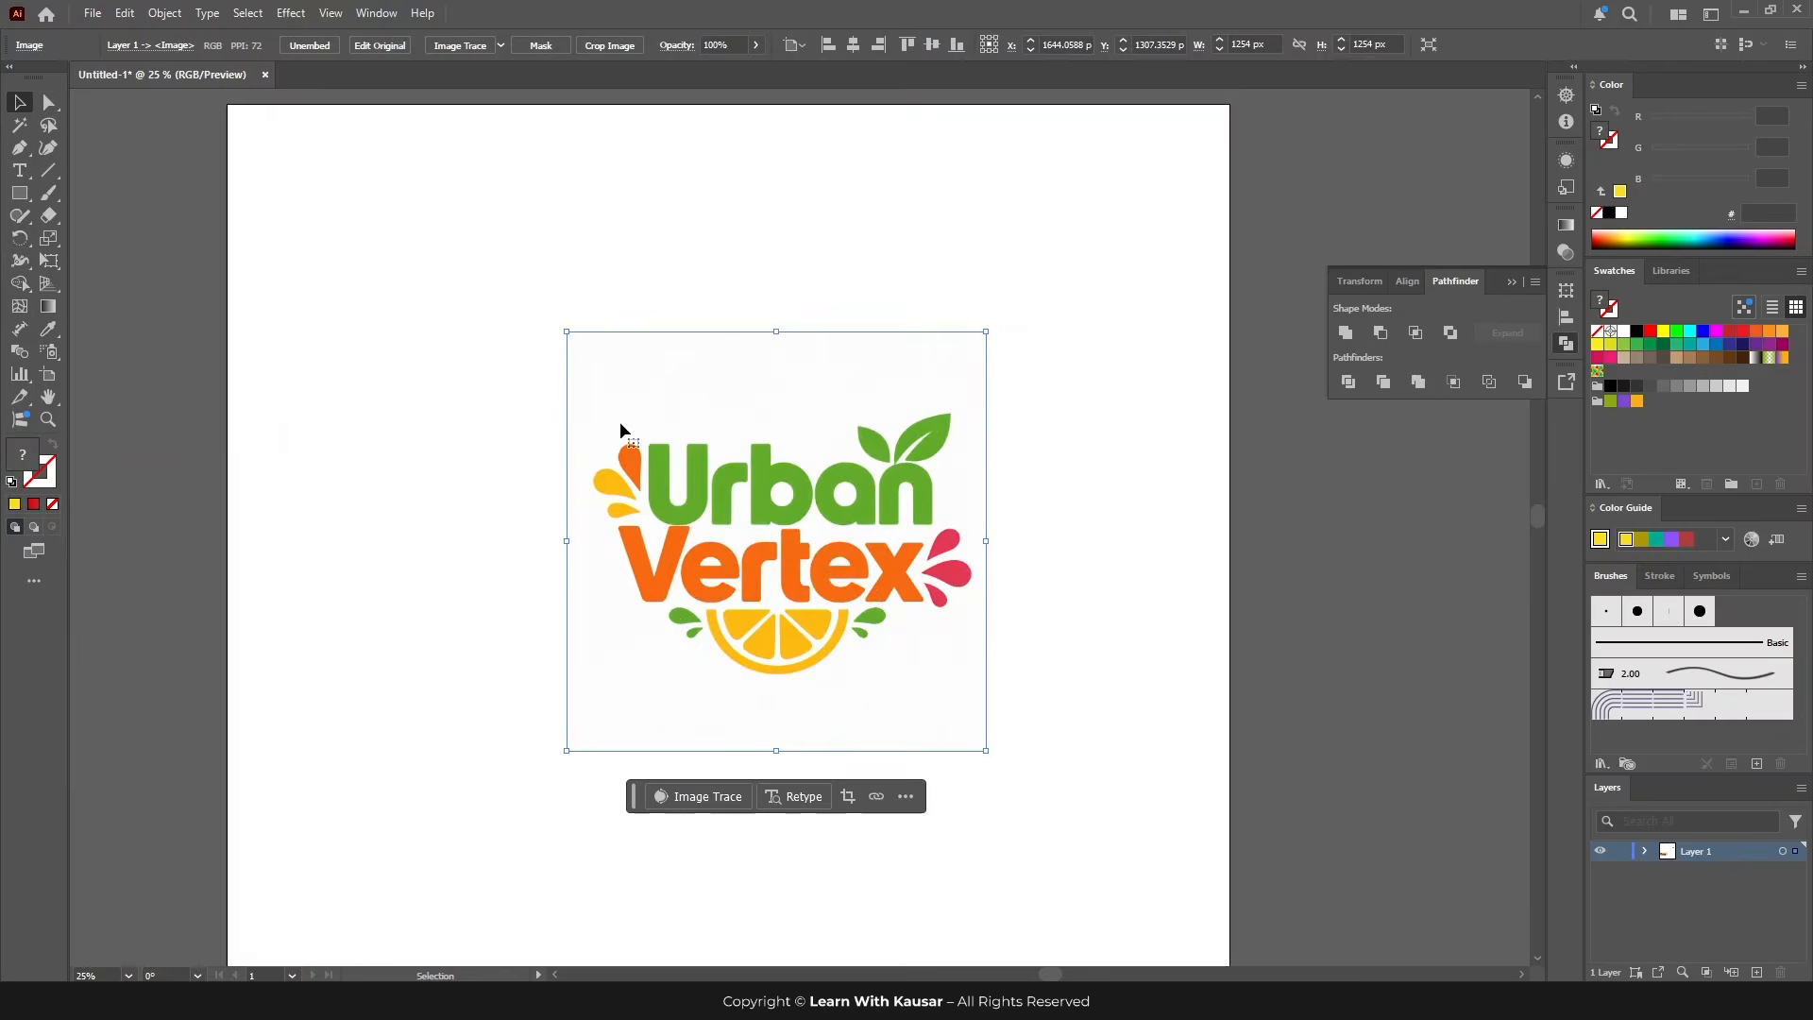
pyautogui.click(503, 47)
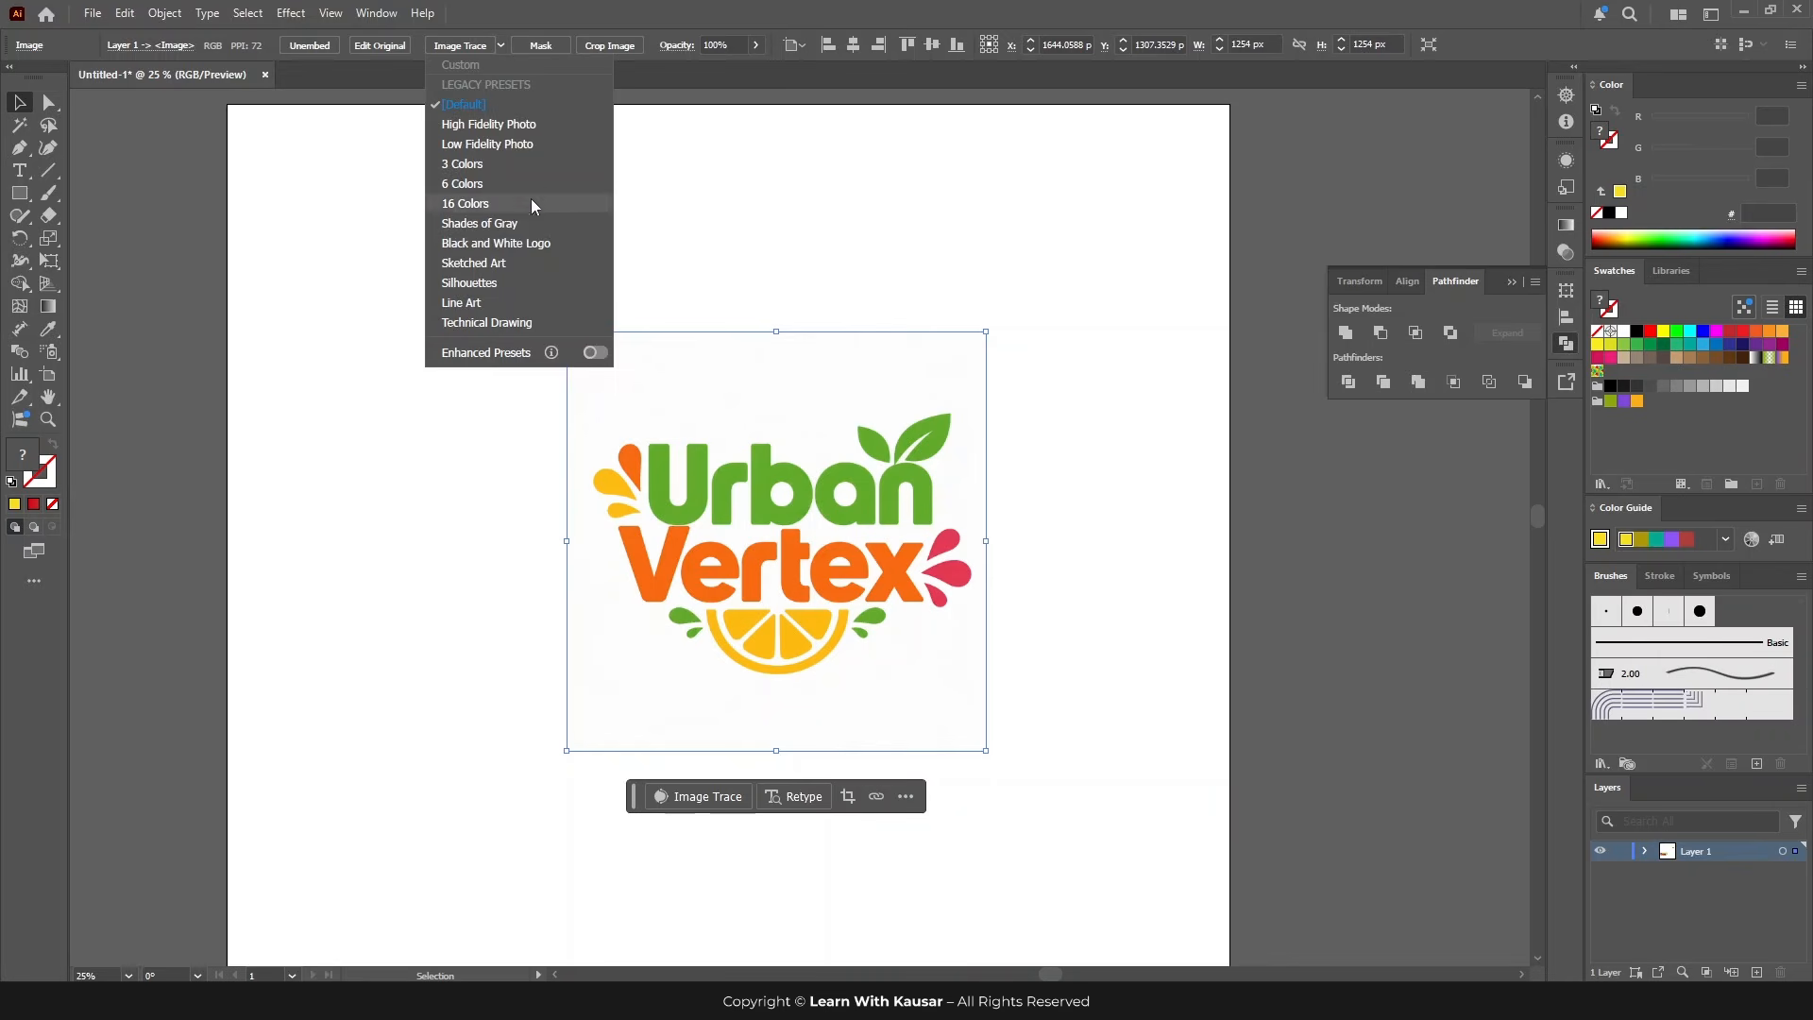
pyautogui.click(518, 149)
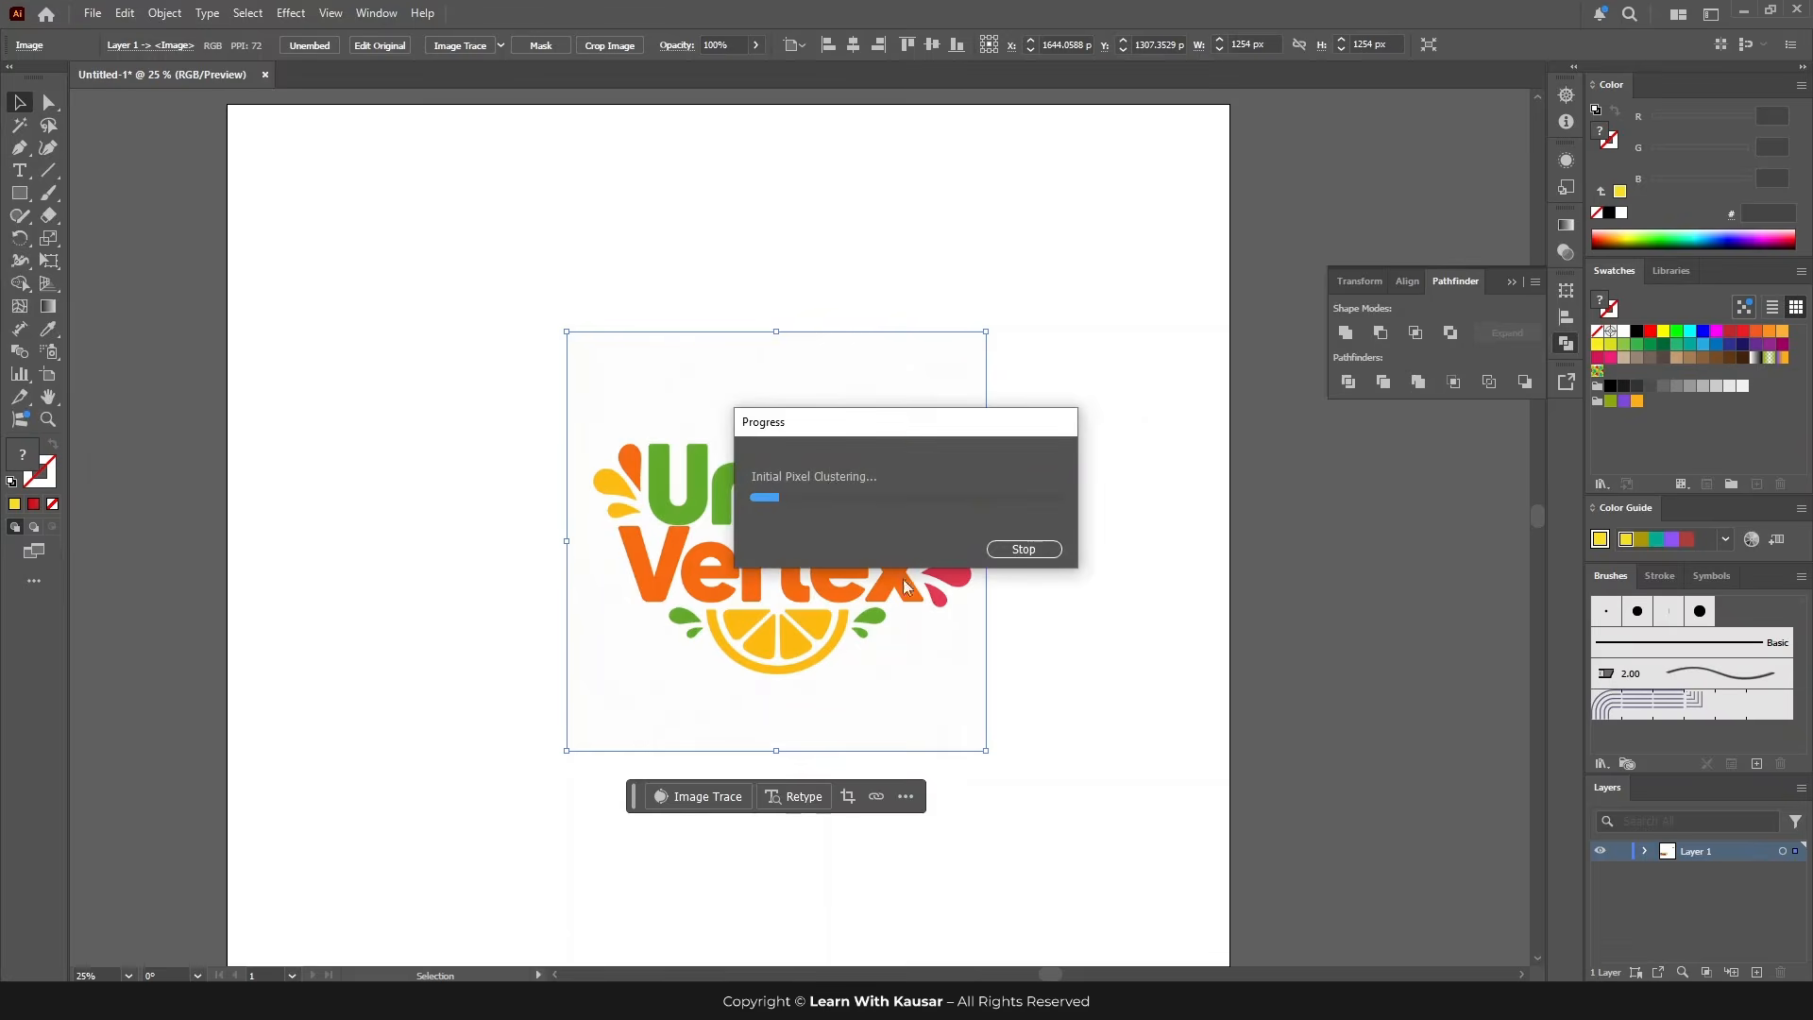
pyautogui.moveTo(838, 440); pyautogui.dragTo(479, 159)
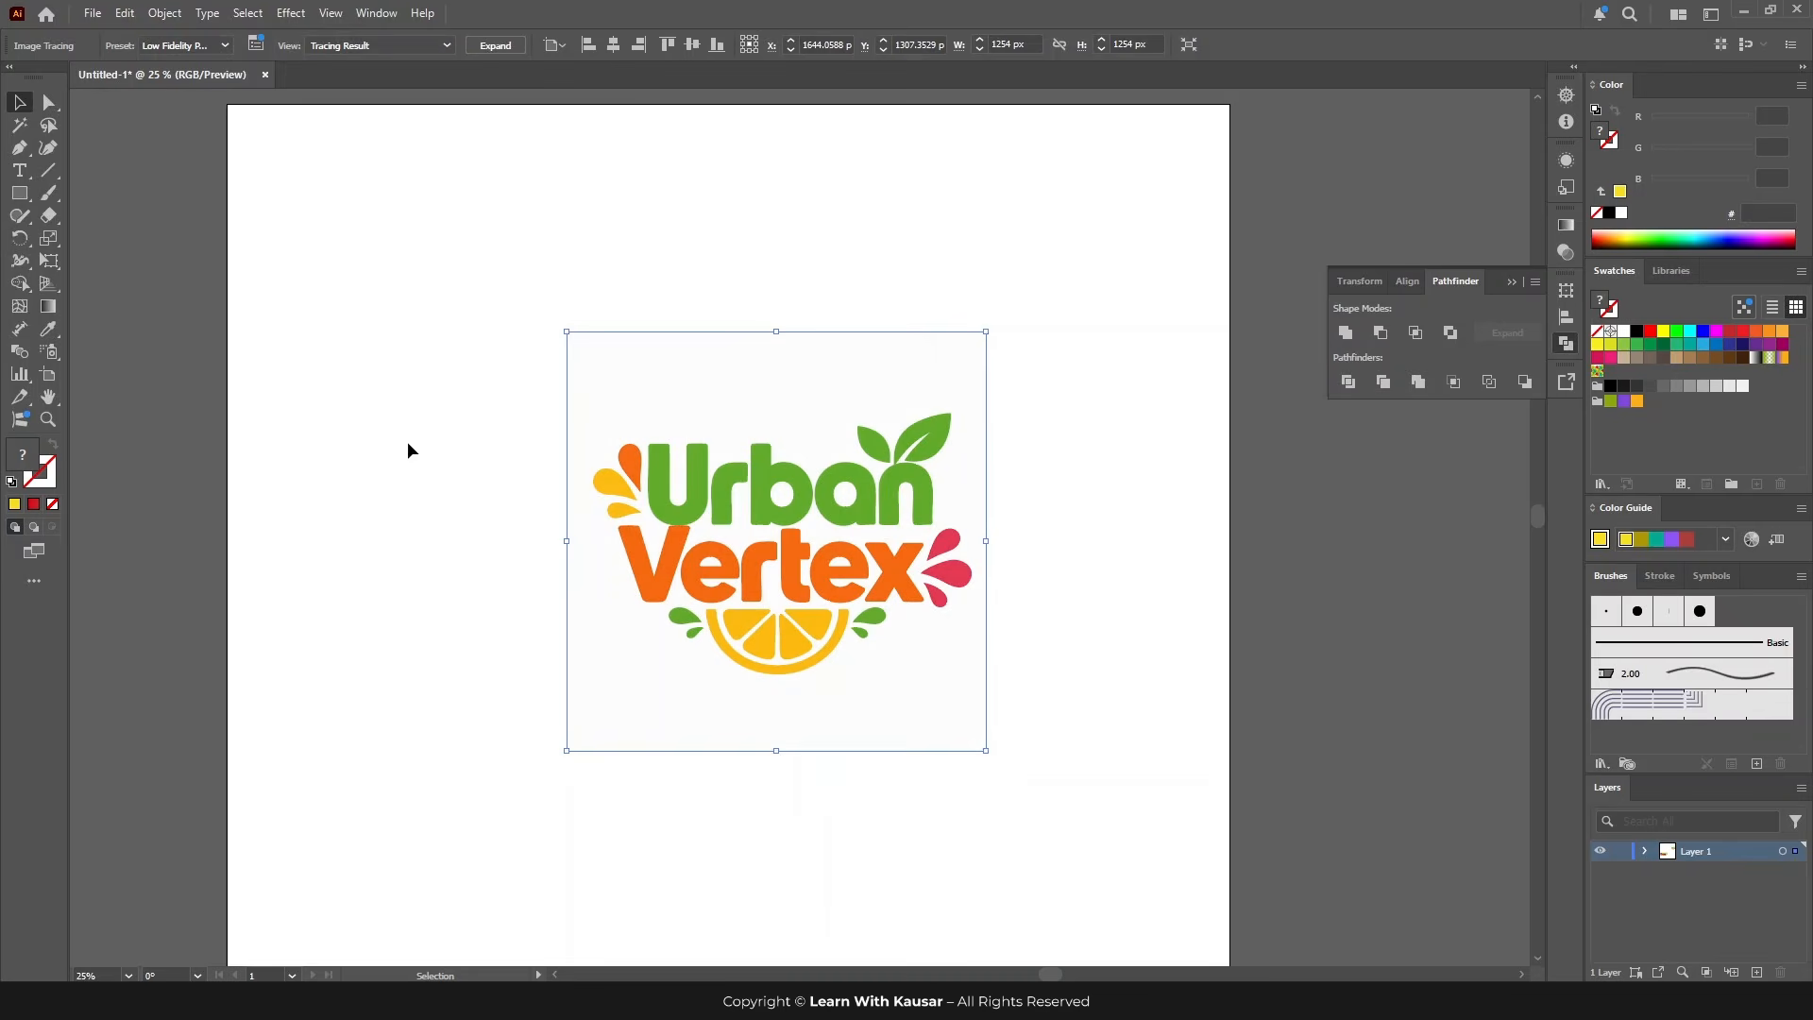
pyautogui.scroll(1, 749, 512)
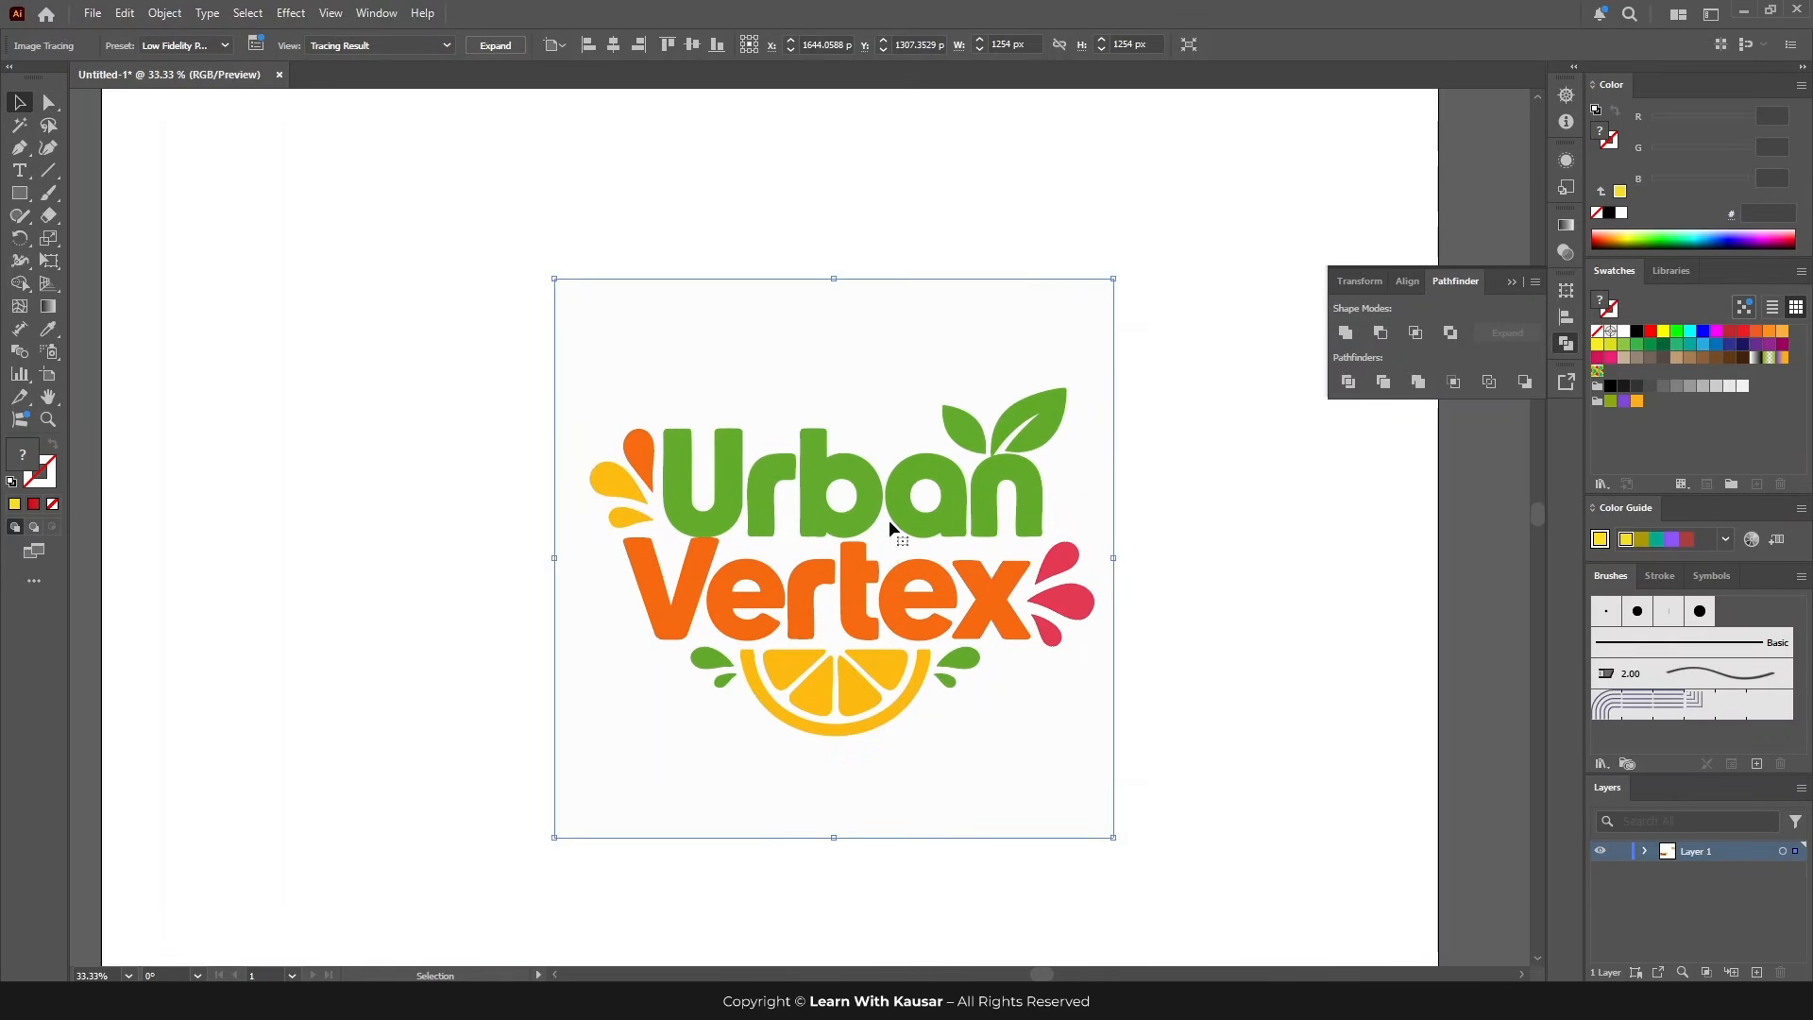
pyautogui.moveTo(855, 502); pyautogui.dragTo(692, 394)
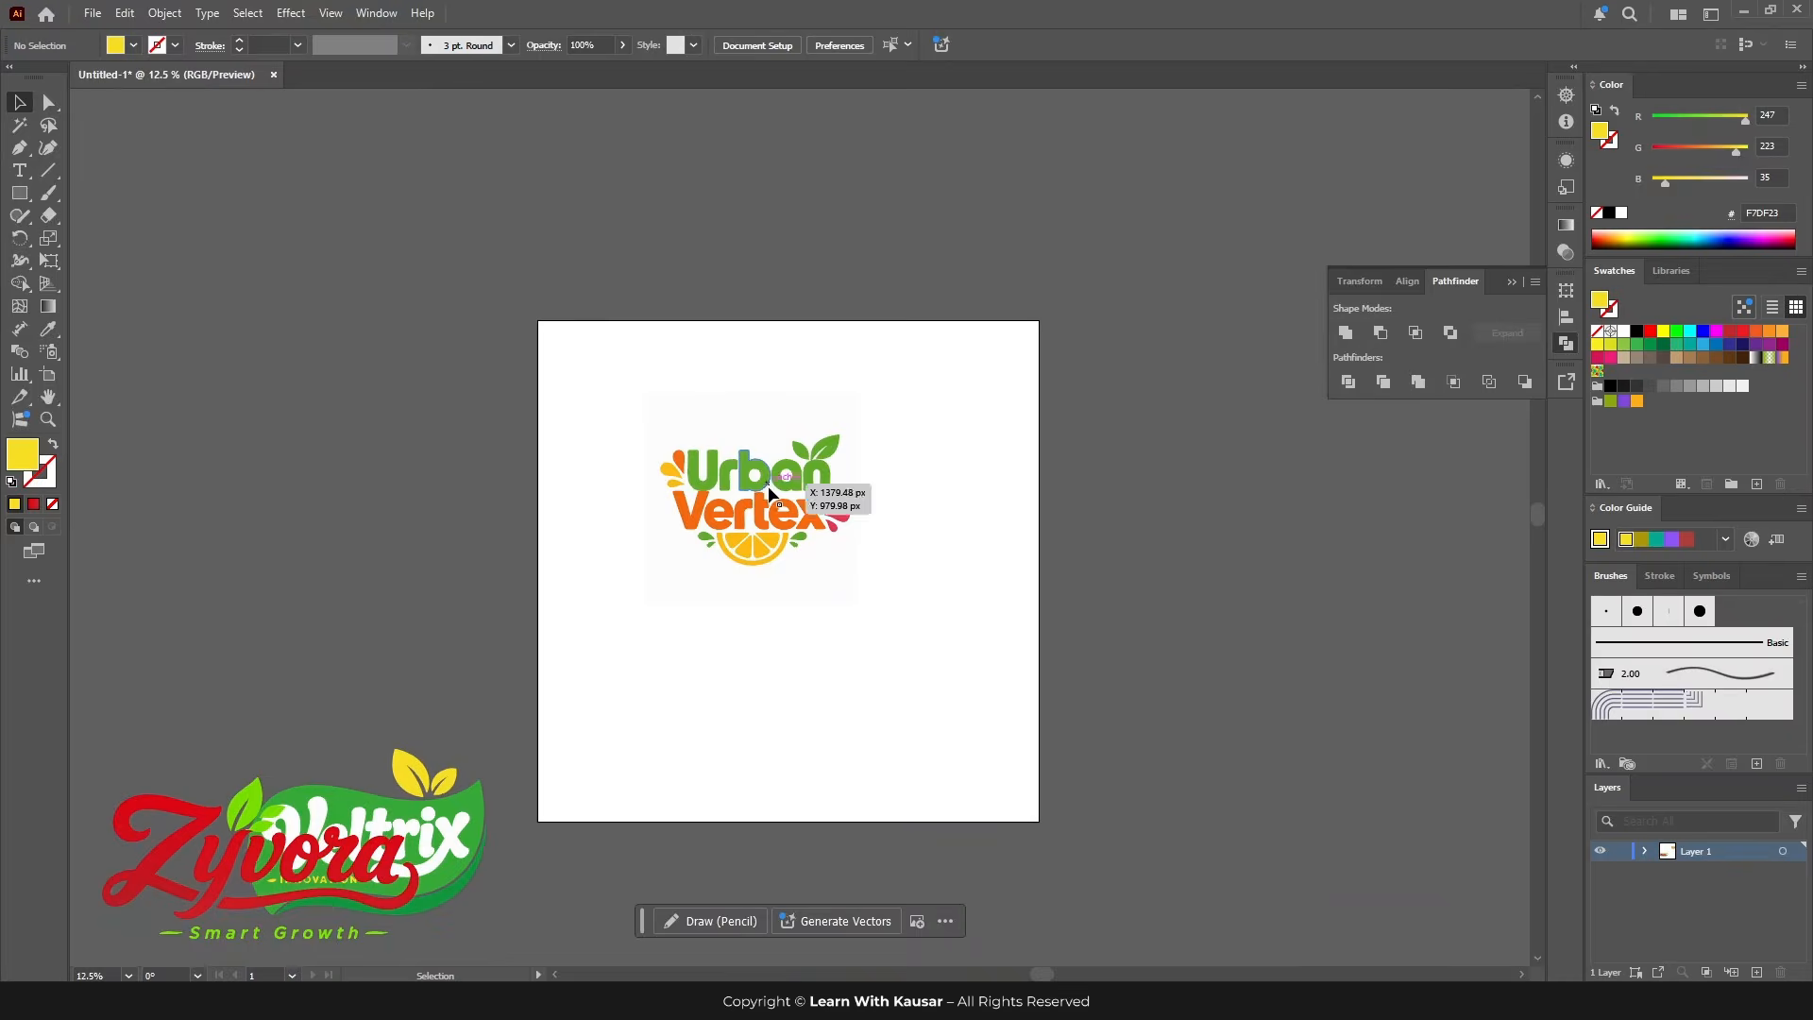
# Step: Move the vectorised Urban Vertex logo to the empty canvas right of the artboard and split it with Pathfinder Divide
pyautogui.moveTo(750, 517); pyautogui.dragTo(1168, 525)
pyautogui.keyDown('ctrl'); pyautogui.click(1167, 525); pyautogui.keyUp('ctrl')
pyautogui.keyDown('ctrl'); pyautogui.click(816, 538); pyautogui.keyUp('ctrl')
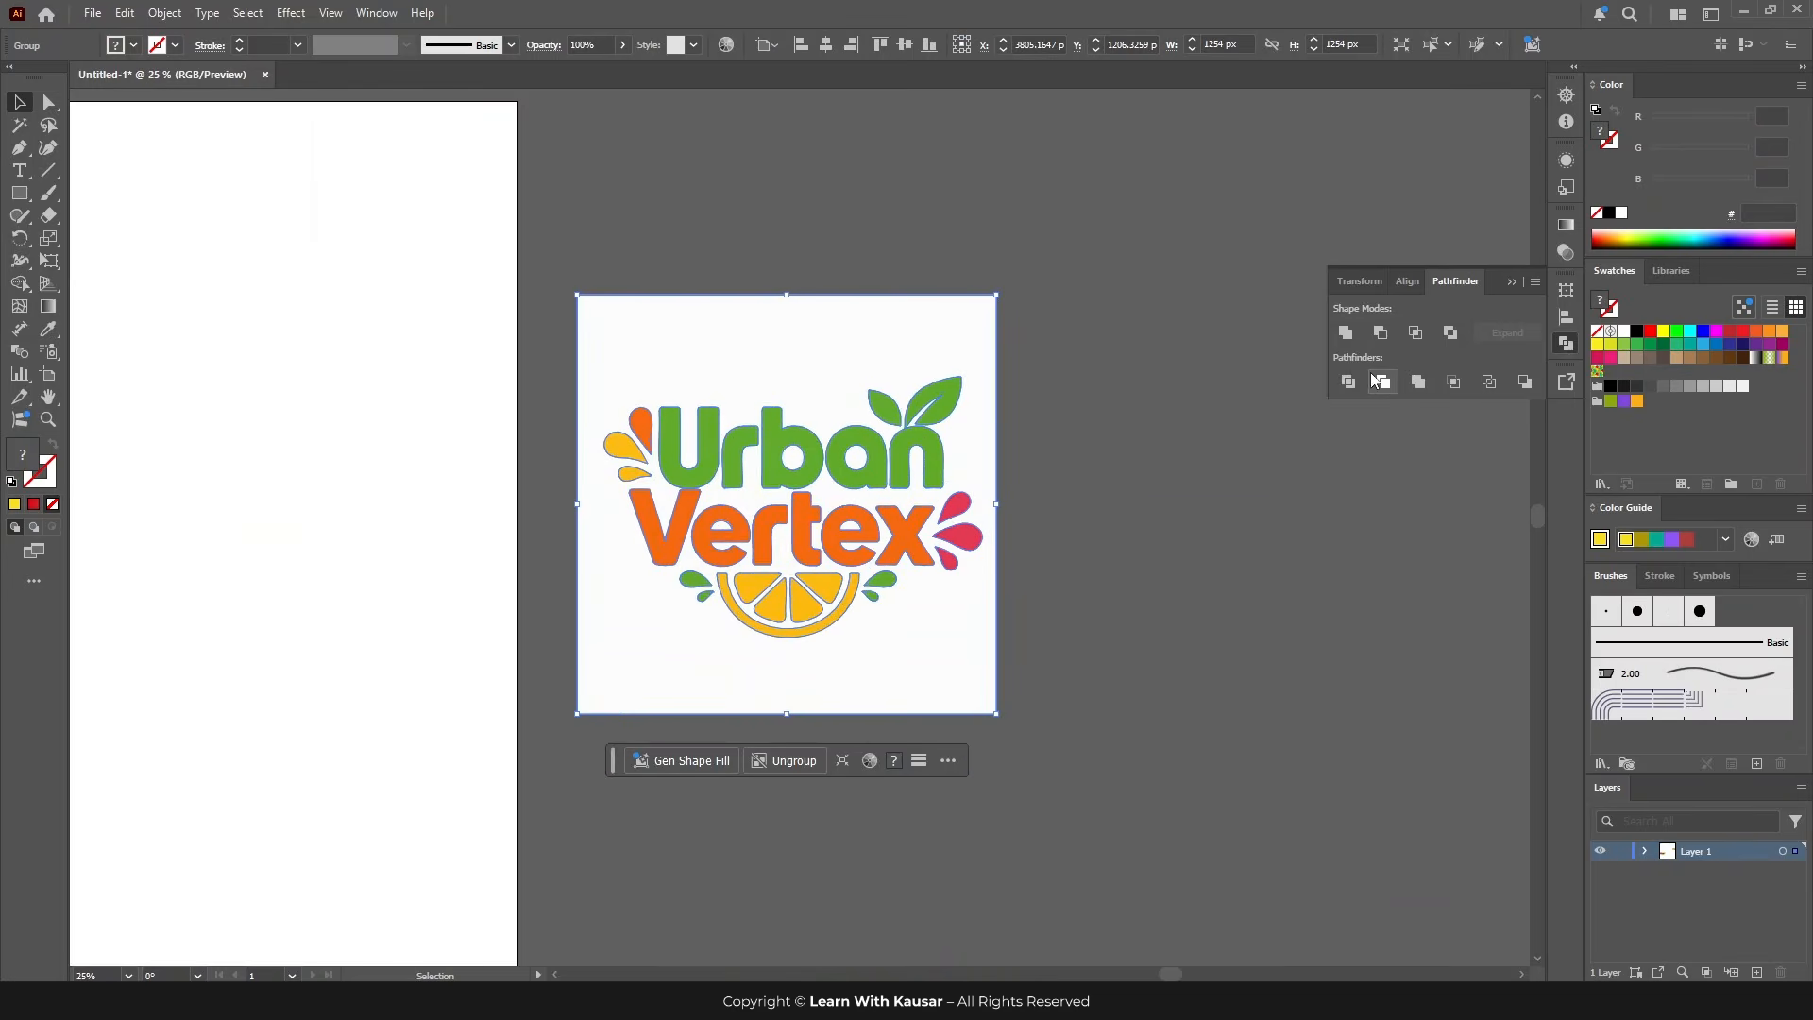
pyautogui.click(1349, 382)
pyautogui.click(289, 231)
# Step: Delete the Urban Vertex logo's white background and, using the Magic Wand, the white fills inside its letters
pyautogui.click(47, 103)
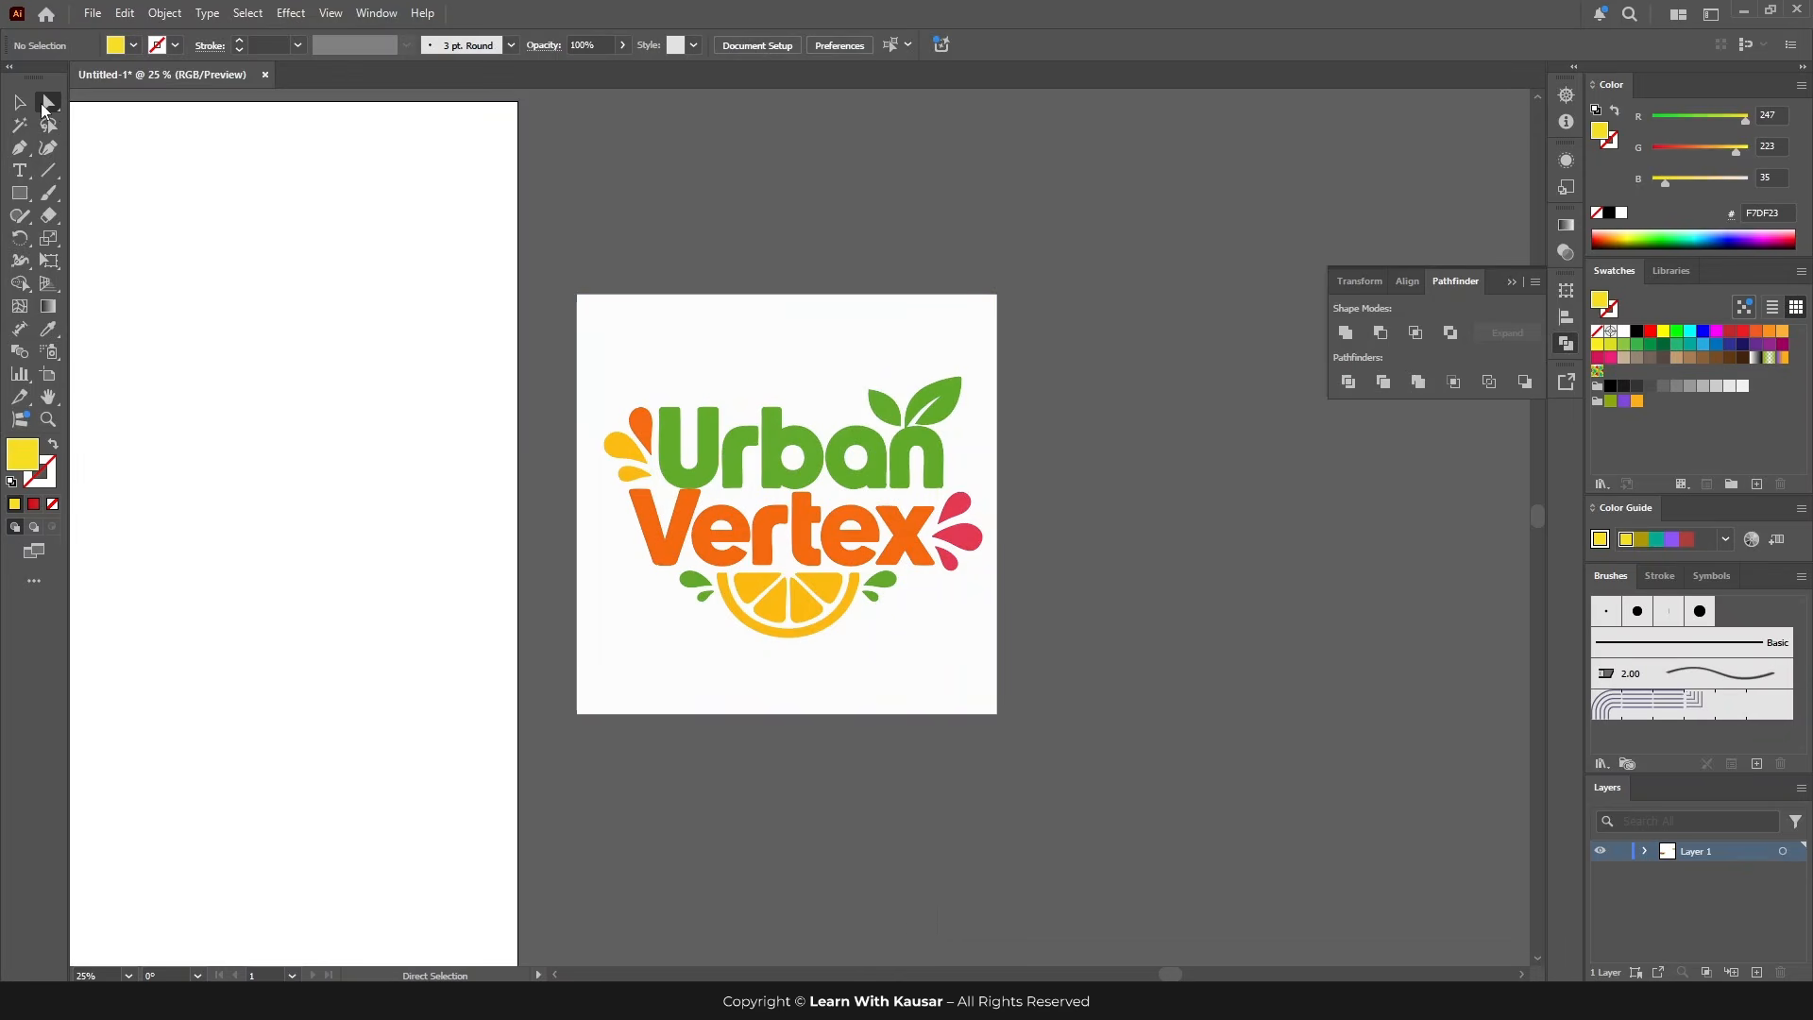
pyautogui.click(910, 320)
pyautogui.press('Delete')
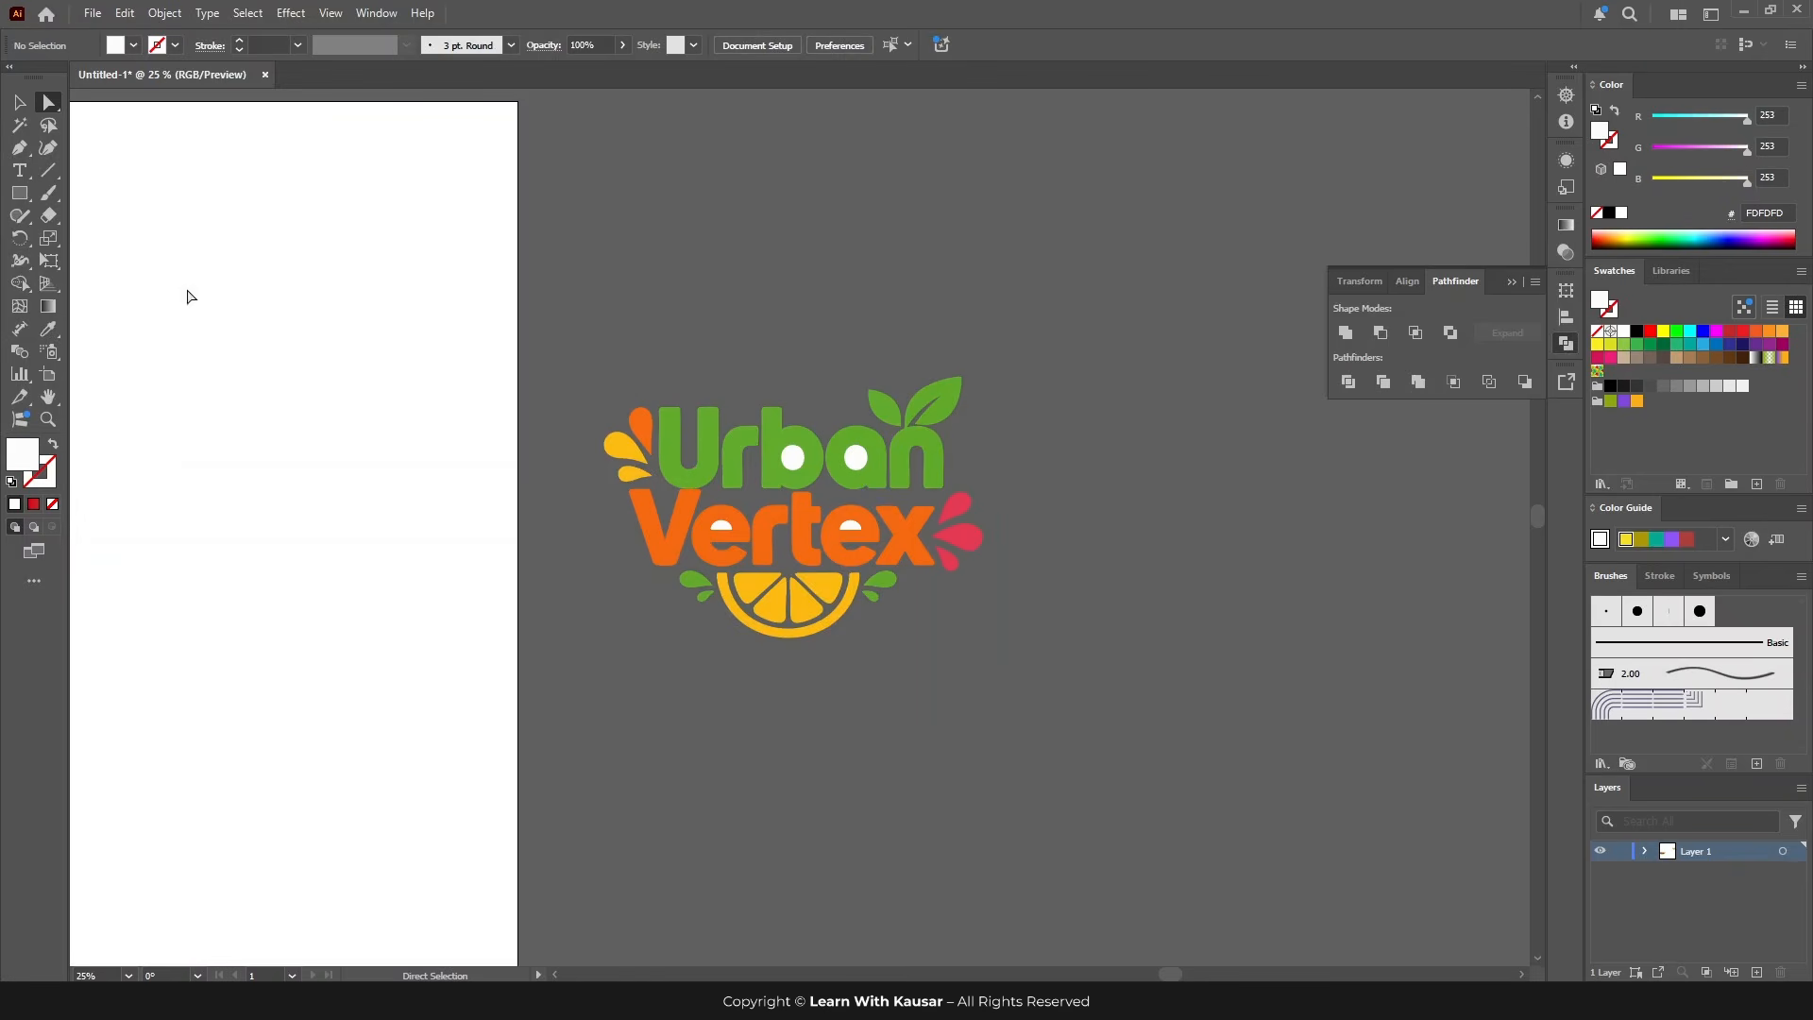
pyautogui.press('y')
pyautogui.click(796, 458)
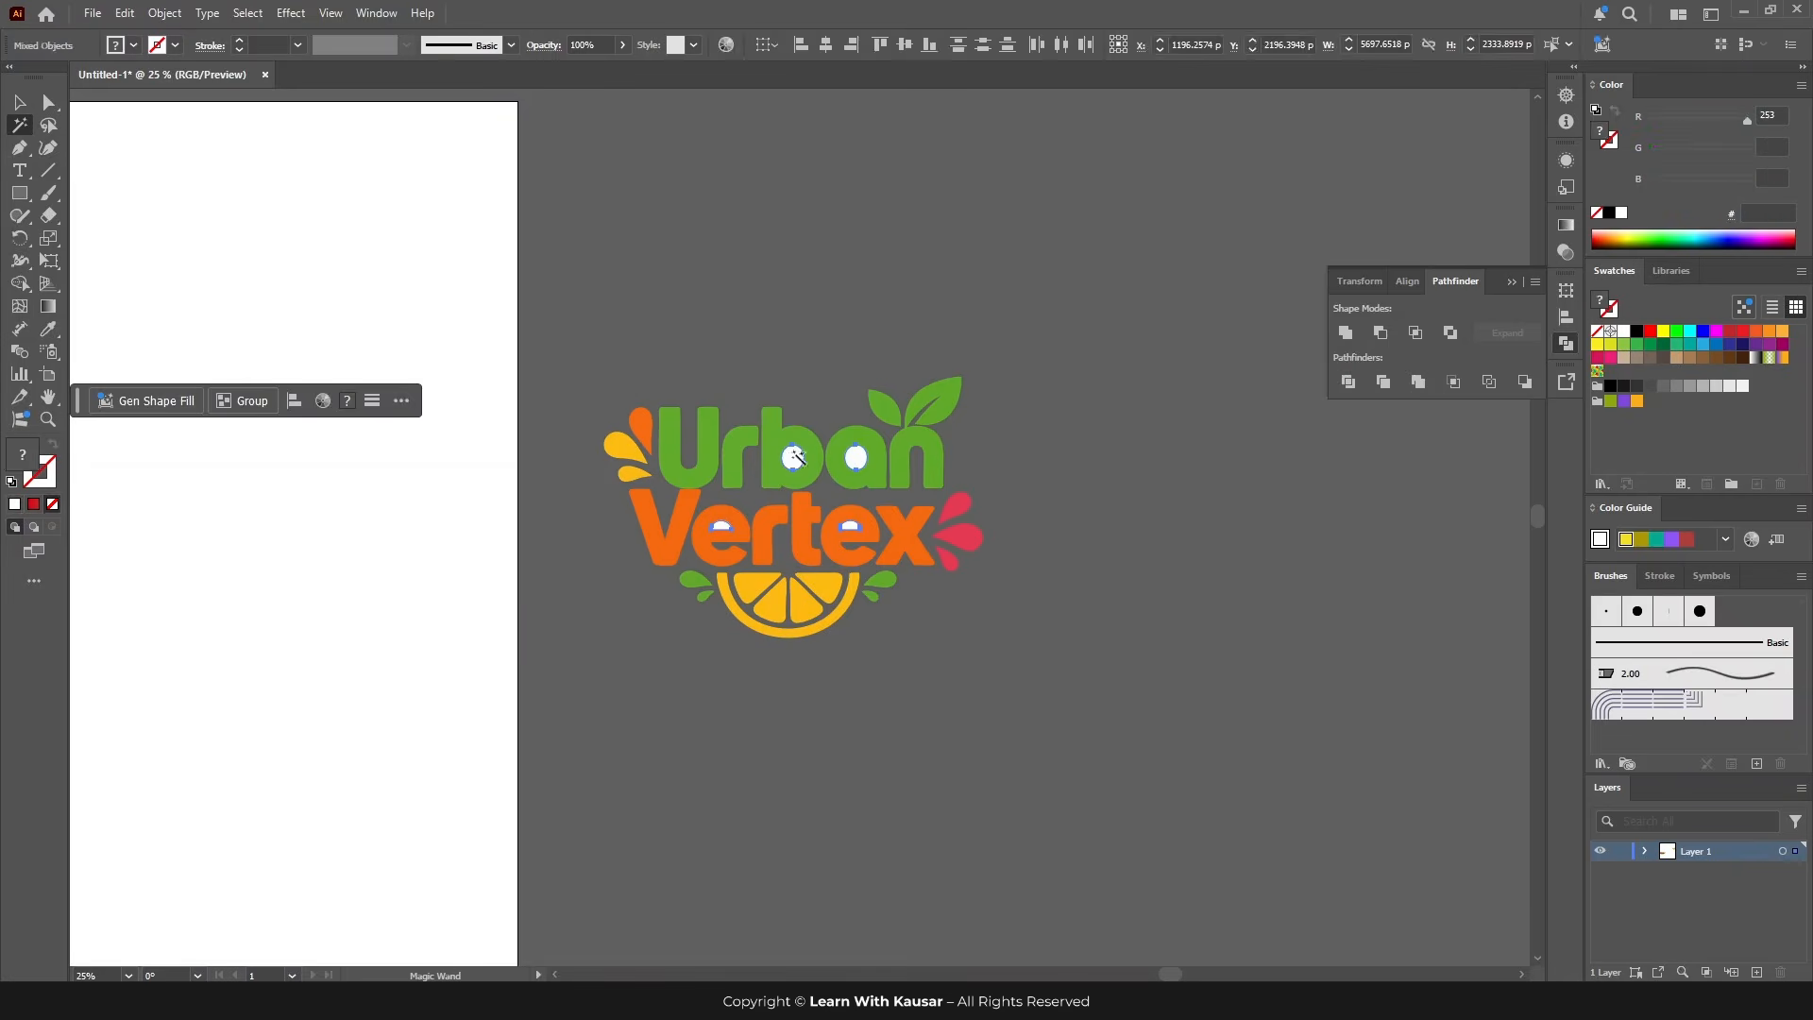
pyautogui.press('Delete')
pyautogui.hotkey('ctrl', '=')
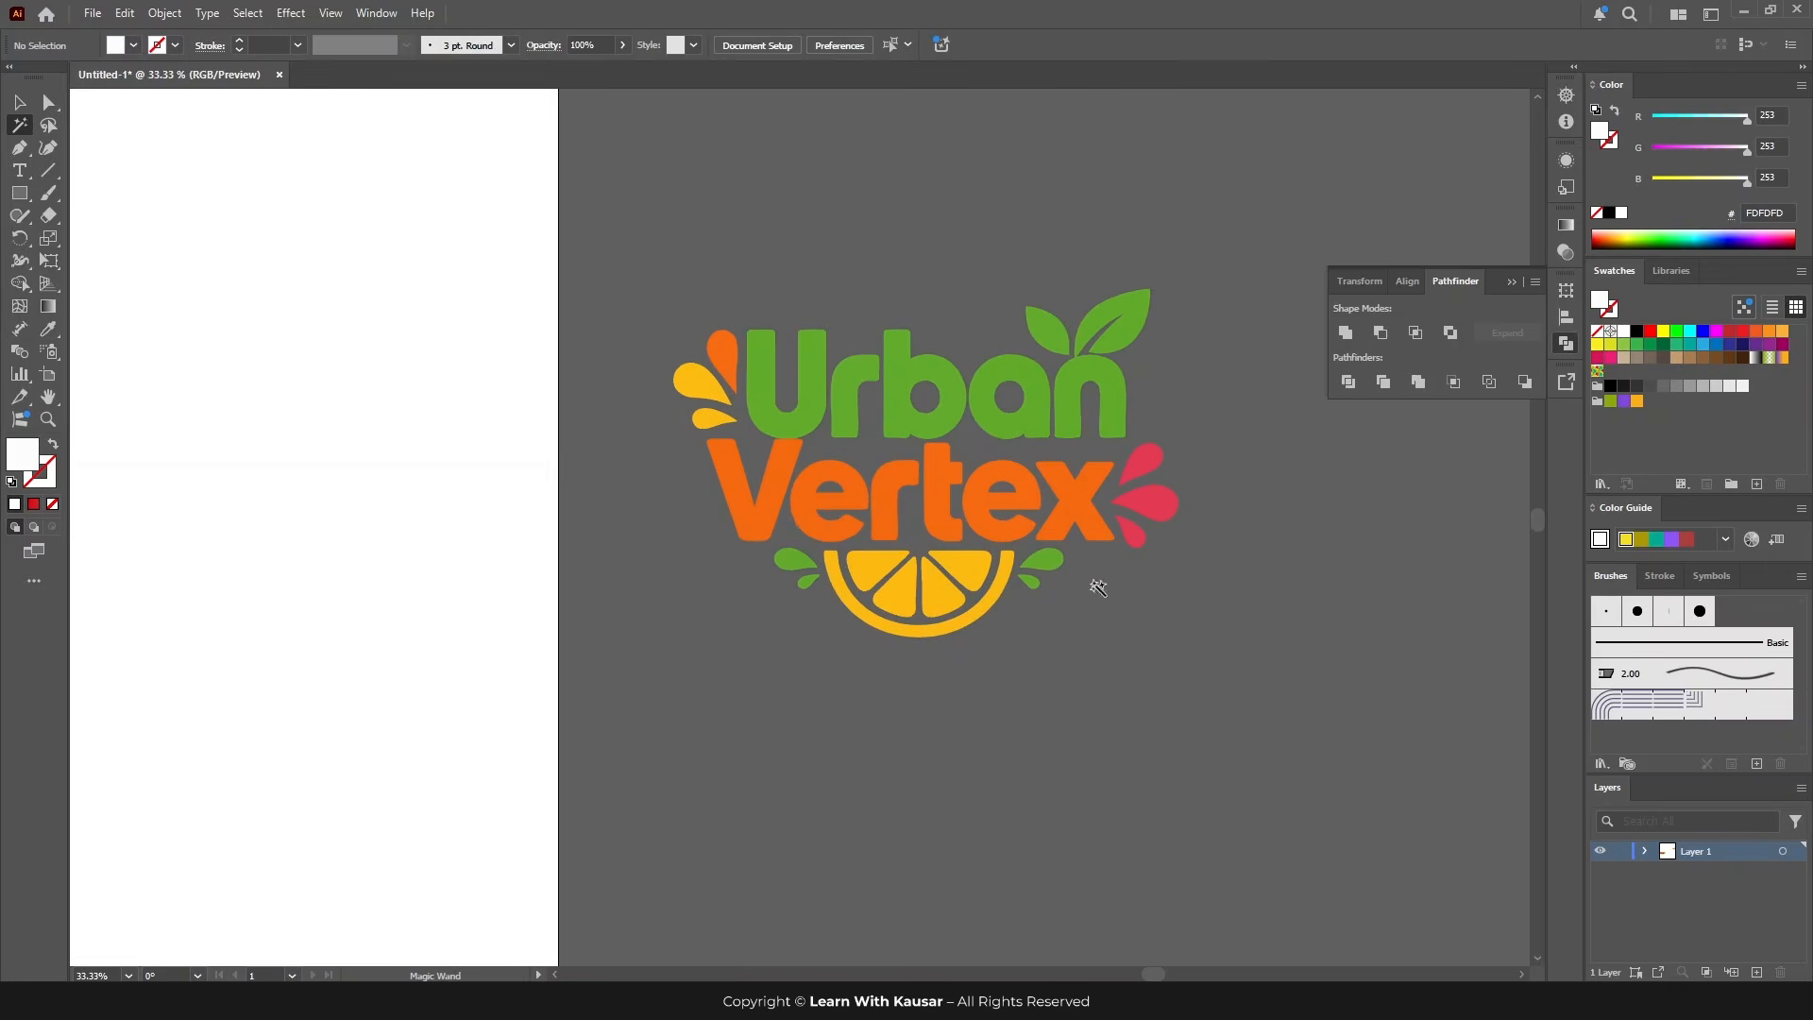
# Step: Copy the Fru Verly logo image from the browser and paste it into Illustrator, placing it directly left of the Urban Vertex logo
pyautogui.click(49, 106)
pyautogui.hotkey('ctrl', '-')
pyautogui.hotkey('ctrl', '-')
pyautogui.hotkey('ctrl', '-')
pyautogui.hscroll(-1, 456, 370)
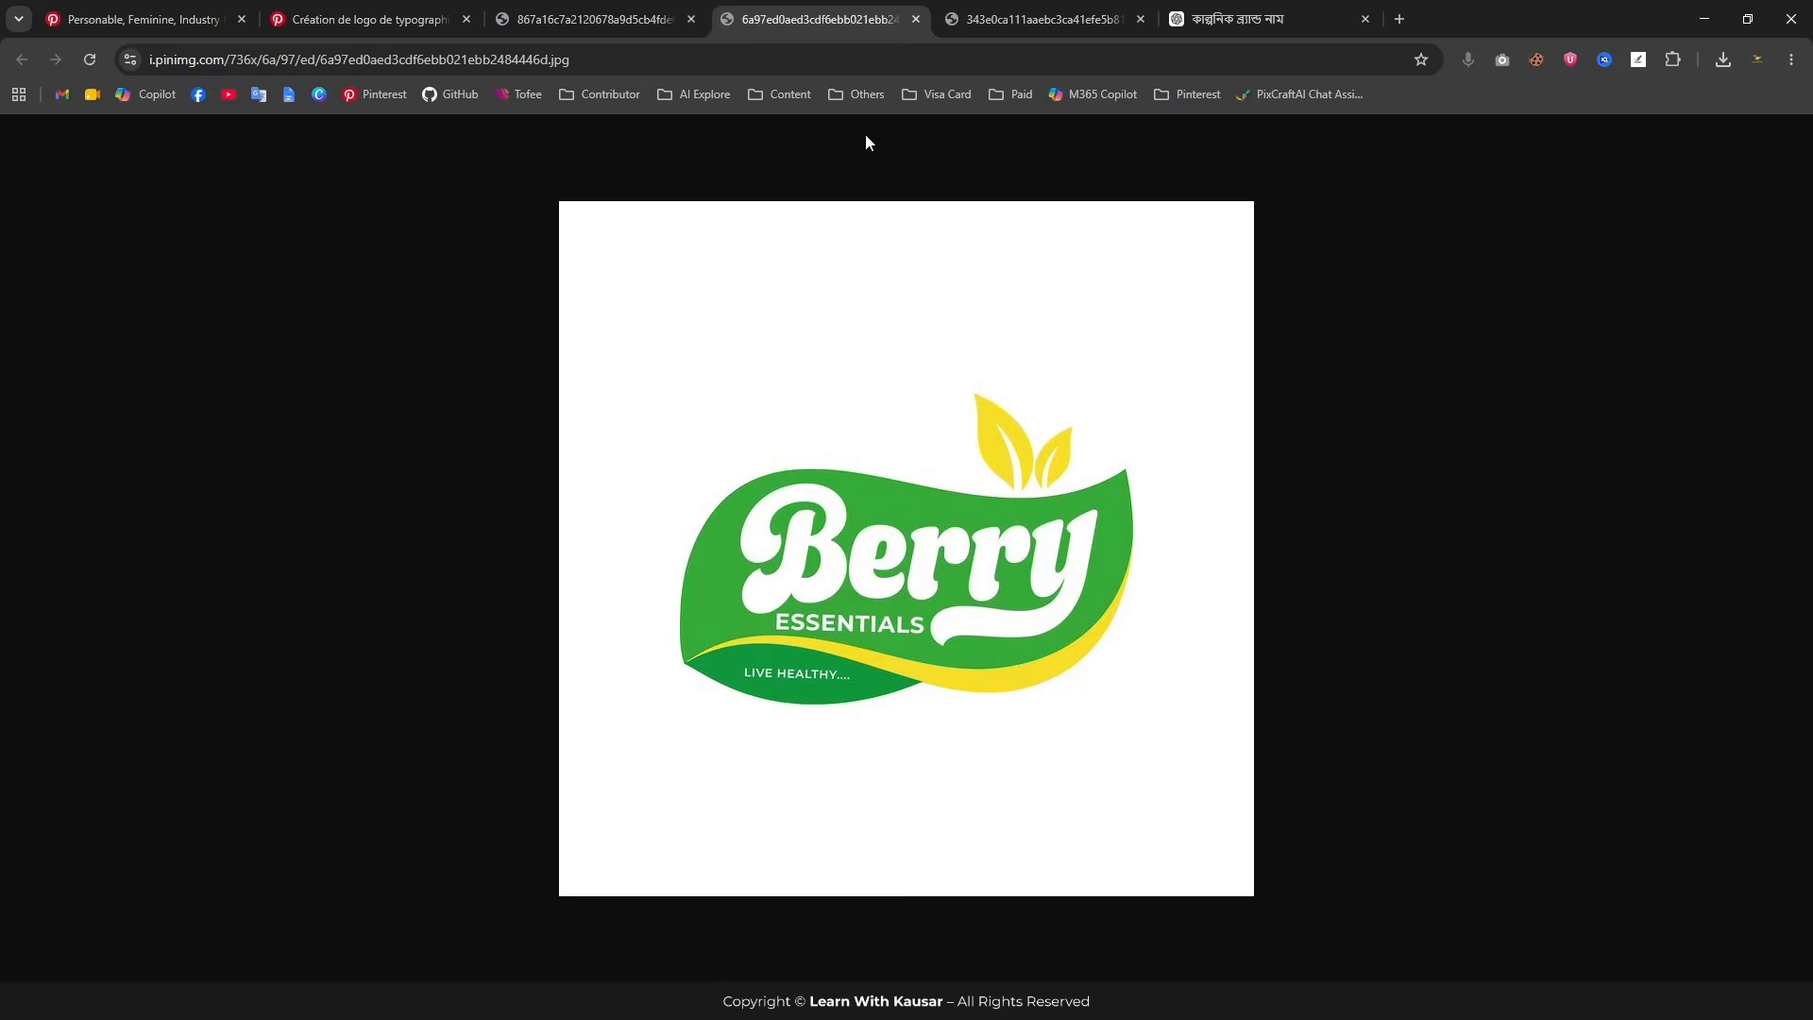
pyautogui.click(1039, 19)
pyautogui.rightClick(875, 421)
pyautogui.click(977, 495)
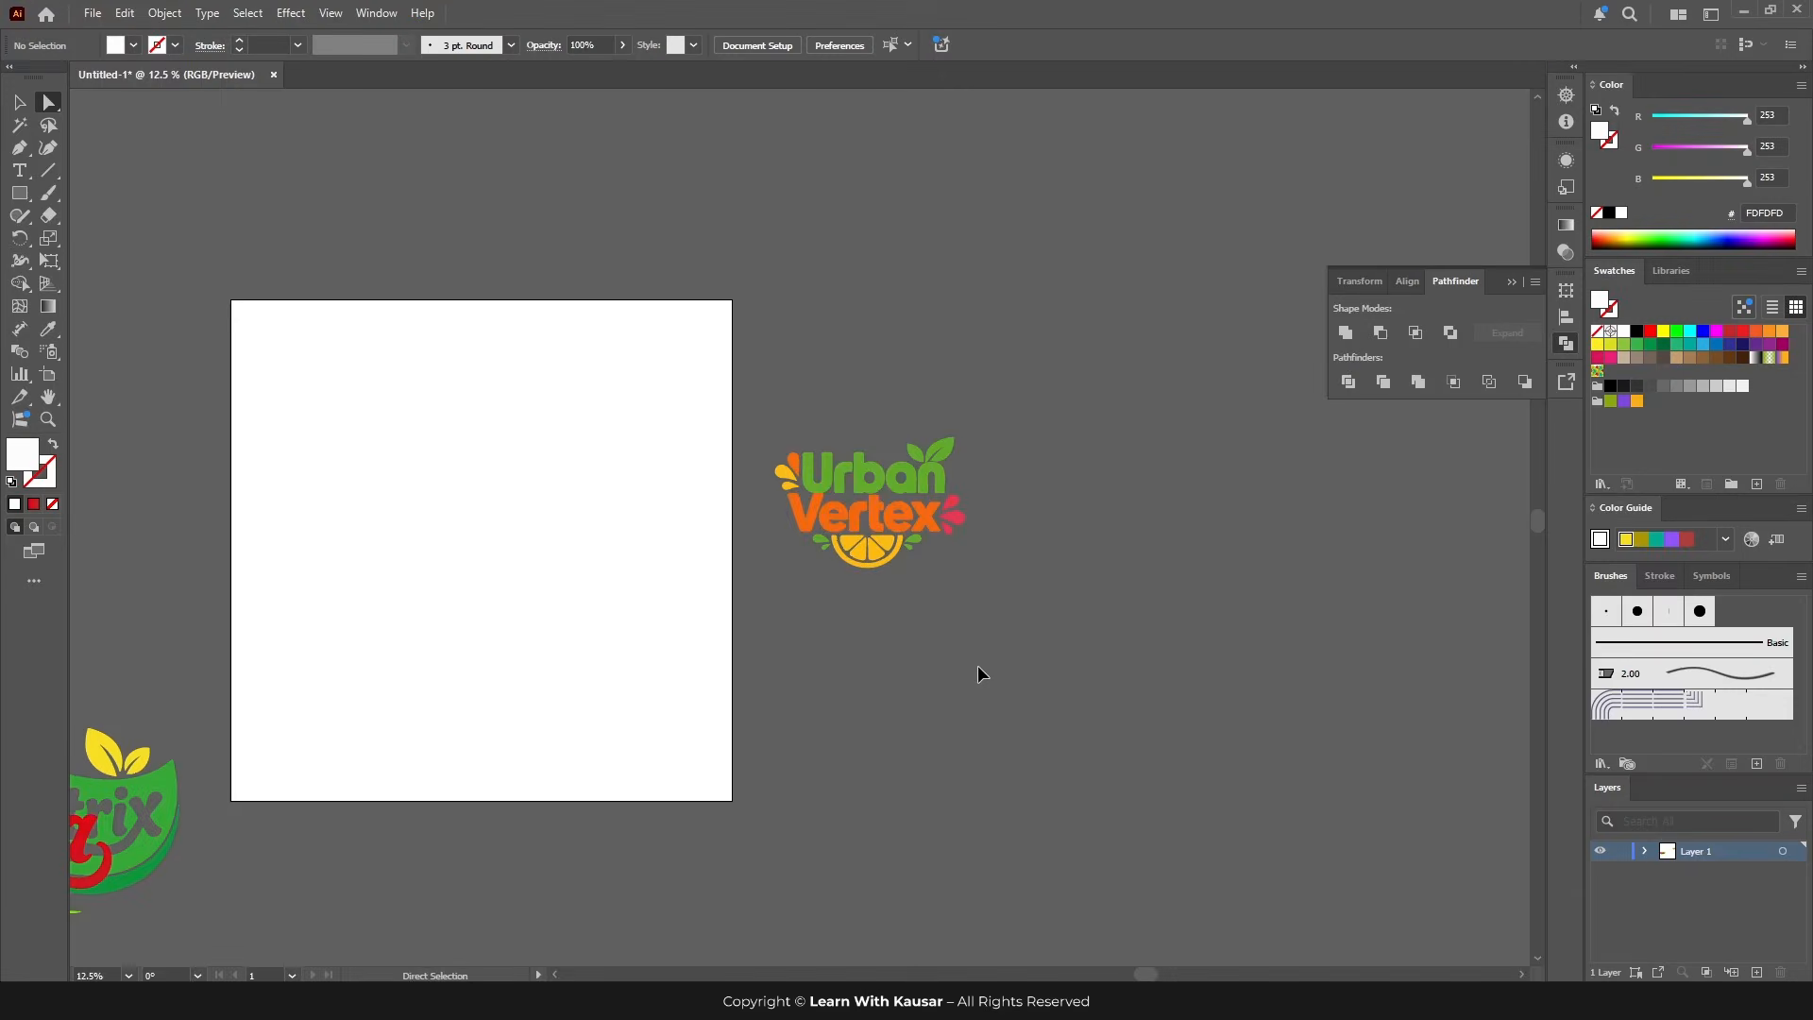
pyautogui.hotkey('ctrl', 'v')
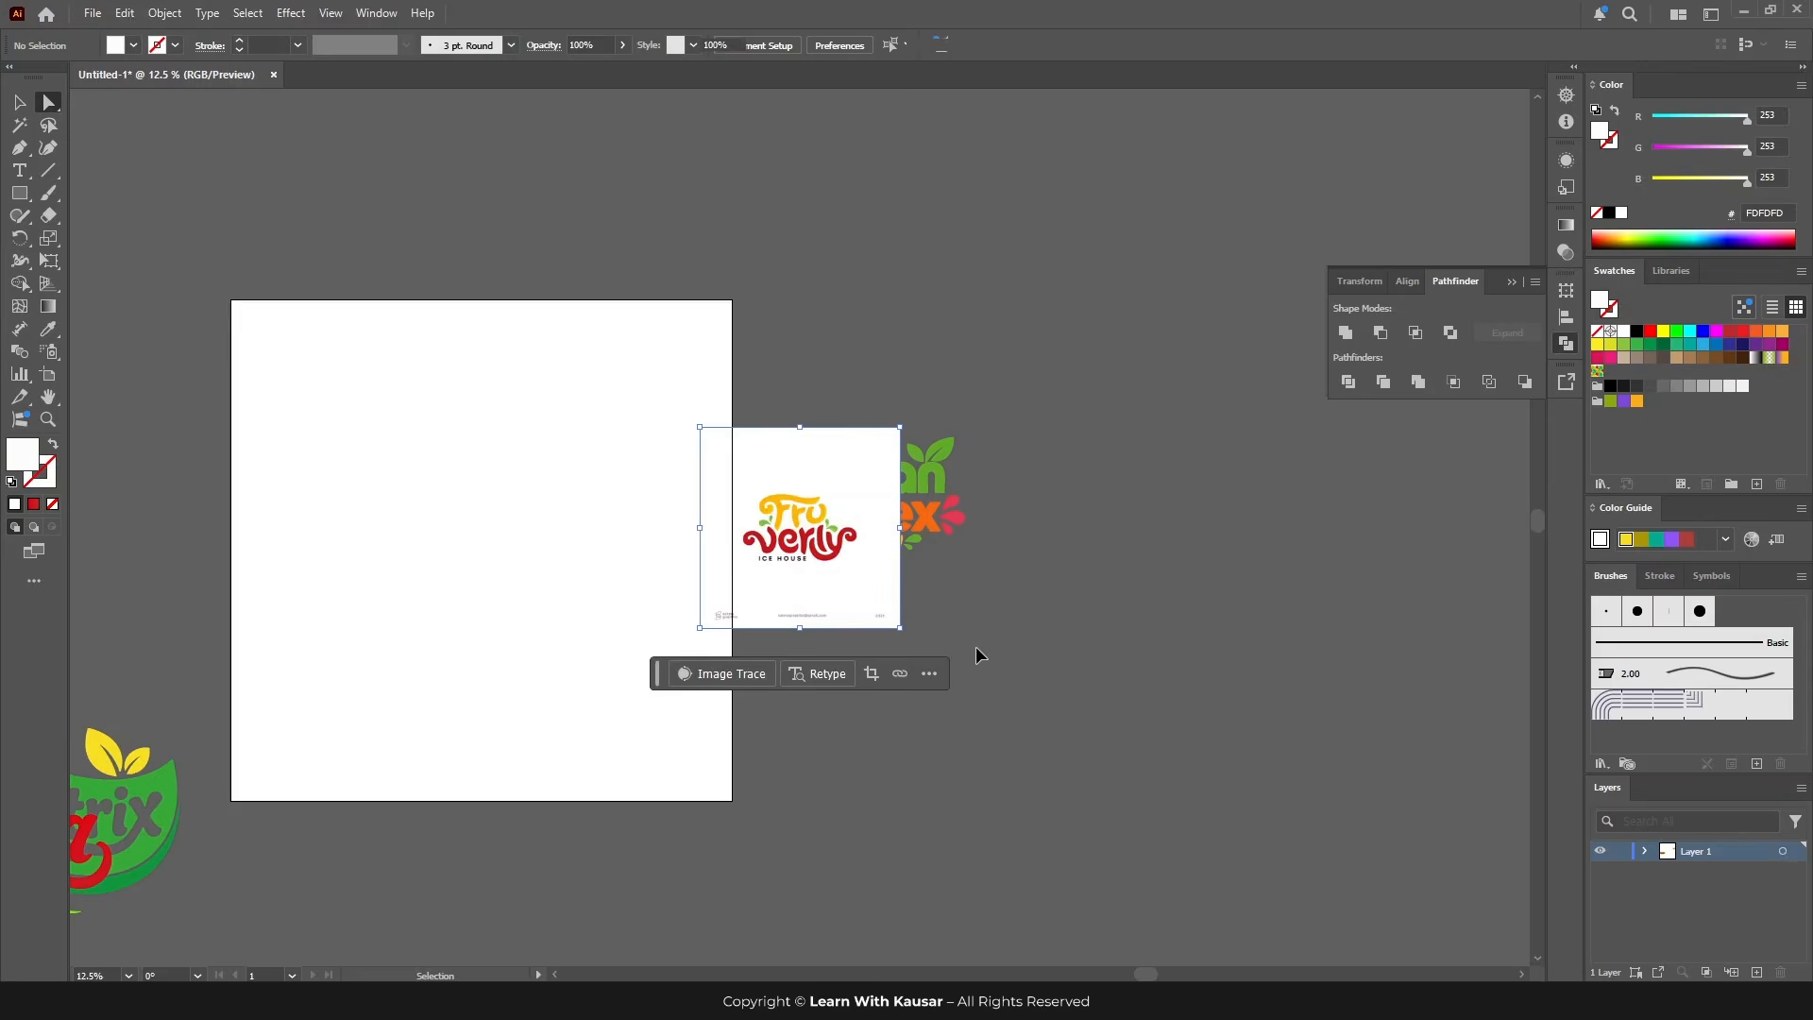
pyautogui.moveTo(831, 518); pyautogui.dragTo(700, 480)
# Step: Select all green parts of the Urban Vertex logo with the Magic Wand, recolour them with Fru Verly's golden yellow, #FFB600, and deselect
pyautogui.keyDown('ctrl'); pyautogui.click(824, 523); pyautogui.keyUp('ctrl')
pyautogui.keyDown('ctrl'); pyautogui.click(790, 538); pyautogui.keyUp('ctrl')
pyautogui.keyDown('ctrl'); pyautogui.click(638, 520); pyautogui.keyUp('ctrl')
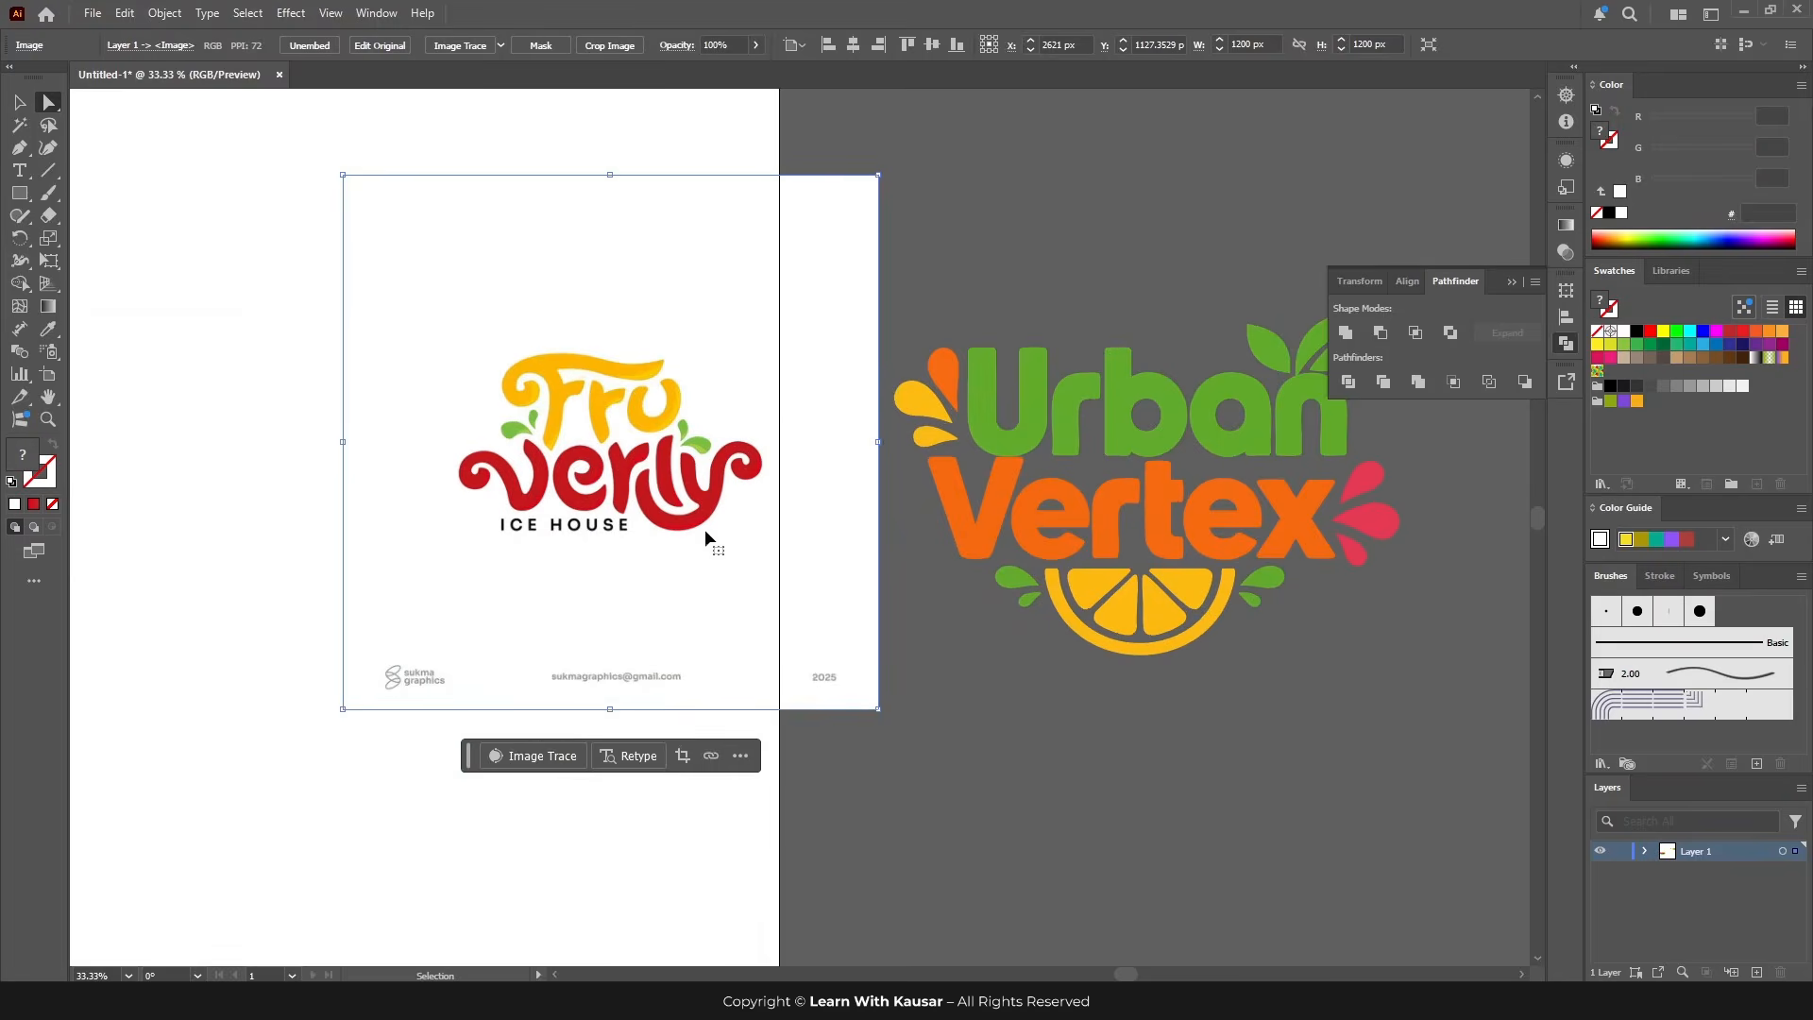
pyautogui.moveTo(1063, 457); pyautogui.dragTo(857, 457)
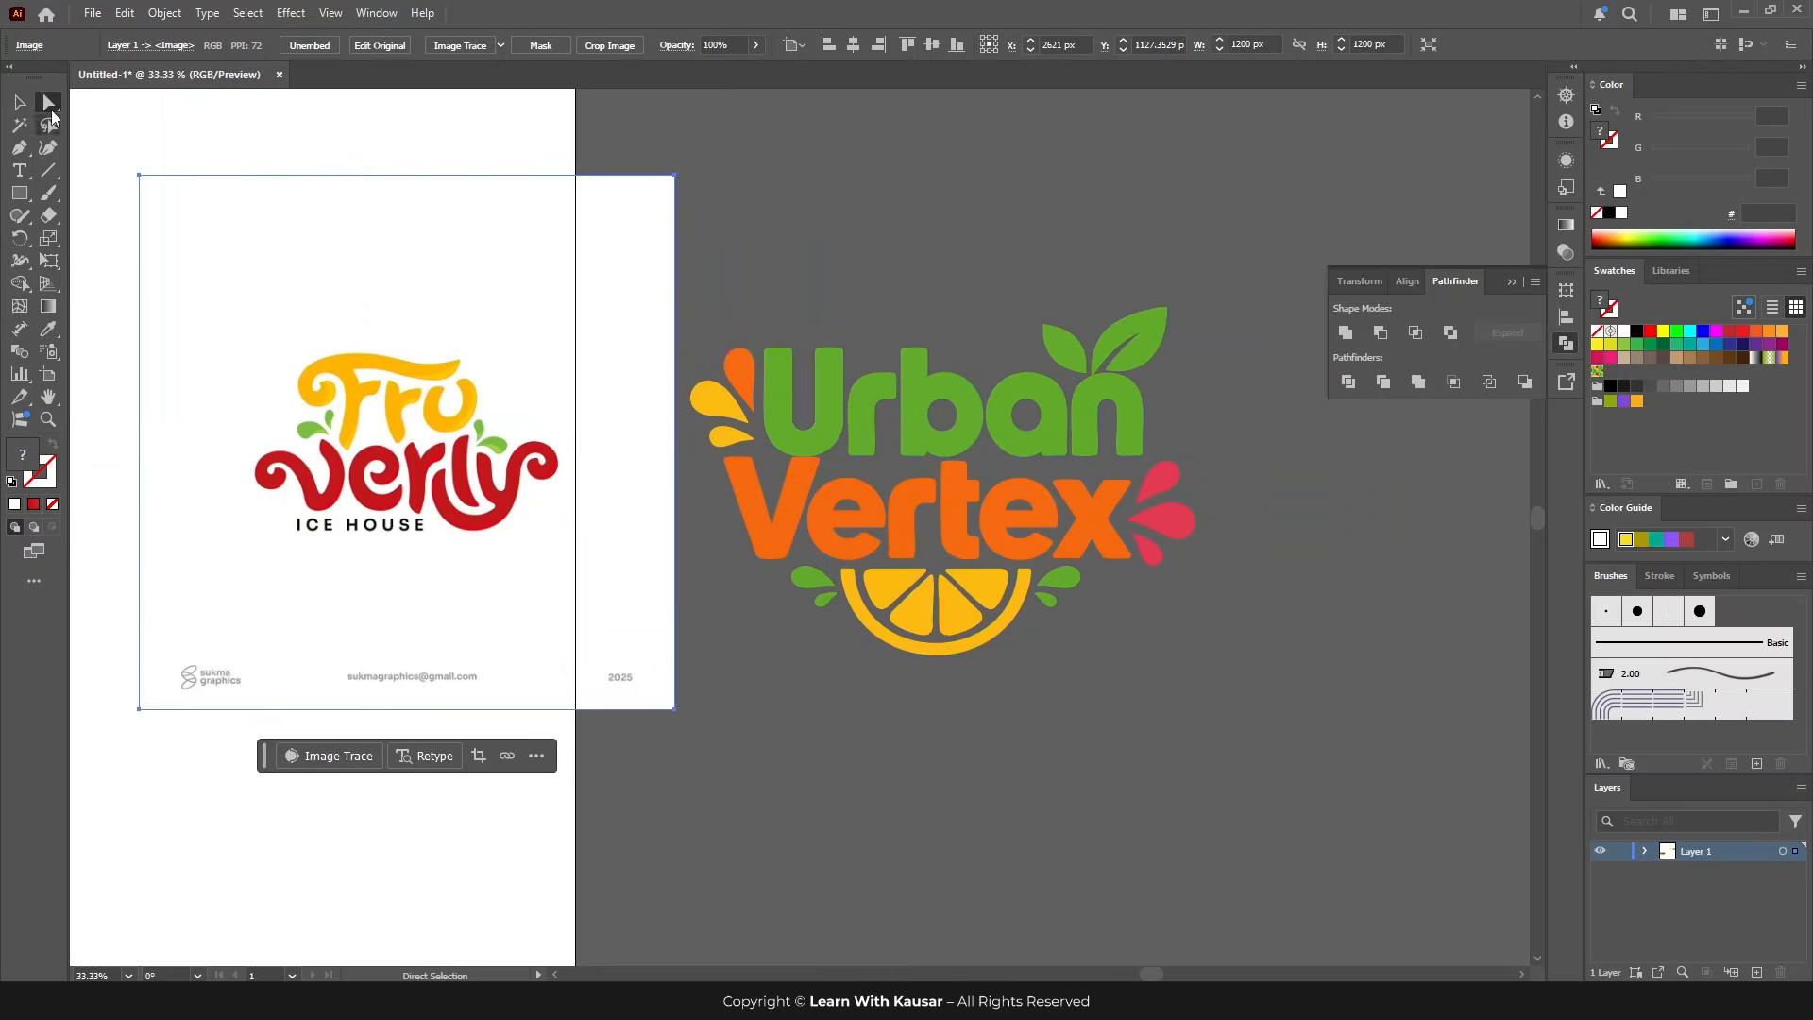
pyautogui.click(19, 125)
pyautogui.click(827, 387)
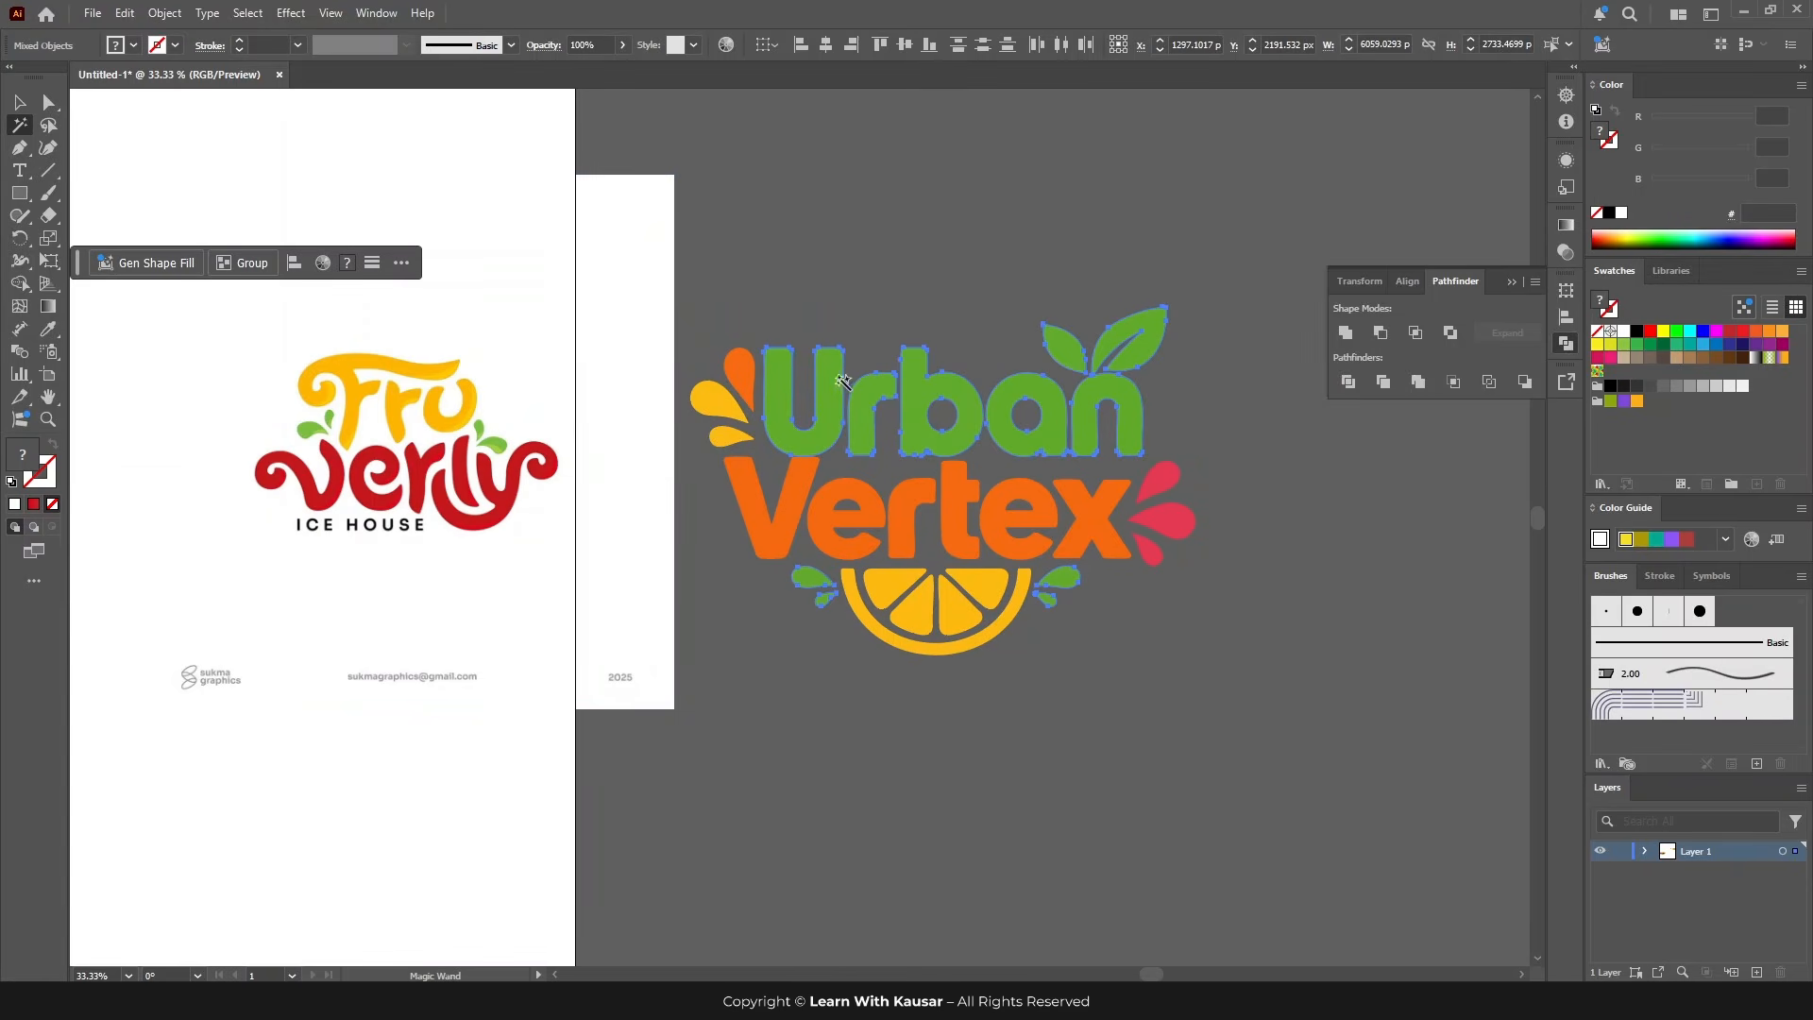
pyautogui.click(48, 329)
pyautogui.click(346, 363)
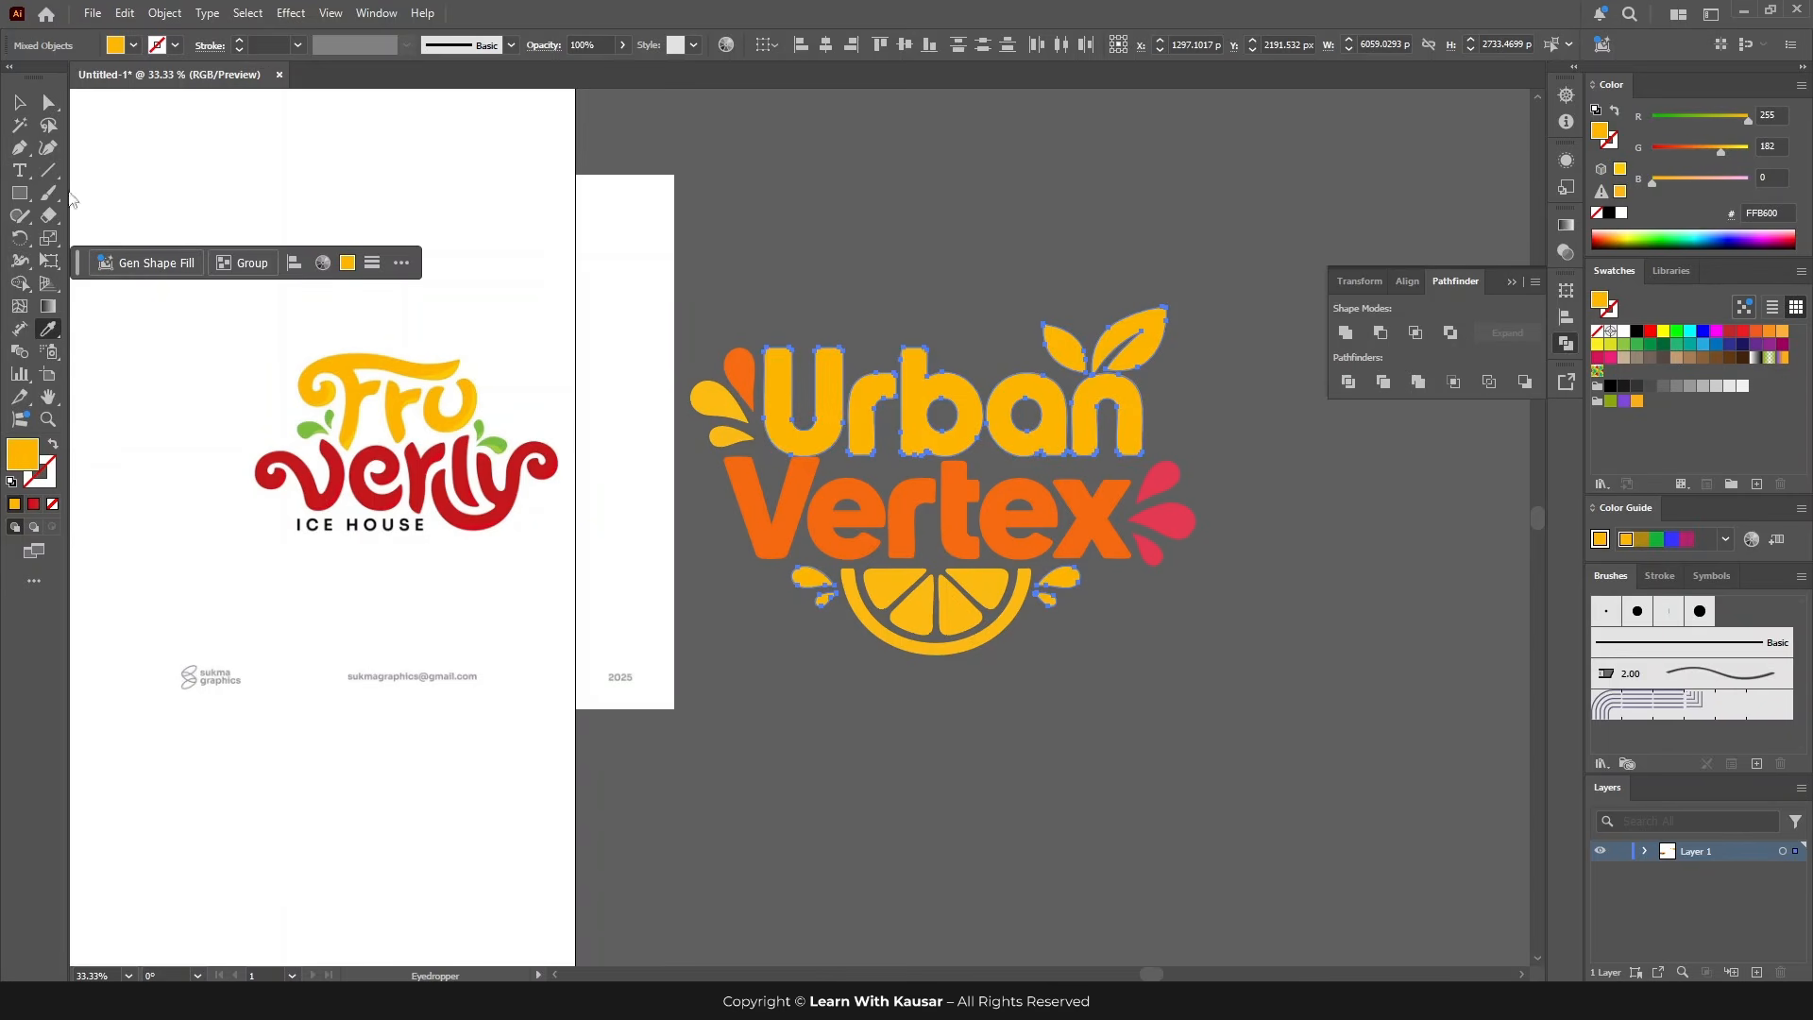
pyautogui.click(48, 101)
pyautogui.click(714, 281)
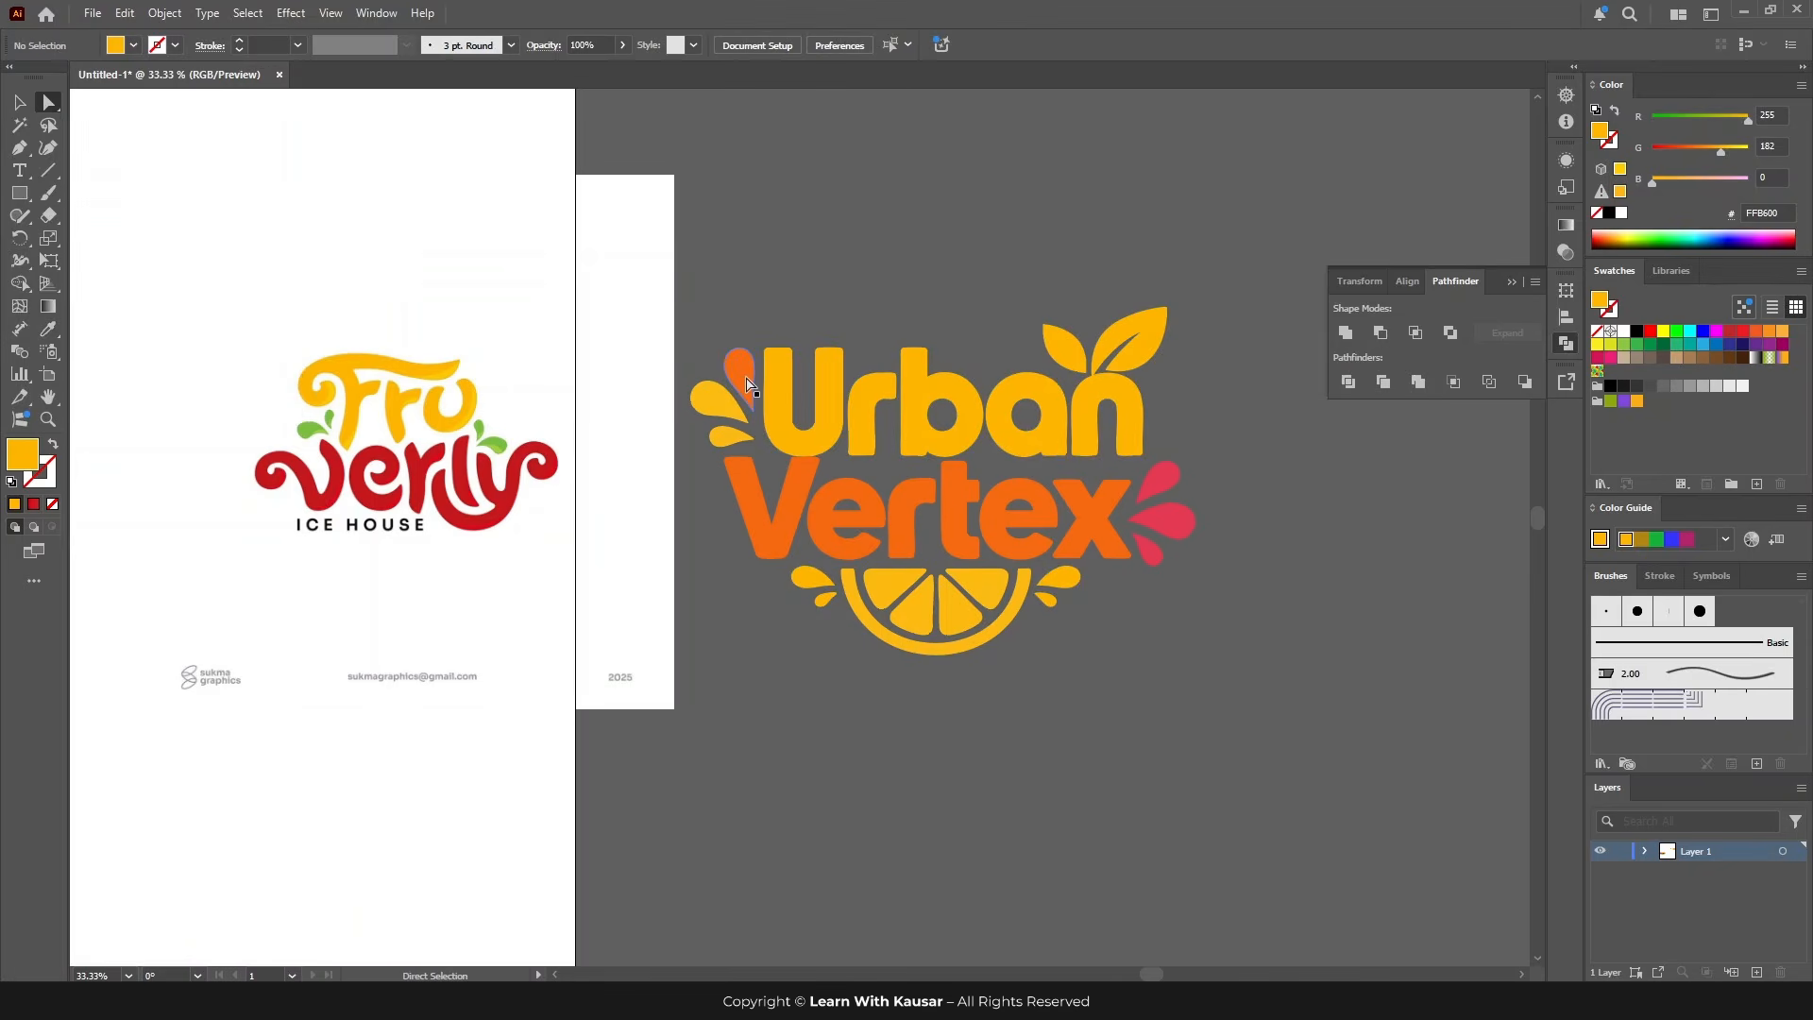
# Step: Select the six droplets flanking the Urban Vertex lettering, recolour them with Fru Verly's leaf green, #79BE3F, and deselect
pyautogui.click(742, 380)
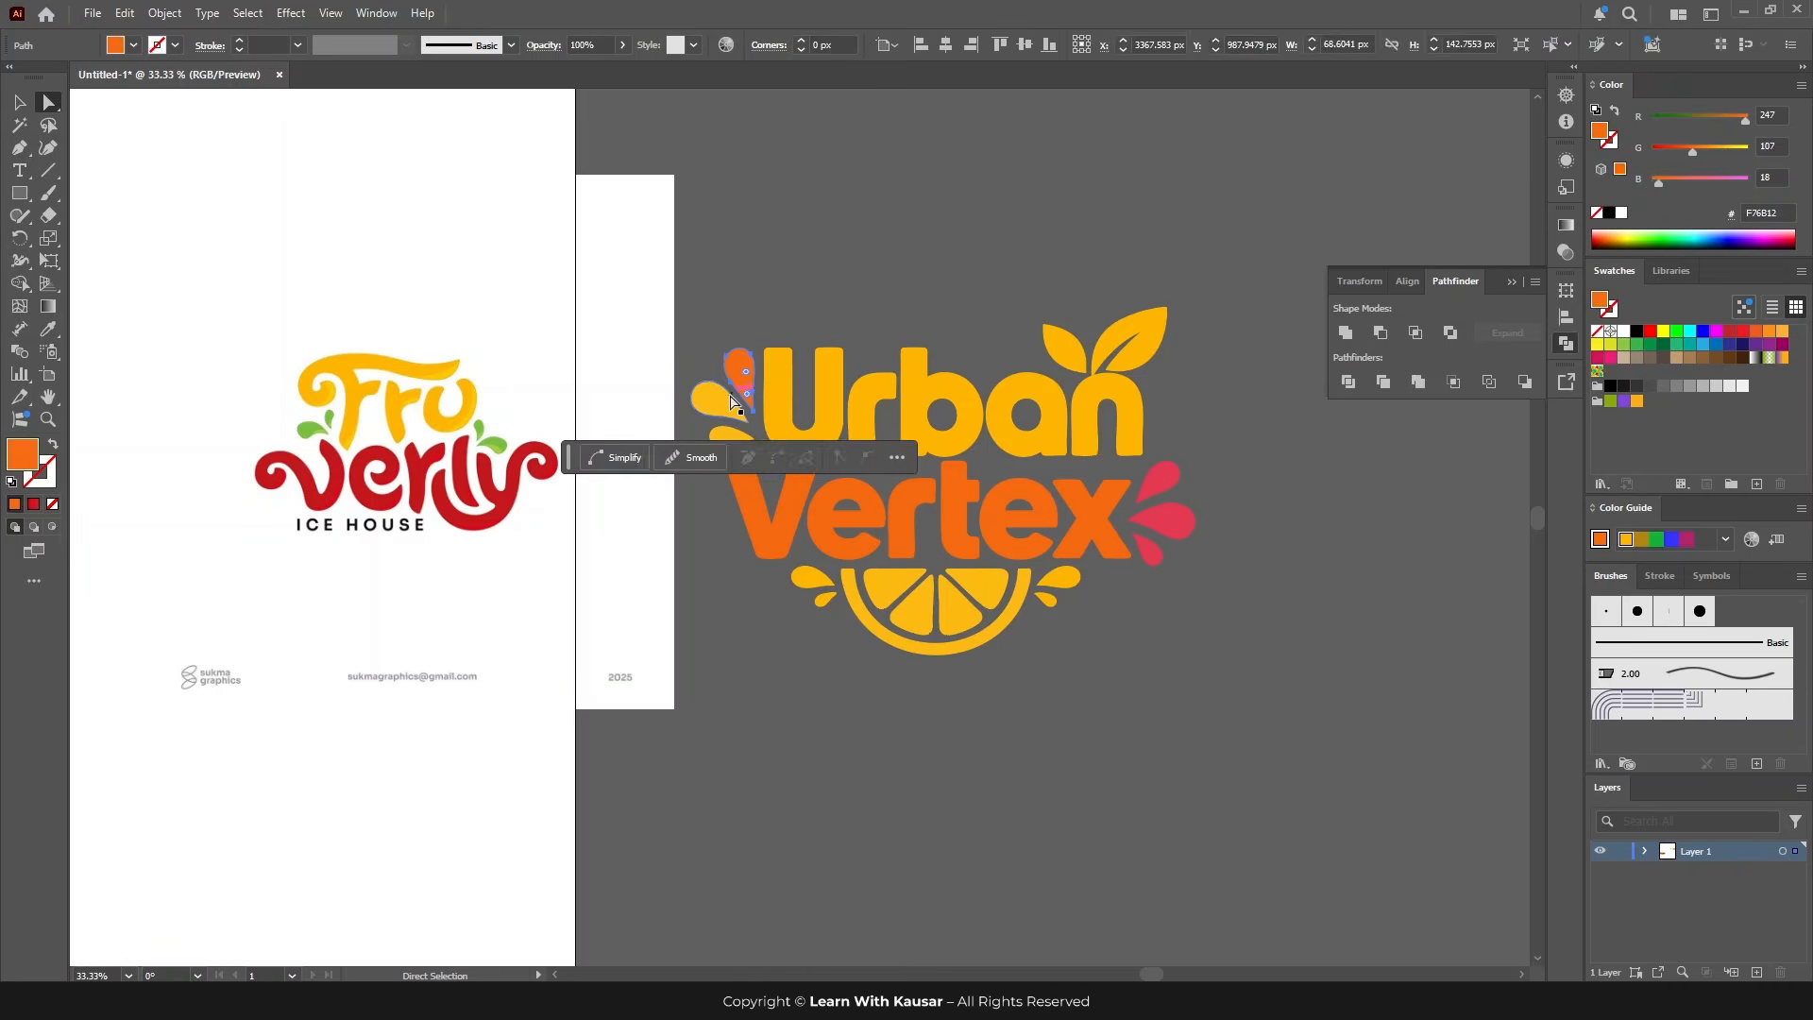
pyautogui.keyDown('shift'); pyautogui.click(710, 397); pyautogui.keyUp('shift')
pyautogui.keyDown('shift'); pyautogui.click(732, 436); pyautogui.keyUp('shift')
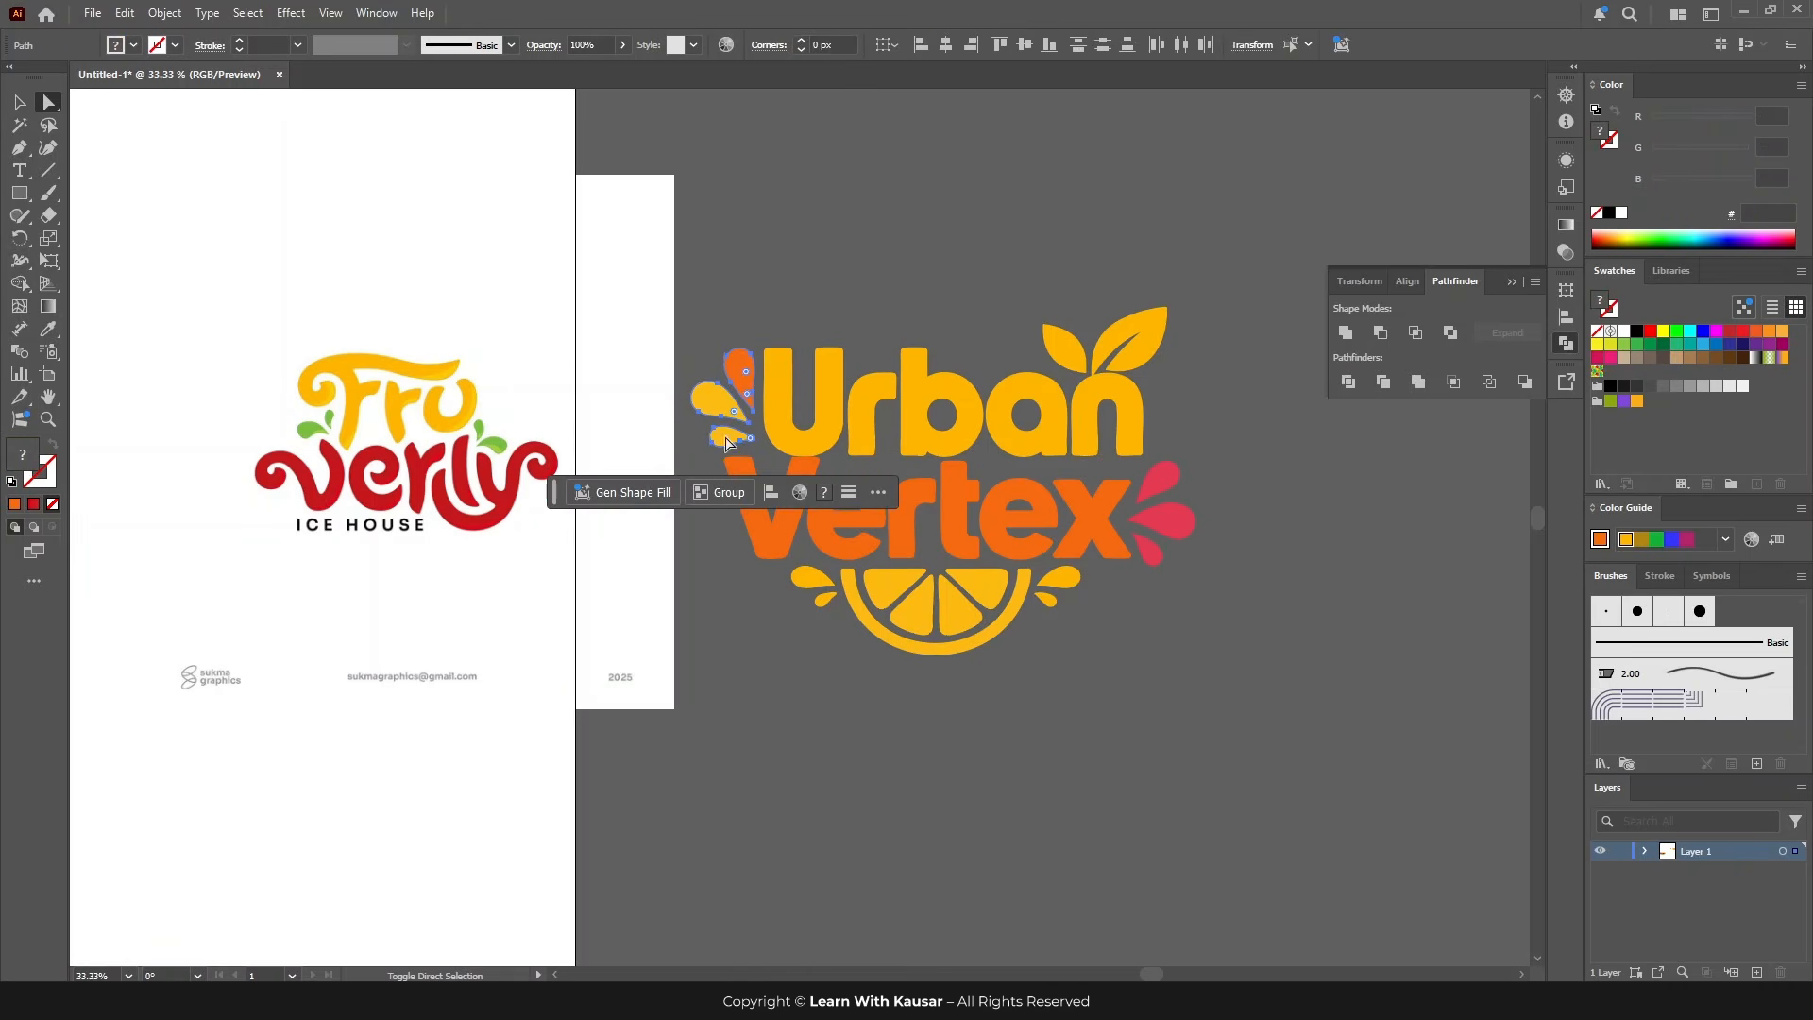
pyautogui.keyDown('shift'); pyautogui.click(1171, 482); pyautogui.keyUp('shift')
pyautogui.keyDown('shift'); pyautogui.click(1171, 521); pyautogui.keyUp('shift')
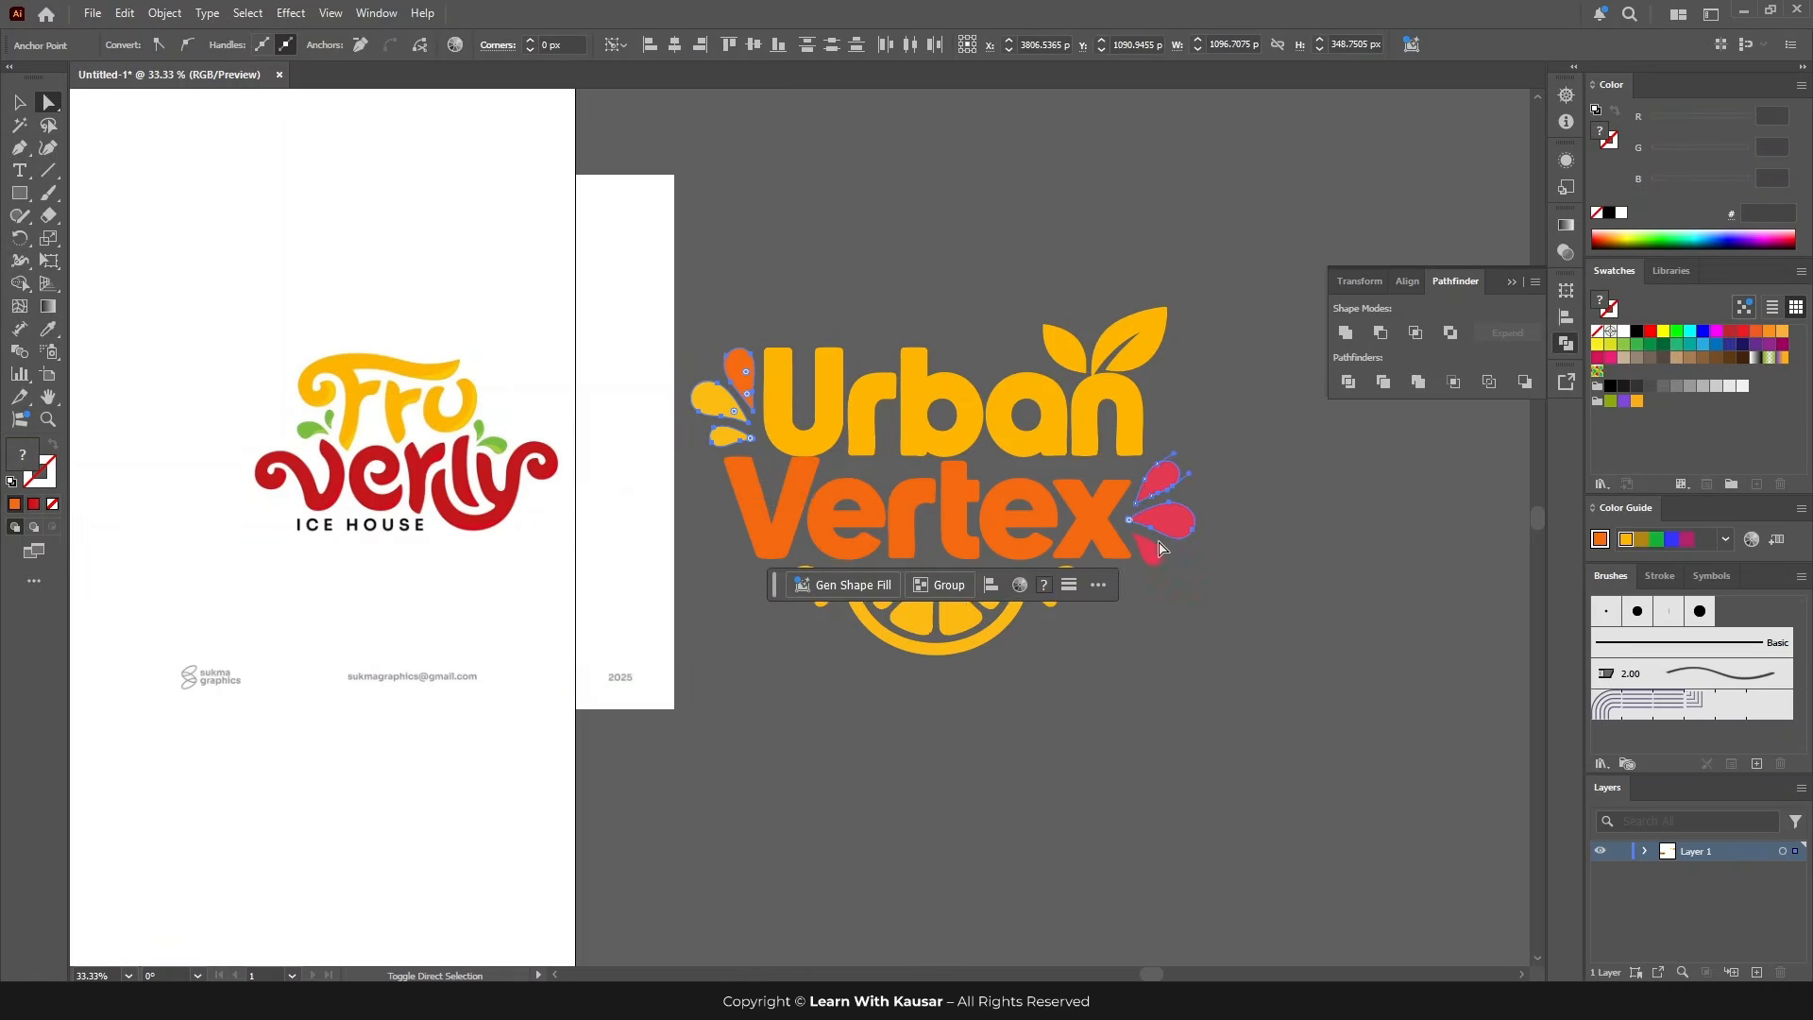
pyautogui.keyDown('shift'); pyautogui.click(1151, 552); pyautogui.keyUp('shift')
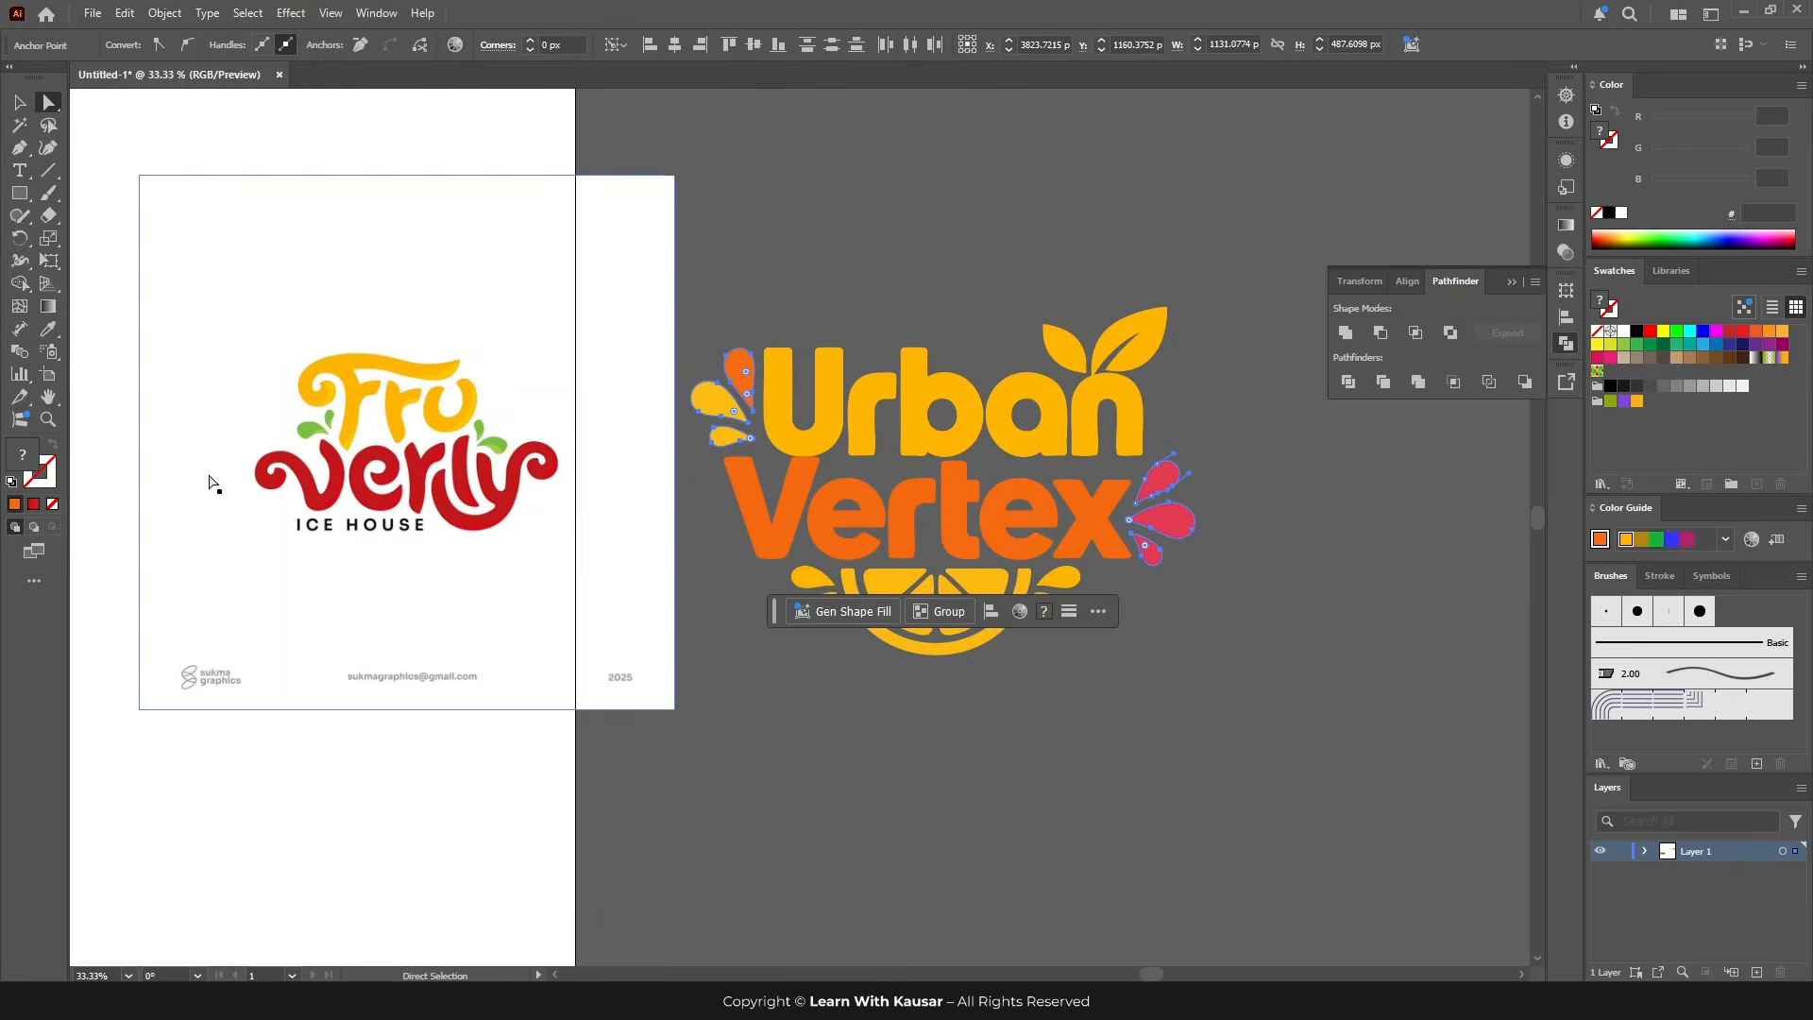
pyautogui.click(52, 333)
pyautogui.click(318, 426)
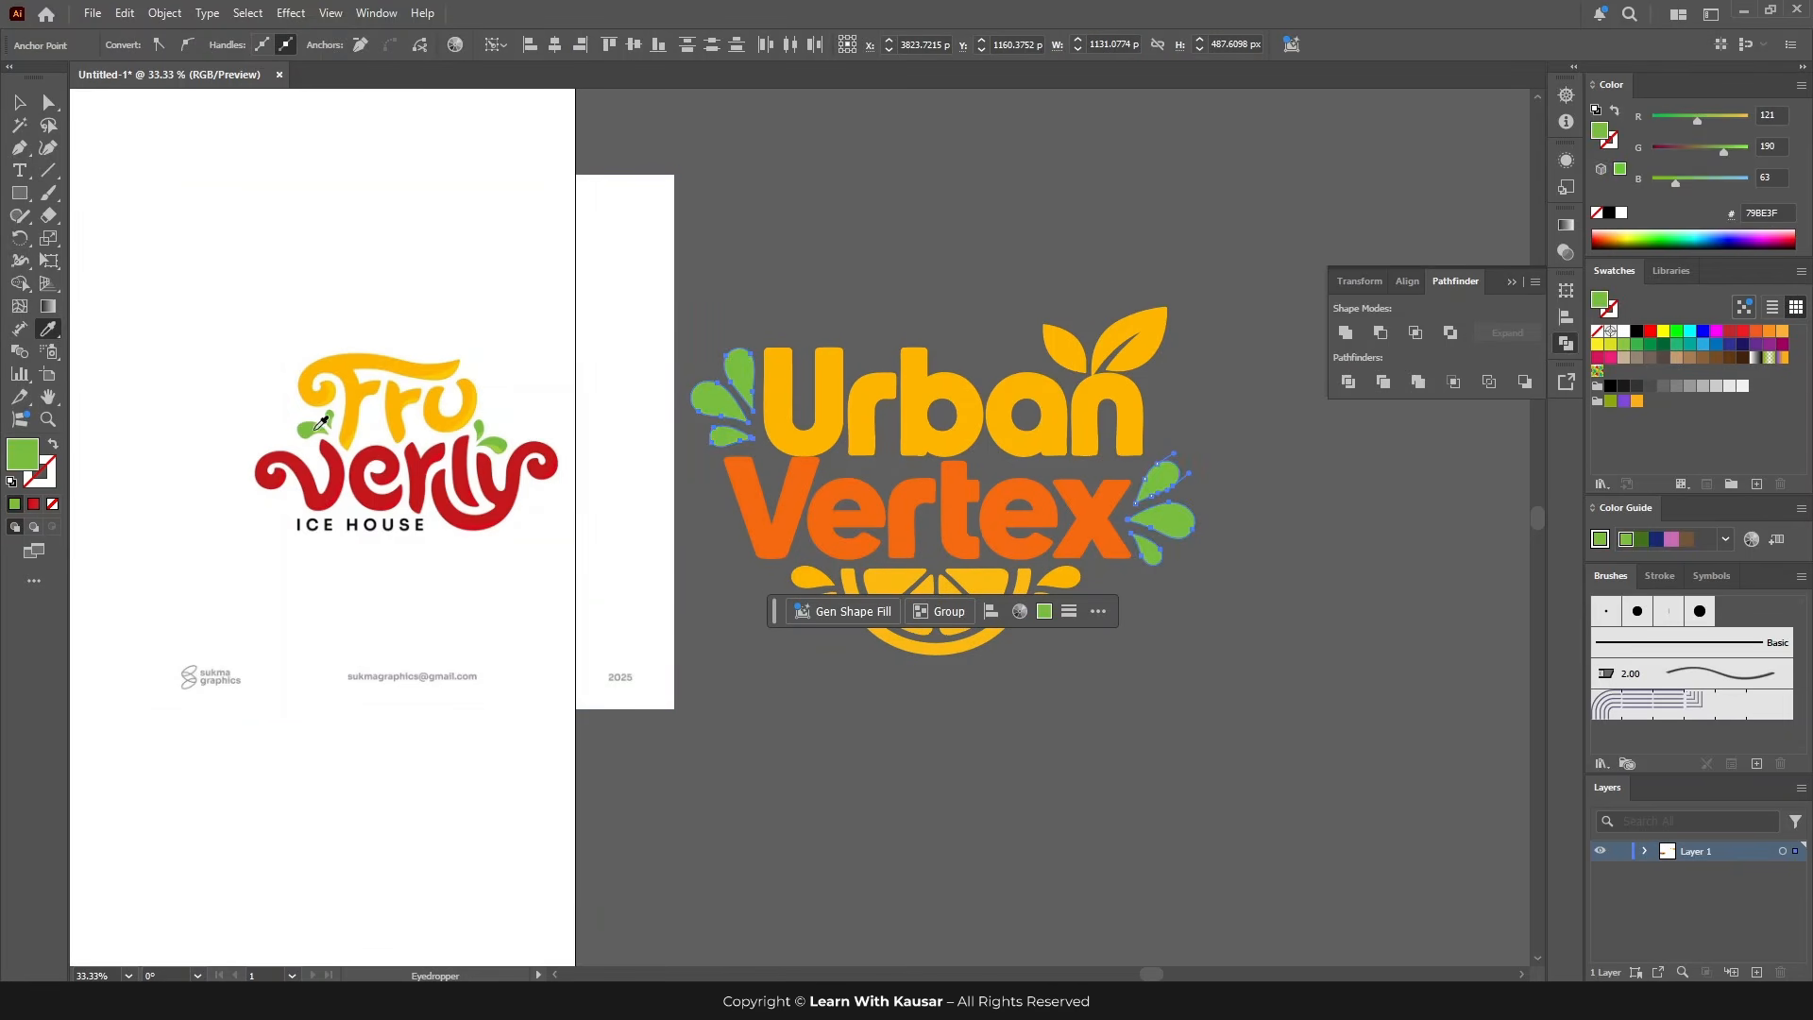
pyautogui.click(19, 103)
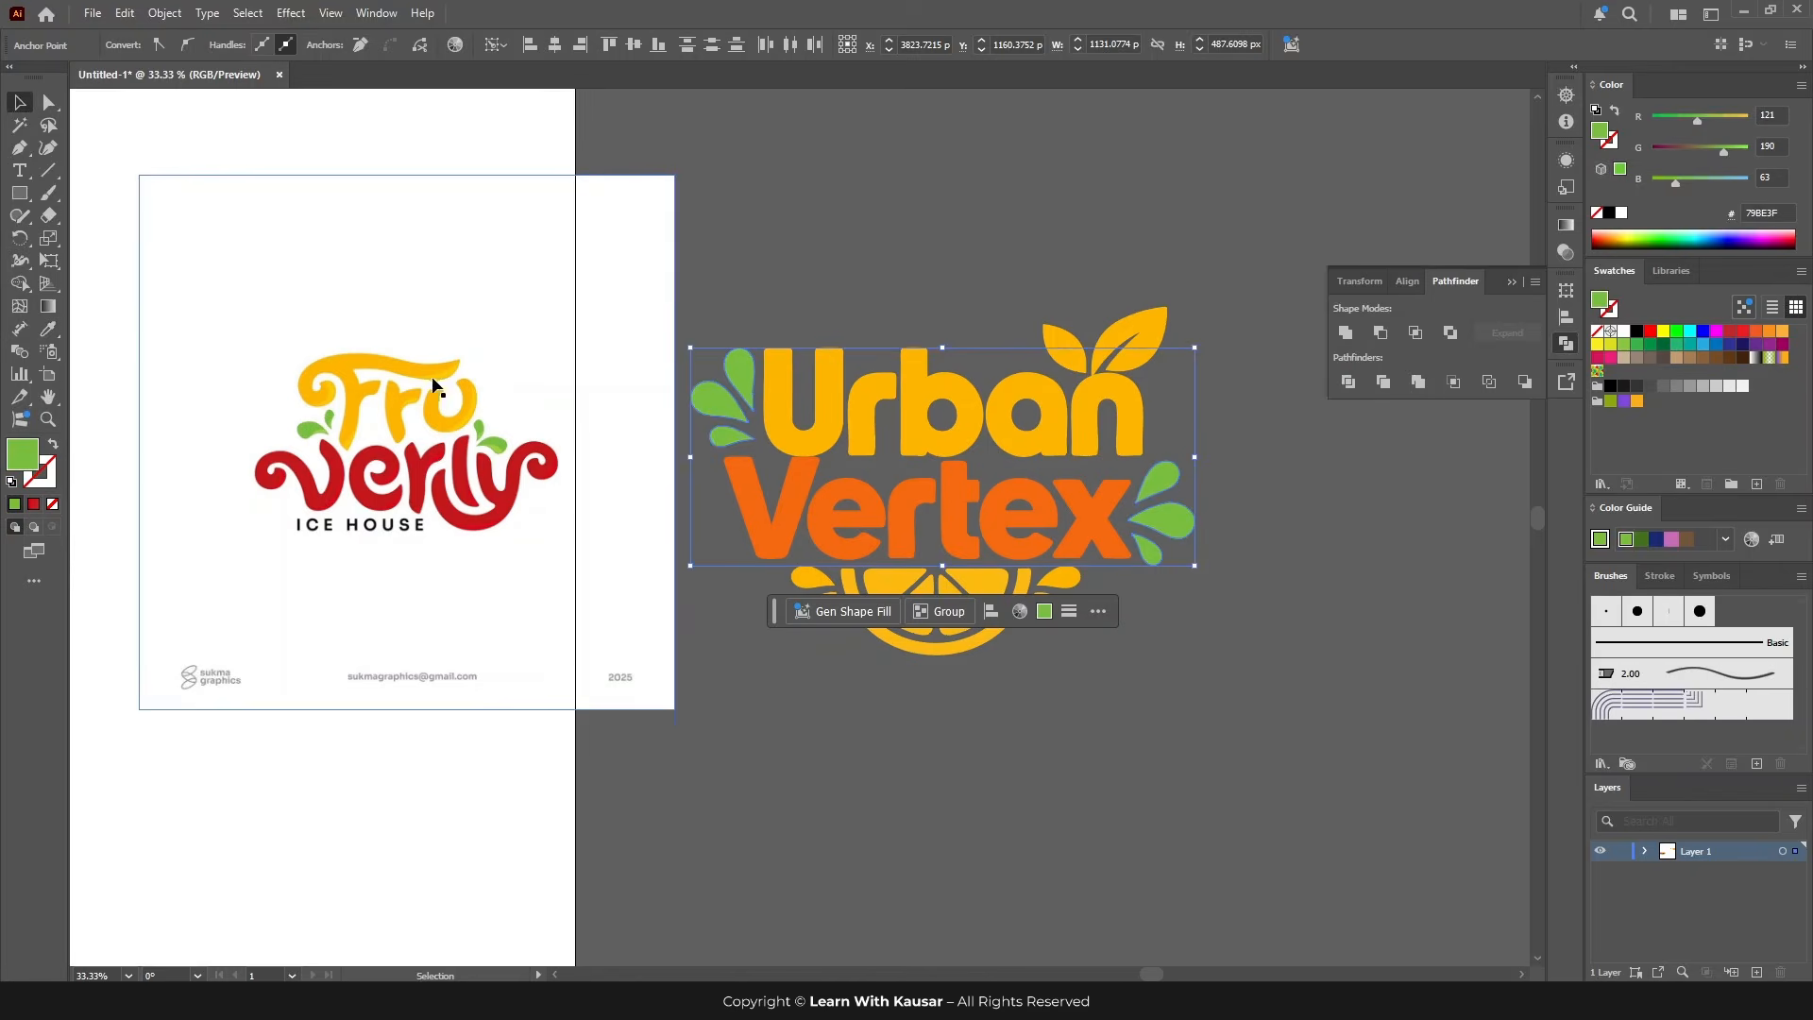
pyautogui.click(447, 469)
pyautogui.click(714, 701)
# Step: Select all orange parts of the Urban Vertex logo with the Magic Wand, recolour them with Fru Verly's red, #BE1F23, and deselect
pyautogui.click(766, 537)
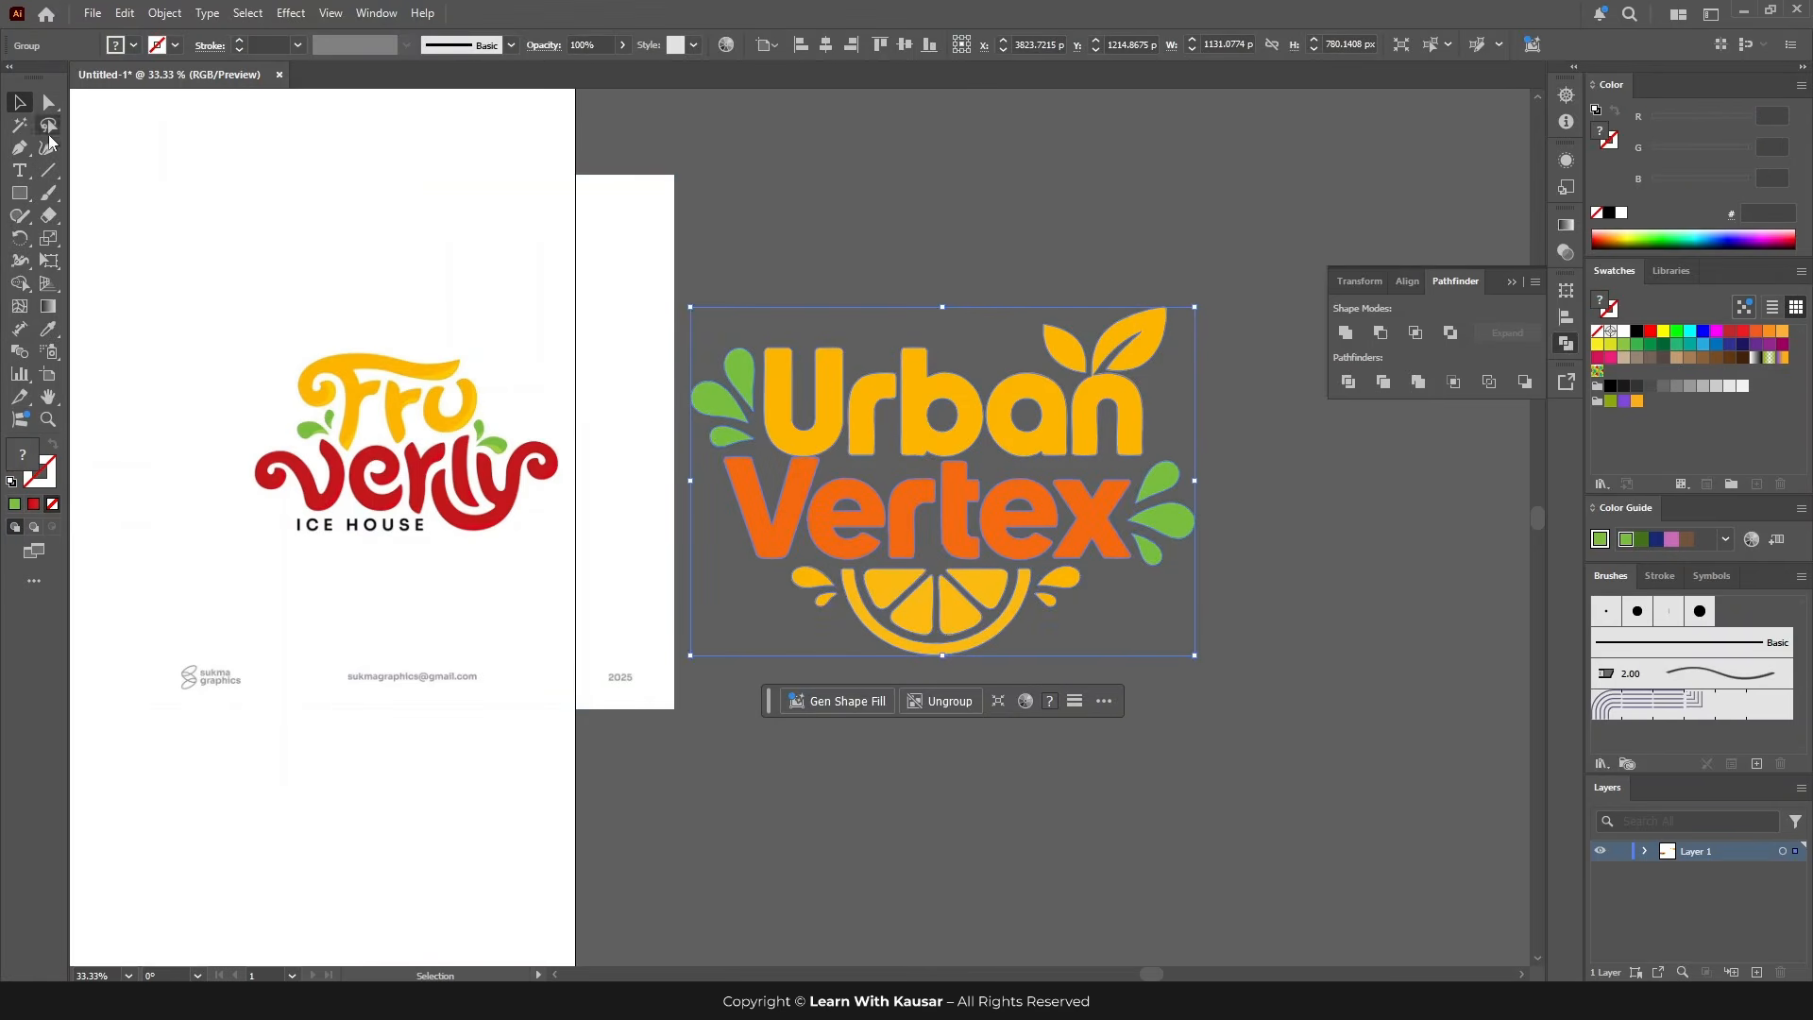
pyautogui.click(19, 125)
pyautogui.click(827, 457)
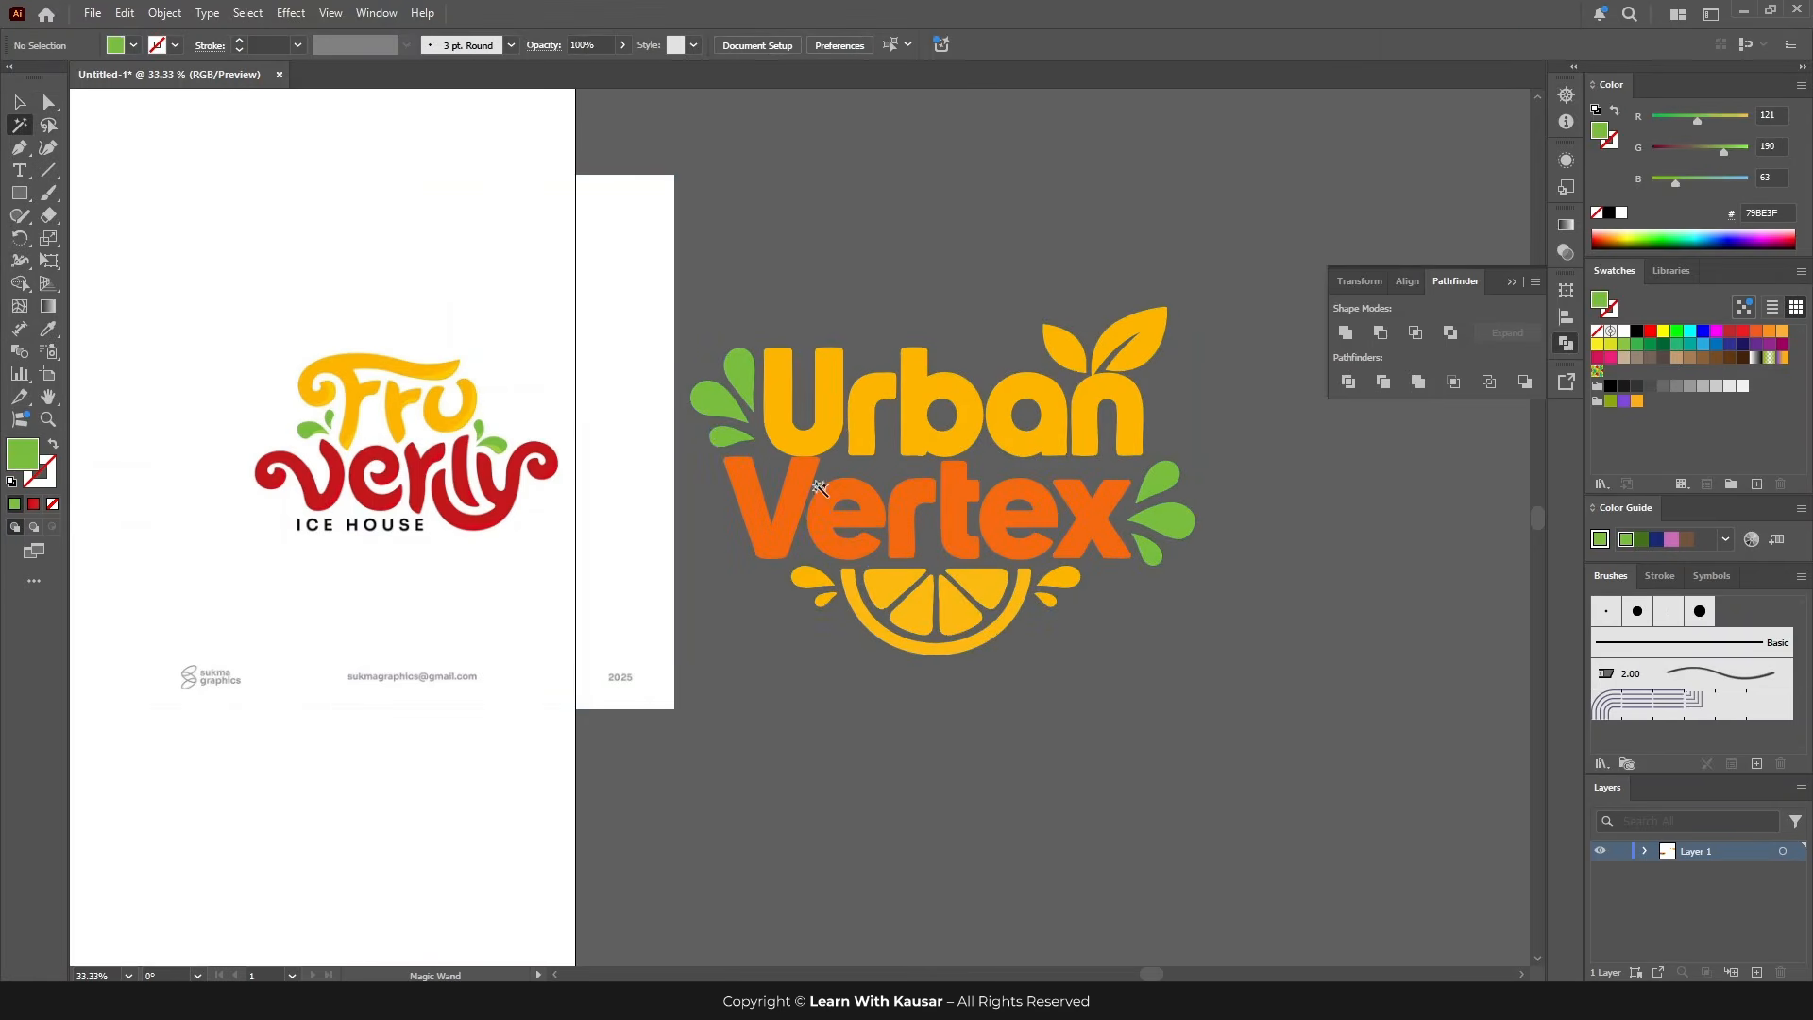
pyautogui.click(819, 487)
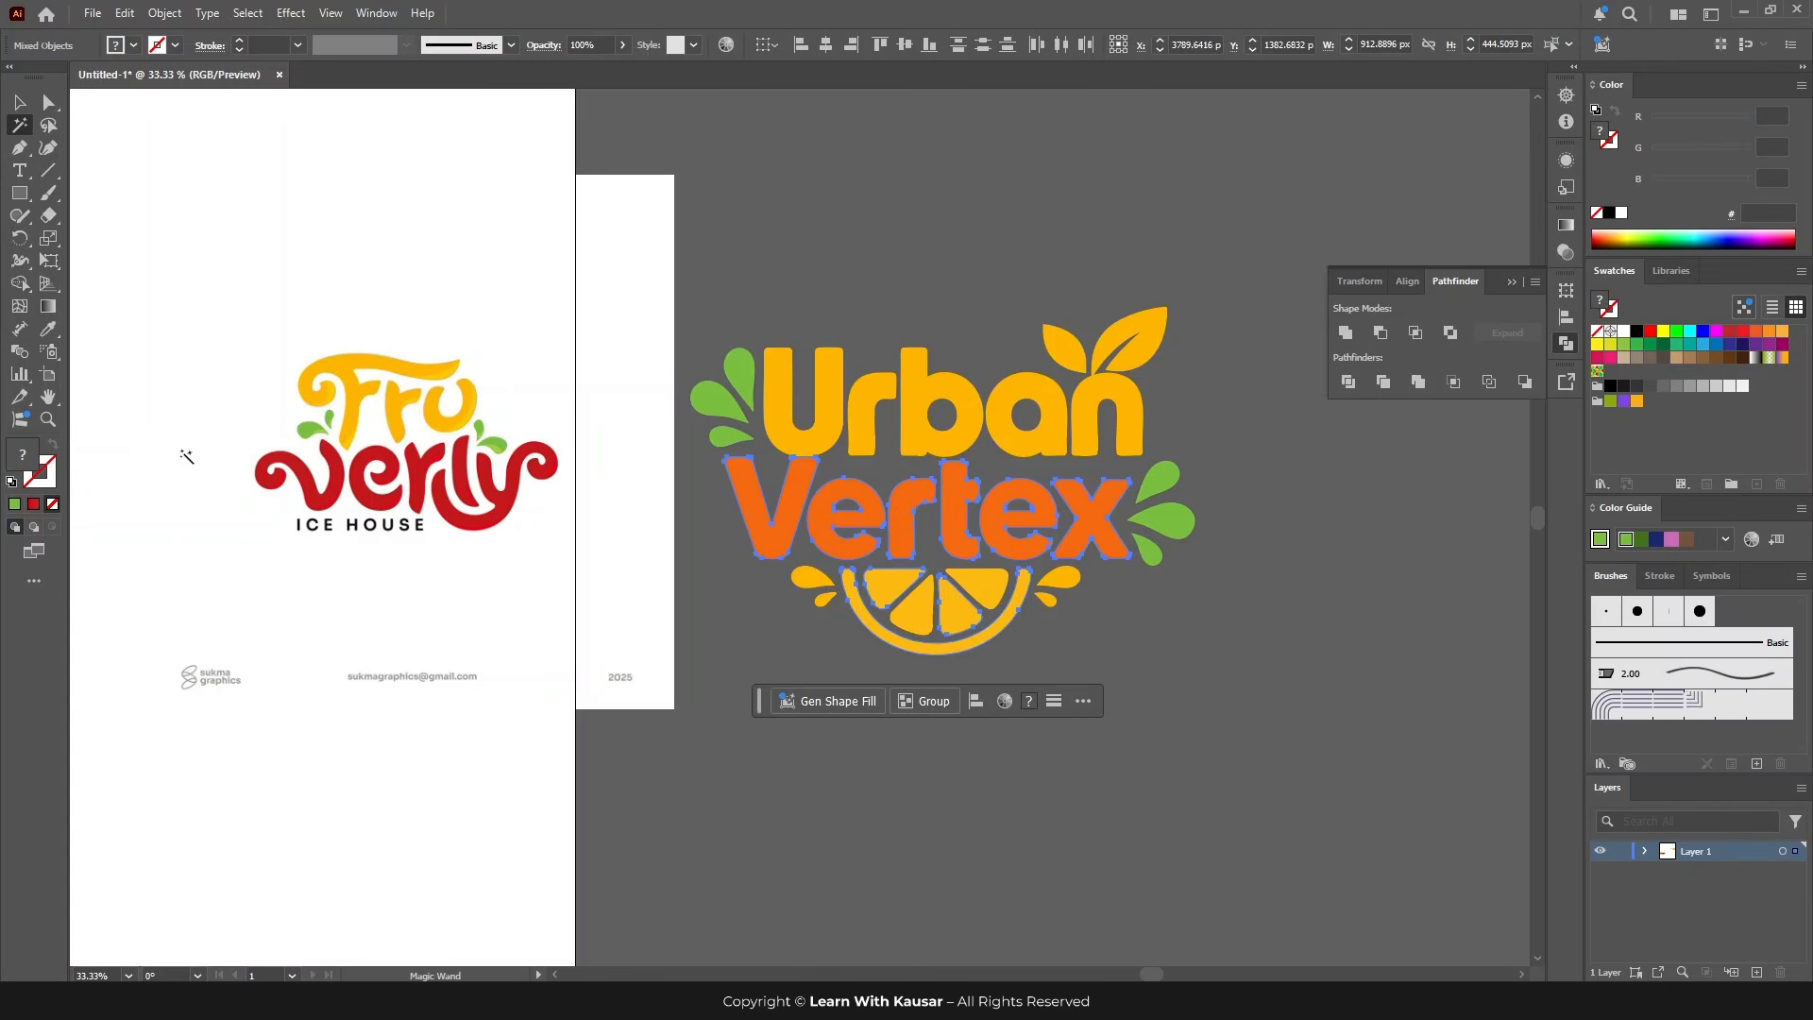
pyautogui.click(47, 328)
pyautogui.click(286, 458)
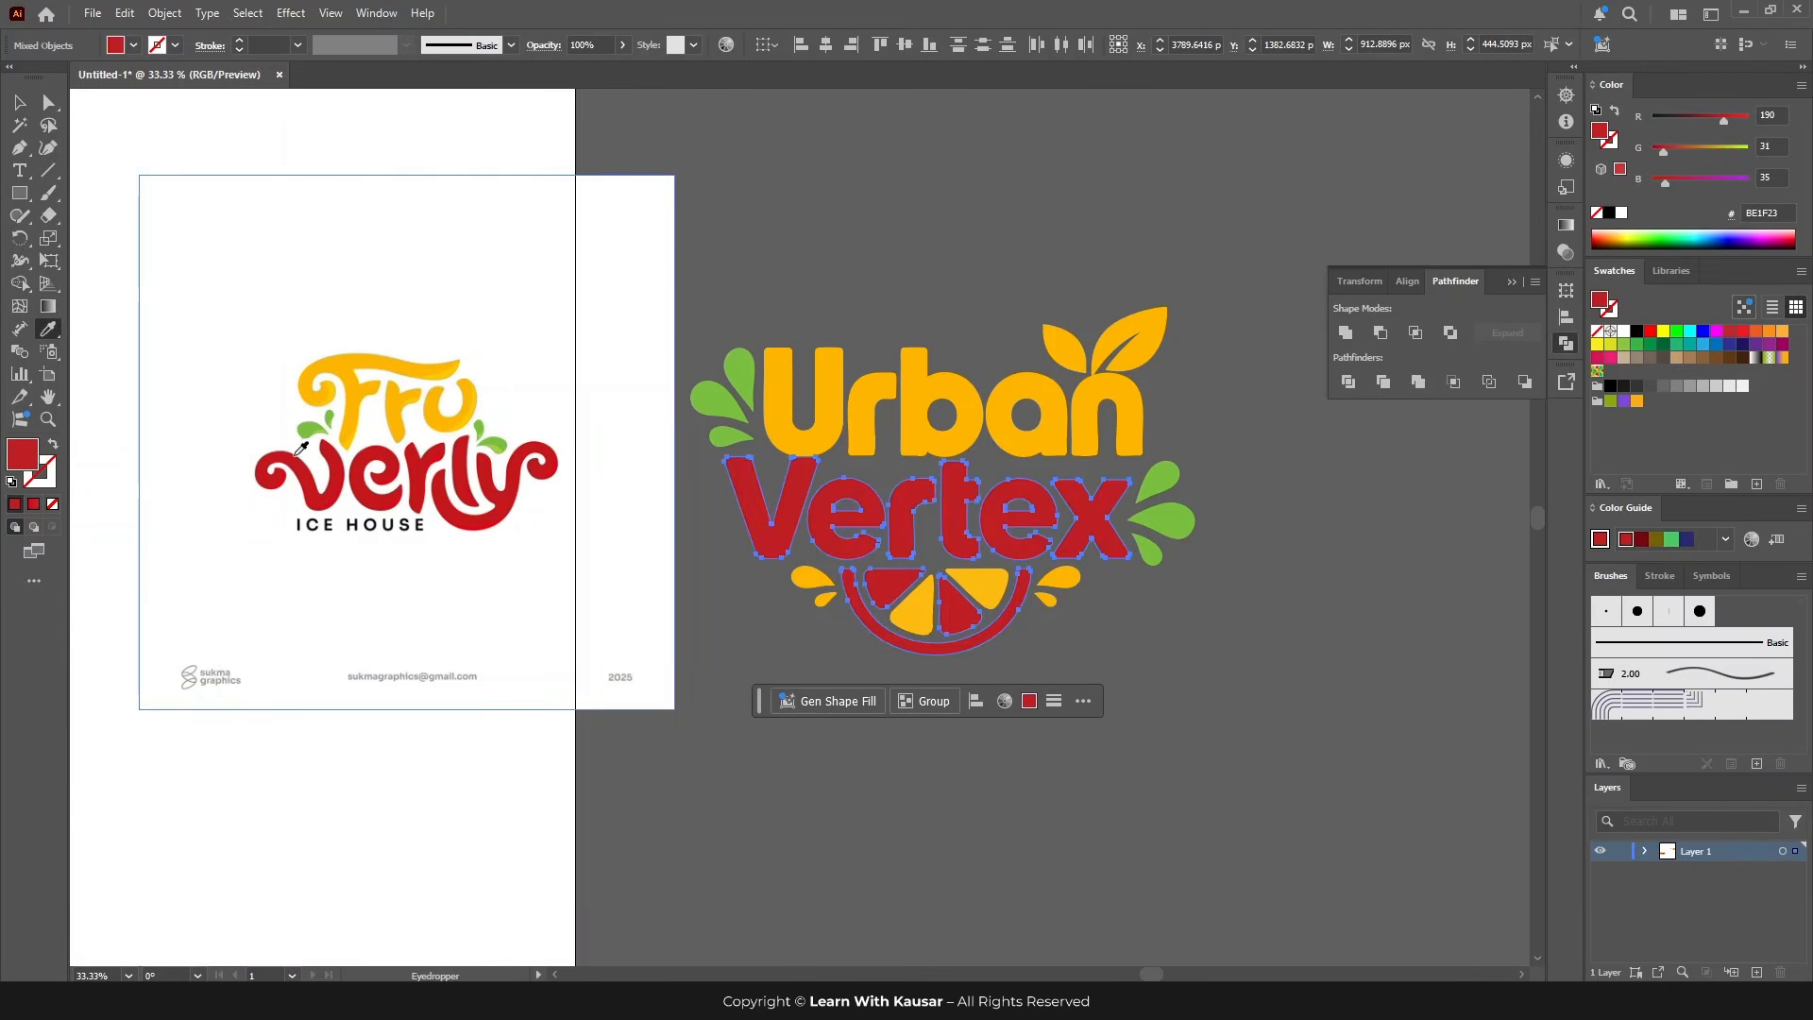
pyautogui.click(25, 105)
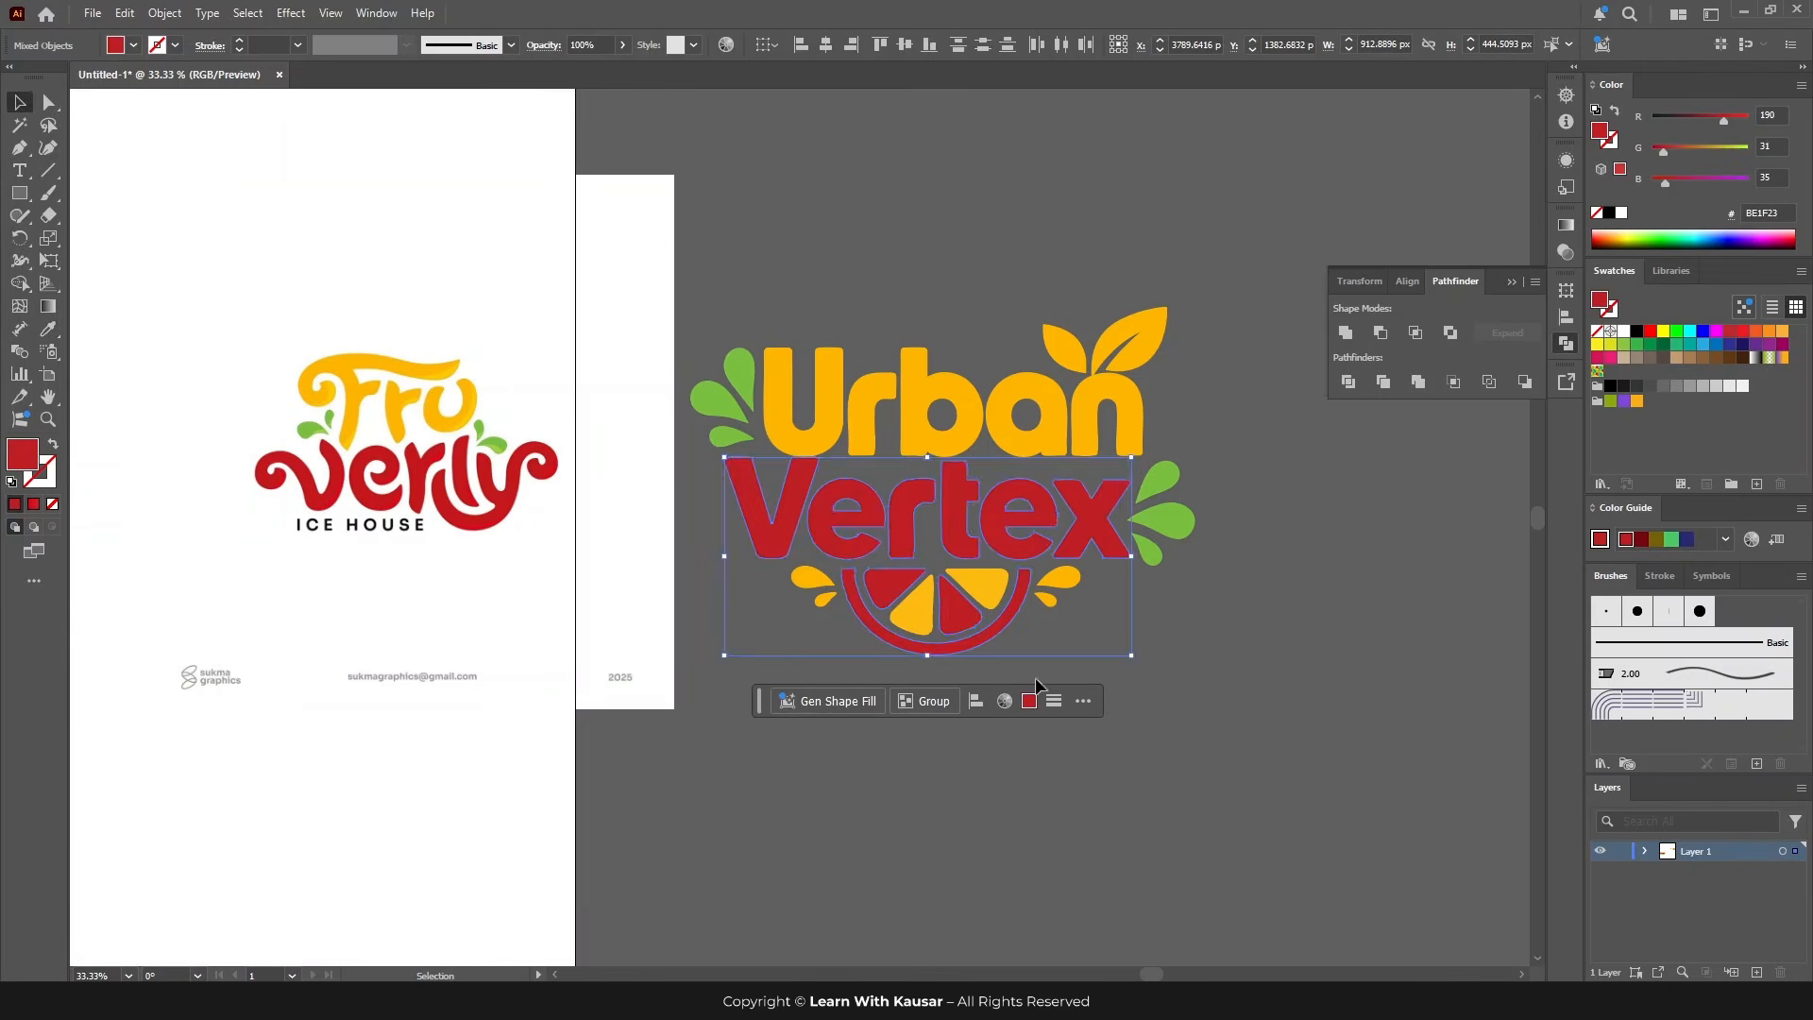
pyautogui.click(1083, 725)
# Step: Select all golden yellow parts of the Urban Vertex logo with the Magic Wand and apply a linear gradient fill to them
pyautogui.keyDown('ctrl'); pyautogui.click(964, 646); pyautogui.keyUp('ctrl')
pyautogui.scroll(2, 745, 583)
pyautogui.hotkey('ctrl', '-')
pyautogui.hotkey('ctrl', '-')
pyautogui.hotkey('ctrl', '-')
pyautogui.hotkey('ctrl', '-')
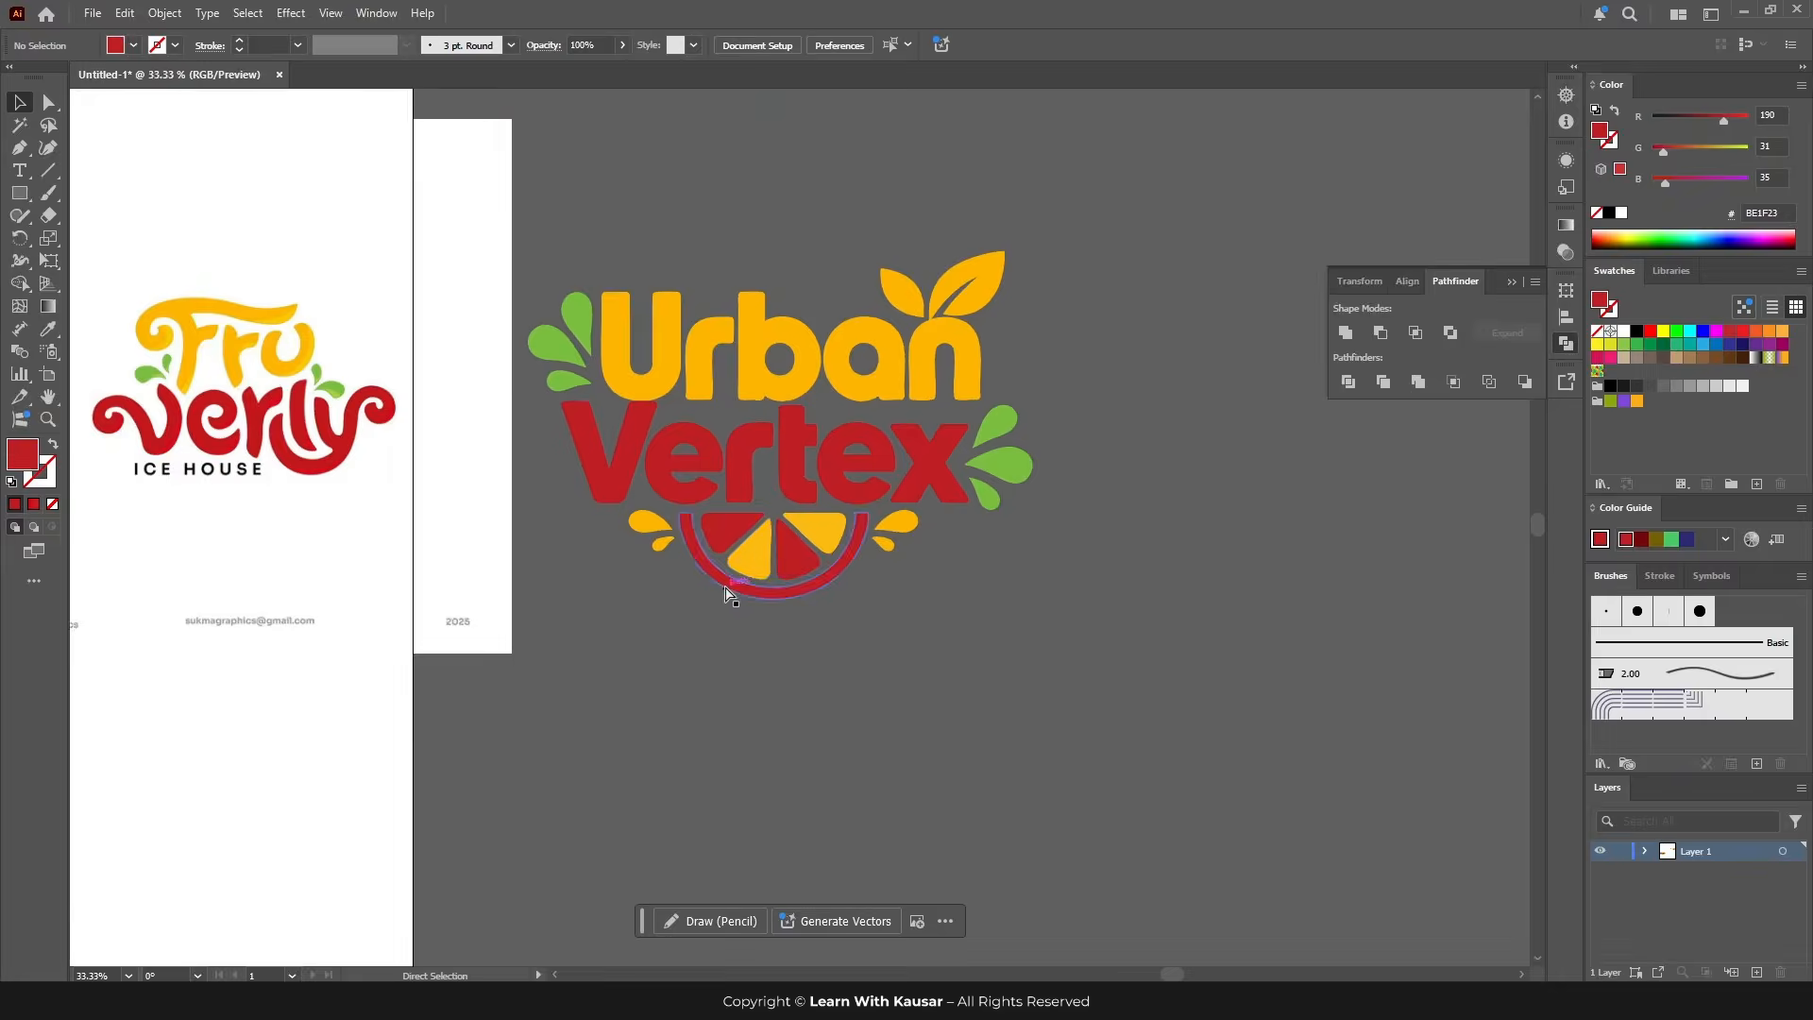
pyautogui.keyDown('ctrl'); pyautogui.click(770, 508); pyautogui.keyUp('ctrl')
pyautogui.keyDown('ctrl'); pyautogui.click(769, 508); pyautogui.keyUp('ctrl')
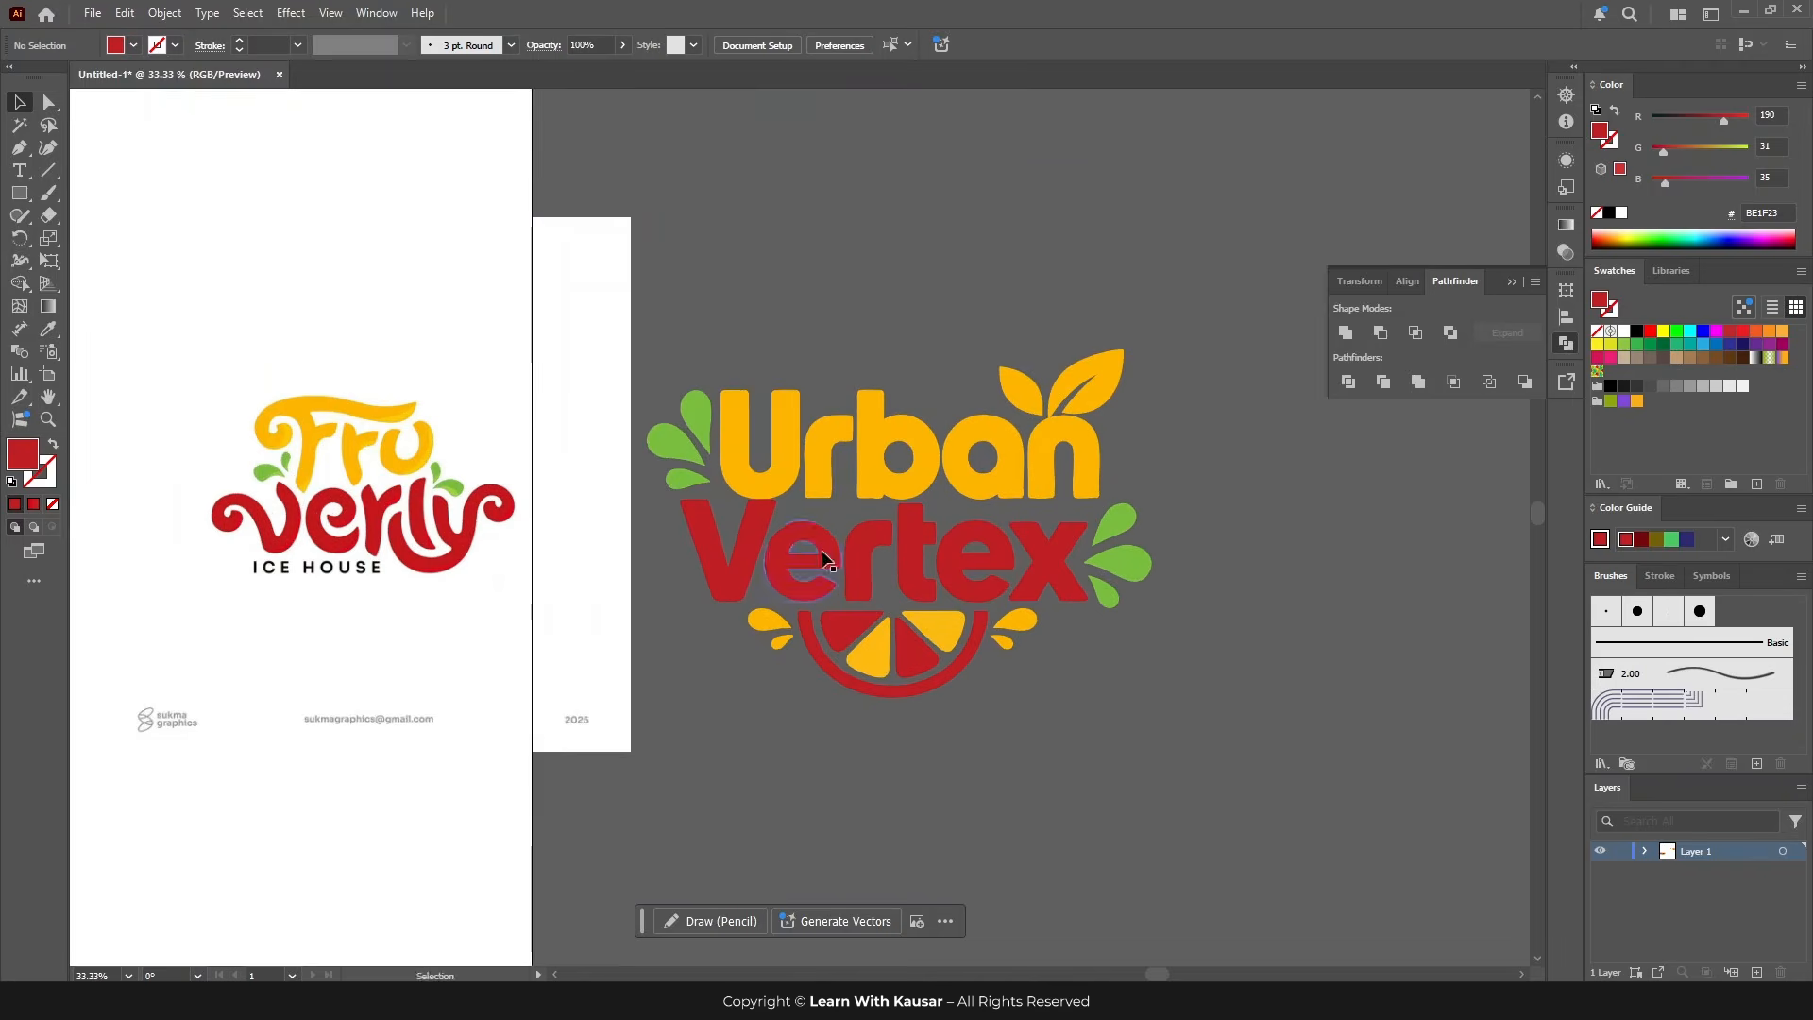
pyautogui.click(793, 501)
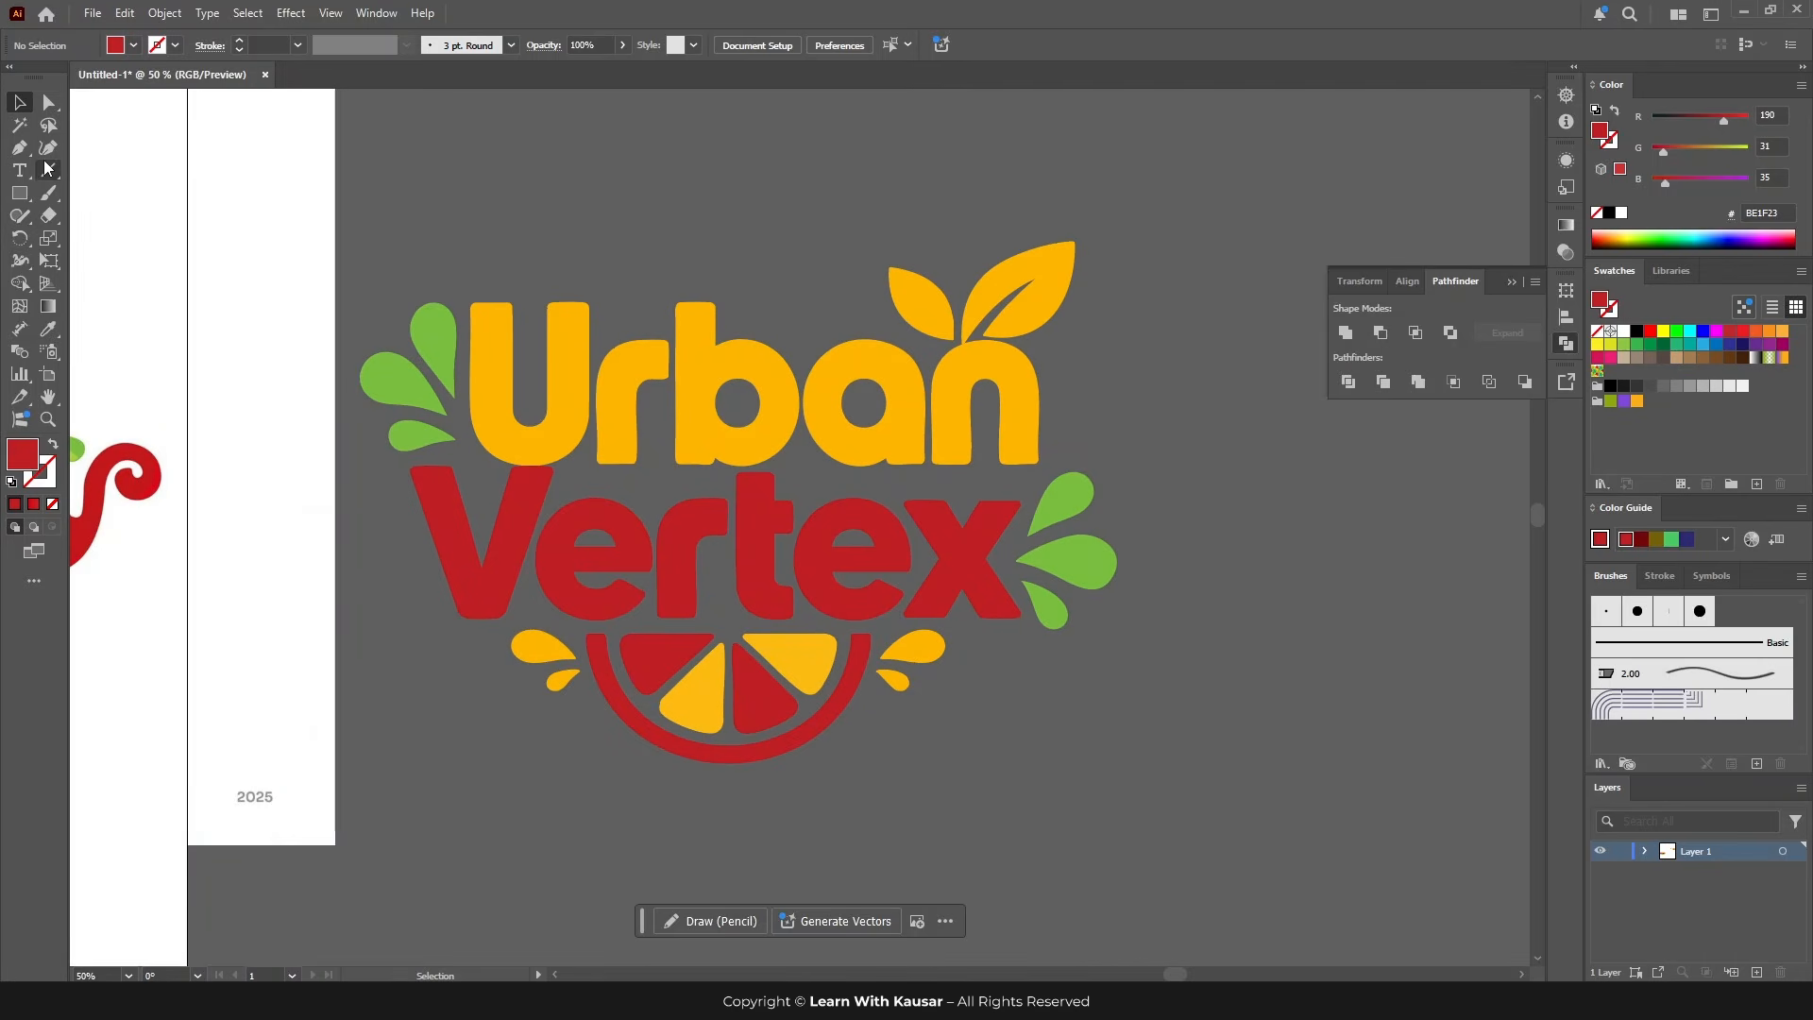
pyautogui.click(19, 125)
pyautogui.click(789, 357)
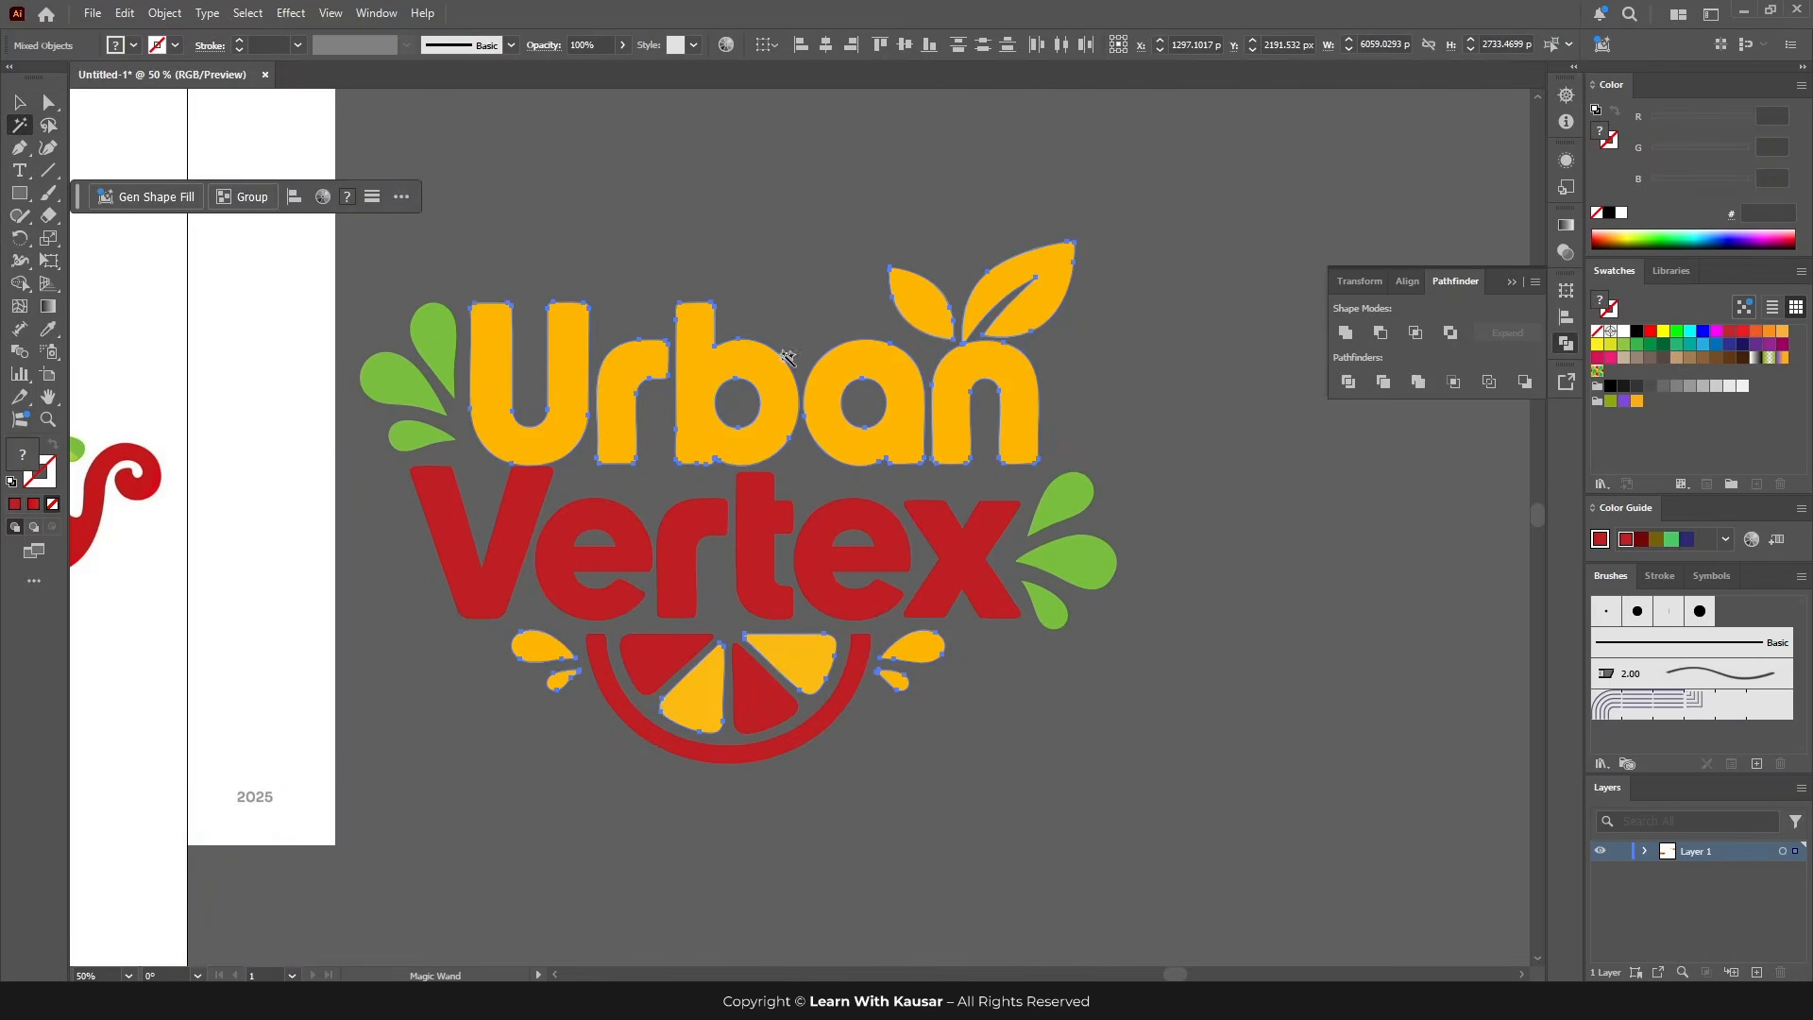
pyautogui.click(1568, 225)
pyautogui.click(1415, 355)
# Step: Set the gradient's start stop to the yellow swatch #FCEE21 and its end stop to the orange swatch #F7931E
pyautogui.doubleClick(1335, 372)
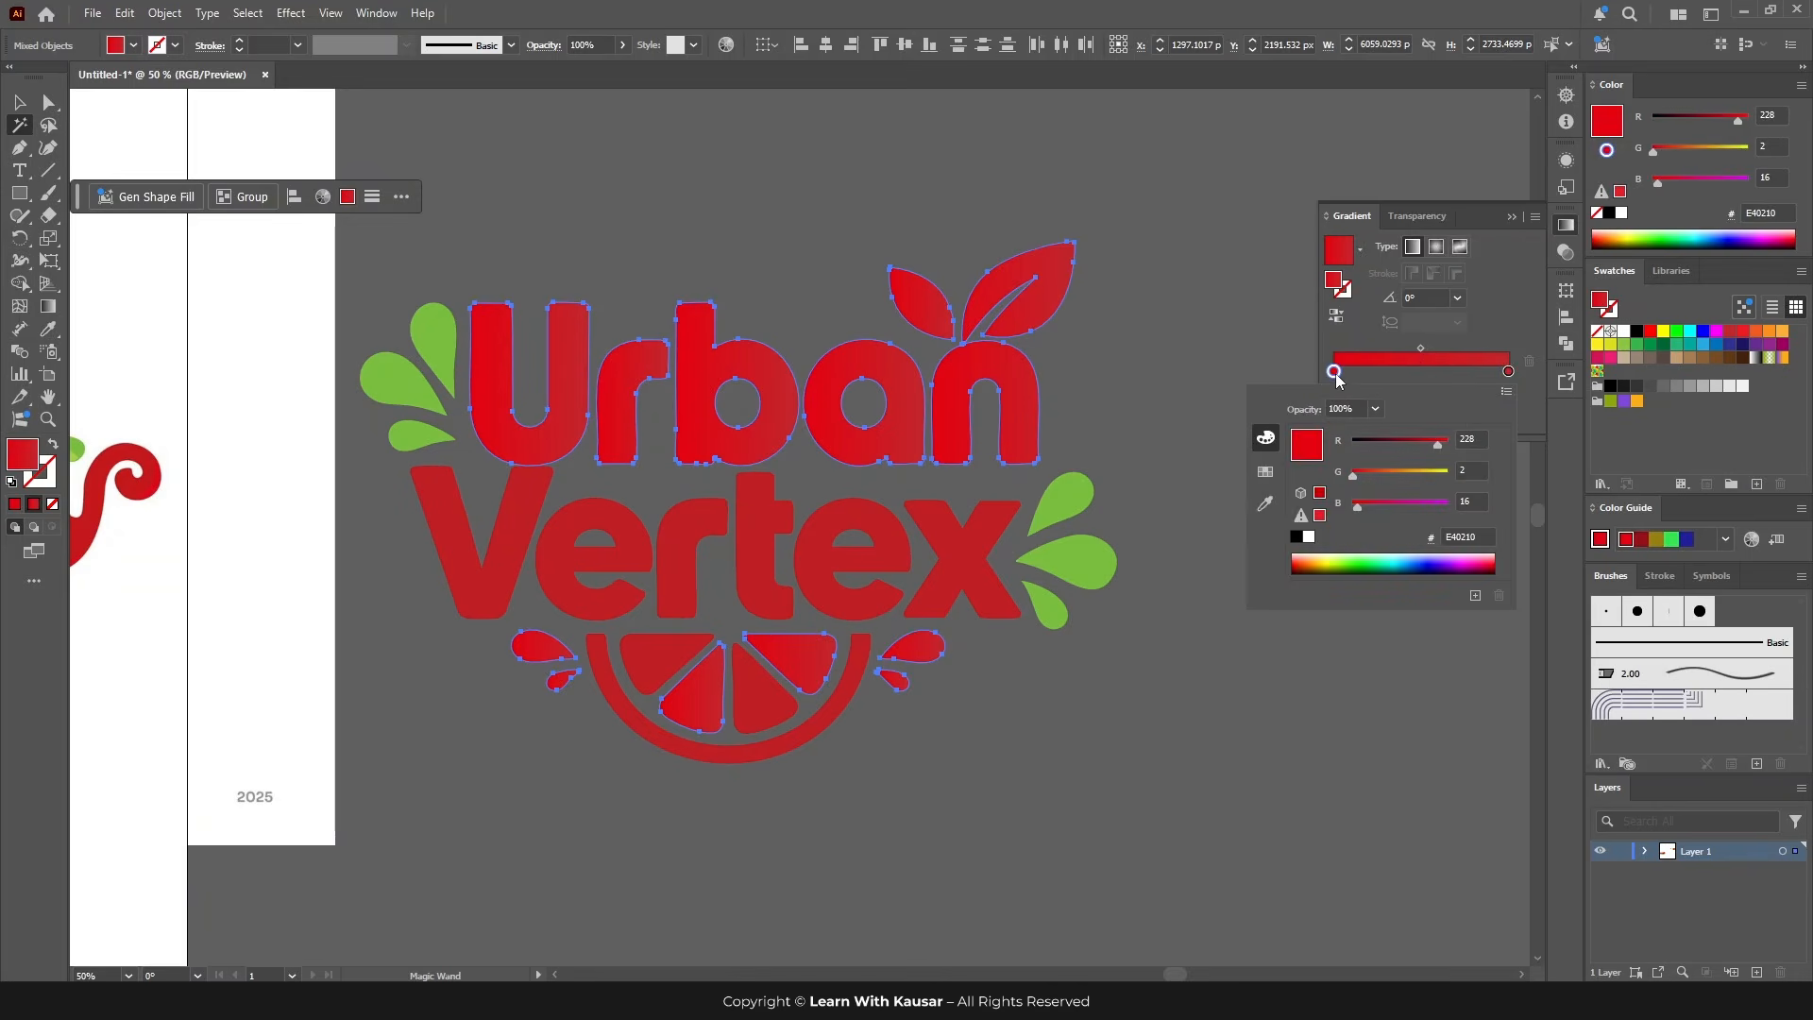
pyautogui.click(1267, 472)
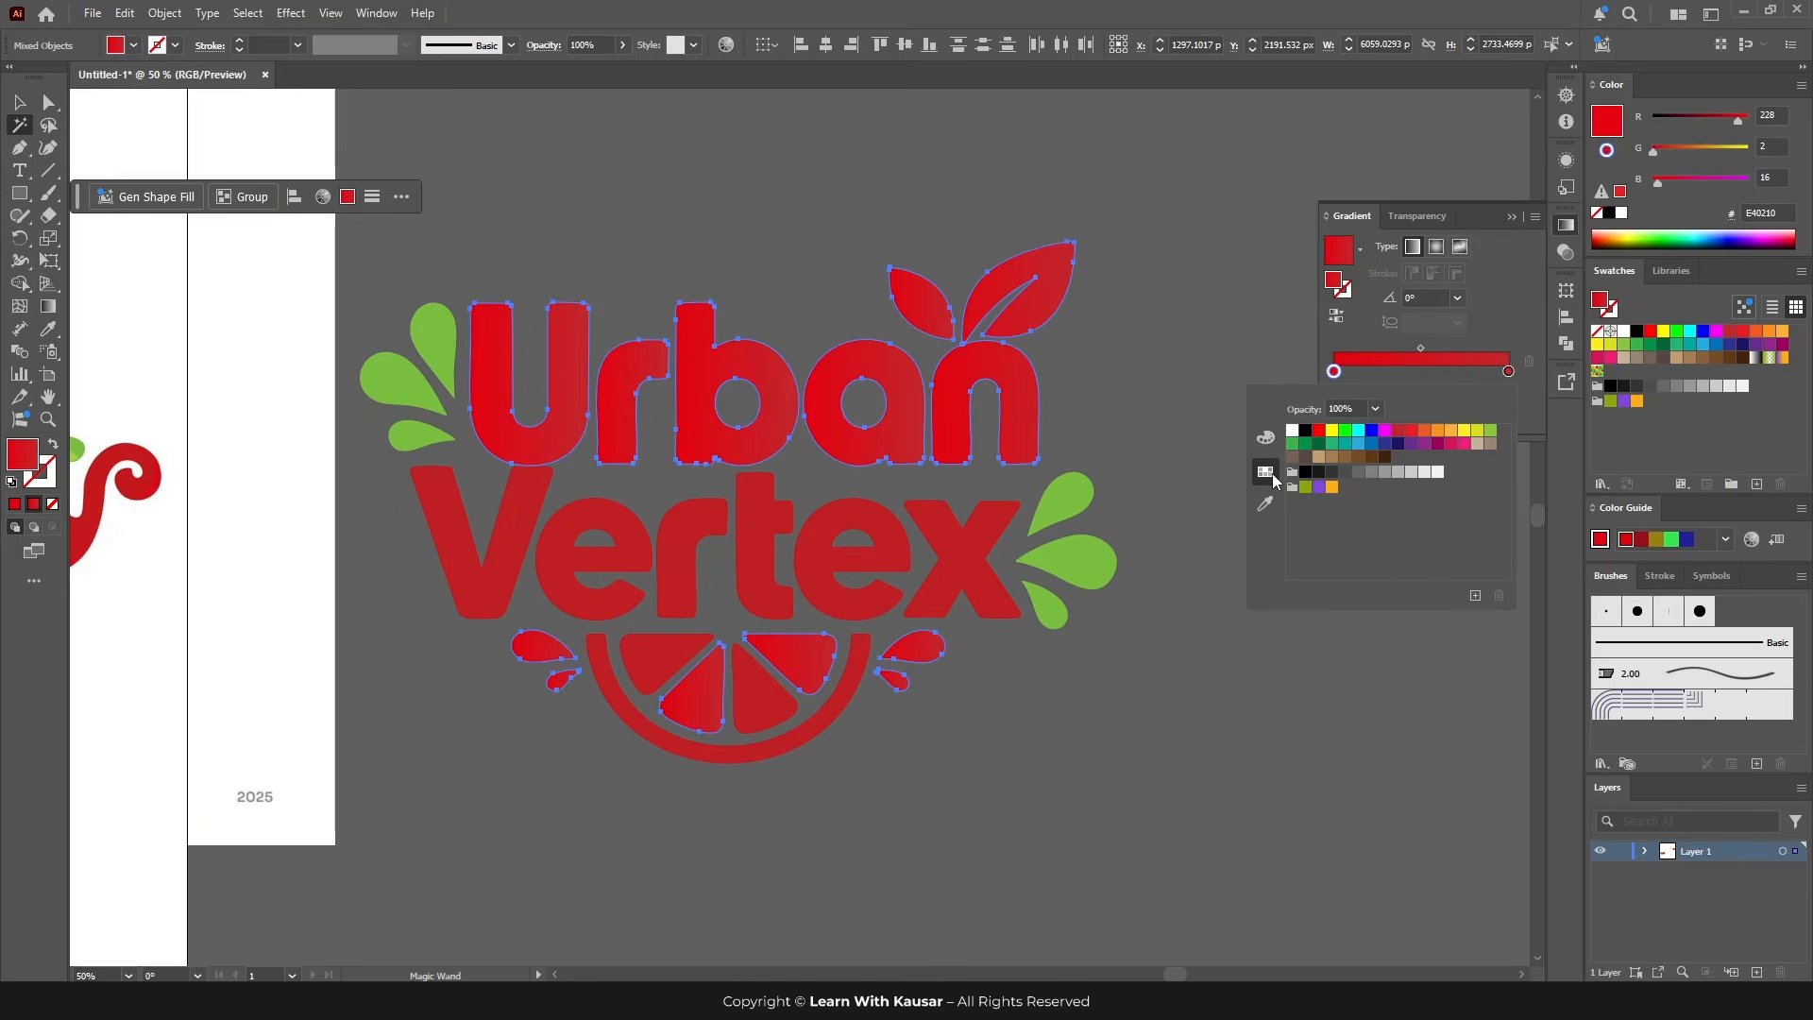
pyautogui.click(1463, 431)
pyautogui.click(1508, 371)
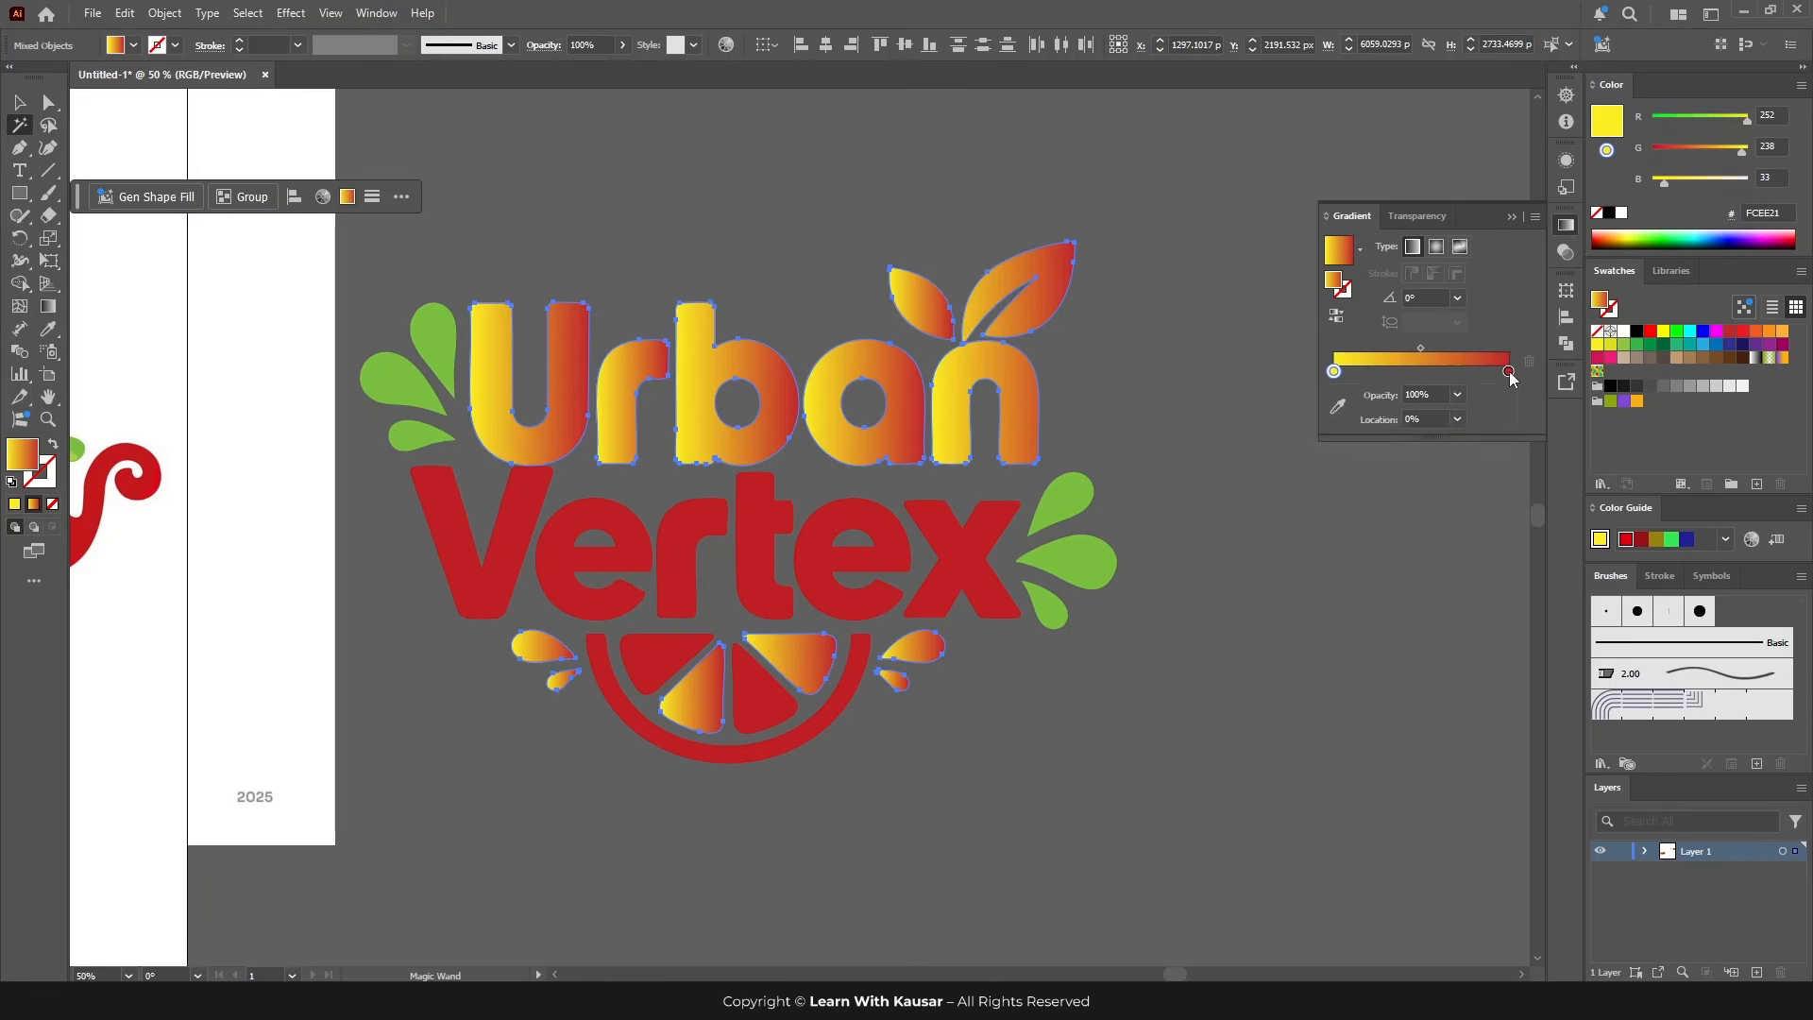
pyautogui.doubleClick(1508, 371)
pyautogui.click(1438, 431)
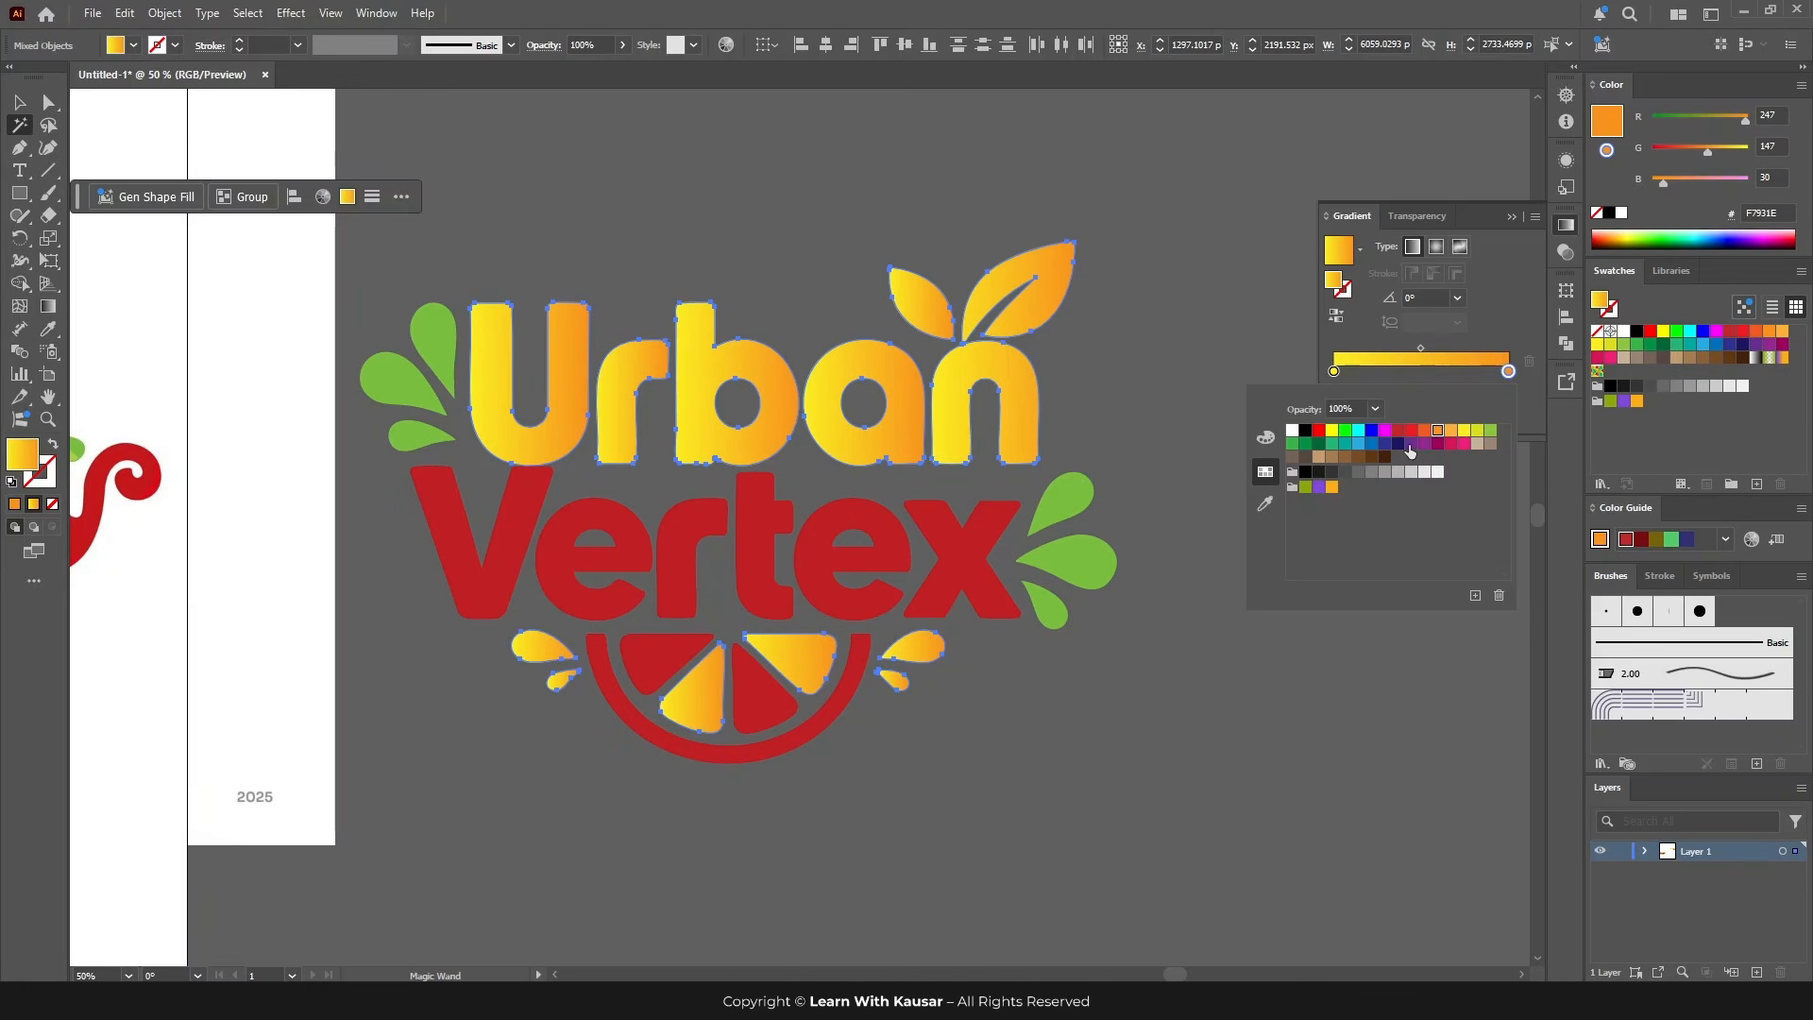
pyautogui.click(1436, 254)
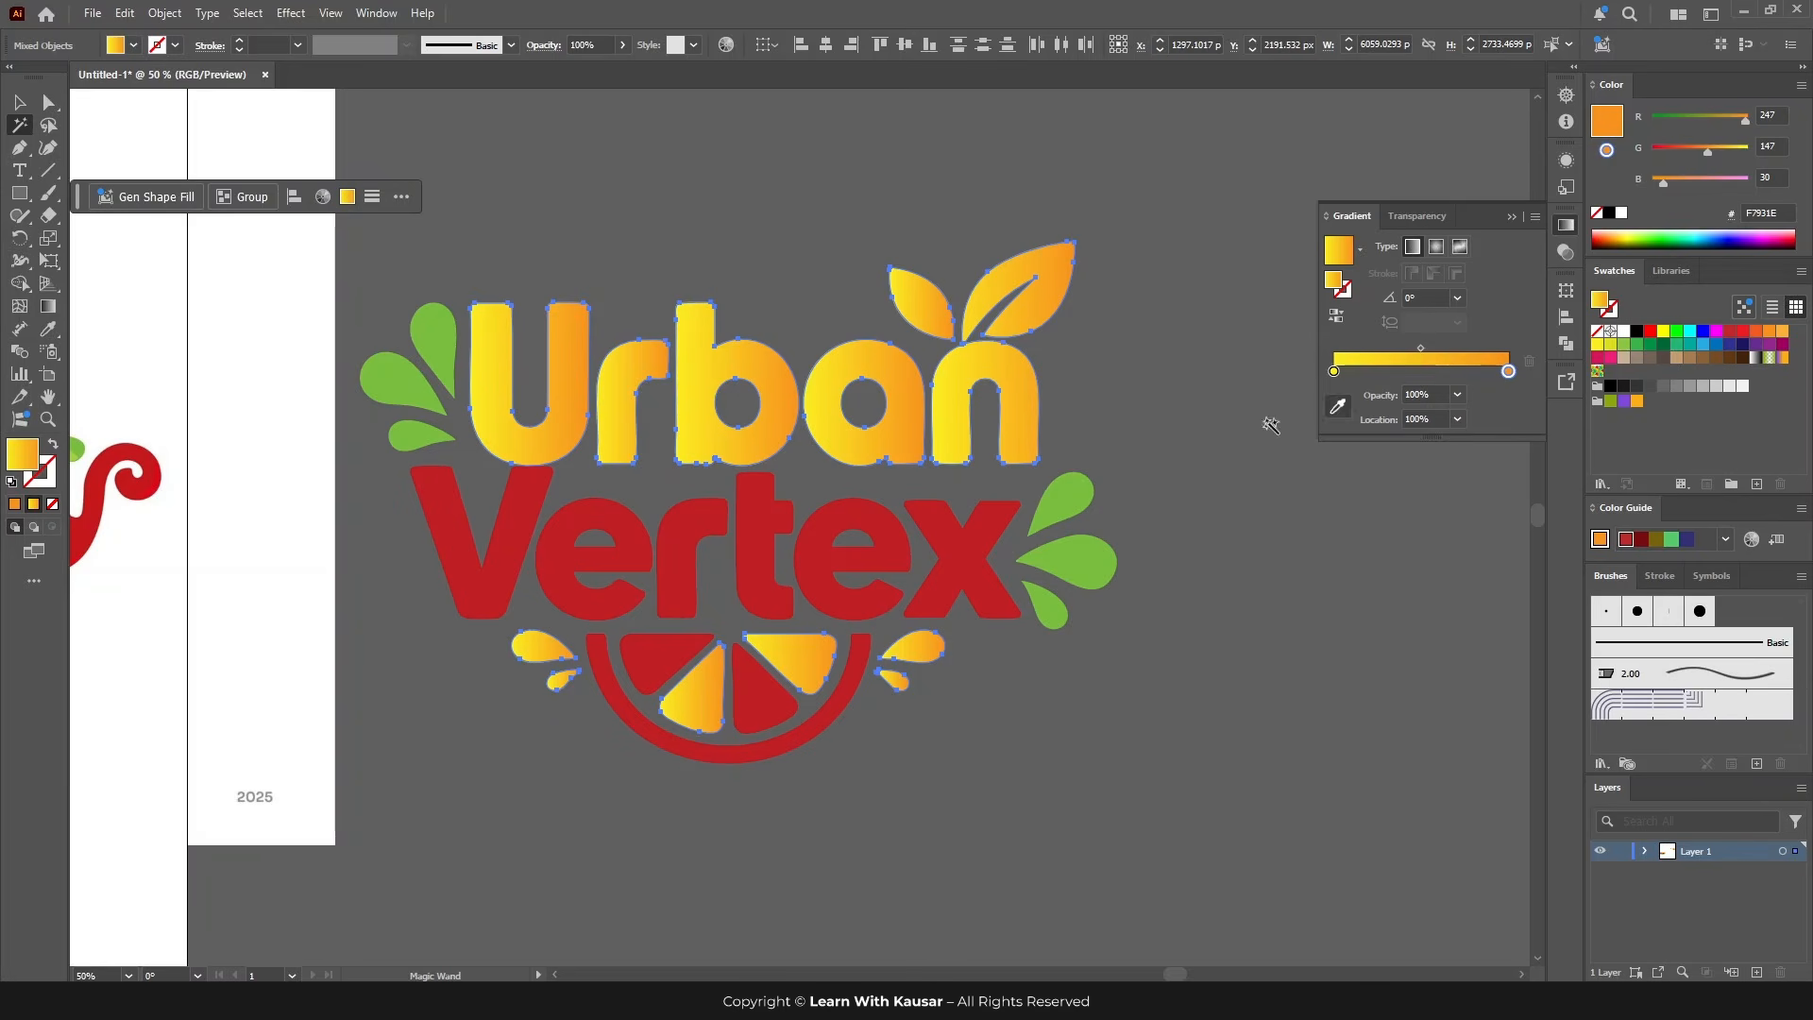
# Step: Redirect the yellow-orange gradient with the Gradient tool to run downward across the word Urban at about -87°, and deselect
pyautogui.click(49, 306)
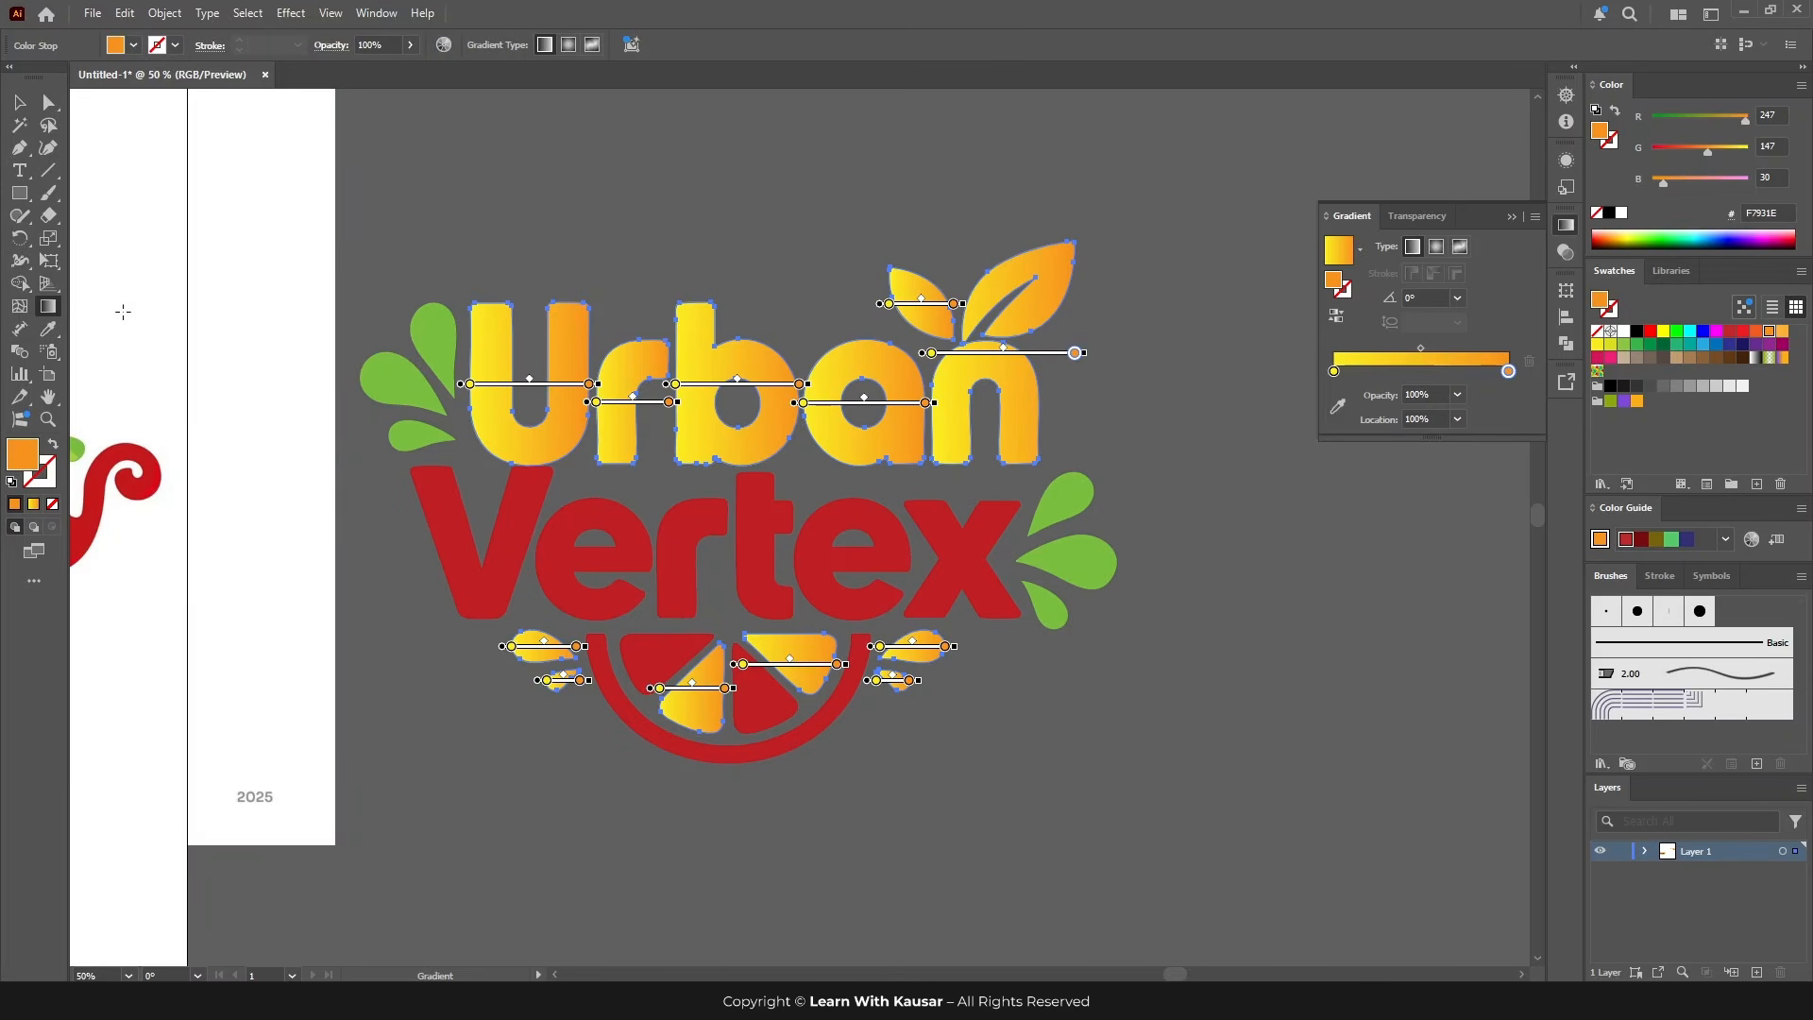
pyautogui.moveTo(642, 256); pyautogui.dragTo(803, 705)
pyautogui.moveTo(804, 807); pyautogui.dragTo(788, 267)
pyautogui.moveTo(772, 152)
pyautogui.mouseDown()
pyautogui.moveTo(747, 526)
pyautogui.moveTo(767, 511)
pyautogui.mouseUp()
pyautogui.moveTo(770, 217)
pyautogui.mouseDown()
pyautogui.moveTo(753, 486)
pyautogui.moveTo(801, 487)
pyautogui.moveTo(782, 487)
pyautogui.mouseUp()
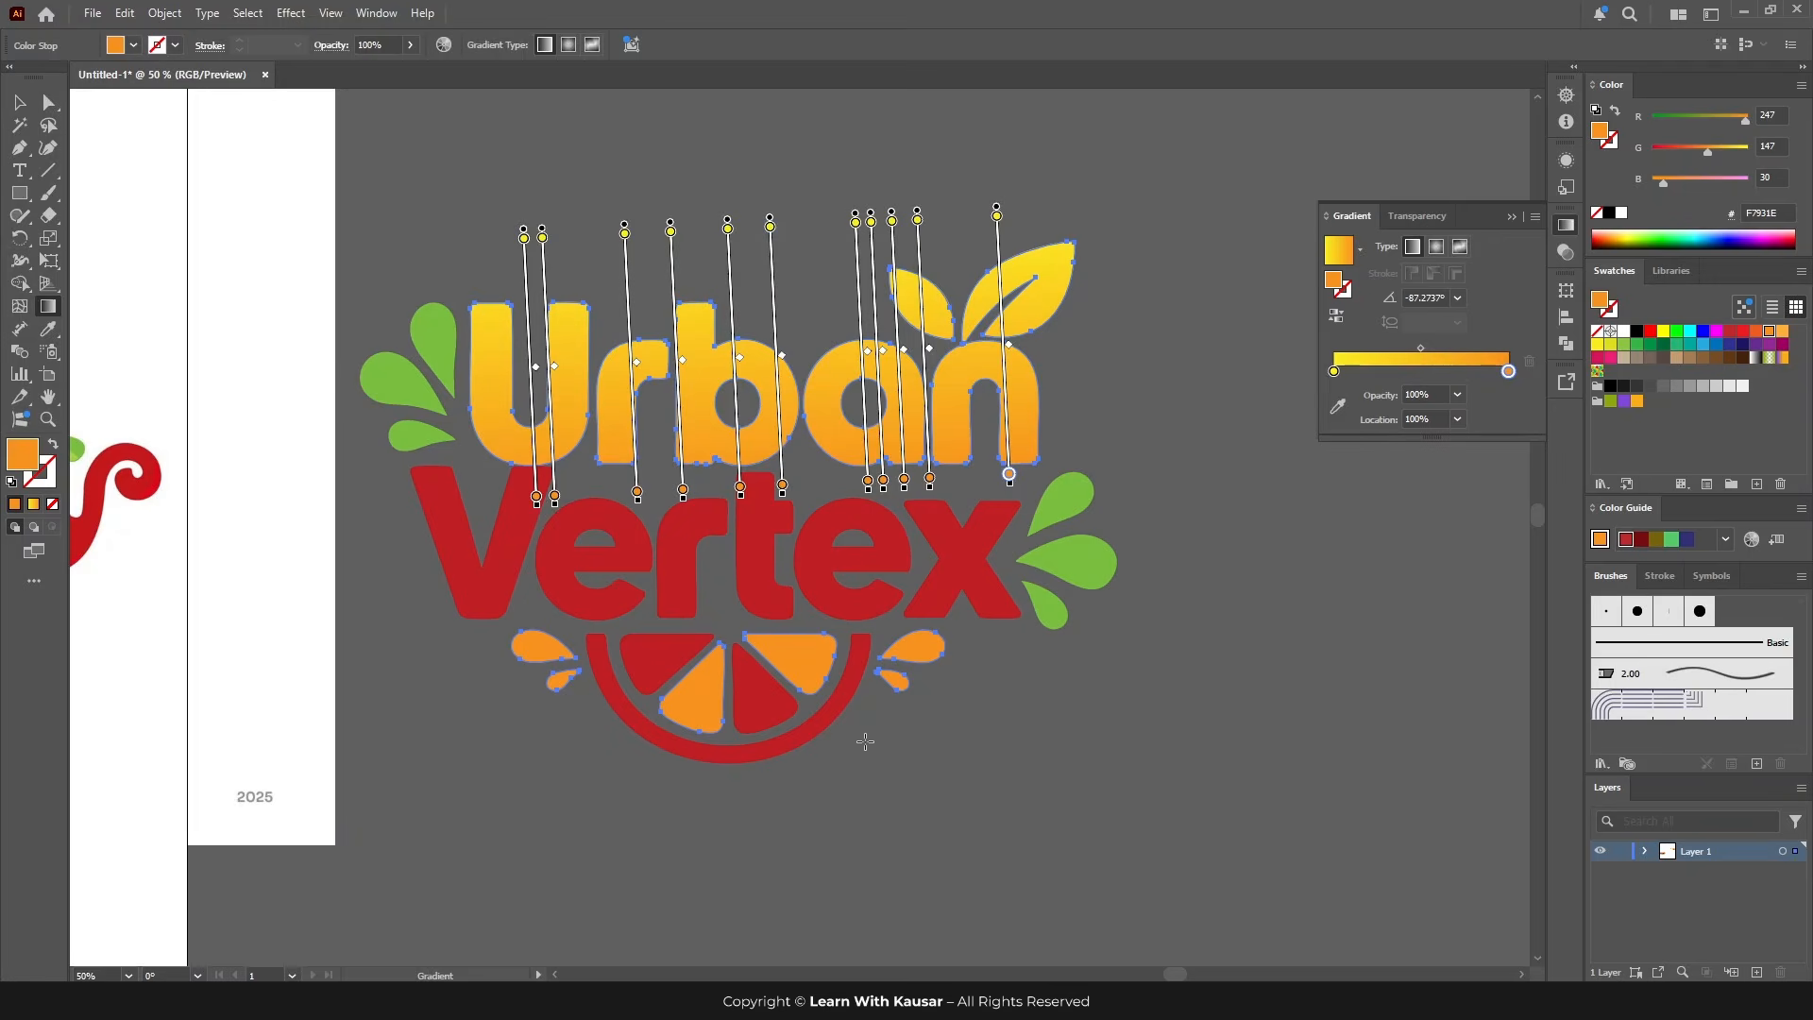
pyautogui.click(19, 103)
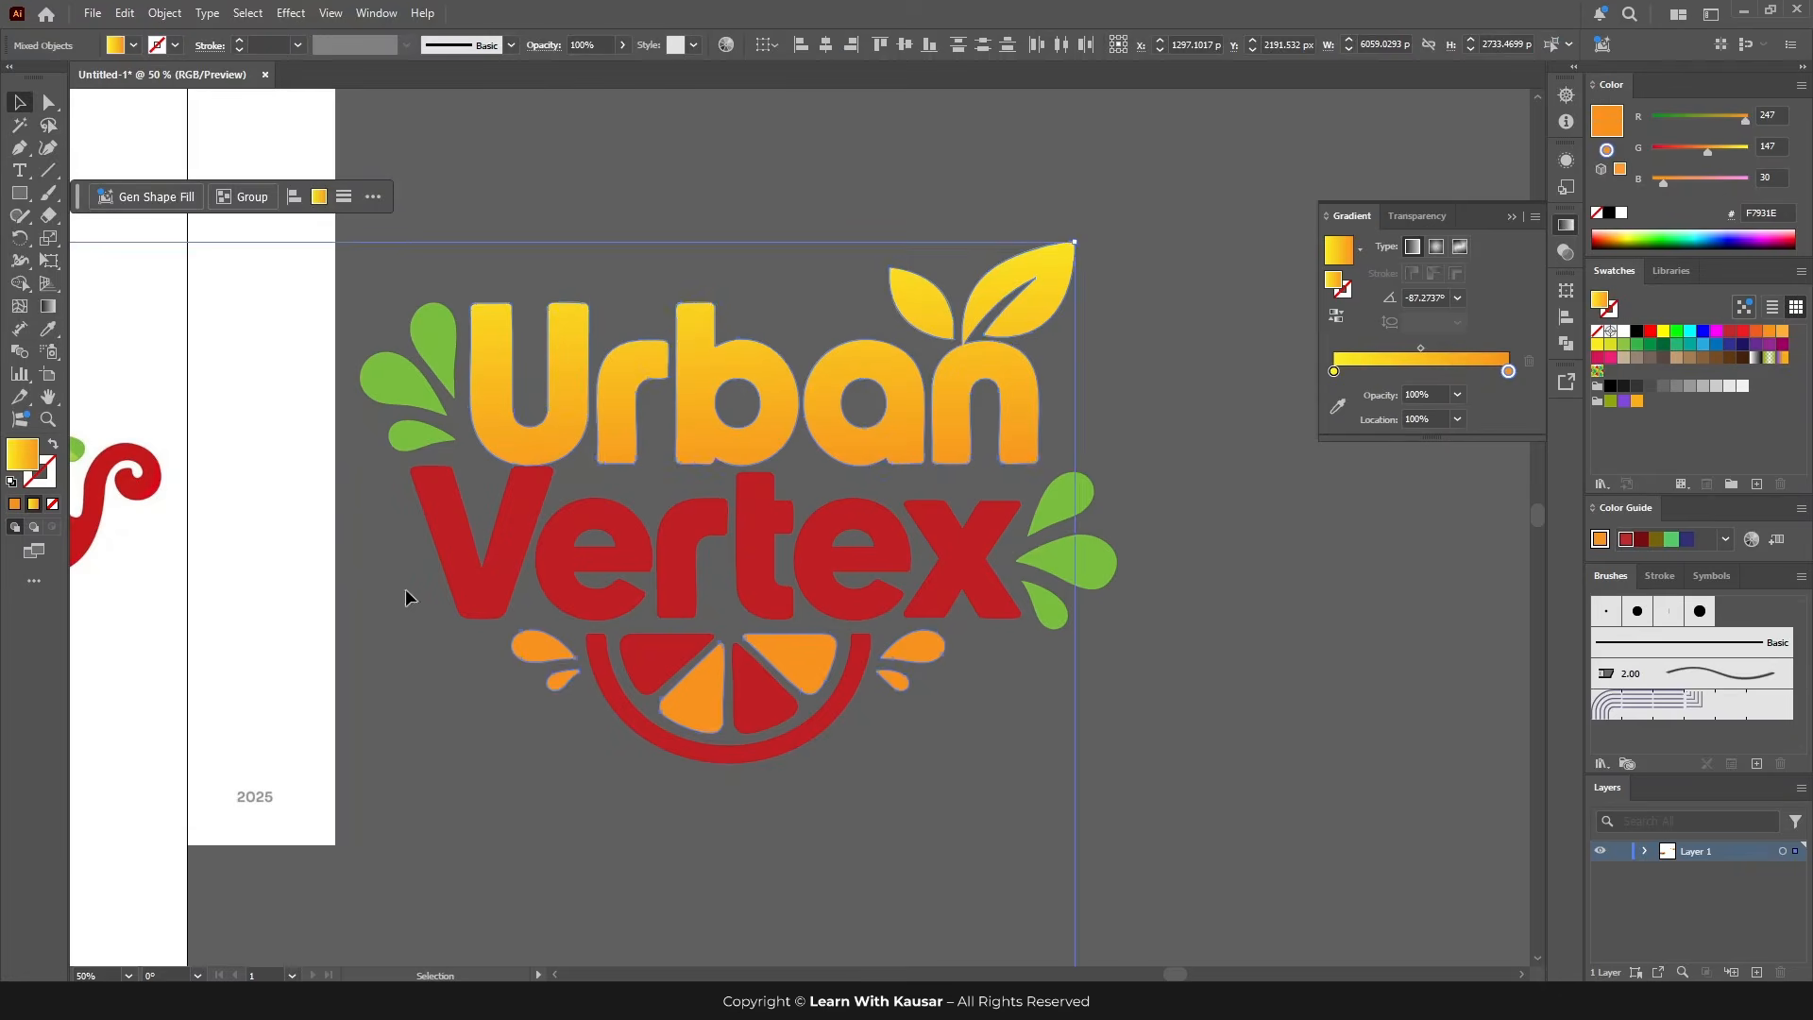
pyautogui.click(374, 553)
# Step: Select all red parts of the logo with the Magic Wand and give them a gradient from red #FF0000 to magenta #9E005D
pyautogui.click(19, 125)
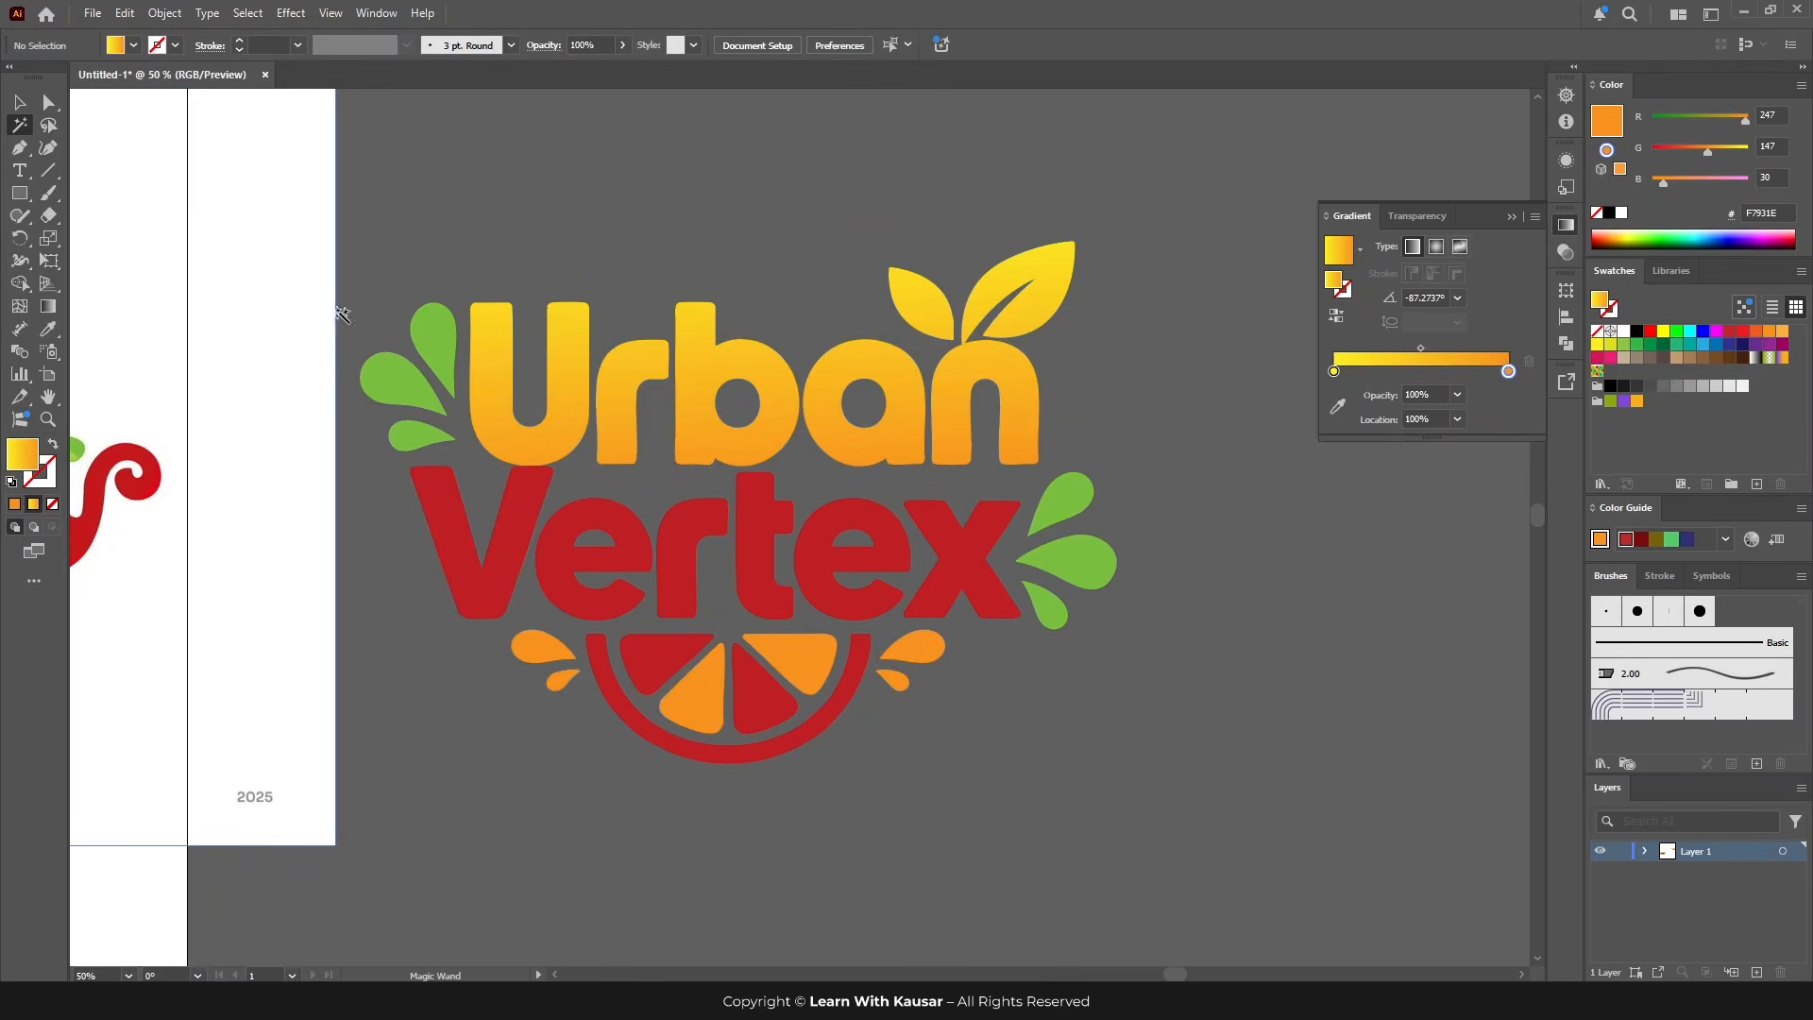
pyautogui.click(482, 548)
pyautogui.click(1437, 357)
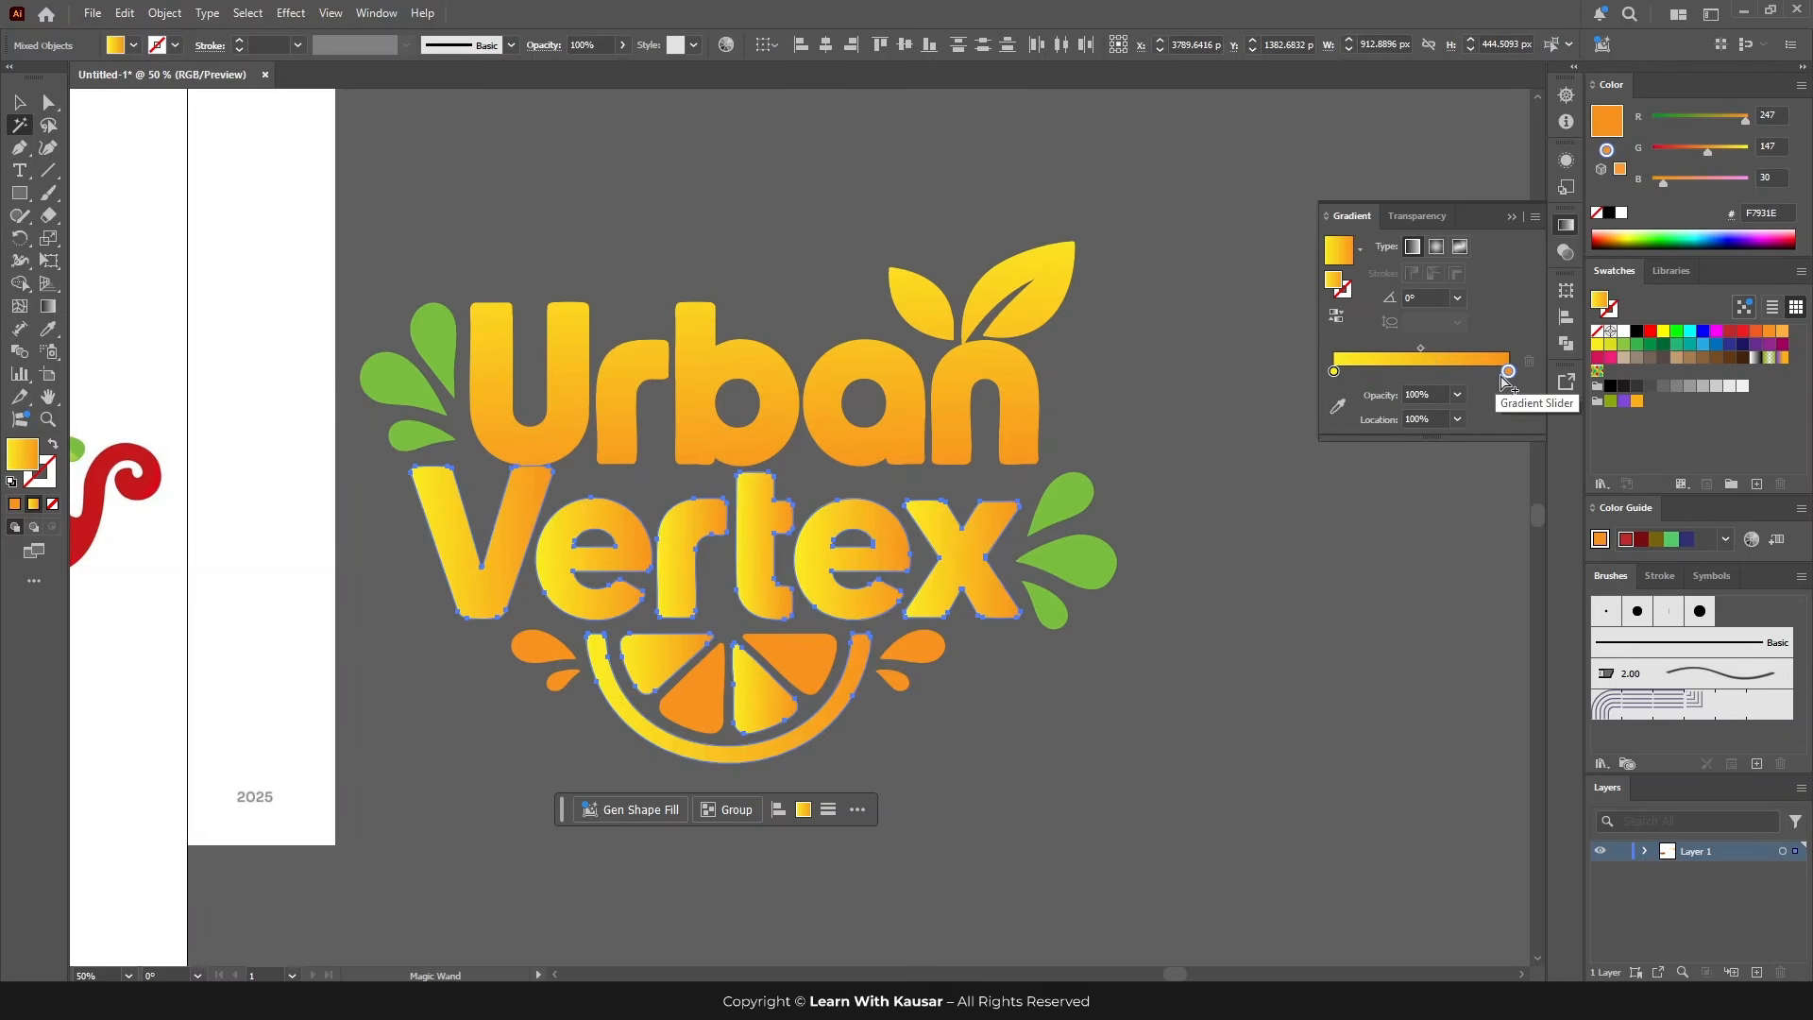
pyautogui.doubleClick(1508, 371)
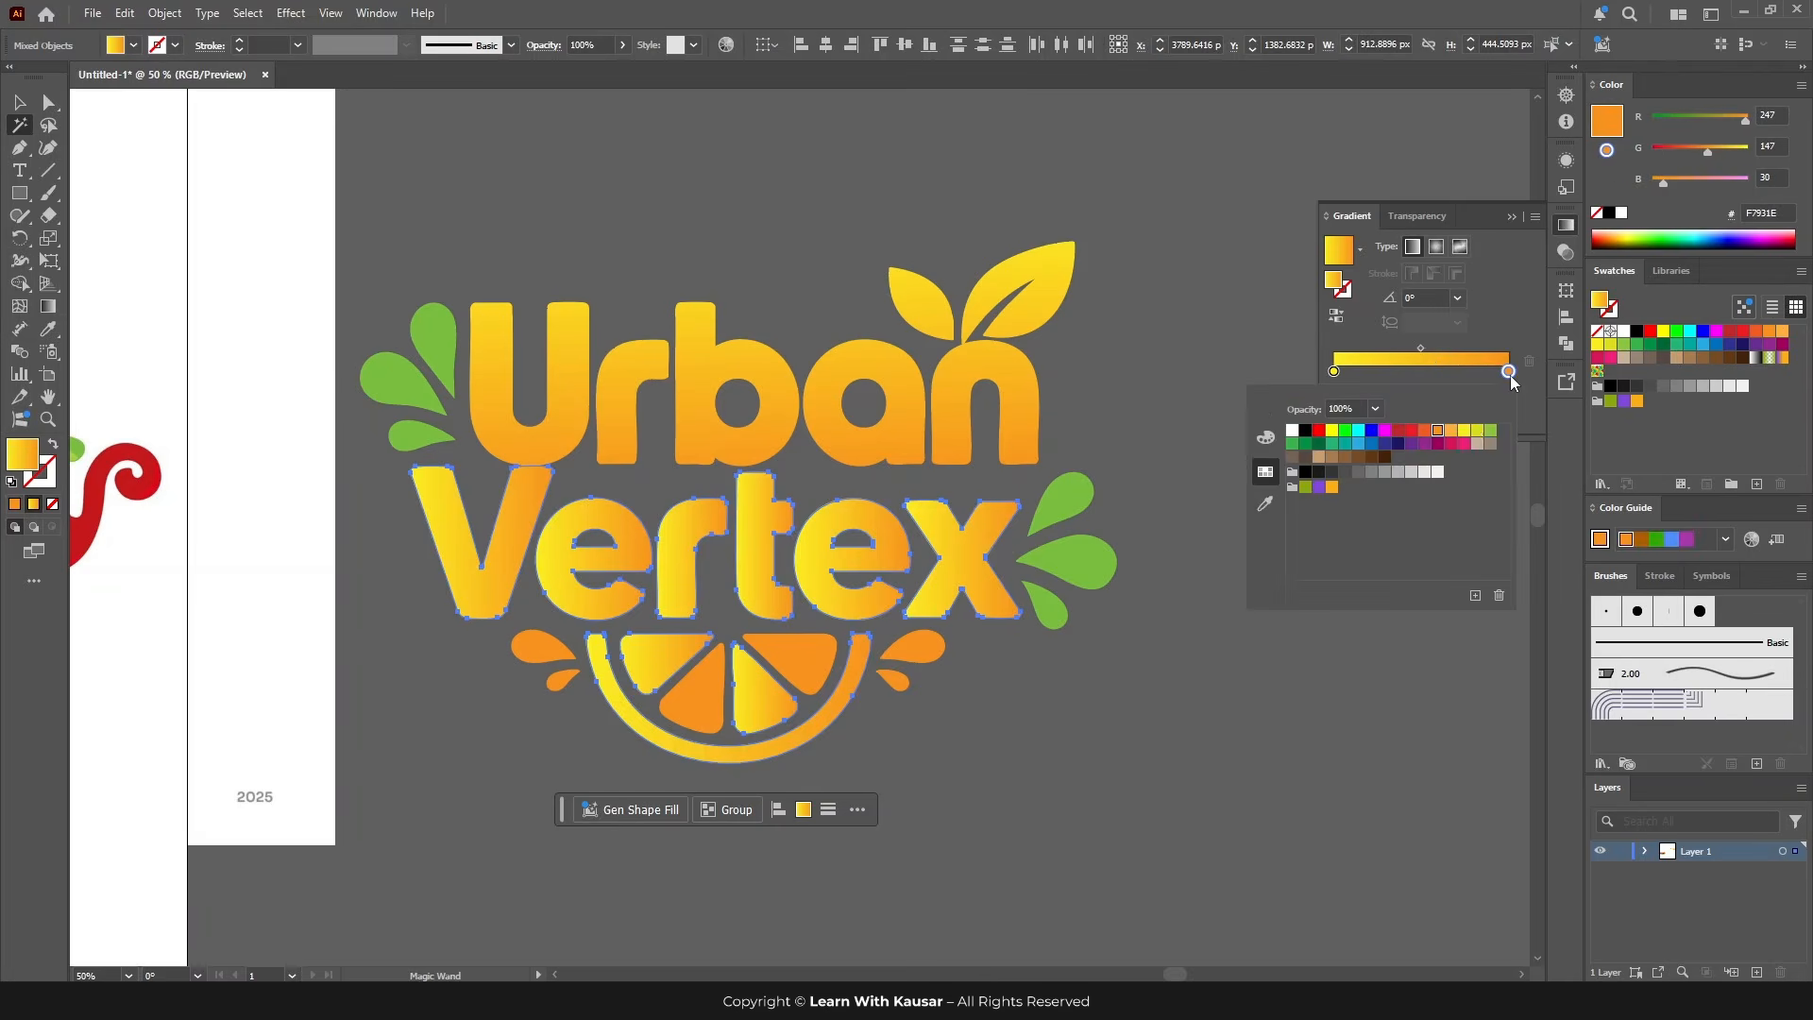
pyautogui.click(1436, 443)
pyautogui.doubleClick(1335, 372)
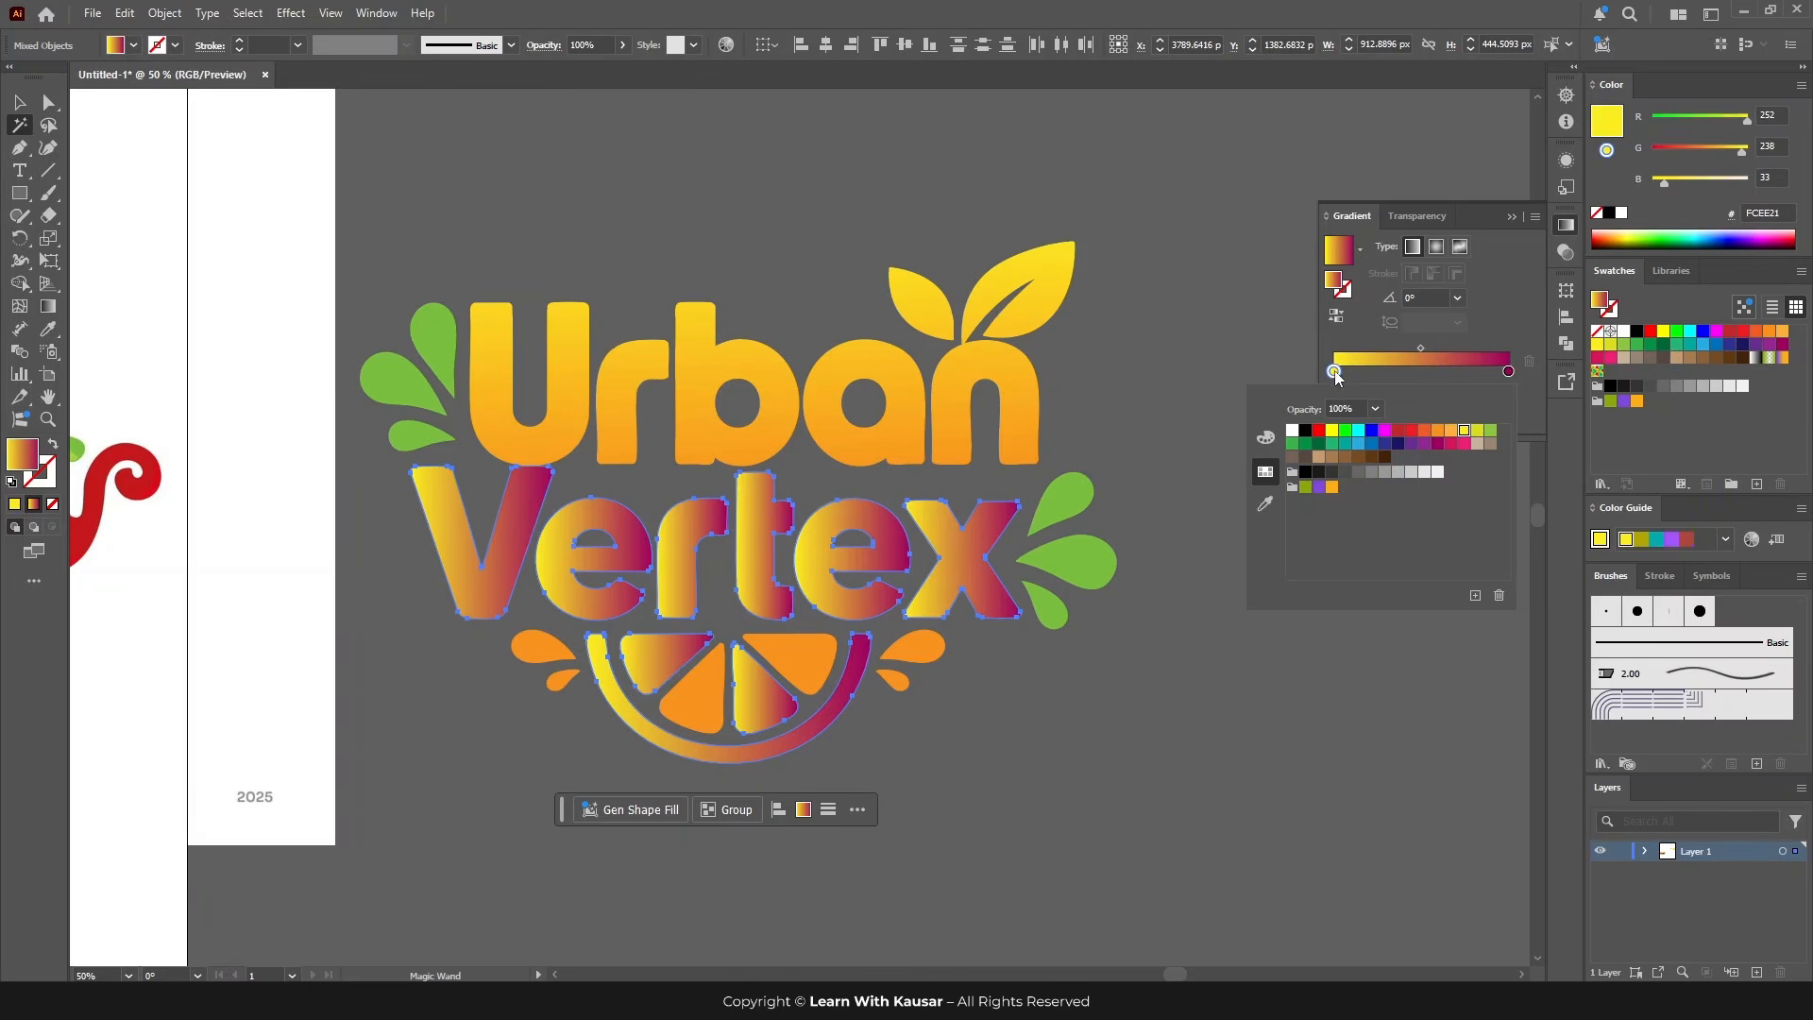
pyautogui.click(1319, 431)
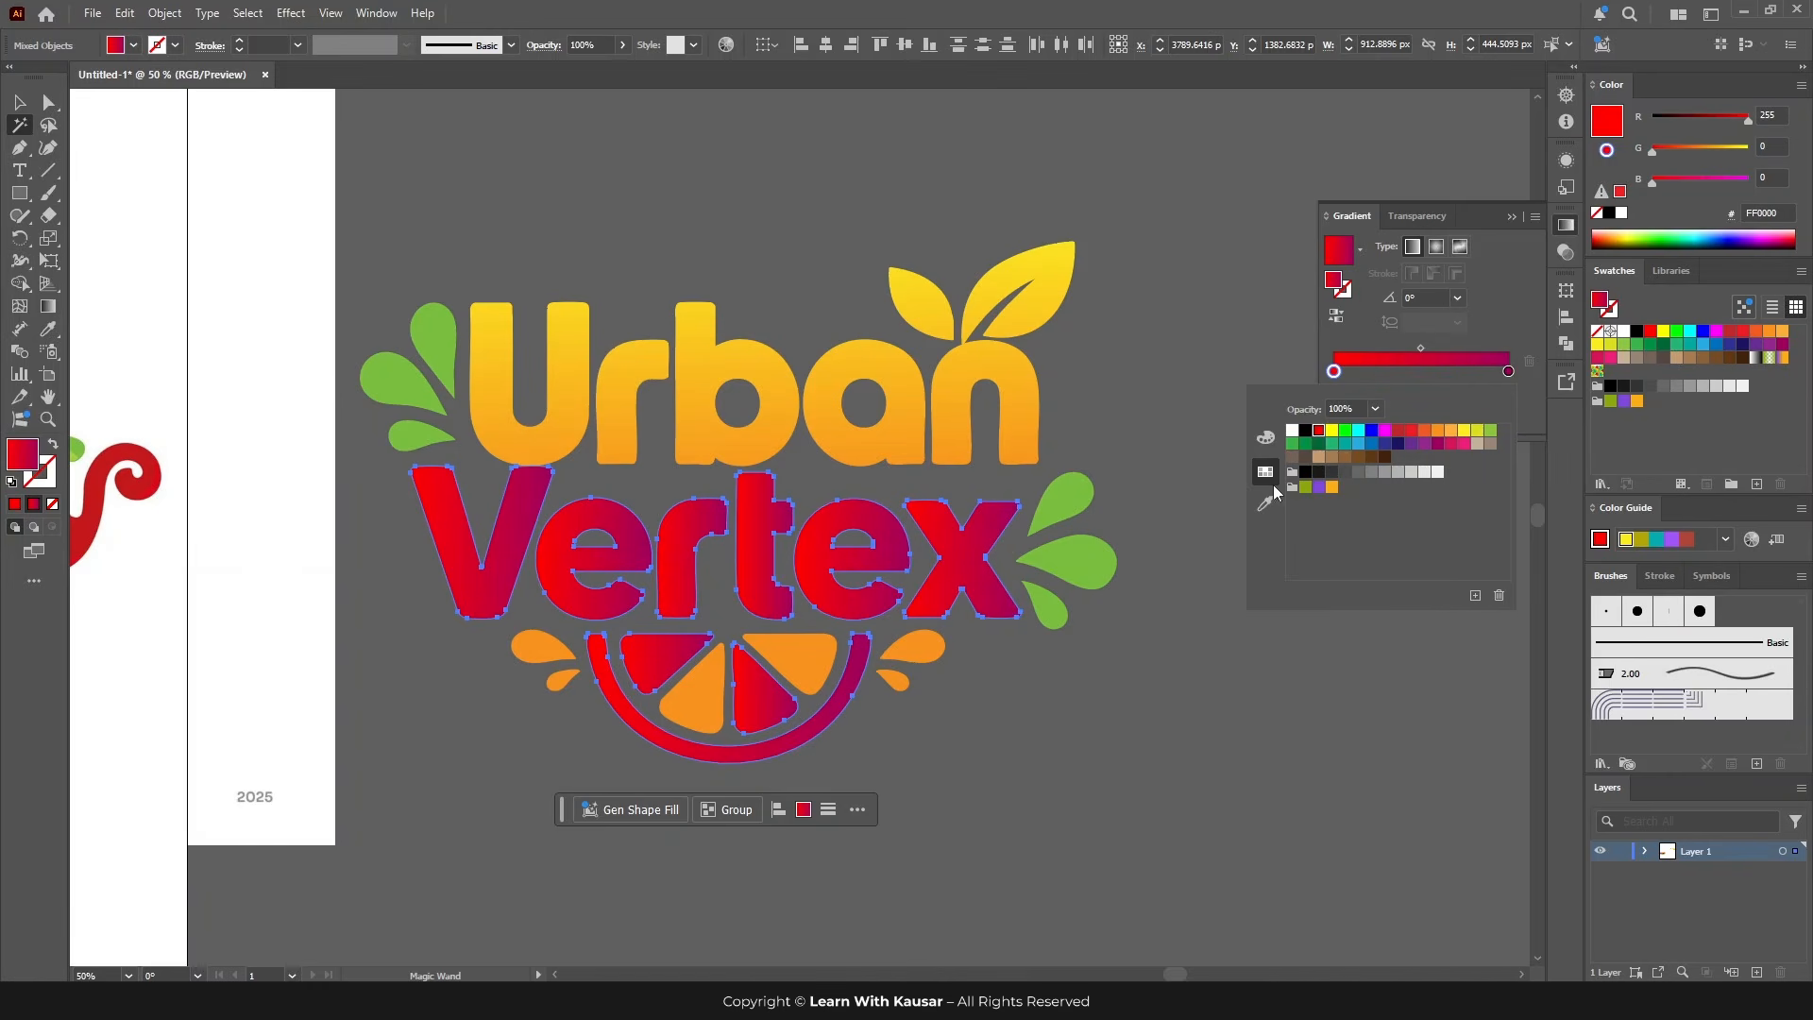
# Step: Redirect the red-magenta gradient with the Gradient tool to run downward across the word Vertex at about -89°, and deselect
pyautogui.click(45, 310)
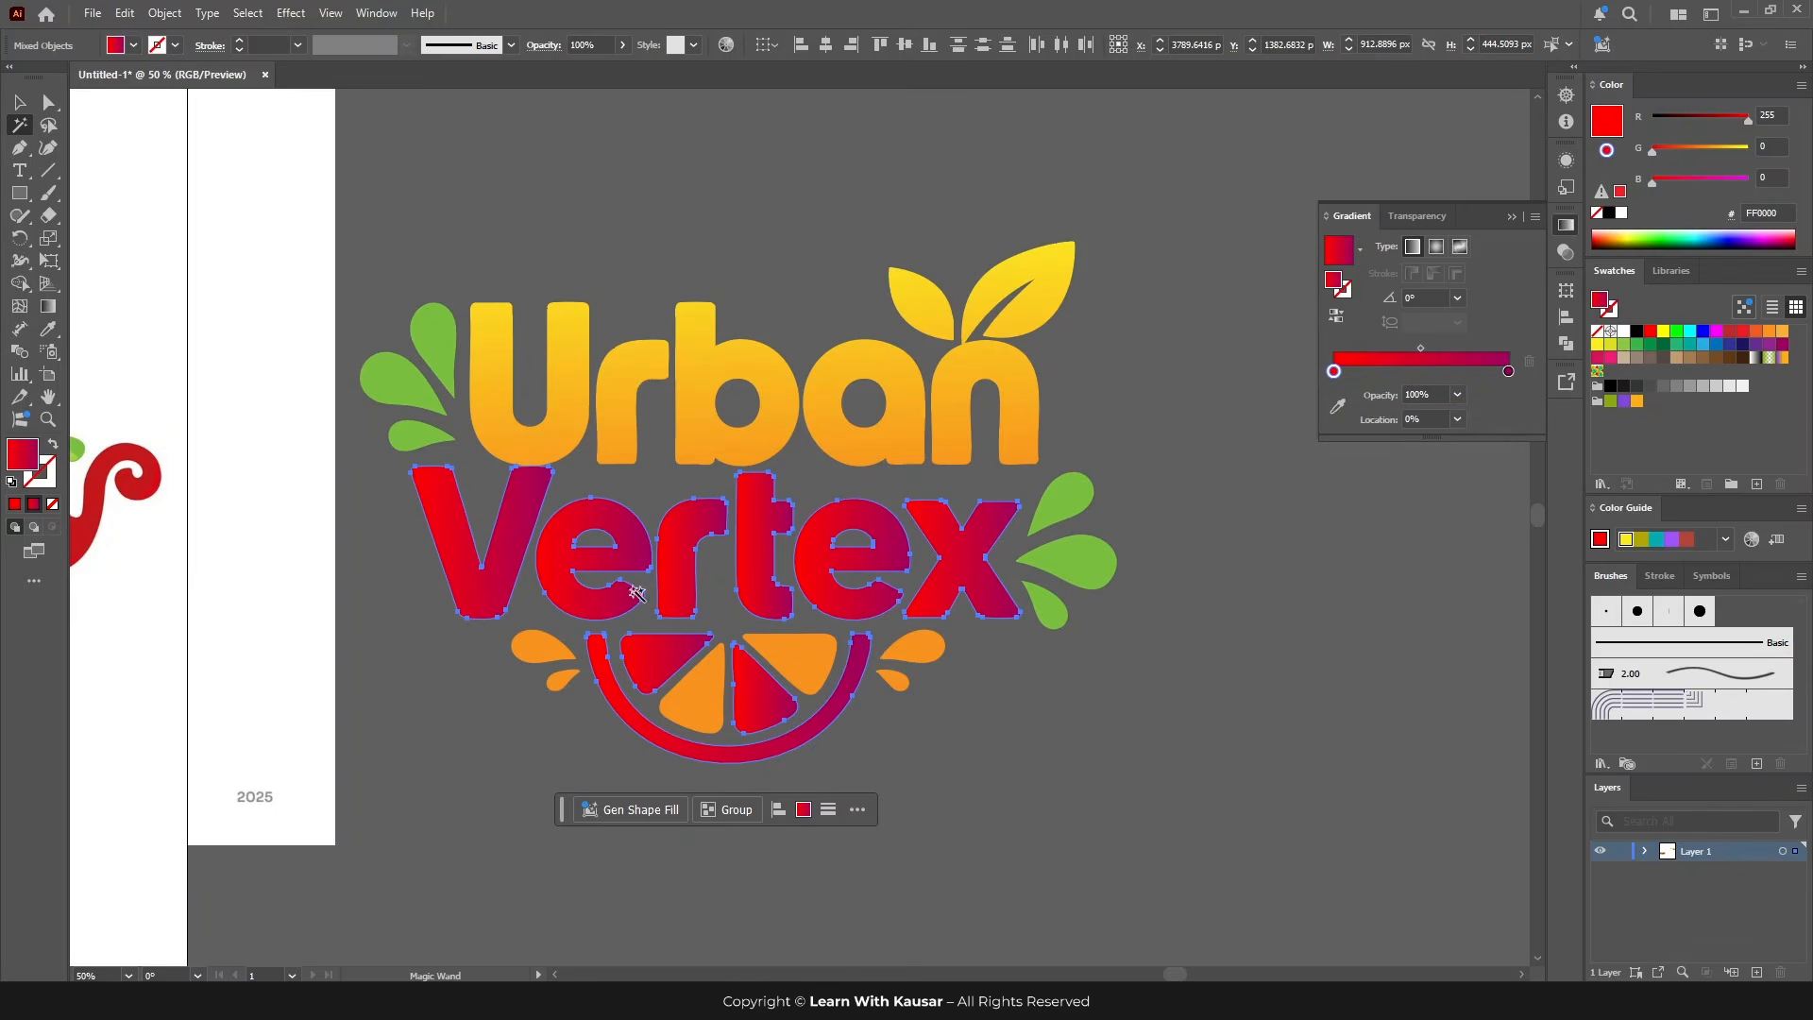
pyautogui.press('g')
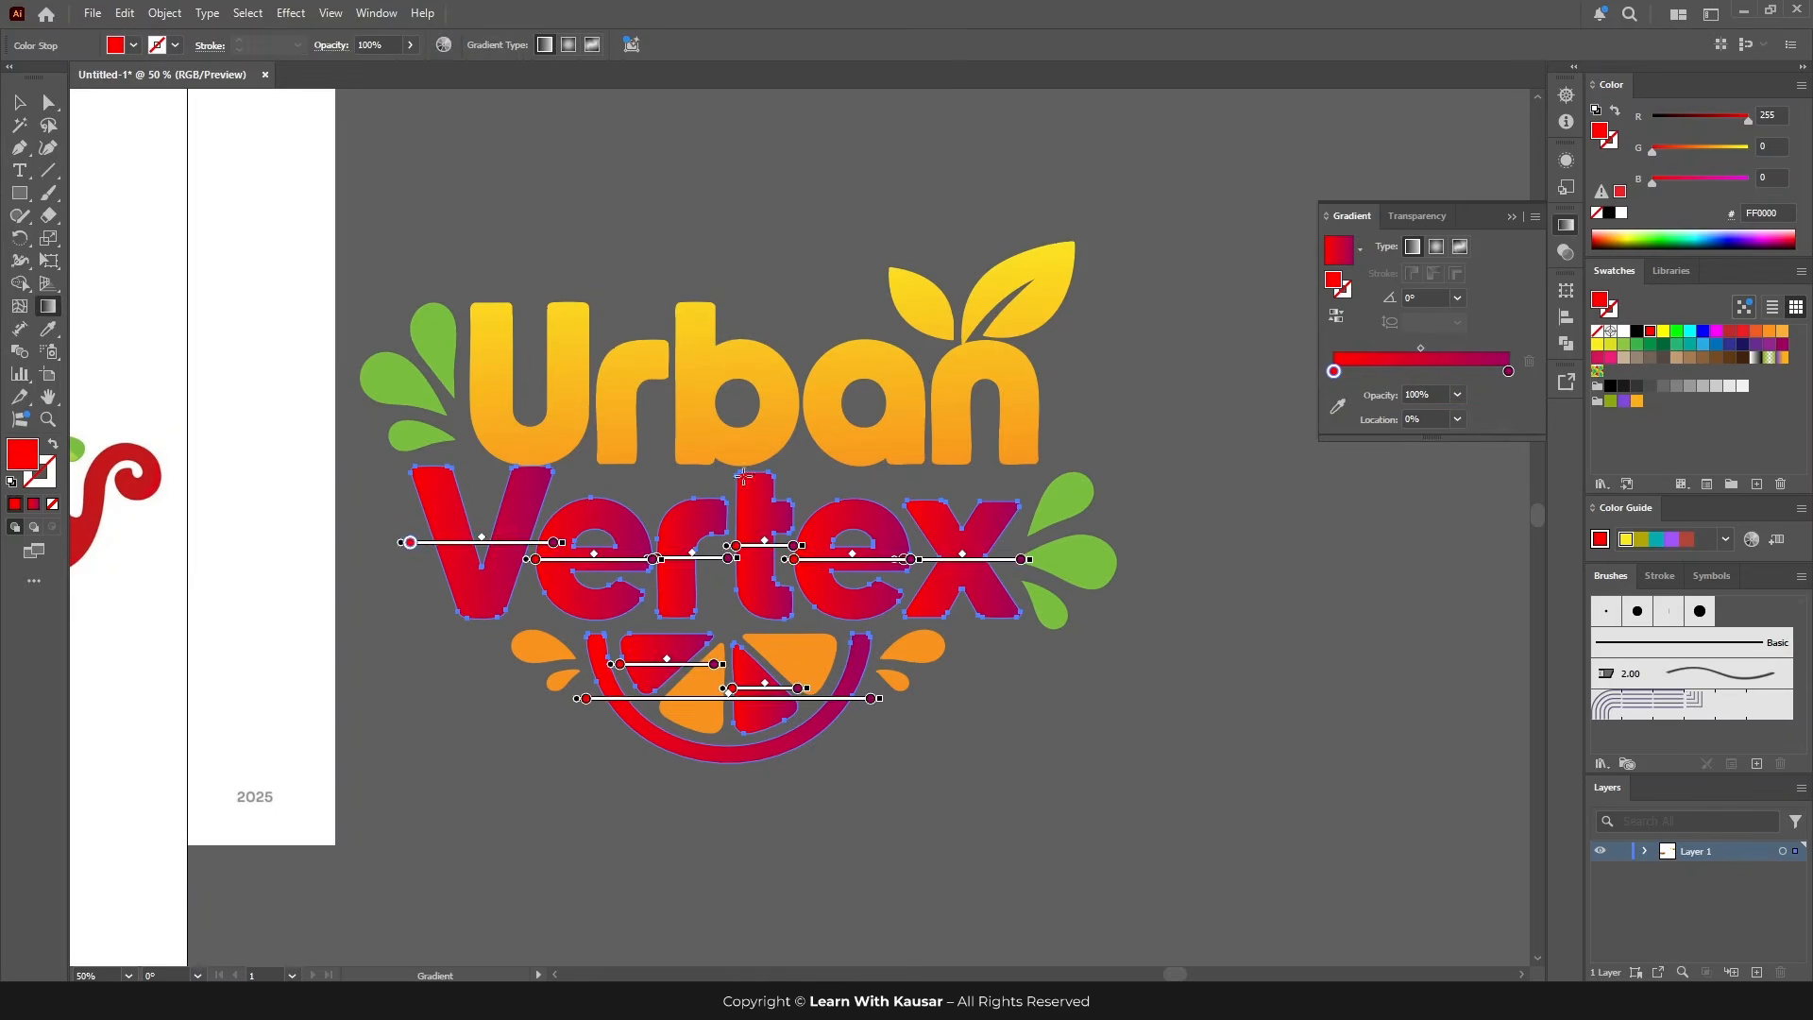
pyautogui.moveTo(725, 466)
pyautogui.mouseDown()
pyautogui.moveTo(740, 729)
pyautogui.moveTo(737, 673)
pyautogui.moveTo(706, 645)
pyautogui.moveTo(741, 646)
pyautogui.moveTo(751, 630)
pyautogui.moveTo(728, 625)
pyautogui.mouseUp()
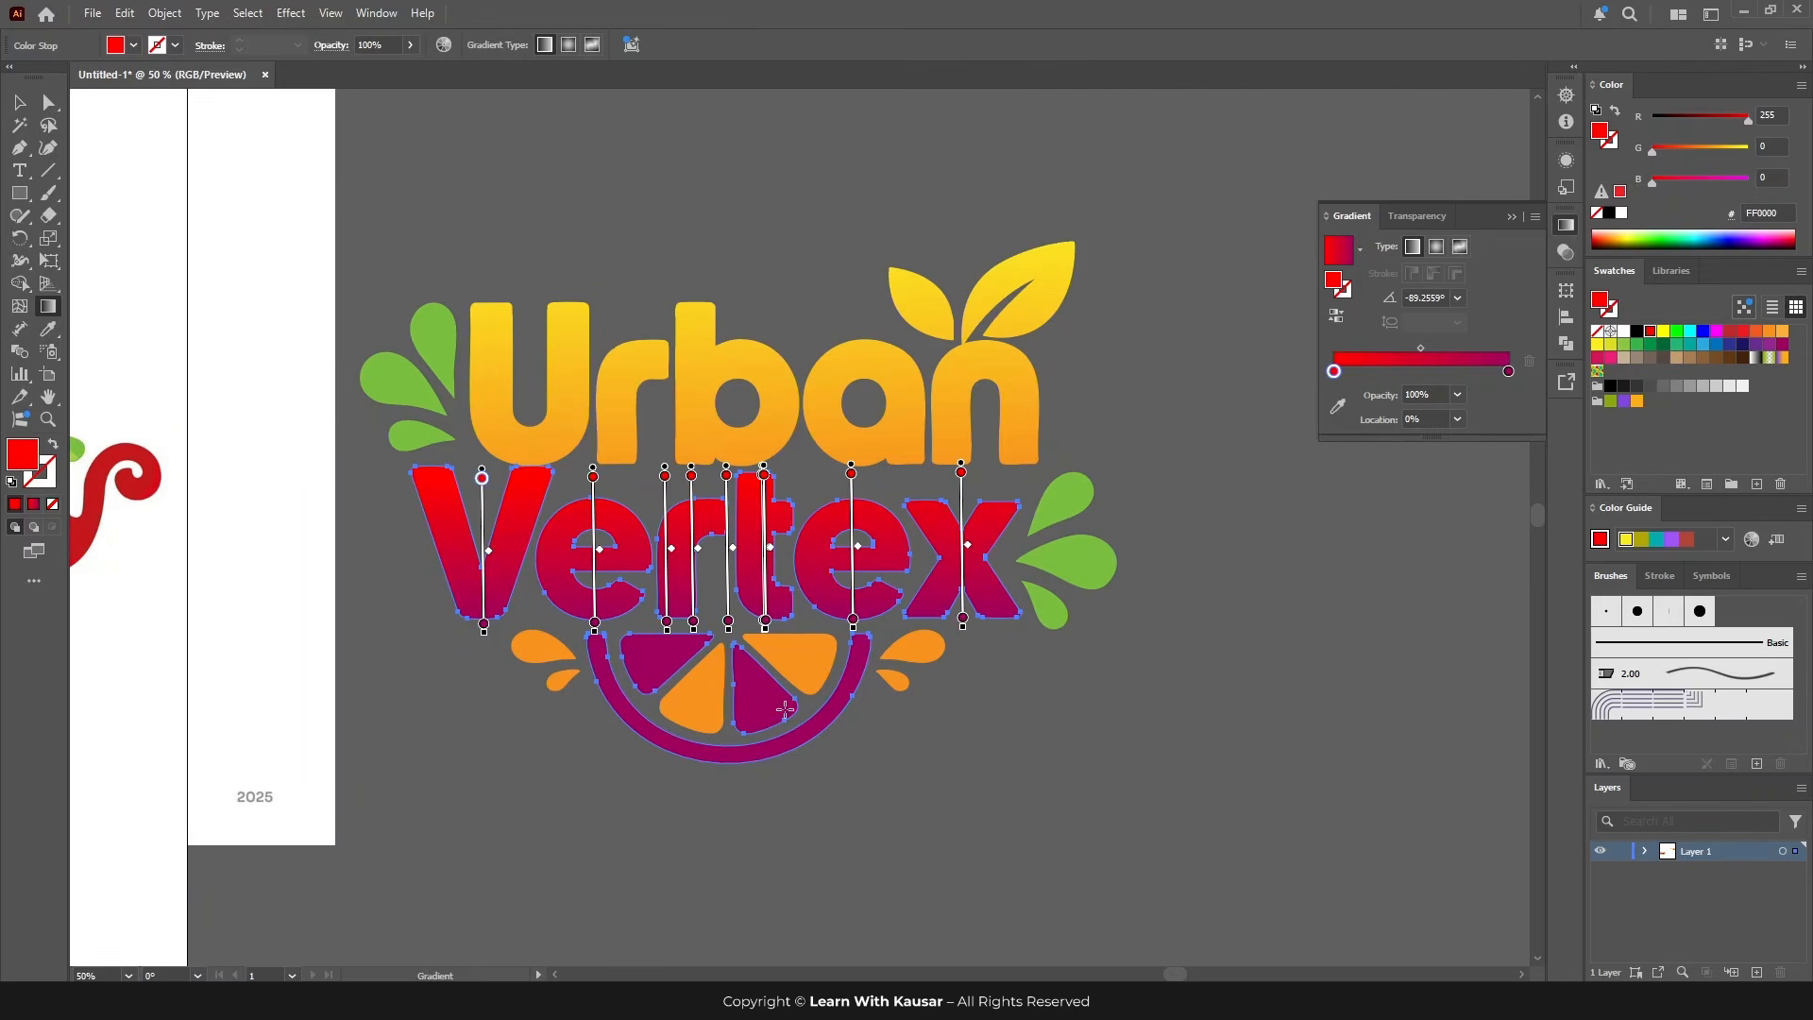
pyautogui.click(19, 102)
pyautogui.click(909, 729)
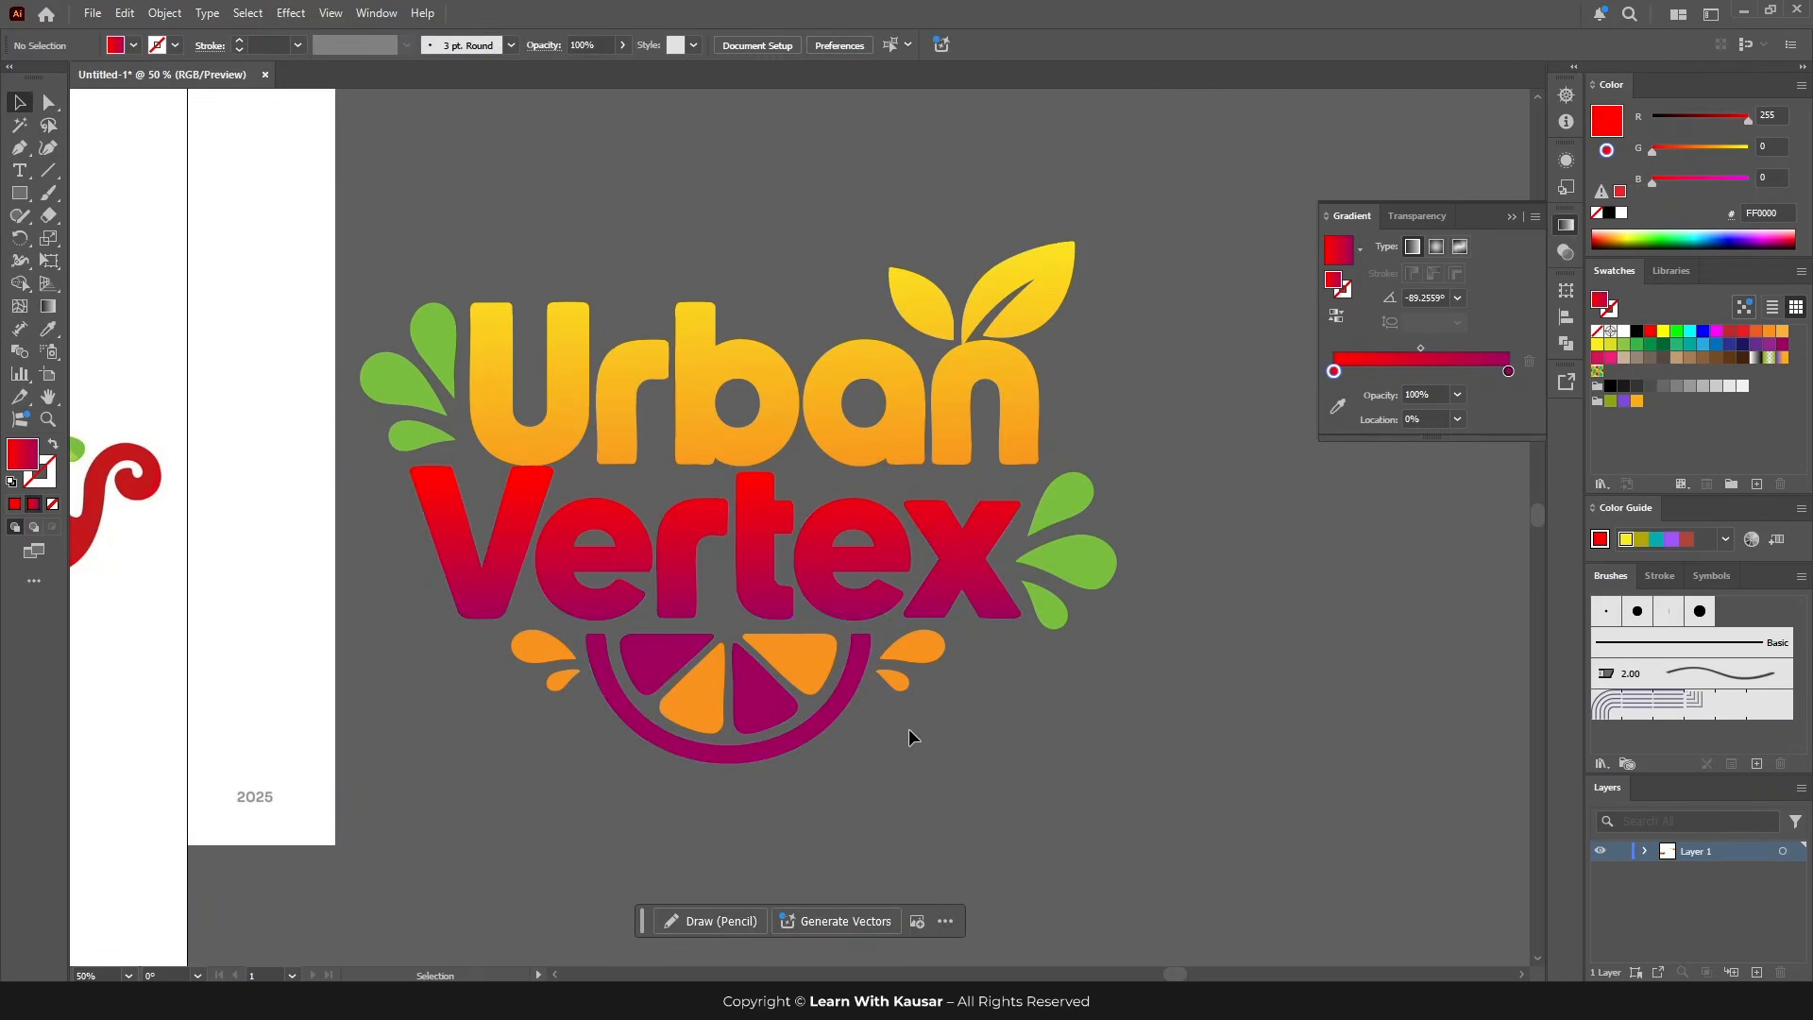
# Step: Select all green droplets with the Magic Wand and give them a gradient from green #39B54A to dark green
pyautogui.click(19, 125)
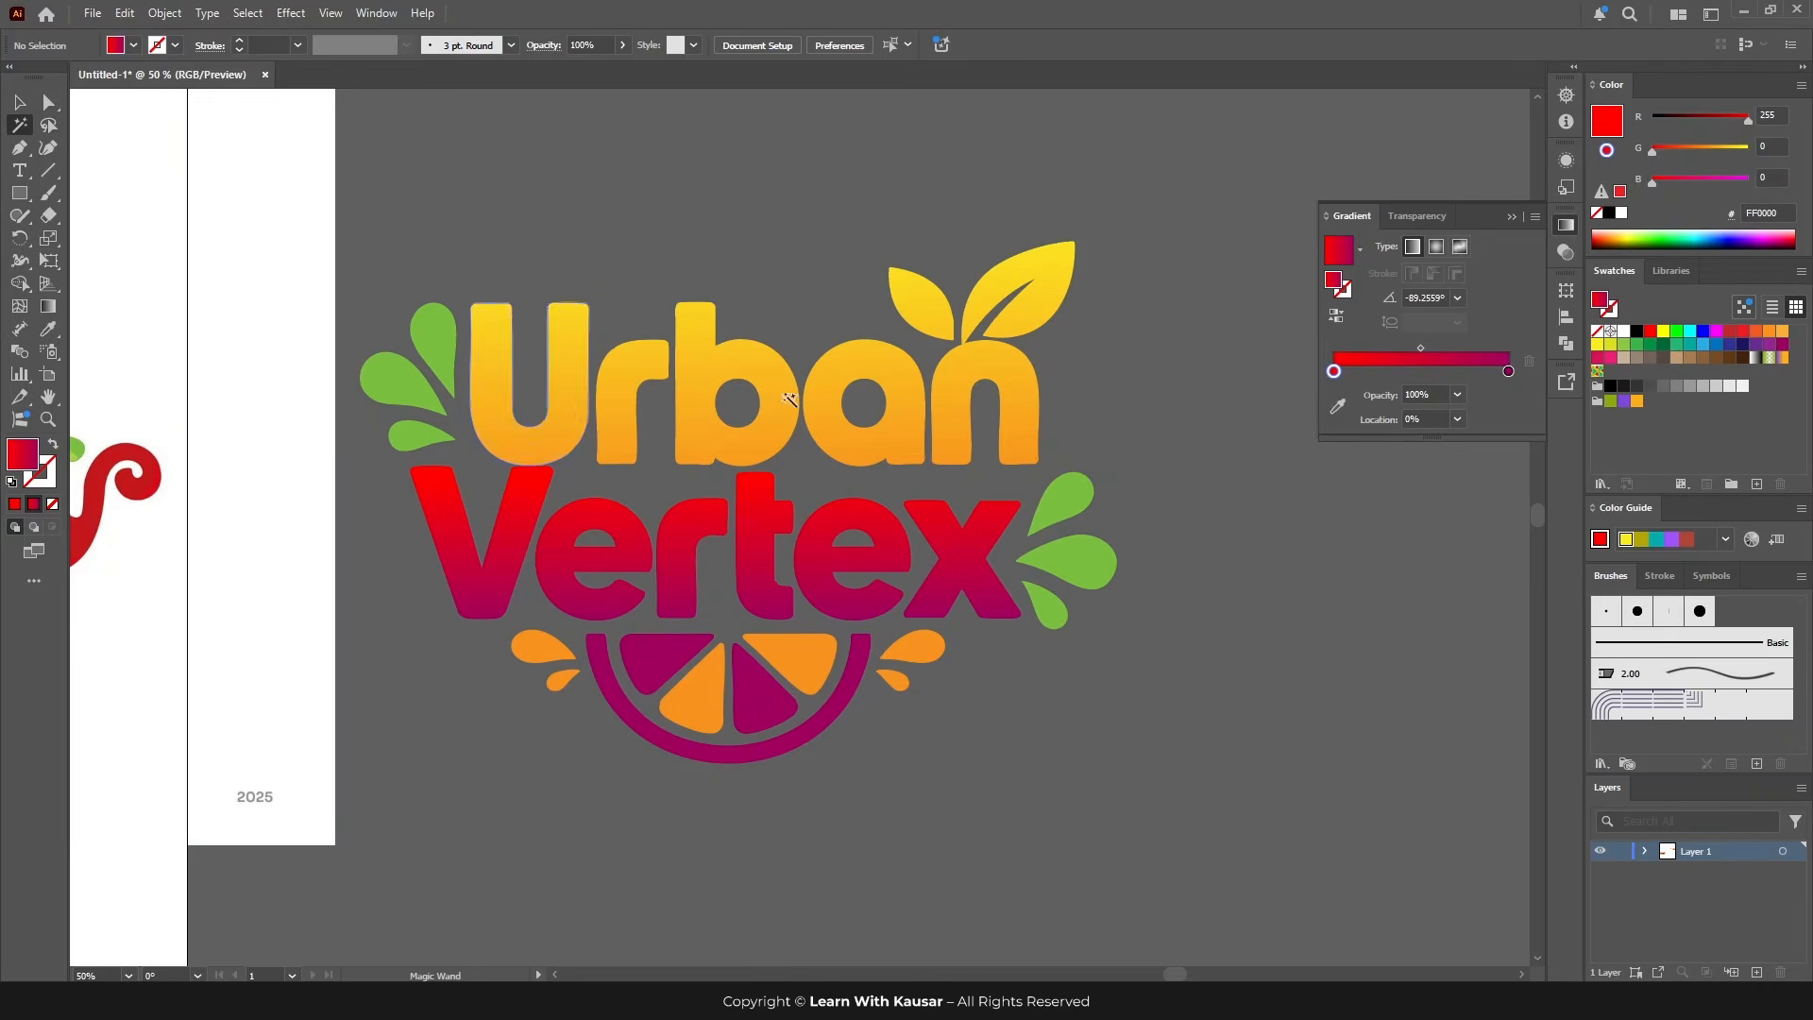
pyautogui.click(445, 350)
pyautogui.click(1437, 362)
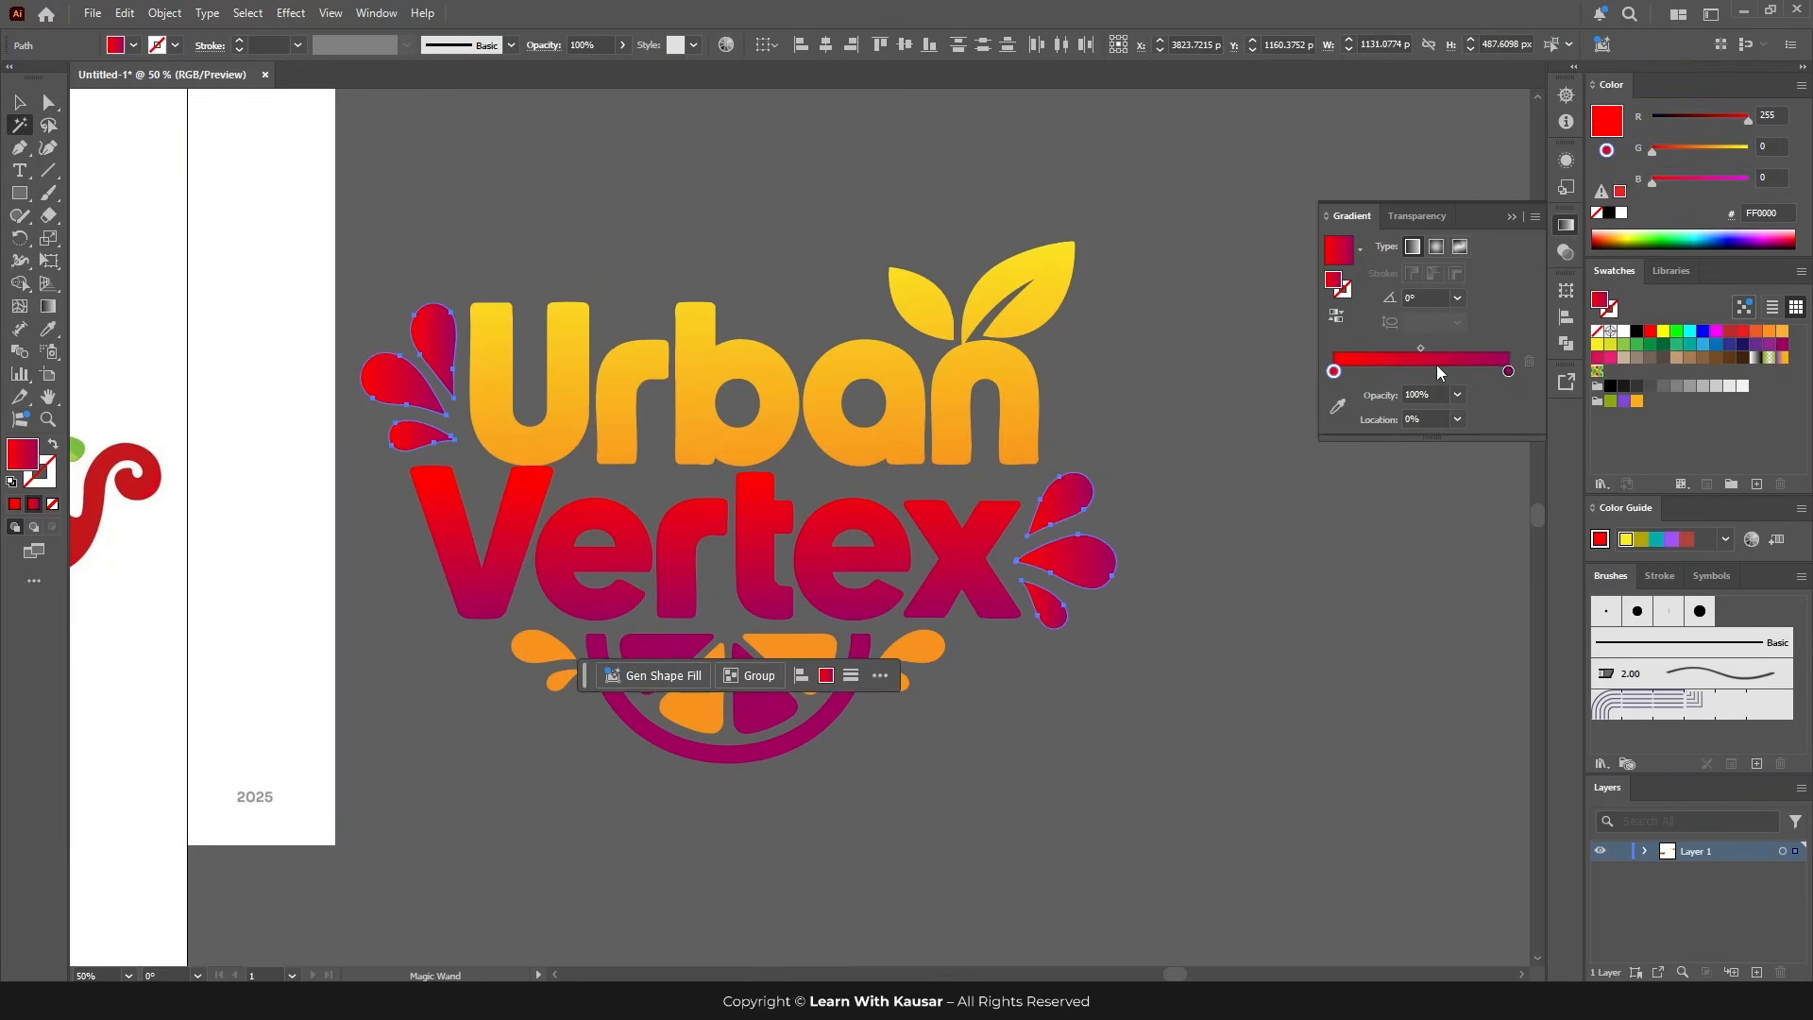
pyautogui.doubleClick(1508, 372)
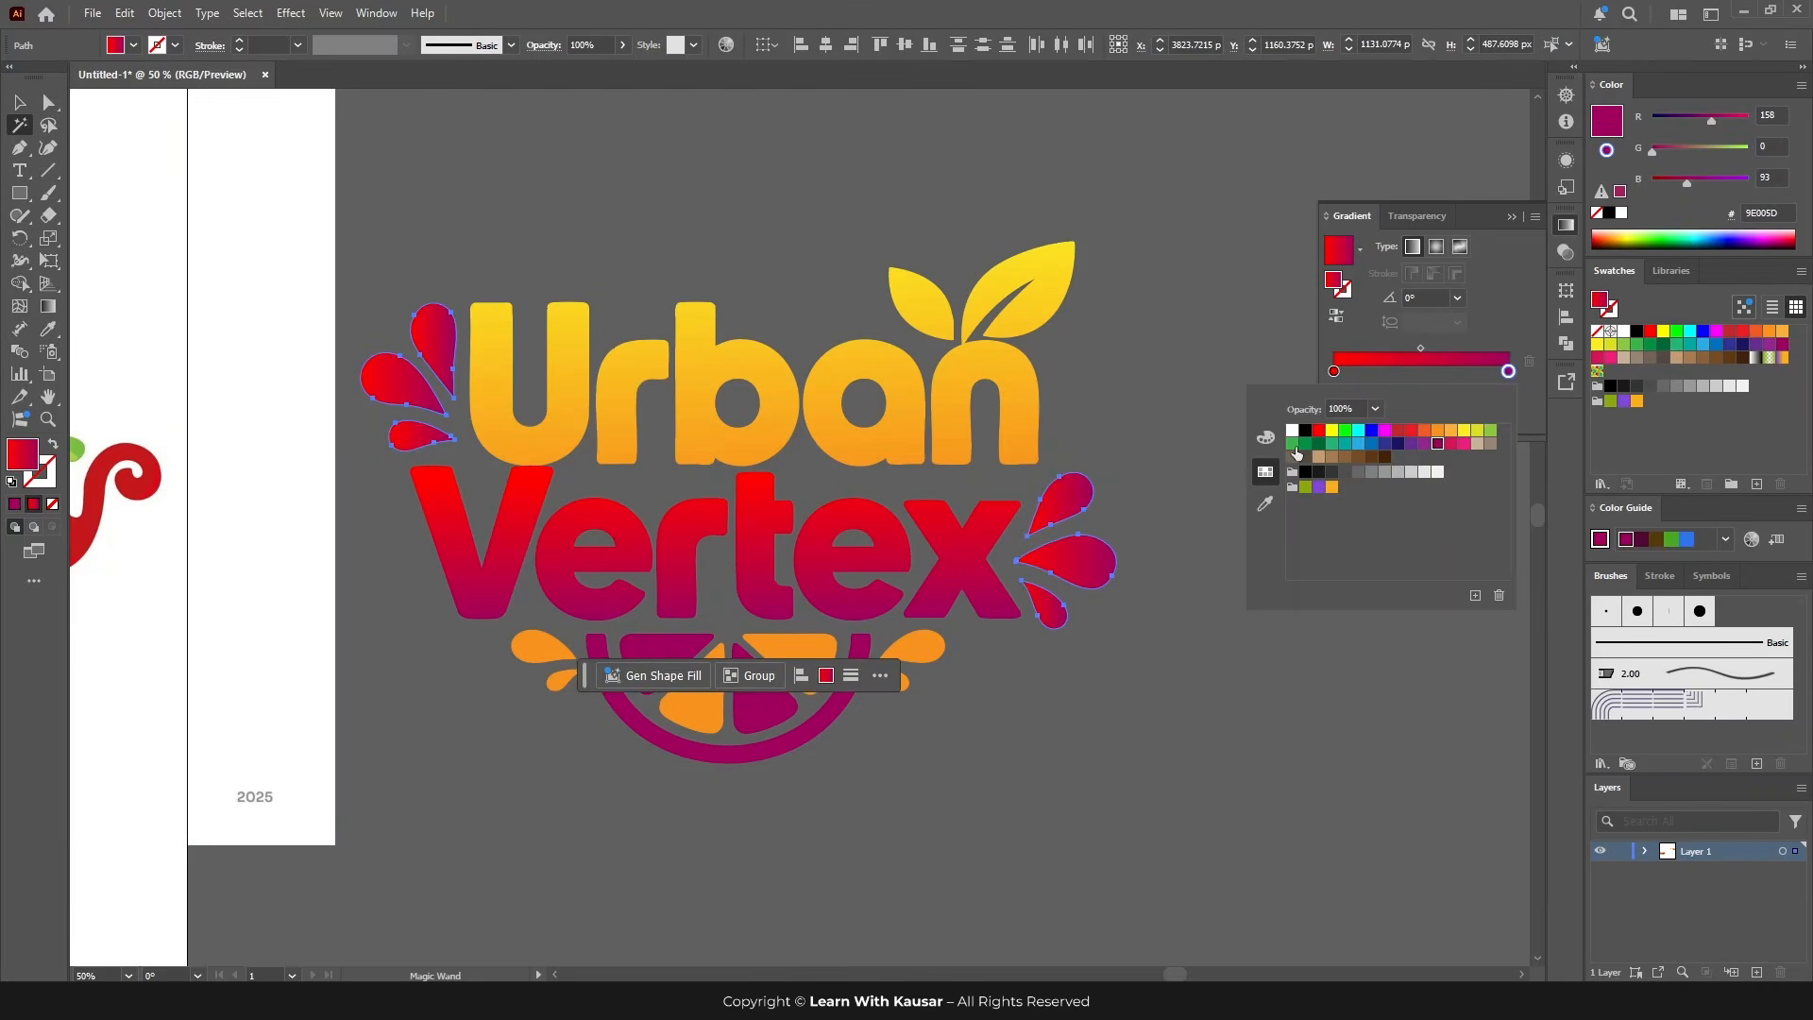
pyautogui.click(1319, 443)
pyautogui.doubleClick(1336, 372)
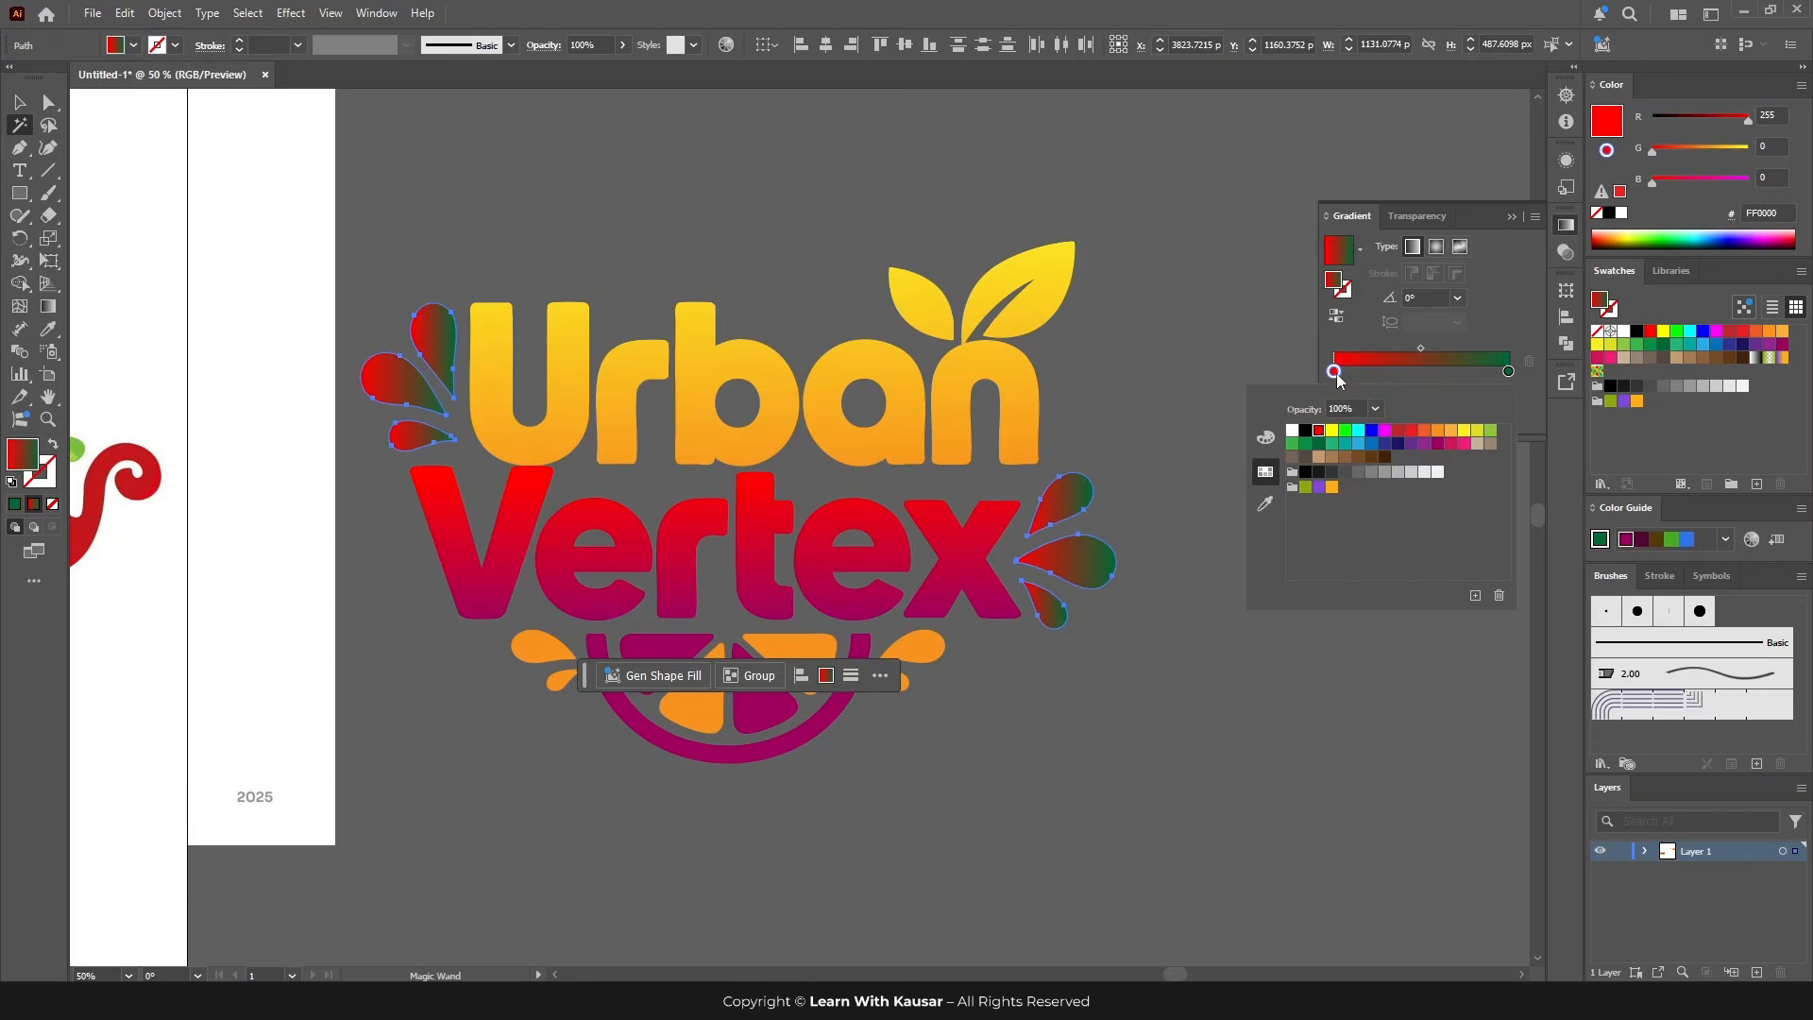
pyautogui.click(1292, 443)
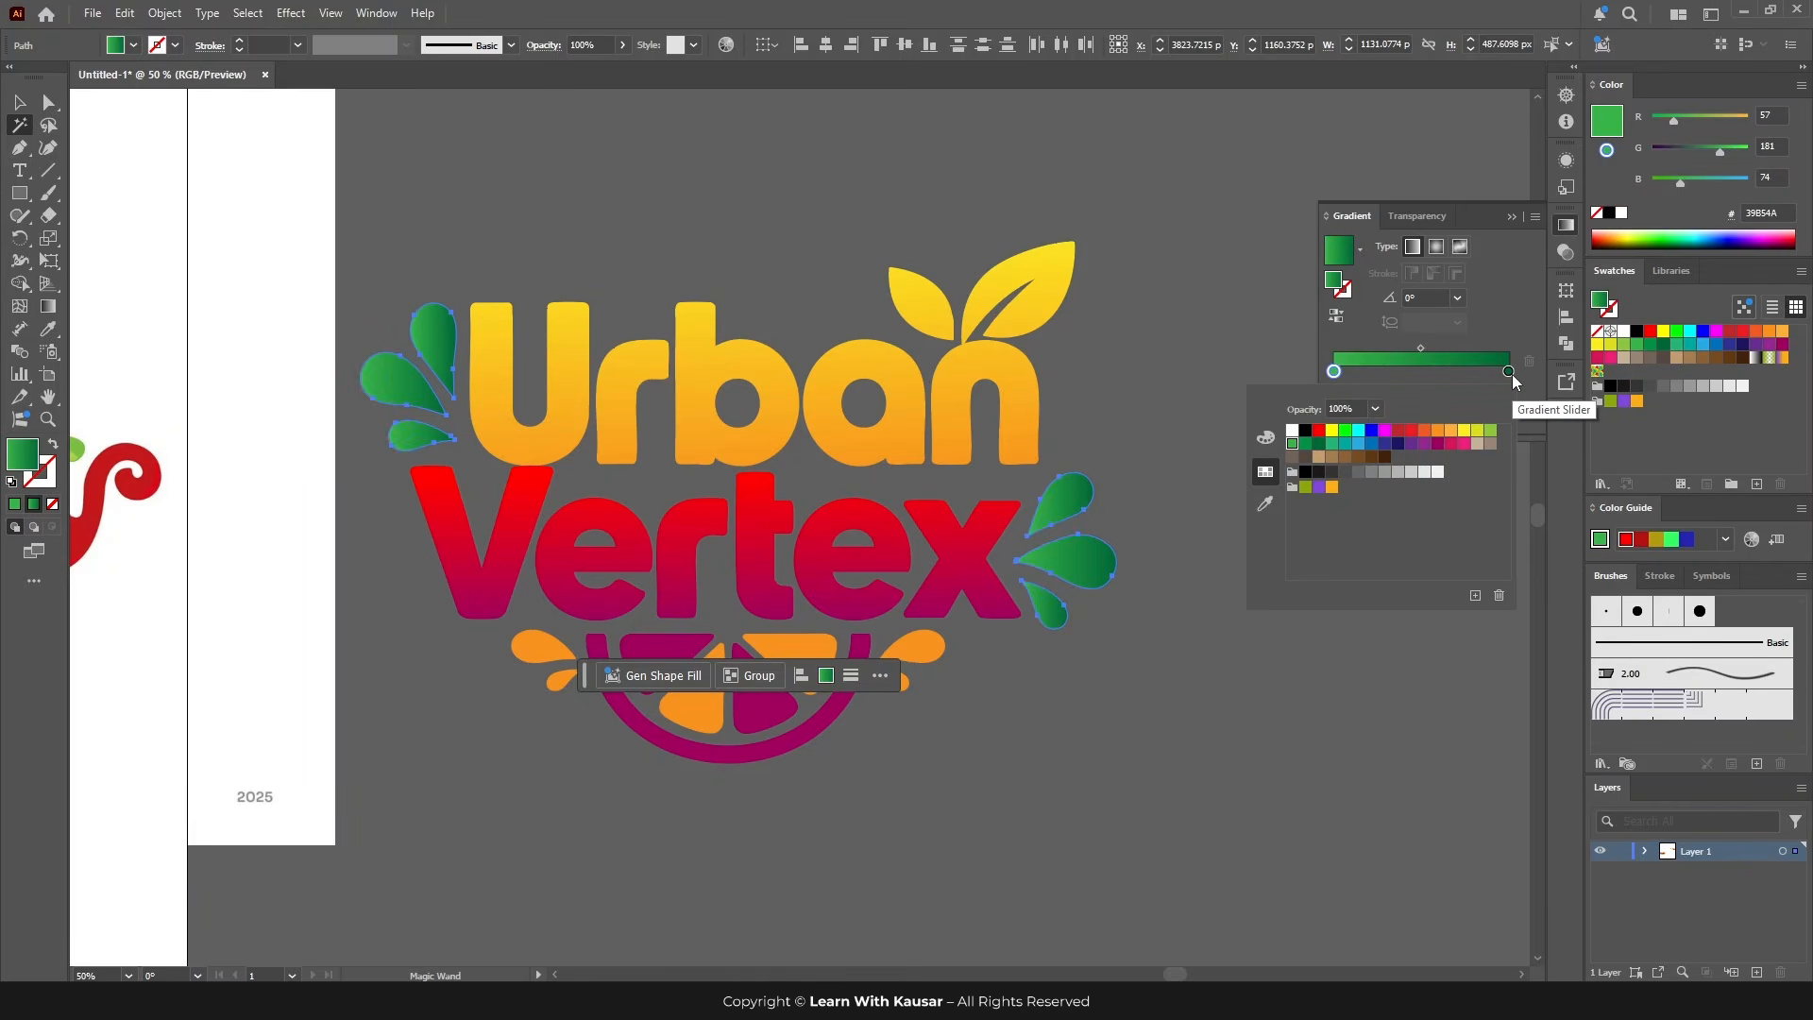
pyautogui.click(1240, 408)
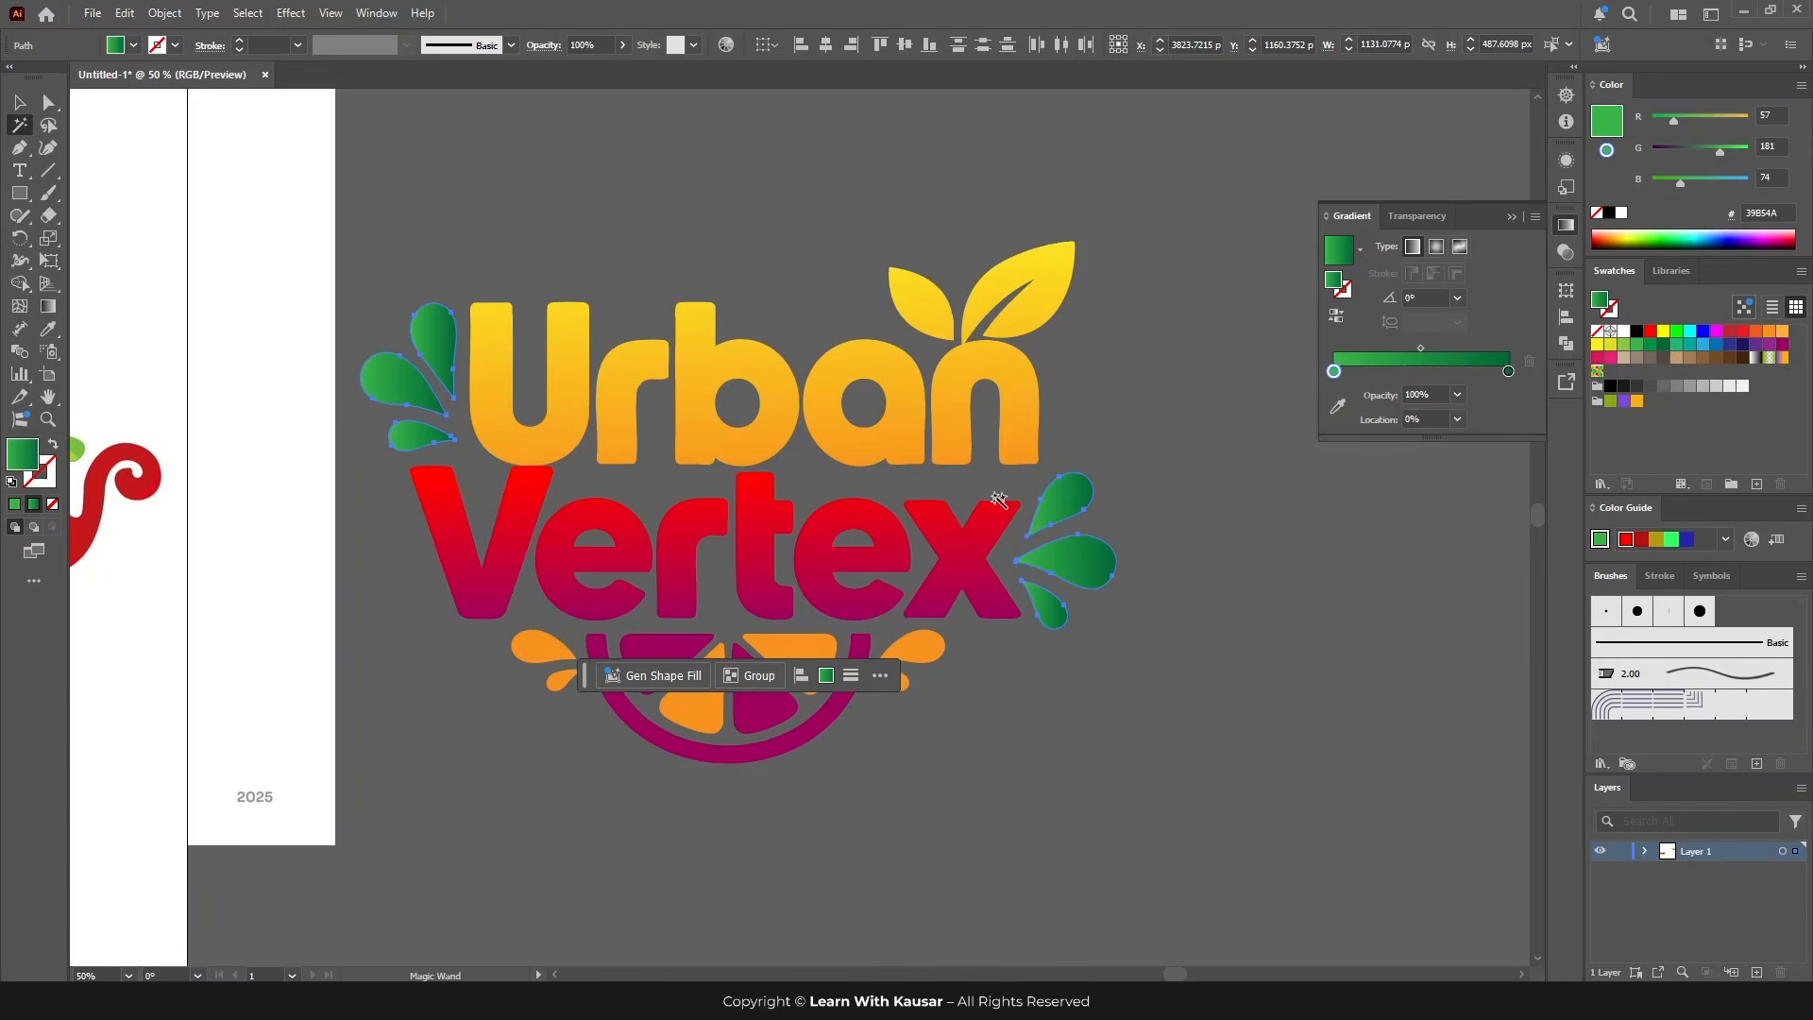
# Step: Move the finished Urban Vertex logo onto the artboard, near its centre
pyautogui.click(19, 102)
pyautogui.click(303, 129)
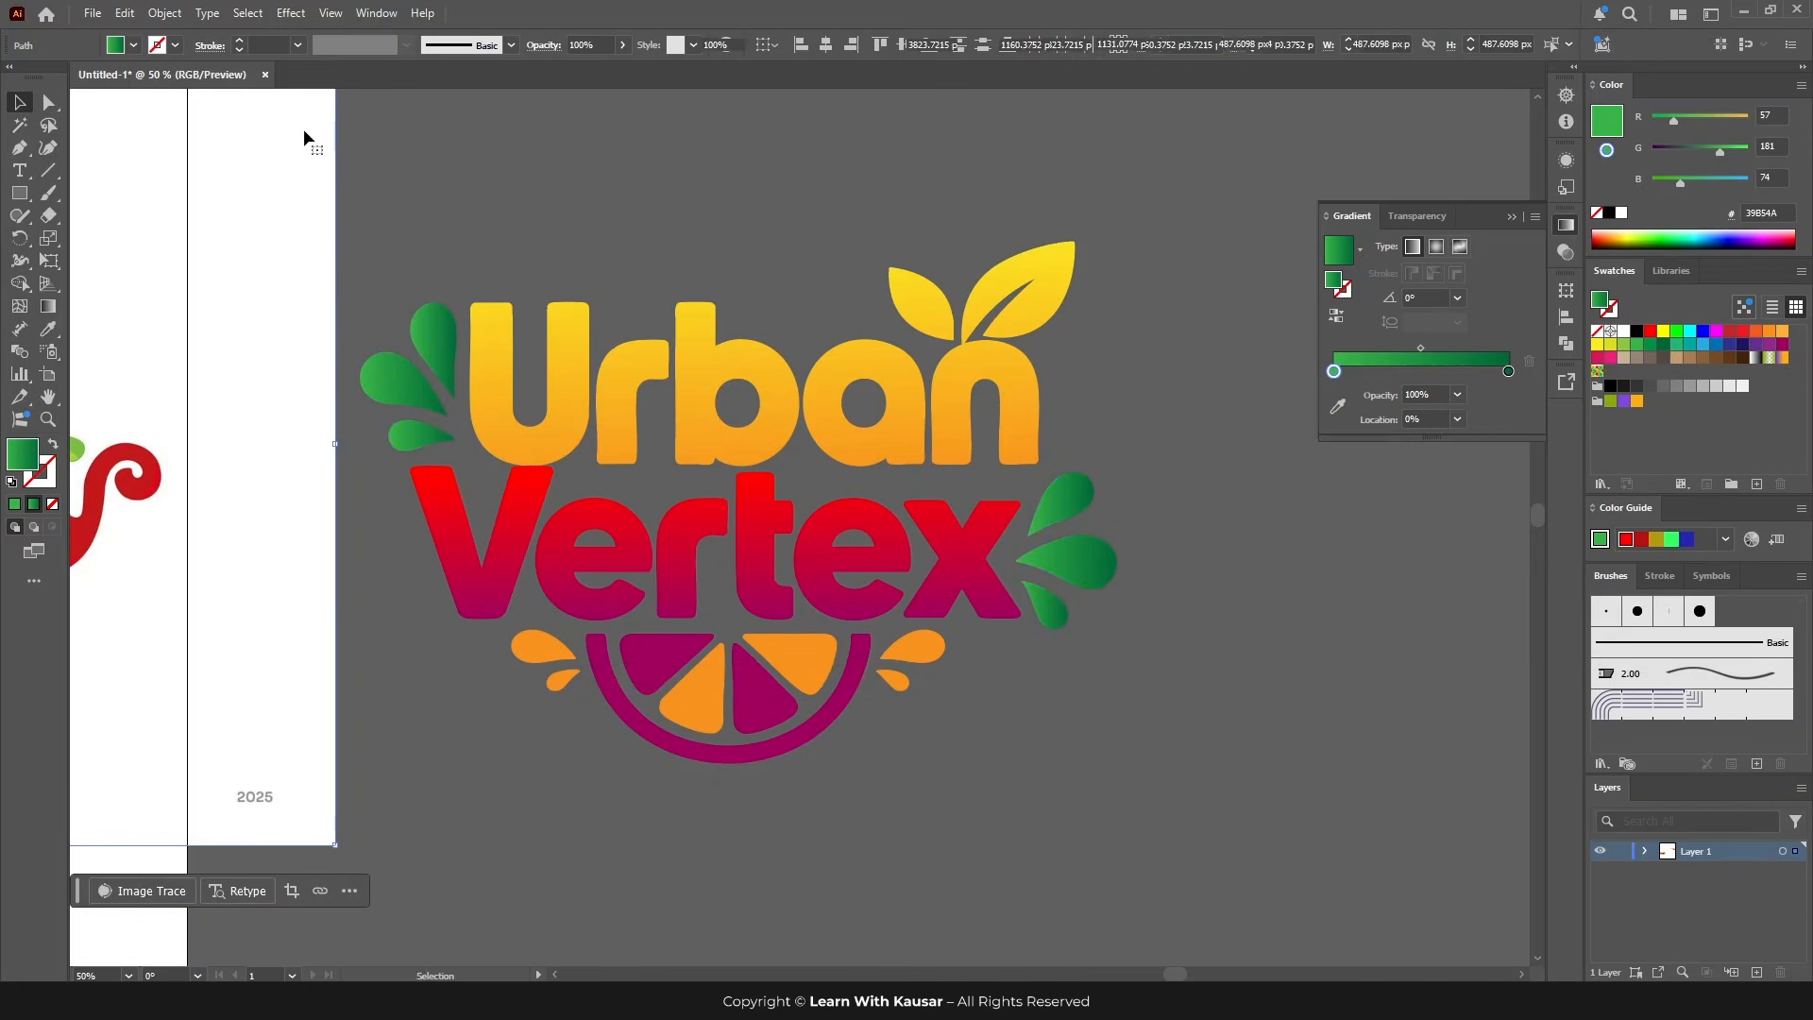
pyautogui.hotkey('ctrl', '-')
pyautogui.hotkey('ctrl', '-')
pyautogui.hotkey('ctrl', '-')
pyautogui.moveTo(767, 609); pyautogui.dragTo(91, 711)
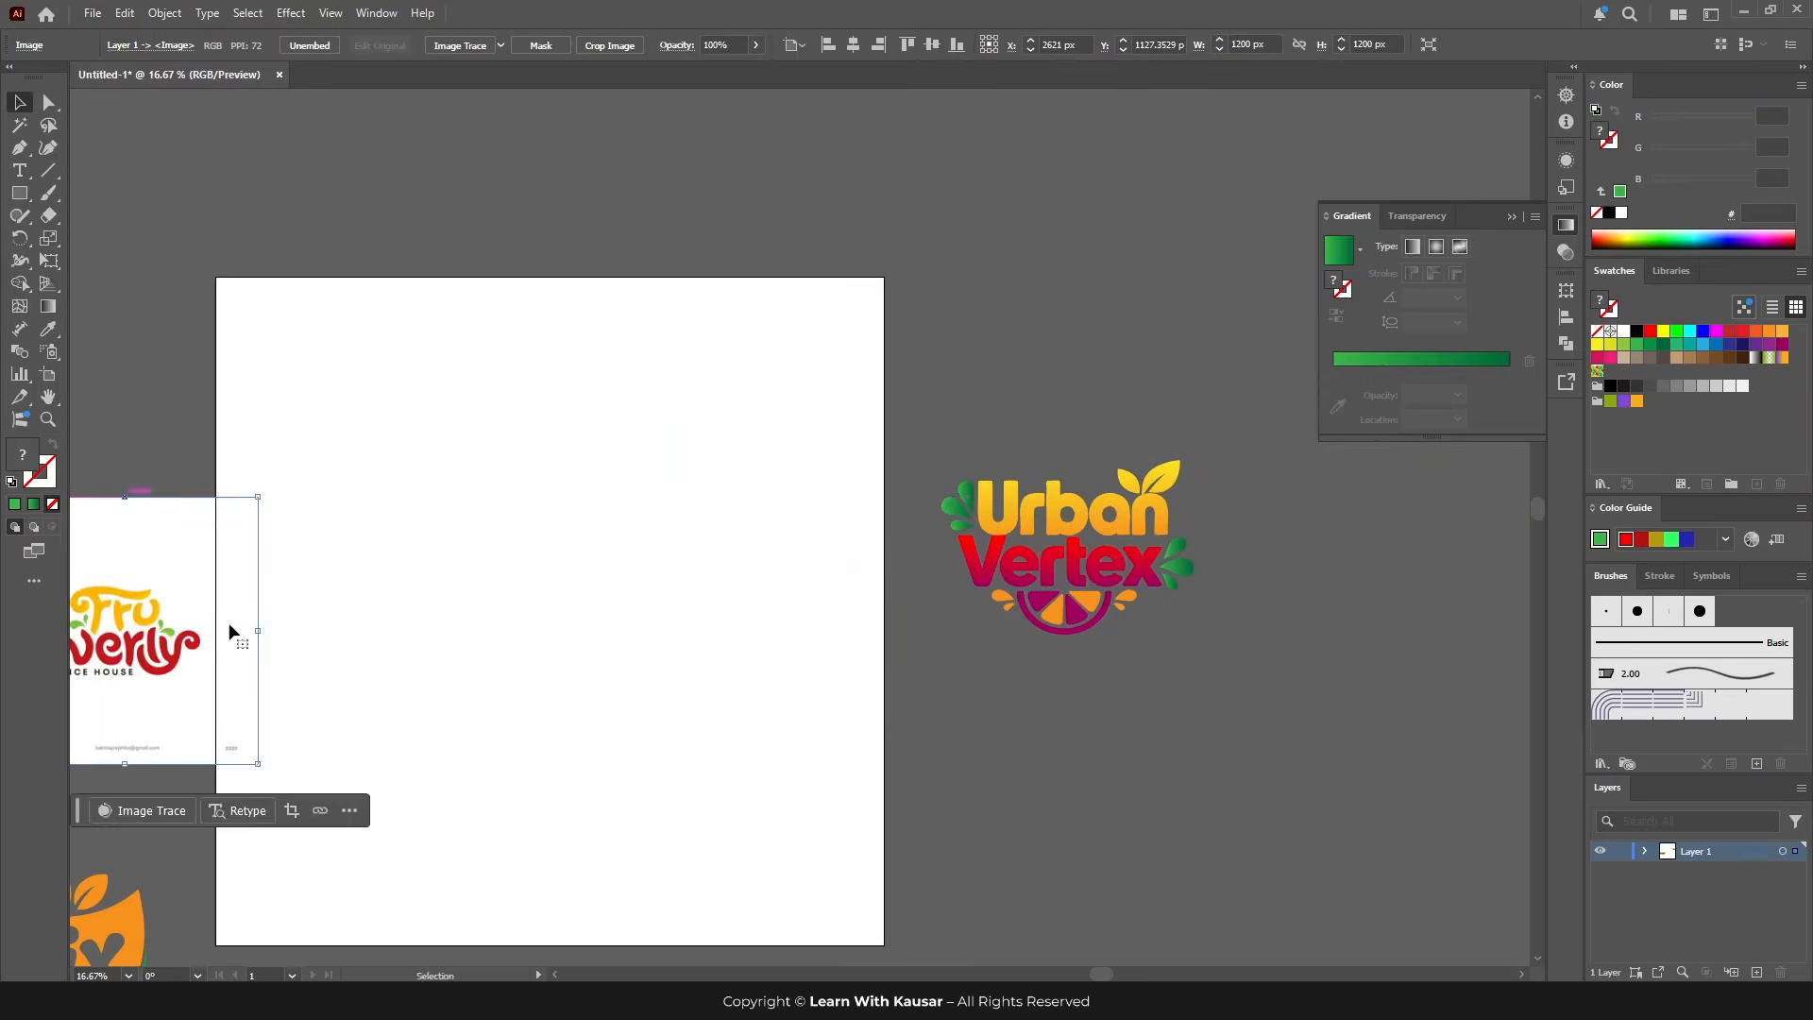
pyautogui.moveTo(1105, 552); pyautogui.dragTo(634, 625)
pyautogui.keyDown('ctrl'); pyautogui.click(567, 657); pyautogui.keyUp('ctrl')
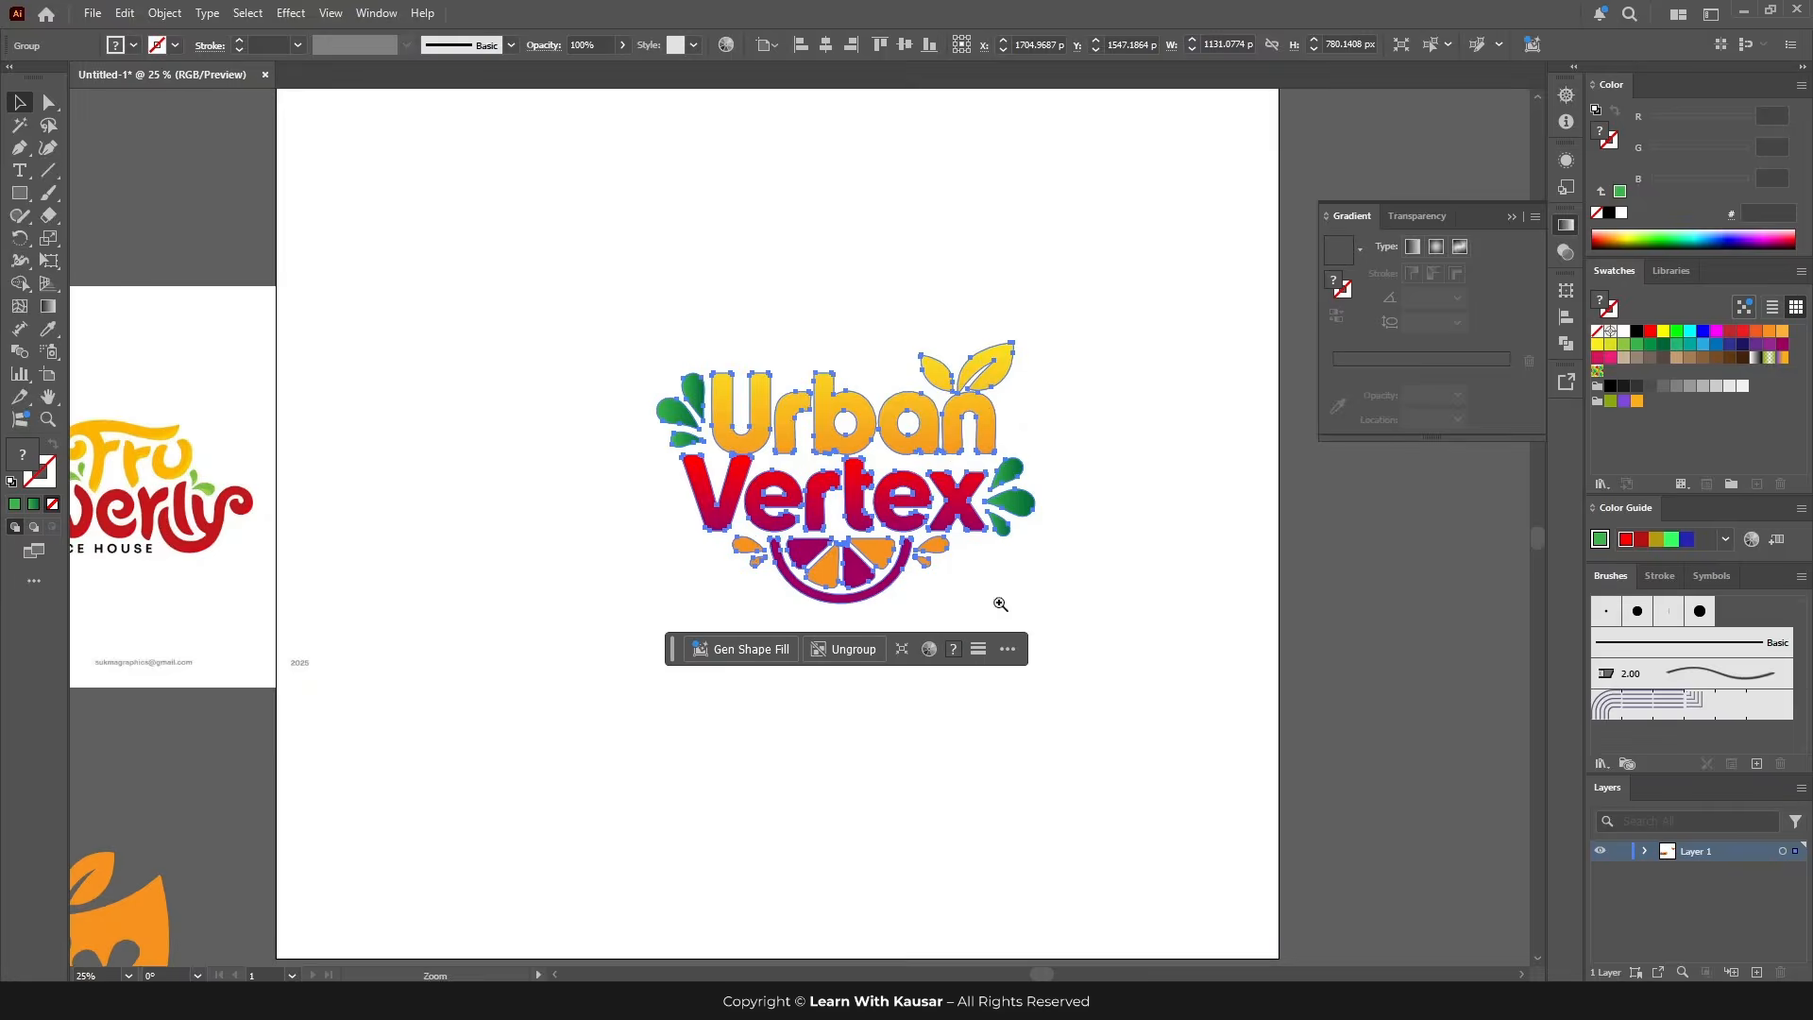
pyautogui.keyDown('ctrl'); pyautogui.click(1208, 536); pyautogui.keyUp('ctrl')
pyautogui.click(1074, 627)
pyautogui.moveTo(404, 743); pyautogui.dragTo(724, 740)
pyautogui.hscroll(-1, 788, 700)
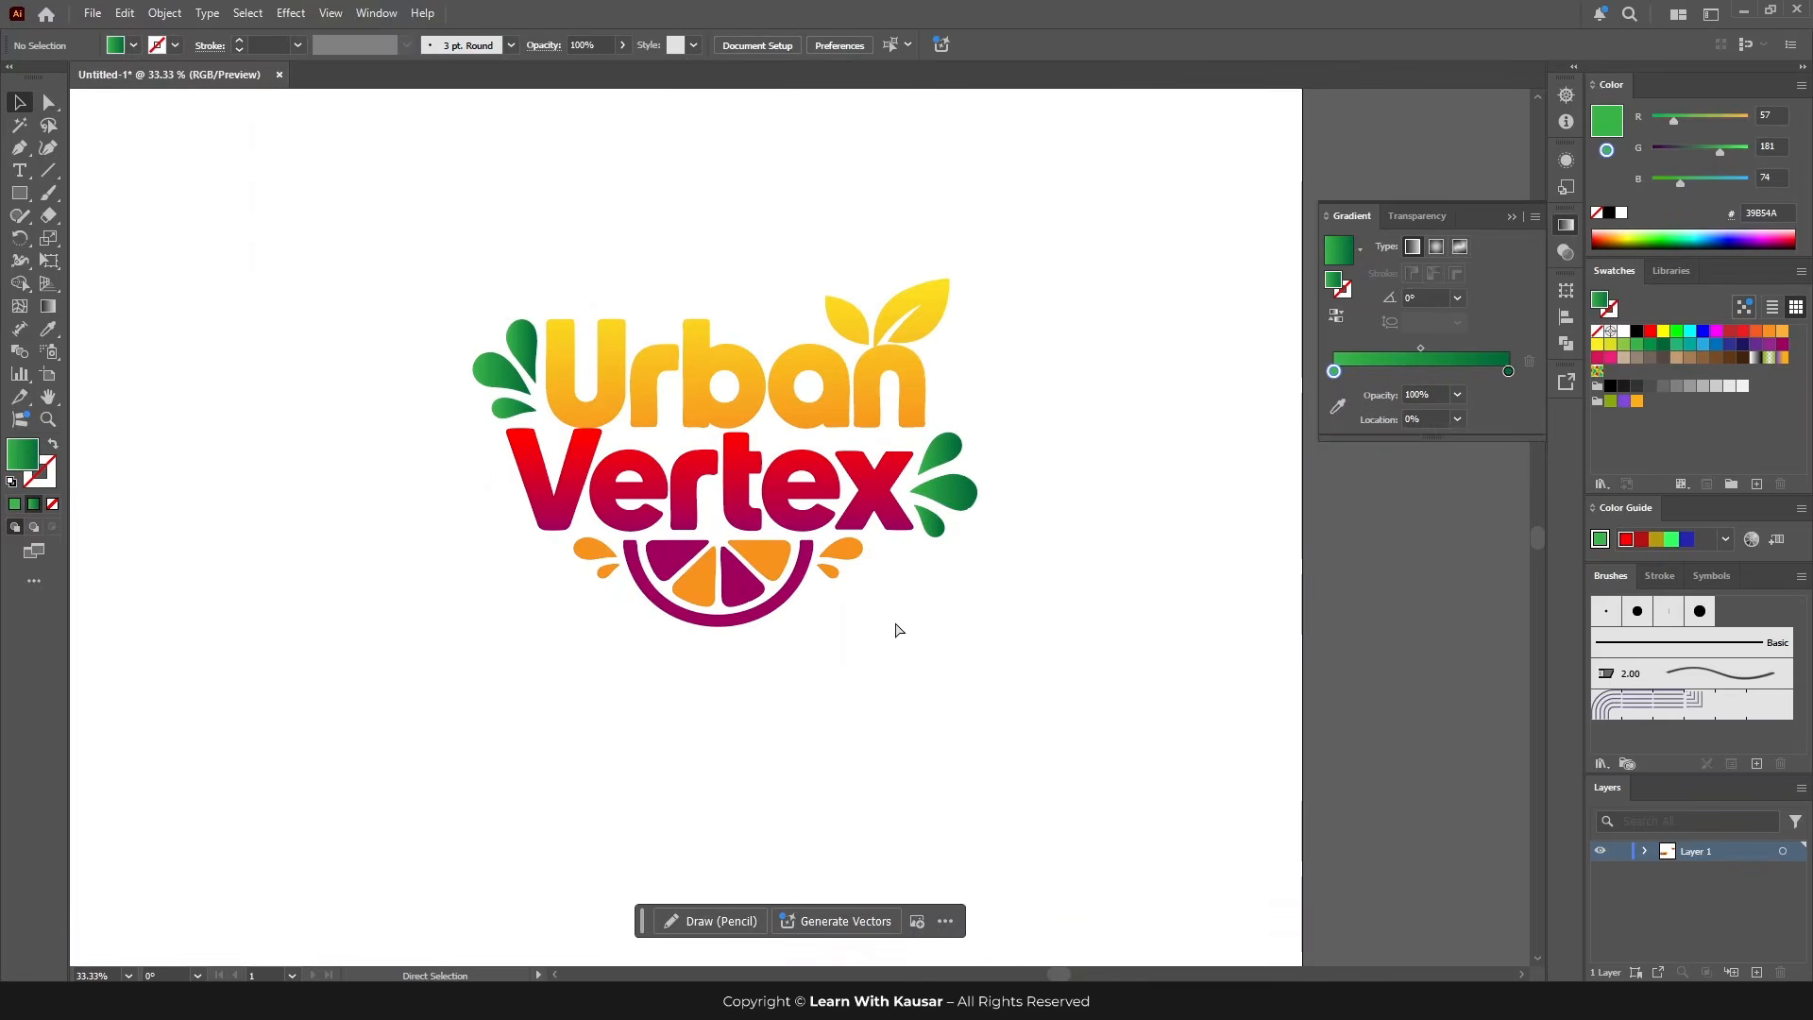
pyautogui.moveTo(748, 524); pyautogui.dragTo(671, 536)
# Step: Delete the Ice House reference image overlapping the edge of the artboard
pyautogui.hotkey('ctrl', '-')
pyautogui.hotkey('ctrl', '-')
pyautogui.moveTo(350, 642); pyautogui.dragTo(269, 589)
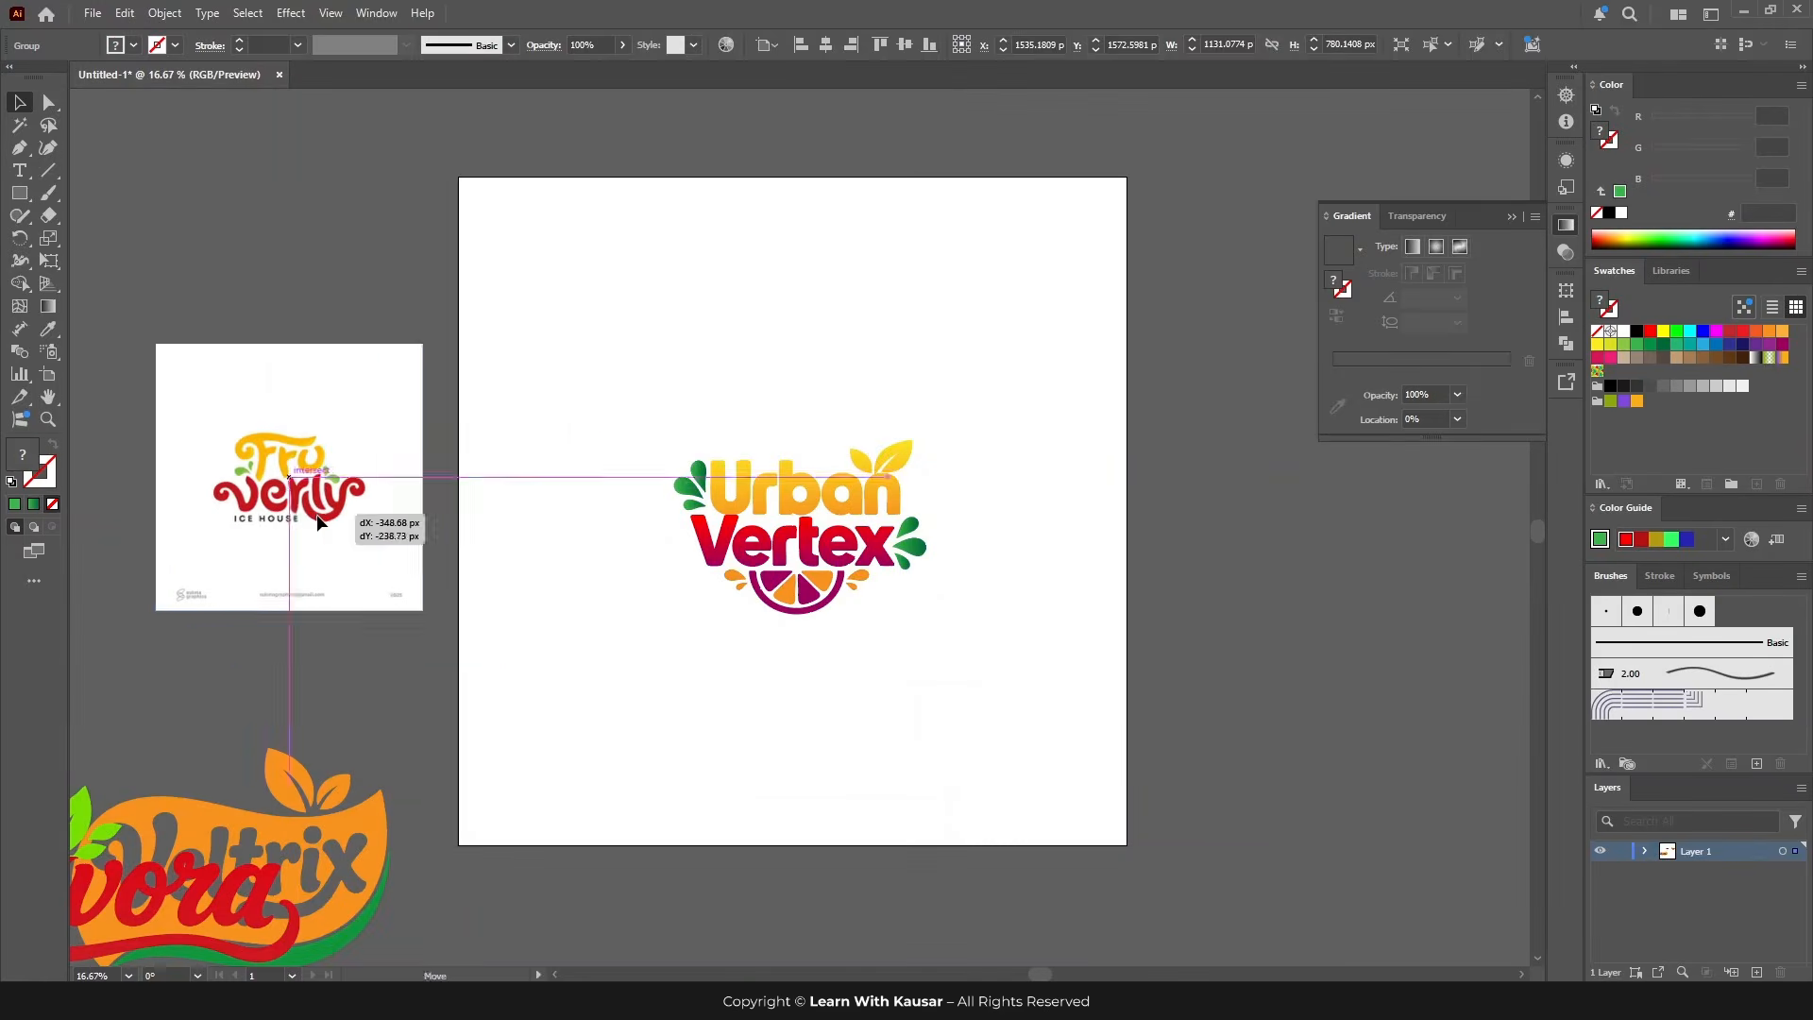
pyautogui.press('Delete')
# Step: Examine the Urban Vertex lettering, droplets and citrus slice up close against the white artboard
pyautogui.keyDown('ctrl'); pyautogui.click(820, 555); pyautogui.keyUp('ctrl')
pyautogui.keyDown('ctrl'); pyautogui.click(820, 555); pyautogui.keyUp('ctrl')
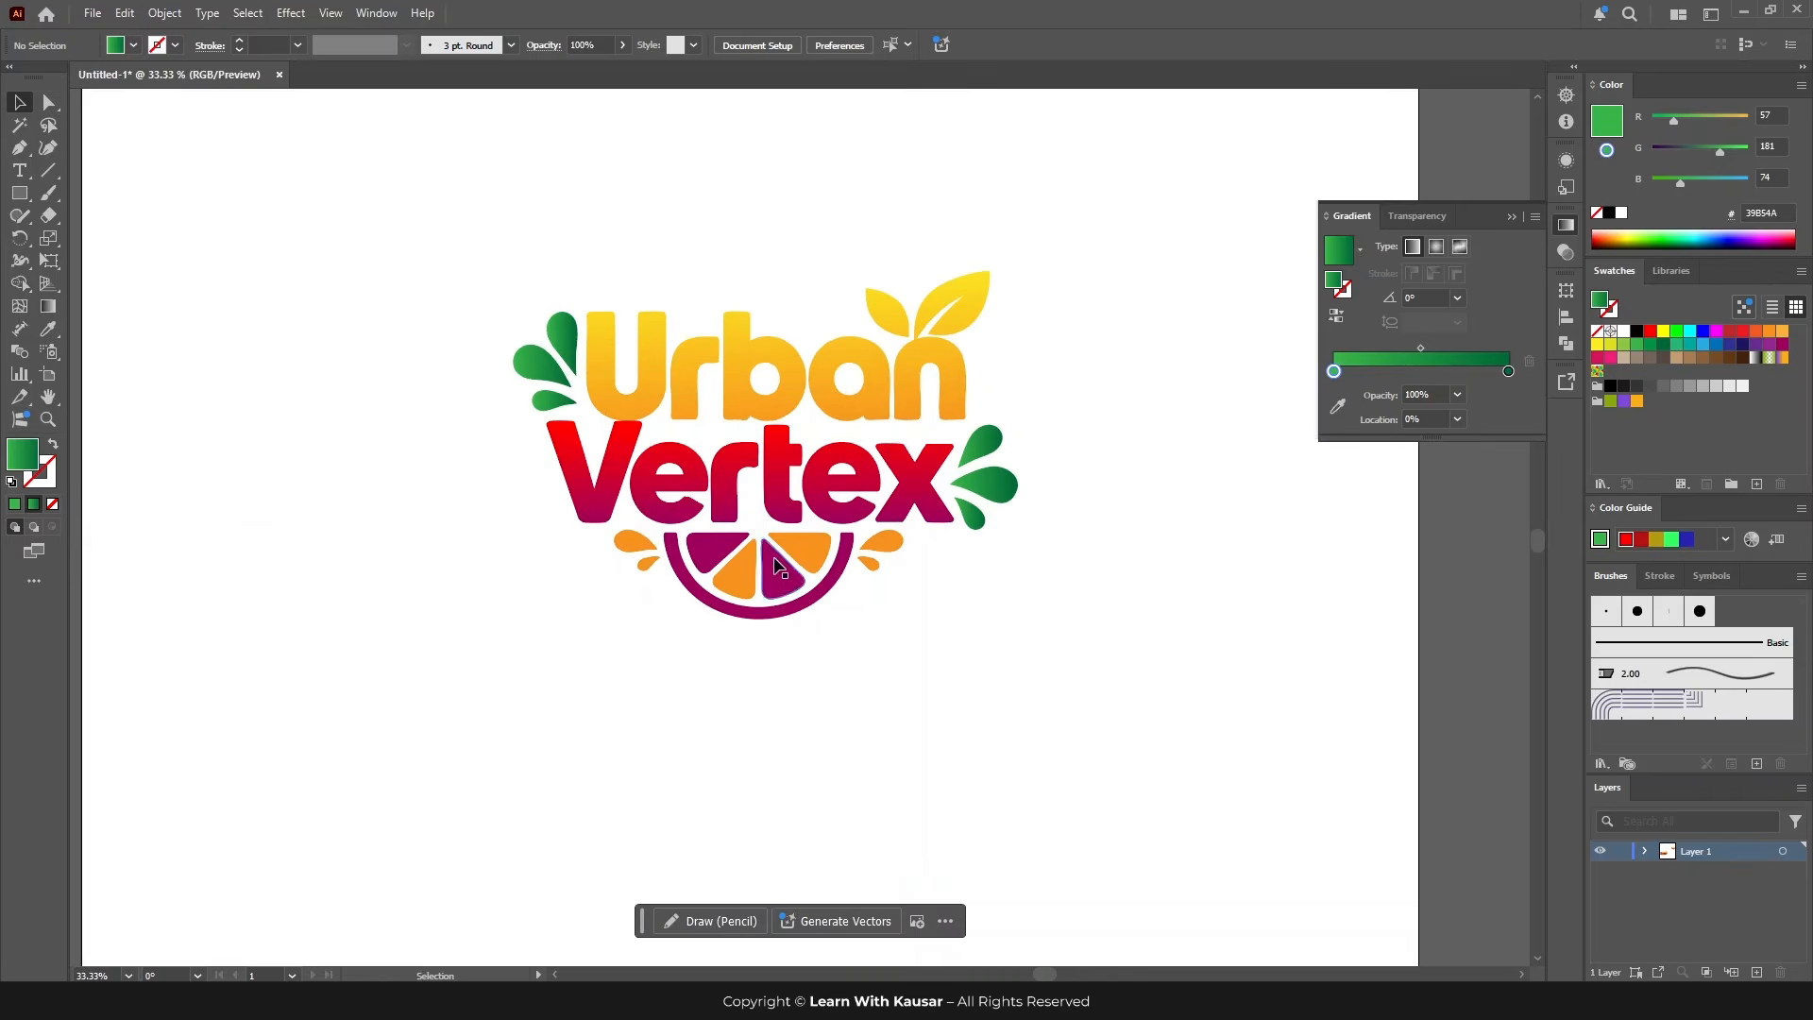
pyautogui.keyDown('ctrl'); pyautogui.click(764, 504); pyautogui.keyUp('ctrl')
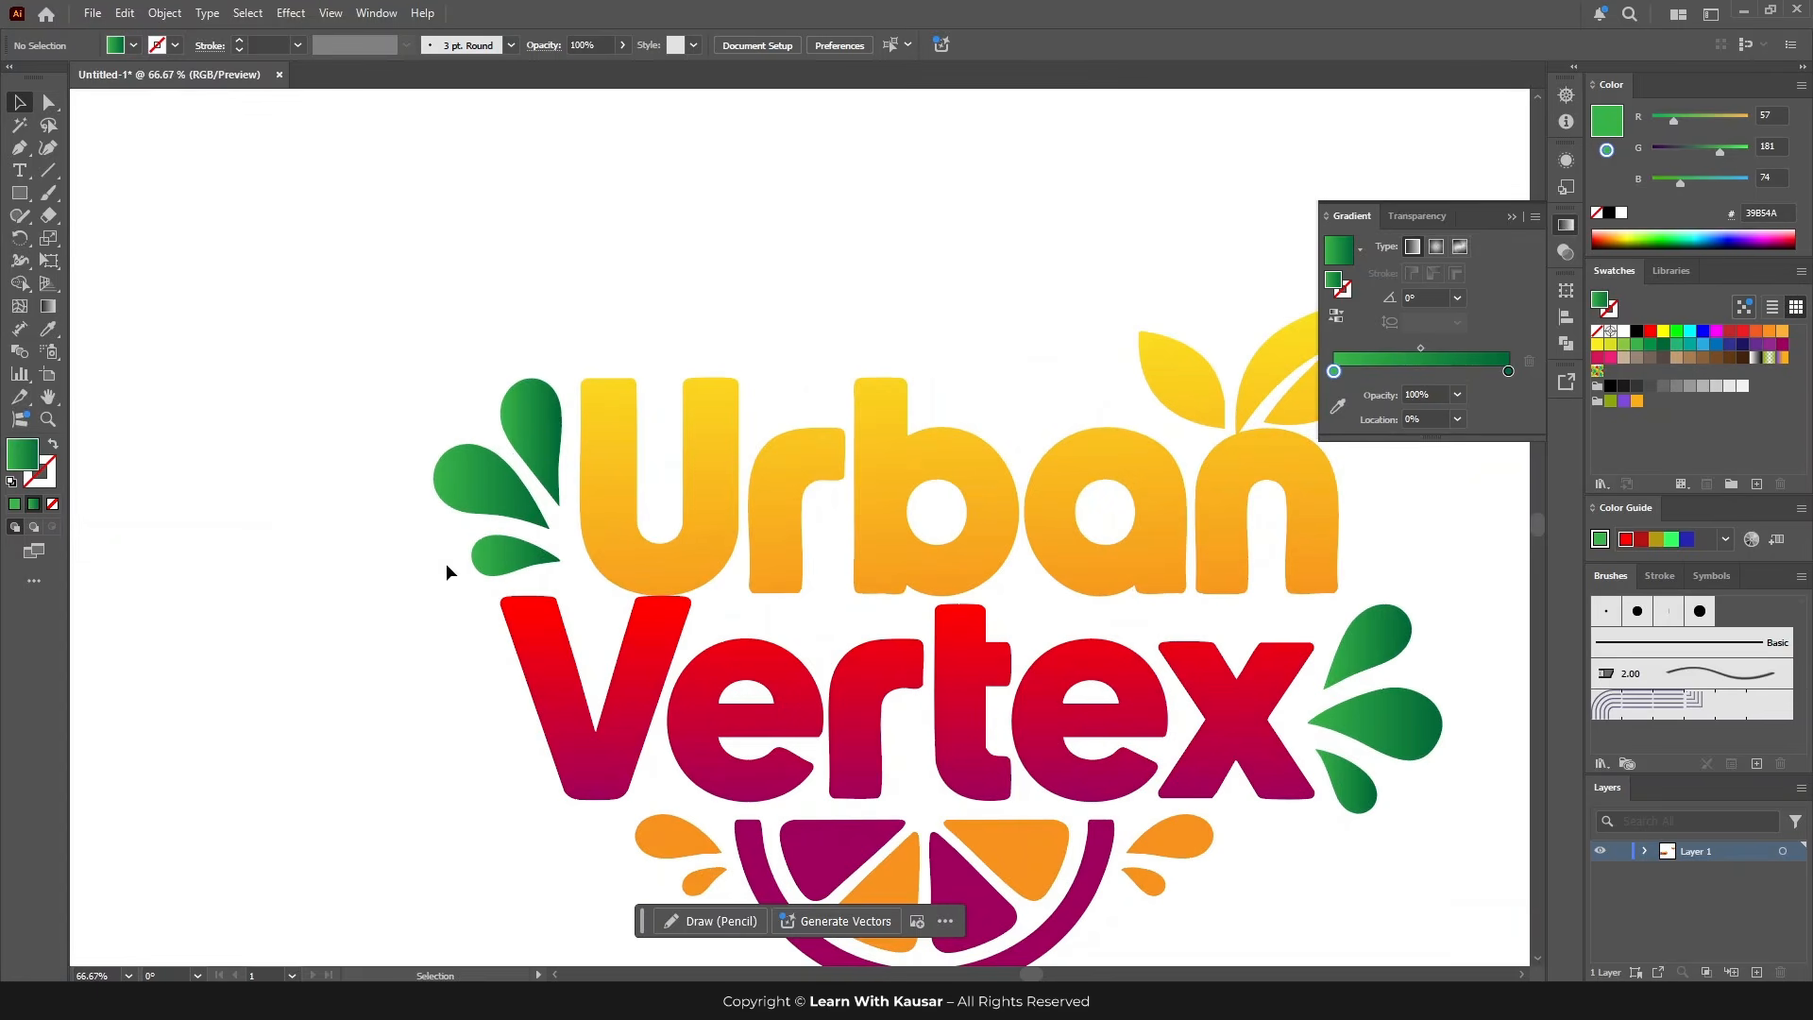
pyautogui.scroll(-2, 1095, 756)
pyautogui.hscroll(1, 1115, 708)
pyautogui.keyDown('ctrl'); pyautogui.click(947, 615); pyautogui.keyUp('ctrl')
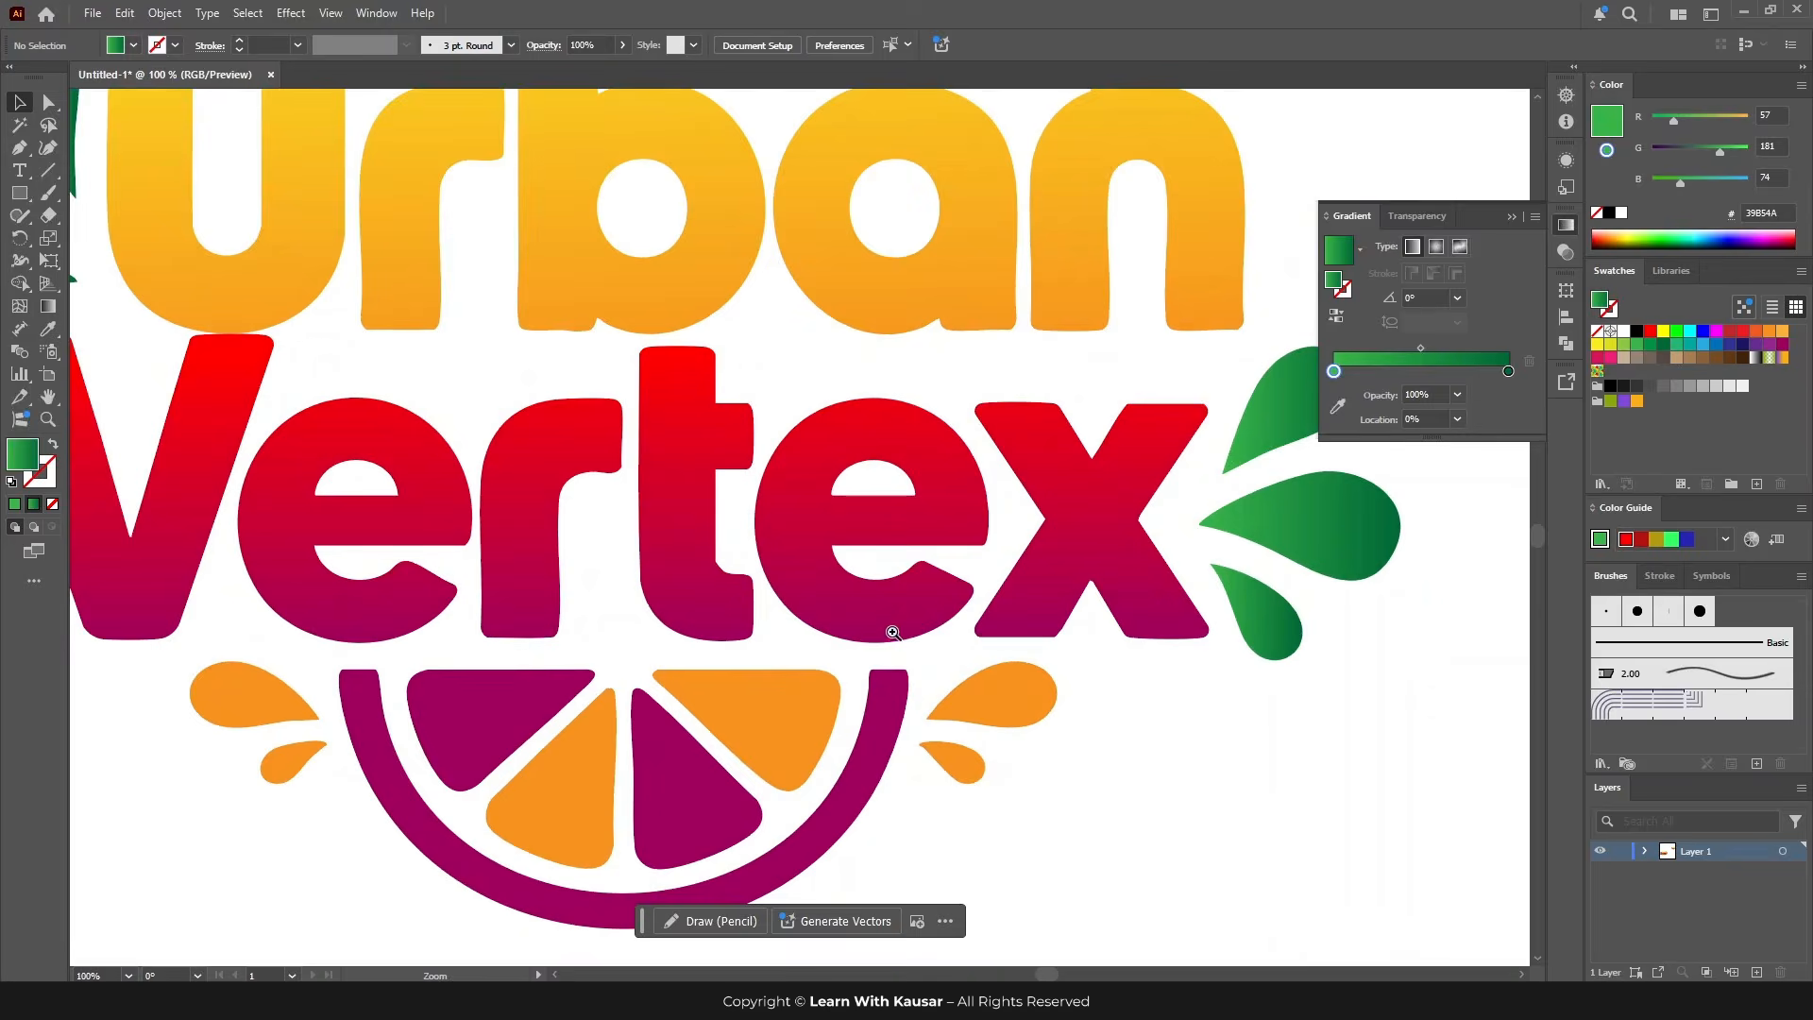
pyautogui.keyDown('ctrl'); pyautogui.click(792, 564); pyautogui.keyUp('ctrl')
pyautogui.hotkey('ctrl', '-')
pyautogui.hotkey('ctrl', '-')
pyautogui.hotkey('ctrl', '-')
pyautogui.hotkey('ctrl', '-')
pyautogui.hotkey('ctrl', '-')
pyautogui.hotkey('ctrl', '-')
pyautogui.hotkey('ctrl', '-')
pyautogui.hotkey('ctrl', '-')
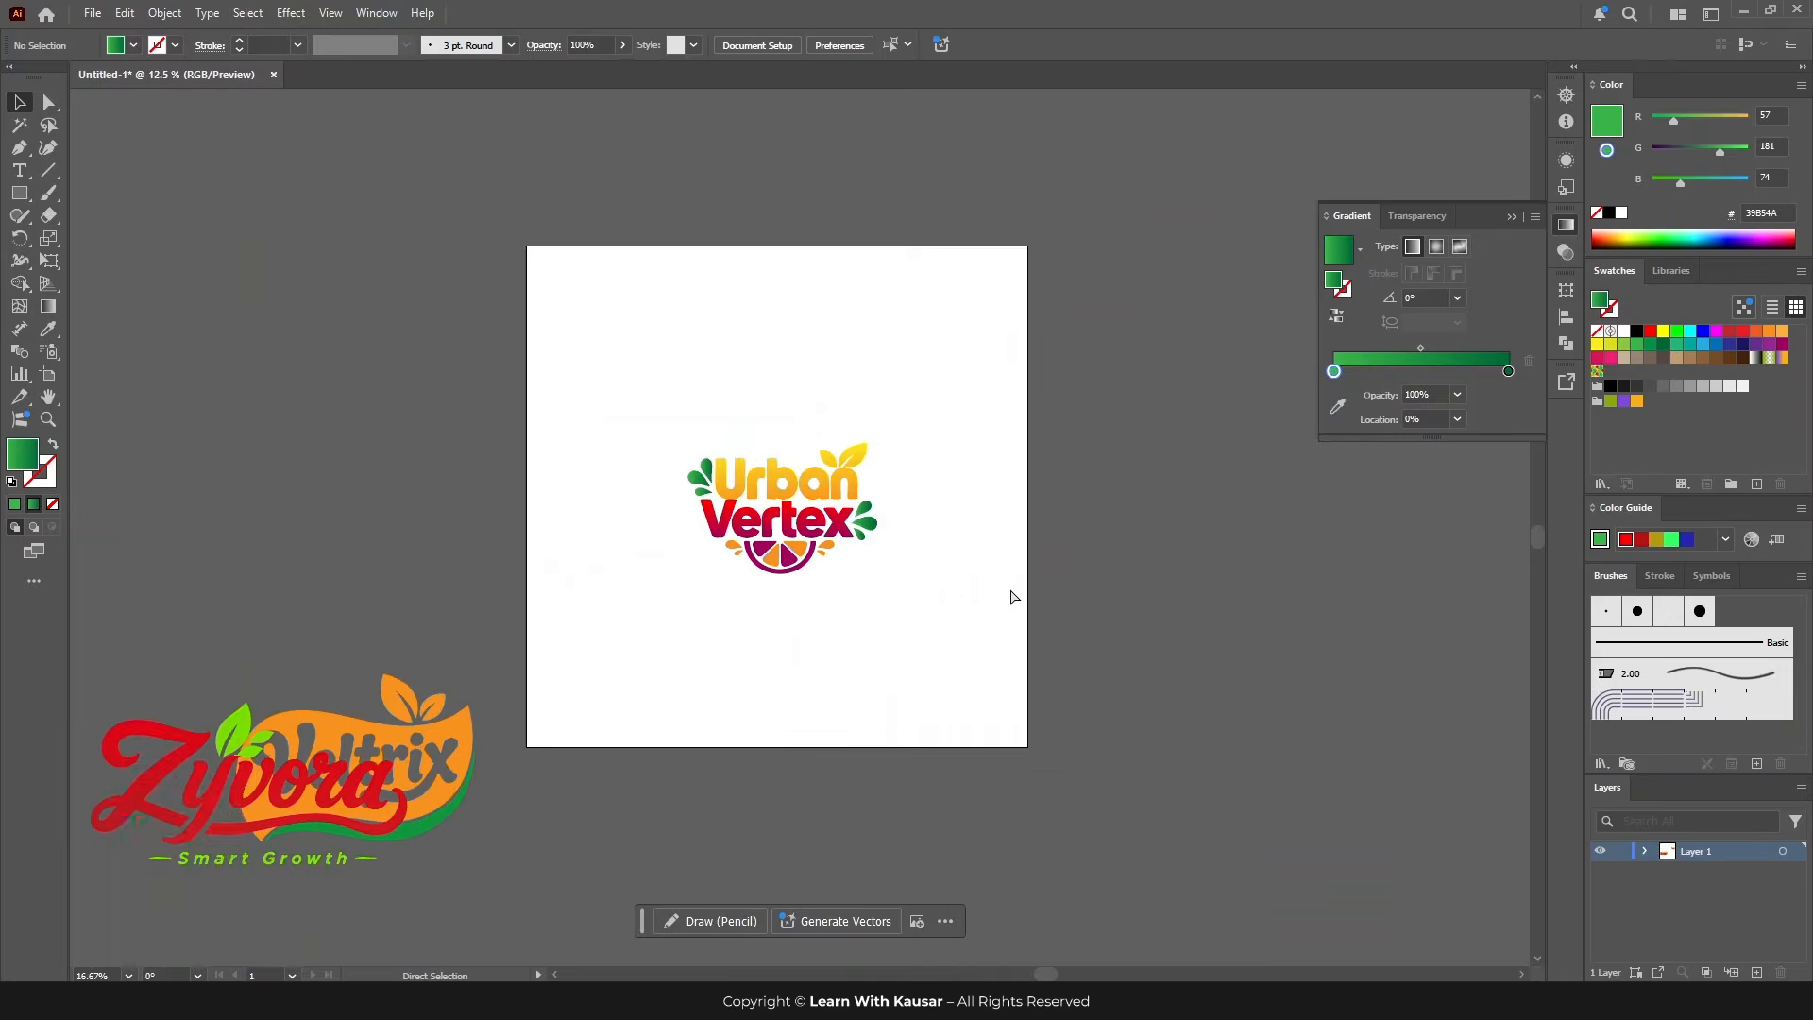
# Step: Enlarge the Urban Vertex logo to about 1758 by 1212 px and centre it horizontally and vertically on the artboard
pyautogui.click(850, 557)
pyautogui.moveTo(782, 440); pyautogui.dragTo(780, 406)
pyautogui.click(904, 45)
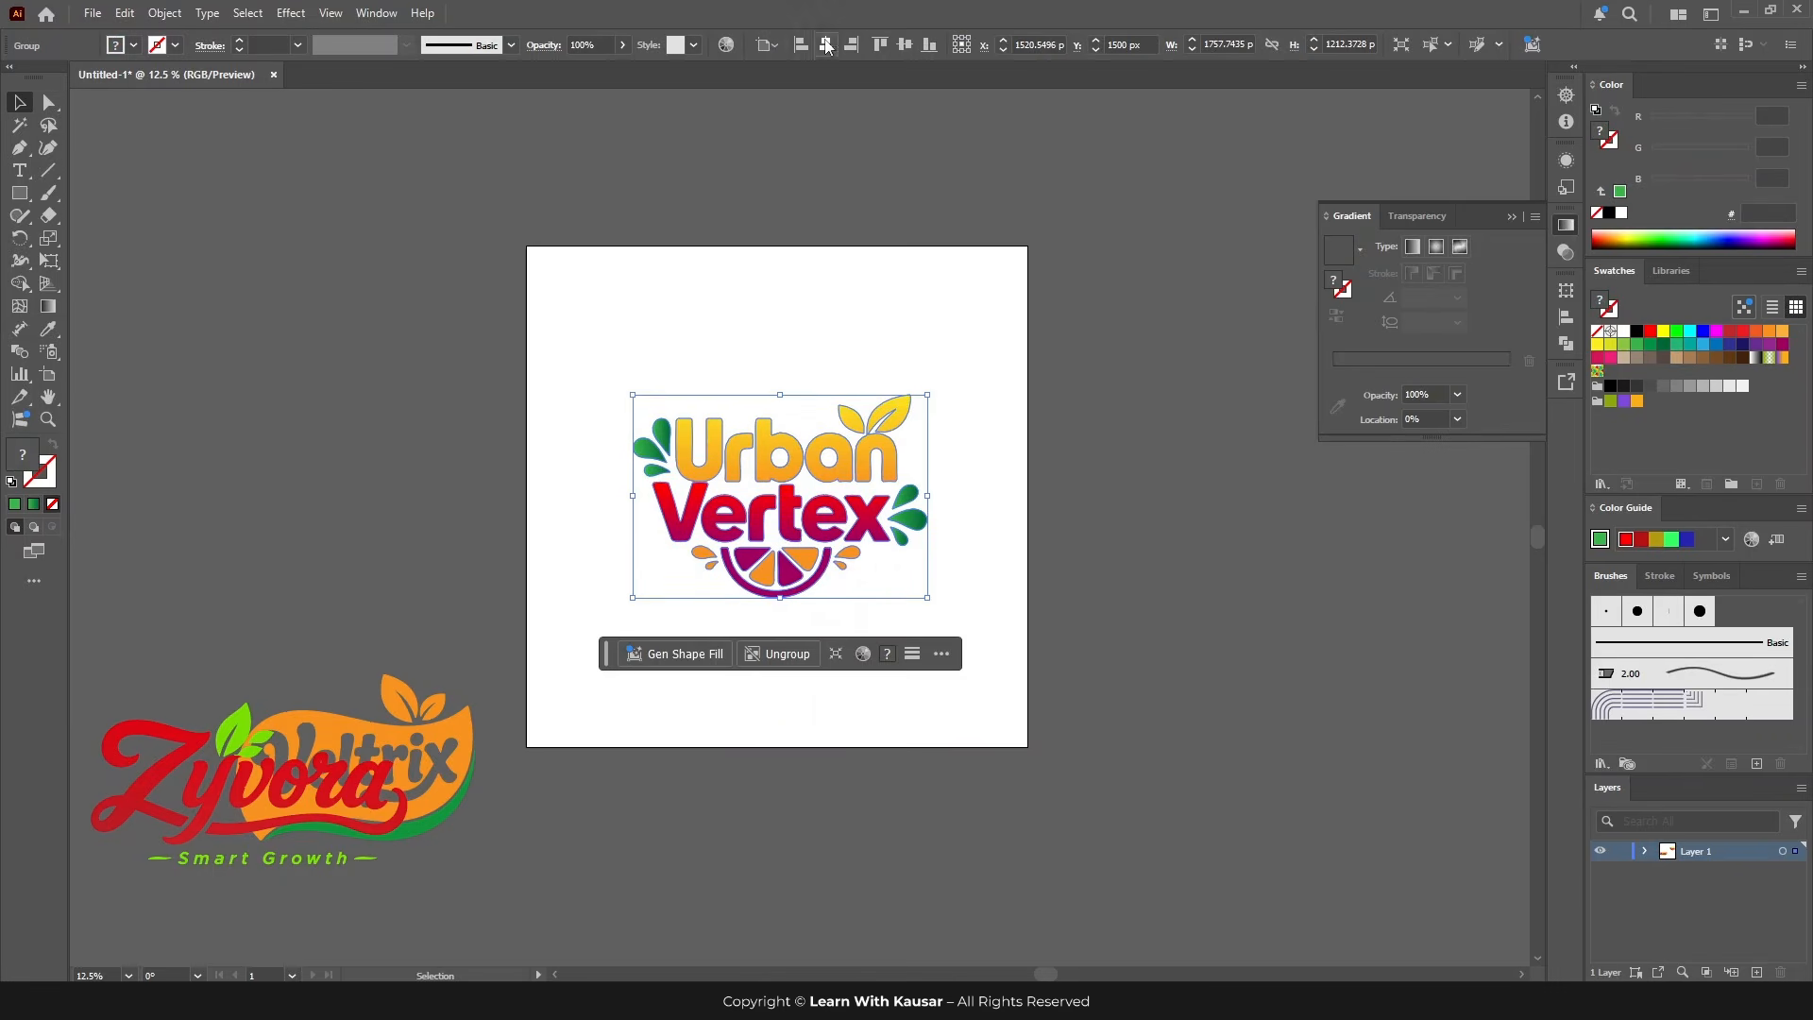
pyautogui.click(825, 45)
pyautogui.click(1110, 637)
pyautogui.click(823, 509)
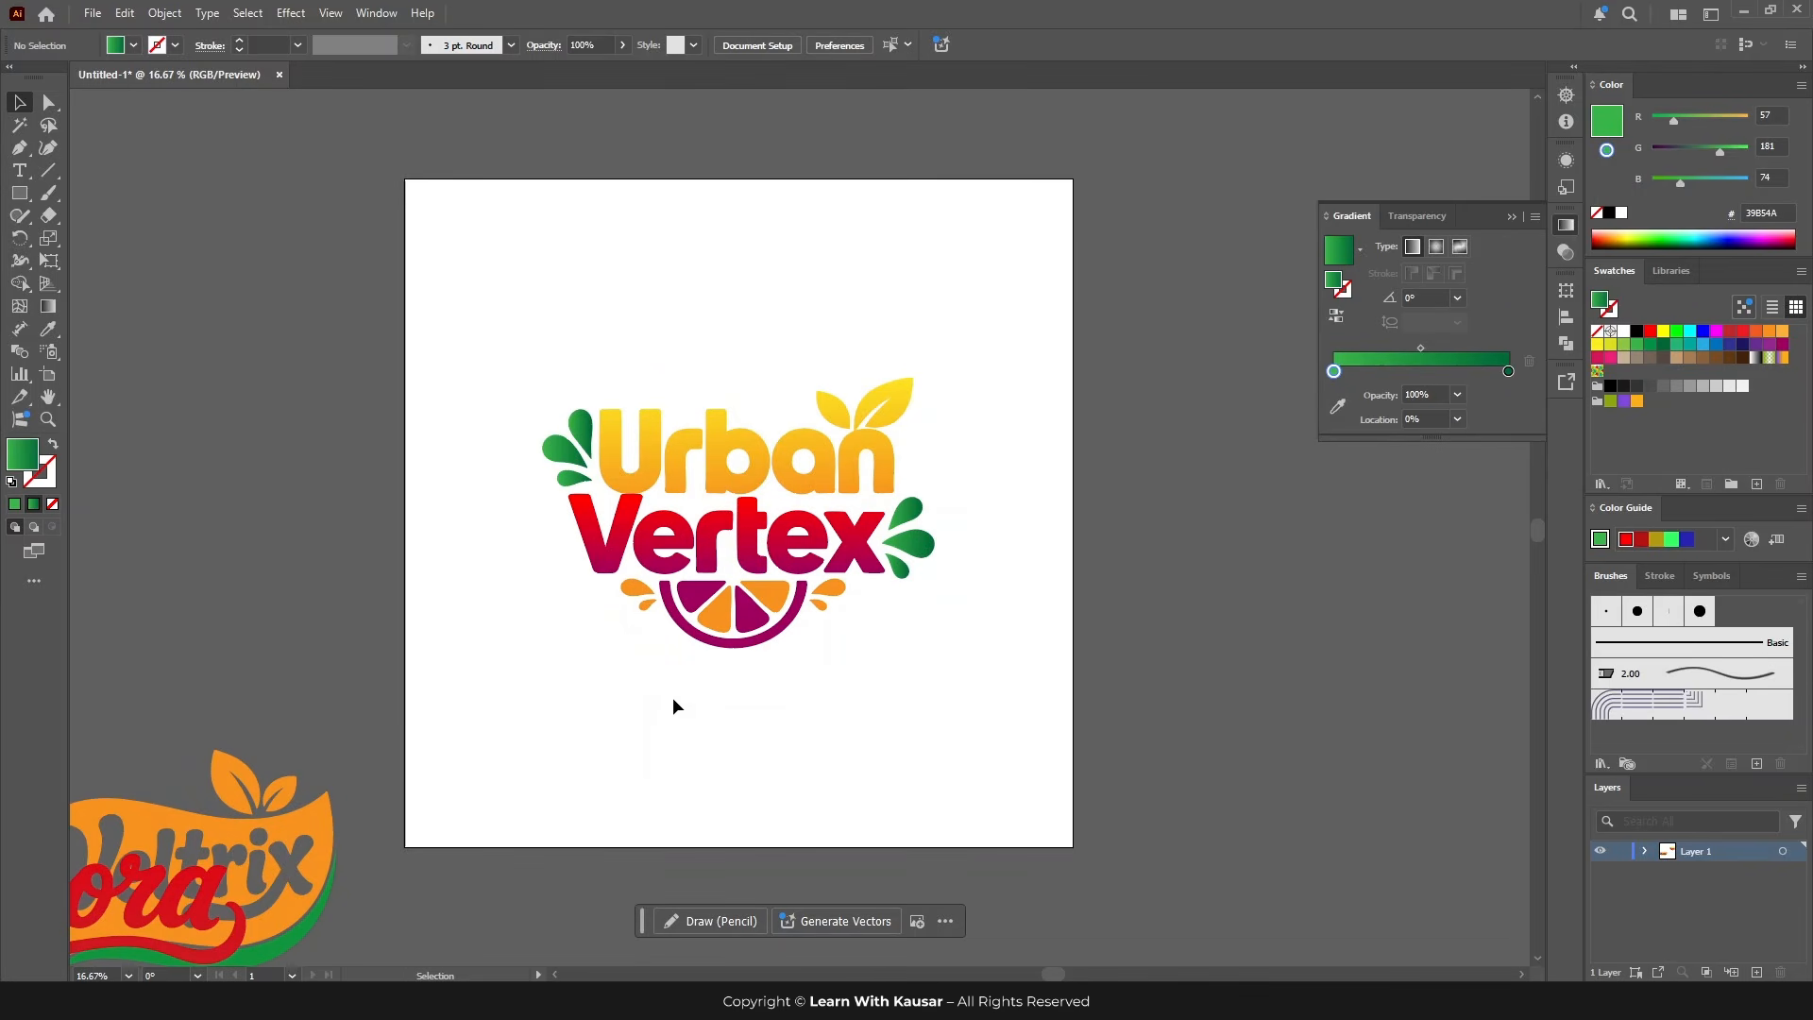
# Step: Separate the overlapping Zyvora and Veltrix logos outside the artboard
pyautogui.hotkey('ctrl', '-')
pyautogui.moveTo(511, 758); pyautogui.dragTo(699, 828)
pyautogui.moveTo(474, 712); pyautogui.dragTo(458, 746)
# Step: Create a new 3000 by 3000 px document in RGB Color with High (300 ppi) raster effects
pyautogui.click(92, 13)
pyautogui.click(104, 29)
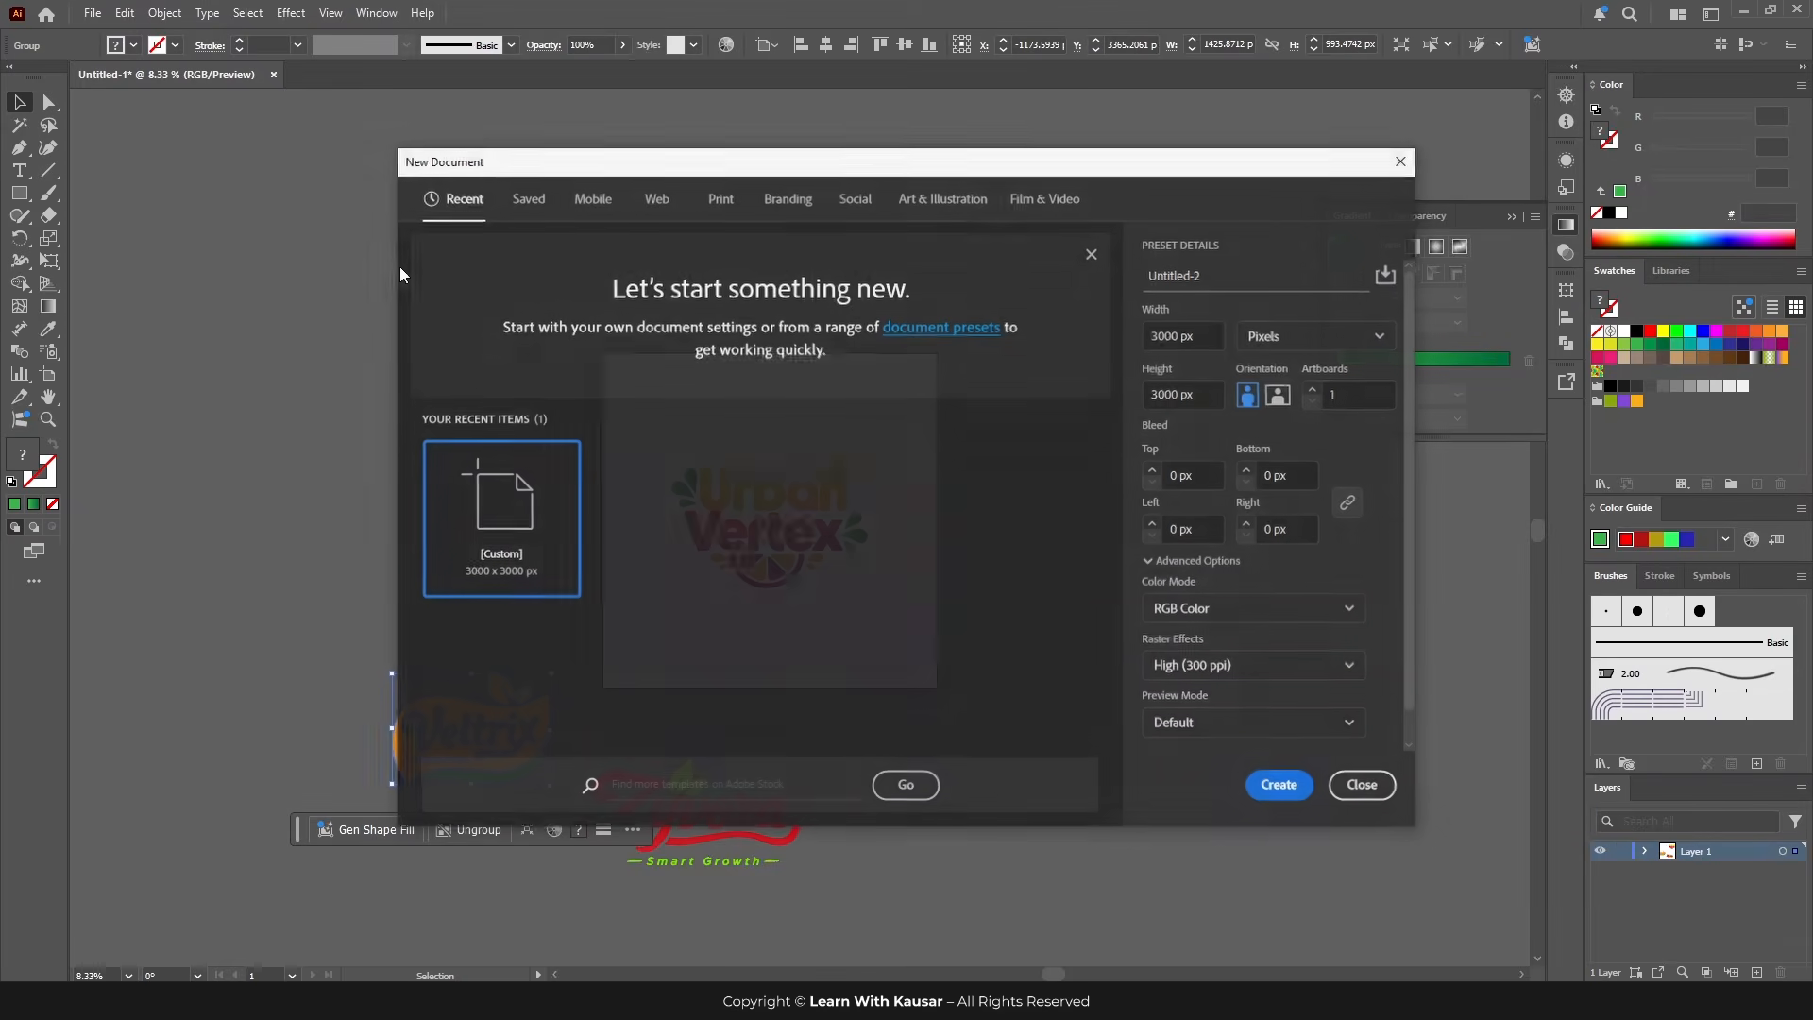
pyautogui.click(1281, 785)
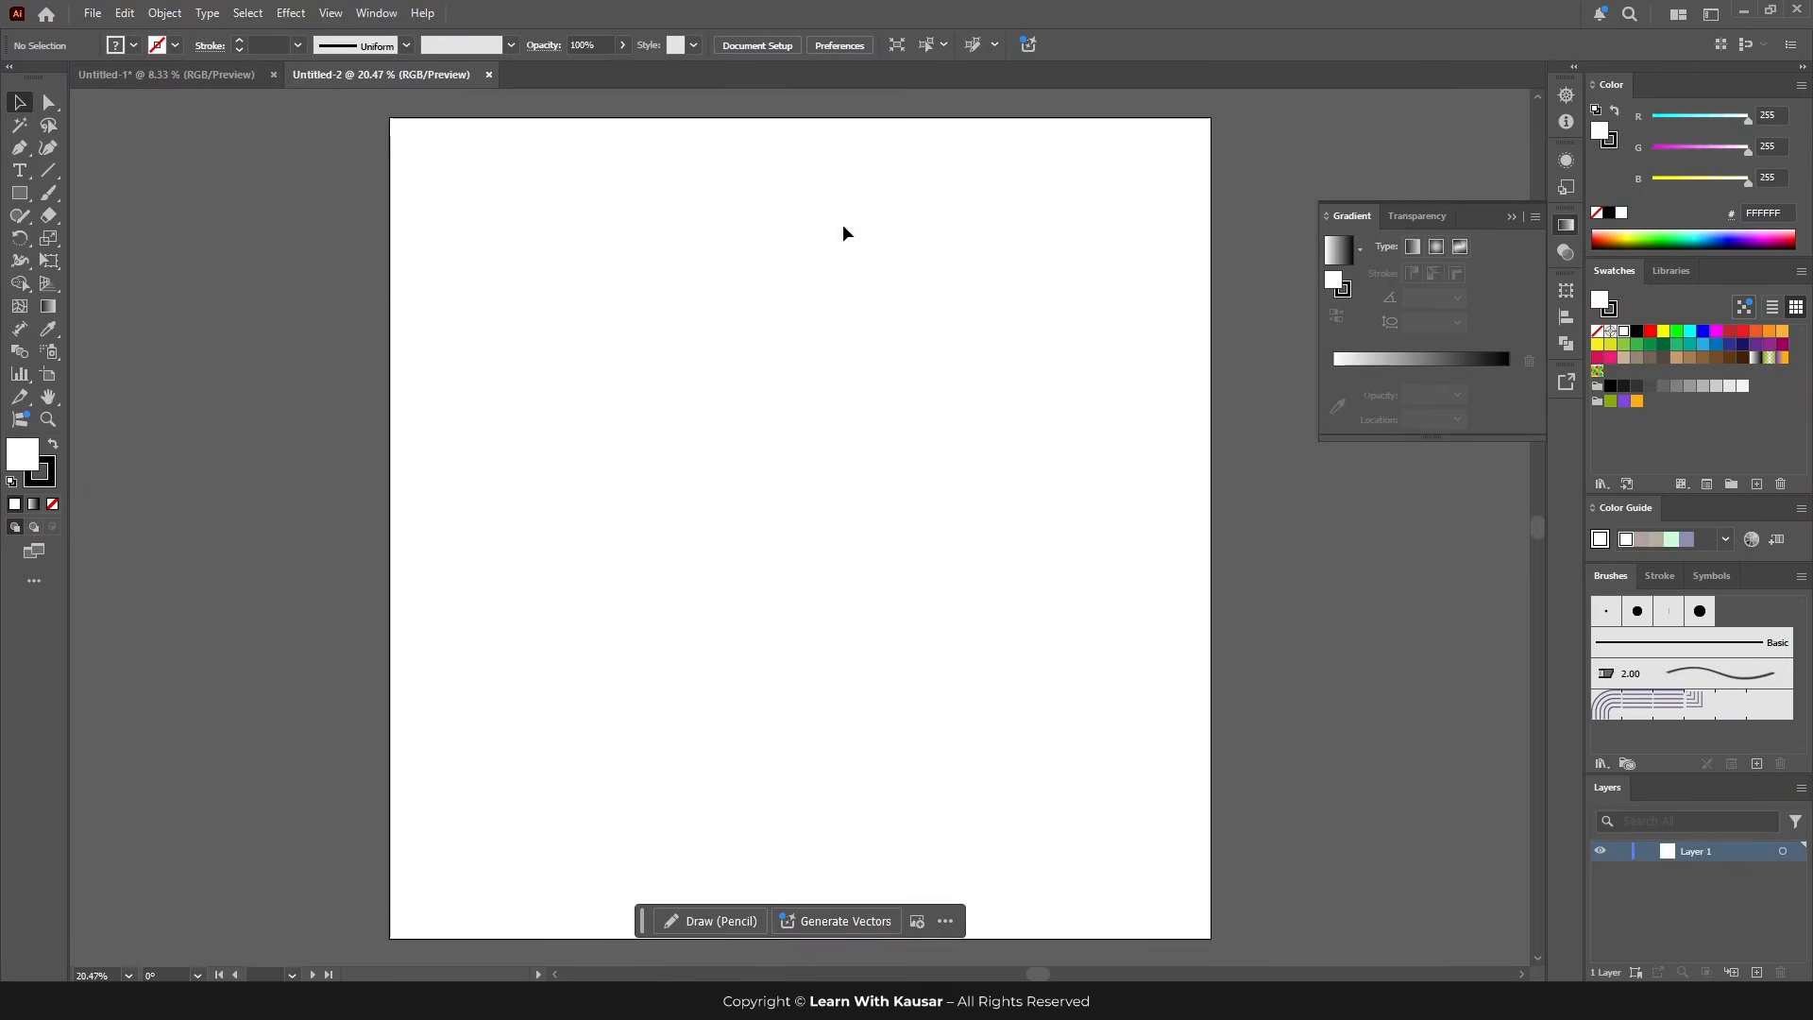
# Step: Cut the Veltrix and Zyvora logos from the Urban Vertex document and paste them into the new document
pyautogui.click(223, 75)
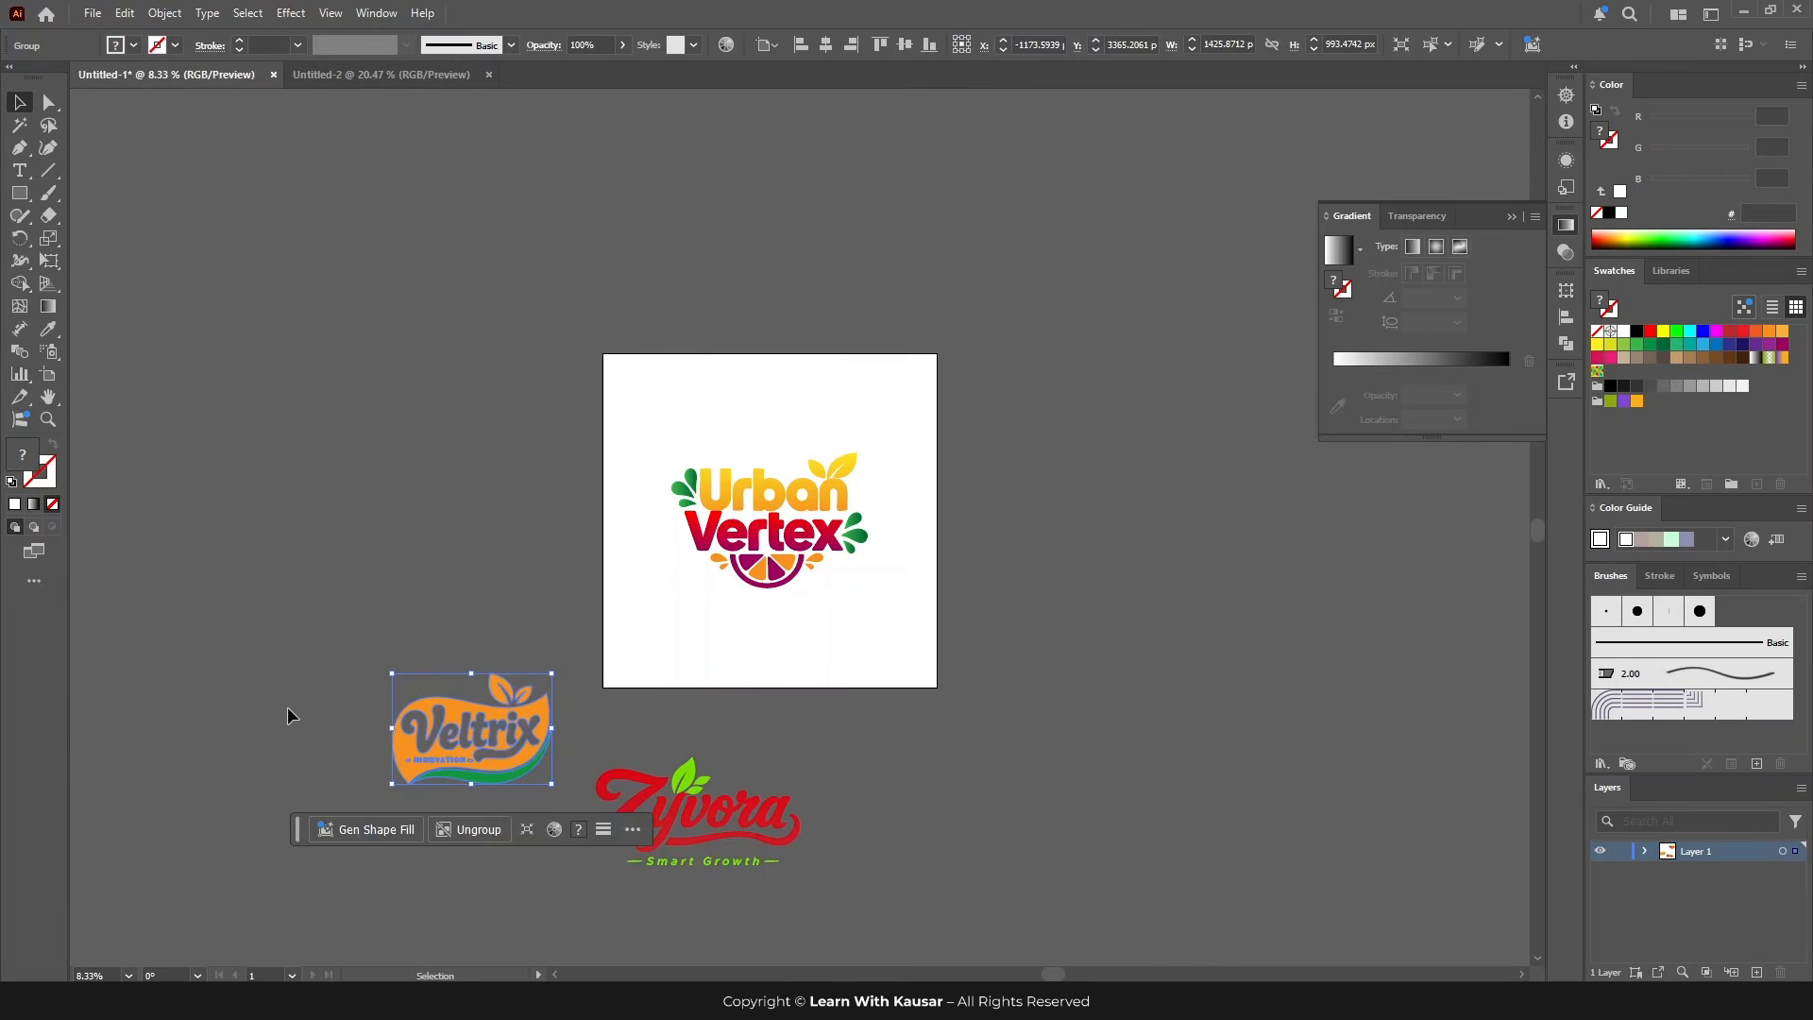
pyautogui.moveTo(288, 709); pyautogui.dragTo(855, 918)
pyautogui.hotkey('ctrl', 'x')
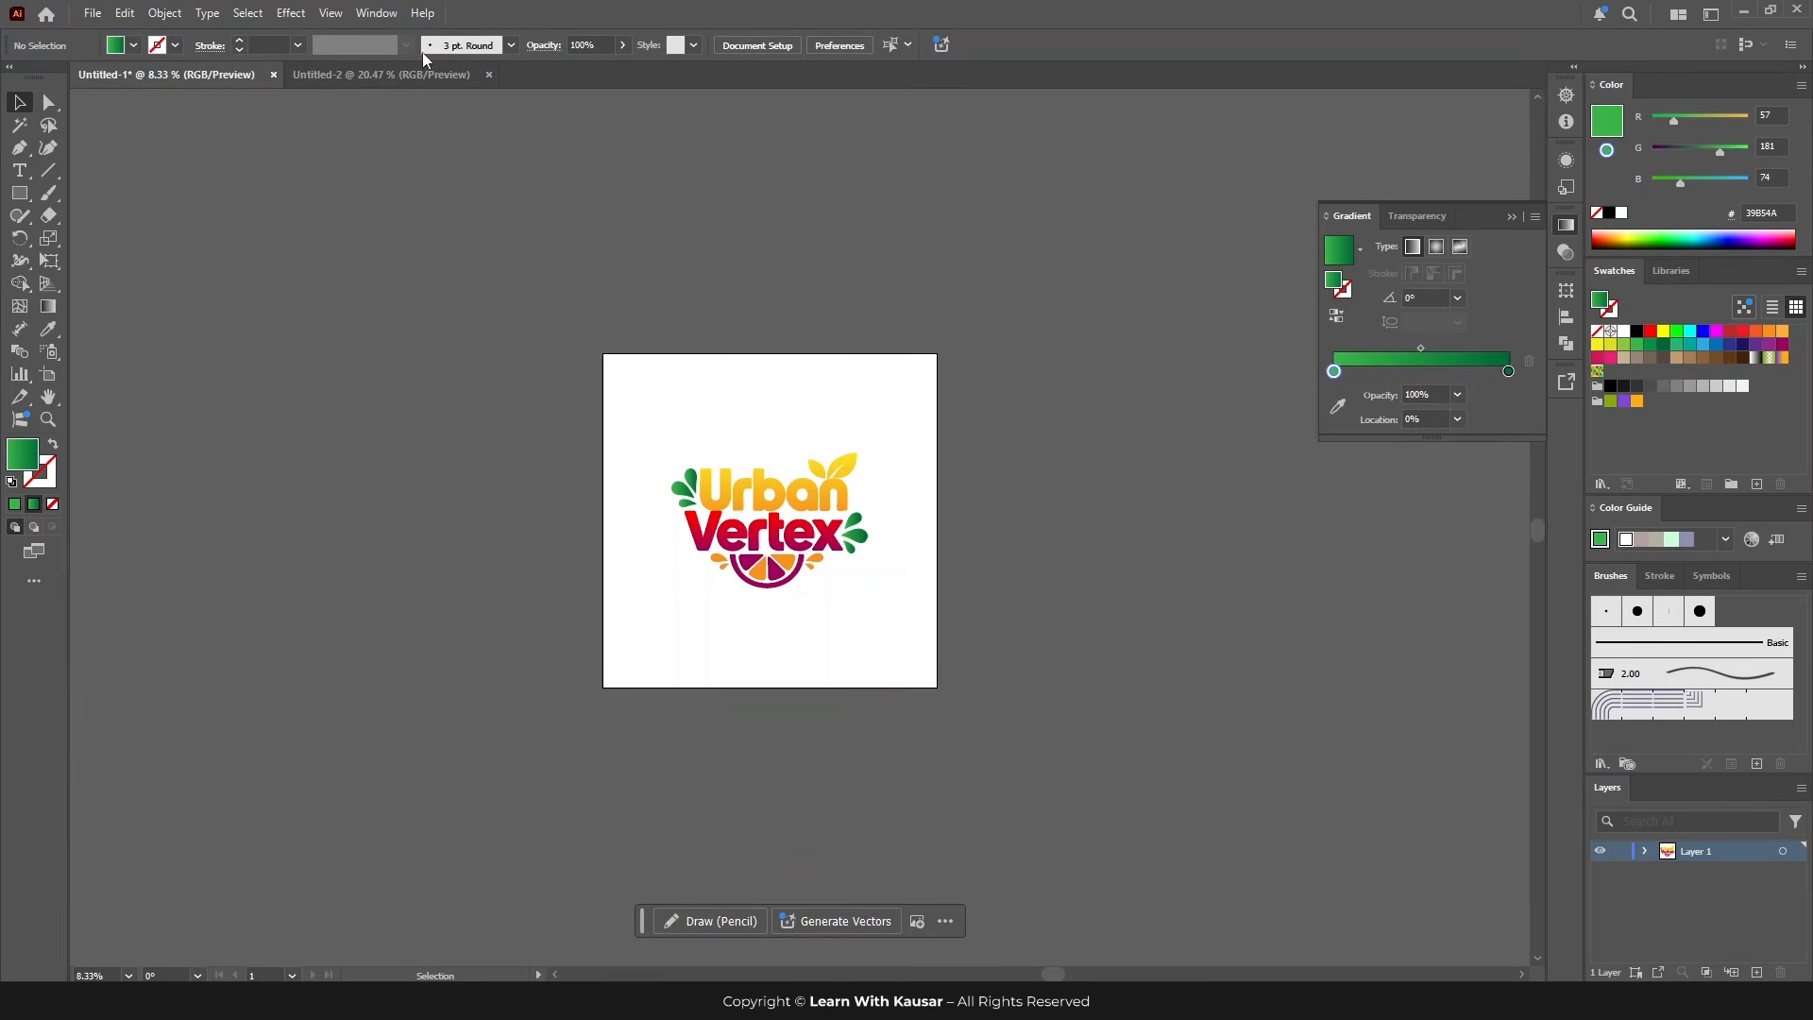
pyautogui.click(415, 74)
pyautogui.hotkey('ctrl', 'v')
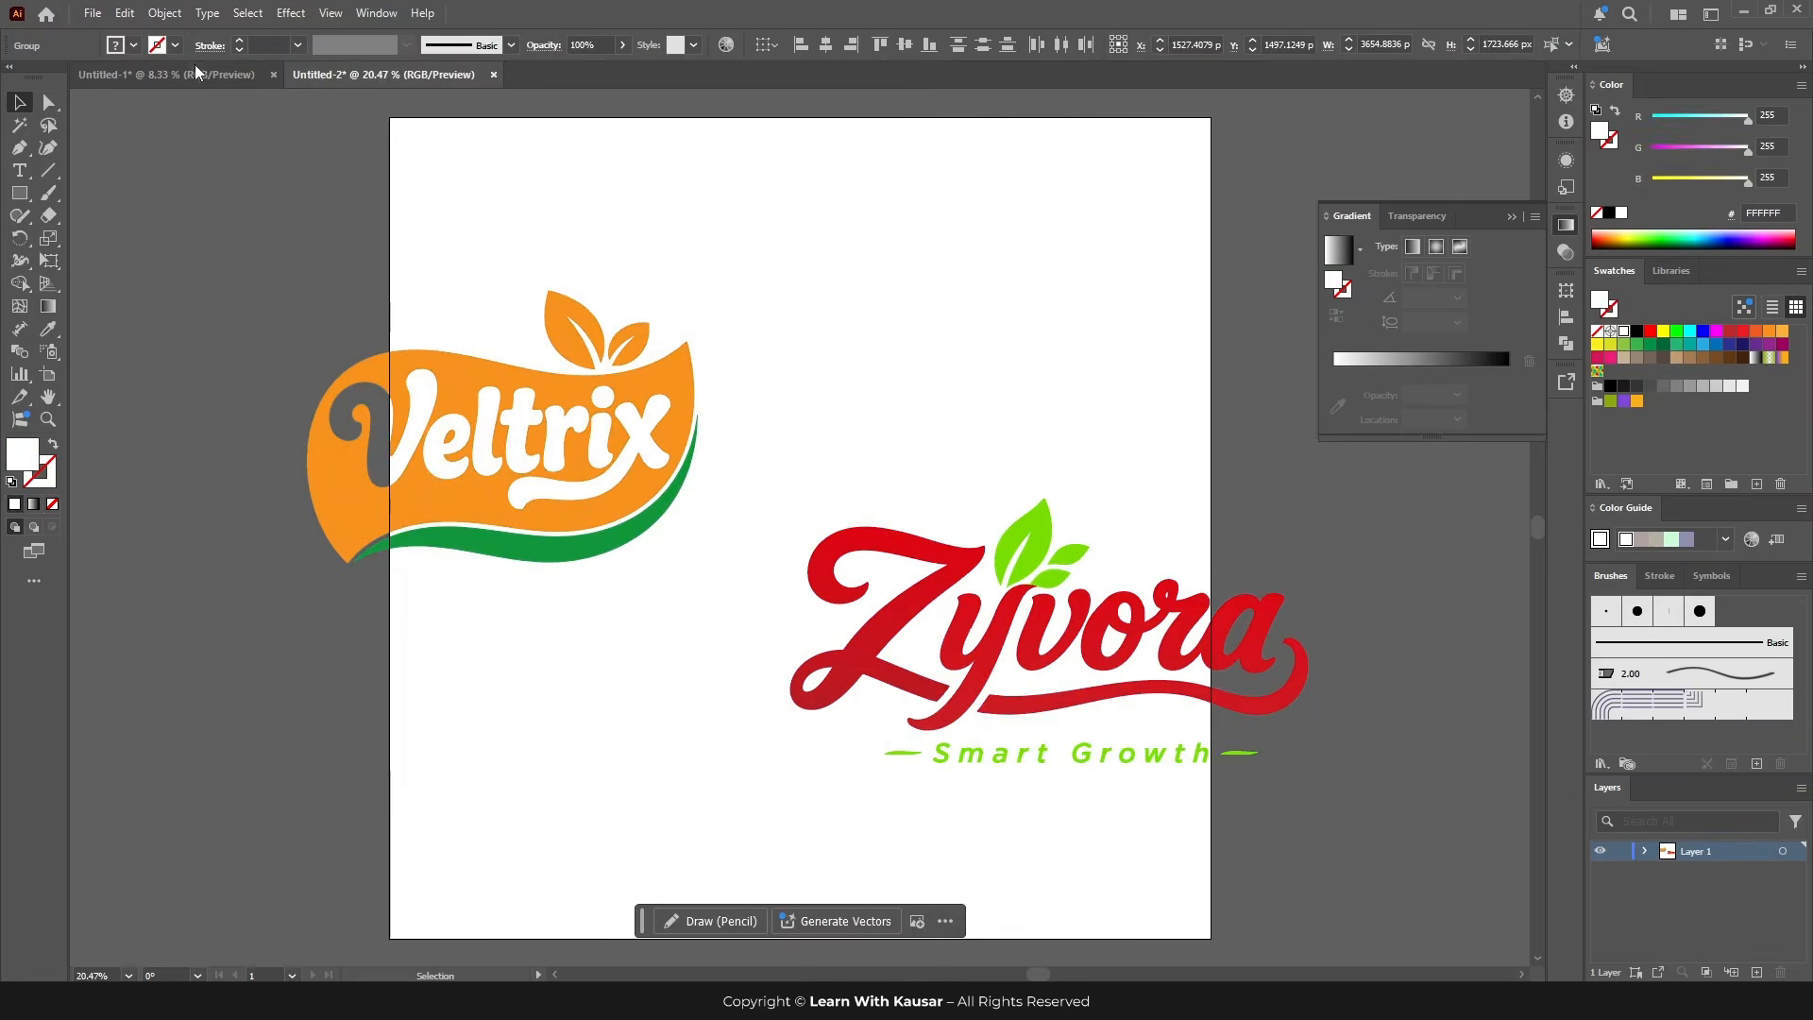
# Step: Return to the Urban Vertex document, put the gradient settings away, and create a 3000 by 3000 px rectangle
pyautogui.click(197, 74)
pyautogui.keyDown('ctrl'); pyautogui.click(833, 545); pyautogui.keyUp('ctrl')
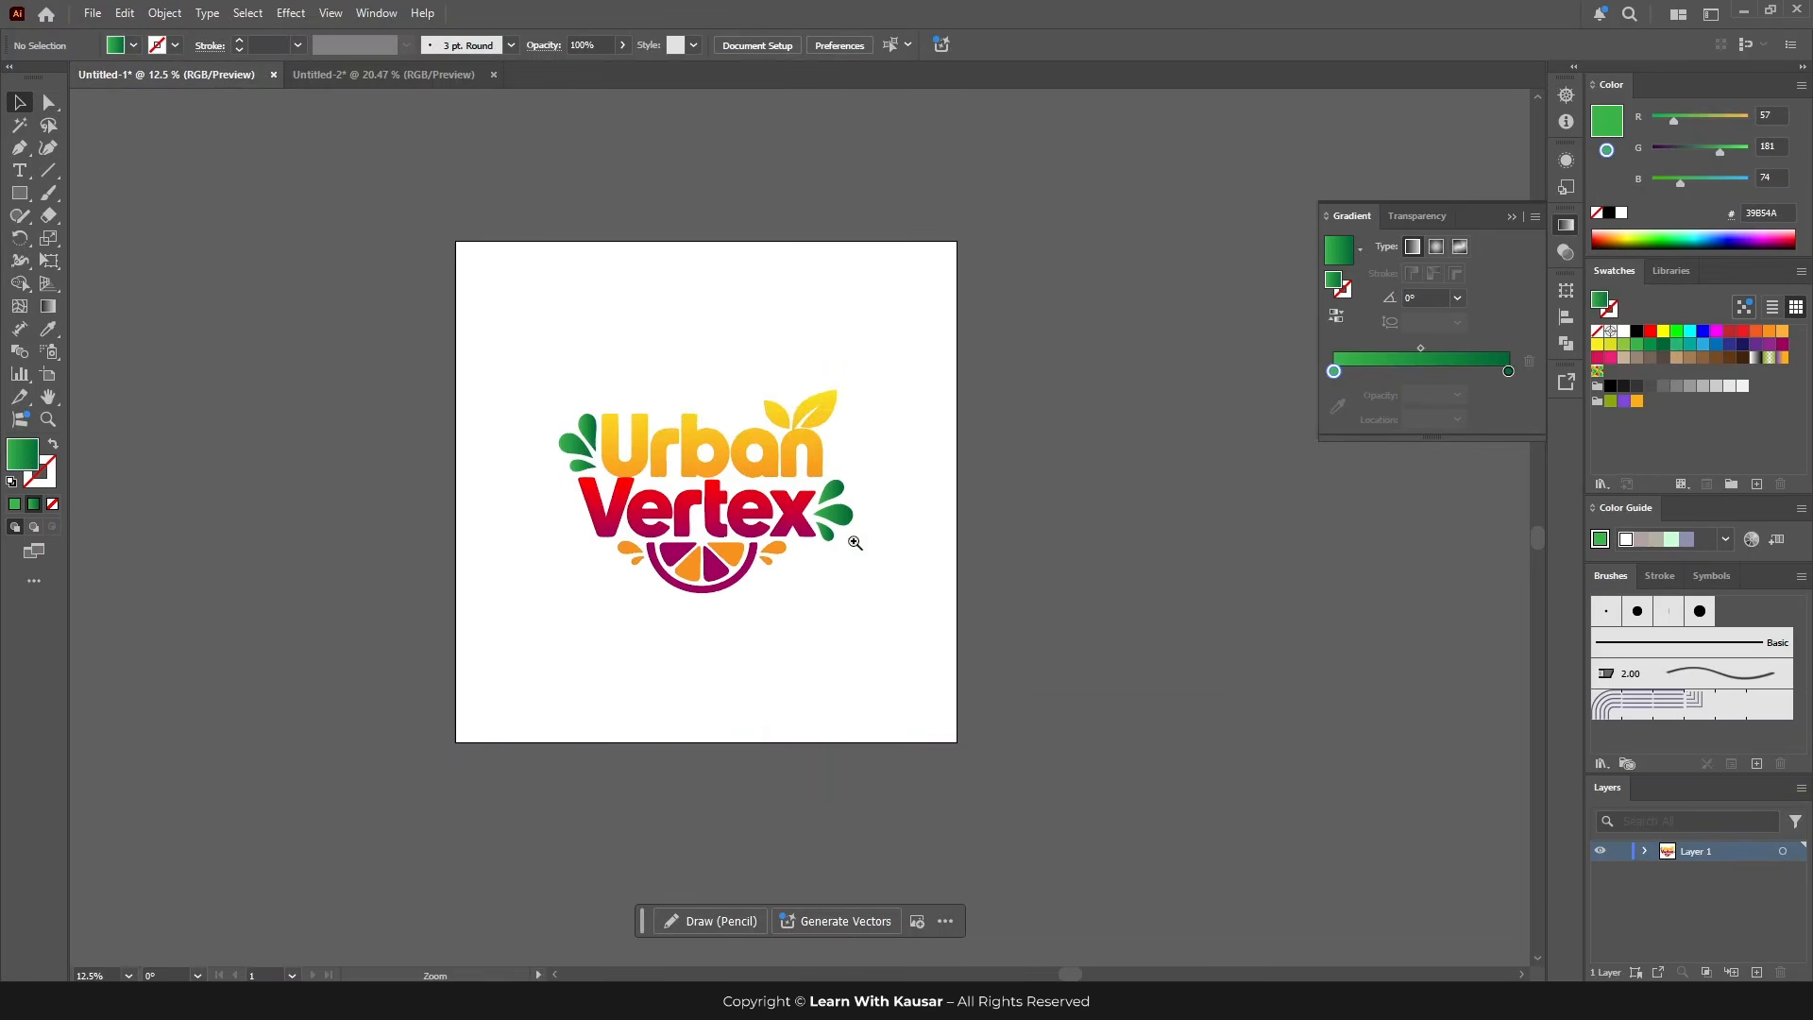
pyautogui.click(1512, 218)
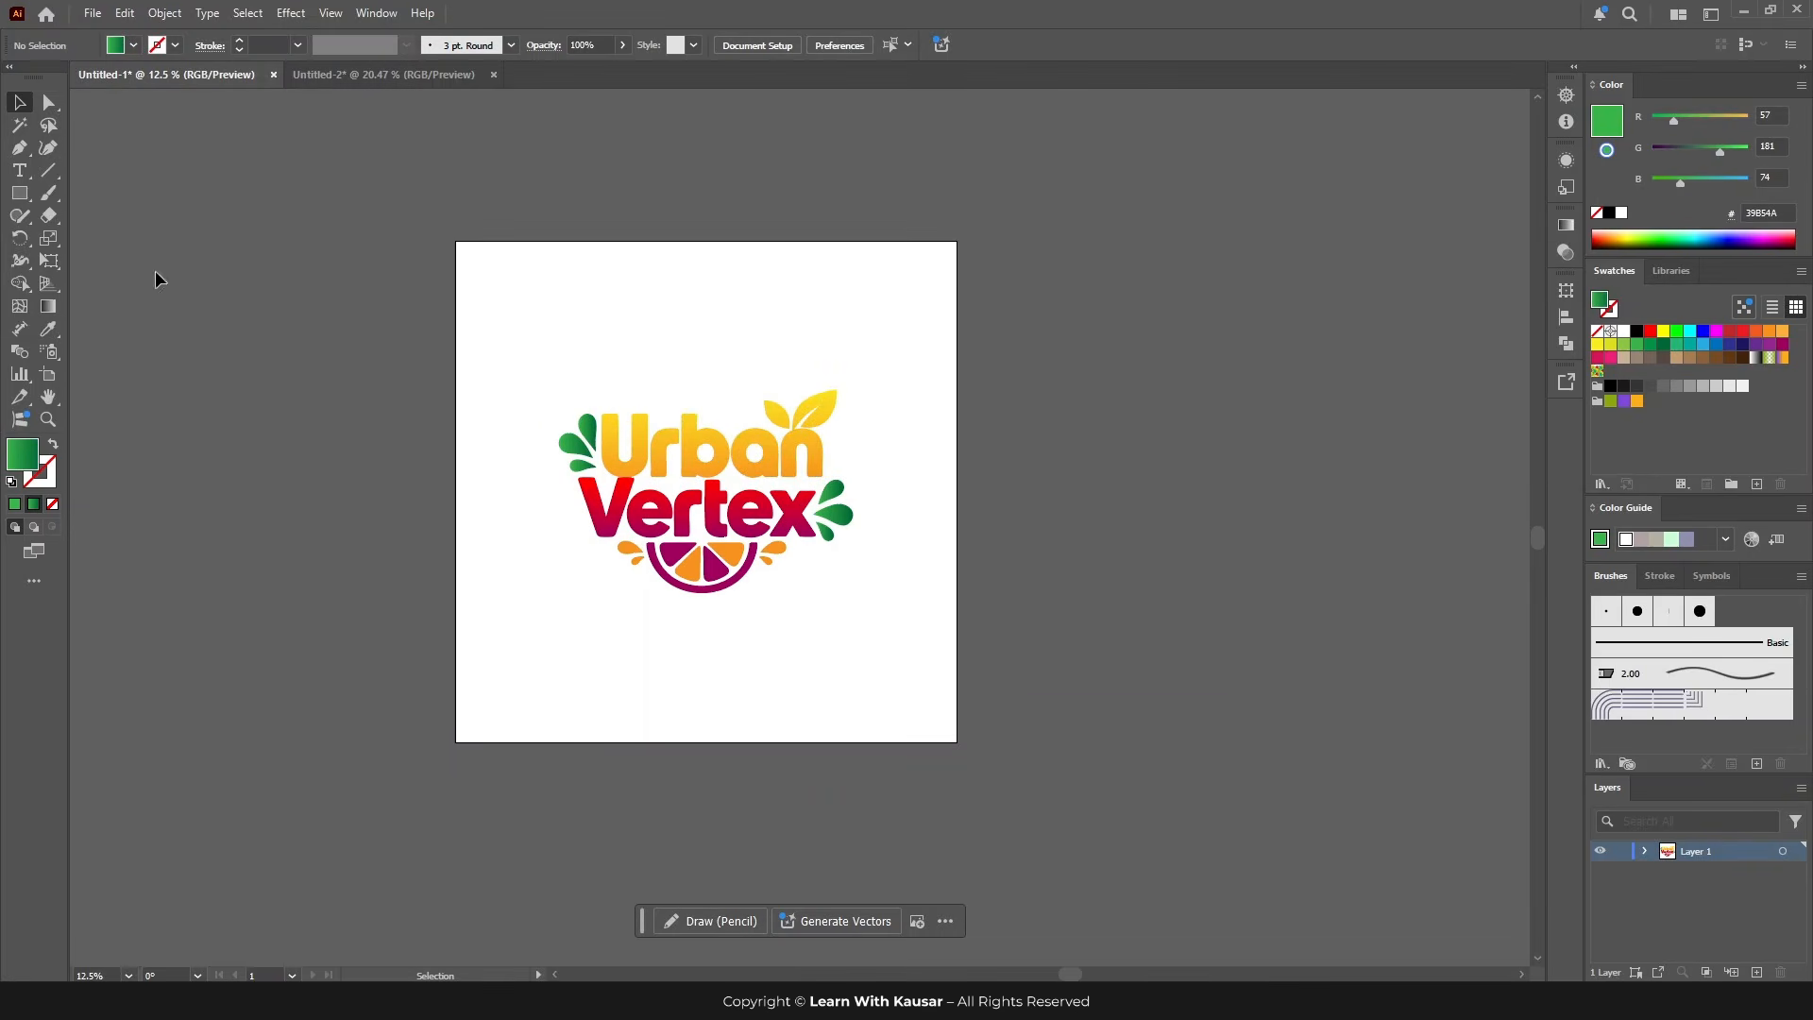
pyautogui.click(30, 202)
pyautogui.click(796, 457)
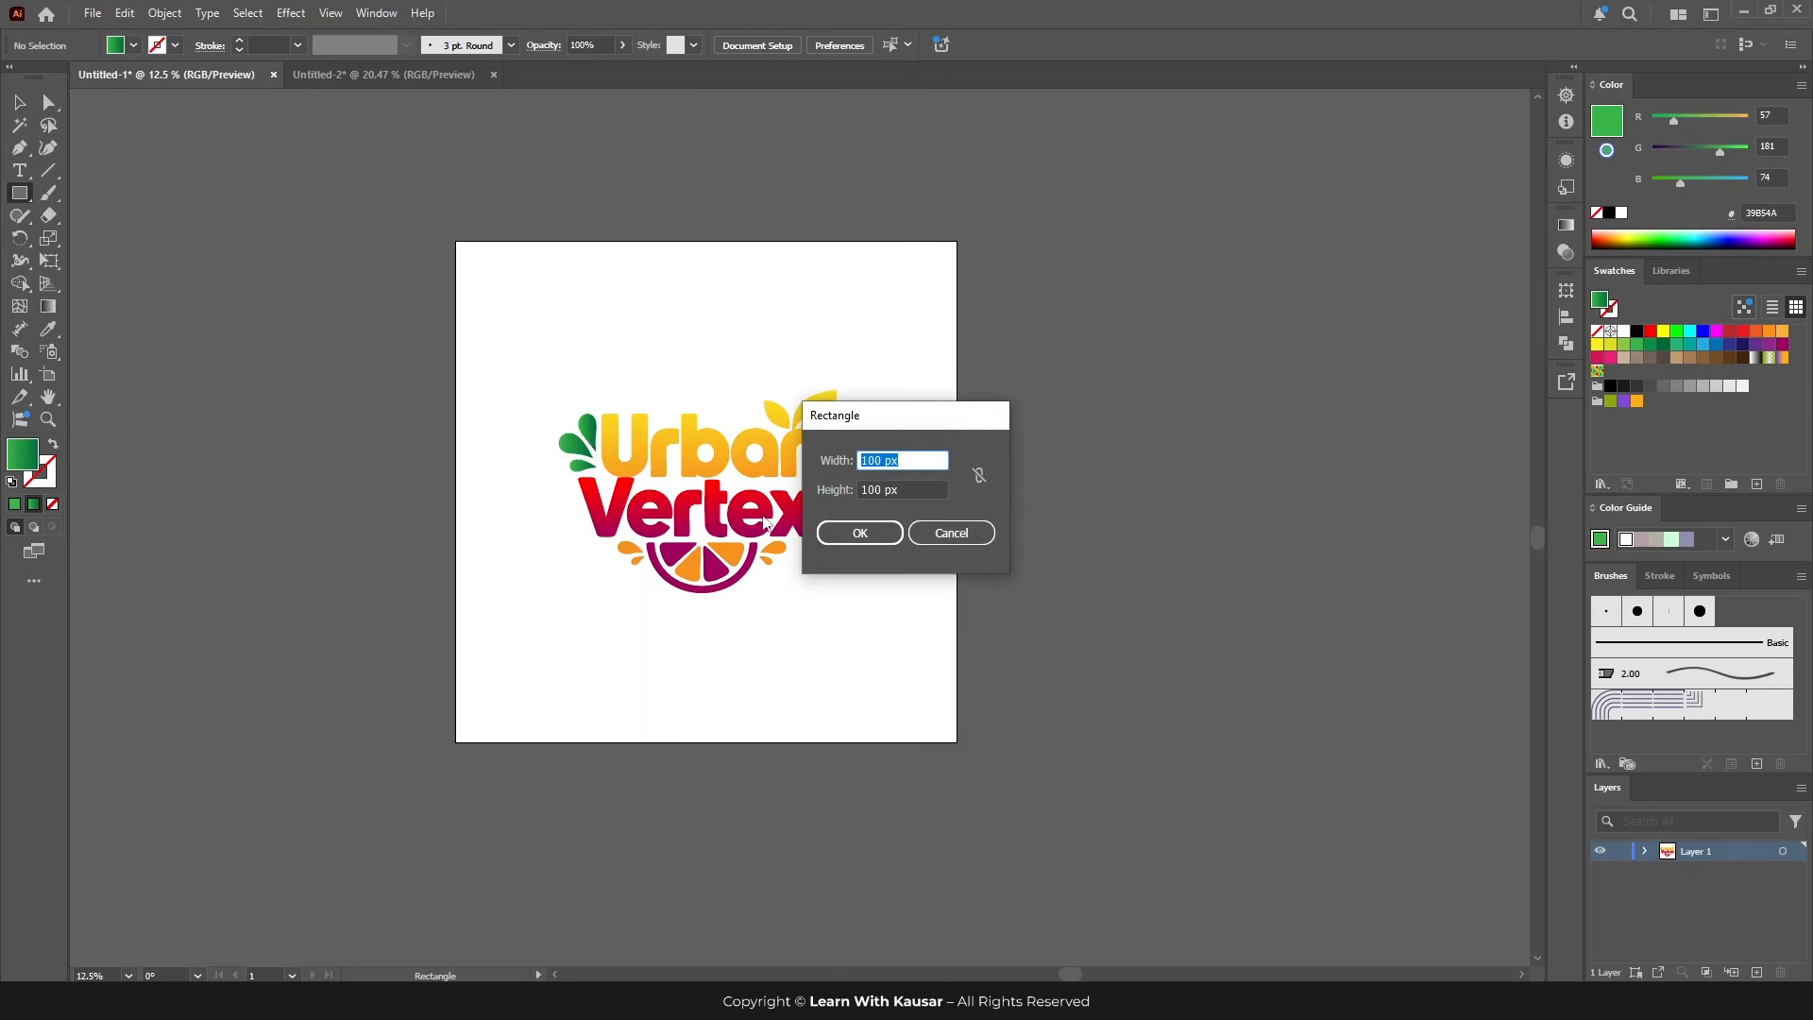
pyautogui.write('3000')
pyautogui.press('Tab')
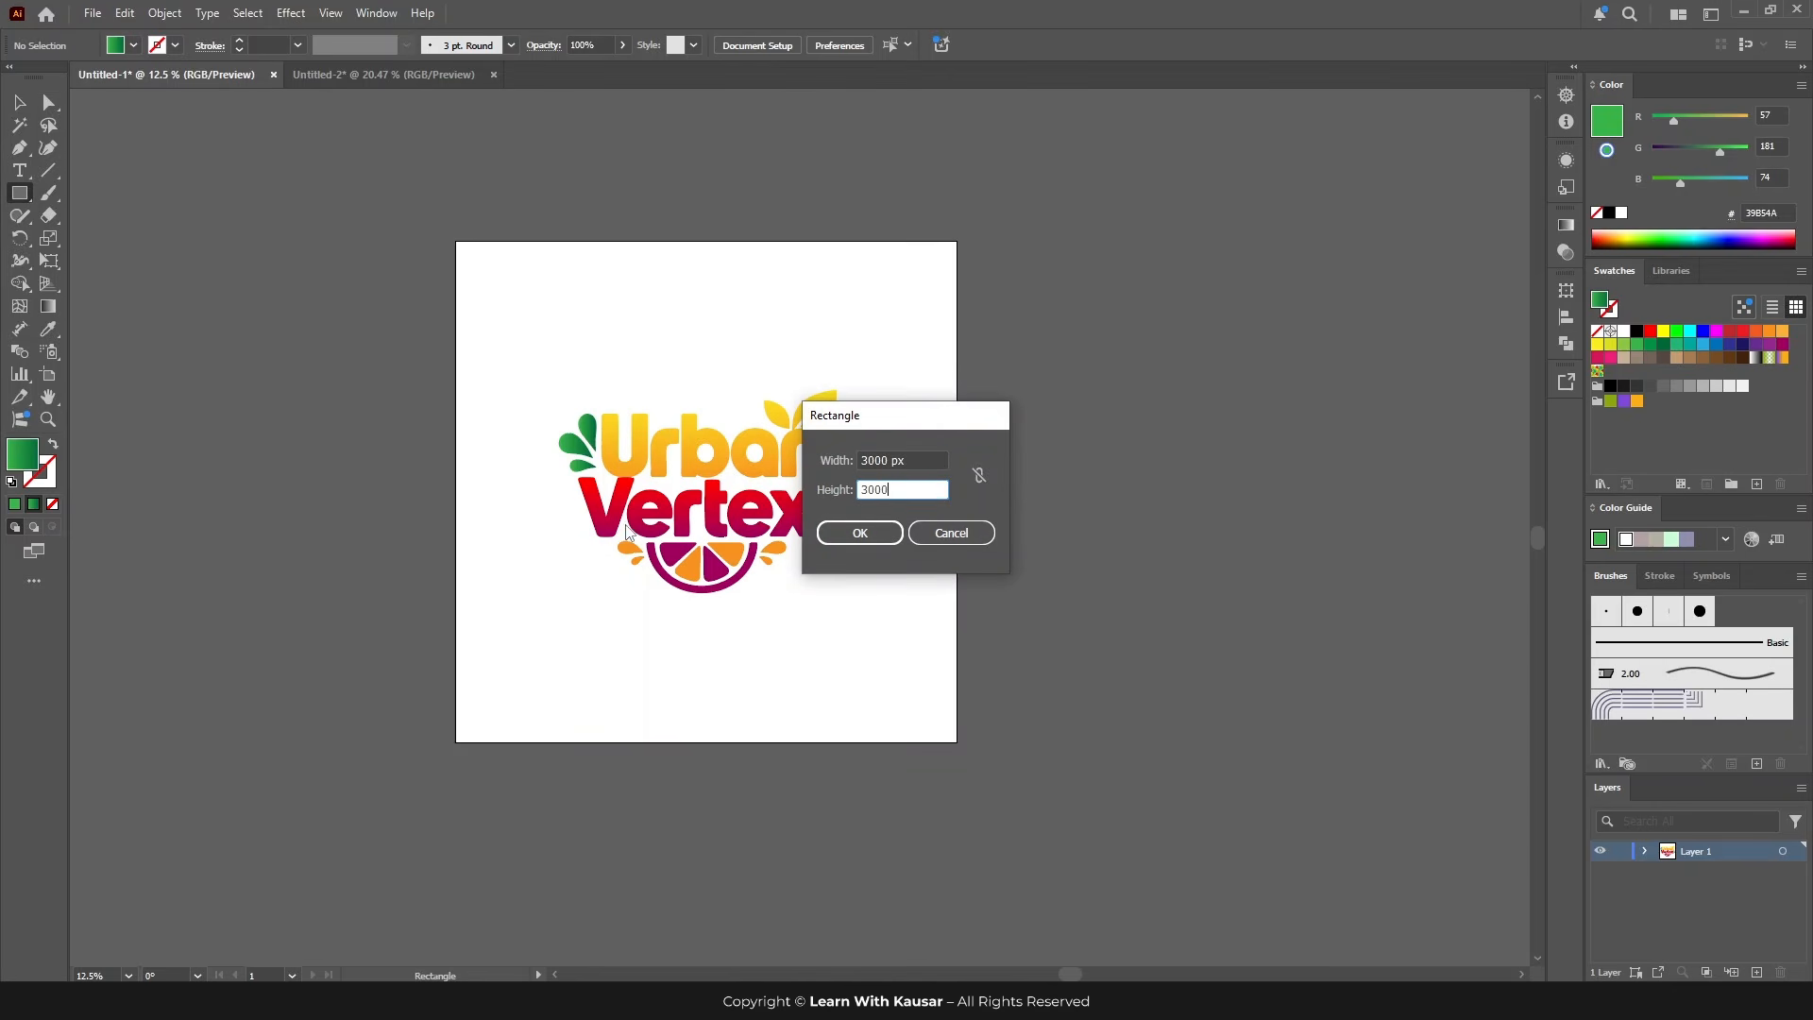
pyautogui.write('3000')
pyautogui.press('Return')
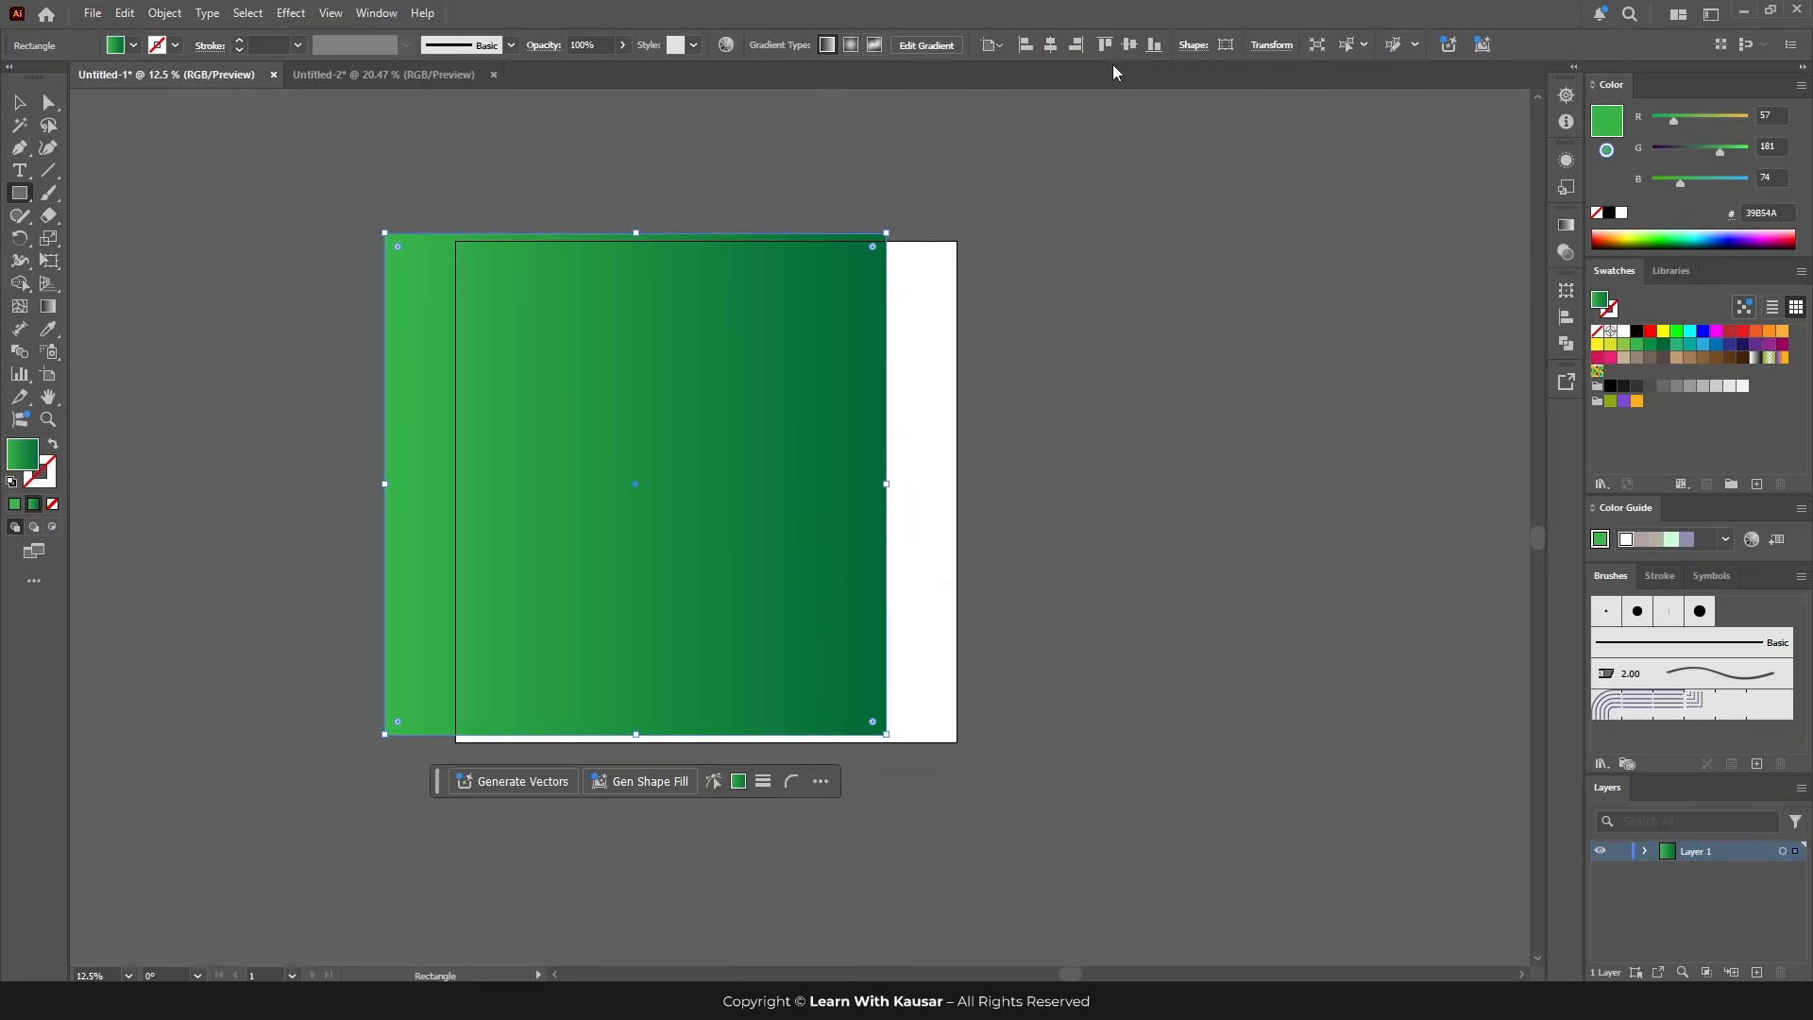
# Step: Centre the rectangle on the artboard and send it behind the Urban Vertex logo
pyautogui.click(1130, 44)
pyautogui.click(1050, 46)
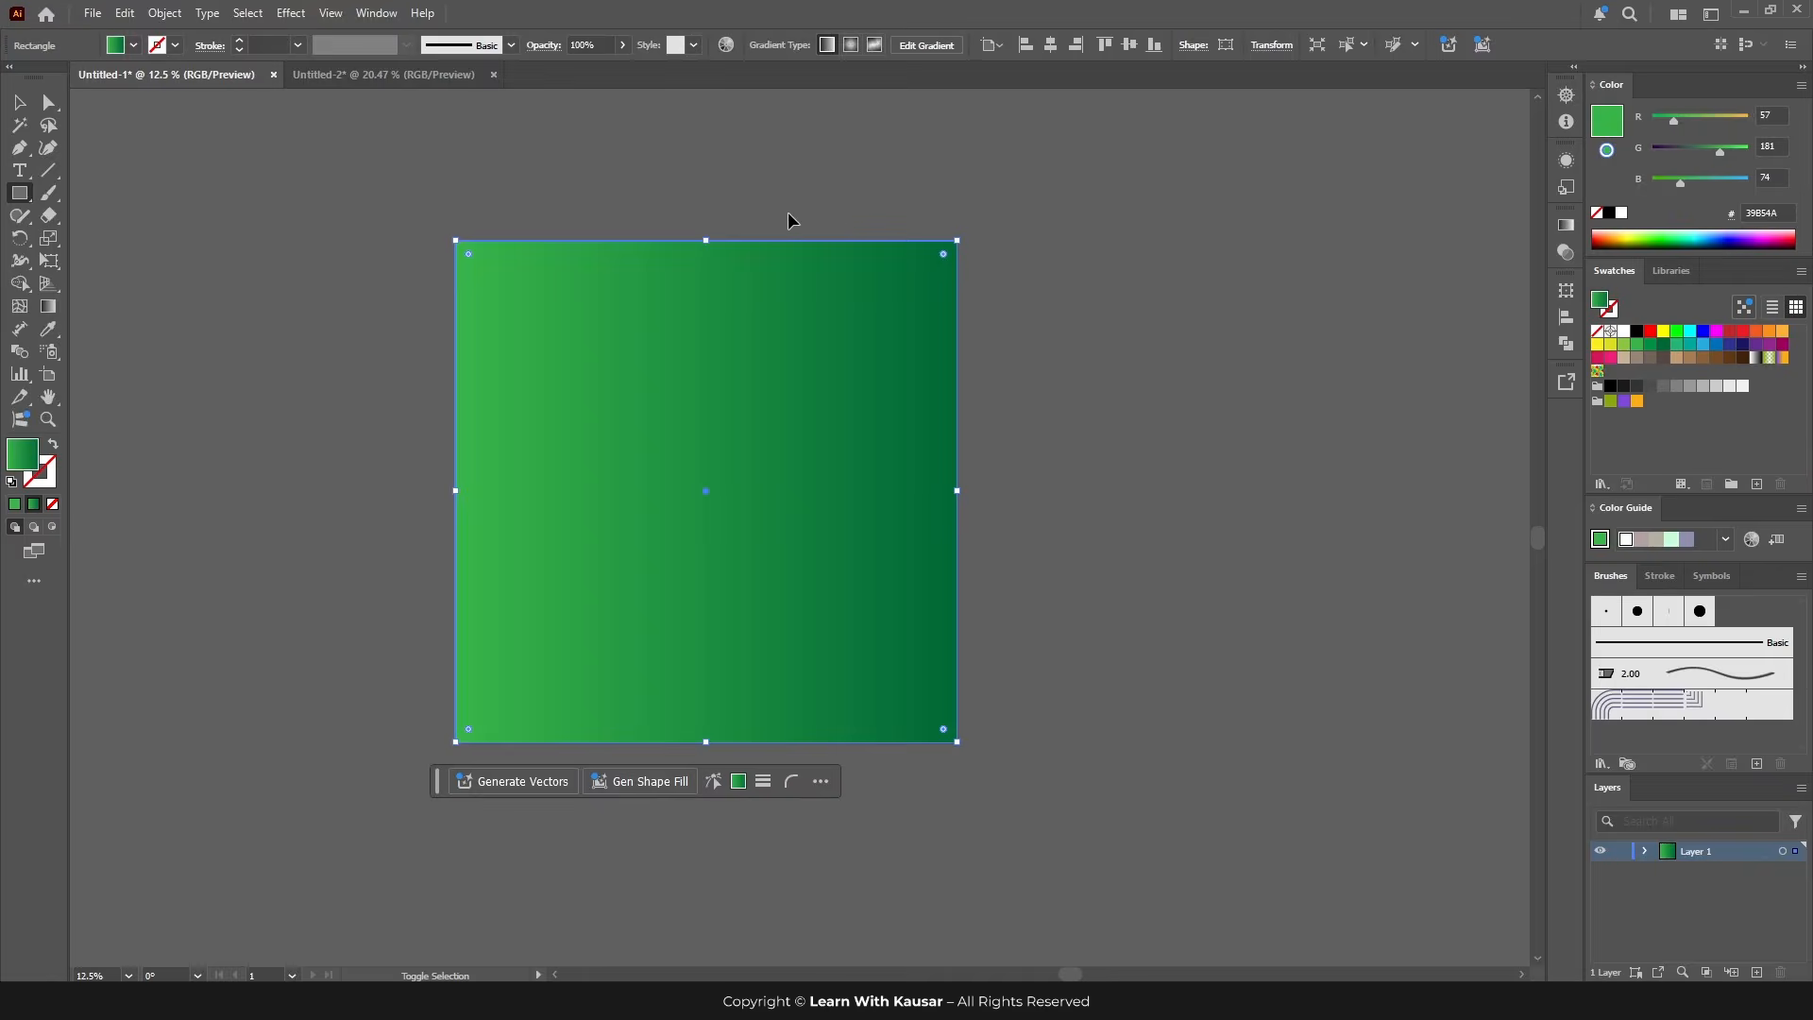
pyautogui.hotkey('ctrl', 'shift', '[')
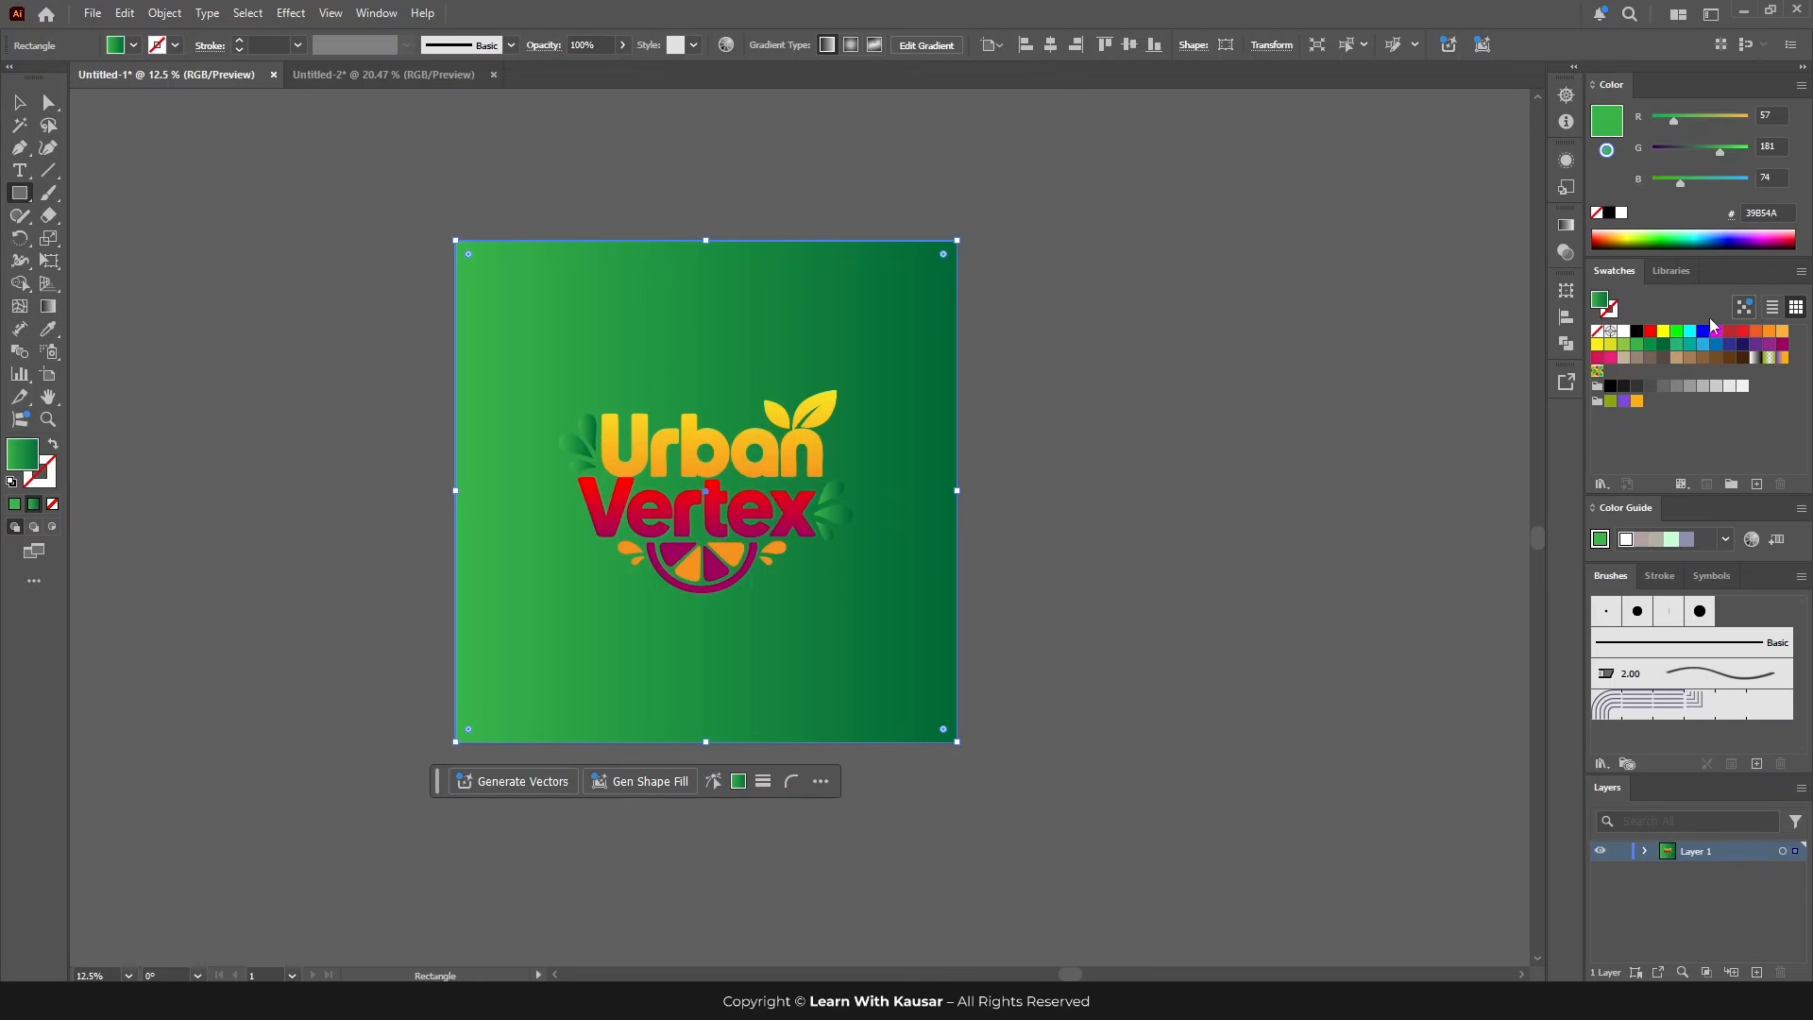
# Step: Try yellow #FFFF00 and green #8CC63F on the background rectangle, settle on a white fill, and deselect everything
pyautogui.click(1624, 332)
pyautogui.click(1663, 332)
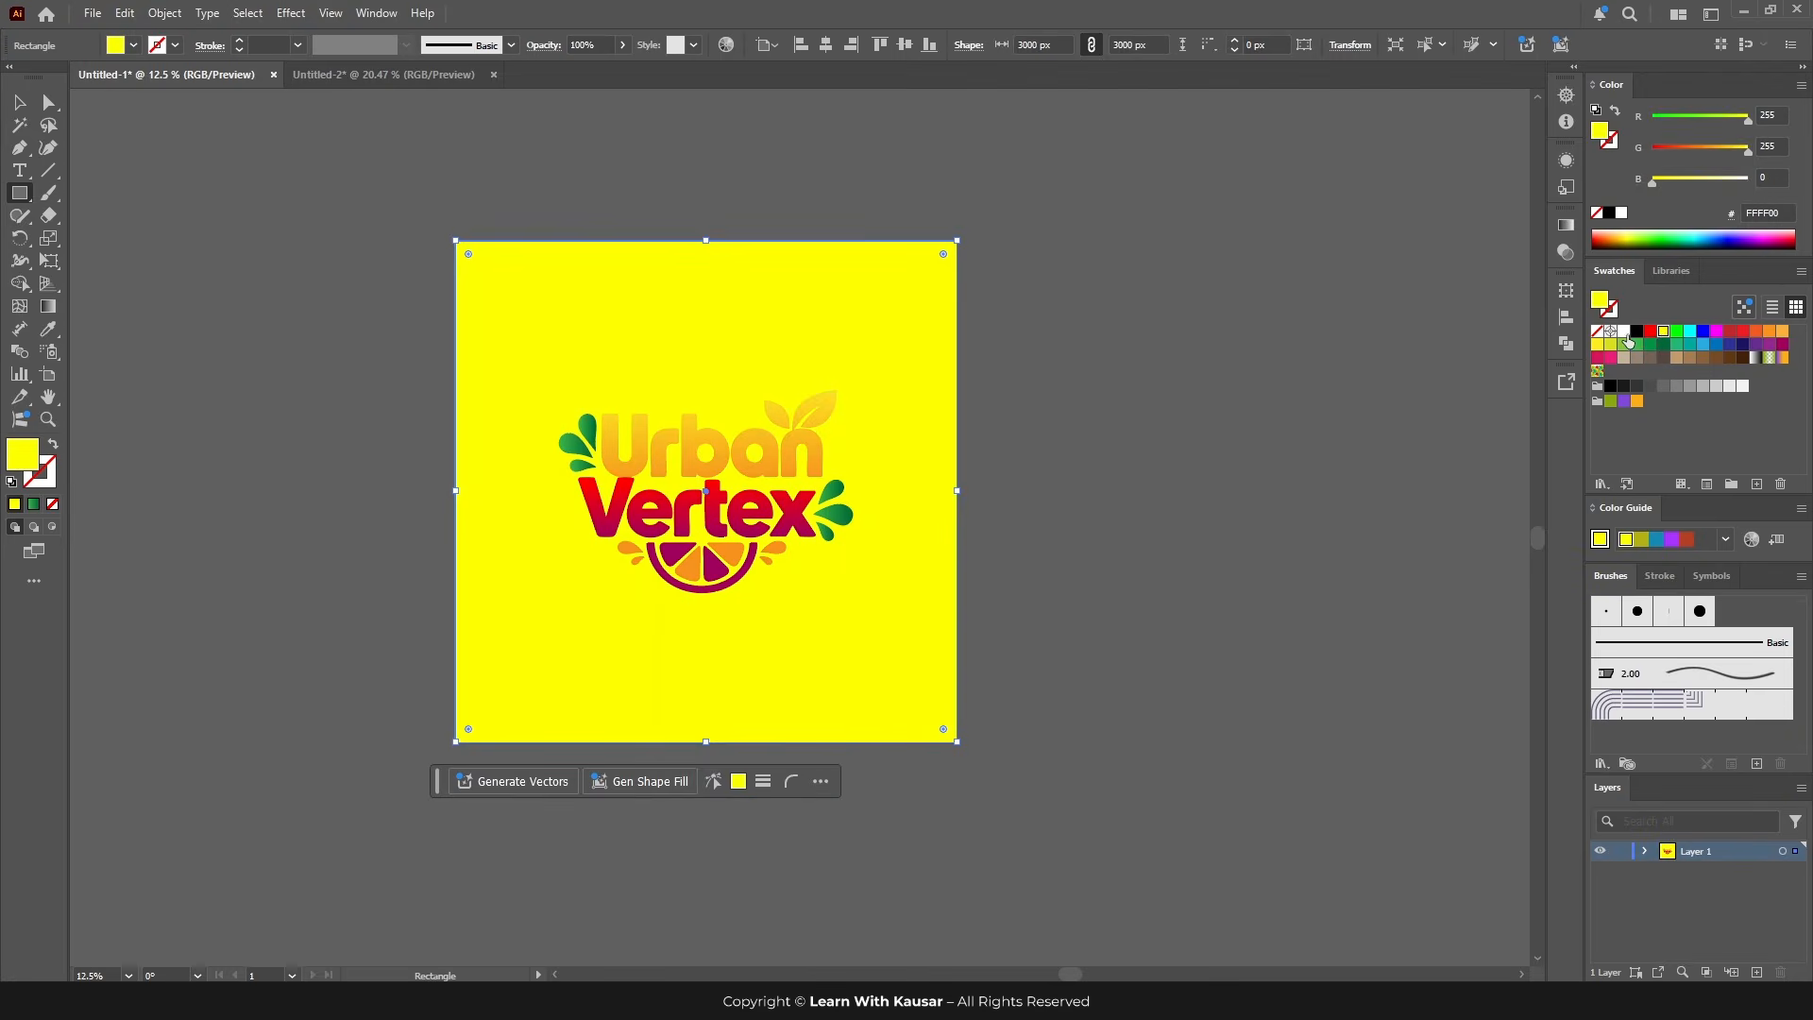
pyautogui.click(1623, 331)
pyautogui.click(1623, 345)
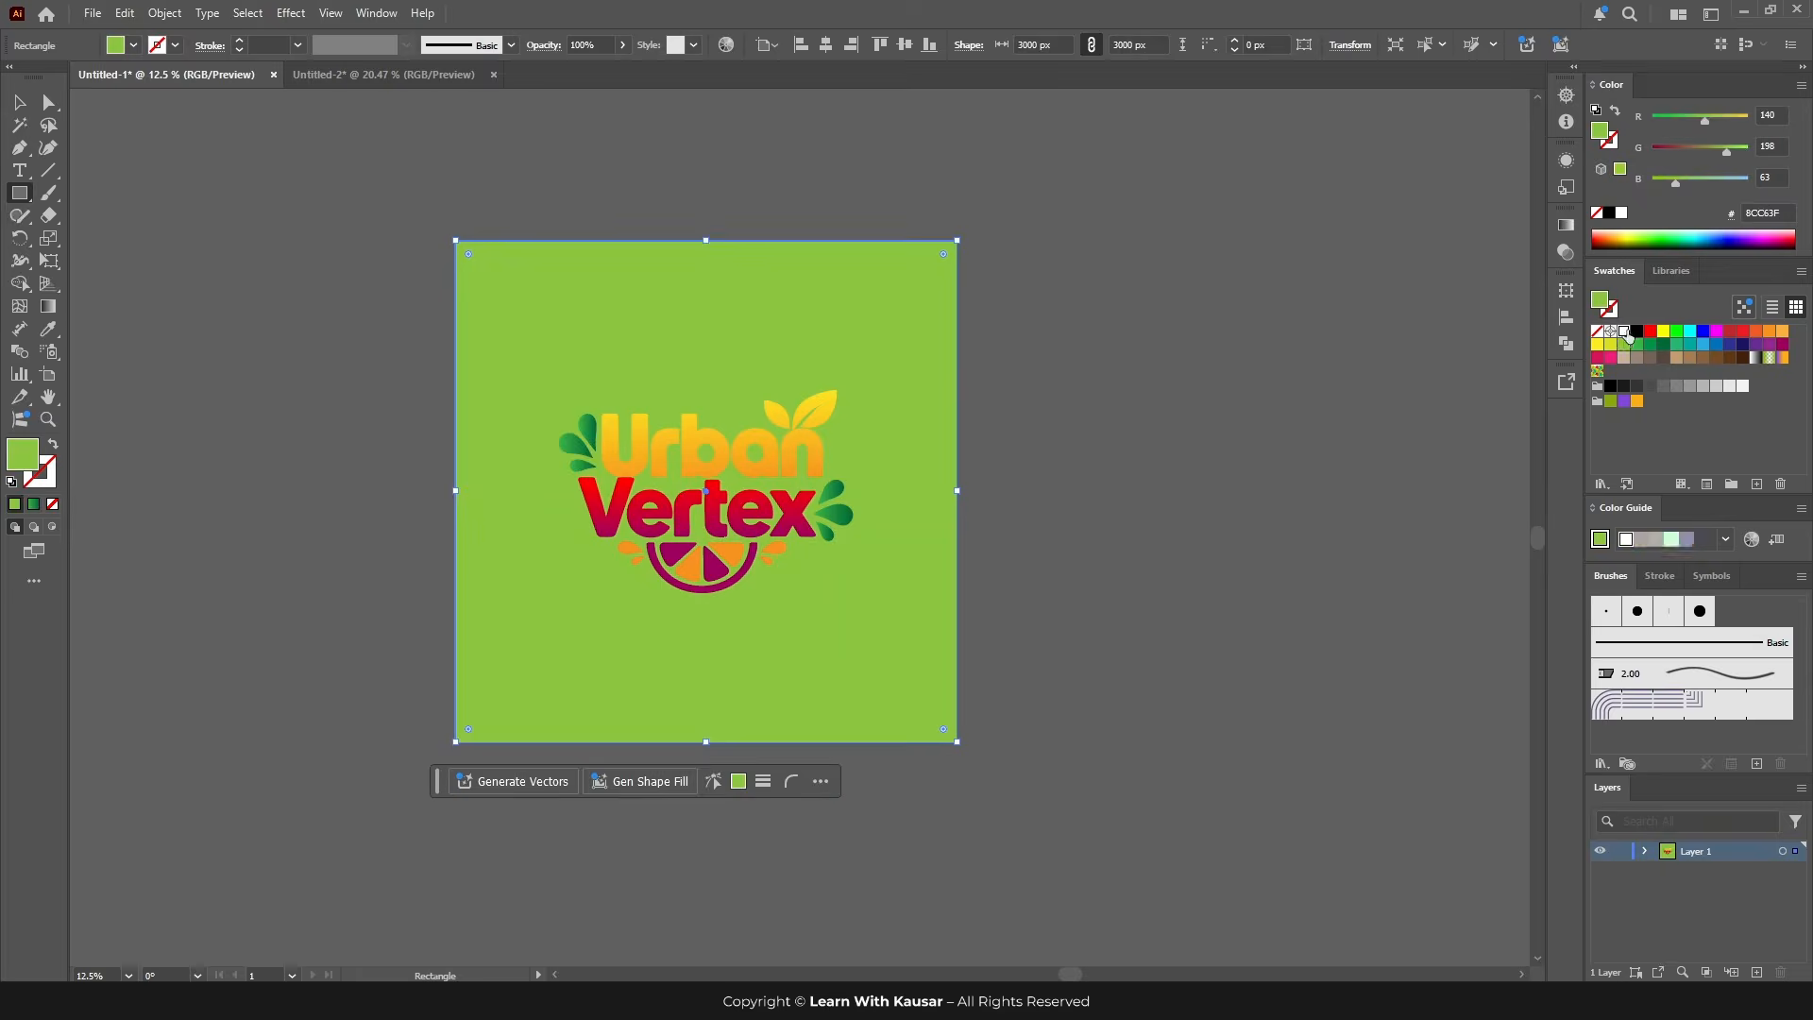
pyautogui.click(1624, 332)
pyautogui.press('v')
pyautogui.click(649, 439)
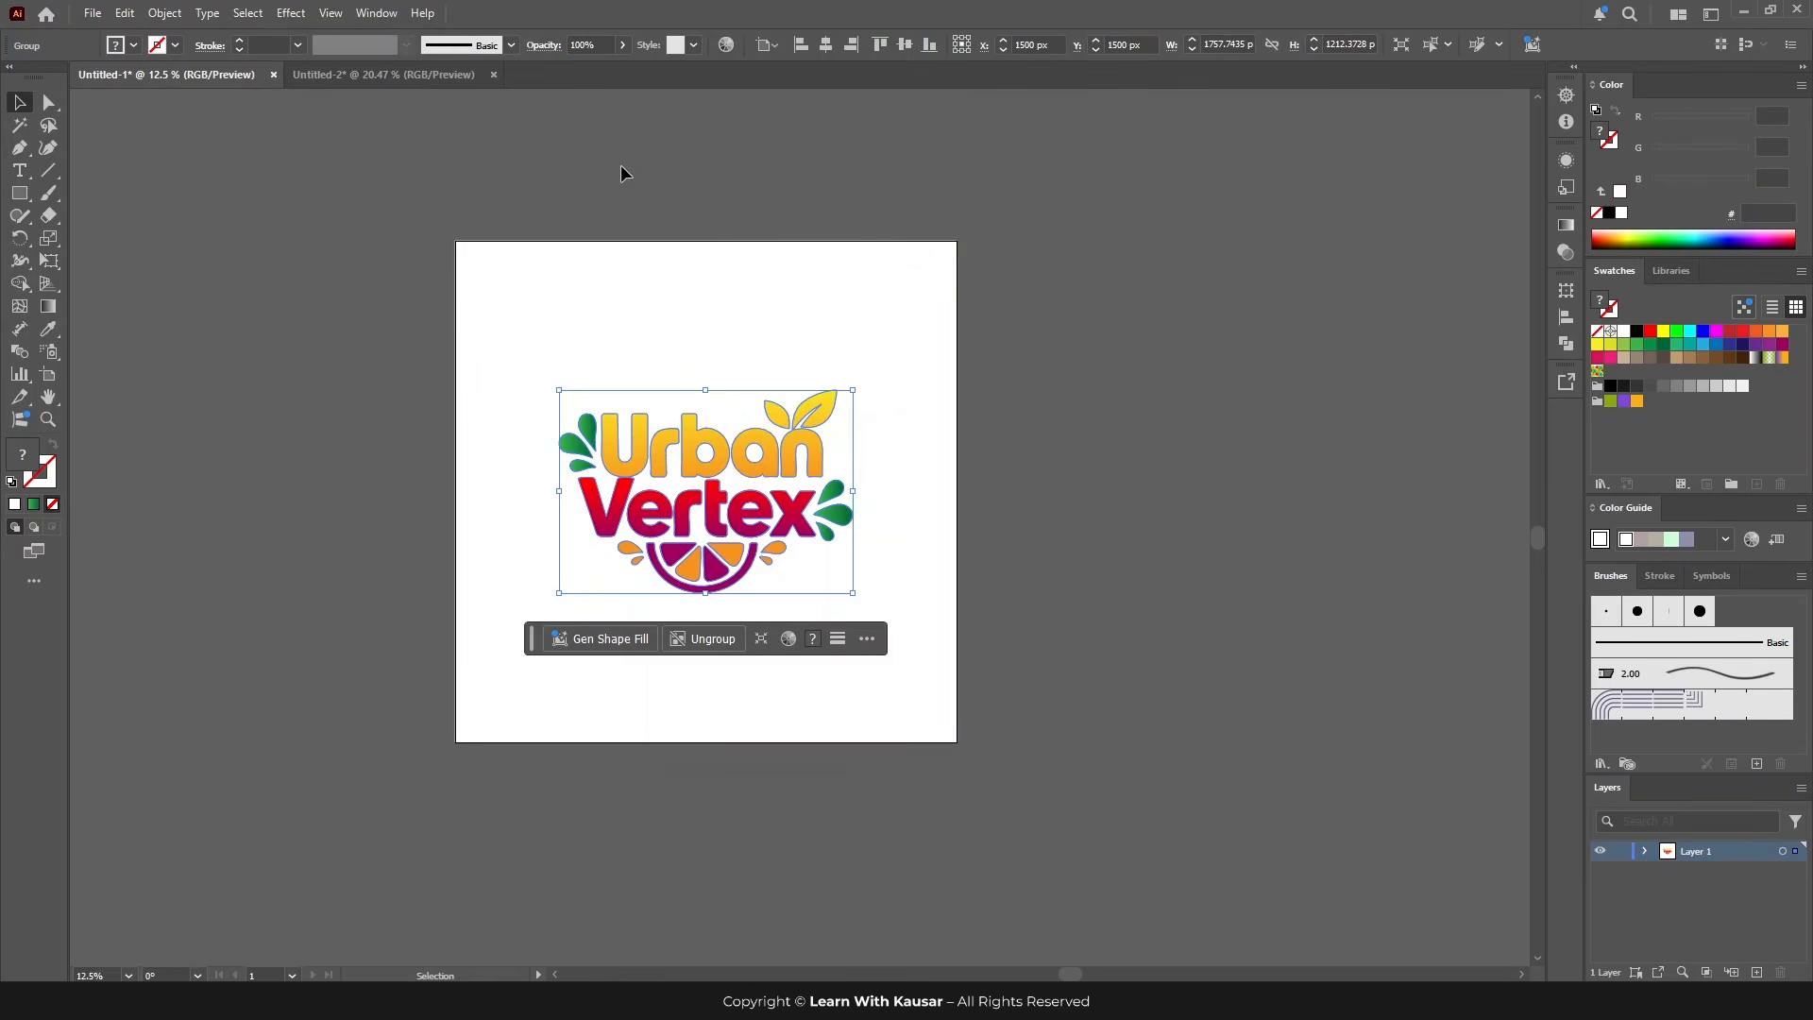
pyautogui.click(1026, 766)
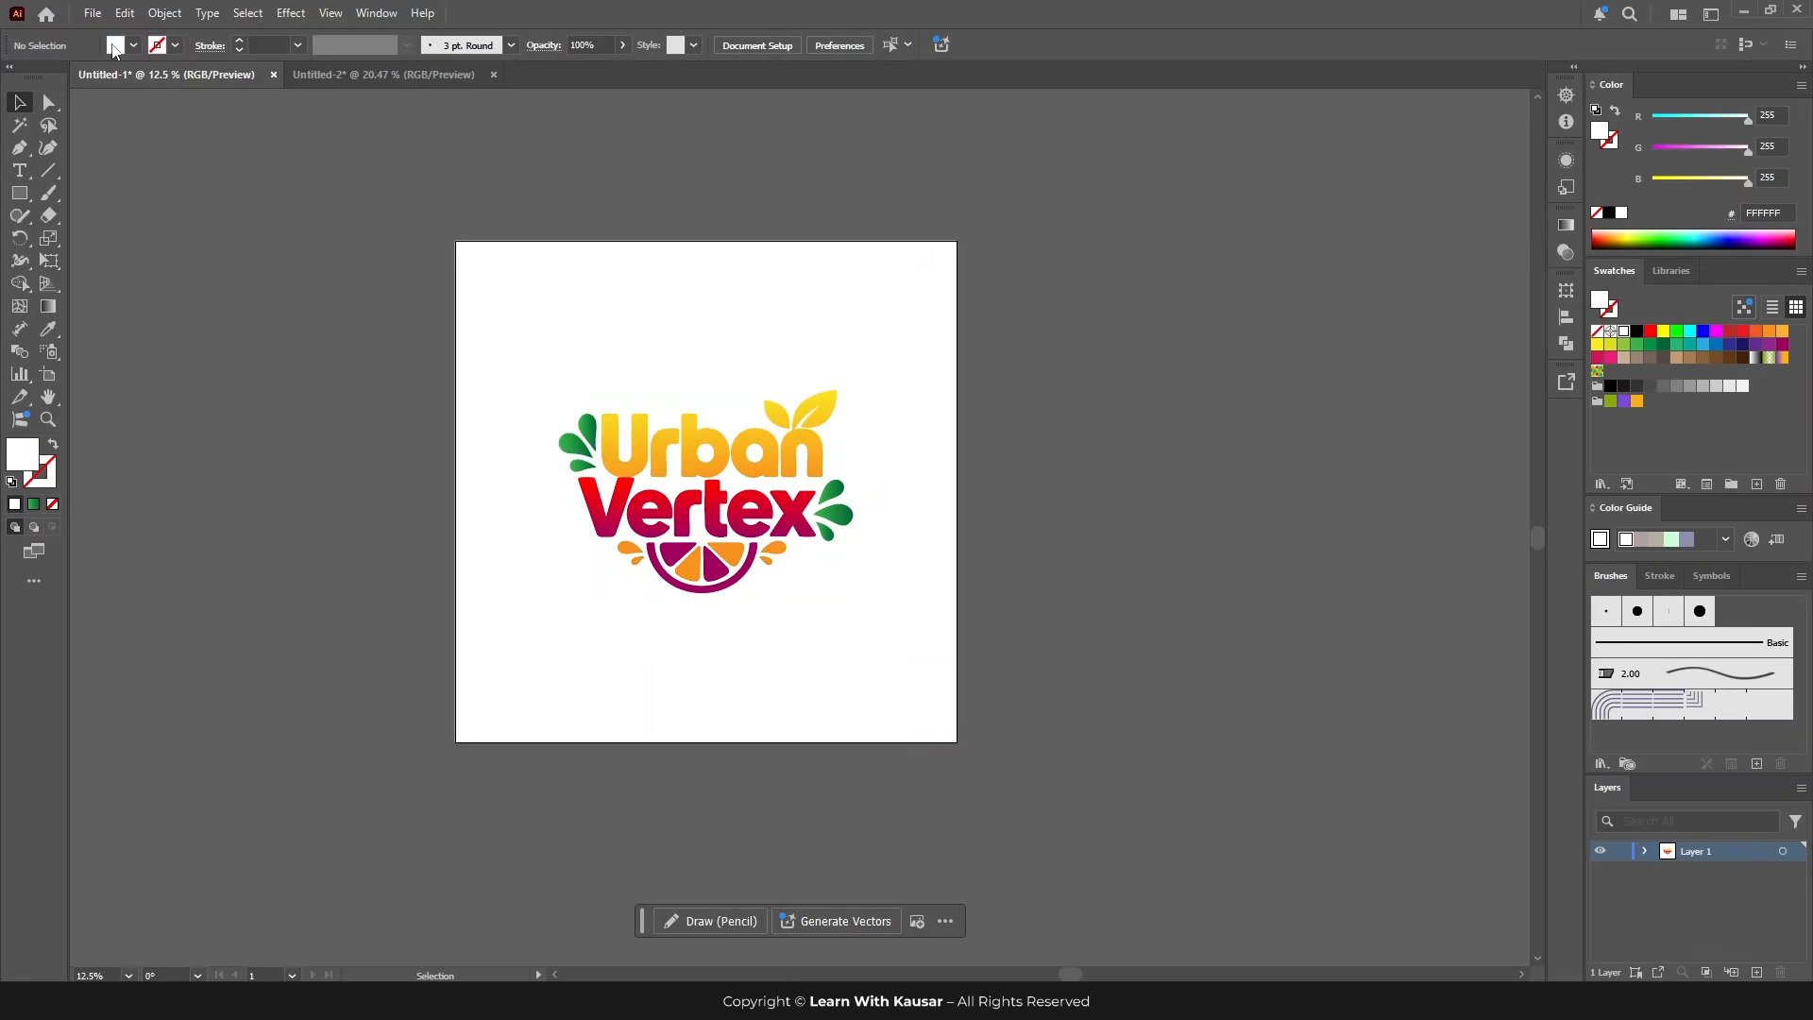
# Step: Save the Urban Vertex document to the Desktop as an Illustrator EPS file named 1, using the Illustrator 10 EPS version
pyautogui.click(92, 13)
pyautogui.click(189, 210)
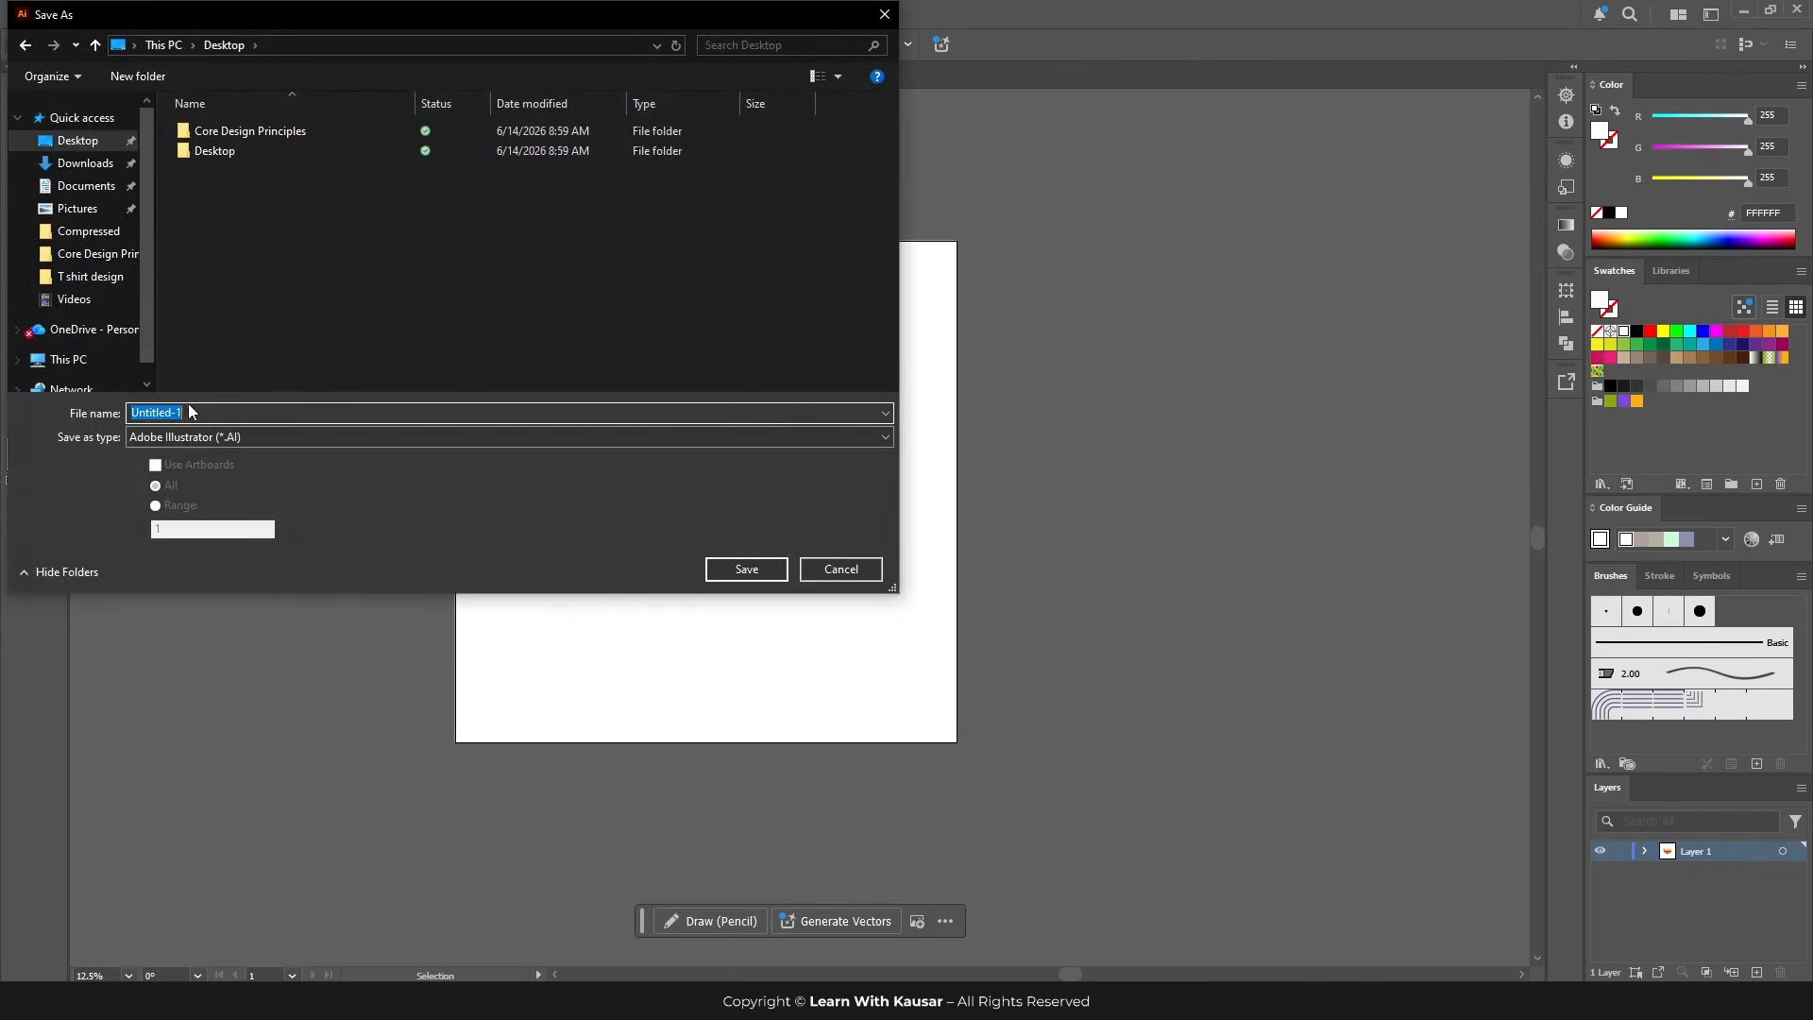
pyautogui.click(396, 436)
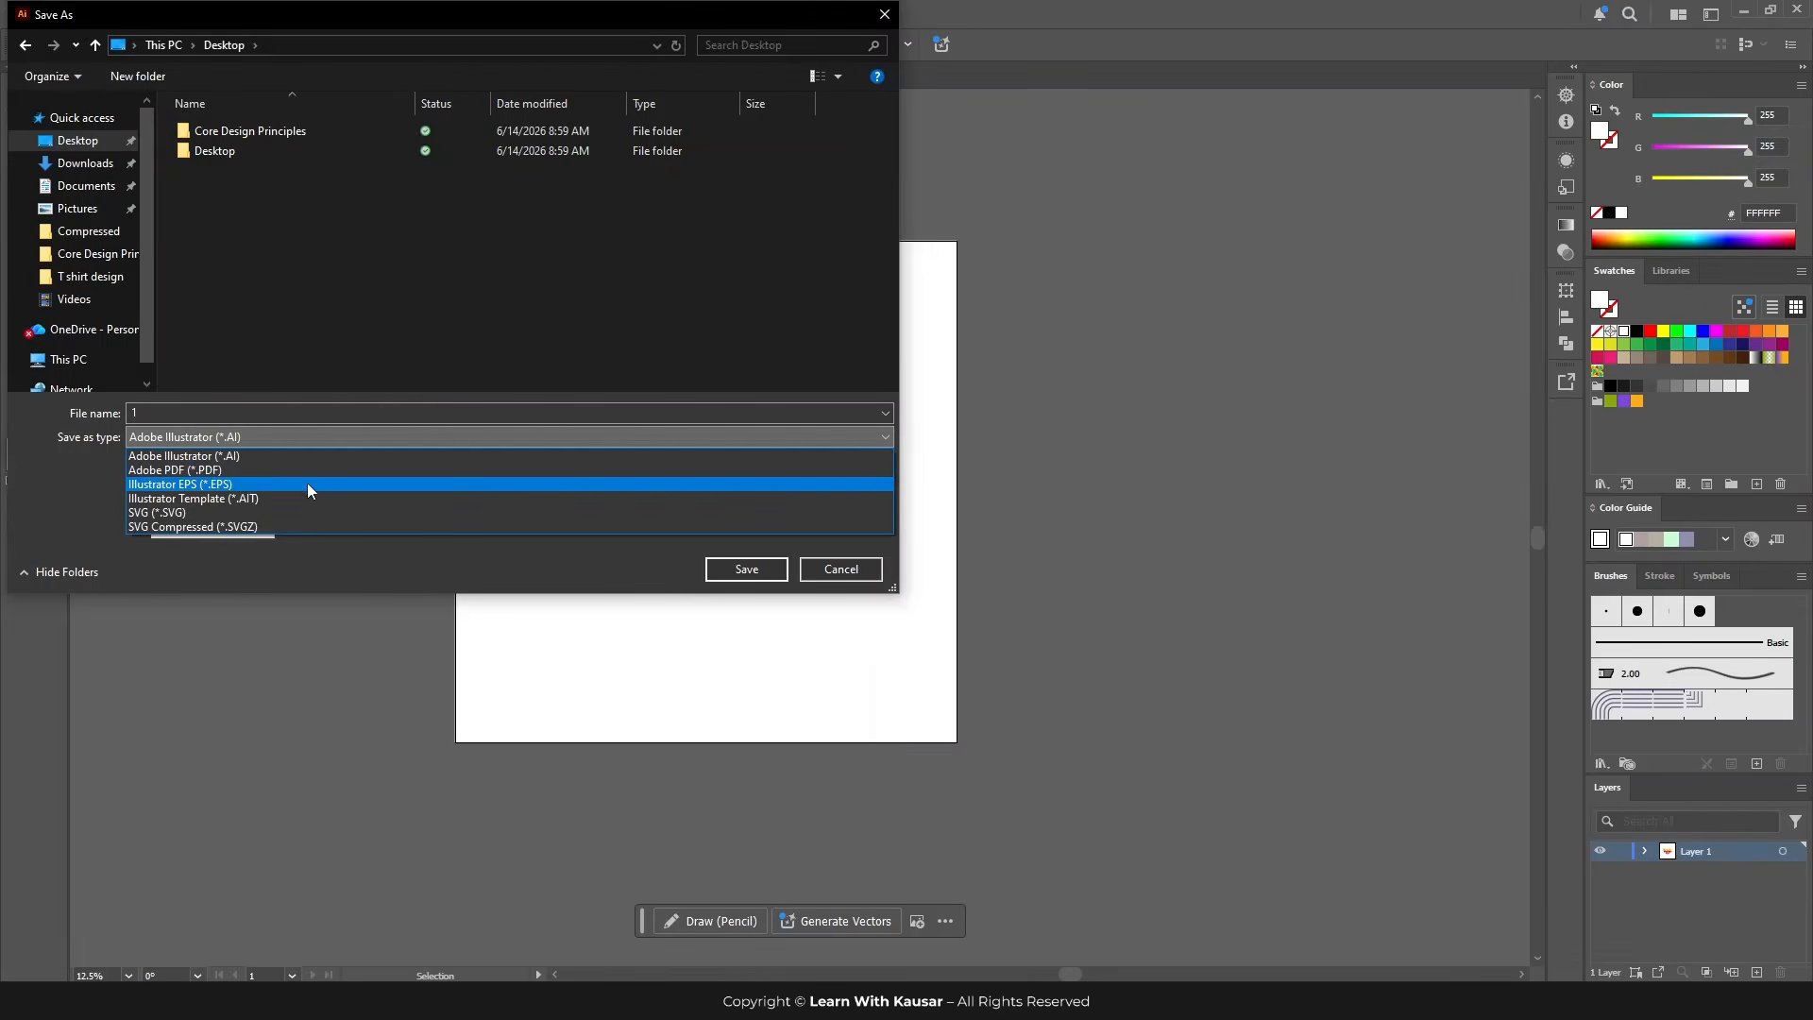
pyautogui.click(232, 484)
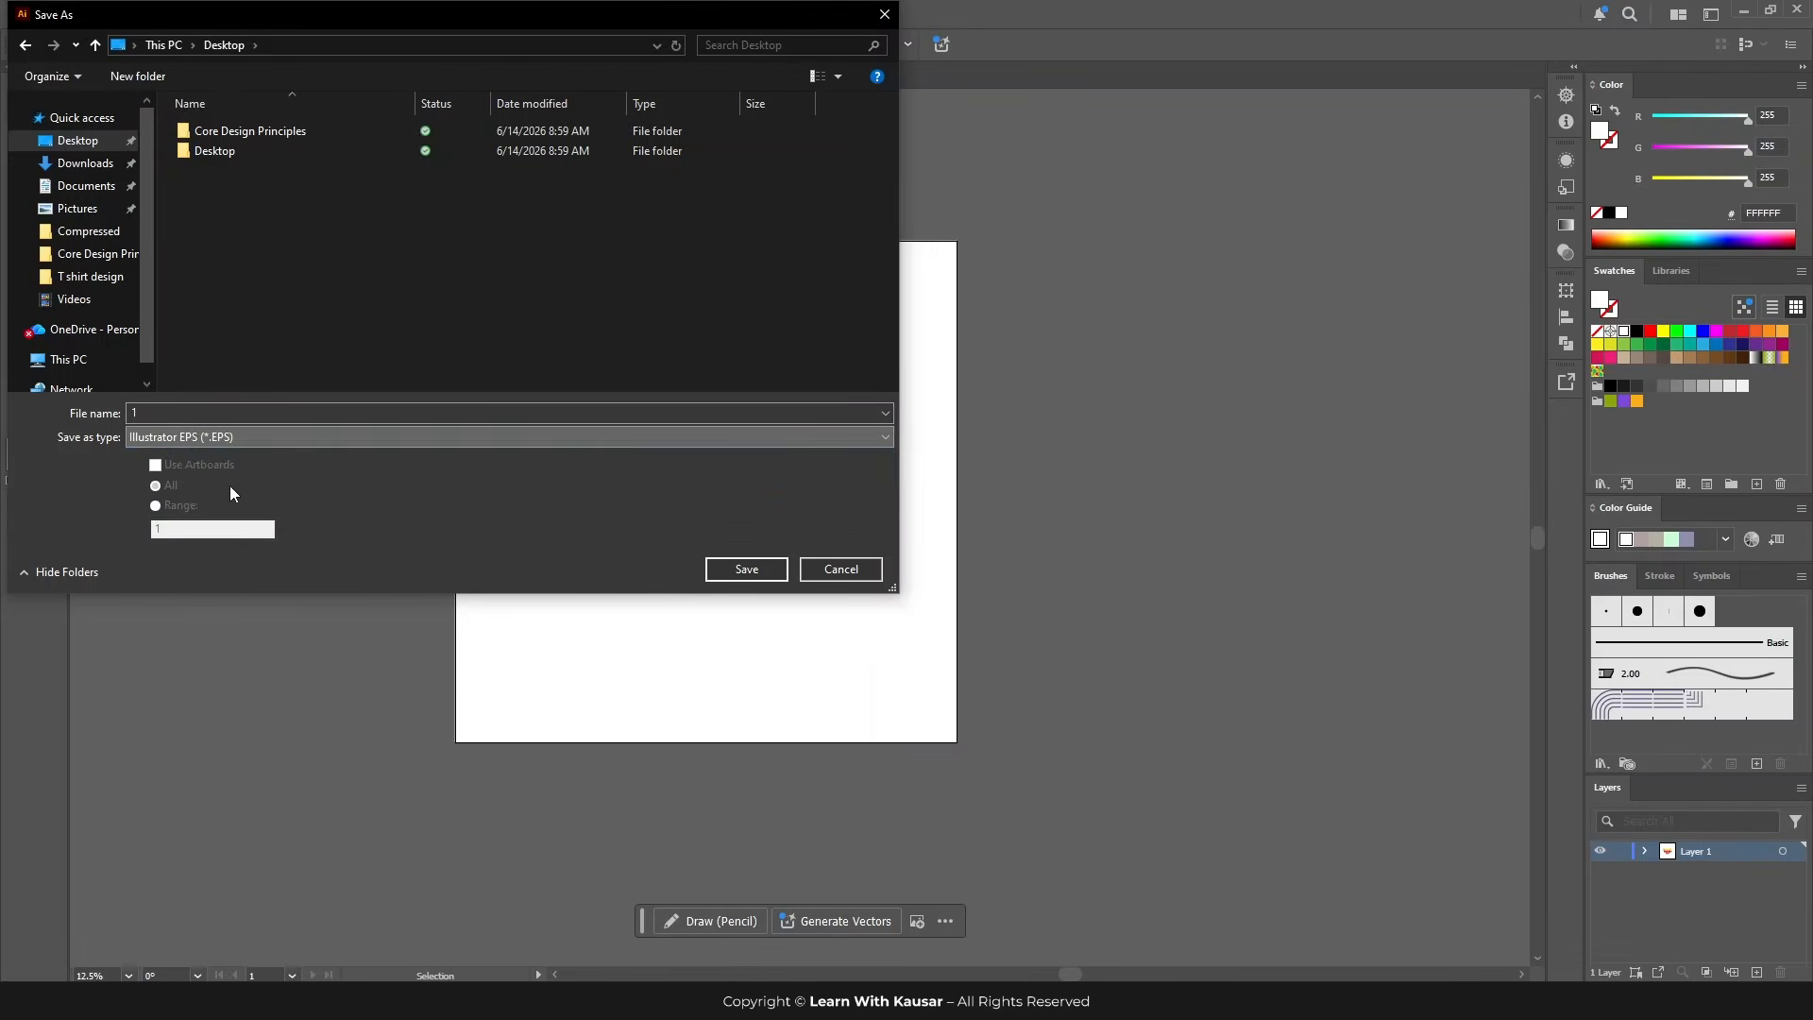
pyautogui.click(746, 568)
pyautogui.click(846, 232)
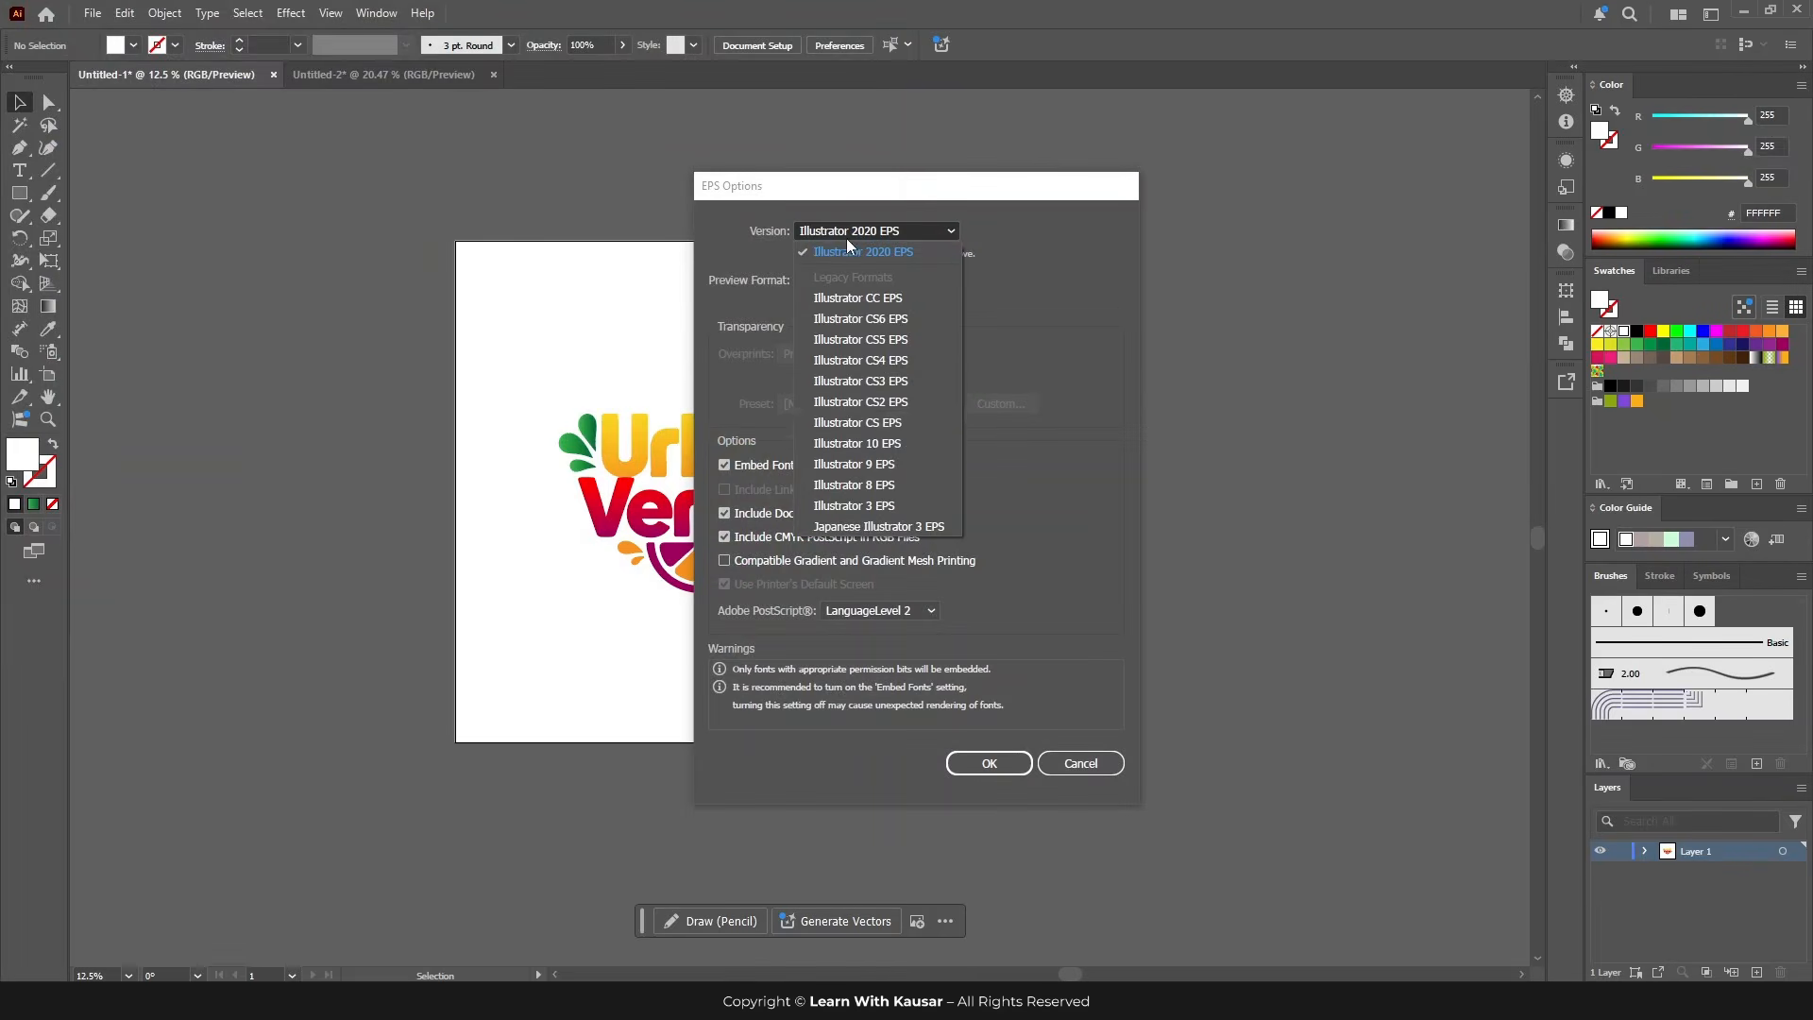
pyautogui.click(874, 441)
pyautogui.click(977, 745)
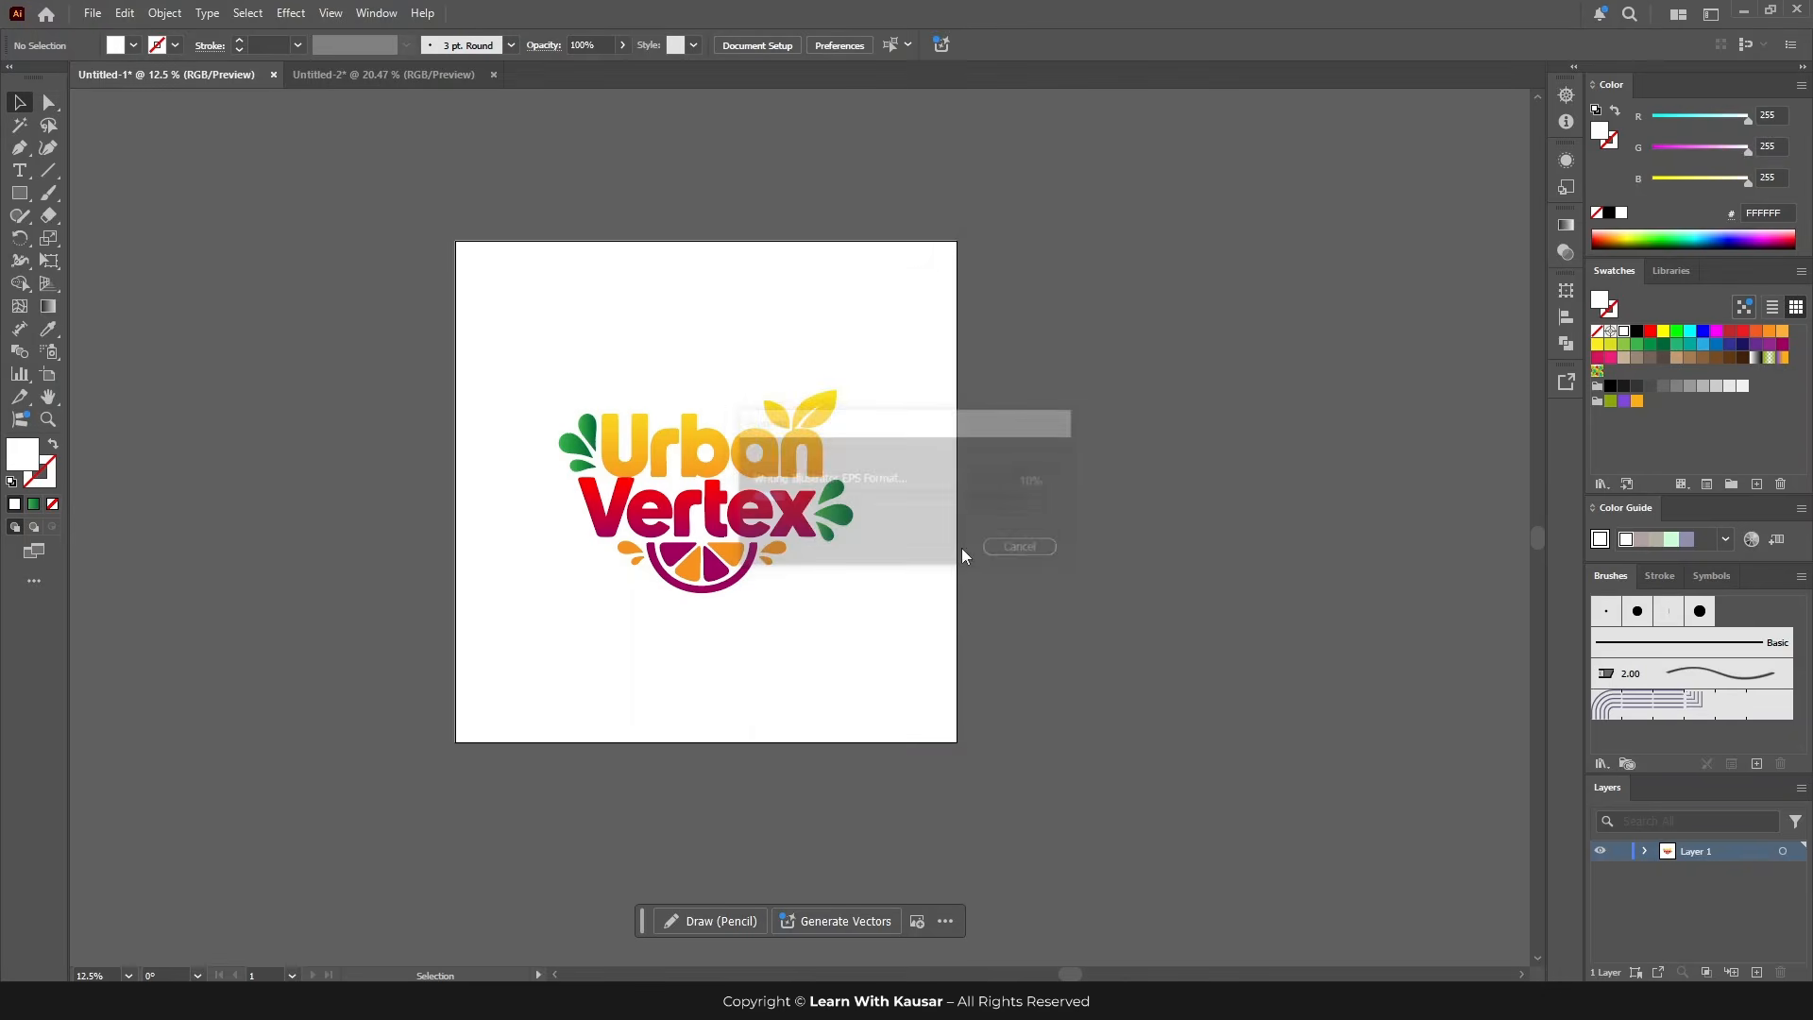
# Step: Remove the Urban Vertex logo from the artboard of the saved file, keeping the white background
pyautogui.hotkey('ctrl', 'a')
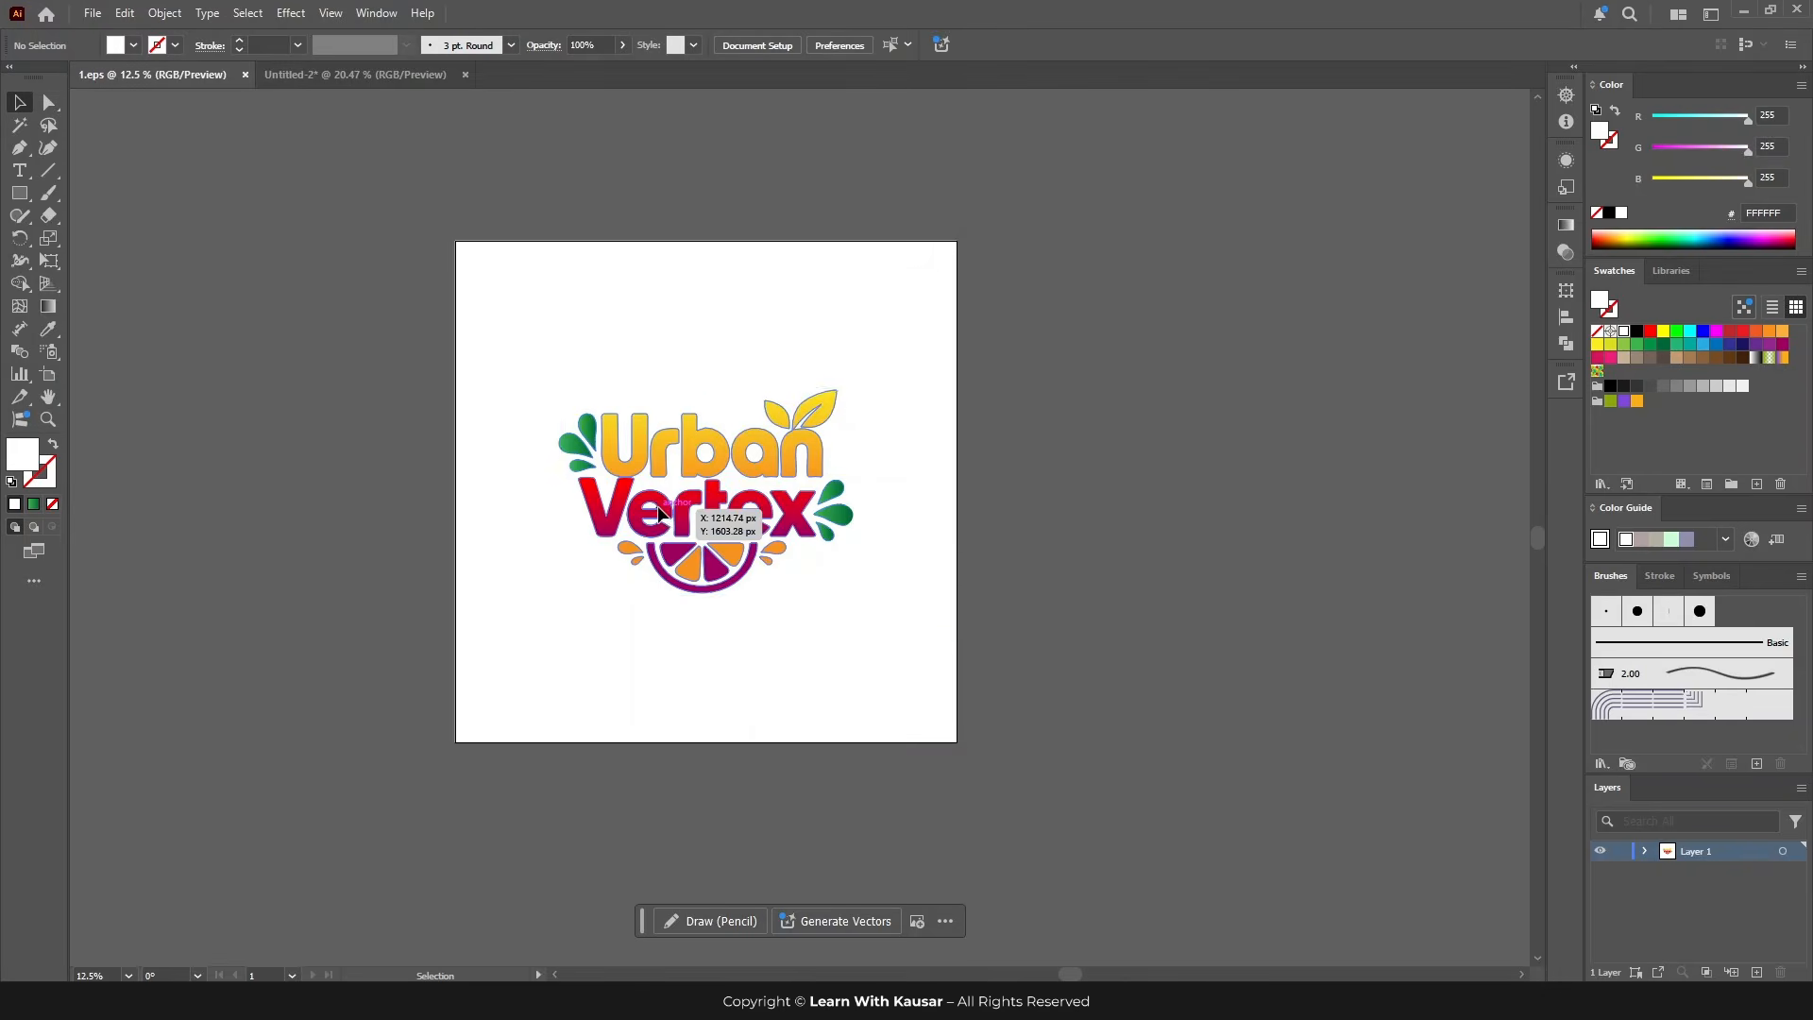
pyautogui.press('Return')
pyautogui.click(910, 643)
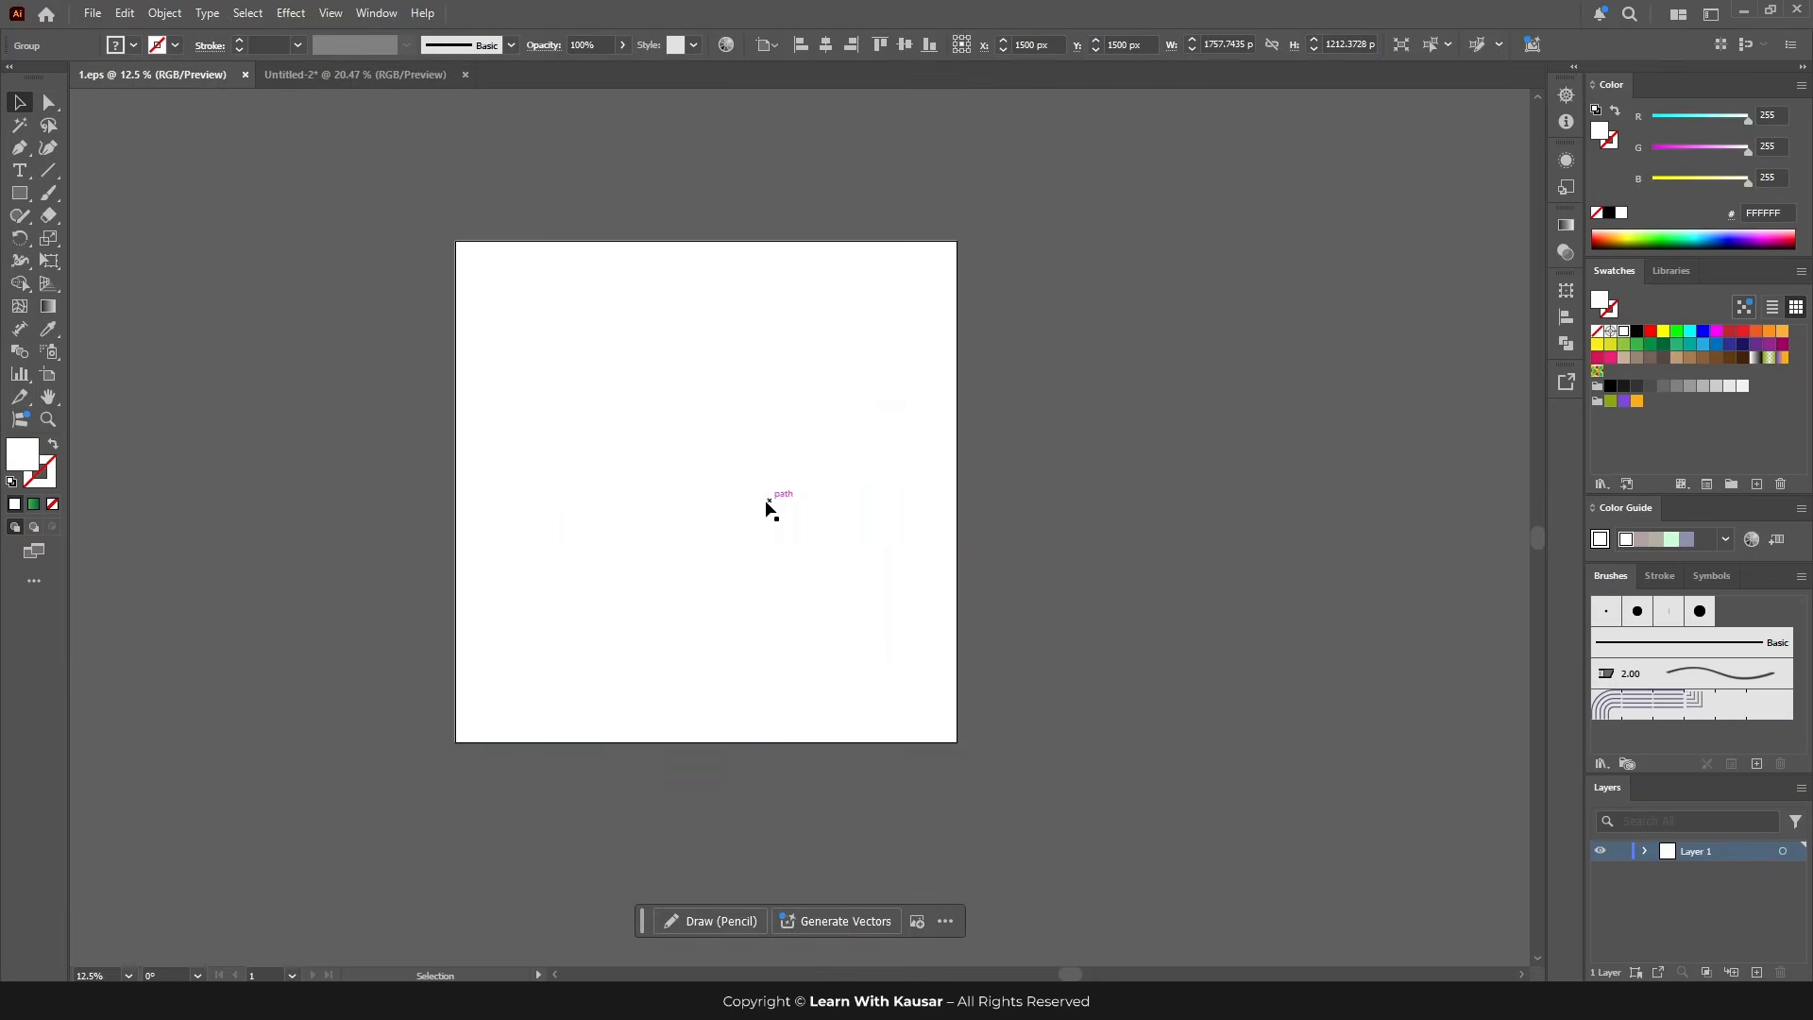
# Step: Cut the Veltrix logo from the Untitled-2 document and paste it into the 1.eps document
pyautogui.click(359, 74)
pyautogui.click(551, 440)
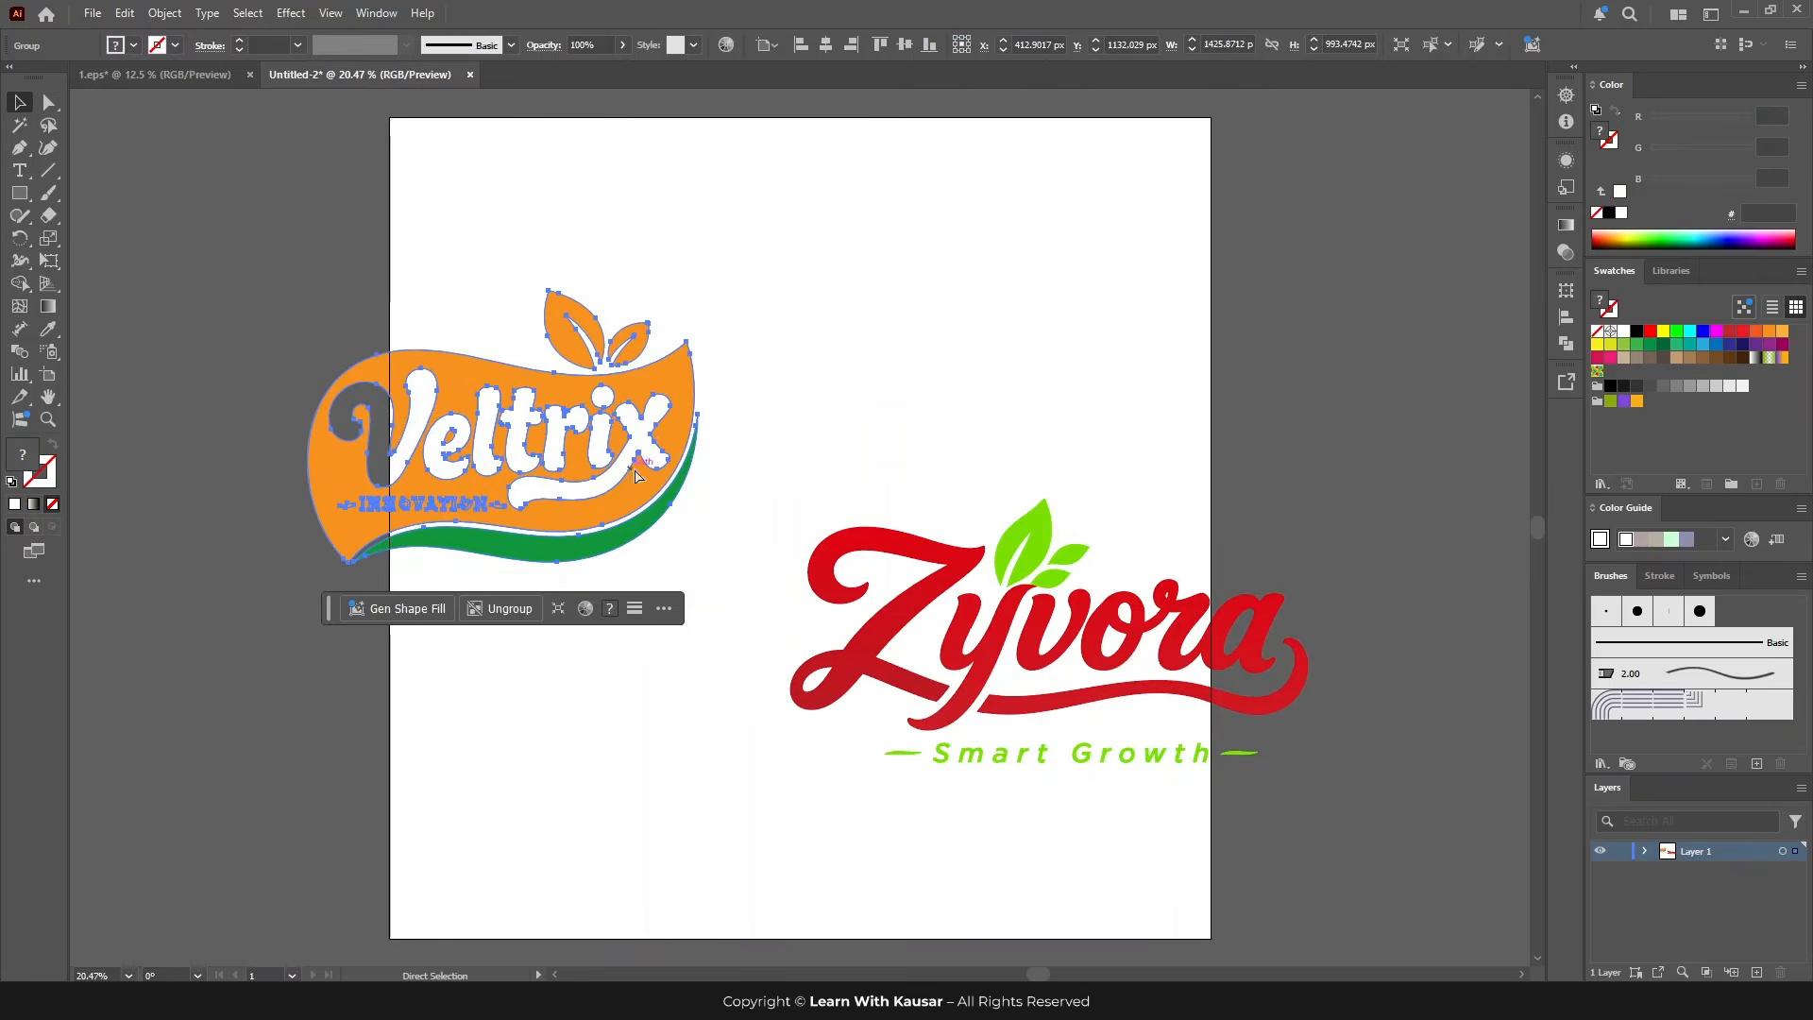
pyautogui.hotkey('ctrl', 'x')
pyautogui.click(189, 74)
pyautogui.hotkey('ctrl', 'v')
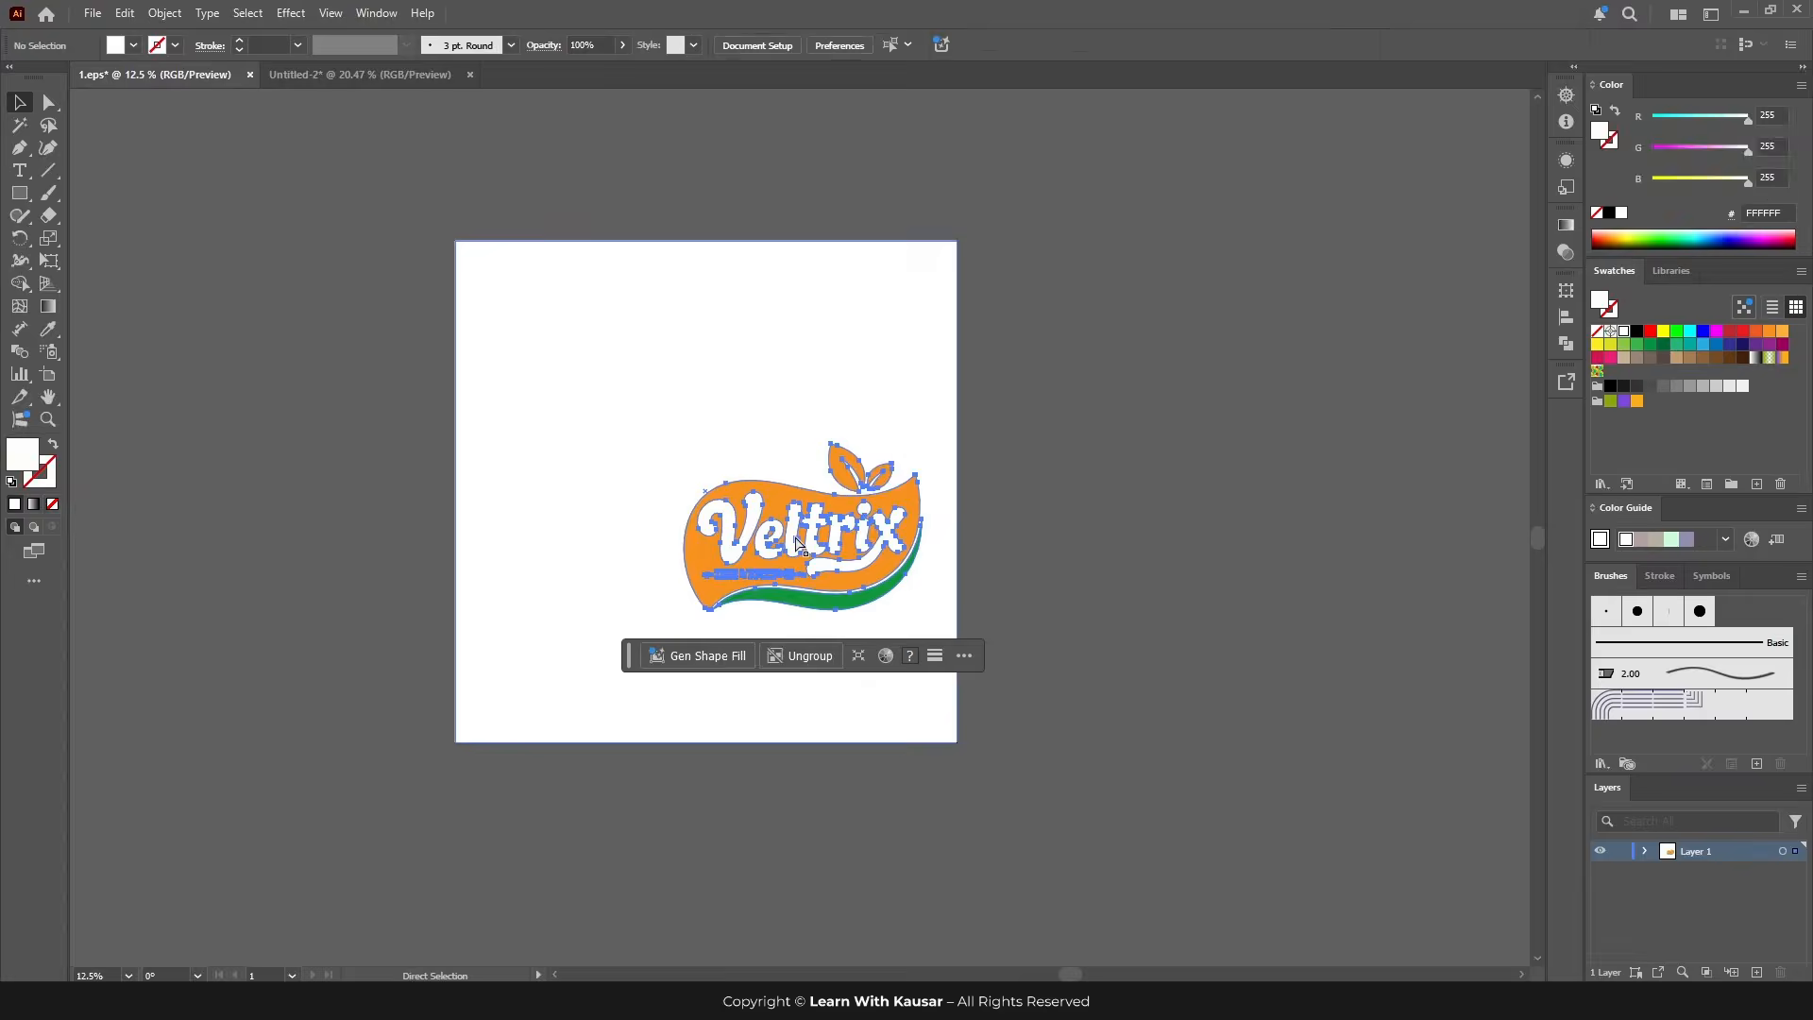
# Step: Centre the Veltrix logo on the artboard, enlarge it slightly to about 1515 px wide, and deselect it
pyautogui.click(905, 45)
pyautogui.click(826, 45)
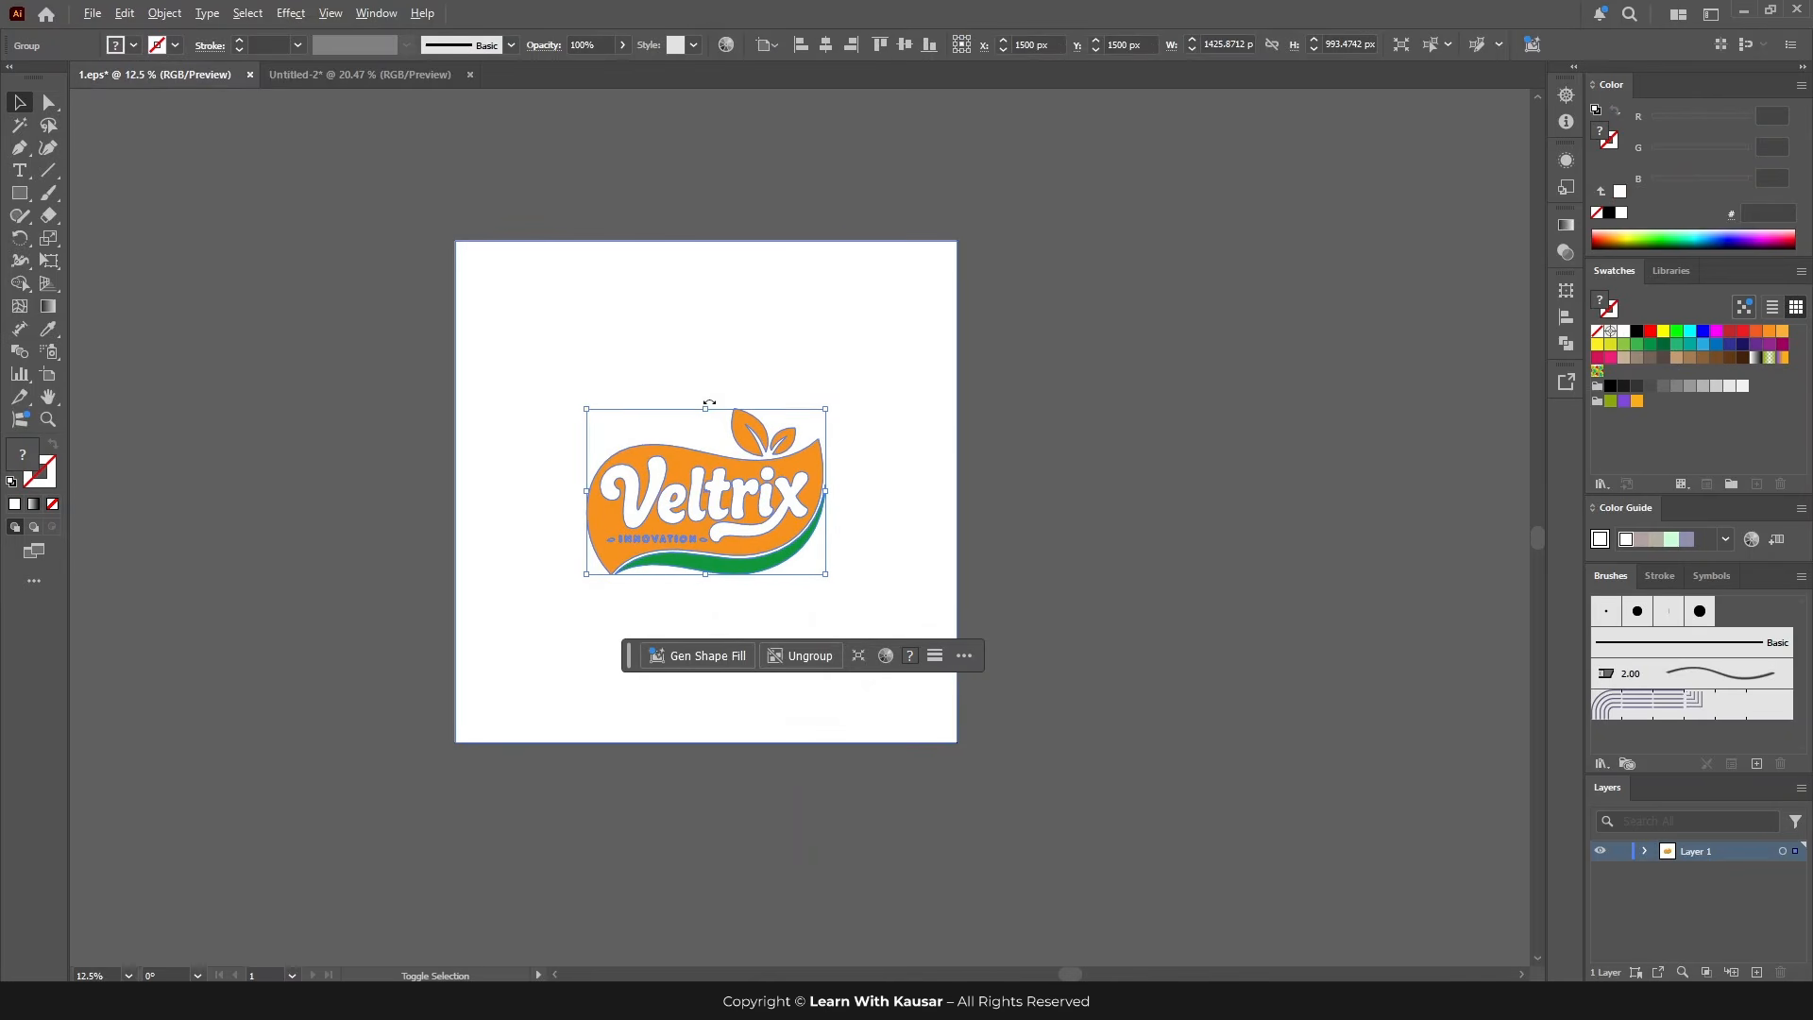
pyautogui.moveTo(705, 409); pyautogui.dragTo(705, 403)
pyautogui.click(774, 580)
pyautogui.scroll(1, 774, 578)
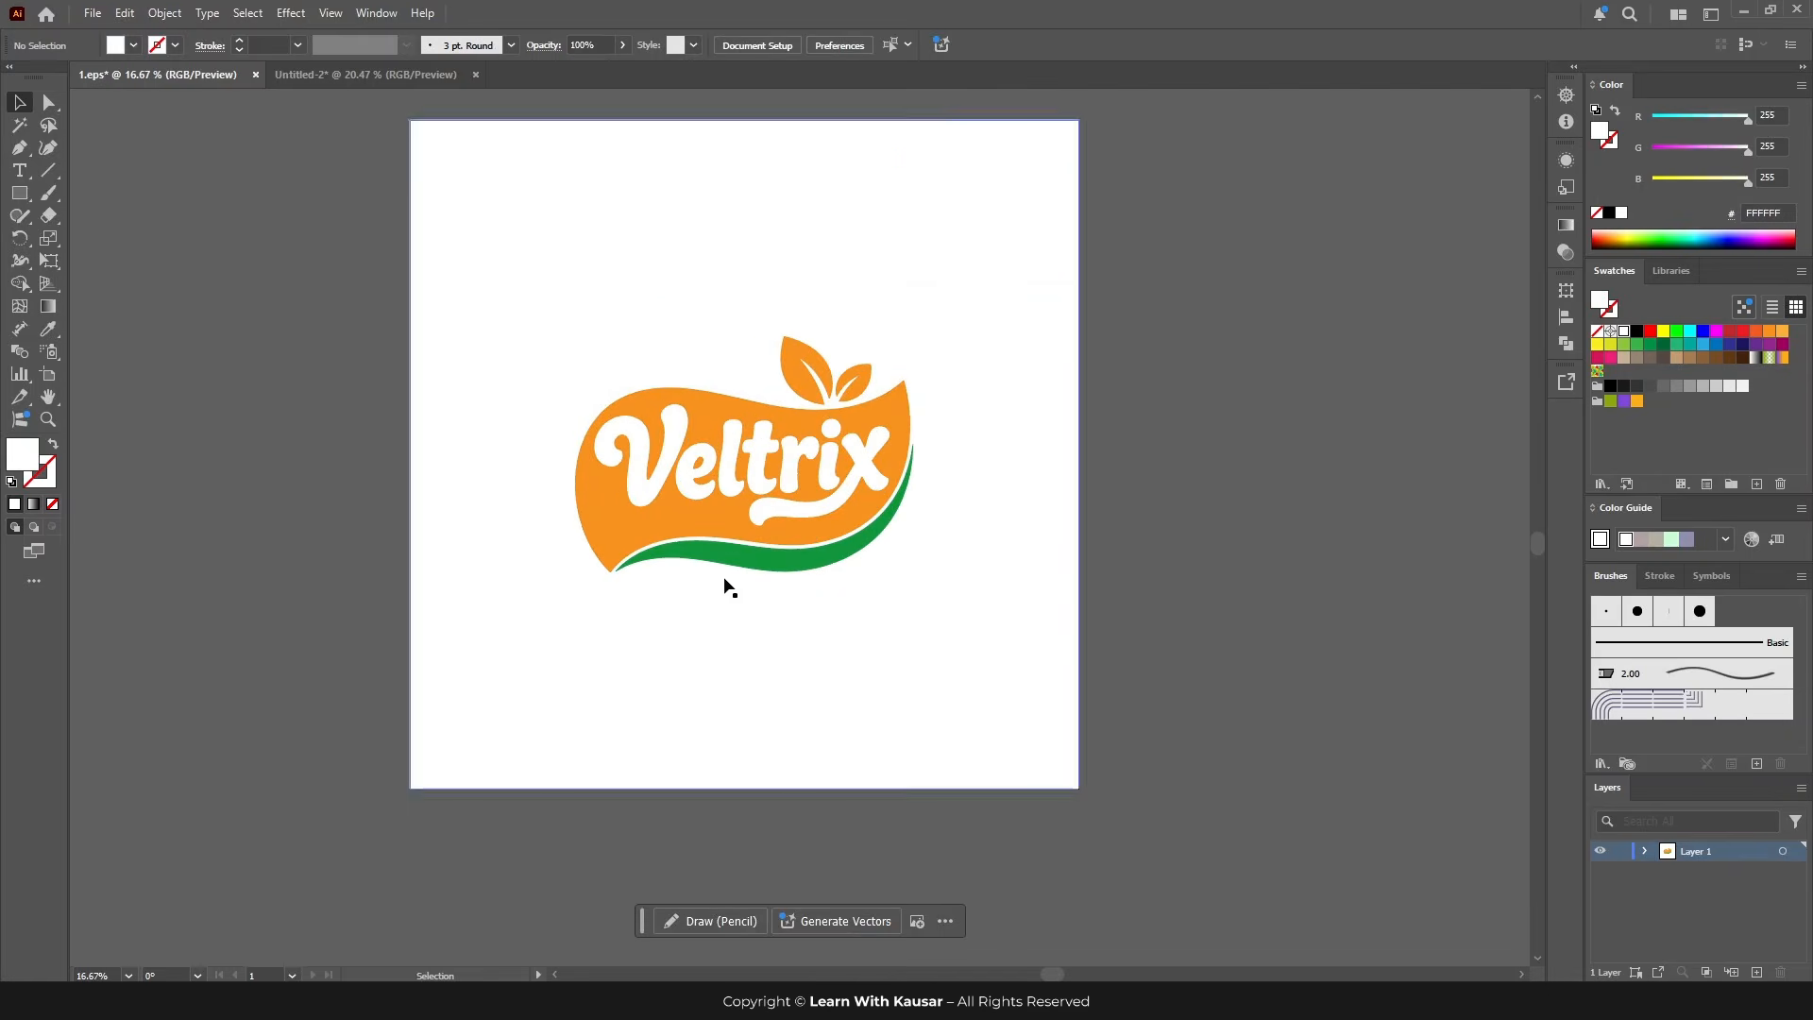
pyautogui.scroll(1, 726, 582)
pyautogui.click(93, 15)
pyautogui.click(1148, 319)
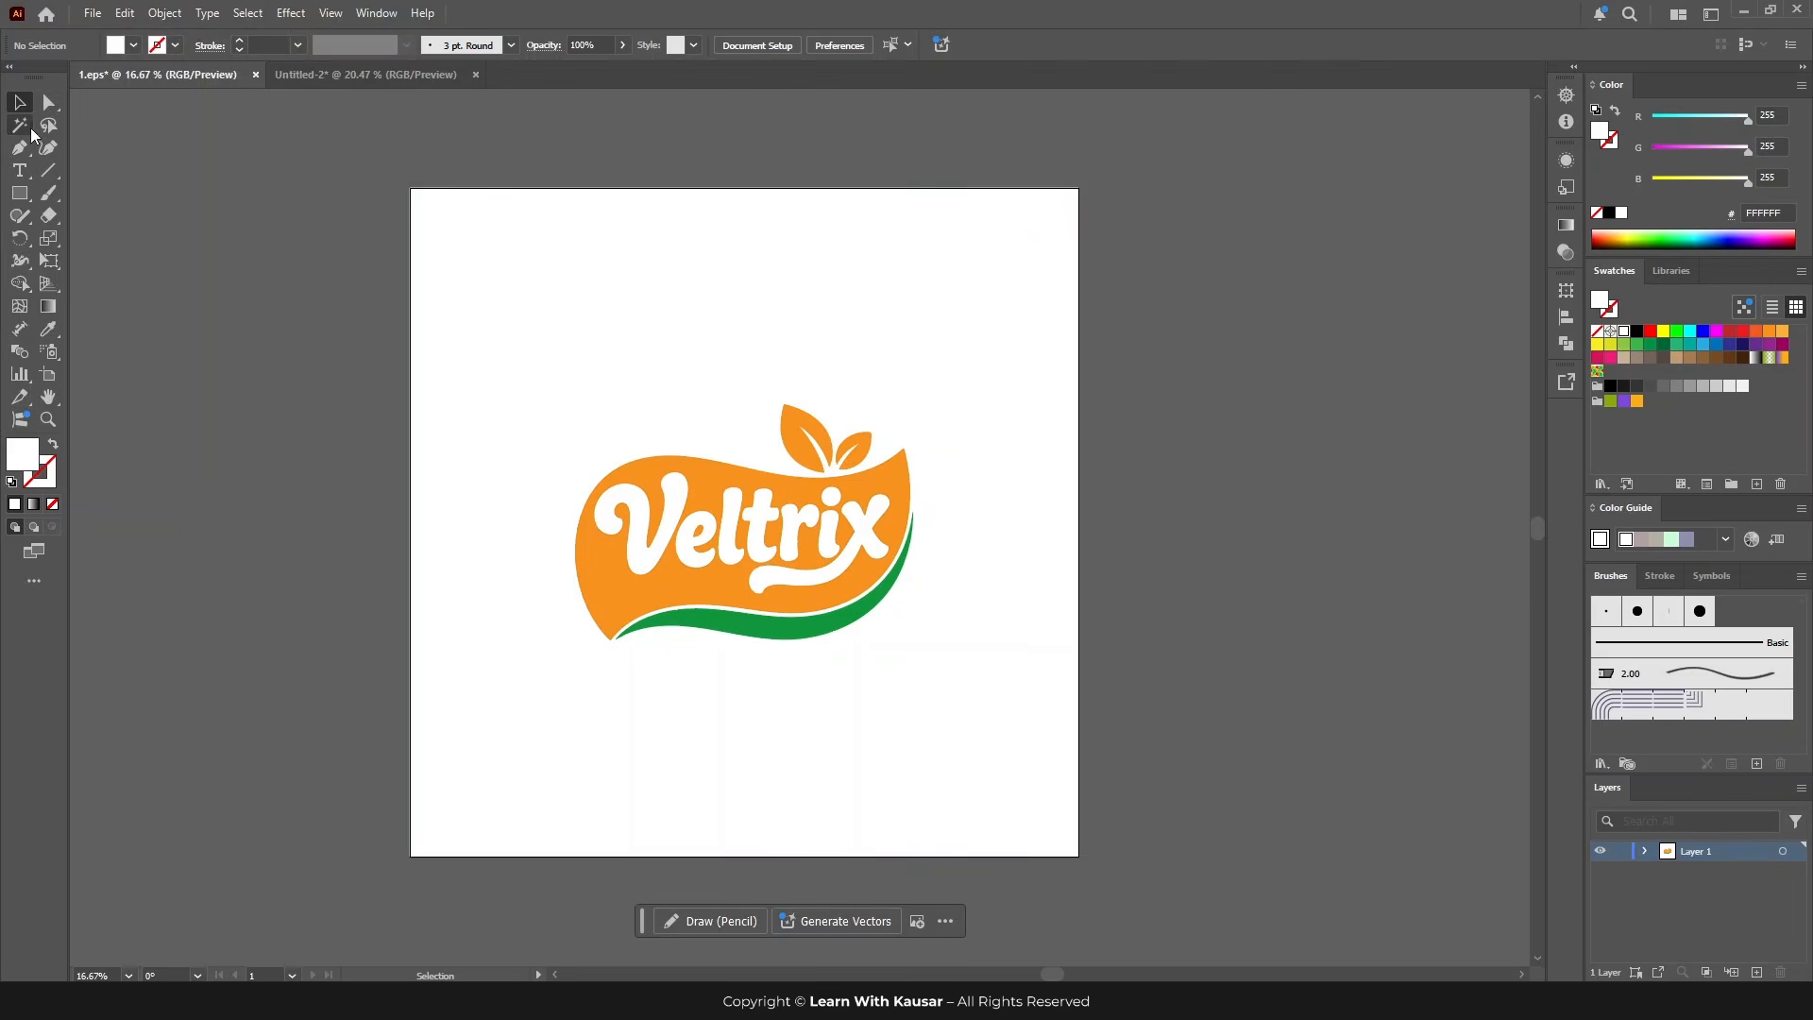
# Step: Select all orange parts of the Veltrix logo with Magic Wand, try yellow #FFFF00, settle on red #FF0000, and deselect
pyautogui.click(19, 124)
pyautogui.click(581, 571)
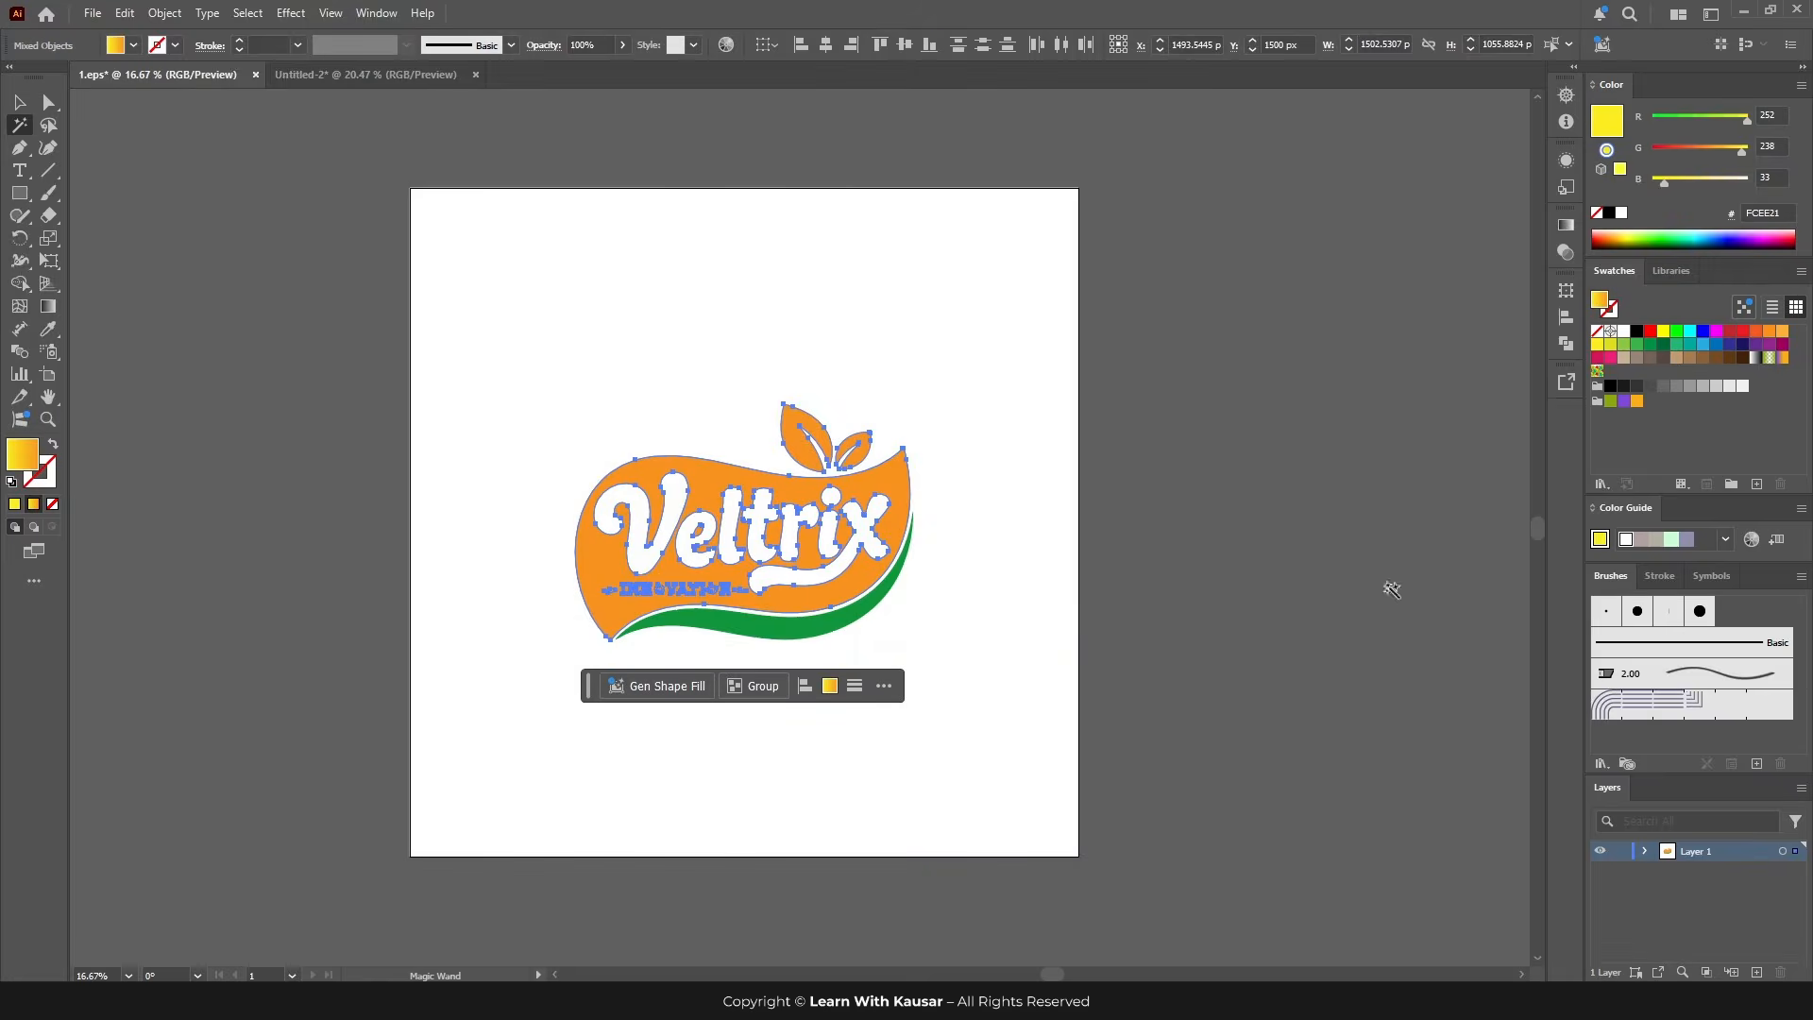
pyautogui.click(1663, 332)
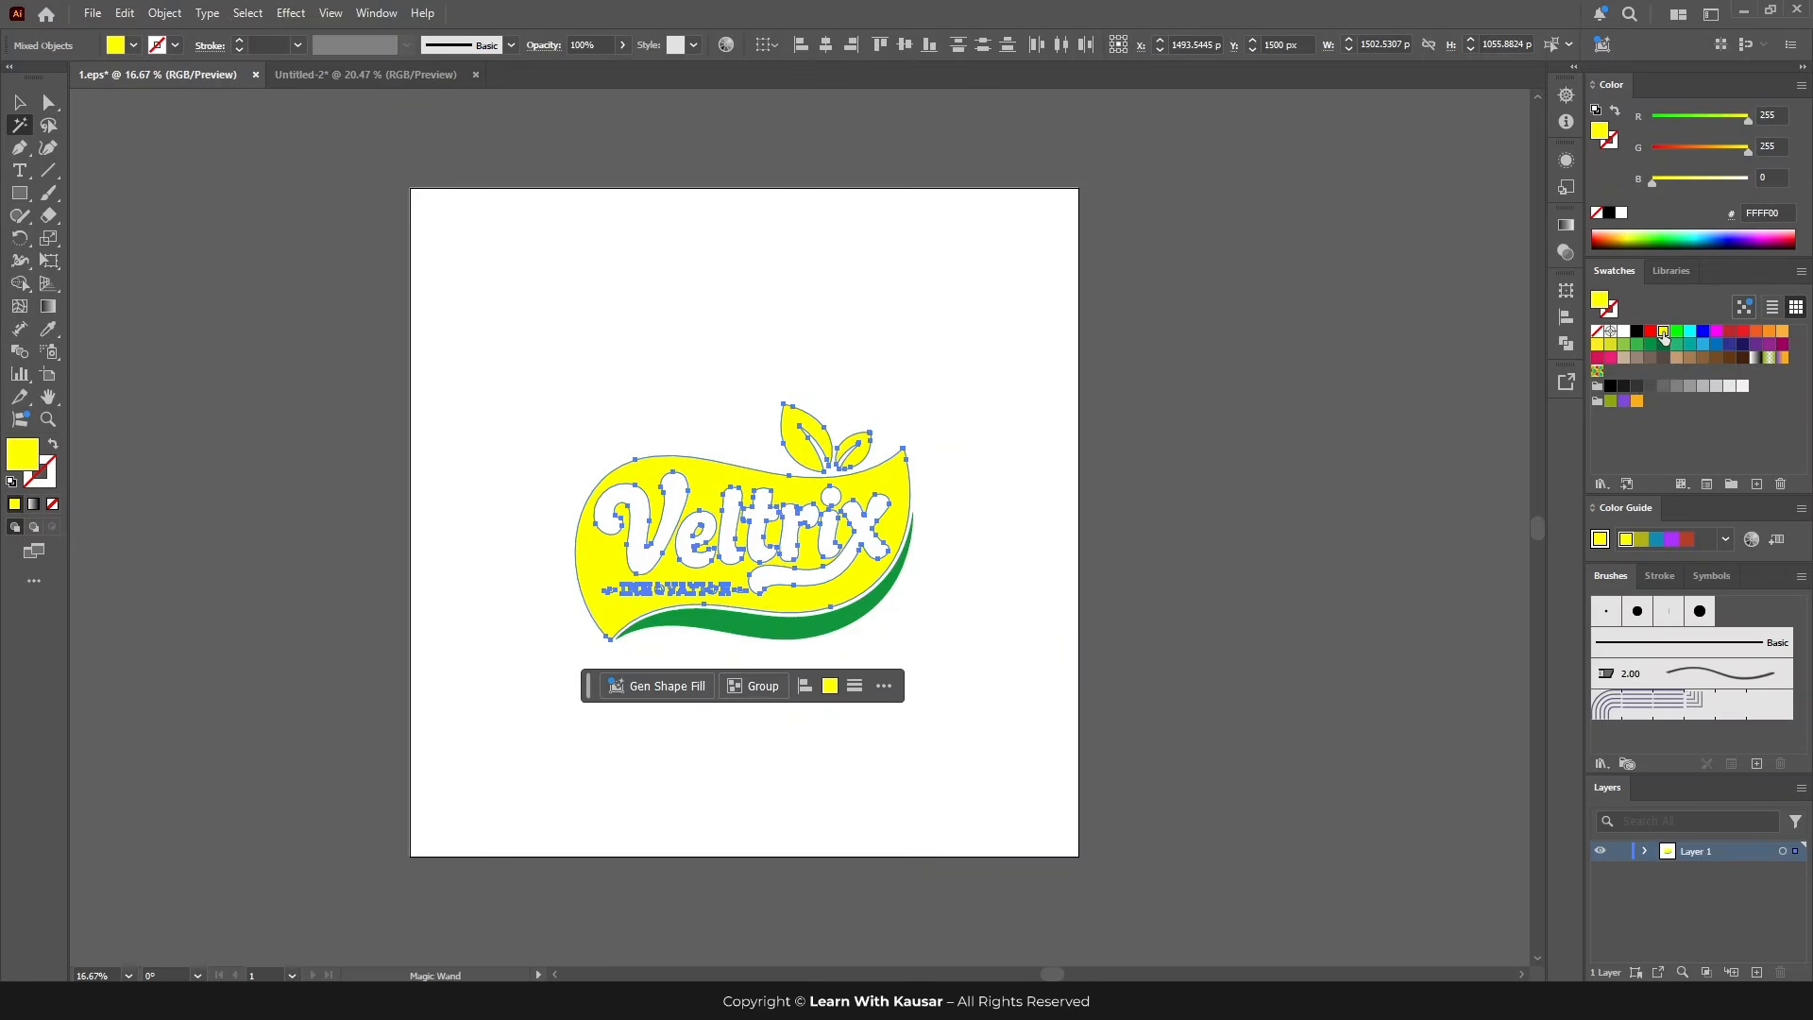
pyautogui.click(1650, 331)
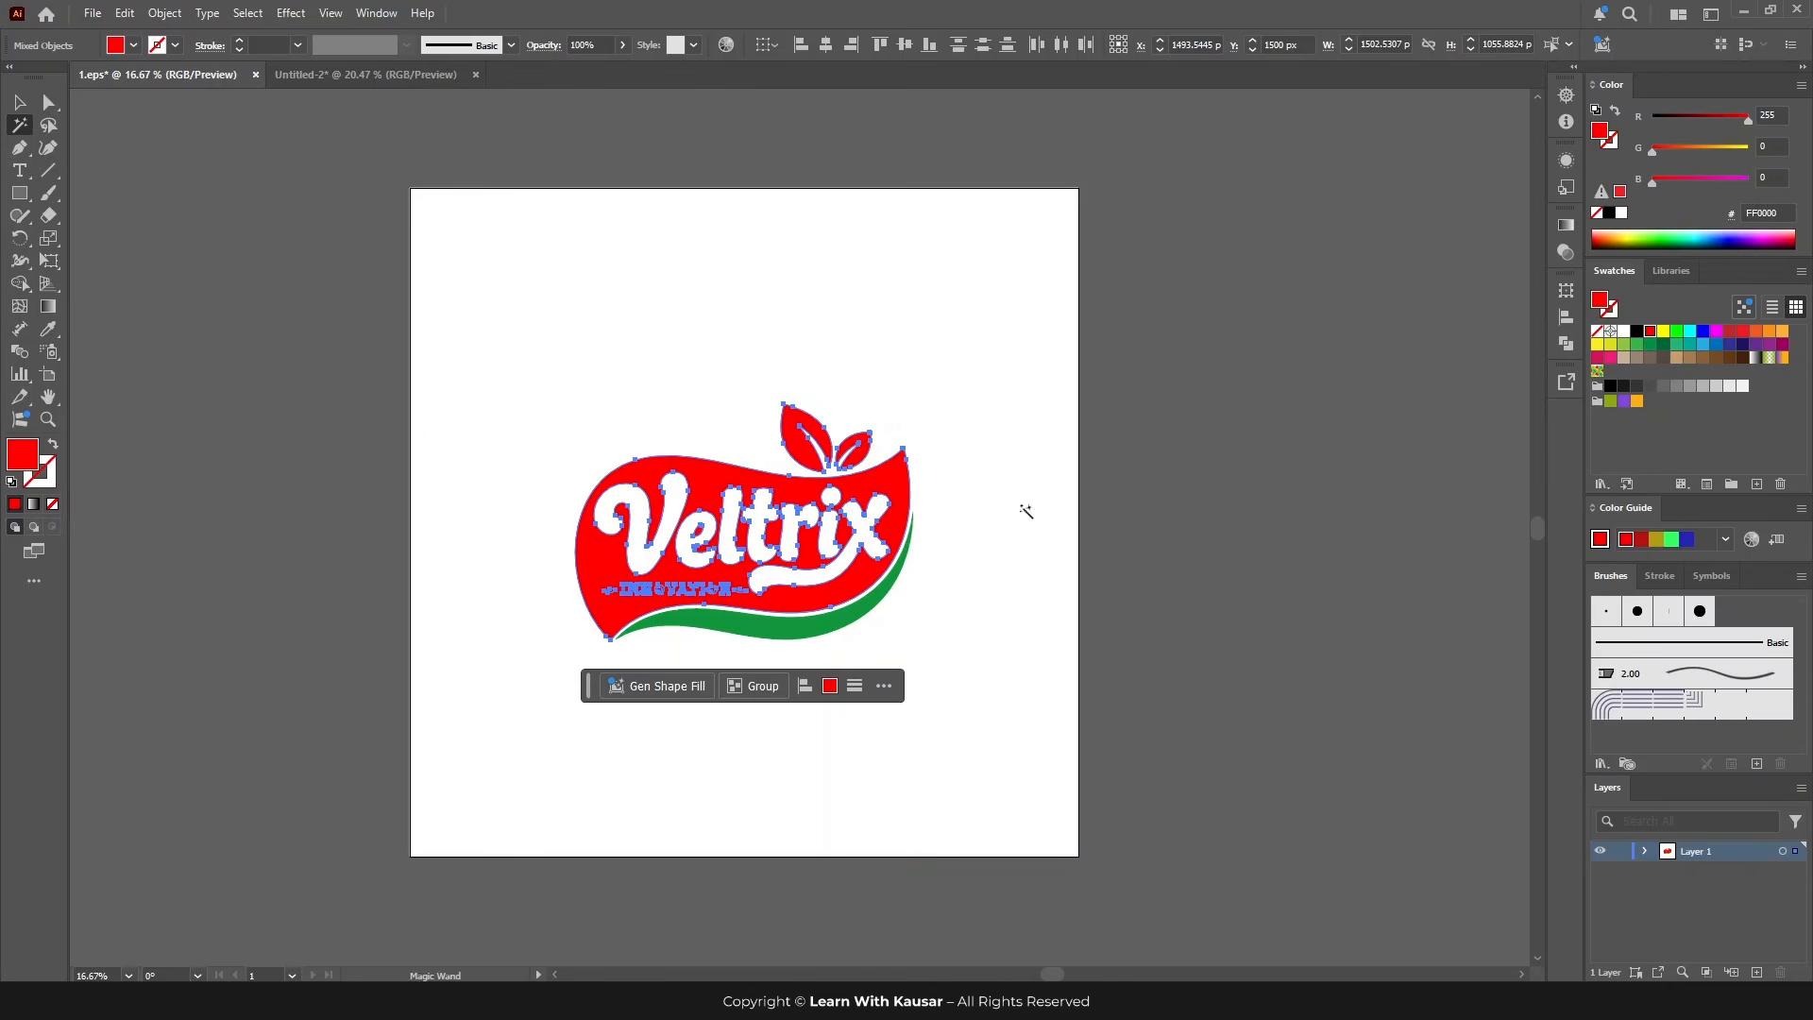
pyautogui.click(19, 103)
pyautogui.click(317, 376)
pyautogui.scroll(2, 684, 578)
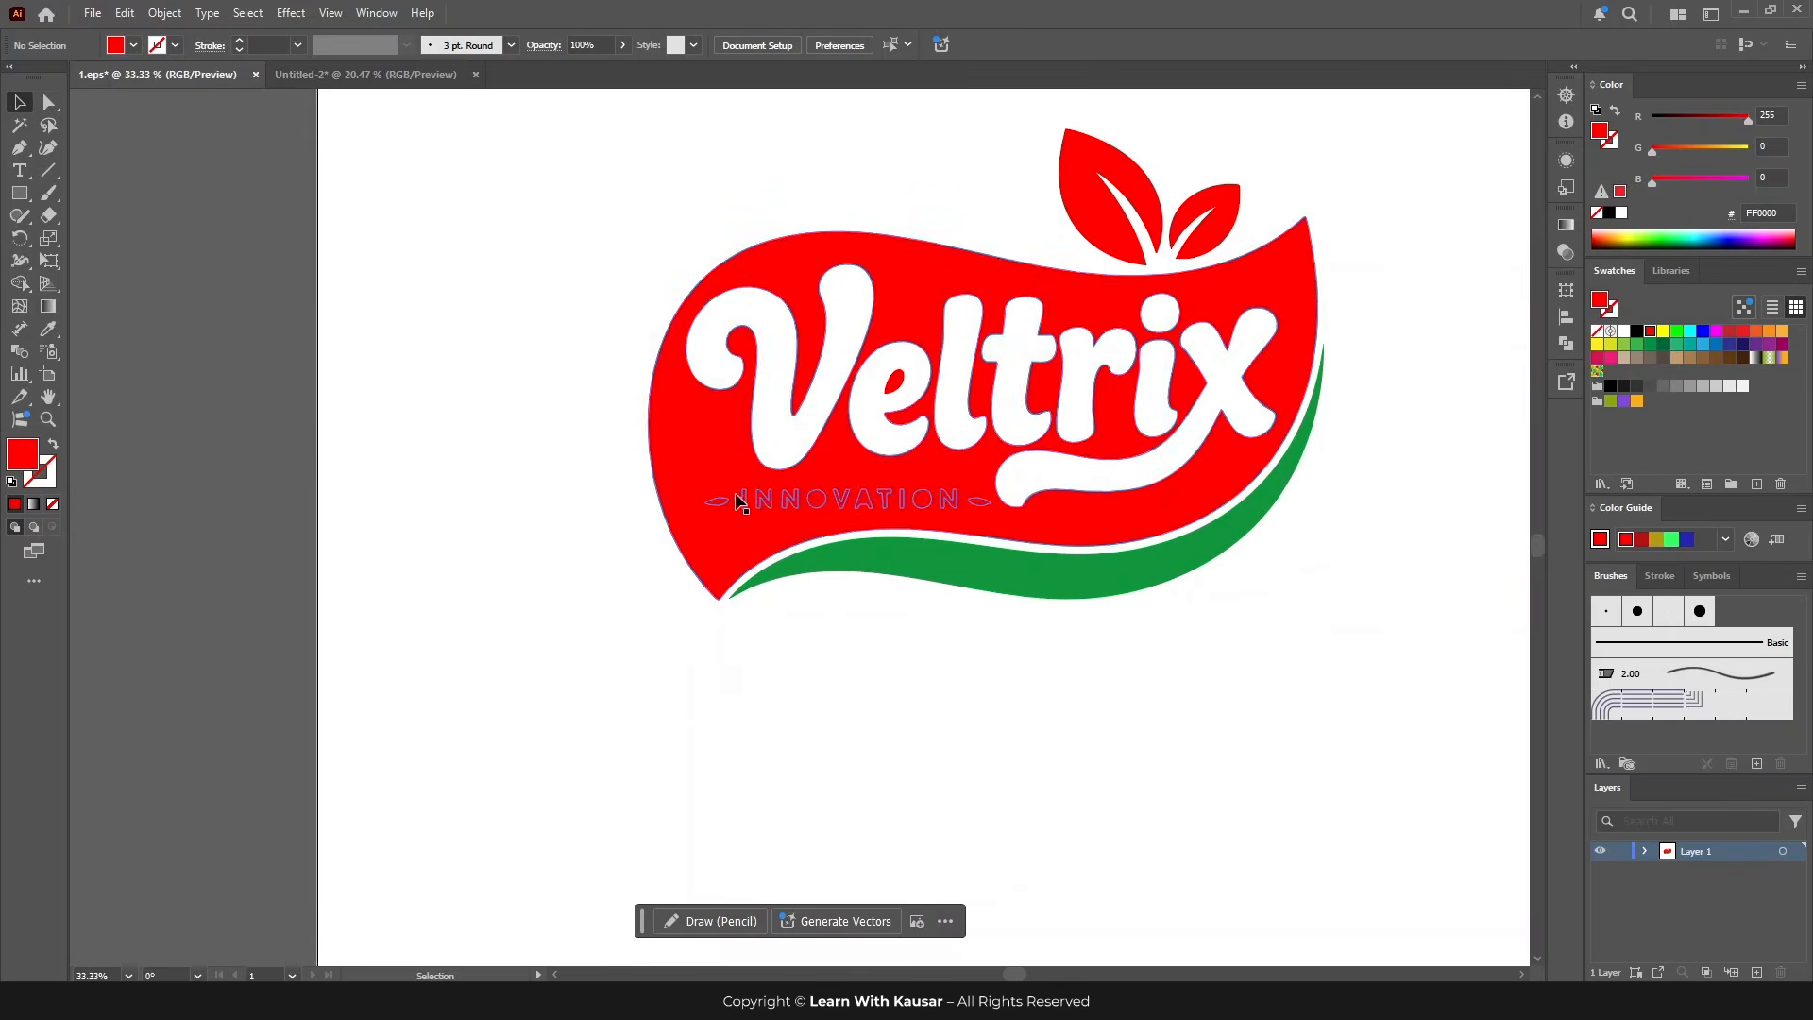
pyautogui.click(971, 500)
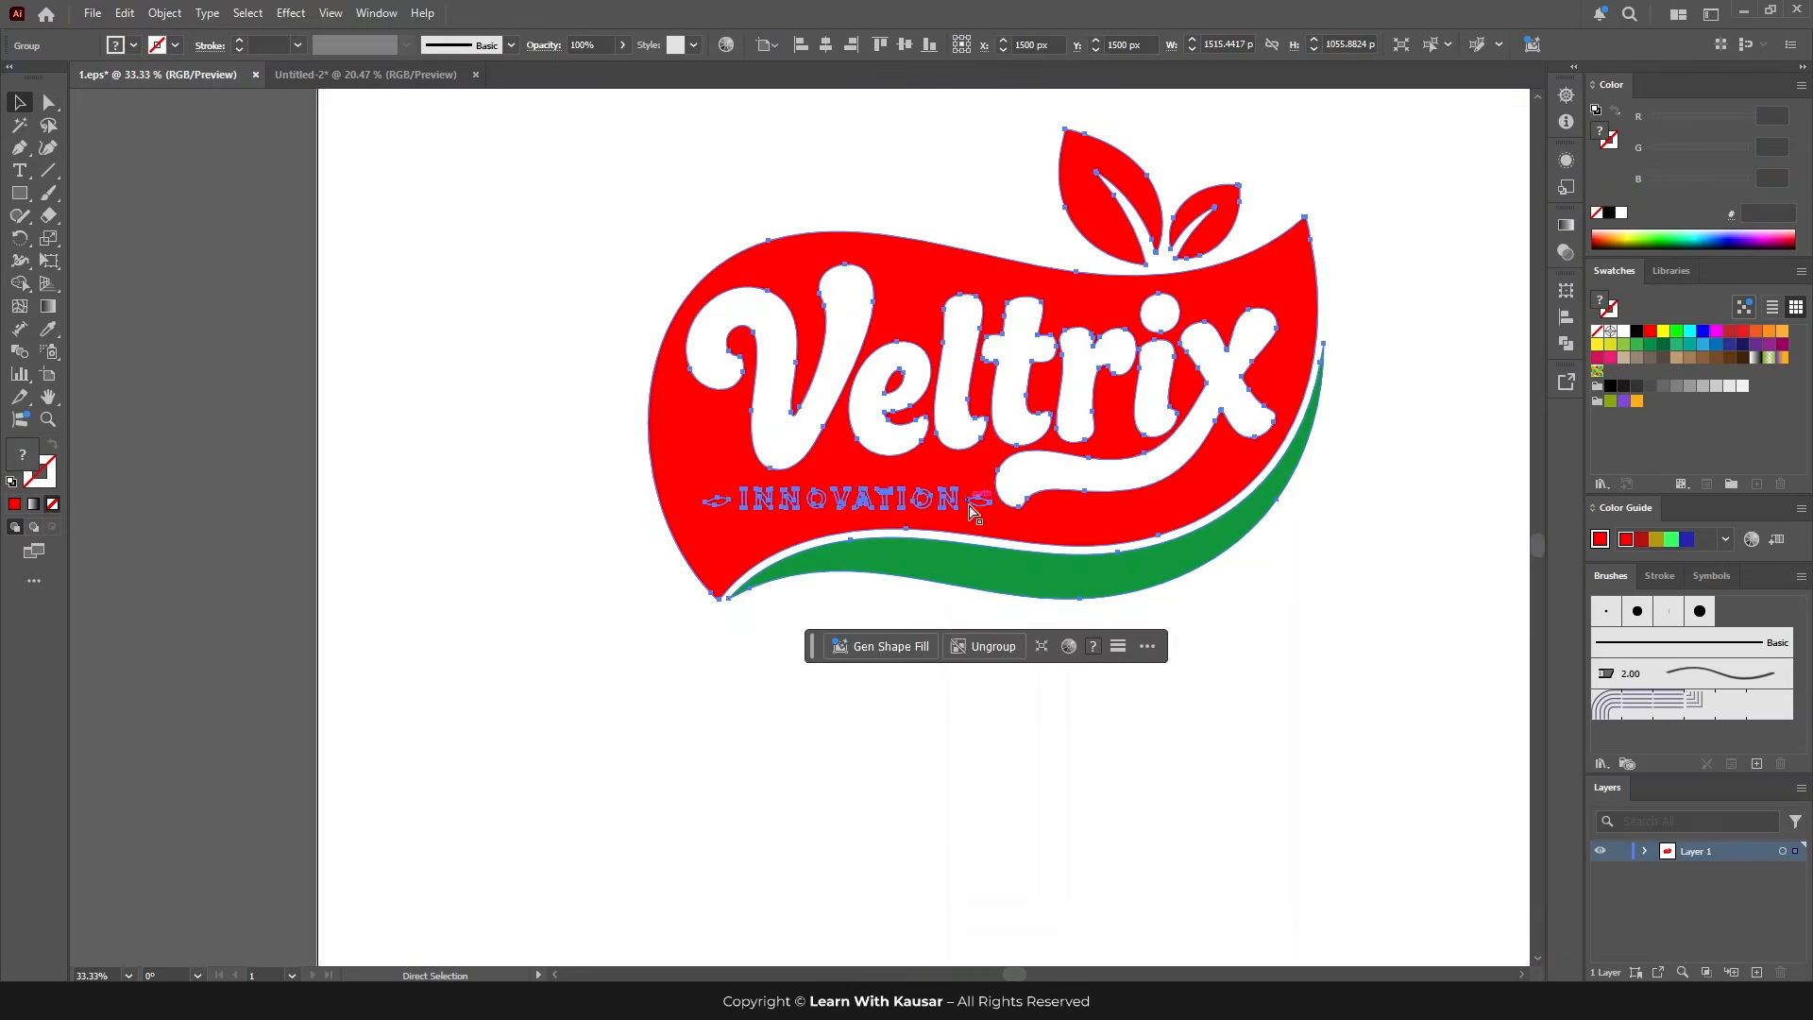
pyautogui.scroll(1, 960, 507)
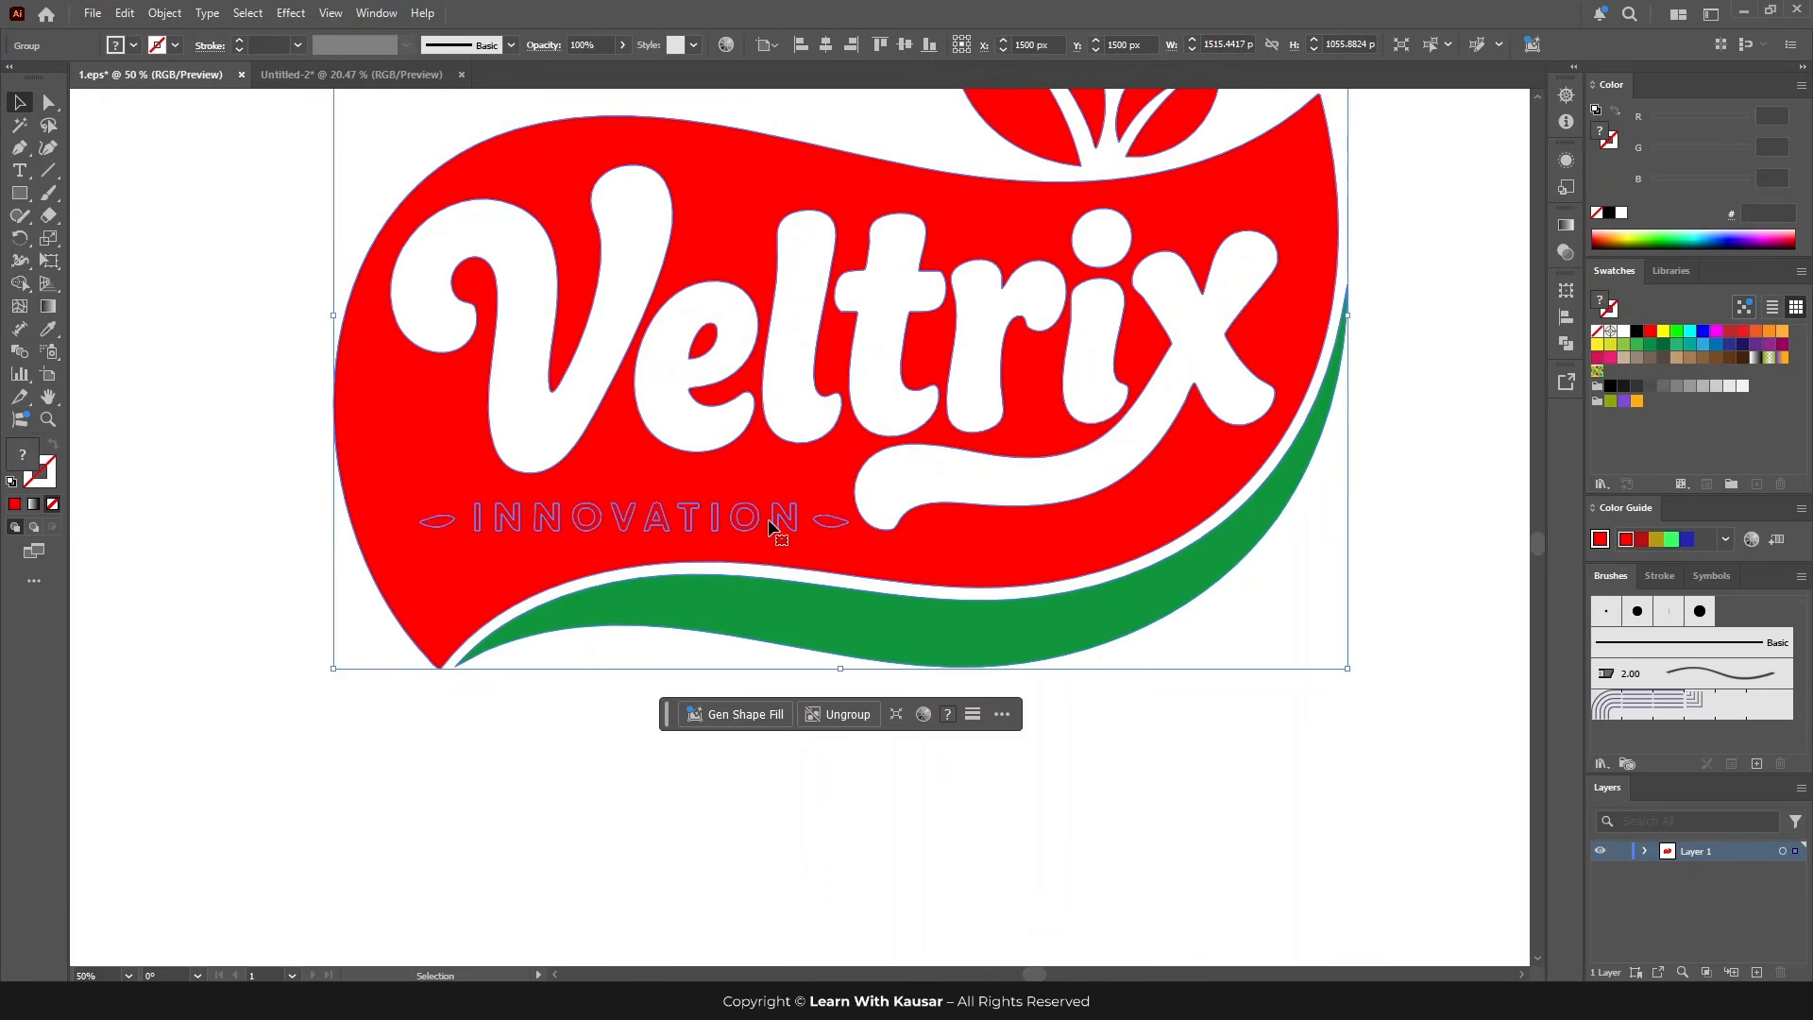
pyautogui.click(210, 342)
pyautogui.click(48, 102)
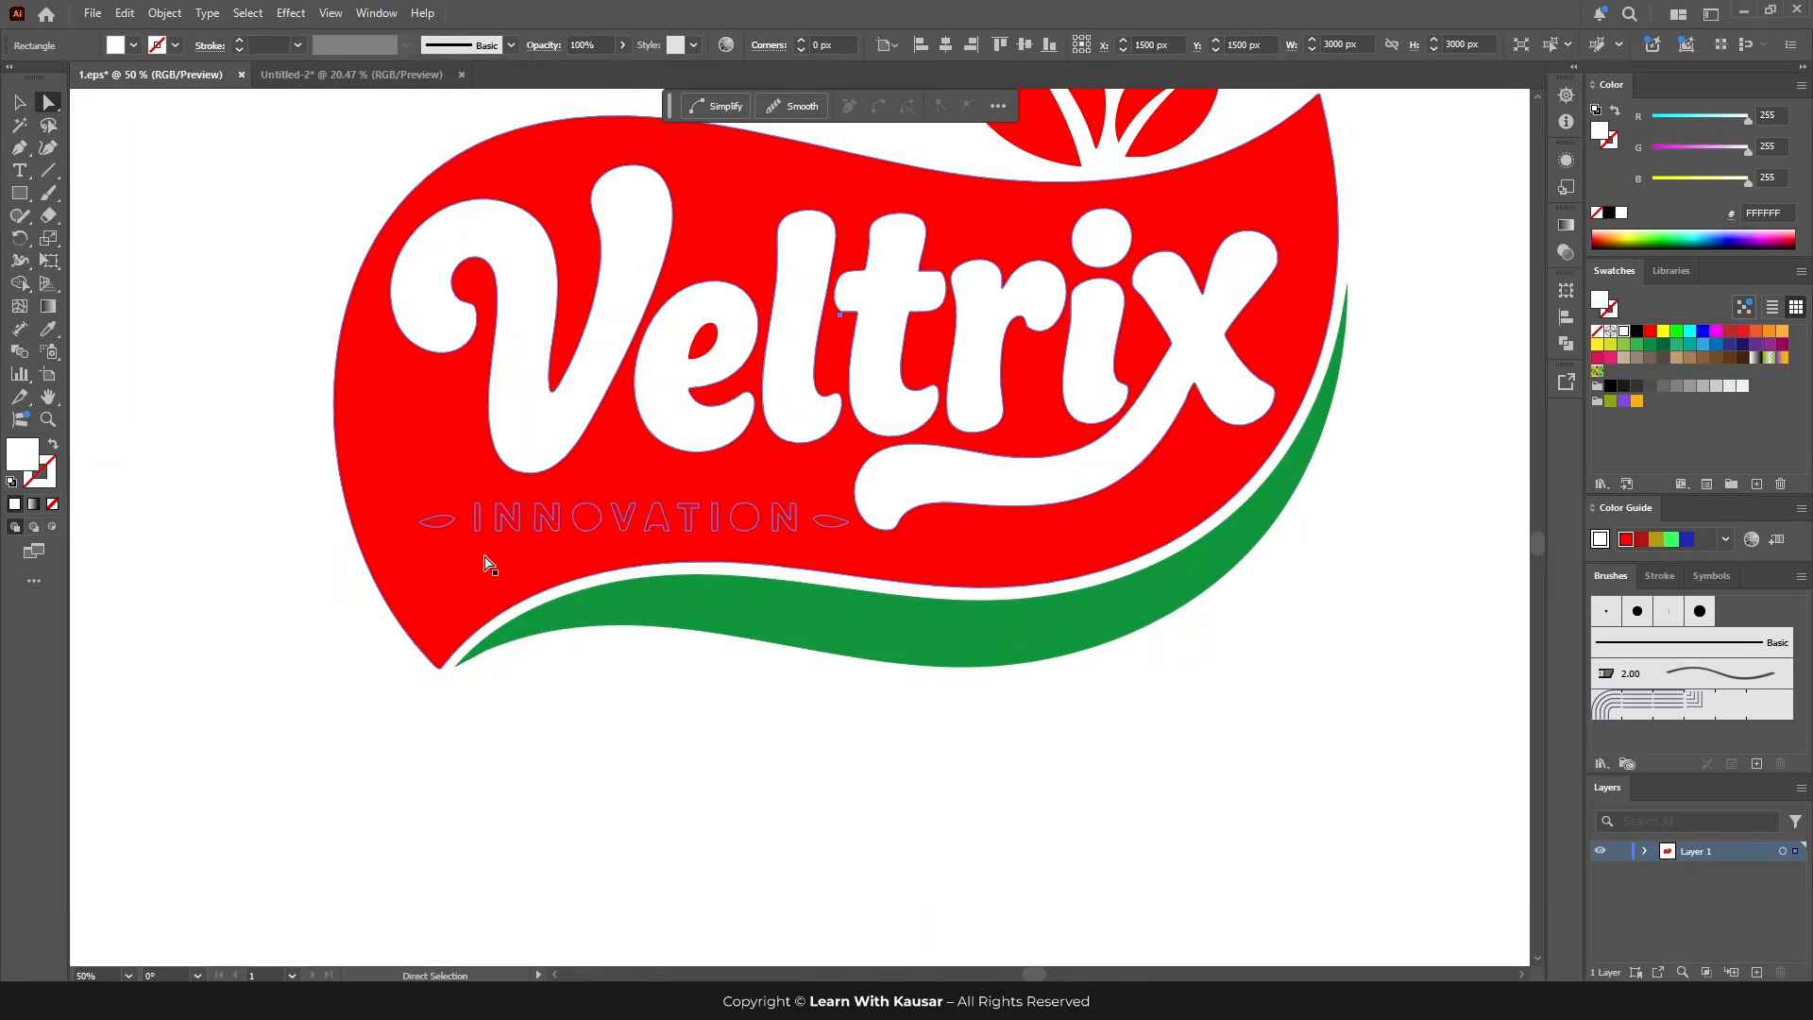
pyautogui.click(437, 523)
pyautogui.keyDown('shift'); pyautogui.click(480, 525); pyautogui.keyUp('shift')
pyautogui.keyDown('shift'); pyautogui.click(504, 524); pyautogui.keyUp('shift')
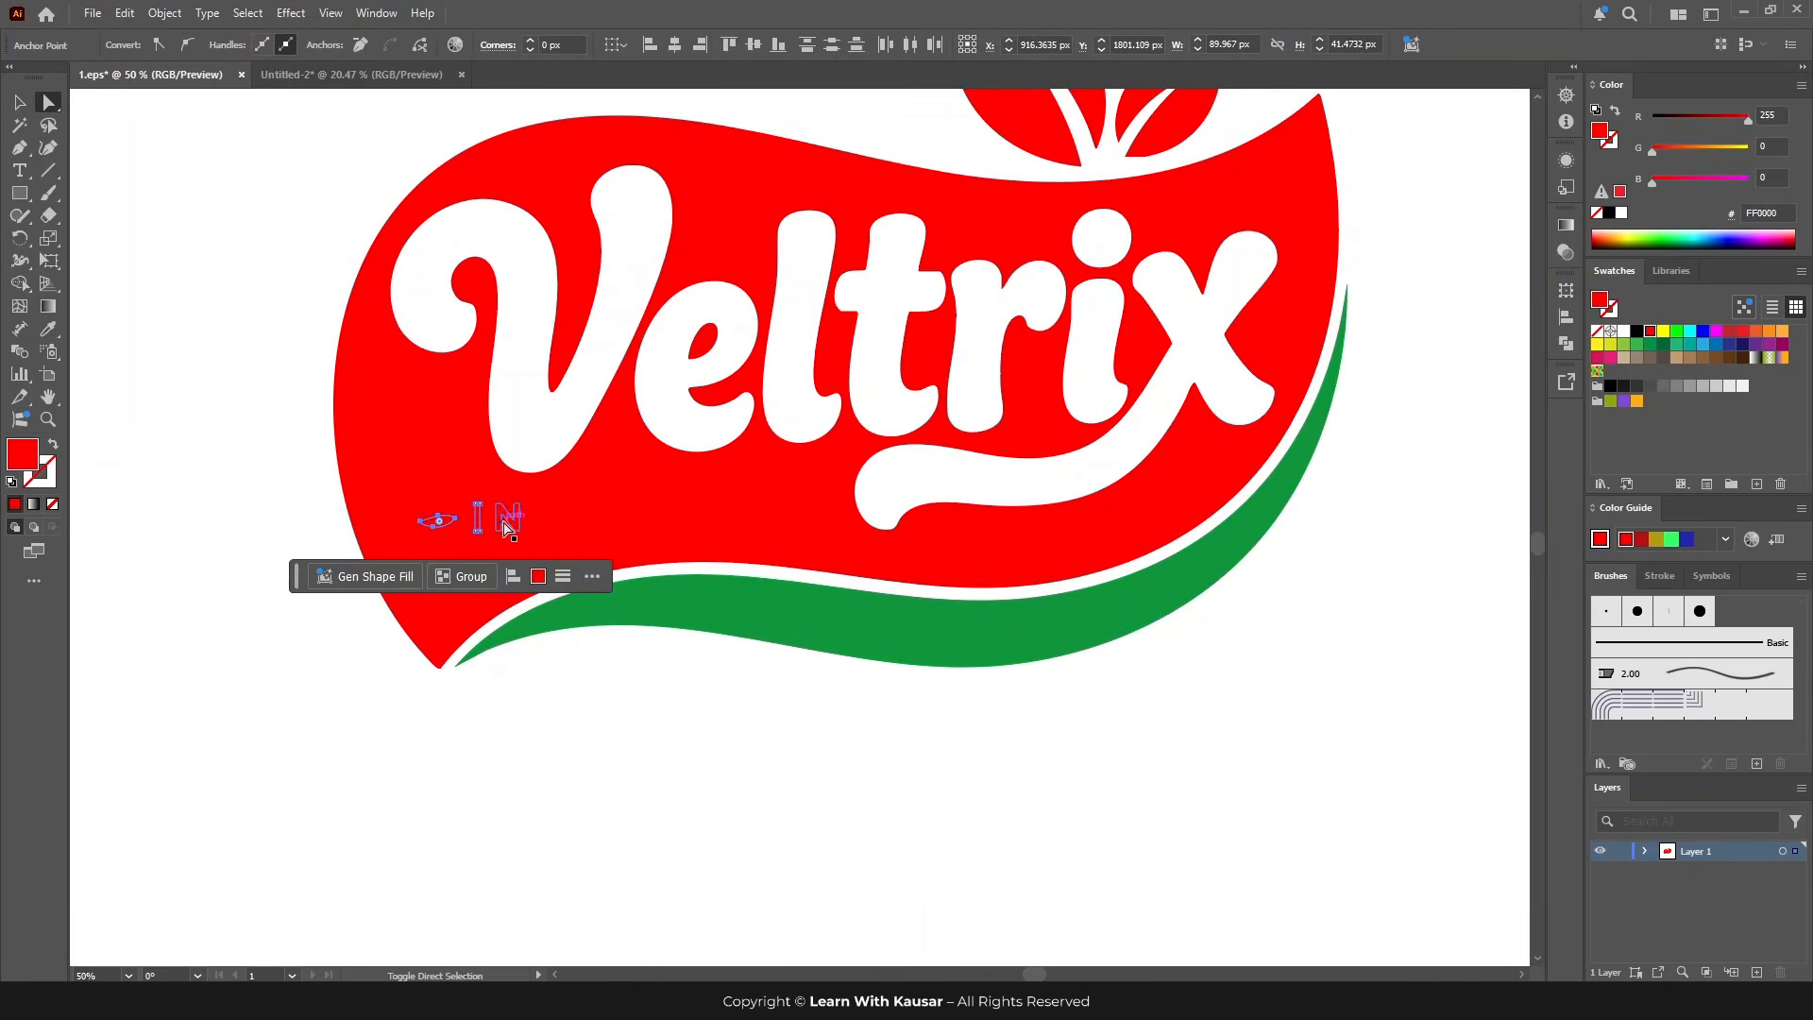
pyautogui.keyDown('shift'); pyautogui.click(550, 524); pyautogui.keyUp('shift')
pyautogui.keyDown('shift'); pyautogui.click(593, 522); pyautogui.keyUp('shift')
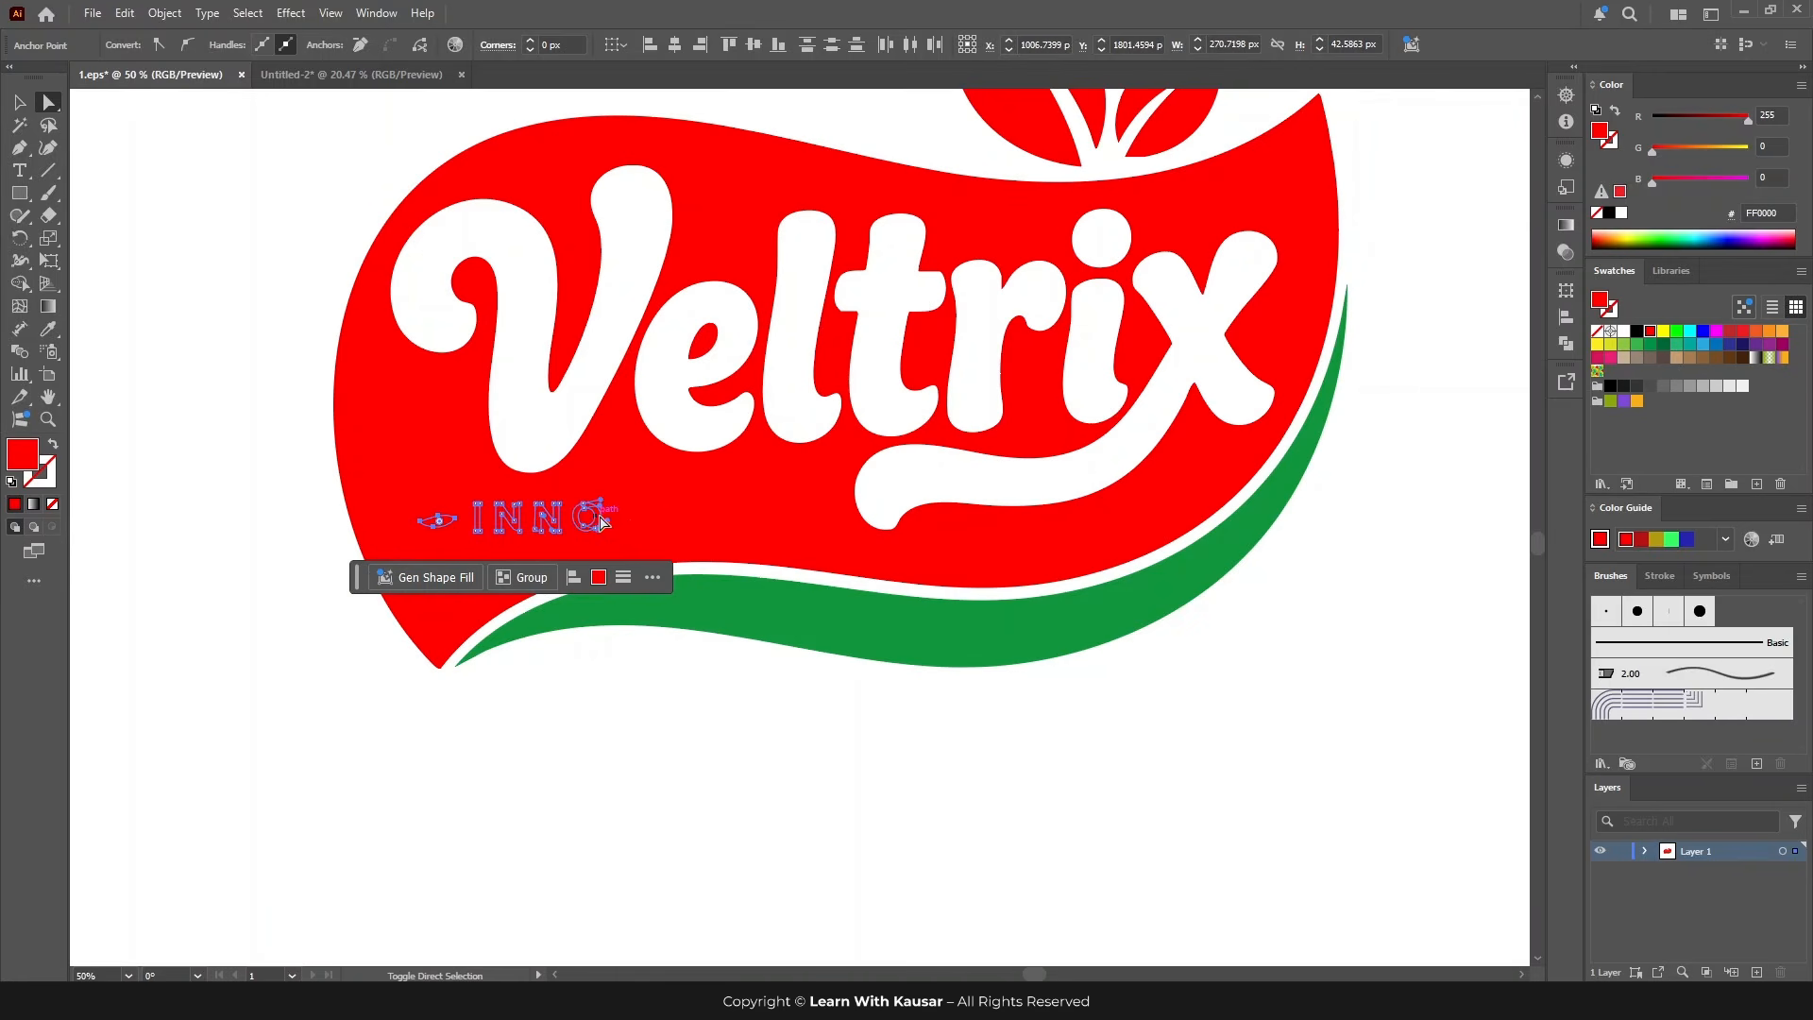
pyautogui.keyDown('shift'); pyautogui.click(624, 520); pyautogui.keyUp('shift')
pyautogui.keyDown('shift'); pyautogui.click(659, 523); pyautogui.keyUp('shift')
pyautogui.keyDown('shift'); pyautogui.click(686, 526); pyautogui.keyUp('shift')
pyautogui.click(223, 457)
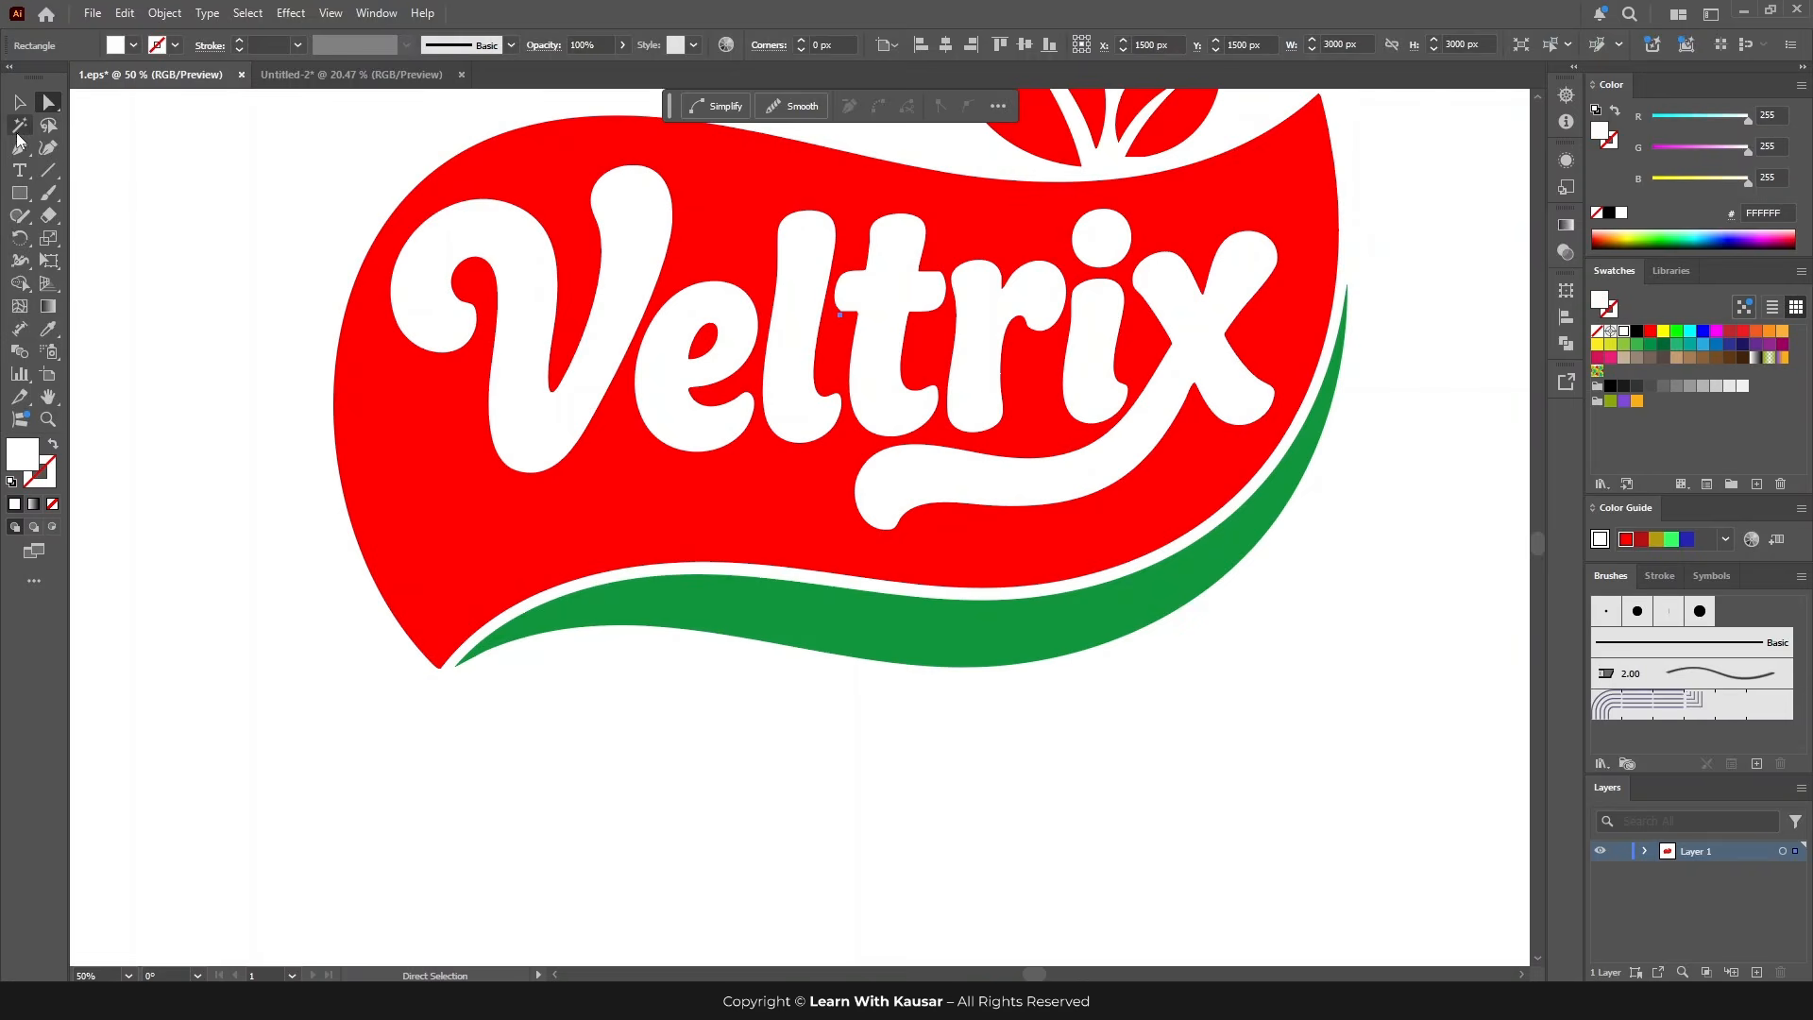
pyautogui.click(19, 128)
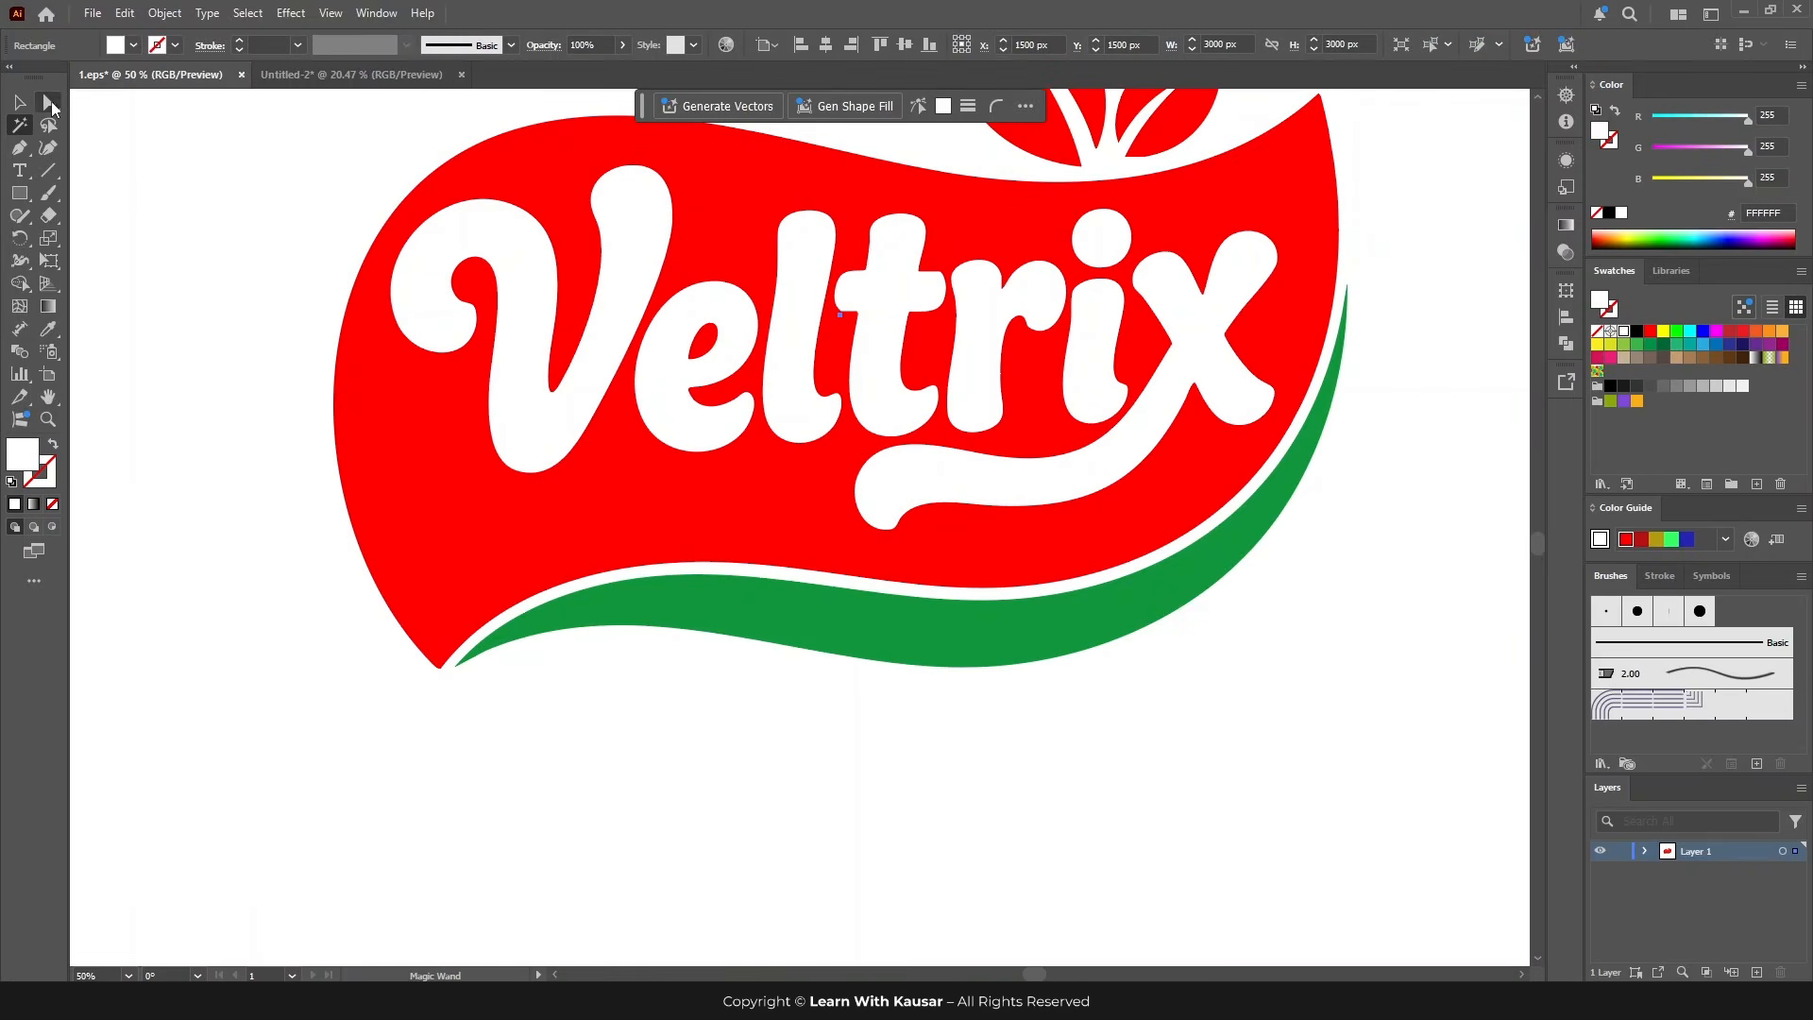
# Step: Lock the red badge shape behind the Veltrix lettering
pyautogui.click(49, 103)
pyautogui.click(430, 417)
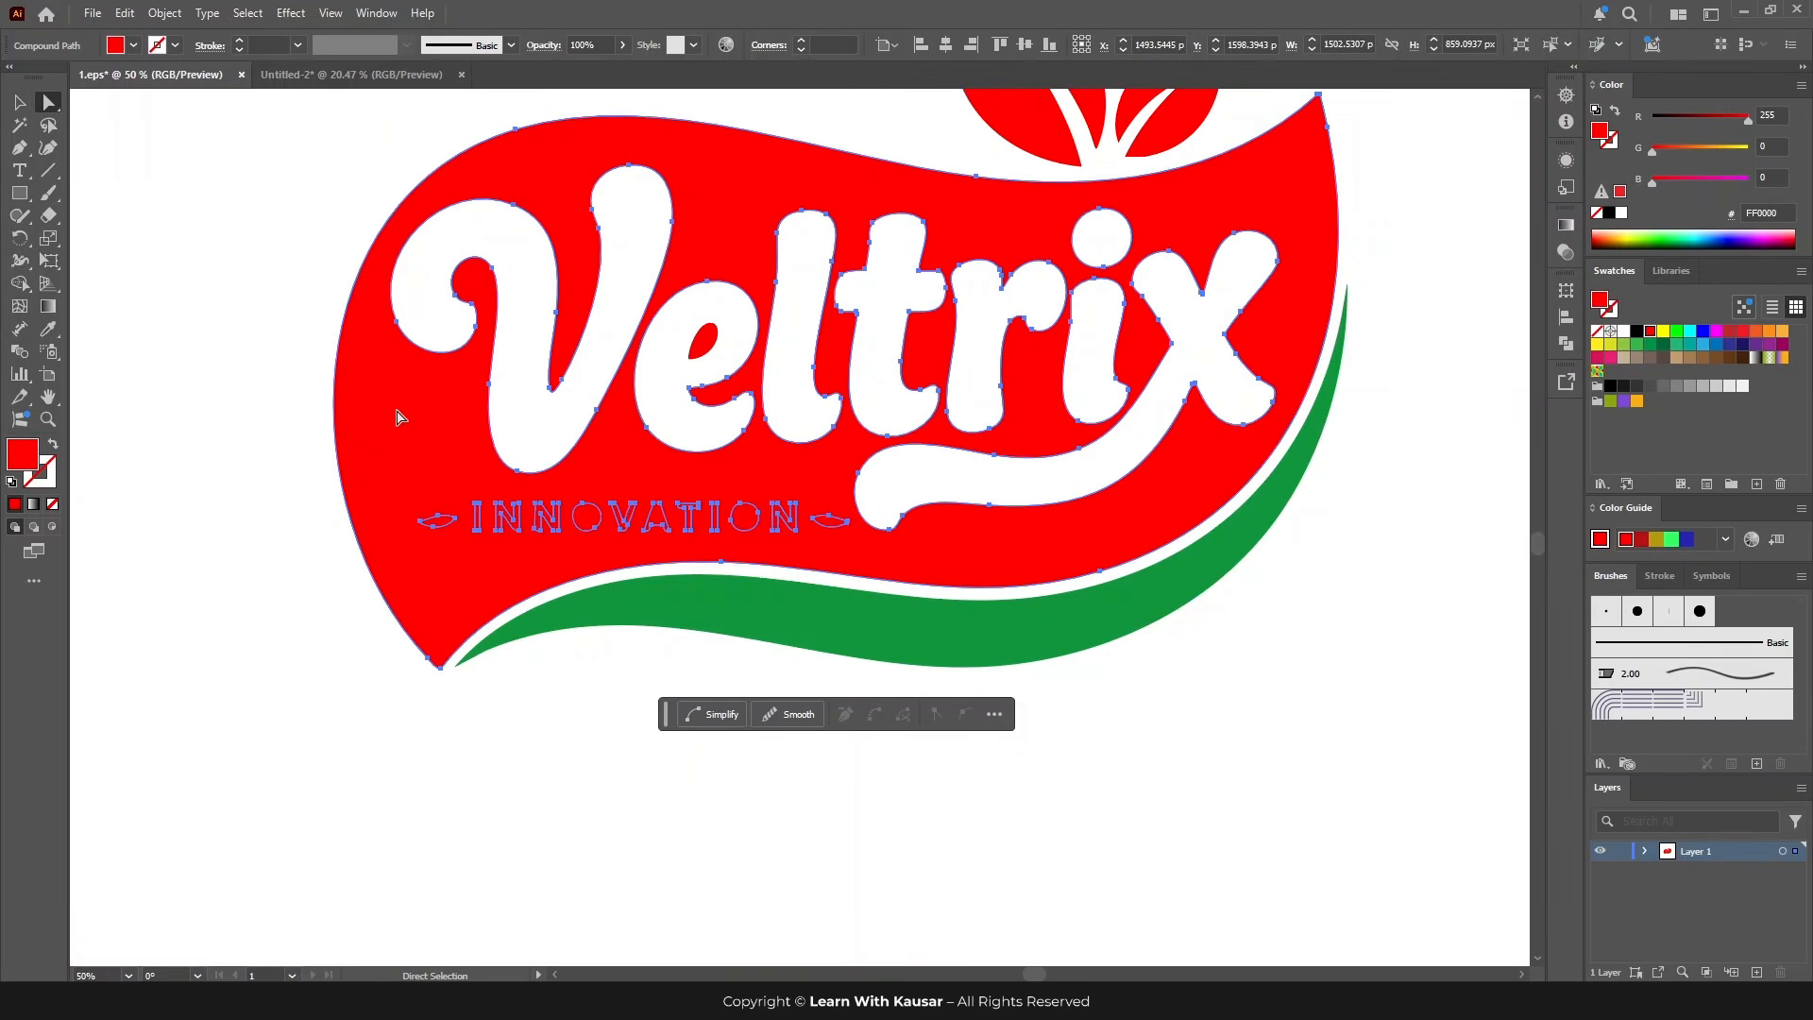
pyautogui.press('v')
pyautogui.hotkey('ctrl', '2')
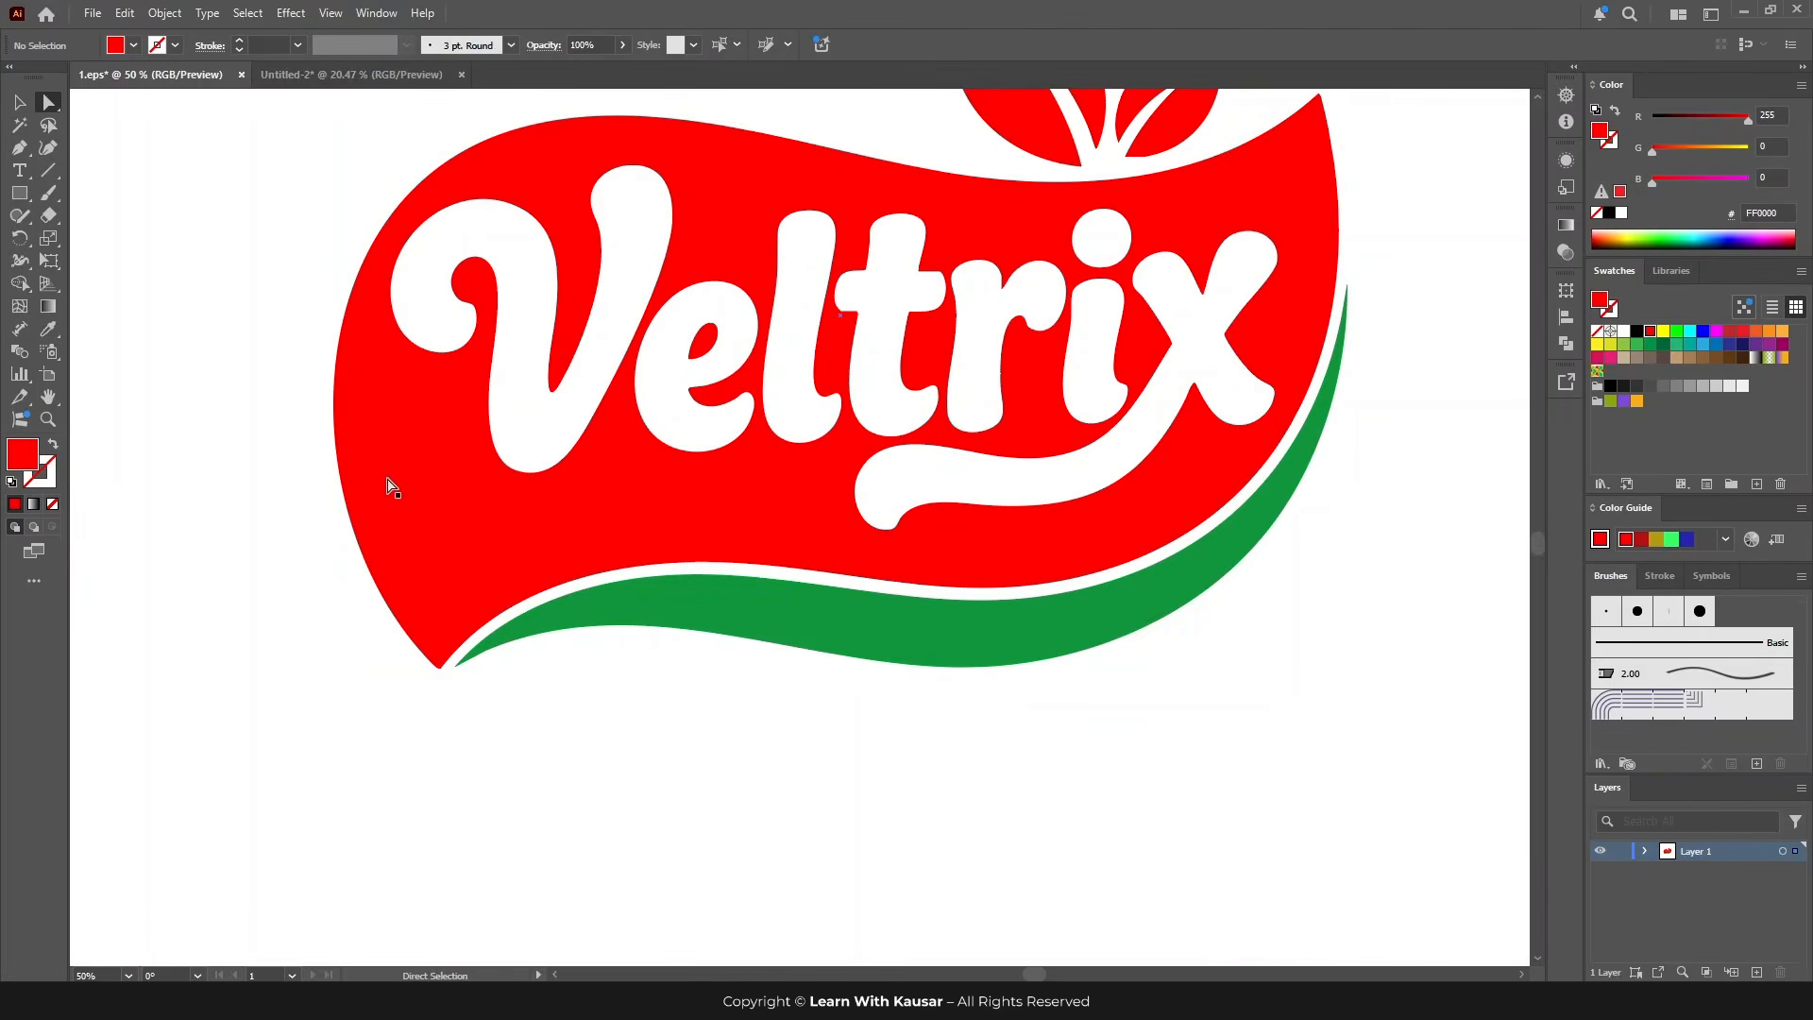
pyautogui.moveTo(387, 478); pyautogui.dragTo(619, 545)
pyautogui.hotkey('ctrl', 'z')
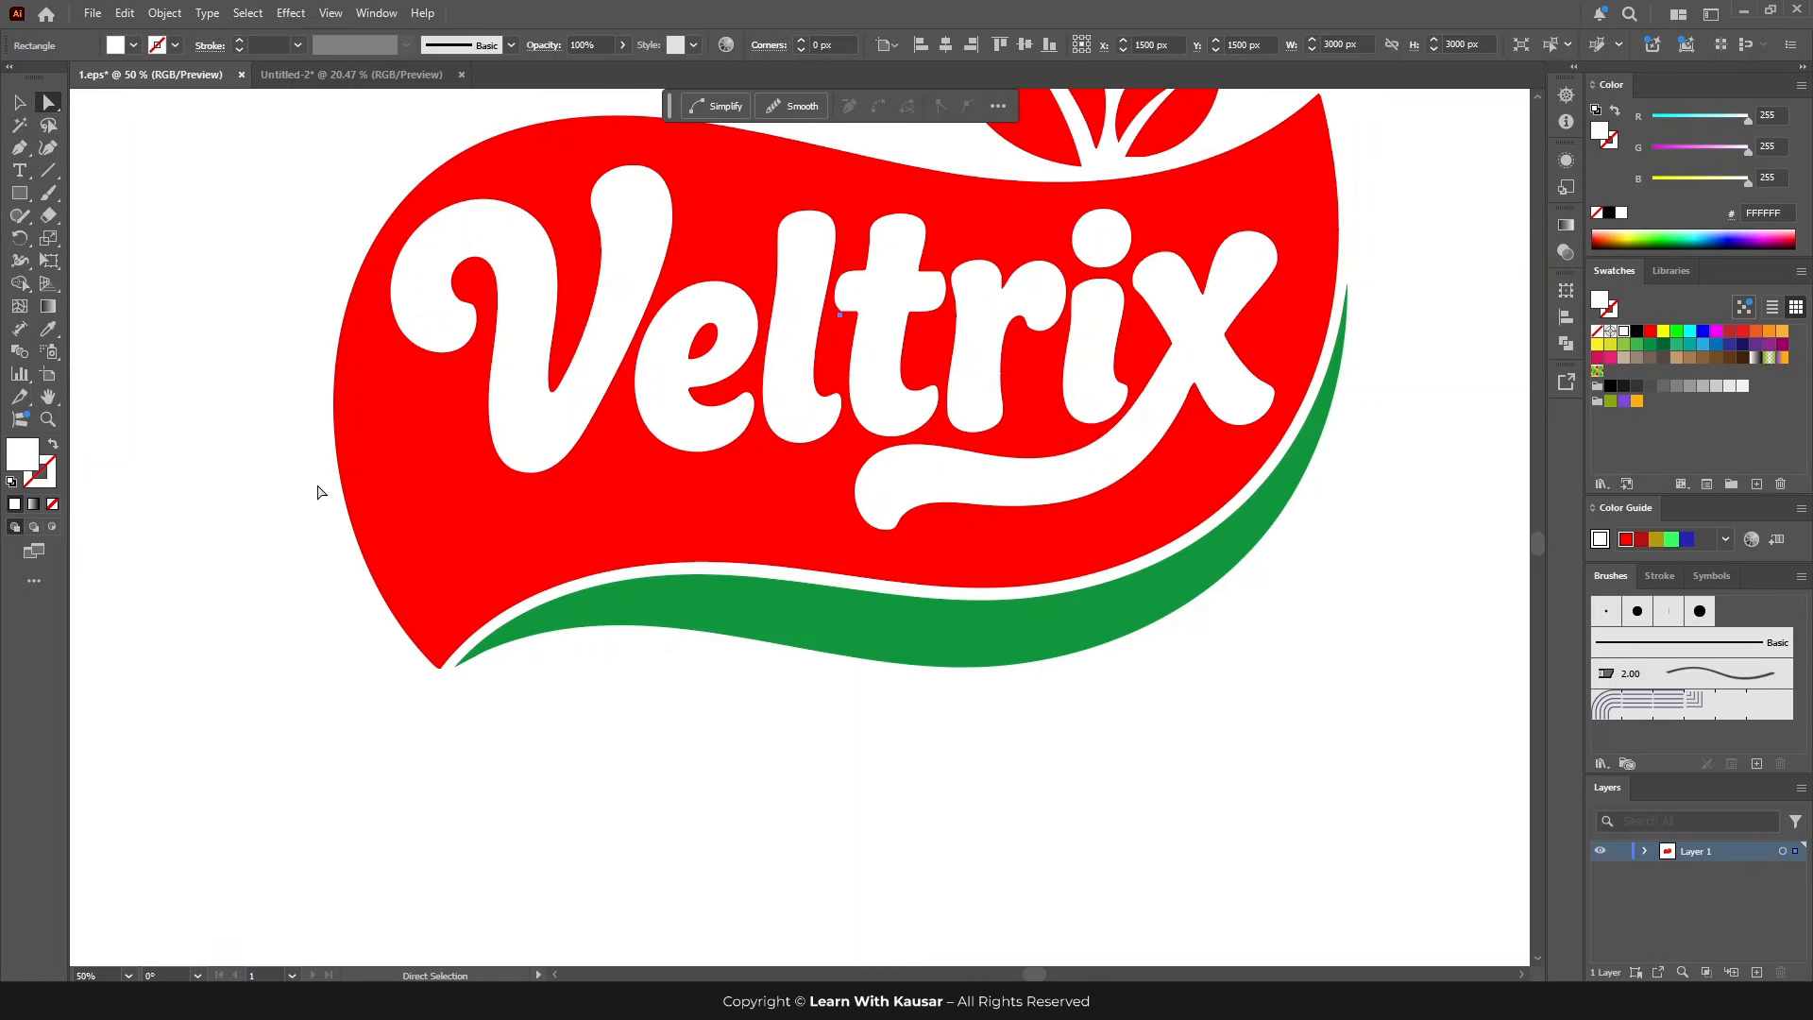
pyautogui.hotkey('ctrl', '2')
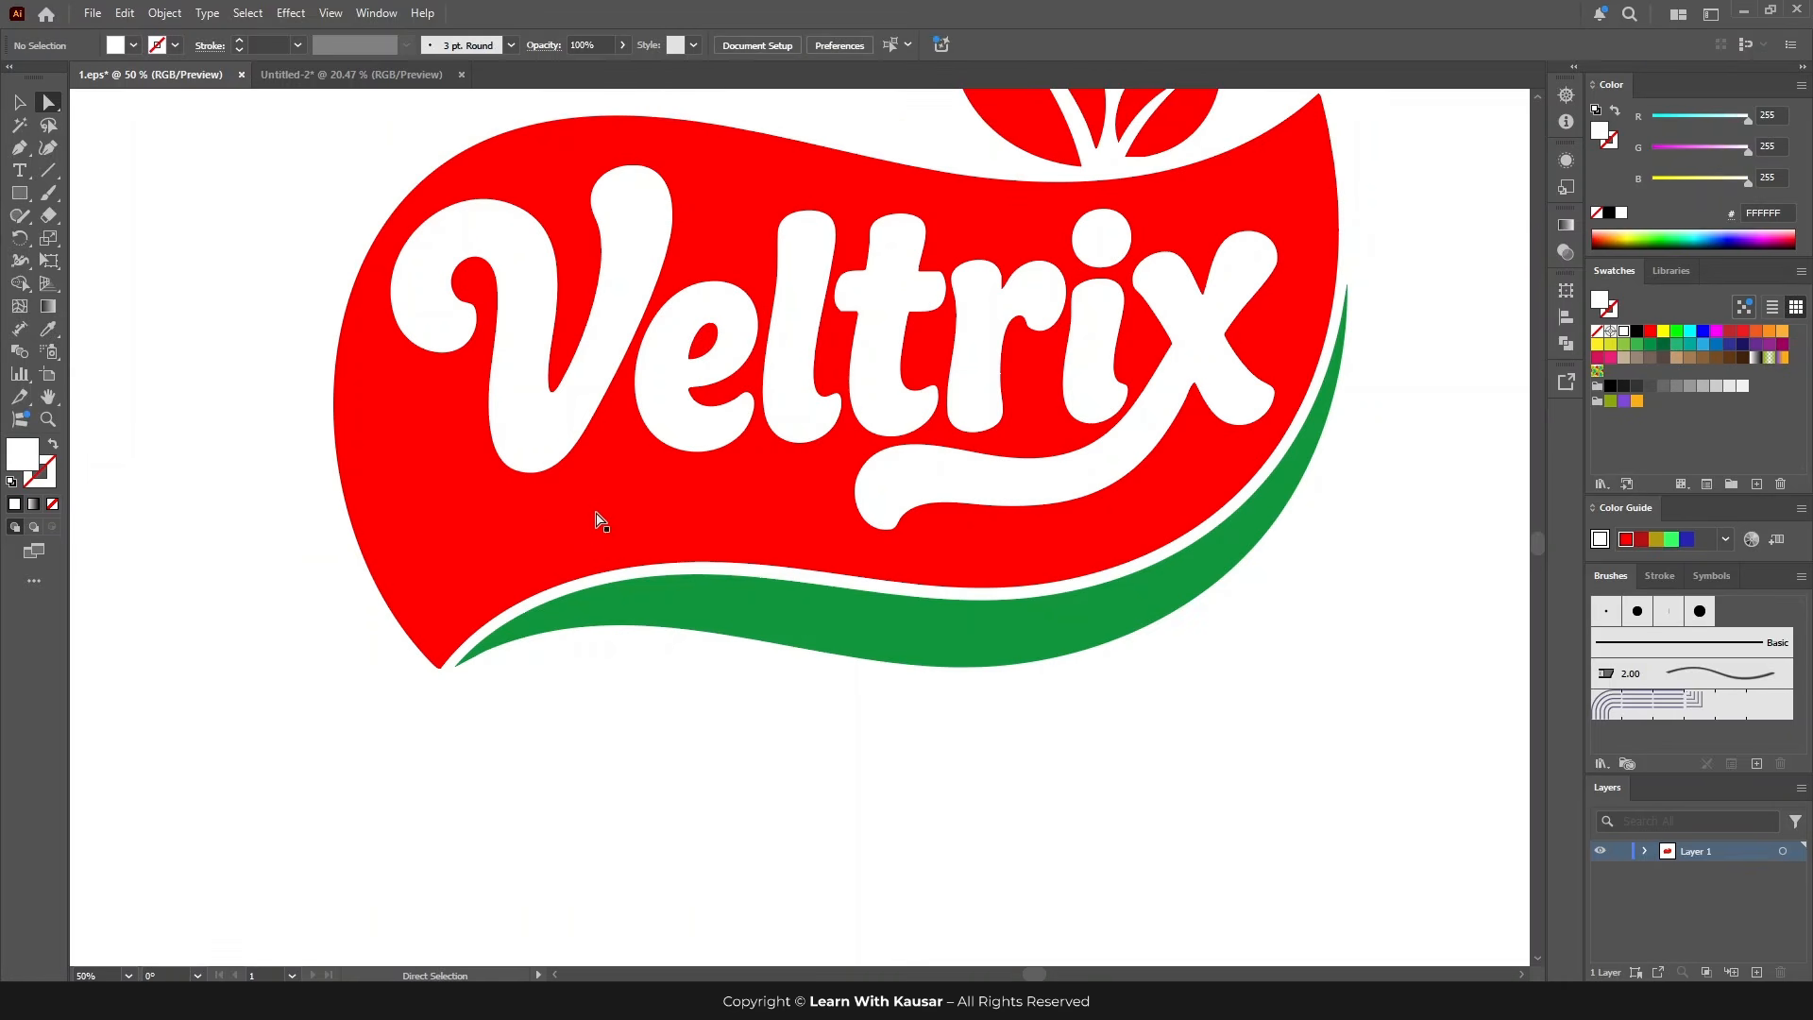
pyautogui.moveTo(594, 516); pyautogui.dragTo(542, 516)
pyautogui.hotkey('ctrl', 'z')
pyautogui.hotkey('ctrl', 'z')
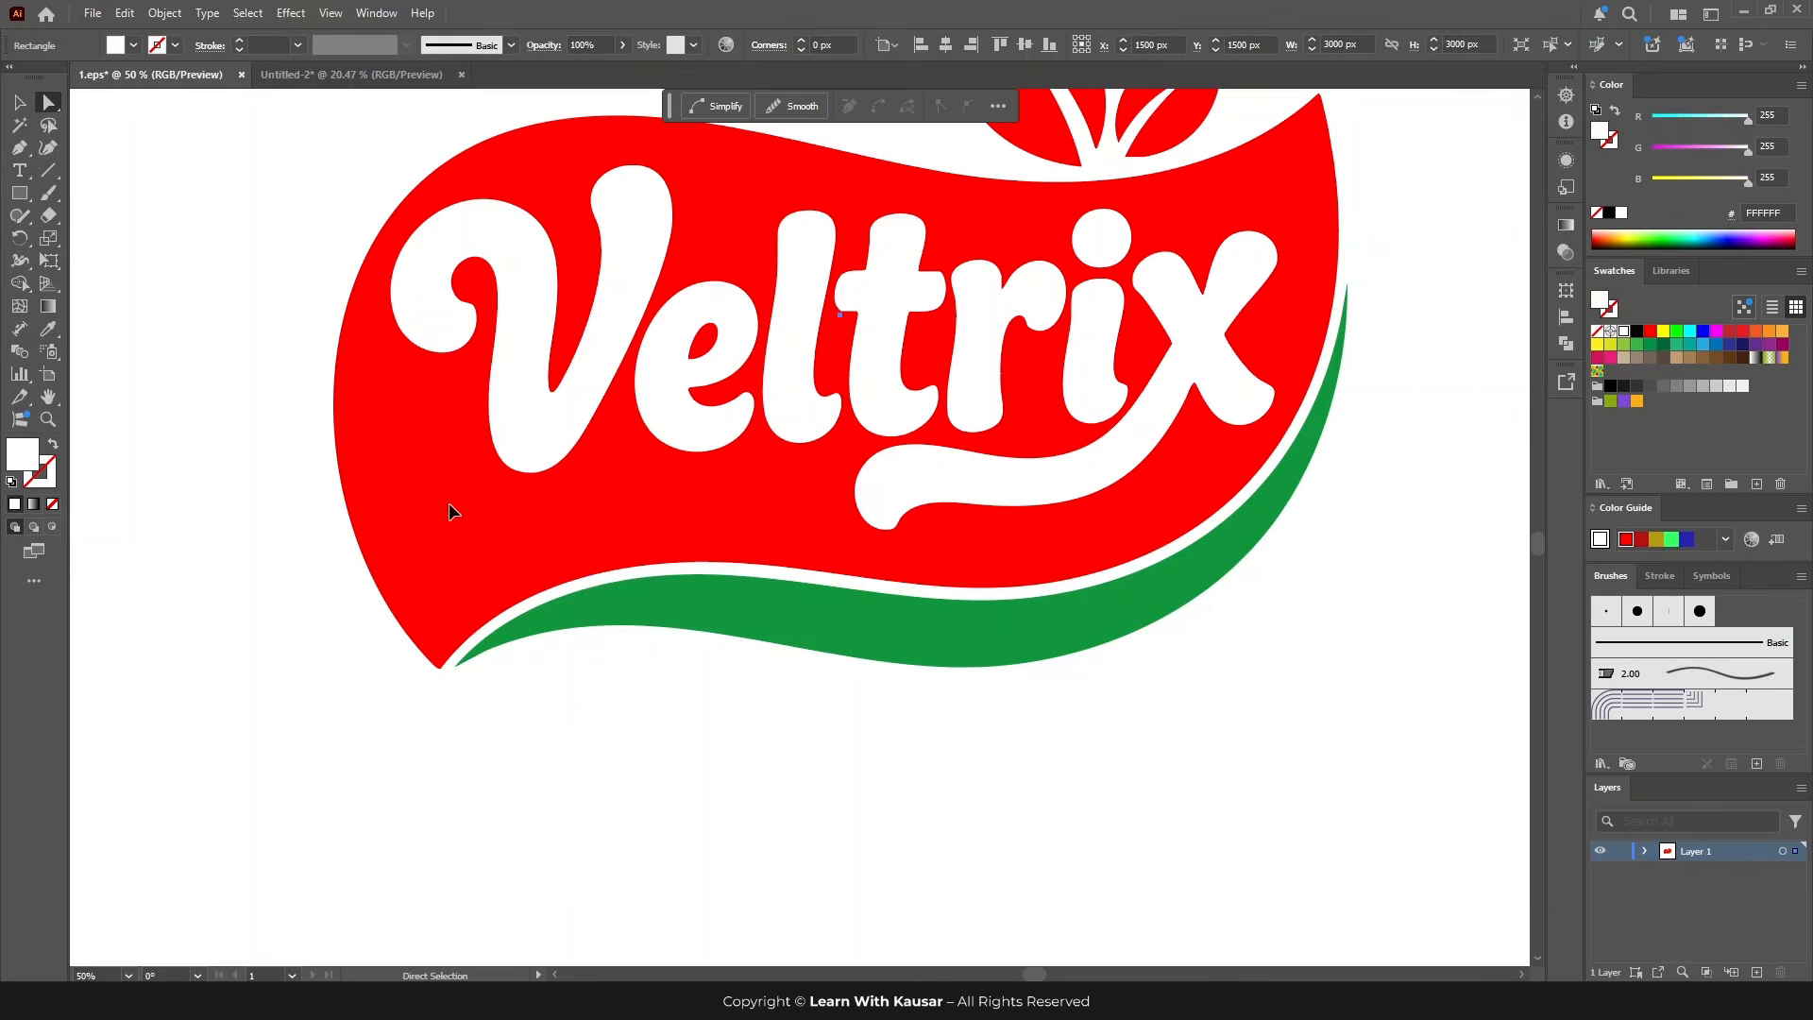
# Step: Re-centre the white background rectangle on the artboard horizontally and vertically, and lock it in place
pyautogui.moveTo(364, 397); pyautogui.dragTo(273, 441)
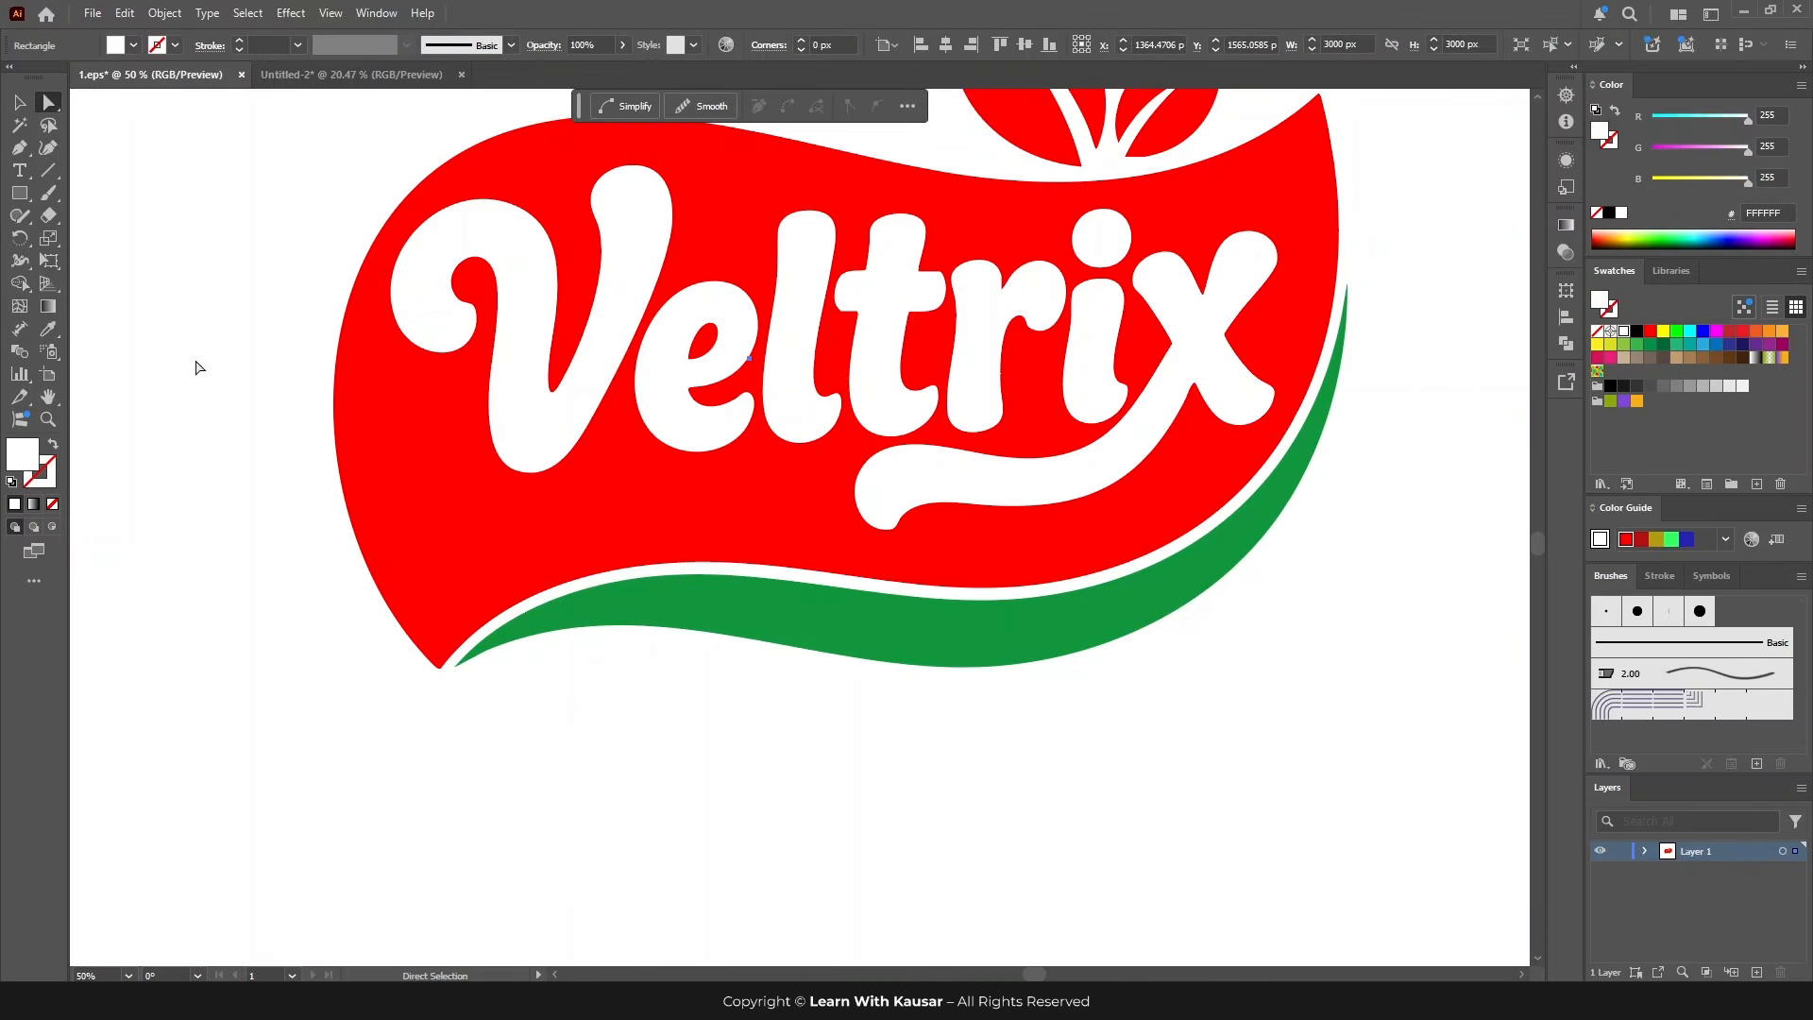
pyautogui.hotkey('ctrl', '-')
pyautogui.hotkey('ctrl', '-')
pyautogui.hotkey('ctrl', '-')
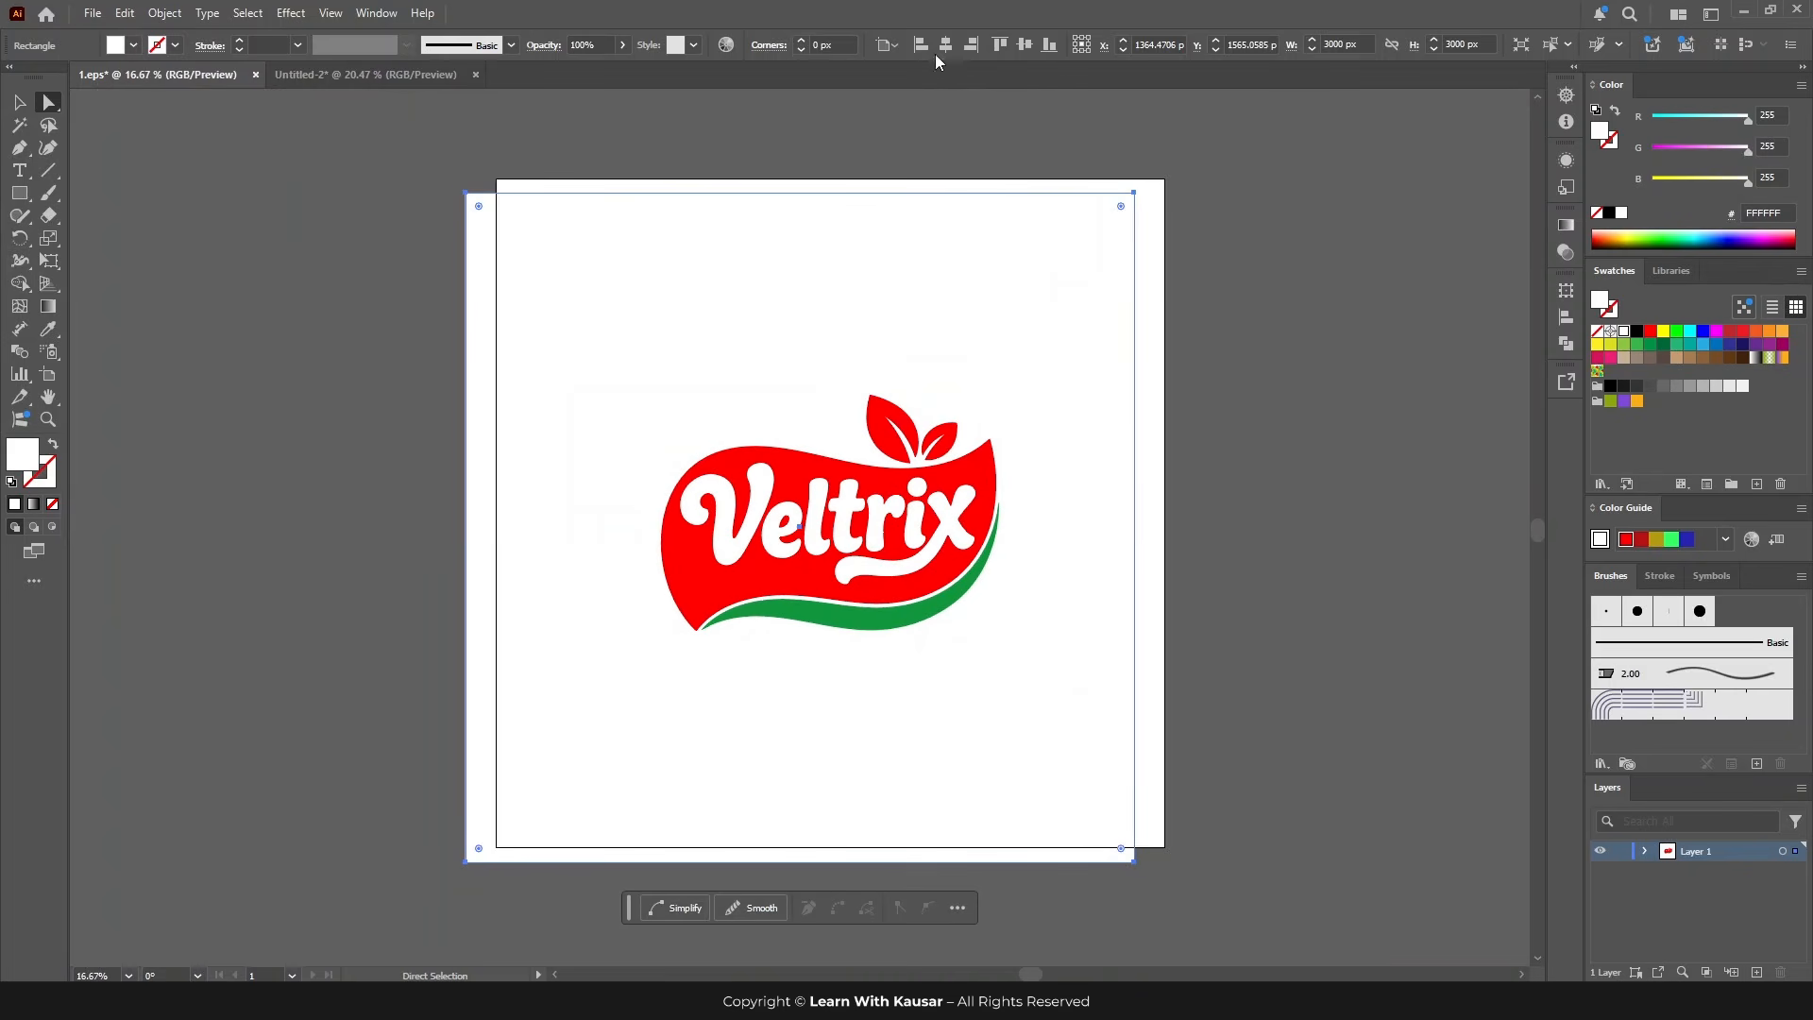
pyautogui.click(945, 44)
pyautogui.click(1025, 44)
pyautogui.hotkey('ctrl', 'shift', 'a')
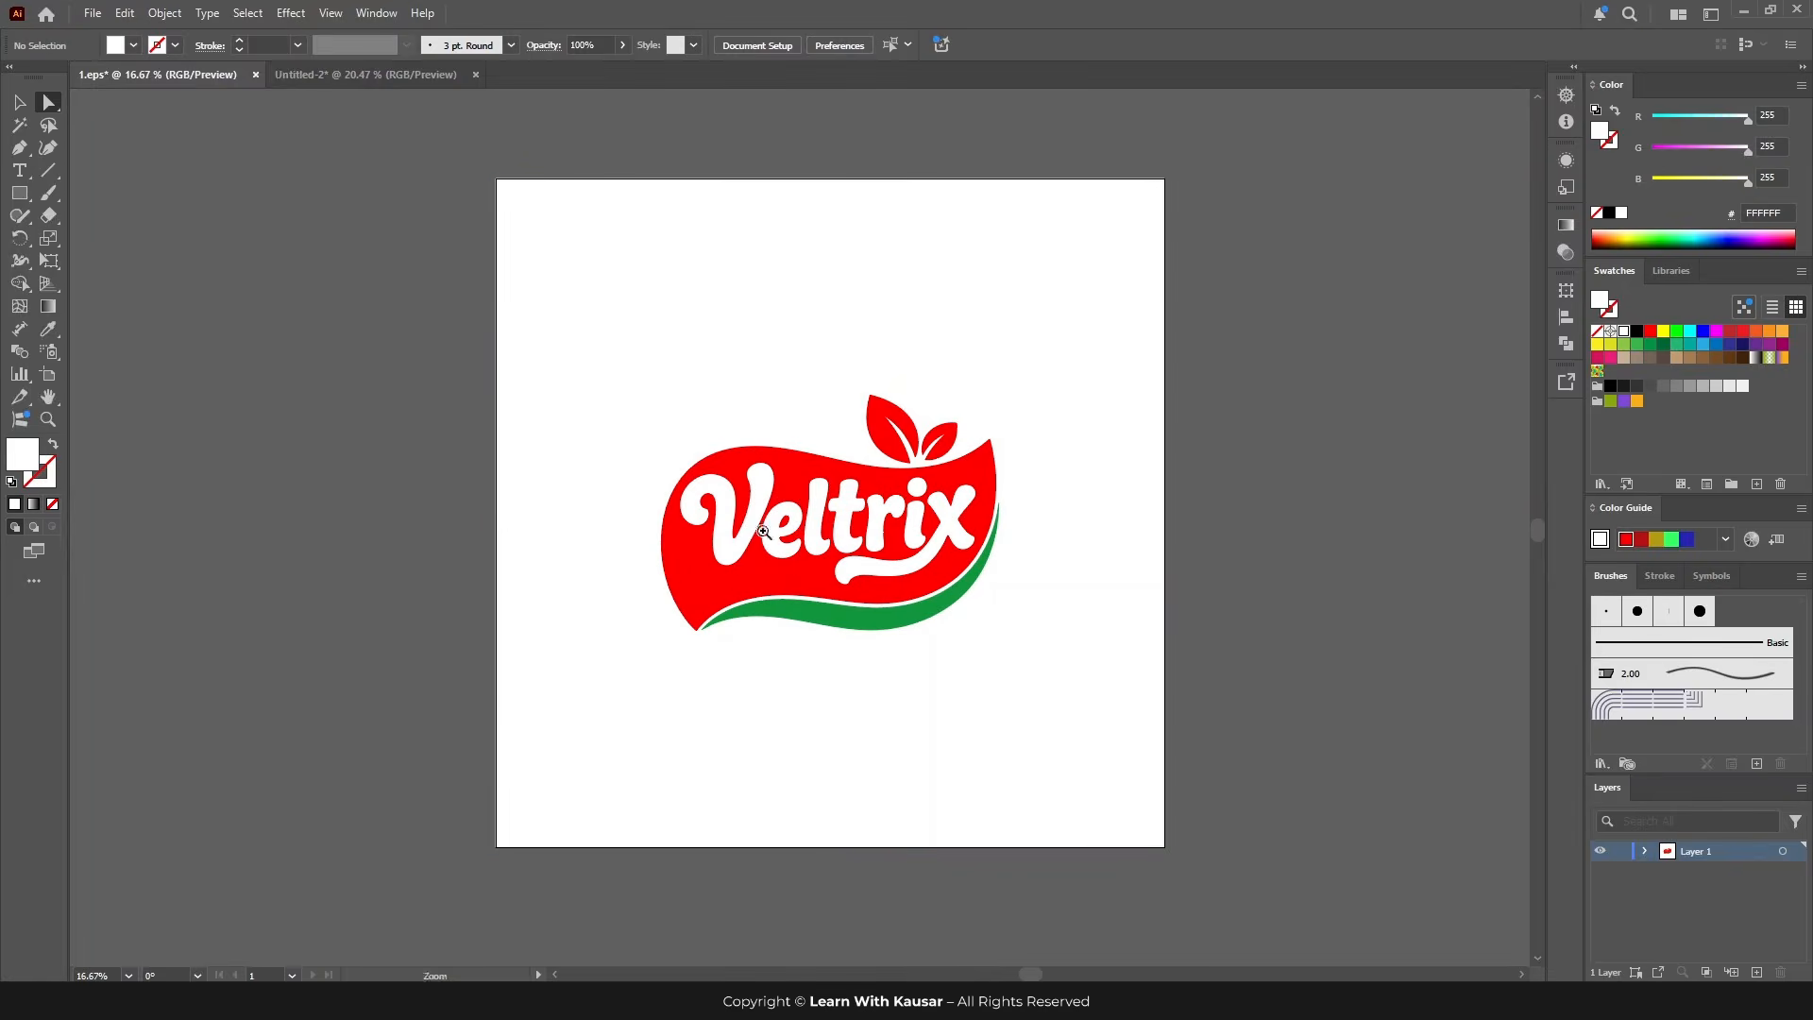
# Step: Lock the green wave under the badge, and fill the INNOVATION tagline and its leaf accents with white #FFFFFF
pyautogui.click(763, 532)
pyautogui.click(865, 621)
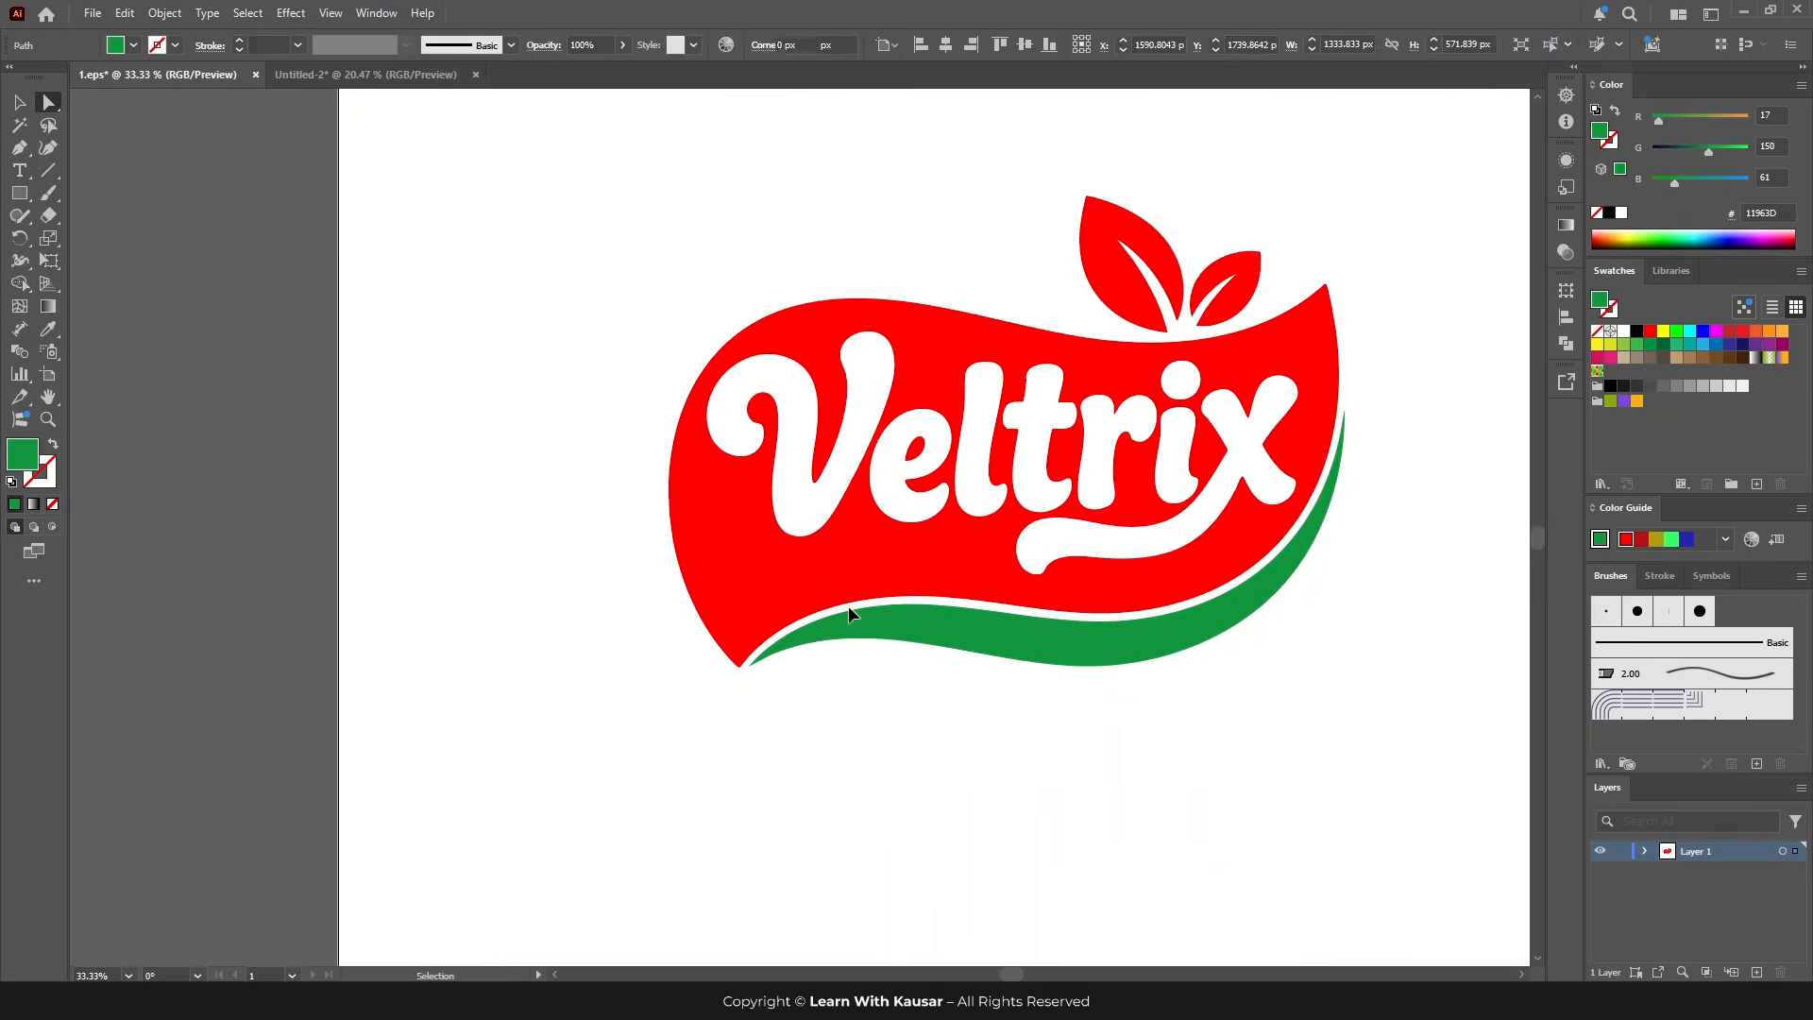
pyautogui.hotkey('ctrl', 'shift', 'a')
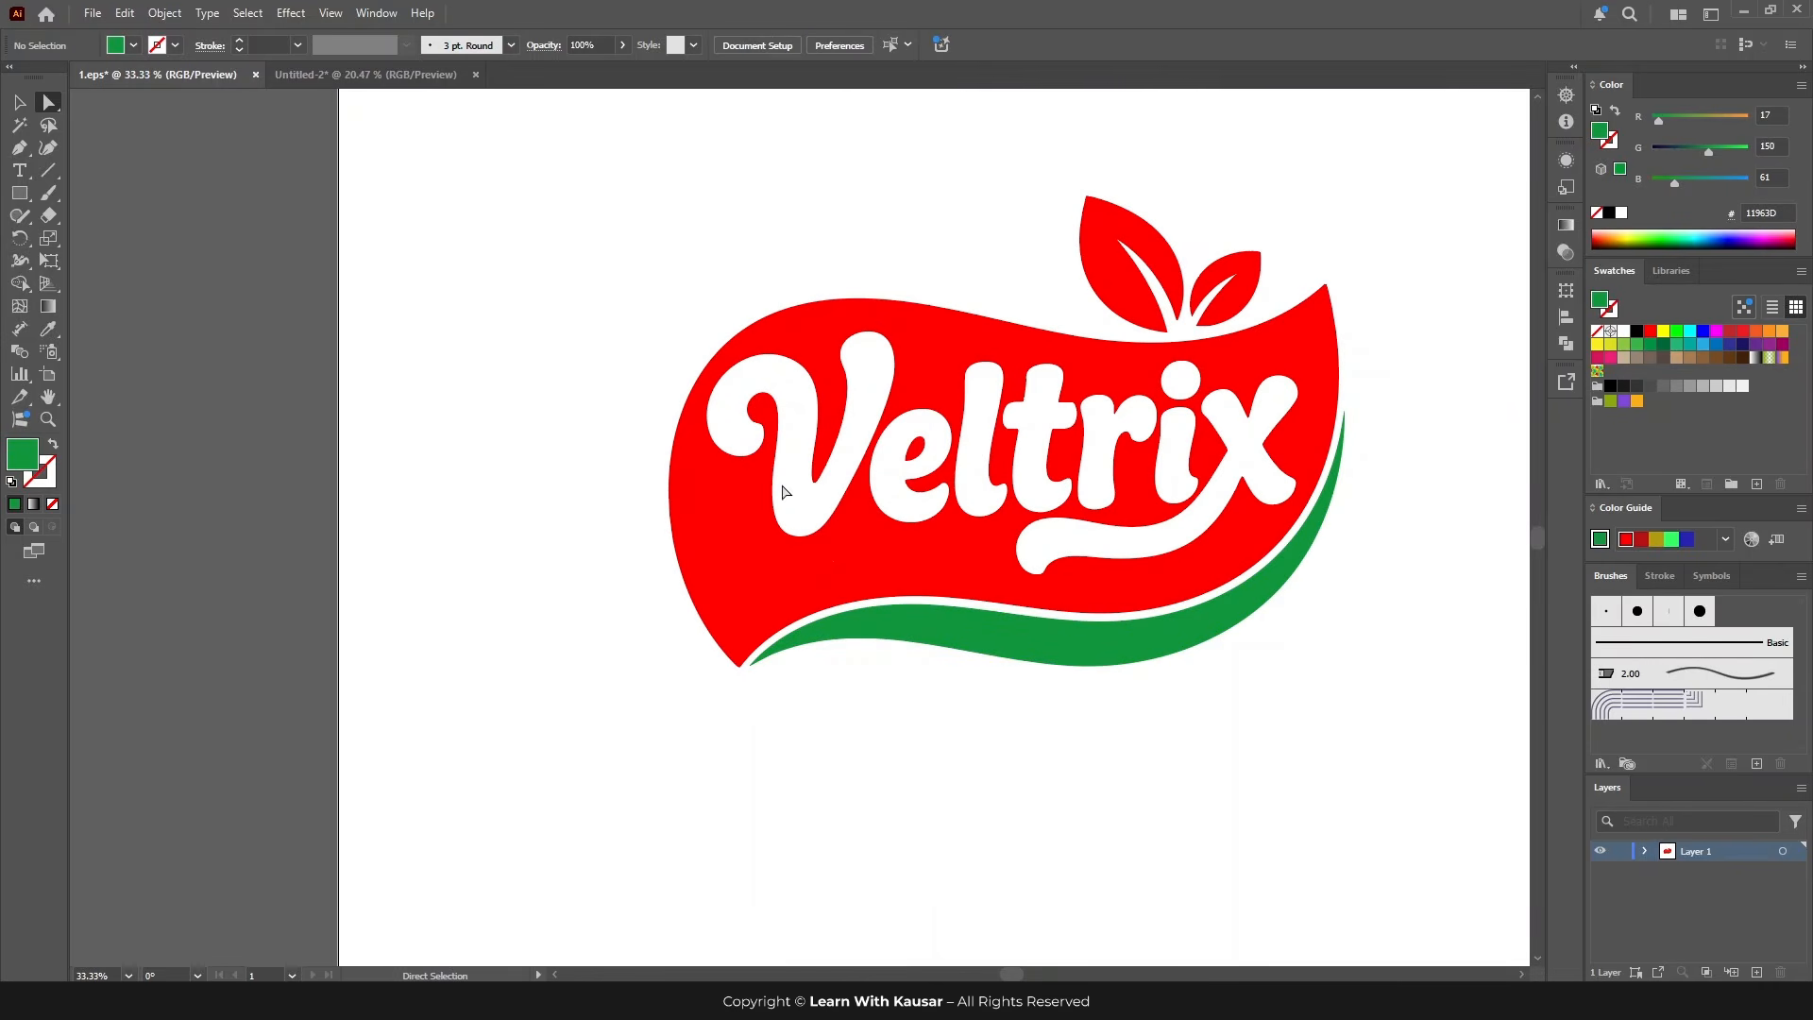
pyautogui.moveTo(666, 529); pyautogui.dragTo(1086, 611)
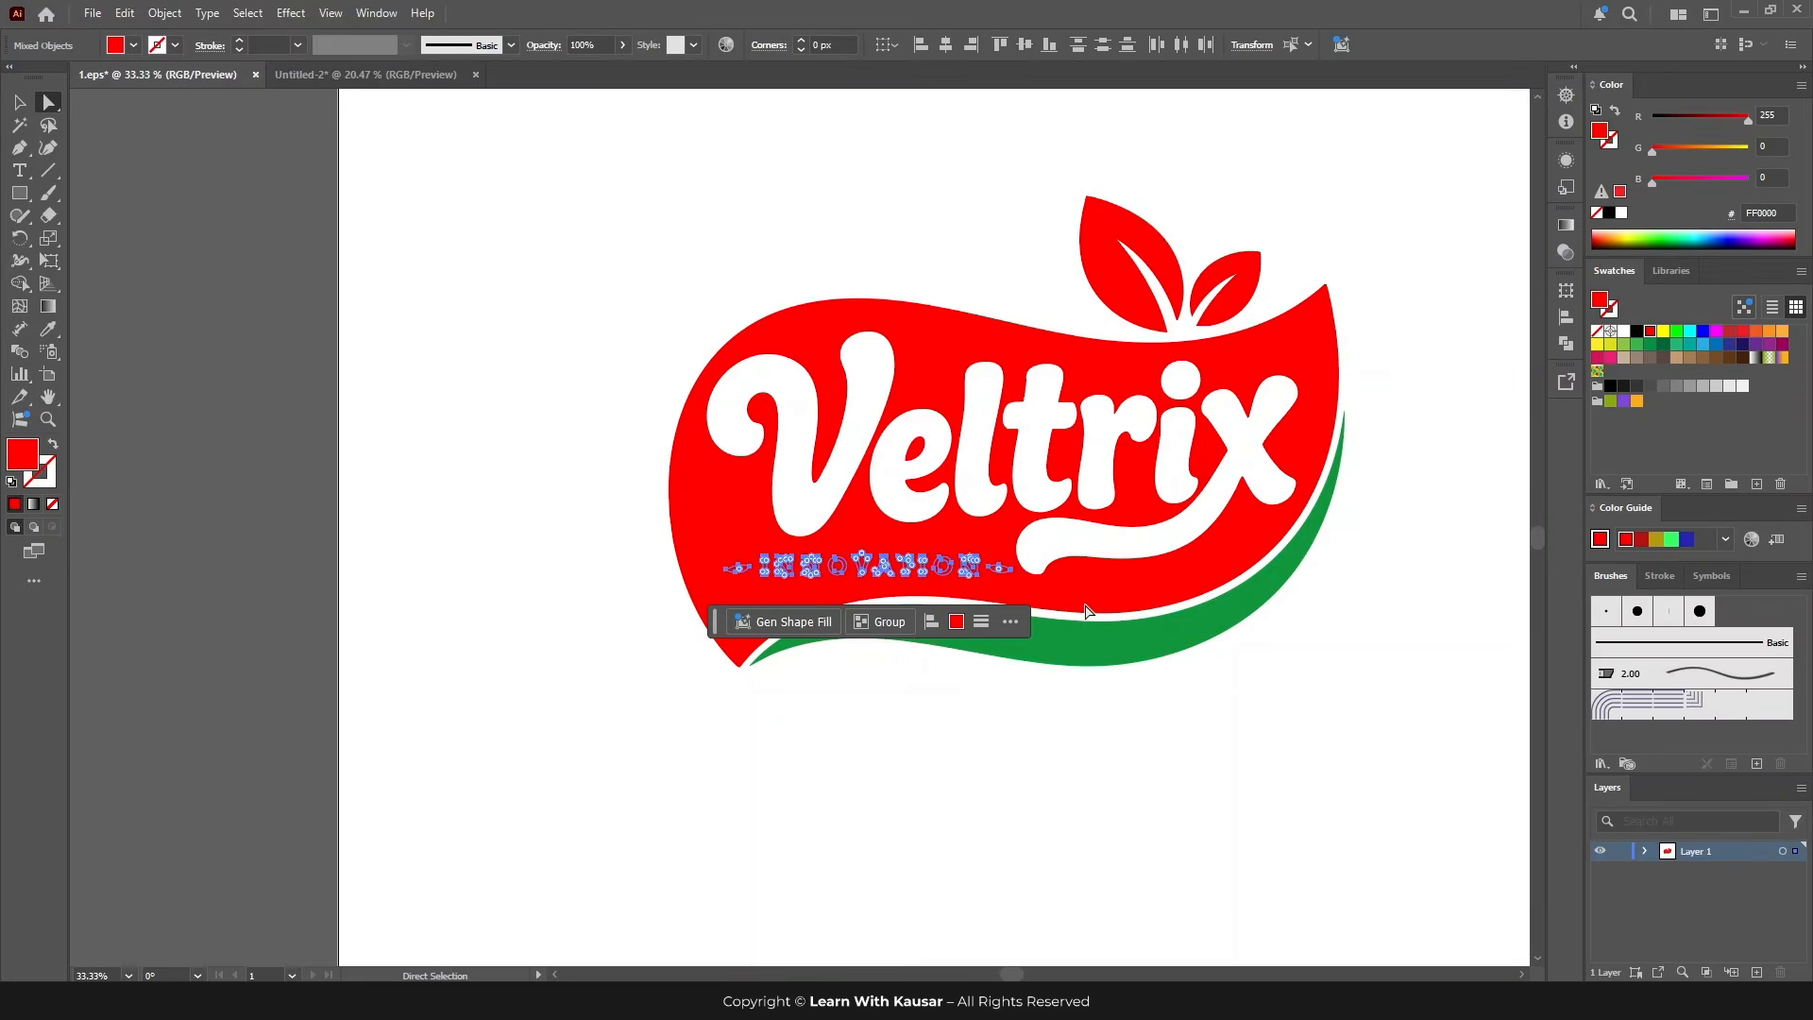
pyautogui.click(1625, 332)
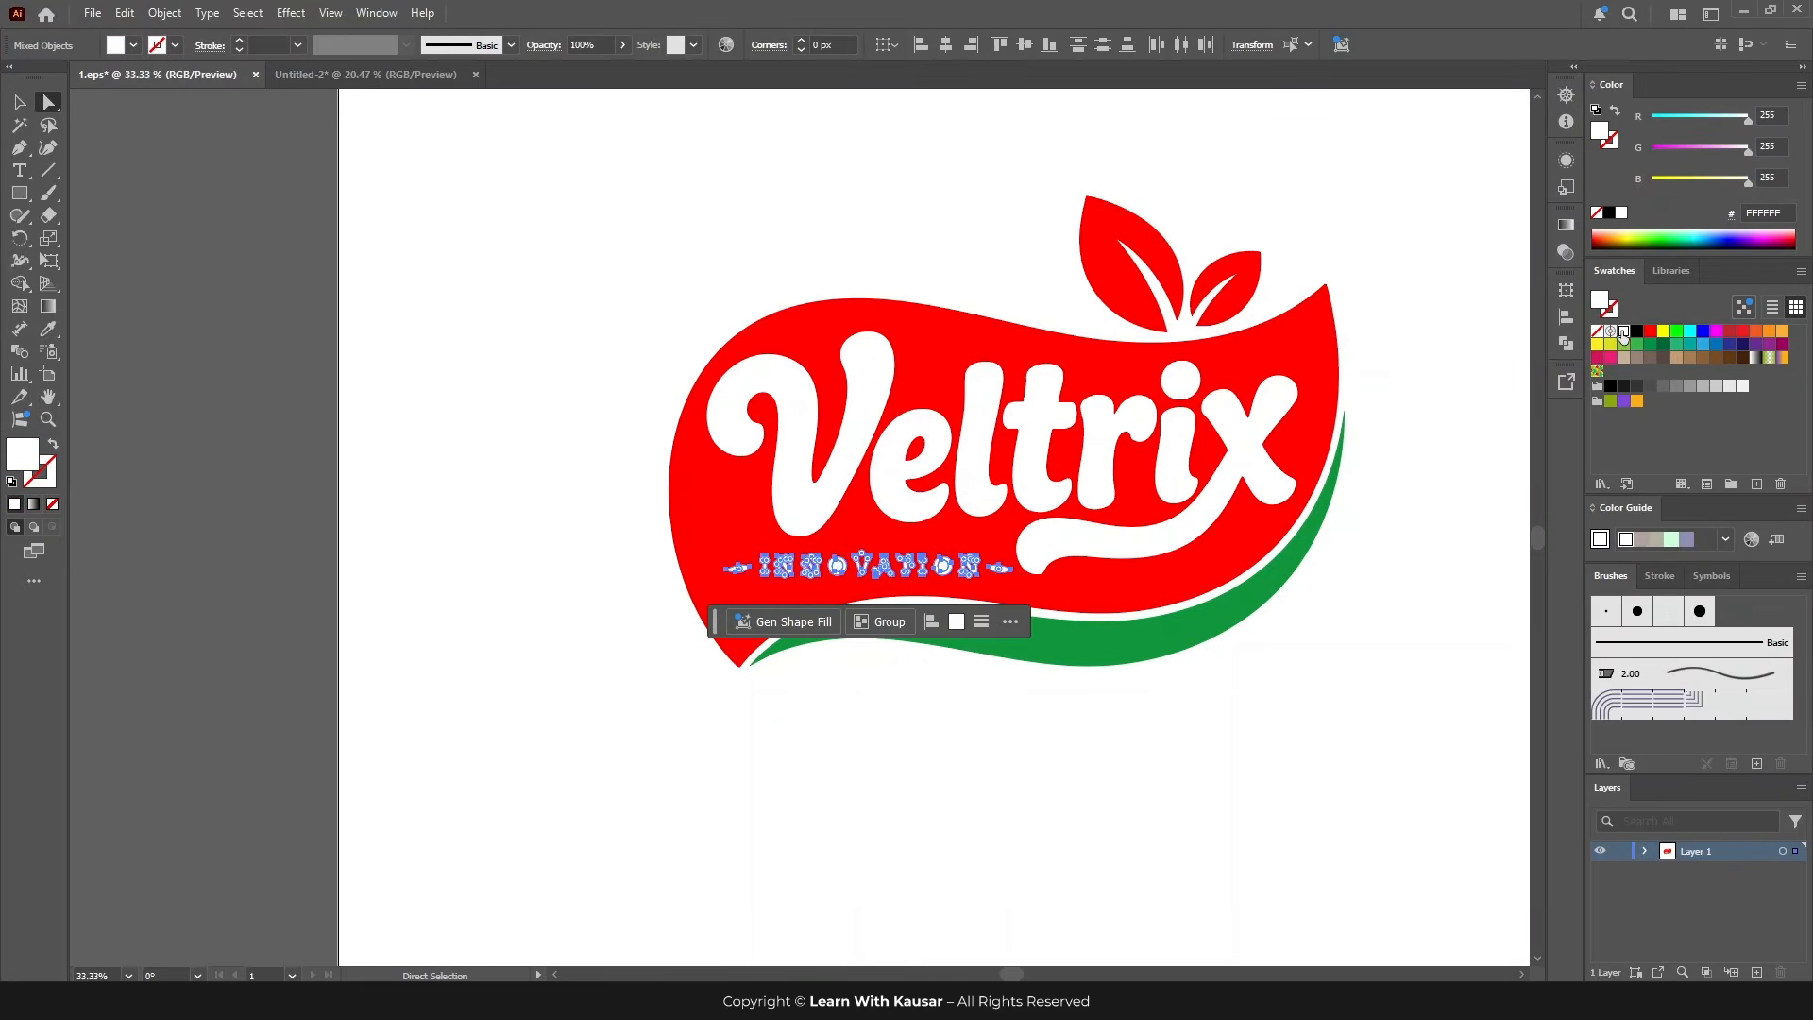
# Step: Fill the counter of the first O in the INNOVATION tagline with the badge's red #FF0000 using the Eyedropper
pyautogui.hotkey('ctrl', 'shift', 'a')
pyautogui.hotkey('ctrl', '+')
pyautogui.click(895, 583)
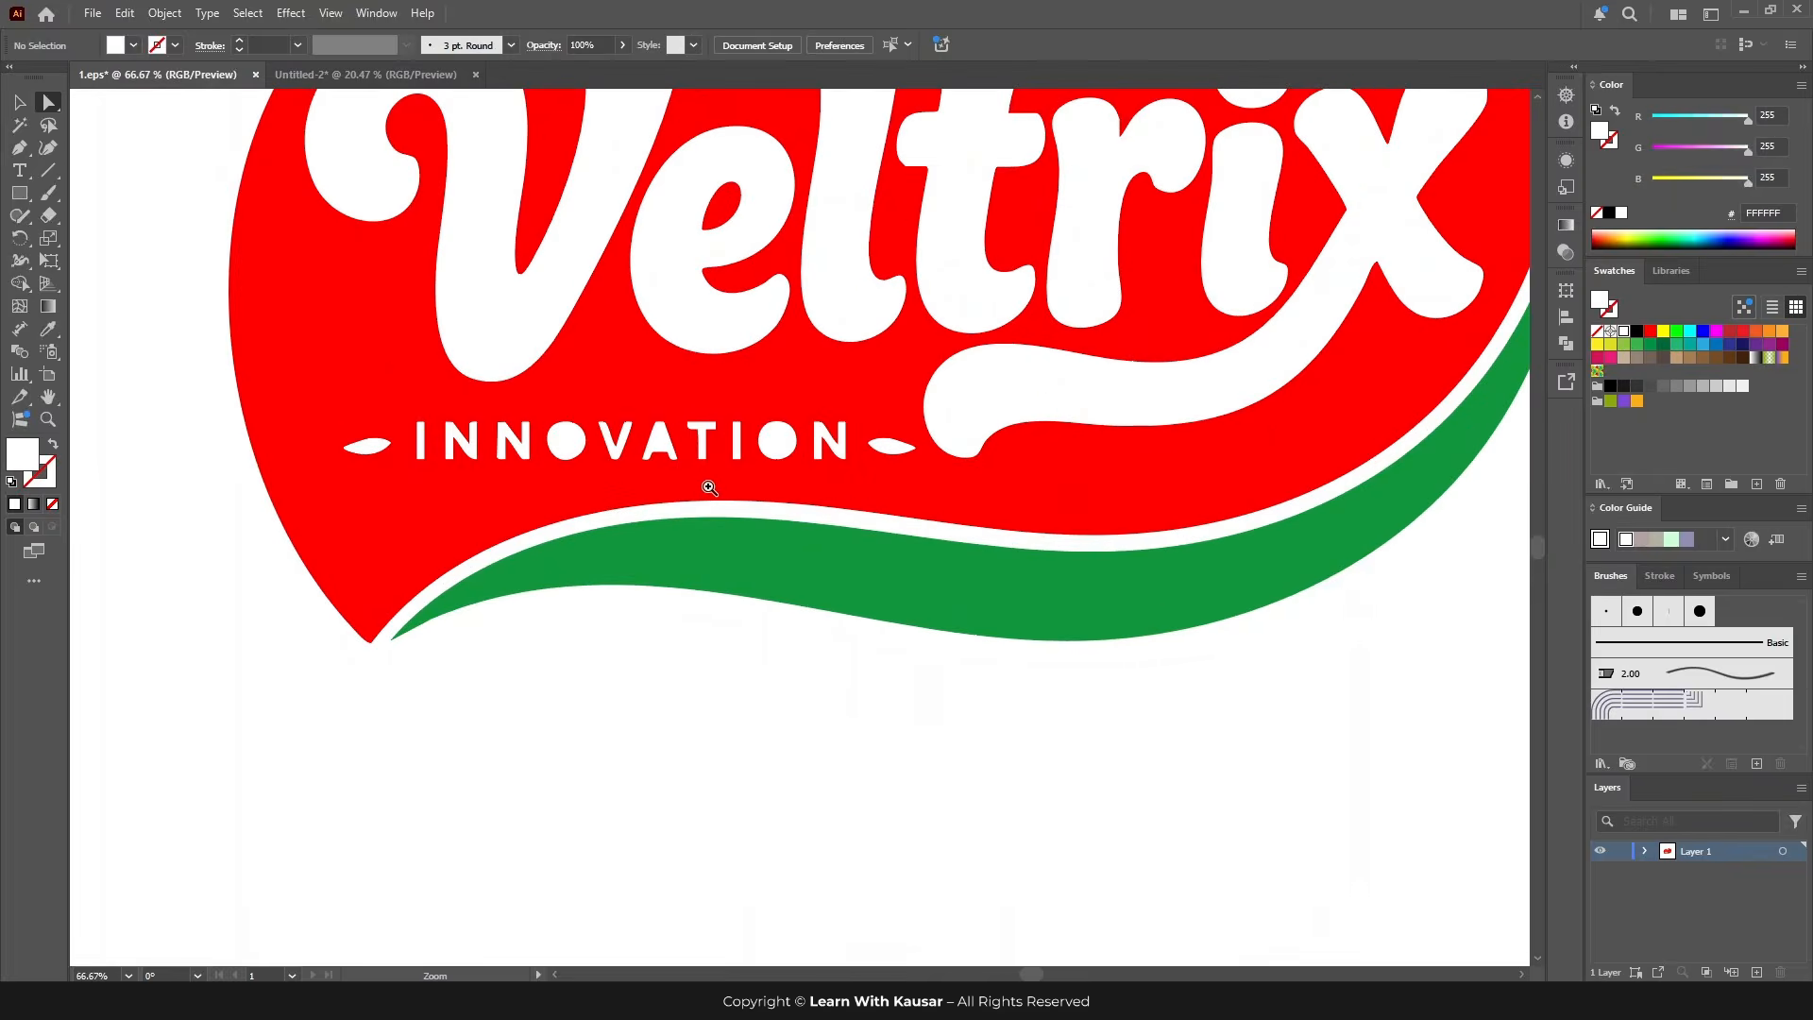
pyautogui.click(579, 457)
pyautogui.click(579, 457)
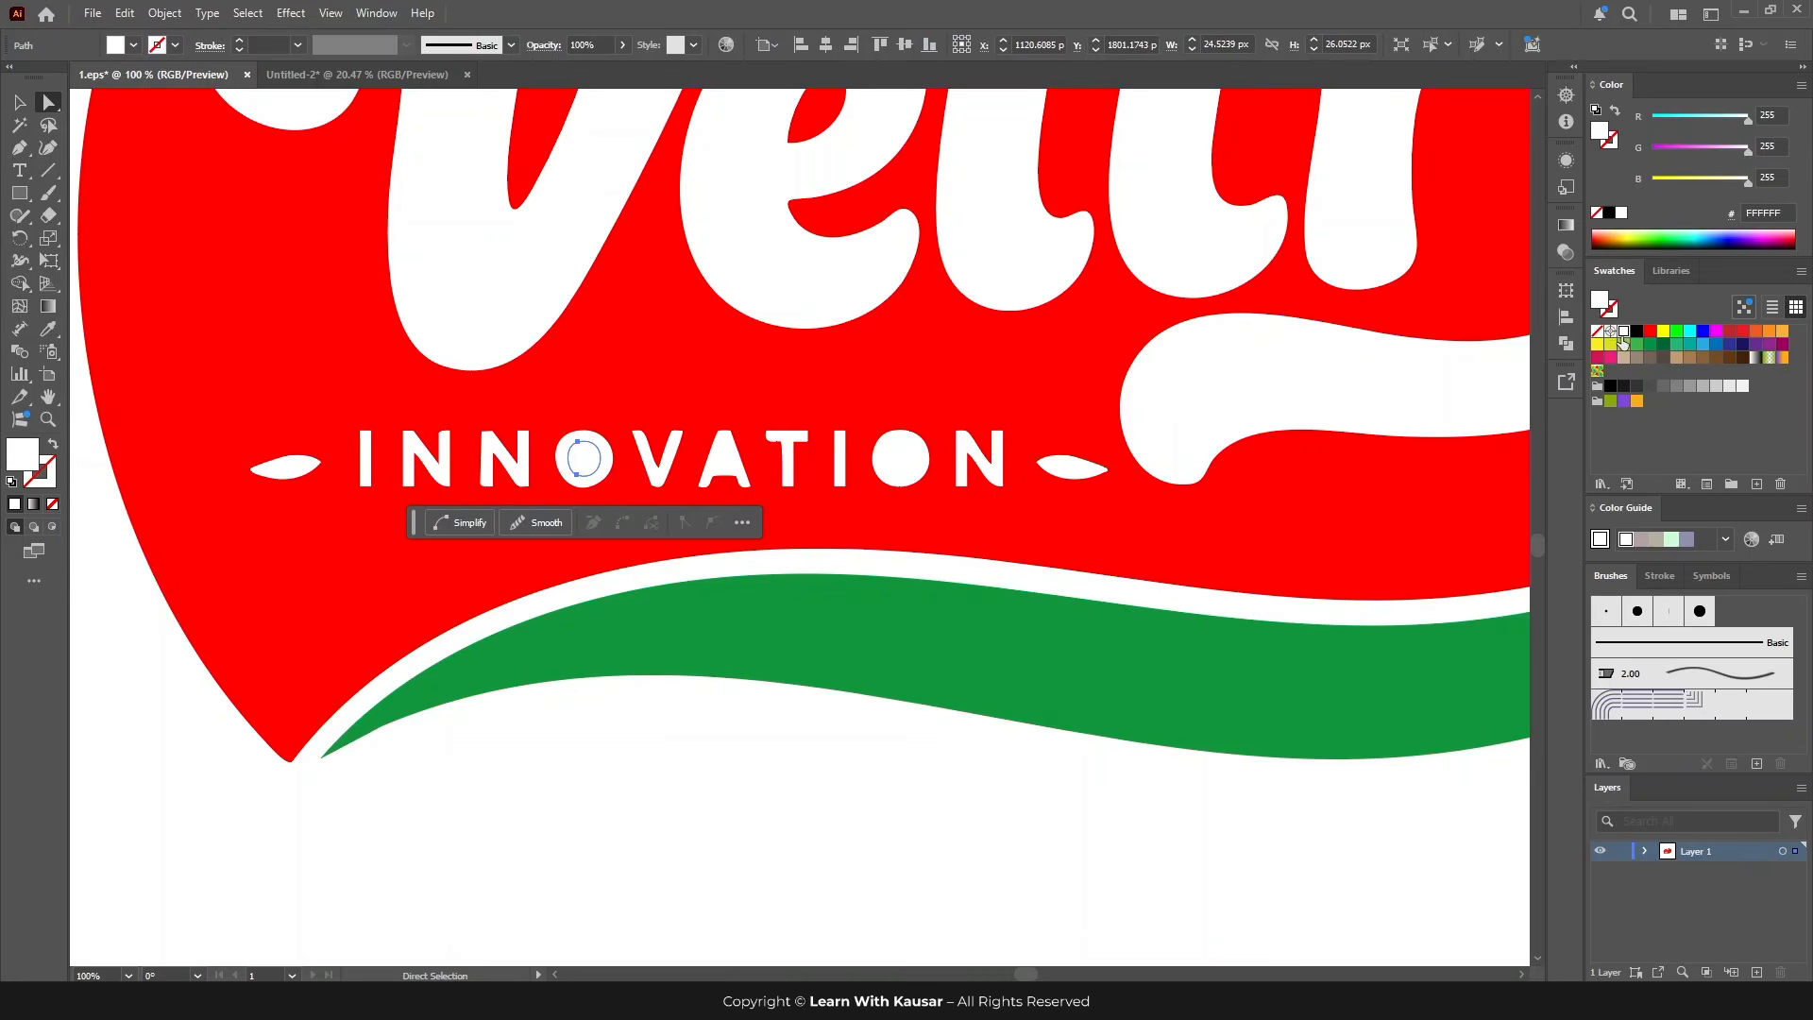
pyautogui.hotkey('ctrl', 'shift', 'a')
pyautogui.hotkey('ctrl', 'z')
pyautogui.click(47, 328)
pyautogui.click(331, 340)
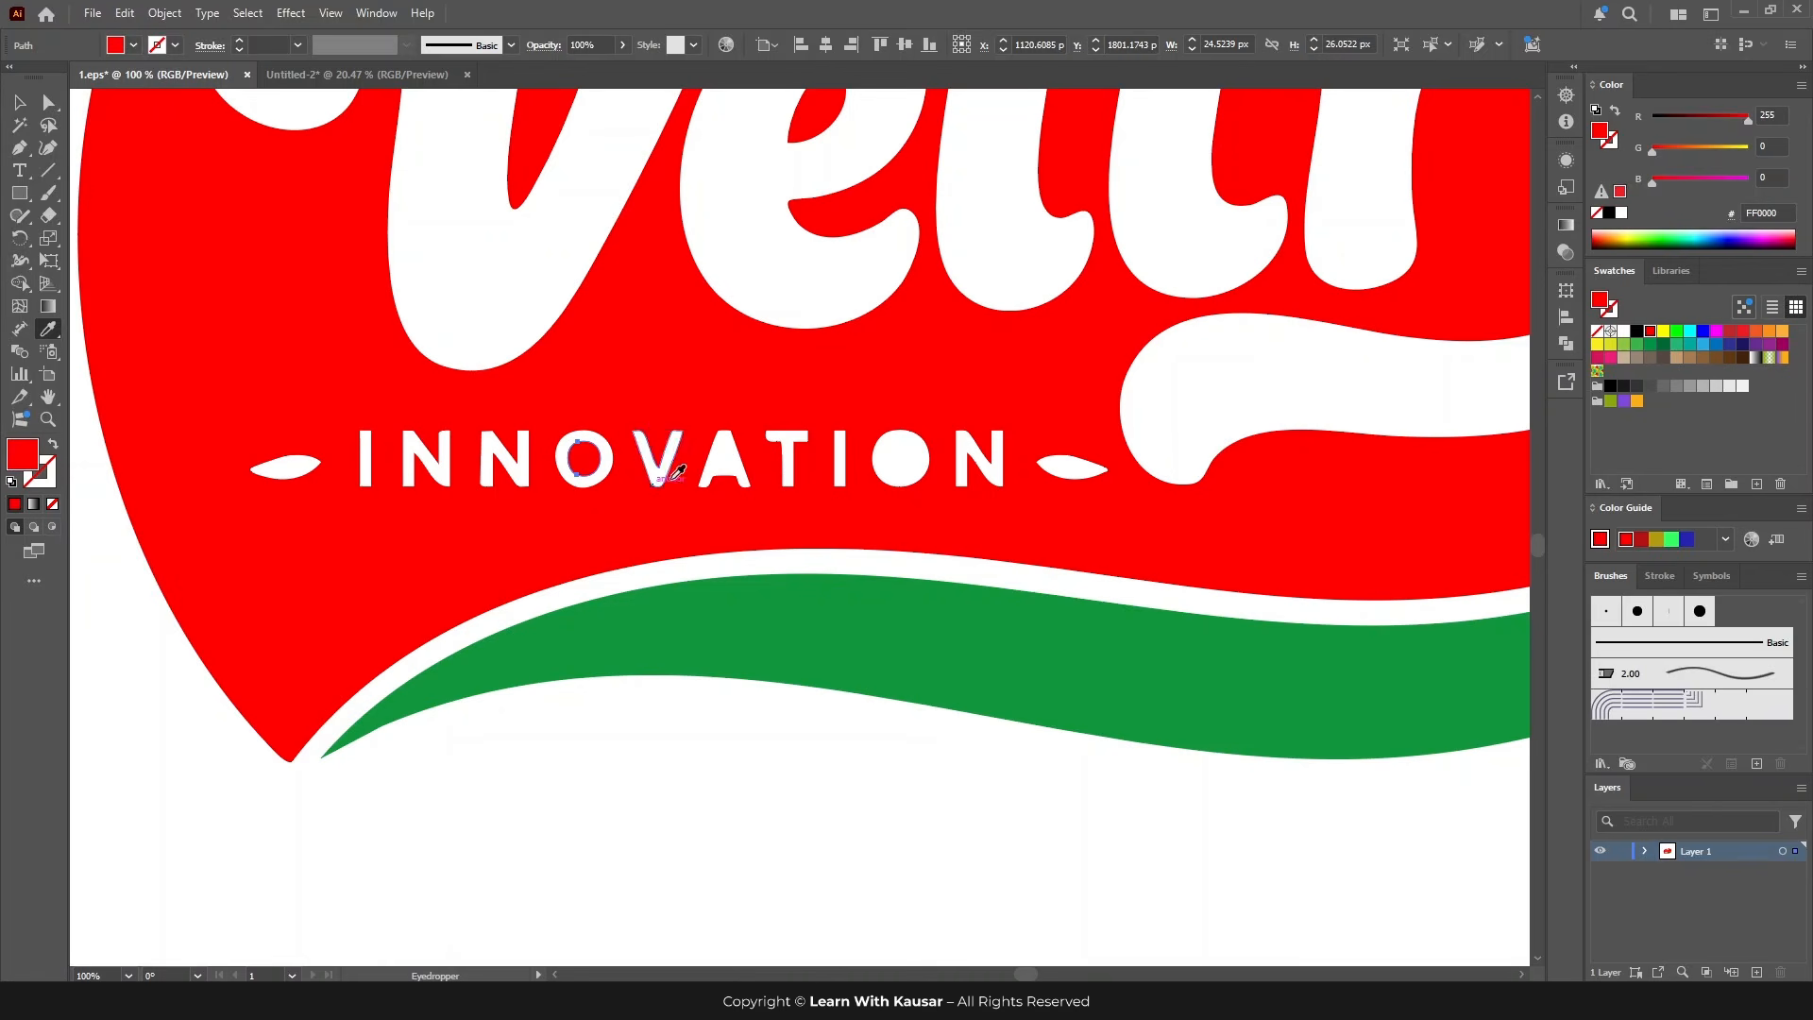
# Step: Fill the counters of the A and the second O in INNOVATION with the badge's red #FF0000, and deselect
pyautogui.click(48, 103)
pyautogui.click(725, 460)
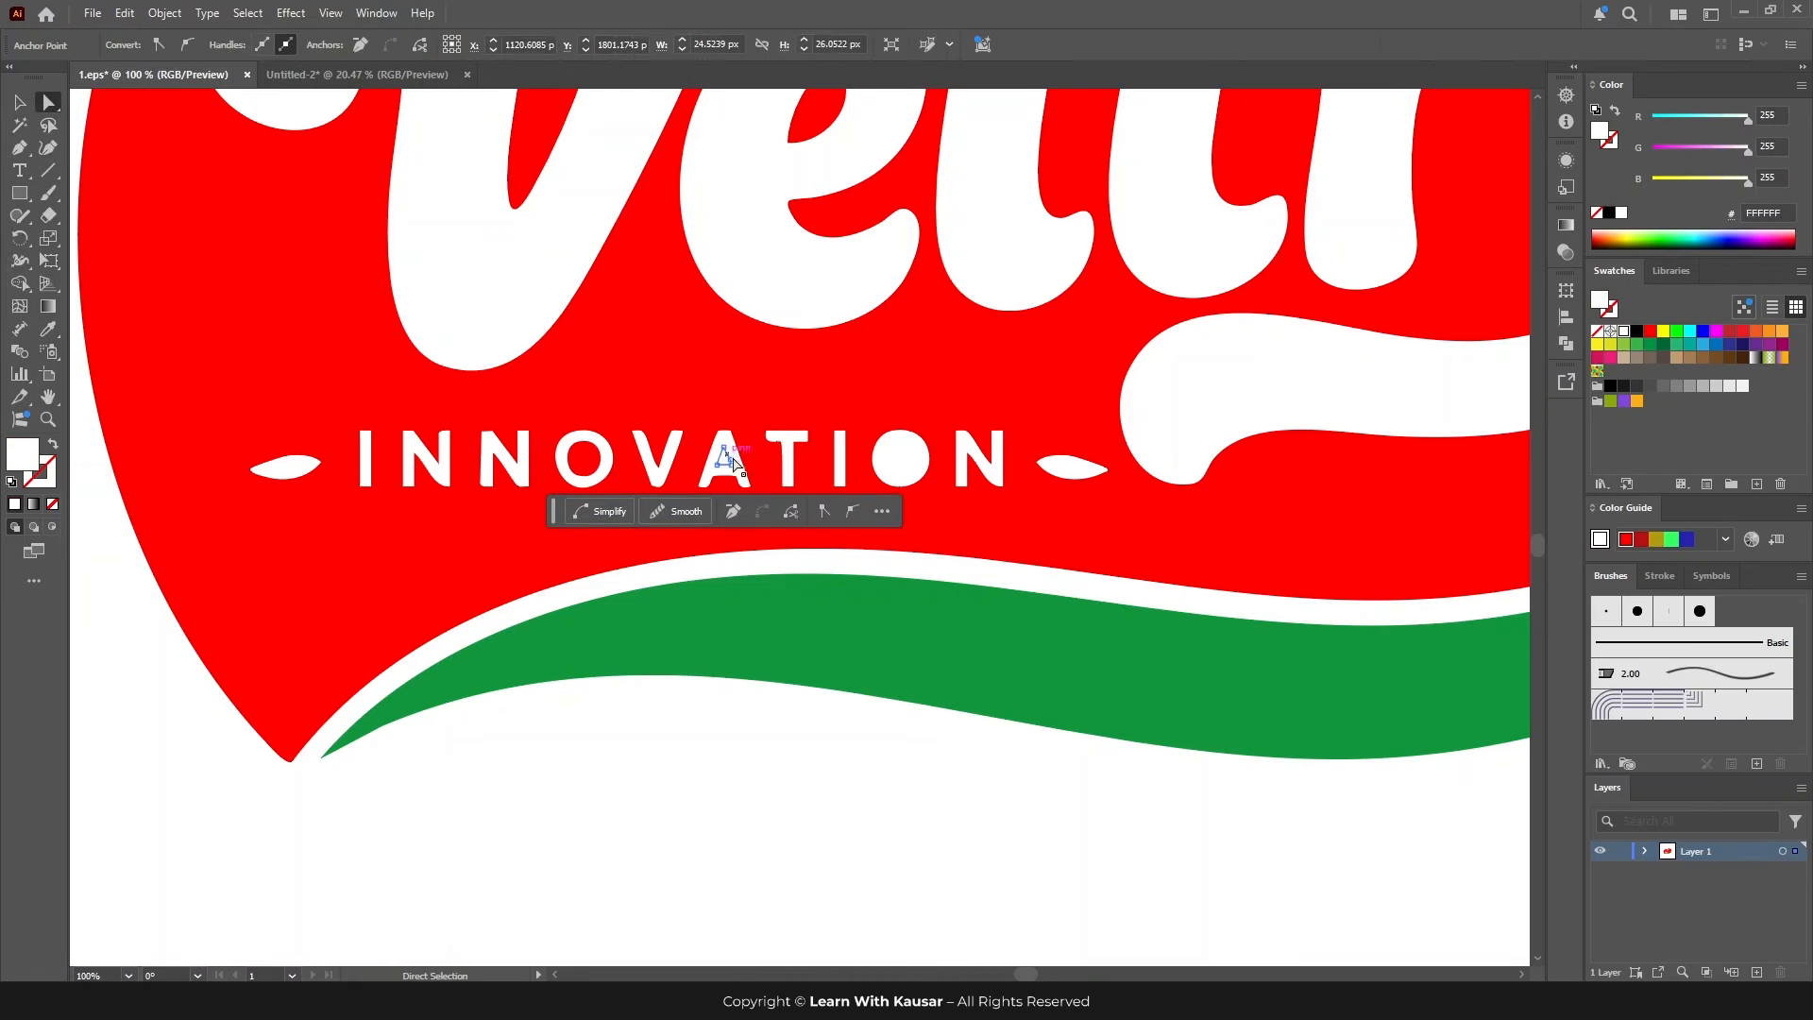
pyautogui.keyDown('shift'); pyautogui.click(899, 462); pyautogui.keyUp('shift')
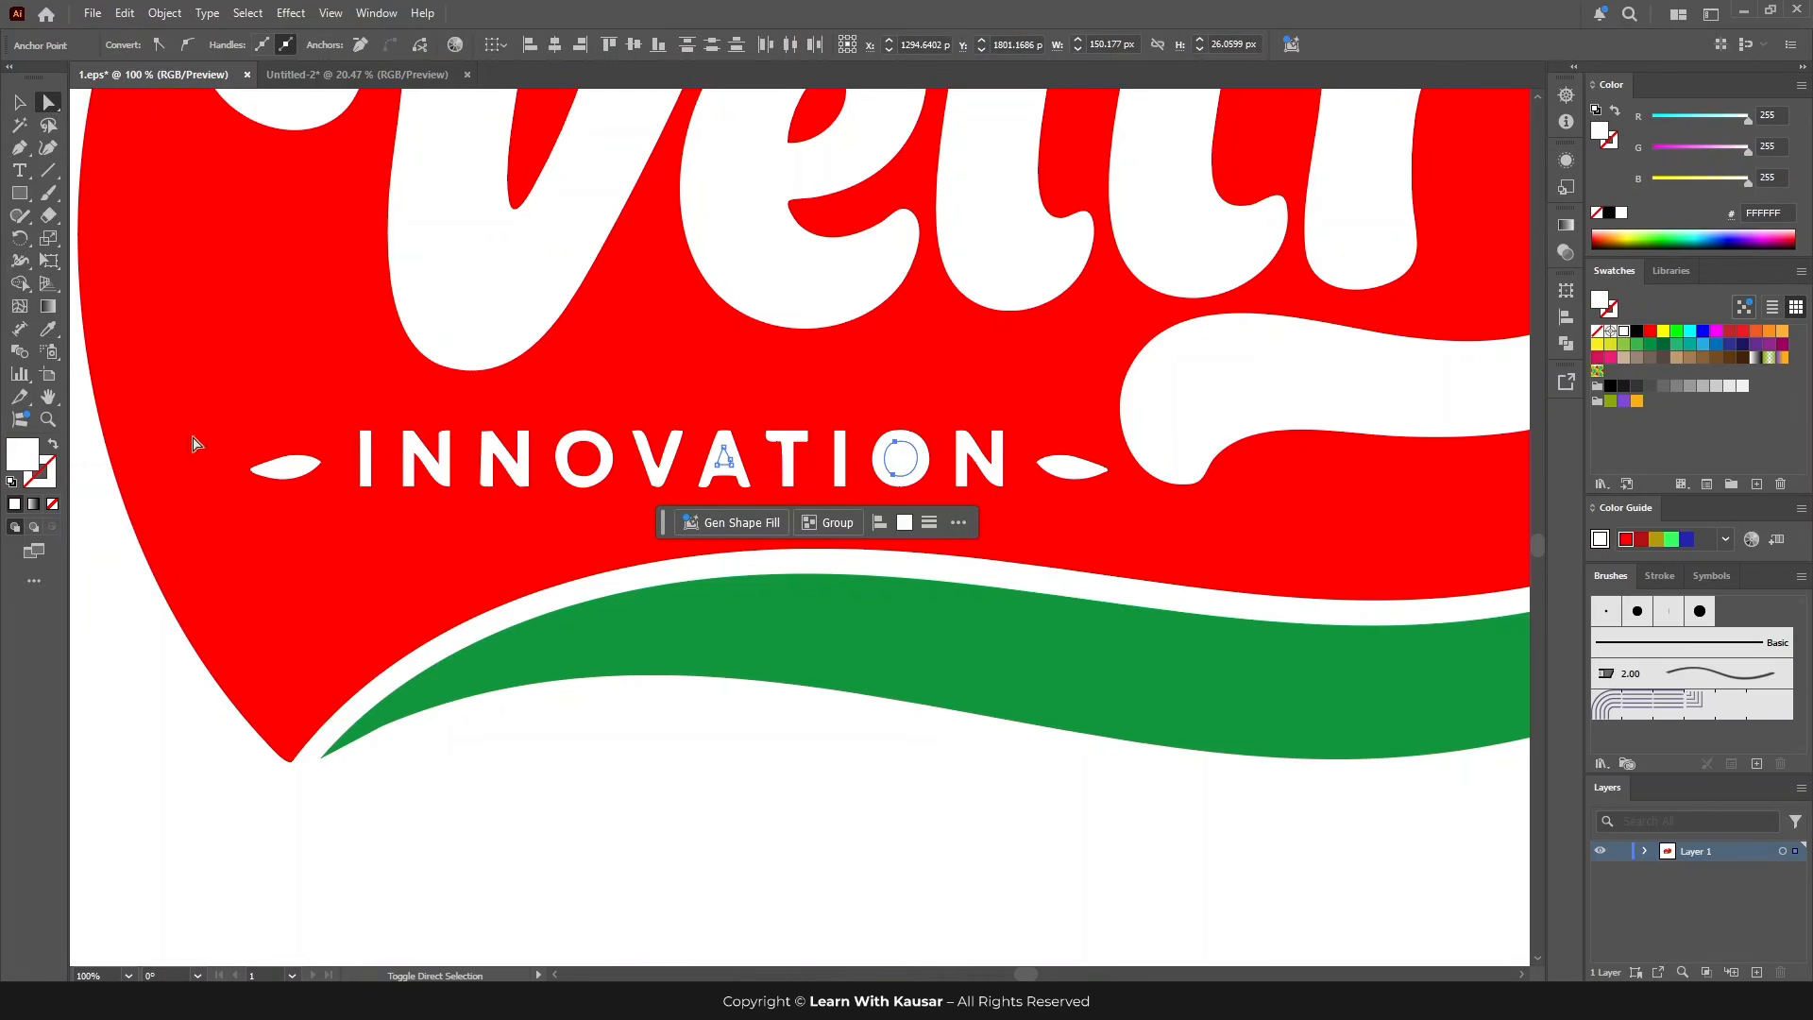
pyautogui.click(48, 329)
pyautogui.click(271, 324)
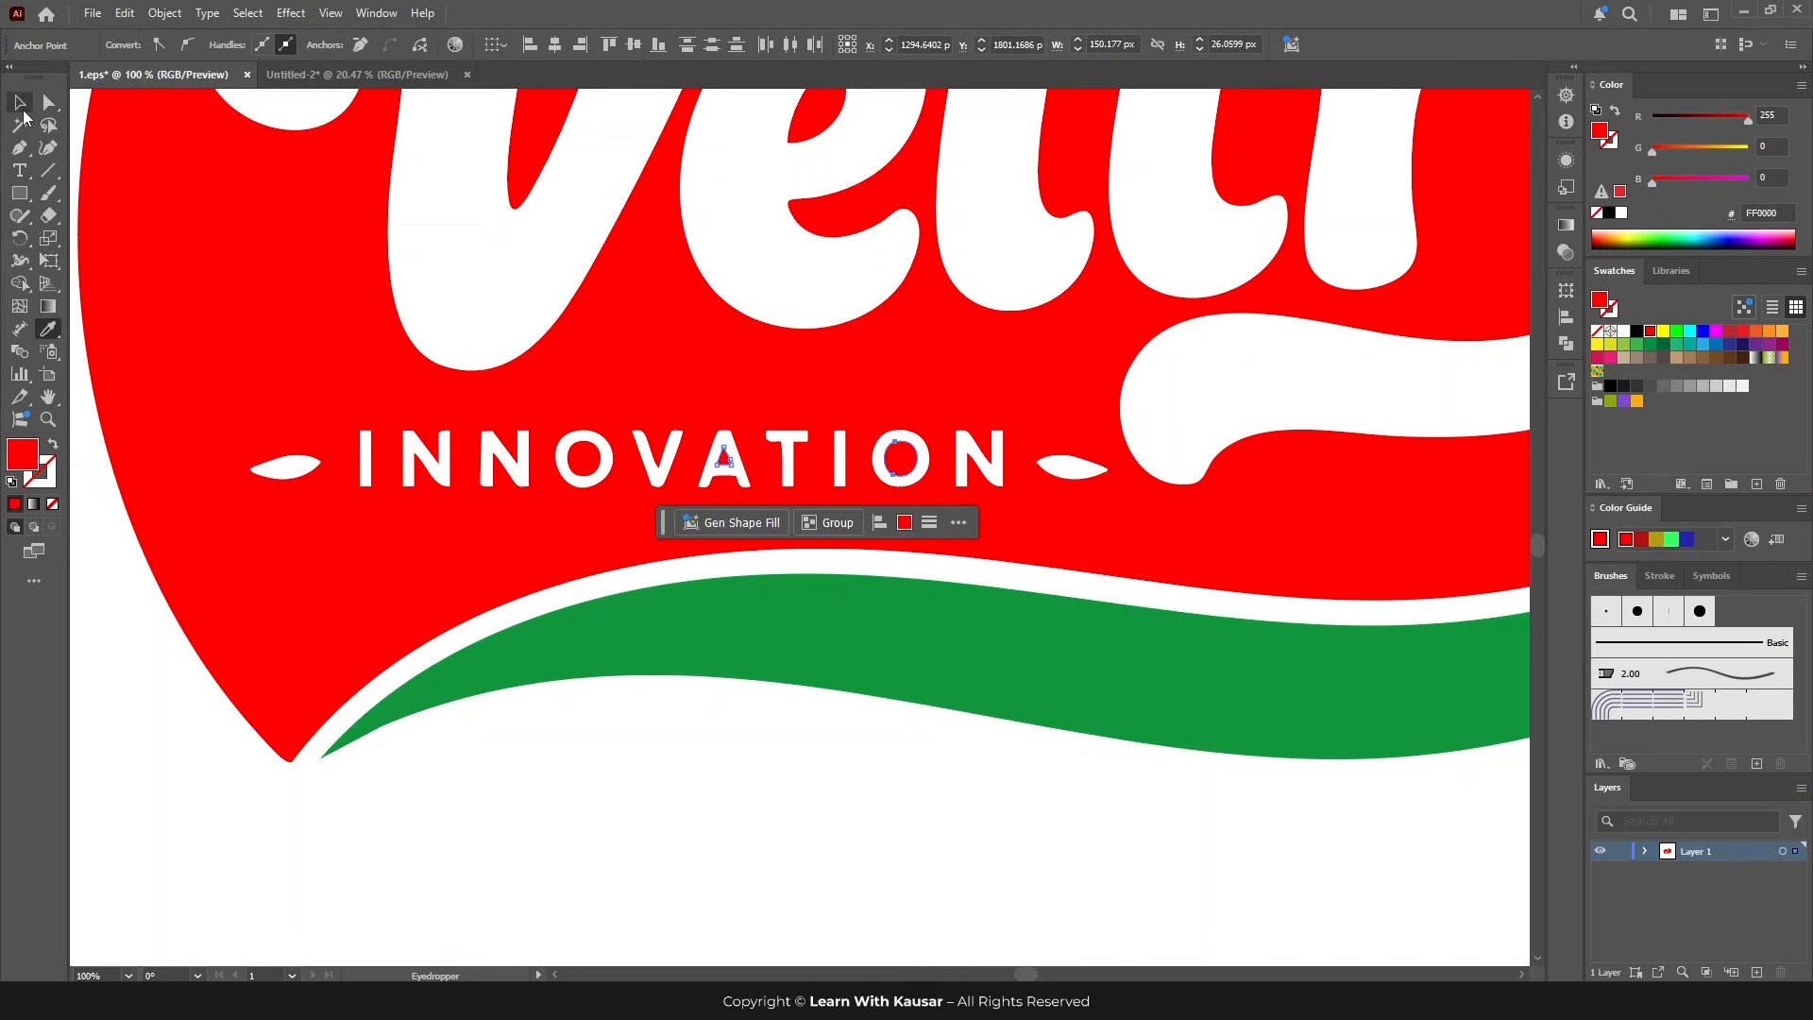
pyautogui.click(24, 111)
pyautogui.click(149, 227)
# Step: Unlock all locked objects of the Veltrix artwork, check that the white background rectangle is selectable, and deselect everything
pyautogui.hotkey('ctrl', '-')
pyautogui.hotkey('ctrl', '-')
pyautogui.hotkey('ctrl', '-')
pyautogui.hotkey('ctrl', '-')
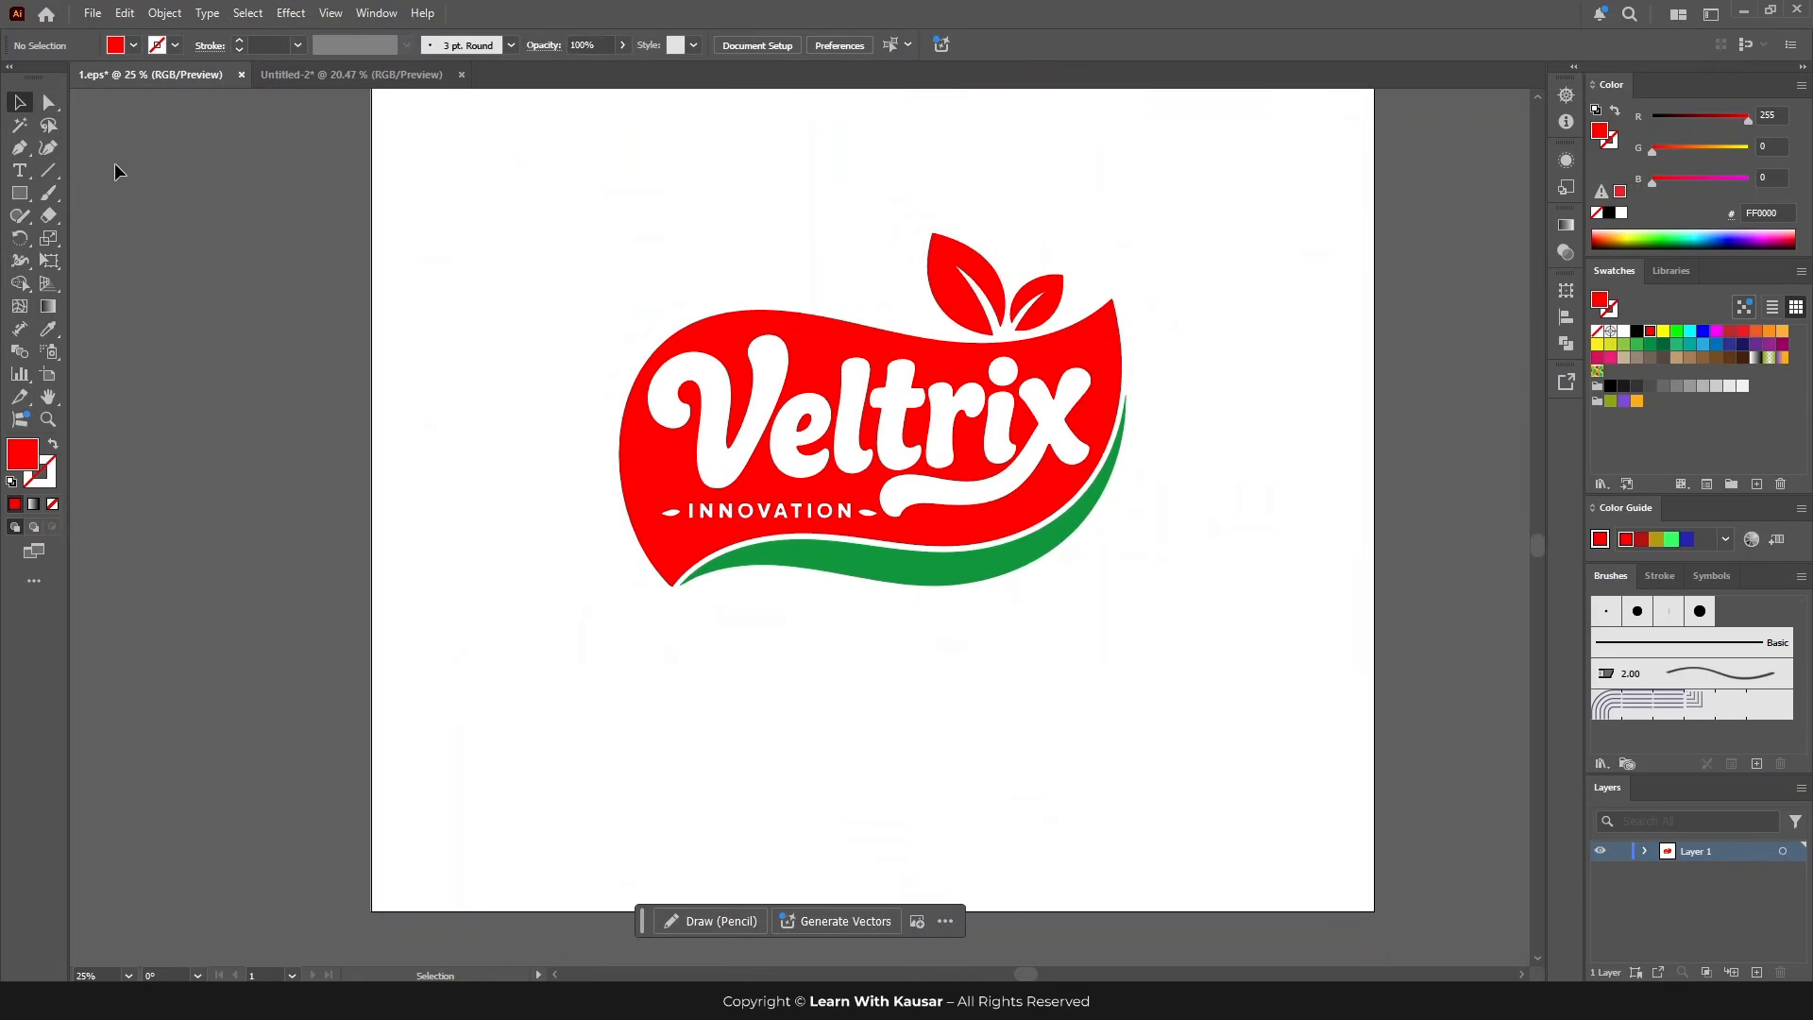
pyautogui.click(168, 13)
pyautogui.click(236, 205)
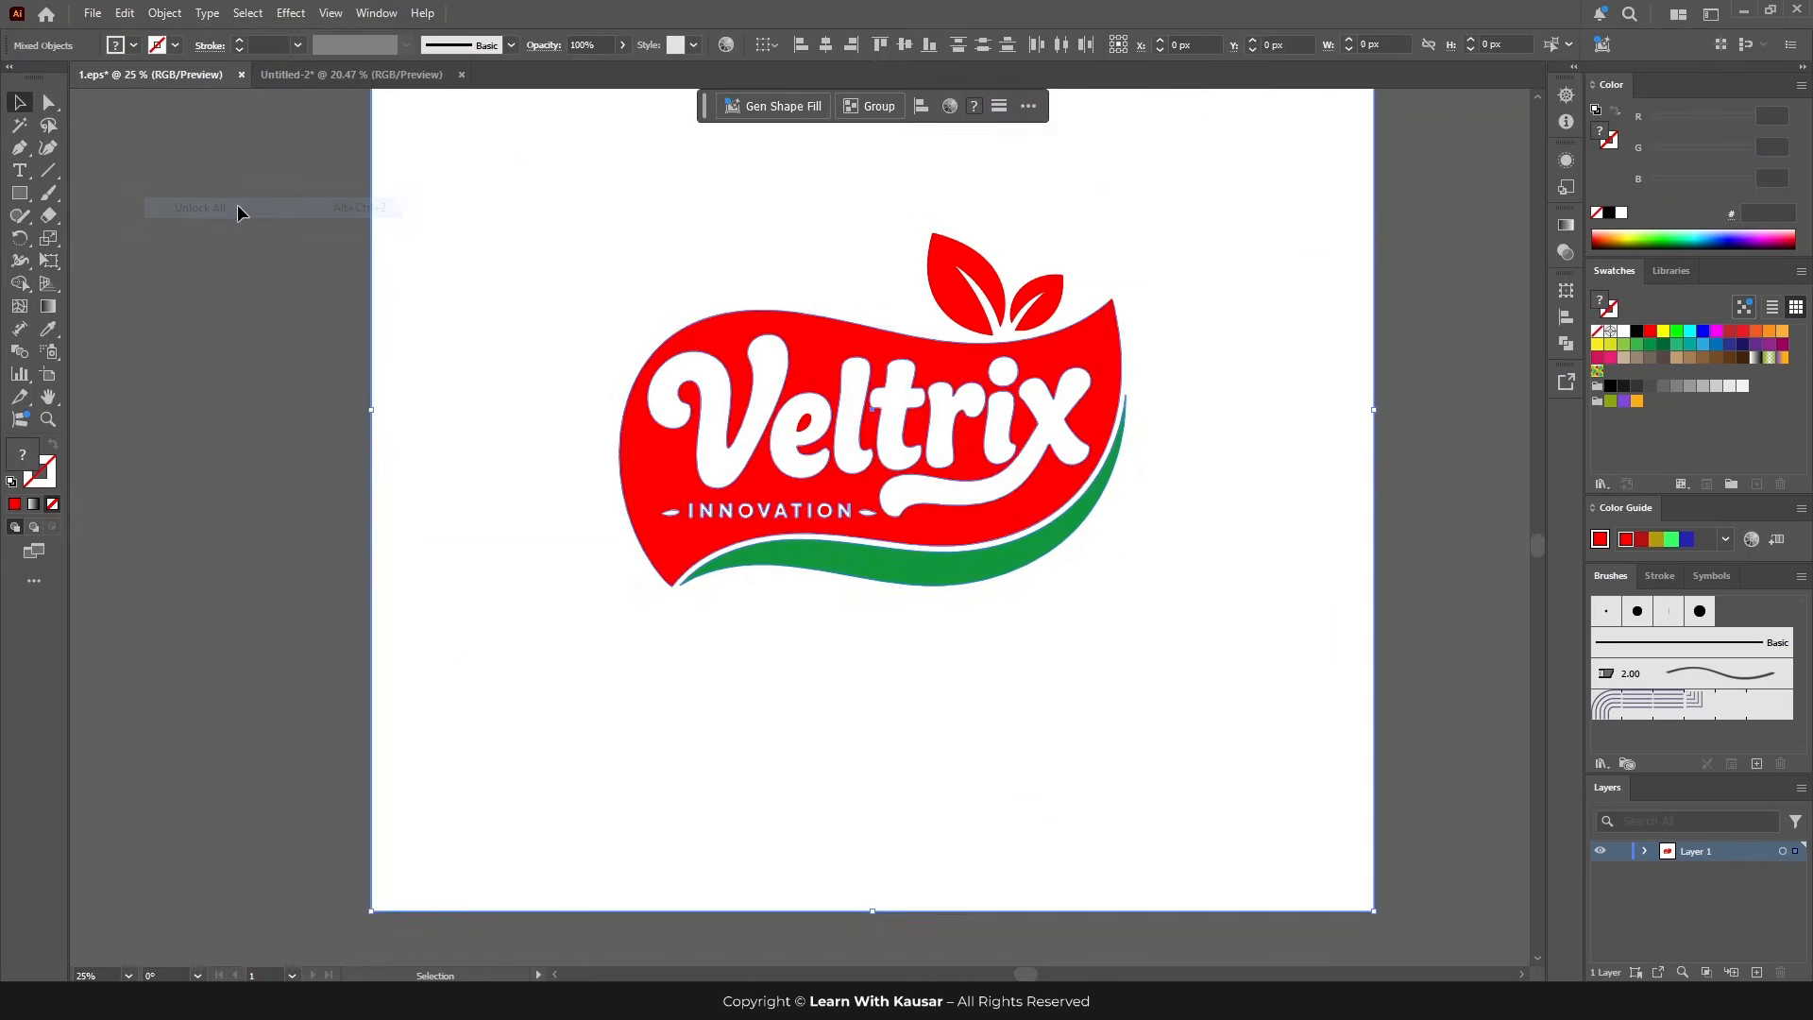
pyautogui.click(216, 245)
pyautogui.hotkey('ctrl', '-')
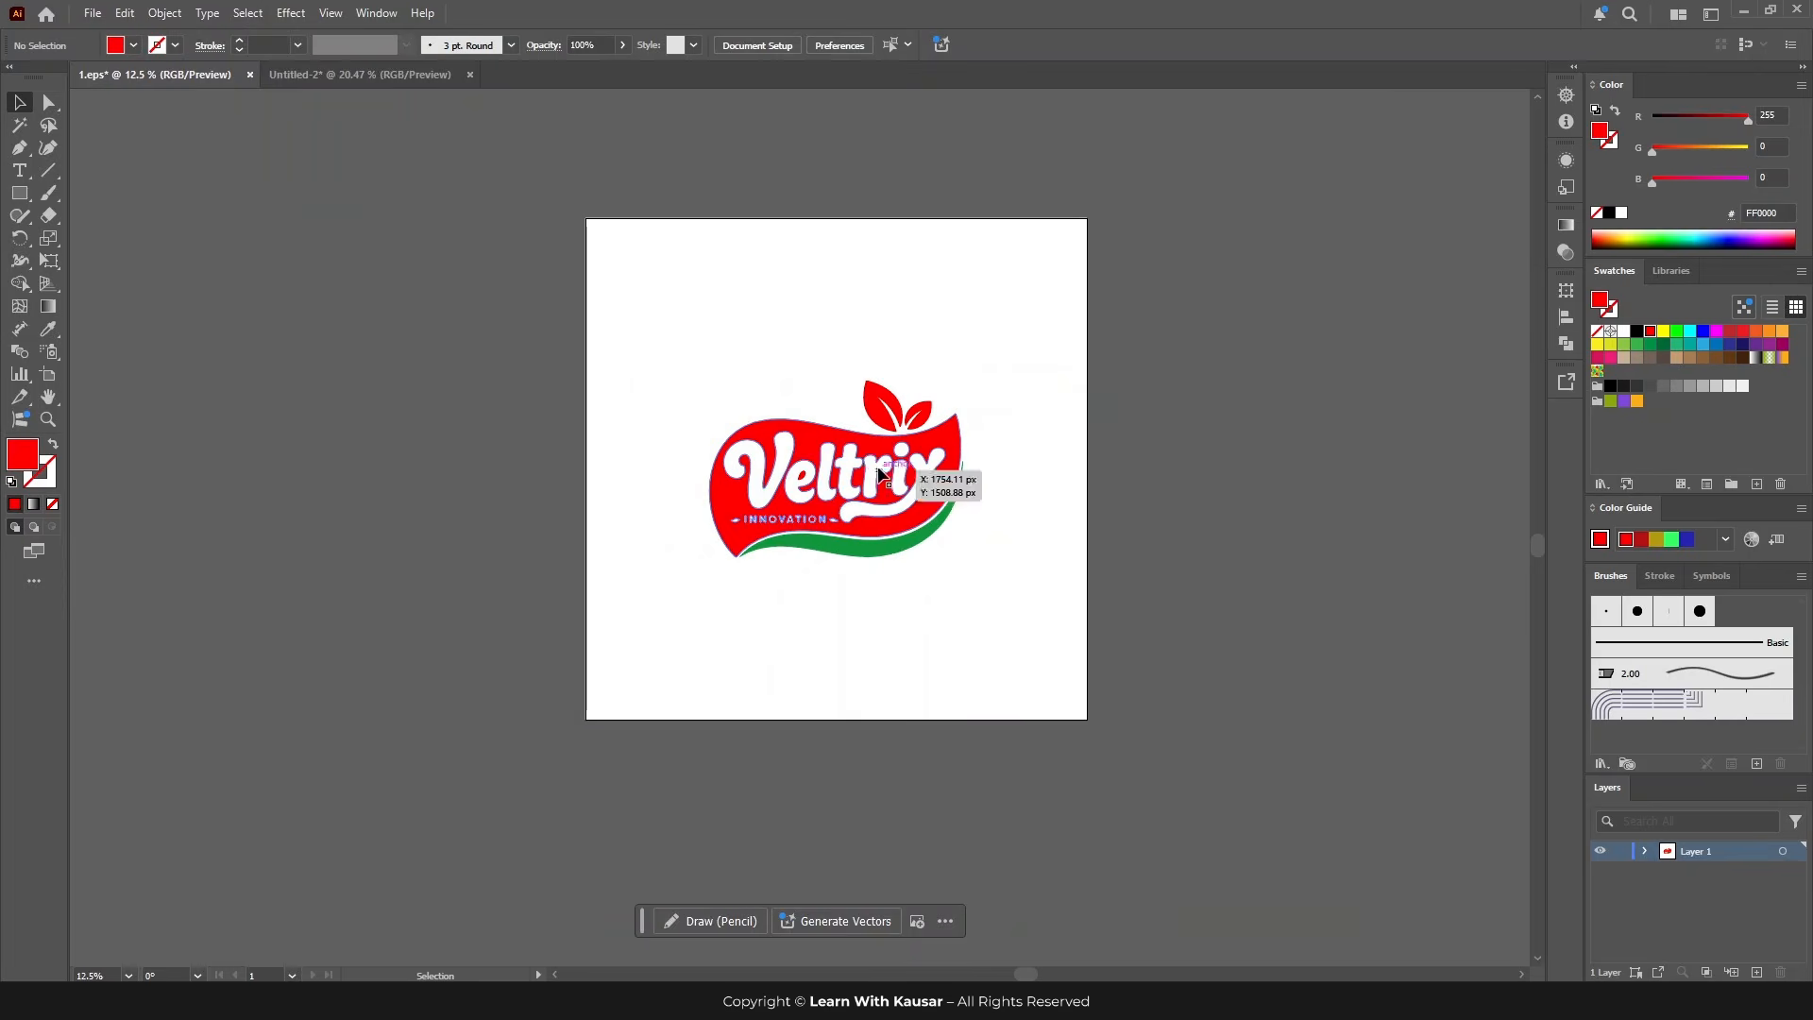
pyautogui.hotkey('alt', 'f')
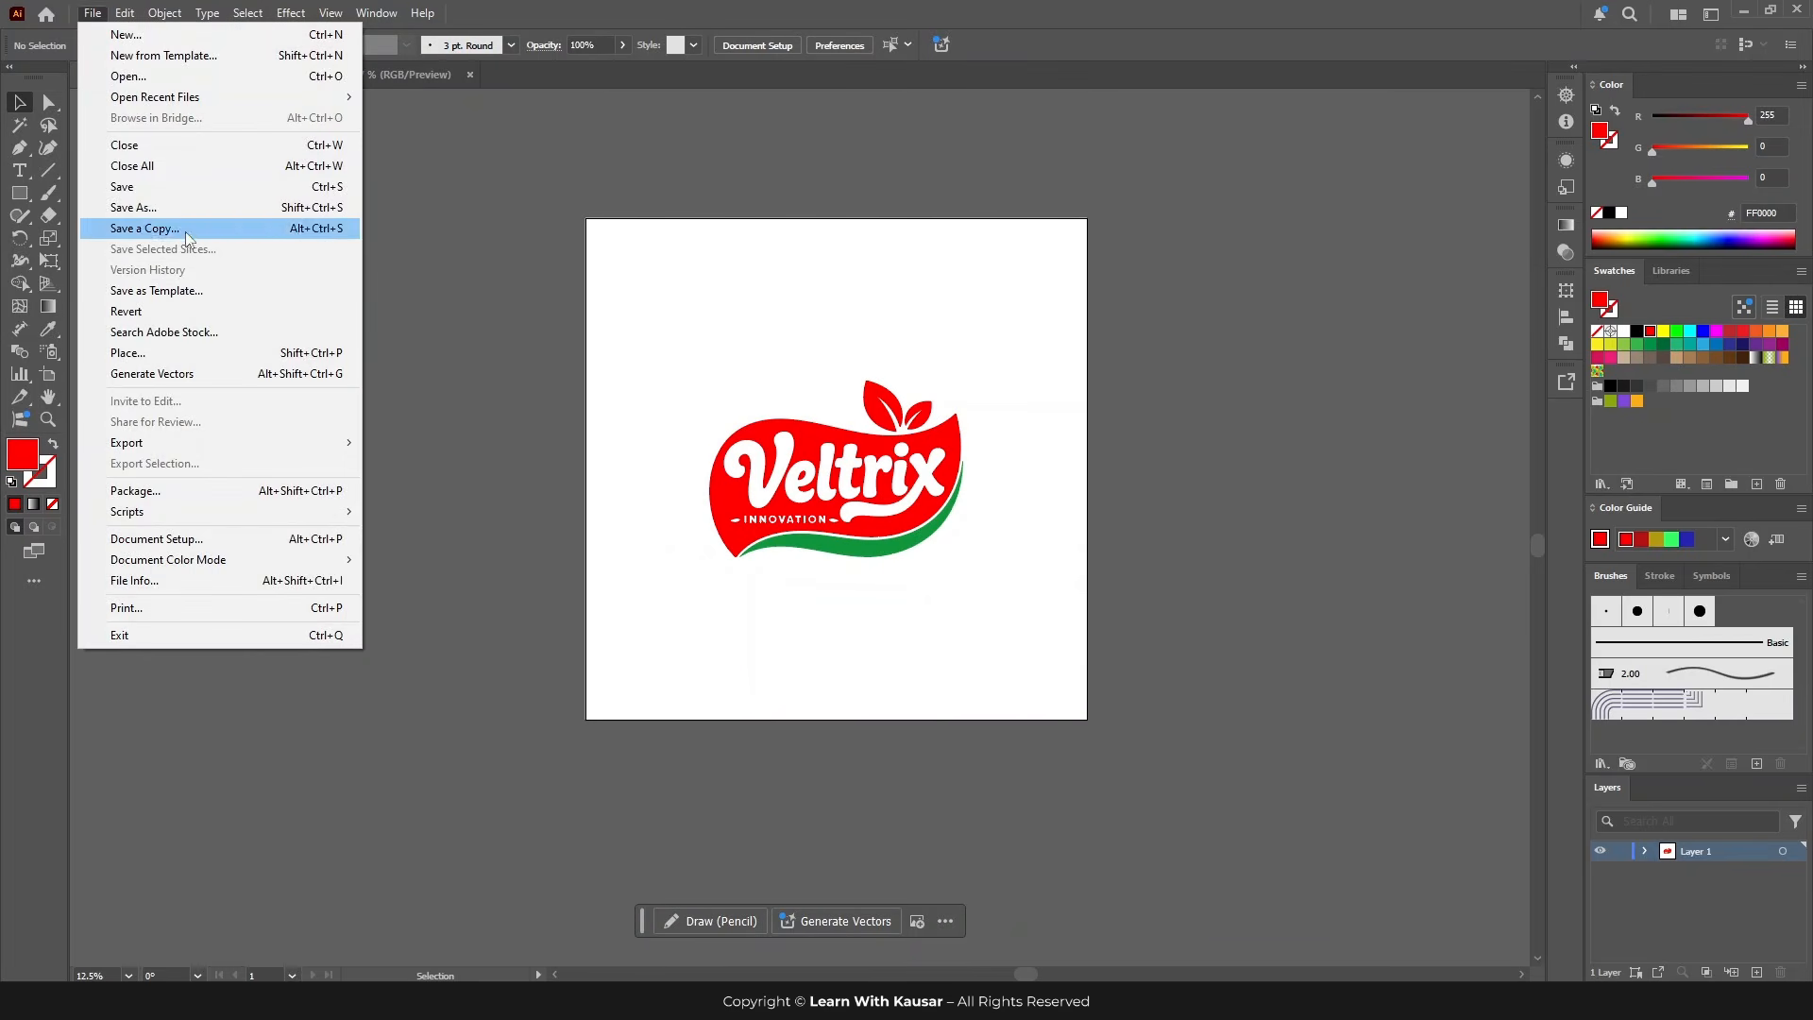
pyautogui.click(576, 351)
pyautogui.click(784, 291)
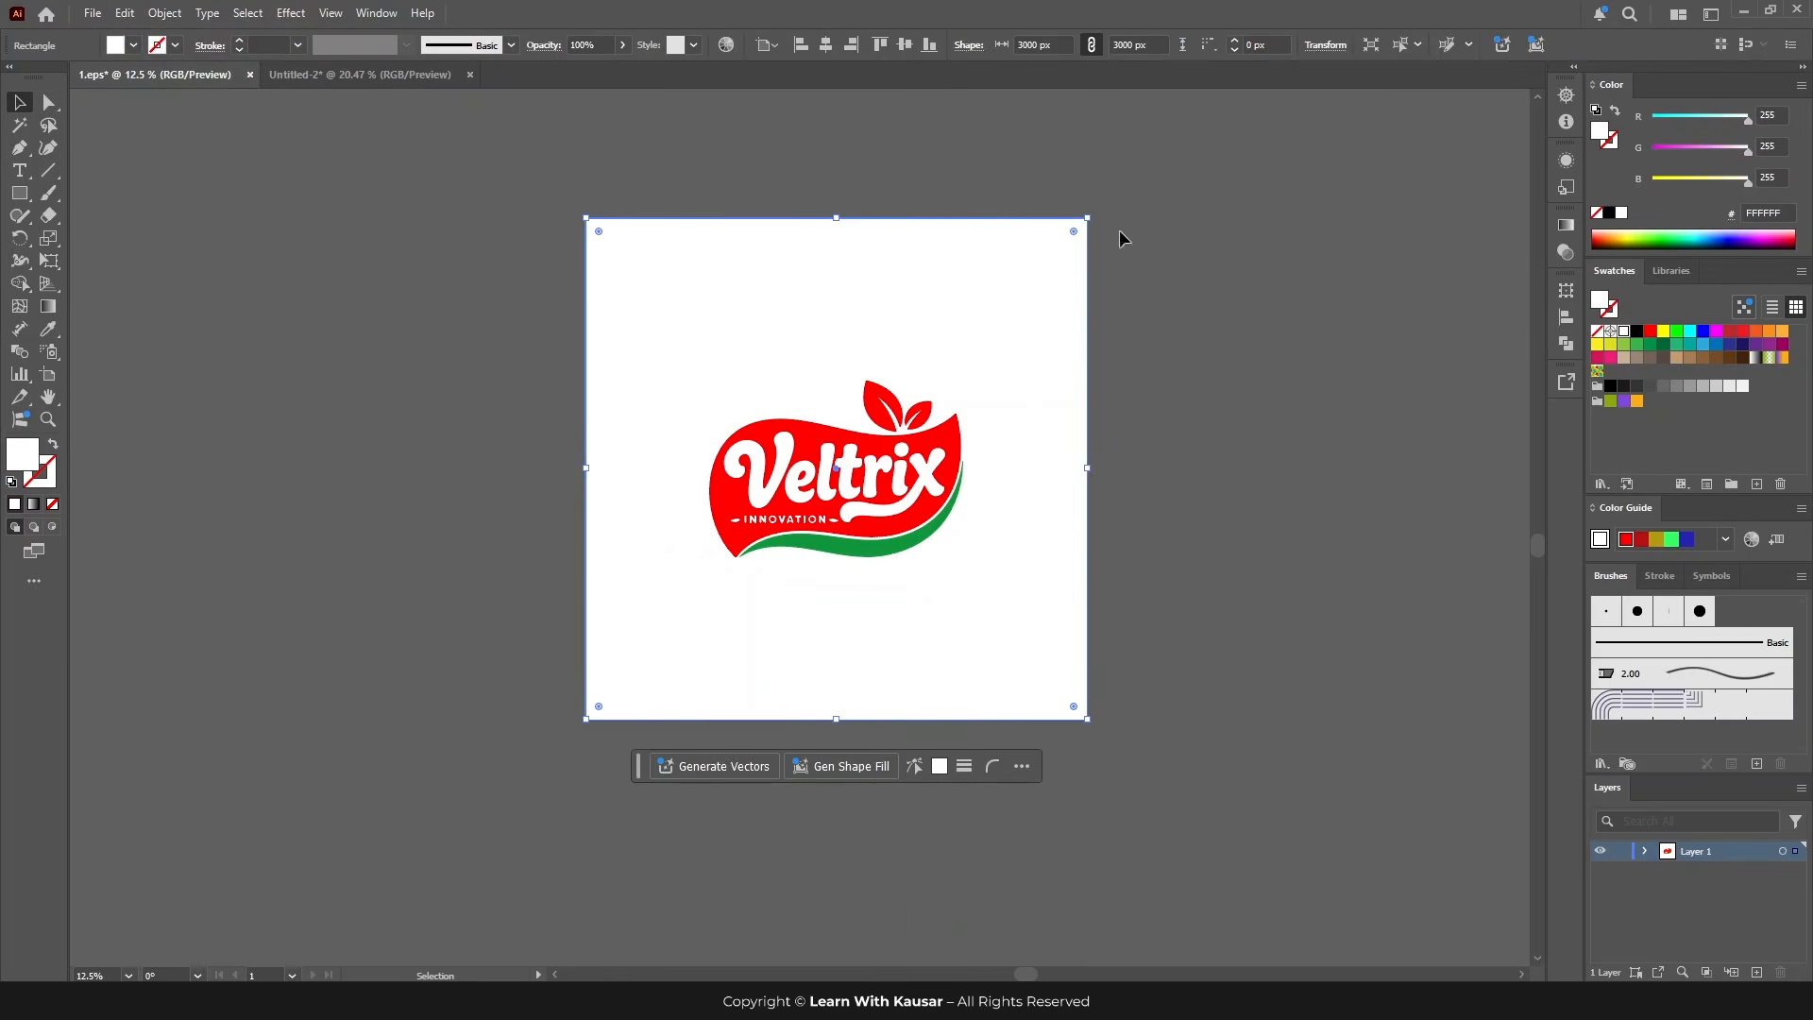
pyautogui.click(522, 173)
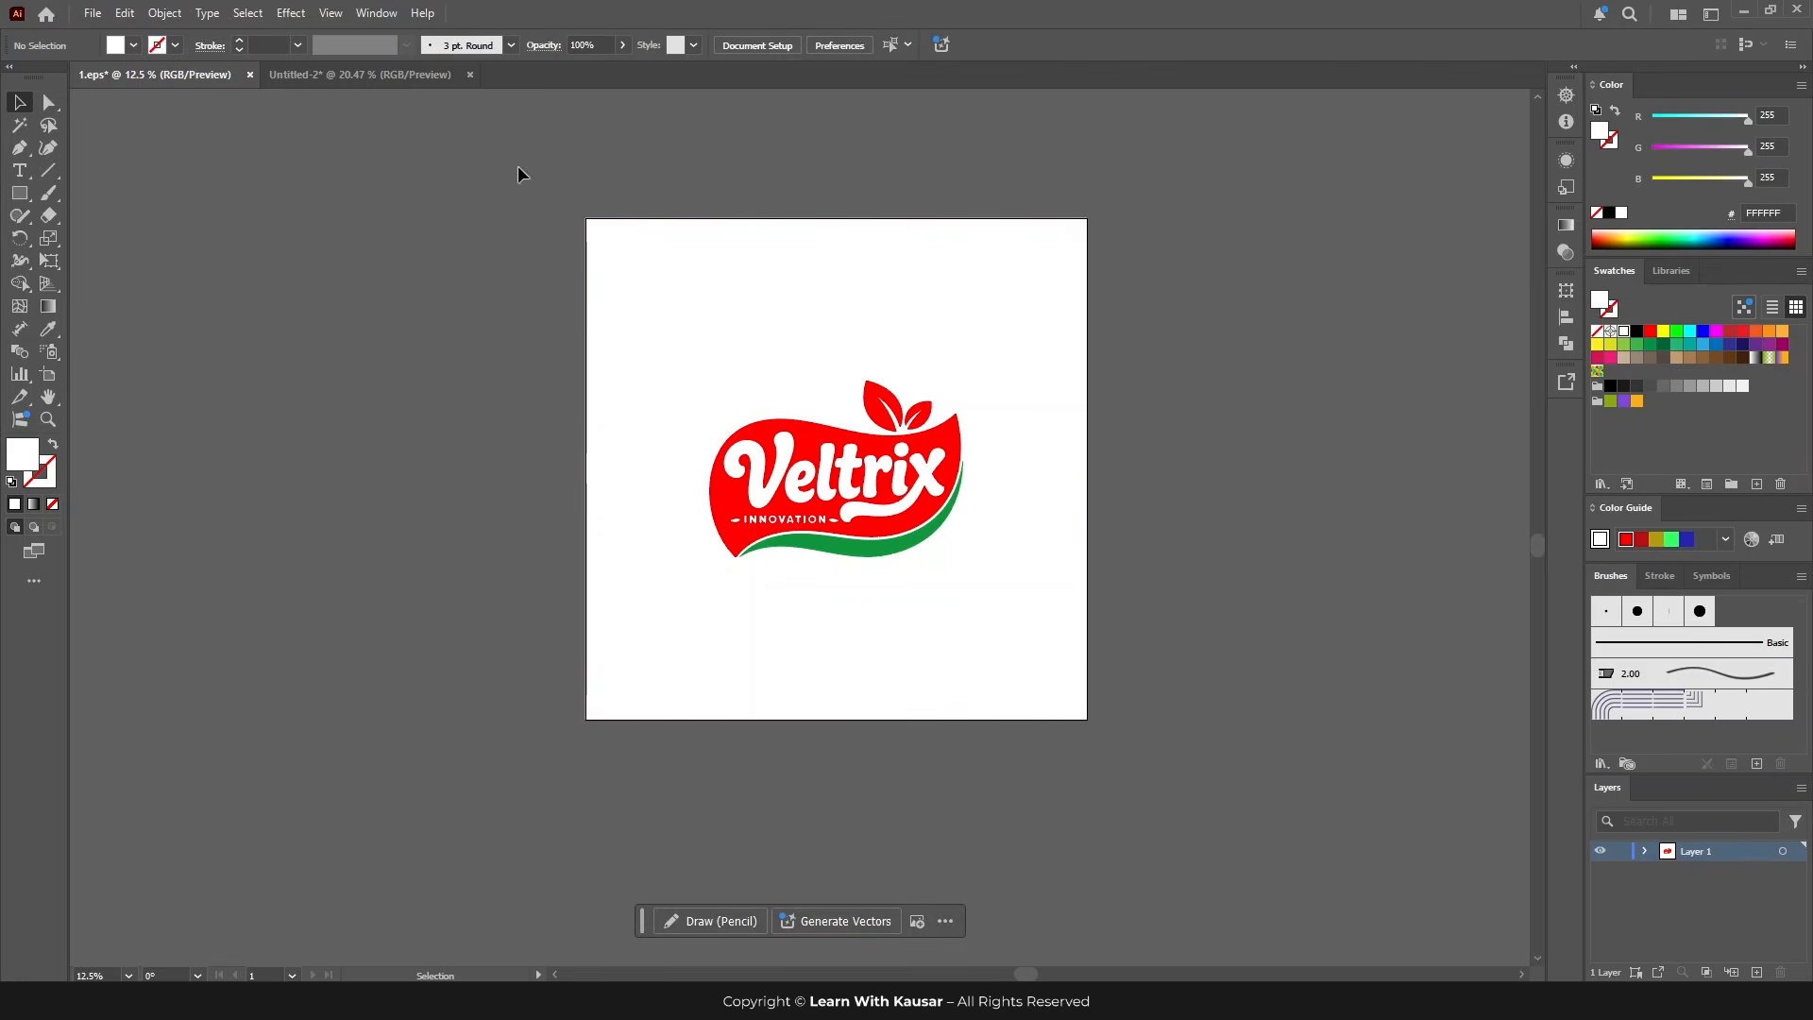
# Step: Save the Veltrix logo on the Desktop as EPS file 2, using the Illustrator 10 EPS version
pyautogui.click(93, 13)
pyautogui.click(106, 196)
pyautogui.write('2')
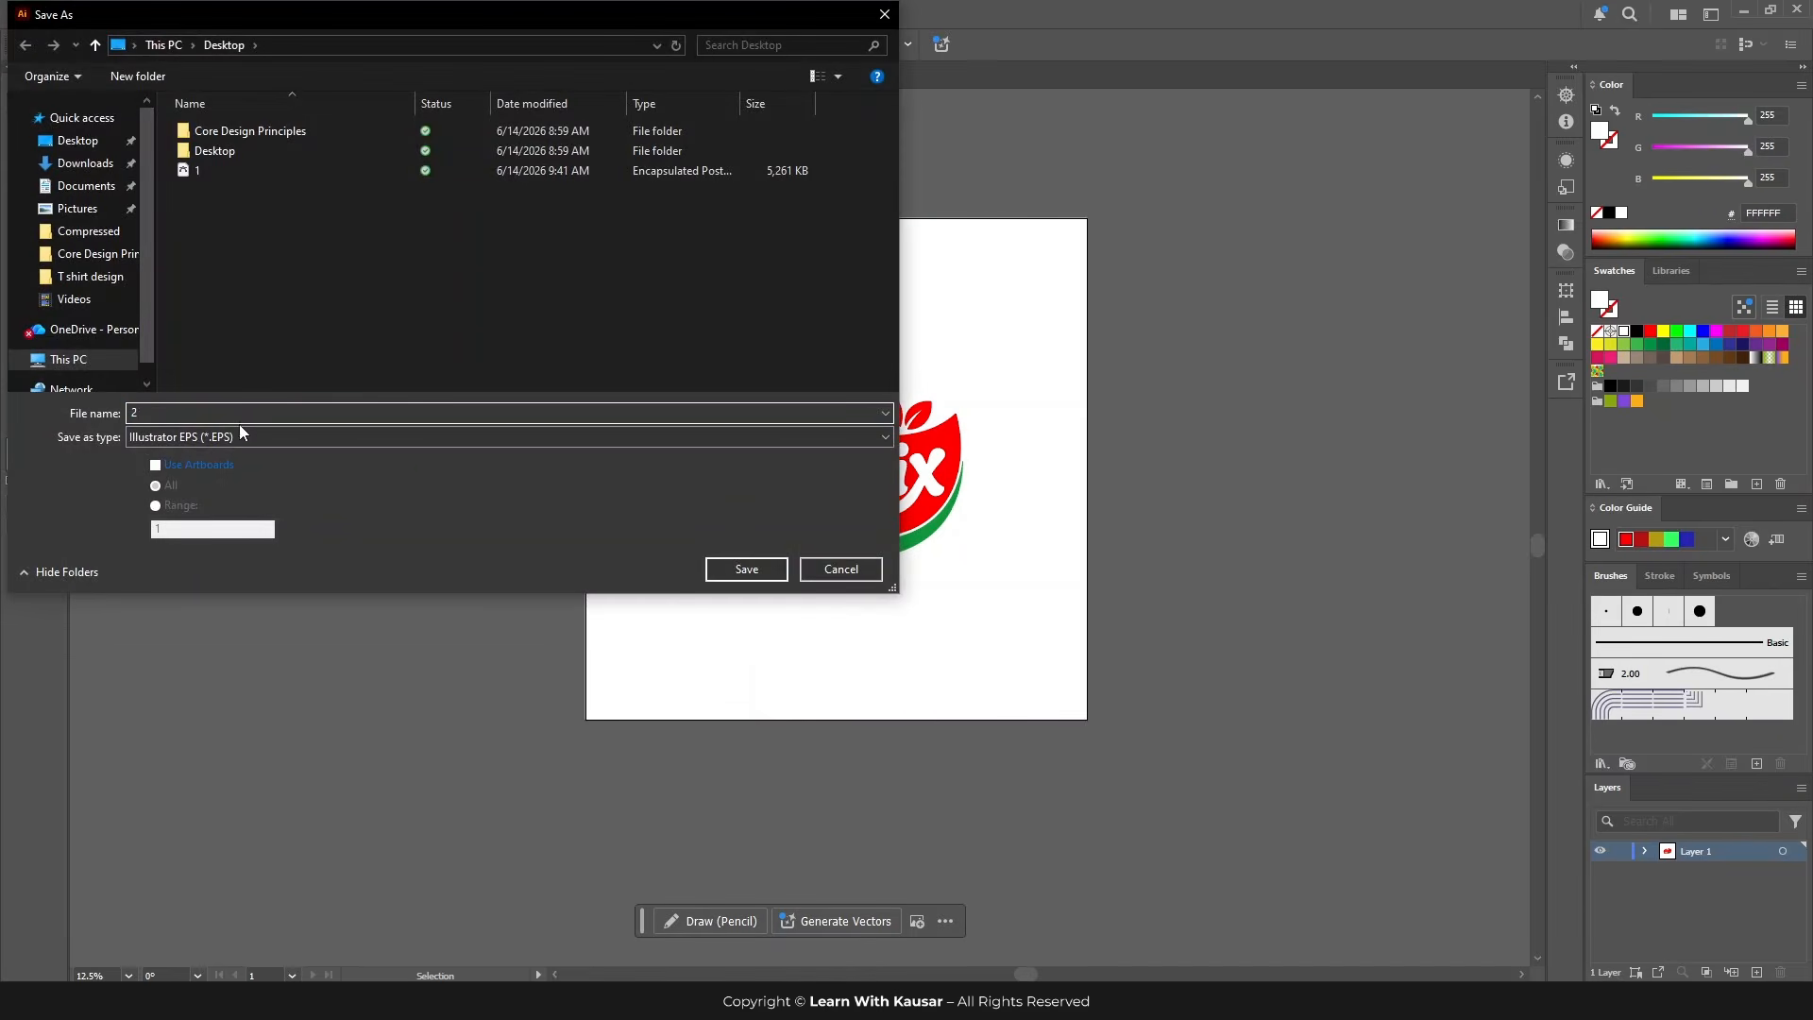
pyautogui.click(744, 569)
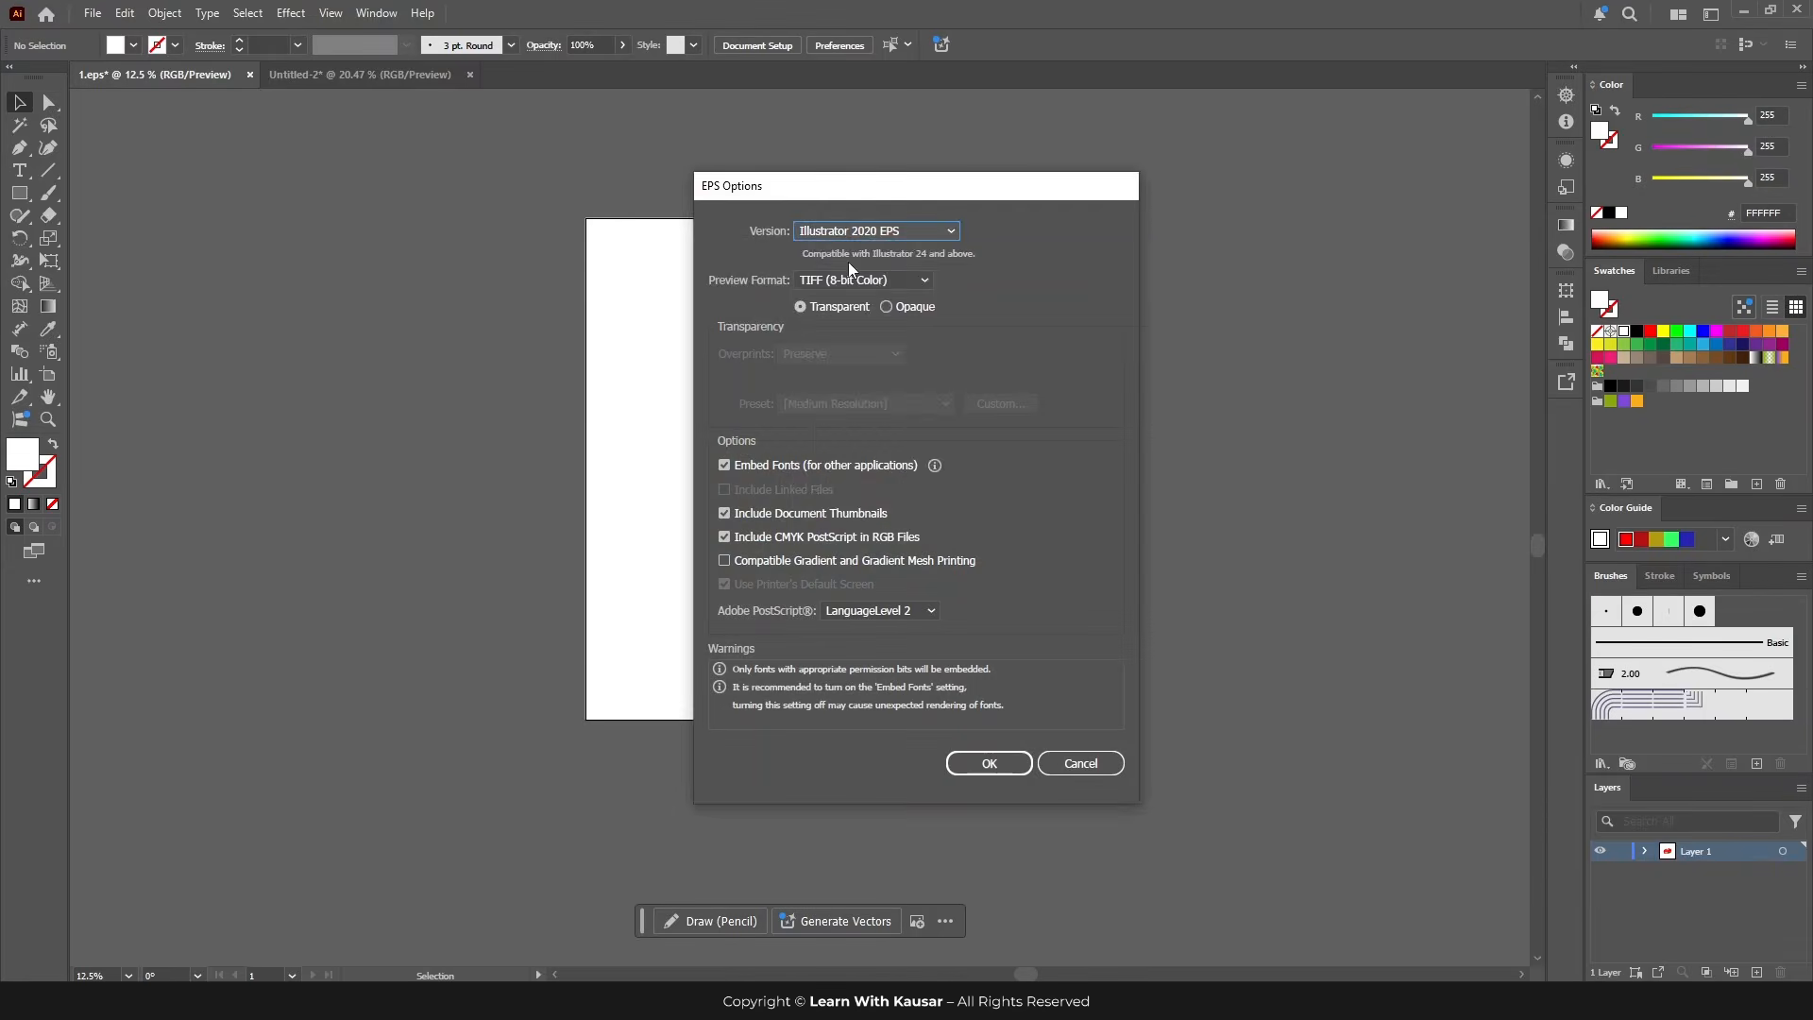
pyautogui.click(875, 232)
pyautogui.click(886, 442)
pyautogui.click(984, 741)
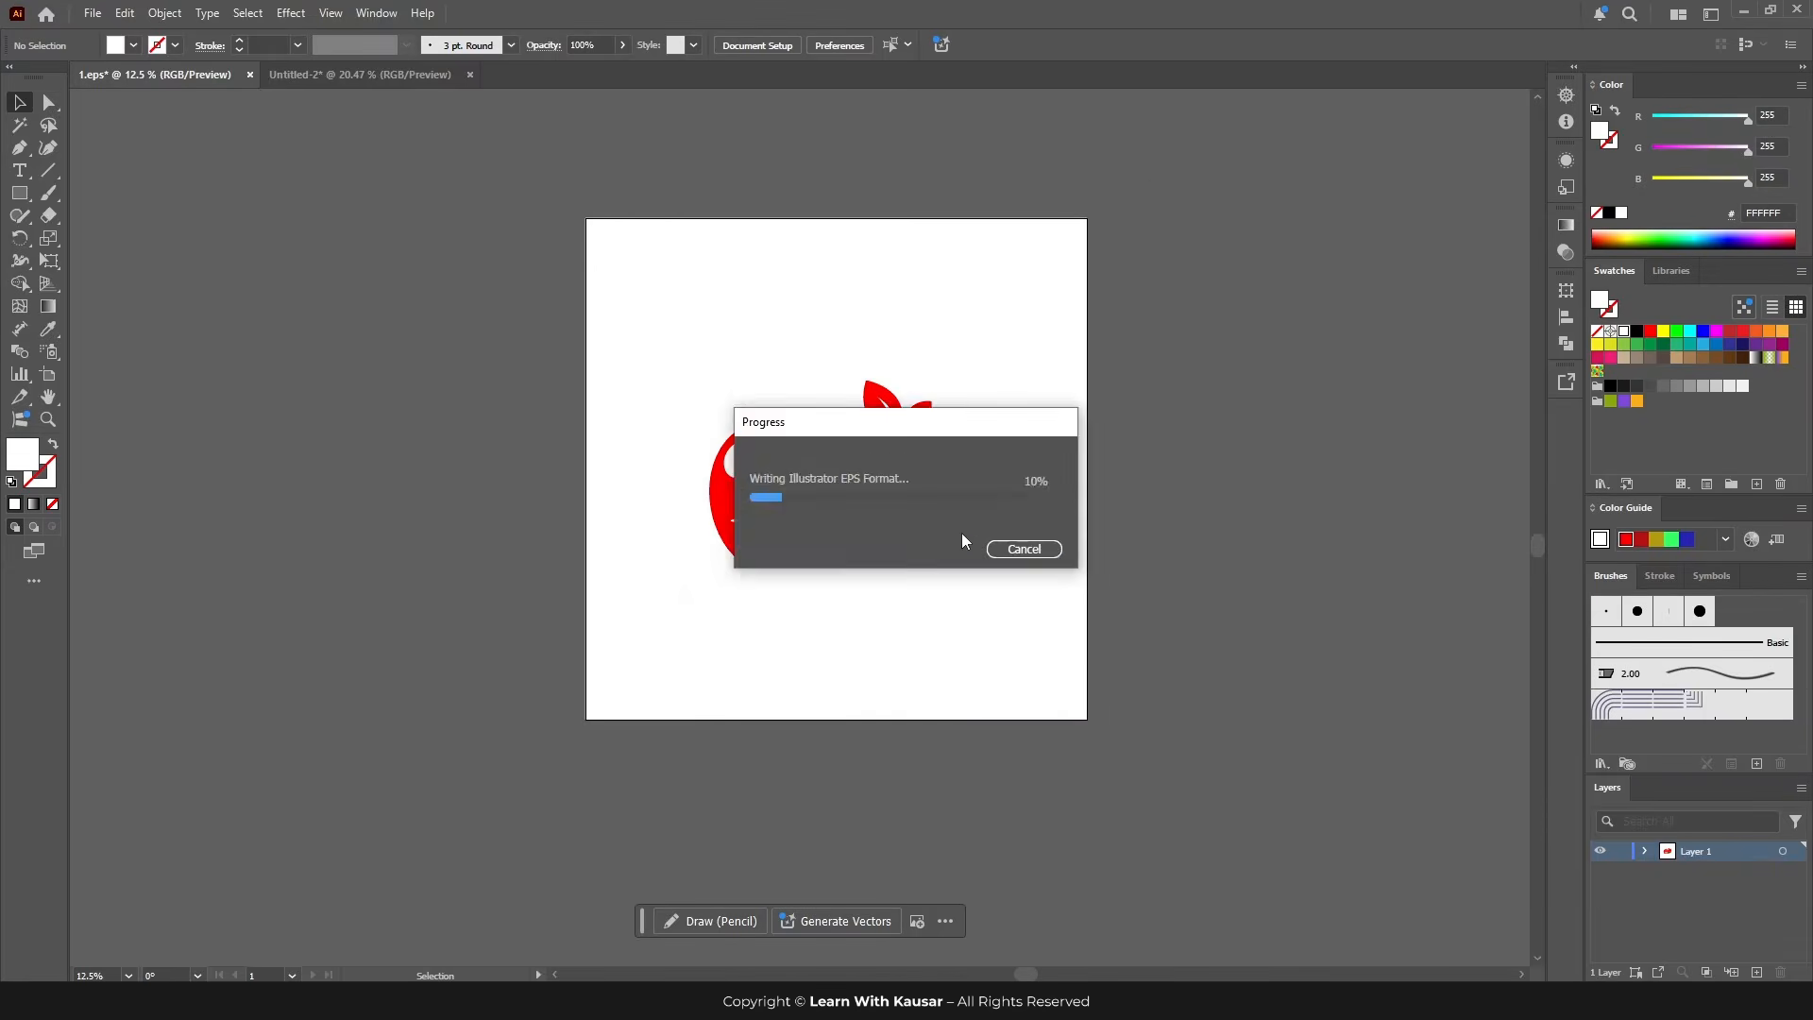
# Step: Replace the Veltrix logo in 2.eps with the Zyvora logo from Untitled-2, keeping the white background
pyautogui.click(415, 75)
pyautogui.hotkey('ctrl', 'a')
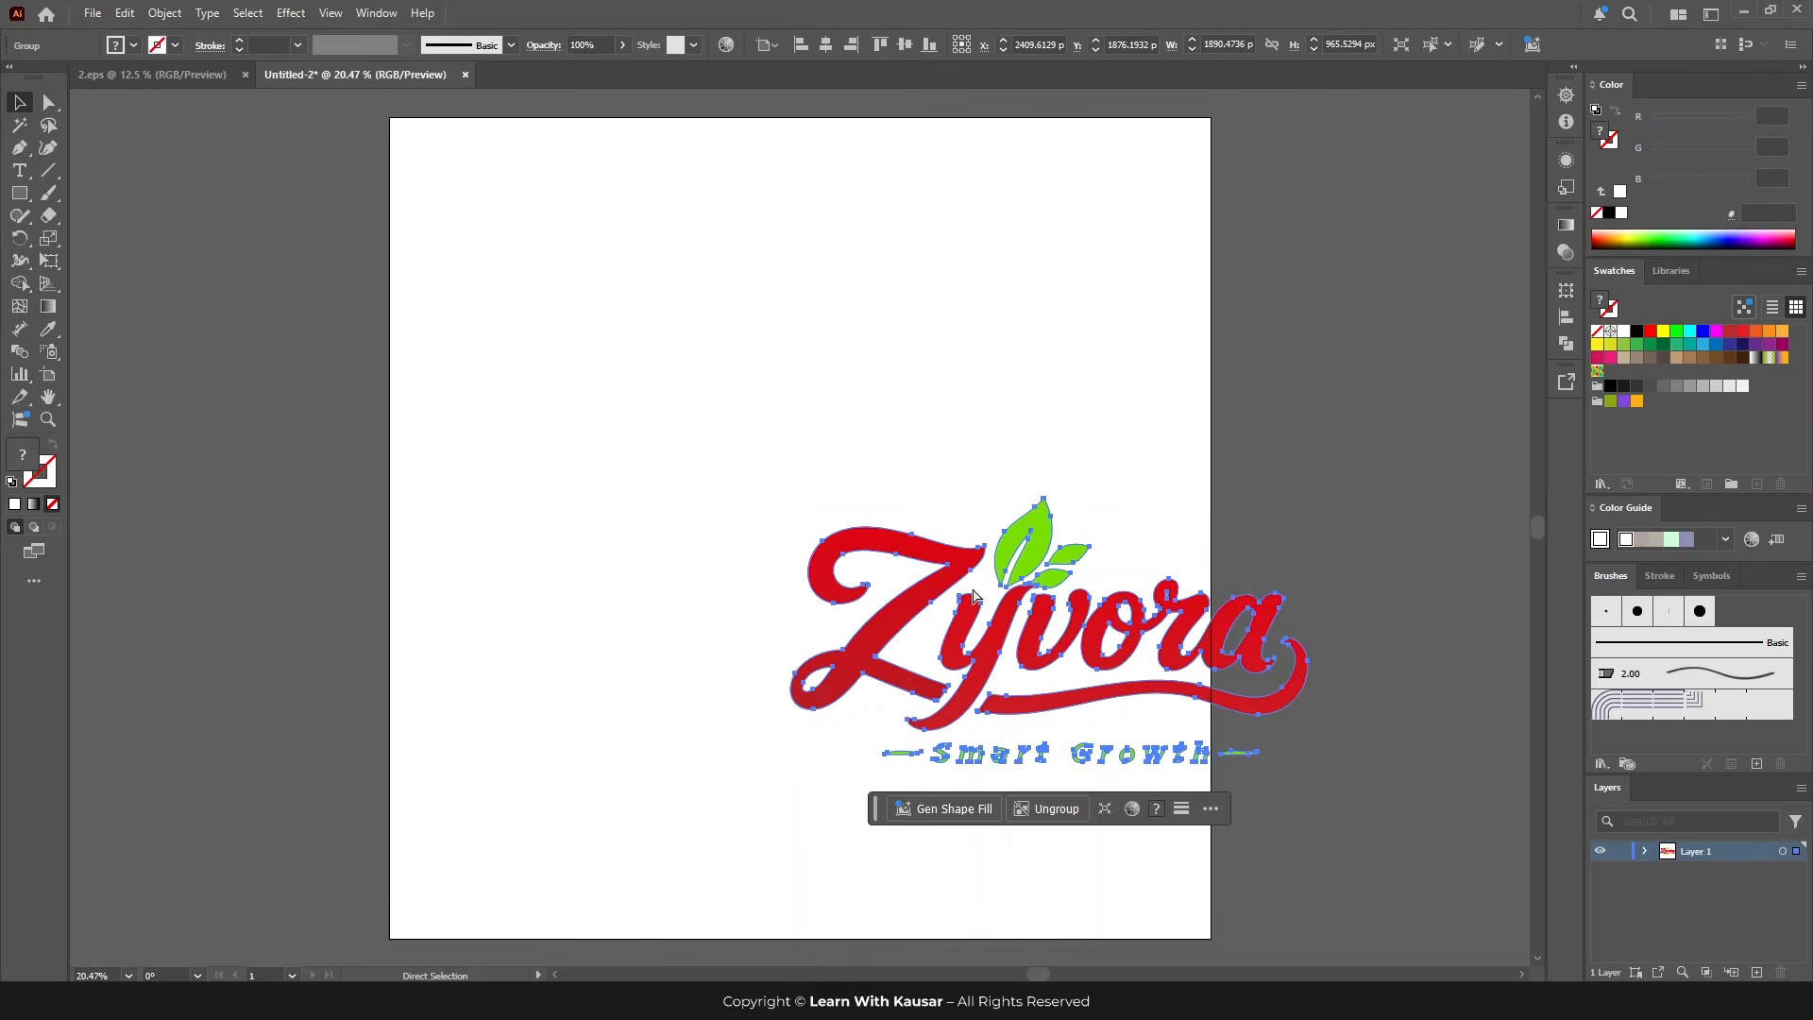
pyautogui.press('Delete')
pyautogui.click(189, 74)
pyautogui.hotkey('ctrl', 'a')
pyautogui.press('Delete')
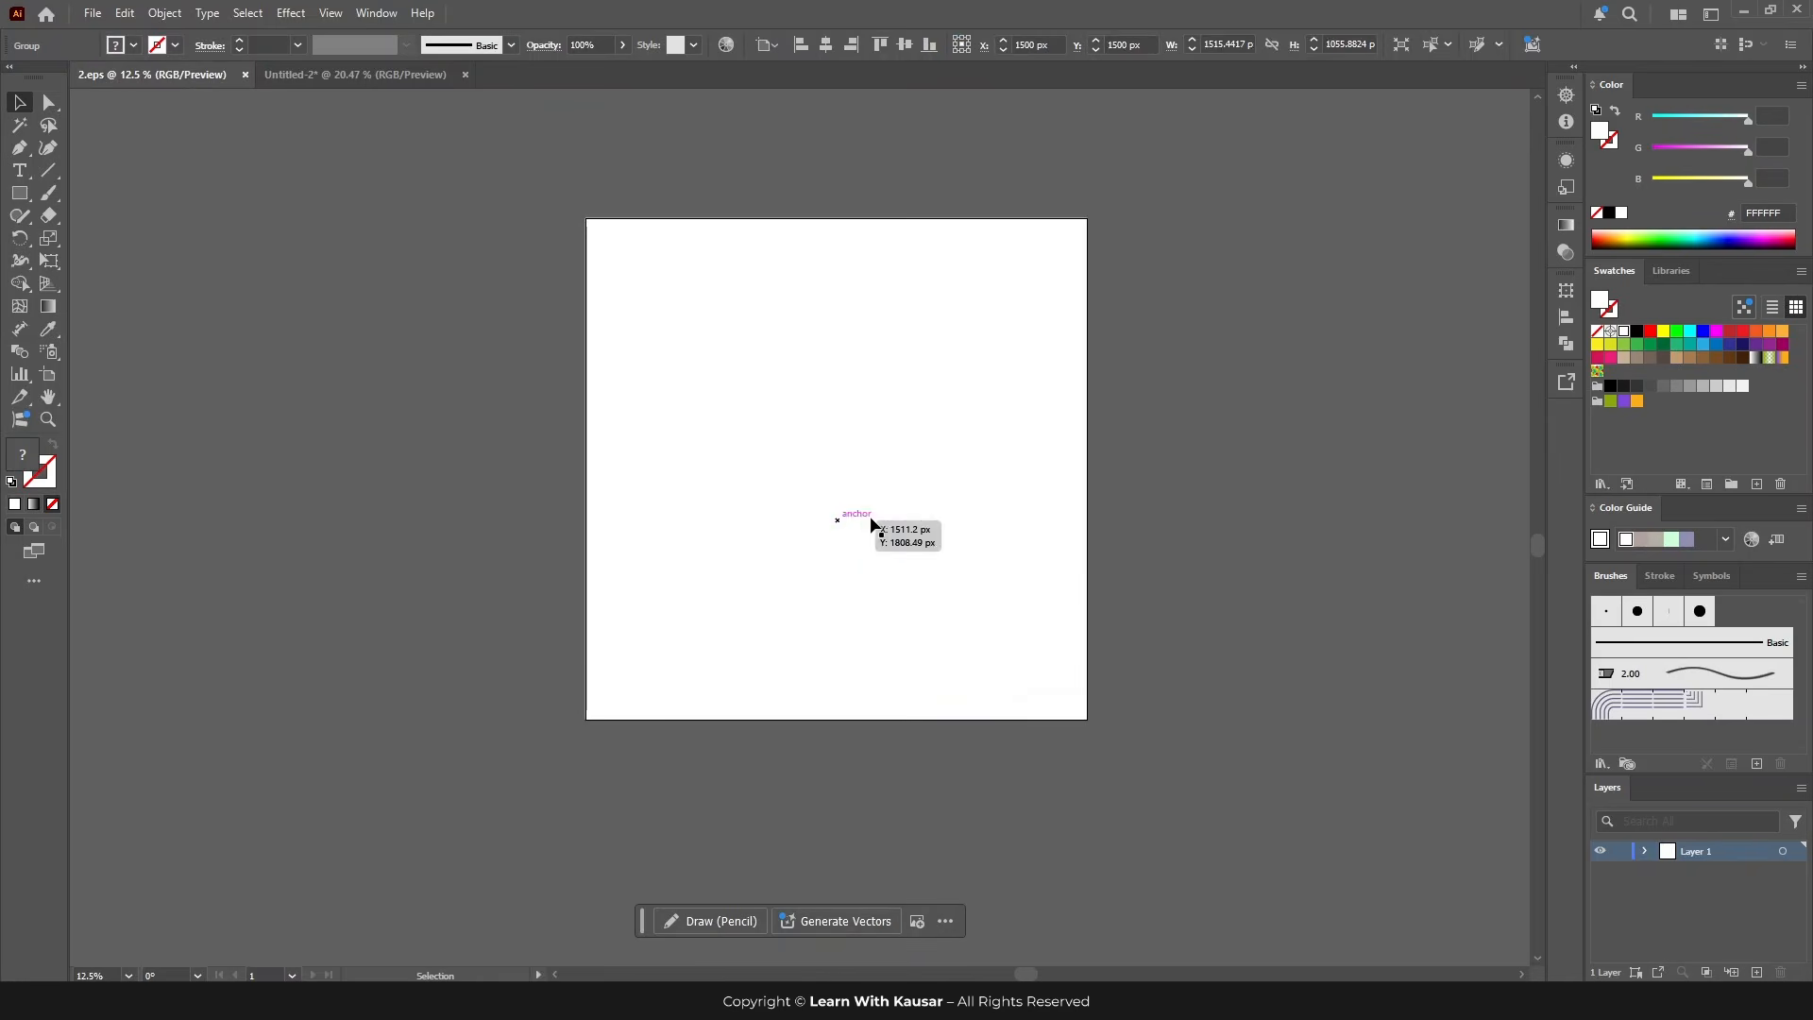
pyautogui.hotkey('ctrl', 'v')
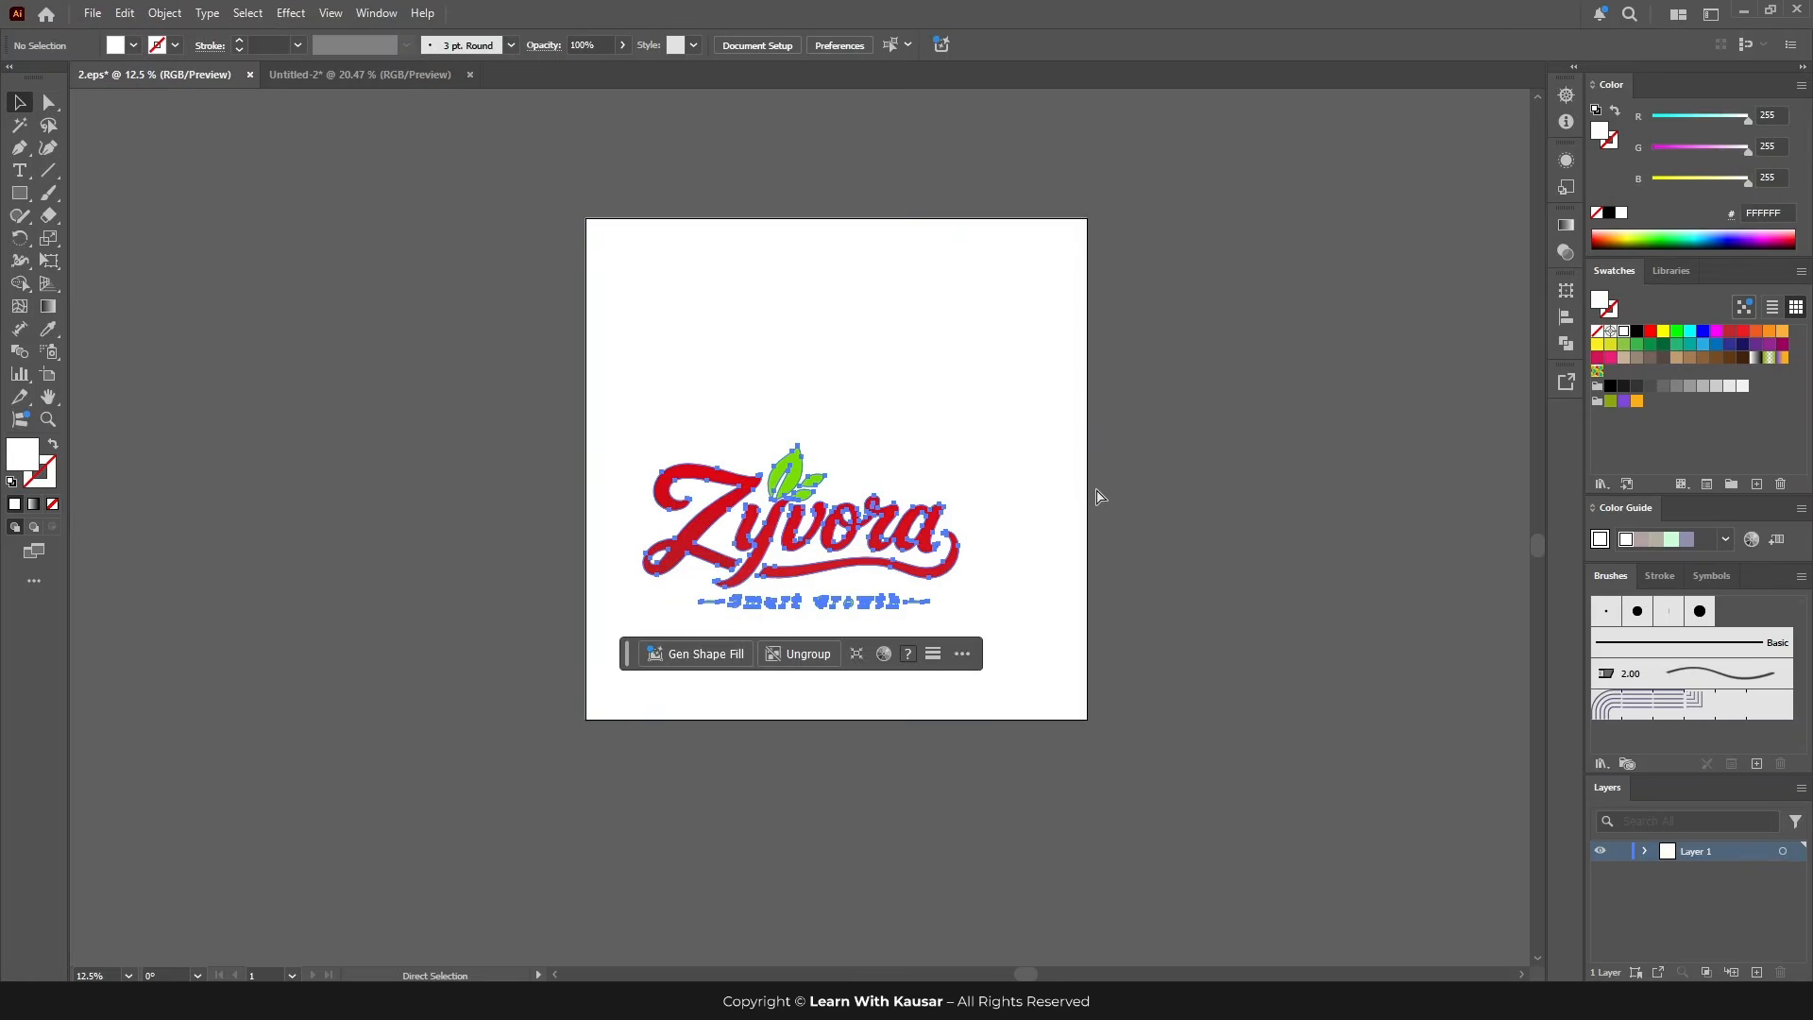
# Step: Centre the Zyvora logo on the white background horizontally and vertically, scale it down proportionally about its centre, and deselect
pyautogui.click(905, 44)
pyautogui.click(801, 45)
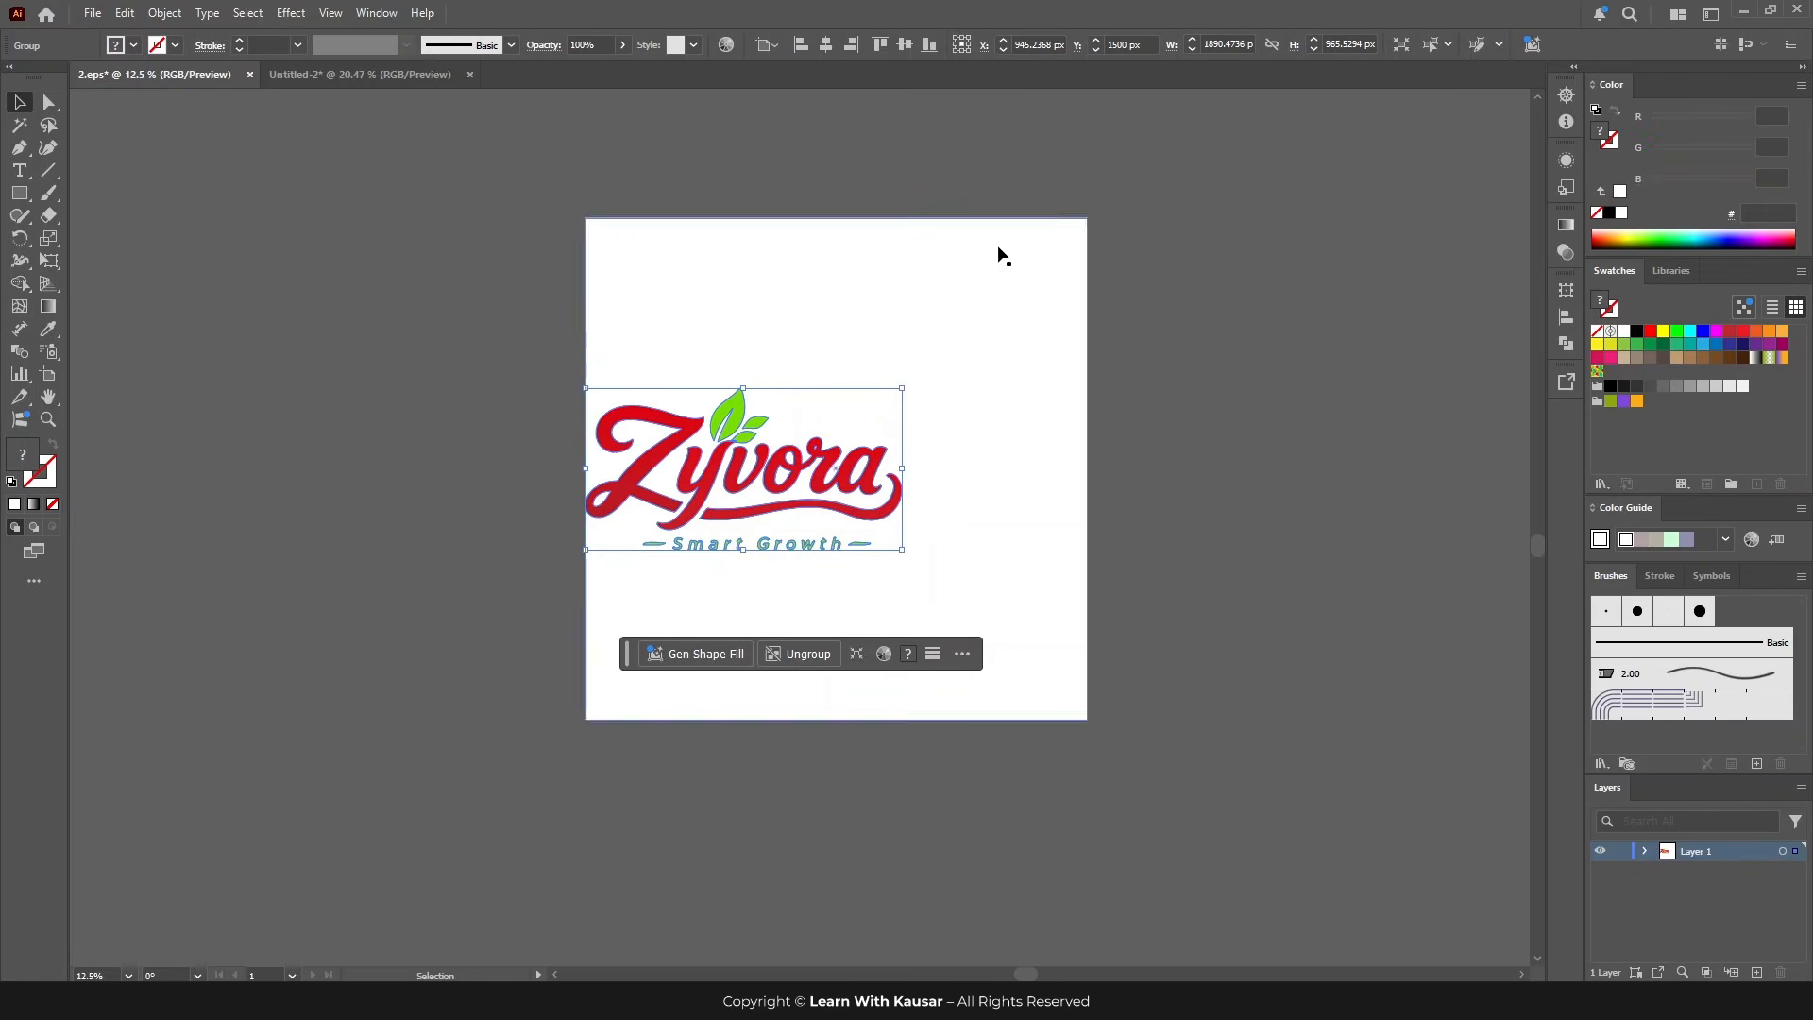
pyautogui.click(825, 45)
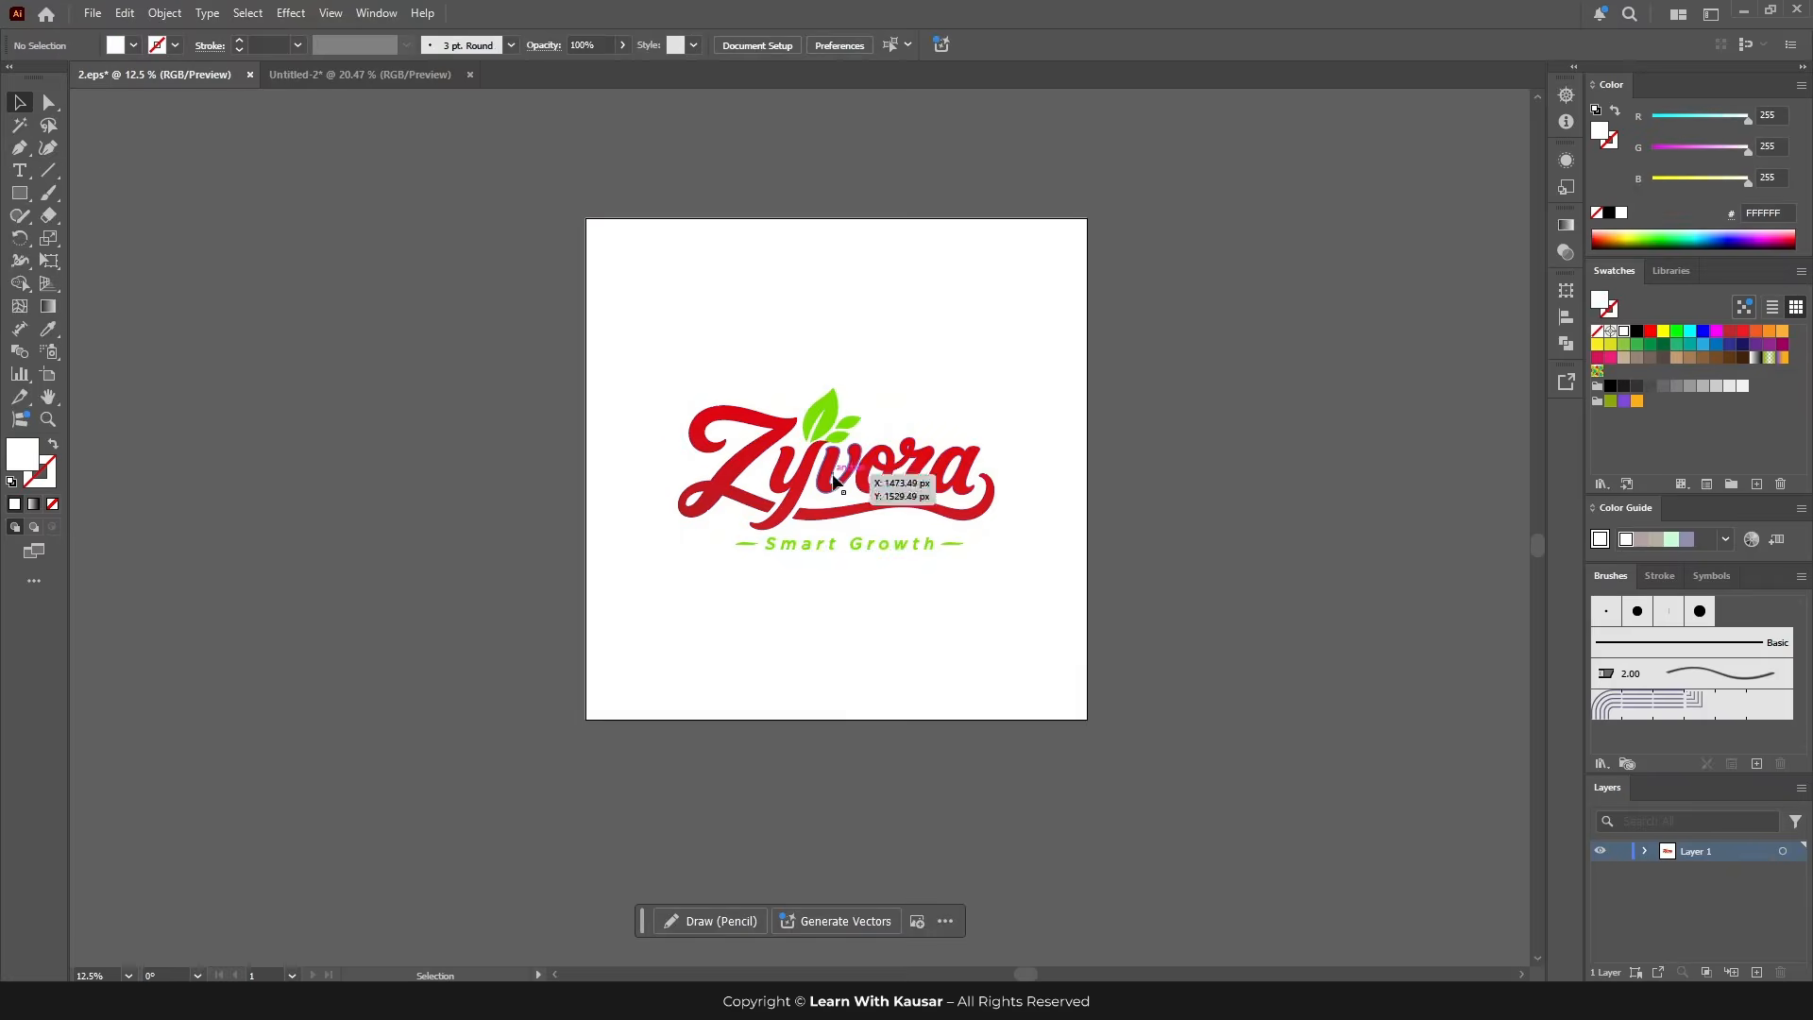
pyautogui.moveTo(835, 388); pyautogui.dragTo(841, 410)
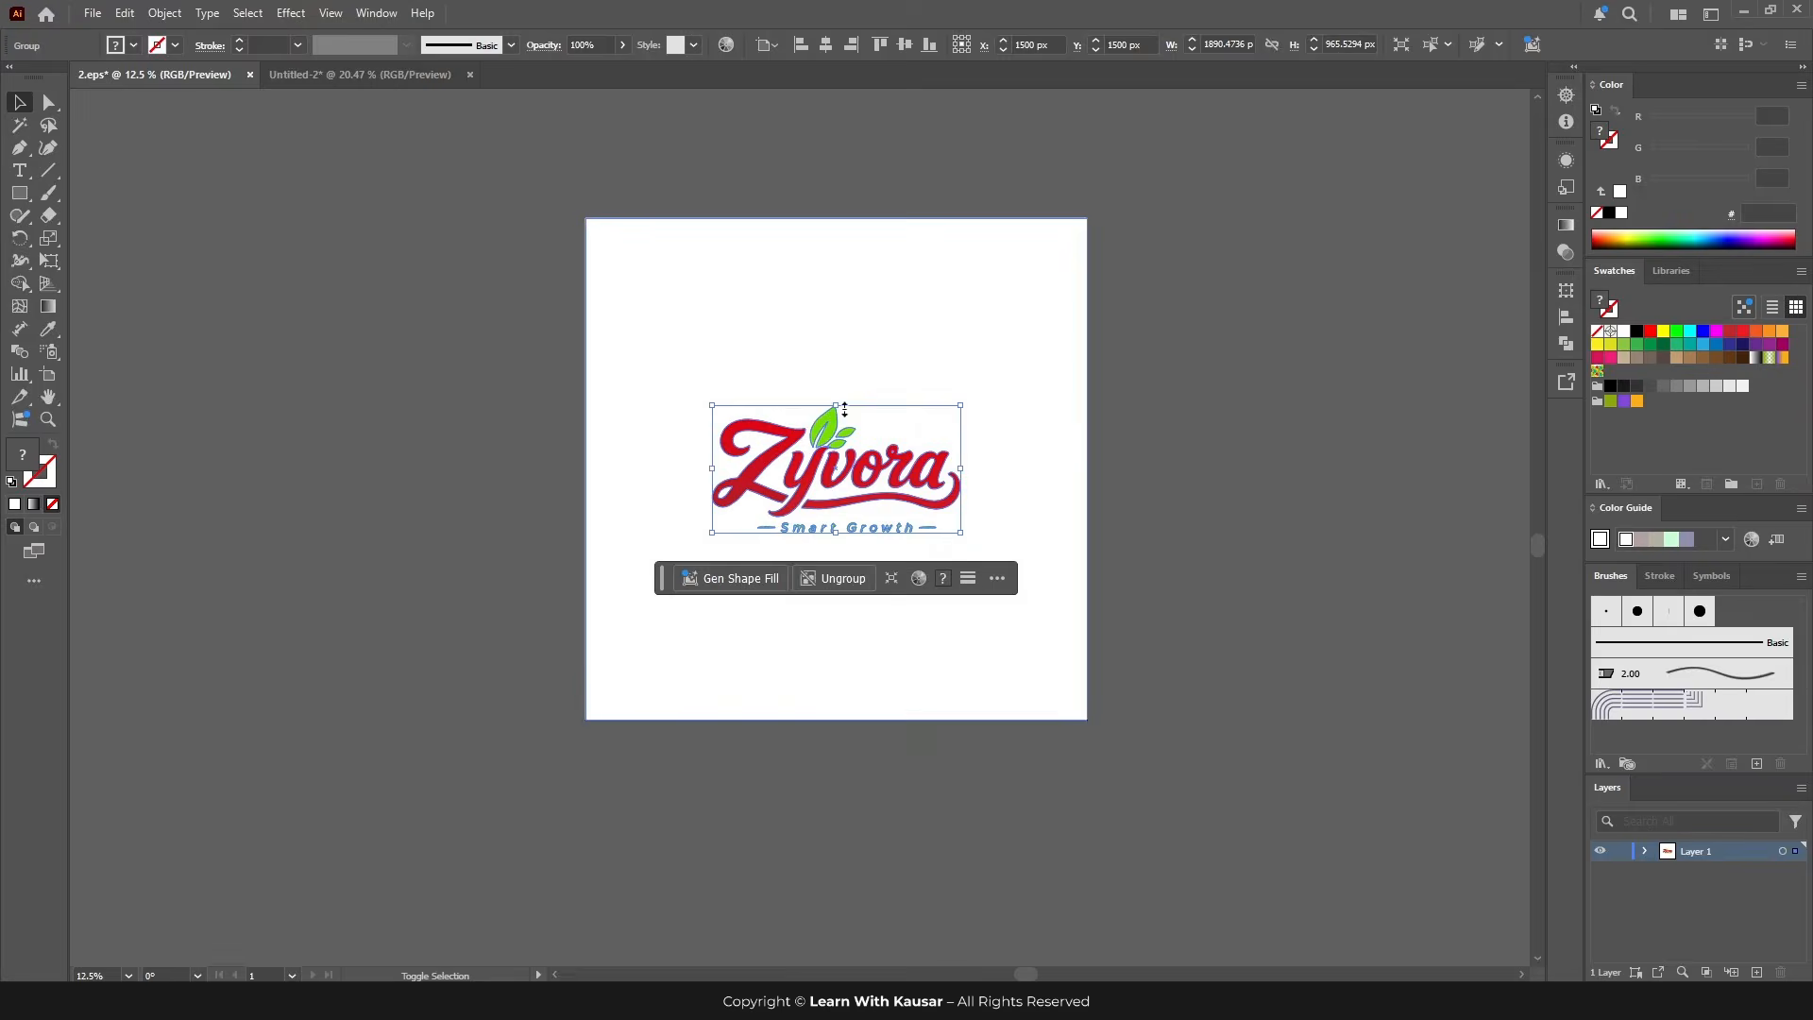
pyautogui.click(1147, 401)
# Step: Select all light-green parts of the Zyvora logo with Magic Wand, fill them with green #39B54A, and deselect
pyautogui.keyDown('ctrl'); pyautogui.click(827, 484); pyautogui.keyUp('ctrl')
pyautogui.keyDown('ctrl'); pyautogui.click(800, 541); pyautogui.keyUp('ctrl')
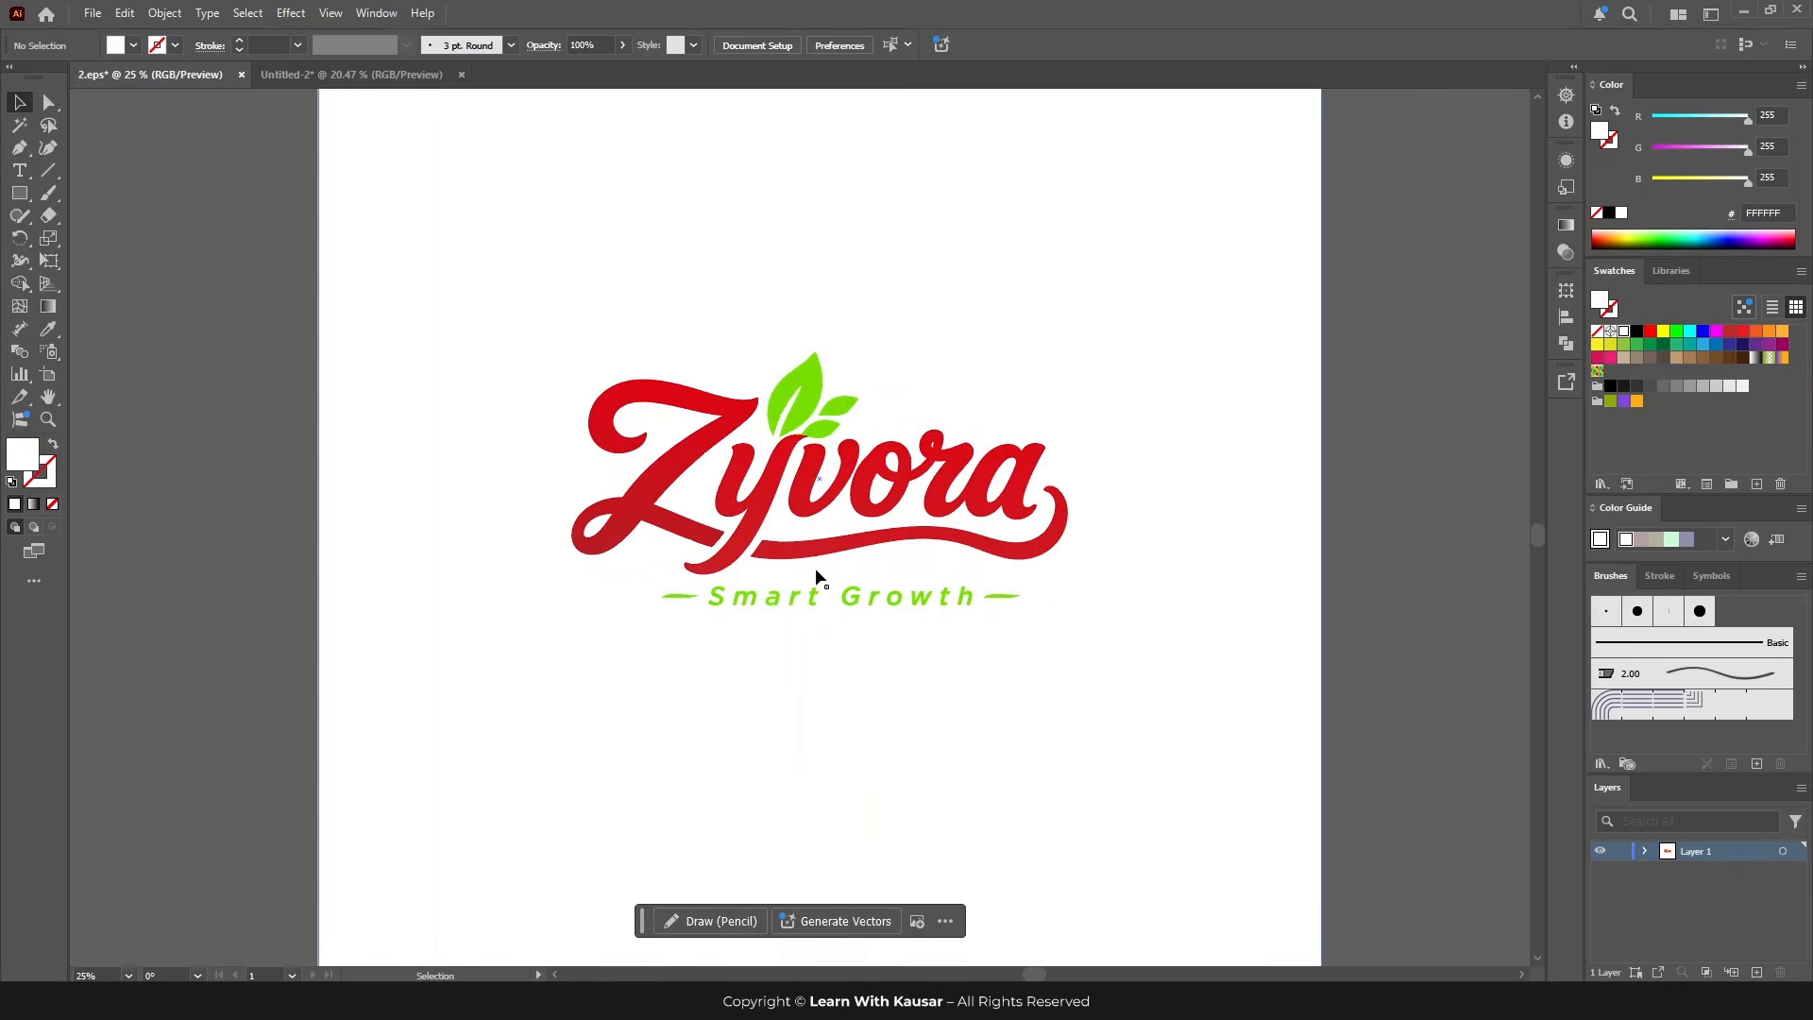
pyautogui.click(19, 125)
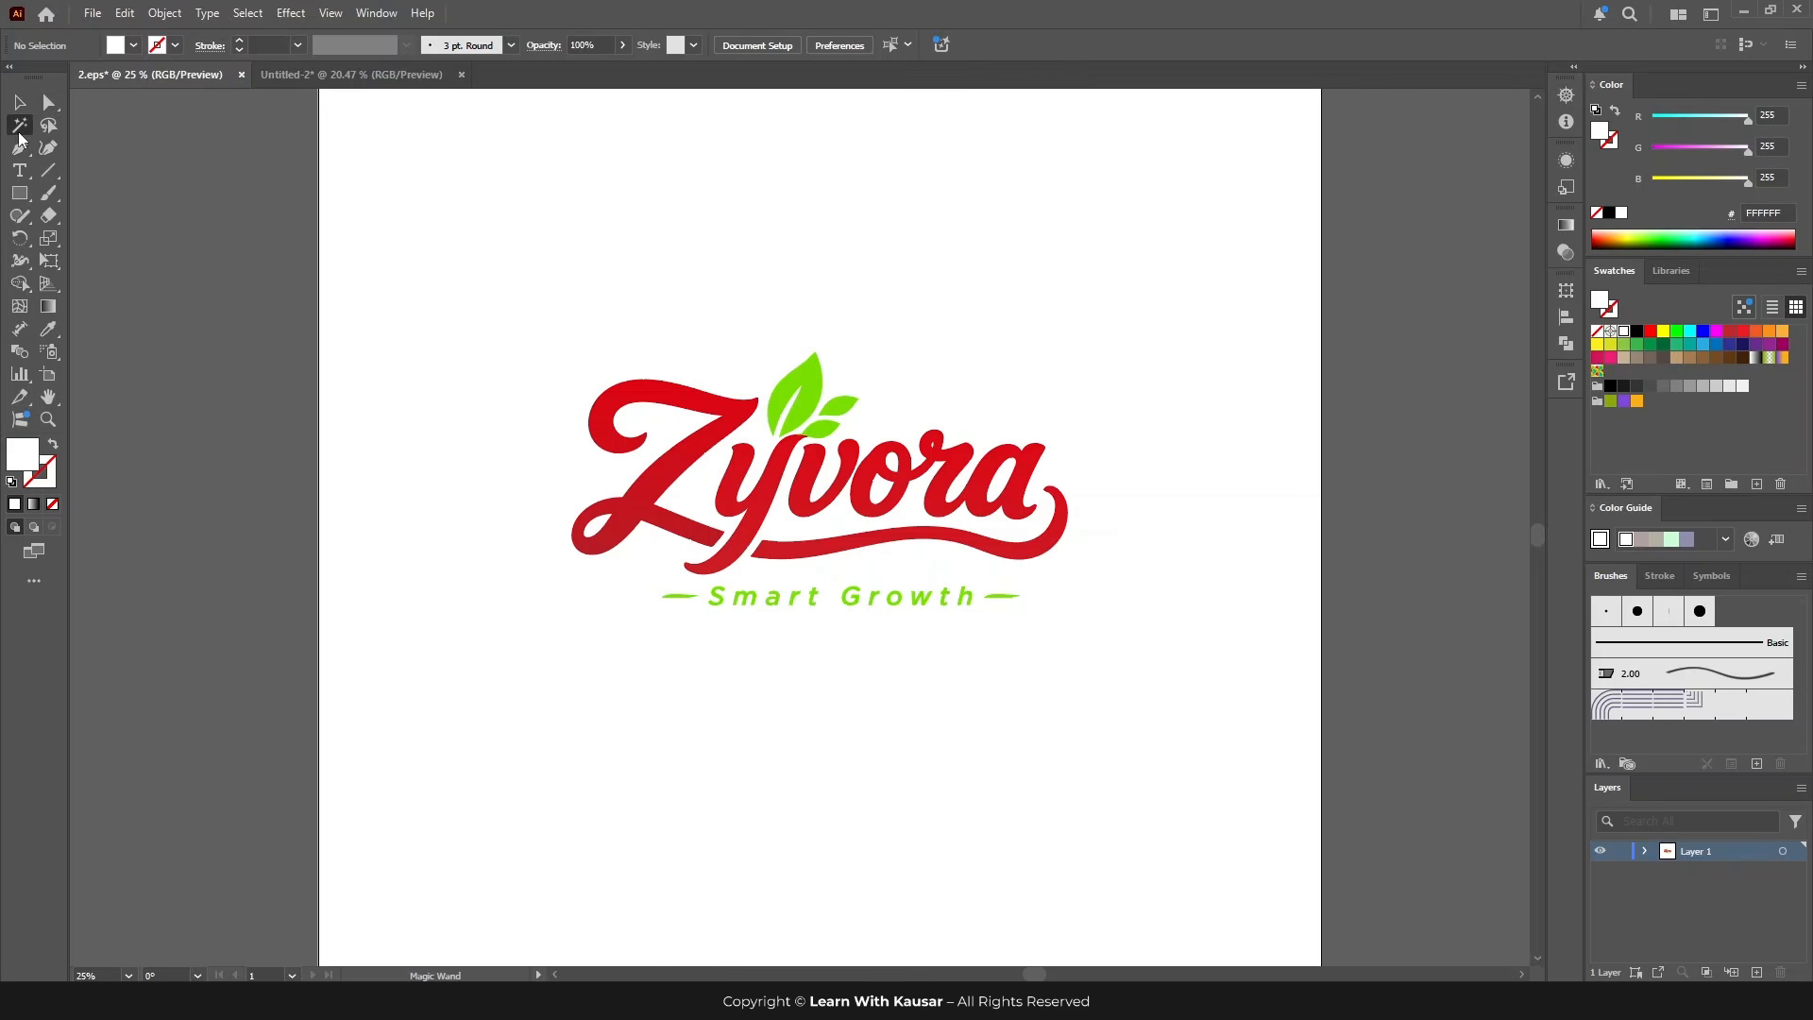
pyautogui.click(794, 395)
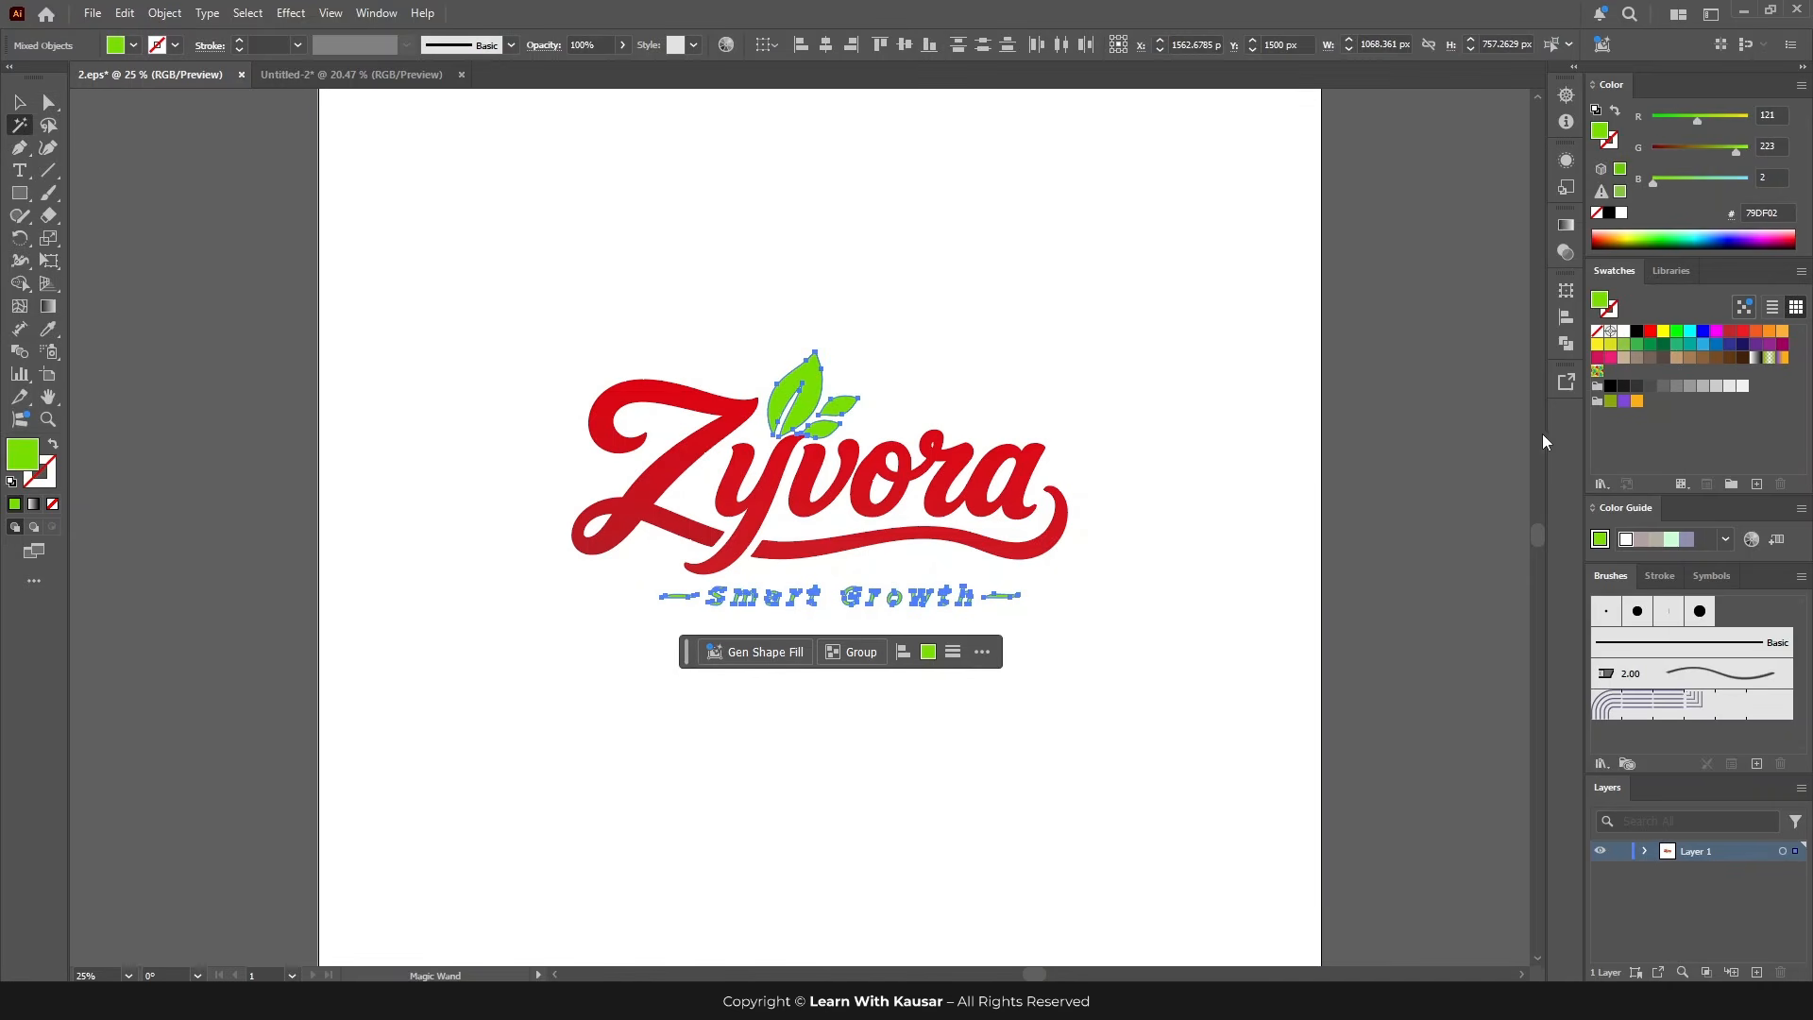
pyautogui.click(1637, 344)
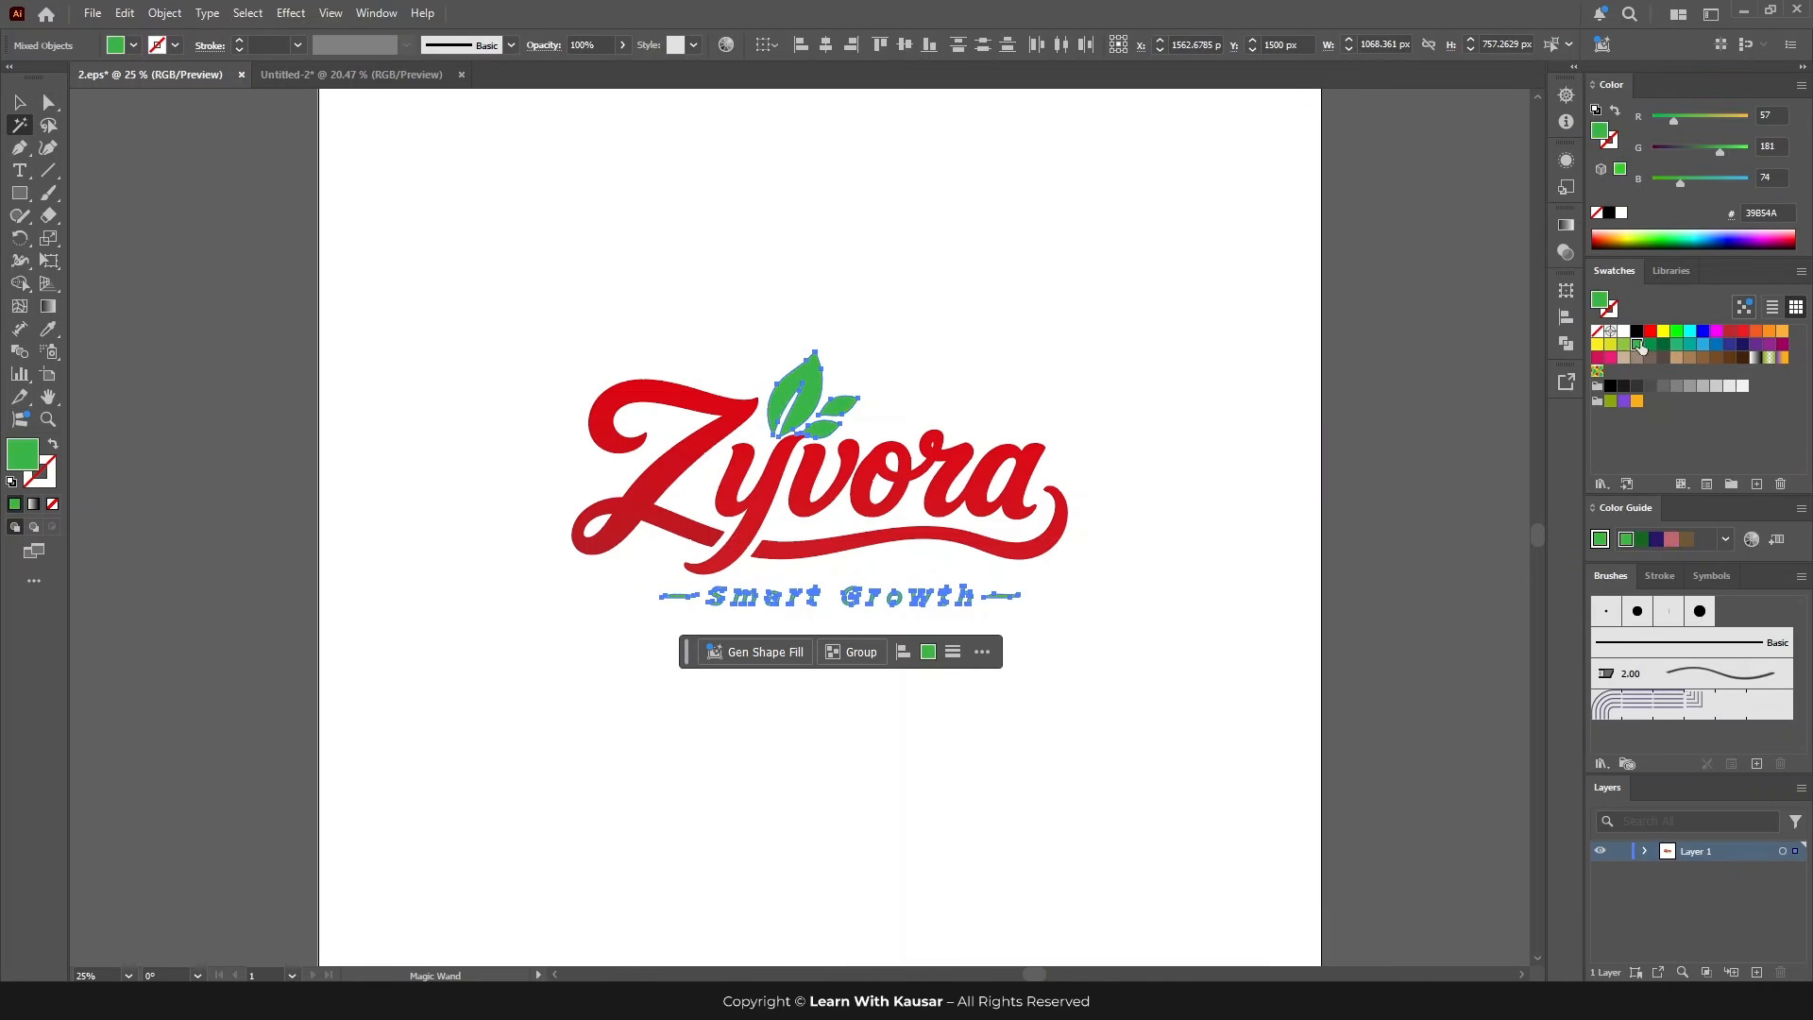
pyautogui.click(139, 248)
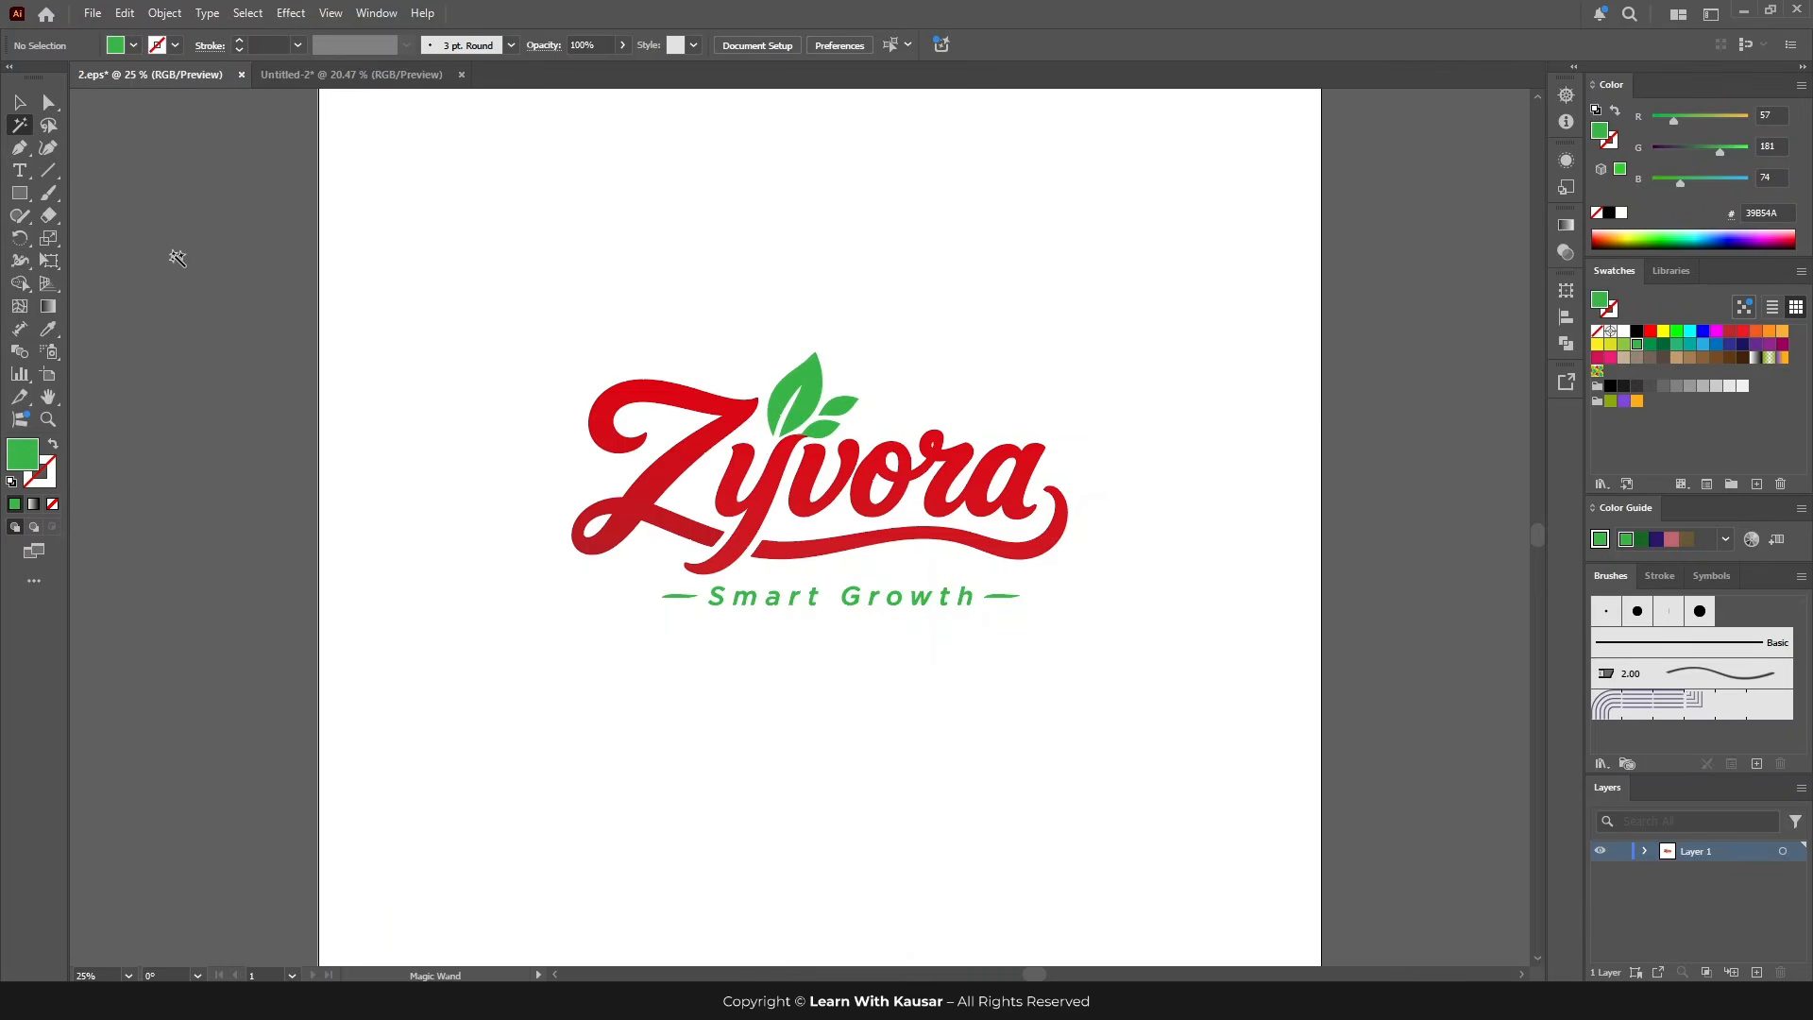
# Step: Save the Zyvora logo on the Desktop as EPS file 3, using a legacy Illustrator EPS version
pyautogui.click(23, 103)
pyautogui.hotkey('ctrl', '-')
pyautogui.hotkey('ctrl', '-')
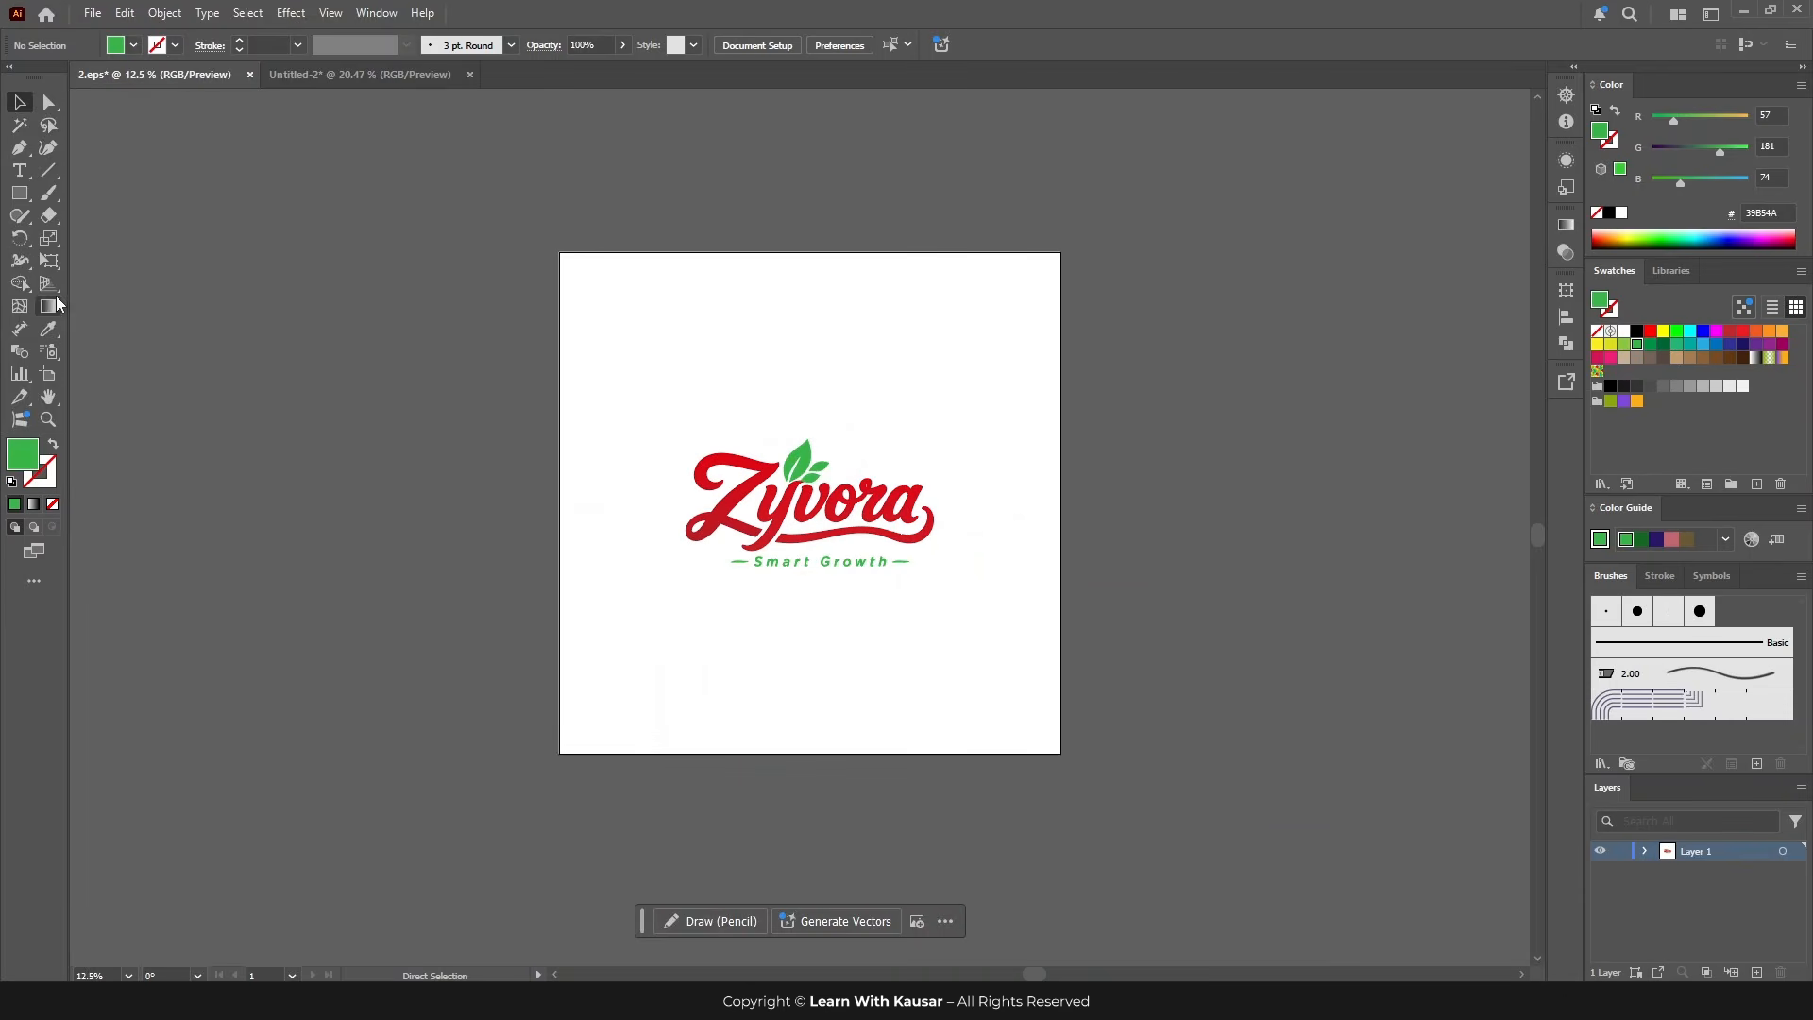
pyautogui.click(93, 13)
pyautogui.click(151, 202)
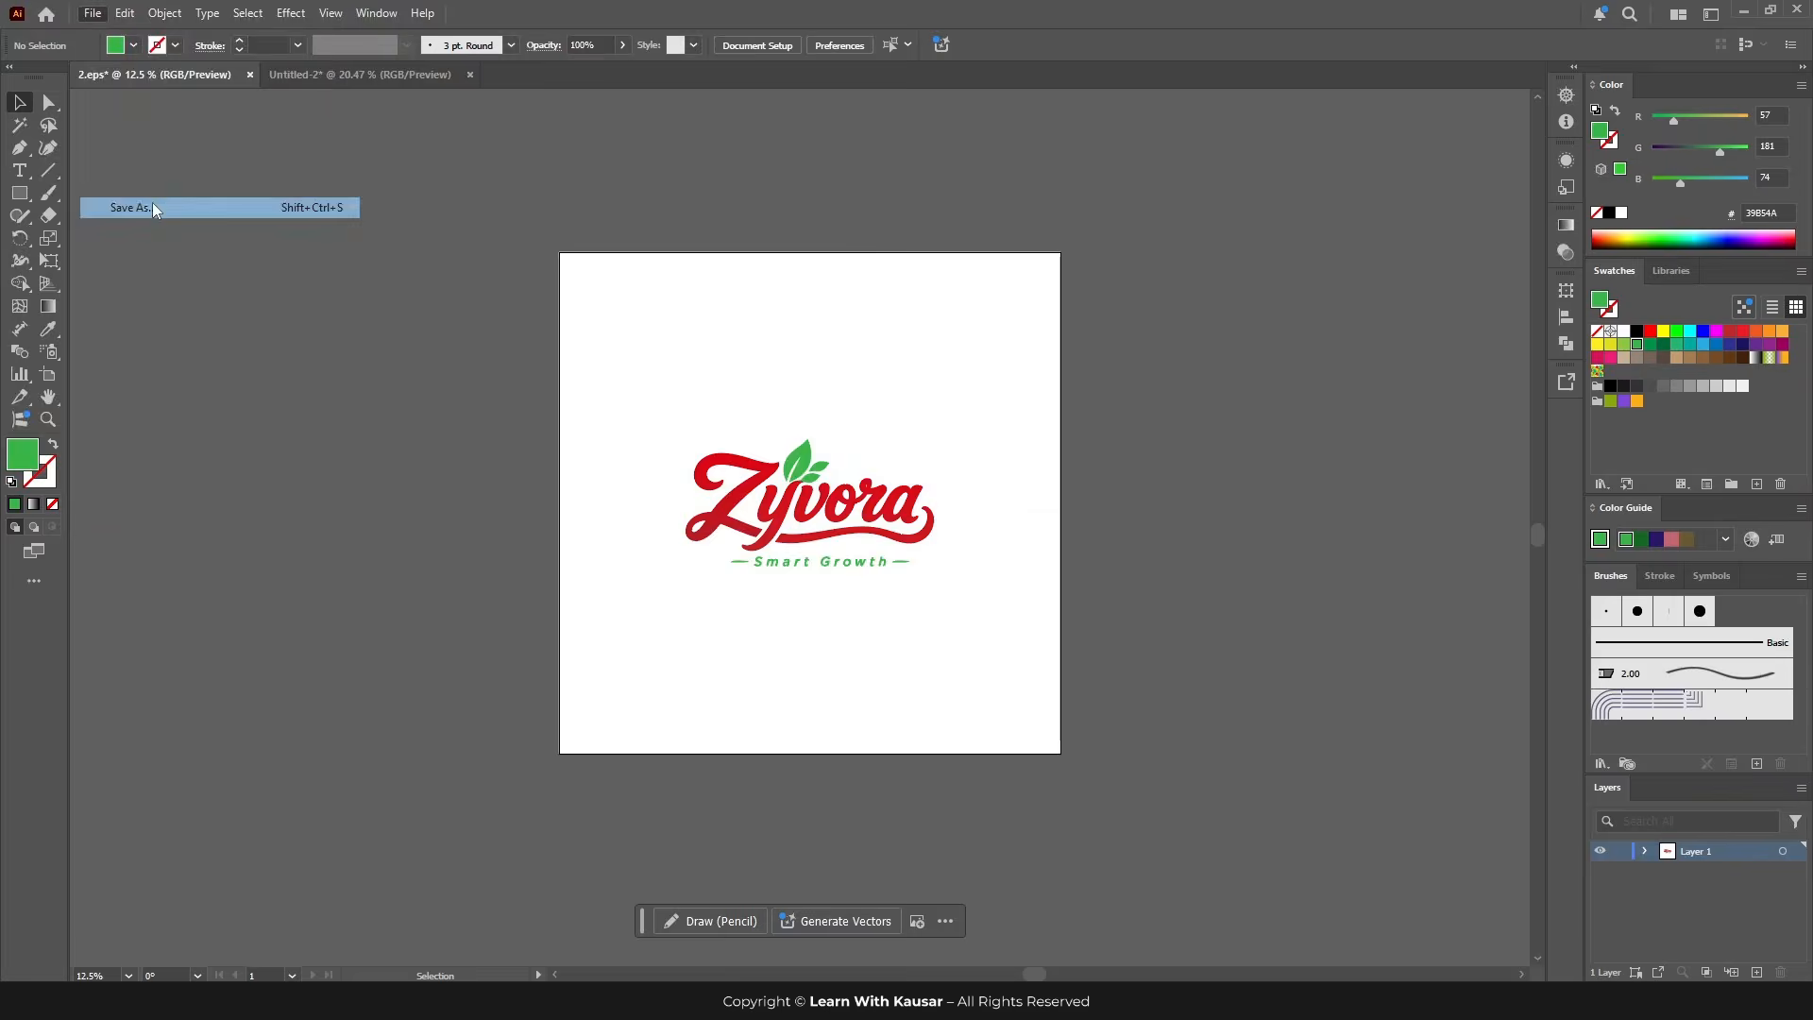
pyautogui.write('3')
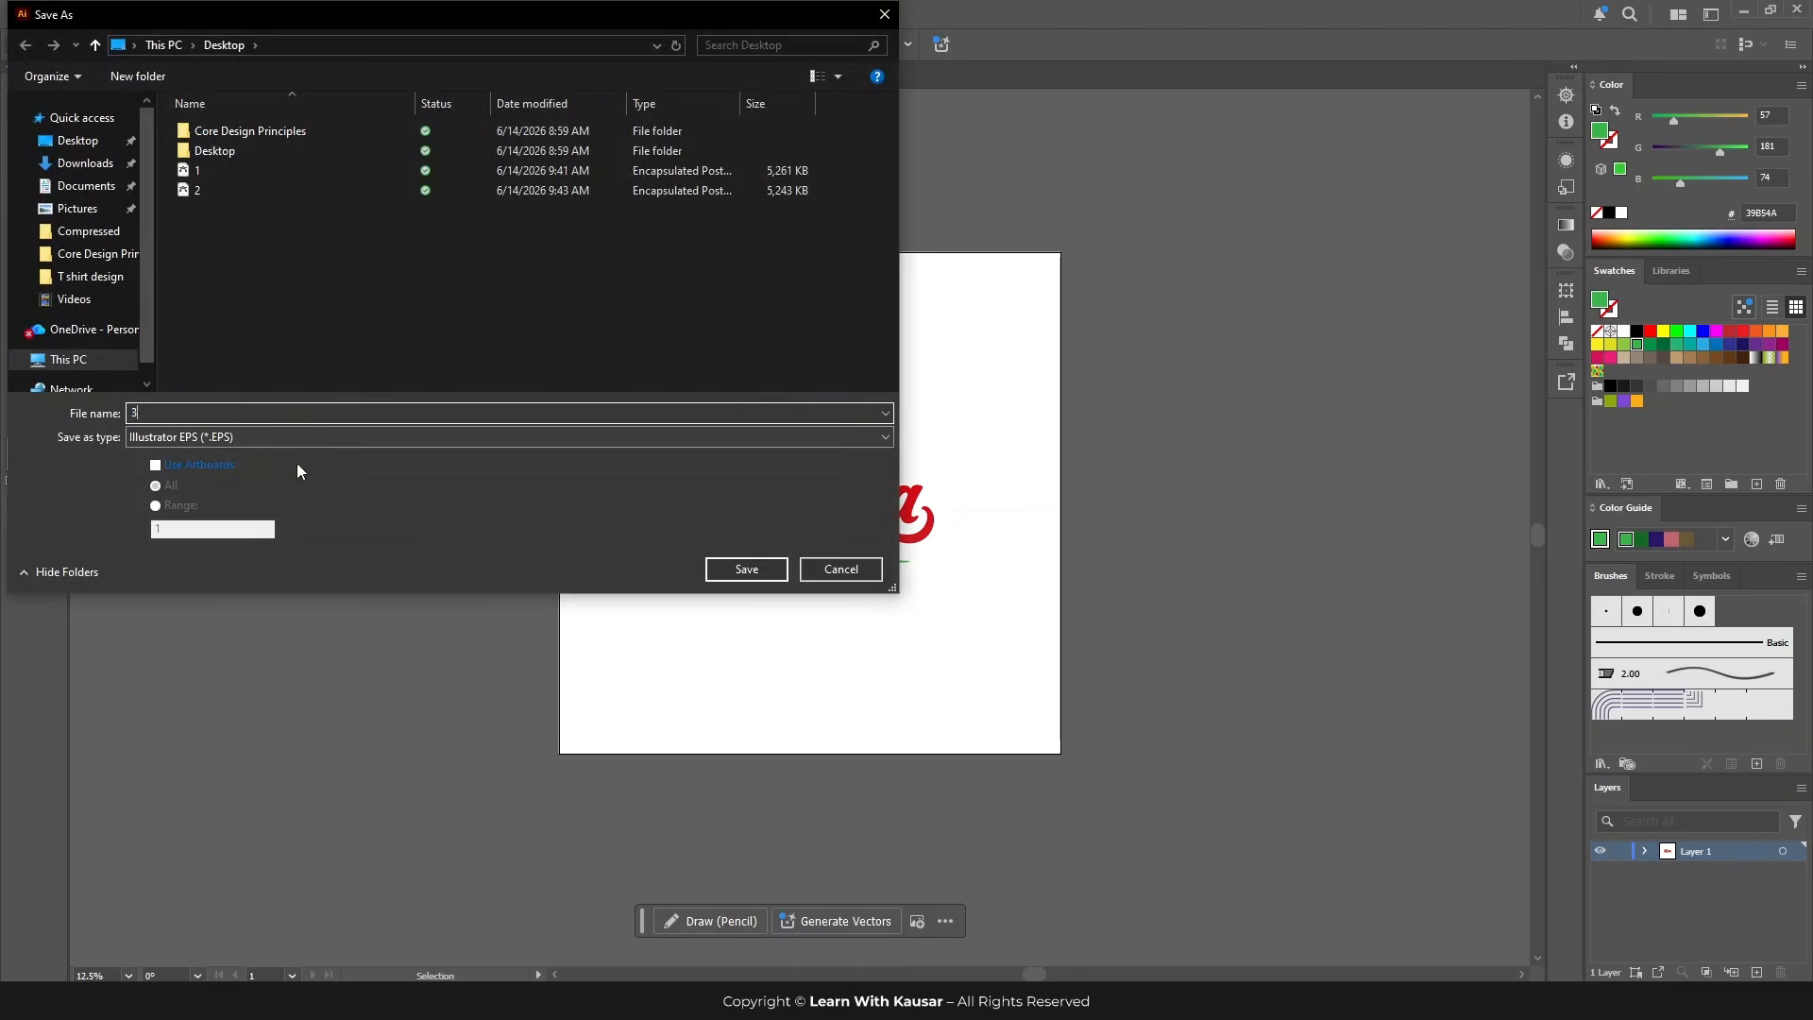
pyautogui.click(757, 569)
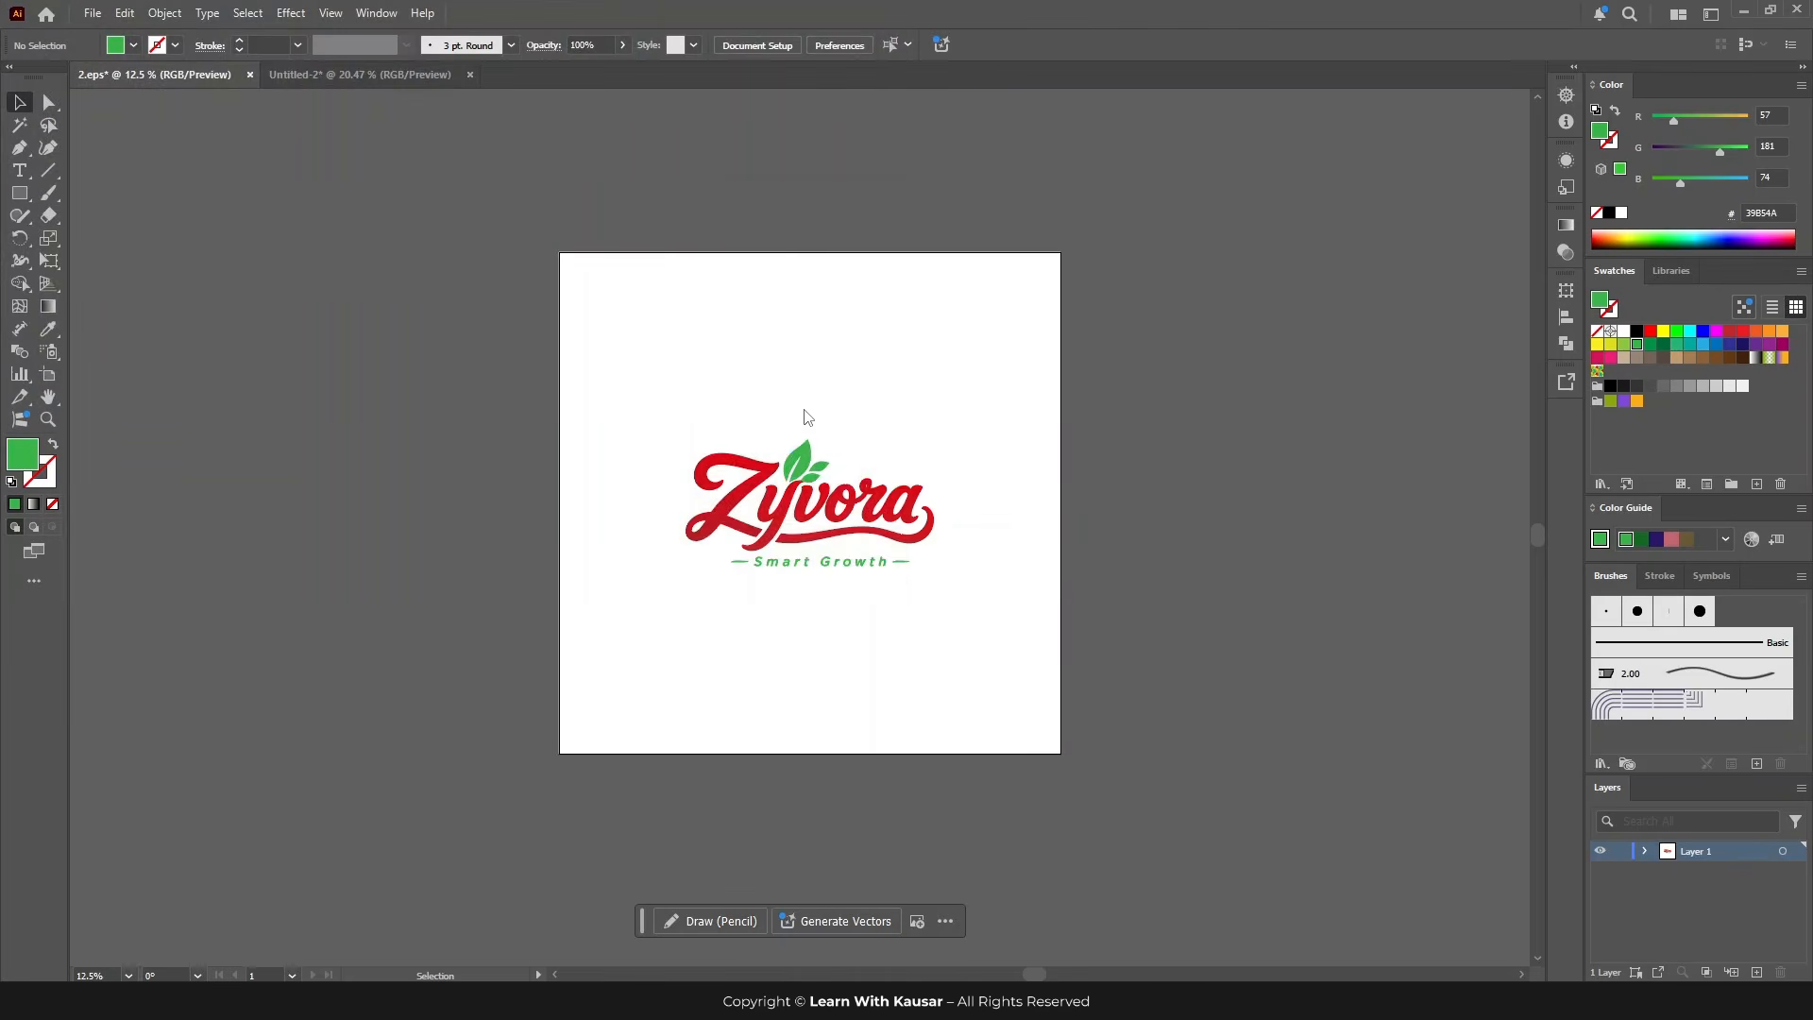
pyautogui.click(876, 230)
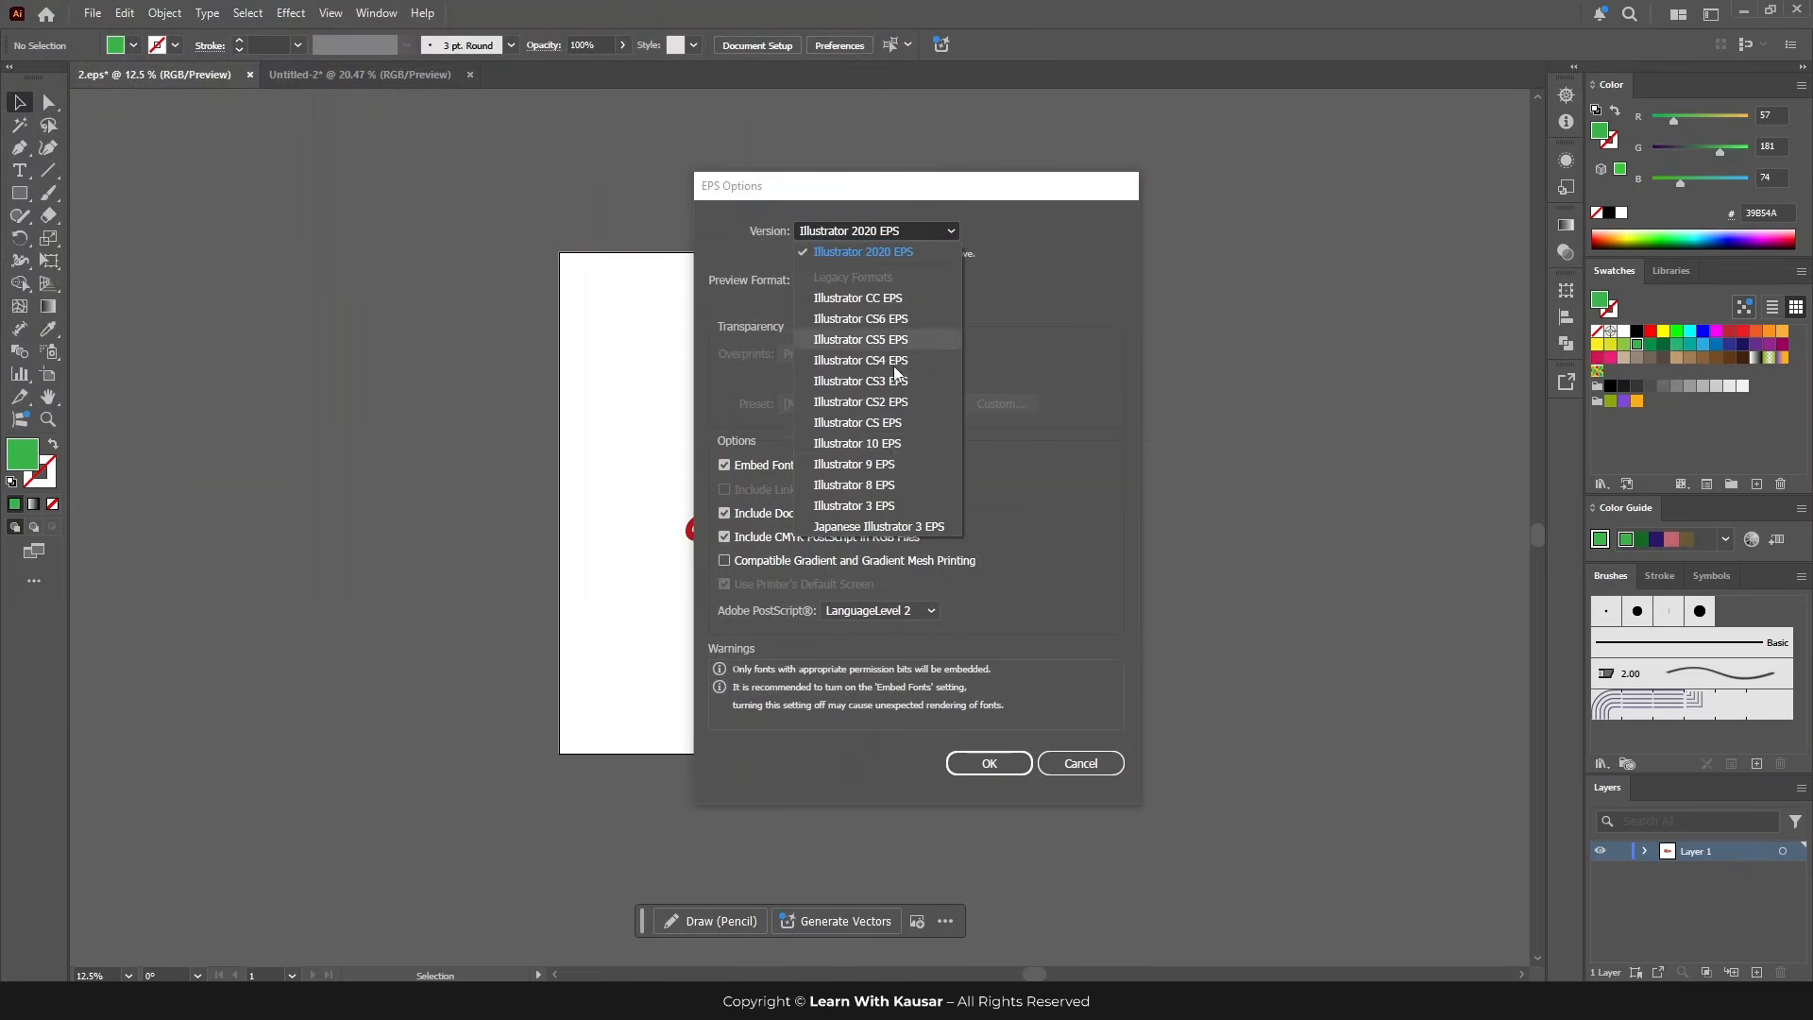
pyautogui.click(988, 742)
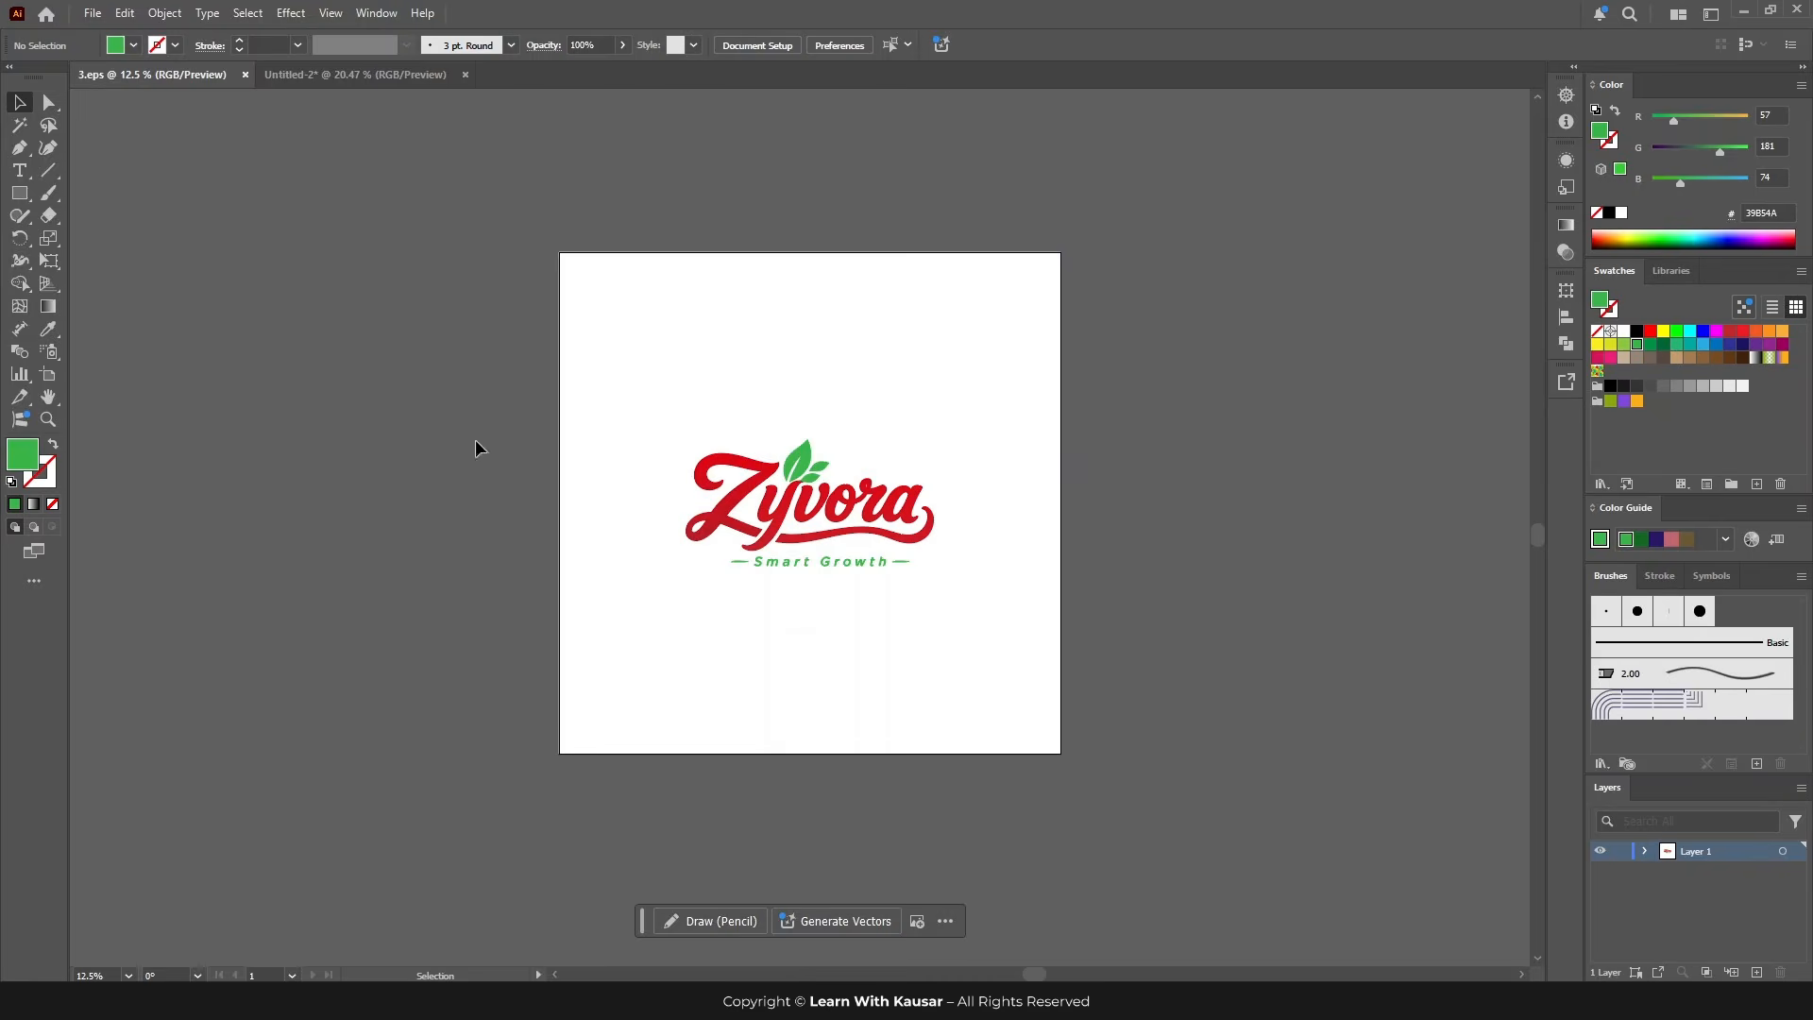
pyautogui.keyDown('ctrl'); pyautogui.click(786, 615); pyautogui.keyUp('ctrl')
pyautogui.scroll(2, 882, 631)
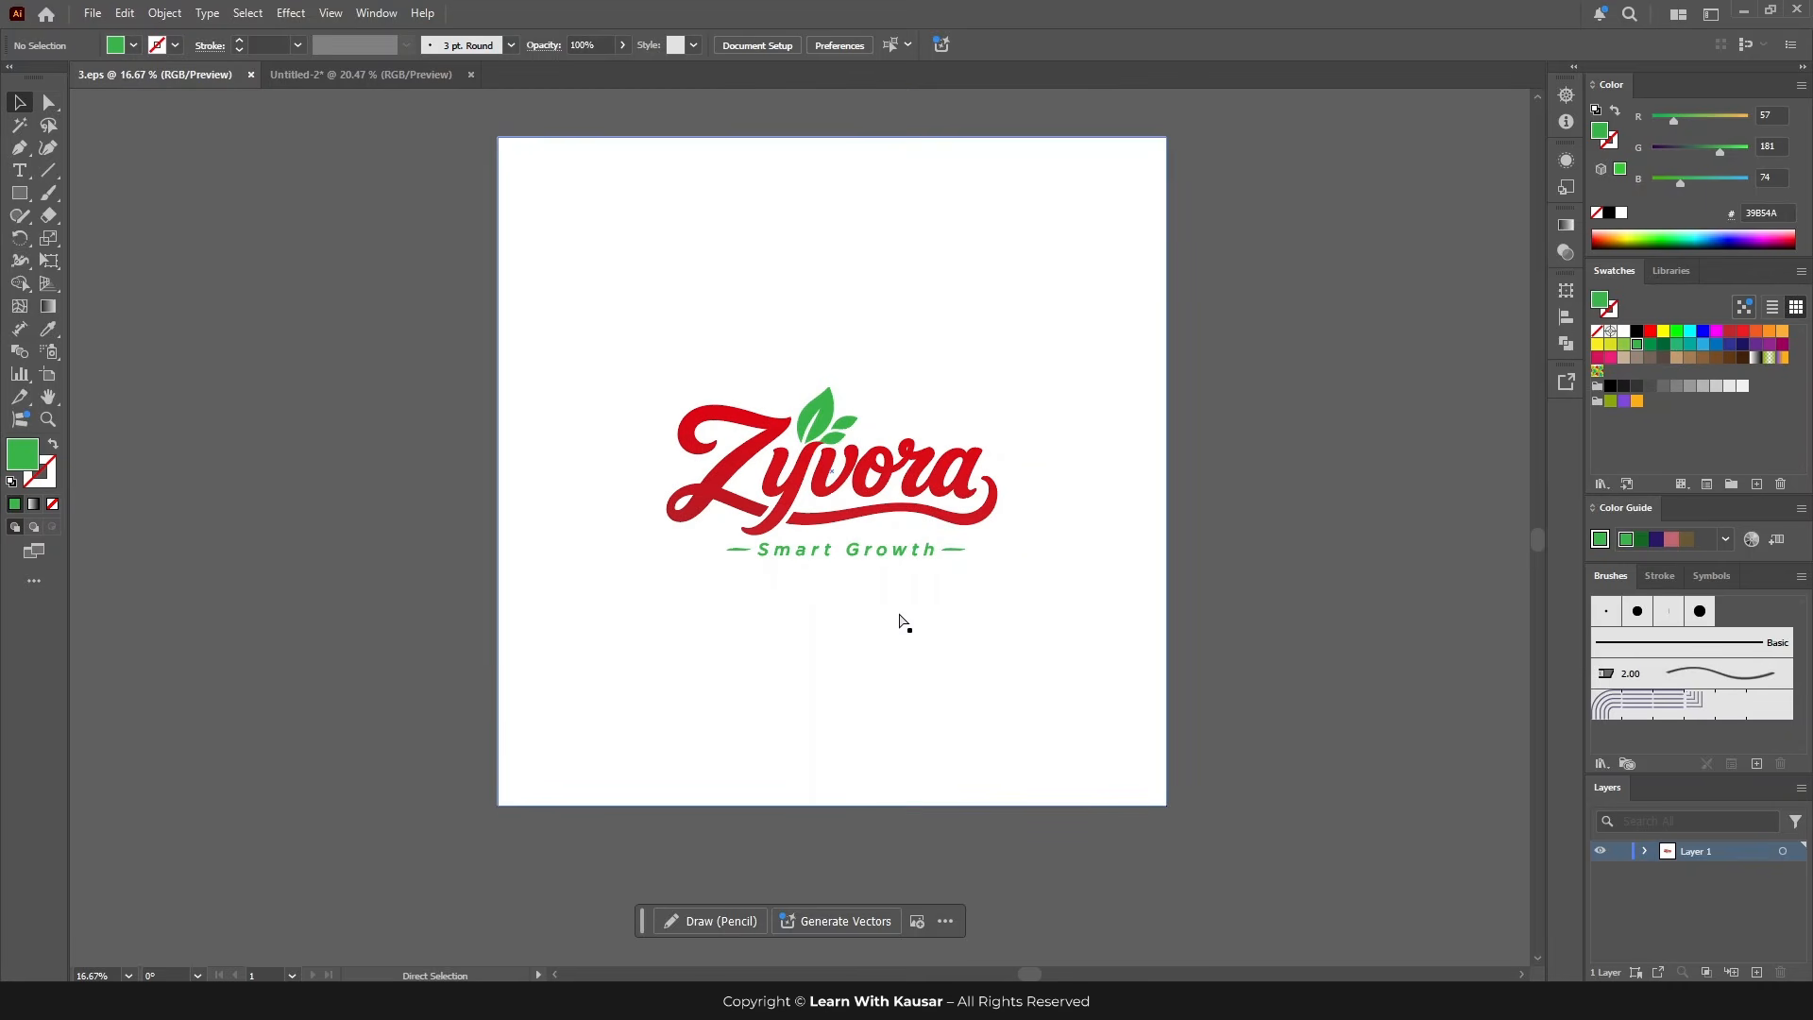
pyautogui.scroll(2, 944, 620)
pyautogui.hscroll(2, 992, 614)
pyautogui.scroll(-1, 822, 605)
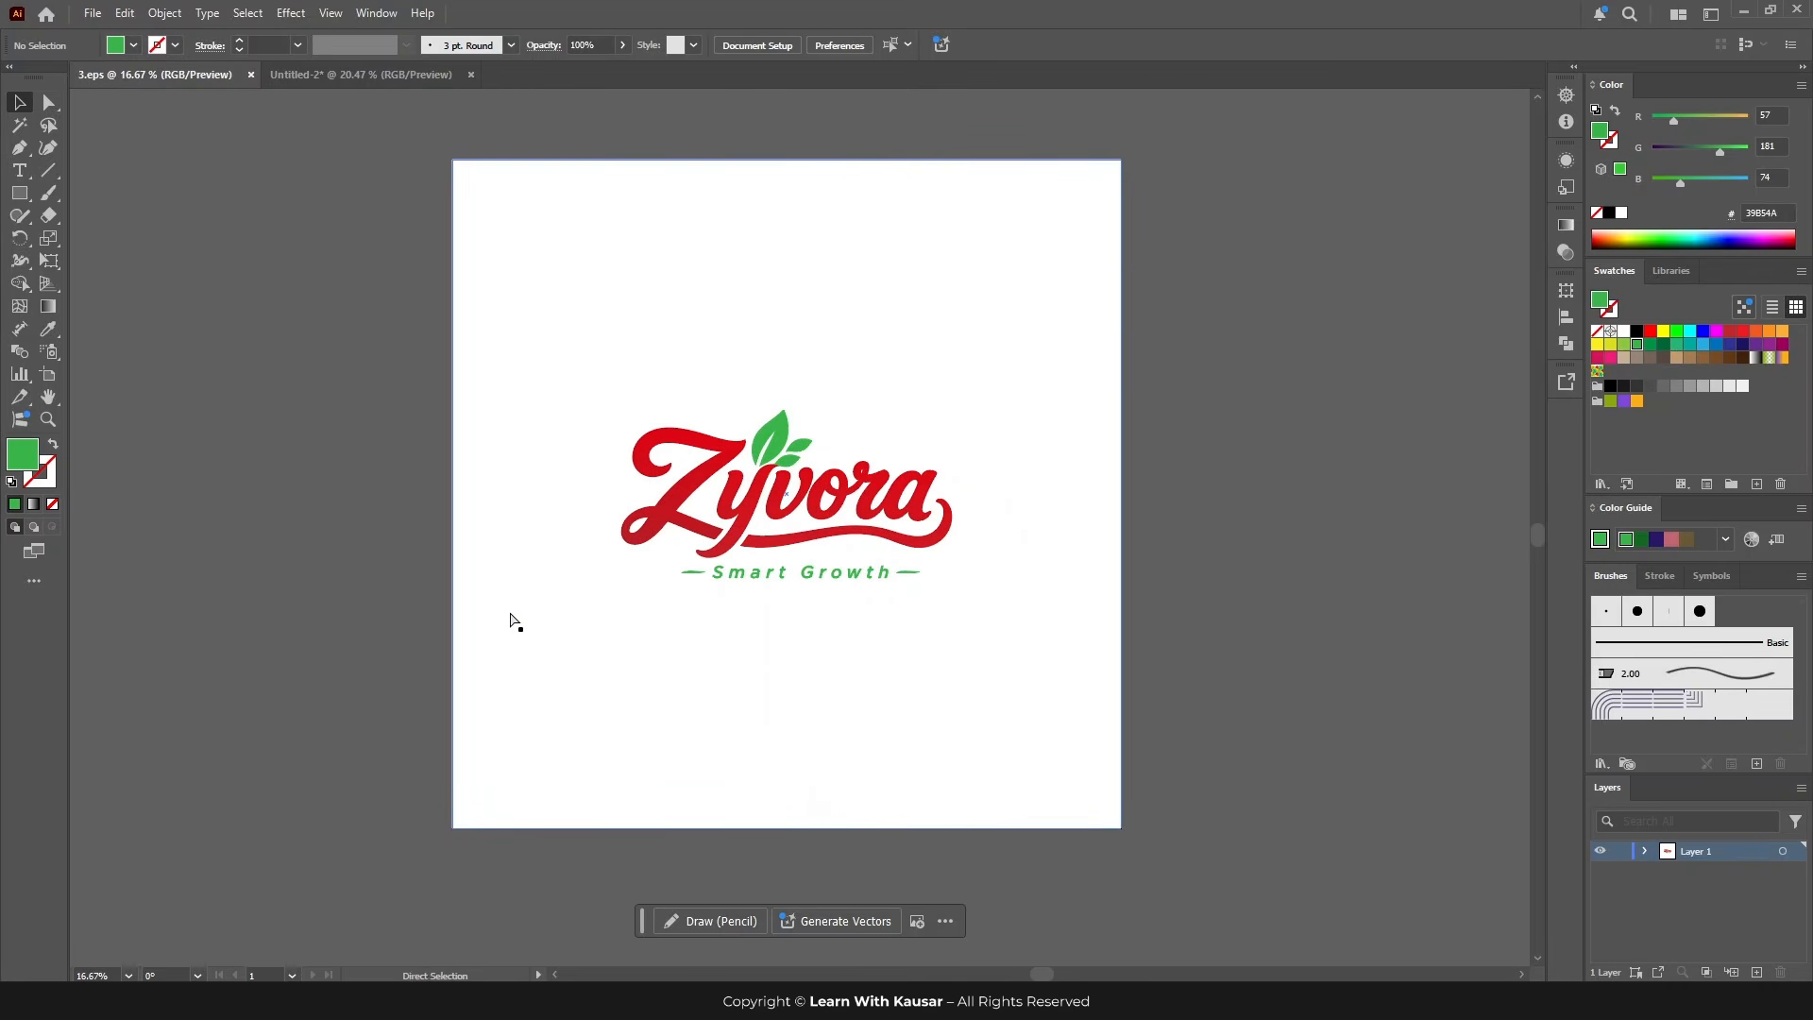
pyautogui.hscroll(-1, 425, 621)
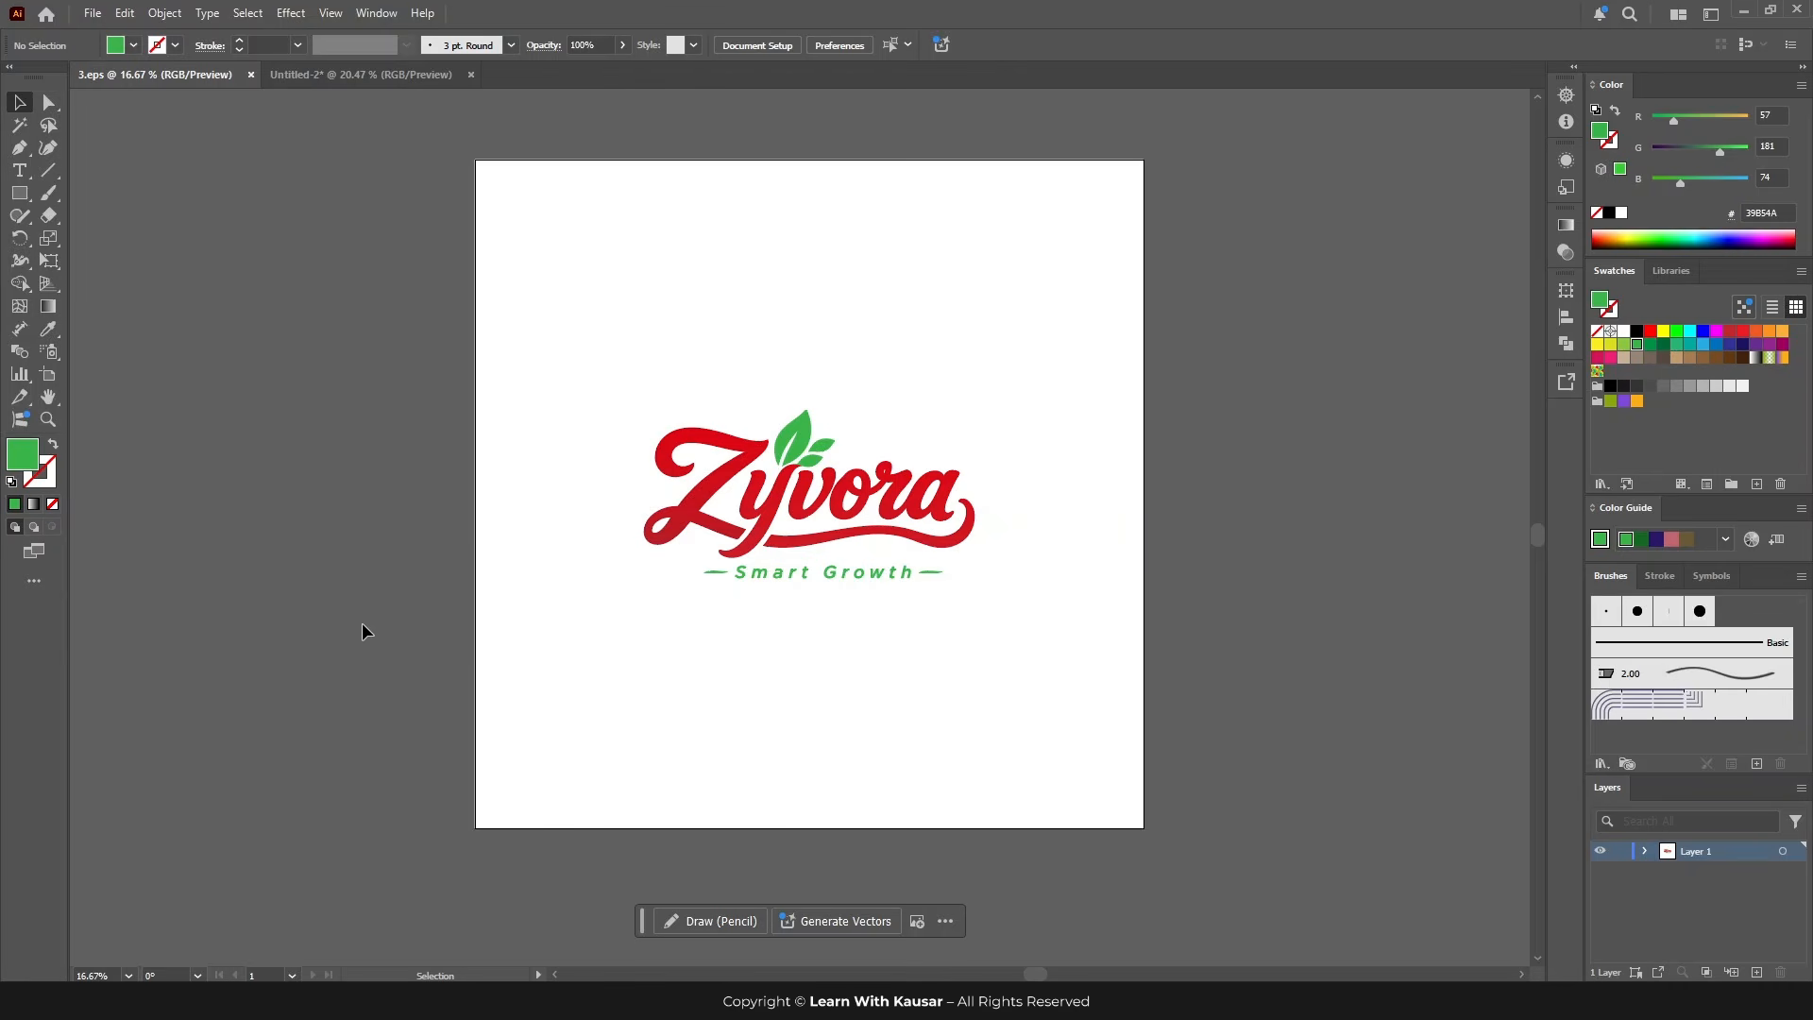